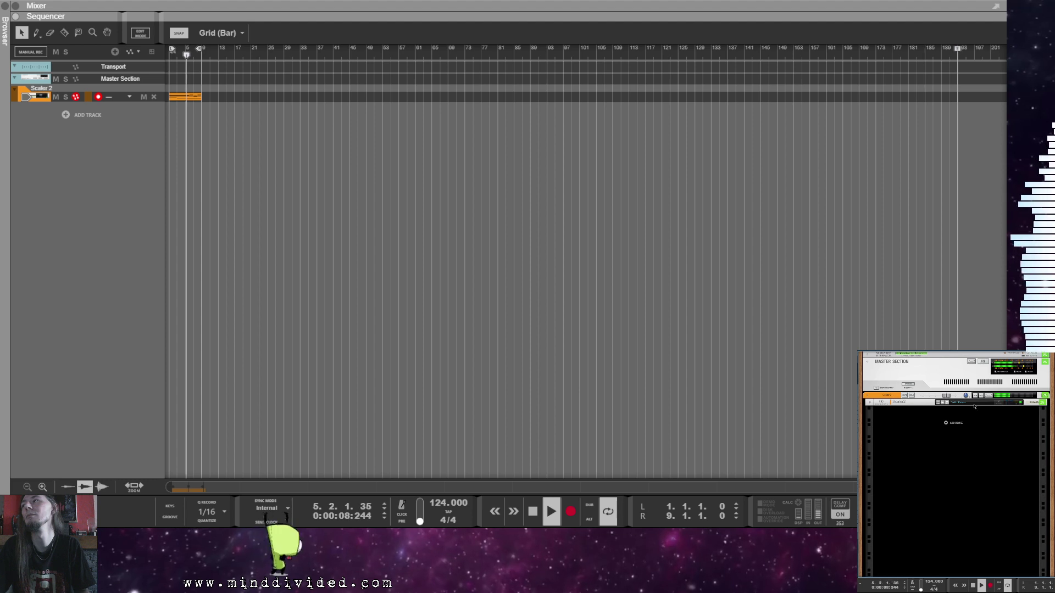
Step: After checking Scaler 2, add a Kong drum machine and load a kick sample on drum 1
{"action": "left_click", "coordinate": [1006, 403]}
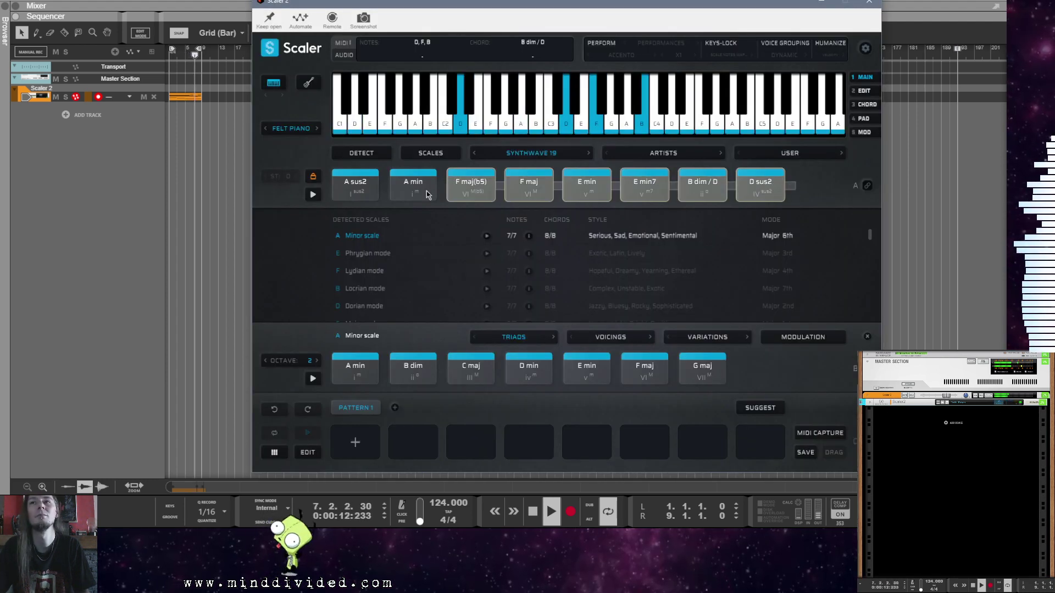
{"action": "left_click", "coordinate": [870, 3]}
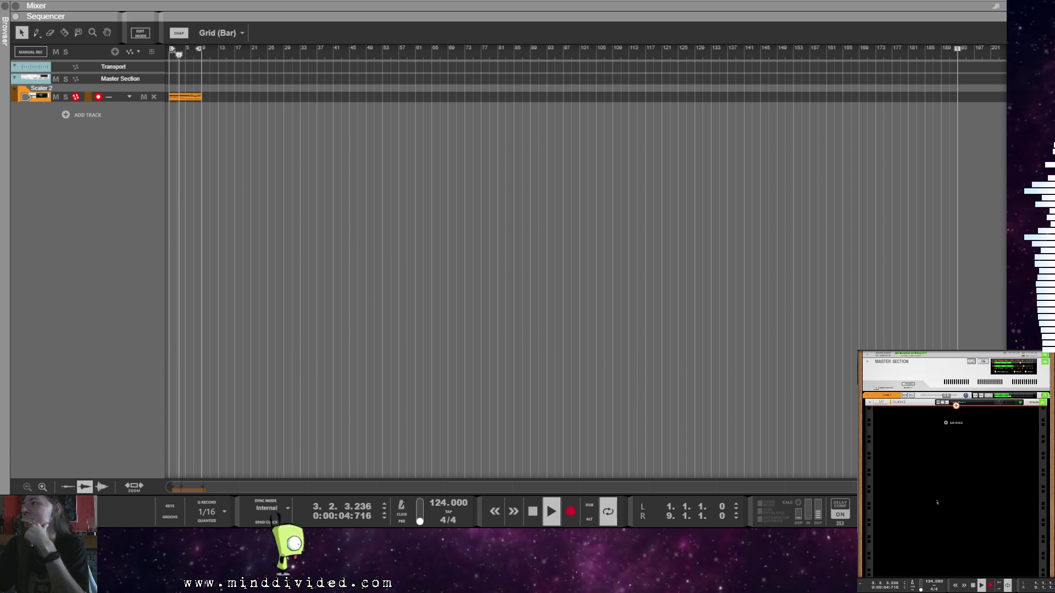
{"action": "left_click_drag", "start_coordinate": [937, 502], "coordinate": [937, 502]}
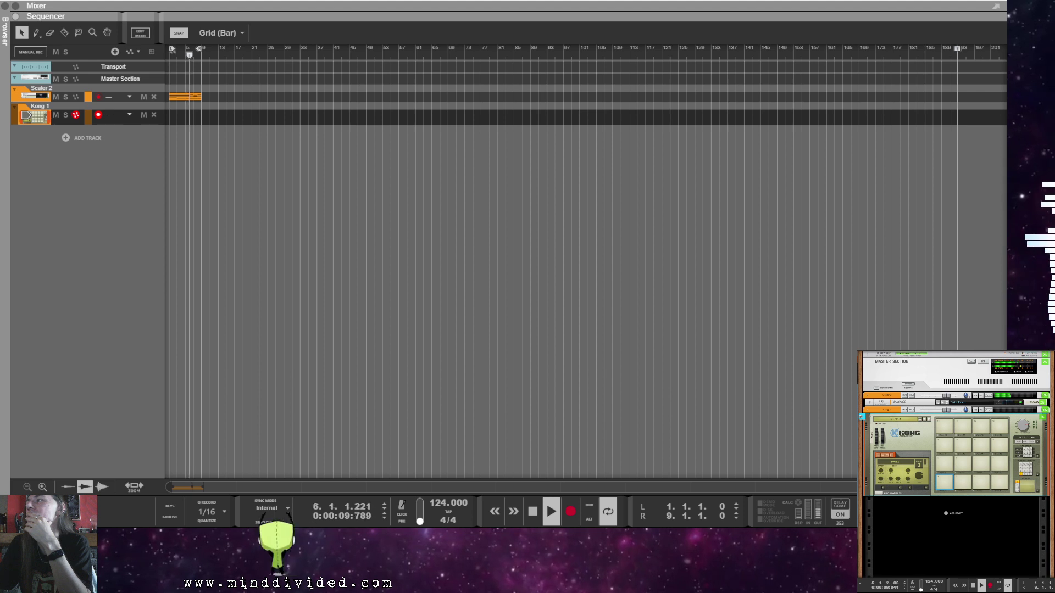
{"action": "left_click", "coordinate": [946, 478]}
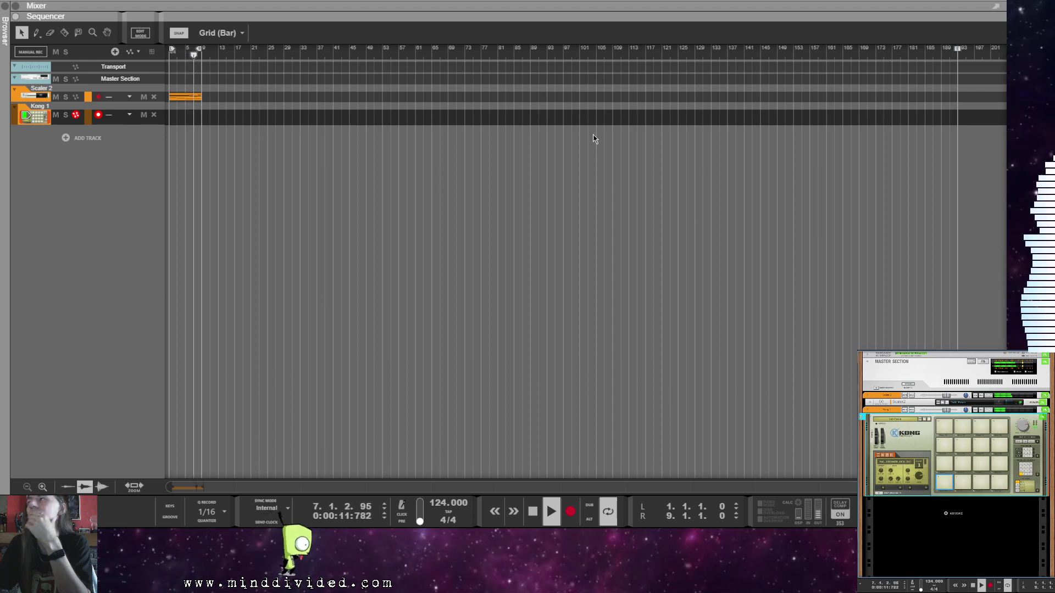
Step: Create a Kong 1 clip with kicks on every beat, copied to start again at bar 3
{"action": "double_click", "coordinate": [170, 118]}
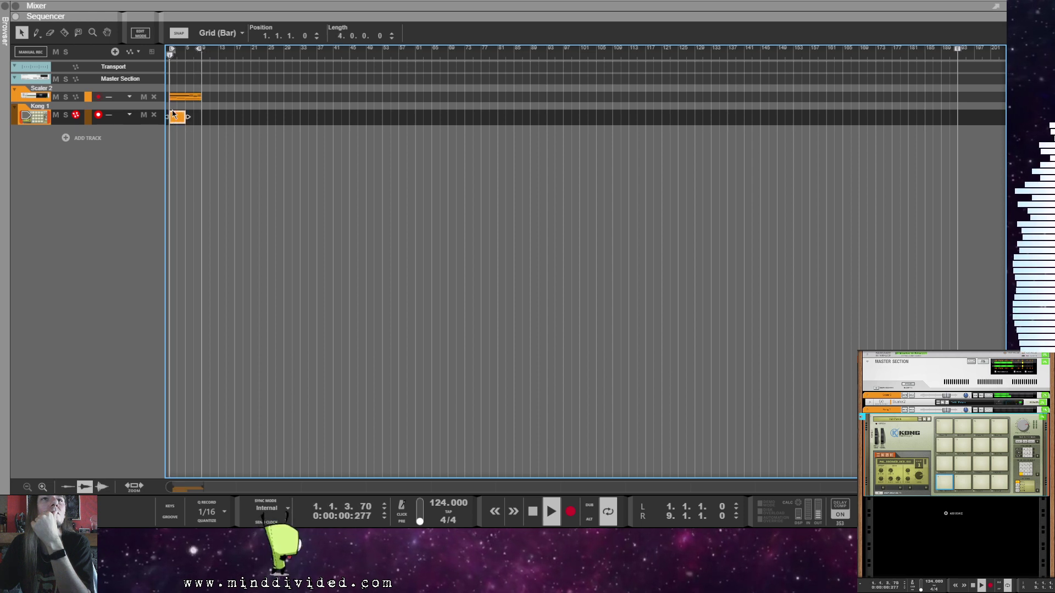
{"action": "double_click", "coordinate": [172, 116]}
{"action": "left_click", "coordinate": [139, 488]}
{"action": "double_click", "coordinate": [213, 396]}
{"action": "left_click_drag", "start_coordinate": [214, 396], "coordinate": [257, 396]}
{"action": "left_click_drag", "start_coordinate": [260, 397], "coordinate": [305, 397]}
{"action": "left_click_drag", "start_coordinate": [307, 396], "coordinate": [355, 396]}
{"action": "left_click_drag", "start_coordinate": [413, 359], "coordinate": [397, 395]}
{"action": "left_click_drag", "start_coordinate": [577, 367], "coordinate": [207, 399]}
{"action": "left_click_drag", "start_coordinate": [212, 396], "coordinate": [586, 403]}
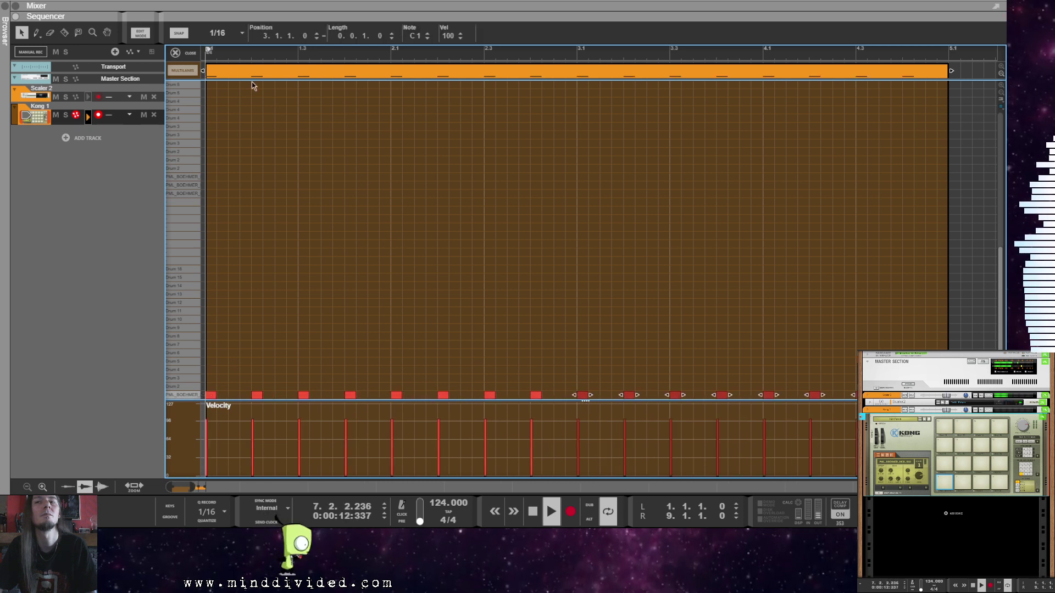
Step: Back in the arrangement, mute Scaler 2 and play the kick beat
{"action": "left_click", "coordinate": [197, 53]}
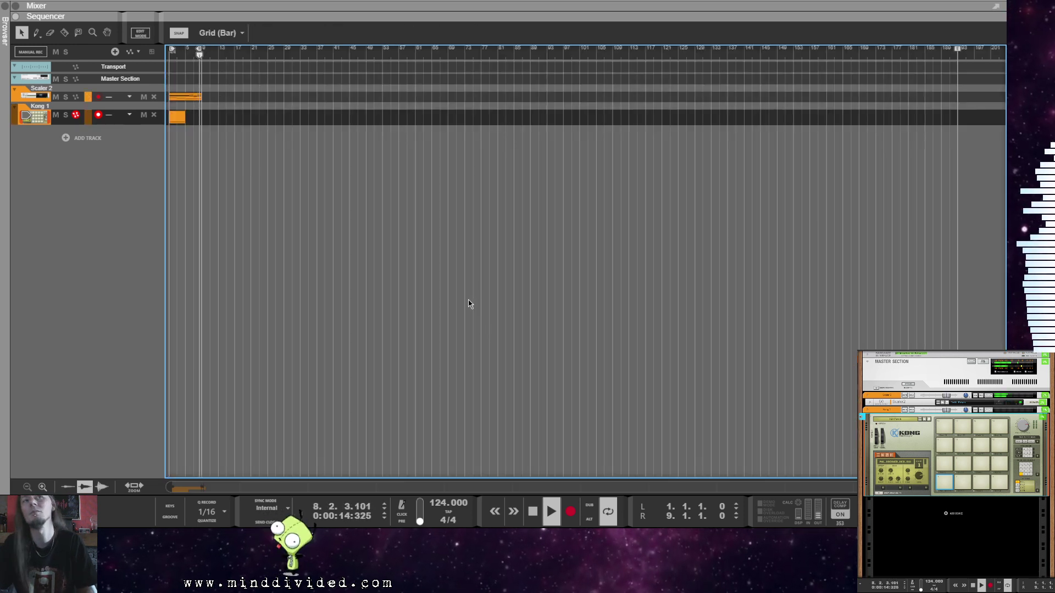
{"action": "key", "text": "space"}
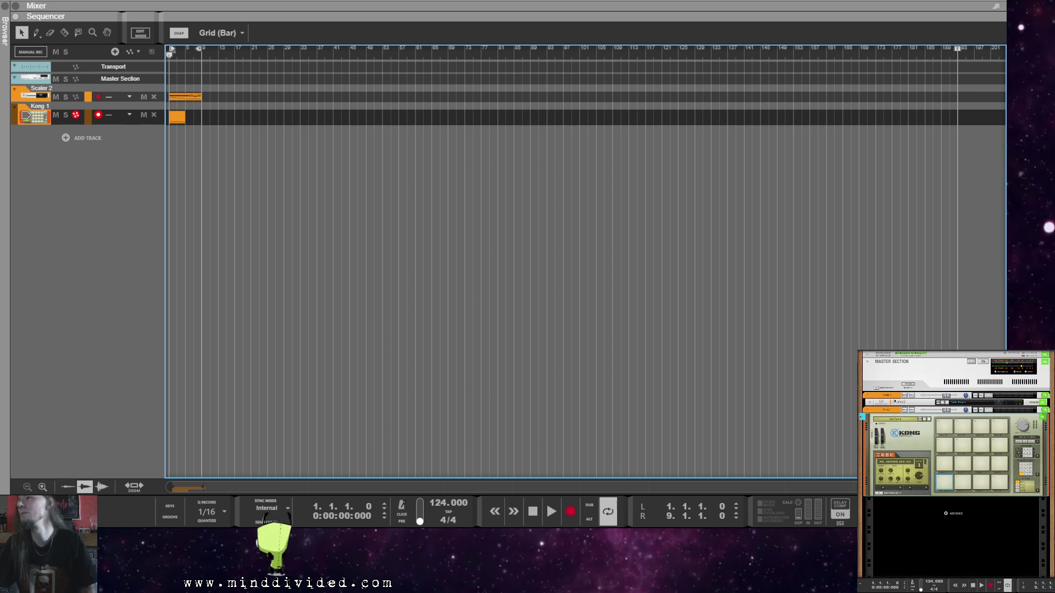
{"action": "left_click", "coordinate": [904, 395]}
{"action": "left_click", "coordinate": [174, 117]}
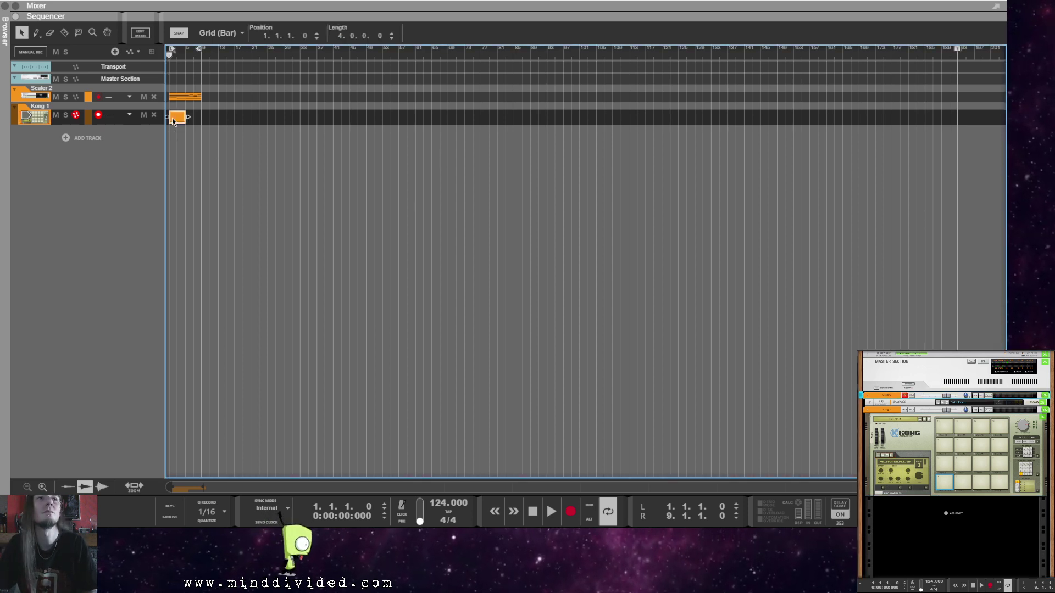
{"action": "left_click", "coordinate": [267, 208]}
{"action": "key", "text": "space"}
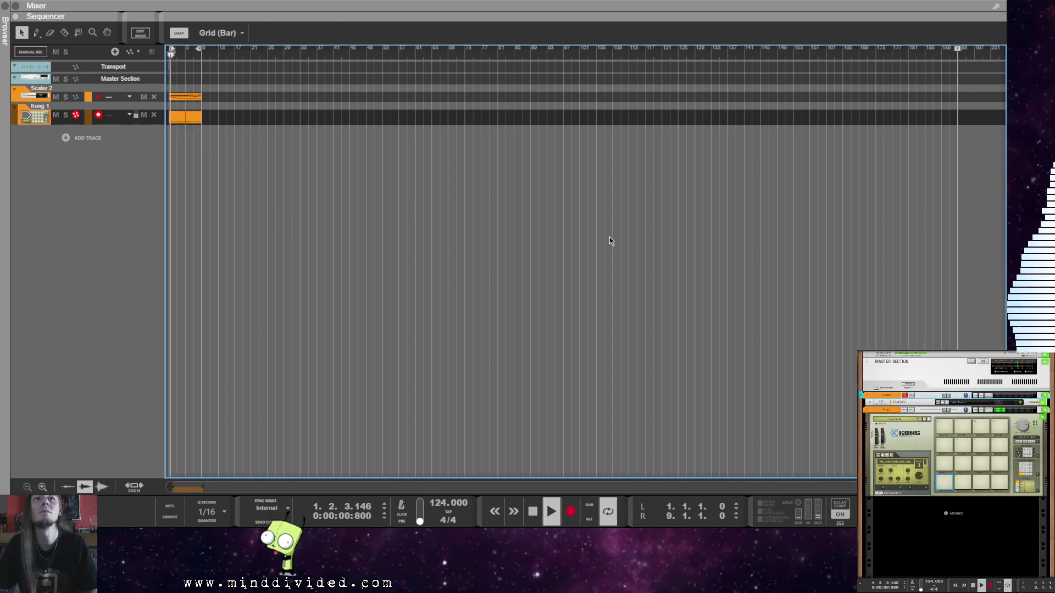
{"action": "key", "text": "space"}
{"action": "key", "text": "space"}
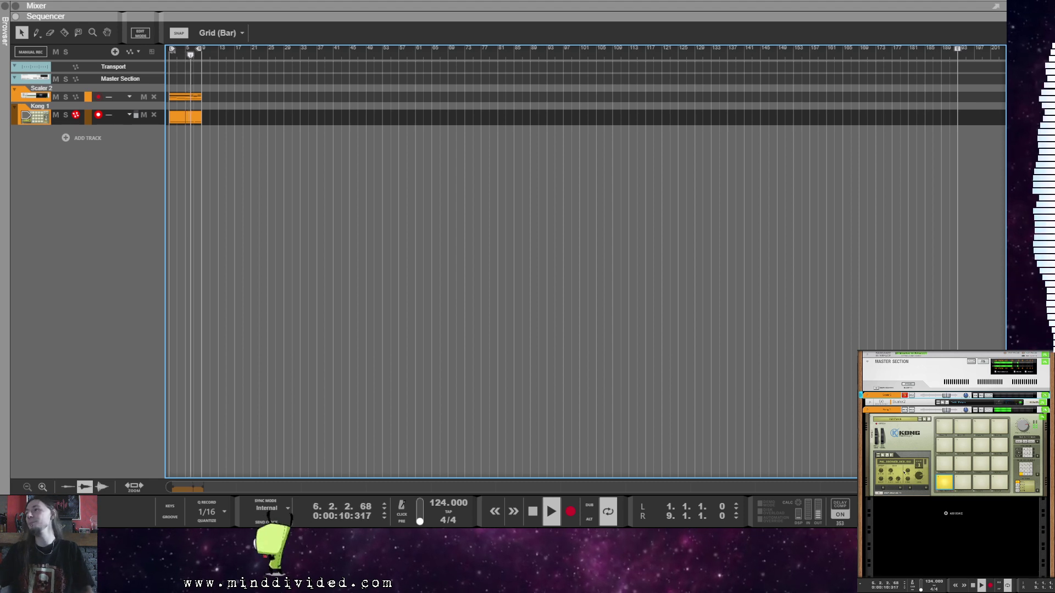
Step: Rename the Kong device to Kick
{"action": "left_click", "coordinate": [870, 437]}
{"action": "left_click", "coordinate": [871, 438]}
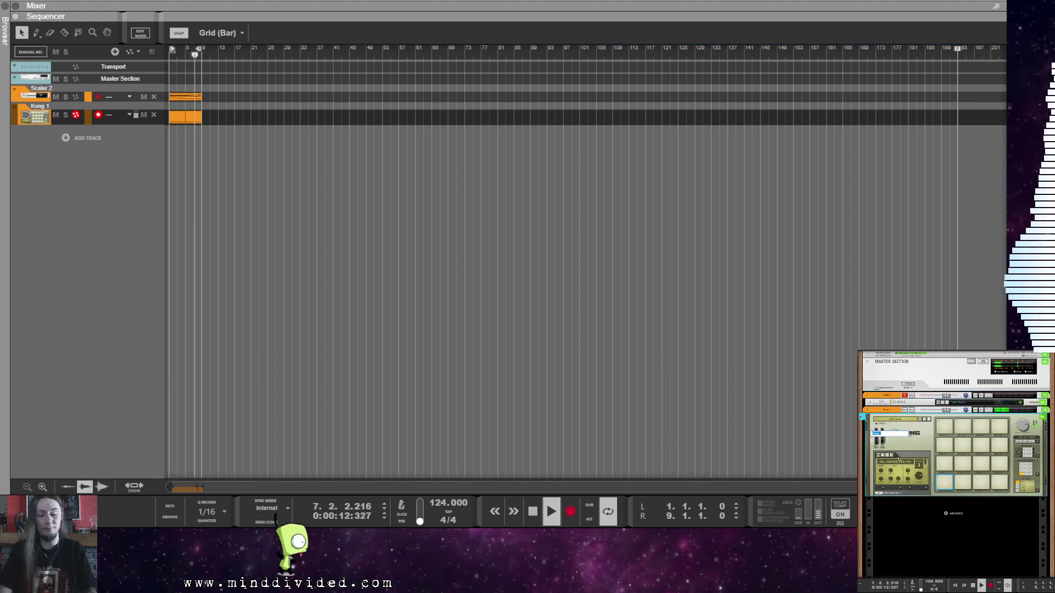
{"action": "type", "text": "Kick"}
{"action": "key", "text": "Return"}
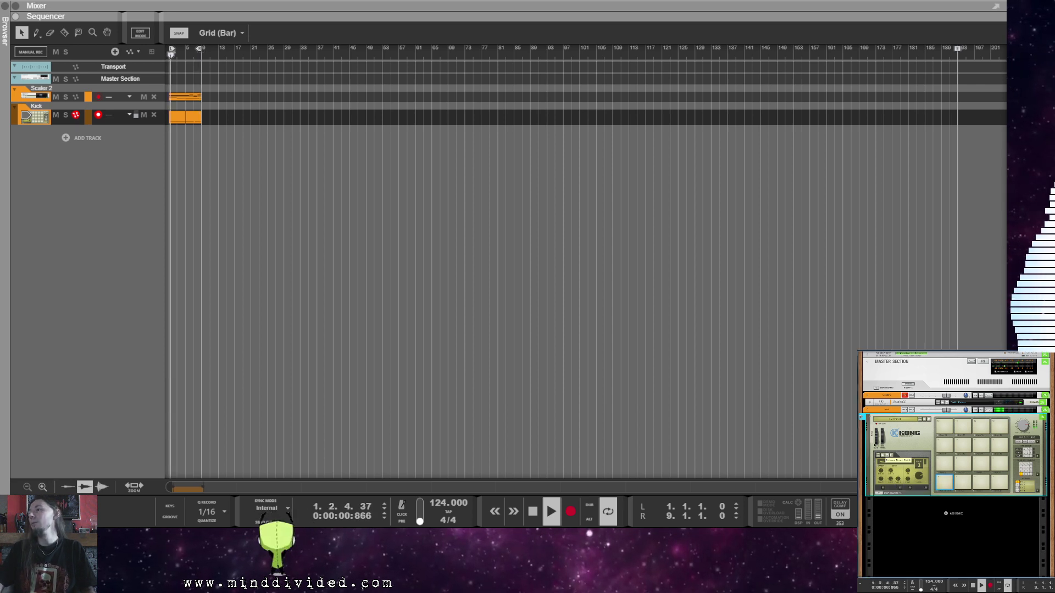
Step: Fold the Kick device, add a second Kong below it, and select its bar 1 clip
{"action": "left_click", "coordinate": [870, 419]}
{"action": "left_click", "coordinate": [902, 499]}
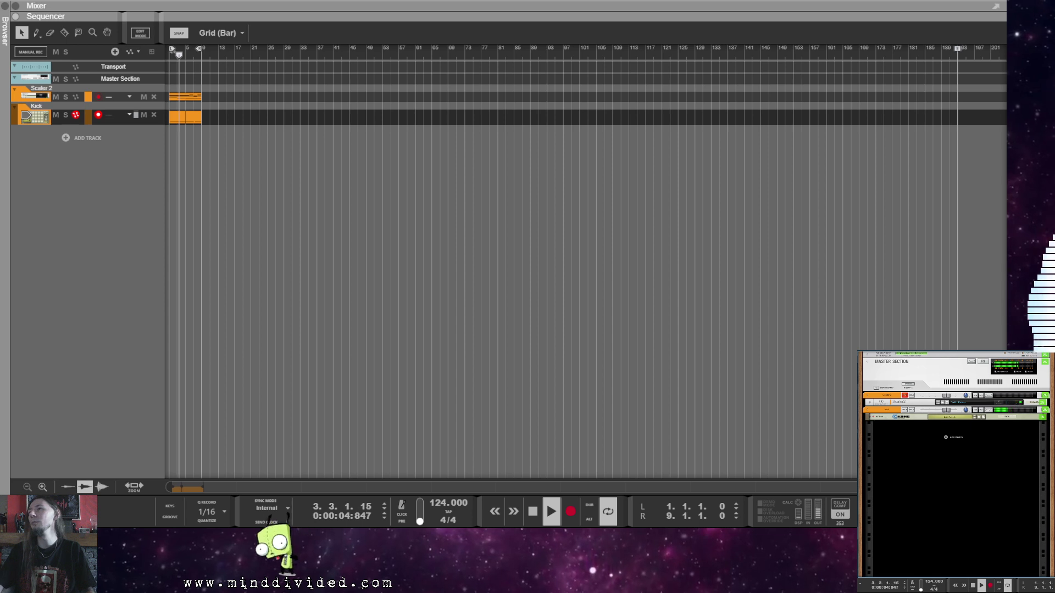
{"action": "left_click_drag", "start_coordinate": [858, 494], "coordinate": [928, 511]}
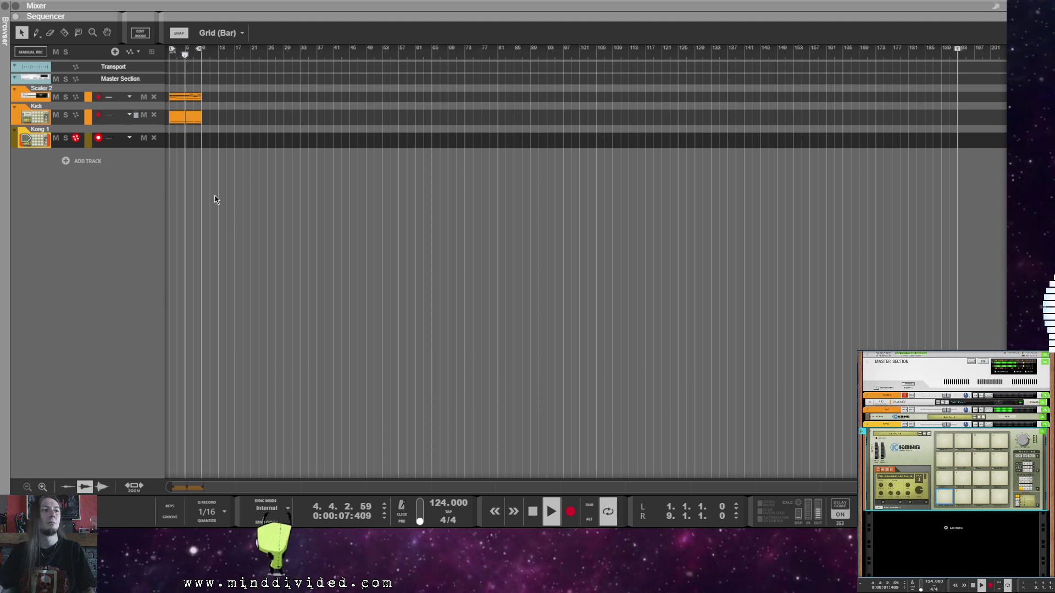
{"action": "left_click", "coordinate": [170, 140]}
Step: Stretch the Kong 1 clip to four bars, open it, and loop playback over the clip
{"action": "left_click_drag", "start_coordinate": [177, 143], "coordinate": [179, 147]}
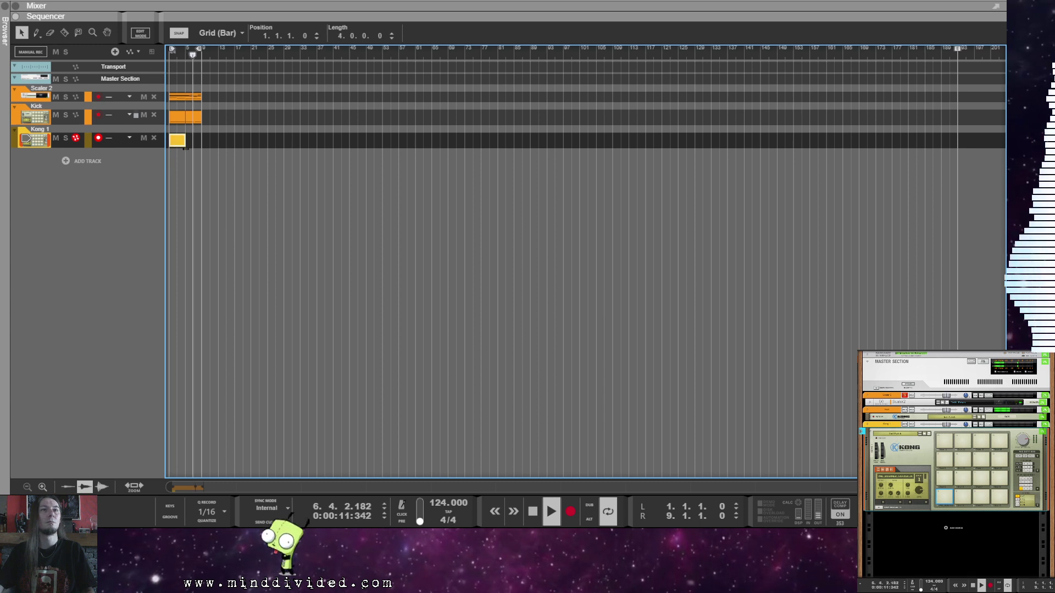
{"action": "double_click", "coordinate": [179, 144]}
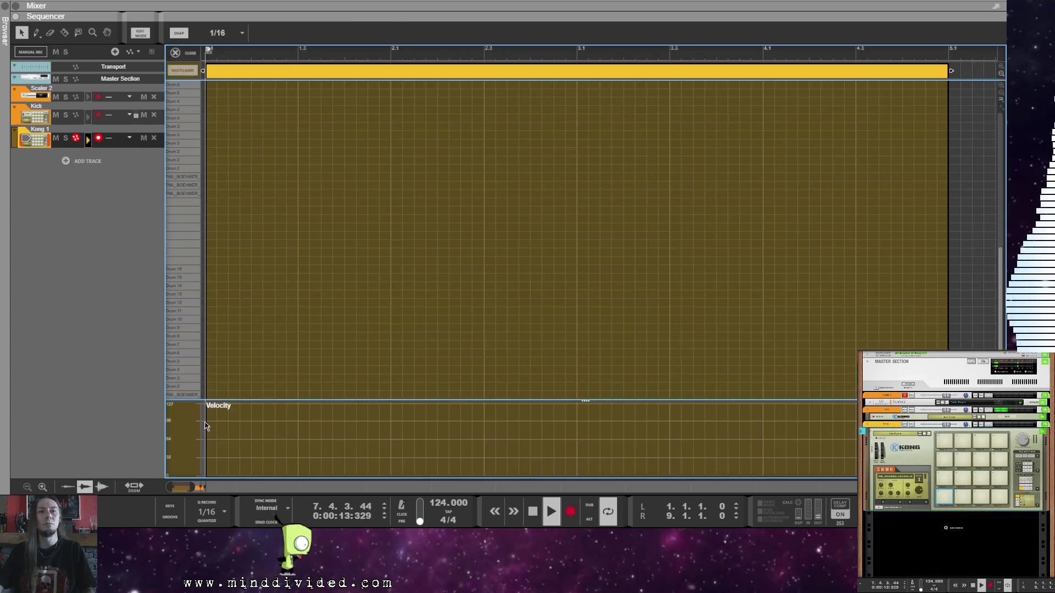
{"action": "key", "text": "space"}
{"action": "right_click", "coordinate": [307, 73]}
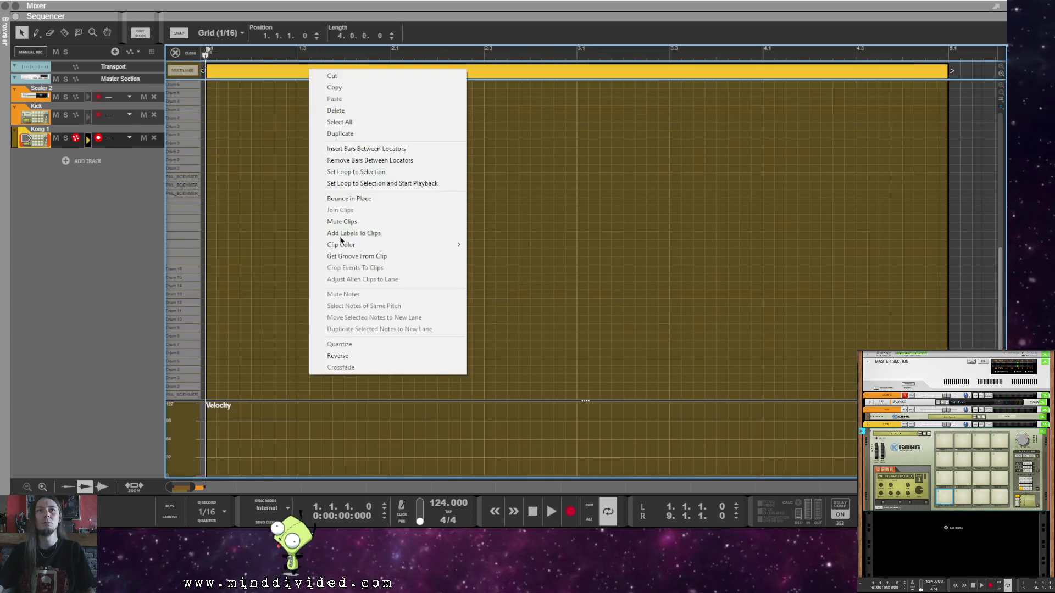
{"action": "left_click", "coordinate": [364, 171]}
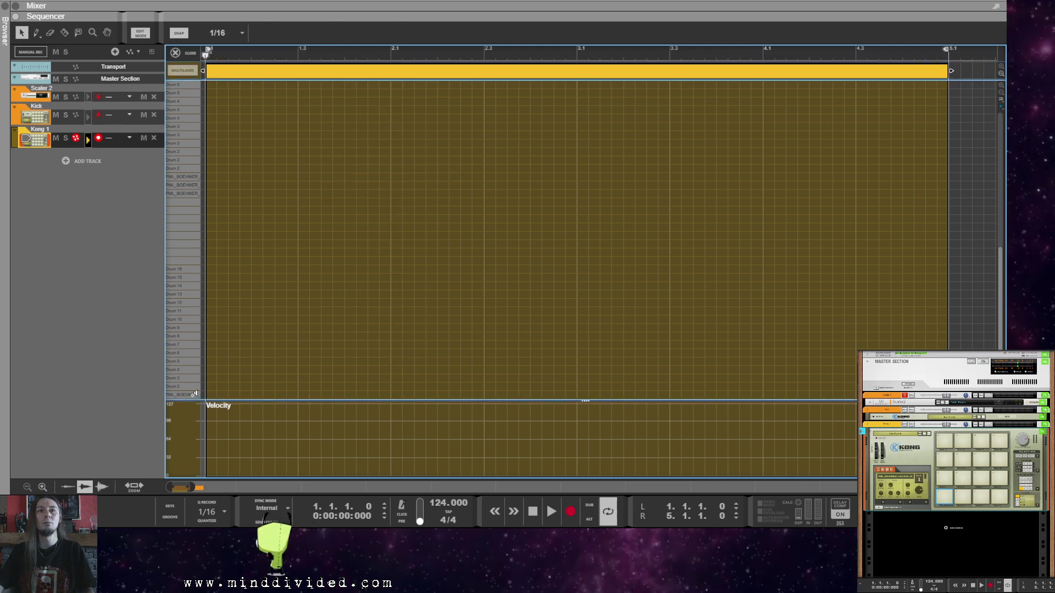
Step: Enter four 16th notes in the bottom drum row of beat 1, softening alternate ones to velocity 64
{"action": "left_click", "coordinate": [211, 395]}
{"action": "left_click", "coordinate": [234, 395]}
{"action": "left_click", "coordinate": [220, 395]}
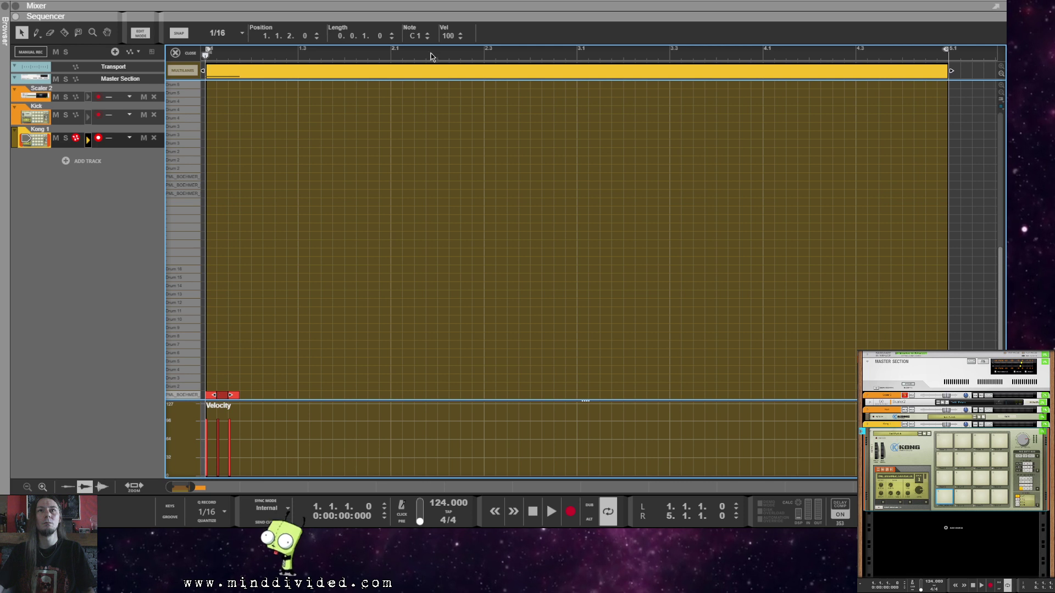
{"action": "left_click_drag", "start_coordinate": [445, 38], "coordinate": [447, 54]}
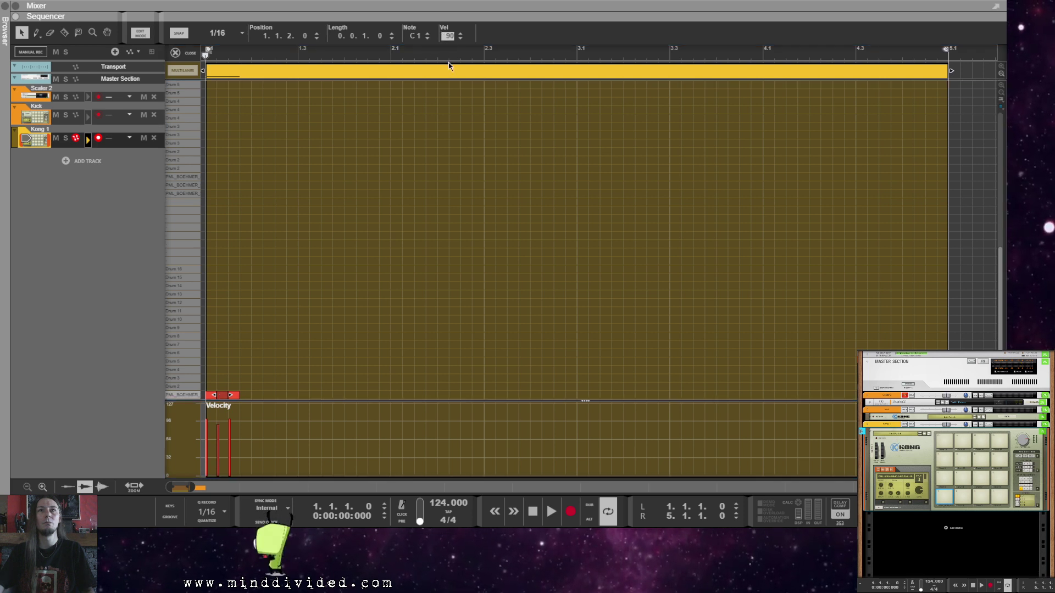
{"action": "left_click", "coordinate": [476, 119]}
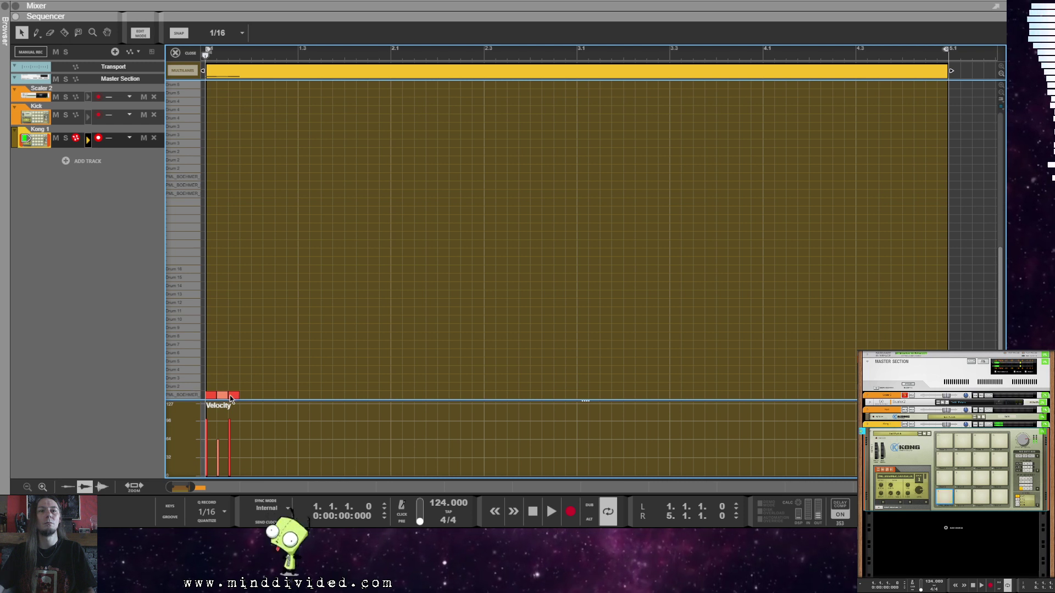
{"action": "left_click_drag", "start_coordinate": [222, 396], "coordinate": [243, 399]}
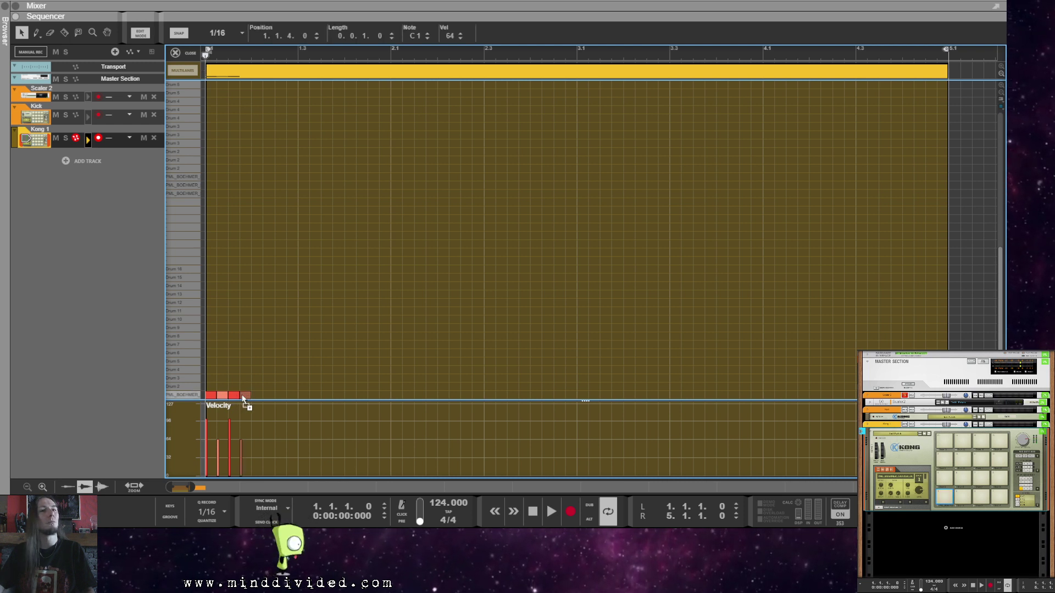
{"action": "left_click", "coordinate": [259, 387]}
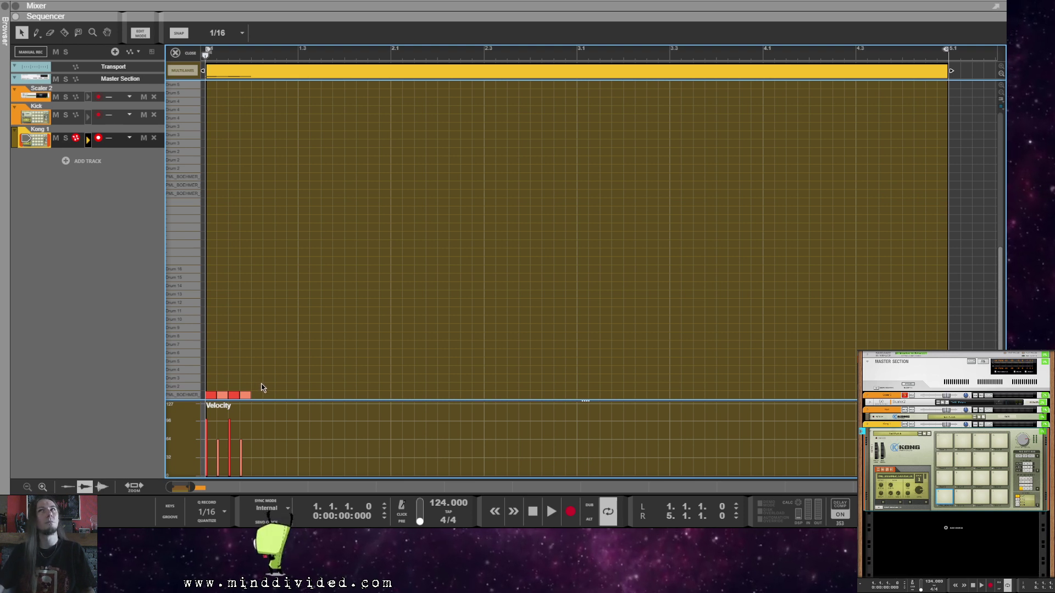
Step: Copy the four notes to make eight and quantize them to the grid
{"action": "left_click", "coordinate": [1026, 459]}
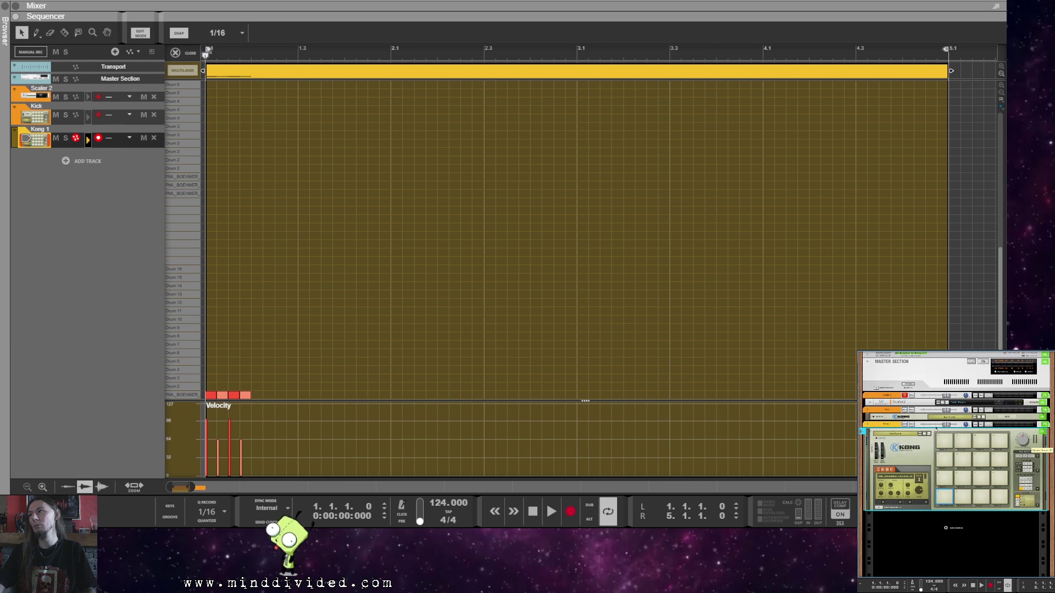
{"action": "left_click", "coordinate": [330, 325]}
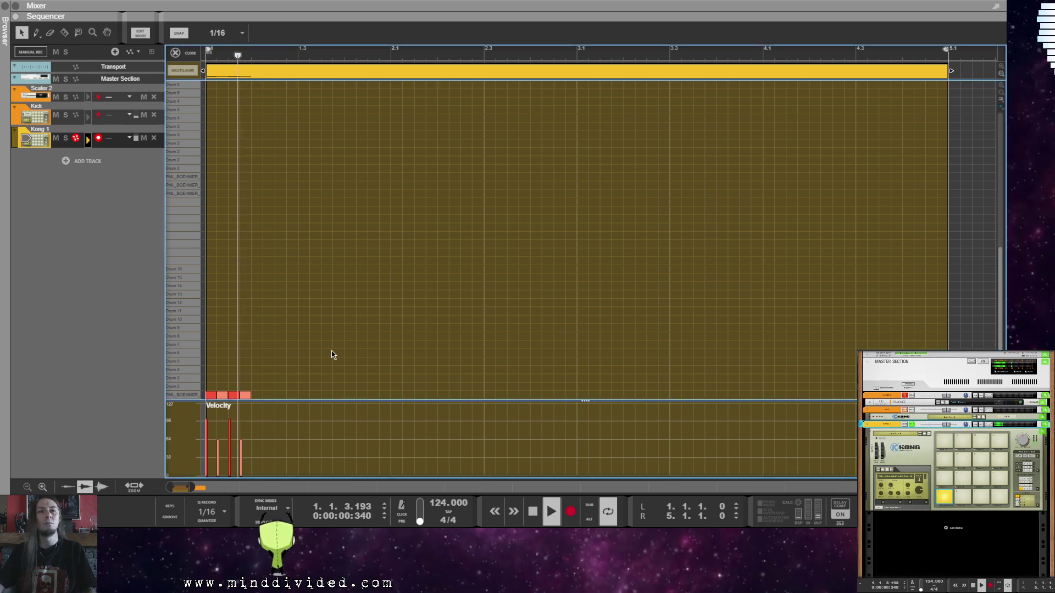
{"action": "left_click_drag", "start_coordinate": [298, 364], "coordinate": [259, 396]}
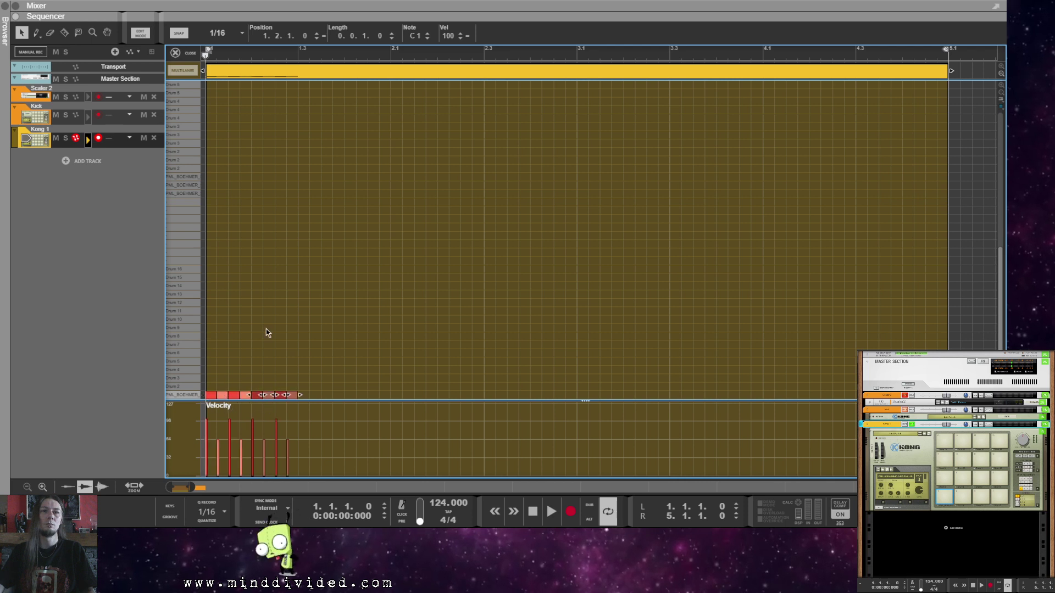
{"action": "left_click", "coordinate": [266, 329]}
{"action": "key", "text": "space"}
{"action": "key", "text": "space"}
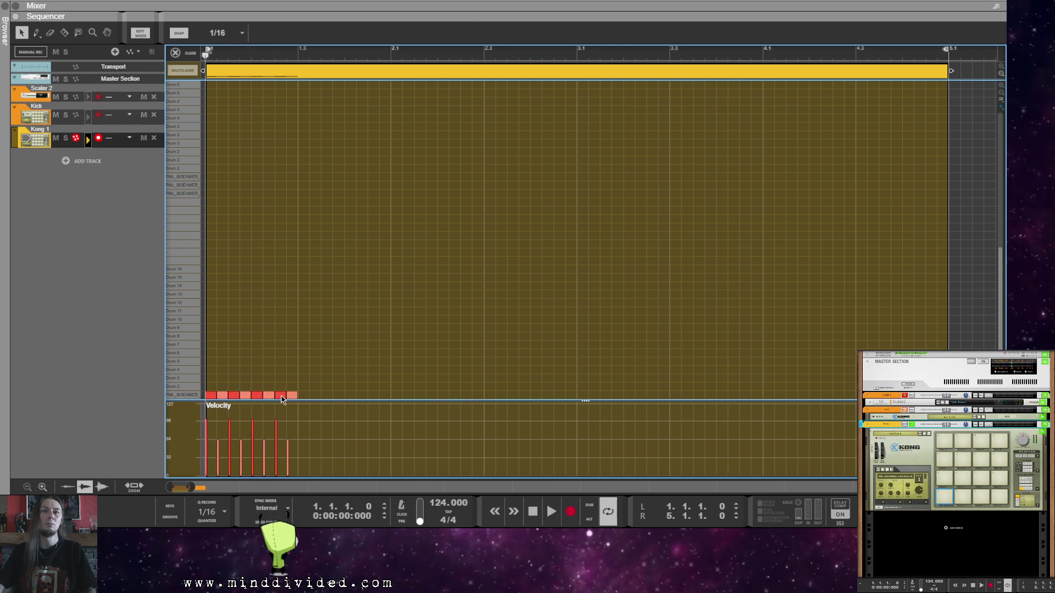
{"action": "left_click_drag", "start_coordinate": [269, 387], "coordinate": [279, 393]}
{"action": "right_click", "coordinate": [279, 393]}
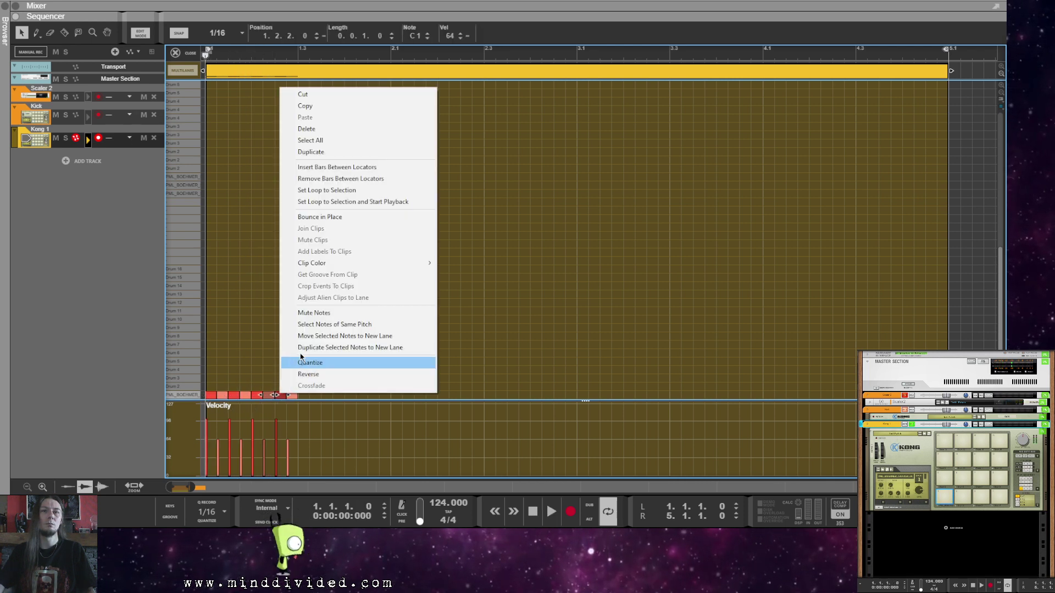
{"action": "left_click", "coordinate": [358, 362]}
{"action": "key", "text": "space"}
{"action": "key", "text": "space"}
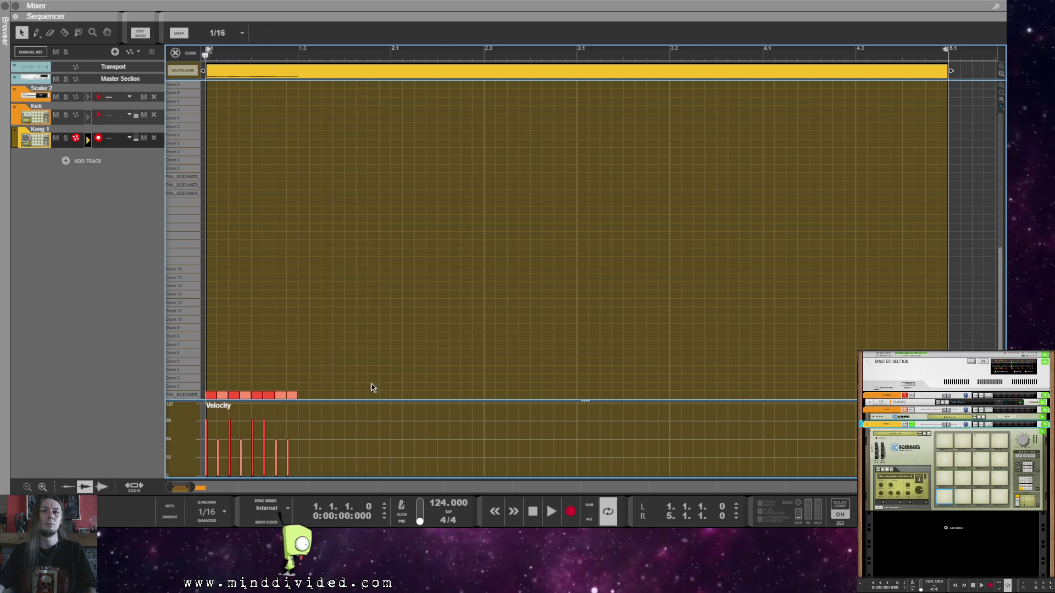
{"action": "key", "text": "space"}
Step: Repeat the eight notes to fill the clip through bar 5 and return to the arrangement
{"action": "left_click_drag", "start_coordinate": [309, 379], "coordinate": [300, 400]}
{"action": "left_click_drag", "start_coordinate": [421, 368], "coordinate": [395, 393]}
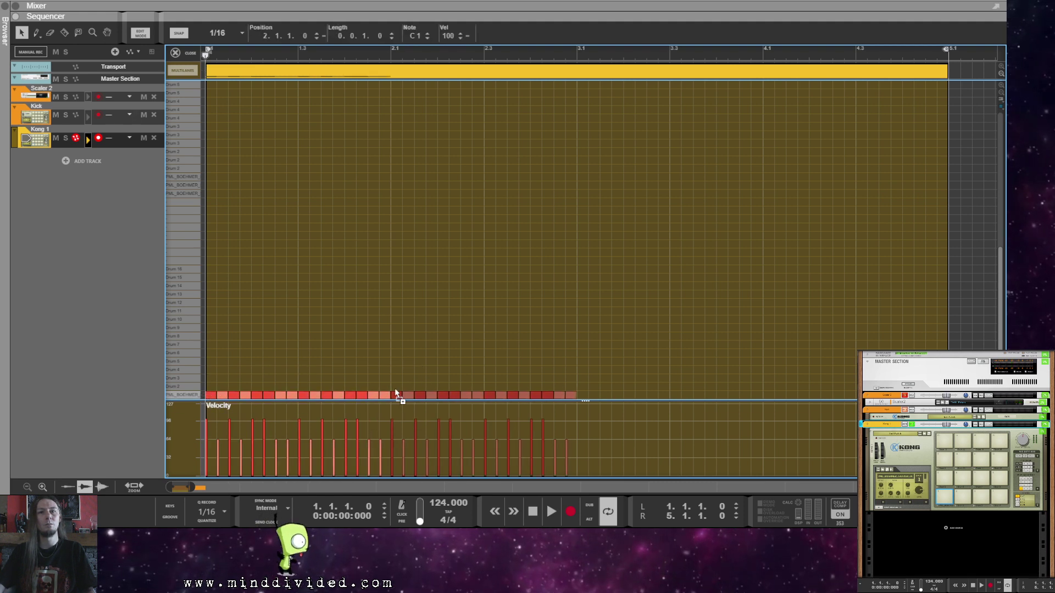
{"action": "left_click_drag", "start_coordinate": [601, 360], "coordinate": [582, 395]}
{"action": "left_click", "coordinate": [332, 311]}
{"action": "key", "text": "space"}
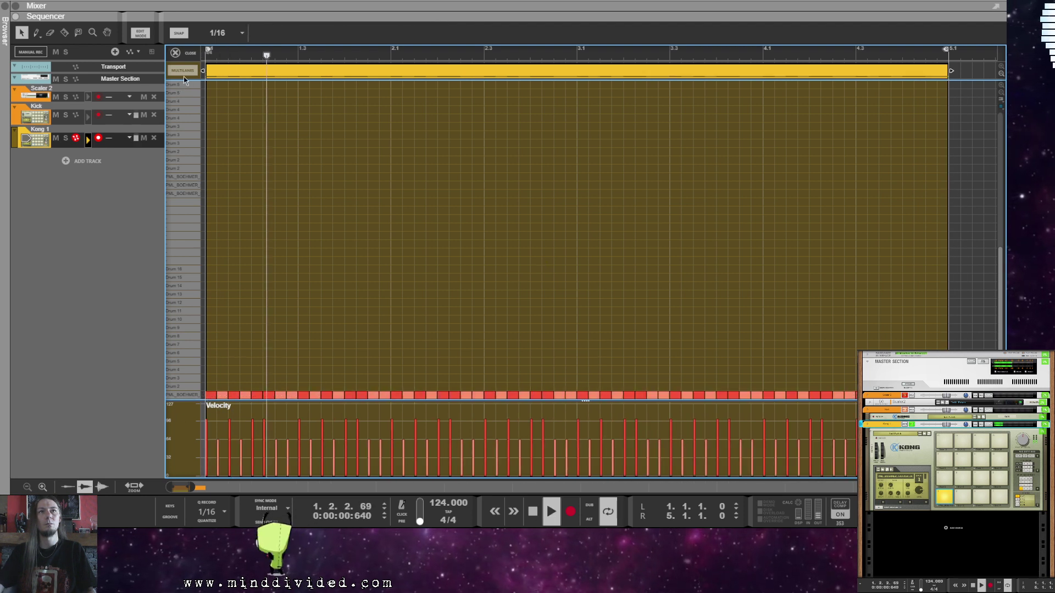
{"action": "left_click", "coordinate": [184, 54]}
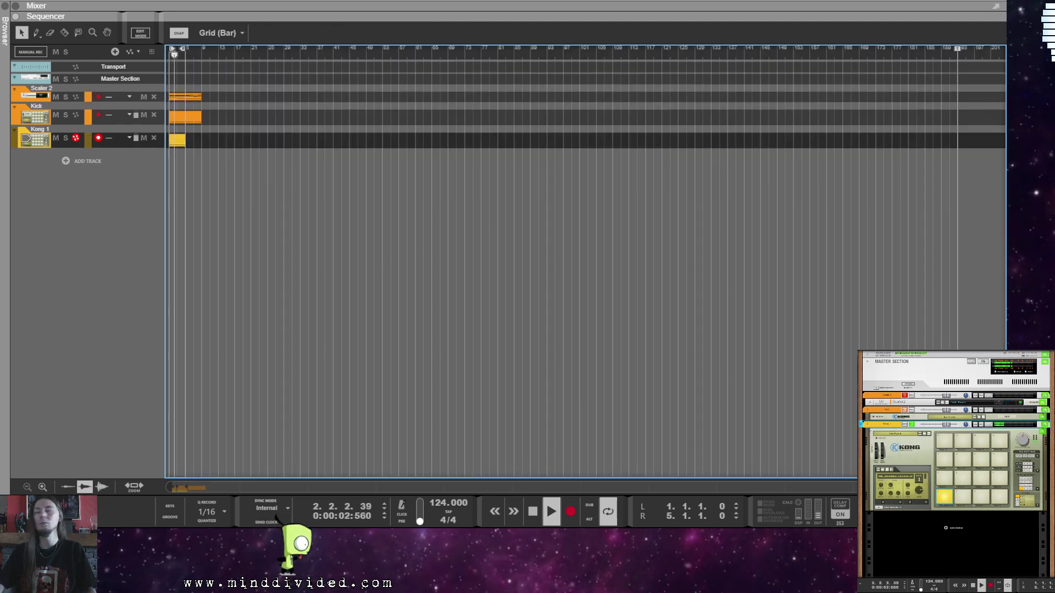
Step: Rename the second Kong device to Shaker and turn off its channel solo
{"action": "right_click", "coordinate": [905, 494]}
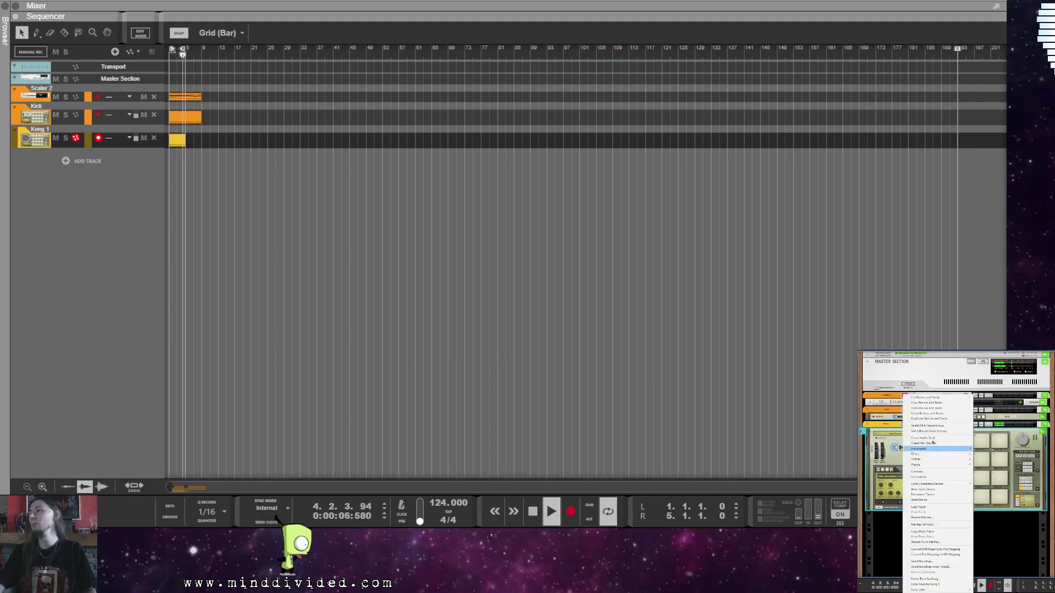
{"action": "mouse_move", "coordinate": [933, 454]}
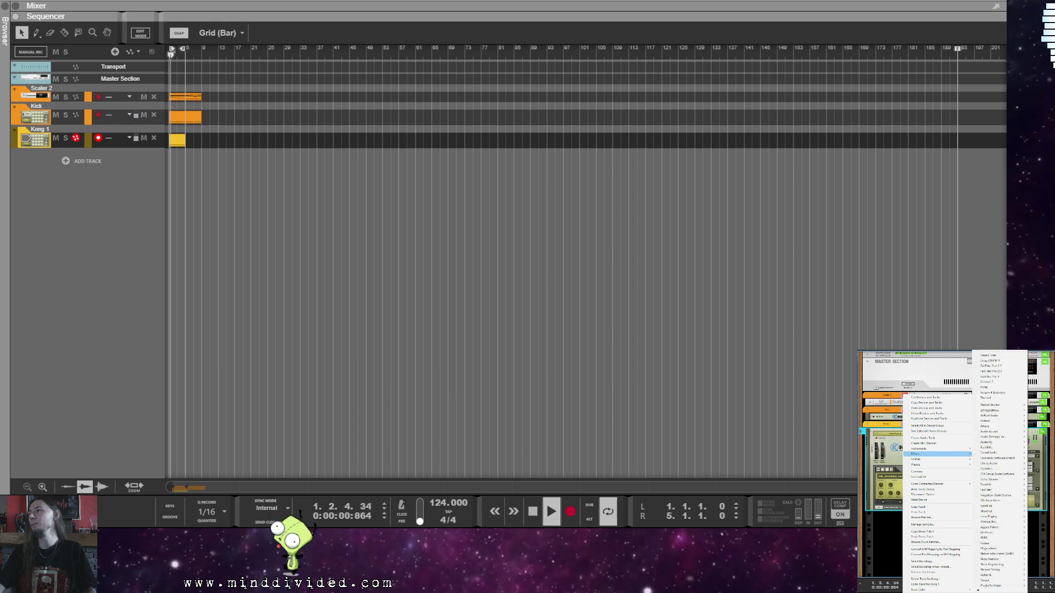
{"action": "left_click", "coordinate": [882, 446]}
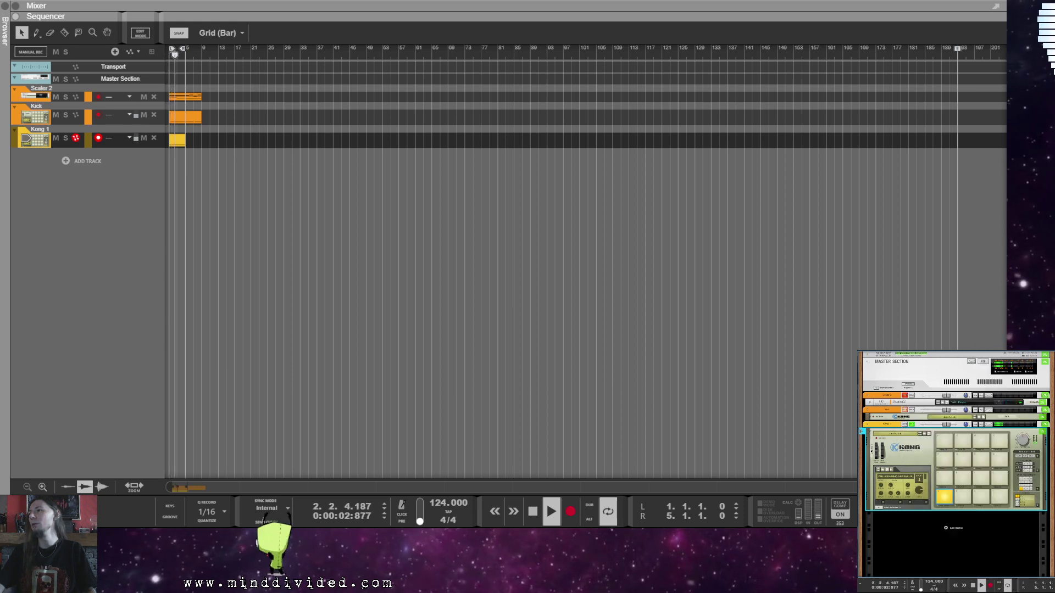
{"action": "left_click", "coordinate": [872, 449]}
{"action": "type", "text": "Shaker"}
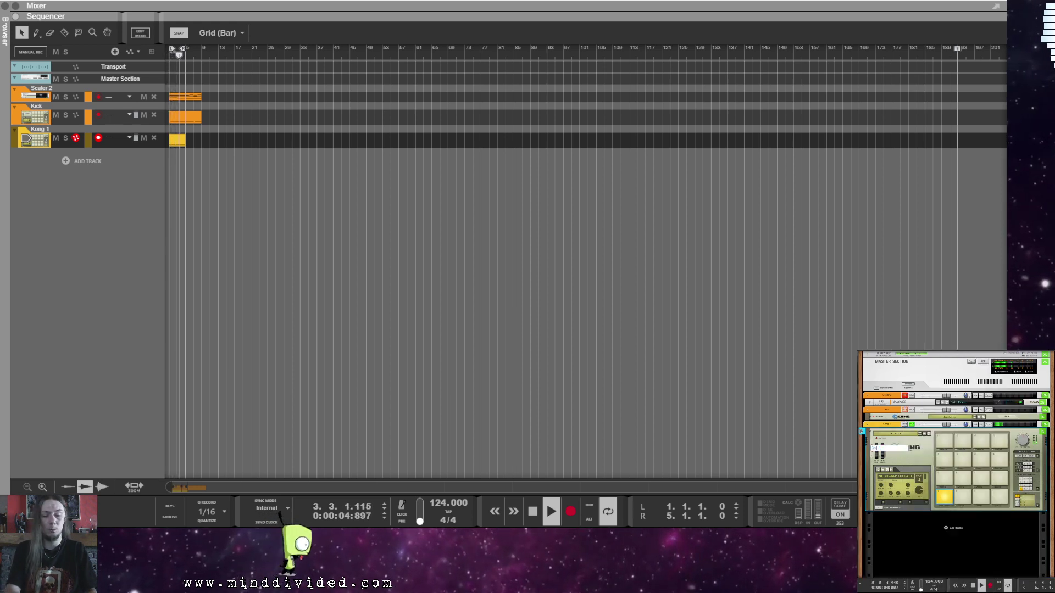
{"action": "key", "text": "Return"}
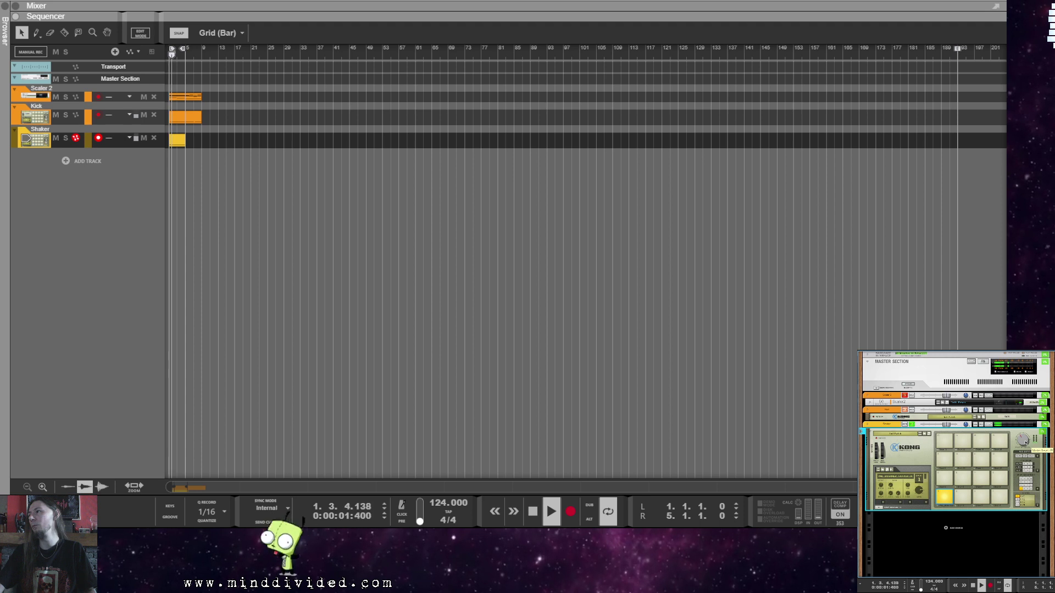
{"action": "left_click", "coordinate": [911, 425]}
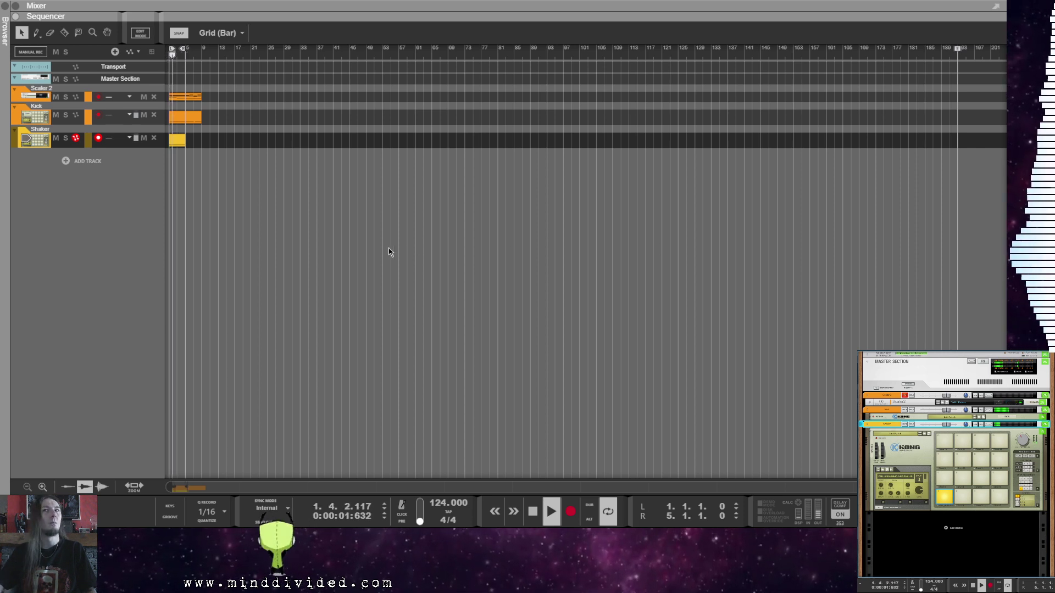
Step: Open the Shaker clip and shift its position one sixteenth later
{"action": "double_click", "coordinate": [178, 144]}
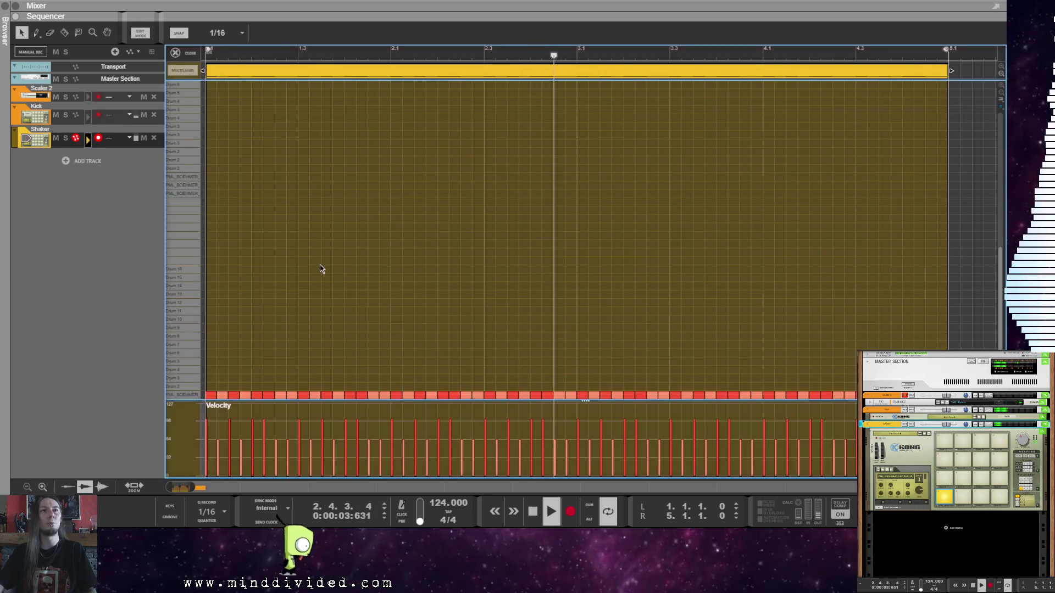
{"action": "key", "text": "space"}
{"action": "key", "text": "space"}
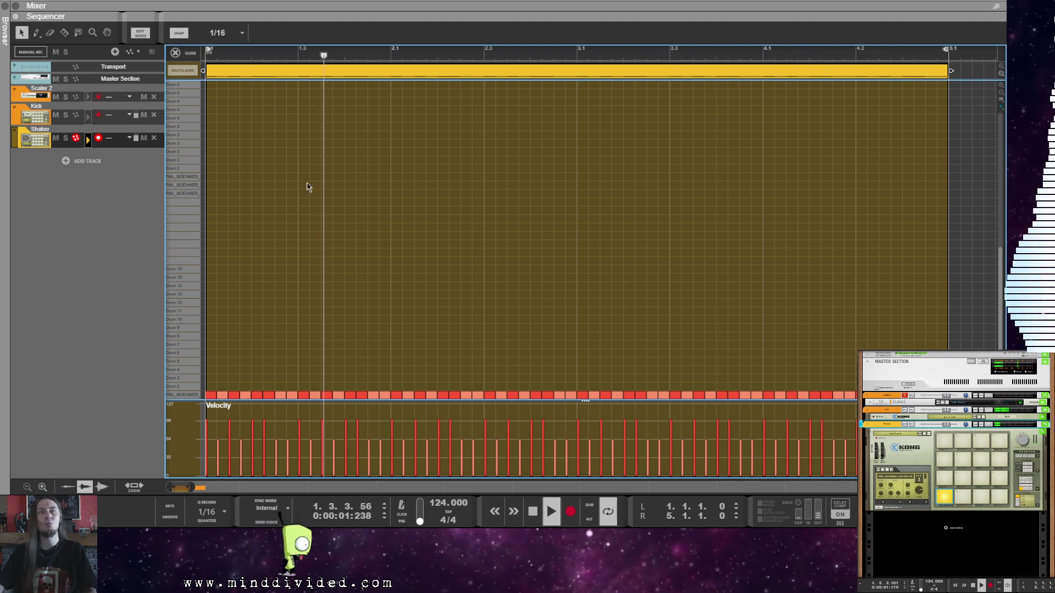
{"action": "left_click", "coordinate": [264, 75]}
{"action": "left_click", "coordinate": [288, 36]}
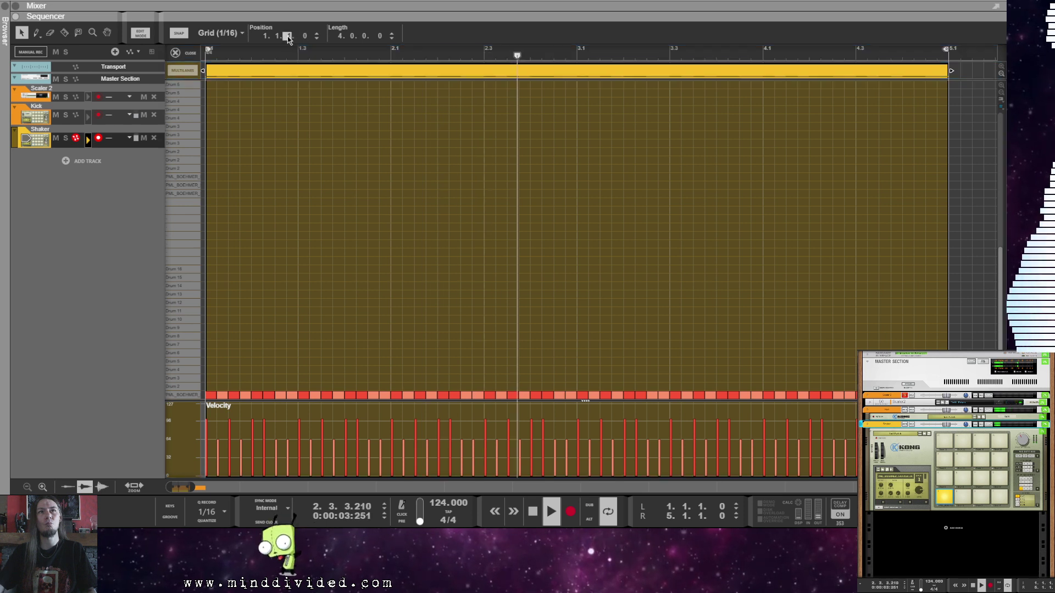
{"action": "key", "text": "Up"}
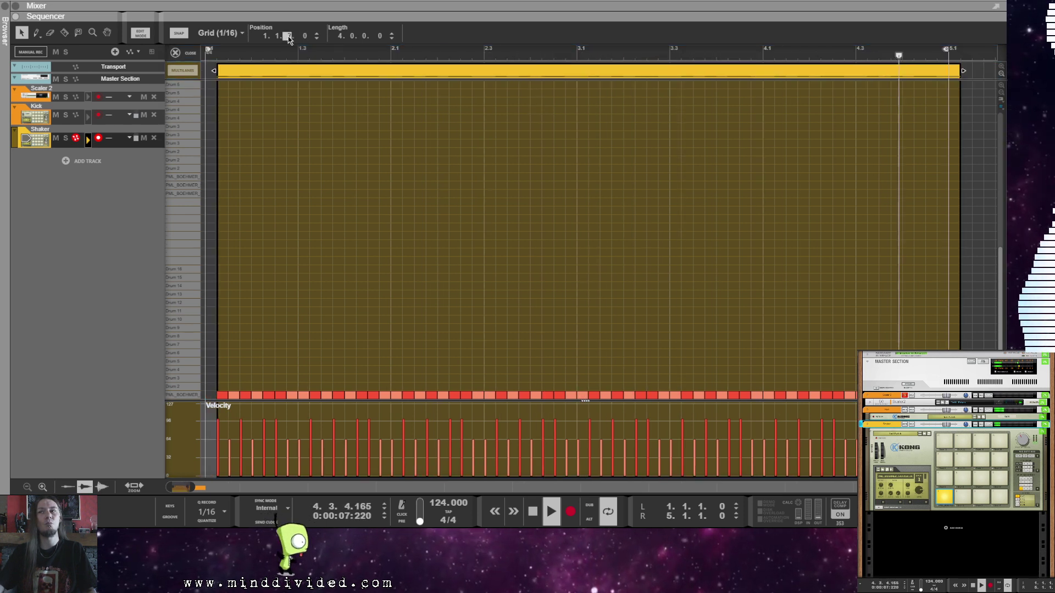
{"action": "left_click", "coordinate": [426, 191]}
Step: Move the last note back to bar 1, then copy the Shaker clip to bar 5
{"action": "left_click_drag", "start_coordinate": [954, 396], "coordinate": [213, 400]}
{"action": "left_click", "coordinate": [247, 332]}
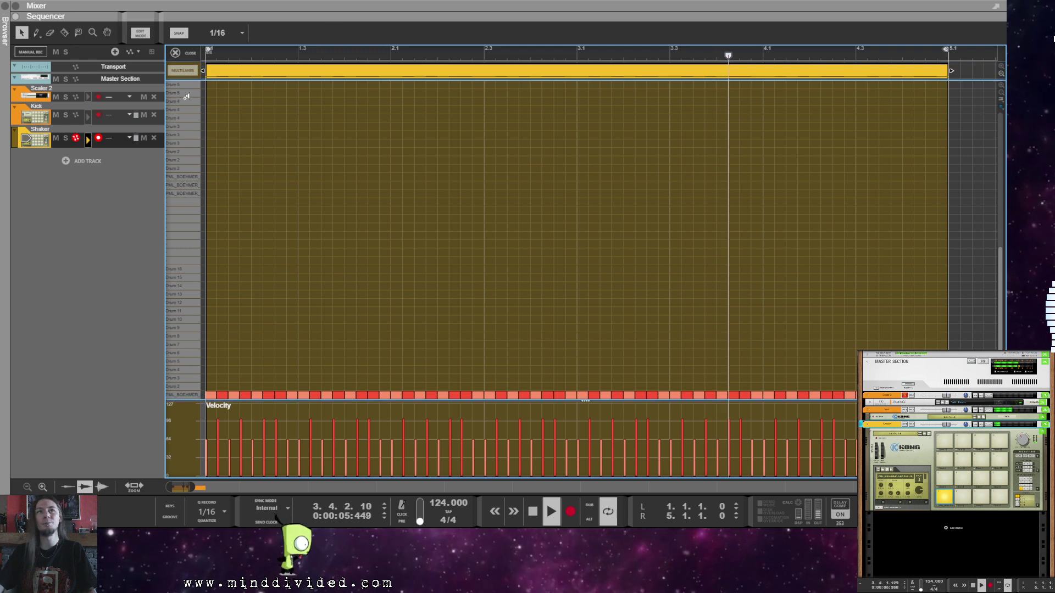
{"action": "key", "text": "ctrl+e"}
{"action": "left_click_drag", "start_coordinate": [177, 142], "coordinate": [195, 144]}
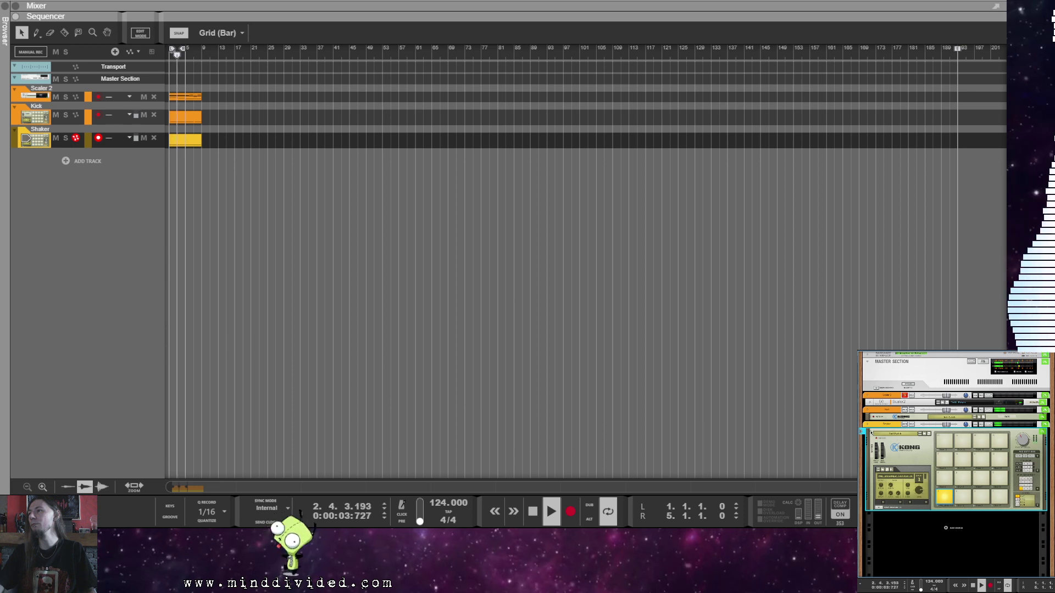
Step: Fold the Shaker device, colour the Kick and Shaker tracks brown, and add another Kong track
{"action": "left_click", "coordinate": [870, 432]}
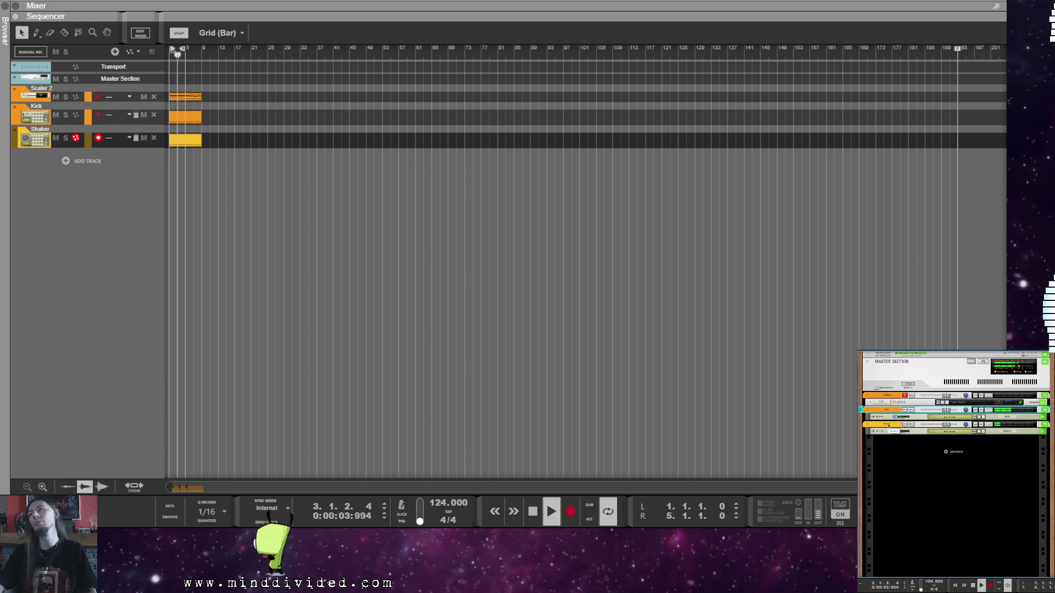
{"action": "left_click", "coordinate": [889, 426]}
{"action": "right_click", "coordinate": [889, 426]}
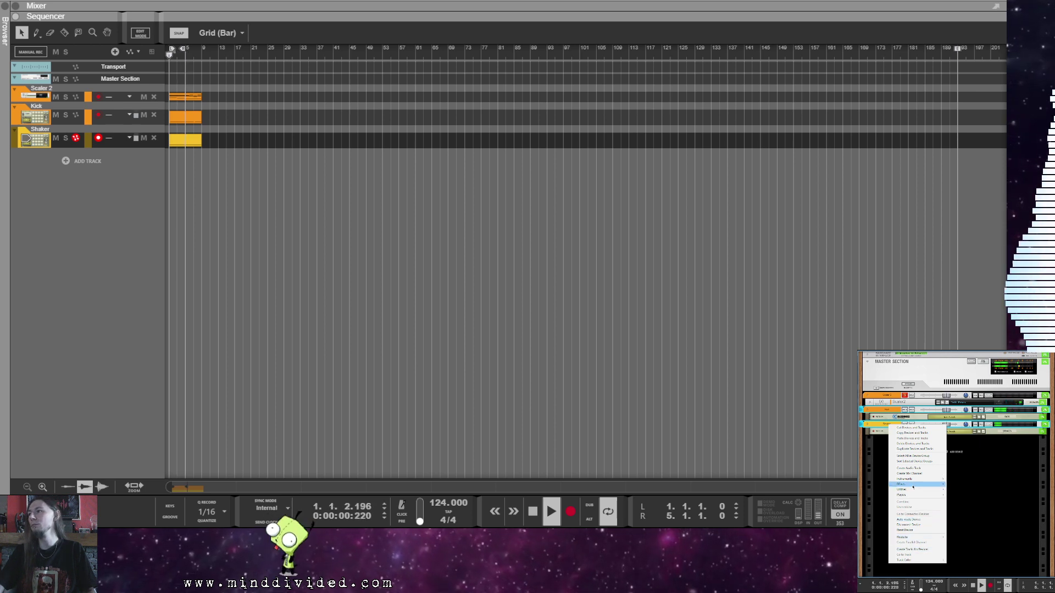
{"action": "mouse_move", "coordinate": [912, 485]}
{"action": "mouse_move", "coordinate": [912, 559]}
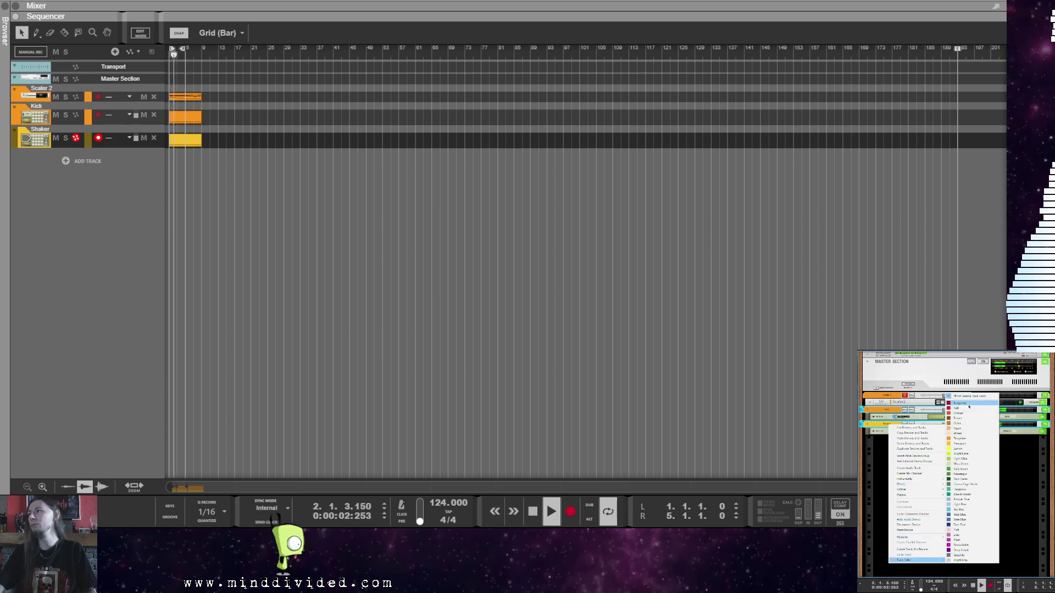
{"action": "left_click", "coordinate": [971, 418]}
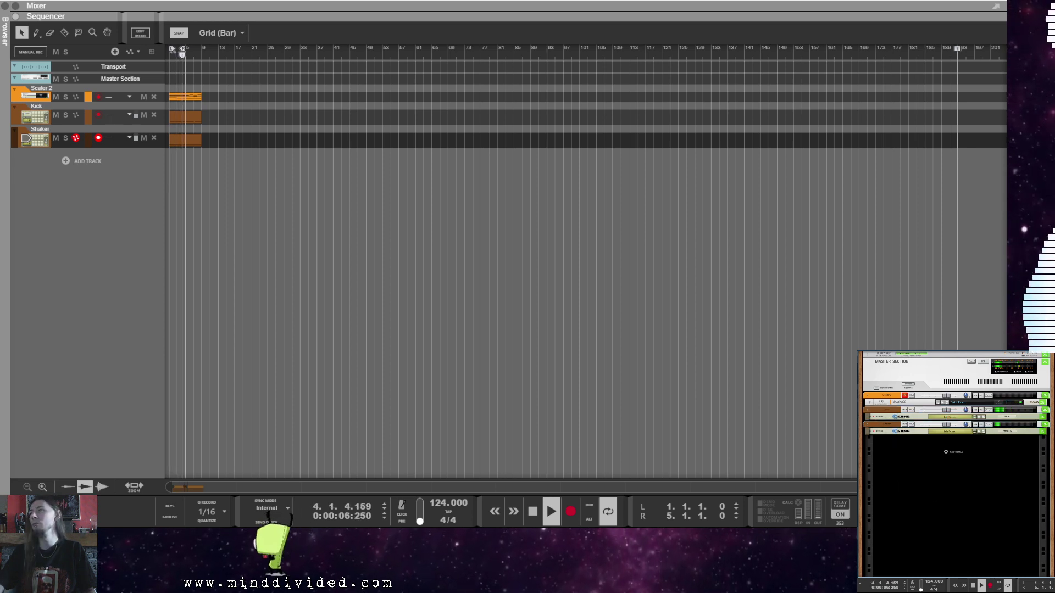
{"action": "left_click_drag", "start_coordinate": [858, 522], "coordinate": [928, 531]}
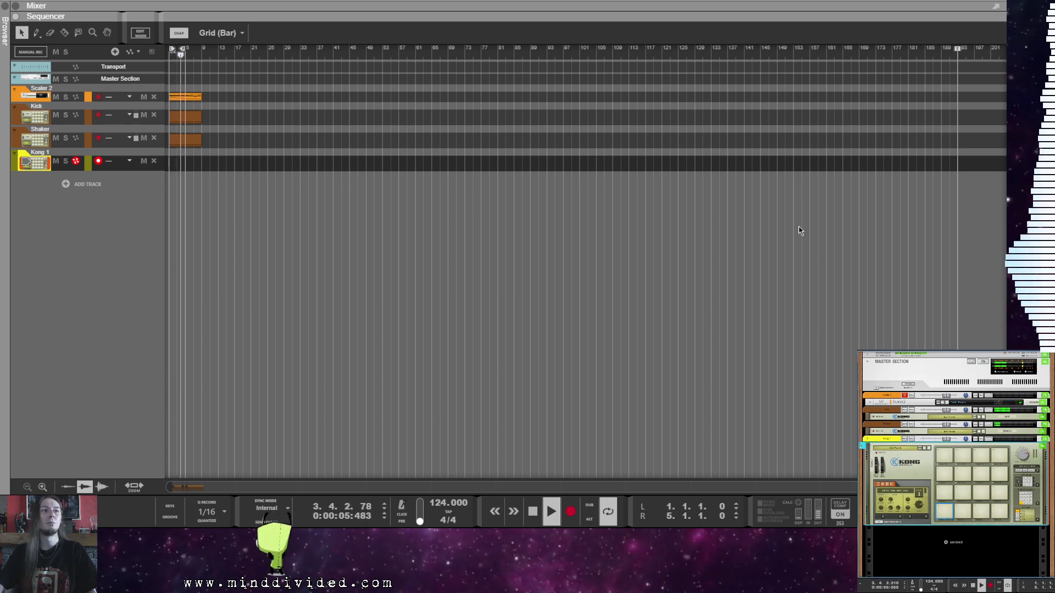
Step: Select pad 2 on the new Kong 1 drum machine
{"action": "left_click", "coordinate": [962, 511]}
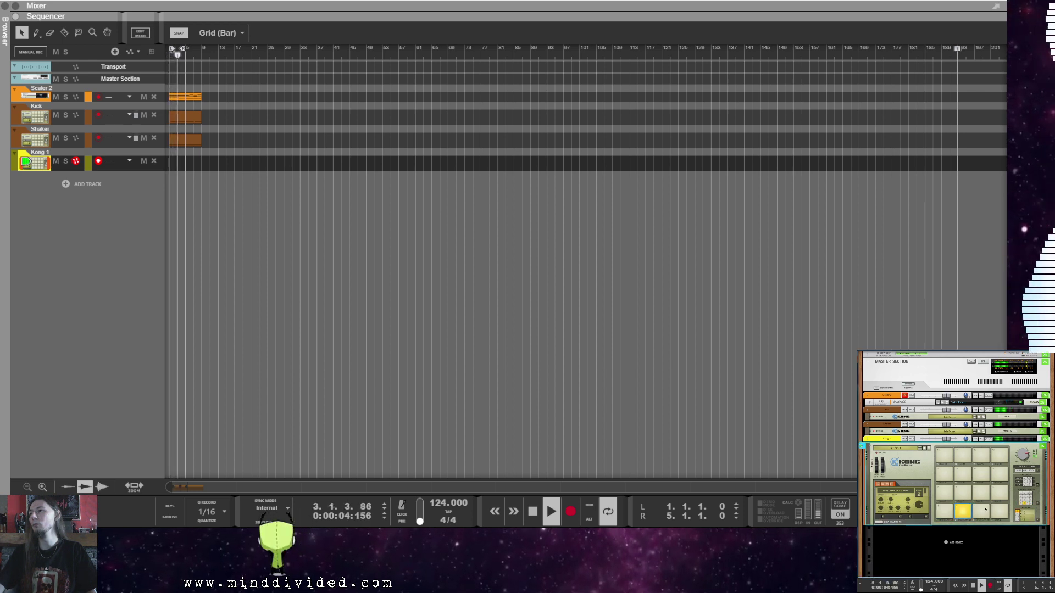
{"action": "left_click", "coordinate": [415, 195]}
Step: Create a Kong 1 clip spanning bars 1–5 and add a note at bar 1 in the bottom row
{"action": "double_click", "coordinate": [171, 168]}
{"action": "left_click_drag", "start_coordinate": [174, 166], "coordinate": [189, 167]}
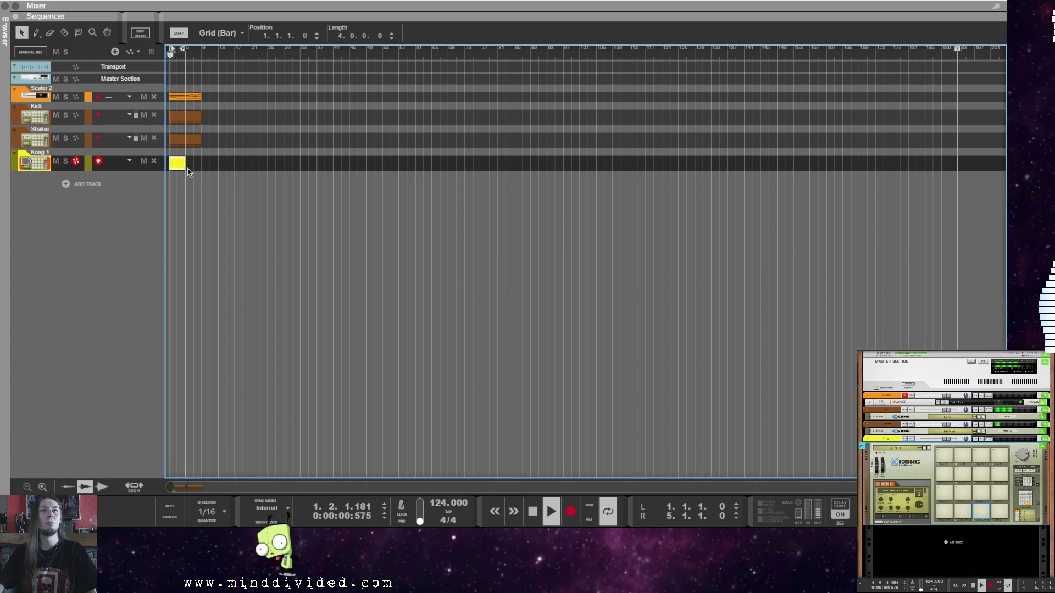
{"action": "double_click", "coordinate": [178, 164]}
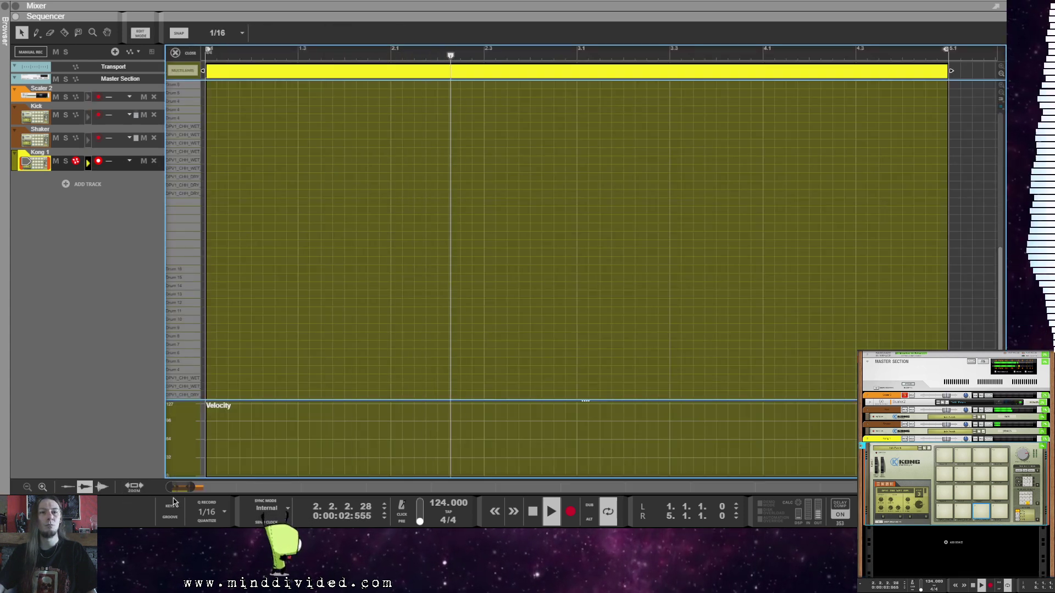
{"action": "double_click", "coordinate": [211, 395]}
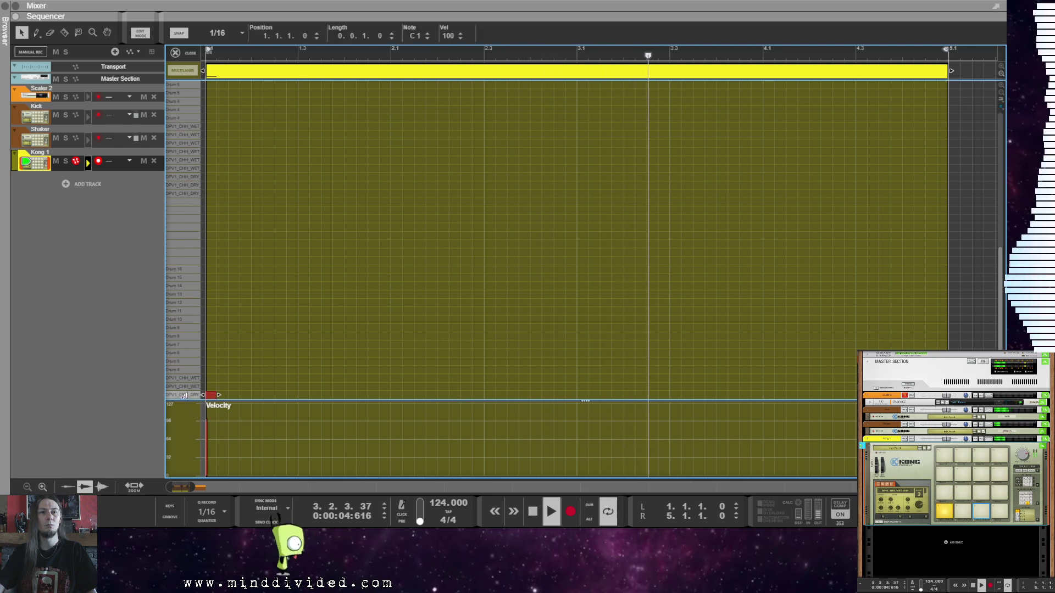
{"action": "left_click", "coordinate": [243, 418]}
Step: Audition the drum rows and keep one note on the C#1 row after trial placements
{"action": "left_click", "coordinate": [186, 386]}
{"action": "left_click", "coordinate": [190, 378]}
{"action": "left_click", "coordinate": [190, 394]}
{"action": "left_click", "coordinate": [190, 386]}
{"action": "left_click", "coordinate": [191, 378]}
{"action": "left_click", "coordinate": [191, 385]}
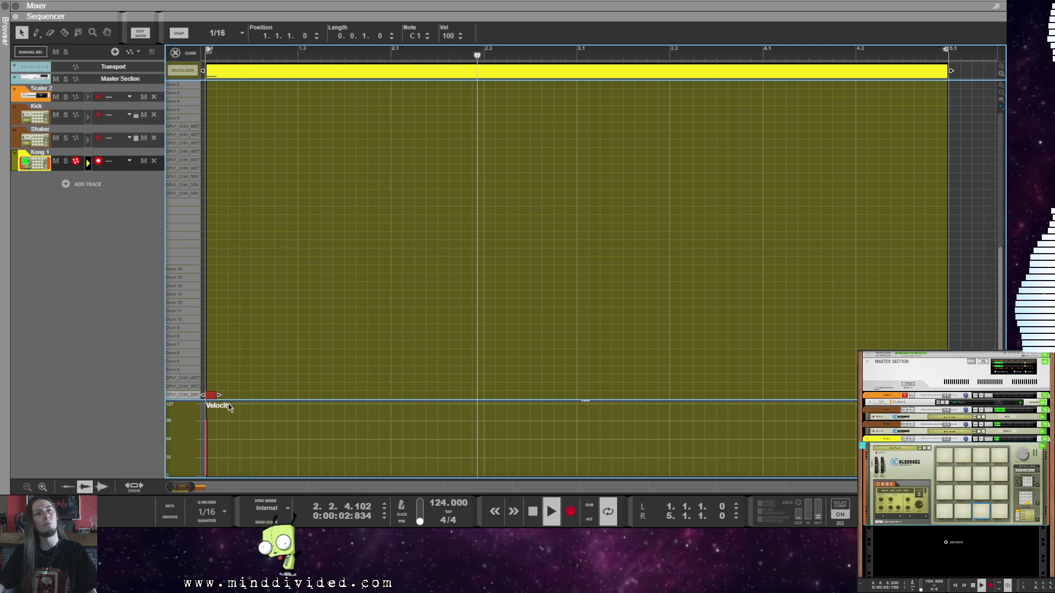
{"action": "left_click", "coordinate": [234, 387]}
{"action": "left_click", "coordinate": [280, 388]}
{"action": "left_click", "coordinate": [308, 361]}
{"action": "double_click", "coordinate": [232, 388]}
{"action": "left_click", "coordinate": [280, 387]}
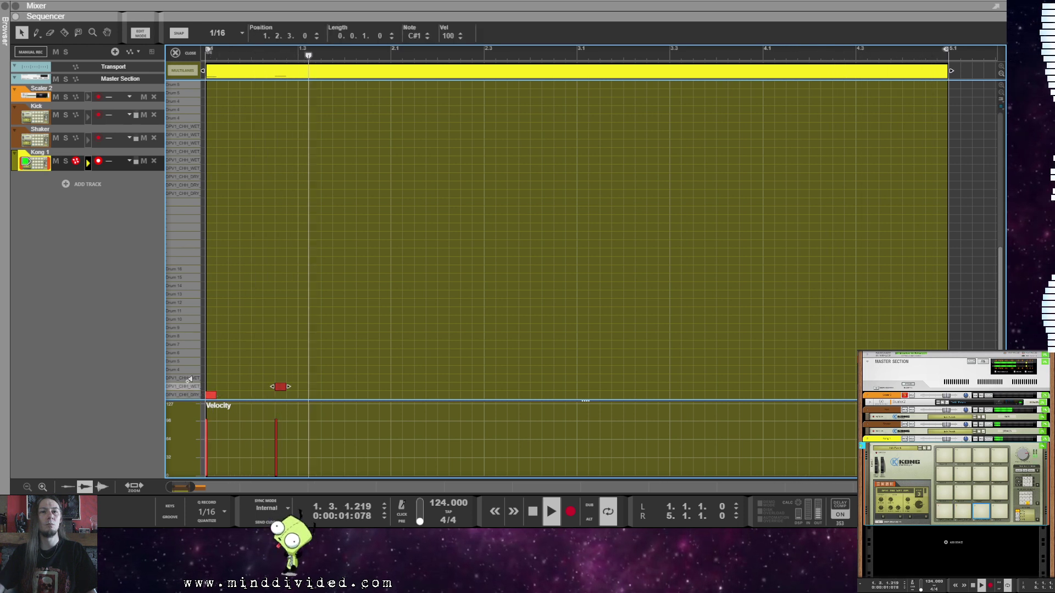
{"action": "left_click", "coordinate": [230, 391]}
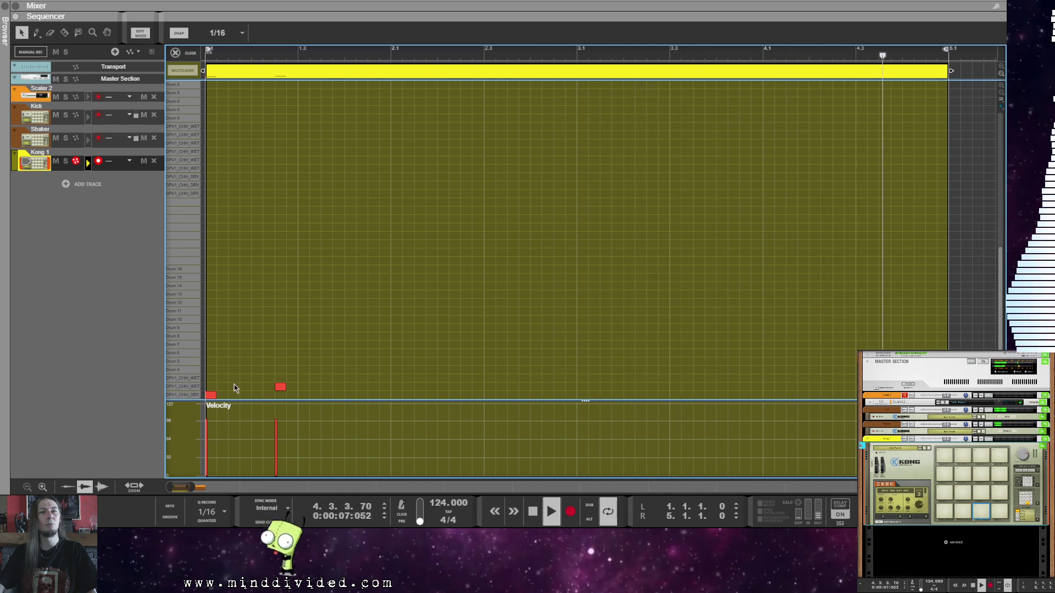
Step: Add hi-hat notes in the DPV1_CHH_WET and DPV1_CHH_DRY rows near the start of bar 1
{"action": "left_click", "coordinate": [233, 378]}
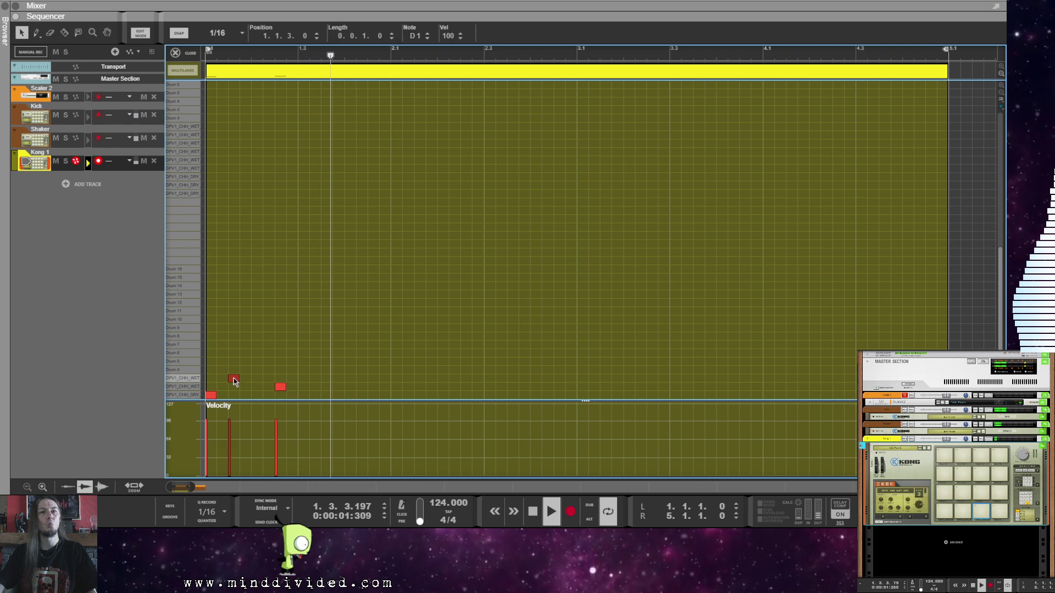
{"action": "double_click", "coordinate": [222, 395]}
{"action": "key", "text": "space"}
{"action": "key", "text": "space"}
{"action": "key", "text": "space"}
{"action": "left_click", "coordinate": [242, 393]}
{"action": "left_click", "coordinate": [210, 395]}
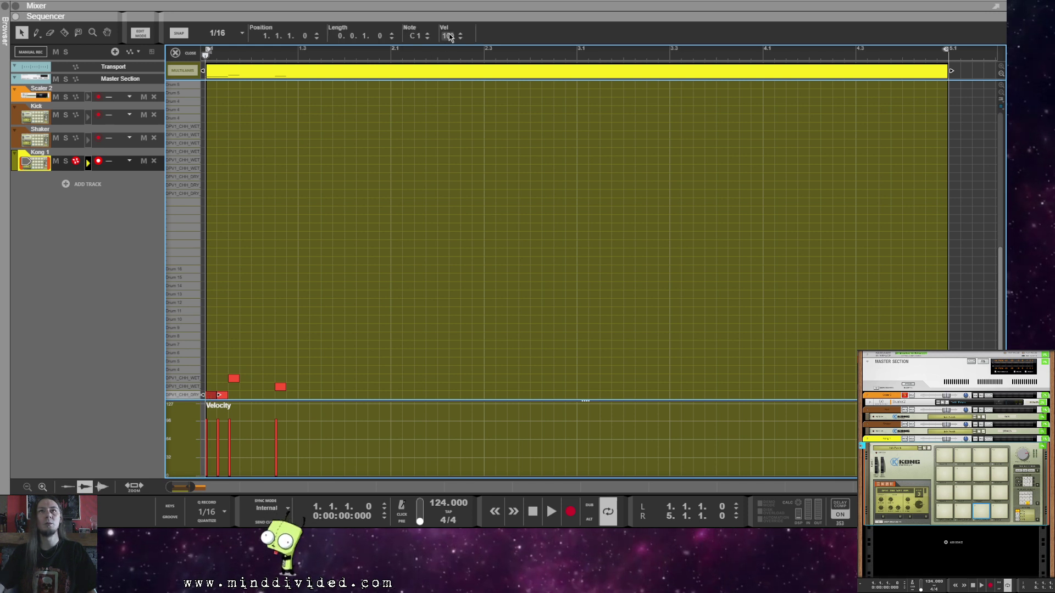
Step: Lower the first note's velocity and copy the soft note to 1.1.4
{"action": "left_click_drag", "start_coordinate": [447, 36], "coordinate": [457, 92]}
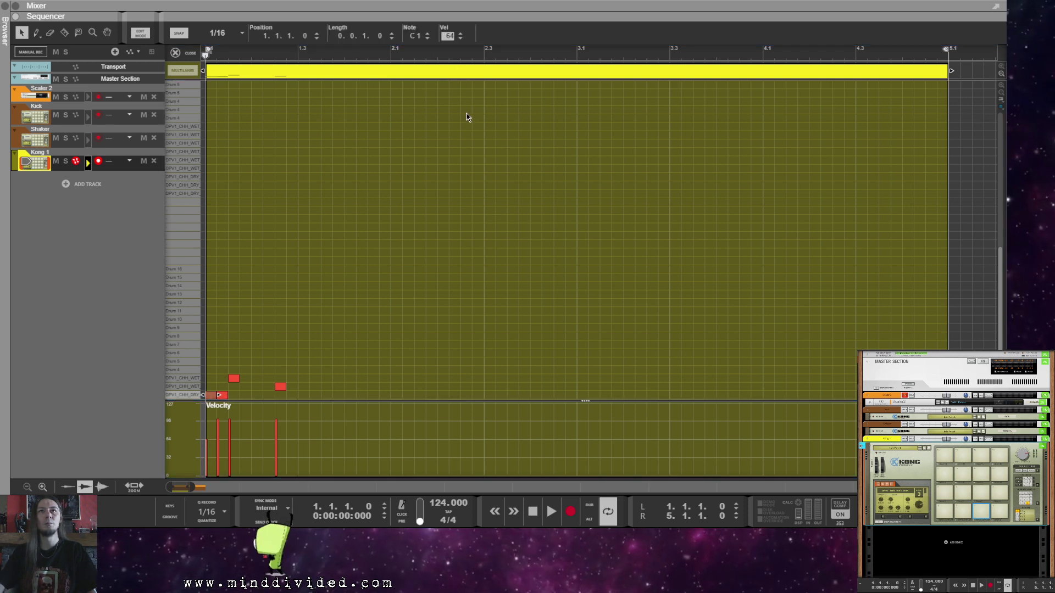
{"action": "left_click", "coordinate": [362, 297]}
{"action": "key", "text": "space"}
{"action": "key", "text": "space"}
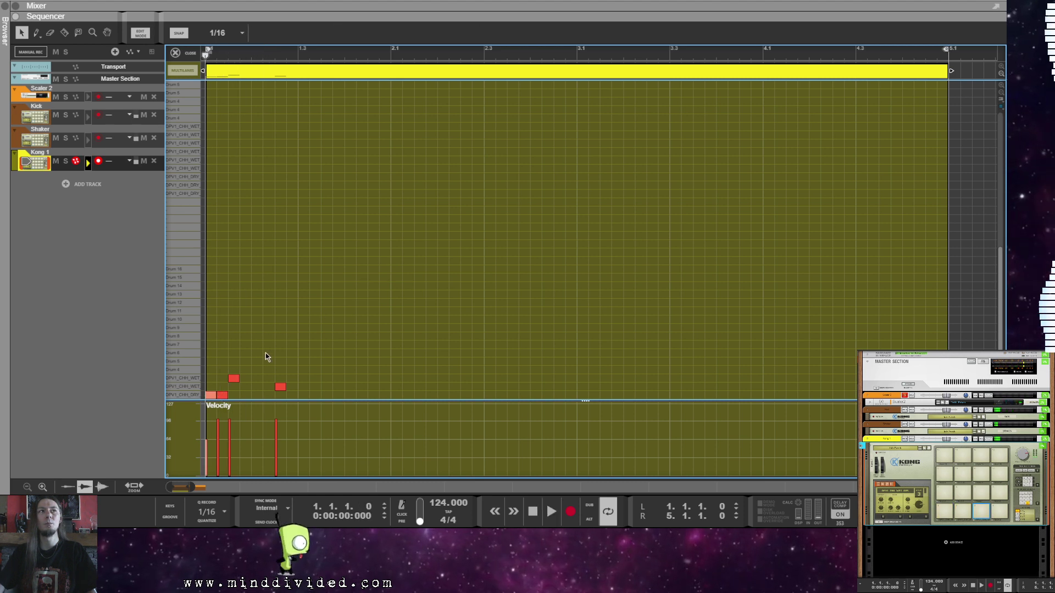
{"action": "key", "text": "space"}
{"action": "key", "text": "space"}
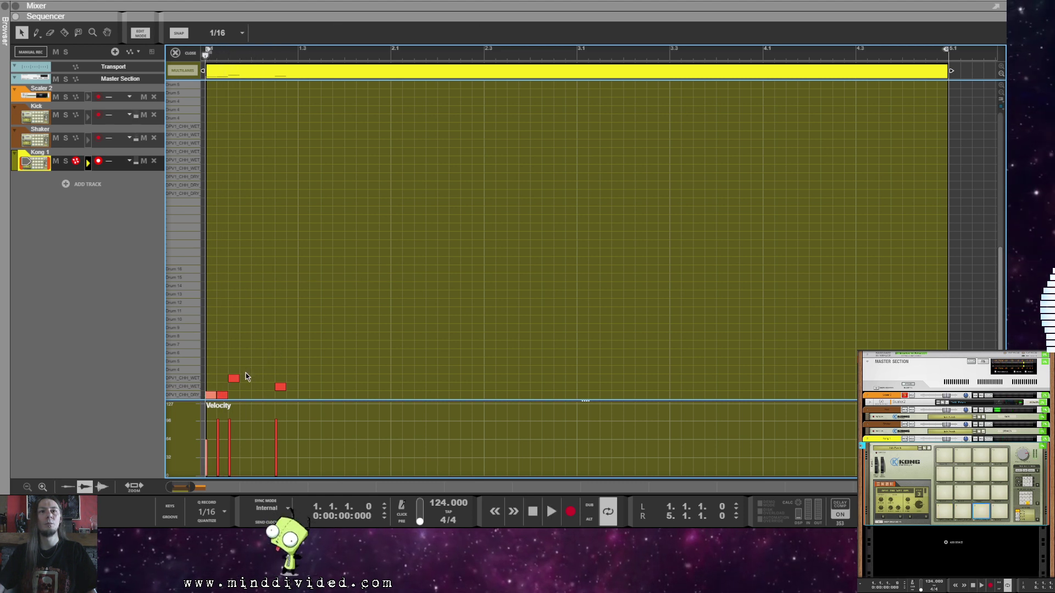
{"action": "left_click_drag", "start_coordinate": [210, 398], "coordinate": [208, 397]}
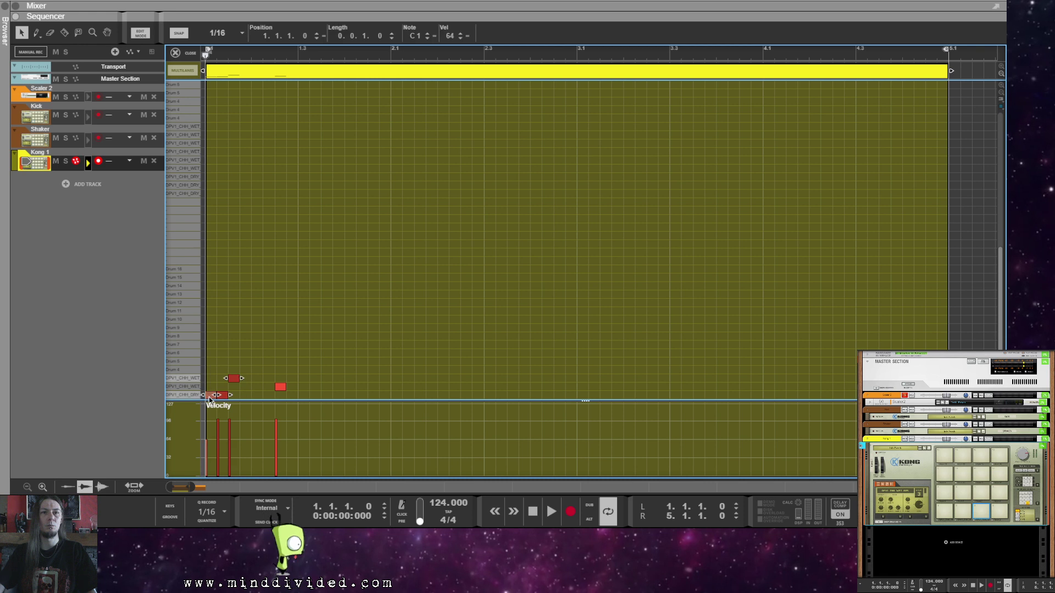
{"action": "left_click", "coordinate": [260, 388]}
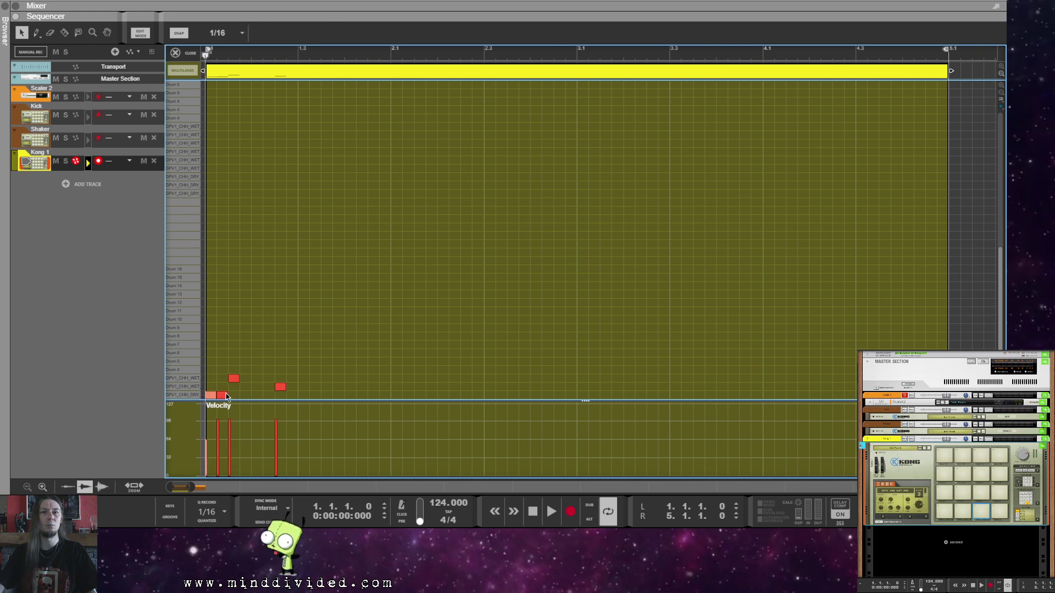
{"action": "left_click_drag", "start_coordinate": [216, 397], "coordinate": [241, 395]}
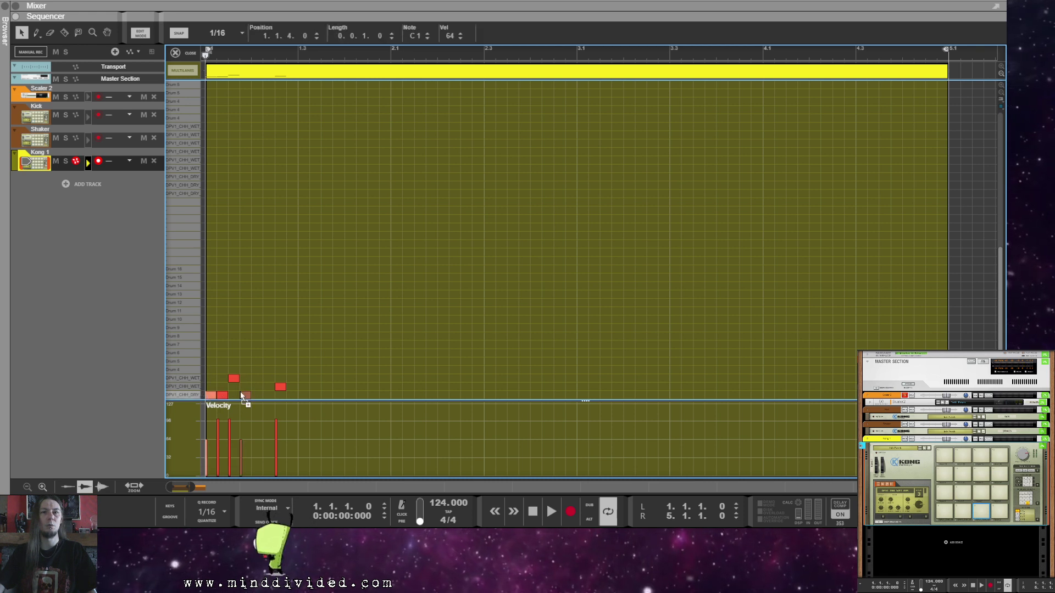
{"action": "left_click", "coordinate": [257, 340]}
{"action": "key", "text": "space"}
{"action": "key", "text": "space"}
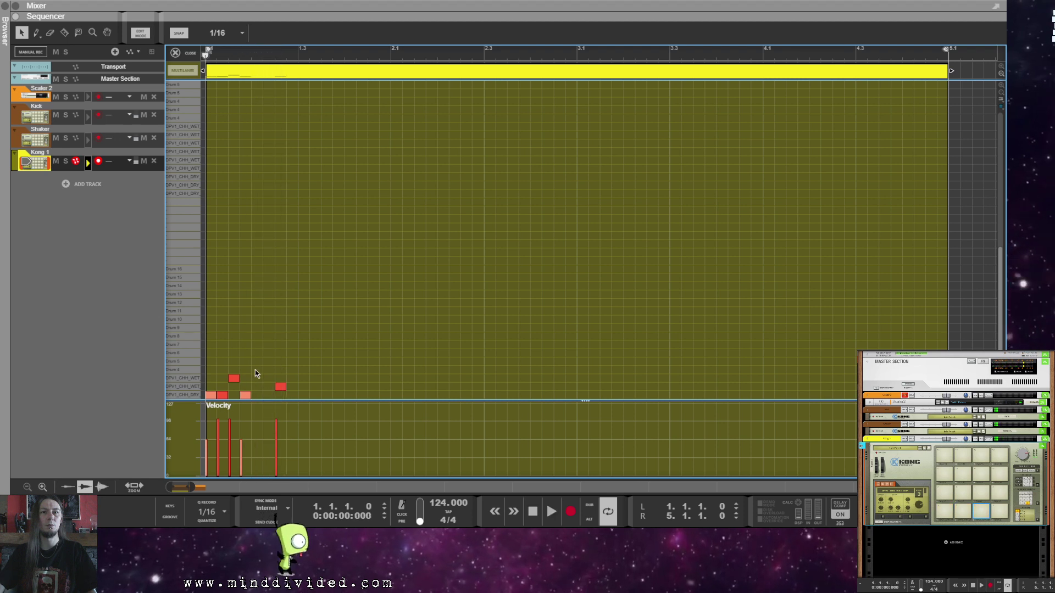
Step: Delete the upper note of the stacked pair and audition the pattern
{"action": "left_click_drag", "start_coordinate": [203, 404], "coordinate": [251, 399]}
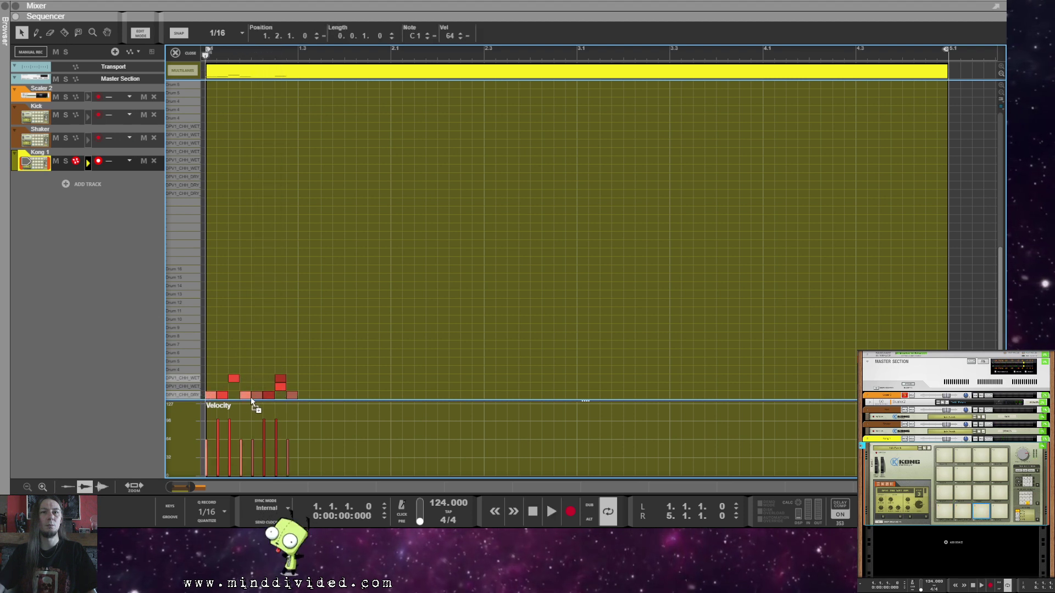
{"action": "left_click", "coordinate": [384, 341]}
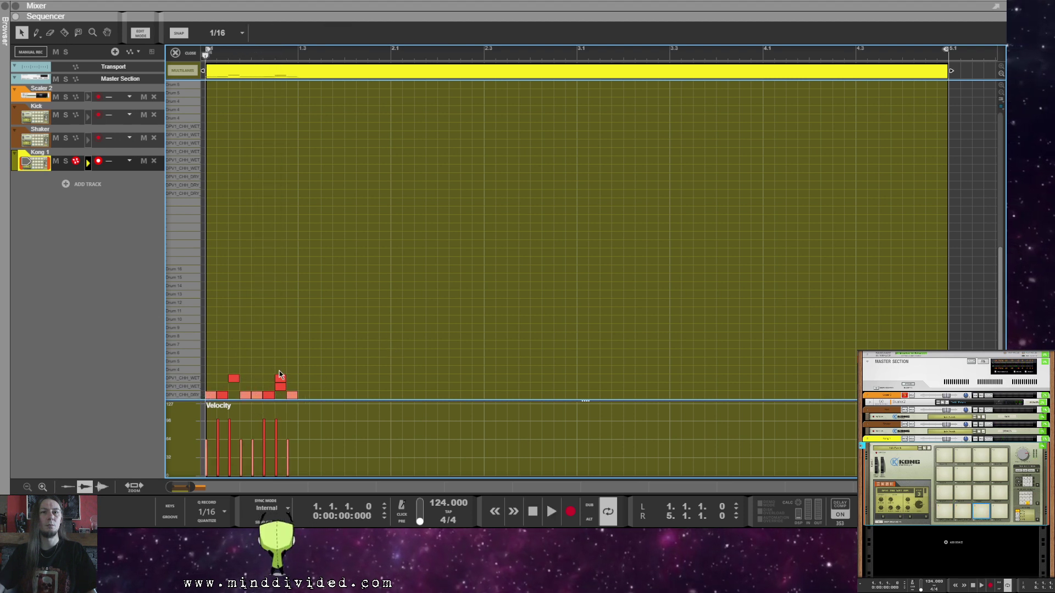
{"action": "double_click", "coordinate": [282, 377]}
{"action": "key", "text": "space"}
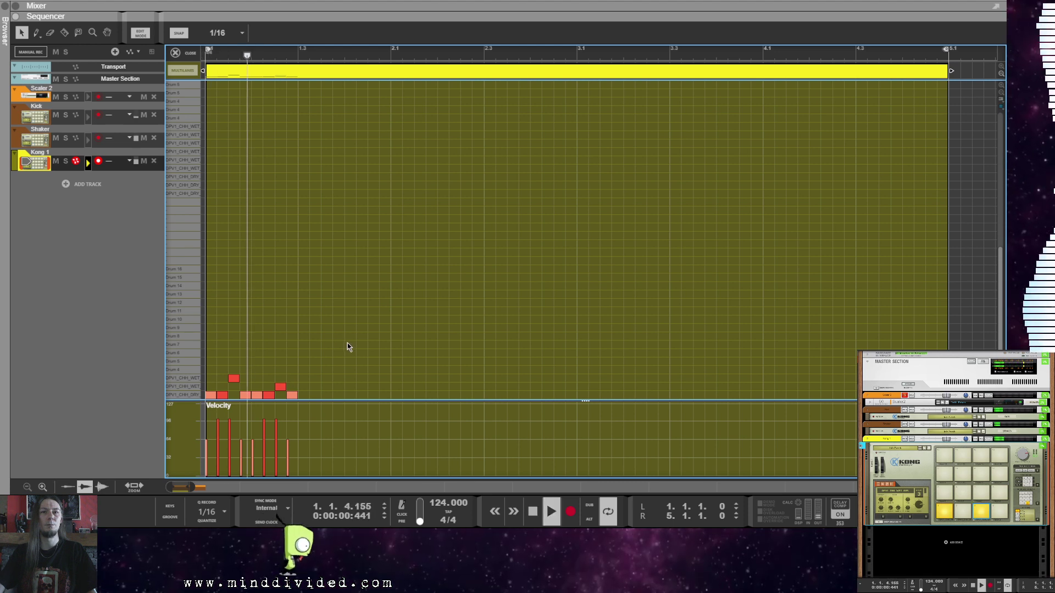
{"action": "key", "text": "space"}
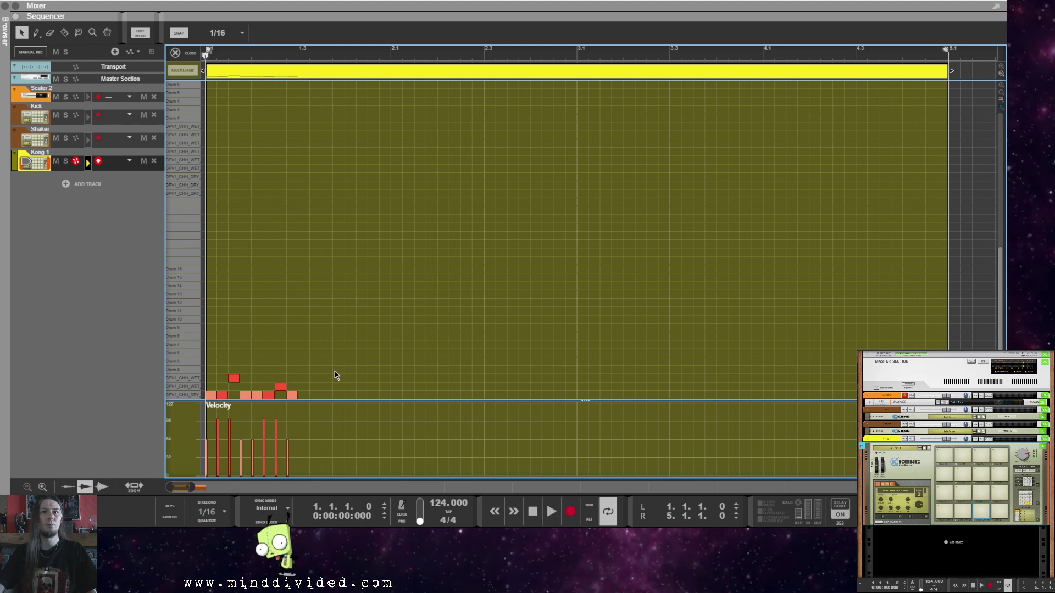
Step: Duplicate all eight notes into the second half of bar 1
{"action": "left_click_drag", "start_coordinate": [335, 371], "coordinate": [186, 411]}
{"action": "key", "text": "ctrl+d"}
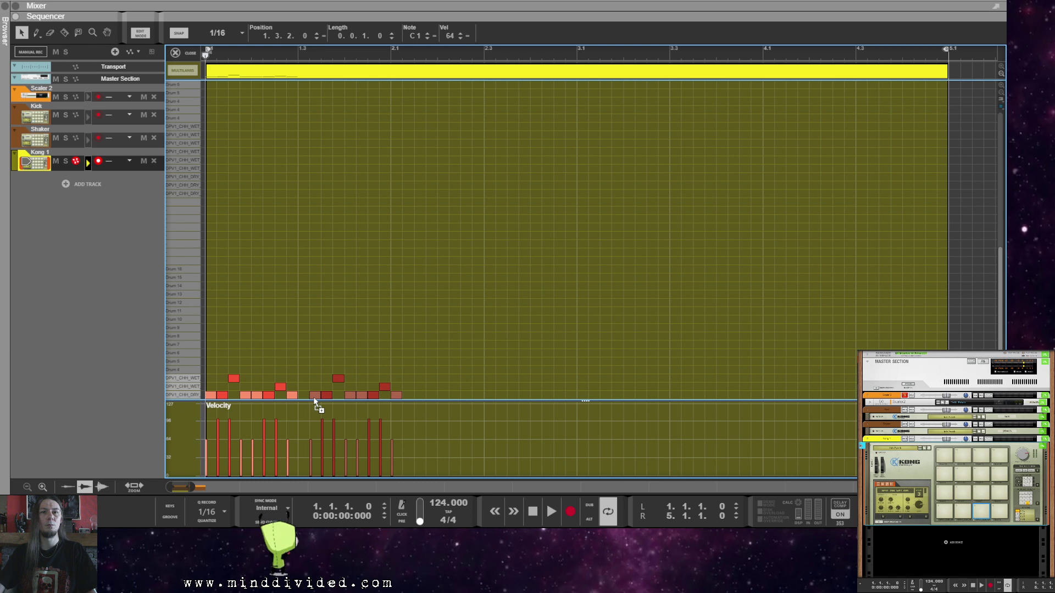
{"action": "left_click", "coordinate": [505, 354]}
{"action": "key", "text": "space"}
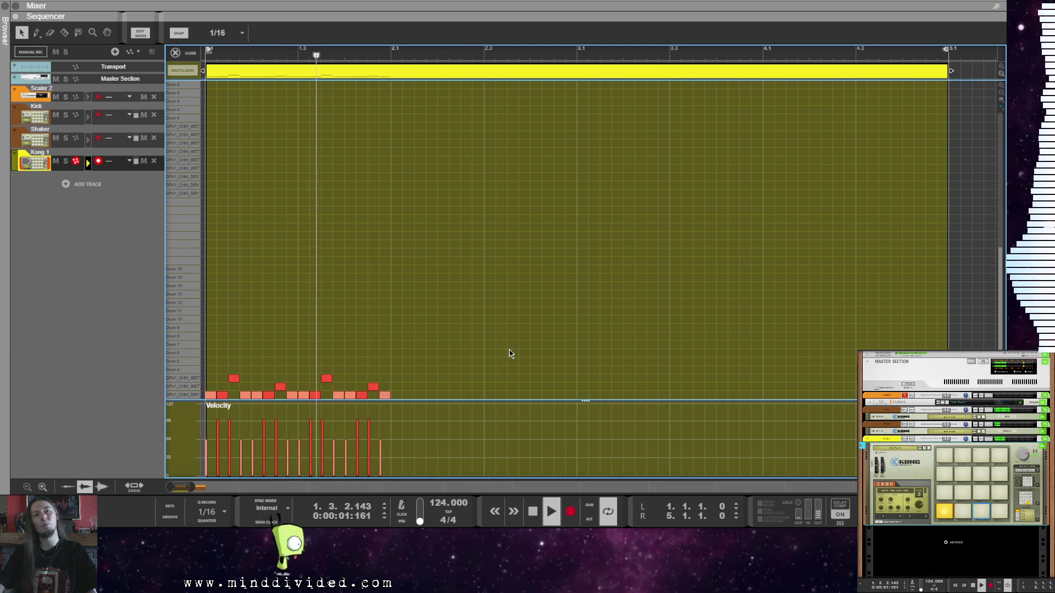
{"action": "key", "text": "space"}
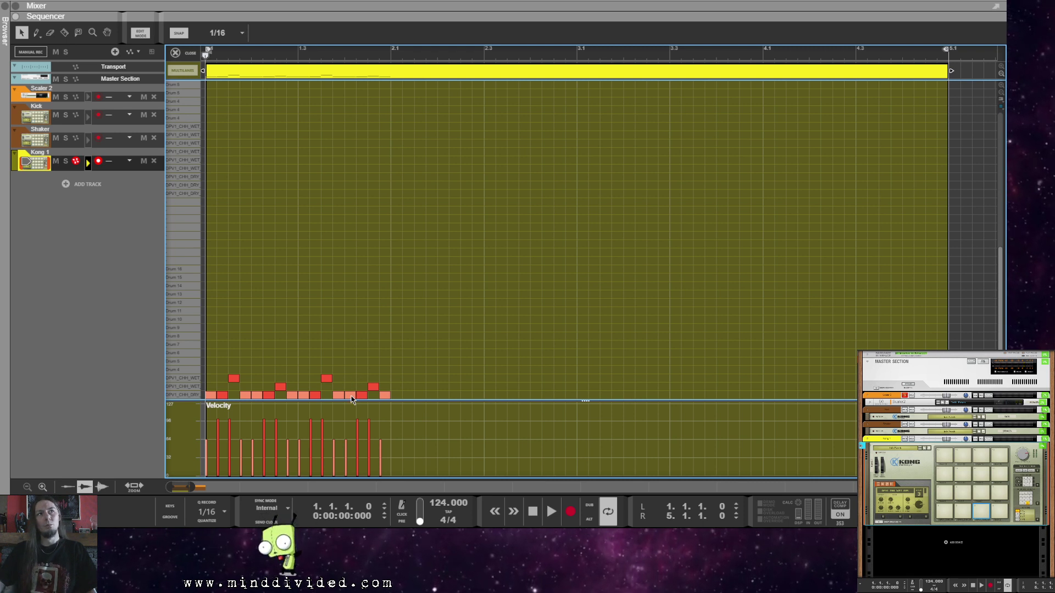
Step: Change the velocity of one note in the second half-bar and play the hi-hat pattern
{"action": "left_click", "coordinate": [360, 397]}
{"action": "right_click", "coordinate": [363, 396]}
{"action": "left_click", "coordinate": [417, 365]}
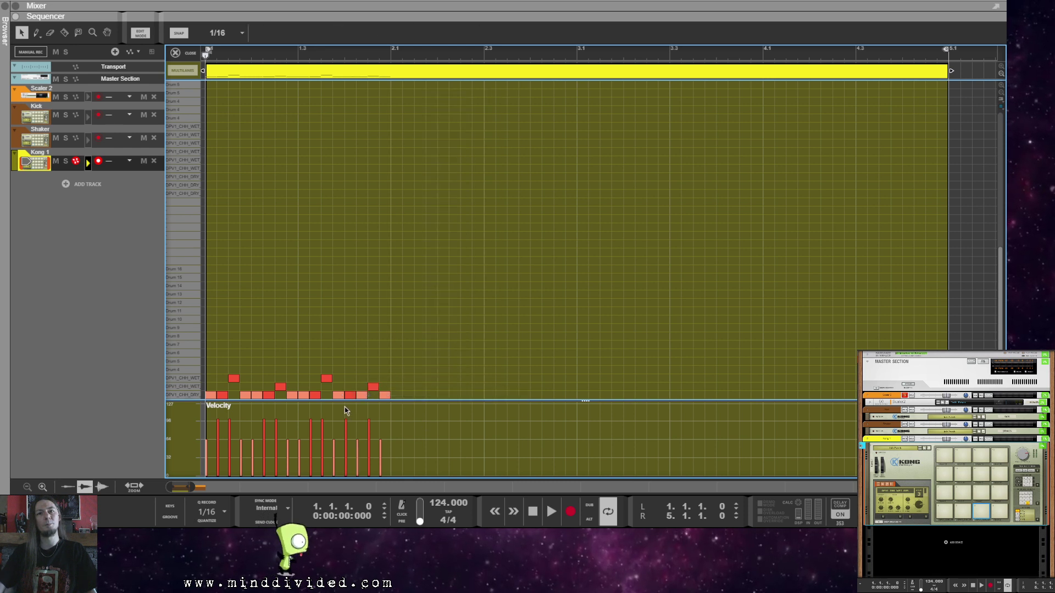
{"action": "key", "text": "space"}
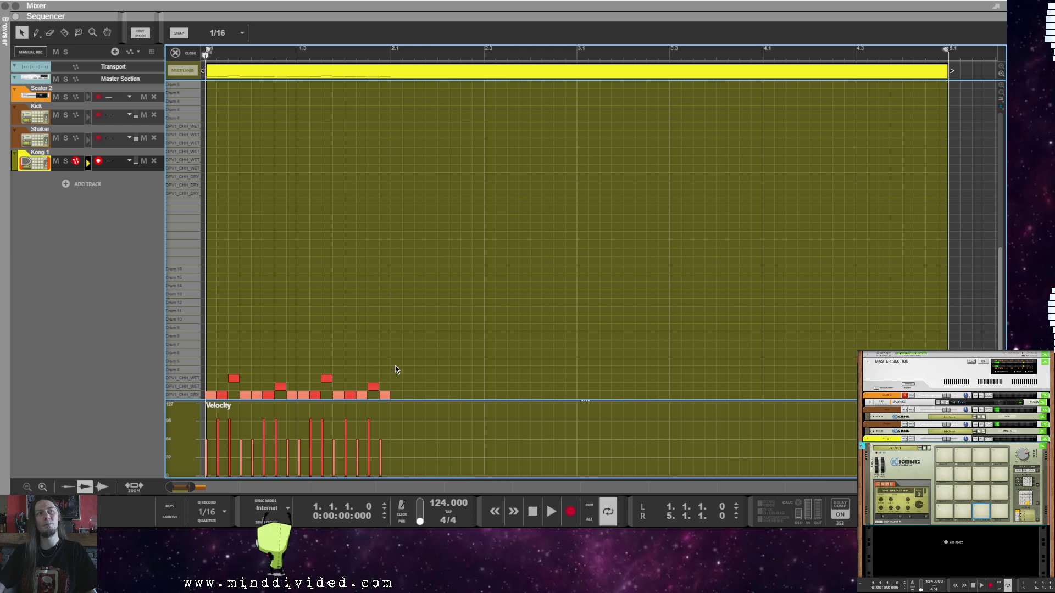
{"action": "key", "text": "space"}
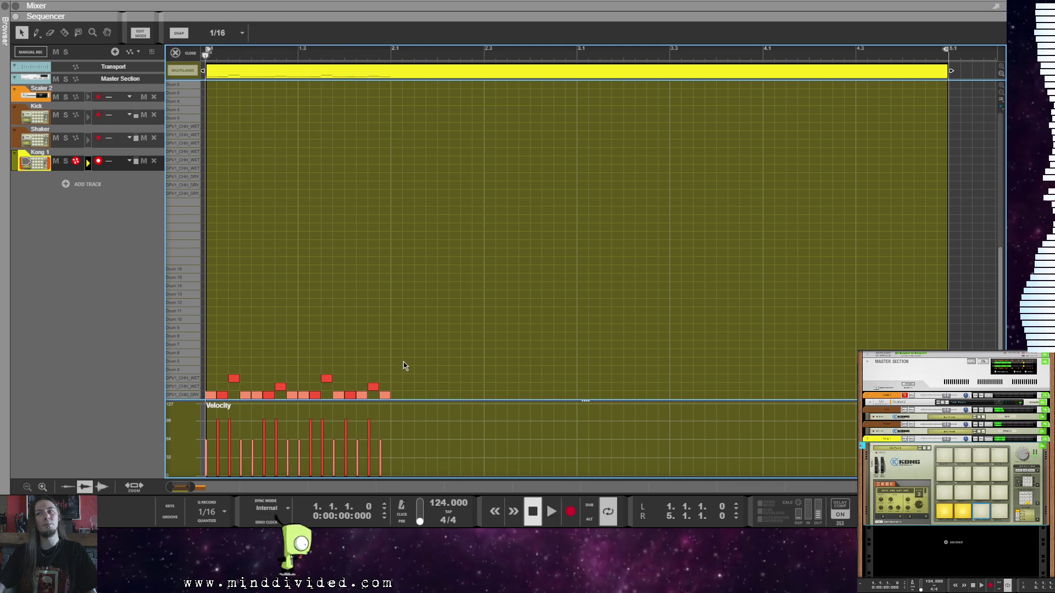
Step: Rename the Kong 1 device to 'Hats' and colour its track orange-brown
{"action": "left_click", "coordinate": [872, 464]}
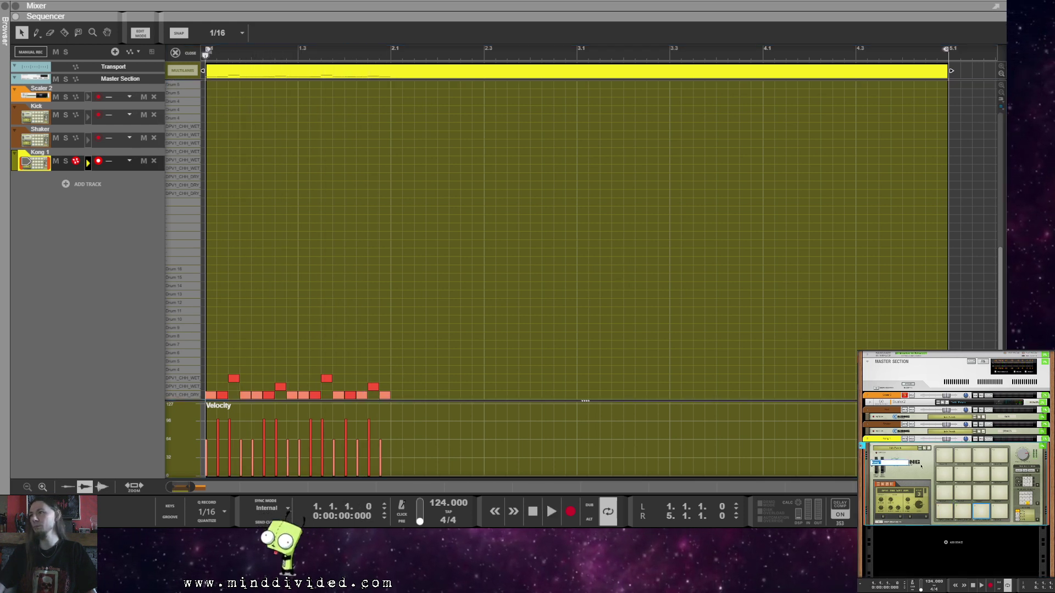
{"action": "type", "text": "Hats"}
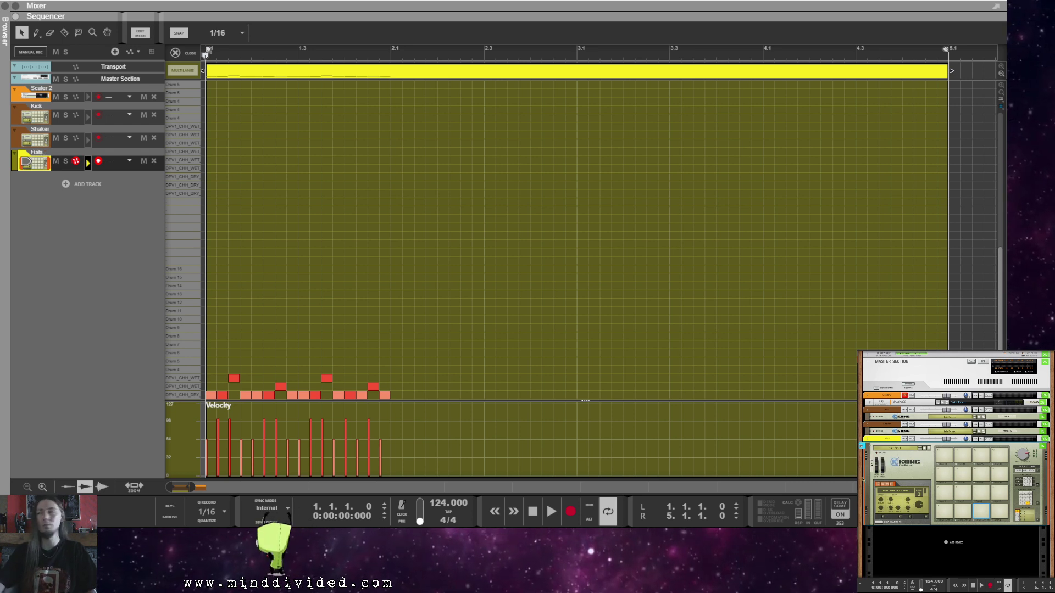
{"action": "right_click", "coordinate": [887, 439]}
{"action": "mouse_move", "coordinate": [934, 590]}
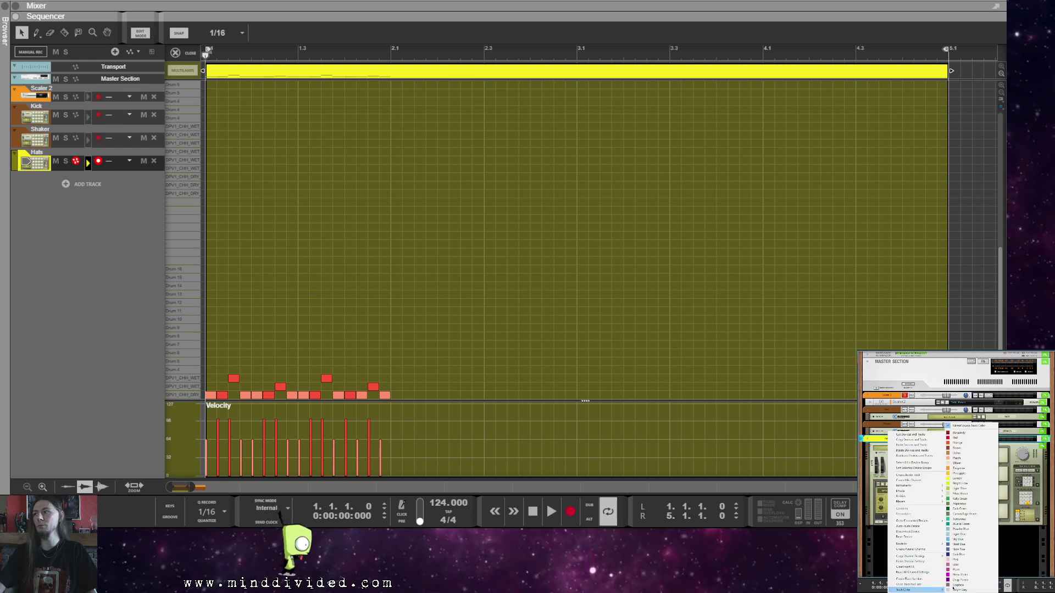
{"action": "left_click", "coordinate": [964, 442]}
Step: Play the bar-long 16th-note hi-hat pattern several times to audition it
{"action": "left_click", "coordinate": [391, 341]}
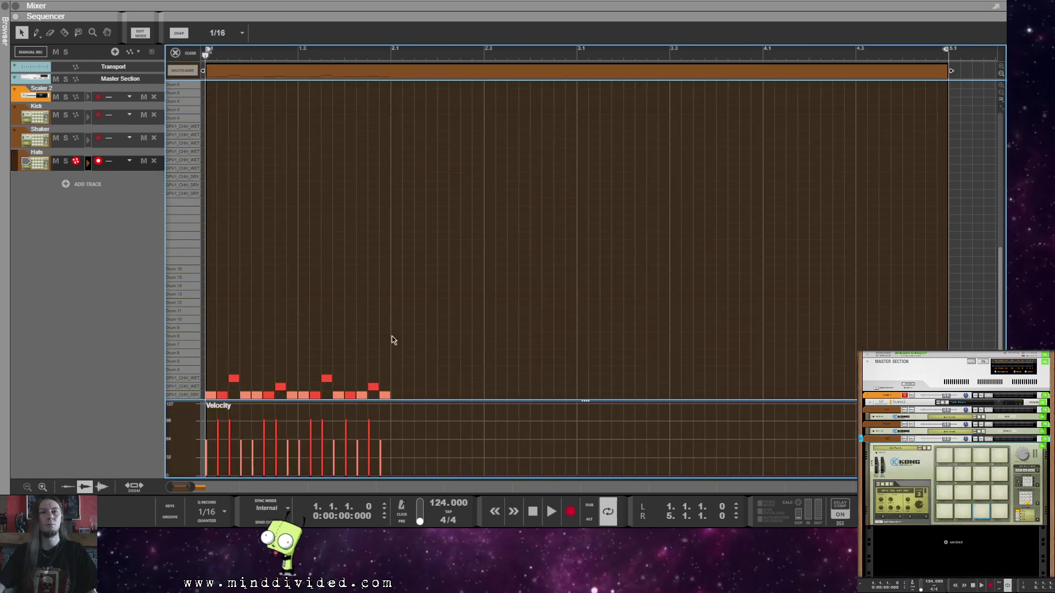
{"action": "key", "text": "space"}
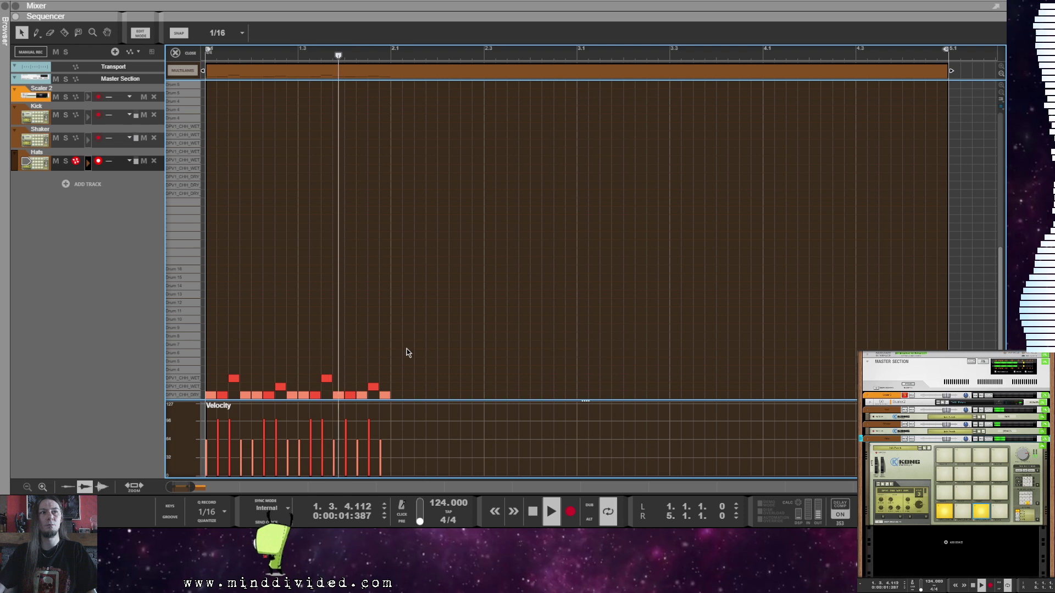
{"action": "key", "text": "space"}
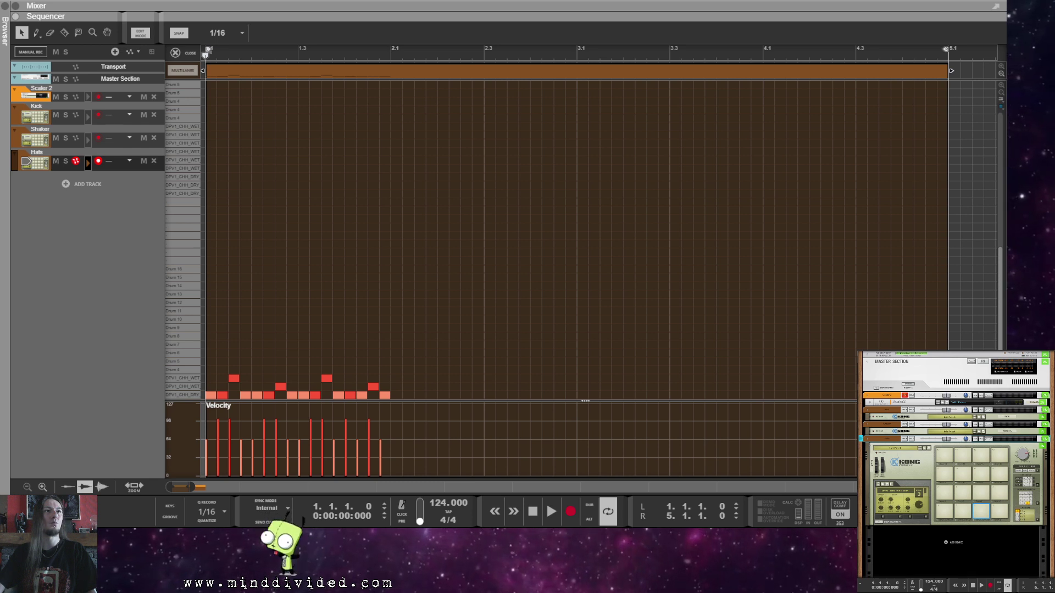
{"action": "left_click", "coordinate": [545, 326]}
{"action": "key", "text": "space"}
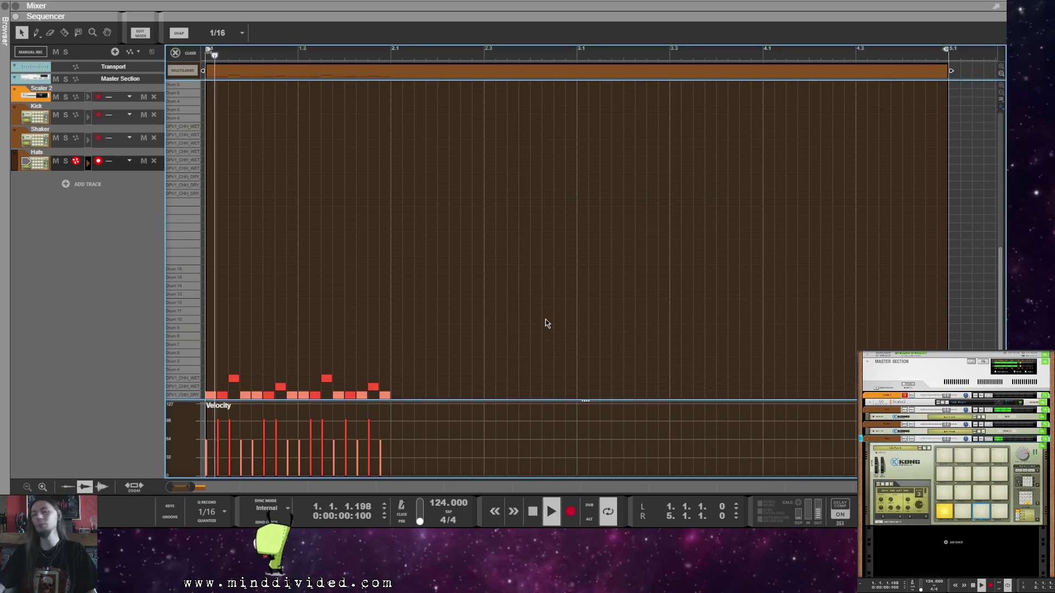
{"action": "key", "text": "space"}
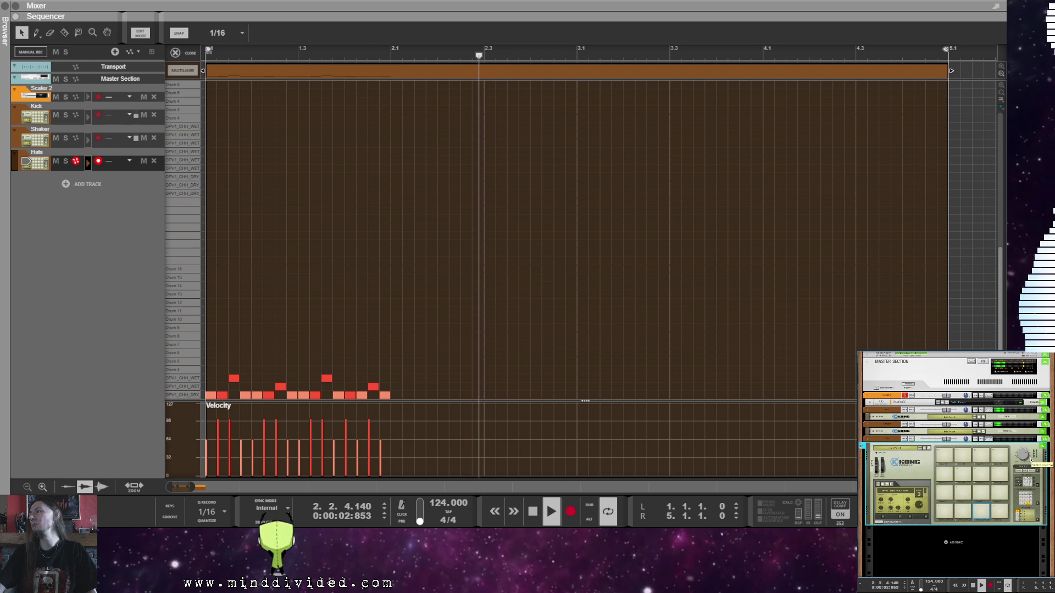
{"action": "key", "text": "space"}
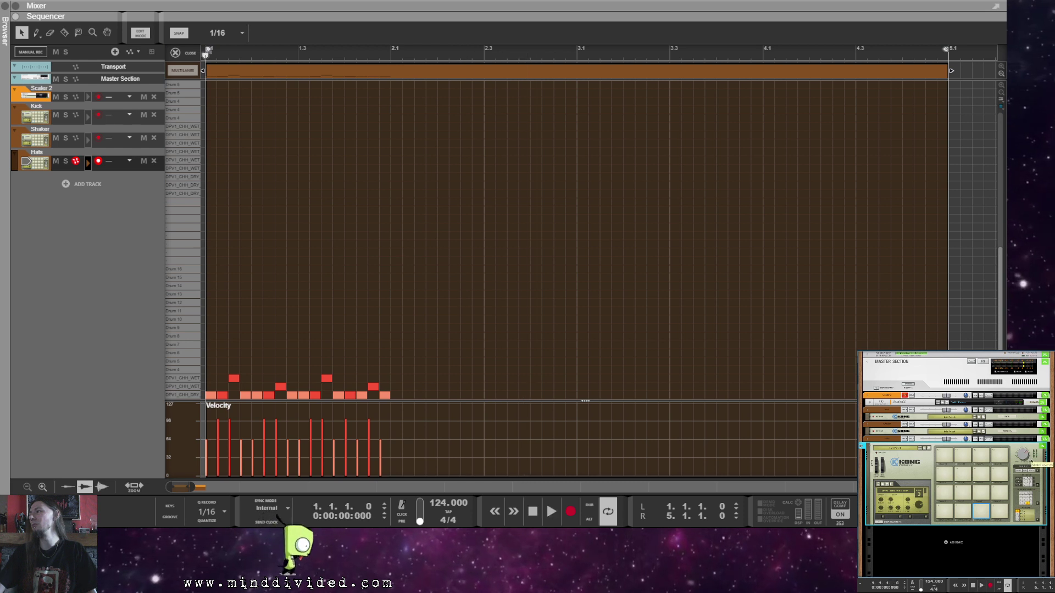
{"action": "key", "text": "space"}
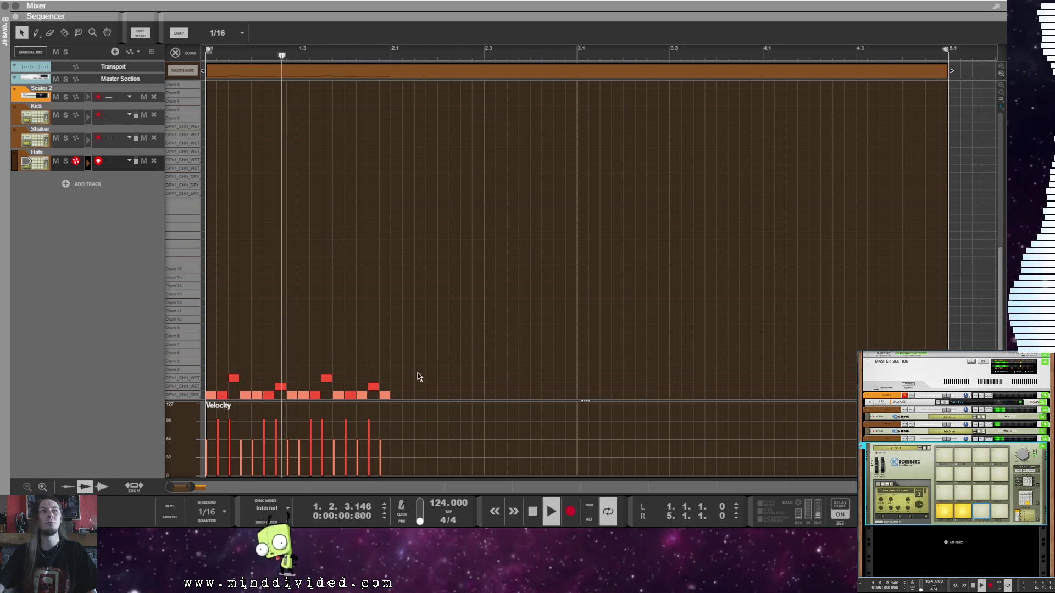
Step: Copy the bar-1 hi-hat notes into bar 2 and play the pattern
{"action": "key", "text": "space"}
{"action": "left_click_drag", "start_coordinate": [413, 366], "coordinate": [395, 391]}
{"action": "left_click_drag", "start_coordinate": [627, 343], "coordinate": [582, 401]}
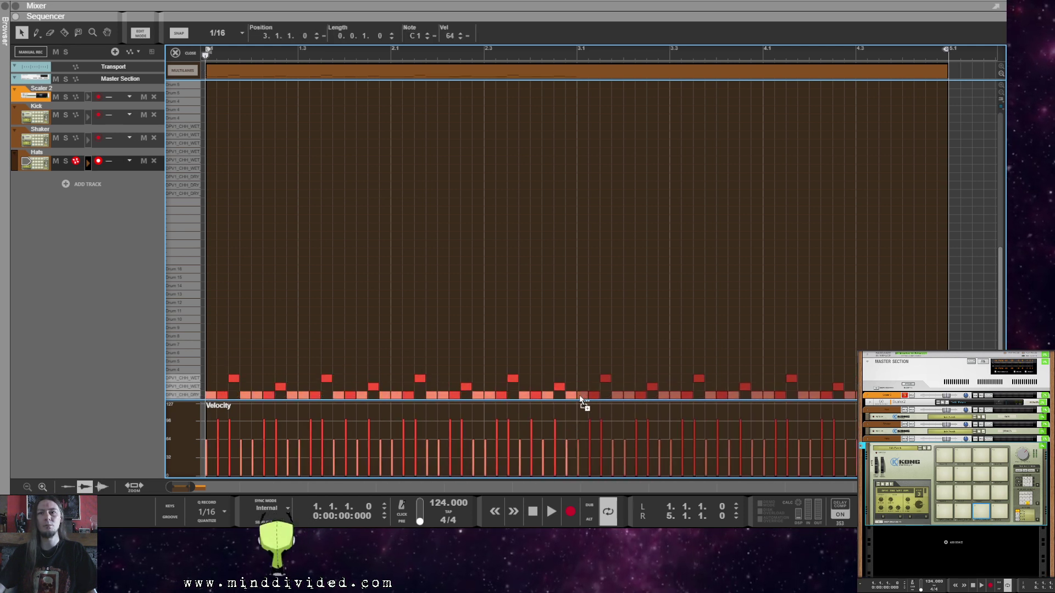
{"action": "left_click", "coordinate": [675, 288]}
{"action": "key", "text": "space"}
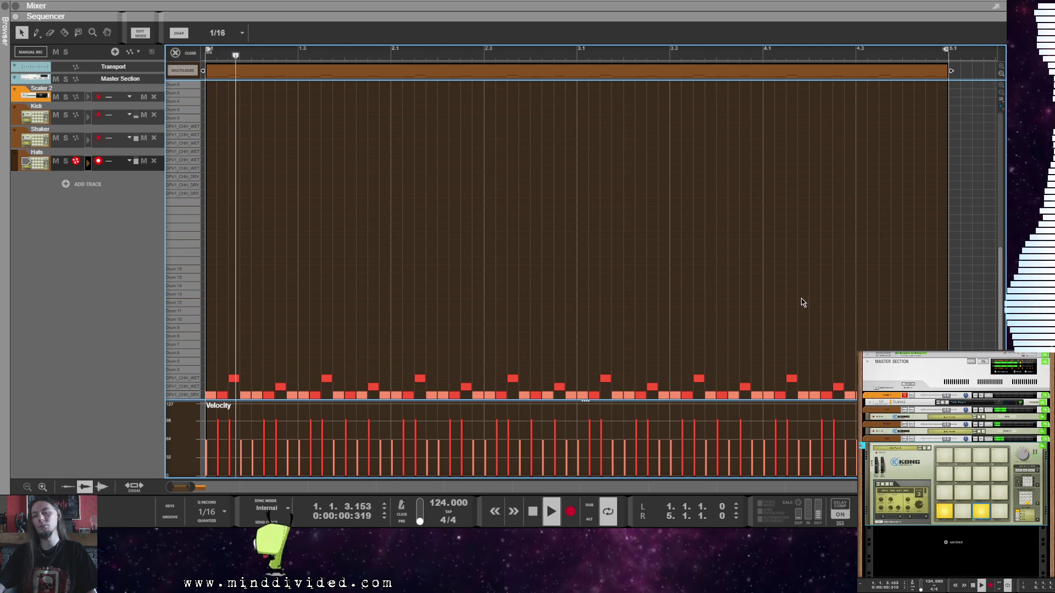
Step: Back in the arrangement, copy the Hats clip into bars 5–8
{"action": "left_click", "coordinate": [177, 52]}
{"action": "left_click", "coordinate": [203, 179]}
{"action": "left_click_drag", "start_coordinate": [182, 166], "coordinate": [197, 166]}
{"action": "left_click", "coordinate": [212, 190]}
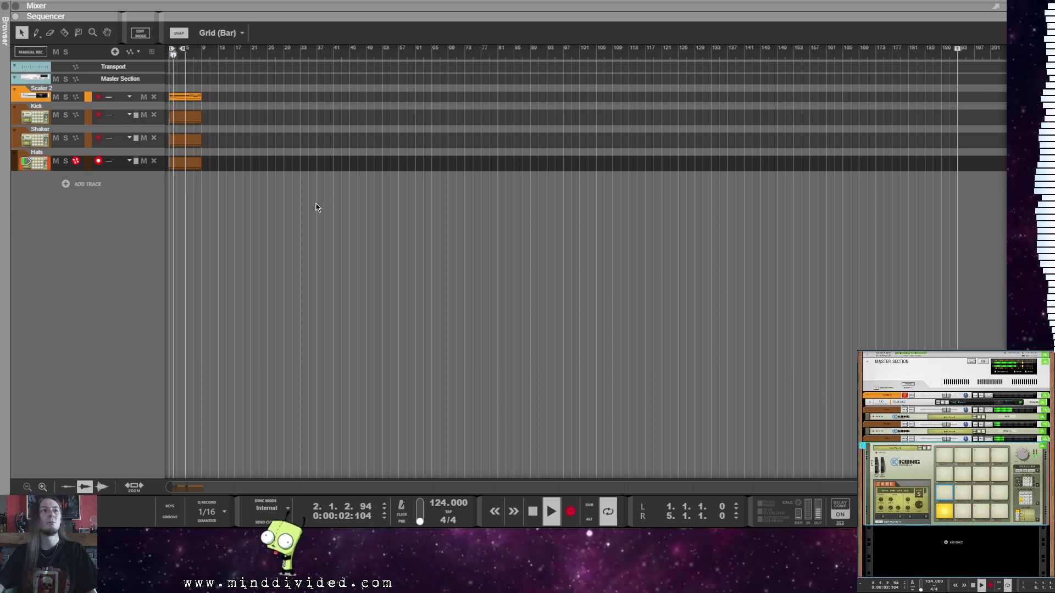
Step: Add a second note lane to Hats, draw a one-bar clip there and open it for editing
{"action": "right_click", "coordinate": [129, 165]}
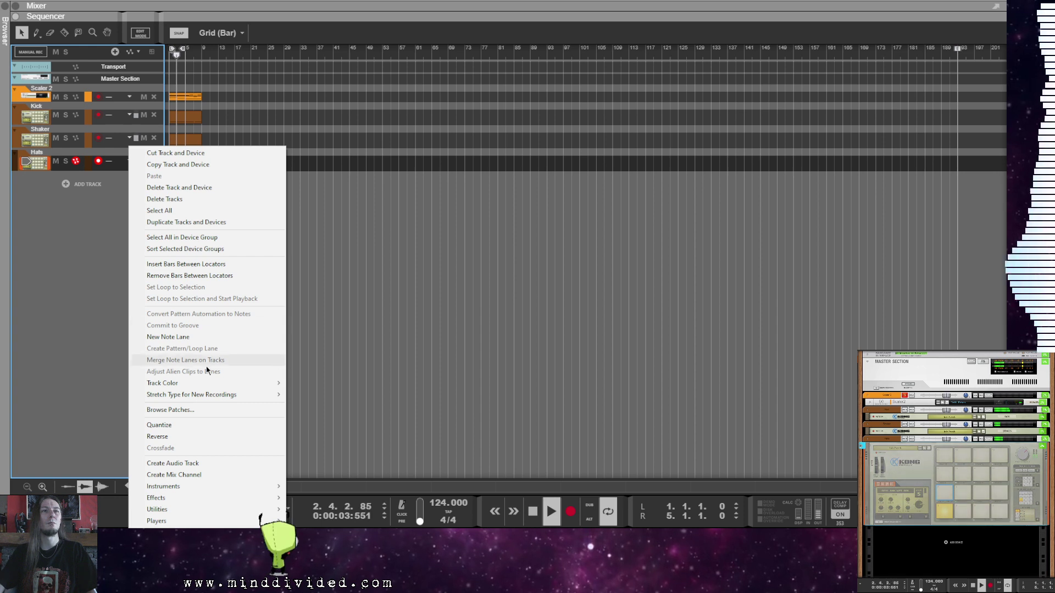
{"action": "left_click", "coordinate": [209, 337]}
{"action": "left_click", "coordinate": [171, 166]}
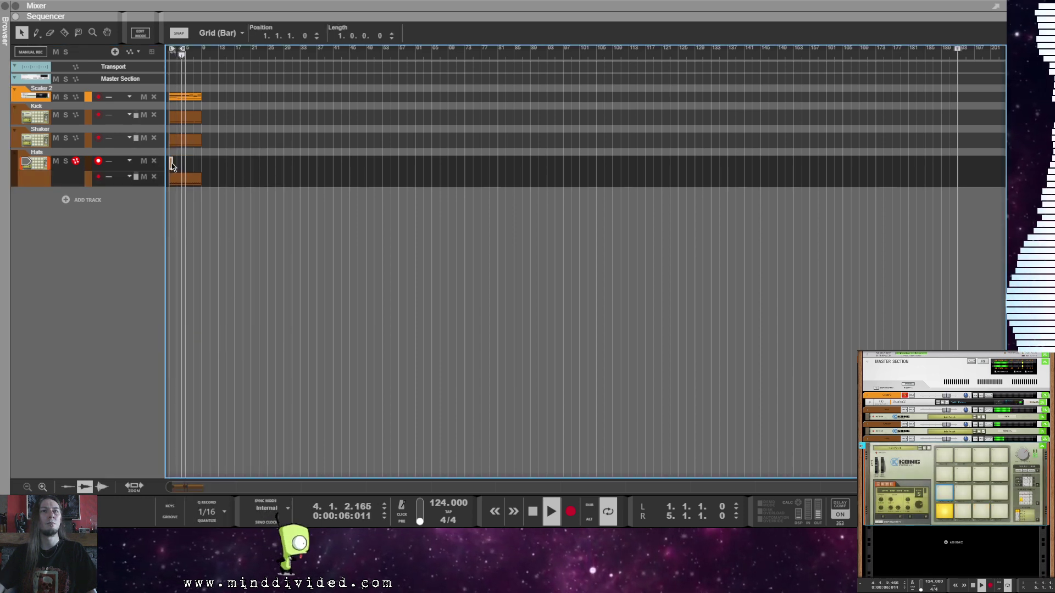
{"action": "double_click", "coordinate": [172, 163]}
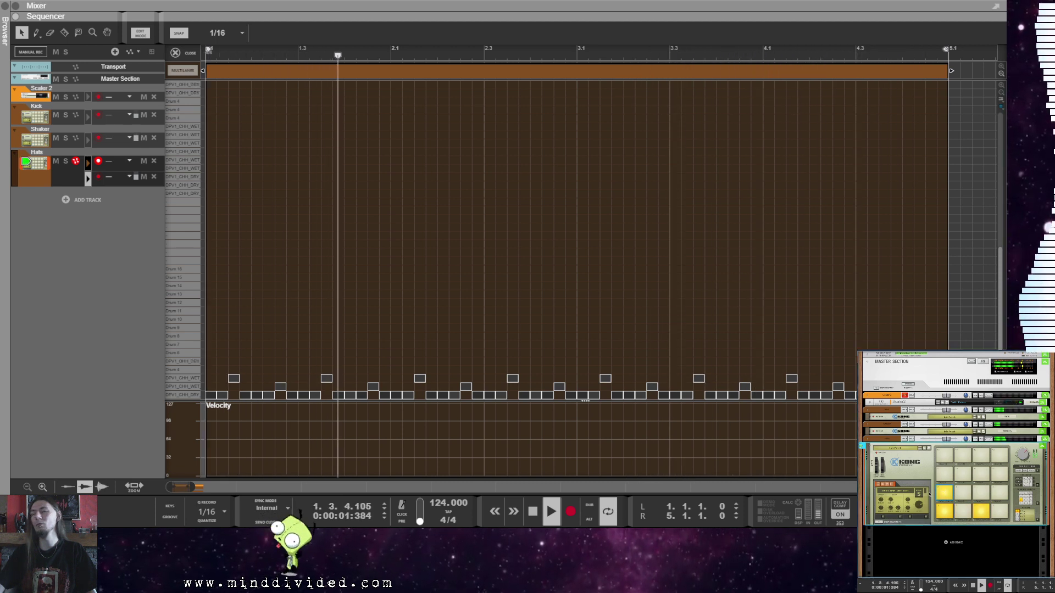
Step: Draw two-sixteenth open hi-hat notes in the DPV1_OHH_DRY row across bars 1–2, then play them
{"action": "left_click", "coordinate": [233, 362]}
{"action": "left_click", "coordinate": [280, 362]}
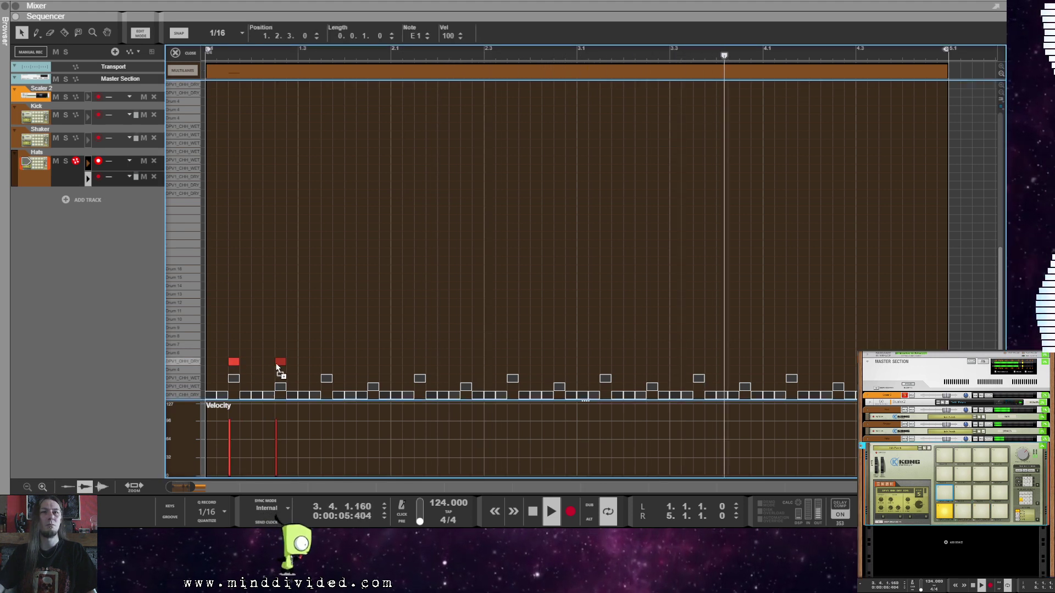
{"action": "left_click_drag", "start_coordinate": [292, 337], "coordinate": [513, 367]}
{"action": "left_click", "coordinate": [491, 309]}
{"action": "key", "text": "space"}
{"action": "key", "text": "space"}
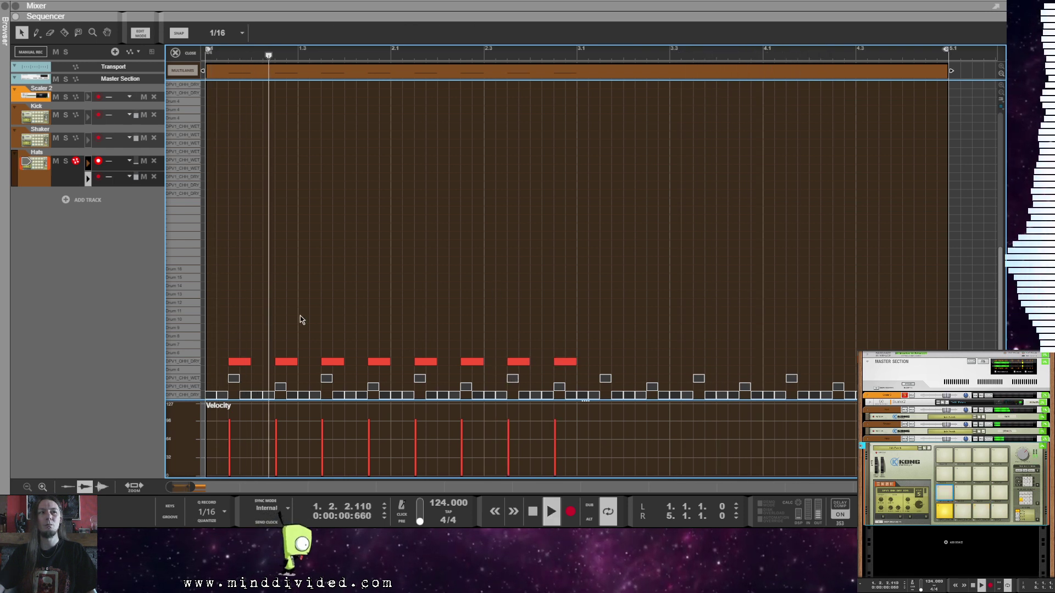
{"action": "key", "text": "space"}
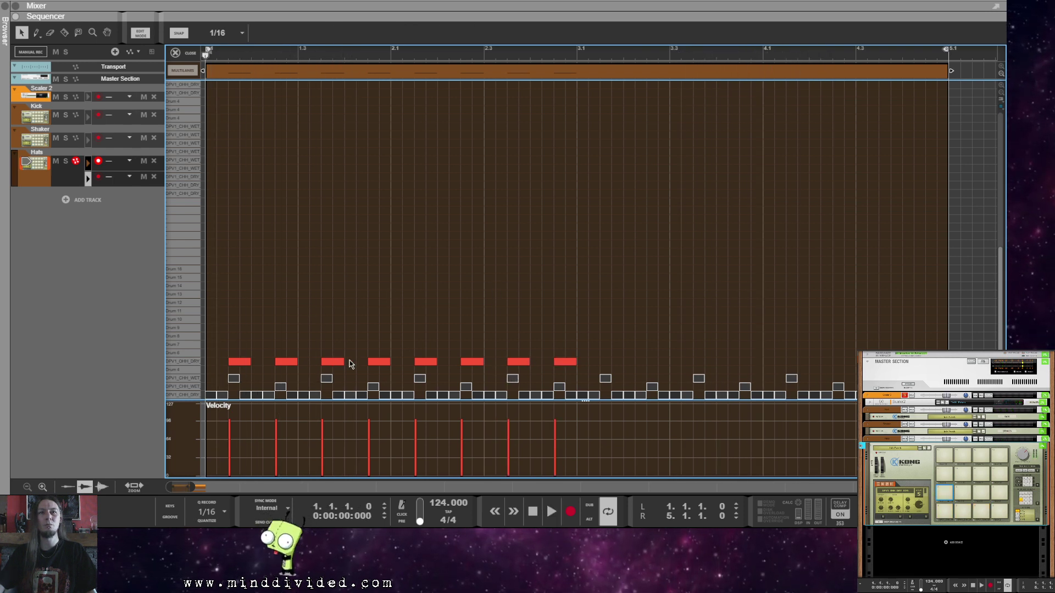
Step: Add a quiet open-hat note at velocity 41 and place it at 1.2.2
{"action": "key", "text": "space"}
{"action": "left_click_drag", "start_coordinate": [333, 362], "coordinate": [308, 363]}
{"action": "left_click_drag", "start_coordinate": [448, 36], "coordinate": [463, 160]}
{"action": "left_click", "coordinate": [461, 38]}
{"action": "left_click", "coordinate": [407, 261]}
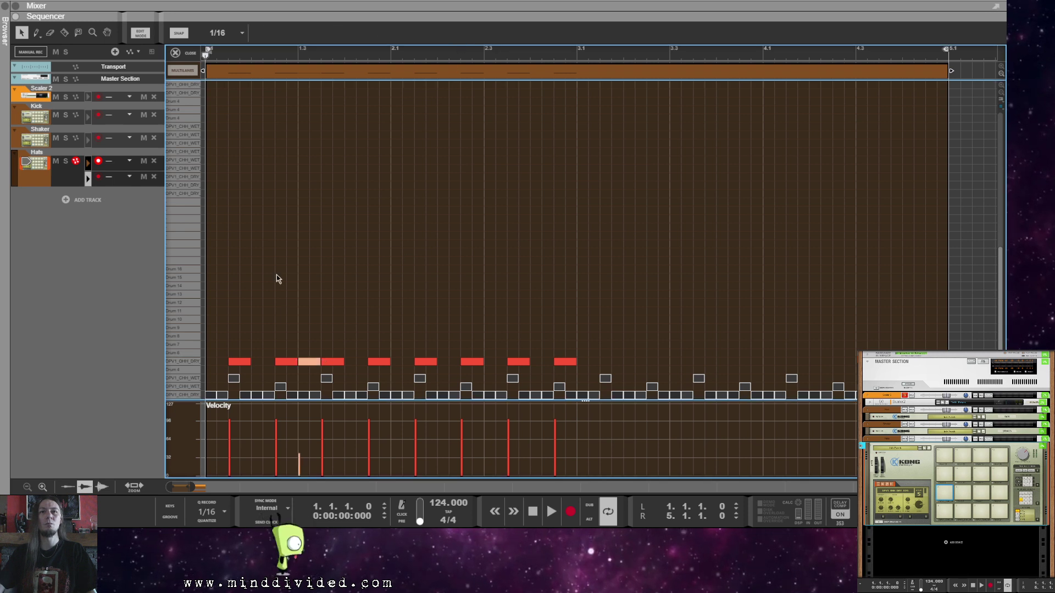
{"action": "key", "text": "space"}
{"action": "key", "text": "space"}
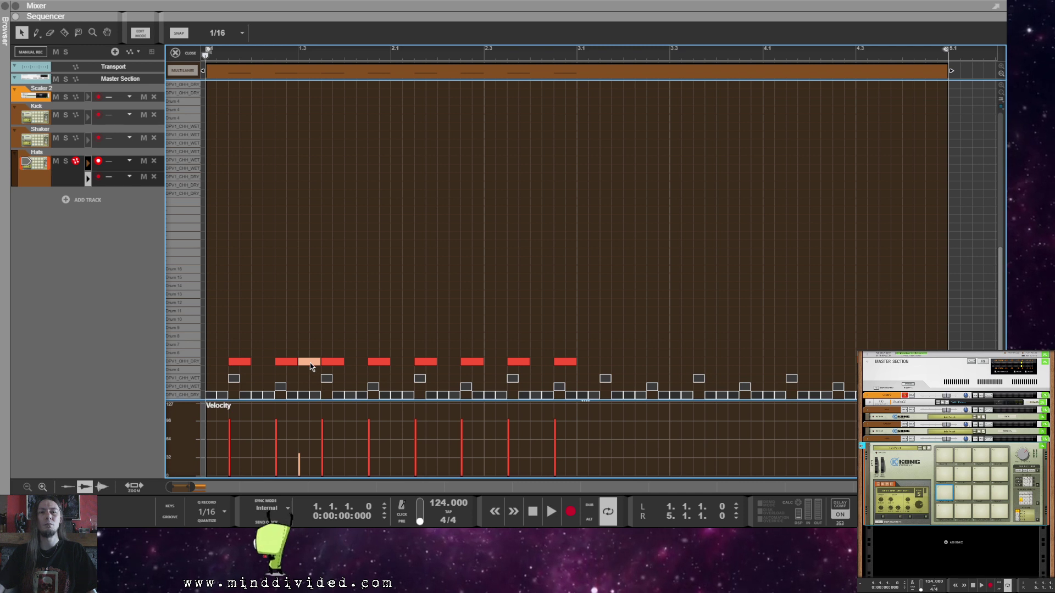
{"action": "left_click_drag", "start_coordinate": [304, 362], "coordinate": [268, 362]}
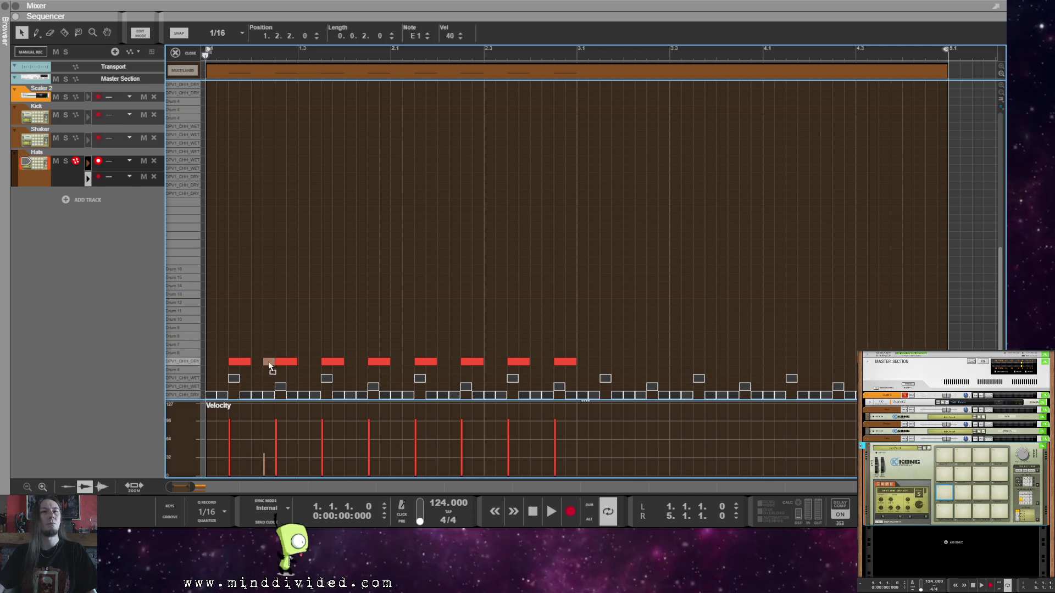
{"action": "key", "text": "space"}
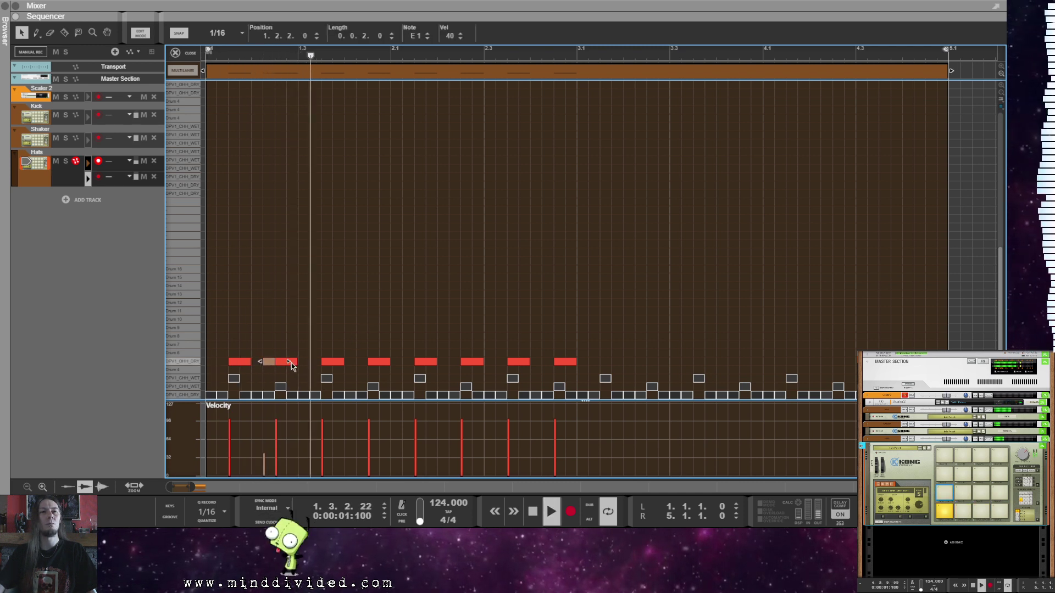
{"action": "key", "text": "space"}
{"action": "key", "text": "space"}
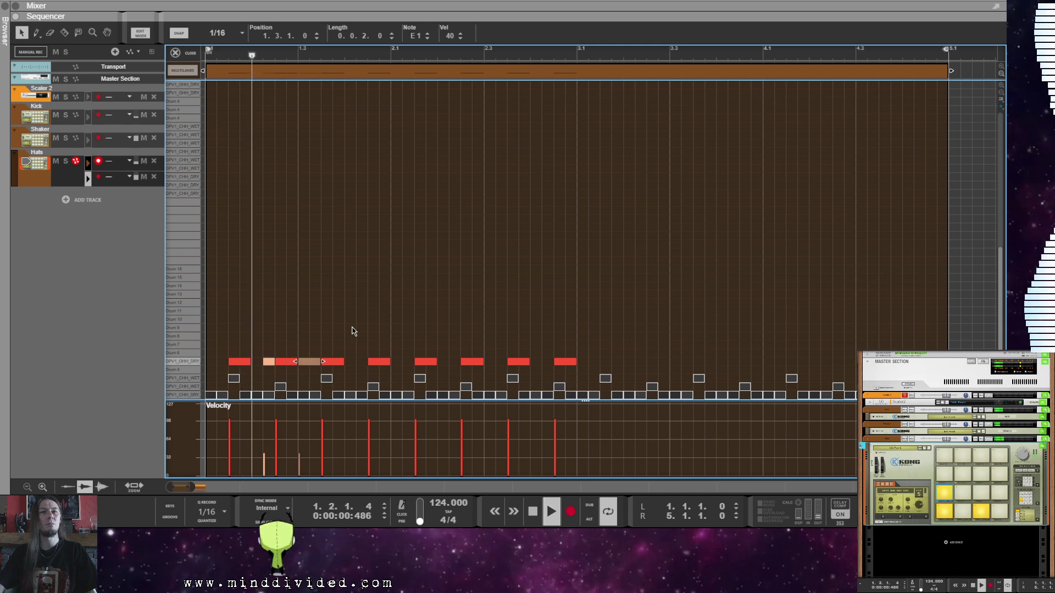
{"action": "key", "text": "space"}
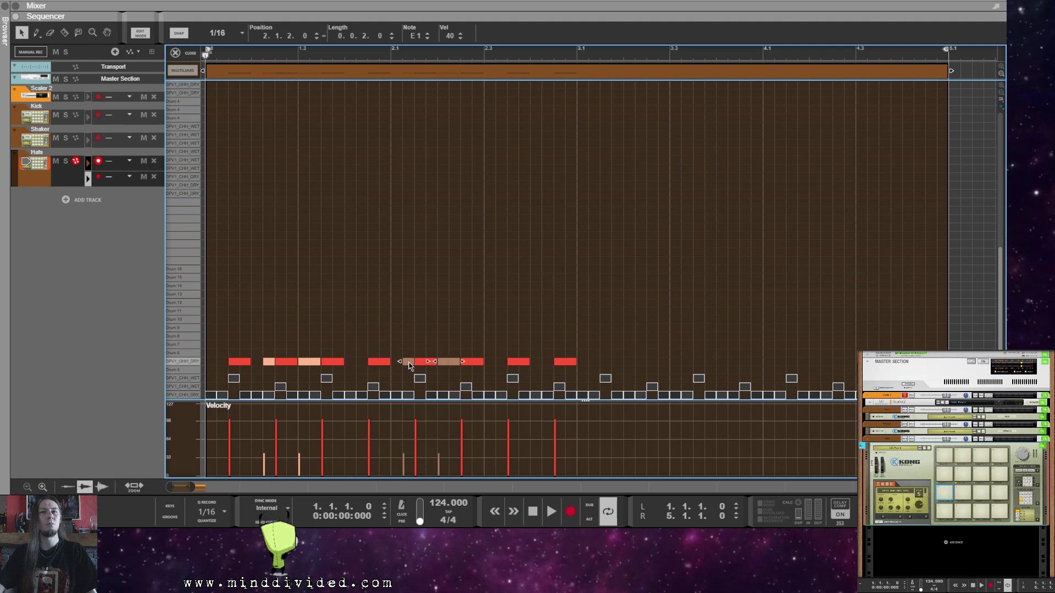
Step: Move the quiet note near 2.2 one step earlier, auditioning the pattern between edits
{"action": "left_click", "coordinate": [486, 274]}
{"action": "key", "text": "space"}
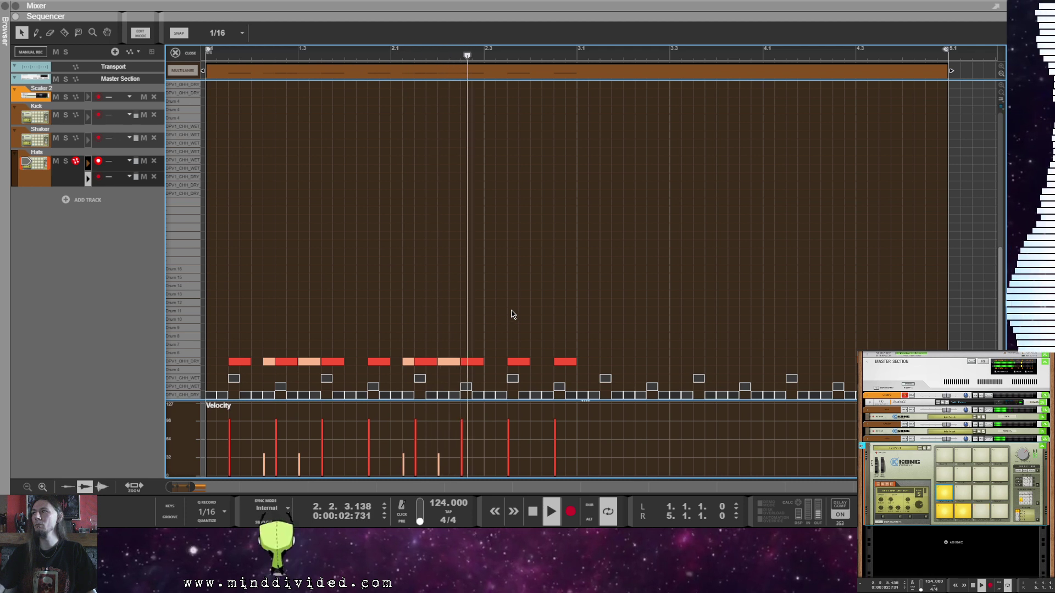
{"action": "key", "text": "space"}
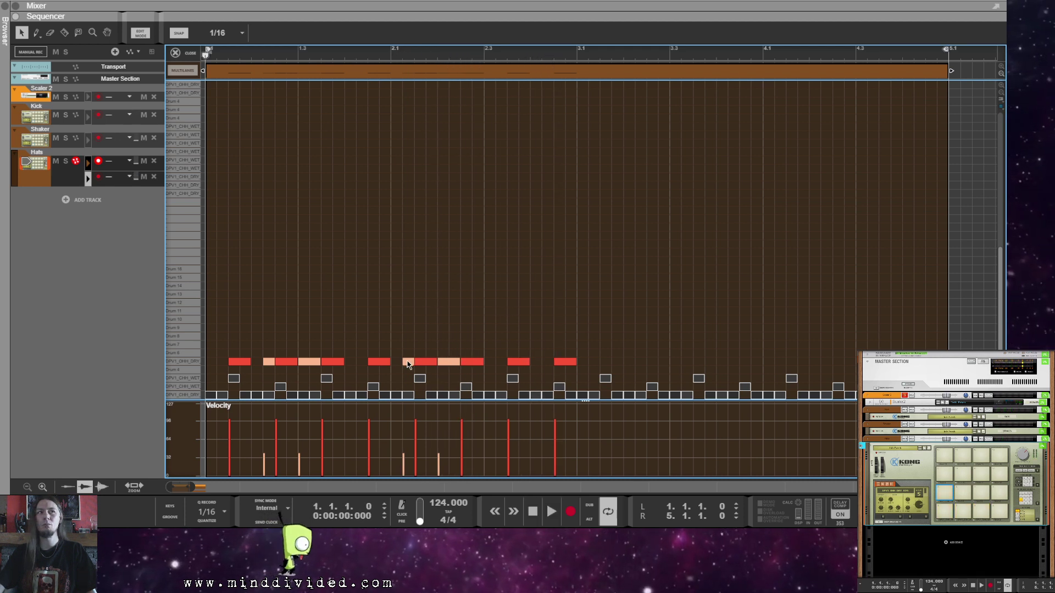
{"action": "left_click", "coordinate": [444, 364]}
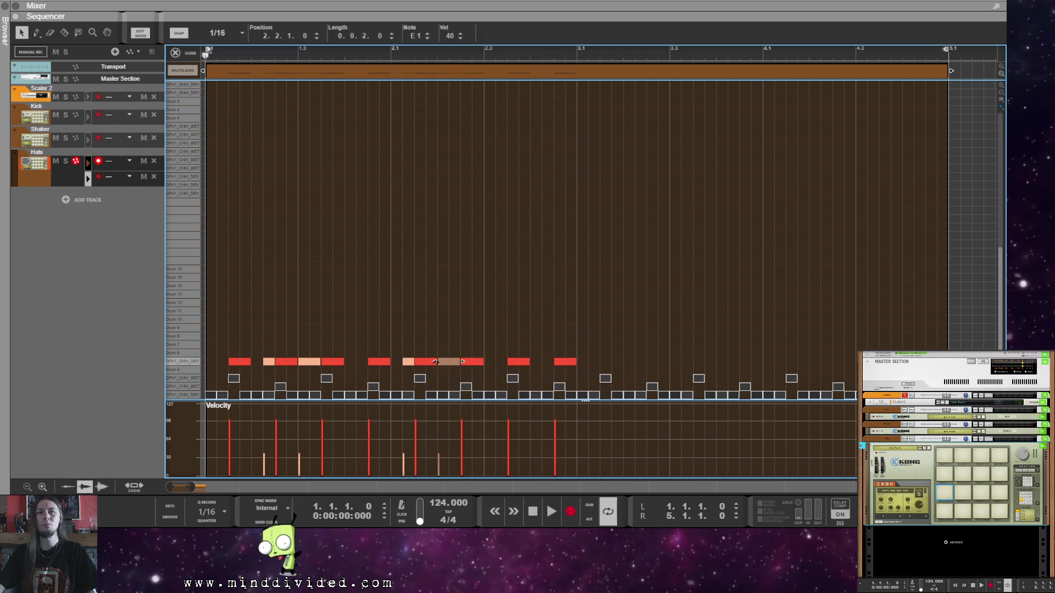
{"action": "left_click", "coordinate": [478, 287]}
{"action": "key", "text": "space"}
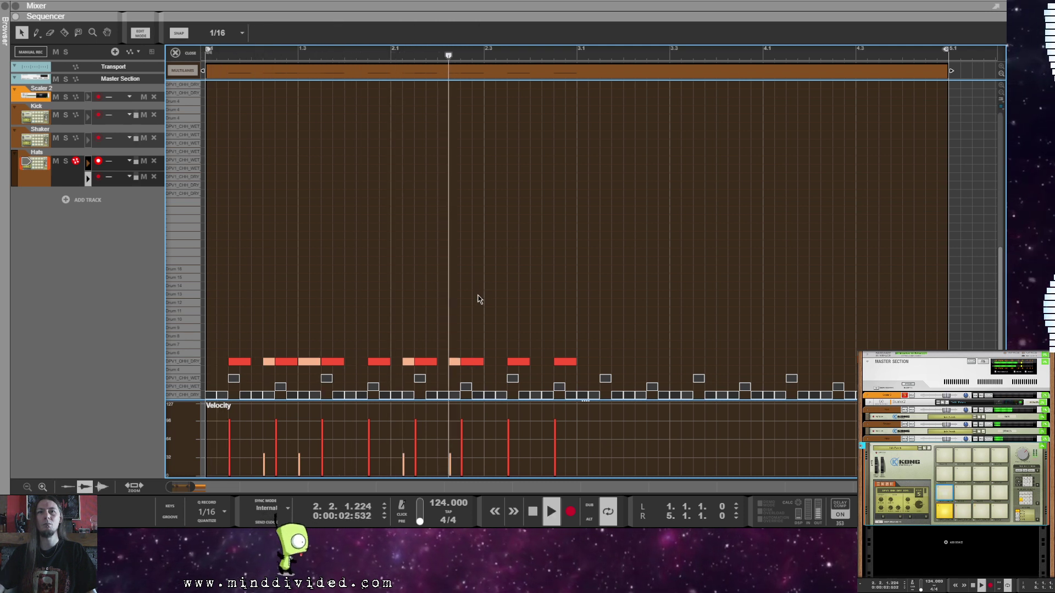
{"action": "key", "text": "space"}
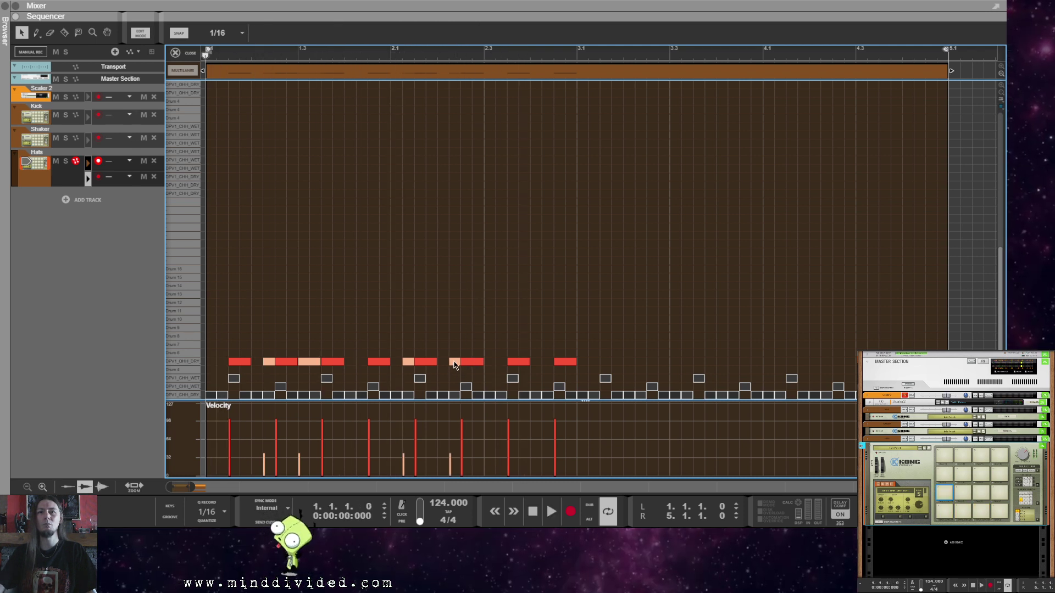
{"action": "left_click", "coordinate": [406, 362]}
{"action": "left_click_drag", "start_coordinate": [406, 364], "coordinate": [395, 364]}
{"action": "left_click", "coordinate": [462, 342]}
{"action": "key", "text": "space"}
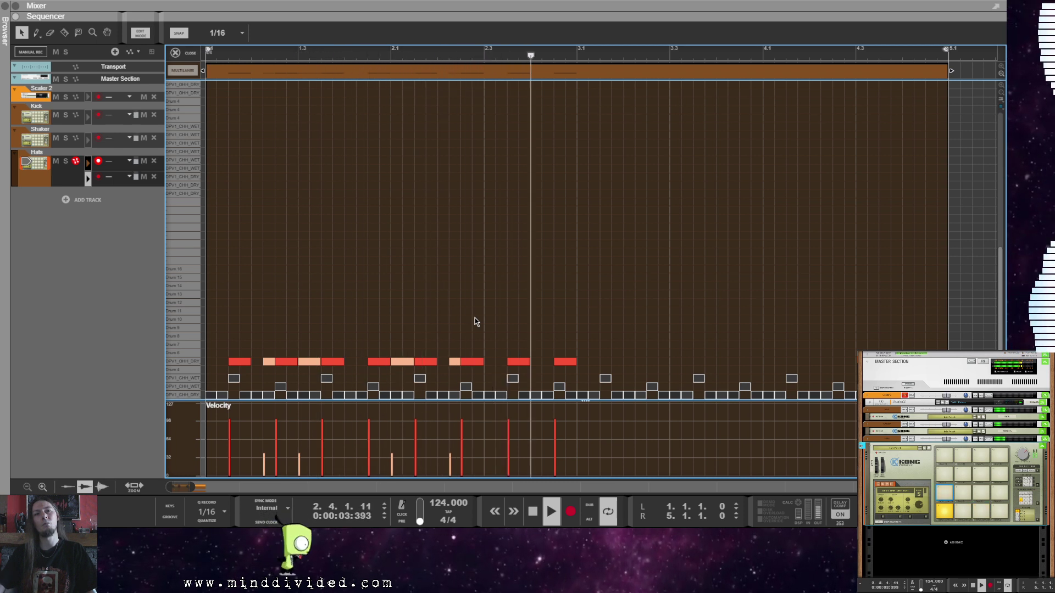
{"action": "key", "text": "space"}
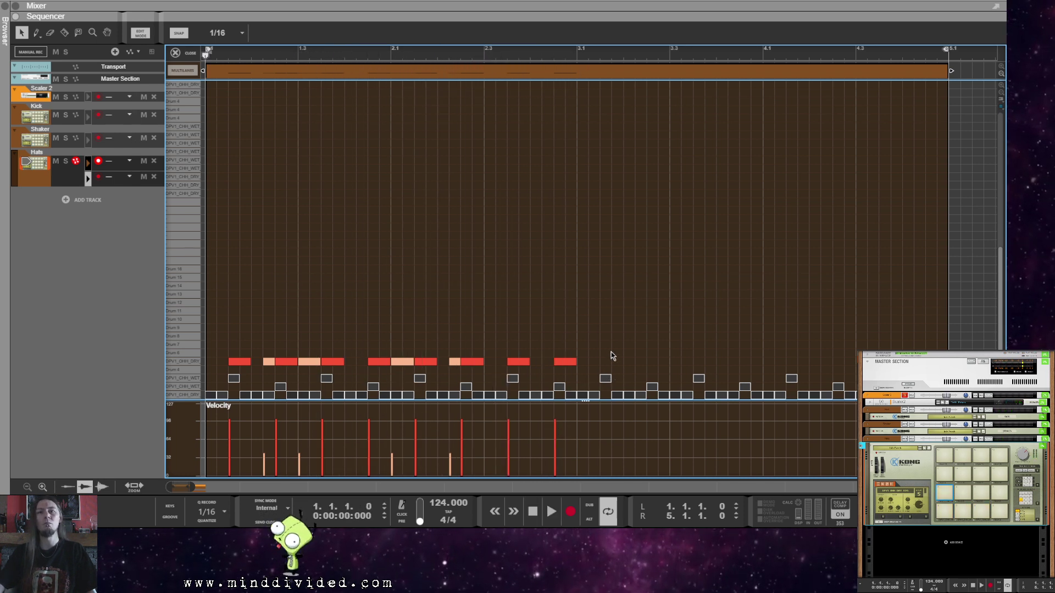
Step: Copy all twelve open-hat notes two bars later into bars 3–4 and return to the arrangement
{"action": "left_click_drag", "start_coordinate": [239, 364], "coordinate": [237, 364]}
{"action": "left_click_drag", "start_coordinate": [237, 362], "coordinate": [609, 363]}
{"action": "key", "text": "space"}
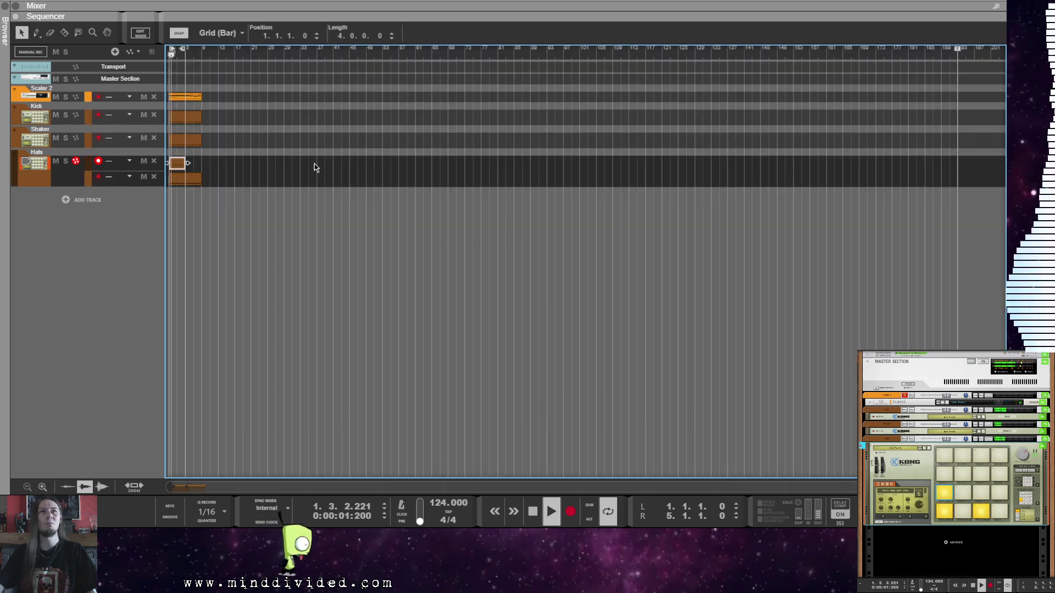
{"action": "key", "text": "ctrl+e"}
{"action": "left_click", "coordinate": [822, 287]}
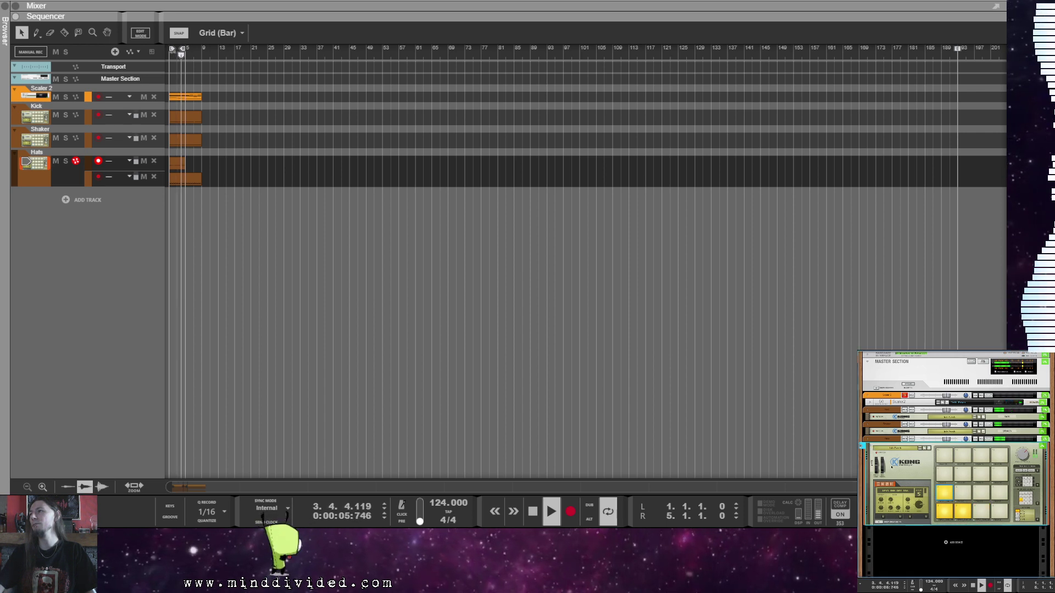
Step: Fold the Hats Kong drum machine in the rack, like Kick and Shaker
{"action": "left_click", "coordinate": [870, 448]}
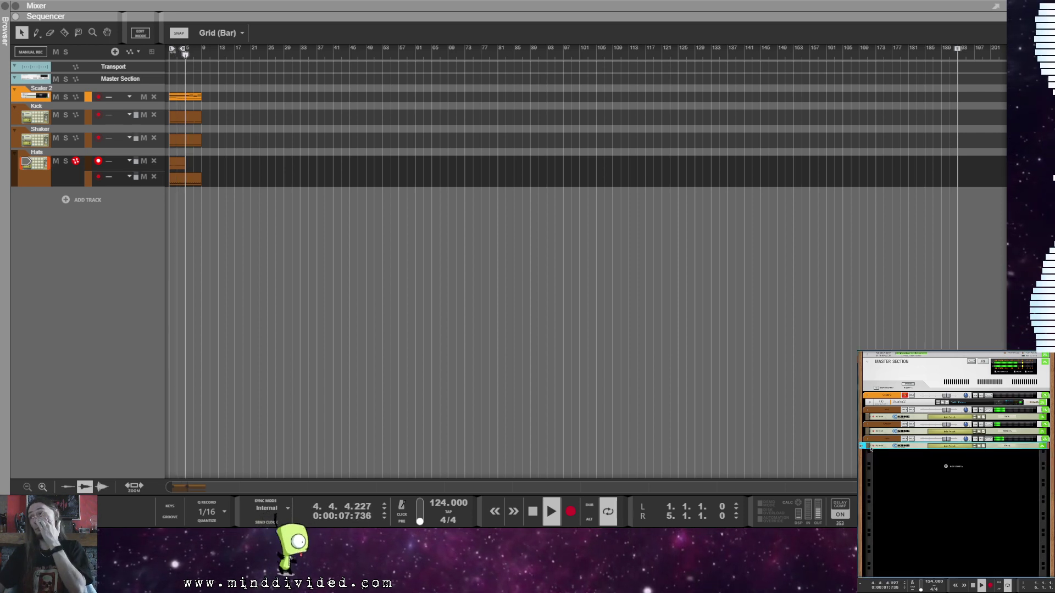
{"action": "left_click", "coordinate": [896, 489]}
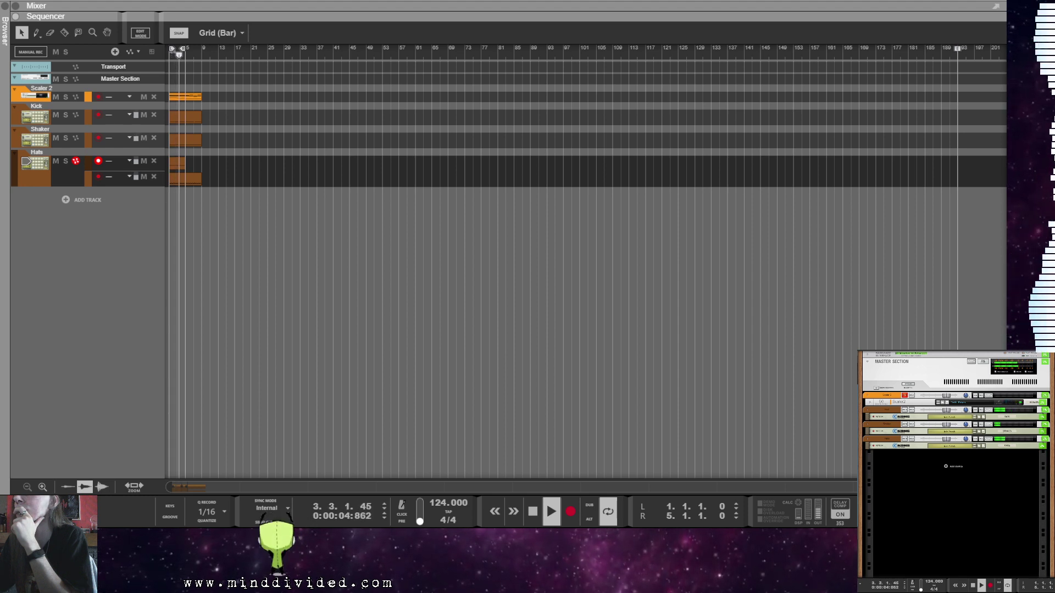
Step: Import the noise-loop sample as a new audio track, trimmed to two bars and extended to bar 5
{"action": "left_click_drag", "start_coordinate": [697, 212], "coordinate": [133, 269]}
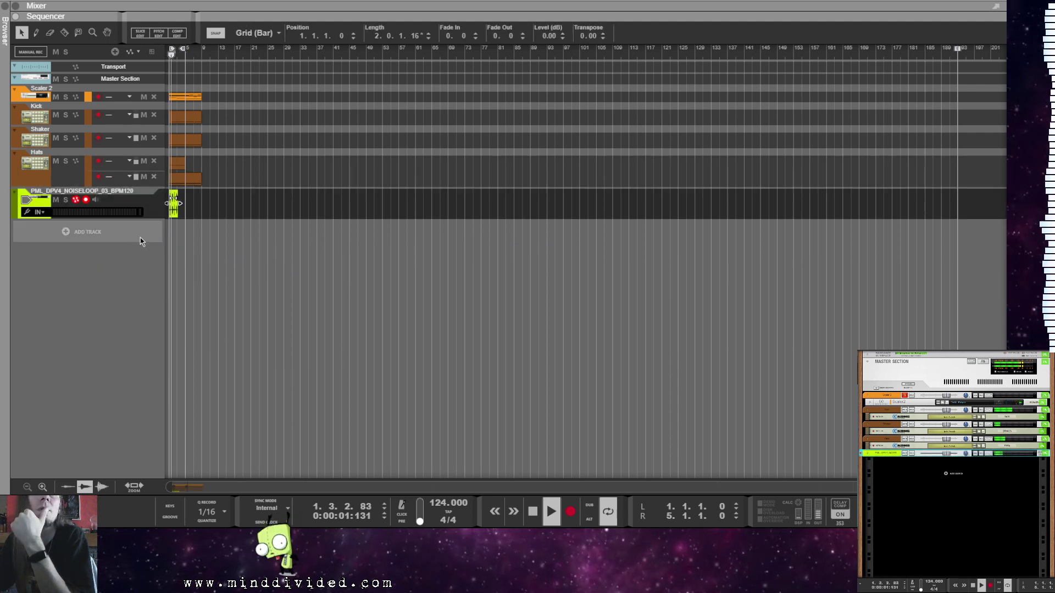
{"action": "left_click_drag", "start_coordinate": [180, 204], "coordinate": [181, 217]}
{"action": "left_click", "coordinate": [199, 259]}
{"action": "key", "text": "space"}
{"action": "left_click", "coordinate": [222, 256]}
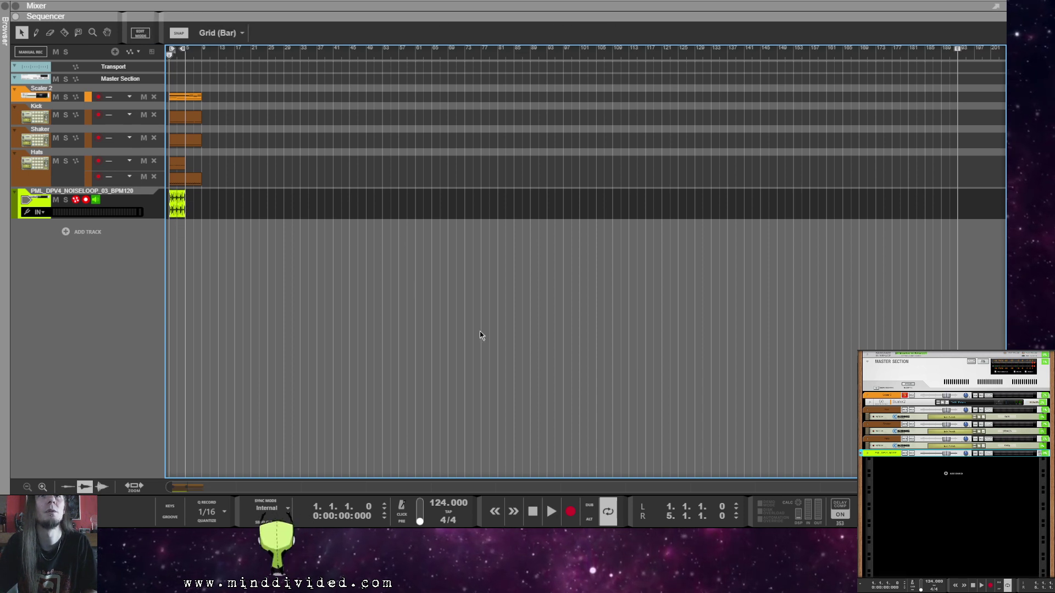
Step: Copy the Hats clip to bar 5 and set the loop to the Scaler 2 clip
{"action": "left_click_drag", "start_coordinate": [173, 163], "coordinate": [194, 168]}
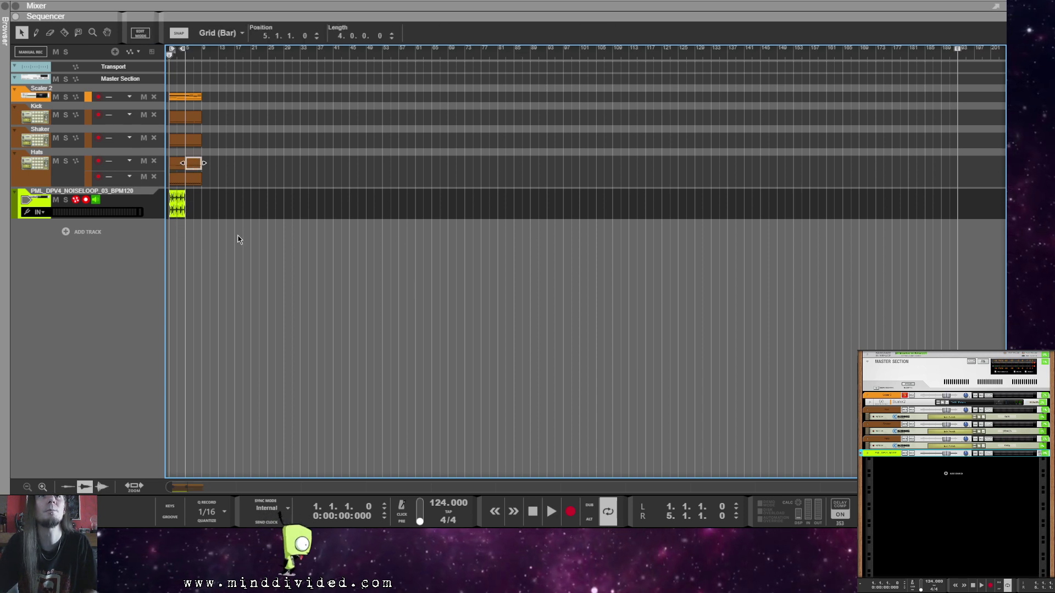
{"action": "right_click", "coordinate": [193, 97]}
{"action": "left_click", "coordinate": [272, 201]}
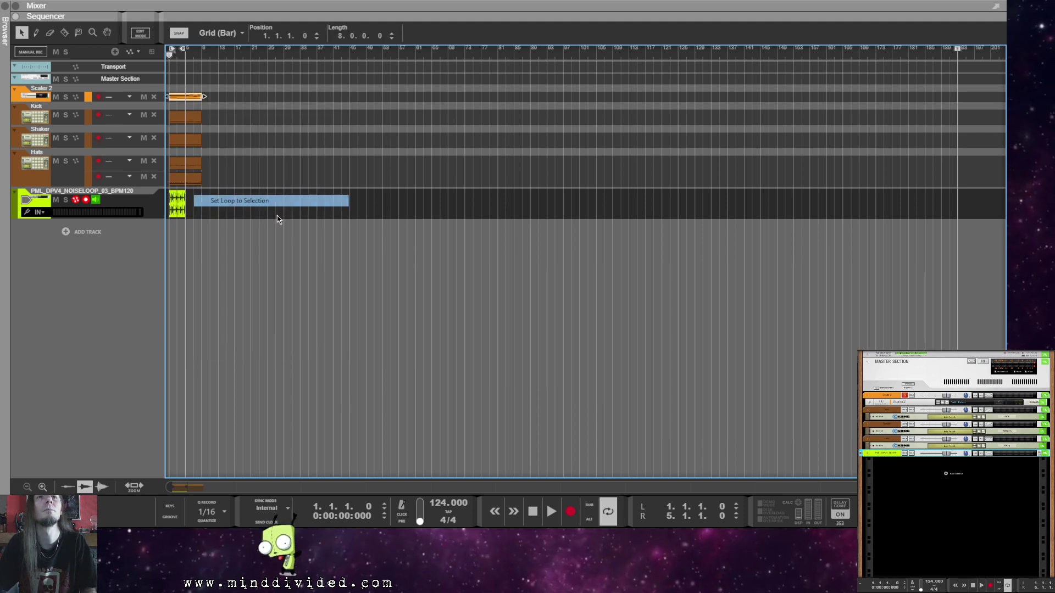
{"action": "left_click", "coordinate": [317, 353]}
Step: Turn down the NOISELOOP channel's fader in the mixer
{"action": "mouse_move", "coordinate": [197, 202]}
{"action": "left_mouse_down"}
{"action": "mouse_move", "coordinate": [173, 209]}
{"action": "mouse_move", "coordinate": [189, 221]}
{"action": "left_mouse_up"}
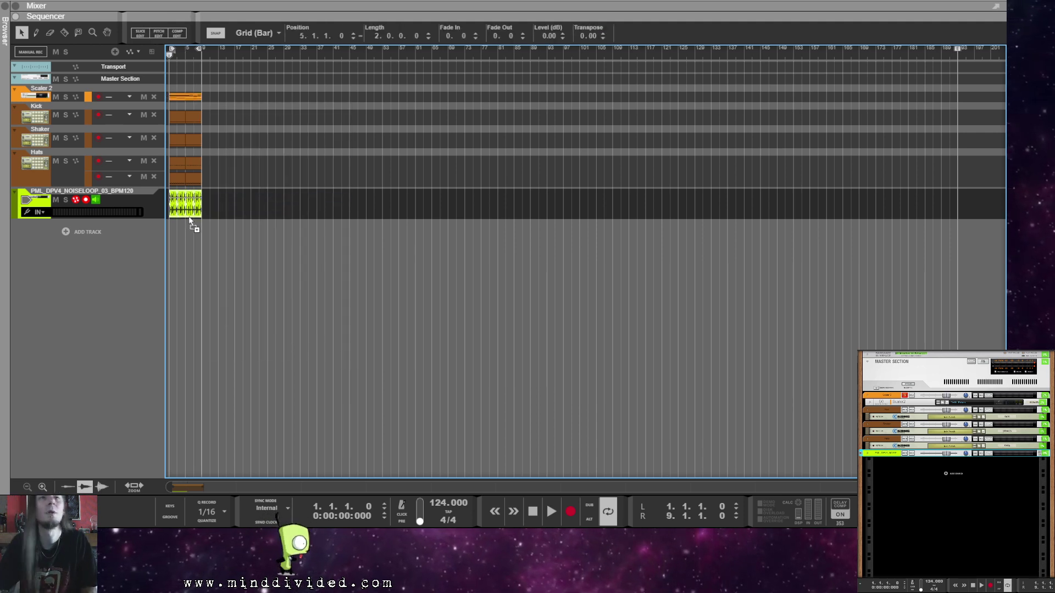
{"action": "left_click", "coordinate": [316, 299]}
{"action": "left_click_drag", "start_coordinate": [947, 453], "coordinate": [933, 457]}
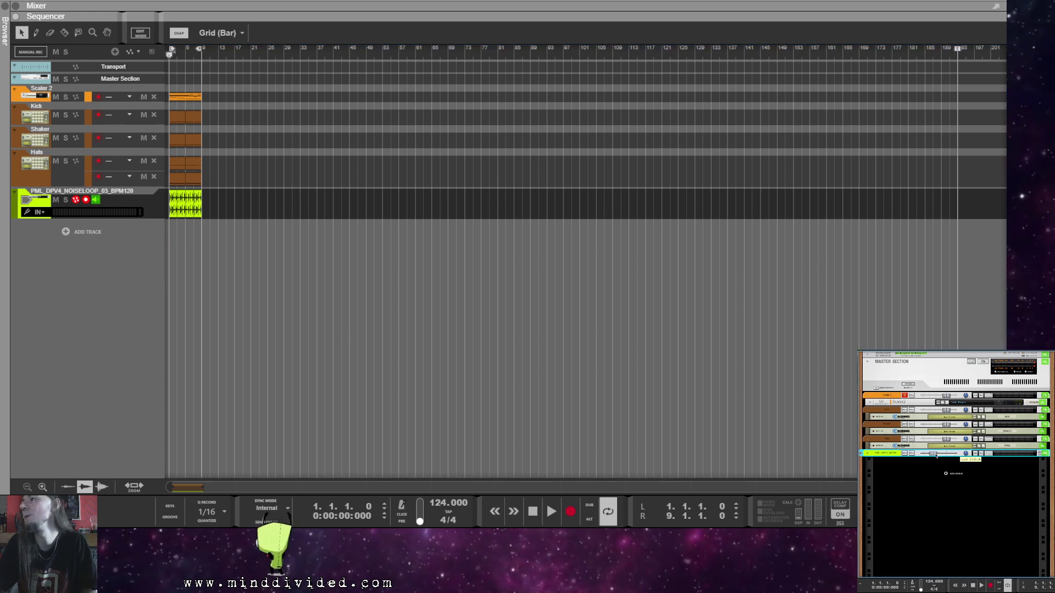
Step: Colour the NOISELOOP mixer channel orange-brown to match the drum tracks
{"action": "right_click", "coordinate": [883, 456]}
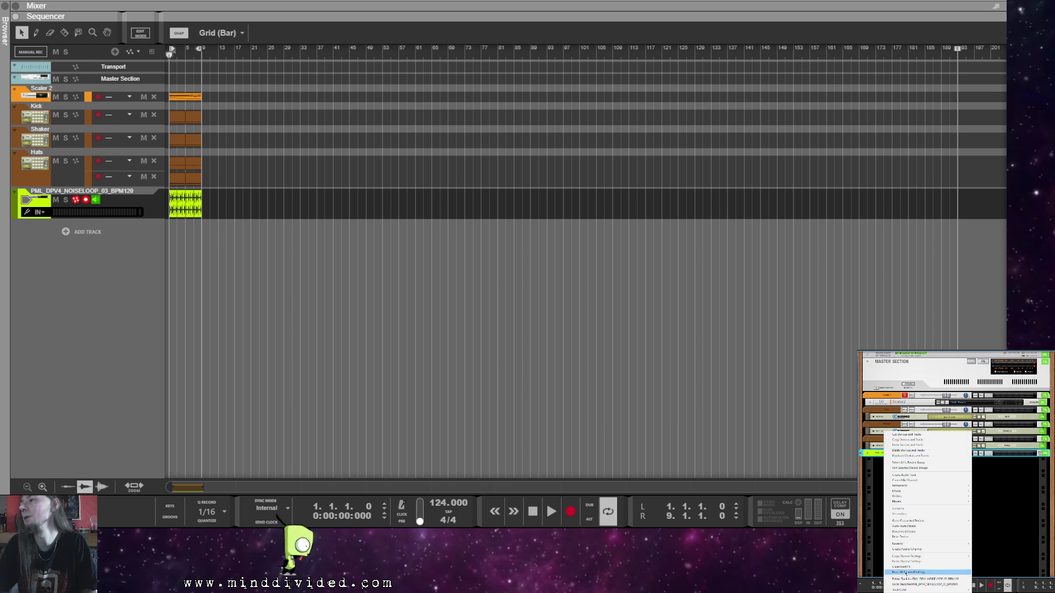
{"action": "mouse_move", "coordinate": [916, 591]}
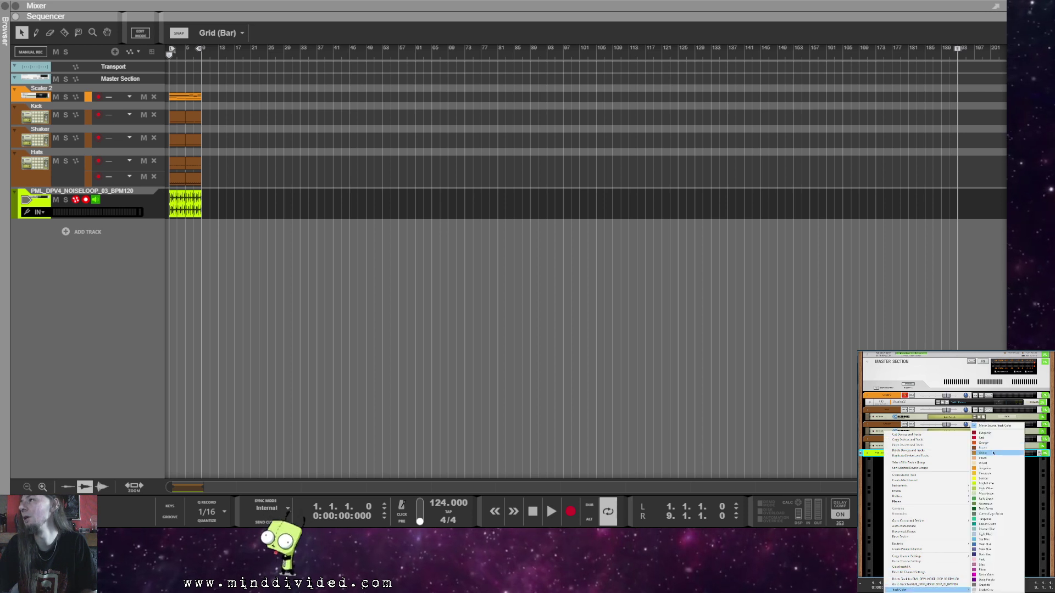
{"action": "left_click", "coordinate": [989, 450]}
{"action": "left_click", "coordinate": [886, 425]}
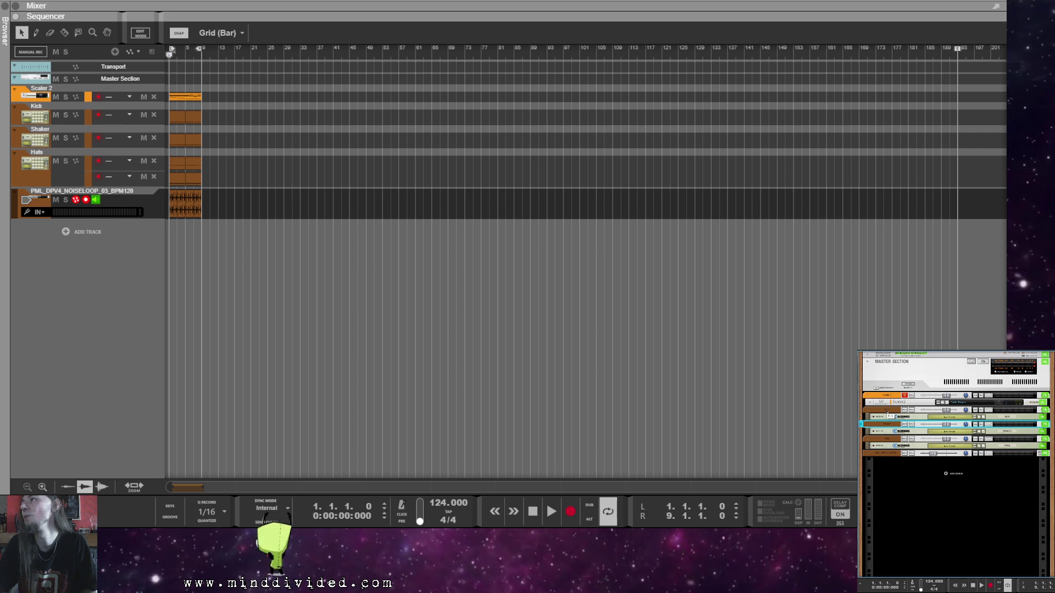
{"action": "left_click", "coordinate": [1025, 372]}
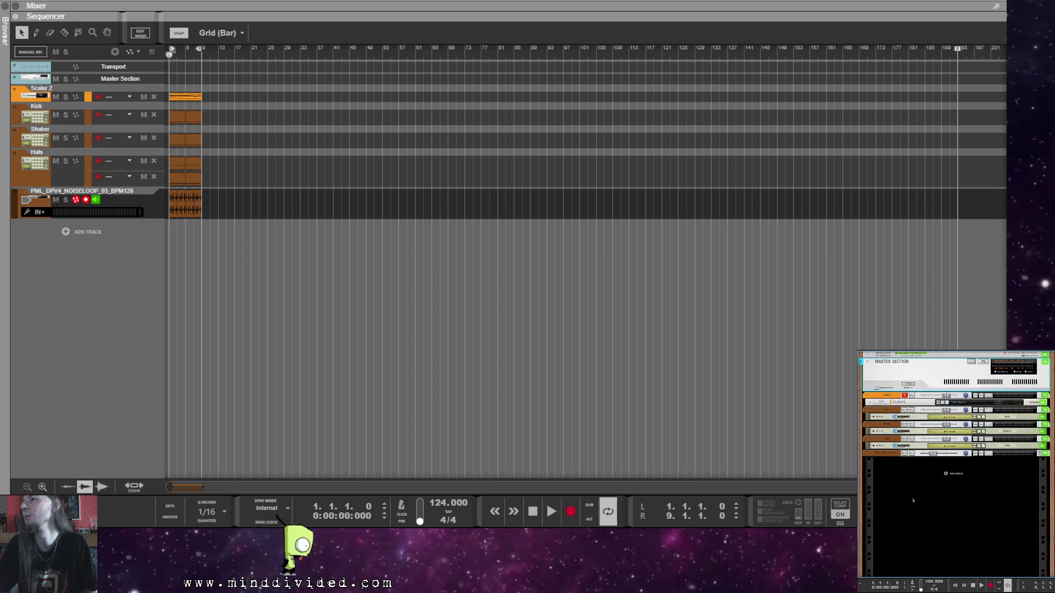
{"action": "left_click", "coordinate": [879, 426]}
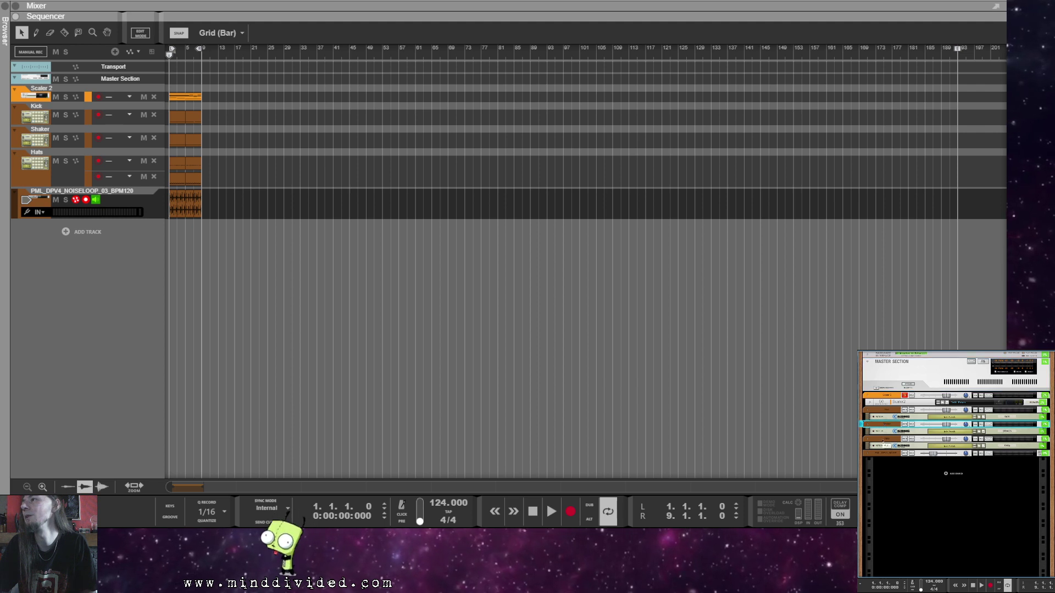
Step: Route the selected channels to a new bus and name it 'BUS'
{"action": "right_click", "coordinate": [885, 439]}
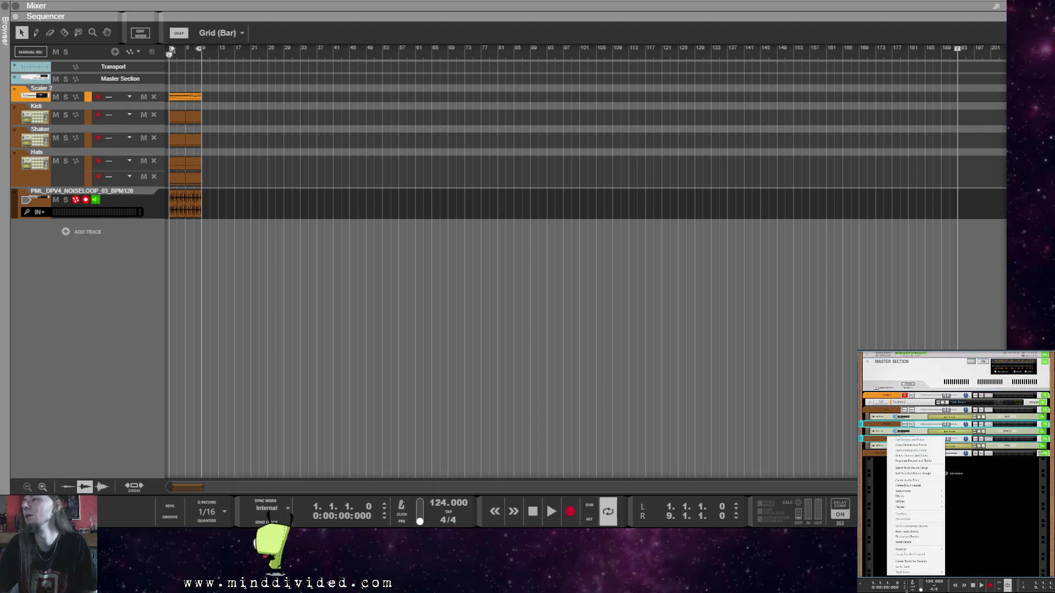
{"action": "mouse_move", "coordinate": [919, 549]}
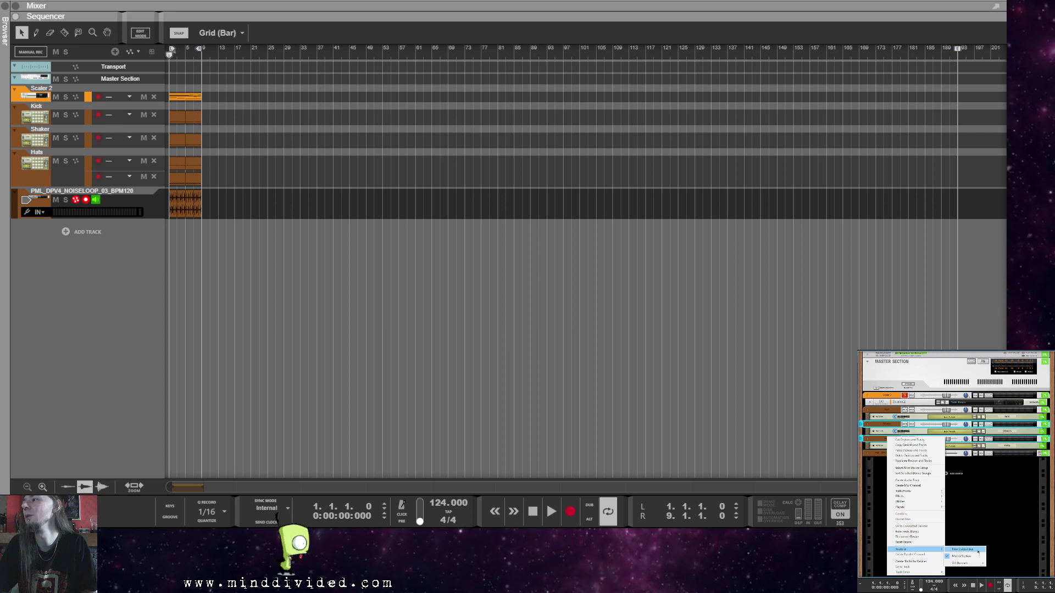
{"action": "left_click", "coordinate": [960, 550]}
{"action": "double_click", "coordinate": [882, 456]}
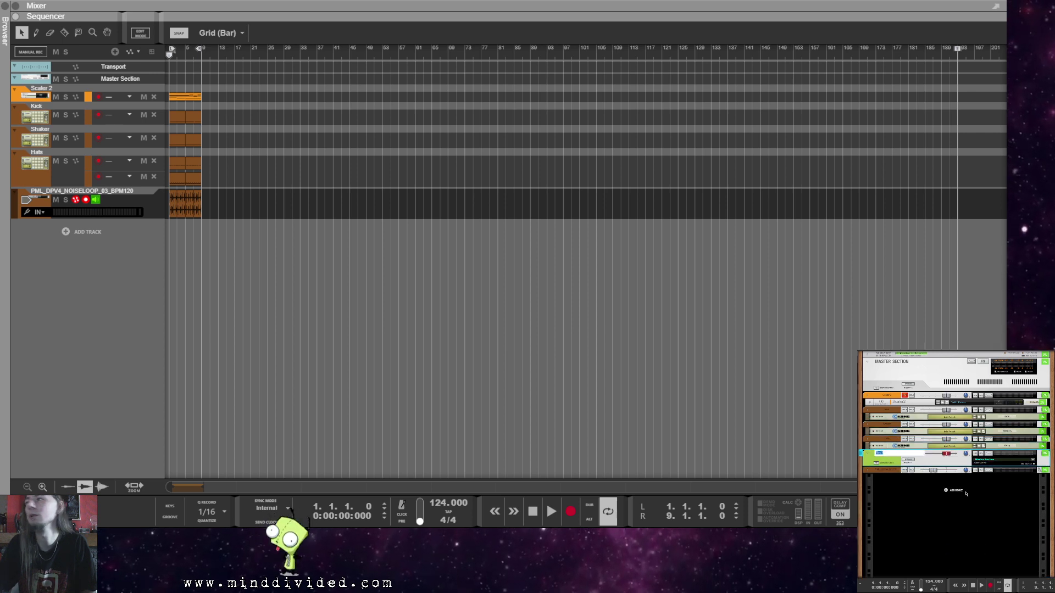
{"action": "type", "text": "BUS"}
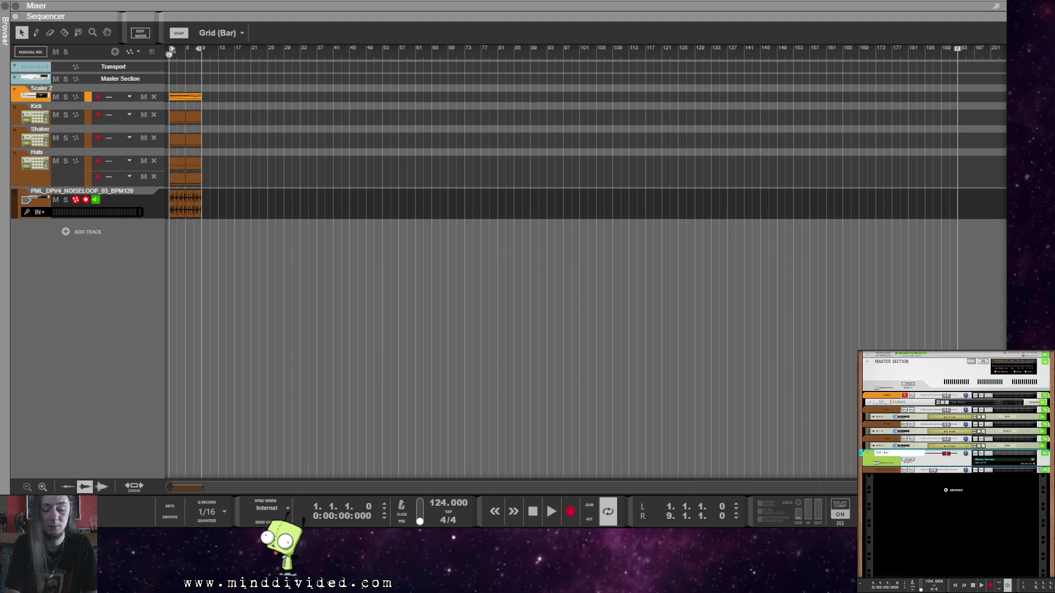
{"action": "key", "text": "Return"}
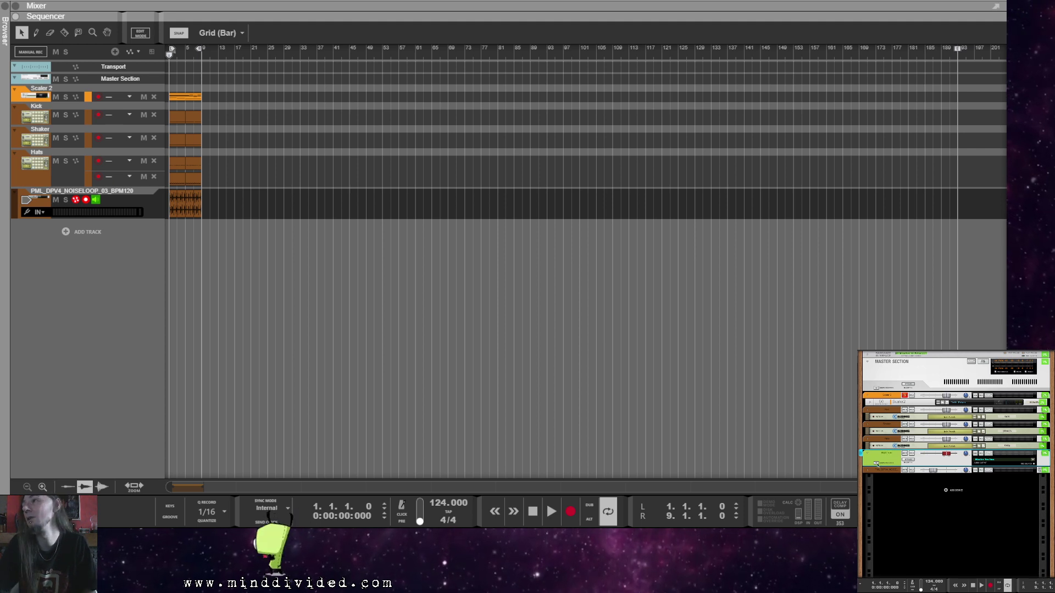
Step: Insert FabFilter Pro-R on the bus with the Hall for Drum Overhead Sizzle preset at 10% mix
{"action": "left_click", "coordinate": [877, 464]}
{"action": "right_click", "coordinate": [899, 480]}
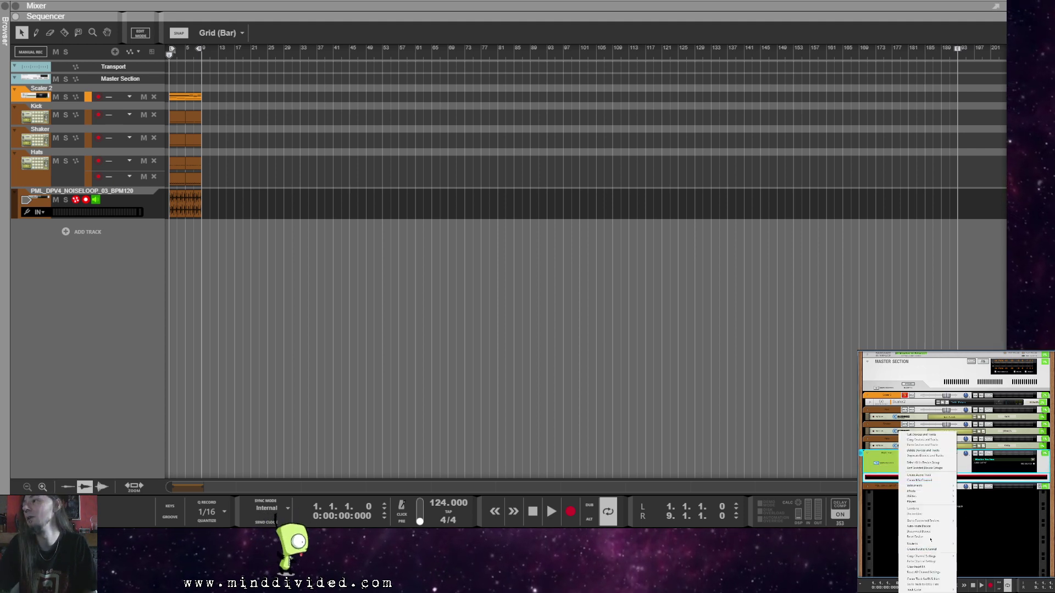
{"action": "mouse_move", "coordinate": [928, 491]}
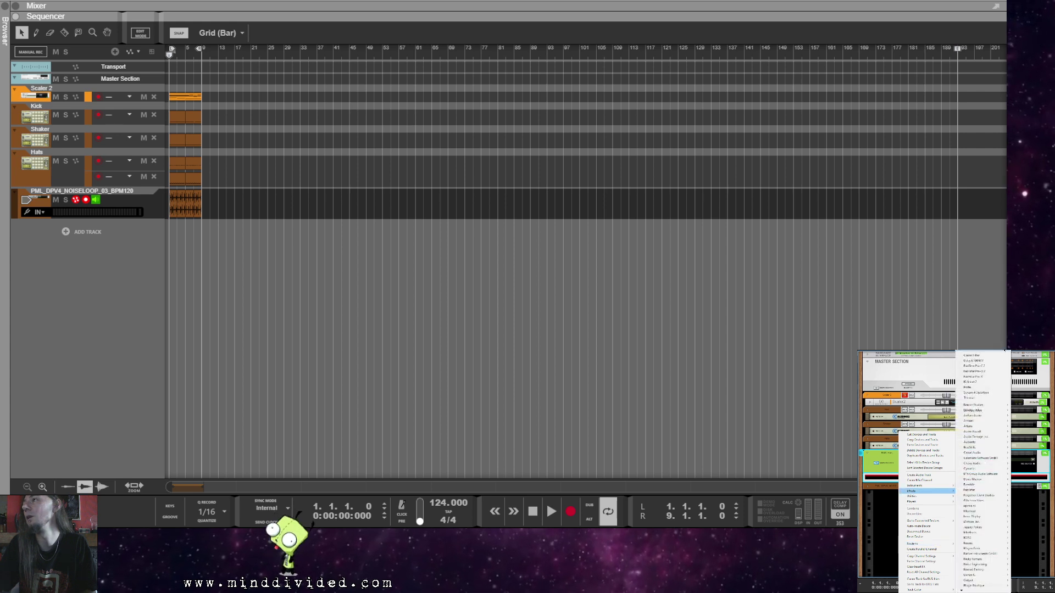
{"action": "left_click", "coordinate": [987, 371]}
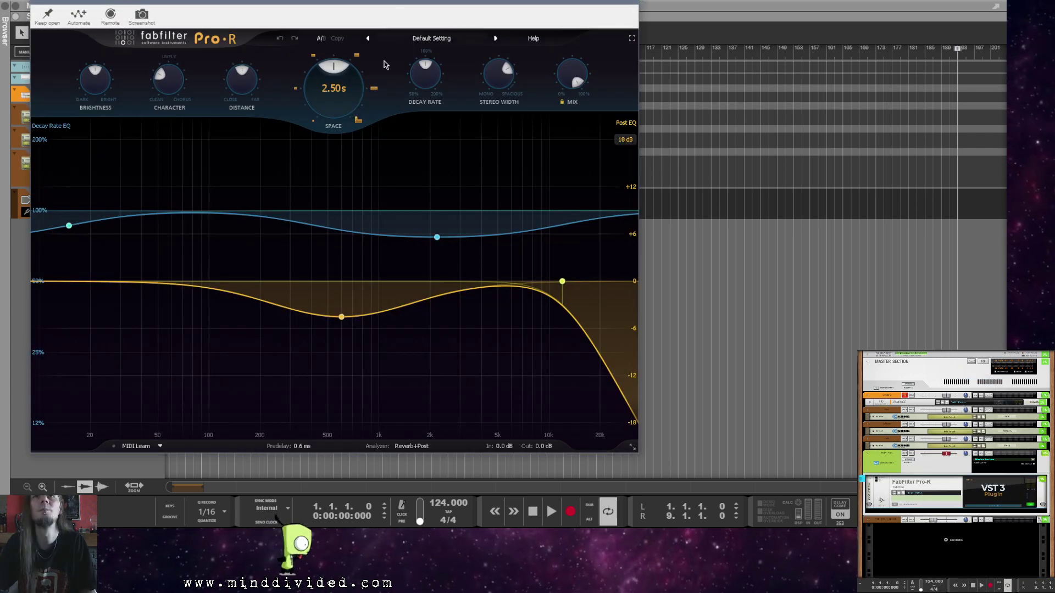
{"action": "left_click", "coordinate": [418, 39]}
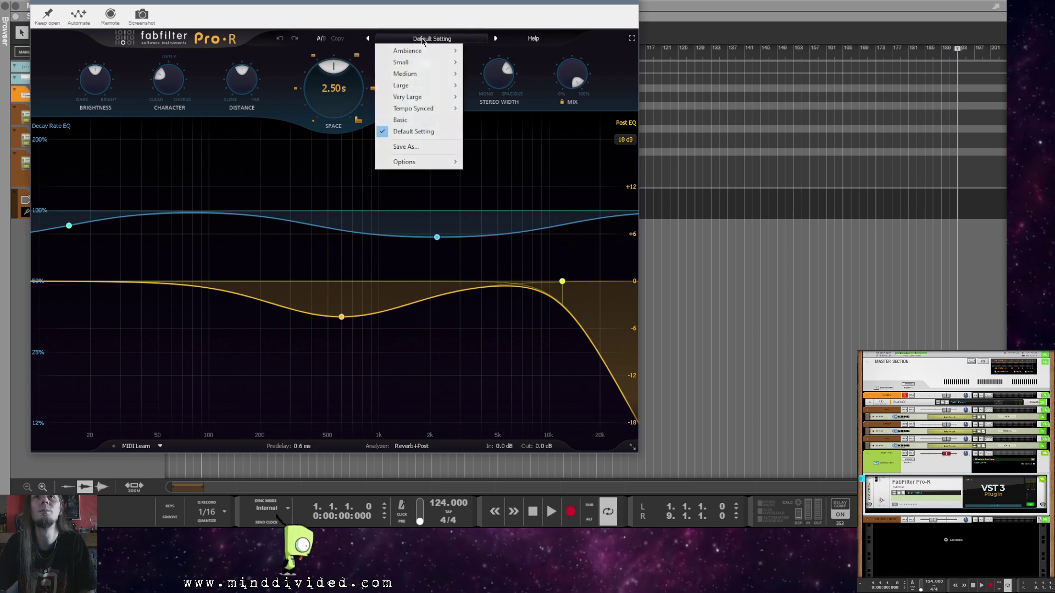
{"action": "mouse_move", "coordinate": [443, 90]}
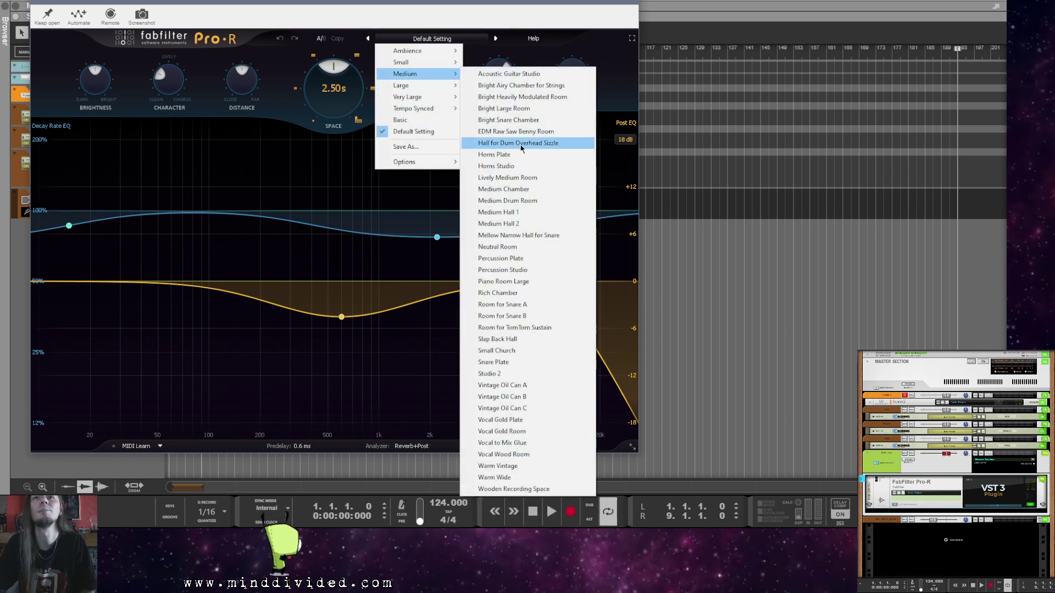
{"action": "left_click", "coordinate": [522, 144]}
{"action": "double_click", "coordinate": [581, 87]}
{"action": "type", "text": "10"}
{"action": "key", "text": "Return"}
Step: Colour the Pro-R reverb bus burgundy and fold its channel device
{"action": "left_click", "coordinate": [630, 2]}
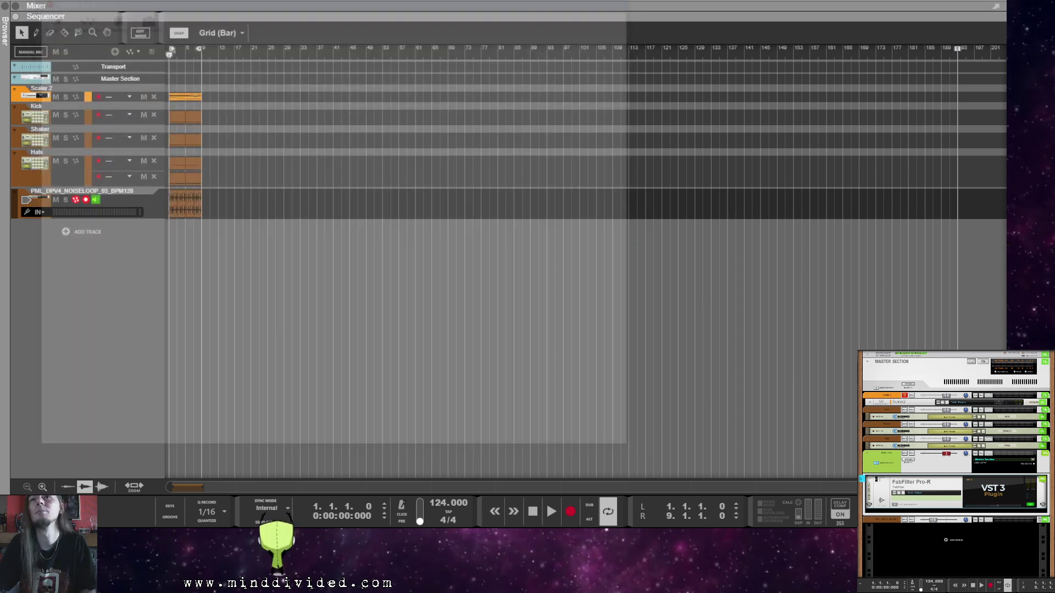
{"action": "left_click", "coordinate": [901, 488]}
{"action": "right_click", "coordinate": [898, 488]}
{"action": "mouse_move", "coordinate": [934, 482]}
{"action": "left_click", "coordinate": [978, 434]}
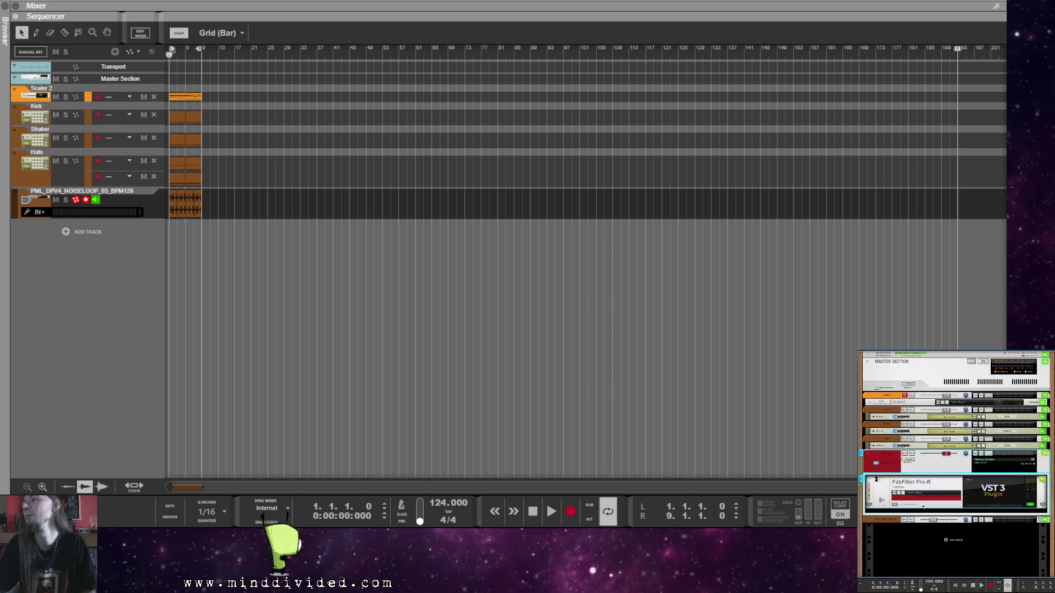
{"action": "left_click", "coordinate": [868, 454]}
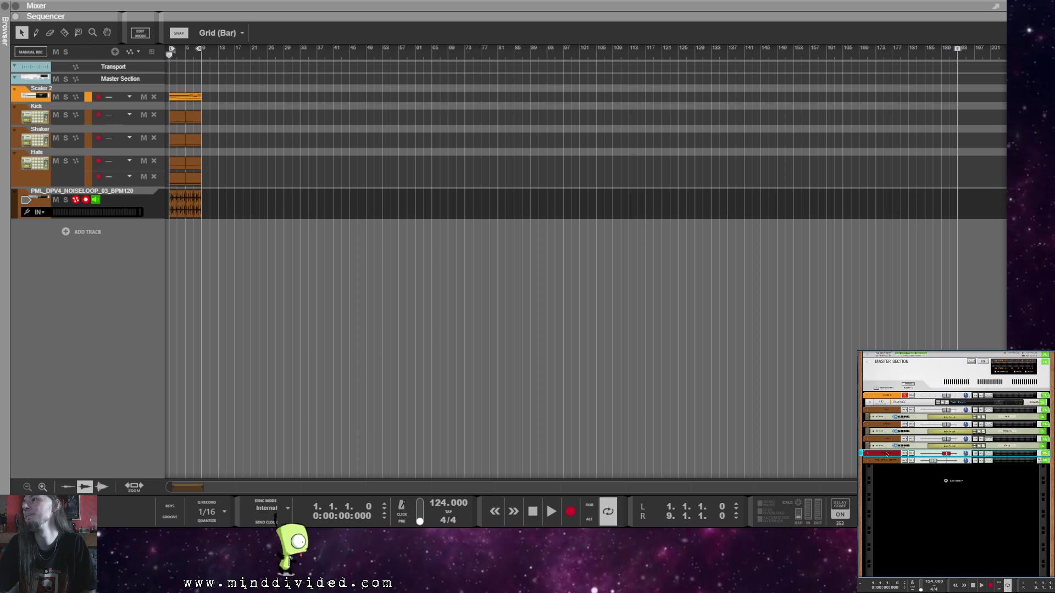
{"action": "mouse_move", "coordinate": [892, 455]}
{"action": "left_mouse_down"}
{"action": "mouse_move", "coordinate": [892, 410]}
{"action": "mouse_move", "coordinate": [890, 453]}
{"action": "left_mouse_up"}
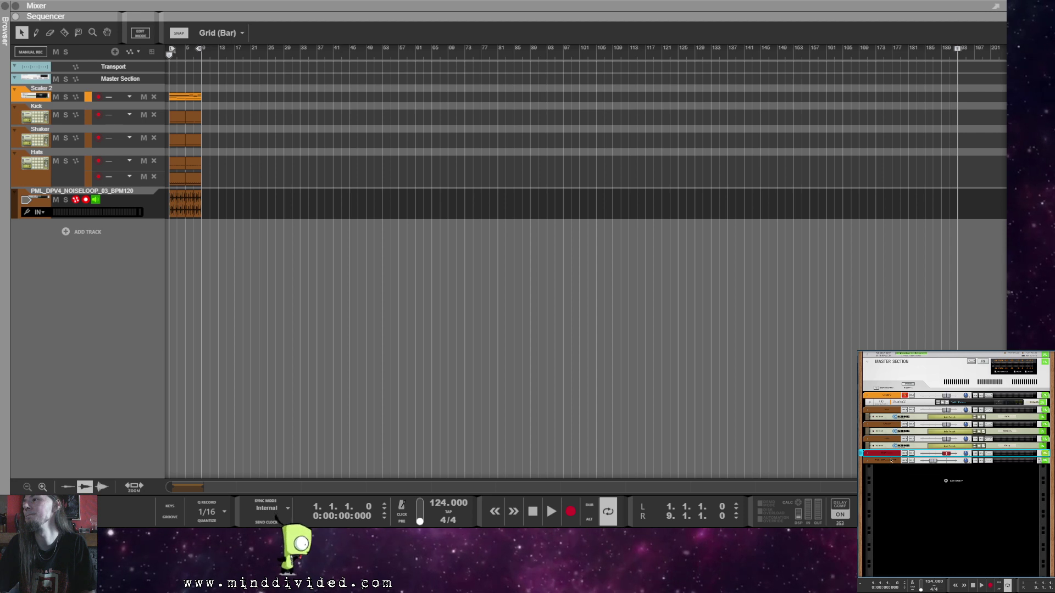
Step: Create a new red output bus and move it just below Scaler 2
{"action": "right_click", "coordinate": [891, 460]}
{"action": "mouse_move", "coordinate": [917, 567]}
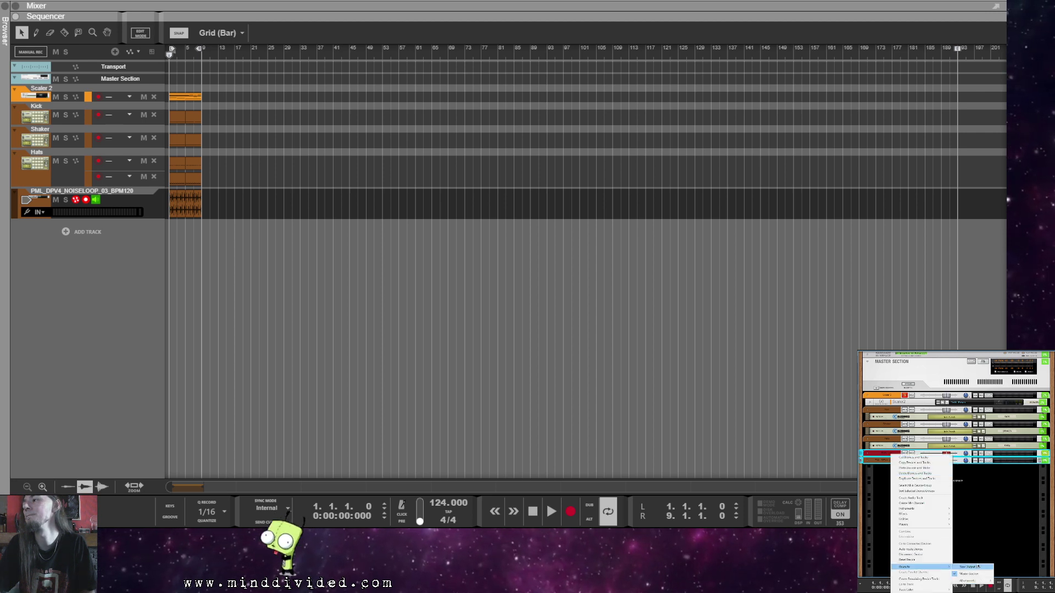
{"action": "left_click", "coordinate": [978, 567]}
{"action": "double_click", "coordinate": [889, 468]}
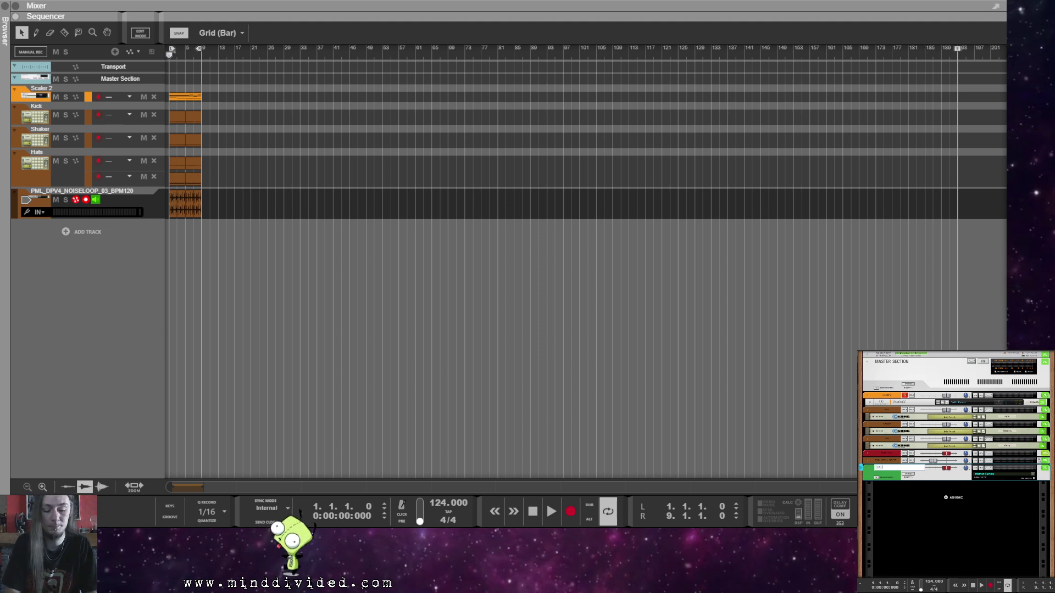
{"action": "key", "text": "Return"}
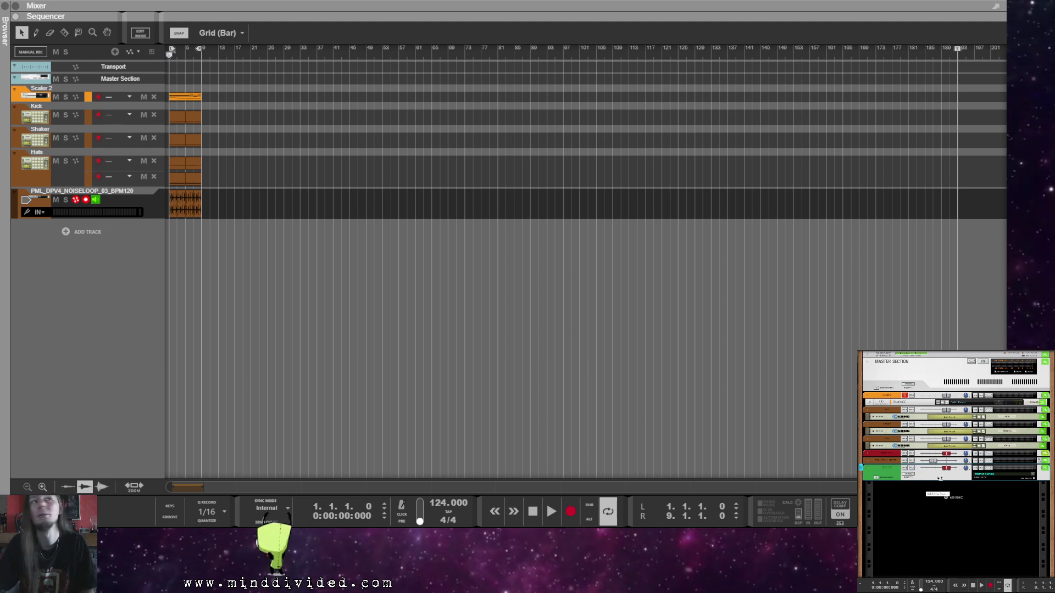
{"action": "right_click", "coordinate": [886, 470]}
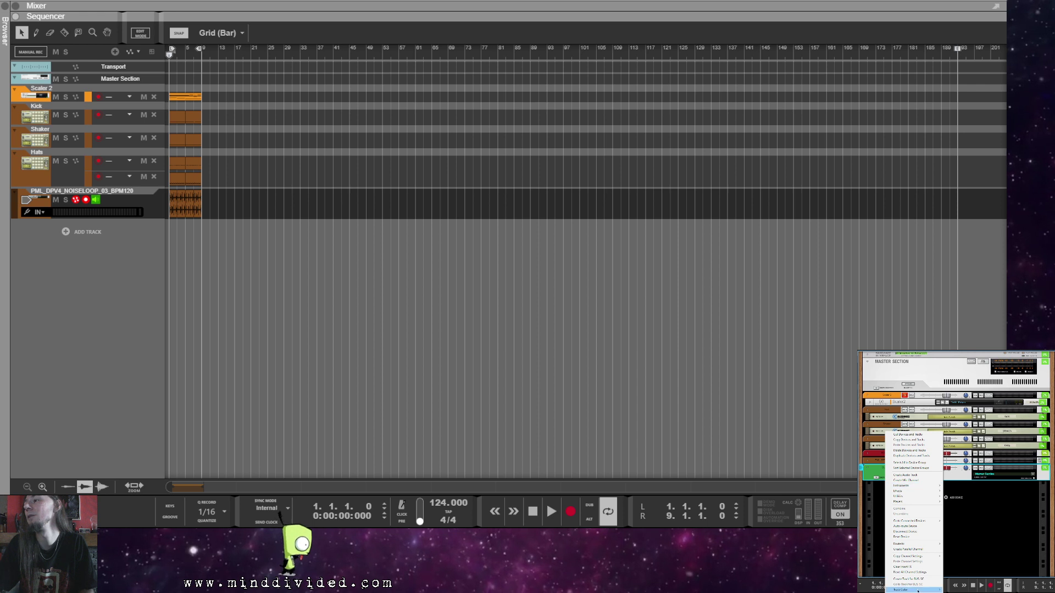
{"action": "mouse_move", "coordinate": [912, 590]}
{"action": "left_click", "coordinate": [958, 433]}
{"action": "left_click_drag", "start_coordinate": [888, 470], "coordinate": [876, 422]}
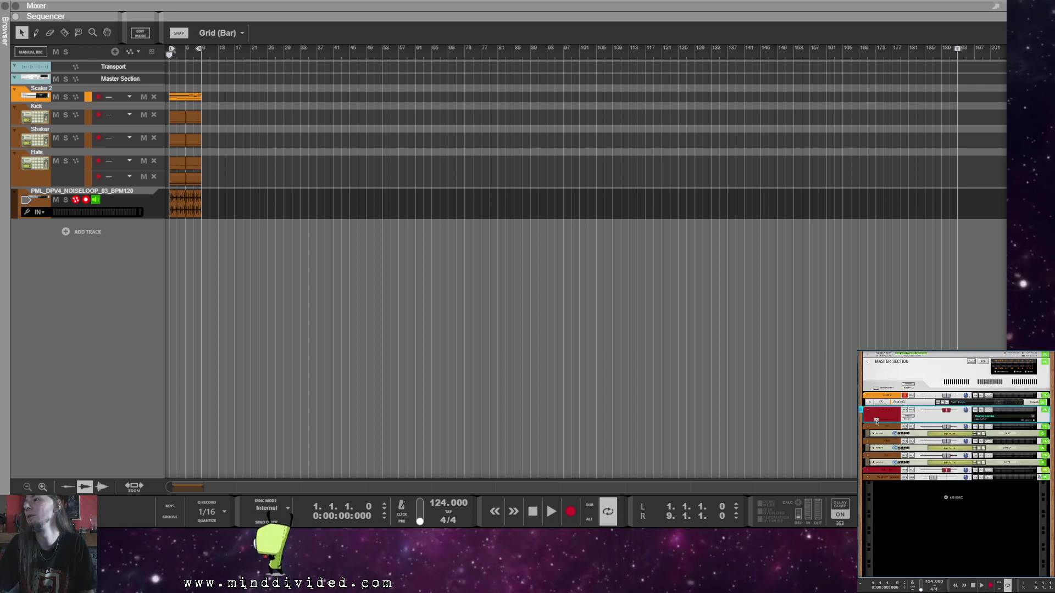
Step: Insert Kickstart 2 as an effect on the red output bus
{"action": "left_click", "coordinate": [876, 420]}
{"action": "right_click", "coordinate": [896, 434]}
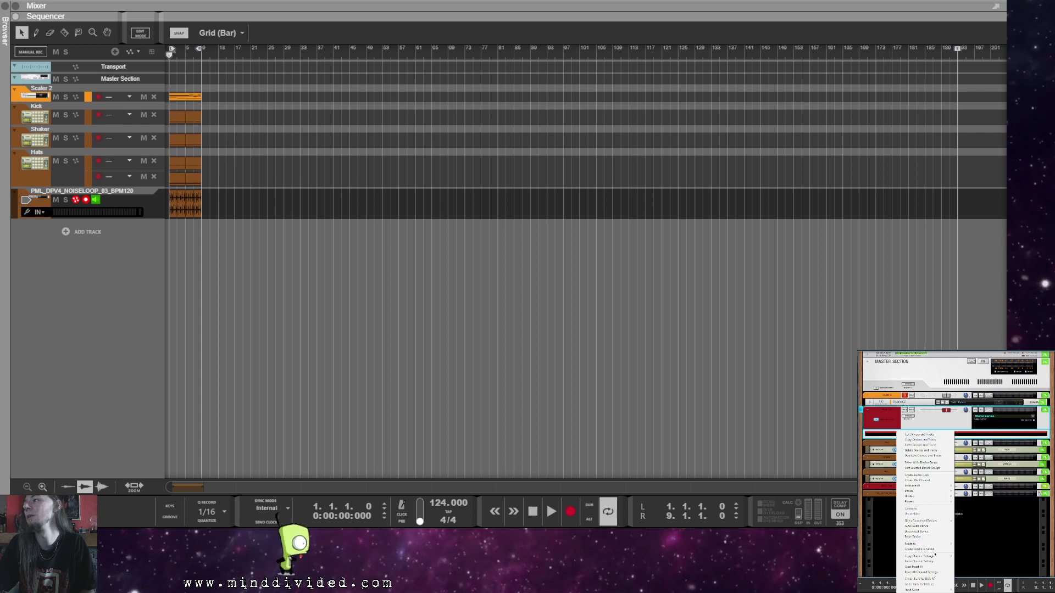
{"action": "mouse_move", "coordinate": [929, 490]}
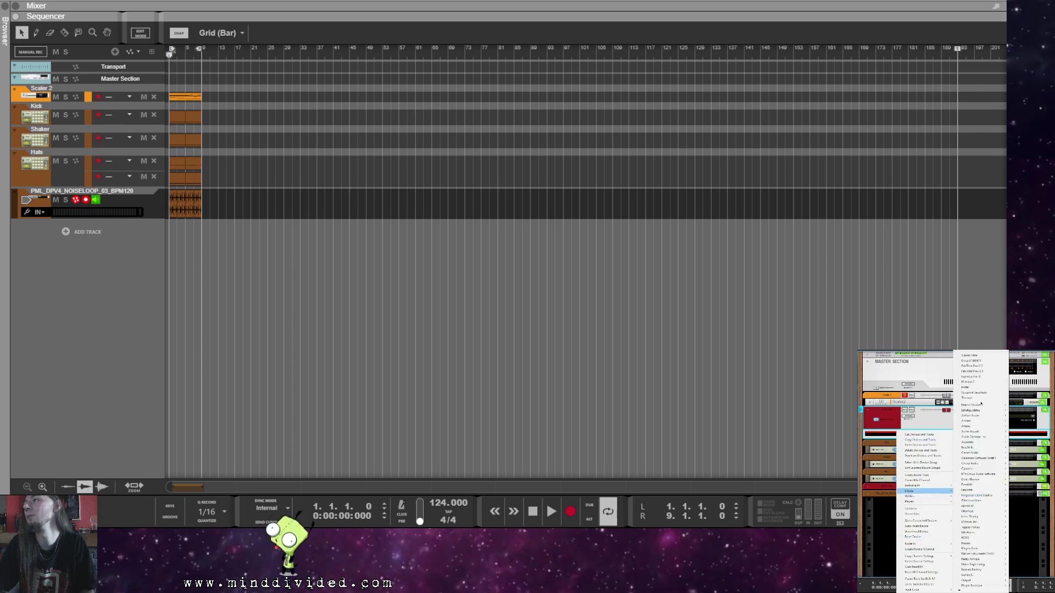
{"action": "left_click", "coordinate": [975, 382]}
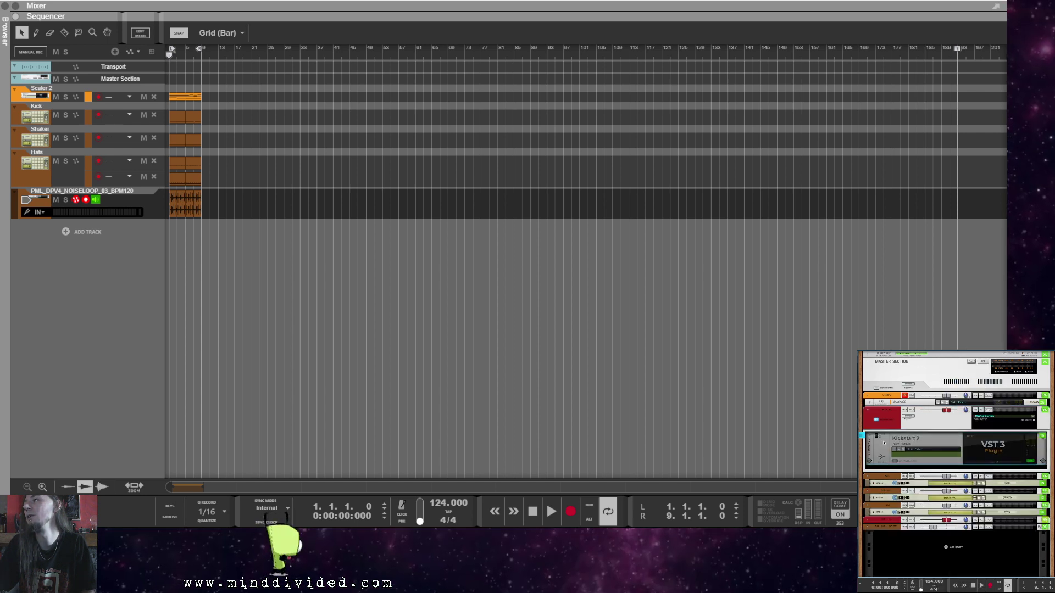
Step: Expand the first Kong drum device in the rack below Kickstart 2
{"action": "right_click", "coordinate": [921, 443]}
{"action": "mouse_move", "coordinate": [944, 584]}
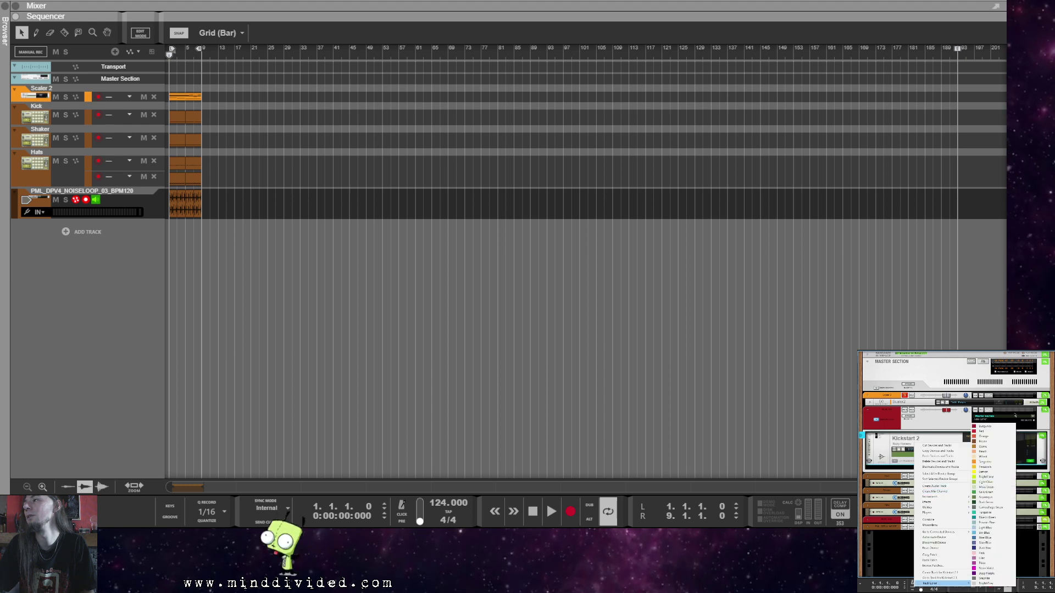
{"action": "left_click", "coordinate": [1003, 426]}
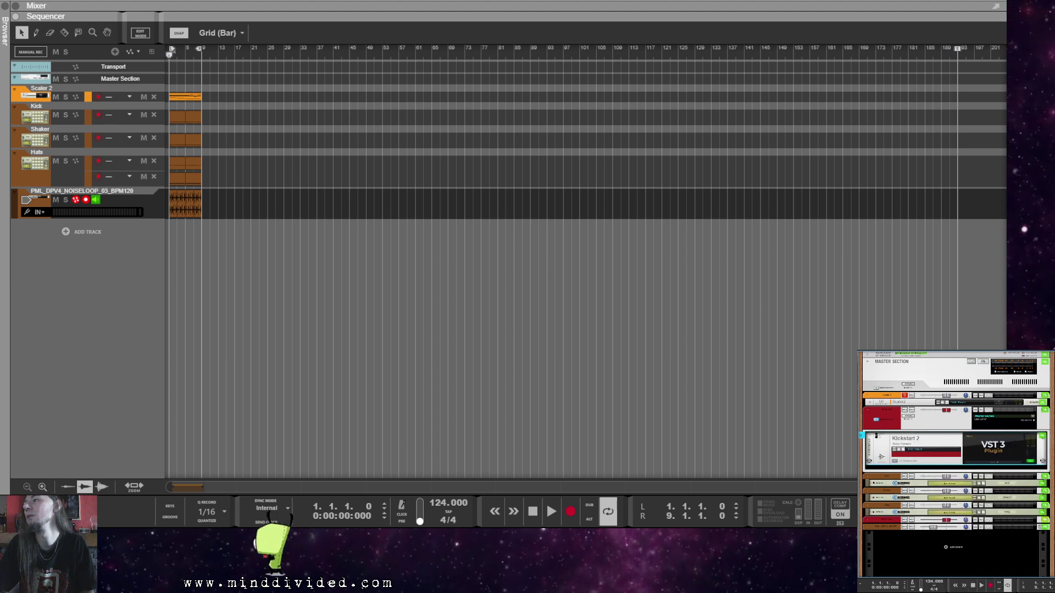
{"action": "left_click", "coordinate": [869, 486]}
{"action": "scroll", "coordinate": [904, 496], "scroll_direction": "down", "scroll_amount": 1}
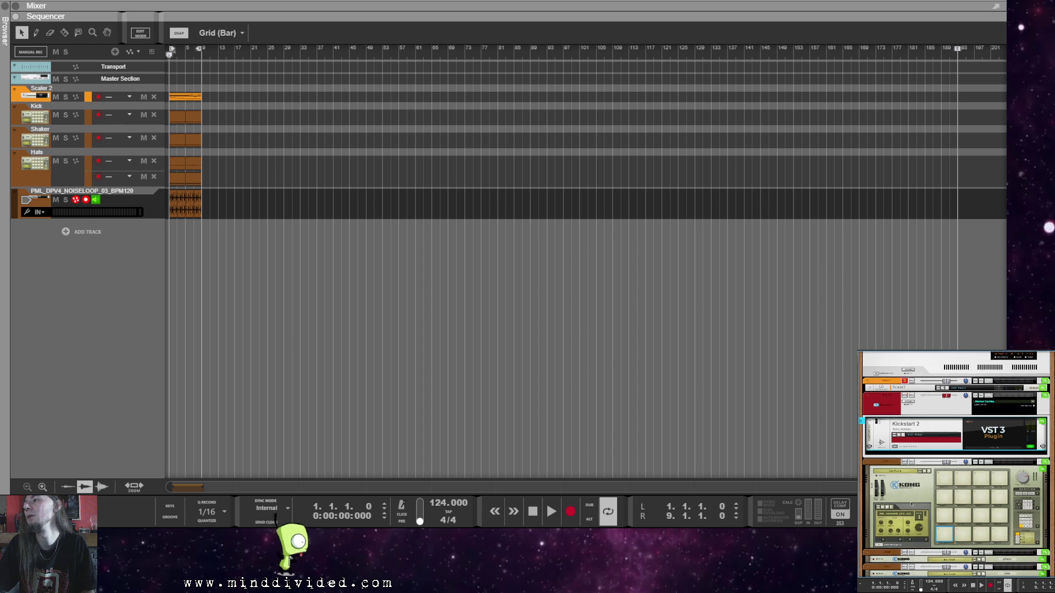
Step: On the rack's back panel, cable Kickstart 2 to the Kong device, then return to the front panels
{"action": "key", "text": "Tab"}
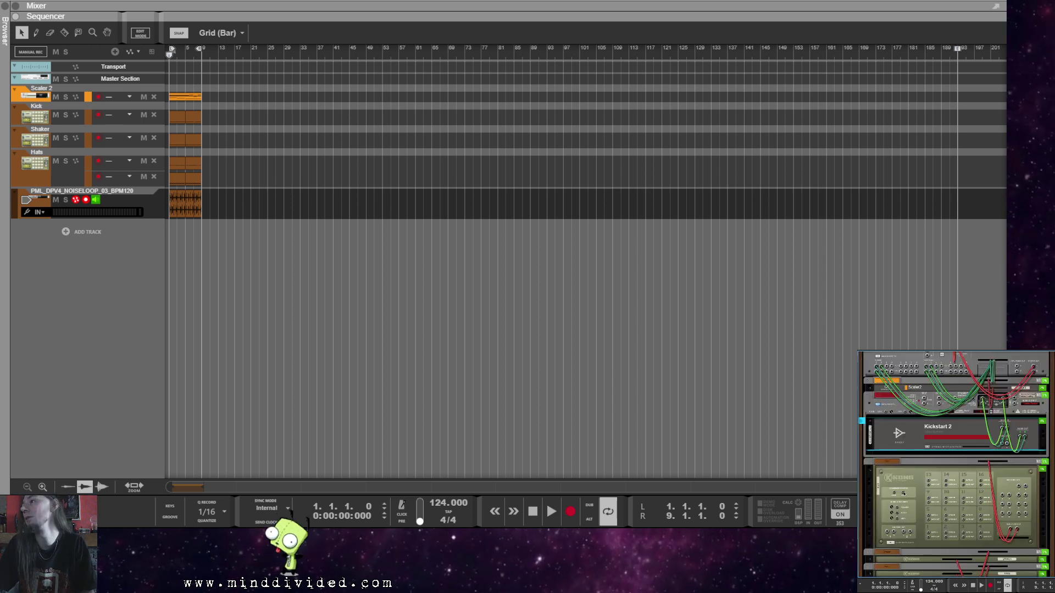
{"action": "left_click_drag", "start_coordinate": [1003, 444], "coordinate": [888, 534]}
{"action": "left_click", "coordinate": [907, 480]}
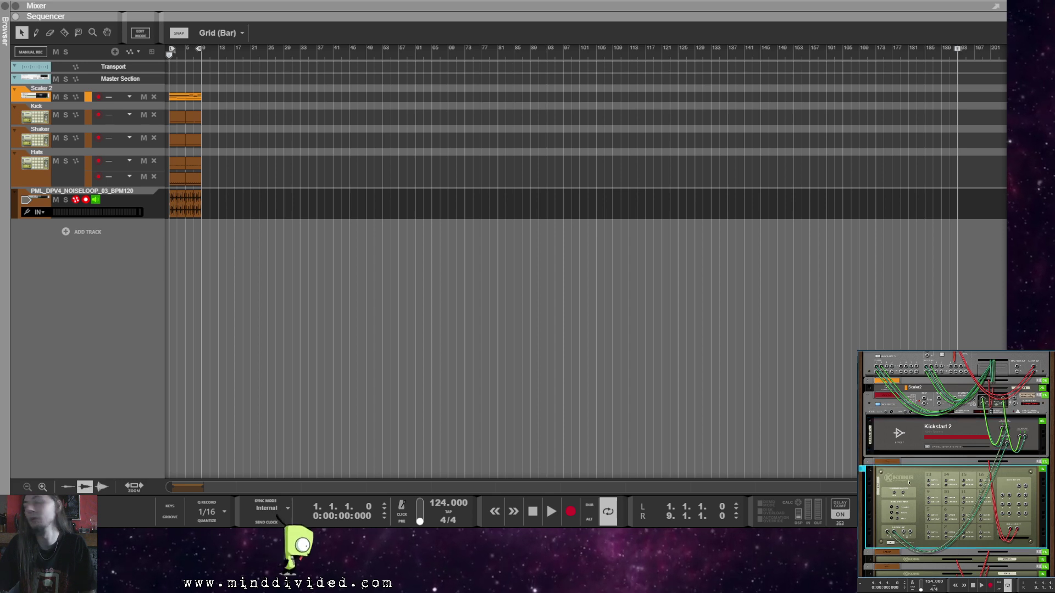
{"action": "key", "text": "Tab"}
Step: Set Kickstart 2 to AUDIO triggering with the third curve shape and mix near 45%, then close it
{"action": "left_click", "coordinate": [984, 442]}
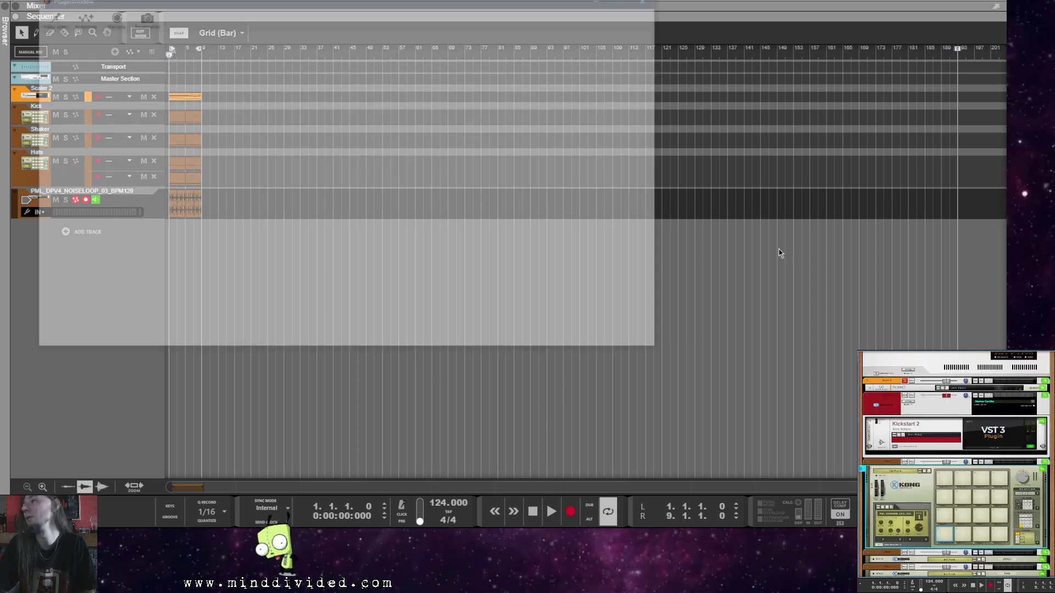
{"action": "left_click_drag", "start_coordinate": [414, 16], "coordinate": [565, 67]}
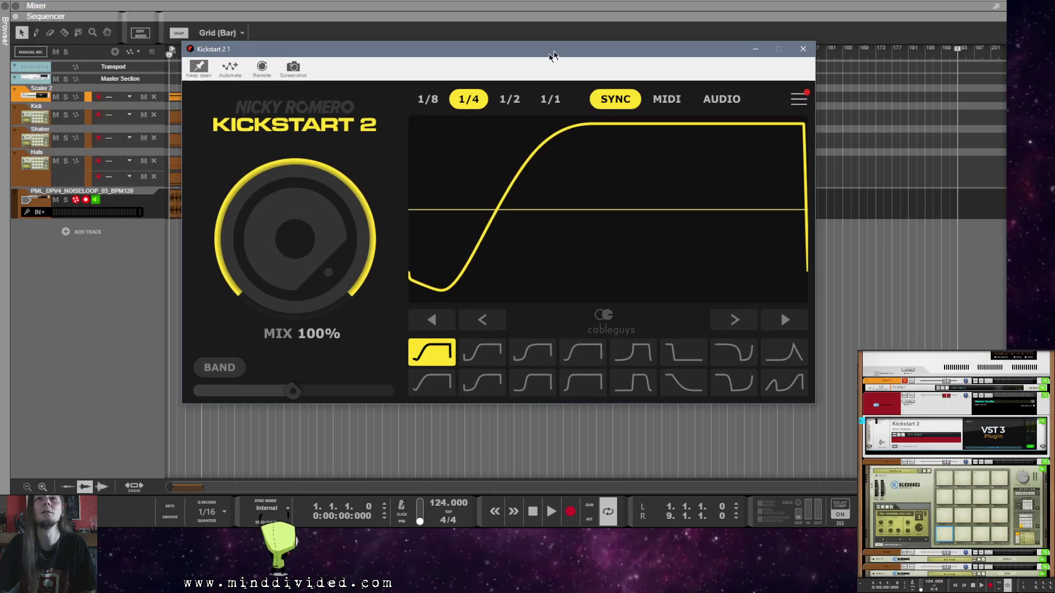
{"action": "left_click", "coordinate": [702, 98]}
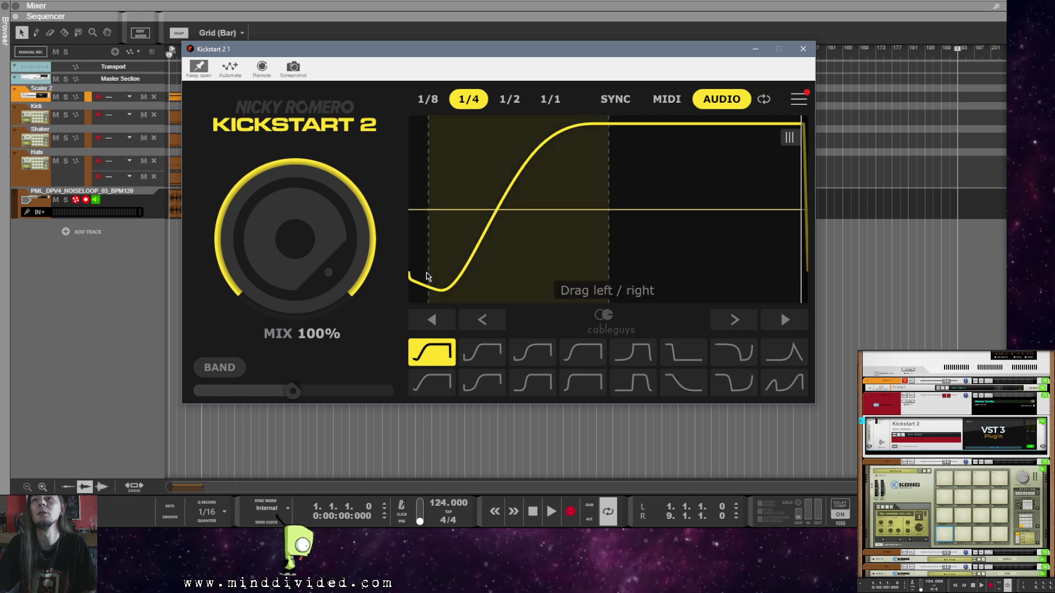
{"action": "left_click", "coordinate": [532, 352]}
{"action": "scroll", "coordinate": [283, 241], "scroll_direction": "down", "scroll_amount": 2}
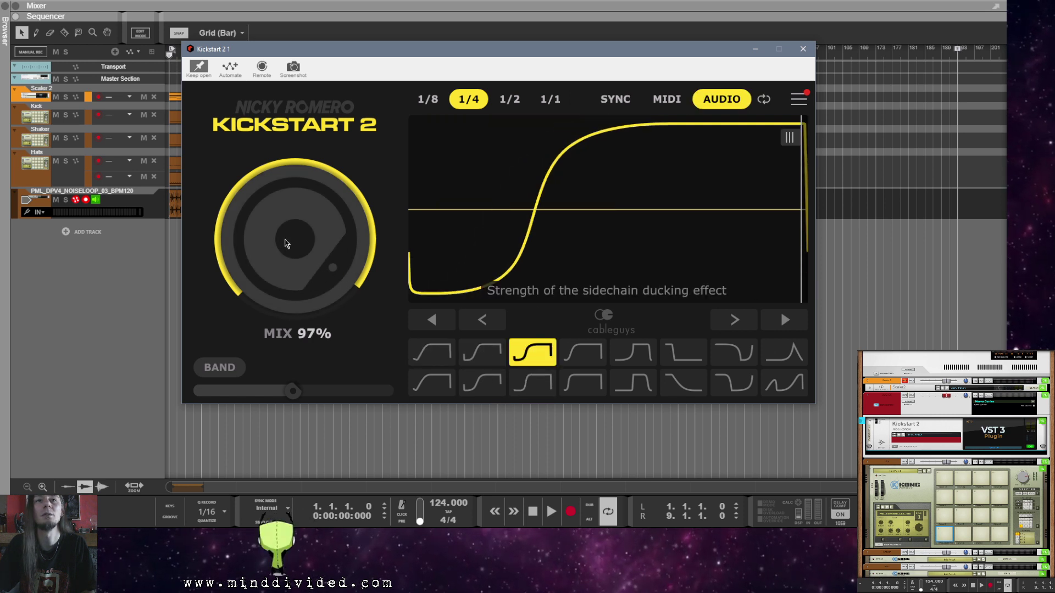
{"action": "left_click_drag", "start_coordinate": [320, 232], "coordinate": [320, 279]}
{"action": "left_click_drag", "start_coordinate": [319, 328], "coordinate": [319, 335]}
{"action": "left_click", "coordinate": [802, 48]}
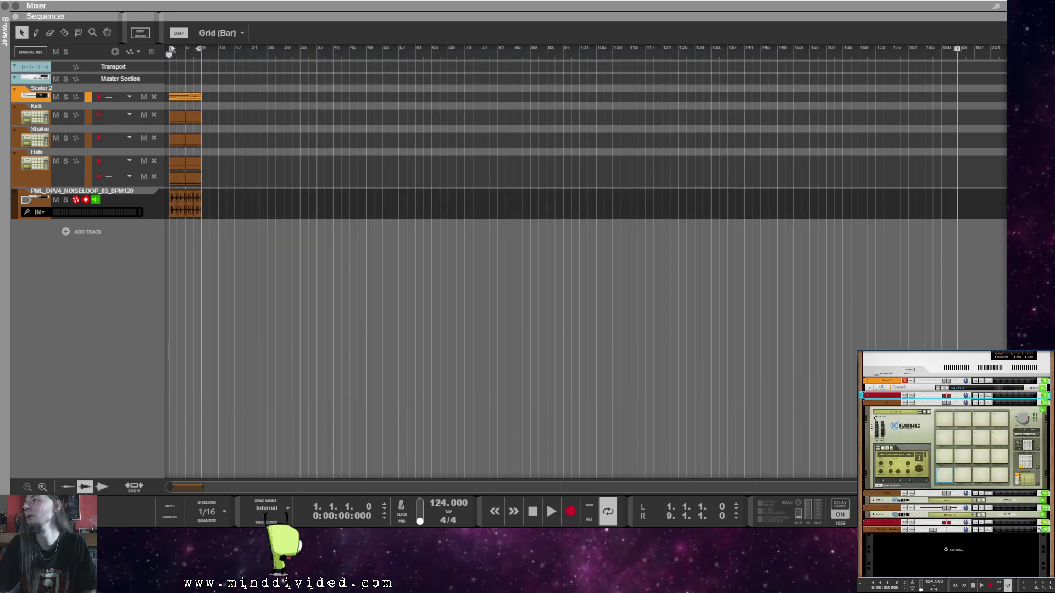
Step: Start playback, check the Hats Kong, and drag a new Kong 1 drum device below the noise loop
{"action": "left_click", "coordinate": [870, 410]}
{"action": "key", "text": "space"}
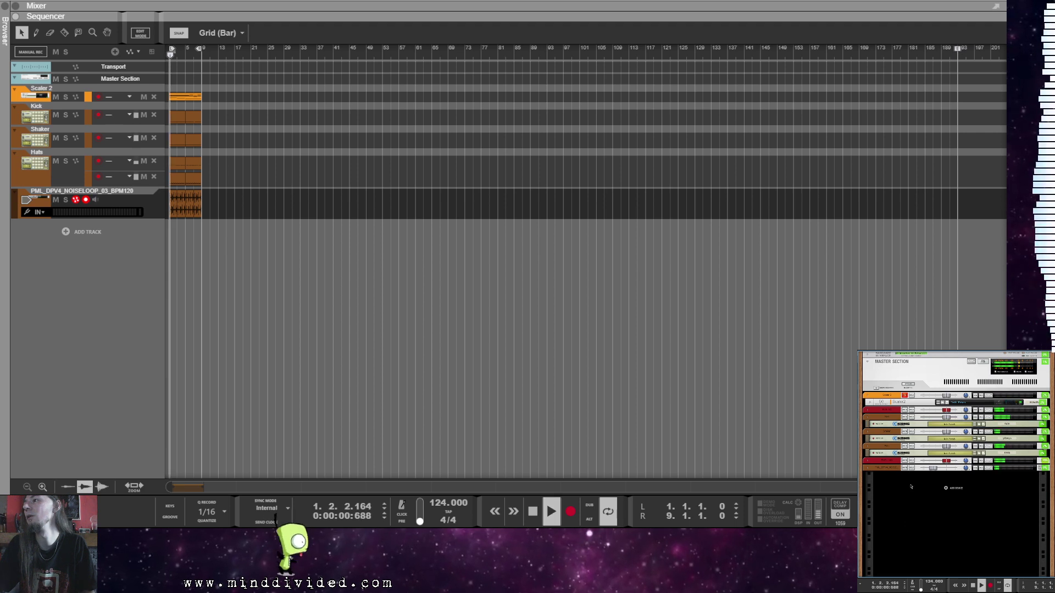
{"action": "left_click", "coordinate": [869, 453]}
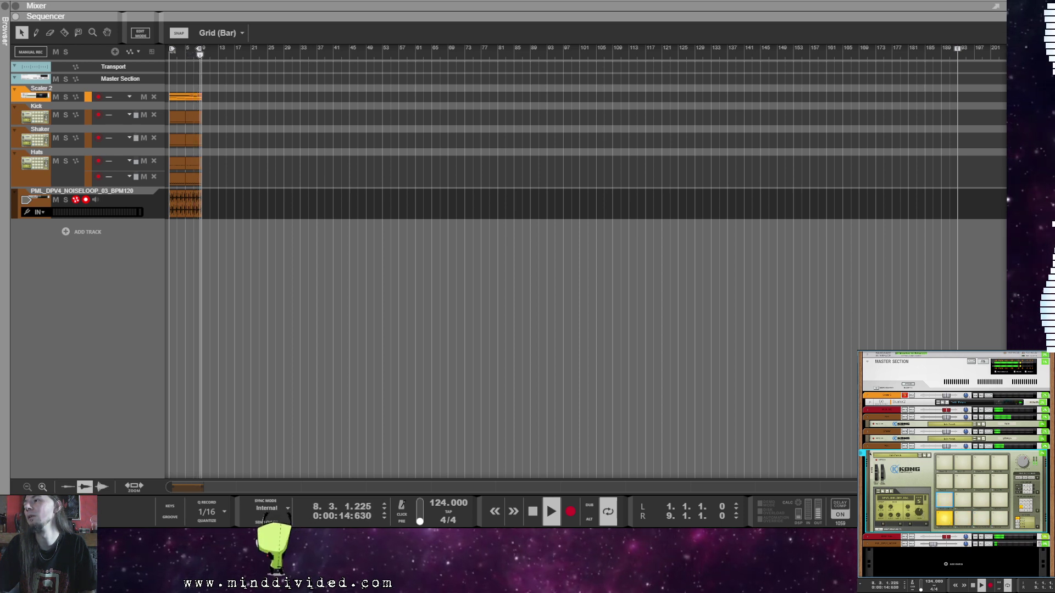
{"action": "left_click", "coordinate": [870, 454]}
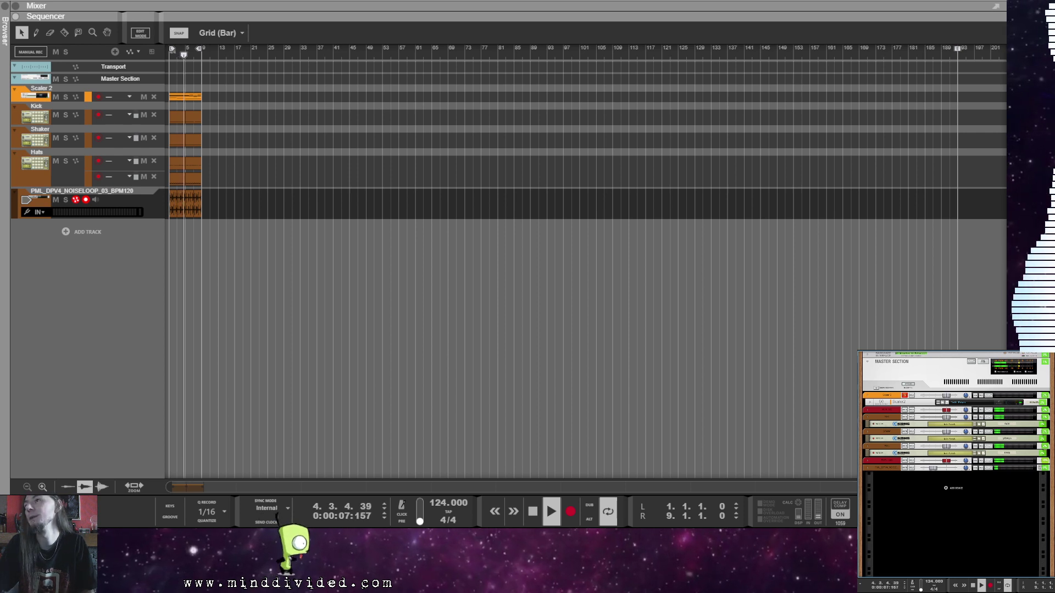
{"action": "left_click_drag", "start_coordinate": [937, 526], "coordinate": [936, 527]}
Step: Set the new Kong 1 drum track's colour to Ochre
{"action": "right_click", "coordinate": [889, 477]}
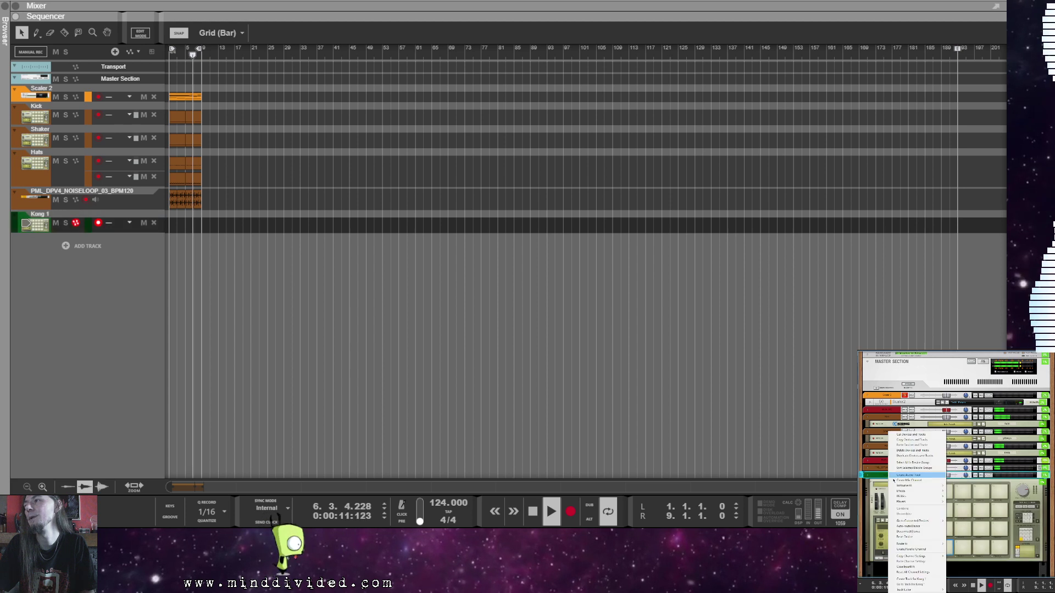
{"action": "mouse_move", "coordinate": [906, 589]}
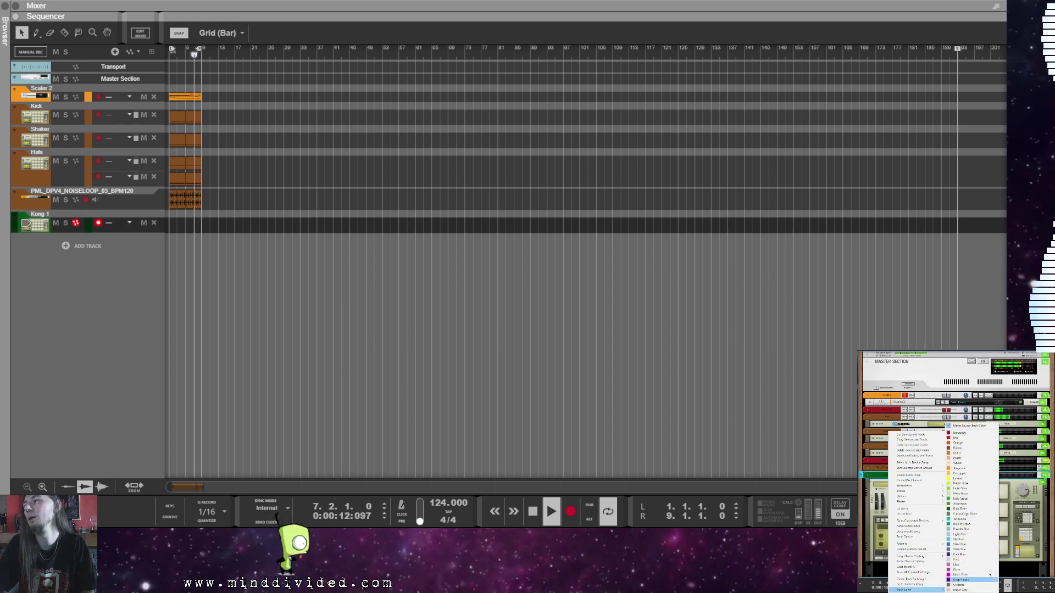
{"action": "left_click", "coordinate": [972, 455]}
{"action": "scroll", "coordinate": [882, 488], "scroll_direction": "down", "scroll_amount": 2}
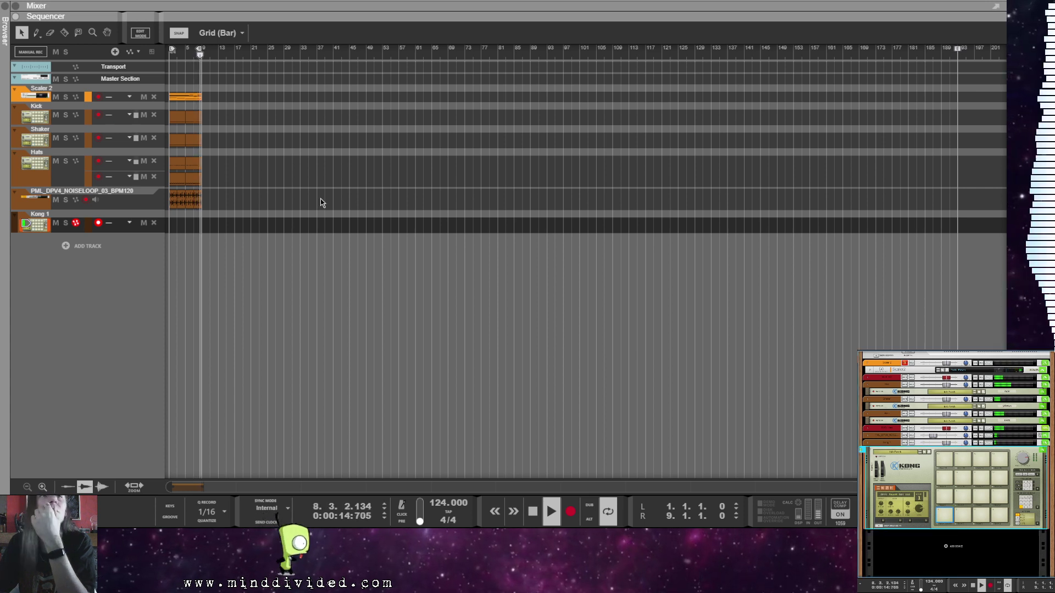
Step: Draw a 4-bar clip in the Kong 1 lane and open it in the note editor
{"action": "left_click", "coordinate": [172, 224]}
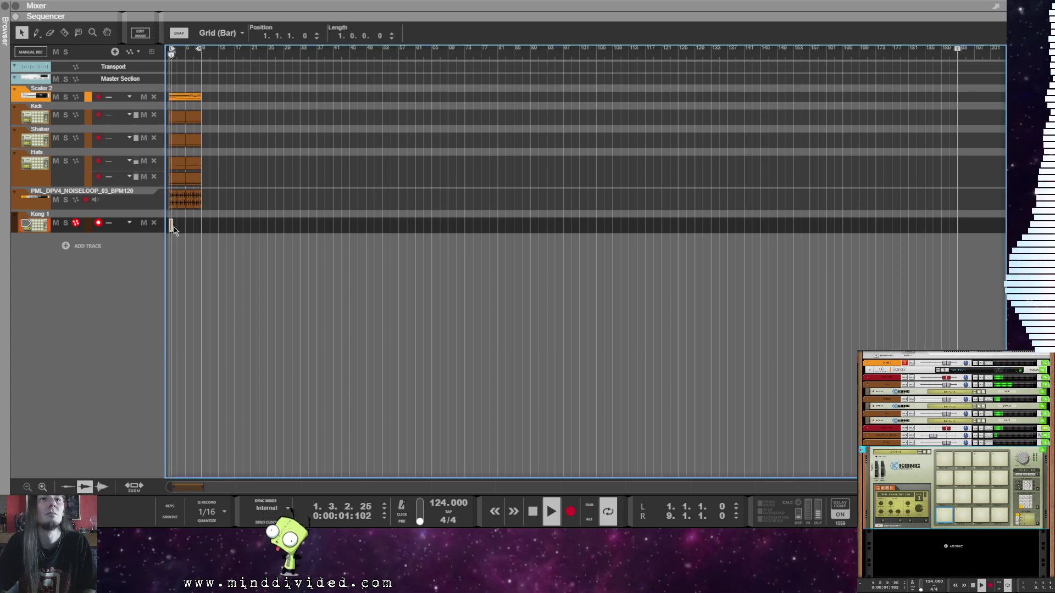
{"action": "left_click_drag", "start_coordinate": [171, 224], "coordinate": [184, 228]}
{"action": "double_click", "coordinate": [177, 225]}
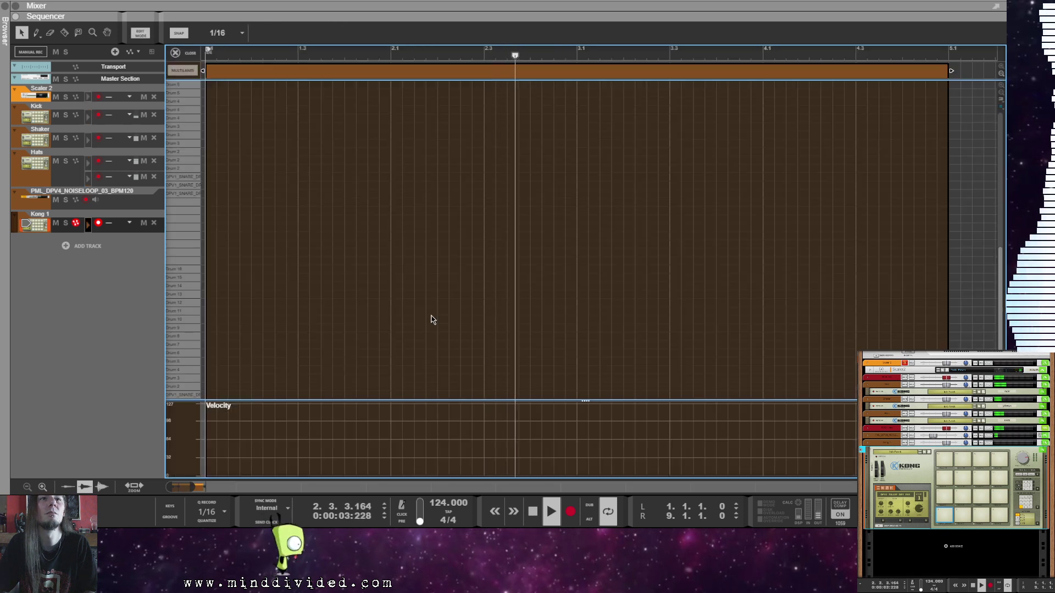
Step: Add snare notes on beats 2 and 4 in the bottom drum row and play them back
{"action": "double_click", "coordinate": [256, 396]}
{"action": "left_click_drag", "start_coordinate": [256, 396], "coordinate": [436, 406]}
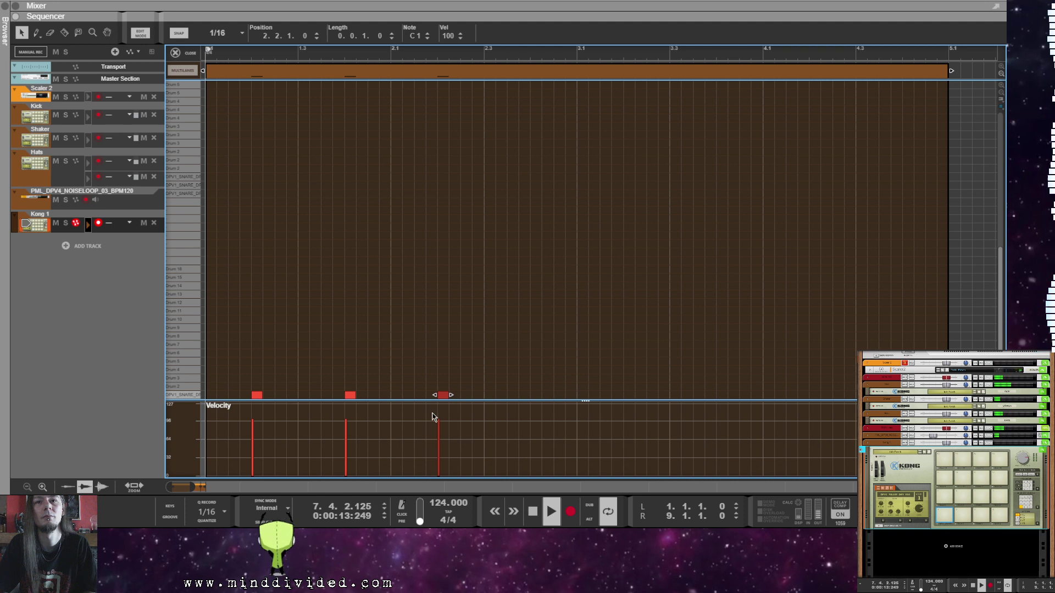
{"action": "left_click", "coordinate": [548, 291]}
{"action": "key", "text": "space"}
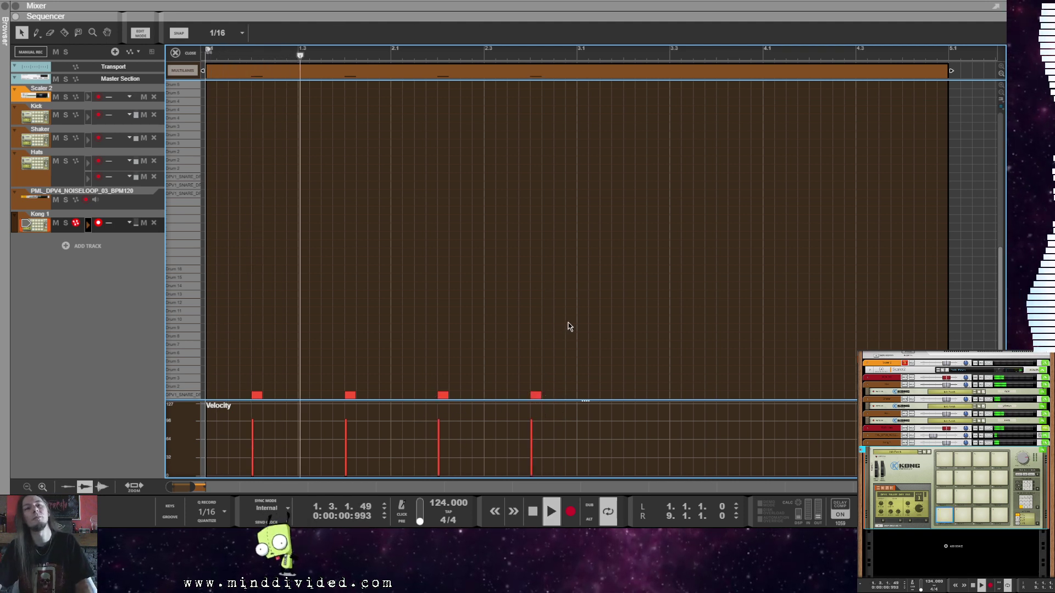
{"action": "key", "text": "space"}
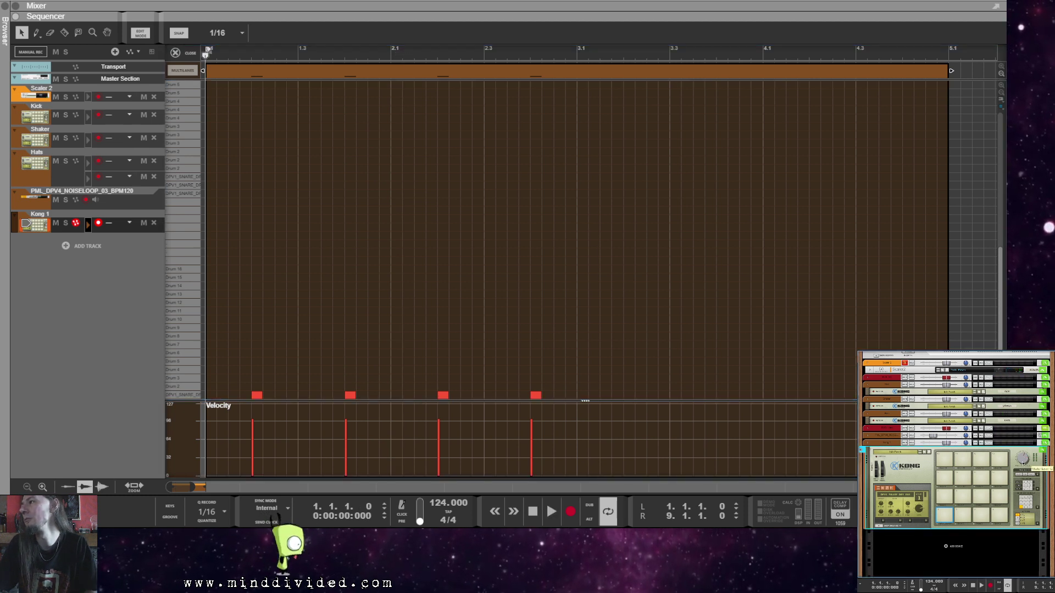
Step: Insert FabFilter Pro-R on the Kong with the Snare Plate preset at 15% mix
{"action": "right_click", "coordinate": [910, 476]}
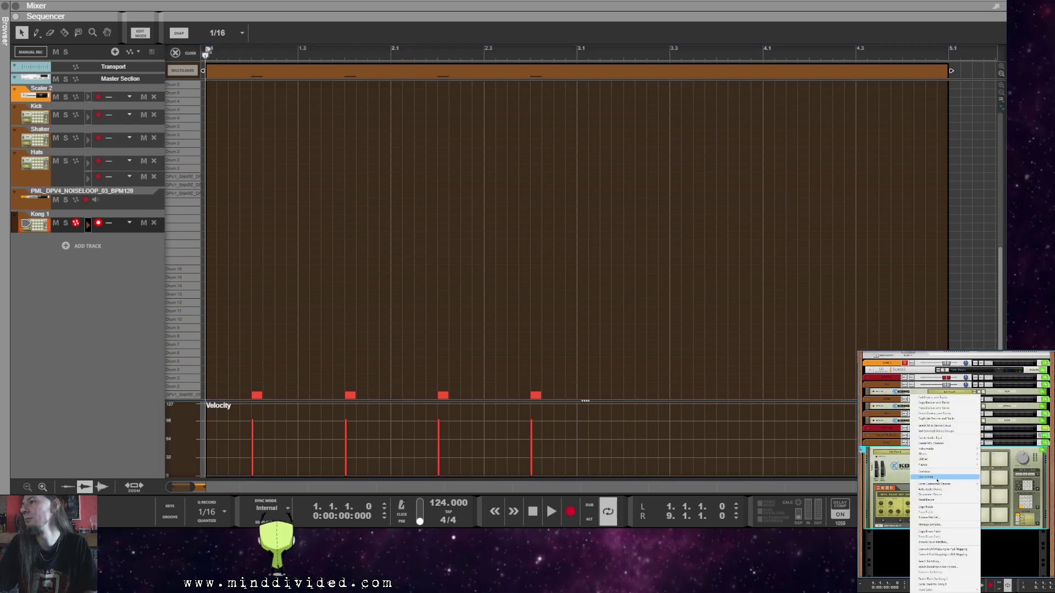
{"action": "mouse_move", "coordinate": [963, 453]}
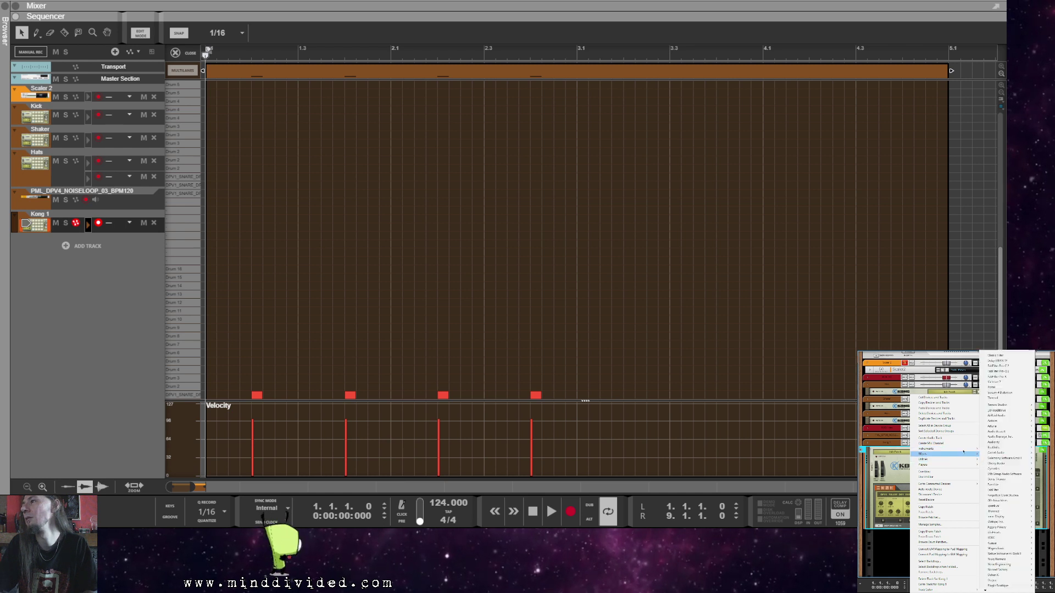
{"action": "left_click", "coordinate": [1017, 378]}
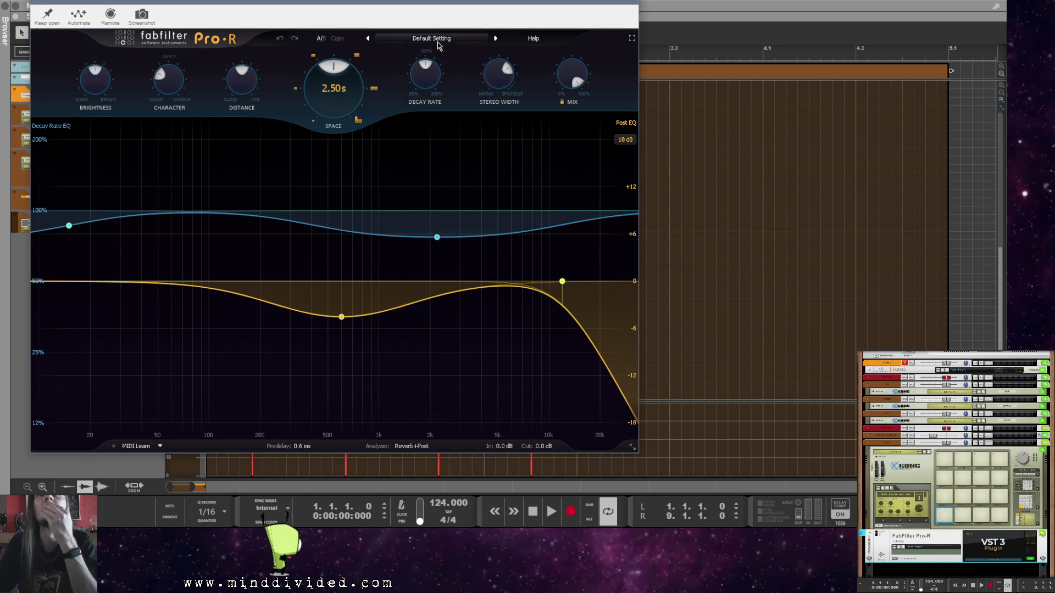
{"action": "left_click", "coordinate": [432, 39]}
{"action": "mouse_move", "coordinate": [418, 82]}
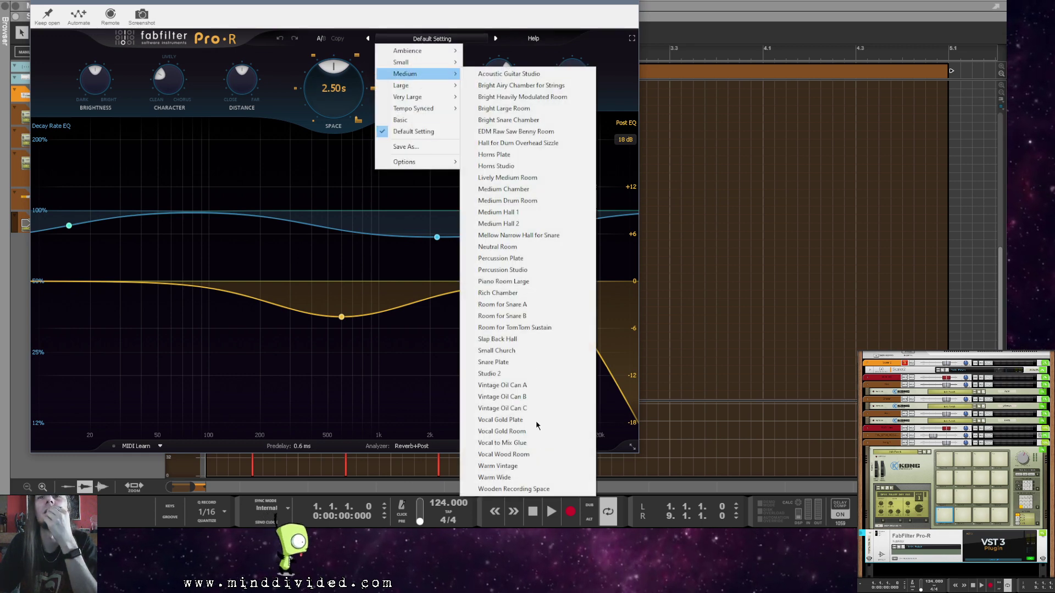
{"action": "left_click", "coordinate": [495, 354]}
{"action": "double_click", "coordinate": [573, 67]}
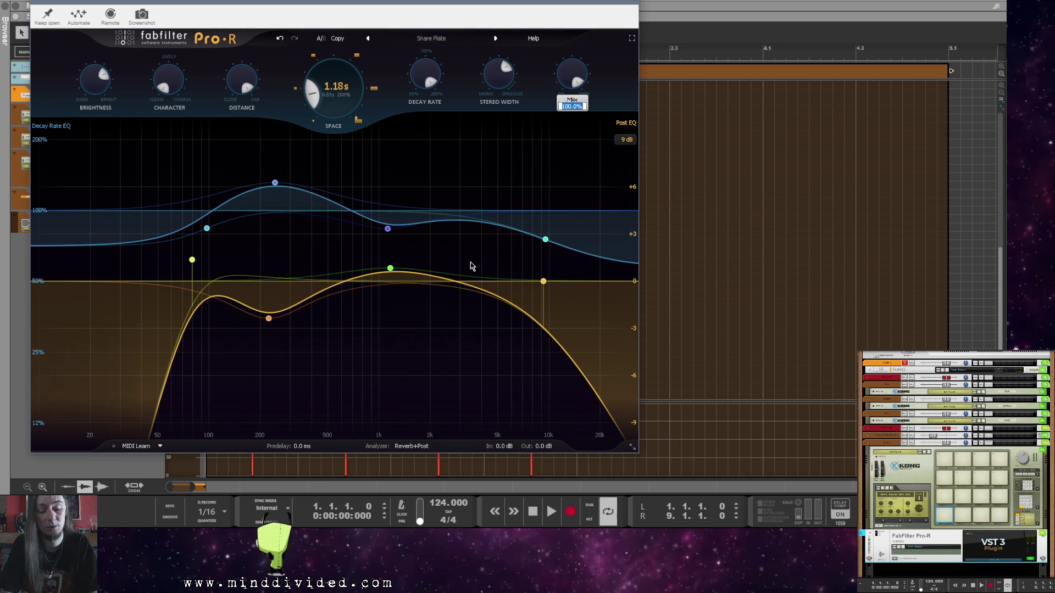
{"action": "key", "text": "Return"}
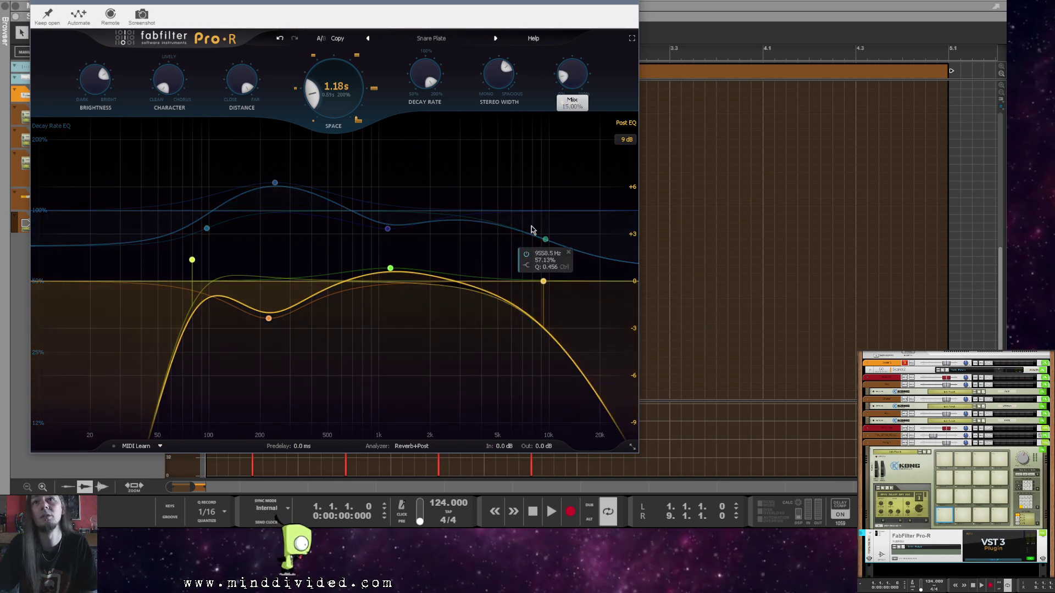
{"action": "left_click", "coordinate": [632, 3]}
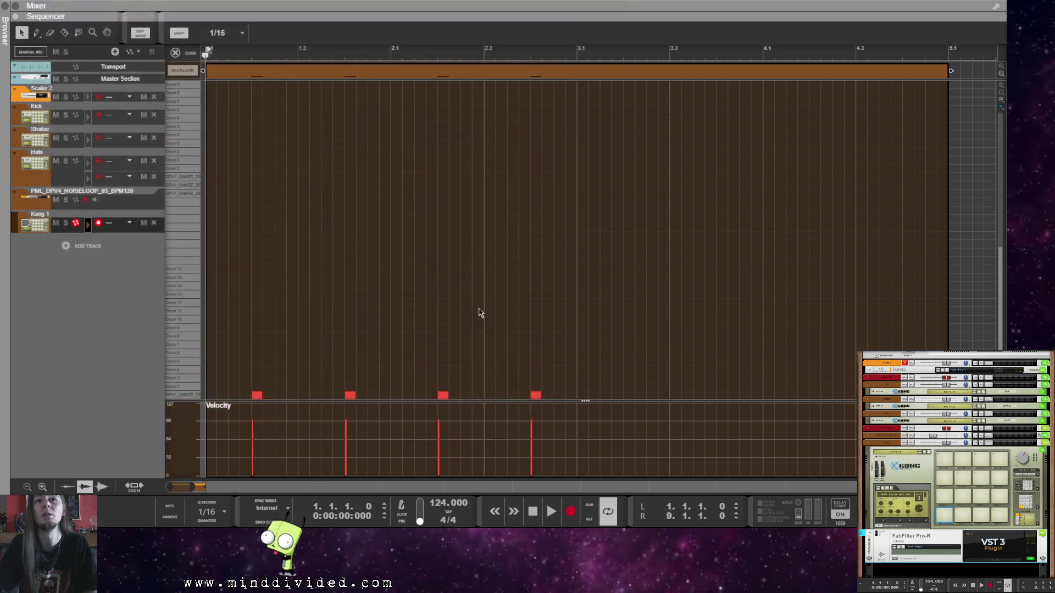
Step: Play and stop the song, then bring up the reverb device track's options menu
{"action": "key", "text": "space"}
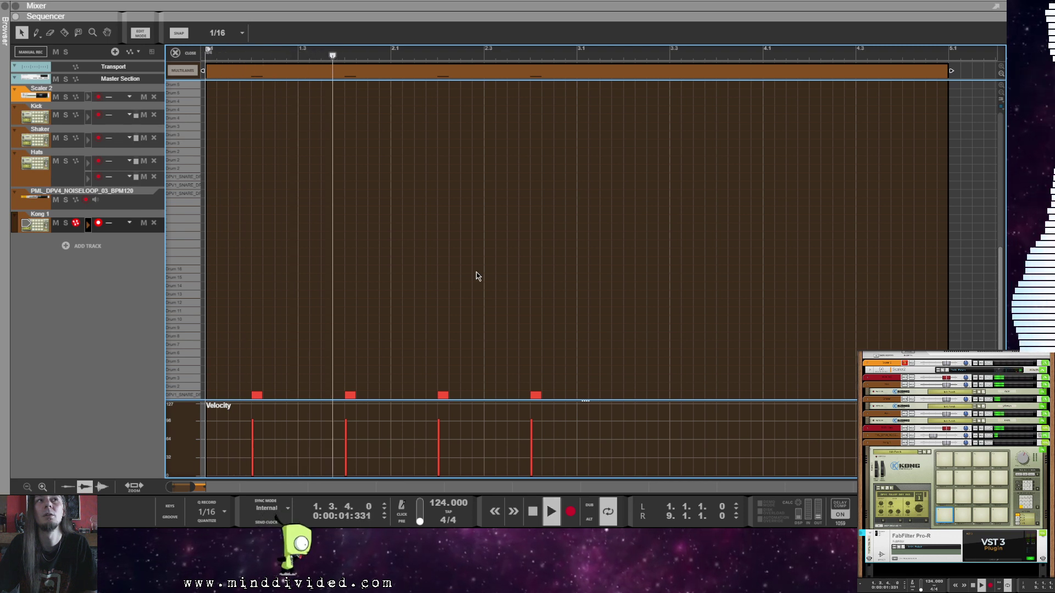
{"action": "key", "text": "space"}
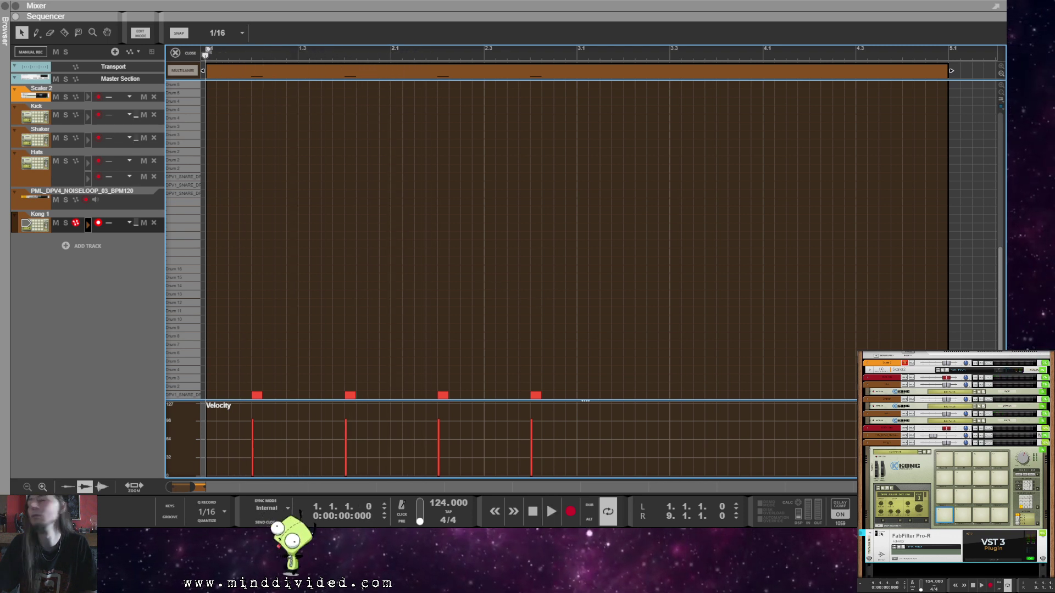
{"action": "left_click", "coordinate": [944, 544]}
{"action": "right_click", "coordinate": [908, 539]}
Step: Colour the Kong track orange, rename it Snare, and audition its snare pad
{"action": "mouse_move", "coordinate": [943, 533]}
{"action": "left_click", "coordinate": [998, 391]}
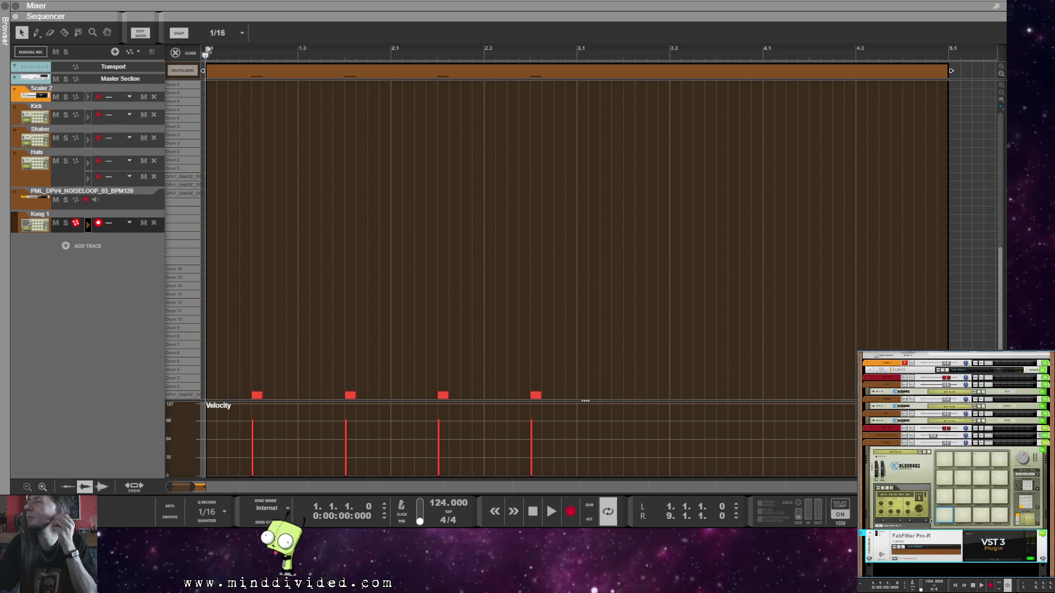
{"action": "double_click", "coordinate": [874, 471]}
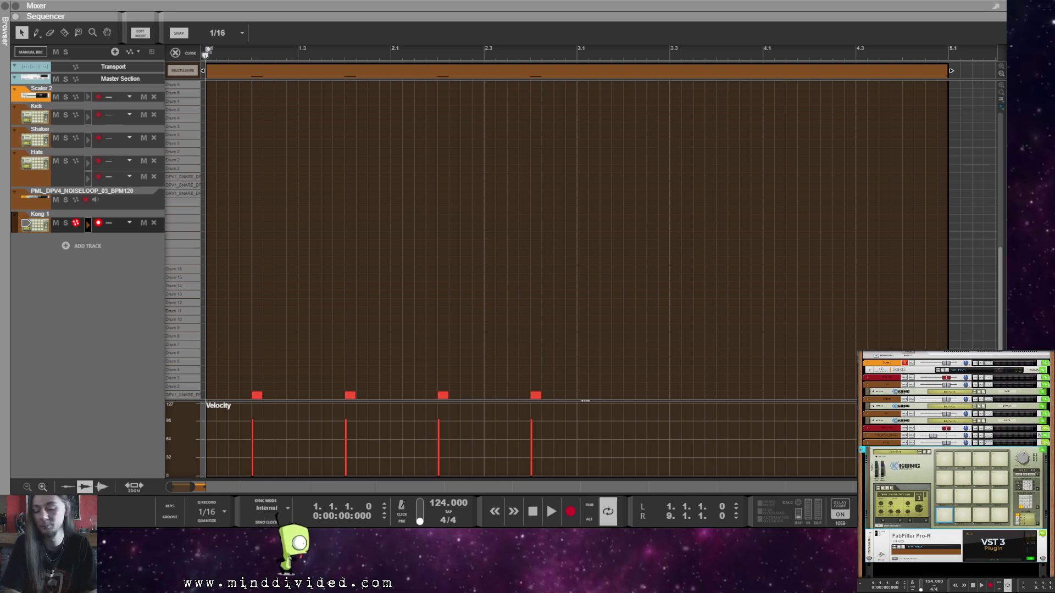
{"action": "left_click", "coordinate": [944, 515]}
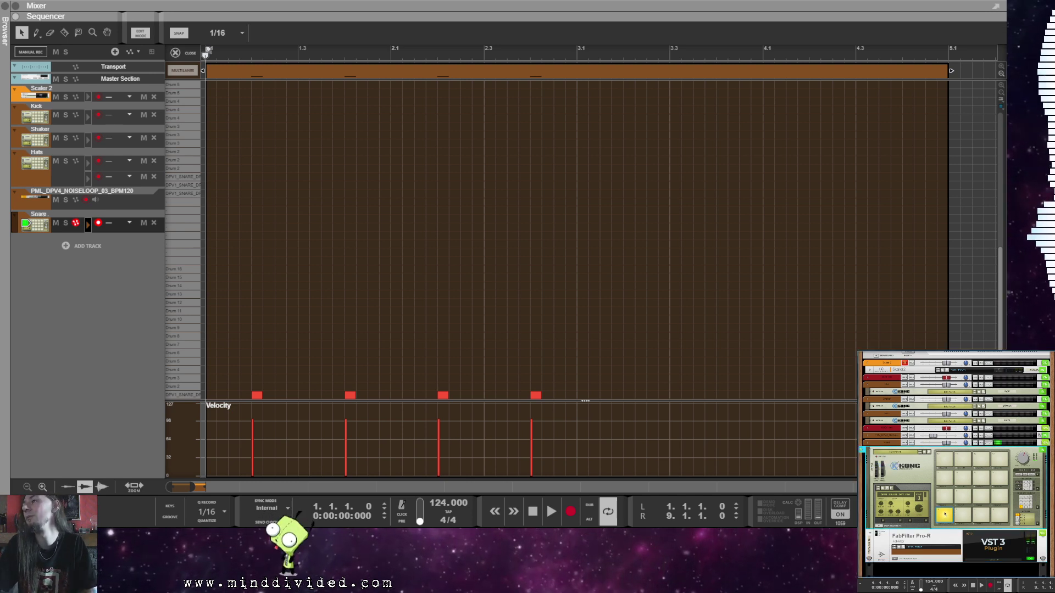
{"action": "left_click", "coordinate": [962, 513]}
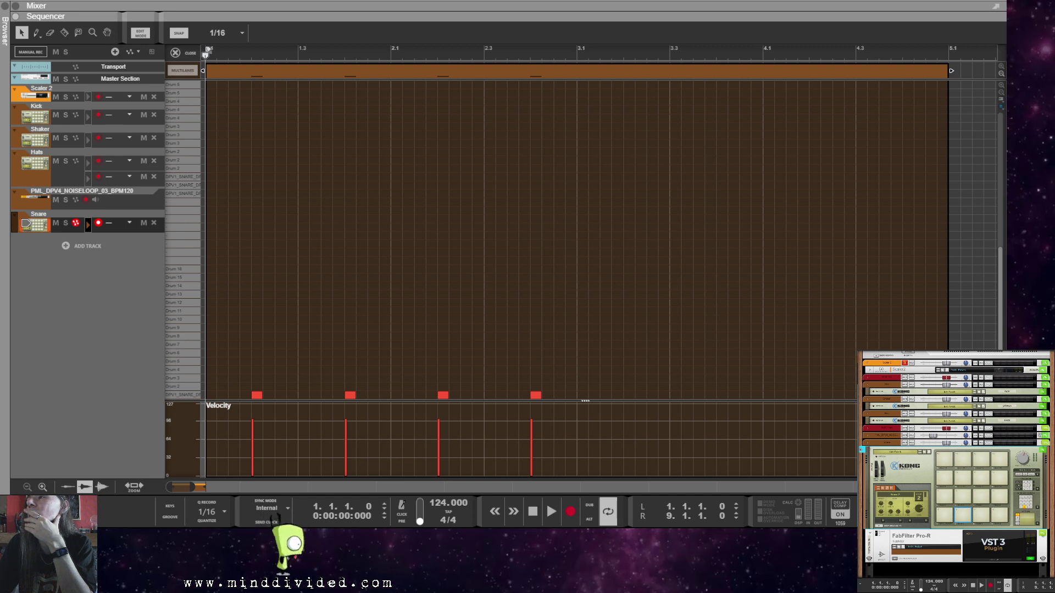
Step: Audition the snare, start playback, and set the loop end to bar 3
{"action": "left_click", "coordinate": [960, 513]}
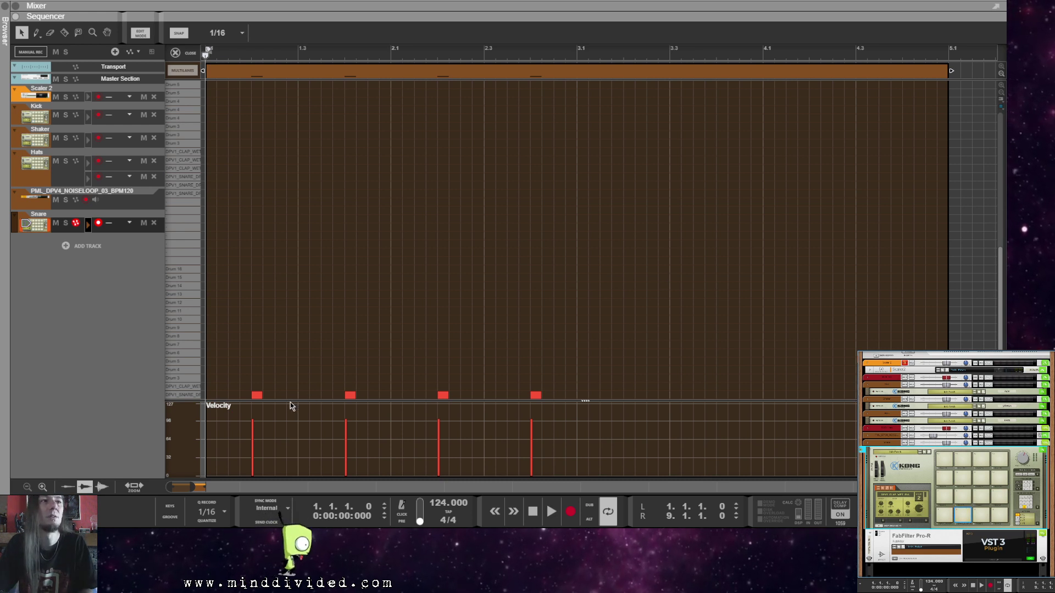
{"action": "left_click", "coordinate": [226, 408]}
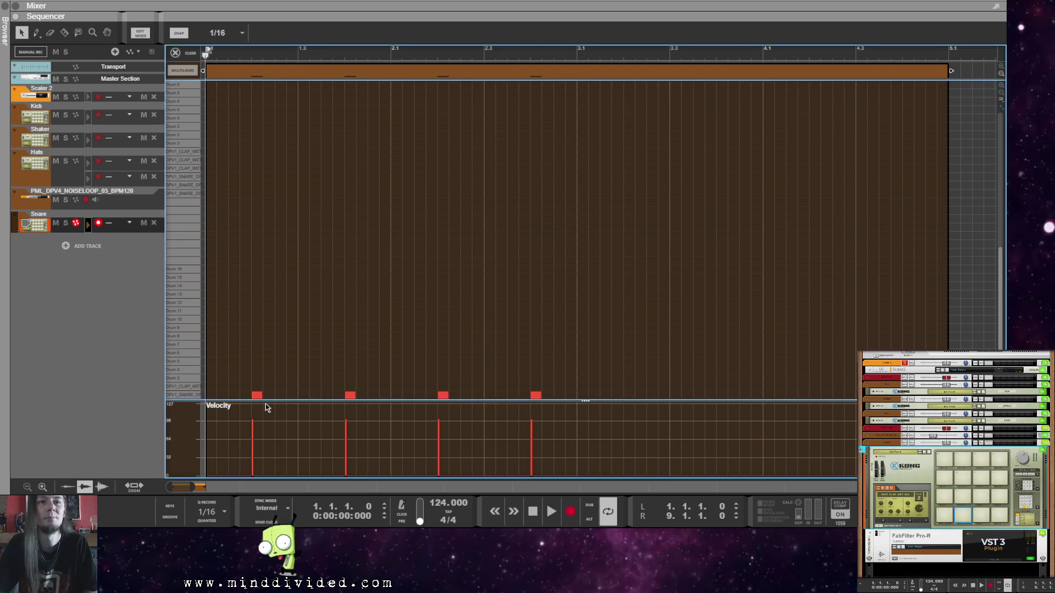
{"action": "left_click", "coordinate": [189, 394]}
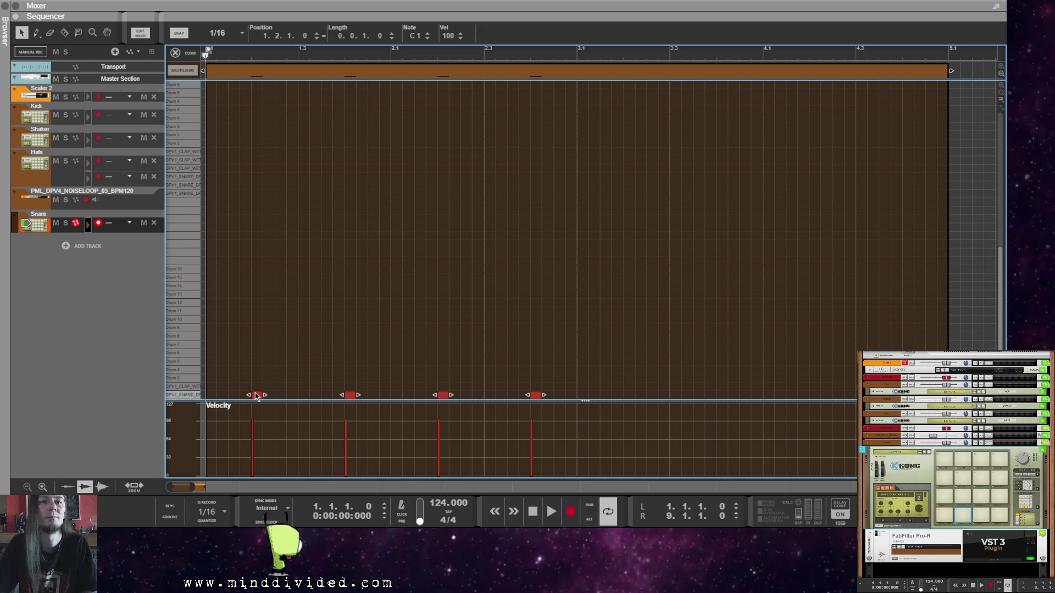
{"action": "left_click", "coordinate": [360, 318]}
{"action": "key", "text": "space"}
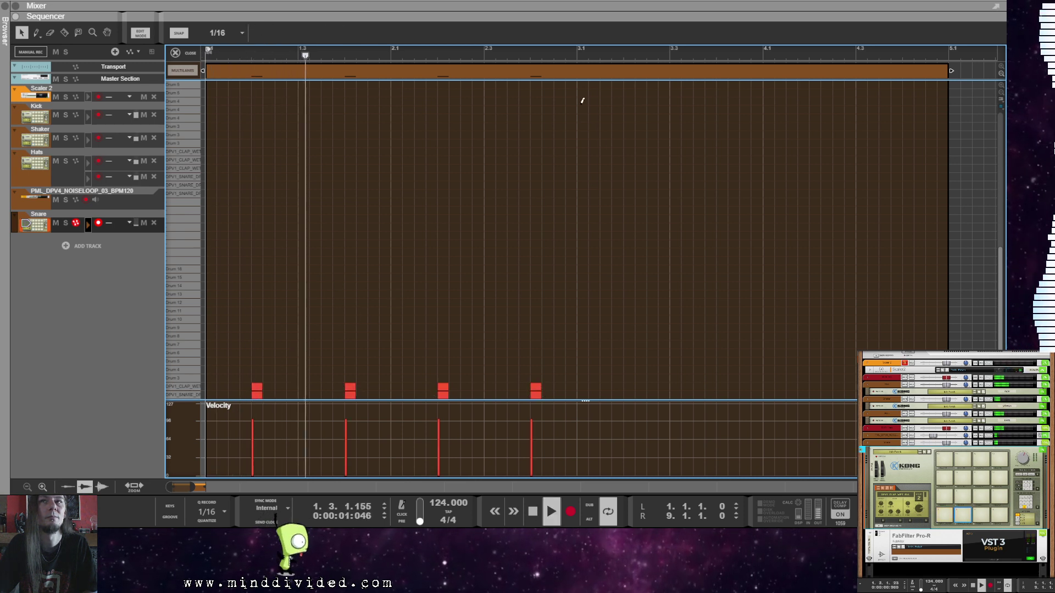
{"action": "left_click", "coordinate": [576, 49], "text": "alt"}
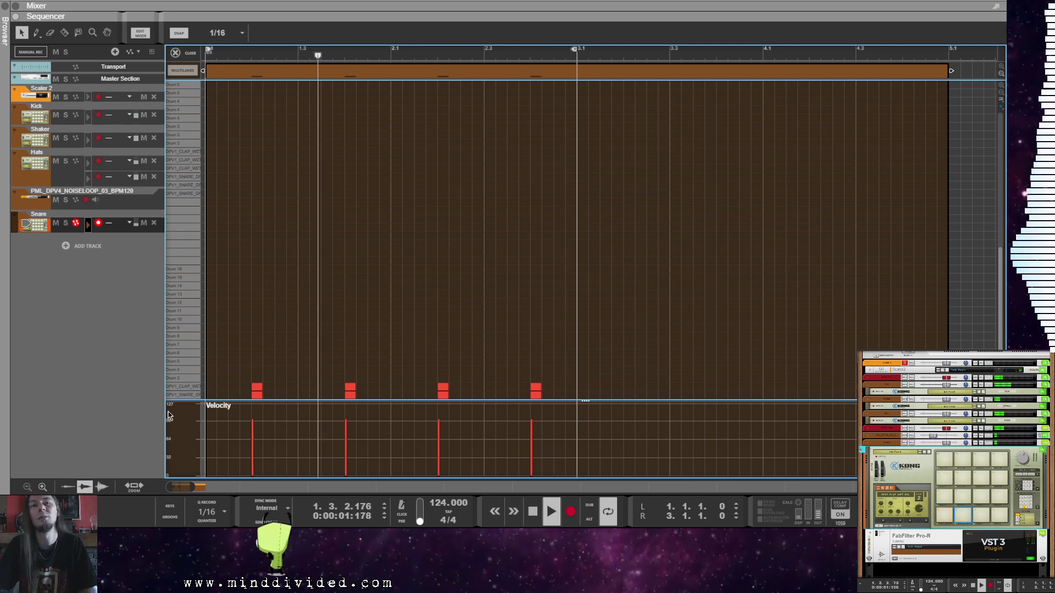
Step: Shift the four snare notes slightly early to position 1.1.4.220
{"action": "left_click", "coordinate": [184, 394], "text": "ctrl"}
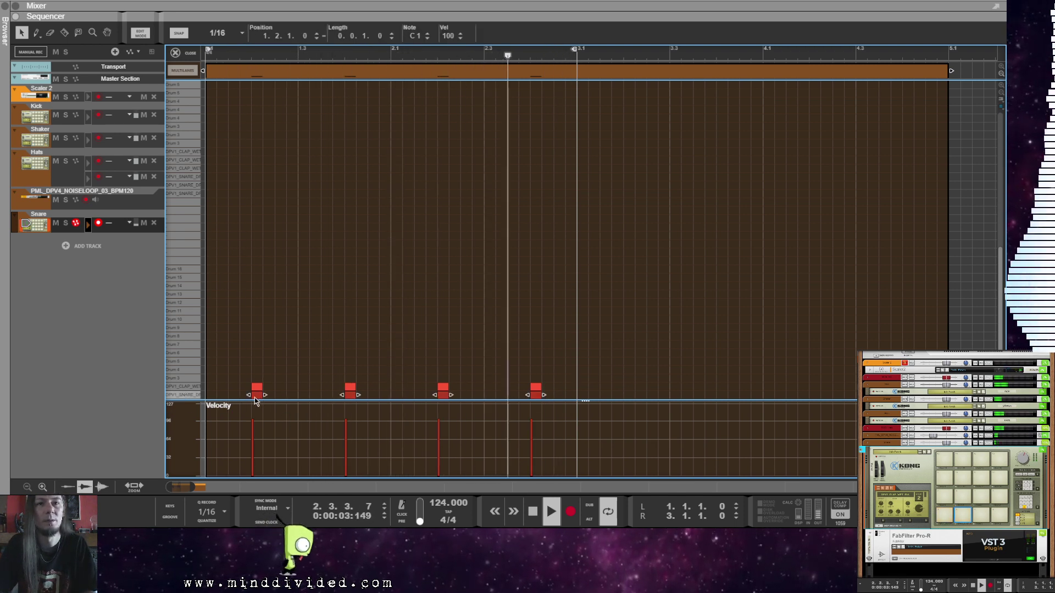
{"action": "double_click", "coordinate": [303, 36]}
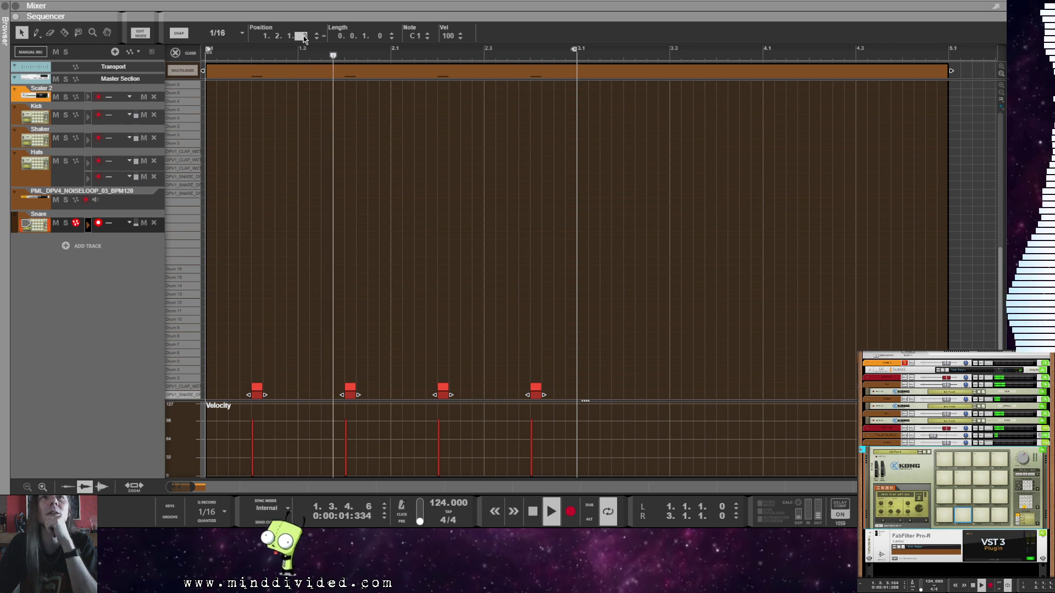
{"action": "left_click_drag", "start_coordinate": [303, 35], "coordinate": [306, 39]}
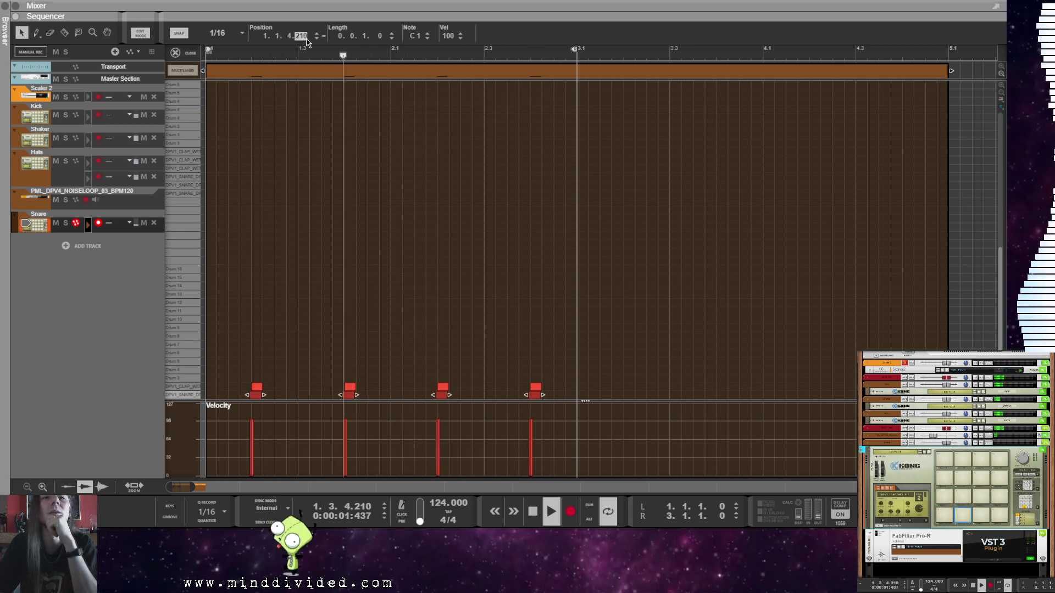
{"action": "left_click_drag", "start_coordinate": [307, 39], "coordinate": [307, 39]}
{"action": "scroll", "coordinate": [306, 41], "scroll_direction": "up", "scroll_amount": 7}
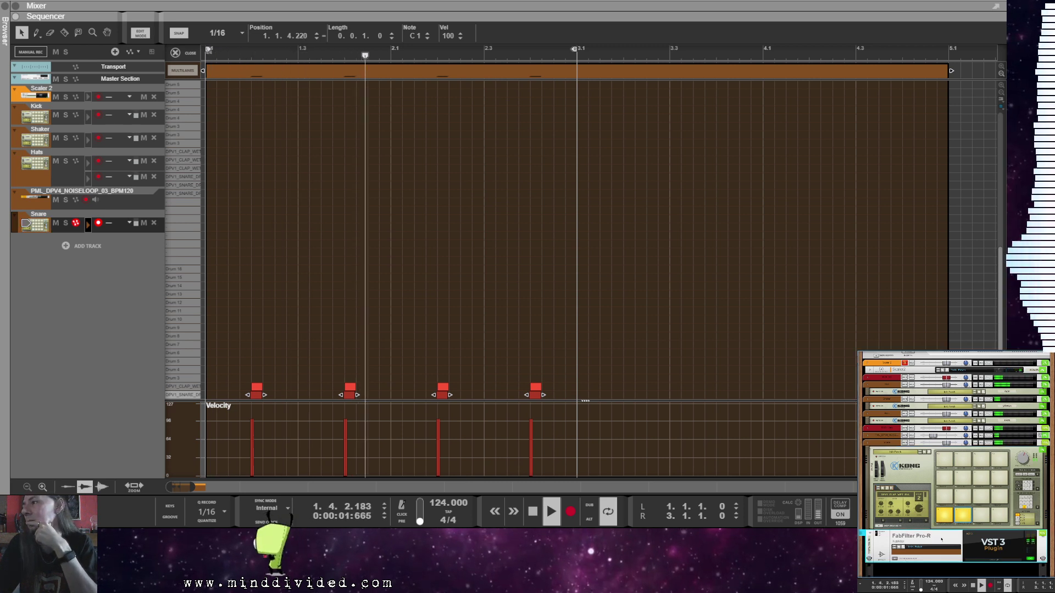
{"action": "left_click", "coordinate": [944, 517]}
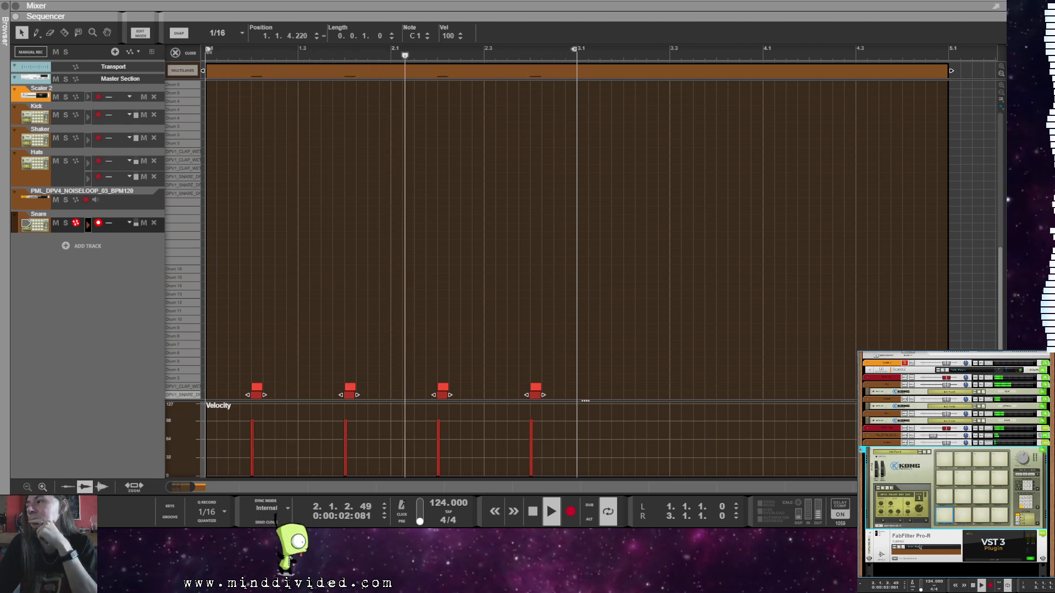
{"action": "left_click", "coordinate": [871, 533]}
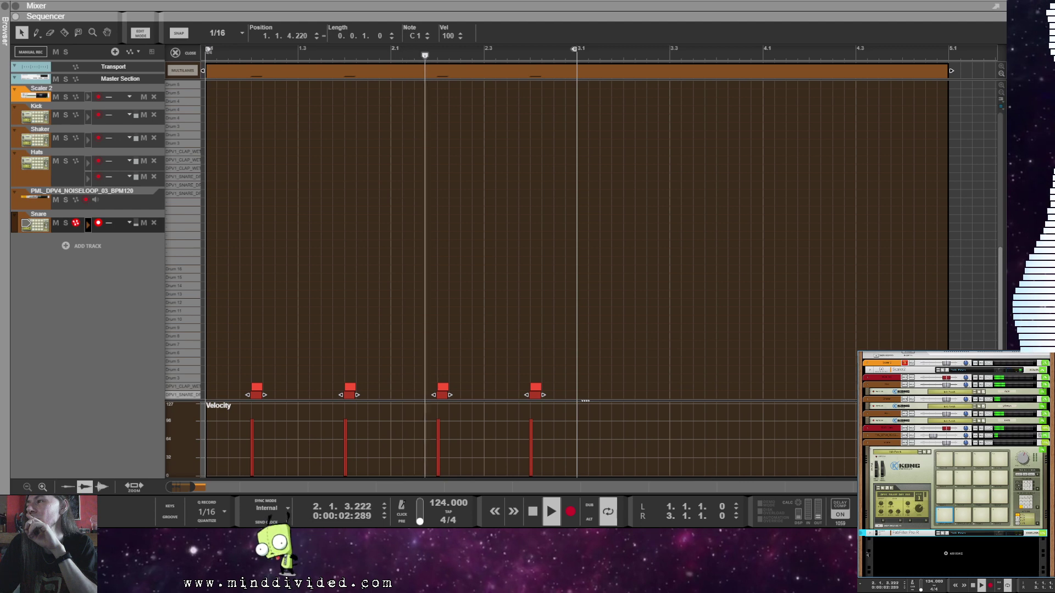
Step: Enter 25% as the Pro-R reverb's mix, close its window, and collapse the Kong device
{"action": "left_click", "coordinate": [883, 533]}
{"action": "double_click", "coordinate": [572, 75]}
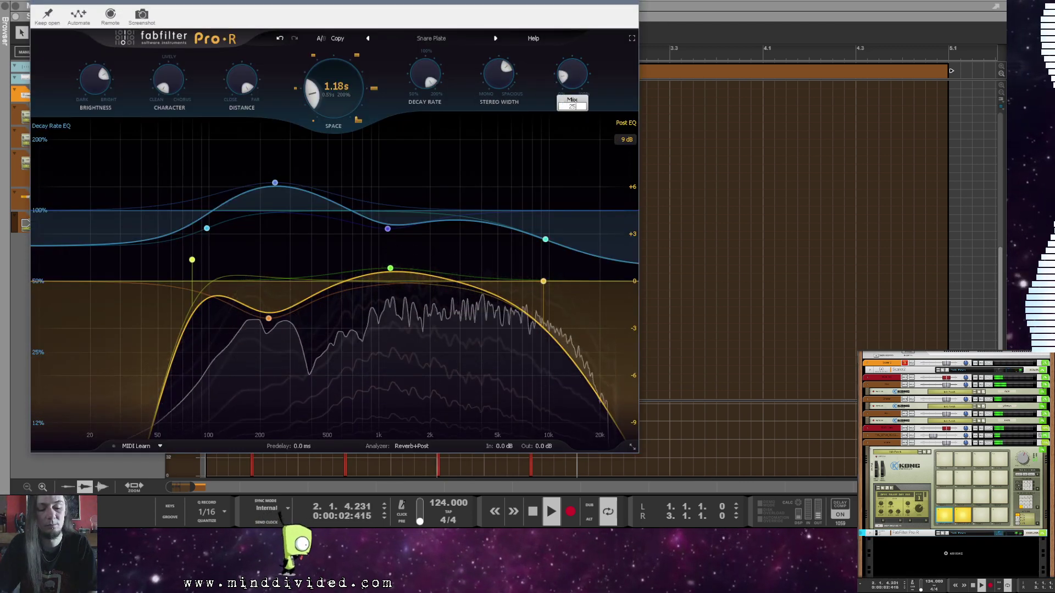
{"action": "type", "text": "25"}
{"action": "key", "text": "Return"}
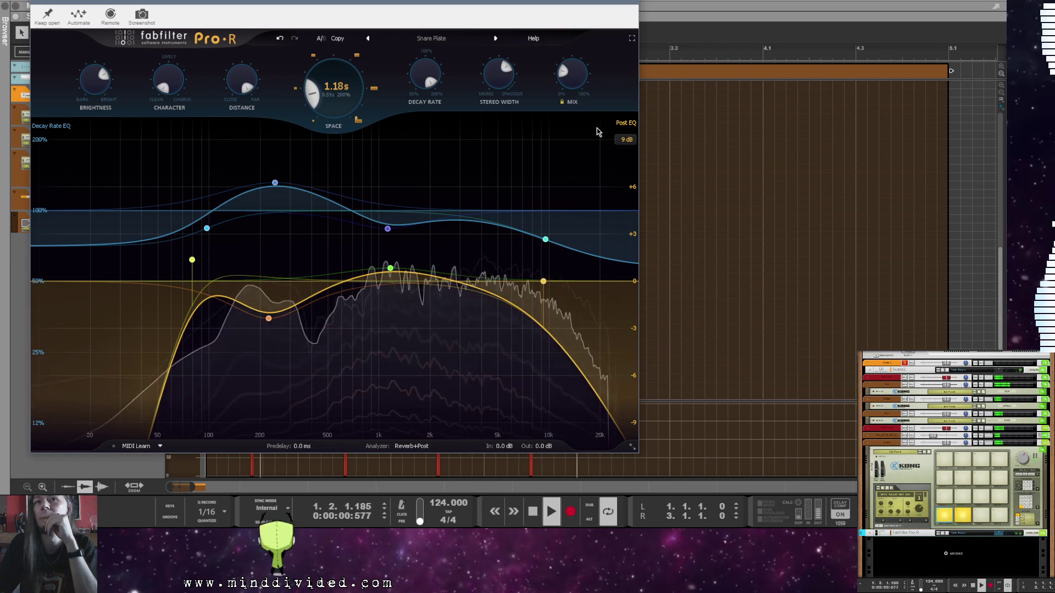
{"action": "left_click", "coordinate": [628, 1]}
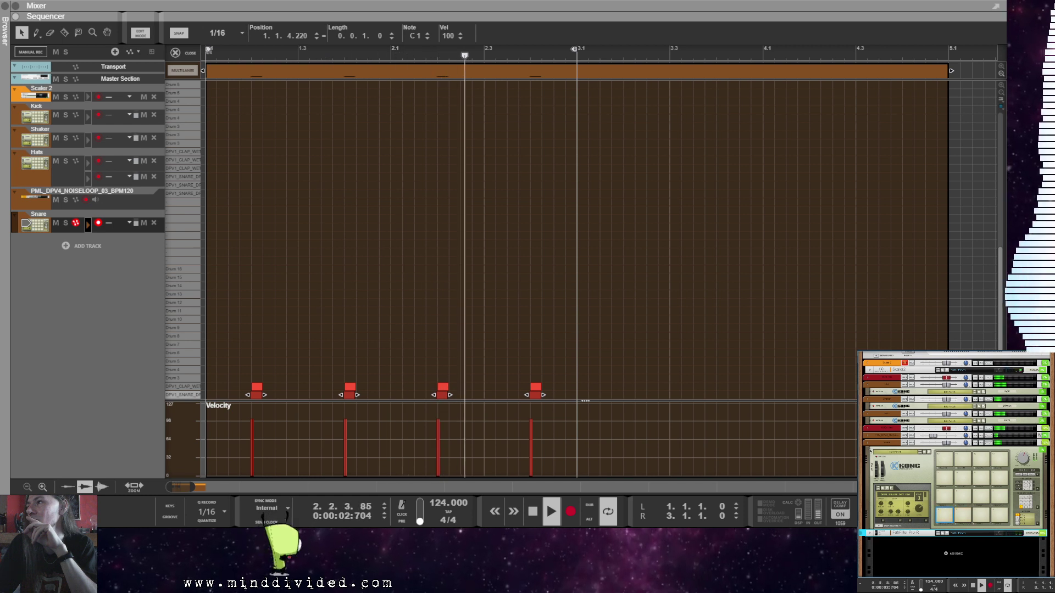
{"action": "left_click", "coordinate": [870, 451]}
Step: Duplicate the four snare notes into bars 3–4 and add a quiet ghost note at 4.1.4
{"action": "left_click_drag", "start_coordinate": [580, 375], "coordinate": [624, 404]}
{"action": "left_click", "coordinate": [626, 345]}
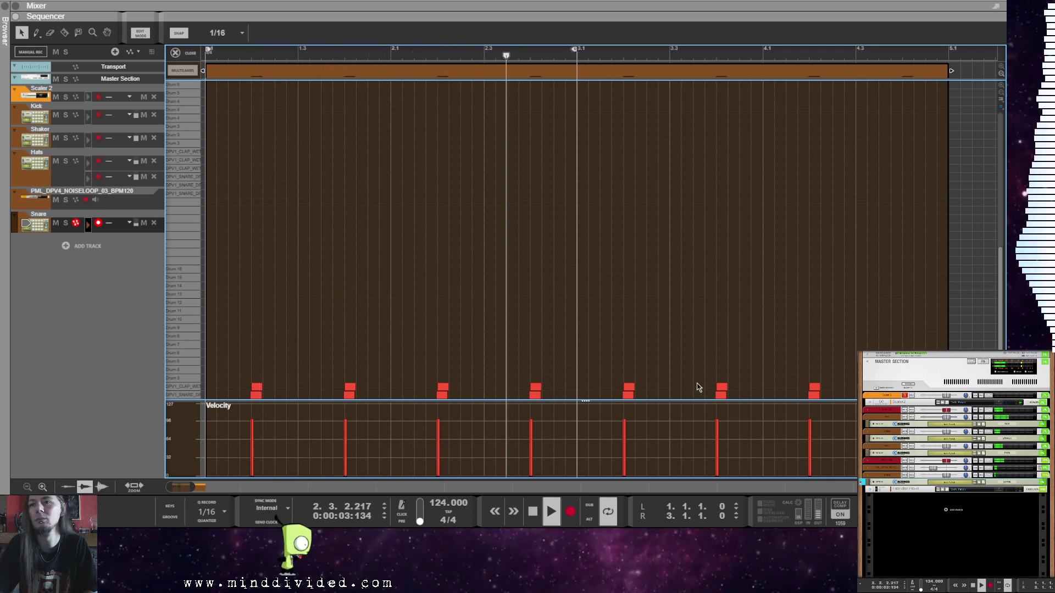
{"action": "left_click", "coordinate": [815, 394]}
{"action": "left_click_drag", "start_coordinate": [813, 394], "coordinate": [779, 388]}
{"action": "left_click_drag", "start_coordinate": [450, 37], "coordinate": [470, 127]}
{"action": "left_click_drag", "start_coordinate": [452, 37], "coordinate": [441, 53]}
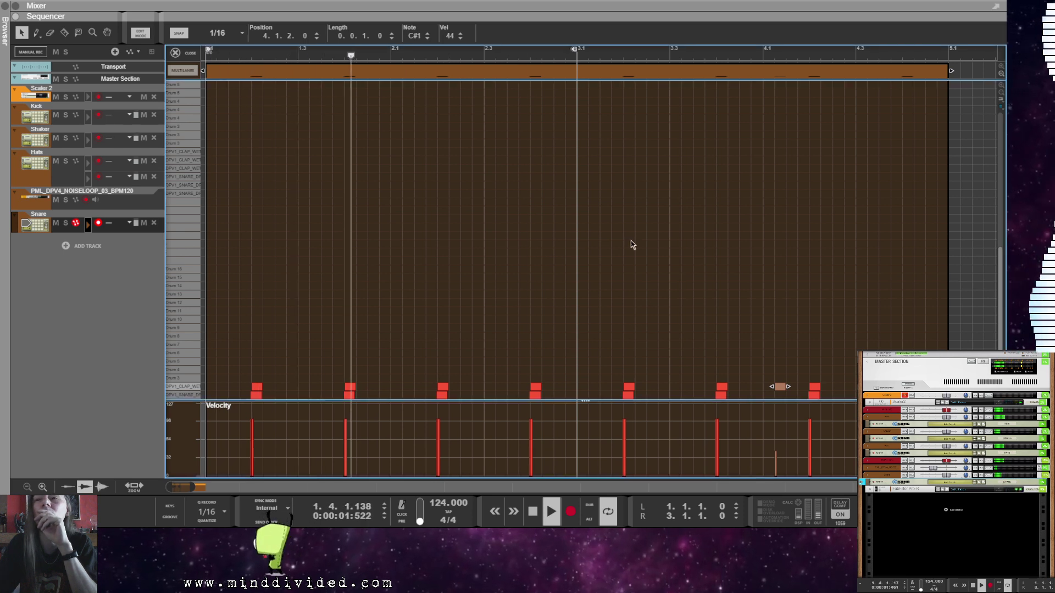
Step: Extend the loop end to bar 5 and move playback to around bar 3.3
{"action": "left_click_drag", "start_coordinate": [577, 51], "coordinate": [946, 161]}
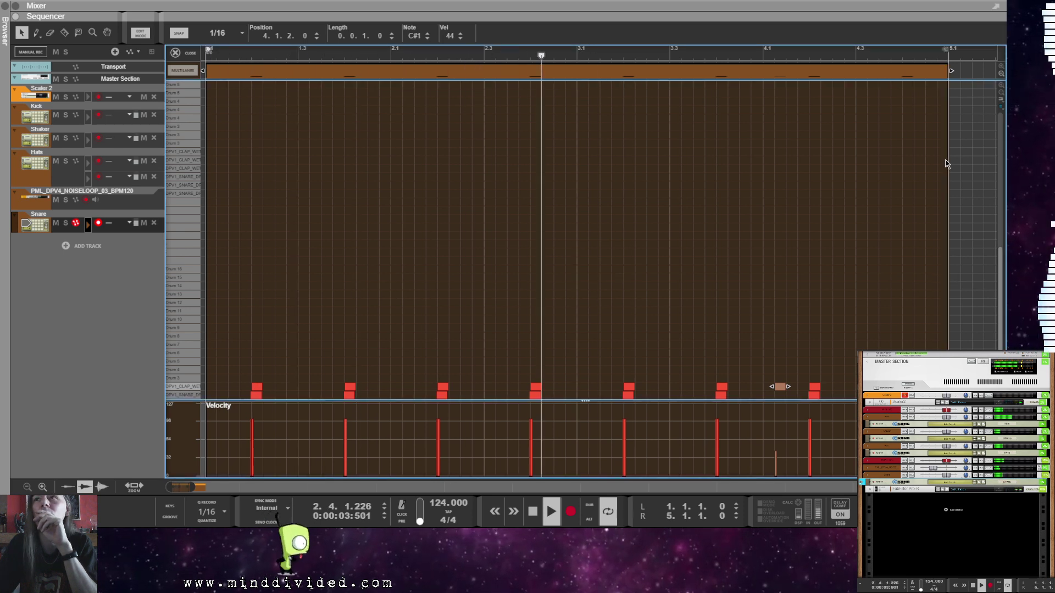
{"action": "left_click", "coordinate": [732, 314]}
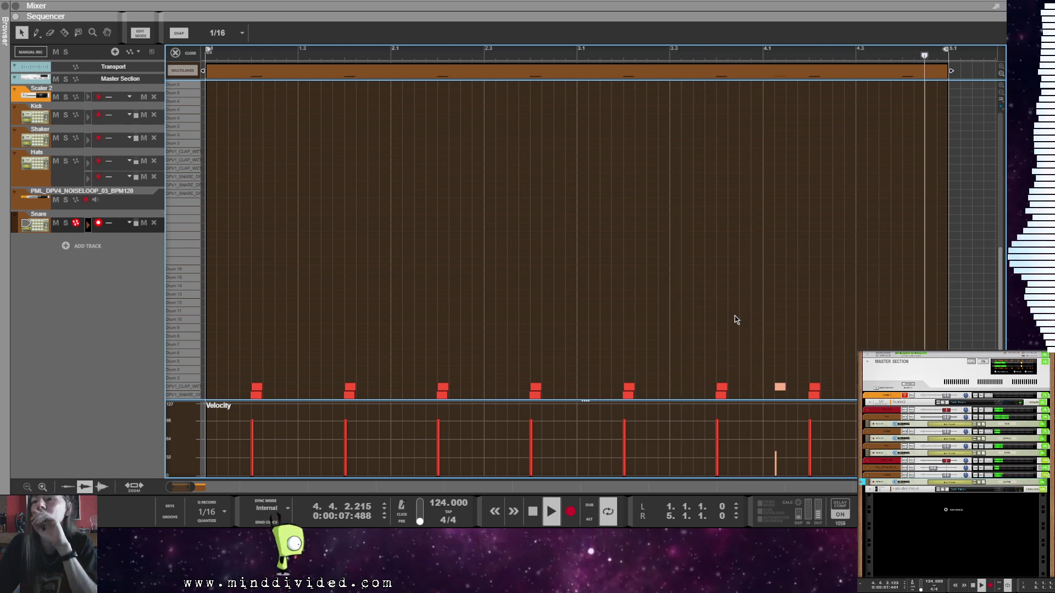
{"action": "left_click", "coordinate": [703, 51]}
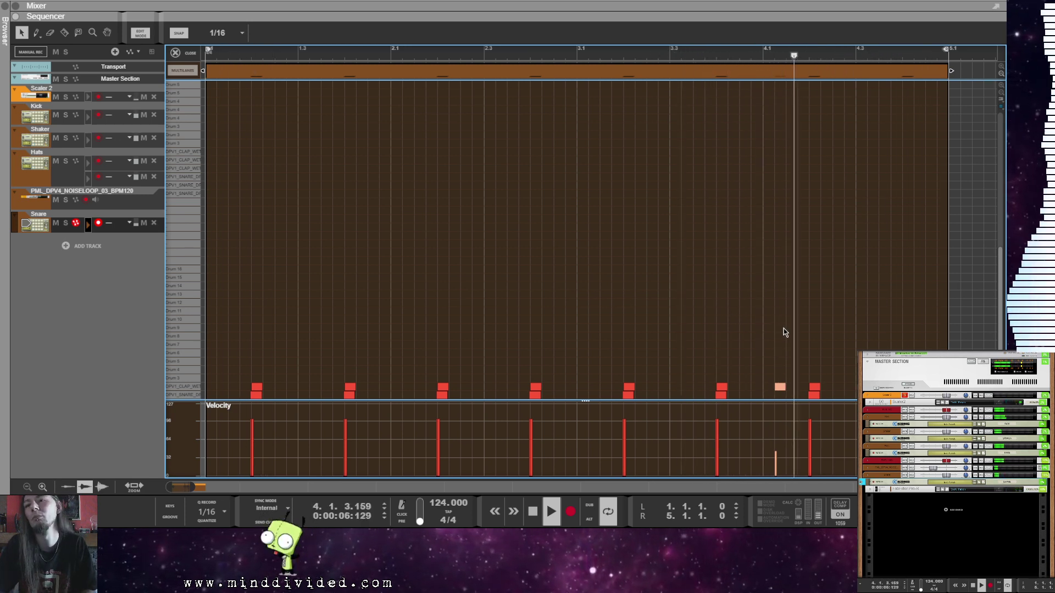
Step: Copy the ghost note to 4.2.3, 2.4.3 and two beats later
{"action": "left_click", "coordinate": [780, 389]}
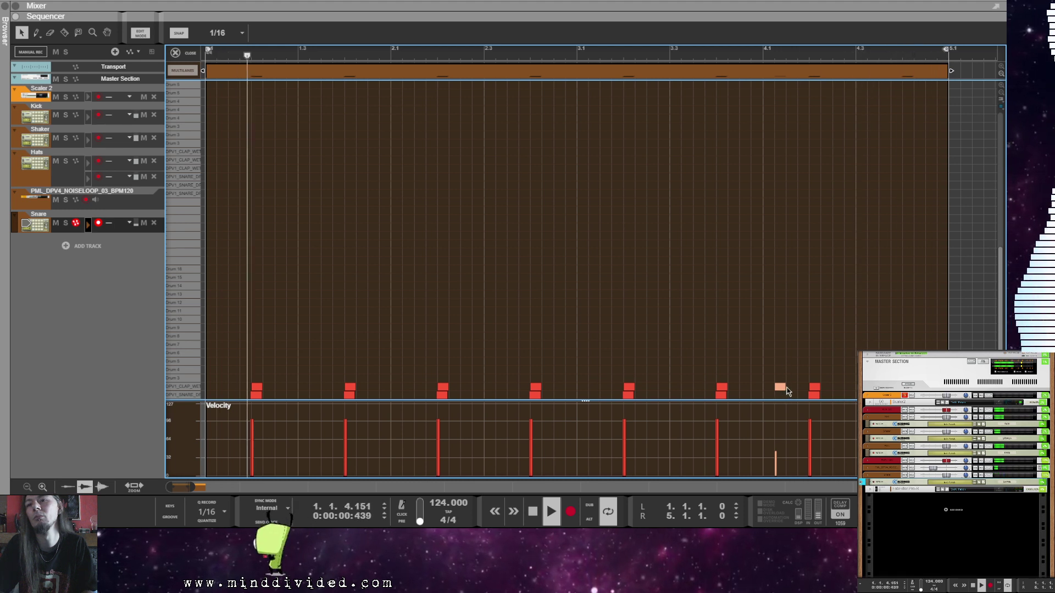
{"action": "left_click_drag", "start_coordinate": [778, 389], "coordinate": [839, 389]}
{"action": "left_click", "coordinate": [861, 339]}
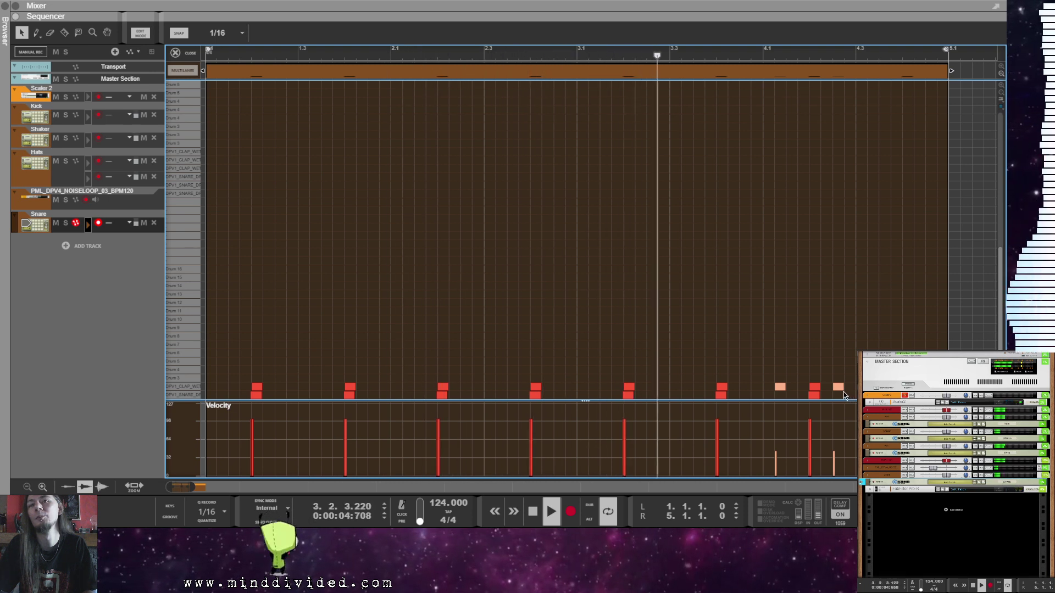
{"action": "left_click_drag", "start_coordinate": [838, 387], "coordinate": [559, 392]}
{"action": "left_click", "coordinate": [784, 330]}
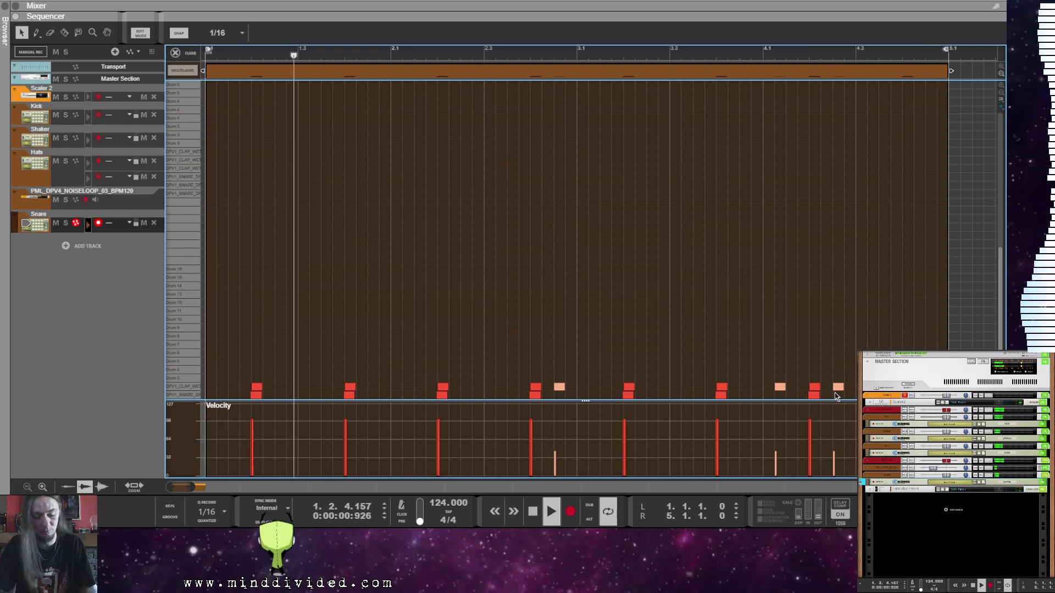
{"action": "left_click_drag", "start_coordinate": [838, 389], "coordinate": [931, 389]}
{"action": "left_click", "coordinate": [928, 368]}
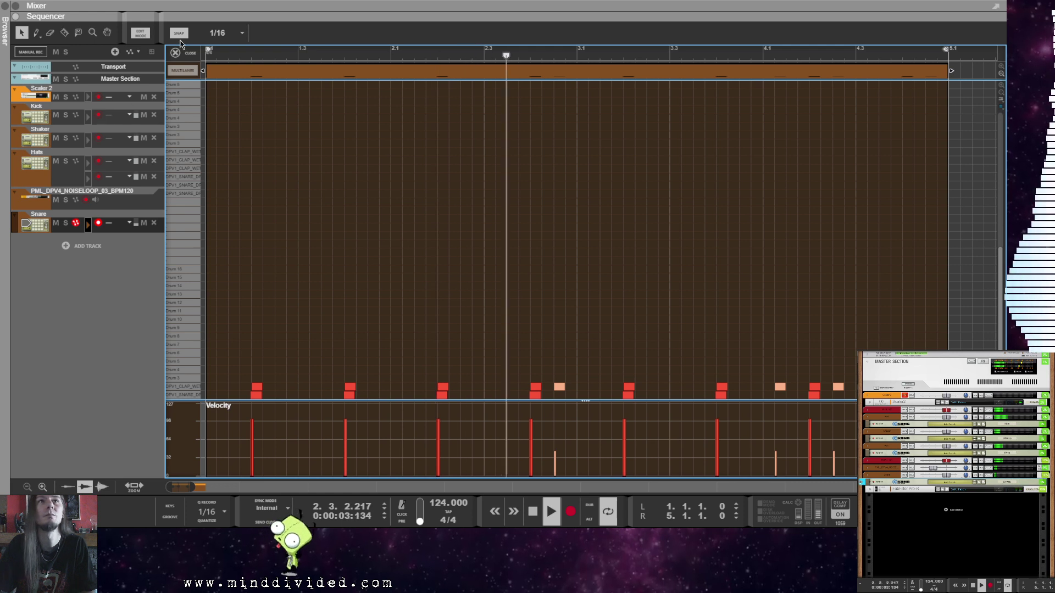
Step: Back in the arrangement, check the Snare Kong pads, then solo the noise loop channel
{"action": "key", "text": "ctrl+e"}
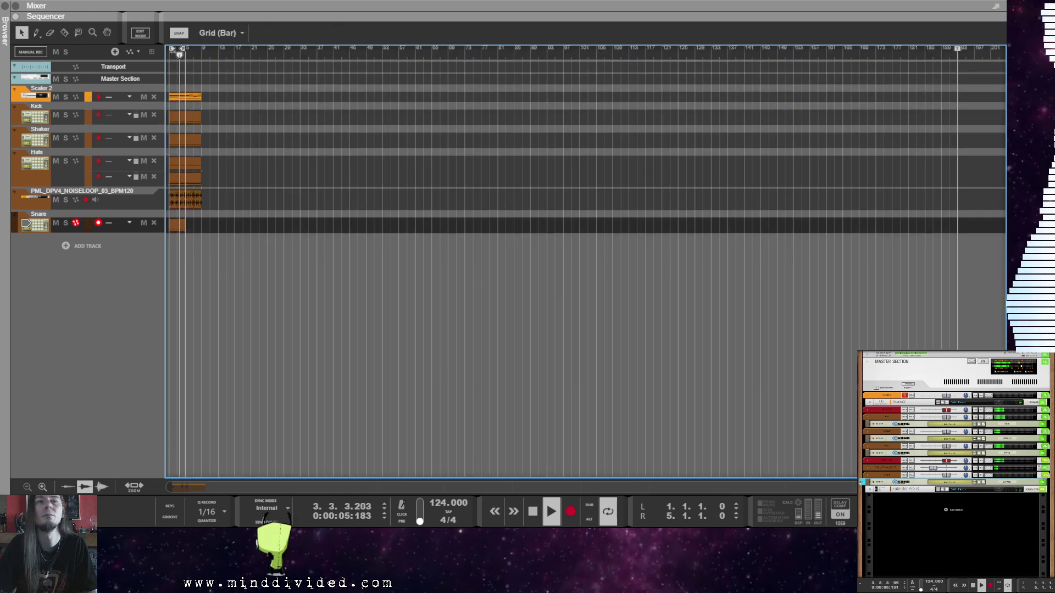
{"action": "left_click", "coordinate": [869, 482]}
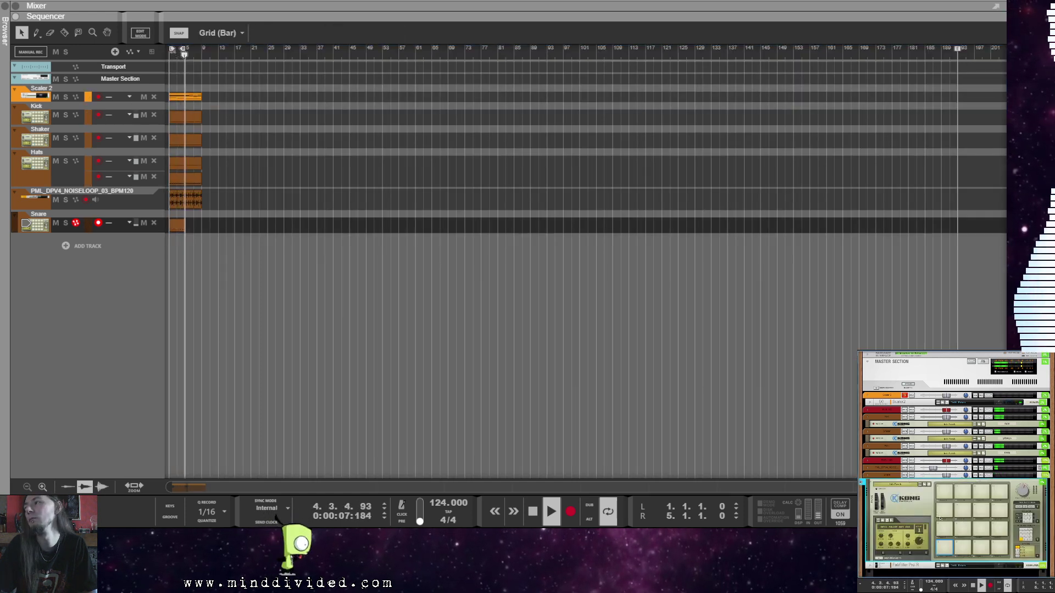
{"action": "scroll", "coordinate": [940, 518], "scroll_direction": "down", "scroll_amount": 2}
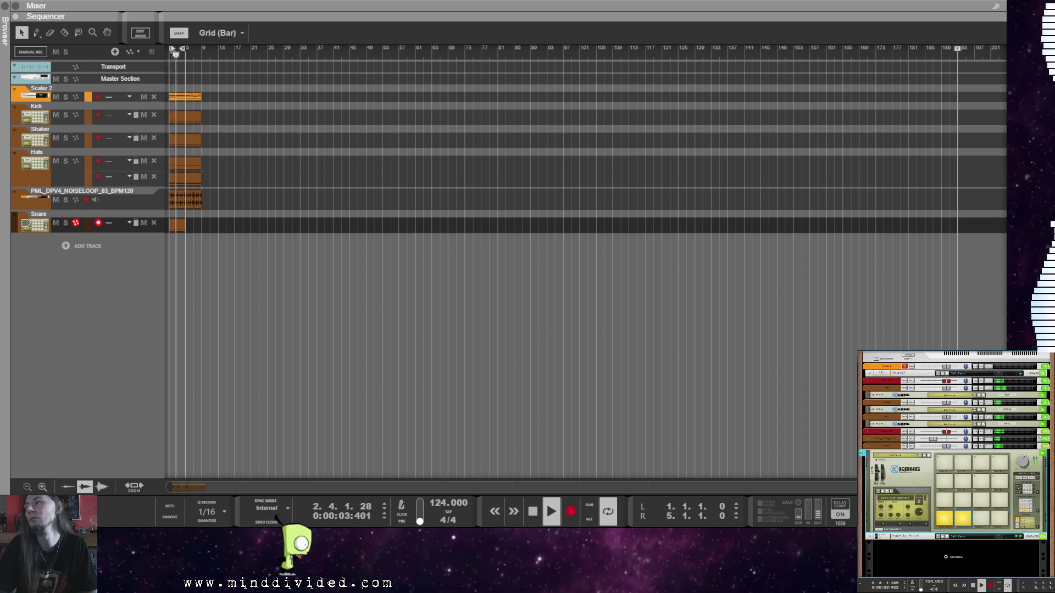
{"action": "left_click", "coordinate": [870, 456]}
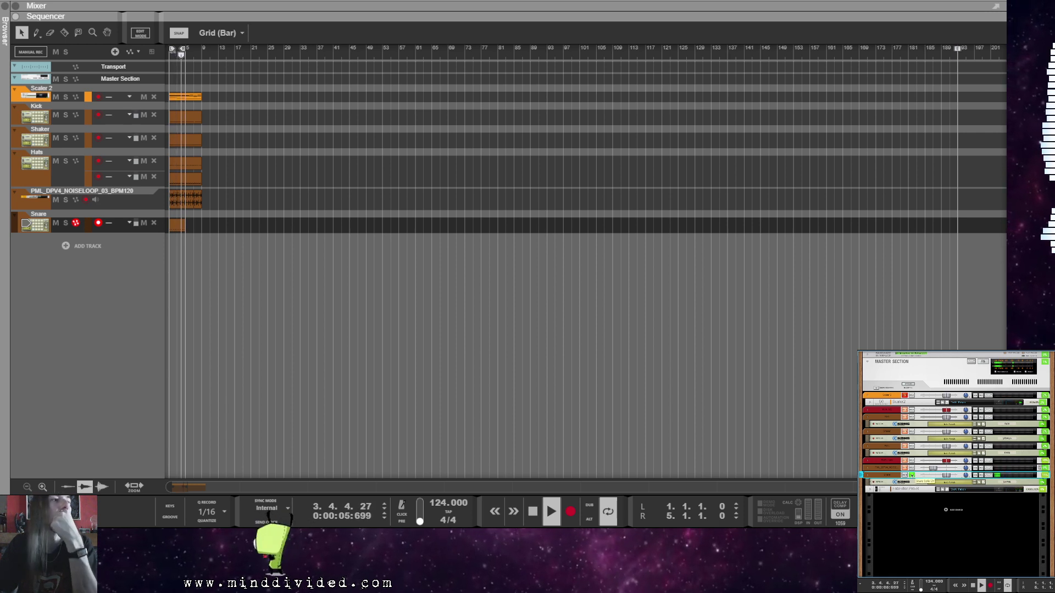
{"action": "left_click", "coordinate": [912, 470]}
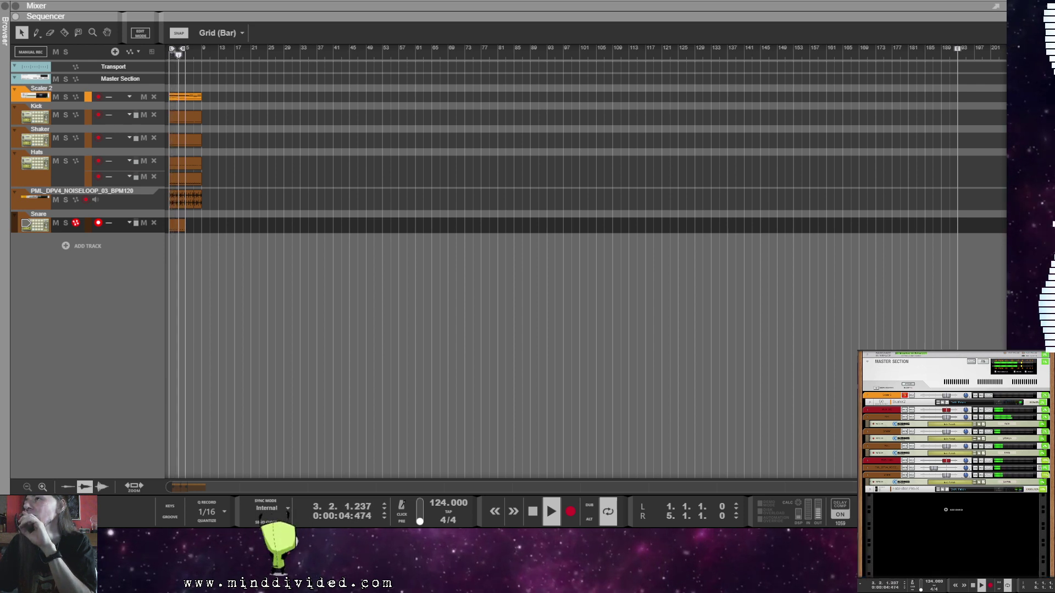
Step: Add a Kong Drum Designer to the rack and colour its Kong 1 track Peach
{"action": "left_click_drag", "start_coordinate": [861, 536], "coordinate": [947, 540]}
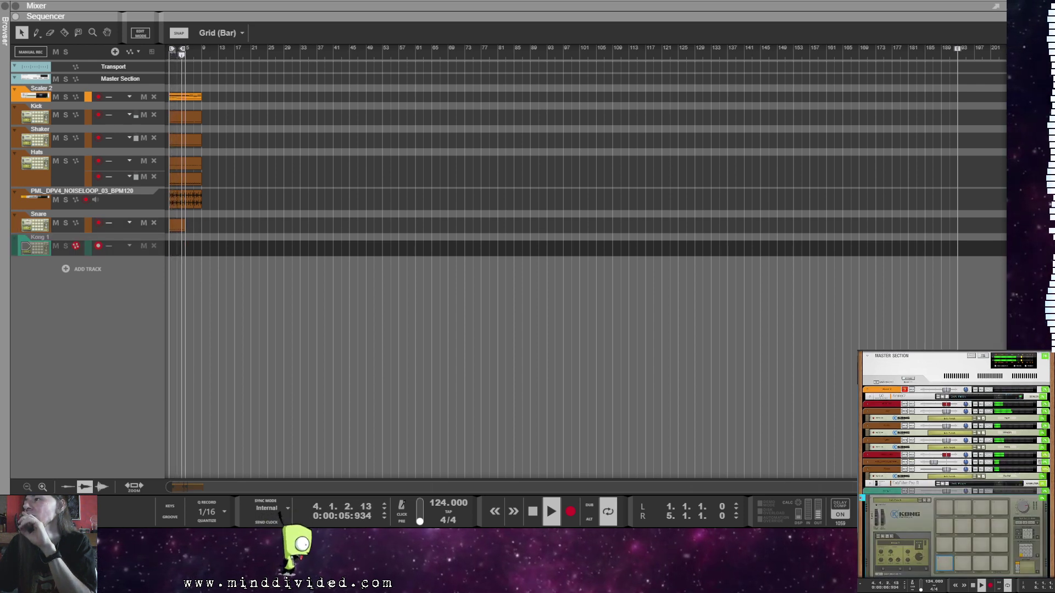
{"action": "right_click", "coordinate": [886, 492]}
{"action": "mouse_move", "coordinate": [907, 590]}
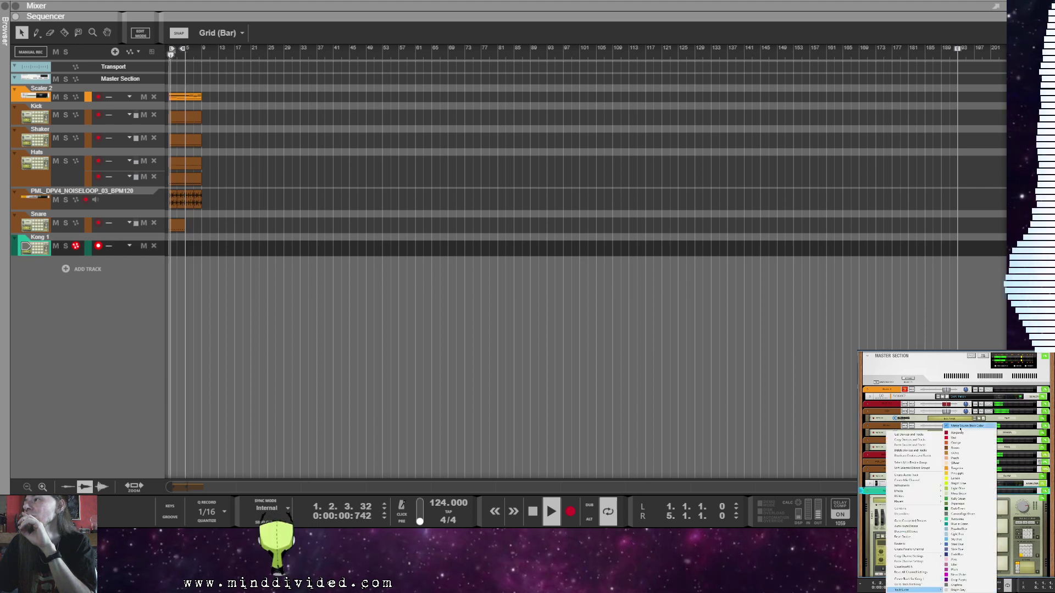
{"action": "left_click", "coordinate": [960, 458]}
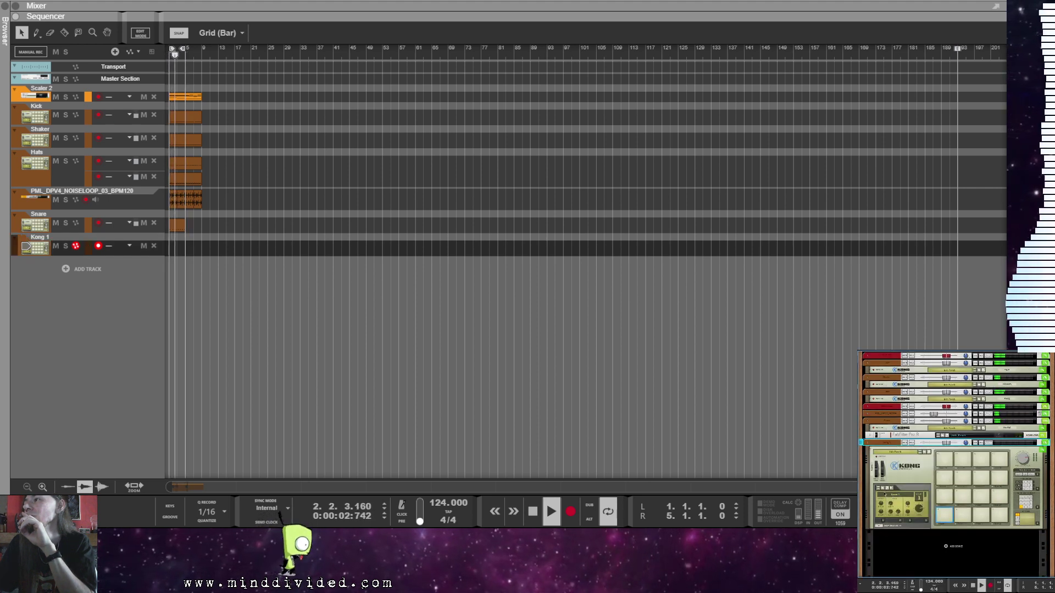
Step: Select the Kong device and audition drum pads 1 and 2
{"action": "left_click", "coordinate": [868, 512]}
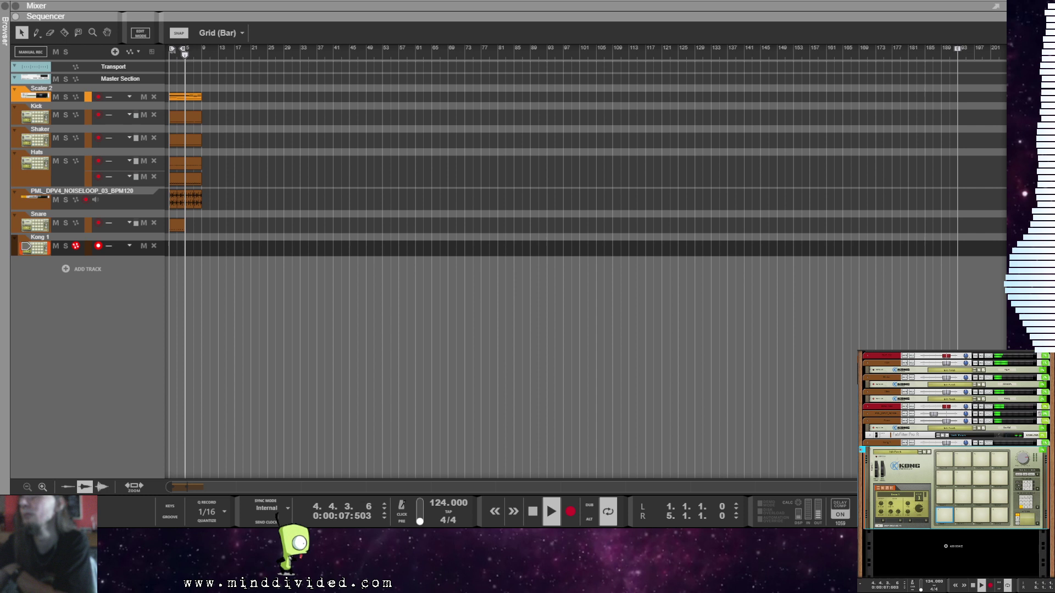
{"action": "left_click", "coordinate": [944, 513]}
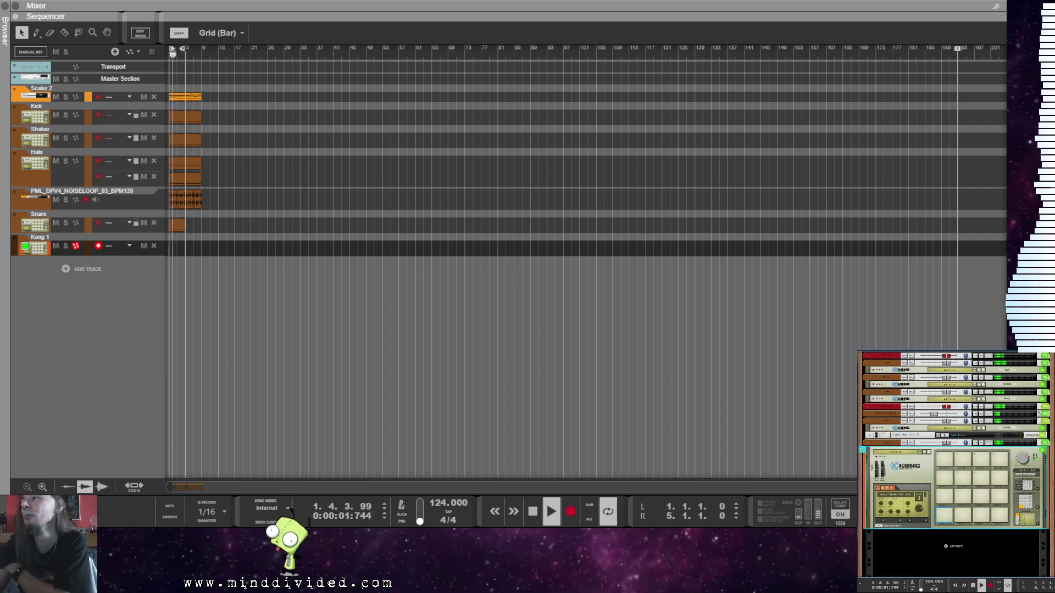
{"action": "left_click", "coordinate": [963, 515]}
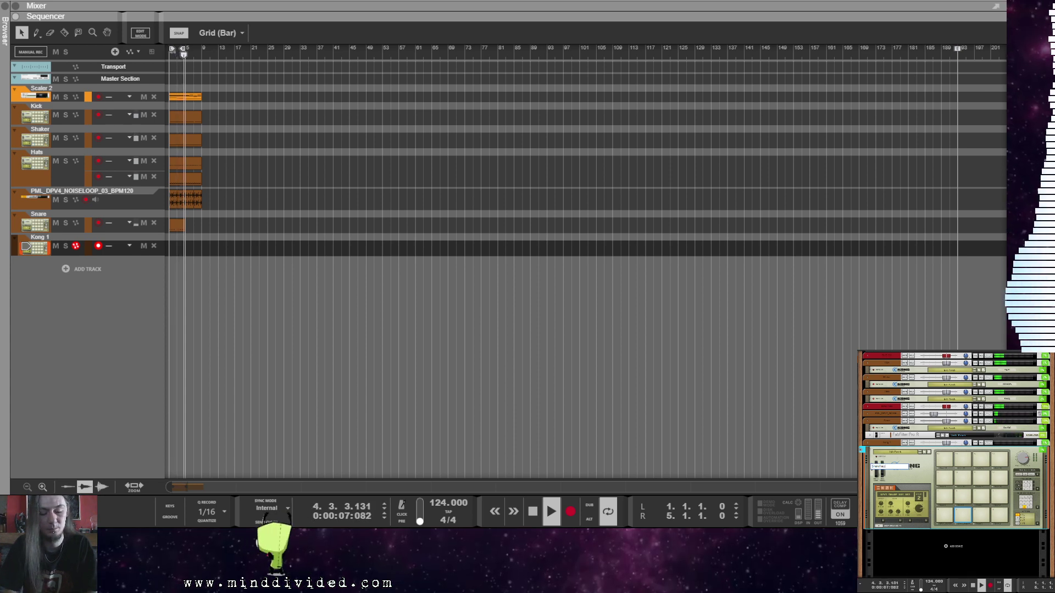
Step: Confirm the Snare Fascinator track name and insert a FabFilter Pro-R reverb
{"action": "key", "text": "Return"}
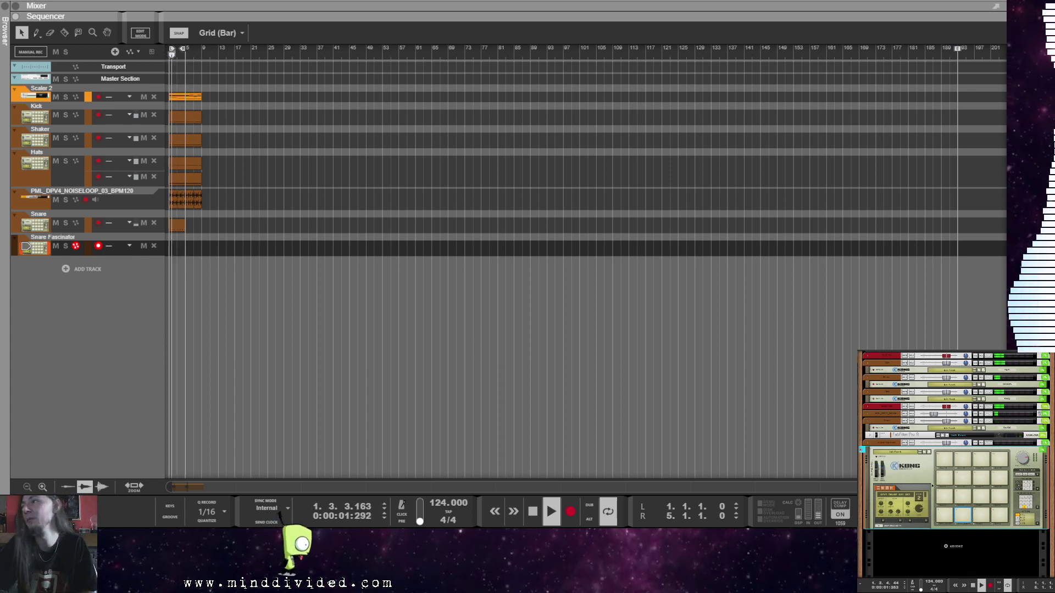
{"action": "right_click", "coordinate": [897, 481]}
{"action": "mouse_move", "coordinate": [934, 454]}
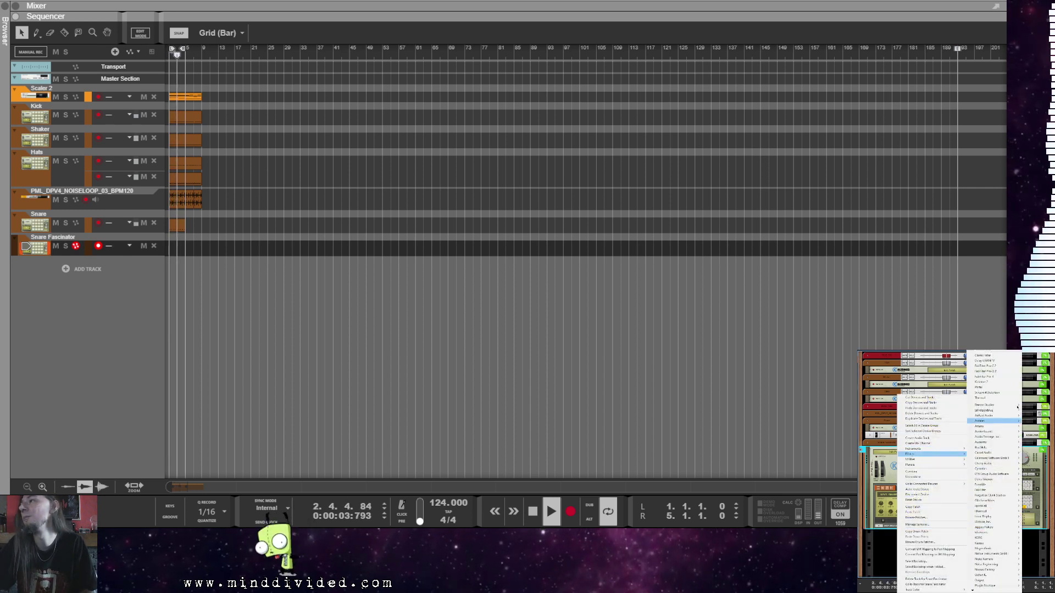
{"action": "left_click", "coordinate": [1003, 378]}
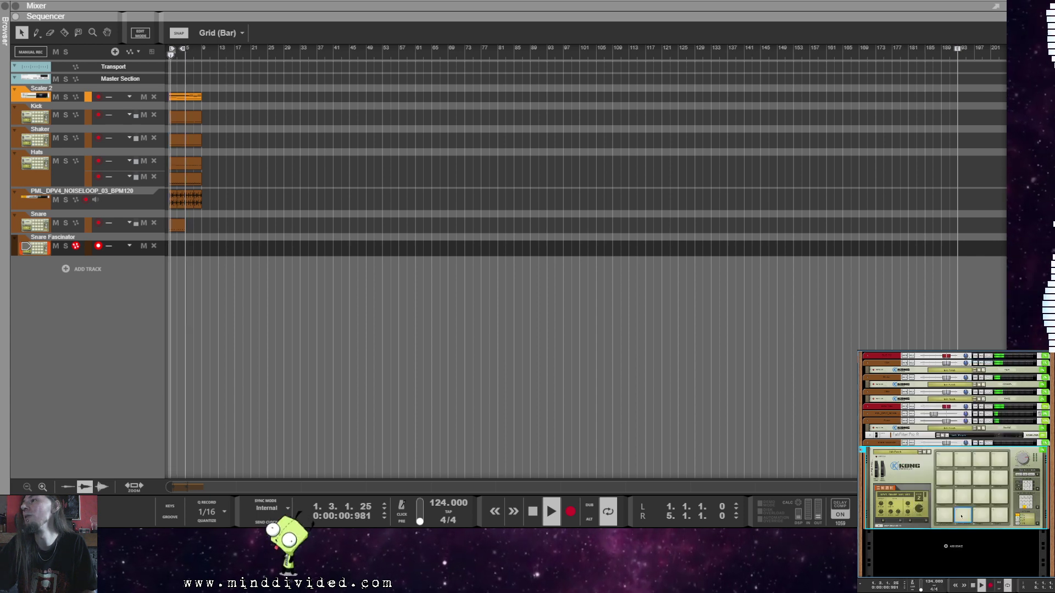
Step: Colour the Delay ETERNITY device brown and load its Basic Ping-Pong preset
{"action": "right_click", "coordinate": [937, 533]}
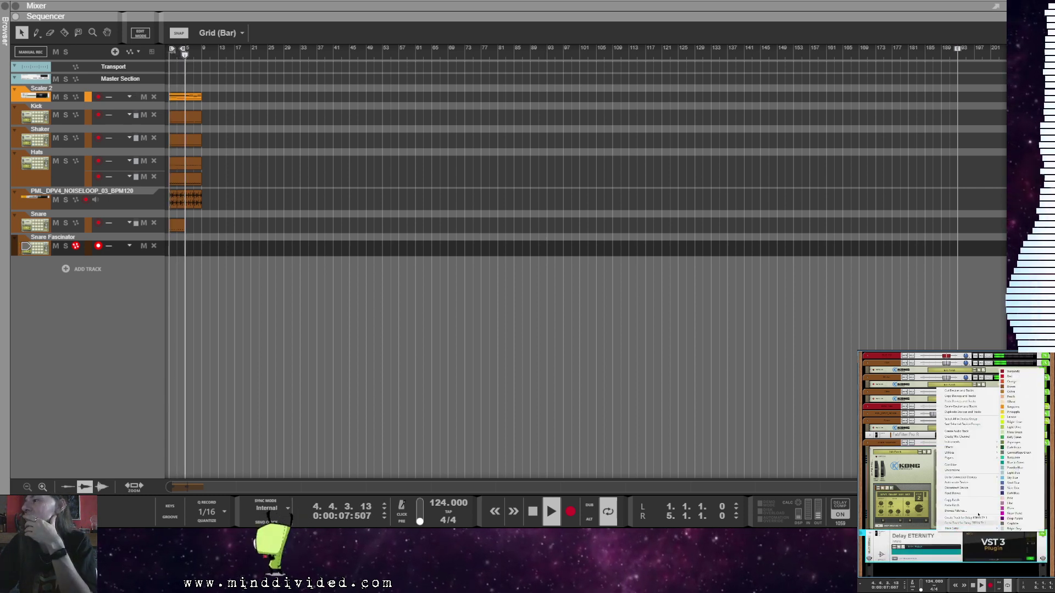
{"action": "left_click", "coordinate": [1012, 387]}
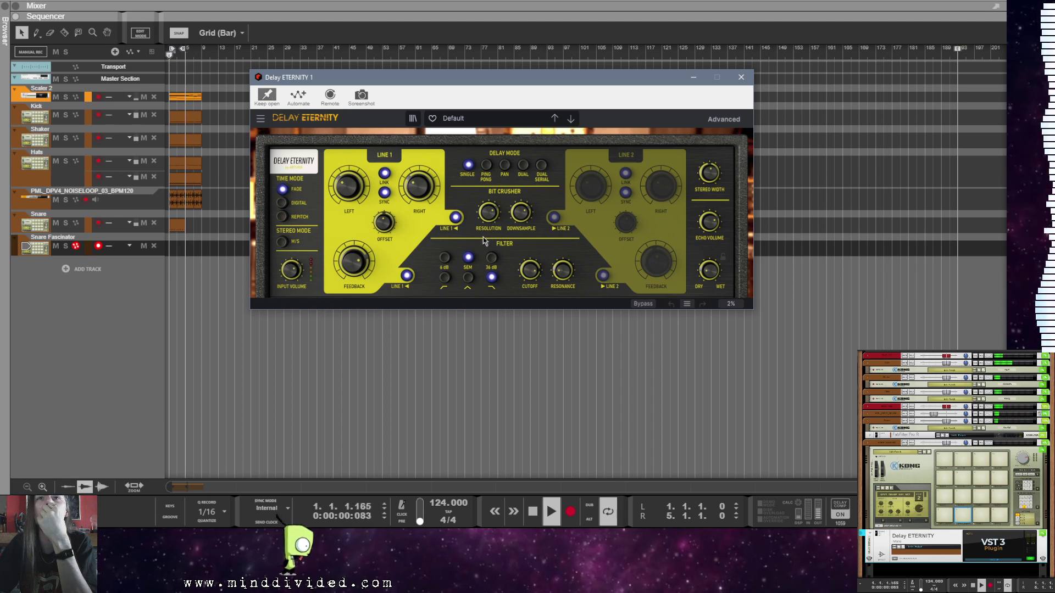
{"action": "left_click", "coordinate": [451, 119]}
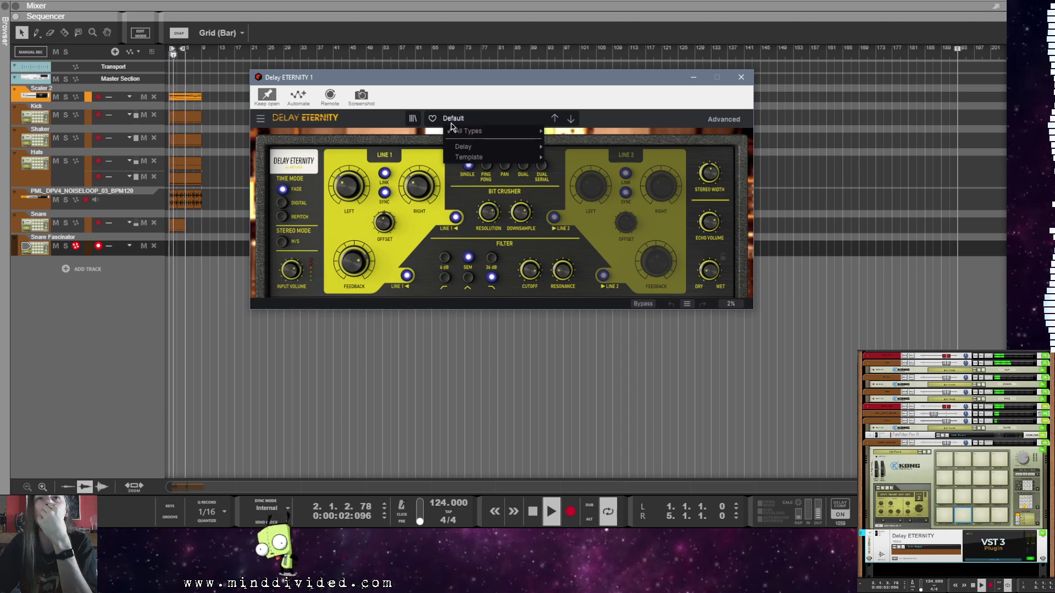
{"action": "mouse_move", "coordinate": [477, 148]}
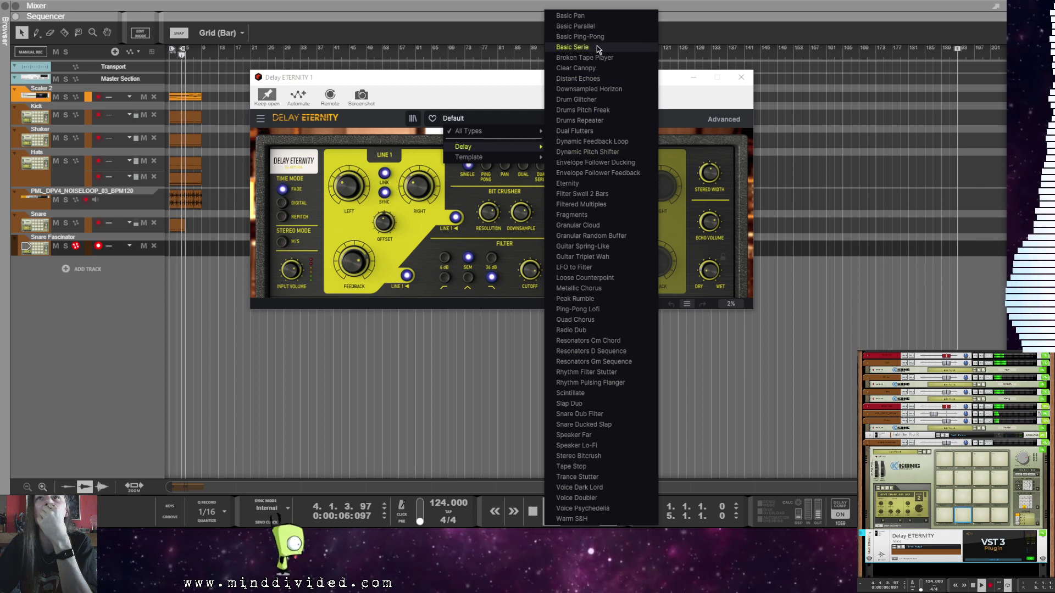
{"action": "left_click", "coordinate": [597, 39]}
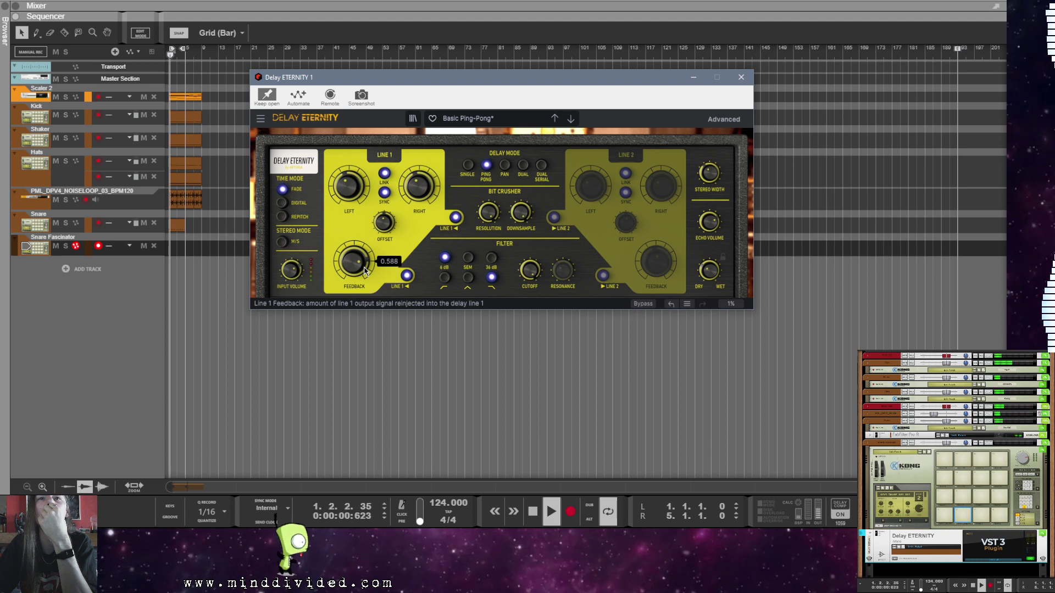
{"action": "mouse_move", "coordinate": [713, 276]}
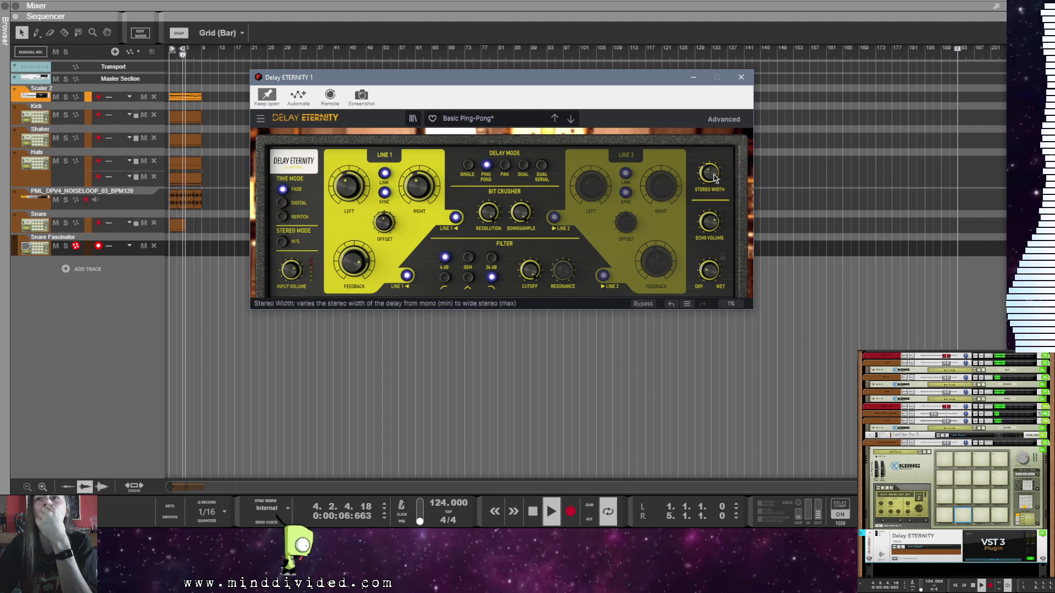
{"action": "left_click", "coordinate": [741, 77]}
{"action": "left_click", "coordinate": [945, 521]}
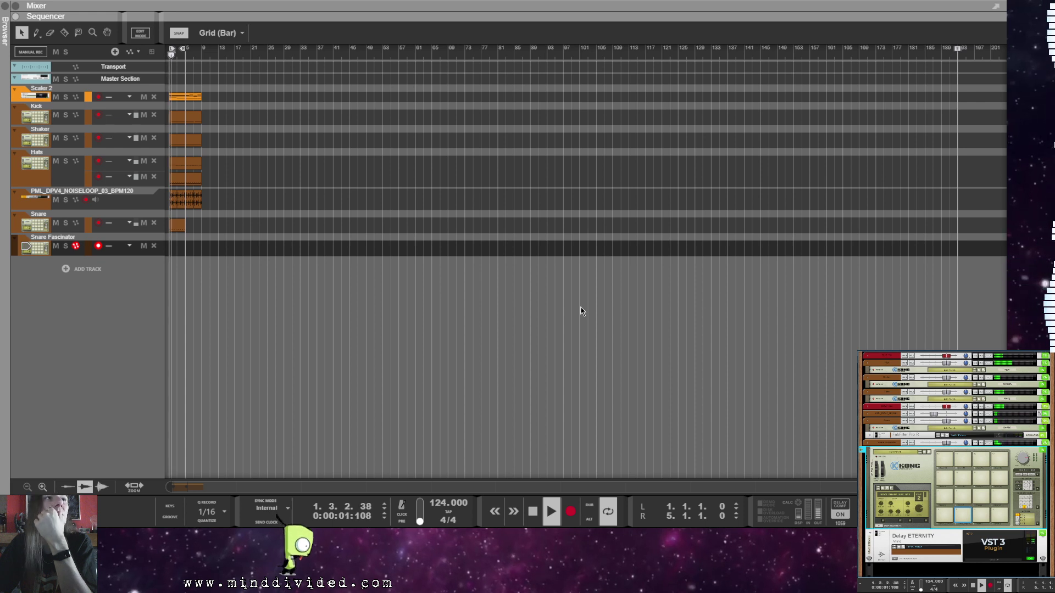
Step: Add snare notes at 4.2.1, 4.2.2 and 4.2.4 in the Snare Fascinator clip
{"action": "left_click_drag", "start_coordinate": [177, 226], "coordinate": [172, 253]}
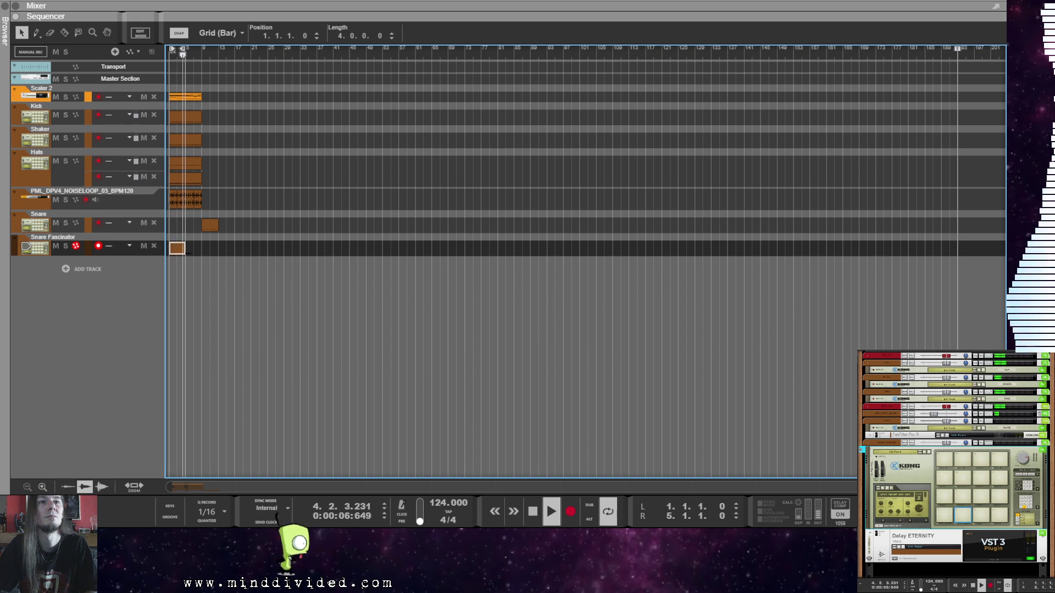
{"action": "double_click", "coordinate": [178, 251]}
{"action": "left_click", "coordinate": [142, 488]}
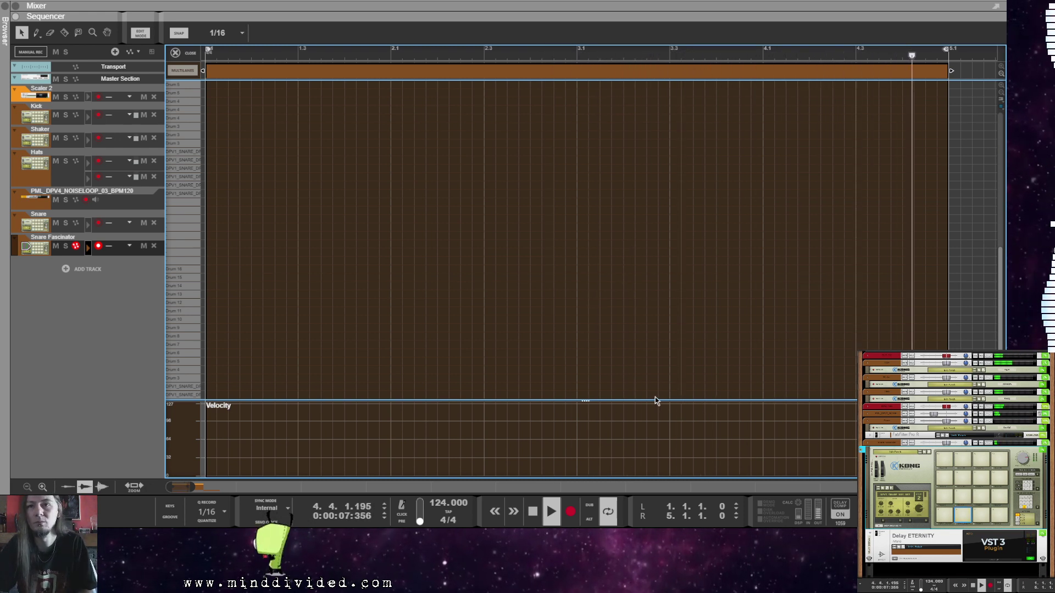
{"action": "double_click", "coordinate": [824, 395]}
{"action": "double_click", "coordinate": [850, 388]}
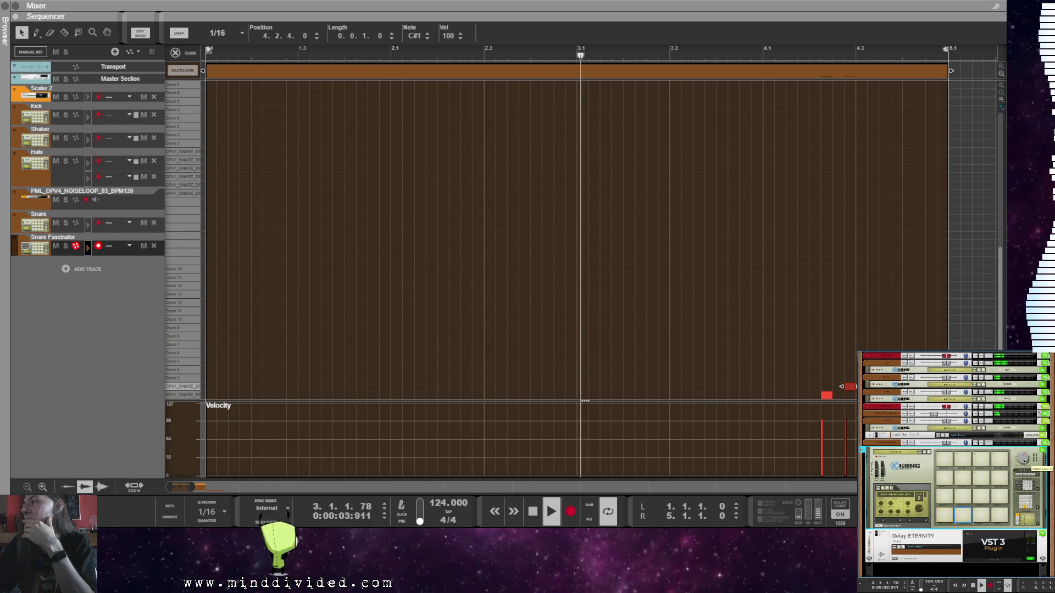
{"action": "left_click", "coordinate": [822, 409]}
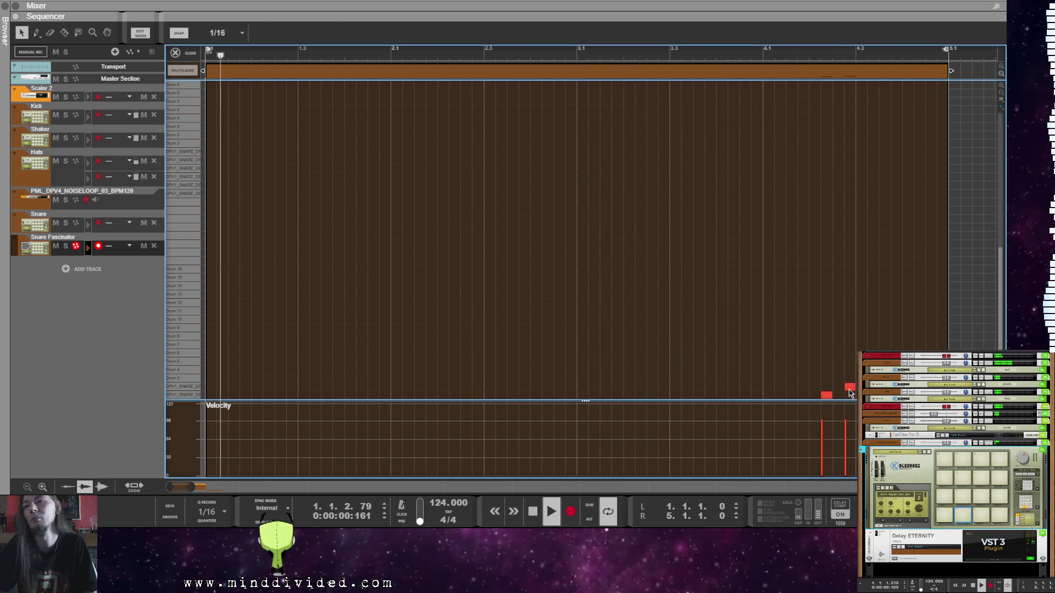
{"action": "double_click", "coordinate": [816, 396]}
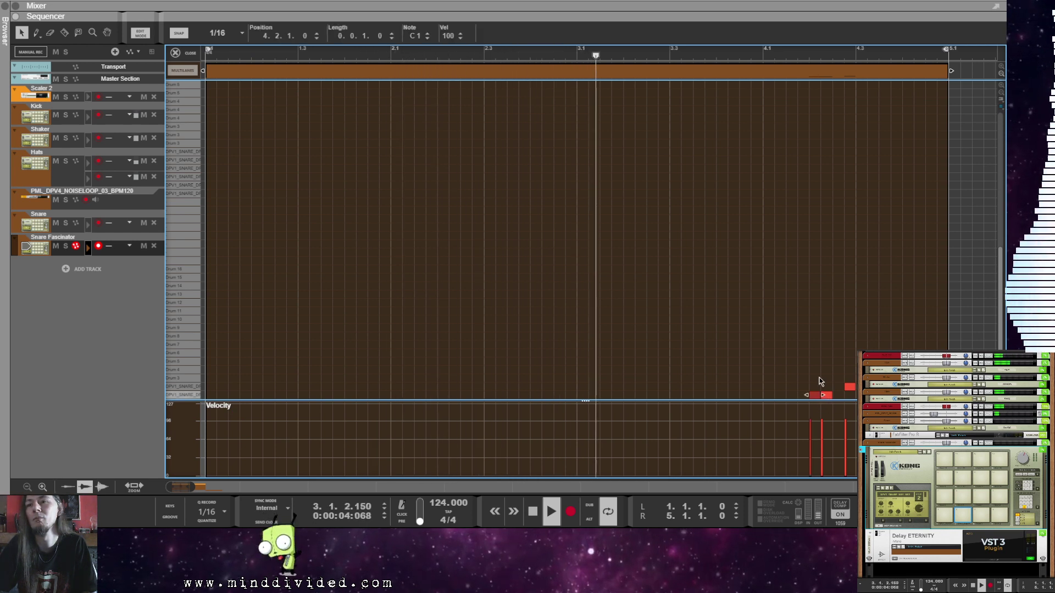
{"action": "left_click", "coordinate": [837, 358]}
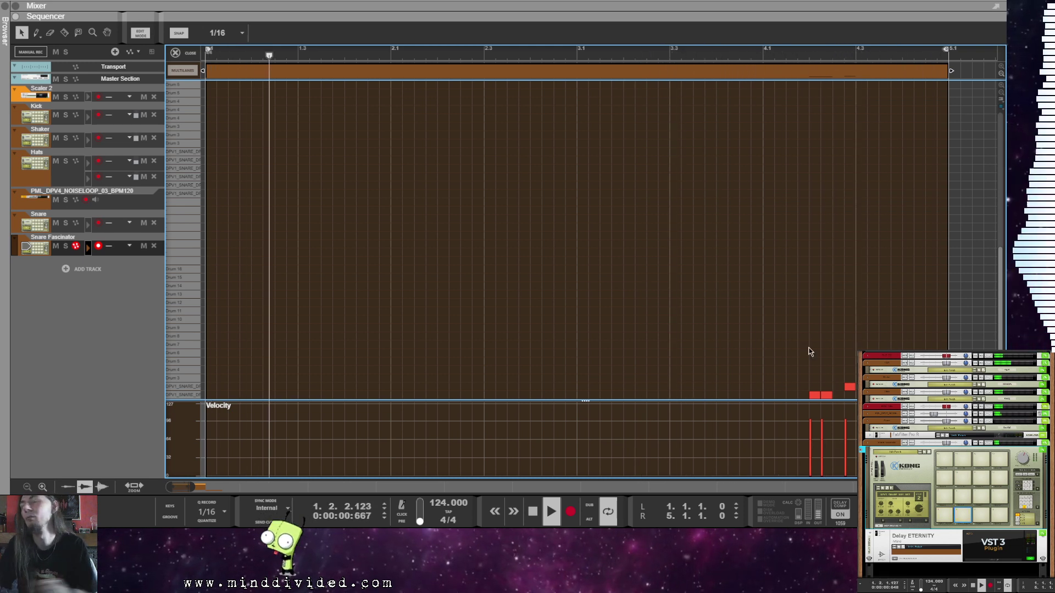
Step: Move the Snare Fascinator clip to bar 5 and extend the loop to bar 9
{"action": "left_click", "coordinate": [187, 55]}
{"action": "left_click_drag", "start_coordinate": [194, 256], "coordinate": [194, 227]}
{"action": "left_click", "coordinate": [231, 268]}
{"action": "left_click_drag", "start_coordinate": [185, 53], "coordinate": [198, 52]}
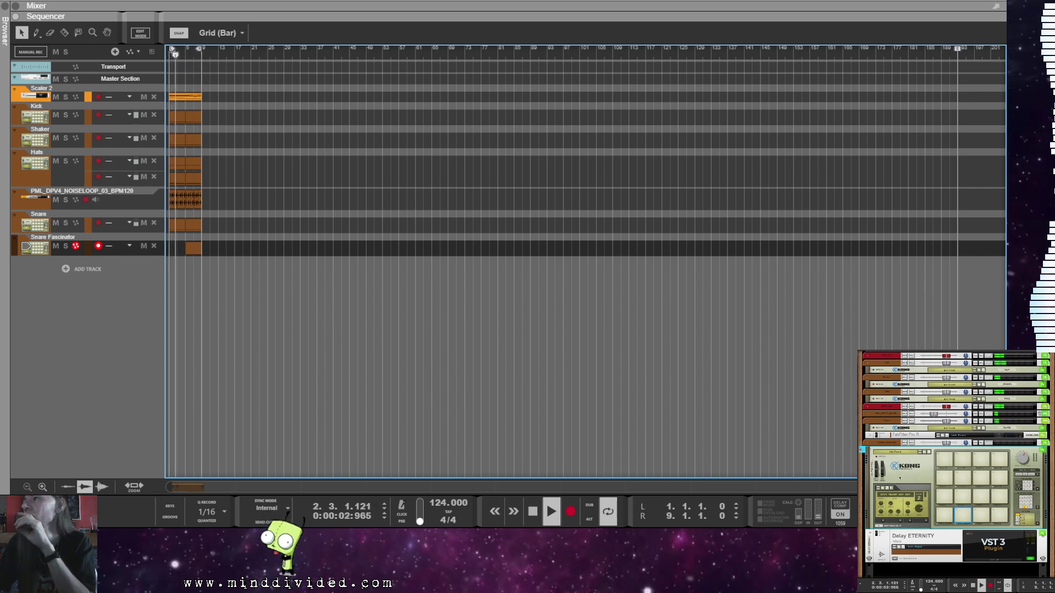
Step: Add a FabFilter Pro-R reverb to the Snare Fascinator chain and colour it brown
{"action": "scroll", "coordinate": [956, 467], "scroll_direction": "up", "scroll_amount": 3}
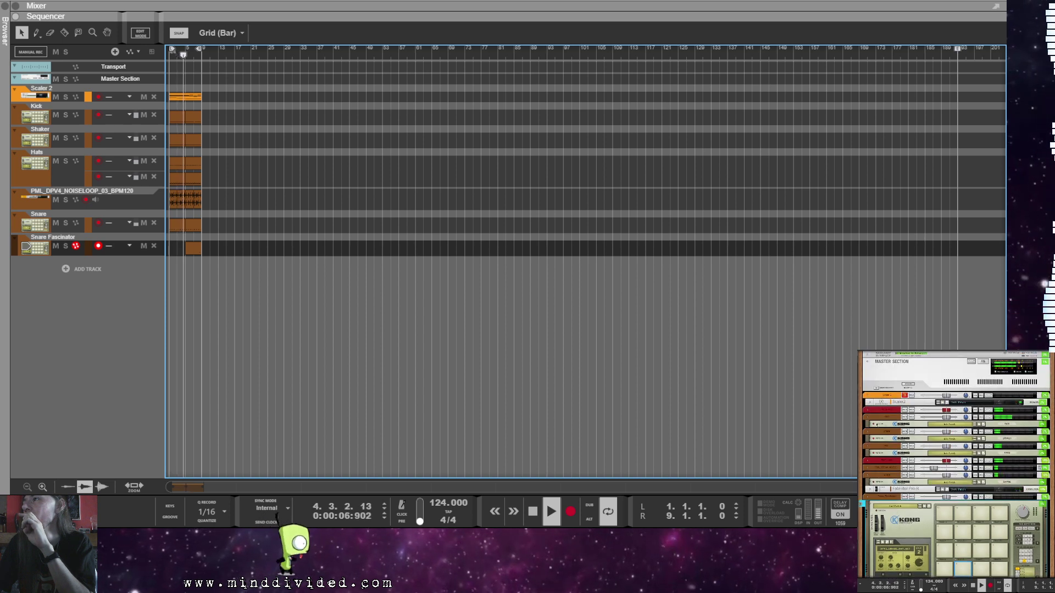
{"action": "scroll", "coordinate": [901, 439], "scroll_direction": "down", "scroll_amount": 3}
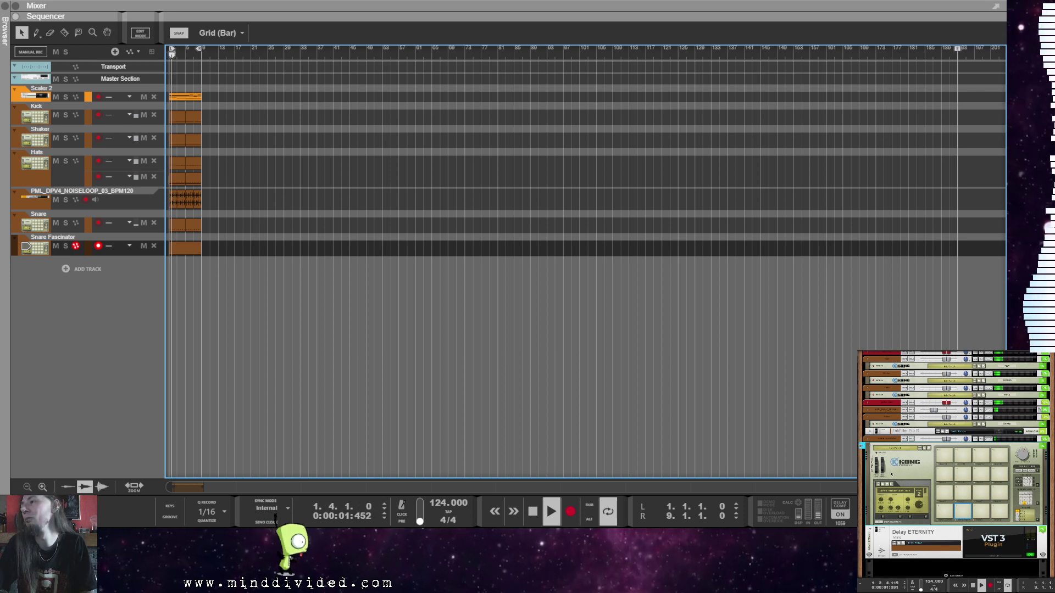
{"action": "right_click", "coordinate": [910, 389]}
{"action": "mouse_move", "coordinate": [941, 447]}
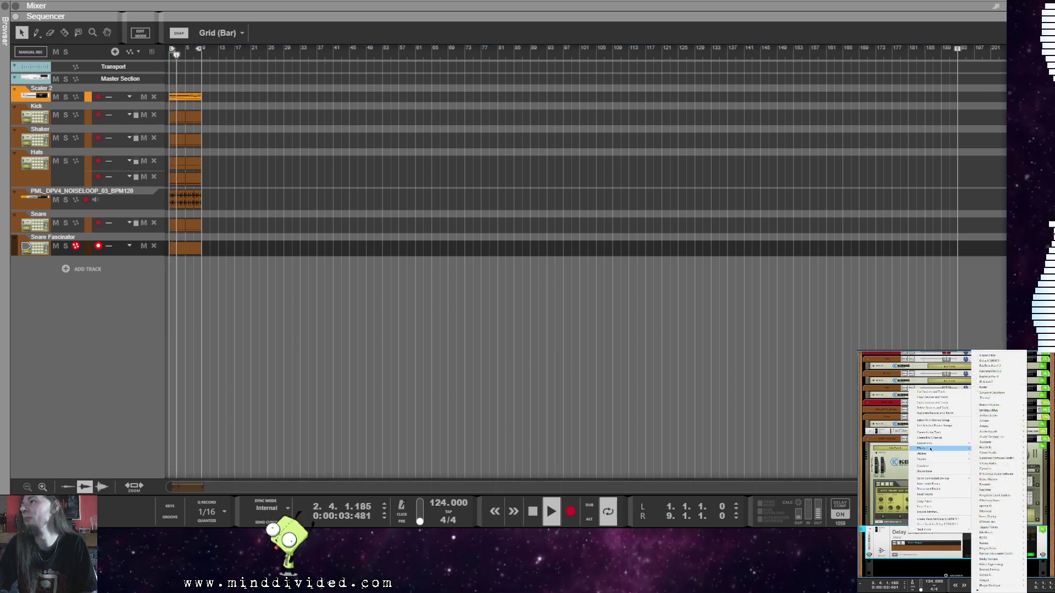
{"action": "left_click", "coordinate": [994, 377]}
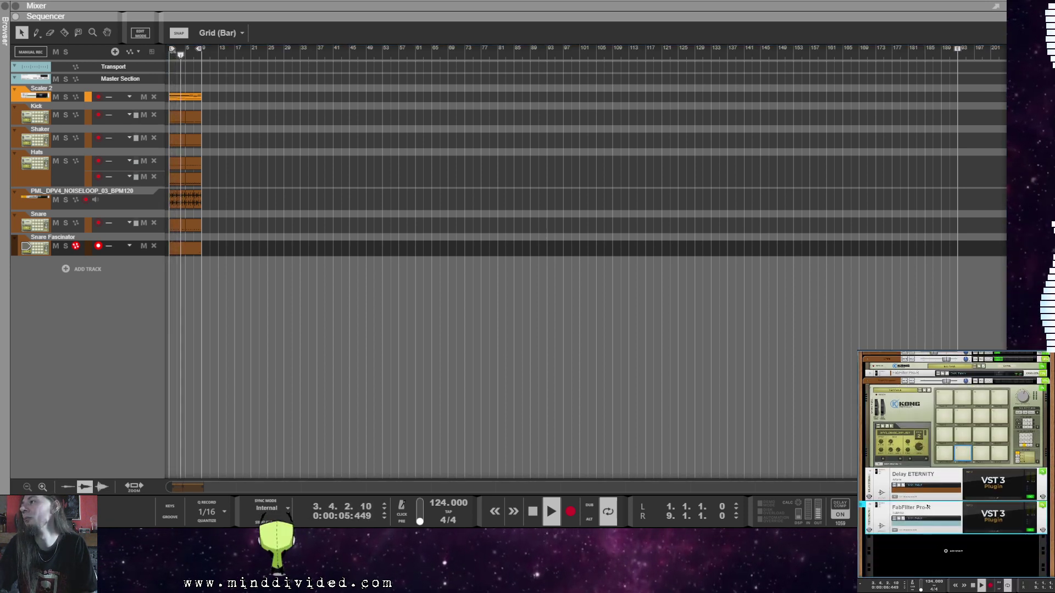
{"action": "right_click", "coordinate": [942, 501]}
{"action": "mouse_move", "coordinate": [942, 500]}
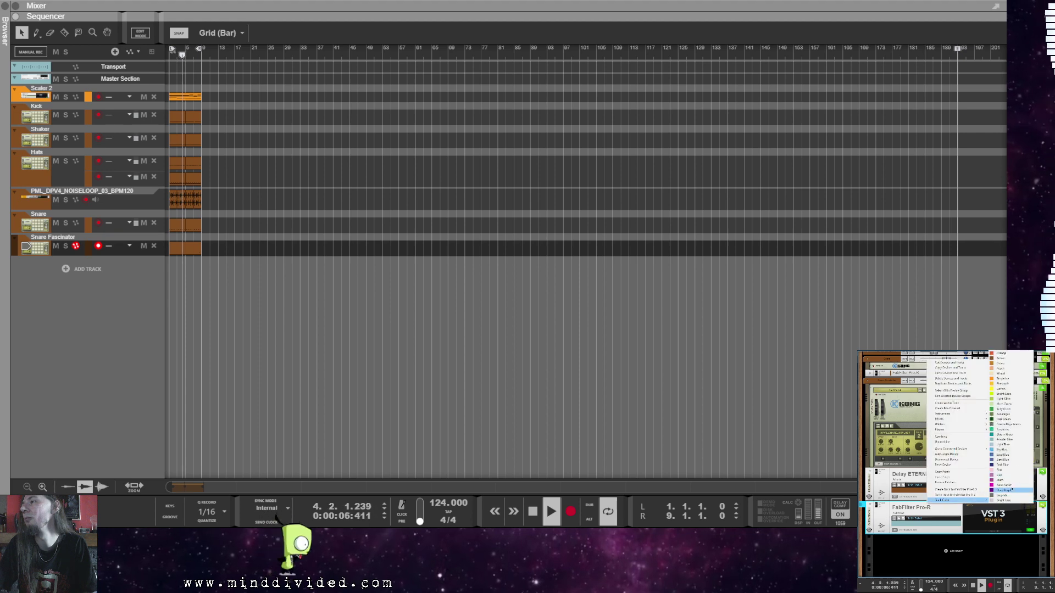
{"action": "left_click", "coordinate": [1016, 359]}
Step: Load the Pro-R's 80s Synthetic Cinema Hall preset and set the mix to 25%
{"action": "left_click", "coordinate": [993, 516]}
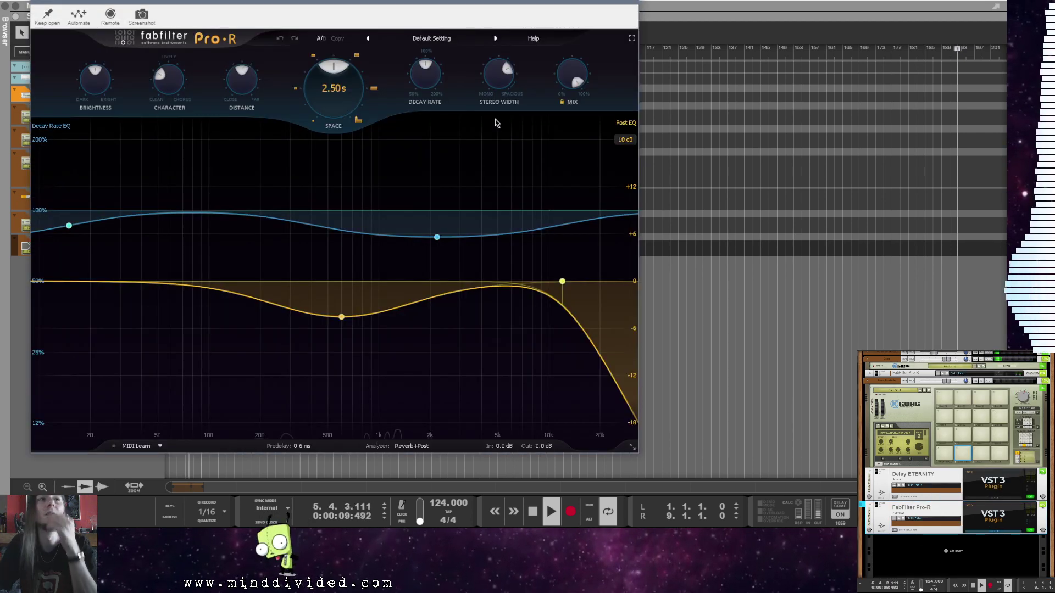
{"action": "left_click", "coordinate": [418, 37]}
{"action": "mouse_move", "coordinate": [409, 98]}
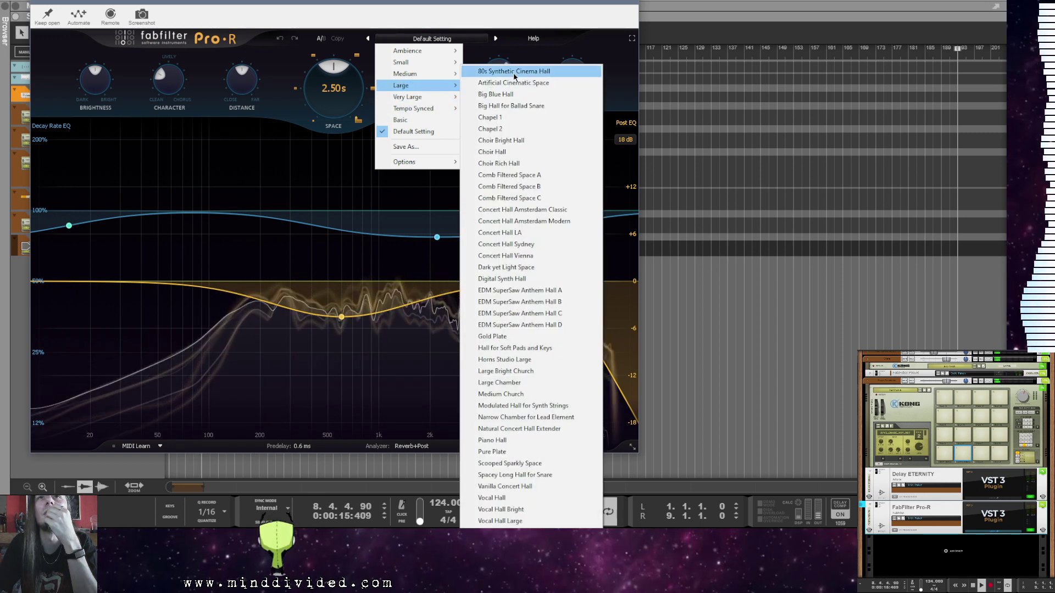
{"action": "left_click", "coordinate": [516, 71]}
{"action": "double_click", "coordinate": [573, 75]}
{"action": "type", "text": "25"}
{"action": "key", "text": "Return"}
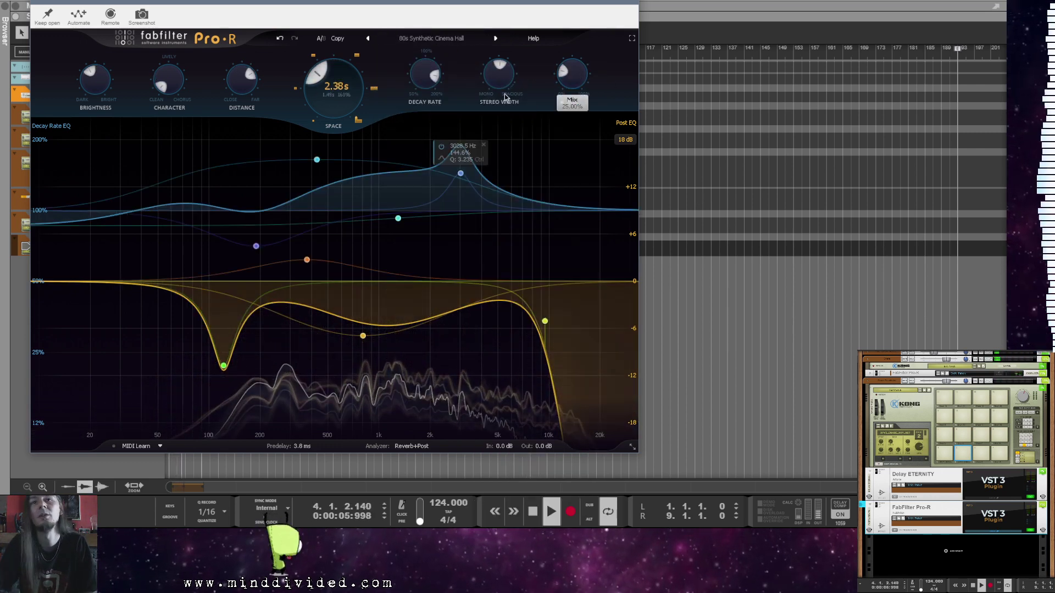
{"action": "left_click", "coordinate": [628, 2]}
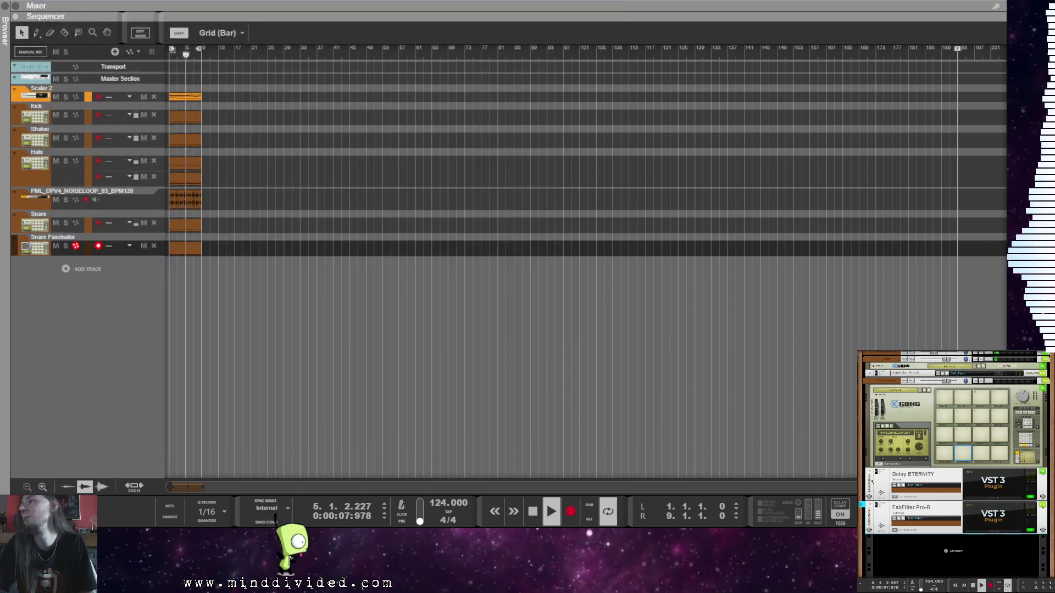
Step: Add a FabFilter Pro-Q 2 after the reverb with a new Low Cut band
{"action": "scroll", "coordinate": [871, 482], "scroll_direction": "up", "scroll_amount": 1}
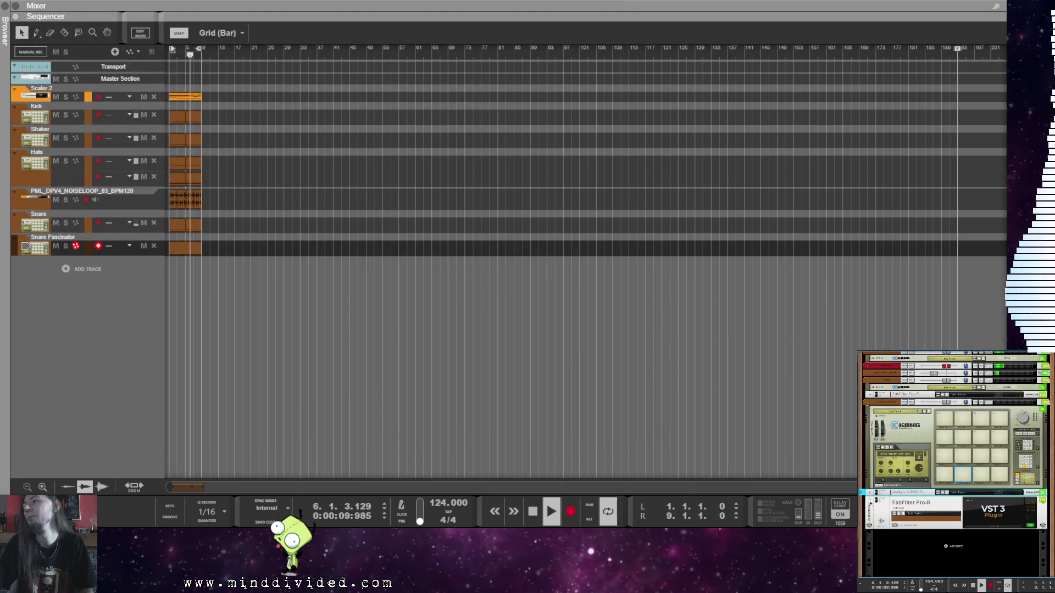
{"action": "scroll", "coordinate": [870, 503], "scroll_direction": "up", "scroll_amount": 1}
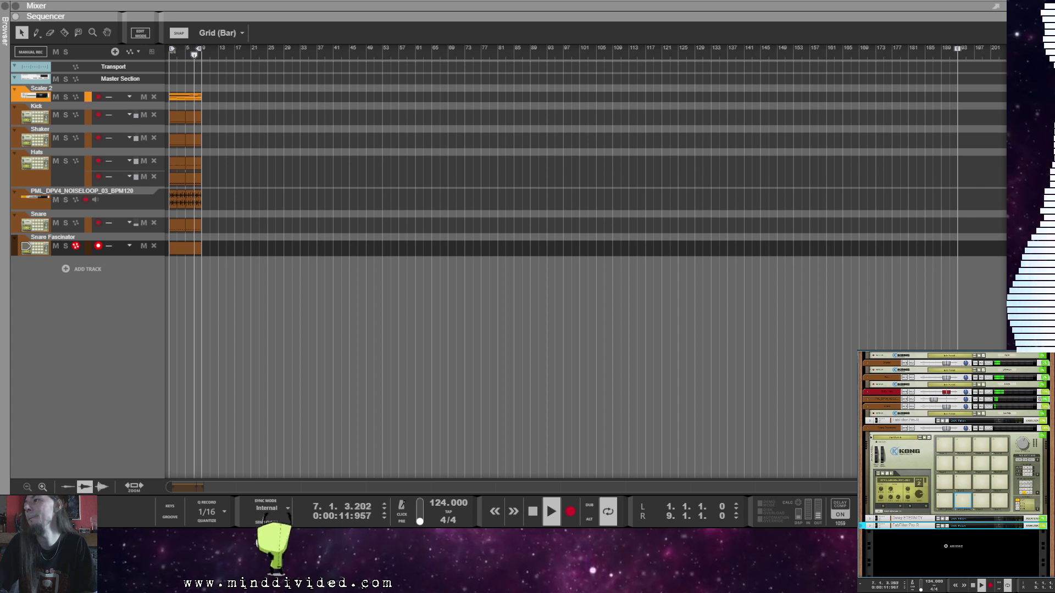
{"action": "scroll", "coordinate": [870, 436], "scroll_direction": "up", "scroll_amount": 3}
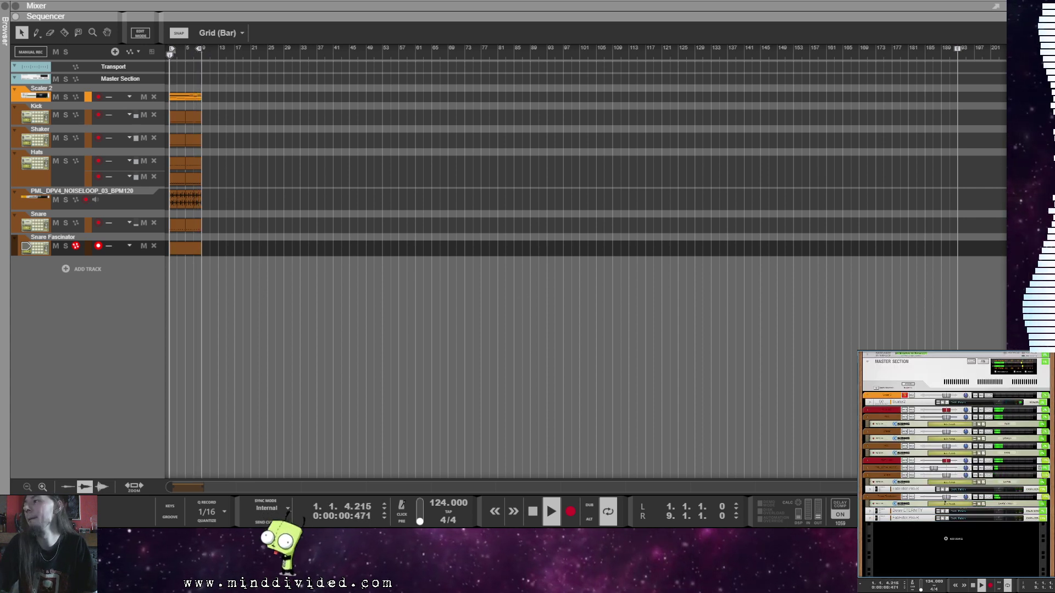
{"action": "right_click", "coordinate": [905, 516]}
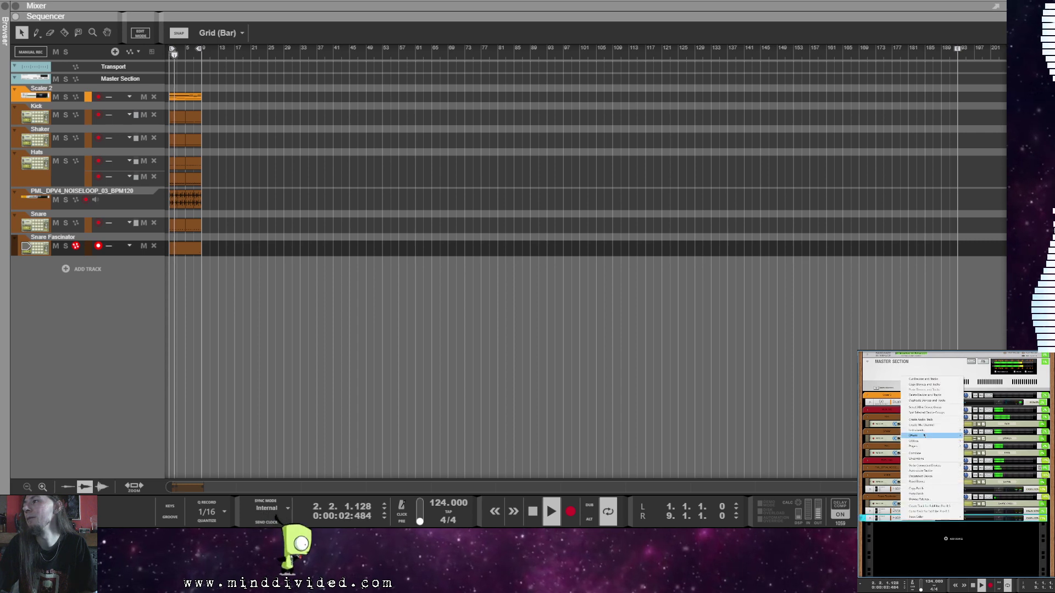
{"action": "mouse_move", "coordinate": [924, 435]}
{"action": "left_click", "coordinate": [1002, 536]}
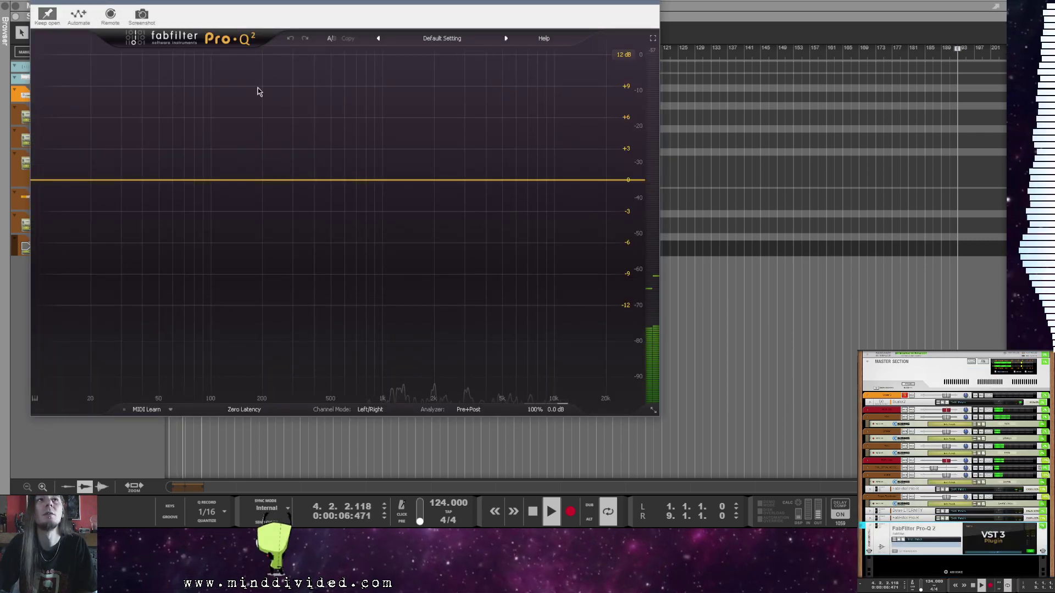
{"action": "left_click", "coordinate": [252, 178]}
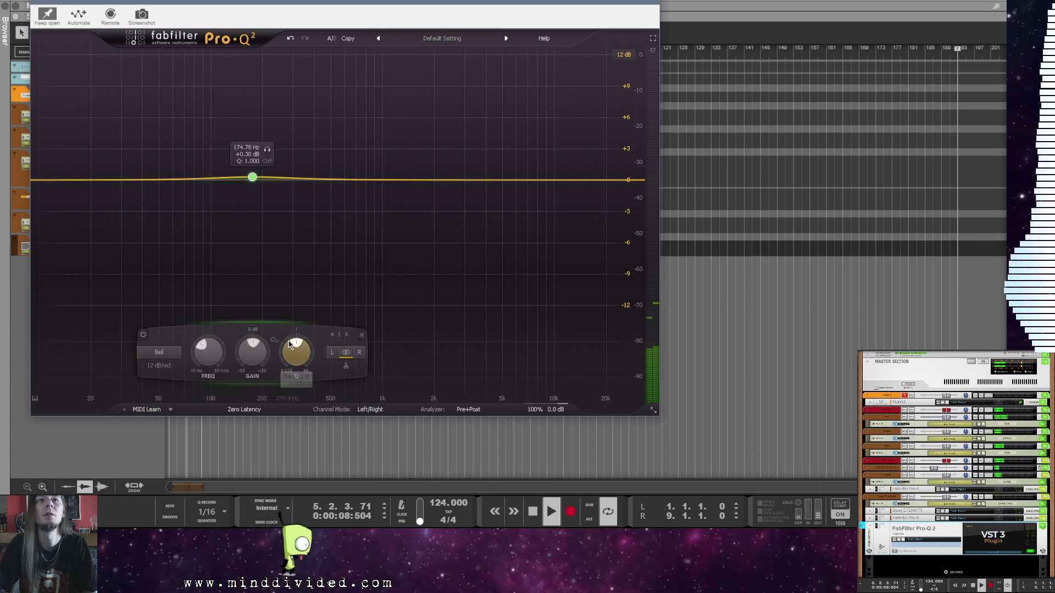
{"action": "left_click", "coordinate": [159, 352]}
{"action": "left_click", "coordinate": [177, 399]}
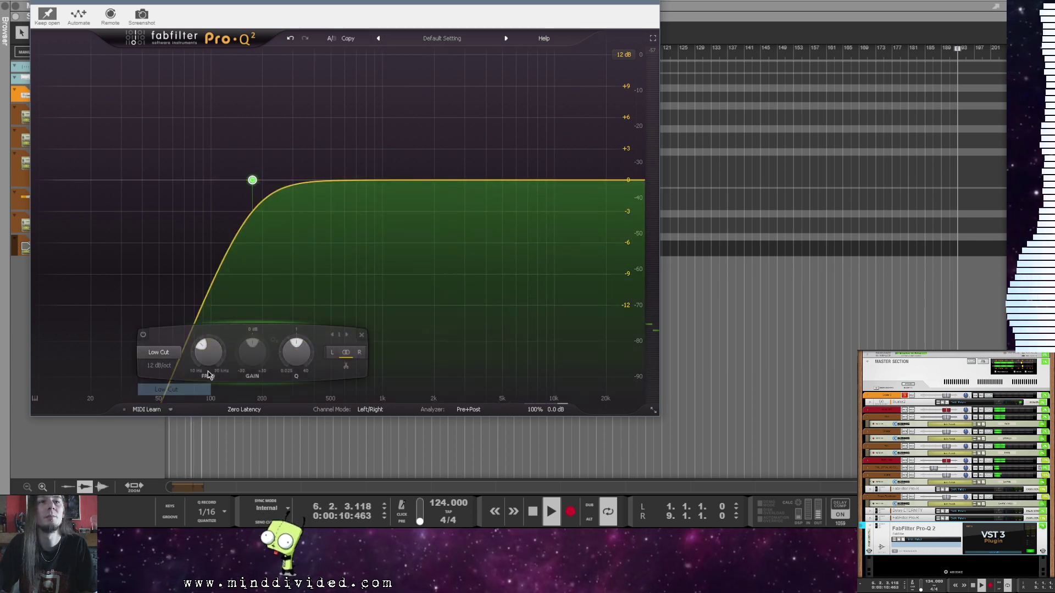
Step: Set the low cut to 200 Hz at 24 dB/oct and close the Pro-Q 2 editor
{"action": "double_click", "coordinate": [213, 356]}
{"action": "type", "text": "15"}
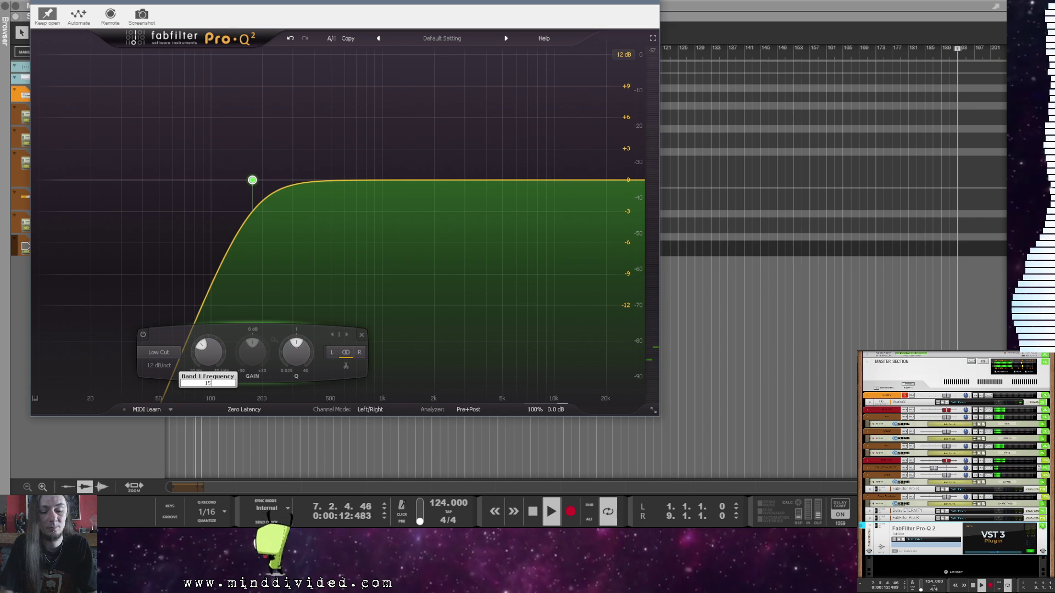
{"action": "type", "text": "0"}
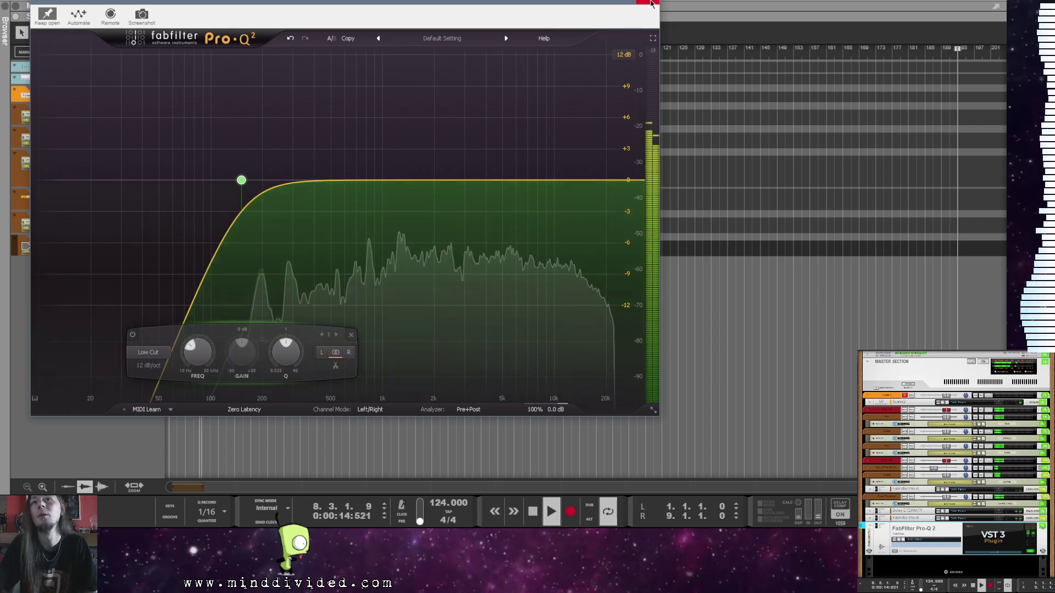
{"action": "double_click", "coordinate": [202, 350]}
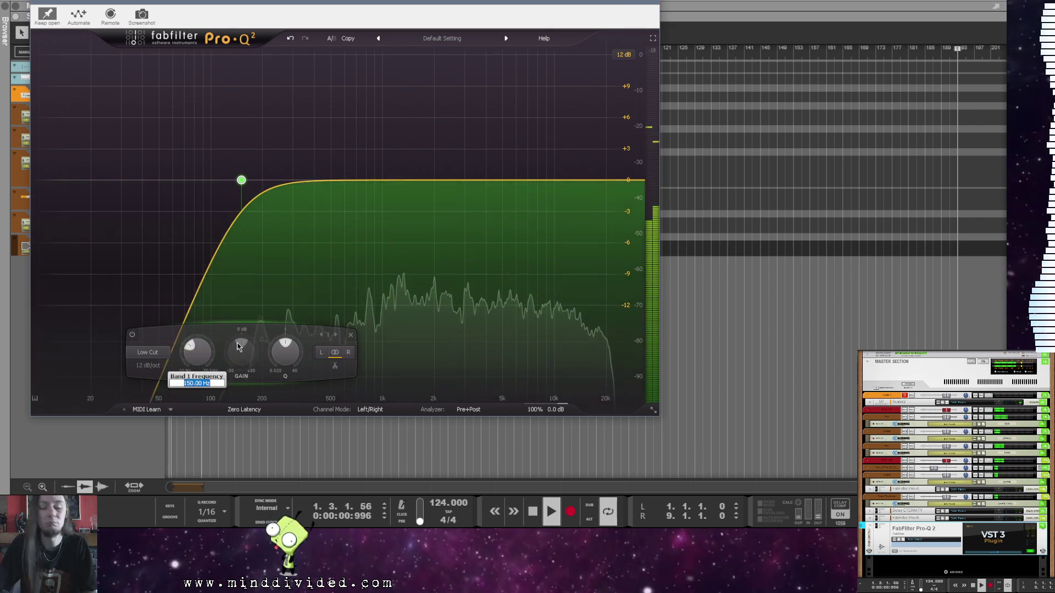
{"action": "type", "text": "200"}
{"action": "key", "text": "Return"}
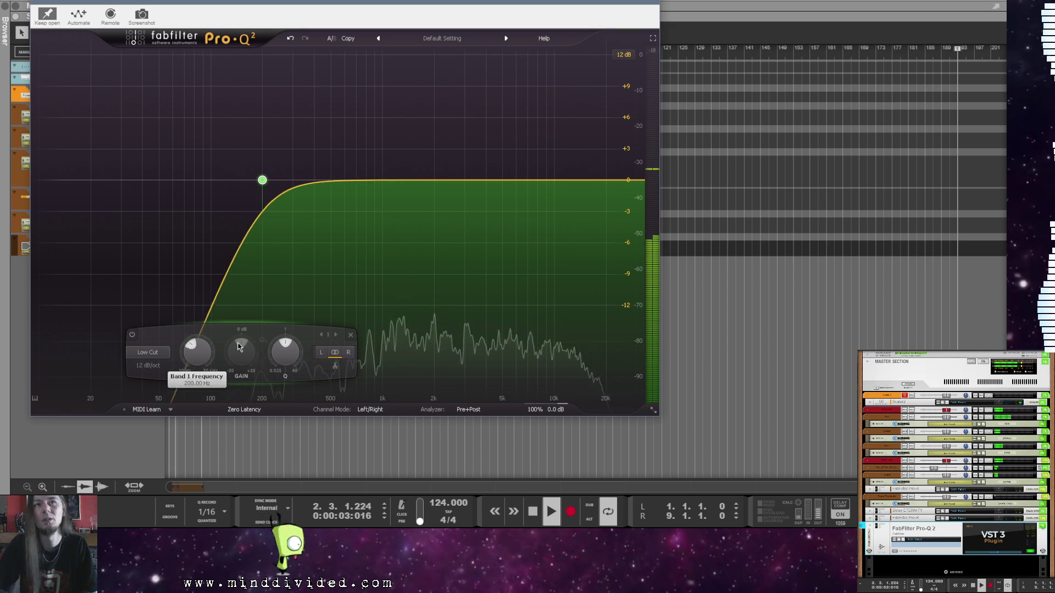
{"action": "left_click", "coordinate": [148, 365]}
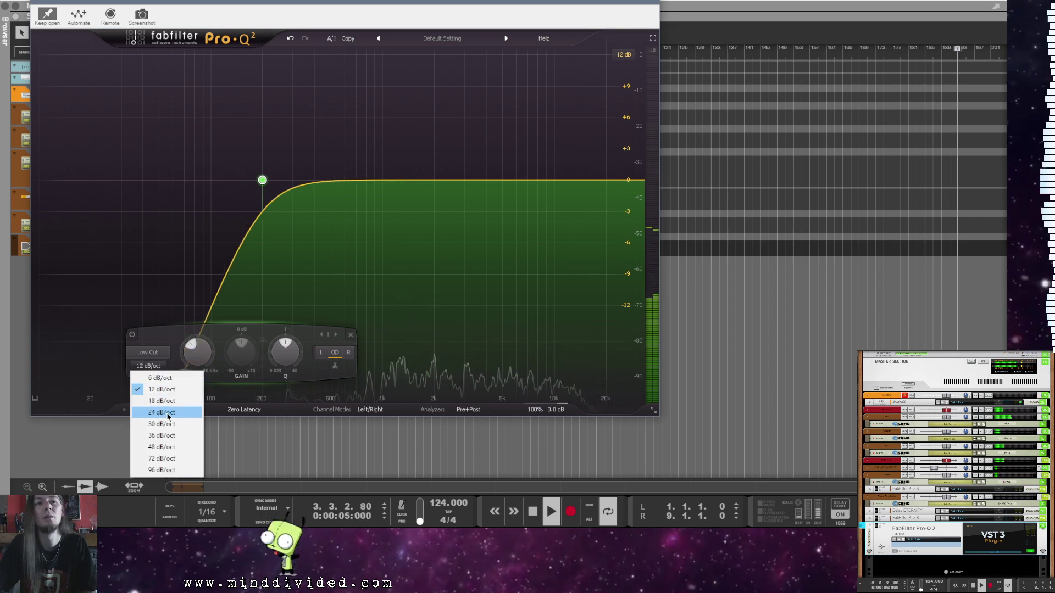
{"action": "left_click", "coordinate": [166, 413]}
{"action": "key", "text": "Escape"}
{"action": "left_click", "coordinate": [318, 391]}
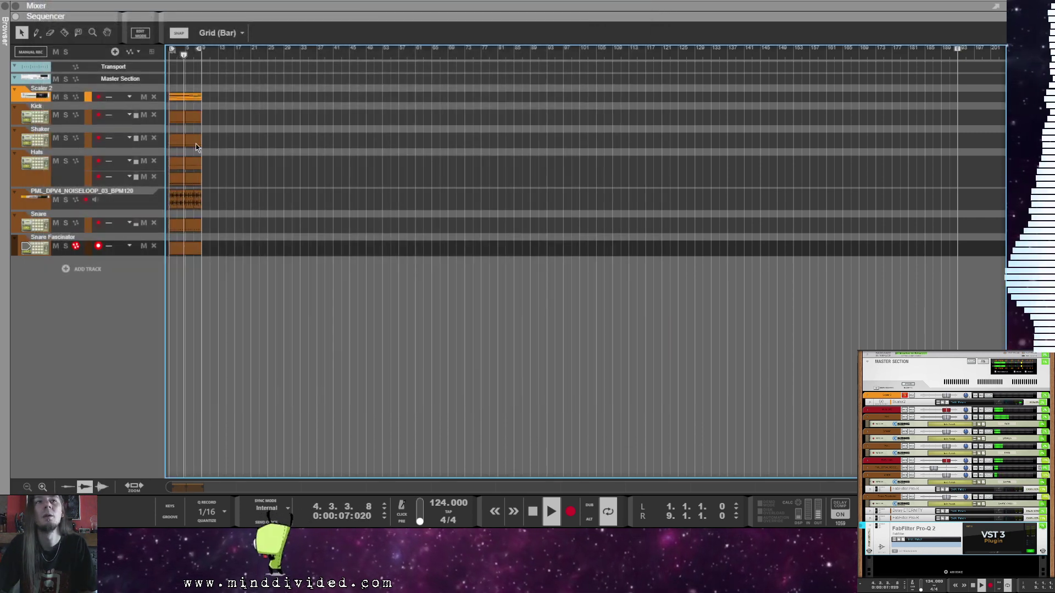
Step: Place a snare note at 4.4.3.0 in the Snare Fascinator clip
{"action": "left_click", "coordinate": [194, 62]}
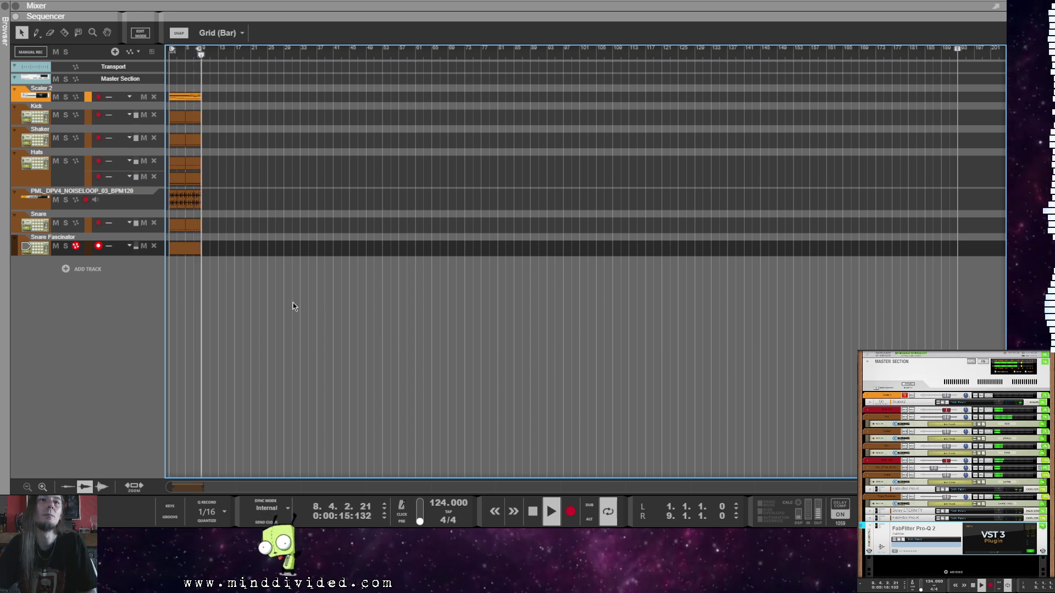
{"action": "double_click", "coordinate": [179, 251]}
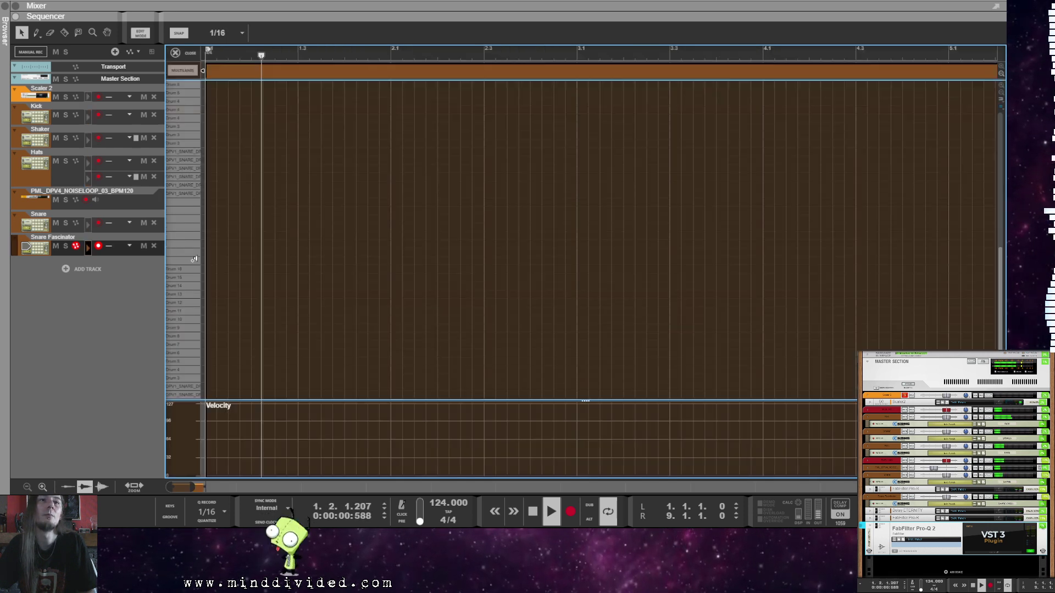
{"action": "left_click", "coordinate": [135, 487]}
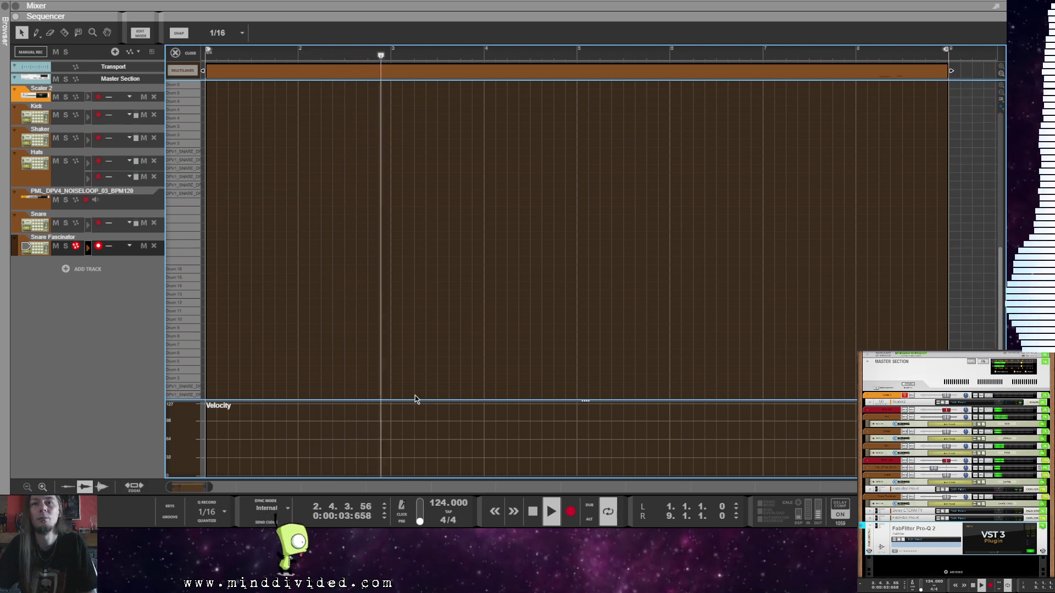
{"action": "left_click_drag", "start_coordinate": [900, 387], "coordinate": [568, 389]}
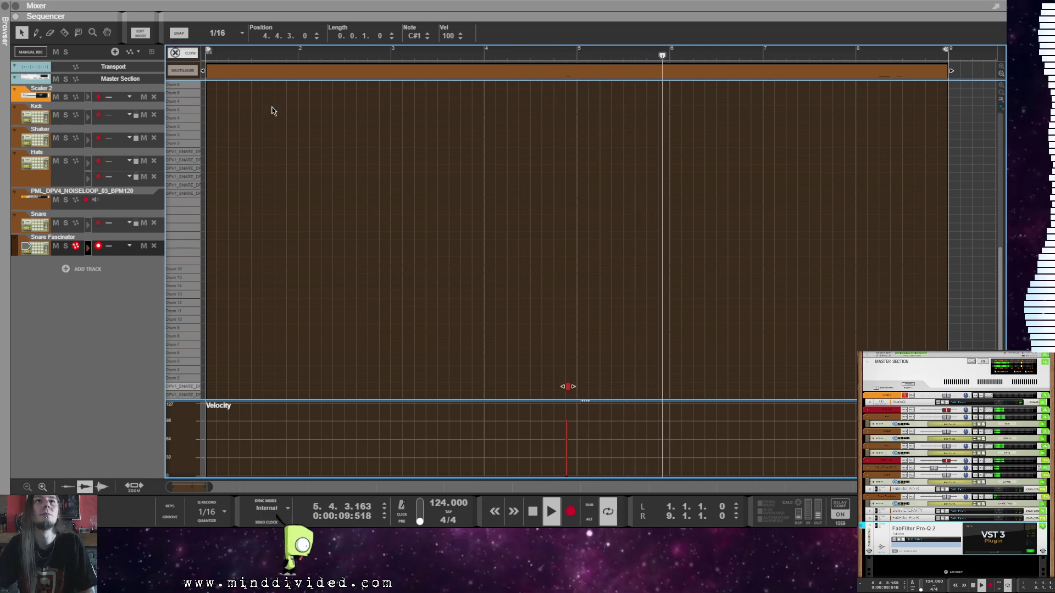
{"action": "left_click", "coordinate": [193, 54]}
Step: Set the Pro-Q 2 device's colour to Orange
{"action": "right_click", "coordinate": [901, 534]}
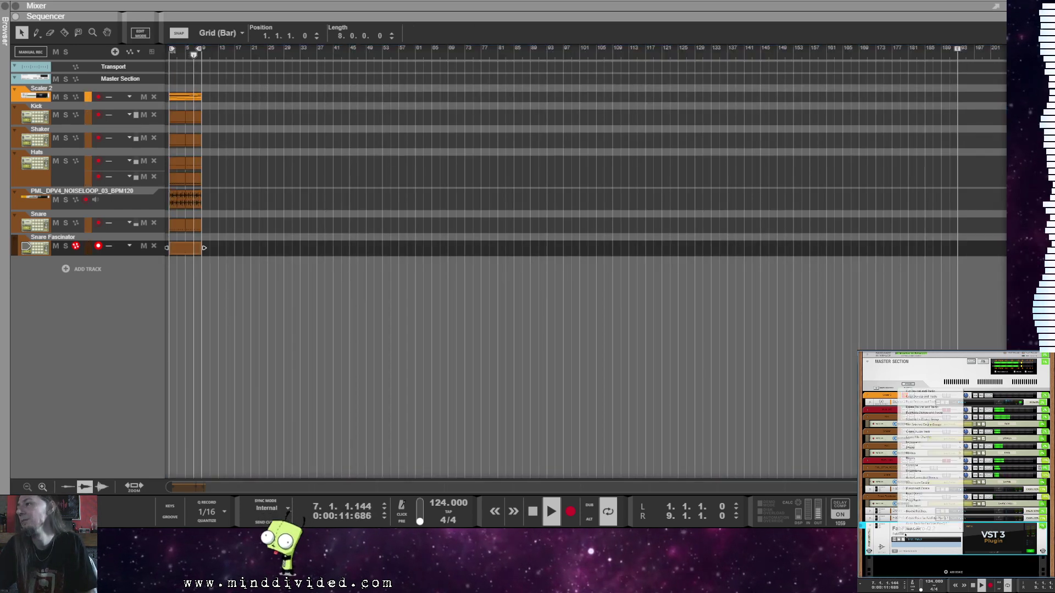
{"action": "mouse_move", "coordinate": [934, 529]}
{"action": "left_click", "coordinate": [991, 384]}
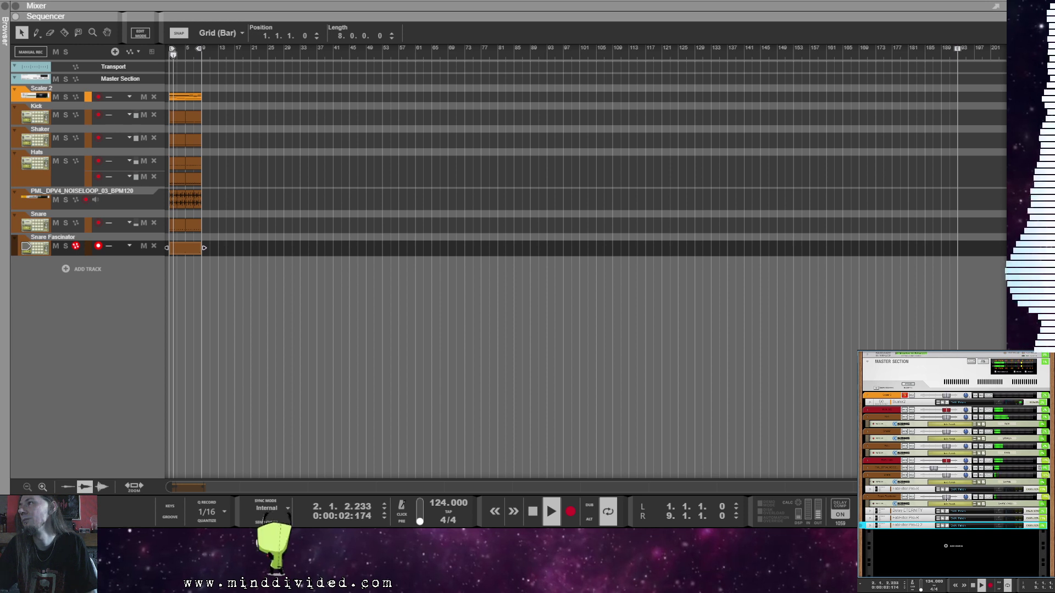
{"action": "left_click", "coordinate": [899, 548]}
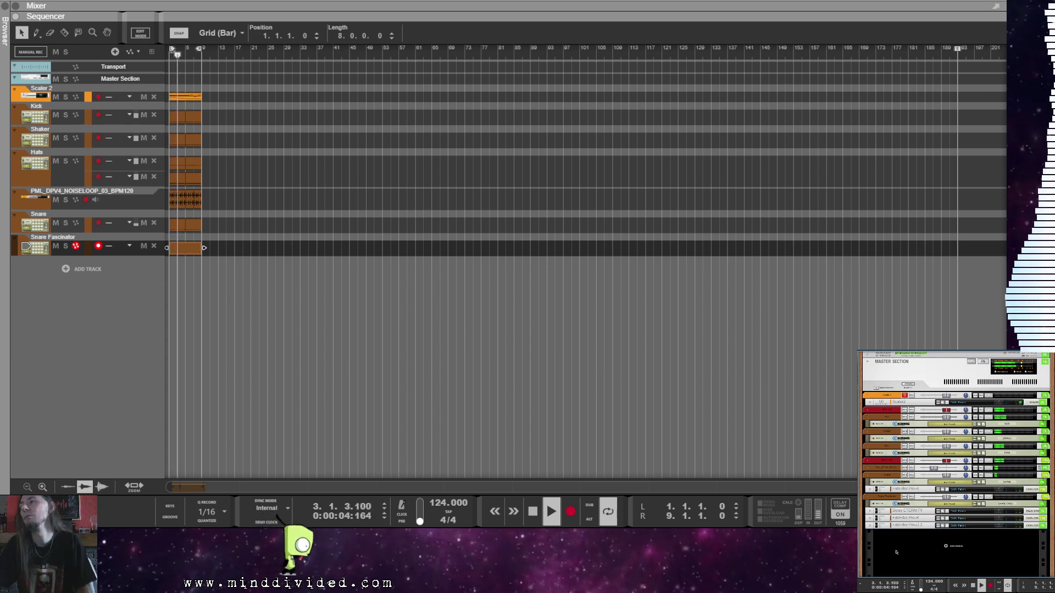
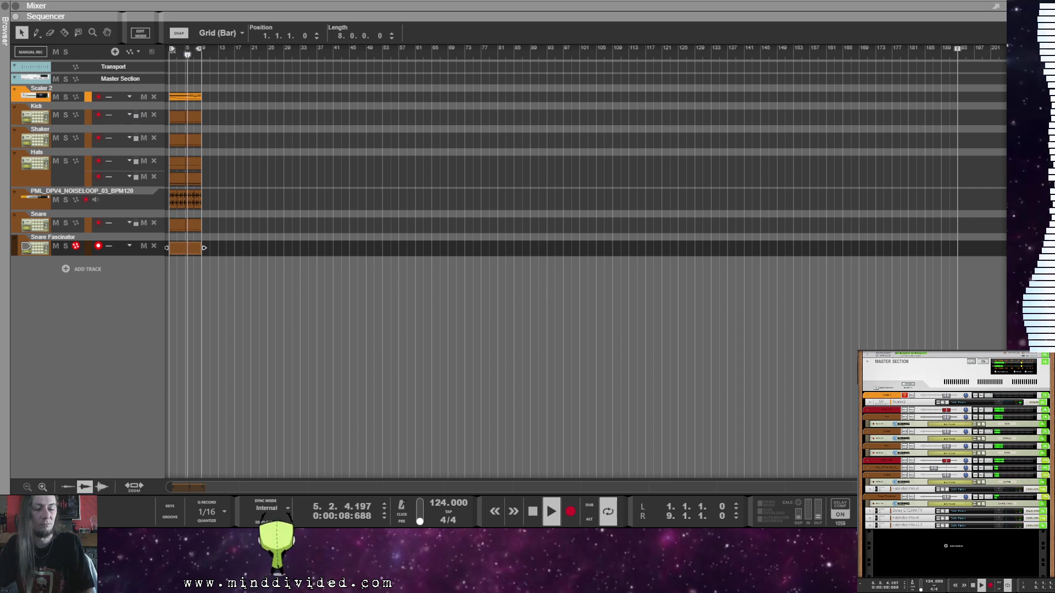
Step: Drag the Diva VST from the Browser into the rack to create a Diva 1 instrument track
{"action": "left_click_drag", "start_coordinate": [901, 528], "coordinate": [929, 559]}
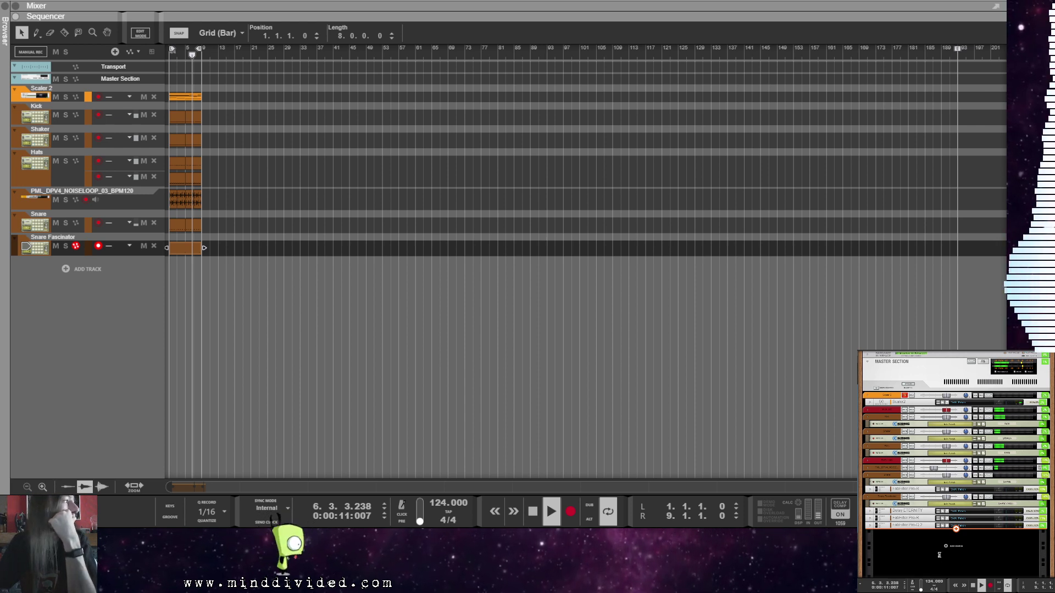
{"action": "left_click_drag", "start_coordinate": [939, 556], "coordinate": [939, 557]}
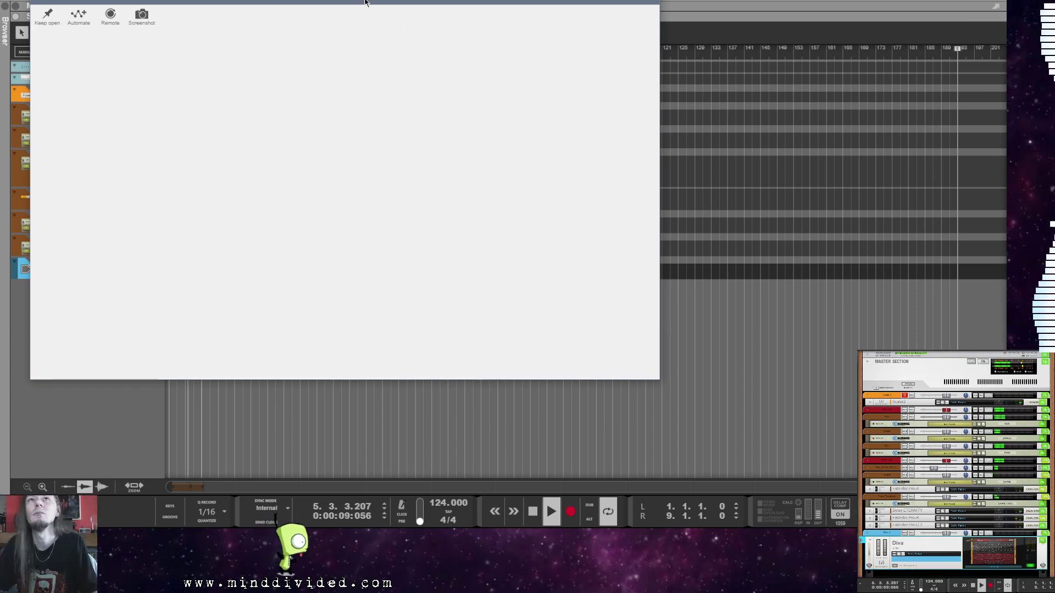
Step: Move the Diva window to the second monitor and open its preset list, loading CHD Big Maya
{"action": "left_click_drag", "start_coordinate": [367, 2], "coordinate": [366, 0]}
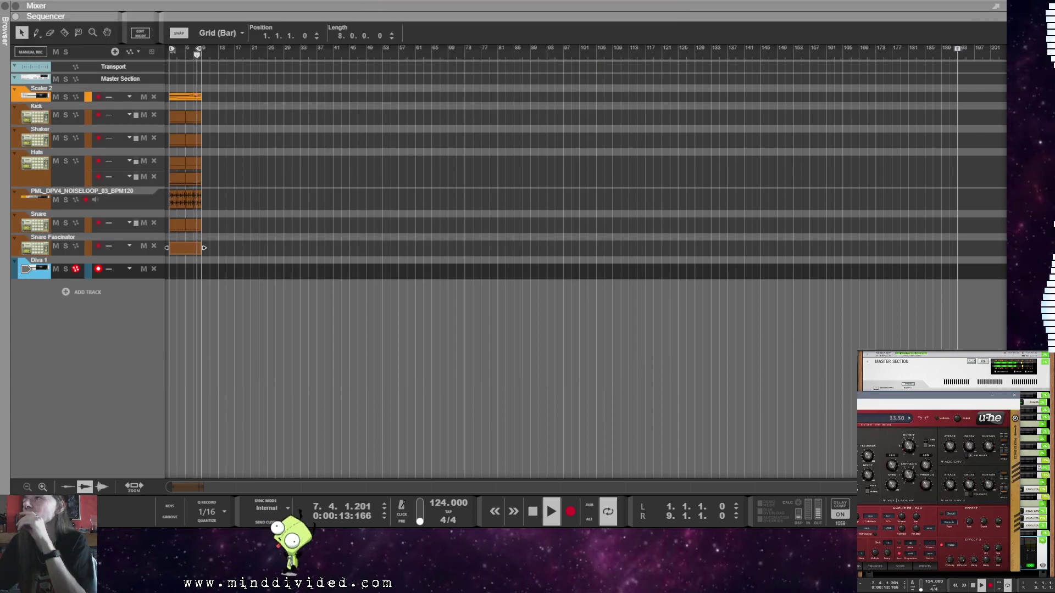
{"action": "left_click_drag", "start_coordinate": [873, 395], "coordinate": [898, 384]}
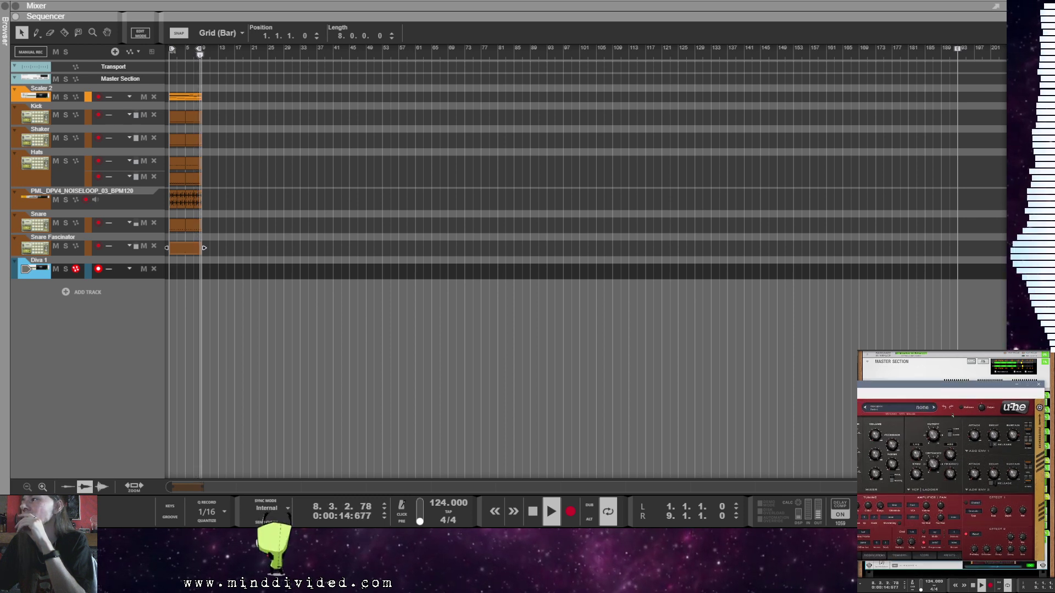
{"action": "left_click", "coordinate": [962, 407]}
{"action": "left_click", "coordinate": [950, 555]}
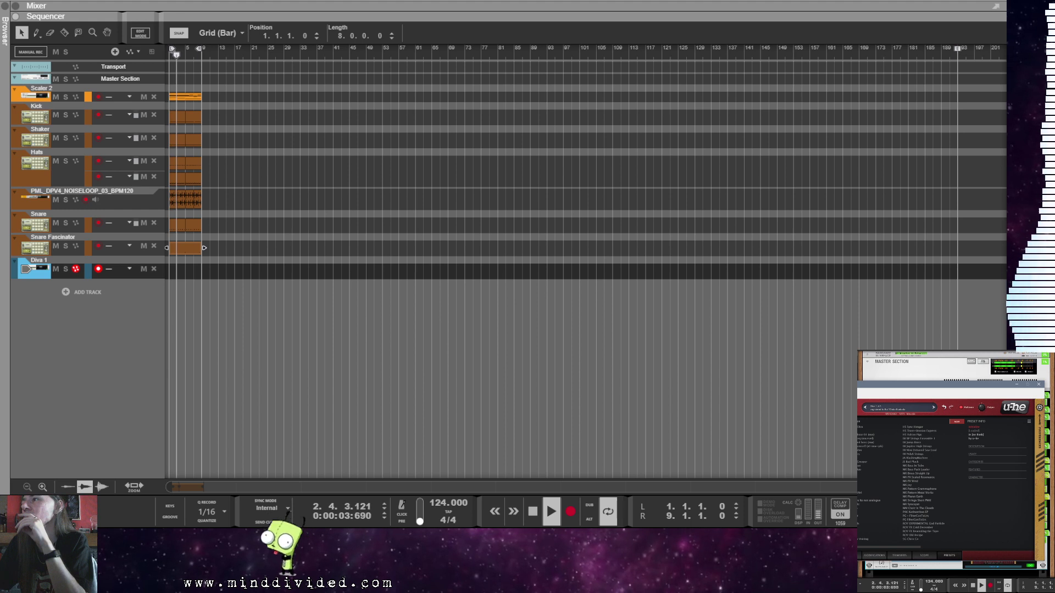
{"action": "left_click", "coordinate": [860, 486]}
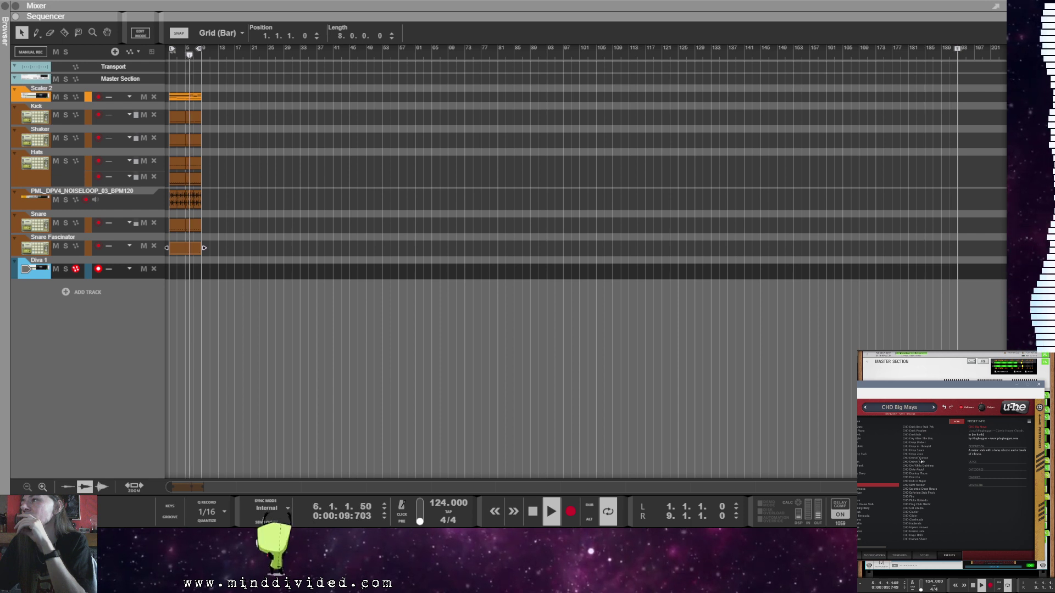
Step: Scroll the Diva presets and load PH PAD Movement Pad 01
{"action": "scroll", "coordinate": [923, 484], "scroll_direction": "down", "scroll_amount": 10}
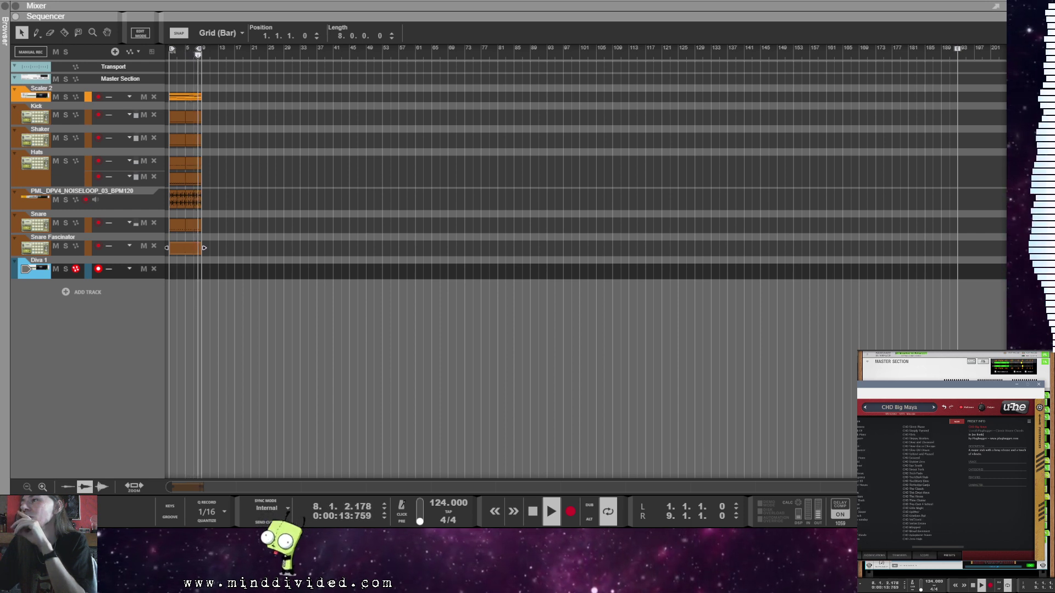
{"action": "scroll", "coordinate": [923, 483], "scroll_direction": "down", "scroll_amount": 5}
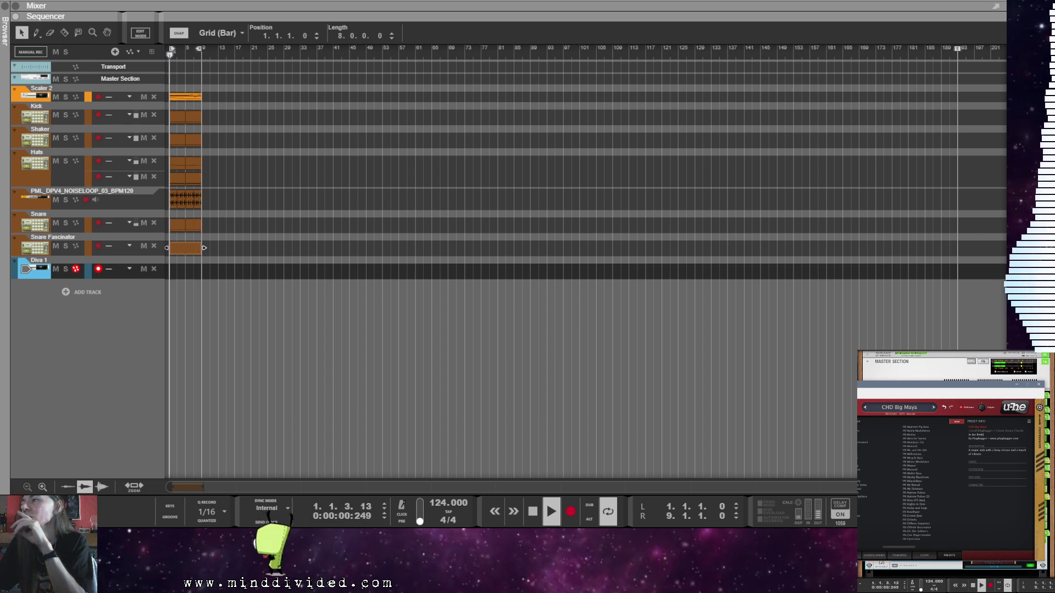
{"action": "scroll", "coordinate": [923, 484], "scroll_direction": "up", "scroll_amount": 3}
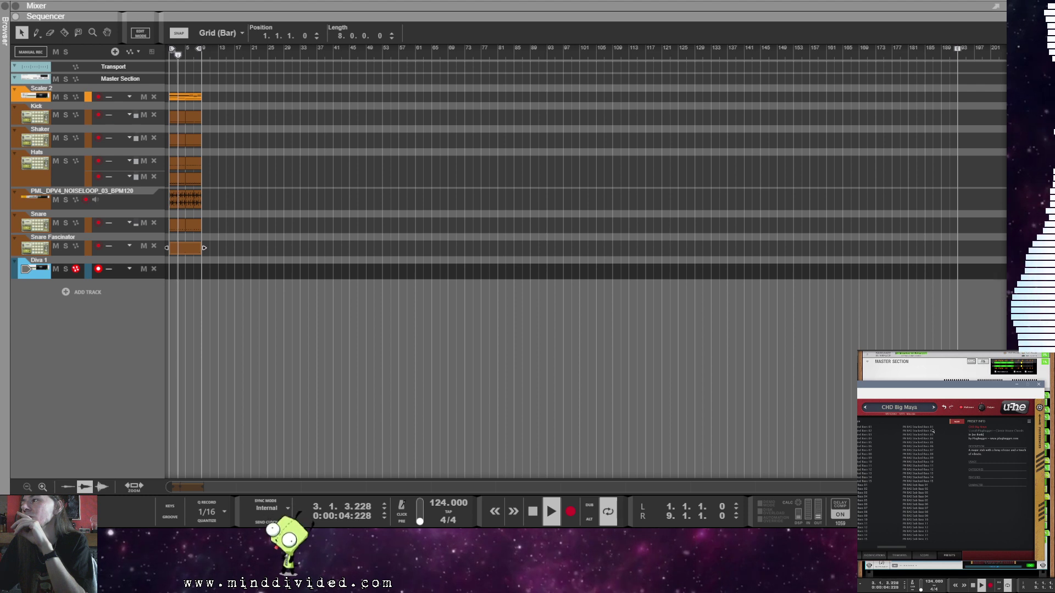
{"action": "scroll", "coordinate": [920, 502], "scroll_direction": "down", "scroll_amount": 5}
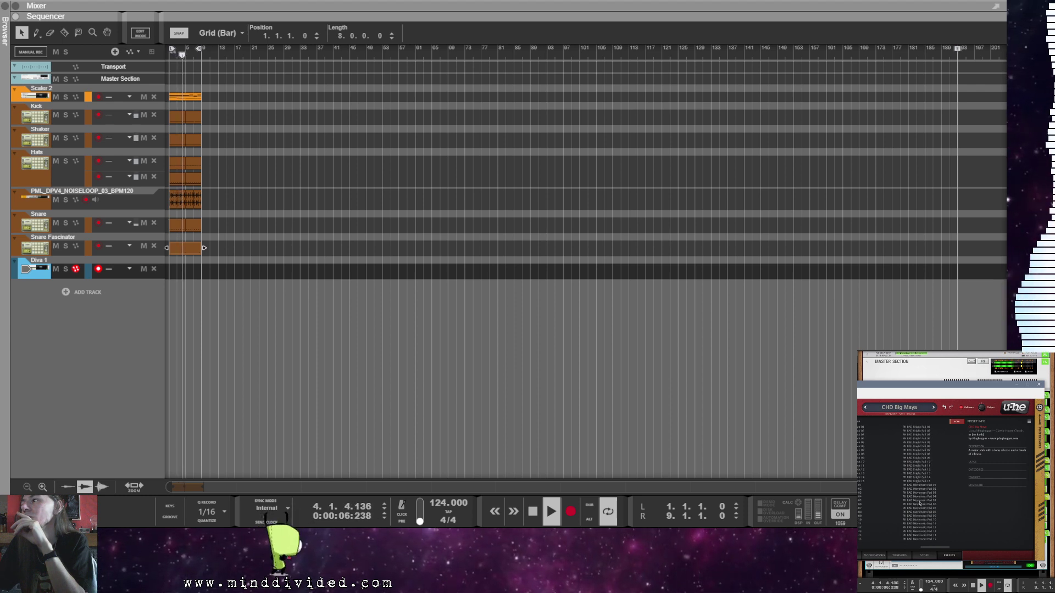
{"action": "scroll", "coordinate": [920, 504], "scroll_direction": "down", "scroll_amount": 5}
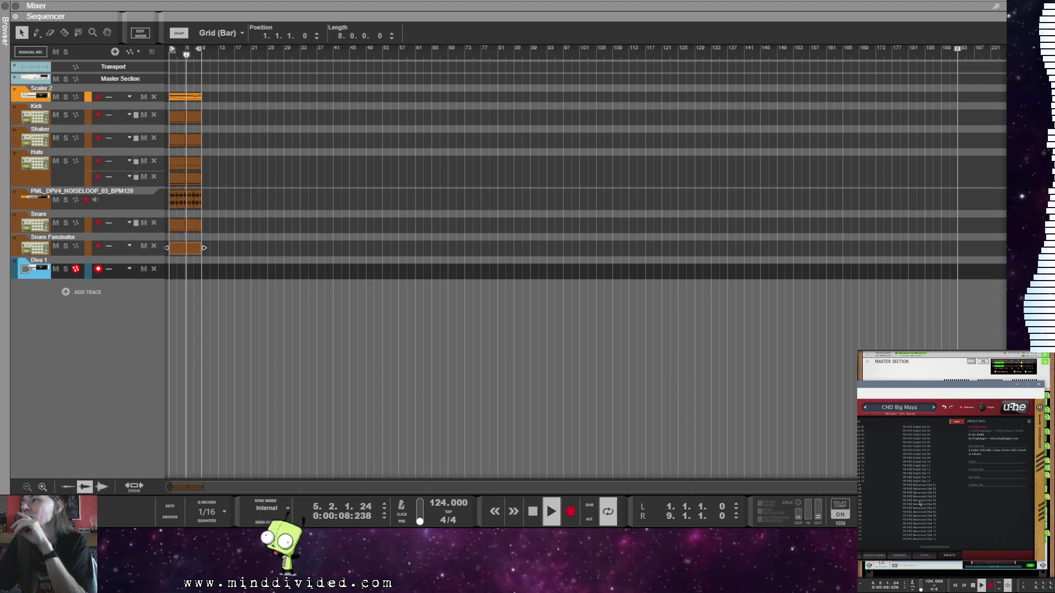
{"action": "left_click", "coordinate": [931, 485]}
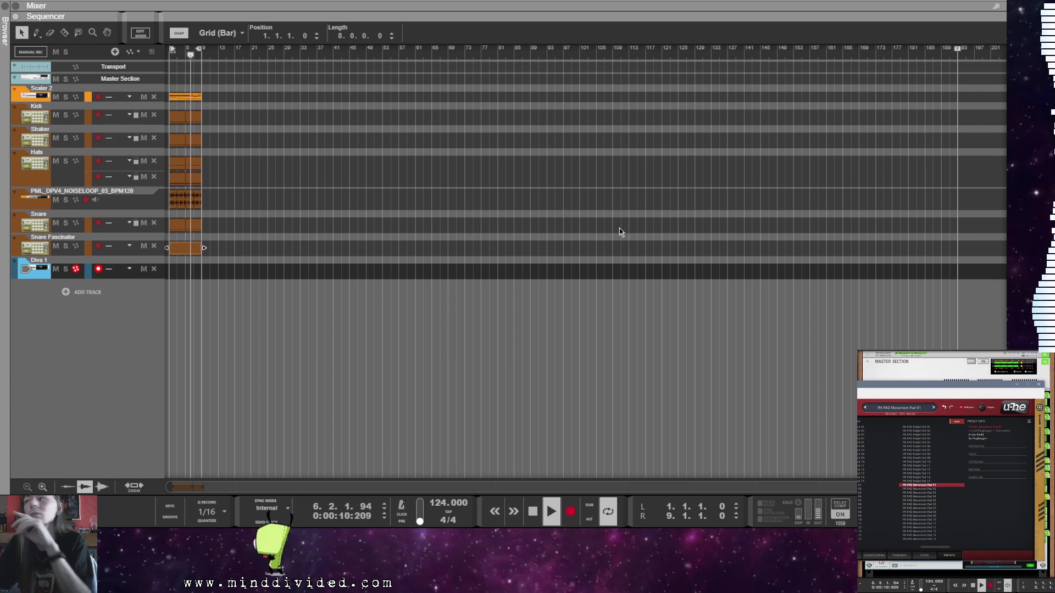
{"action": "left_click", "coordinate": [324, 167]}
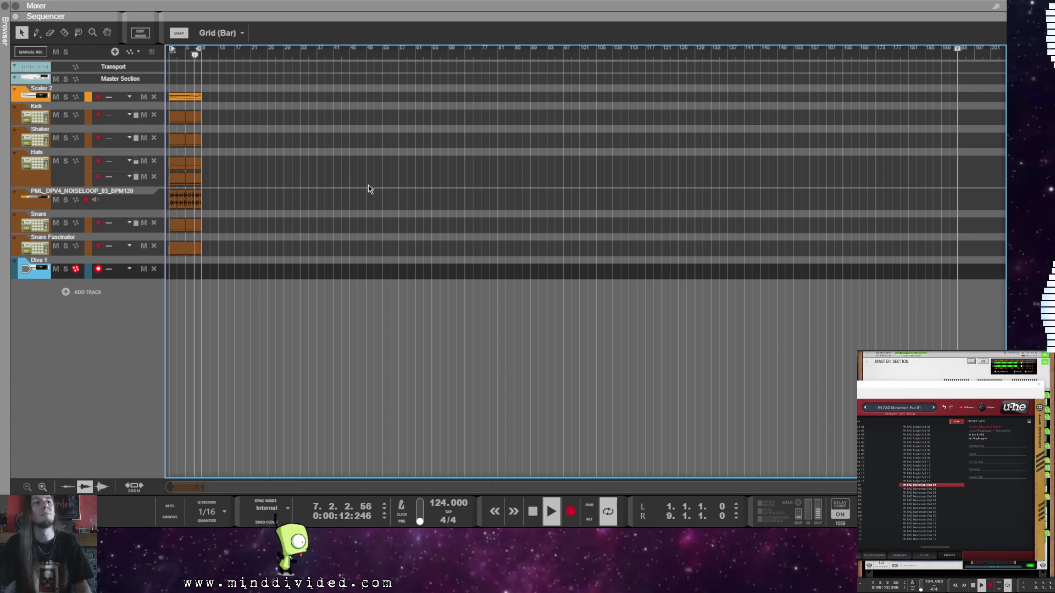
Step: Copy the Scaler 2 chord clip onto the Diva 1 lane and open it in the note editor
{"action": "left_click", "coordinate": [191, 98]}
{"action": "left_click_drag", "start_coordinate": [191, 99], "coordinate": [183, 295]}
{"action": "double_click", "coordinate": [188, 273]}
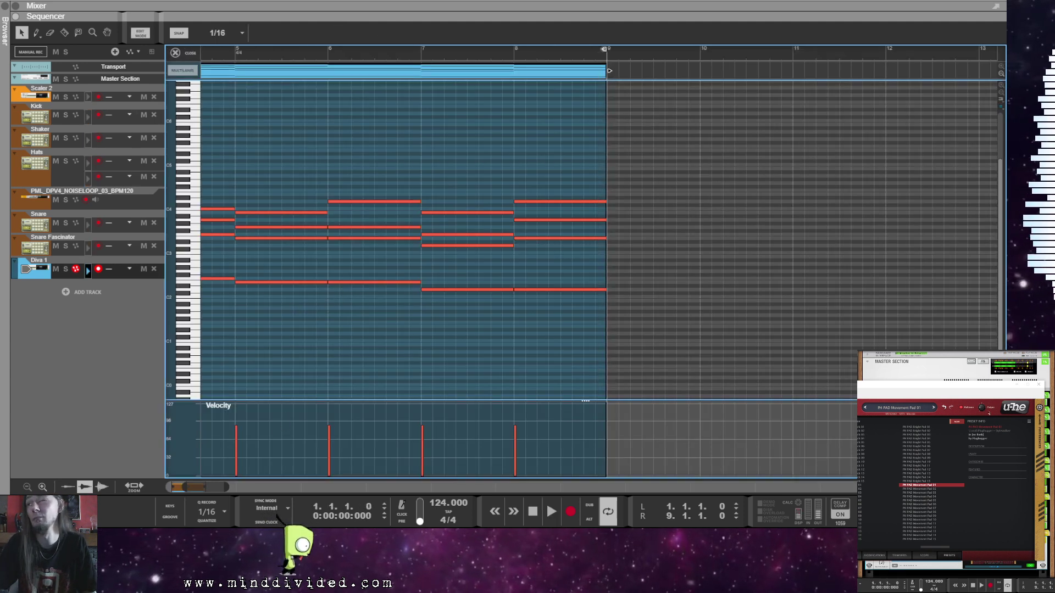
{"action": "left_click", "coordinate": [981, 411]}
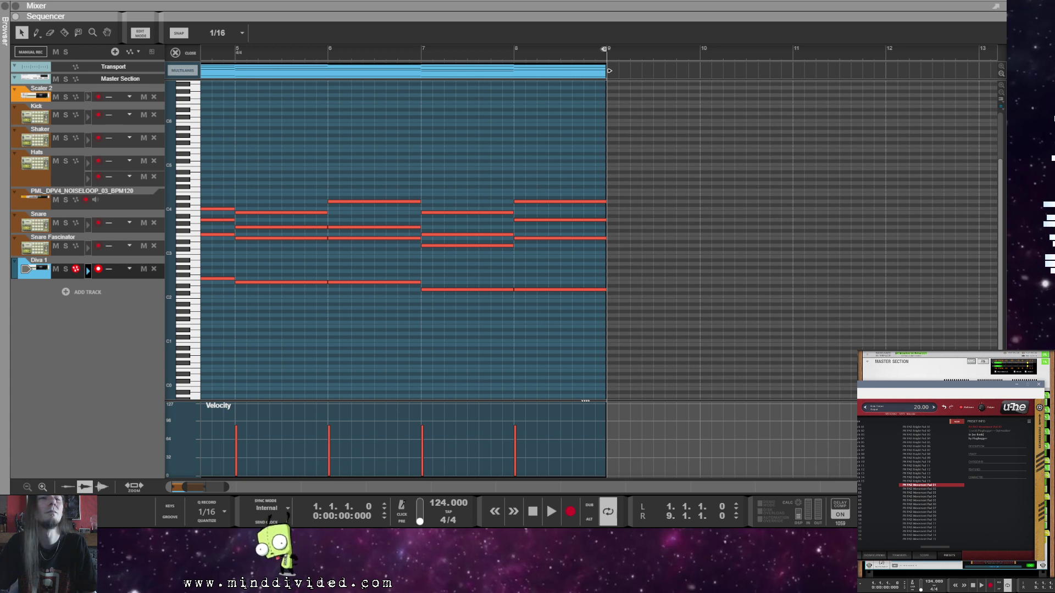
{"action": "left_click", "coordinate": [142, 486]}
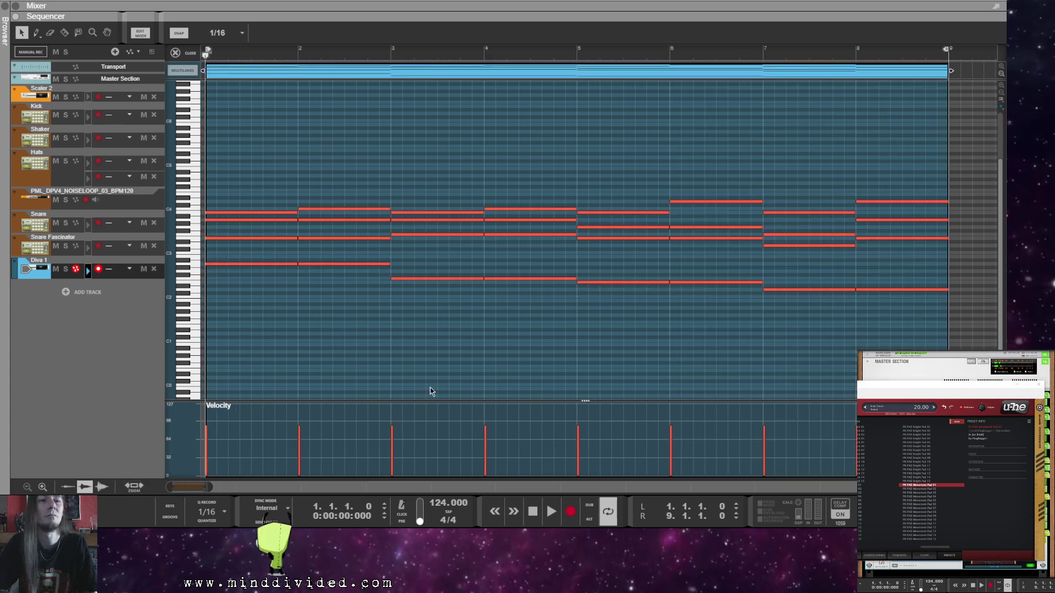
Step: Delete the middle chord notes in bars 1–8, keeping only each chord's top and bottom notes
{"action": "left_click", "coordinate": [258, 219]}
{"action": "left_click_drag", "start_coordinate": [437, 217], "coordinate": [456, 247]}
{"action": "left_click_drag", "start_coordinate": [519, 217], "coordinate": [540, 251]}
{"action": "left_click_drag", "start_coordinate": [614, 225], "coordinate": [637, 243]}
{"action": "left_click_drag", "start_coordinate": [725, 238], "coordinate": [731, 242]}
{"action": "left_click_drag", "start_coordinate": [790, 225], "coordinate": [848, 266]}
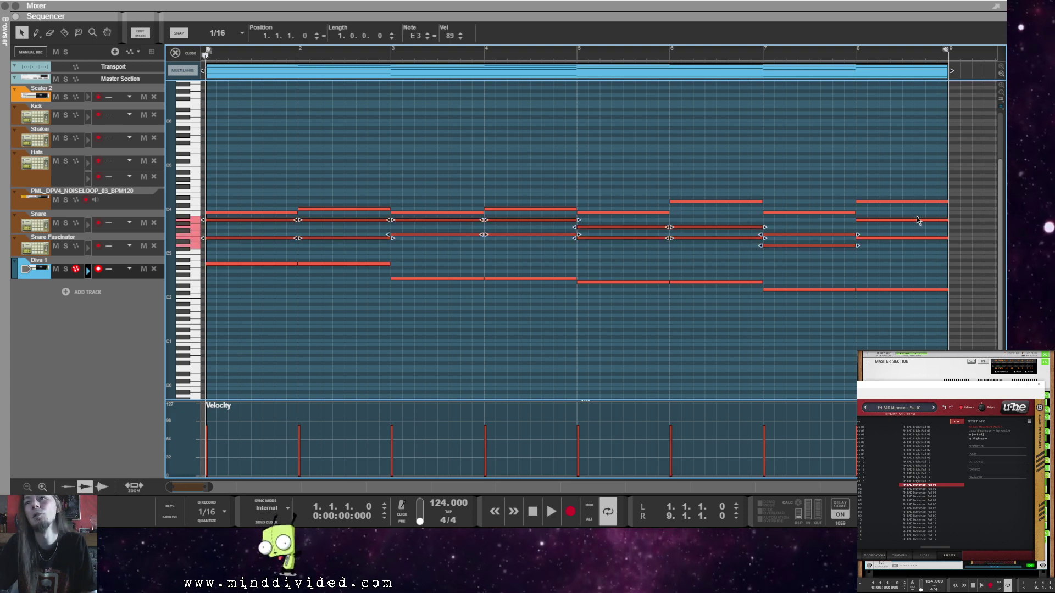
{"action": "left_click_drag", "start_coordinate": [902, 210], "coordinate": [928, 285]}
{"action": "key", "text": "Delete"}
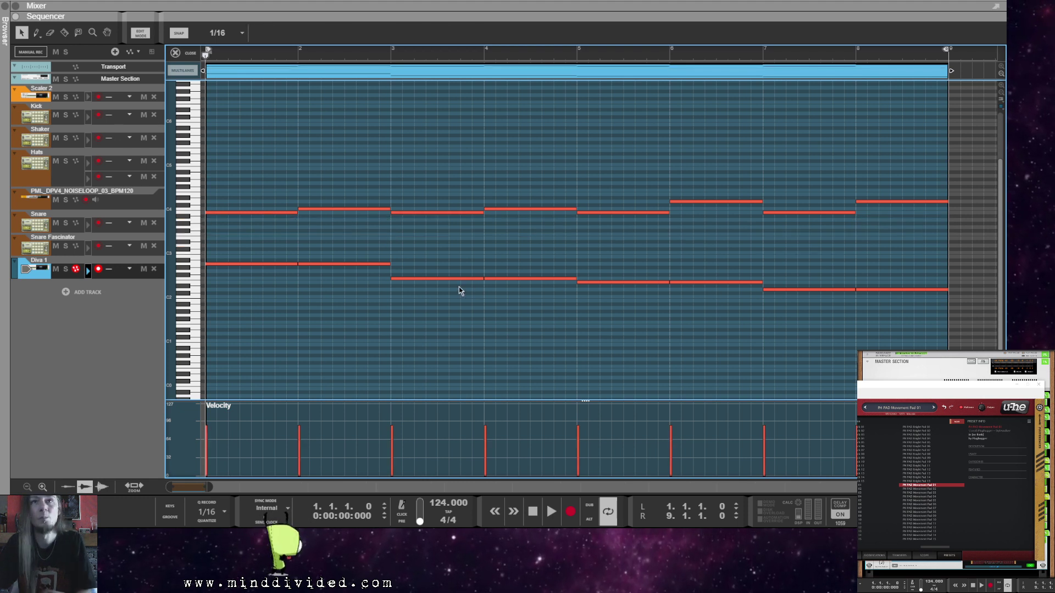
{"action": "key", "text": "space"}
Step: Step through the Movement Pad presets to load PH PAD Movement Pad 06 on Diva
{"action": "left_click", "coordinate": [175, 53]}
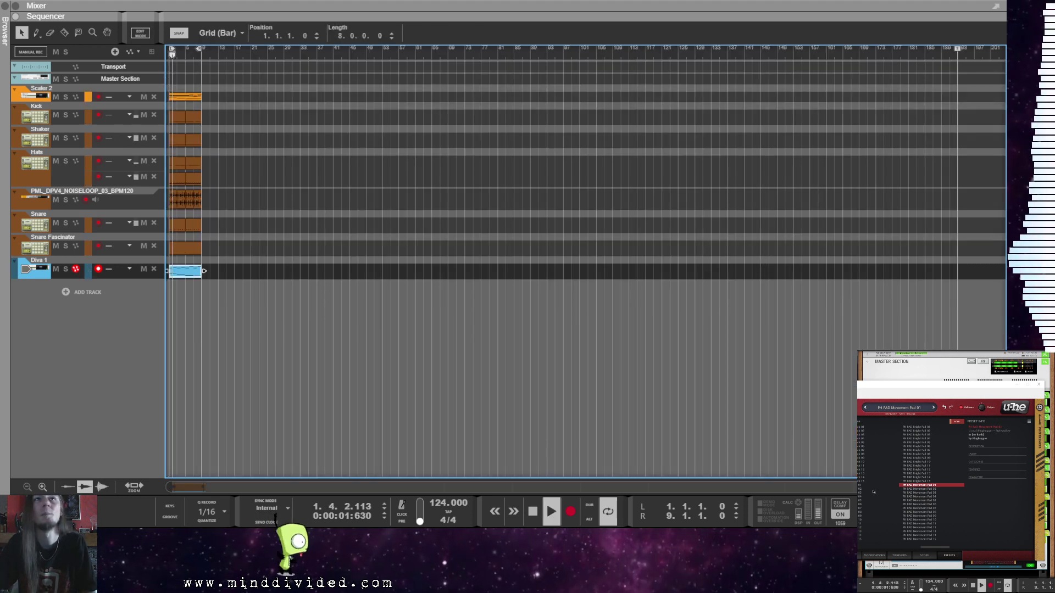
{"action": "left_click", "coordinate": [926, 489]}
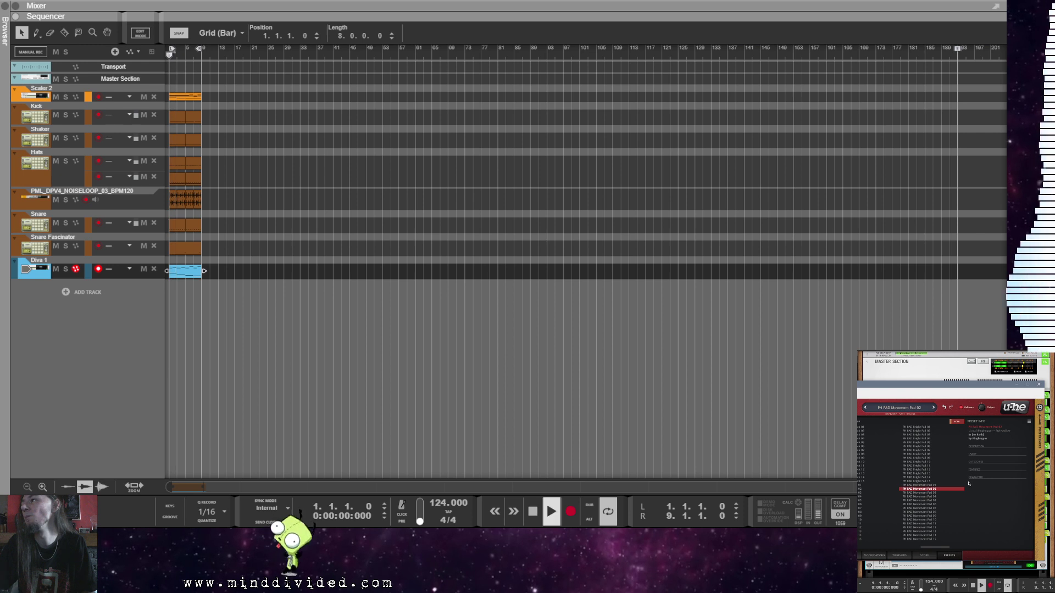
{"action": "left_click", "coordinate": [926, 492]}
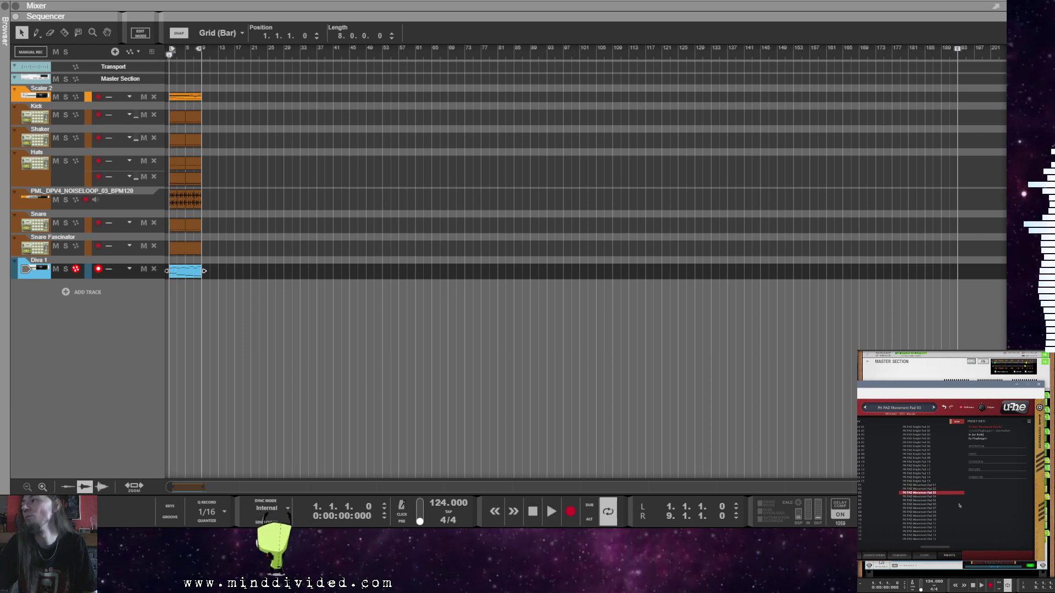
{"action": "left_click", "coordinate": [928, 496]}
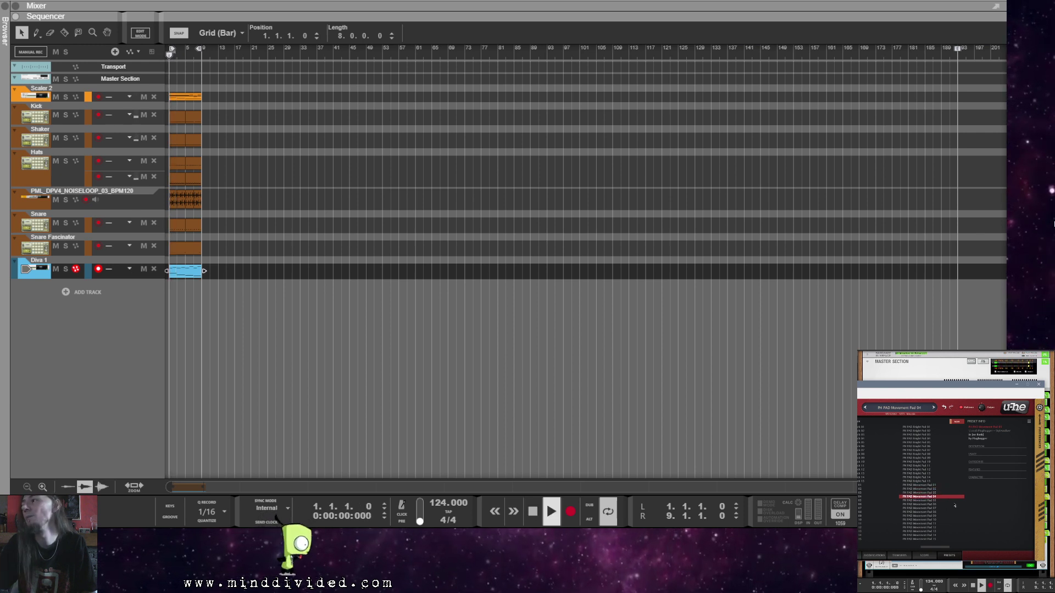
{"action": "left_click", "coordinate": [925, 500]}
{"action": "left_click", "coordinate": [925, 504]}
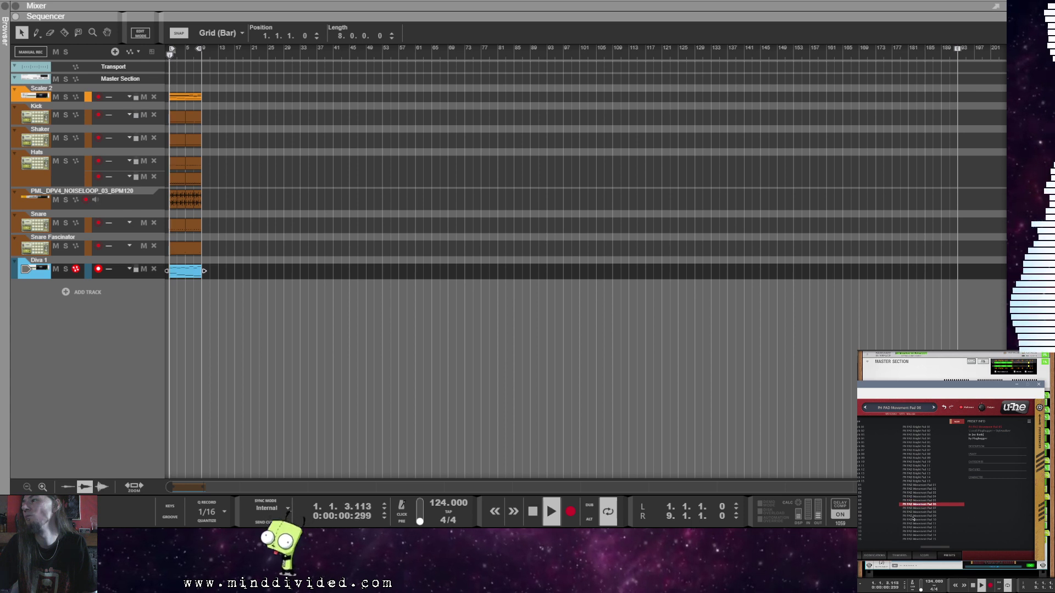
Step: Lower Diva's output to 10, show the MAIN panel, and move the window onto the main screen
{"action": "scroll", "coordinate": [983, 411], "scroll_direction": "down", "scroll_amount": 14}
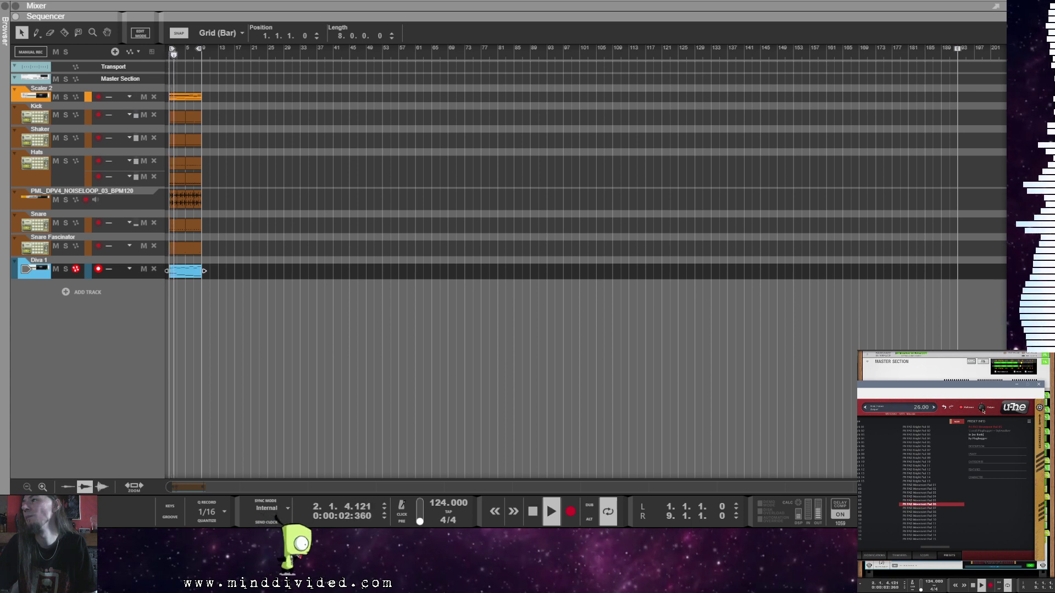
{"action": "scroll", "coordinate": [982, 411], "scroll_direction": "down", "scroll_amount": 2}
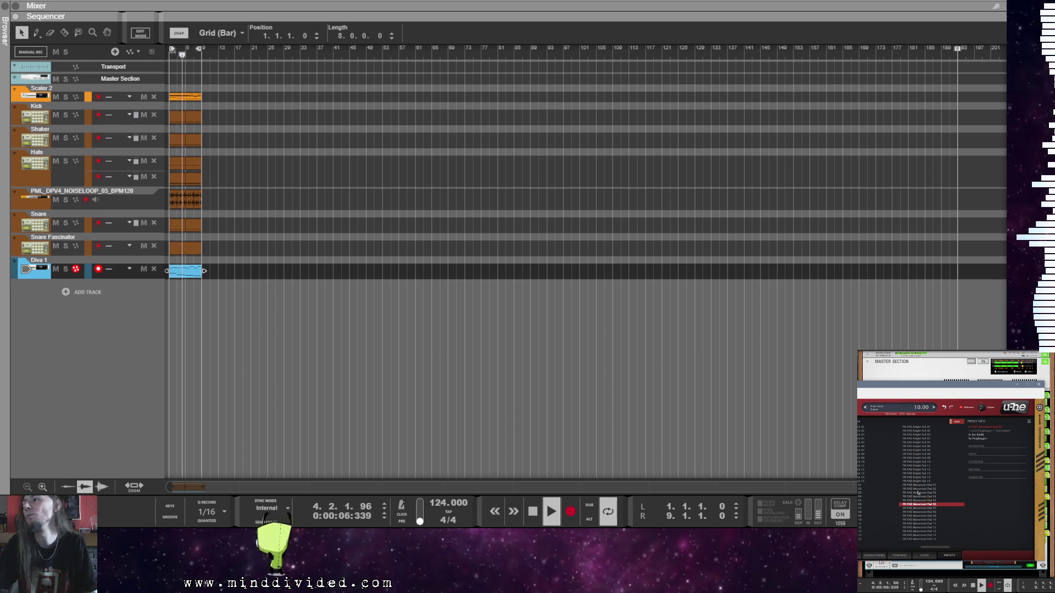
{"action": "left_click", "coordinate": [858, 555]}
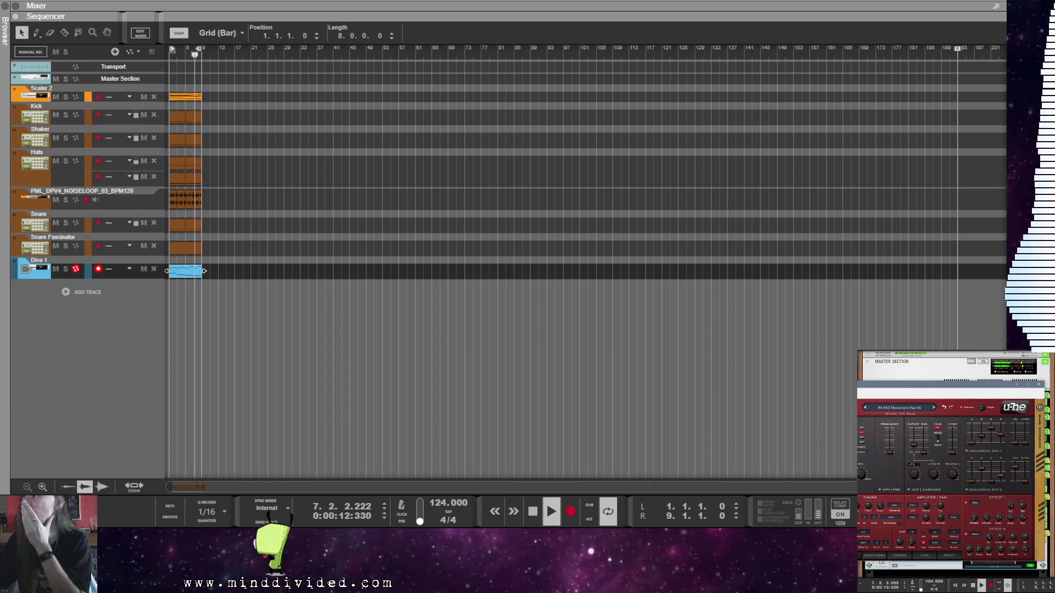
{"action": "left_click", "coordinate": [857, 517]}
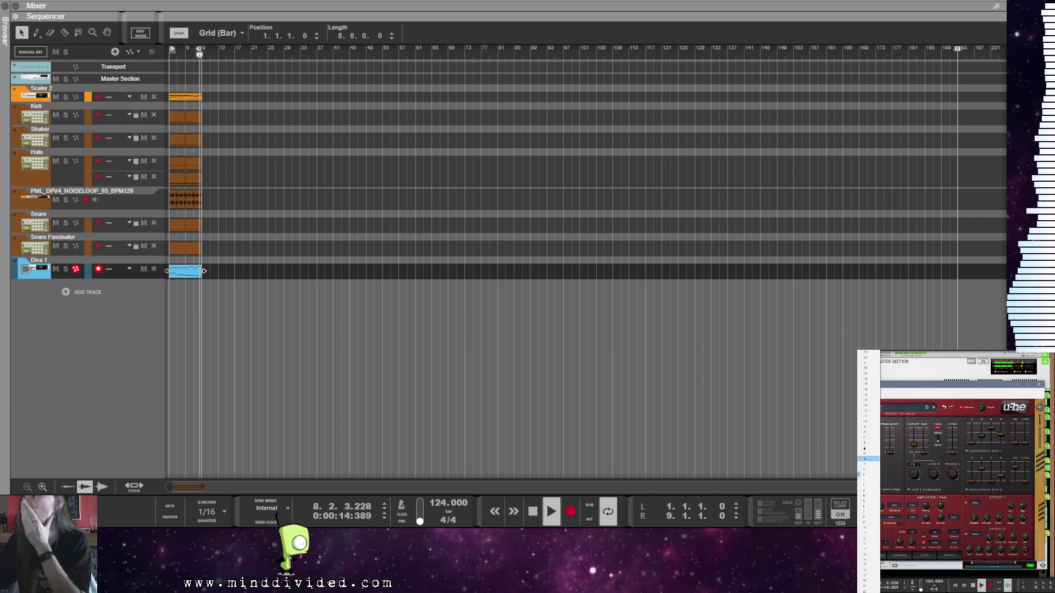
{"action": "left_click", "coordinate": [868, 410]}
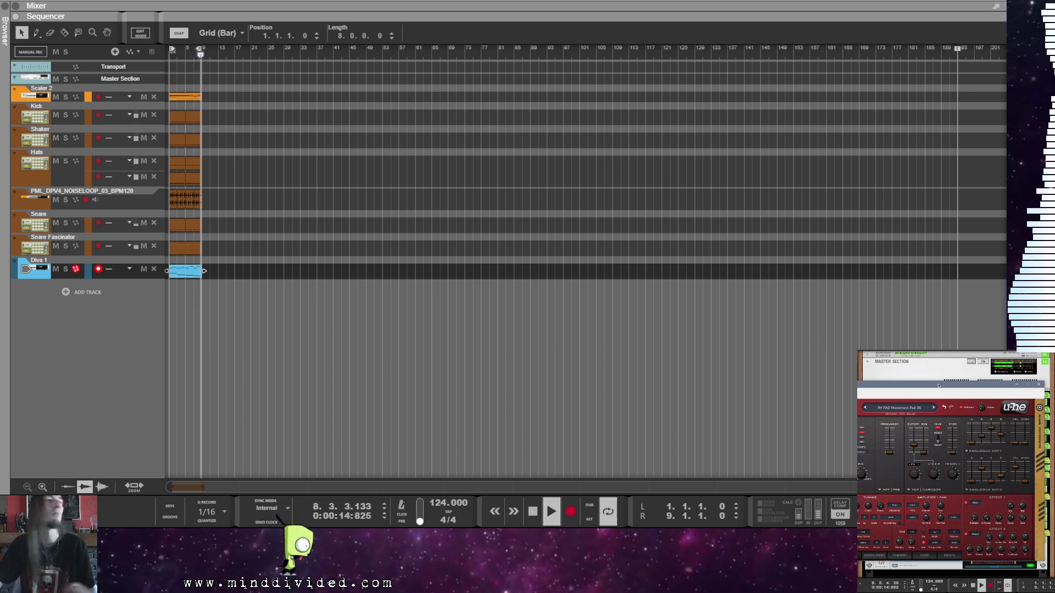
{"action": "left_click_drag", "start_coordinate": [938, 386], "coordinate": [422, 43]}
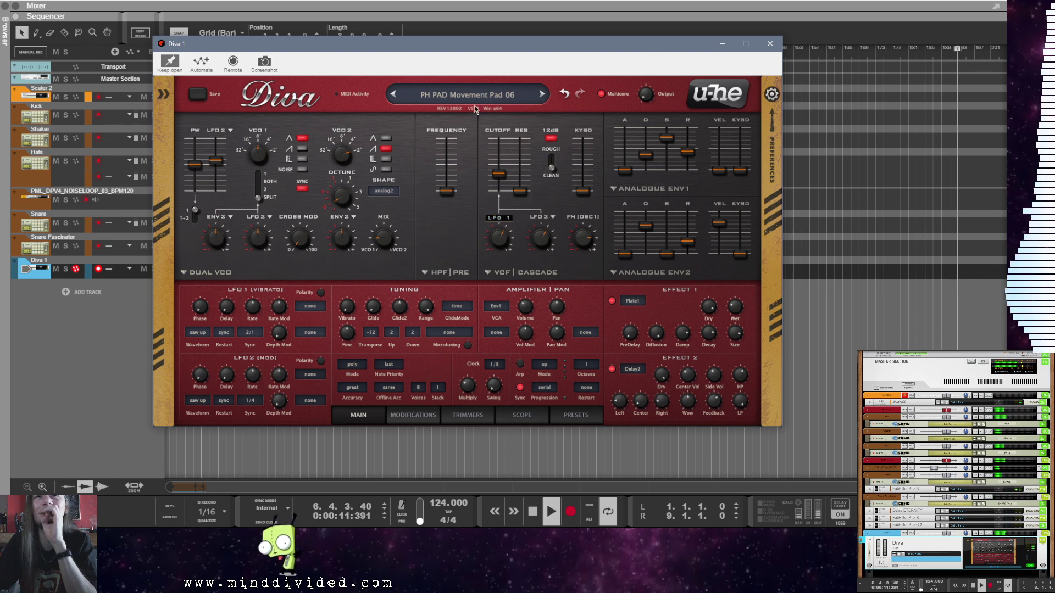
Step: Rename the Diva track to PD Movement Pad 066 and close the Diva window
{"action": "left_click", "coordinate": [870, 553]}
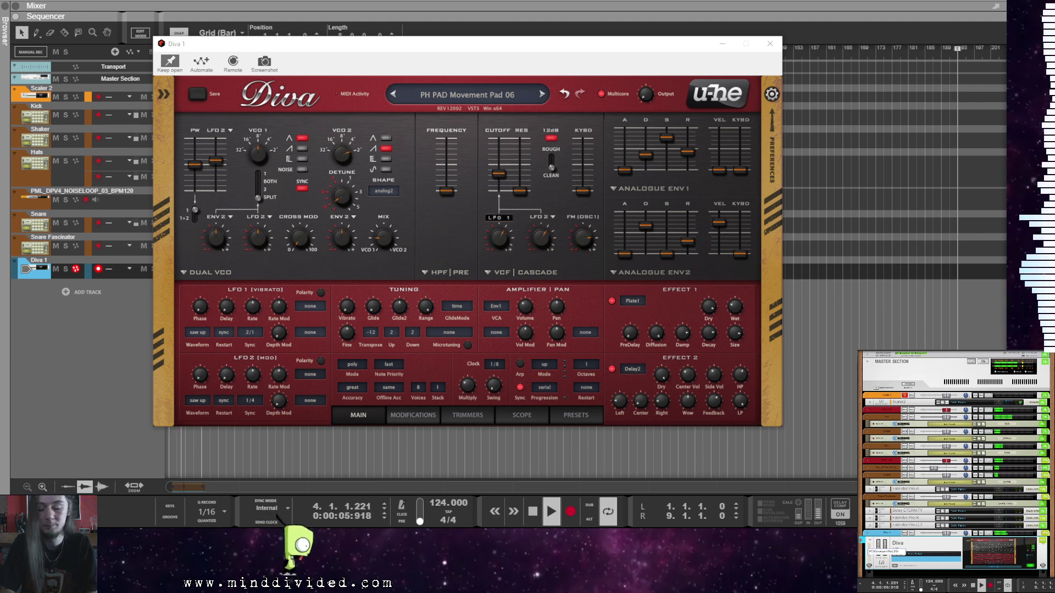
{"action": "key", "text": "Return"}
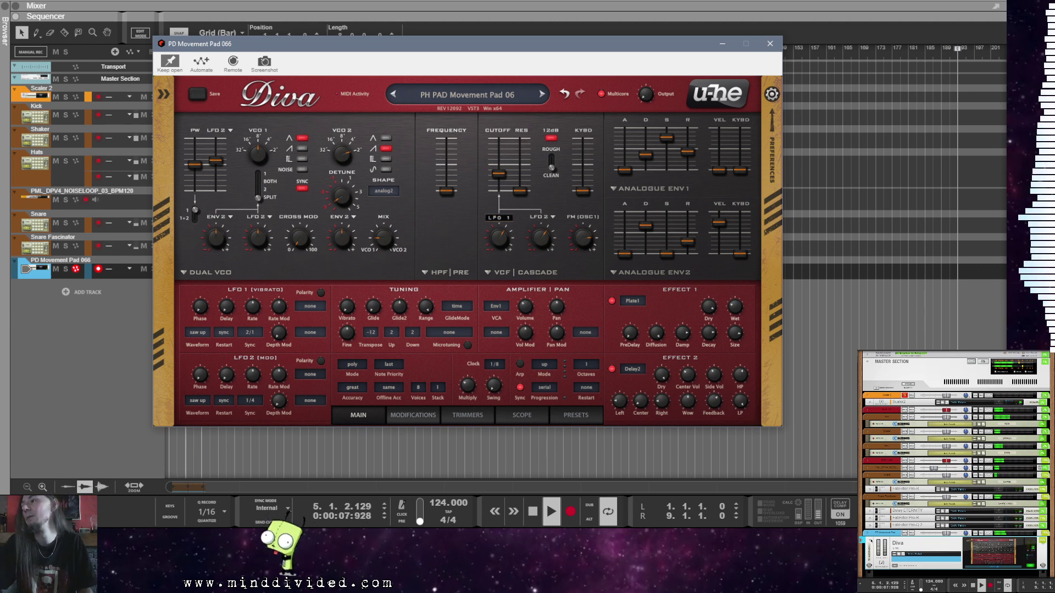
{"action": "left_click", "coordinate": [769, 44]}
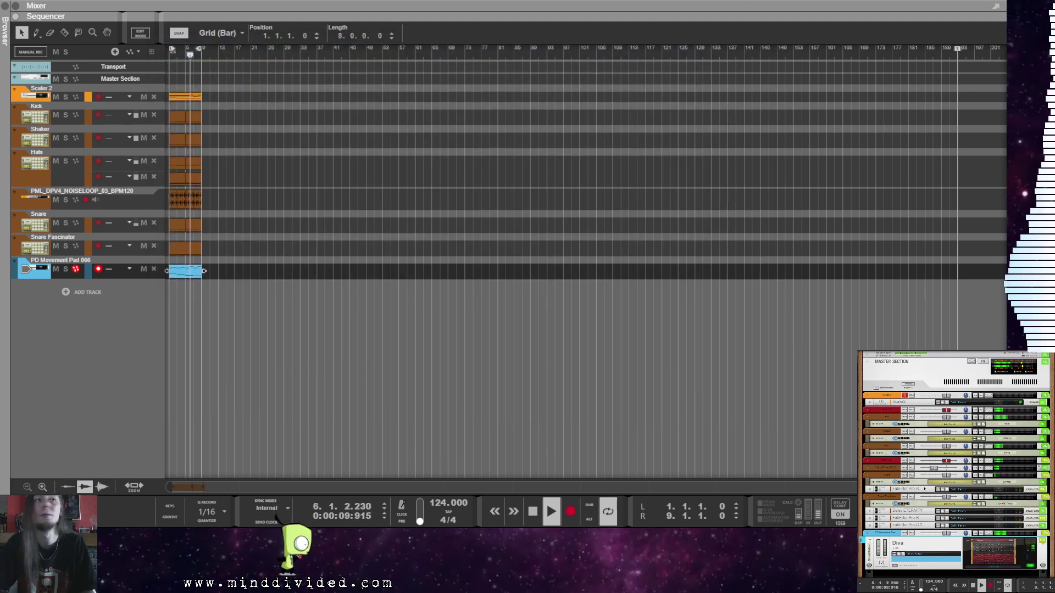
Step: Route the pad's mix channel to BUS 2
{"action": "right_click", "coordinate": [914, 547]}
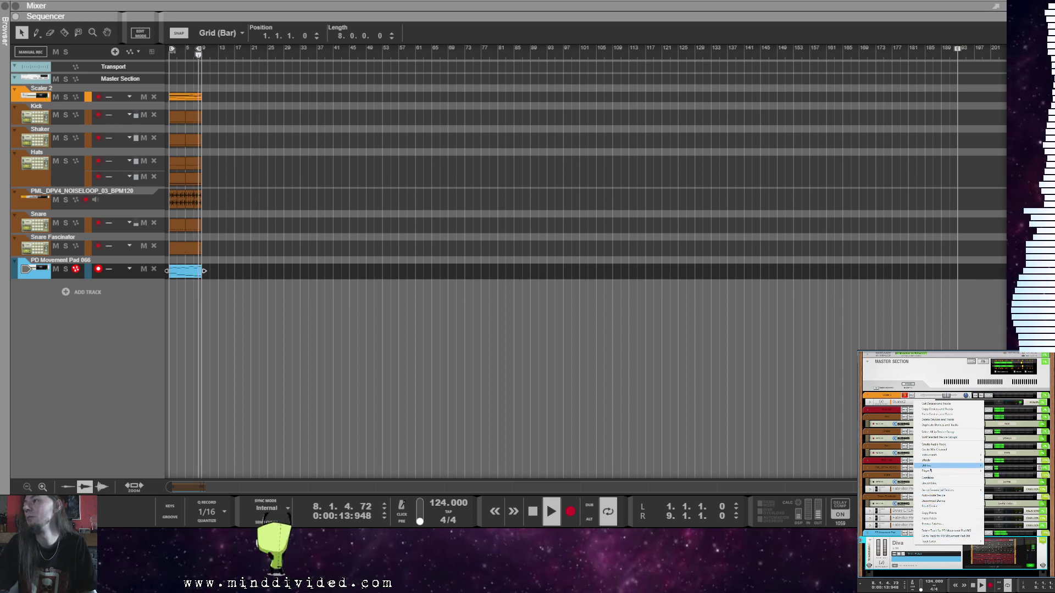
{"action": "right_click", "coordinate": [892, 533]}
{"action": "mouse_move", "coordinate": [920, 484]}
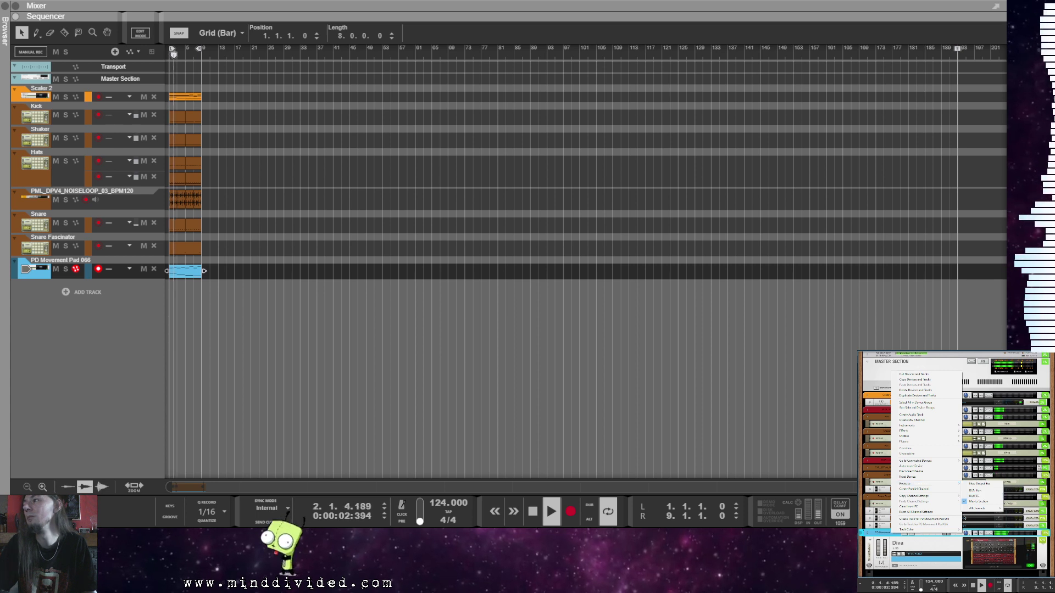
{"action": "left_click", "coordinate": [973, 497]}
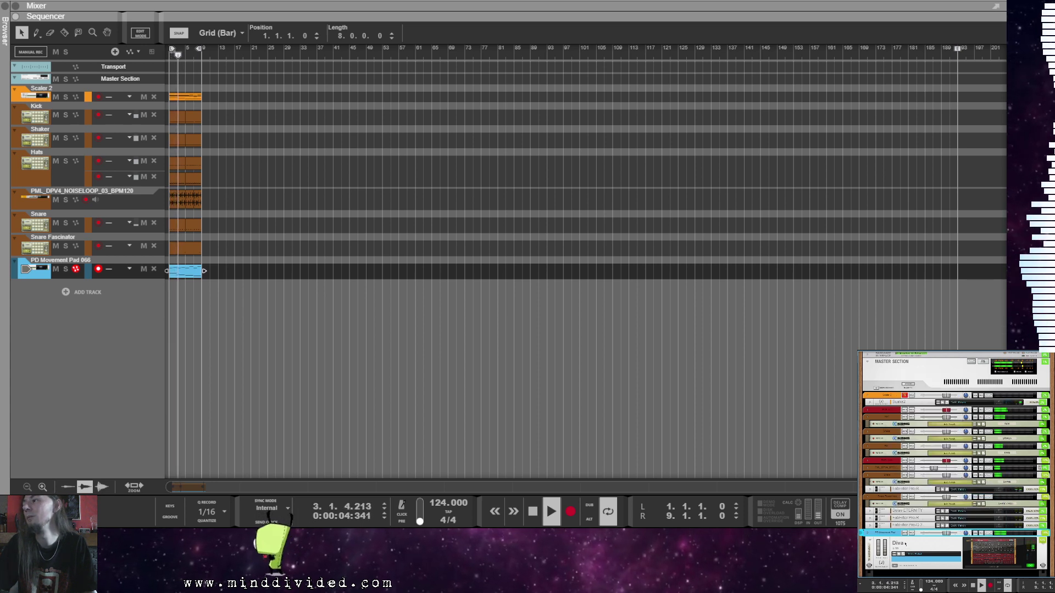
{"action": "scroll", "coordinate": [906, 527], "scroll_direction": "down", "scroll_amount": 2}
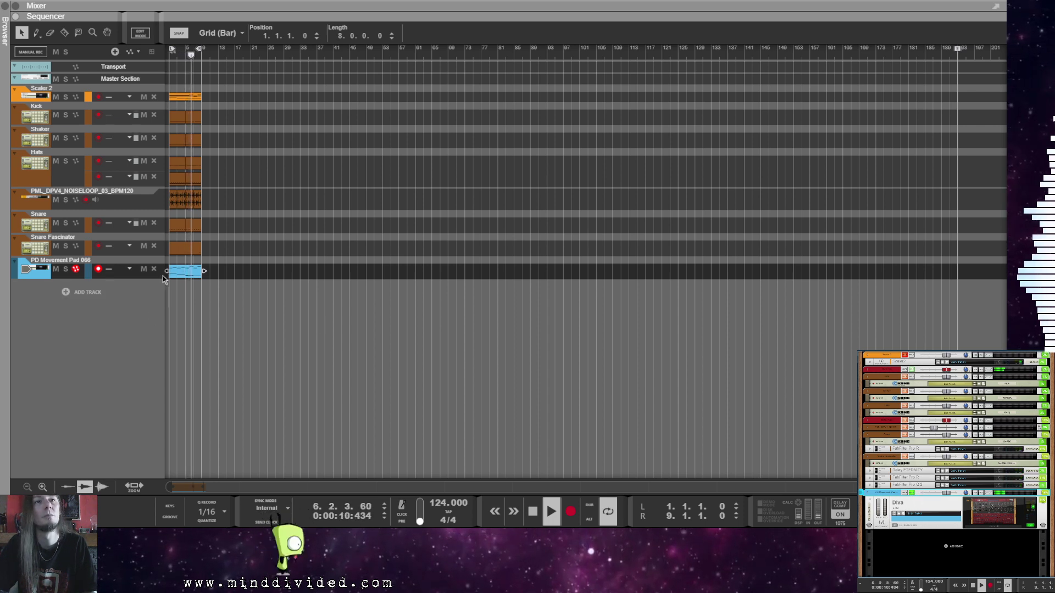
Step: Copy the pad clip to around bar 61 and open the original clip's notes
{"action": "left_click", "coordinate": [183, 293]}
{"action": "left_click_drag", "start_coordinate": [183, 278], "coordinate": [428, 280]}
{"action": "left_click", "coordinate": [183, 281]}
{"action": "double_click", "coordinate": [181, 270]}
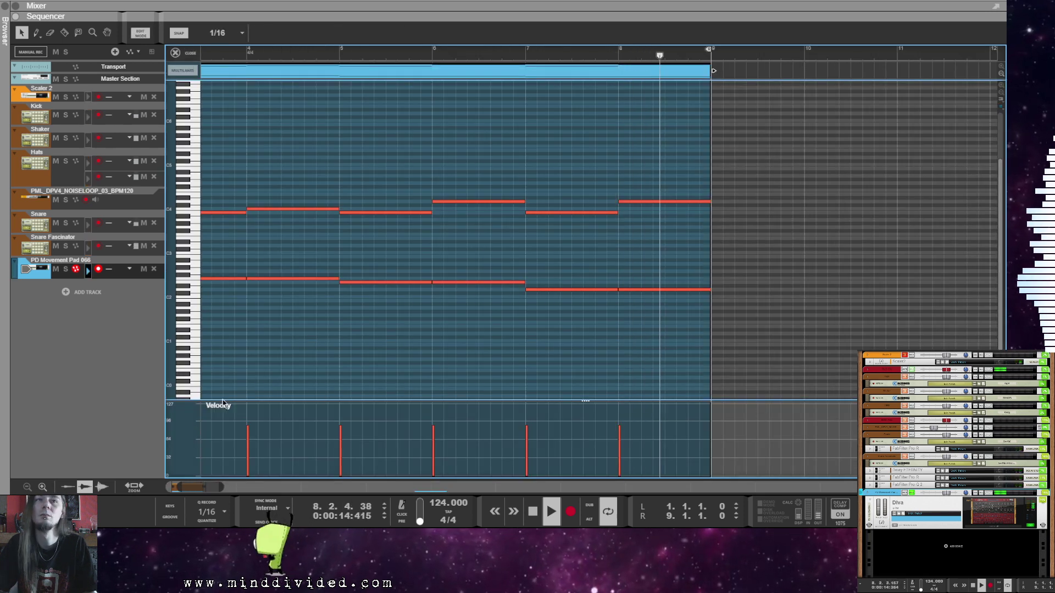
Step: Remove alternate lower notes, stretch the remaining four to two bars, and raise them an octave to A3
{"action": "left_click_drag", "start_coordinate": [795, 346], "coordinate": [796, 345]}
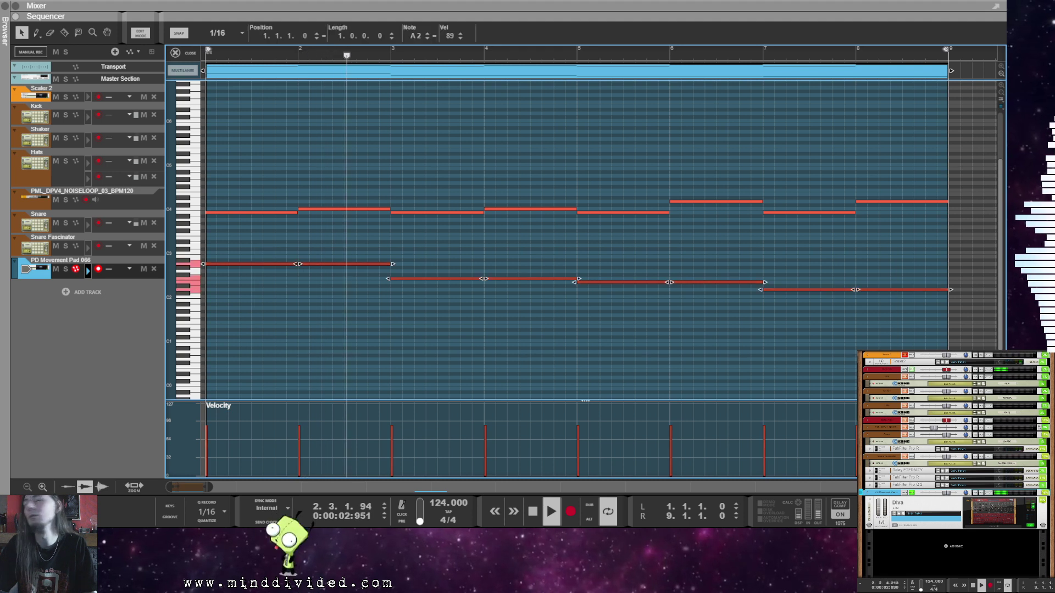
{"action": "left_click", "coordinate": [335, 250]}
{"action": "left_click_drag", "start_coordinate": [335, 251], "coordinate": [945, 347]}
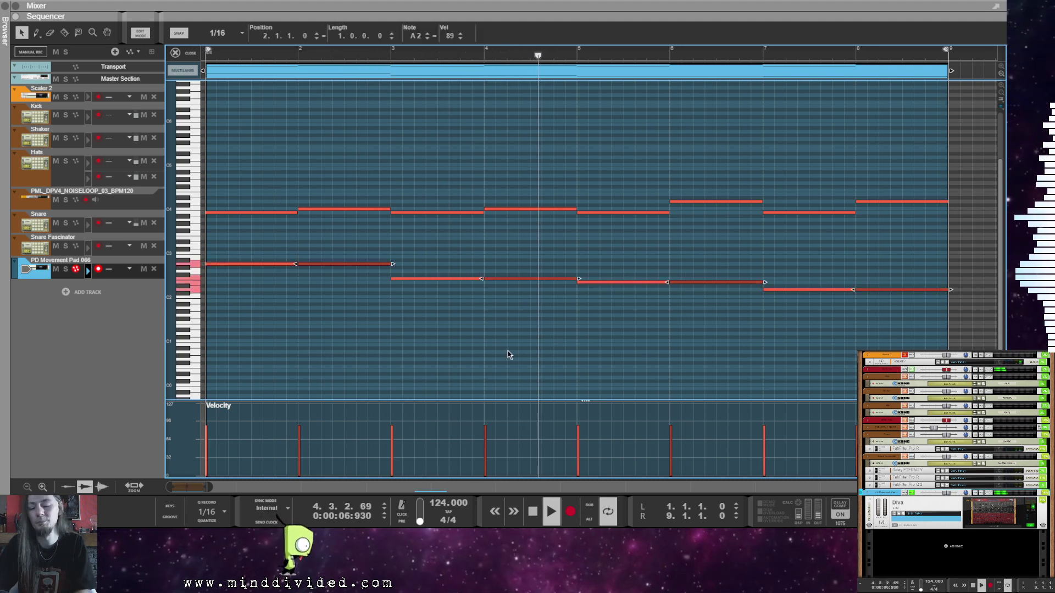
{"action": "key", "text": "ctrl+z"}
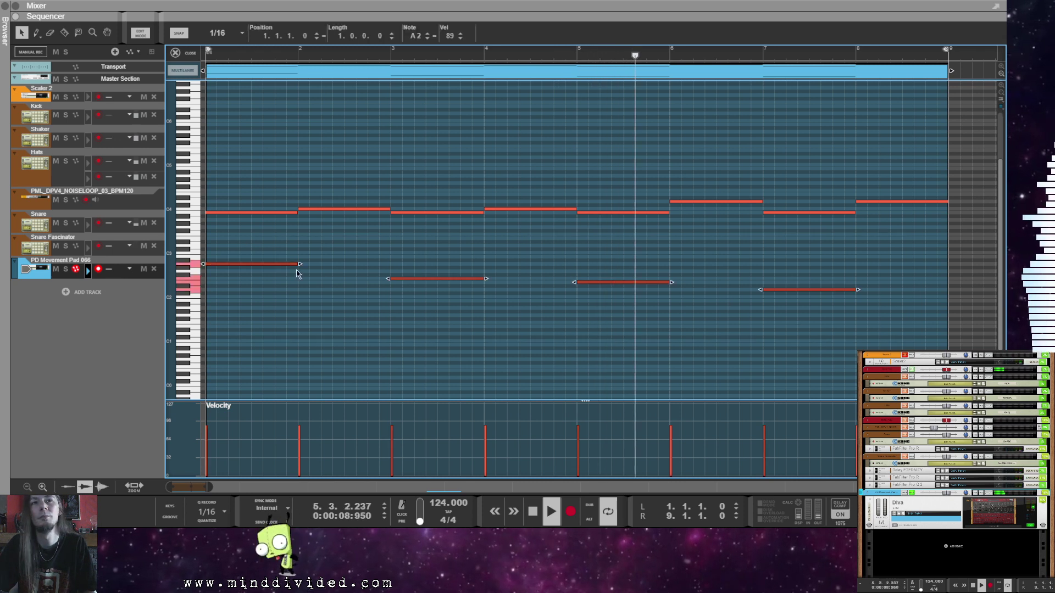
{"action": "left_click_drag", "start_coordinate": [301, 264], "coordinate": [393, 264]}
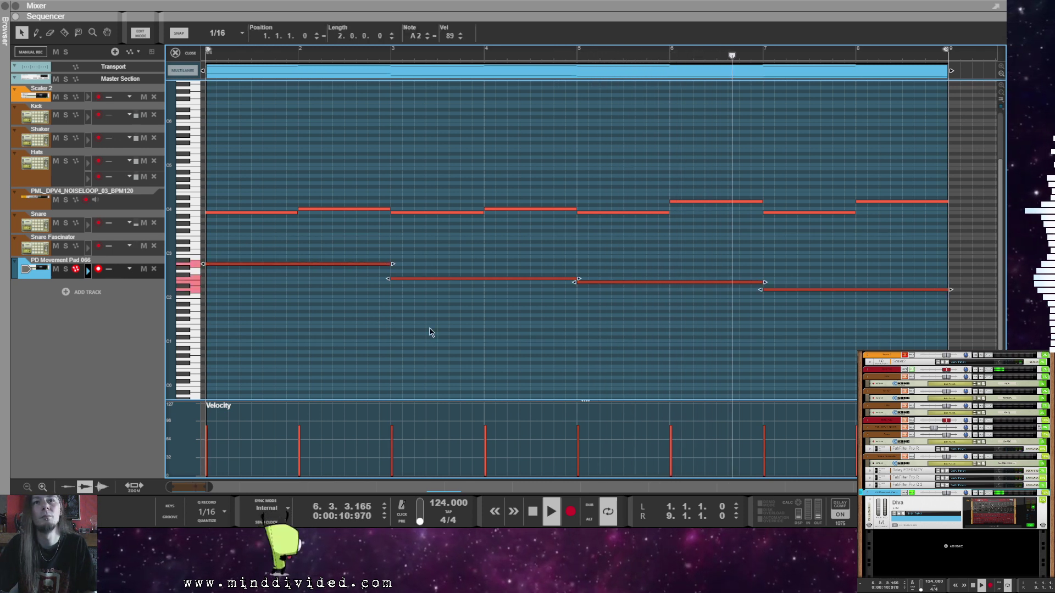
{"action": "key", "text": "Return"}
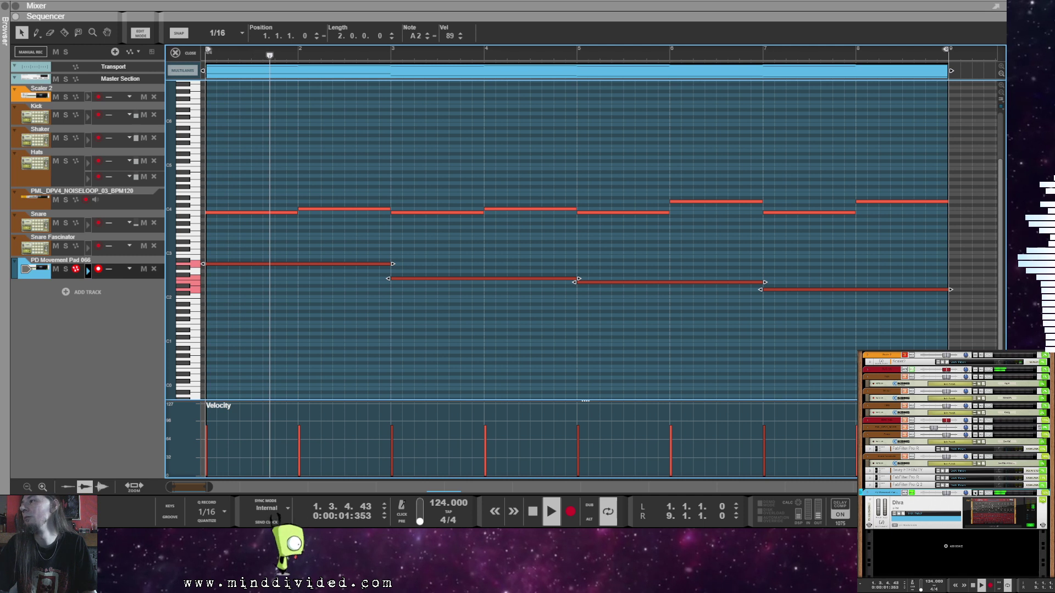
{"action": "key", "text": "shift+Up"}
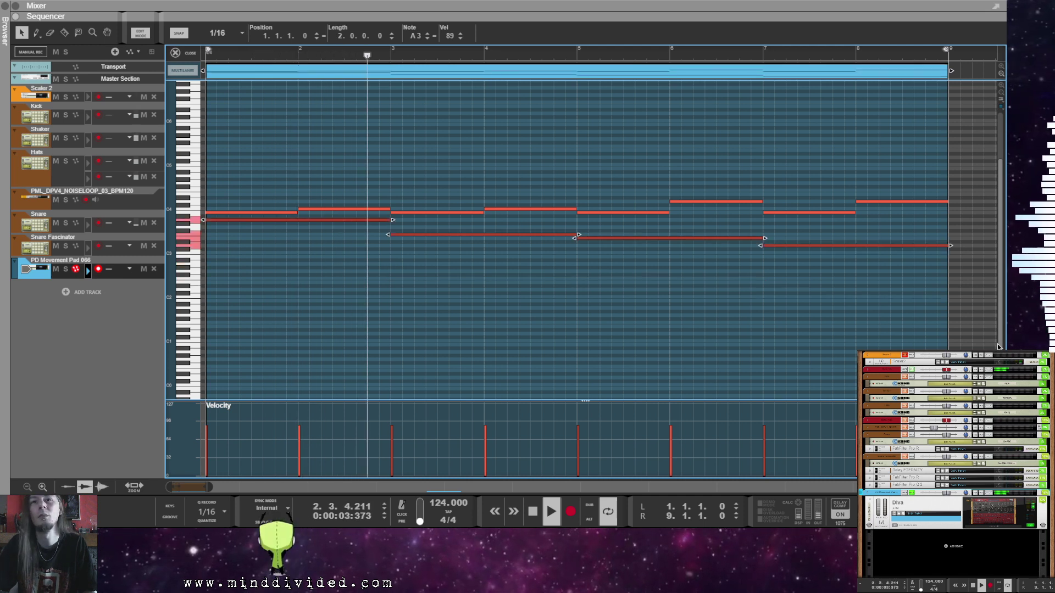
{"action": "key", "text": "Home"}
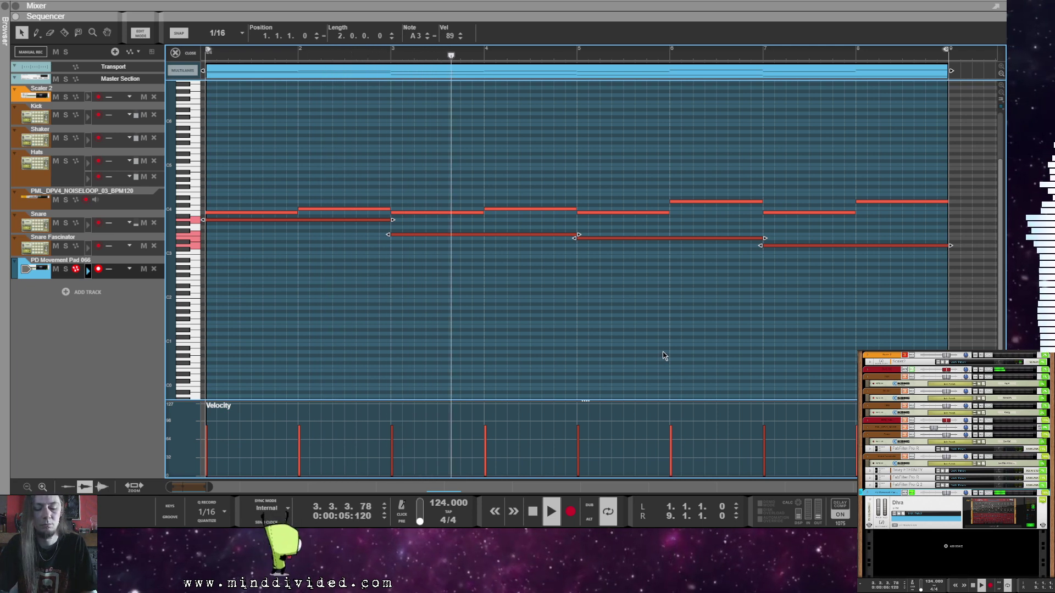
{"action": "key", "text": "ctrl+e"}
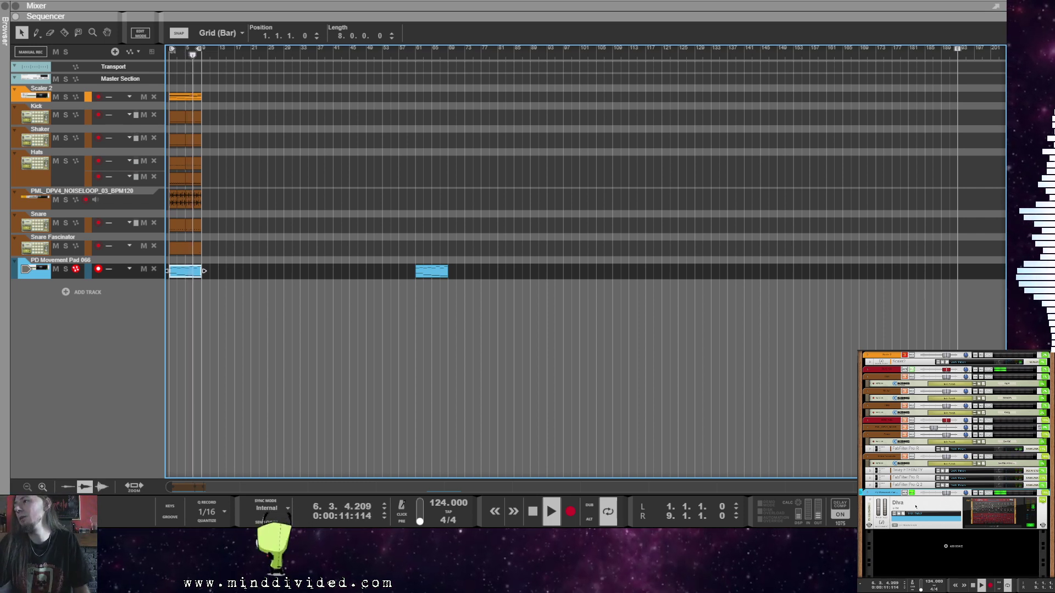
Step: Insert a Portal effect (Effects > Output) after the Diva pad device
{"action": "right_click", "coordinate": [916, 507]}
{"action": "mouse_move", "coordinate": [927, 421]}
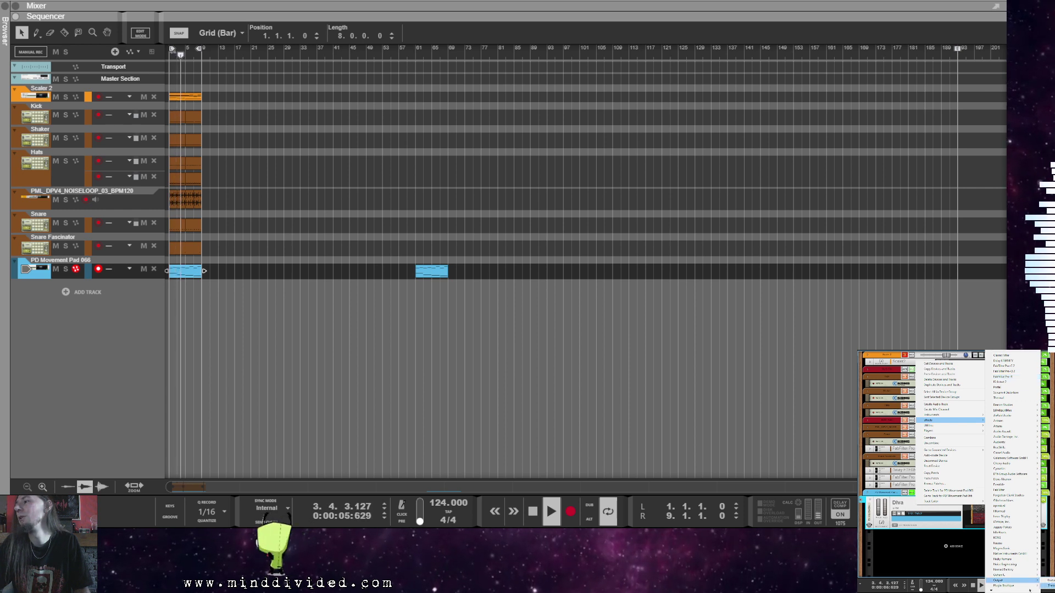
{"action": "left_click", "coordinate": [1050, 580]}
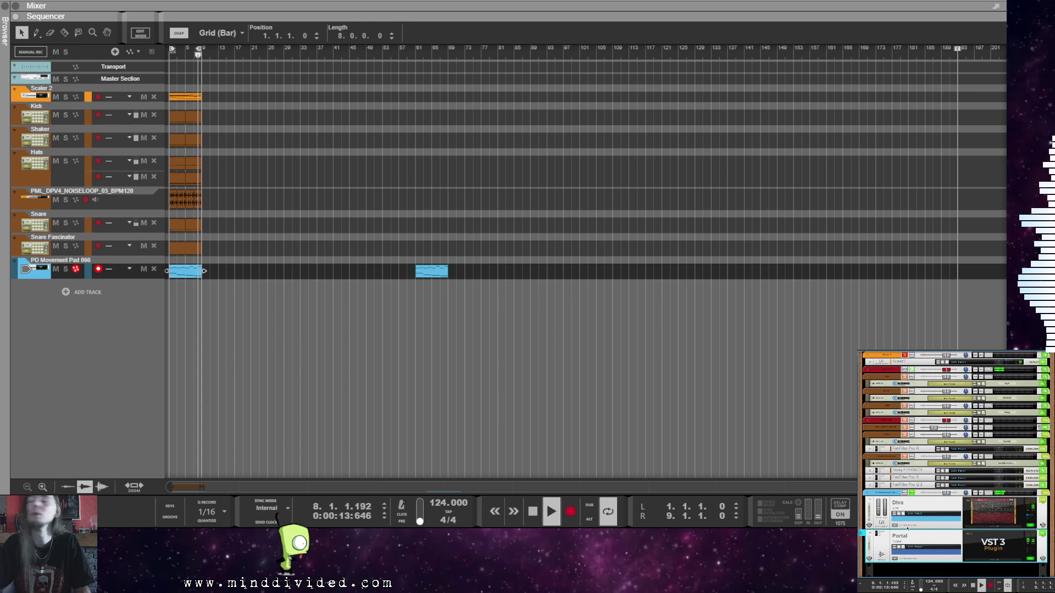
Step: Give the pad track a new colour from the Track Color submenu
{"action": "right_click", "coordinate": [915, 539]}
{"action": "mouse_move", "coordinate": [937, 534]}
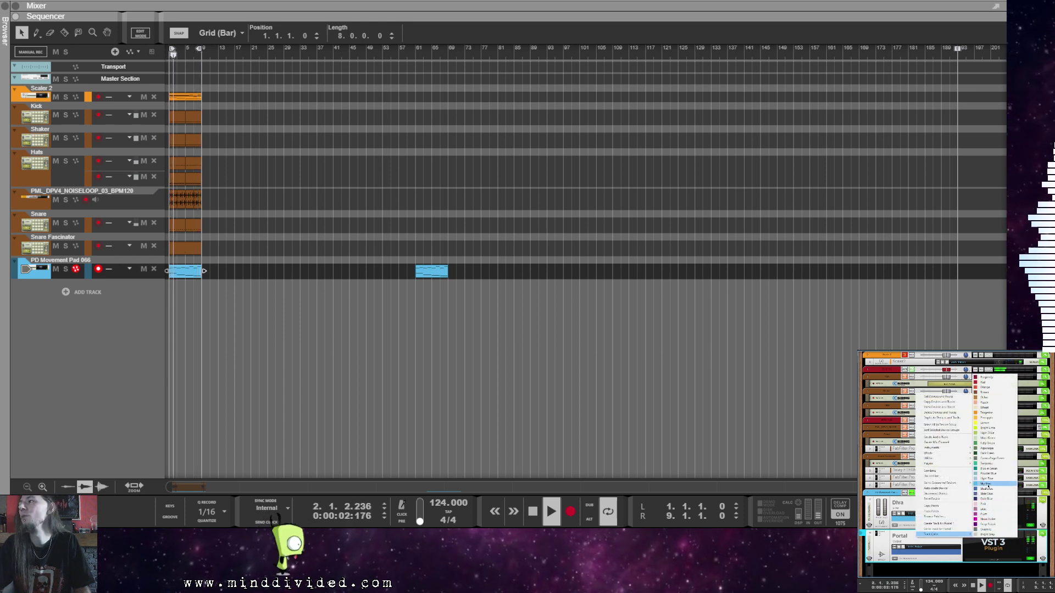
{"action": "left_click", "coordinate": [987, 484]}
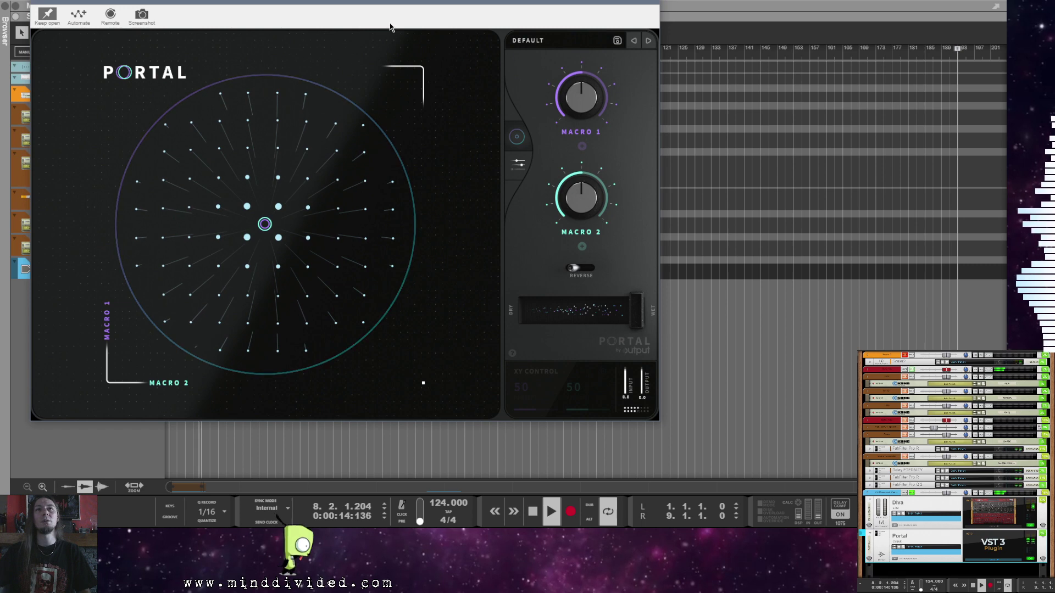
Step: Move the Portal window aside and load a preset from its preset browser
{"action": "left_click_drag", "start_coordinate": [387, 2], "coordinate": [961, 365]}
{"action": "left_click", "coordinate": [1009, 384]}
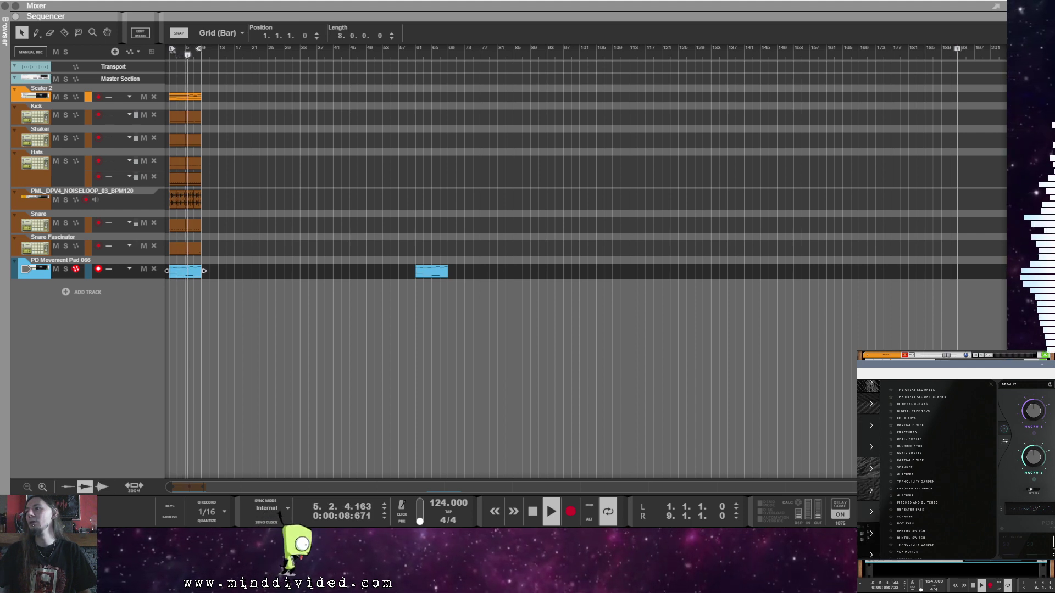
{"action": "left_click", "coordinate": [869, 512]}
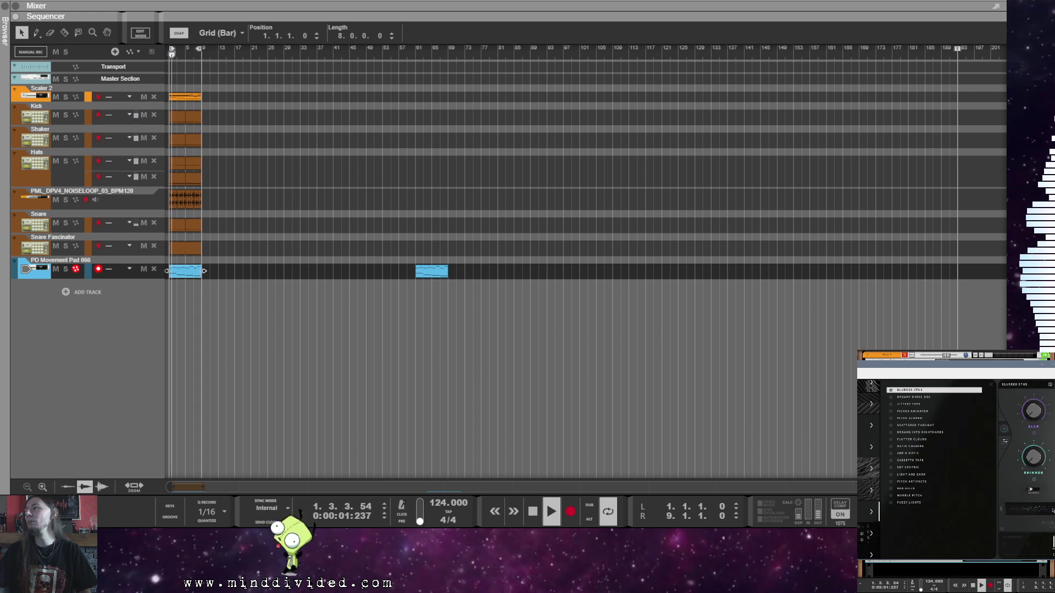
Step: Set Portal's dry/wet mix to 31 and close its window
{"action": "left_click_drag", "start_coordinate": [1038, 516], "coordinate": [1021, 517]}
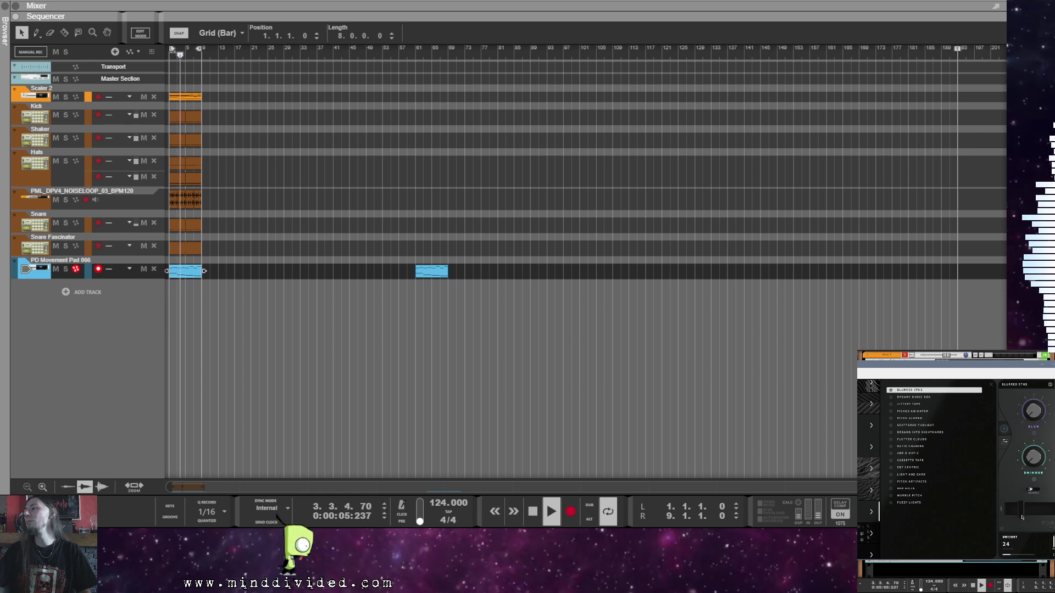
{"action": "left_click_drag", "start_coordinate": [1023, 517], "coordinate": [1024, 518]}
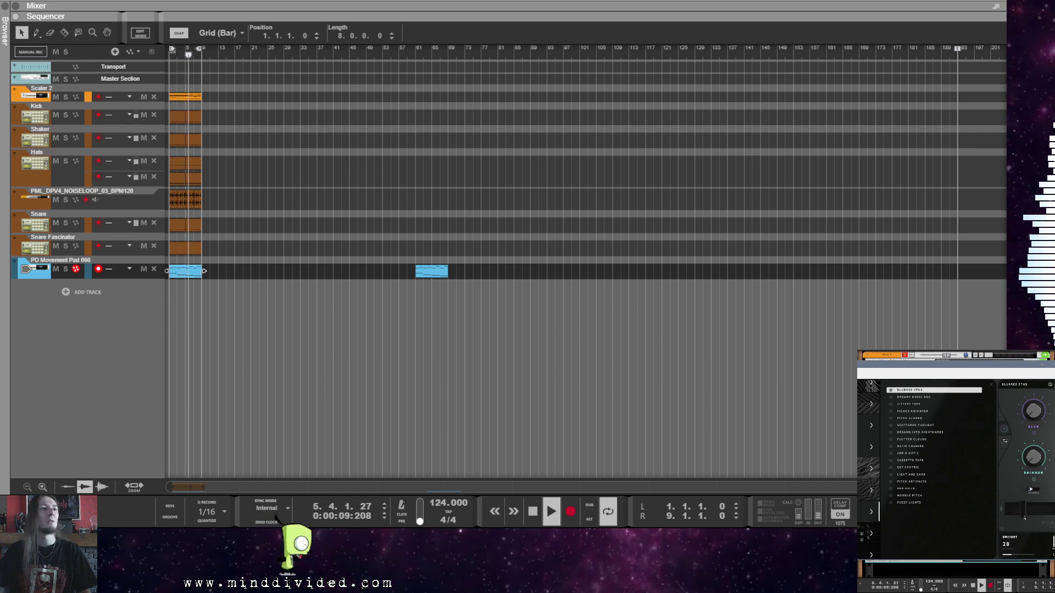
{"action": "mouse_move", "coordinate": [1001, 367]}
{"action": "left_mouse_down"}
{"action": "mouse_move", "coordinate": [973, 368]}
{"action": "mouse_move", "coordinate": [983, 368]}
{"action": "left_mouse_up"}
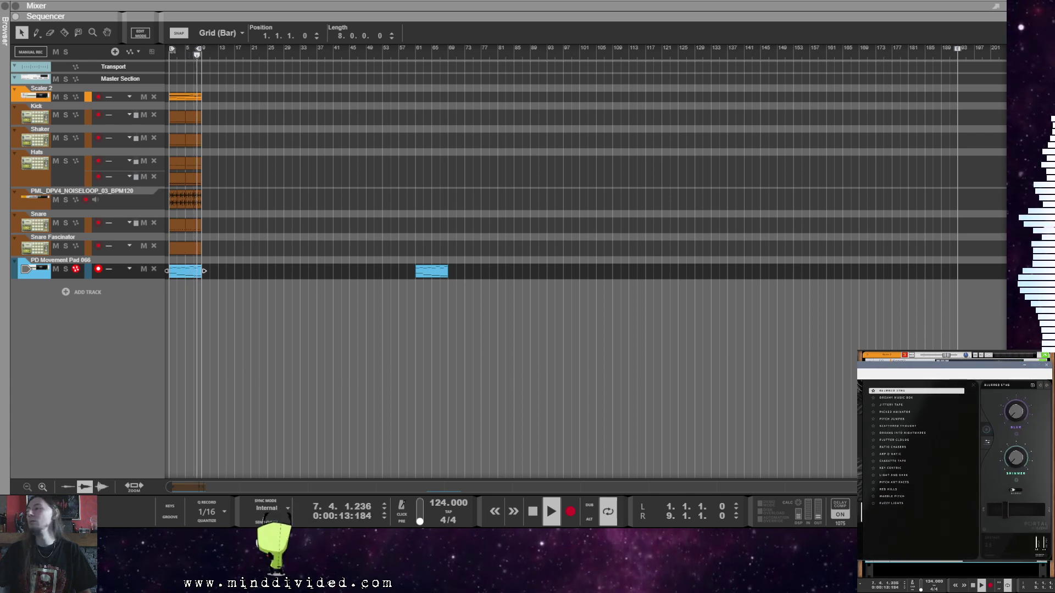
{"action": "left_click_drag", "start_coordinate": [1005, 515], "coordinate": [1006, 515]}
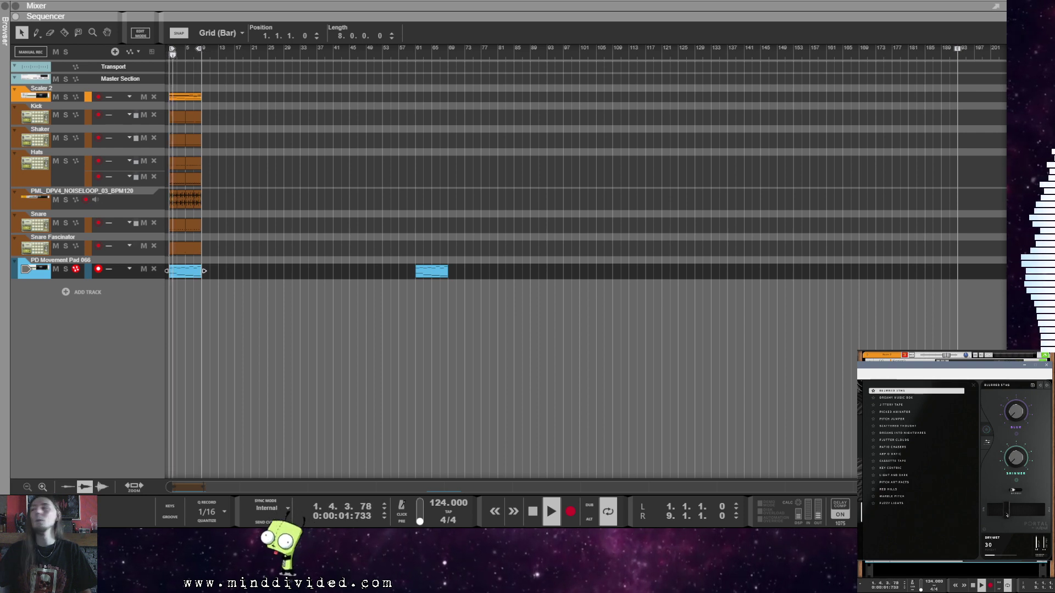
{"action": "left_click_drag", "start_coordinate": [1006, 516], "coordinate": [1008, 515]}
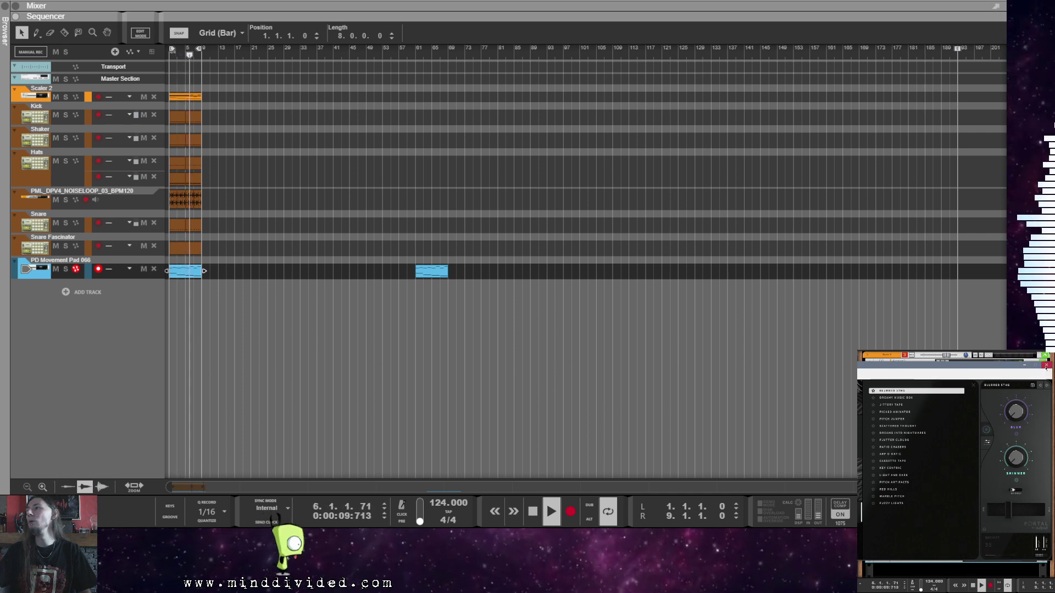
{"action": "left_click", "coordinate": [1046, 365]}
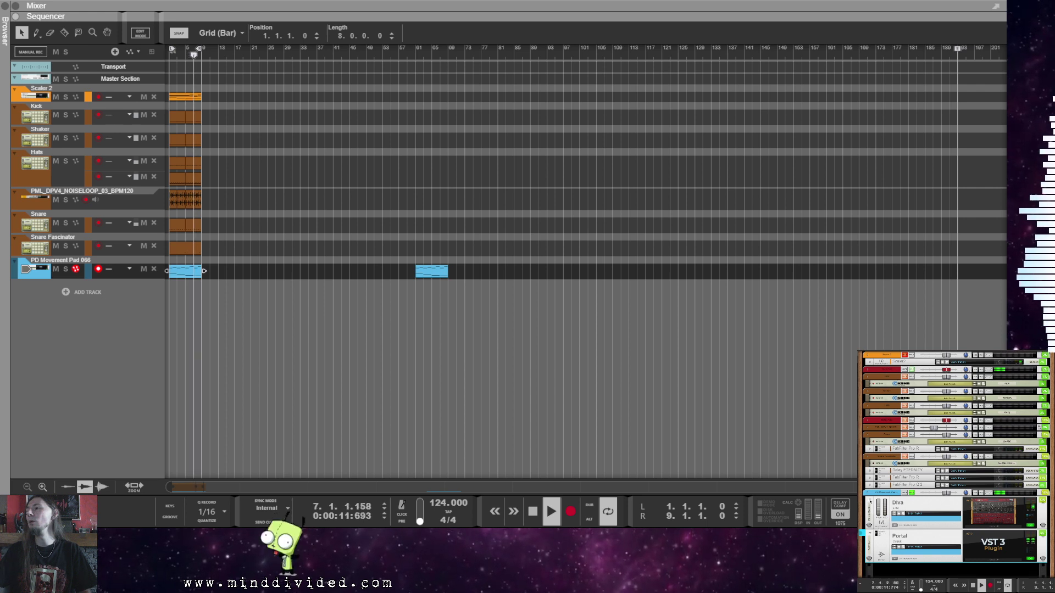
Step: Fold up the Diva and Portal devices, lower Diva's output to 8.00, and close its window
{"action": "left_click", "coordinate": [870, 511]}
{"action": "left_click", "coordinate": [869, 510]}
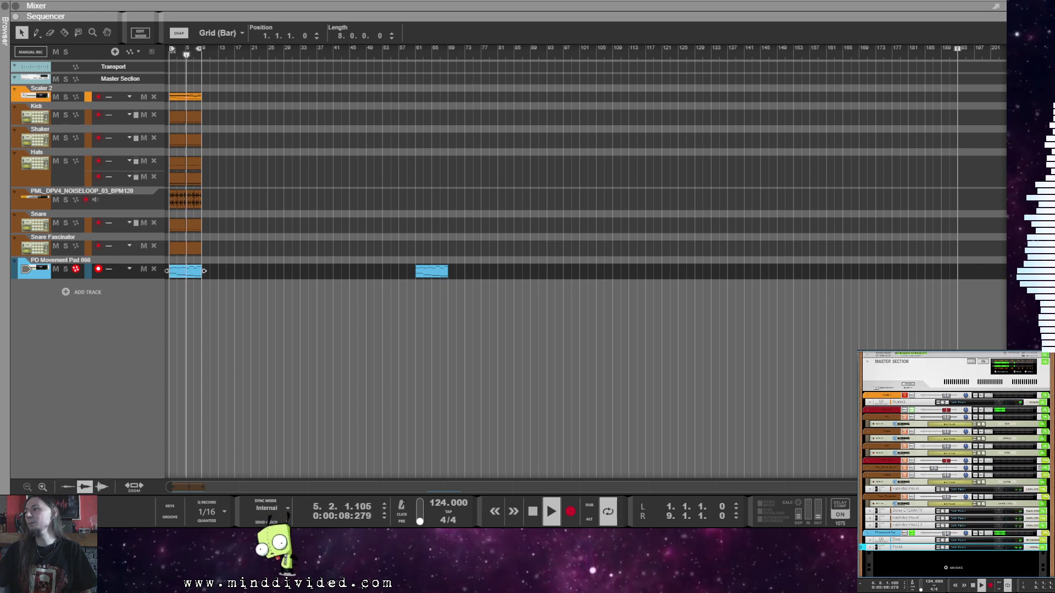
{"action": "left_click", "coordinate": [999, 540]}
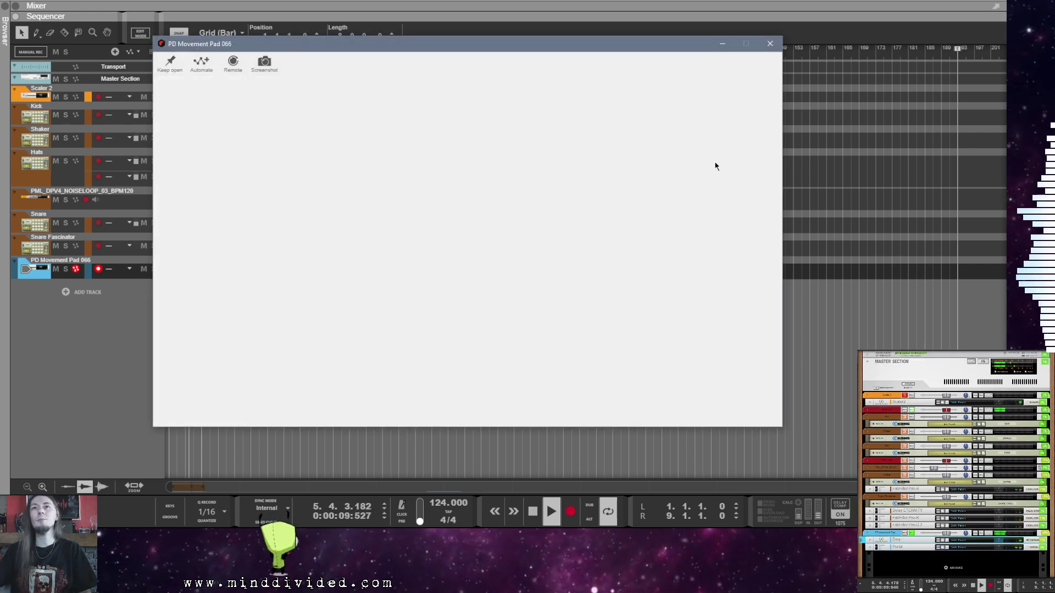
{"action": "scroll", "coordinate": [646, 97], "scroll_direction": "down", "scroll_amount": 4}
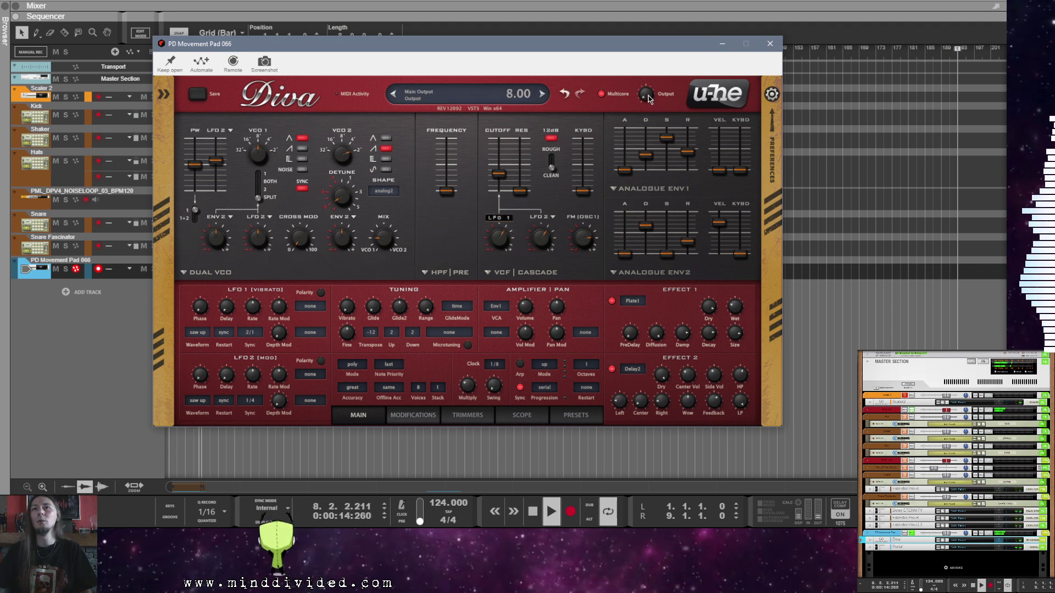
{"action": "left_click", "coordinate": [769, 44]}
Step: Add a FabFilter Pro-Q 2 effect to the PD Movement Pad 066 rack chain
{"action": "right_click", "coordinate": [905, 551]}
{"action": "mouse_move", "coordinate": [923, 463]}
{"action": "left_click", "coordinate": [981, 371]}
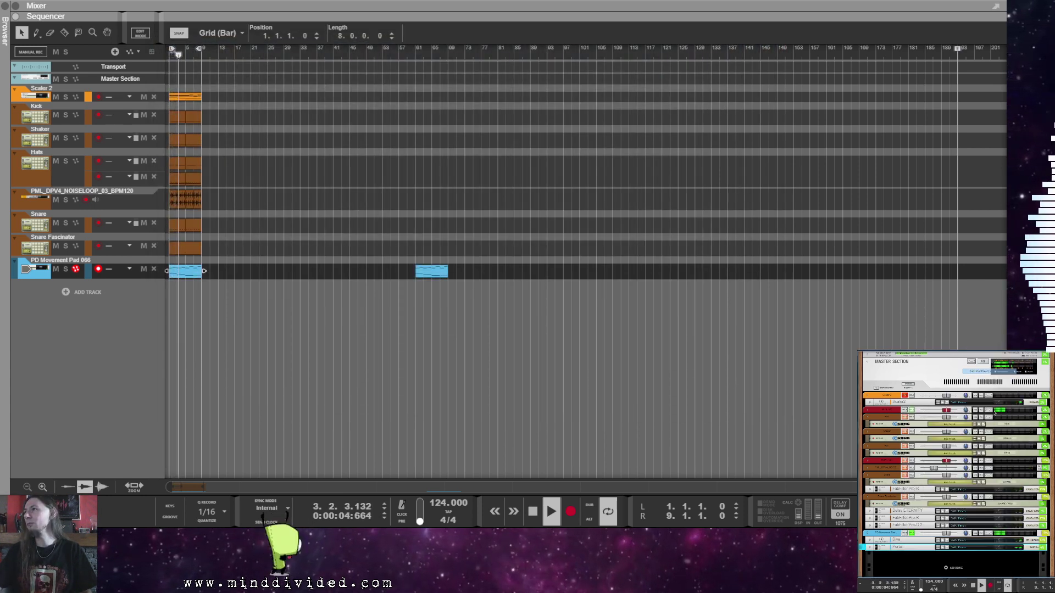
Step: Give the Pro-Q 2 device a colour, keeping its window open
{"action": "right_click", "coordinate": [915, 526]}
{"action": "mouse_move", "coordinate": [933, 519]}
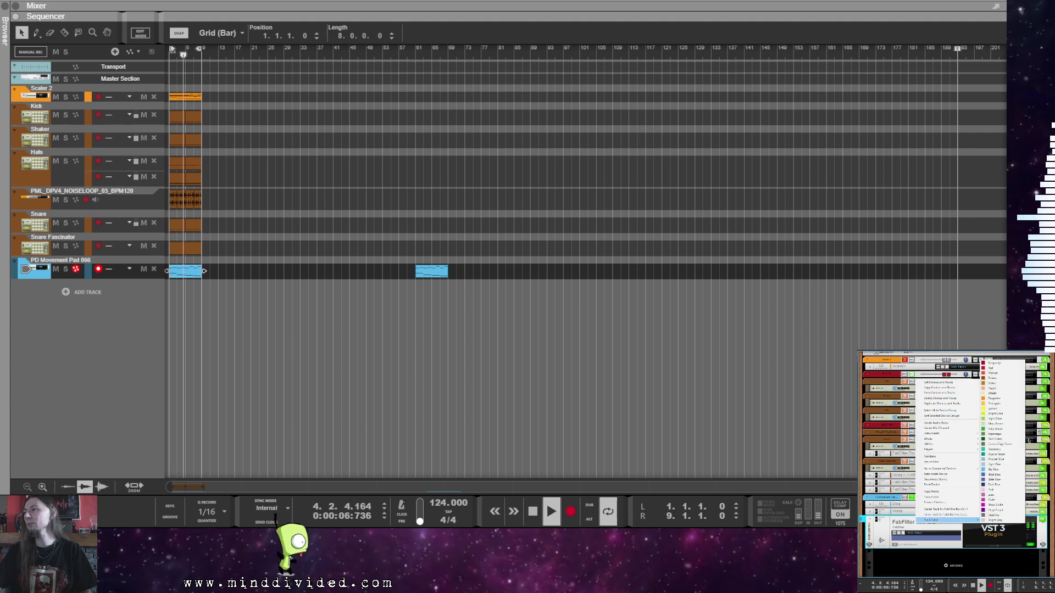
{"action": "left_click", "coordinate": [1006, 471]}
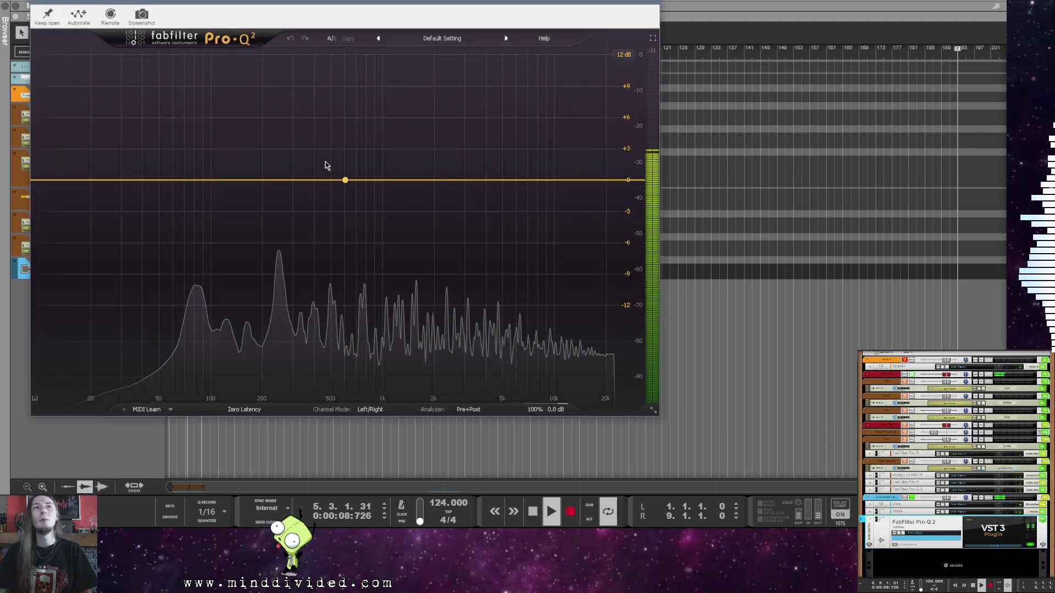
{"action": "left_click", "coordinate": [48, 13]}
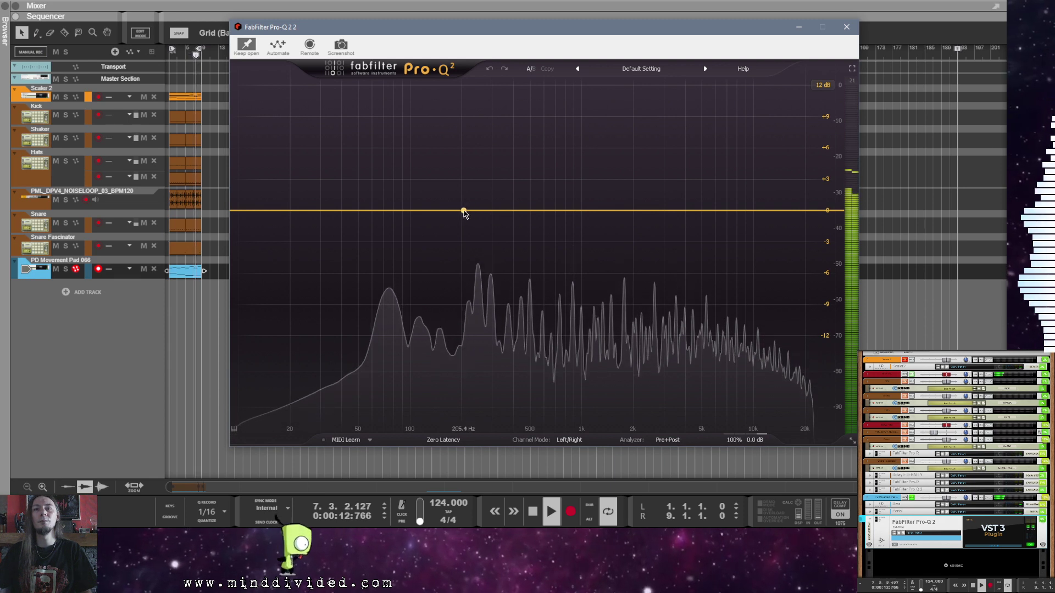
Step: Add a 200 Hz low shelf band with -6 dB gain and close the Pro-Q 2 window
{"action": "left_click", "coordinate": [463, 211]}
{"action": "double_click", "coordinate": [409, 409]}
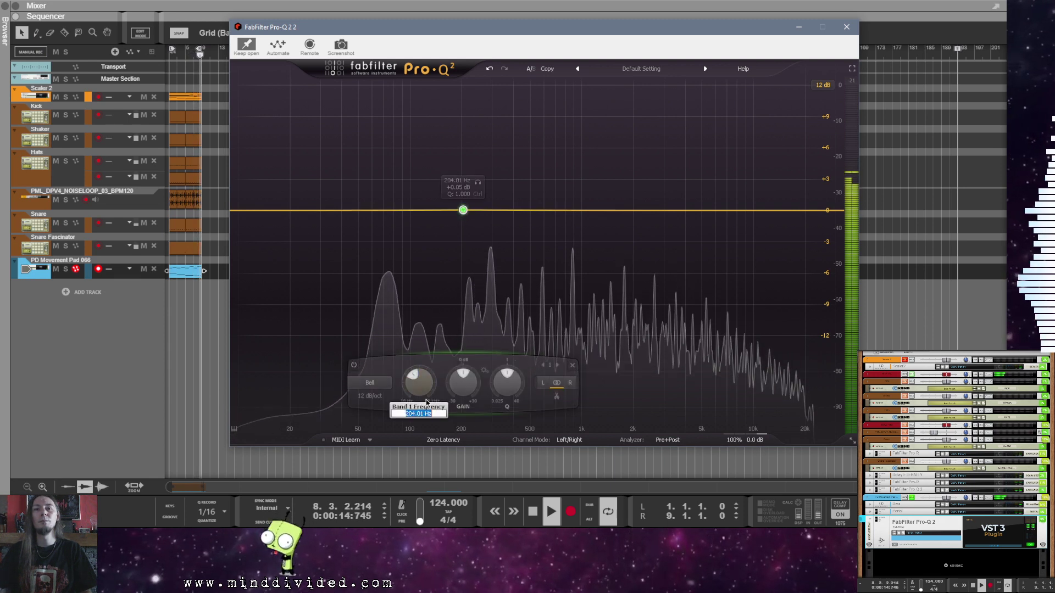
{"action": "type", "text": "200"}
{"action": "key", "text": "Return"}
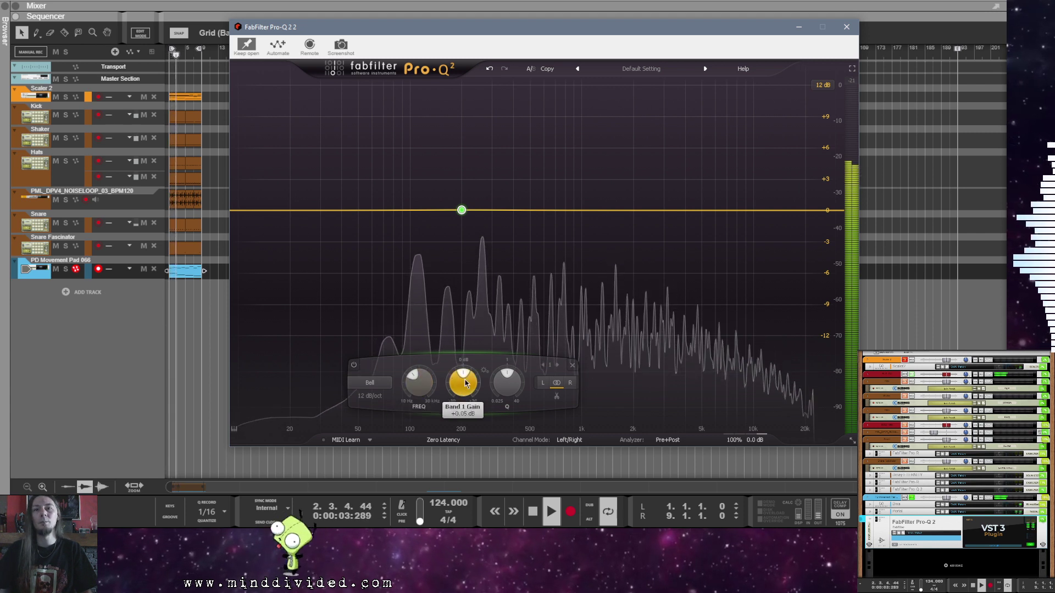
{"action": "left_click", "coordinate": [376, 380]}
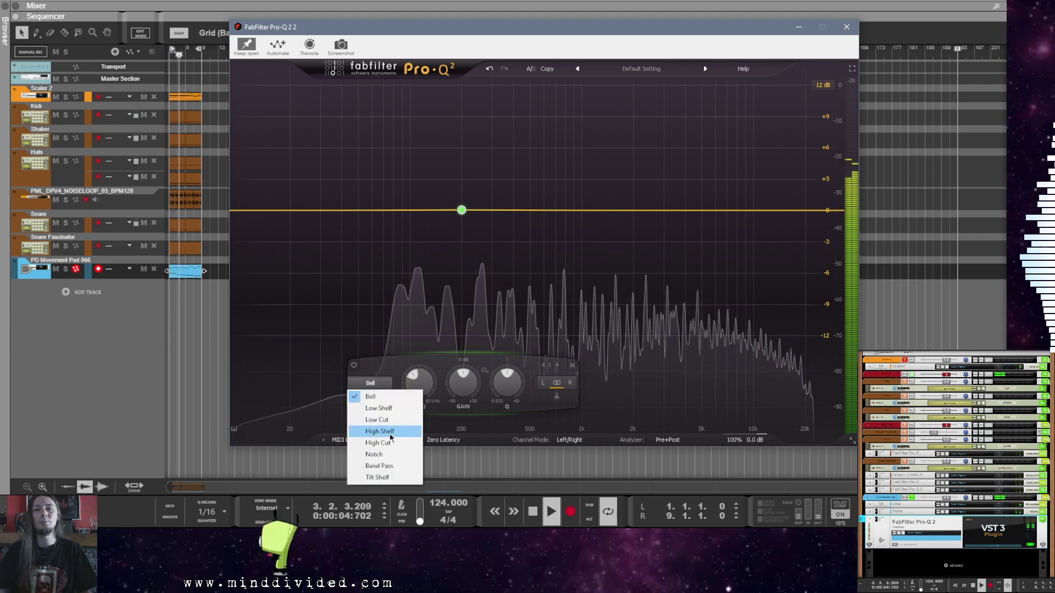
{"action": "left_click", "coordinate": [378, 408]}
{"action": "left_click", "coordinate": [450, 412]}
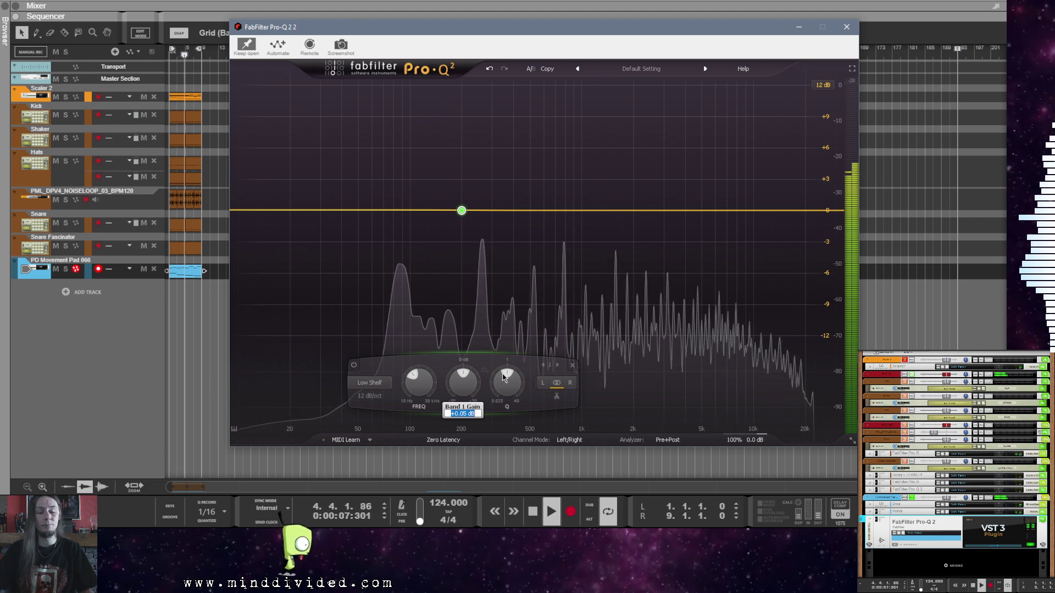
{"action": "type", "text": "-6"}
{"action": "key", "text": "Return"}
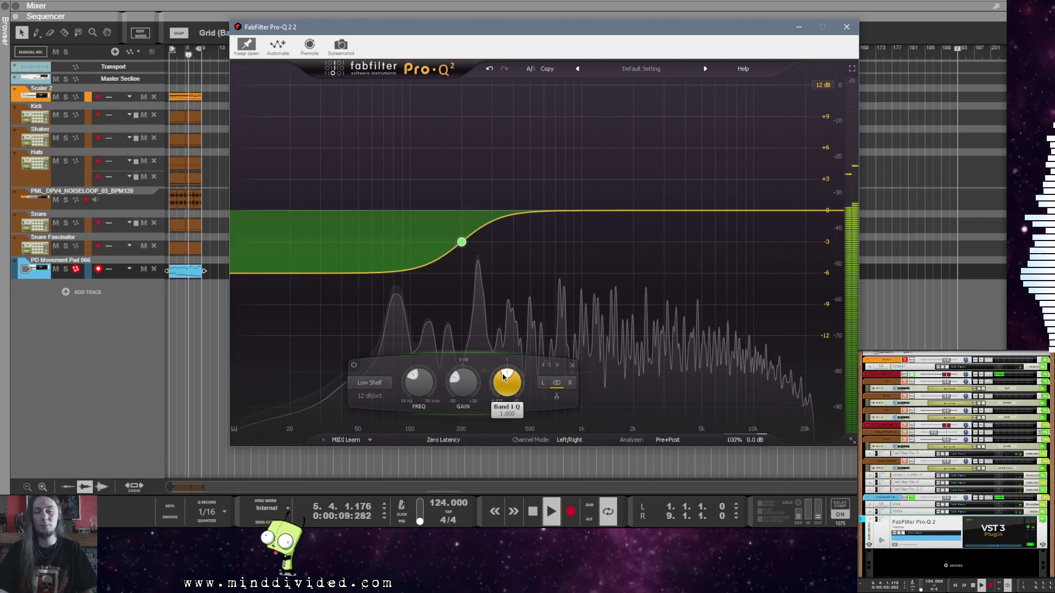
{"action": "left_click", "coordinate": [846, 26]}
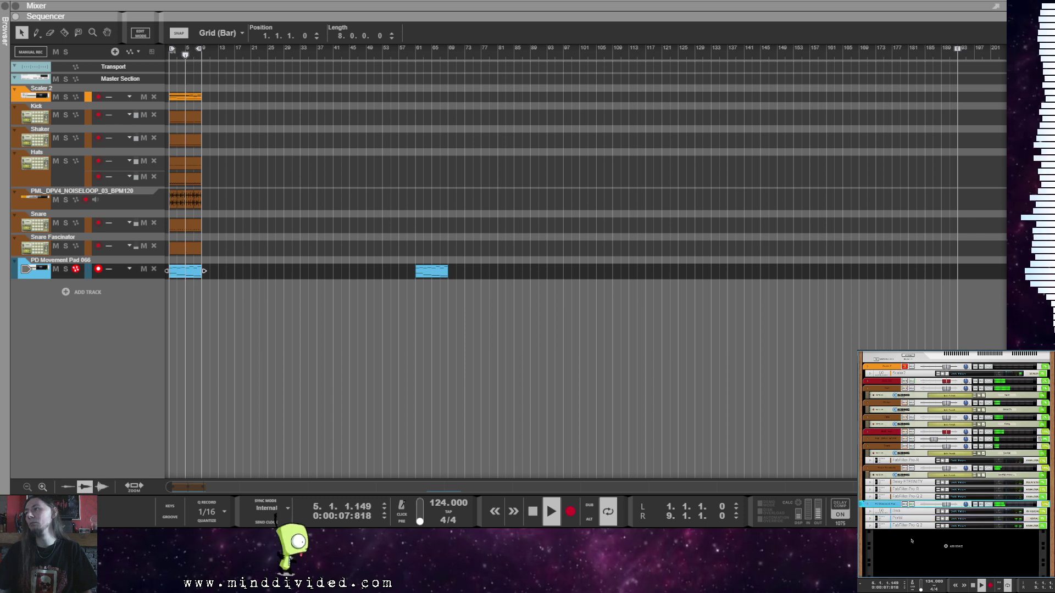
Step: Add a second Diva instrument to the rack and colour its Diva 1 track light blue
{"action": "scroll", "coordinate": [924, 527], "scroll_direction": "up", "scroll_amount": 2}
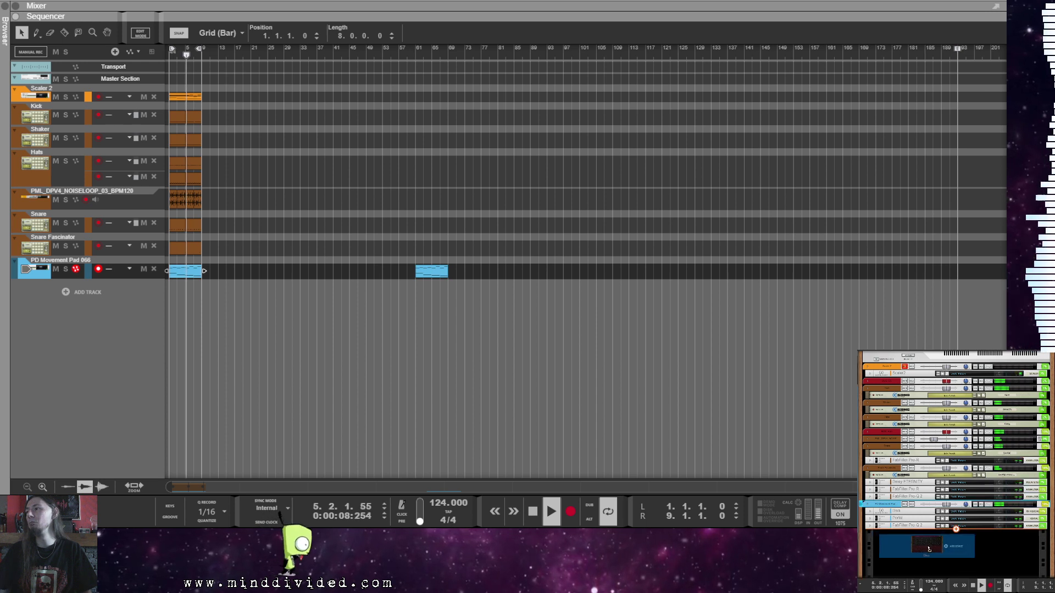
{"action": "left_click_drag", "start_coordinate": [895, 542], "coordinate": [895, 541]}
{"action": "right_click", "coordinate": [894, 535]}
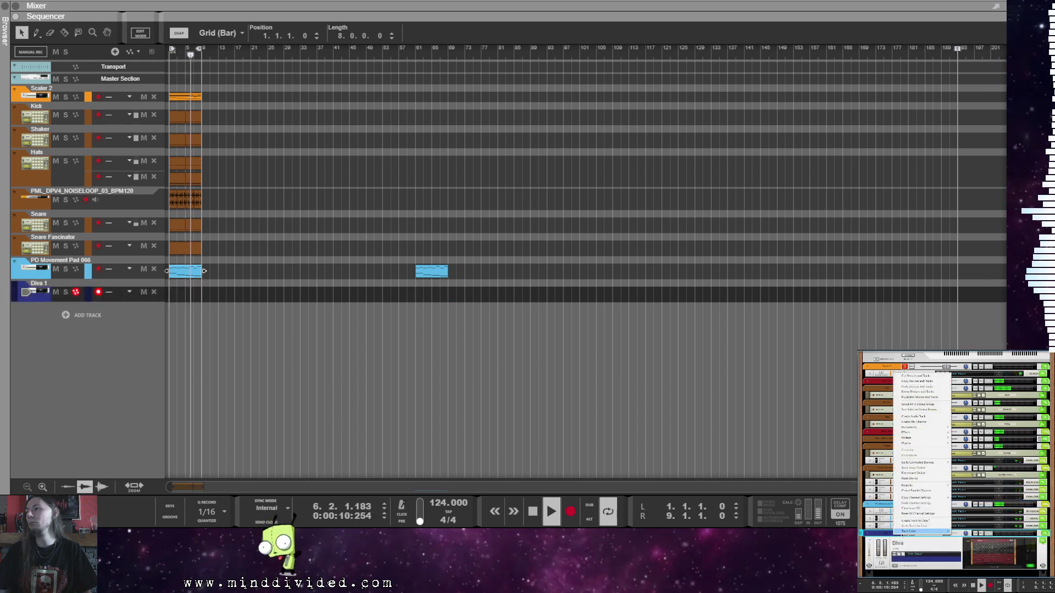
{"action": "mouse_move", "coordinate": [928, 531]}
{"action": "left_click", "coordinate": [980, 471]}
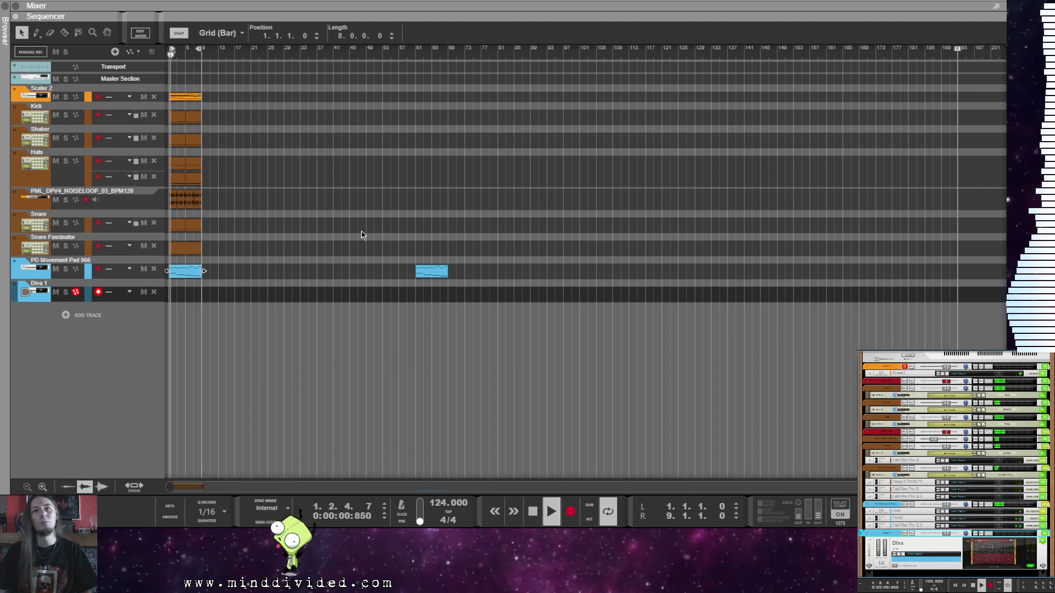
{"action": "left_click", "coordinate": [394, 347]}
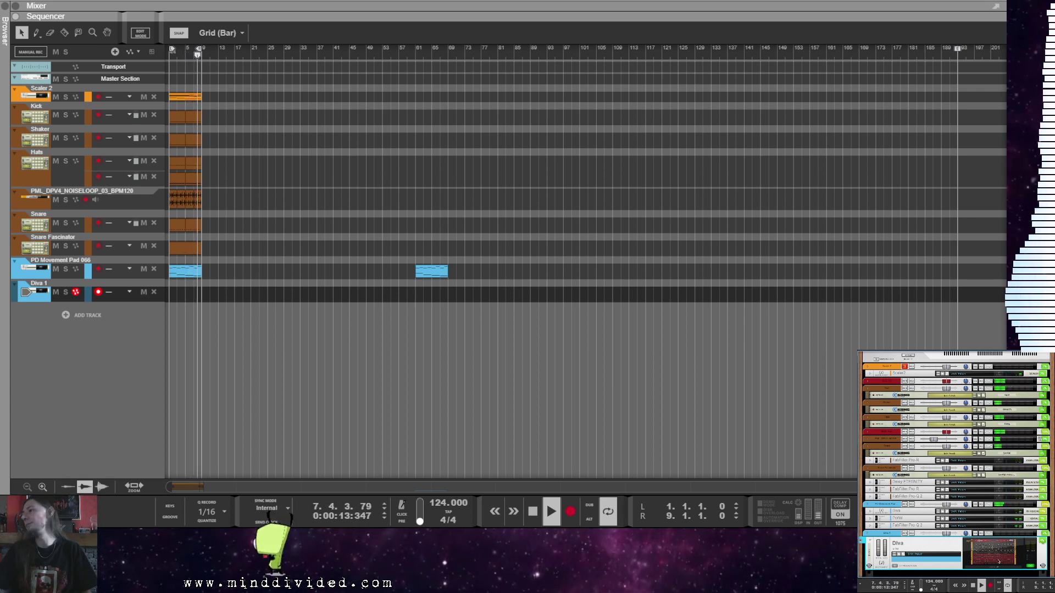
Step: Open Diva 1 on the second screen and load the AM - Hallucinations AZ preset
{"action": "left_click", "coordinate": [994, 551]}
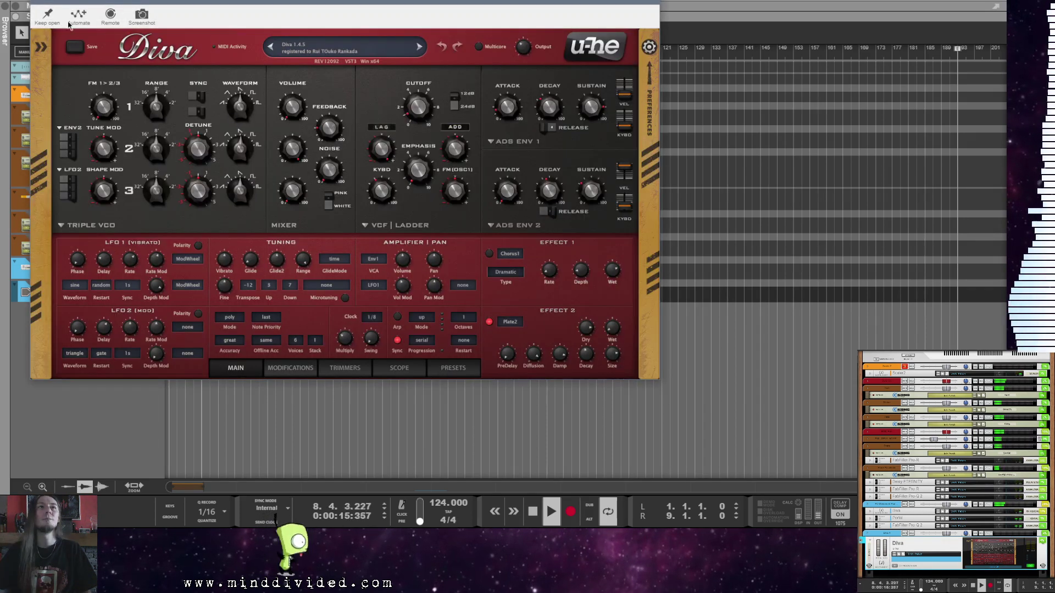
{"action": "left_click_drag", "start_coordinate": [188, 31], "coordinate": [1054, 202]}
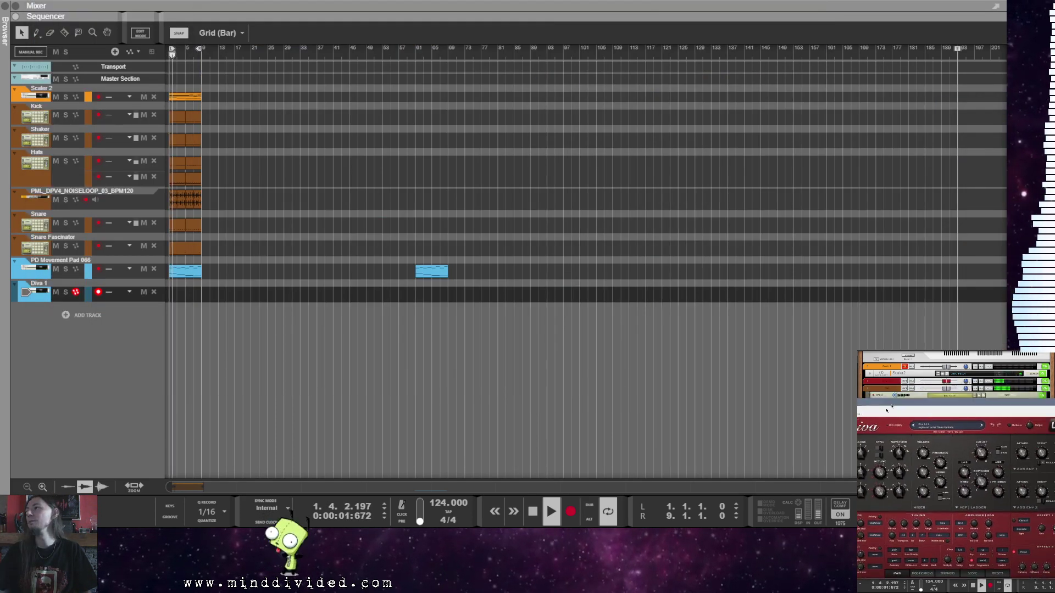
{"action": "left_click_drag", "start_coordinate": [889, 426], "coordinate": [928, 359]}
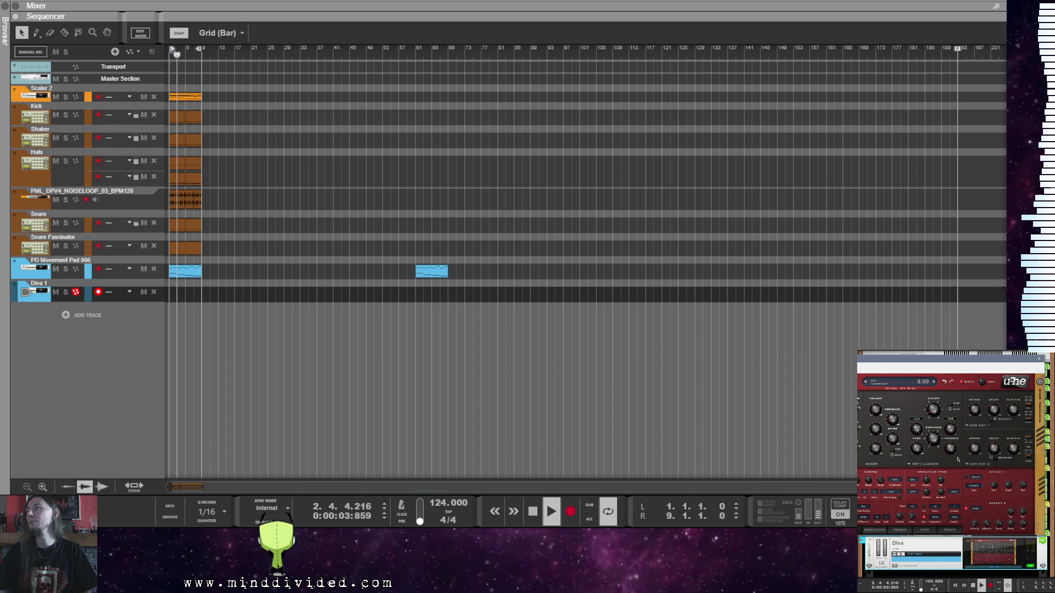
{"action": "left_click", "coordinate": [949, 530]}
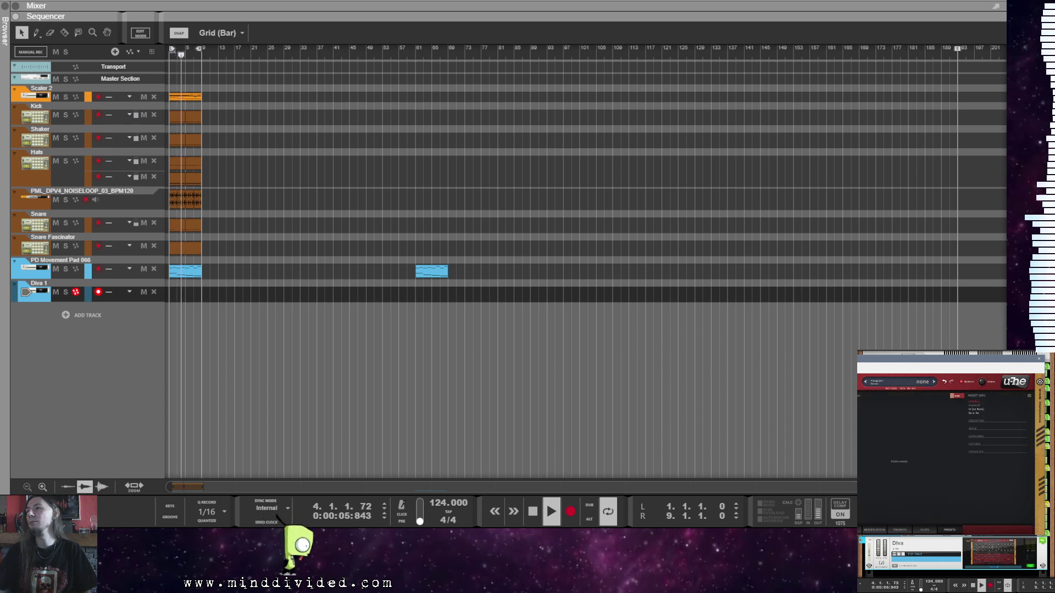
{"action": "left_click", "coordinate": [858, 429]}
{"action": "left_click", "coordinate": [858, 440]}
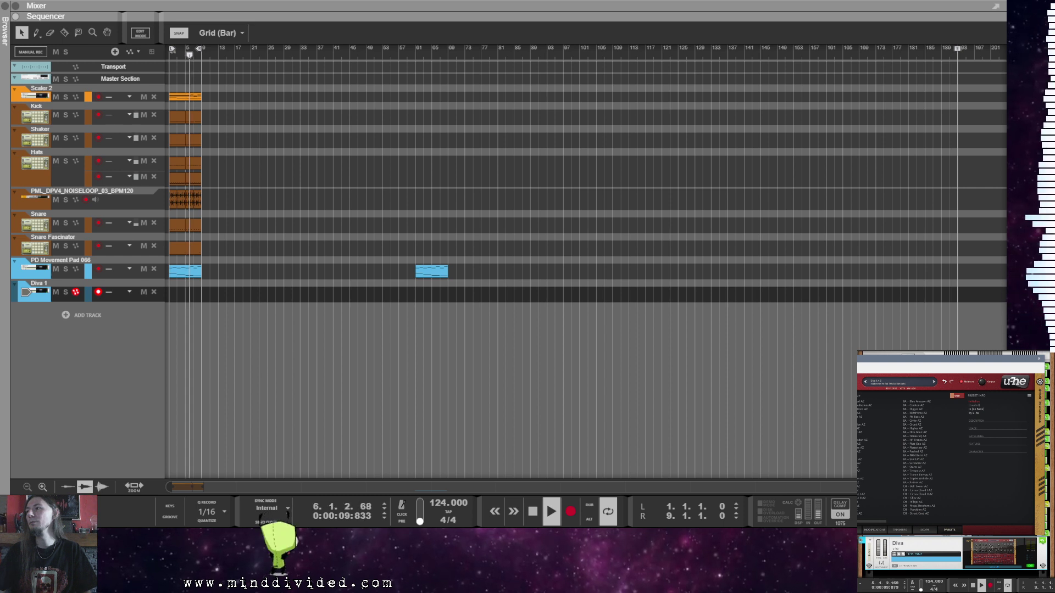
{"action": "left_click", "coordinate": [863, 409]}
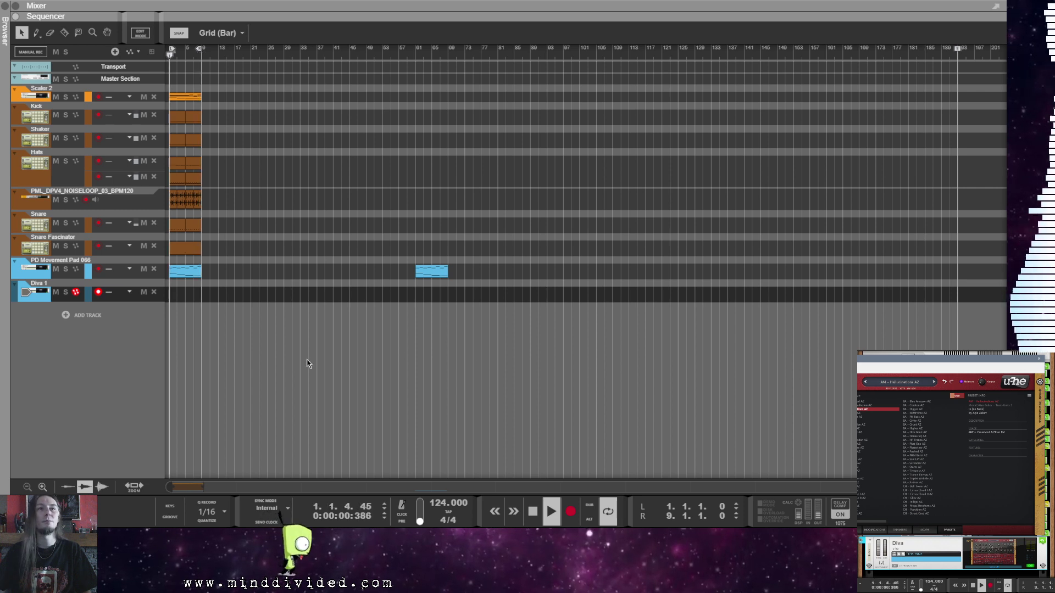
Step: Copy the pad clip onto the Diva 1 track and adjust Diva's output level
{"action": "left_click", "coordinate": [228, 300]}
{"action": "left_click_drag", "start_coordinate": [190, 273], "coordinate": [185, 302]}
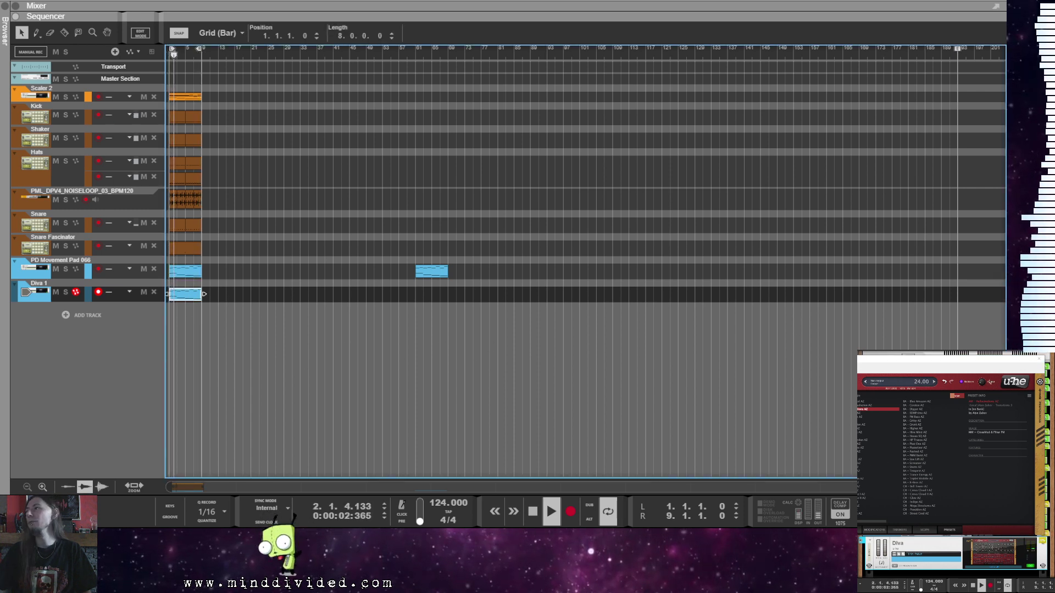
{"action": "left_click_drag", "start_coordinate": [981, 380], "coordinate": [982, 385]}
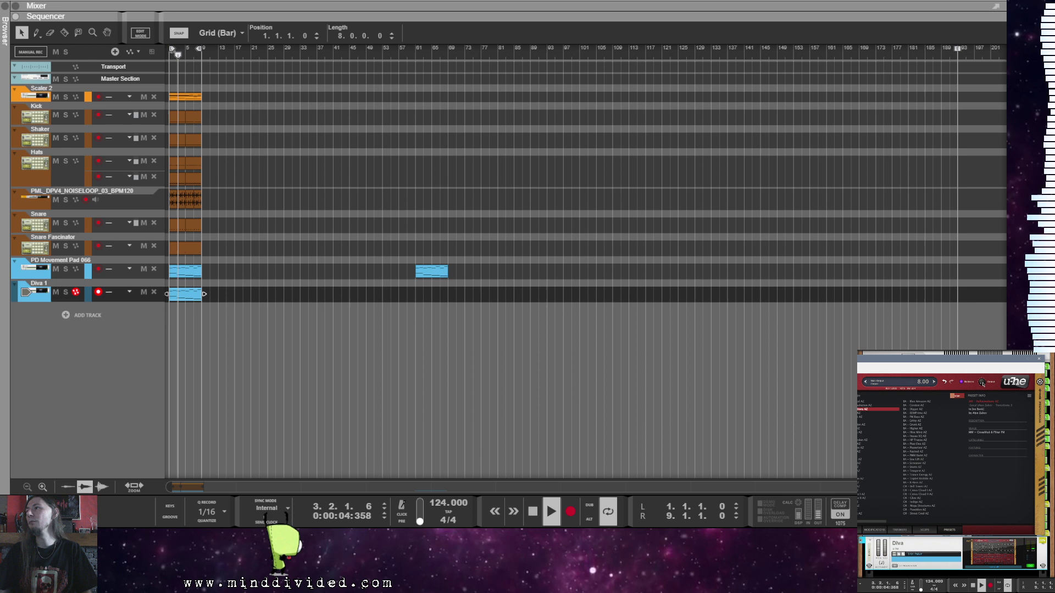
Step: Switch Diva to the AM - Projection AZ preset, adjust a synth setting, and restart playback
{"action": "left_click", "coordinate": [860, 413]}
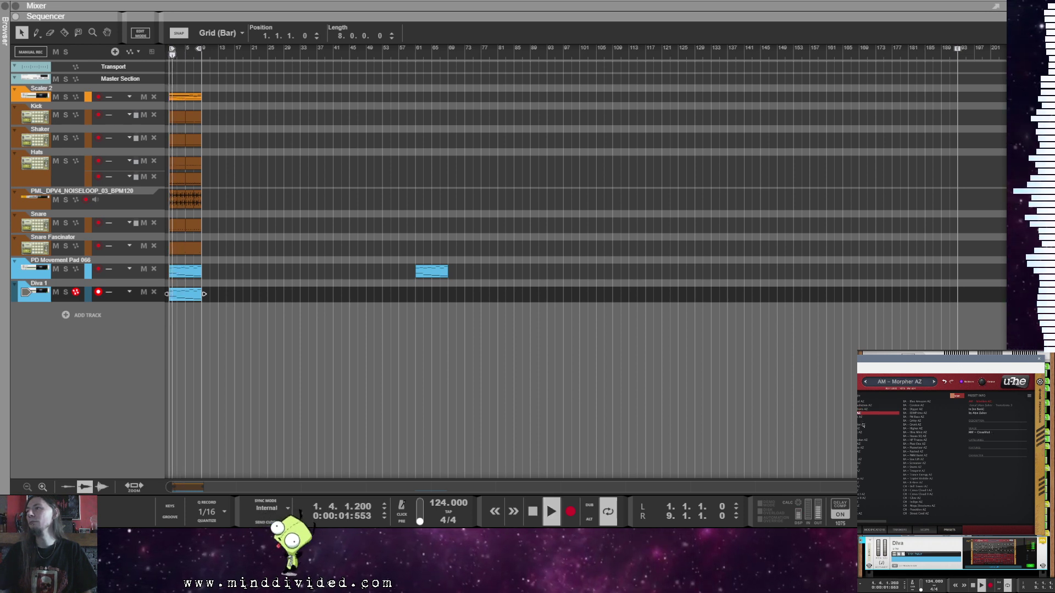
{"action": "left_click", "coordinate": [861, 417]}
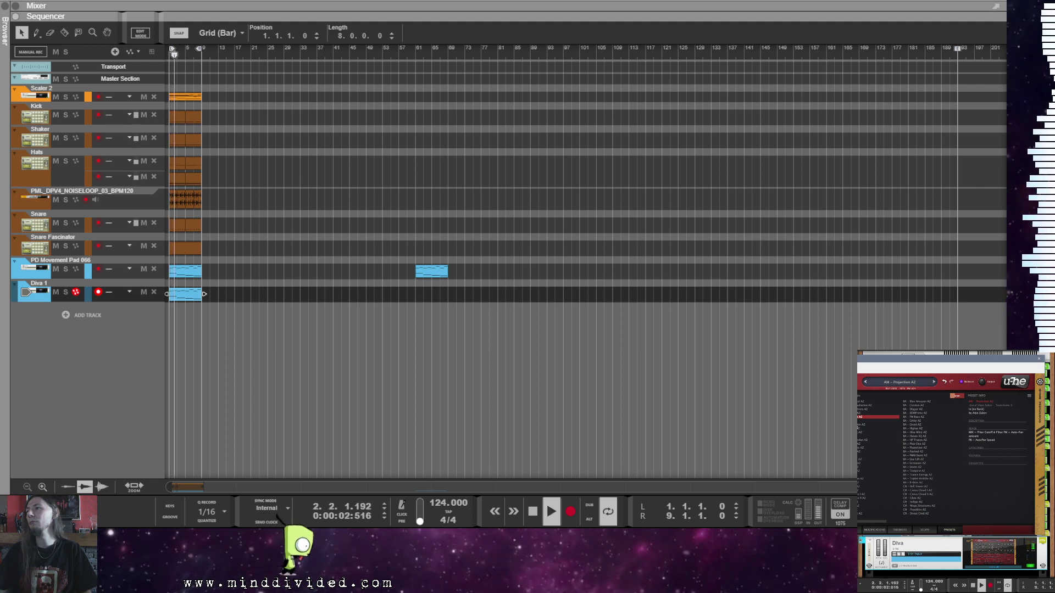
{"action": "mouse_move", "coordinate": [982, 384]}
{"action": "scroll", "coordinate": [982, 384], "scroll_direction": "down", "scroll_amount": 10}
{"action": "scroll", "coordinate": [982, 384], "scroll_direction": "down", "scroll_amount": 2}
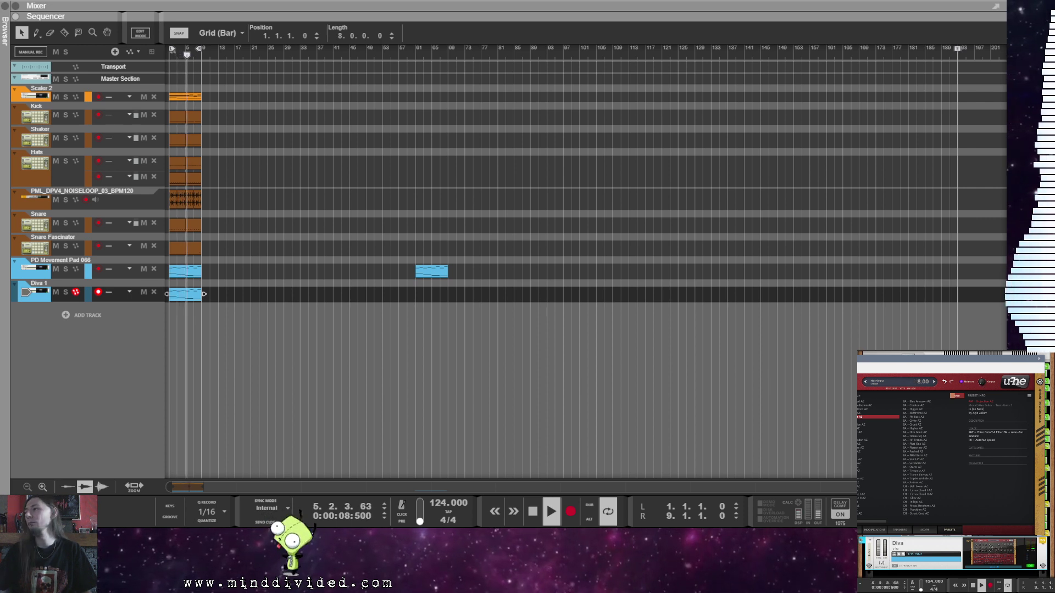
{"action": "left_click", "coordinate": [858, 530]}
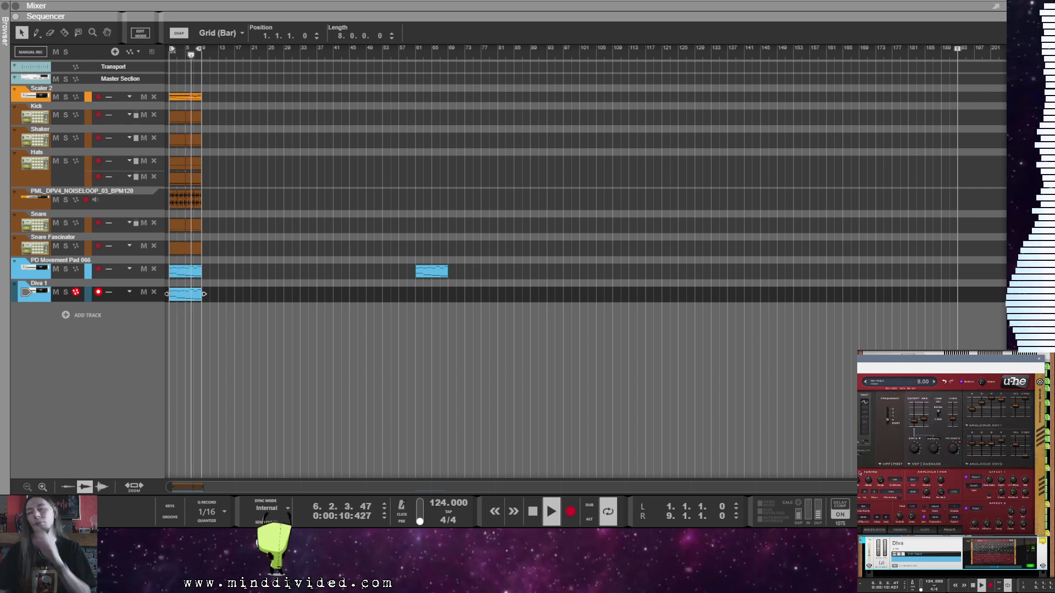
{"action": "mouse_move", "coordinate": [896, 481]}
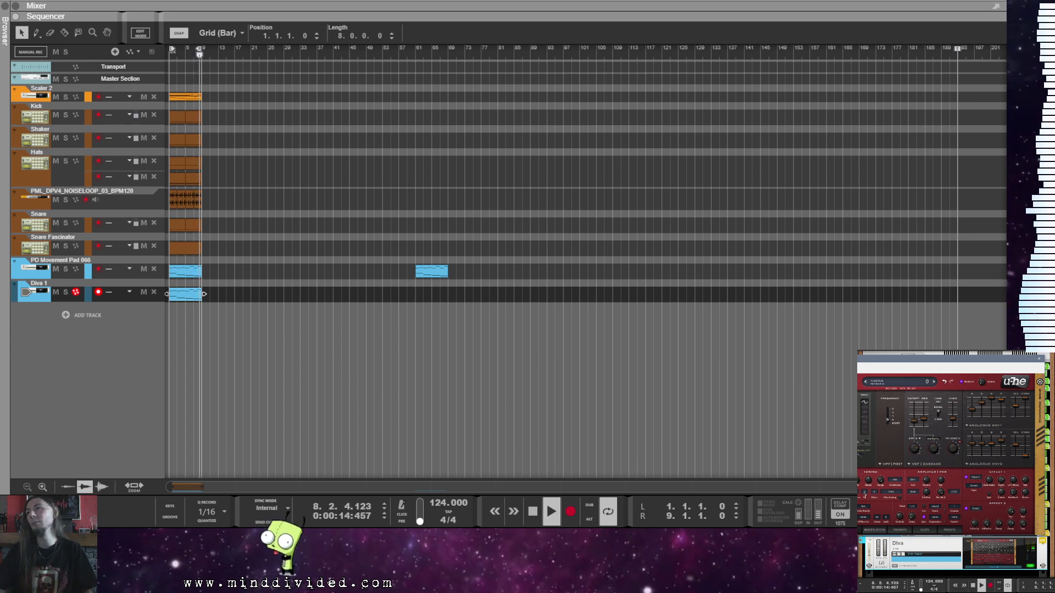
{"action": "left_click", "coordinate": [895, 481]}
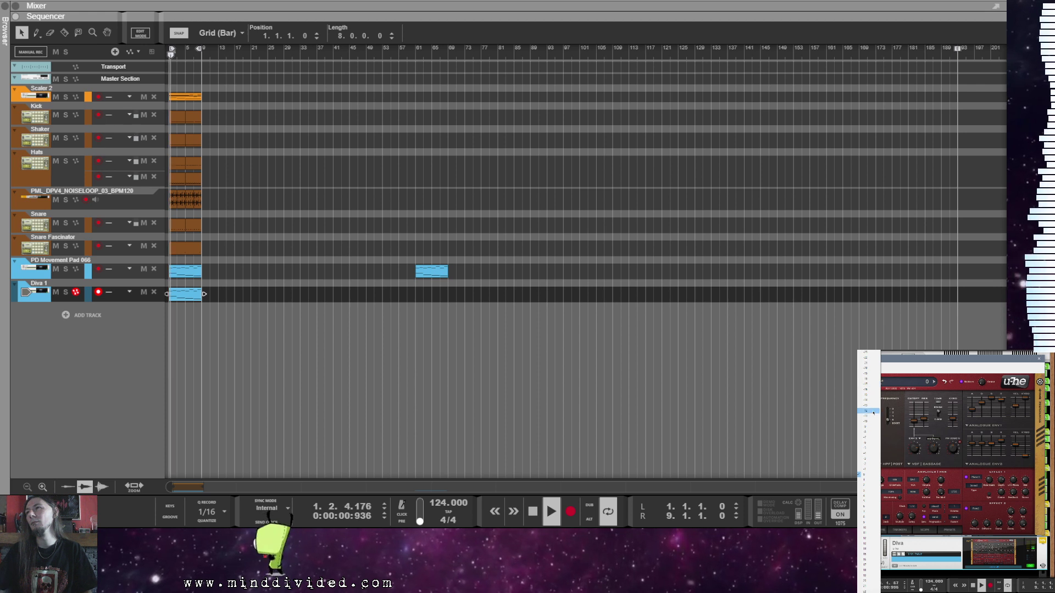
{"action": "left_click", "coordinate": [865, 389]}
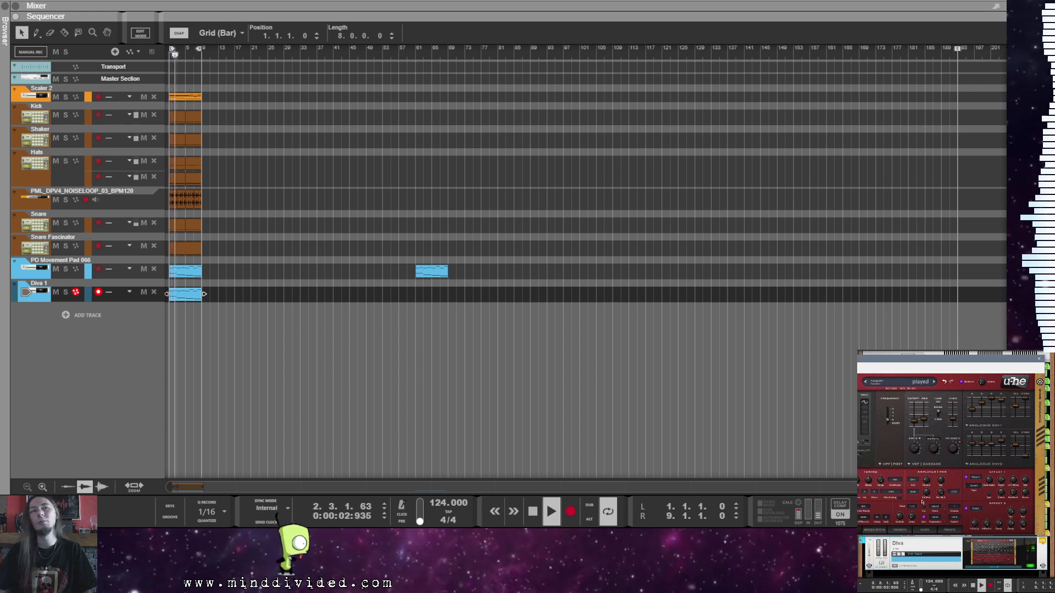
{"action": "key", "text": "space"}
{"action": "key", "text": "space"}
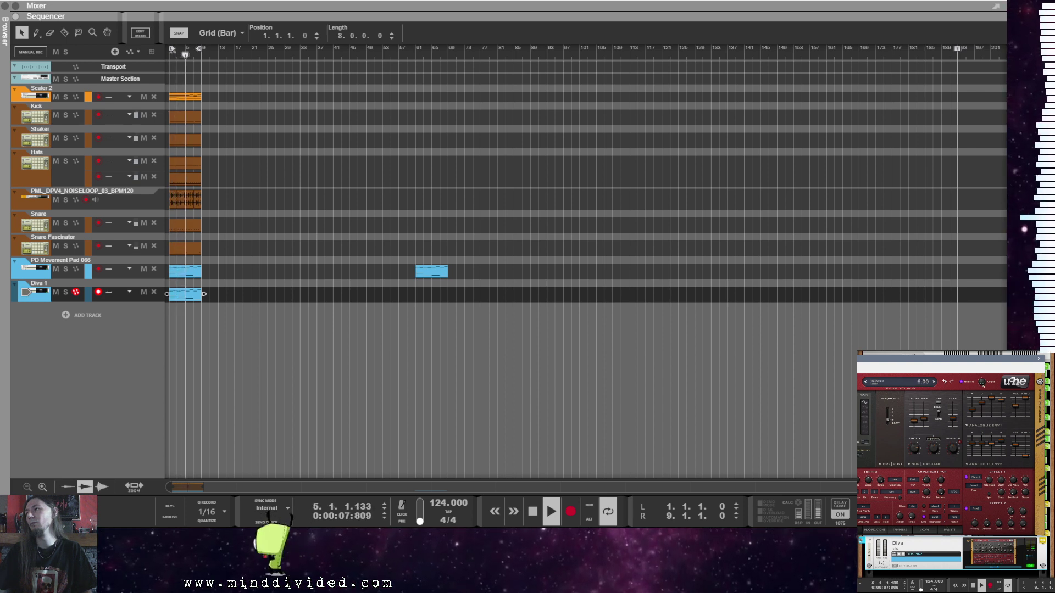
Step: Delete the upper melody notes from the Diva 1 clip, keeping its four low sustained notes
{"action": "left_click", "coordinate": [292, 381]}
{"action": "key", "text": "Return"}
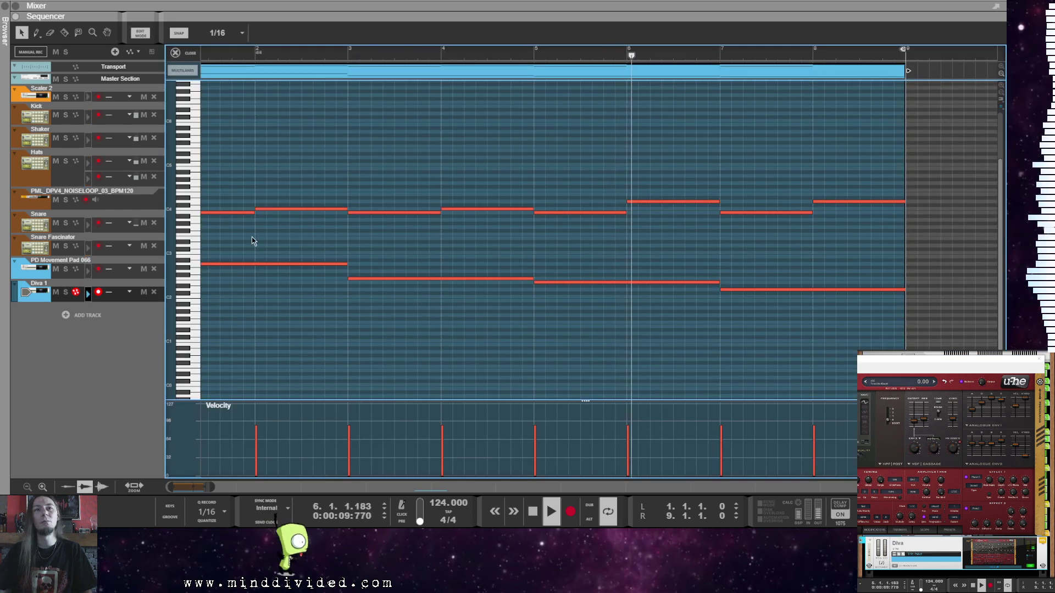
{"action": "left_click", "coordinate": [134, 487]}
{"action": "left_click_drag", "start_coordinate": [228, 182], "coordinate": [879, 228]}
{"action": "key", "text": "Delete"}
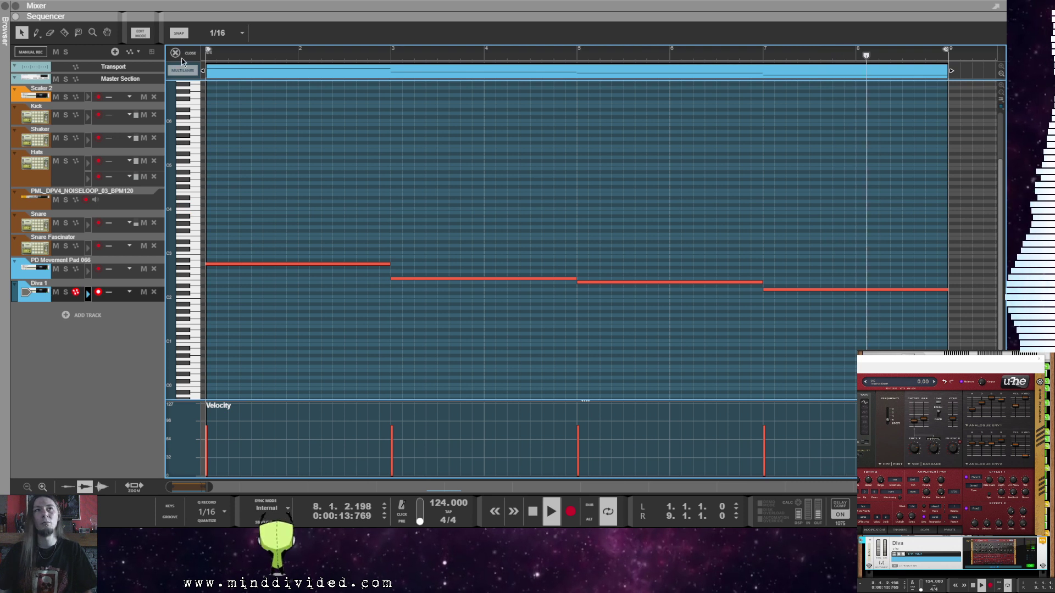
{"action": "key", "text": "ctrl+e"}
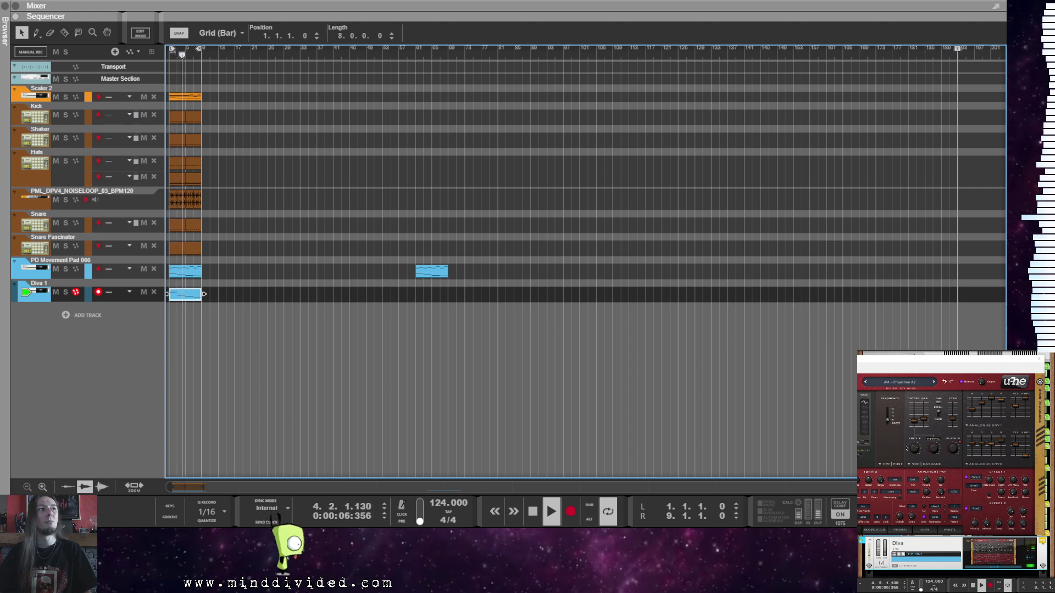
Step: Audition the PD - Vox Choir AZ preset in Diva's preset browser
{"action": "left_click", "coordinate": [949, 530]}
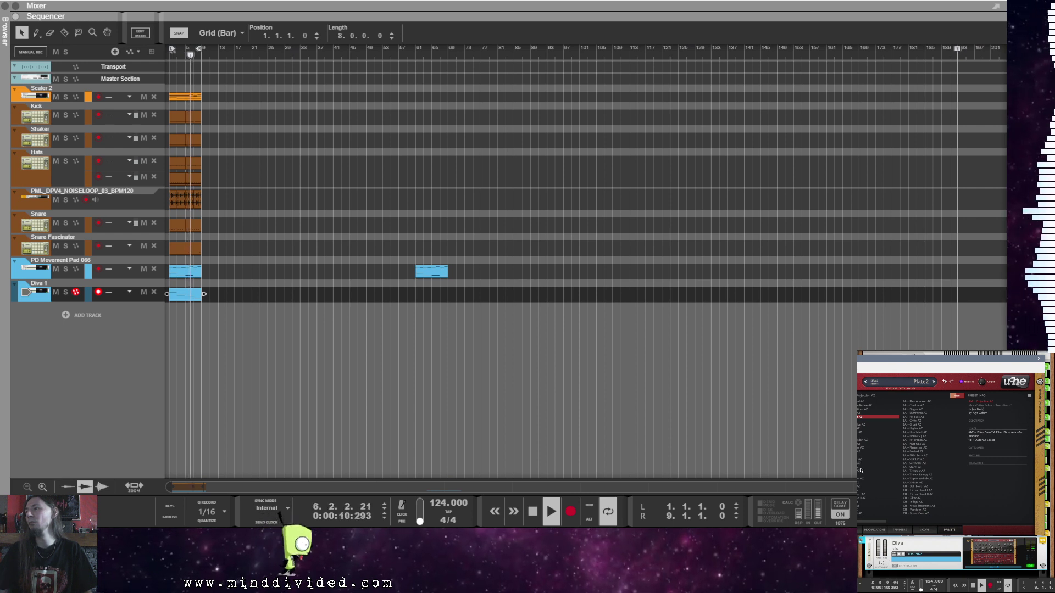
{"action": "scroll", "coordinate": [891, 464], "scroll_direction": "down", "scroll_amount": 1}
{"action": "scroll", "coordinate": [891, 463], "scroll_direction": "down", "scroll_amount": 5}
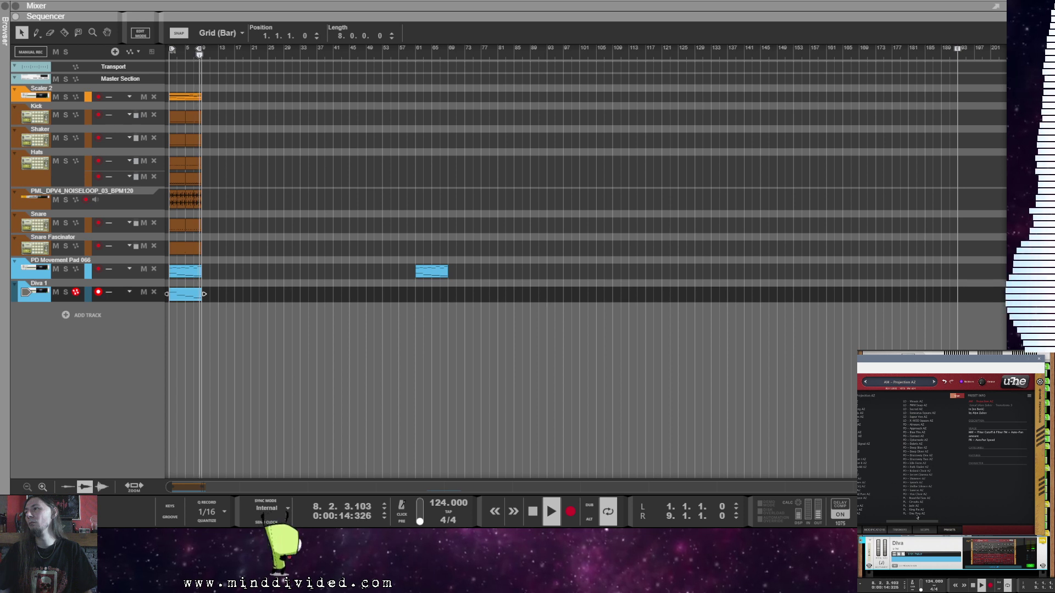
{"action": "left_click", "coordinate": [917, 494]}
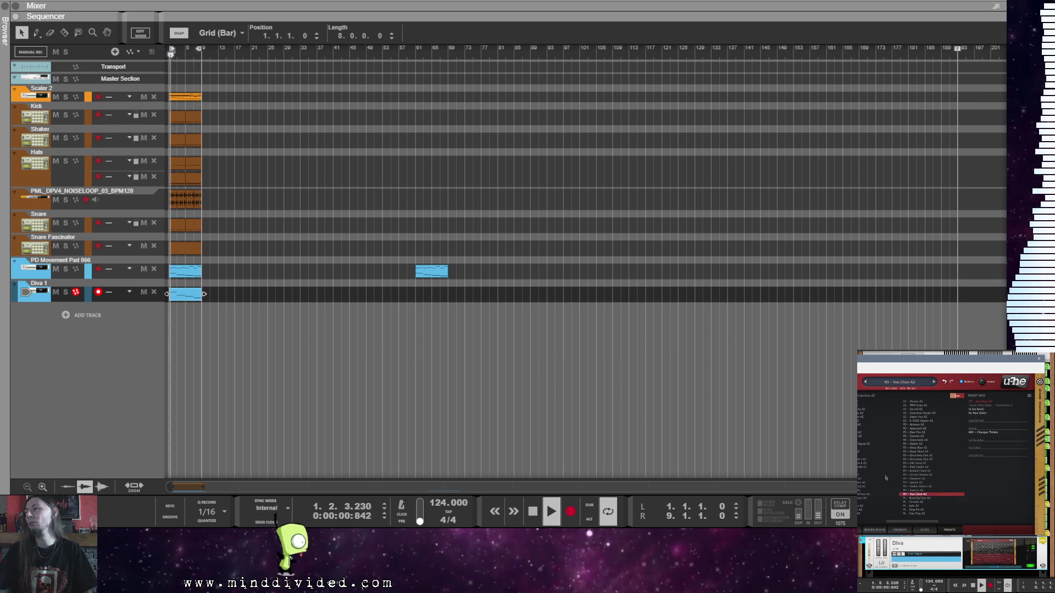
{"action": "mouse_move", "coordinate": [980, 384]}
{"action": "scroll", "coordinate": [983, 384], "scroll_direction": "down", "scroll_amount": 20}
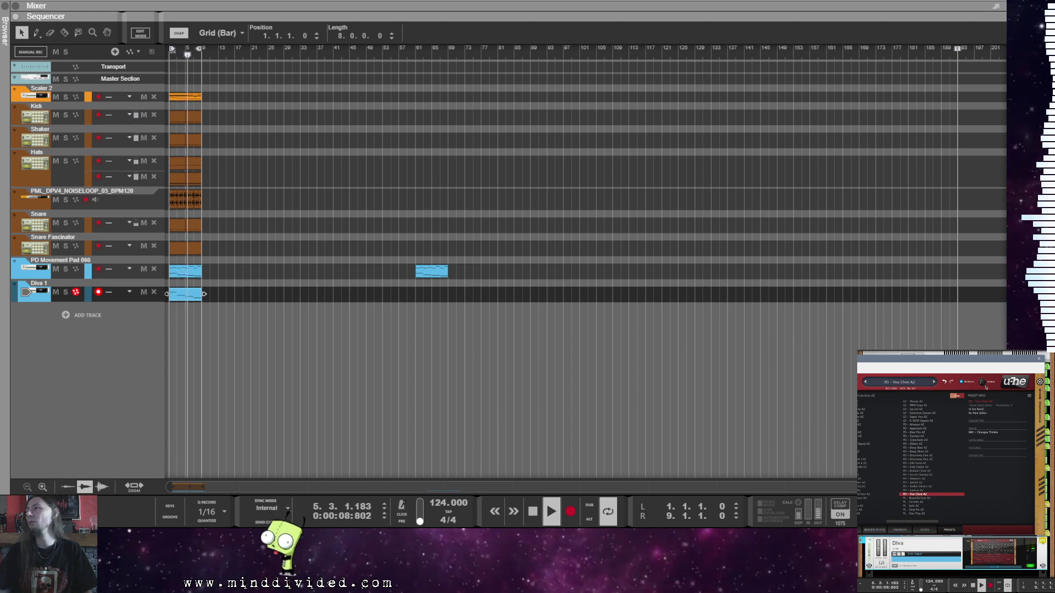
{"action": "scroll", "coordinate": [983, 384], "scroll_direction": "down", "scroll_amount": 2}
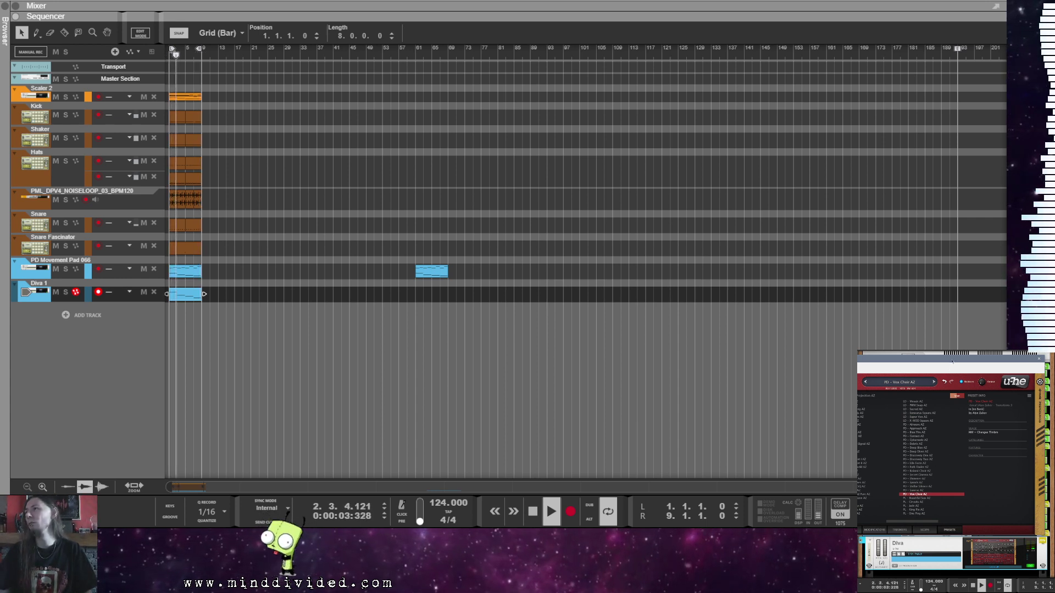
{"action": "left_click_drag", "start_coordinate": [951, 362], "coordinate": [955, 351]}
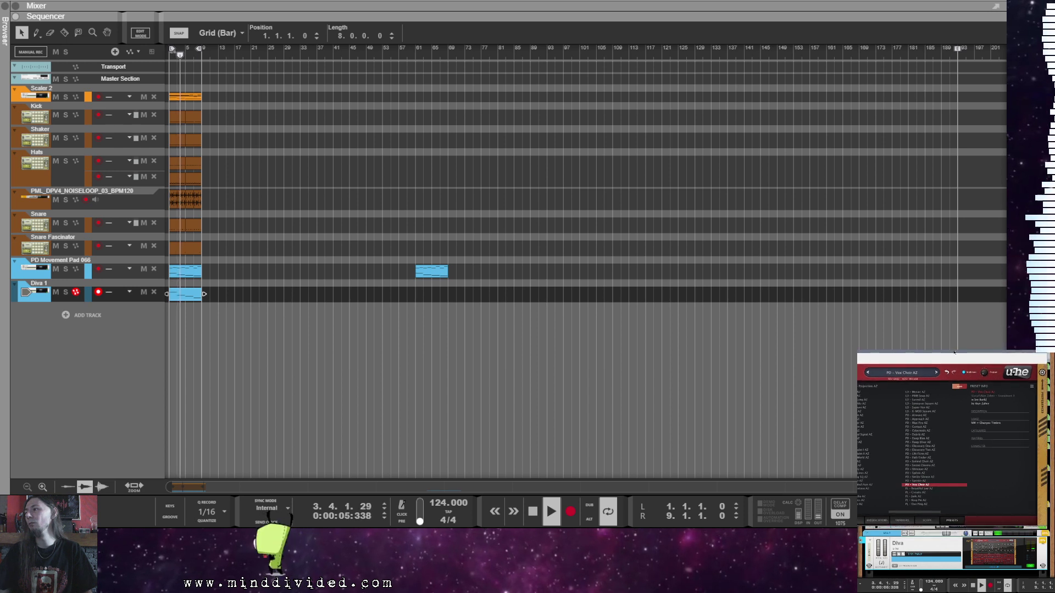
Step: Audition Stellar Silence, Spirals and Shimmer, then load the PD - Secret Cinema AZ preset
{"action": "left_click", "coordinate": [923, 478]}
{"action": "key", "text": "space"}
{"action": "left_click", "coordinate": [924, 474]}
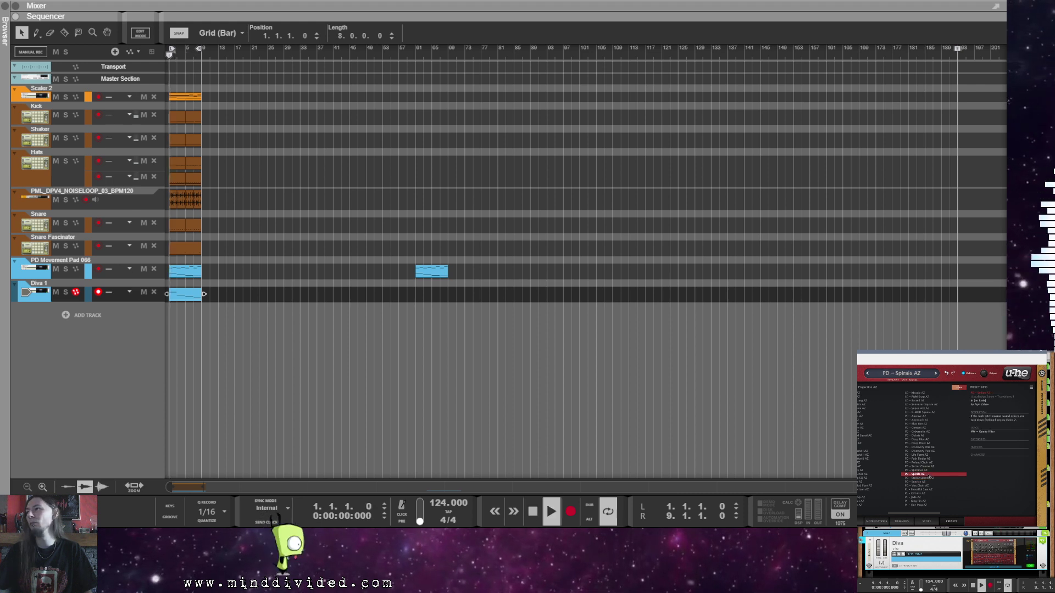
{"action": "left_click", "coordinate": [925, 470]}
{"action": "key", "text": "space"}
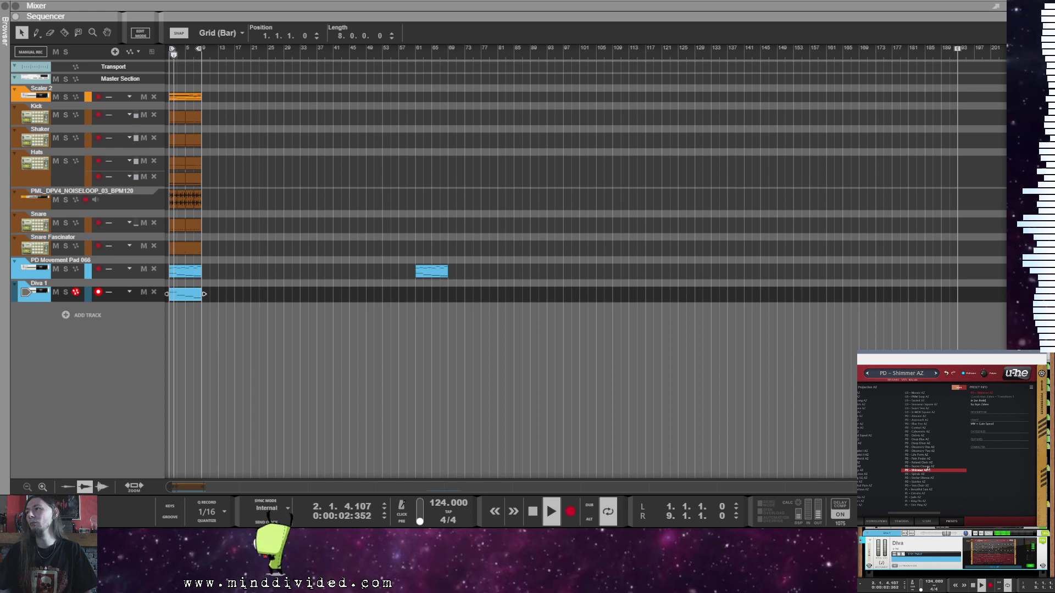
{"action": "left_click", "coordinate": [929, 466]}
{"action": "key", "text": "space"}
{"action": "key", "text": "space"}
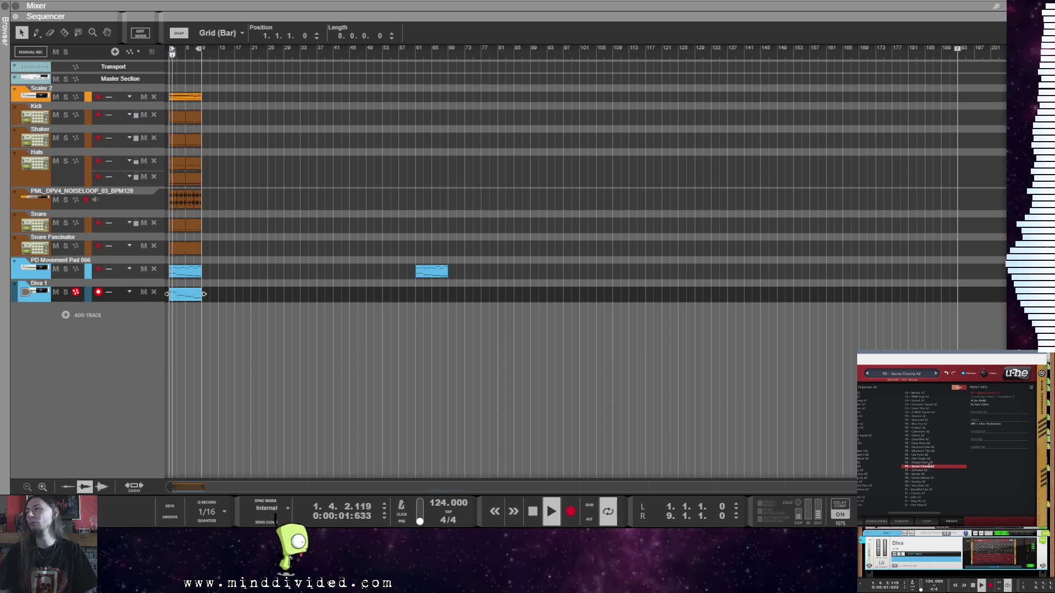
Step: Turn Diva's main output down to 8.00 and bring the device rack back into view
{"action": "scroll", "coordinate": [983, 378], "scroll_direction": "down", "scroll_amount": 9}
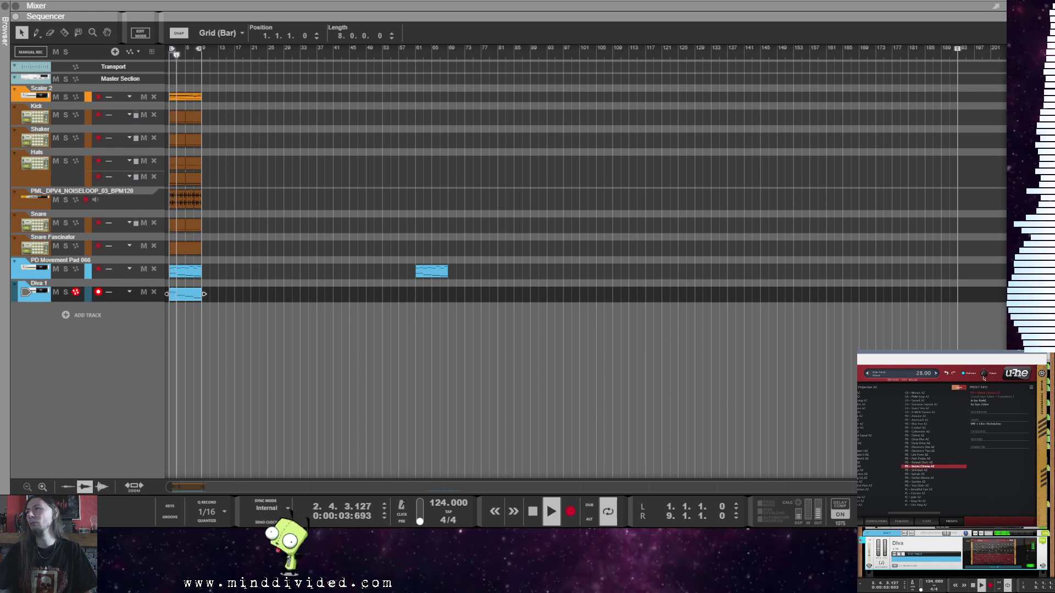
{"action": "scroll", "coordinate": [983, 378], "scroll_direction": "down", "scroll_amount": 2}
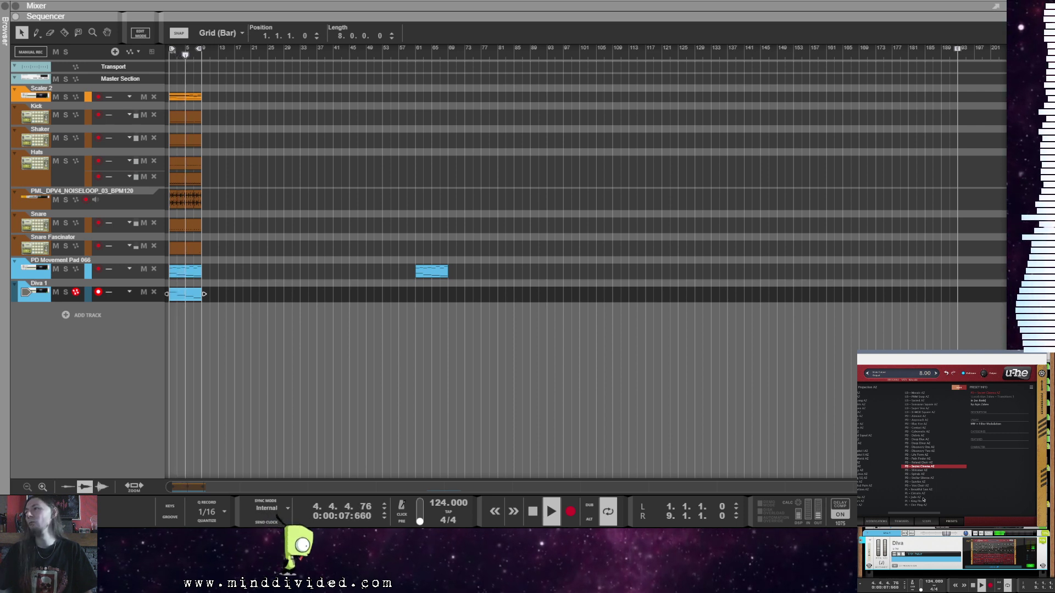
{"action": "left_click", "coordinate": [852, 521]}
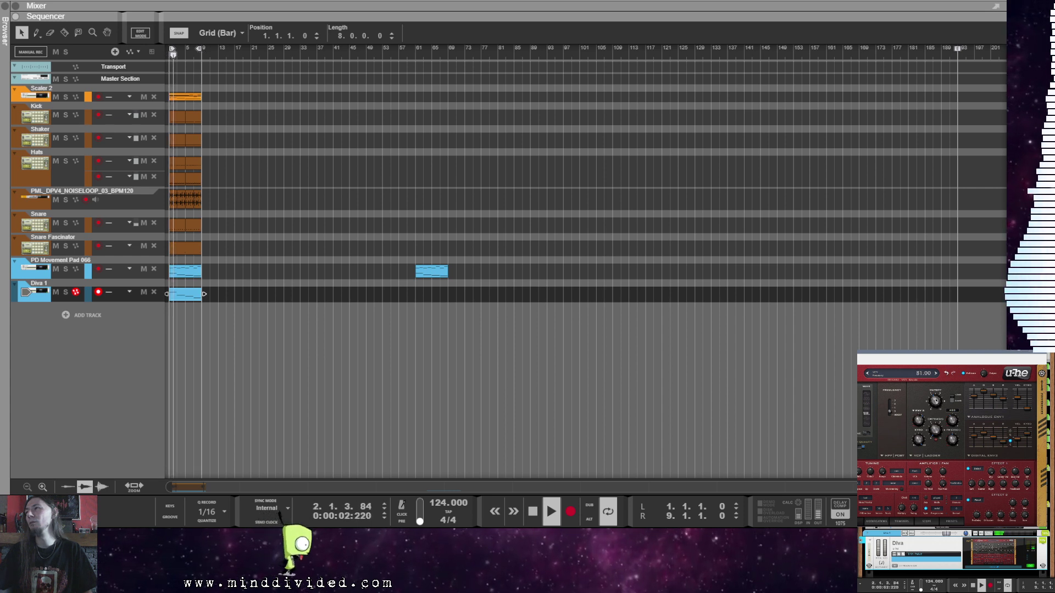
{"action": "scroll", "coordinate": [936, 402], "scroll_direction": "down", "scroll_amount": 1}
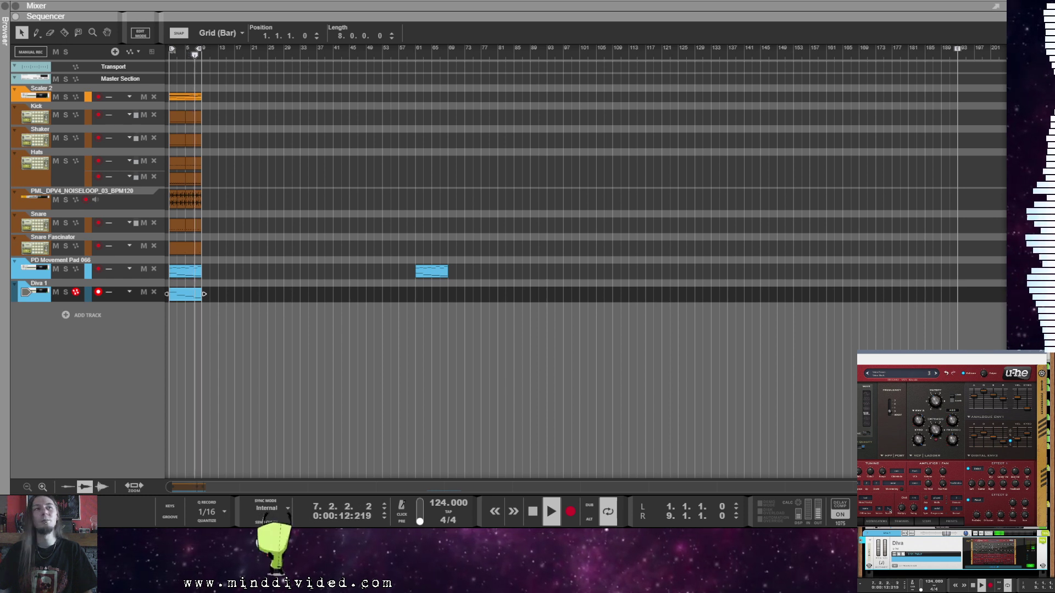
{"action": "left_click", "coordinate": [915, 546]}
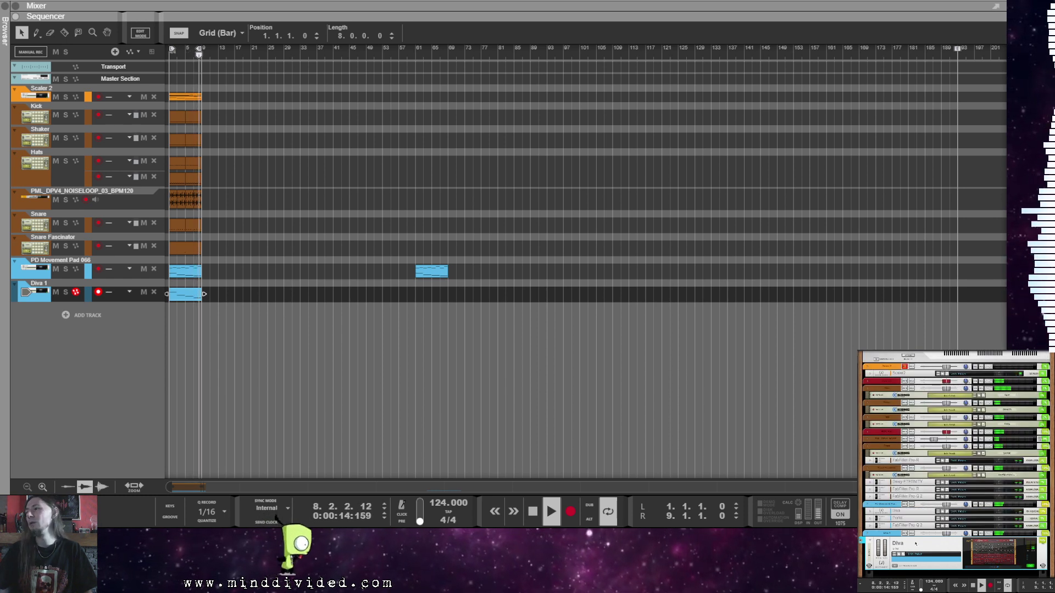
Step: Add a FabFilter Pro-R reverb after Diva and colour it sky blue
{"action": "left_click", "coordinate": [988, 553]}
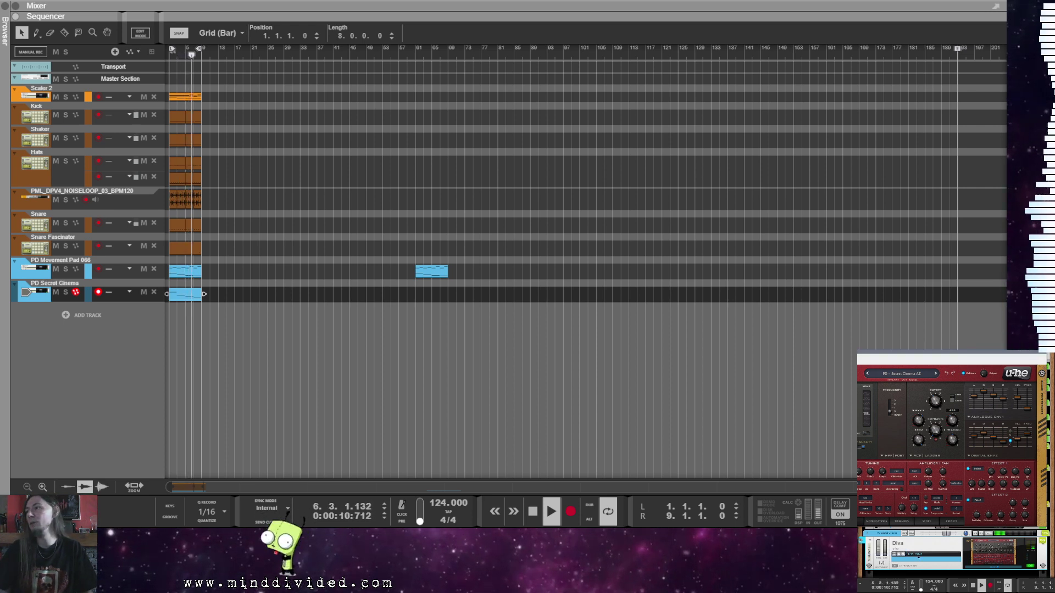
{"action": "left_click", "coordinate": [1038, 351]}
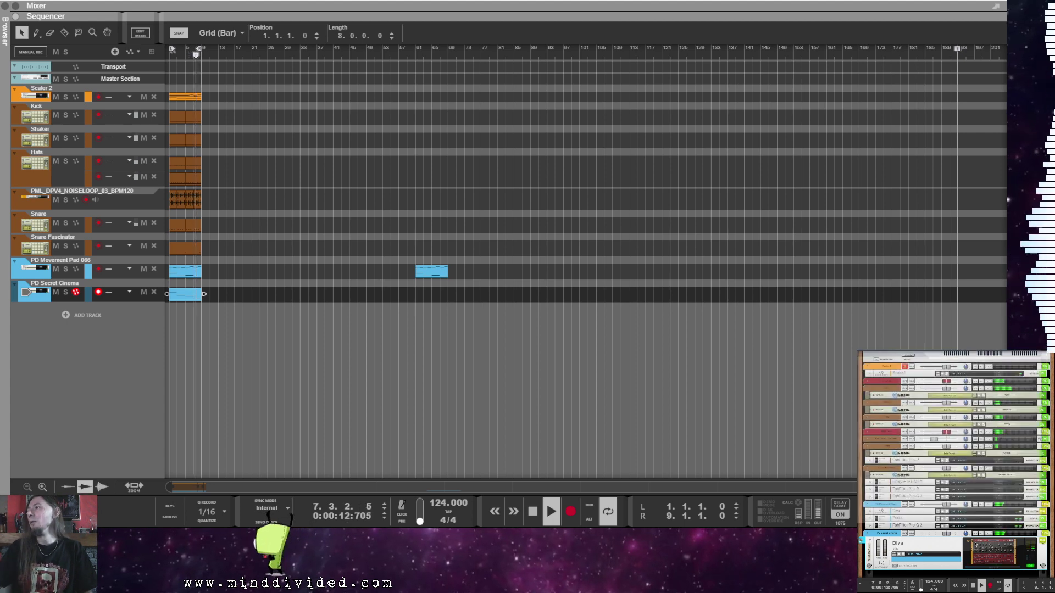
{"action": "right_click", "coordinate": [925, 545]}
{"action": "mouse_move", "coordinate": [967, 458]}
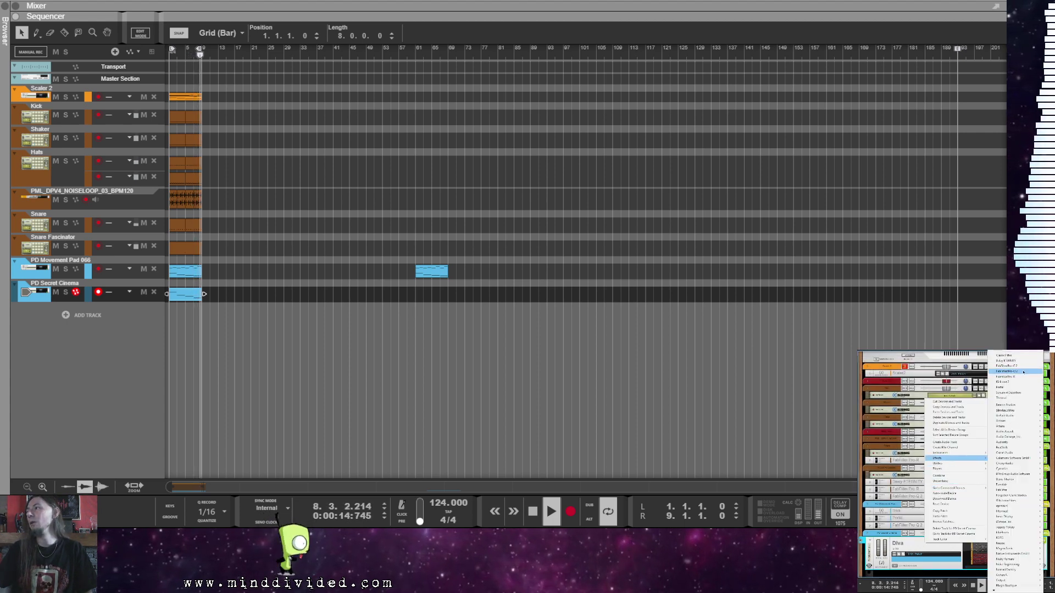
{"action": "left_click", "coordinate": [1023, 376]}
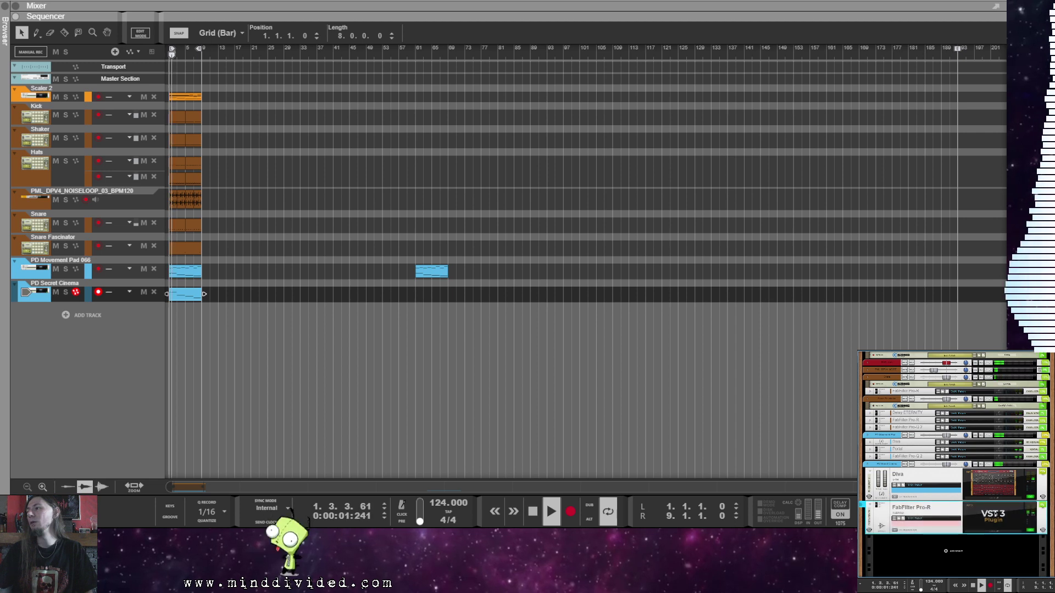
{"action": "right_click", "coordinate": [911, 509]}
{"action": "mouse_move", "coordinate": [934, 504]}
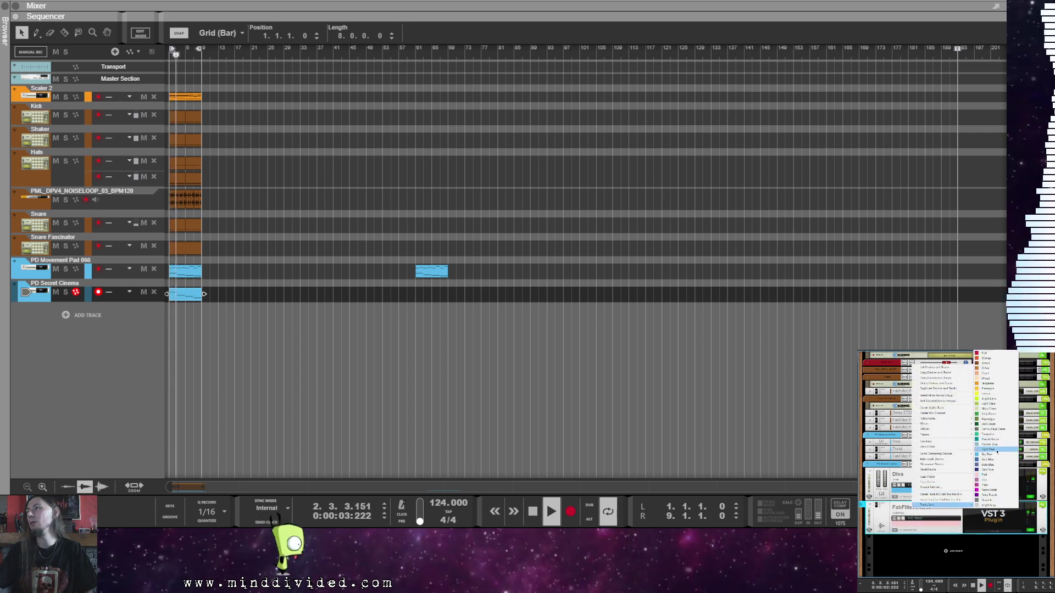
{"action": "left_click", "coordinate": [996, 455]}
Step: Load Pro-R's Very Large > Huge Synth Wash preset and set Mix to 35%
{"action": "left_click", "coordinate": [993, 515]}
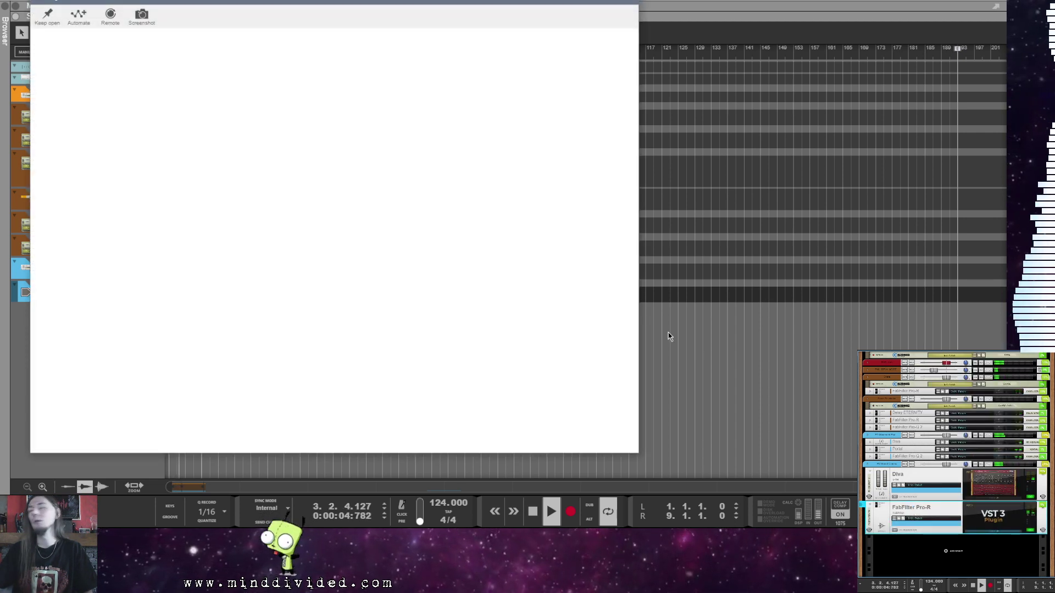
{"action": "left_click", "coordinate": [398, 38]}
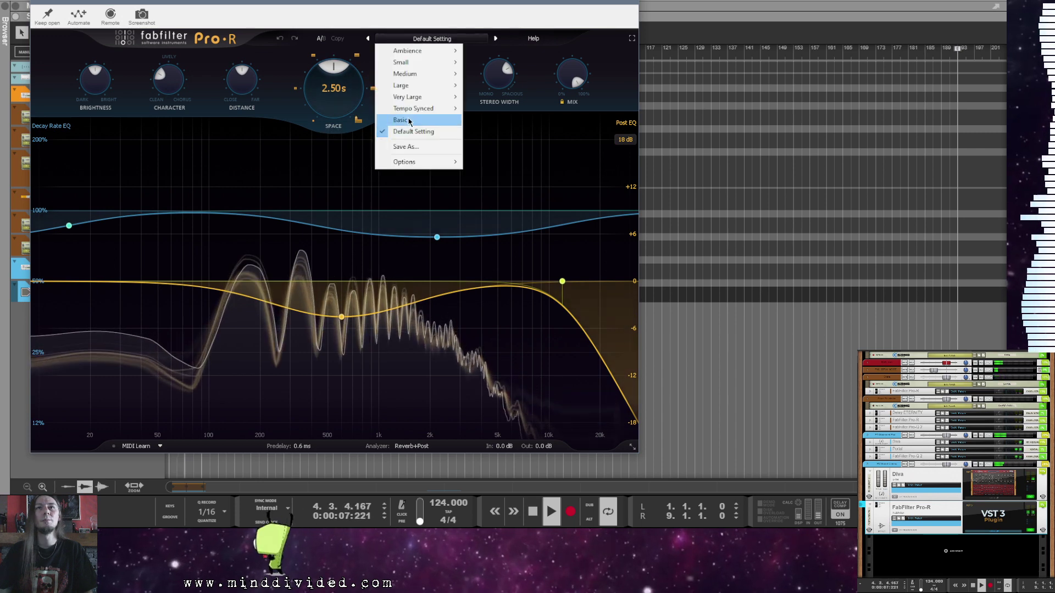
{"action": "mouse_move", "coordinate": [413, 96]}
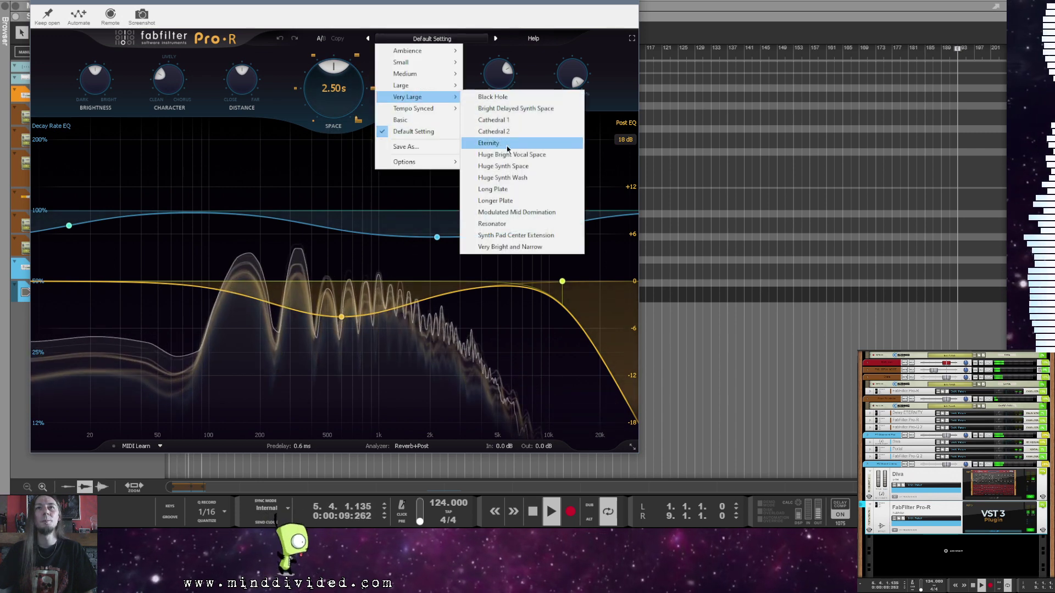
{"action": "left_click", "coordinate": [532, 178]}
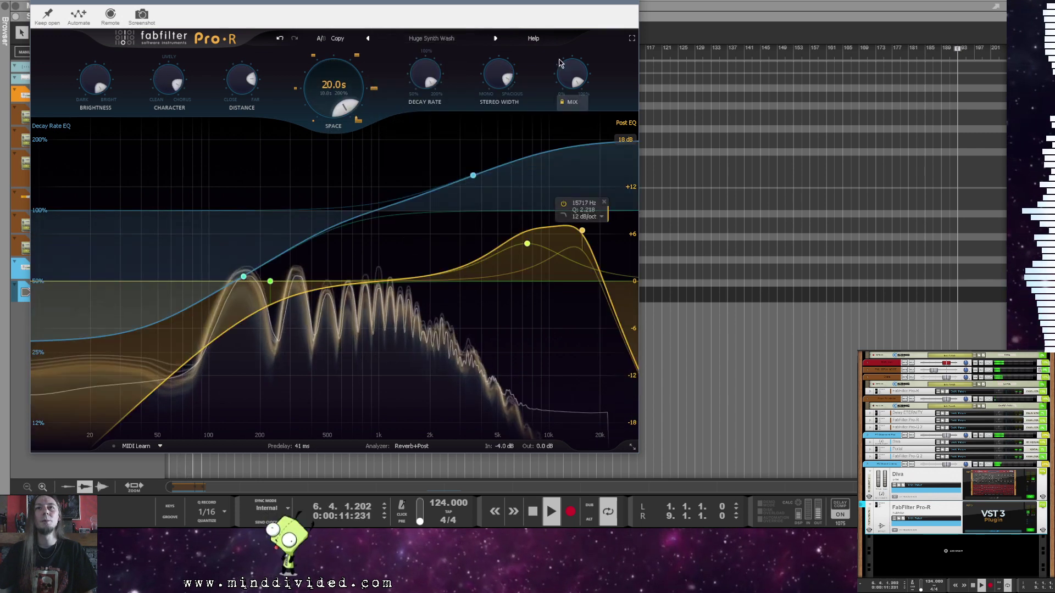
{"action": "type", "text": "35"}
{"action": "key", "text": "Return"}
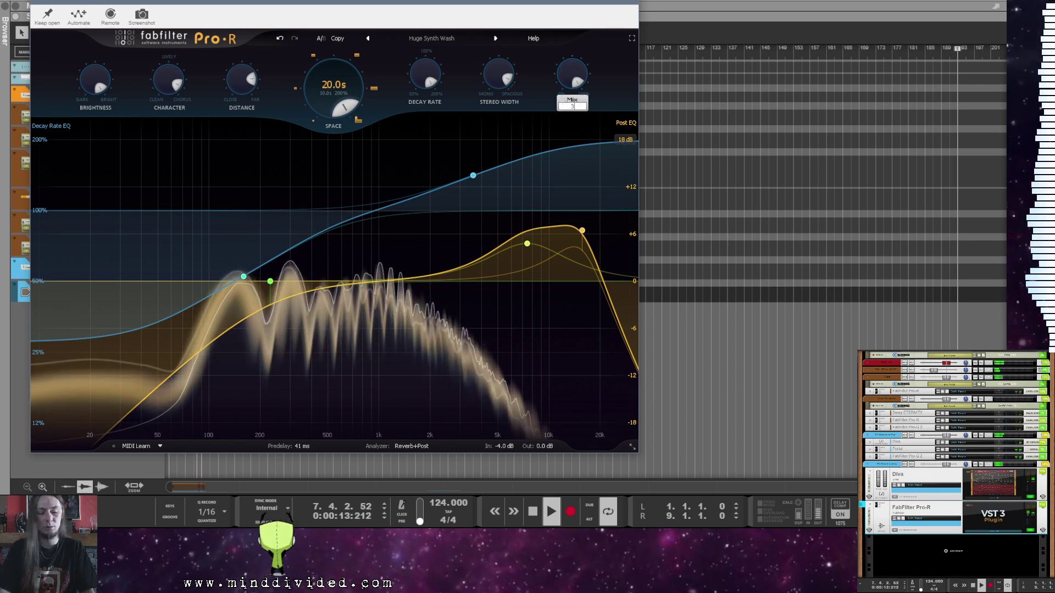
{"action": "left_click", "coordinate": [625, 3]}
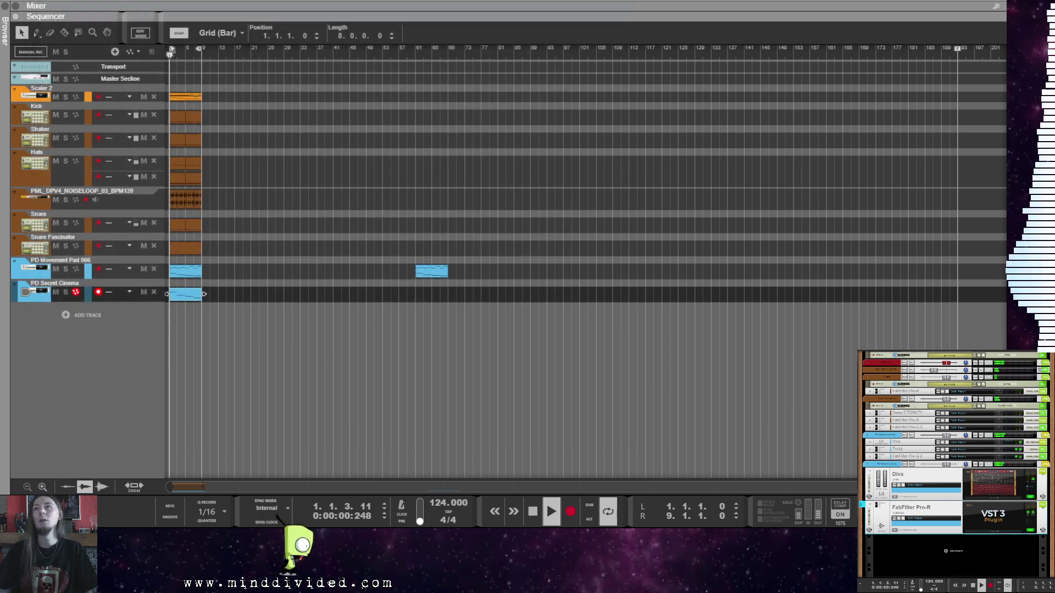
Step: Fold the Pro-R and Diva devices and solo the PD Secret Cinema track
{"action": "left_click", "coordinate": [870, 505]}
{"action": "left_click", "coordinate": [870, 493]}
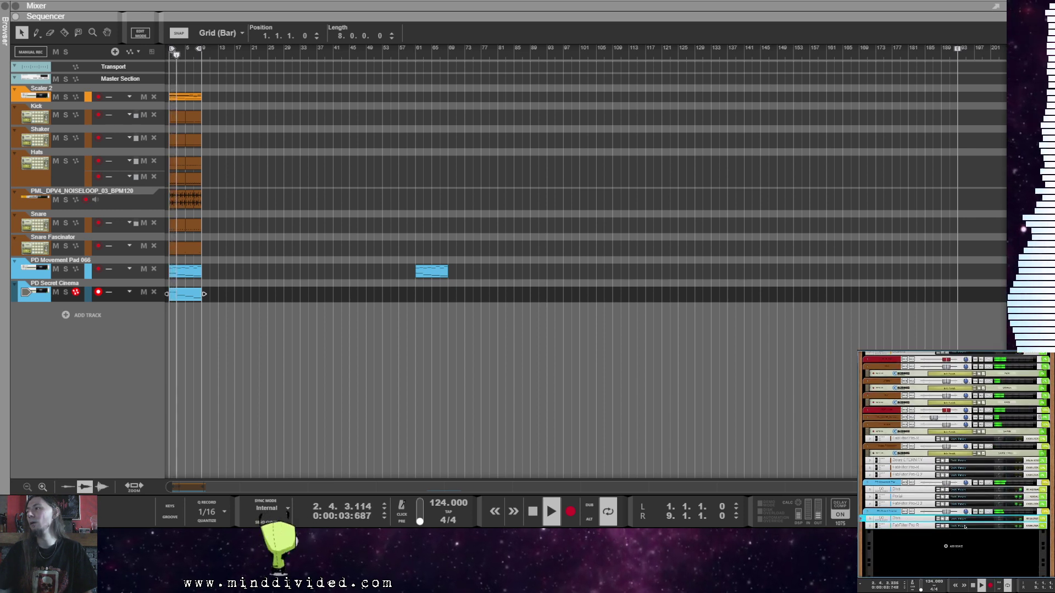
{"action": "scroll", "coordinate": [968, 526], "scroll_direction": "up", "scroll_amount": 3}
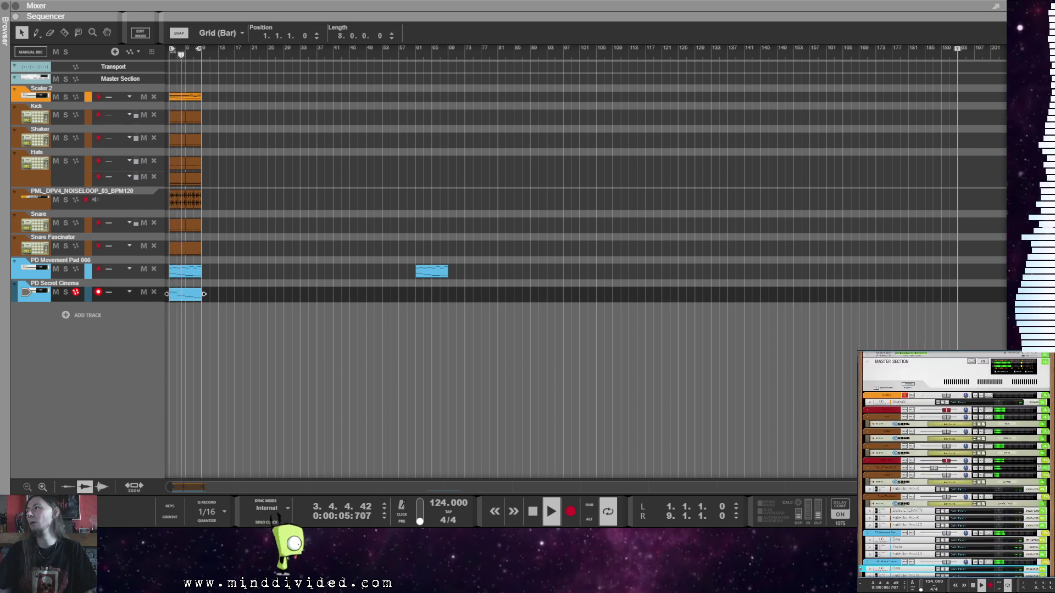
{"action": "scroll", "coordinate": [949, 517], "scroll_direction": "down", "scroll_amount": 3}
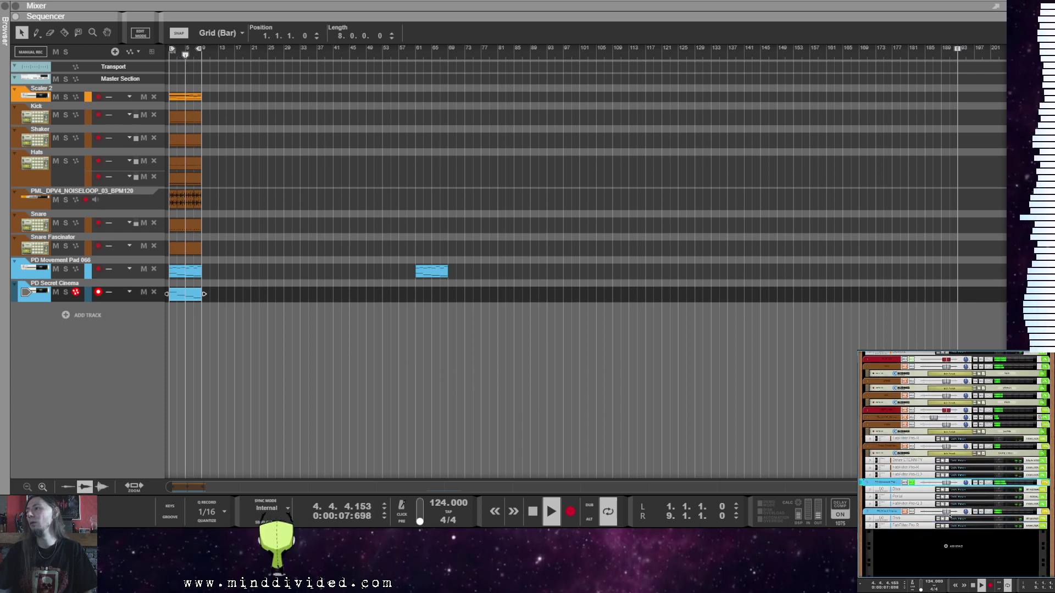
{"action": "scroll", "coordinate": [956, 505], "scroll_direction": "up", "scroll_amount": 3}
{"action": "scroll", "coordinate": [912, 574], "scroll_direction": "down", "scroll_amount": 3}
{"action": "left_click", "coordinate": [912, 511]}
{"action": "scroll", "coordinate": [966, 488], "scroll_direction": "up", "scroll_amount": 3}
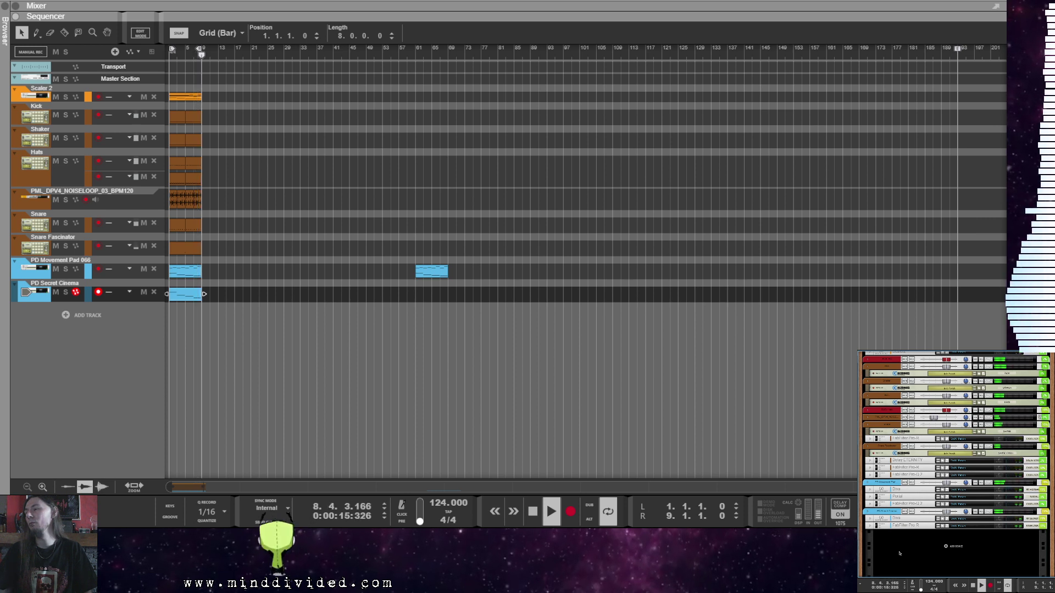
Step: Add another Diva synth as a new Diva 1 track and colour it blue
{"action": "left_click", "coordinate": [348, 363]}
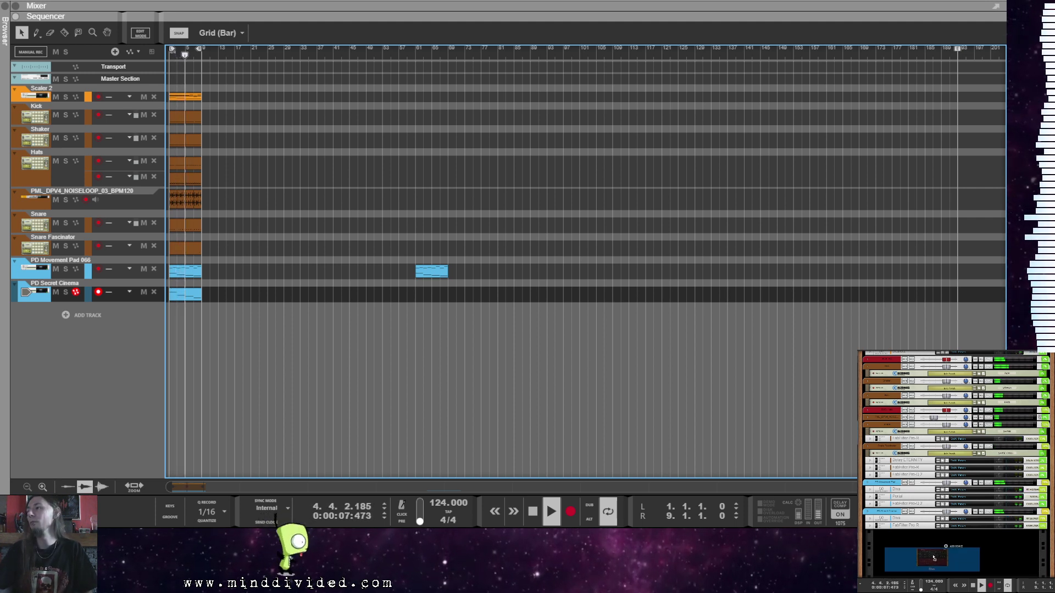
{"action": "left_click_drag", "start_coordinate": [956, 529], "coordinate": [956, 529]}
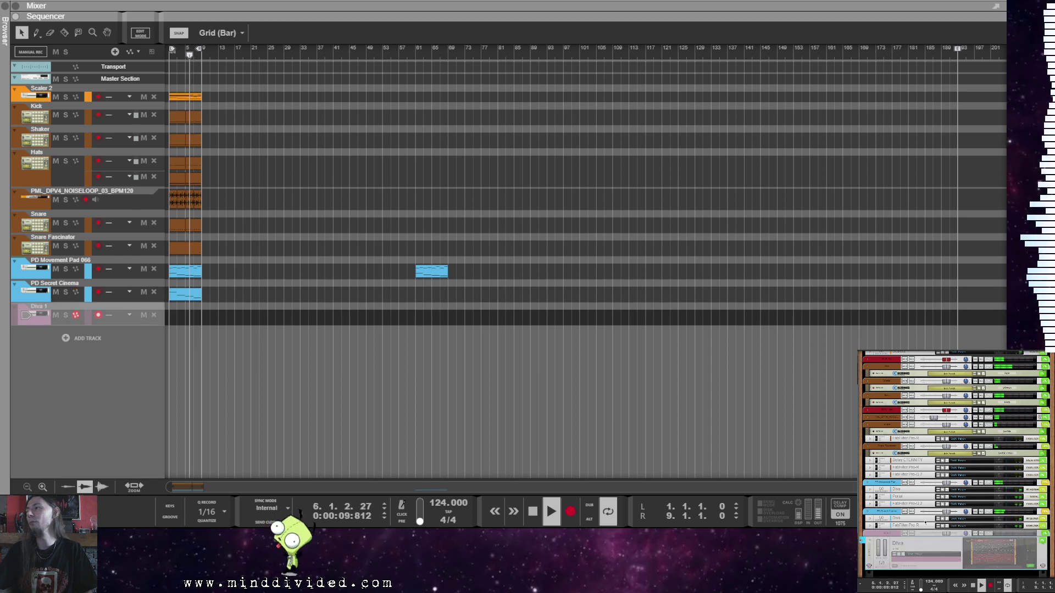
{"action": "right_click", "coordinate": [924, 524]}
{"action": "mouse_move", "coordinate": [928, 529]}
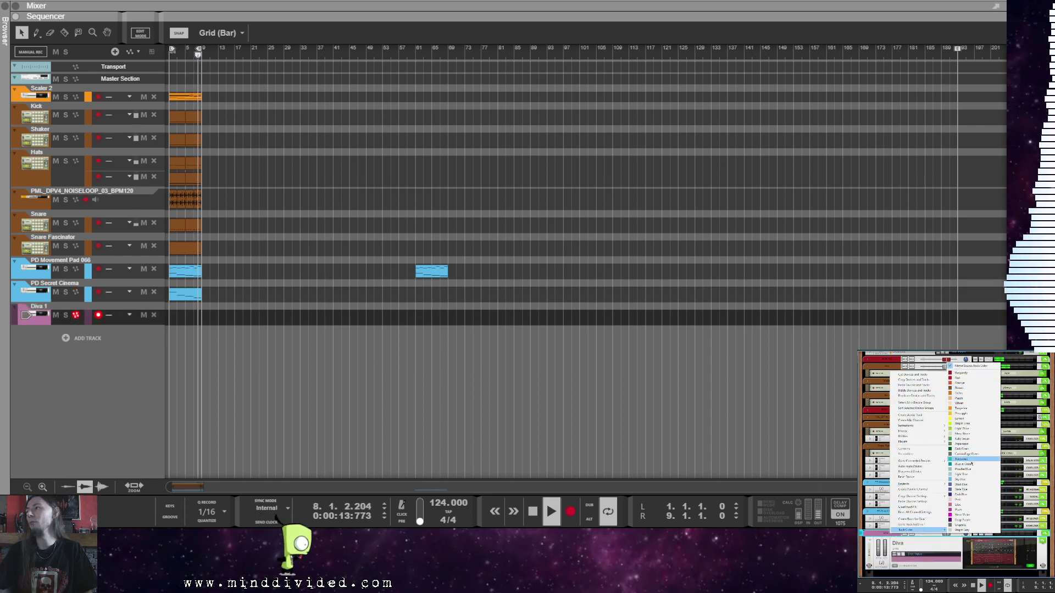
{"action": "left_click", "coordinate": [971, 498]}
Step: Unfold the Kong drum device in the rack to inspect it
{"action": "scroll", "coordinate": [945, 503], "scroll_direction": "down", "scroll_amount": 3}
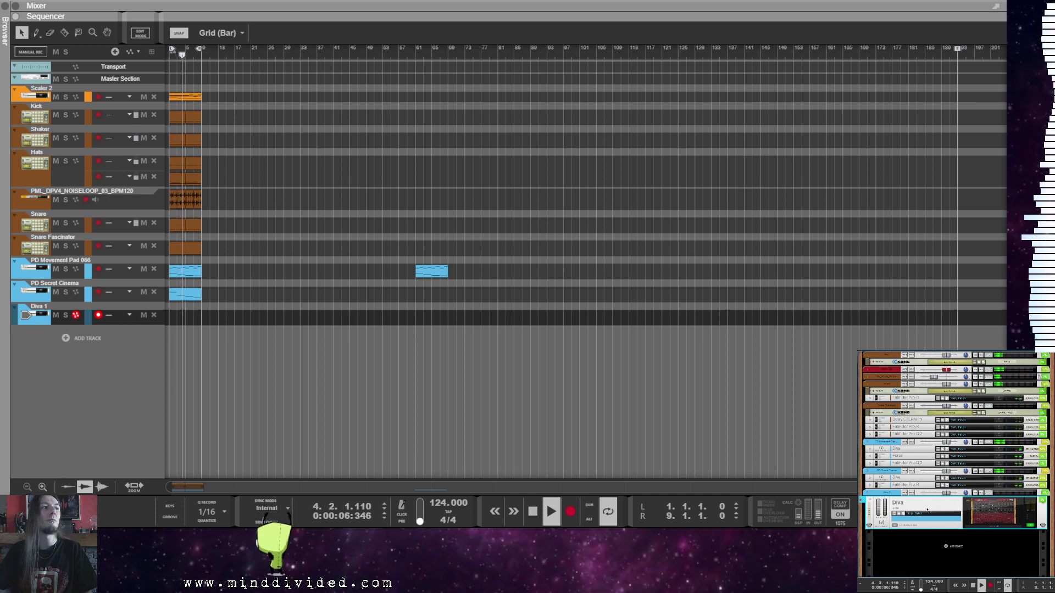
{"action": "scroll", "coordinate": [872, 428], "scroll_direction": "up", "scroll_amount": 5}
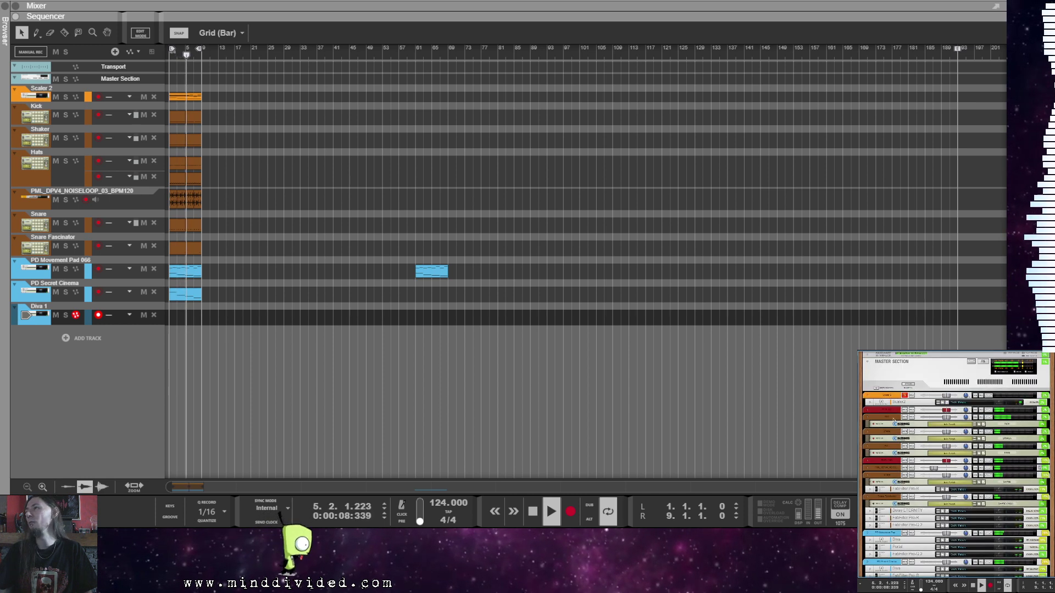
{"action": "left_click", "coordinate": [872, 428]}
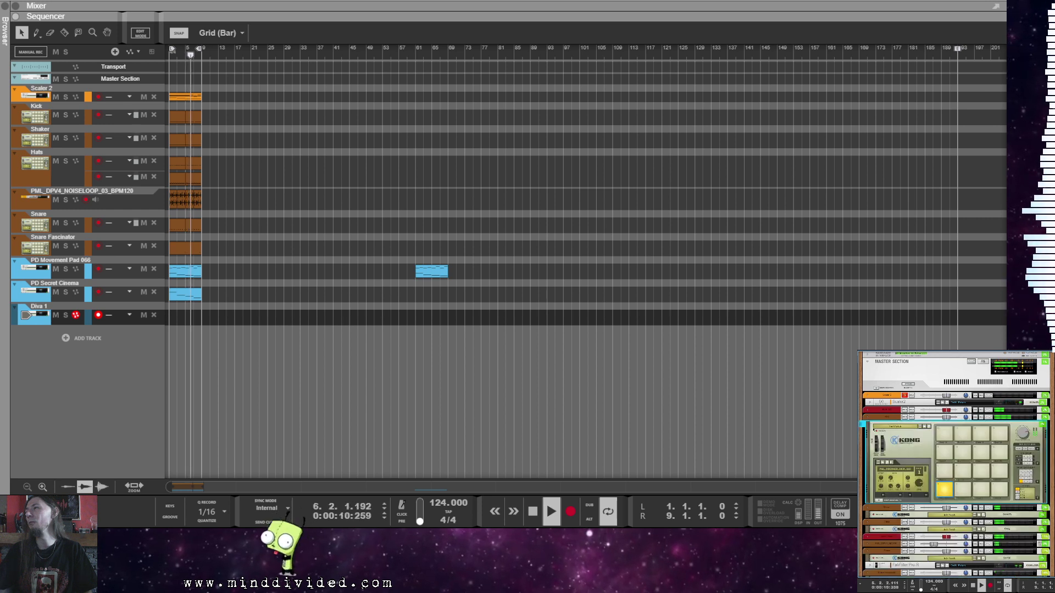
{"action": "scroll", "coordinate": [923, 481], "scroll_direction": "down", "scroll_amount": 1}
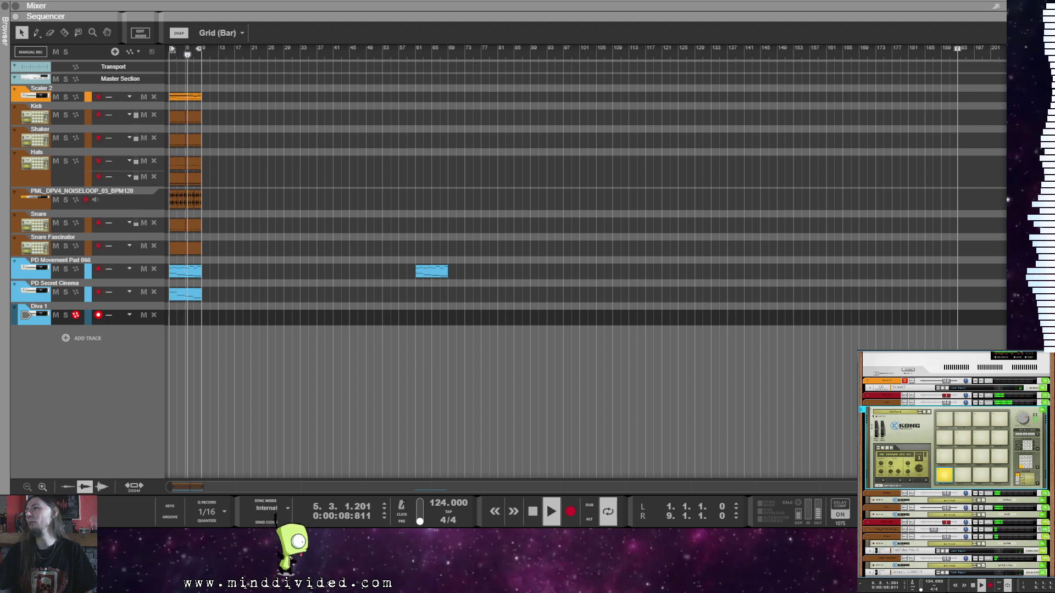
{"action": "scroll", "coordinate": [871, 411], "scroll_direction": "down", "scroll_amount": 10}
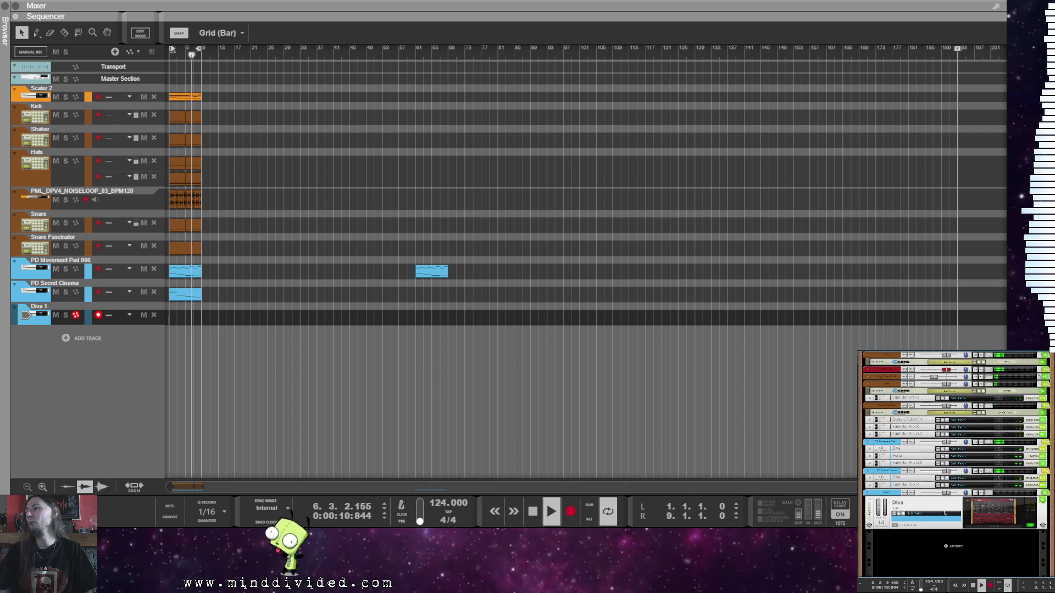
Step: Open Diva 1 on the second screen and load the Arp Bass - Rolling Bass preset
{"action": "left_click", "coordinate": [992, 511]}
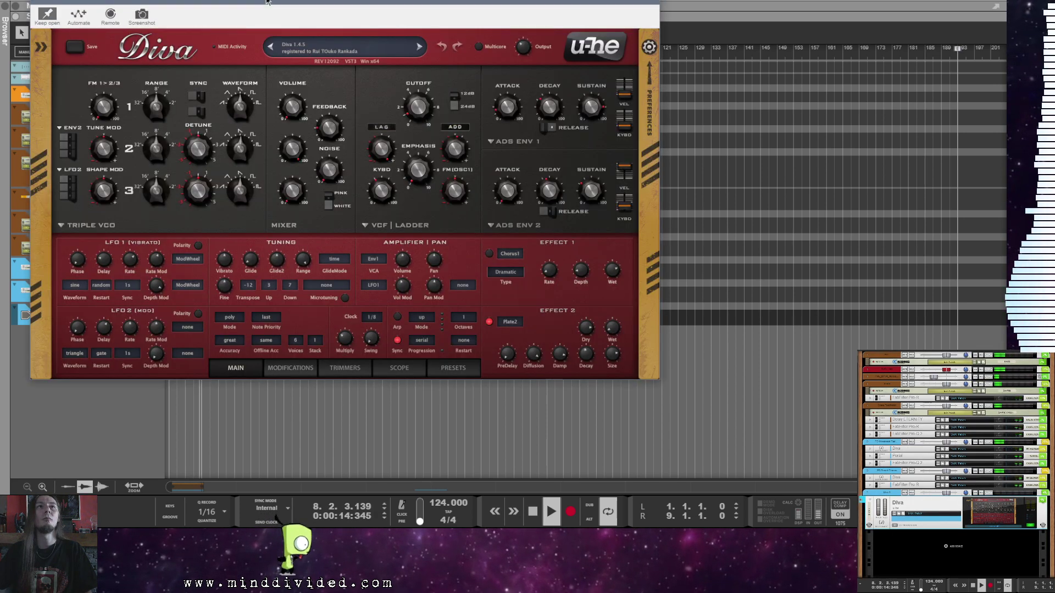
{"action": "left_click_drag", "start_coordinate": [275, 2], "coordinate": [860, 364]}
{"action": "left_click", "coordinate": [939, 536]}
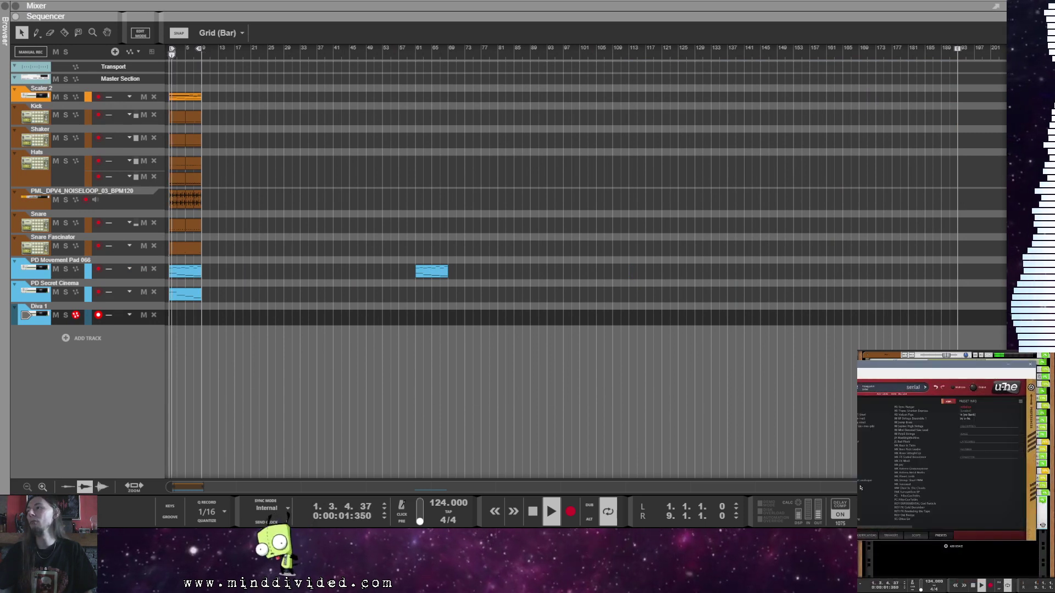
{"action": "left_click", "coordinate": [873, 441]}
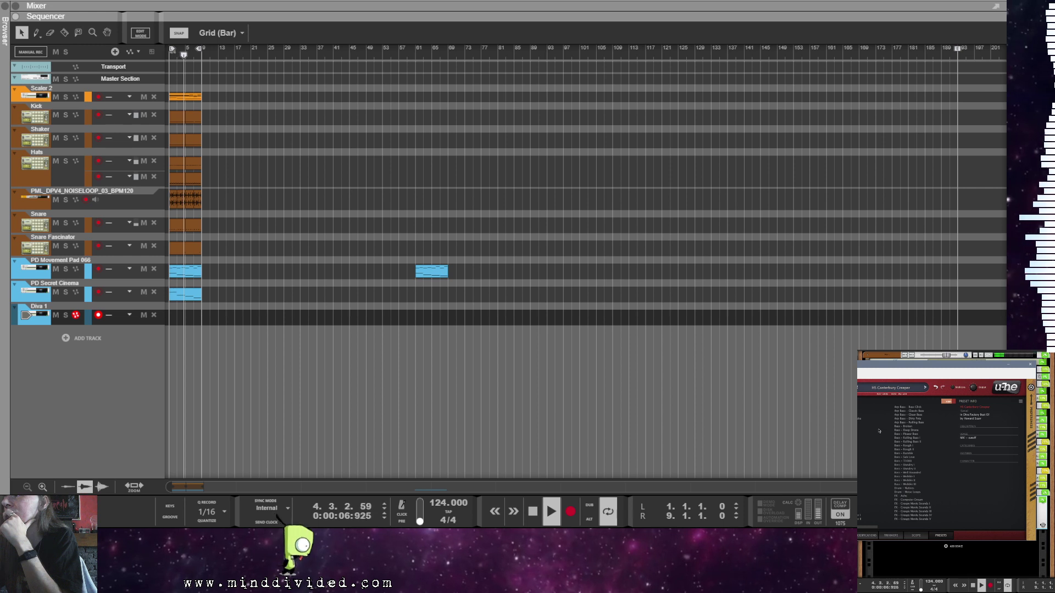
{"action": "left_click", "coordinate": [913, 423]}
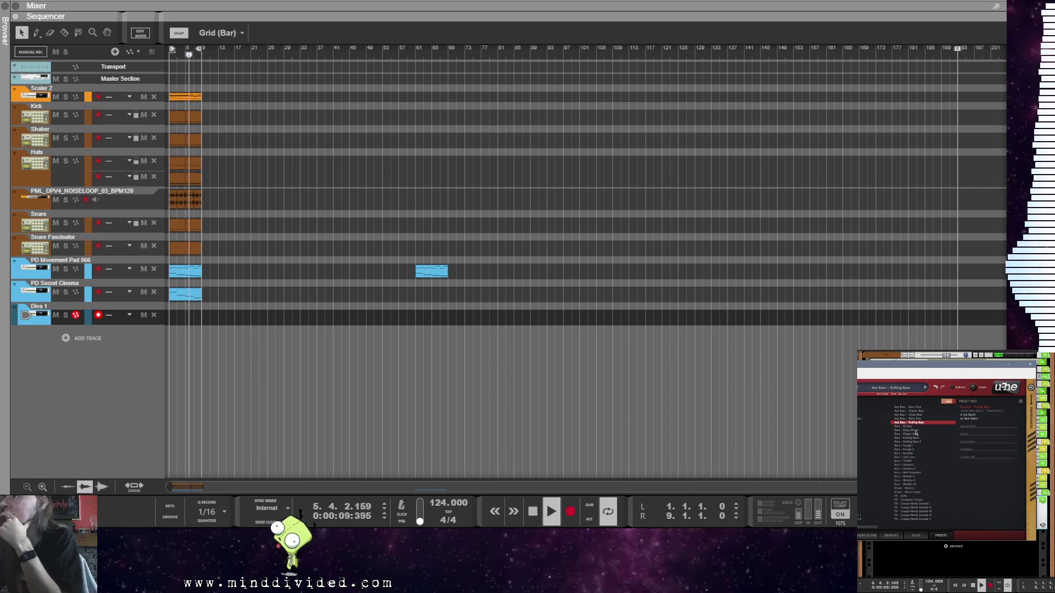
Step: Copy the PD Secret Cinema clip onto the Diva 1 lane and lower Diva's output to 80
{"action": "left_click", "coordinate": [443, 378]}
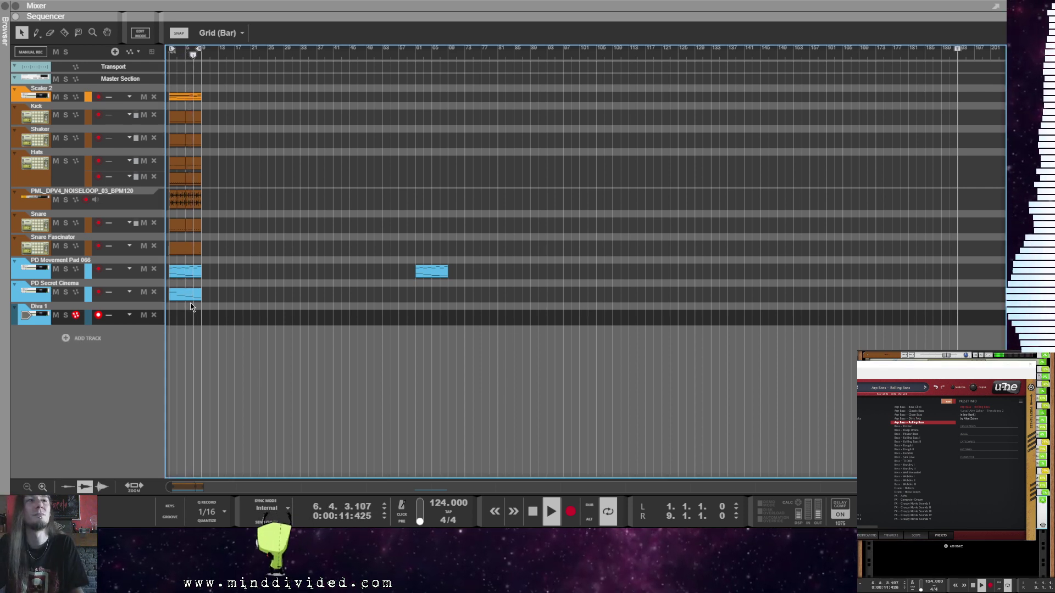
{"action": "left_click", "coordinate": [191, 298]}
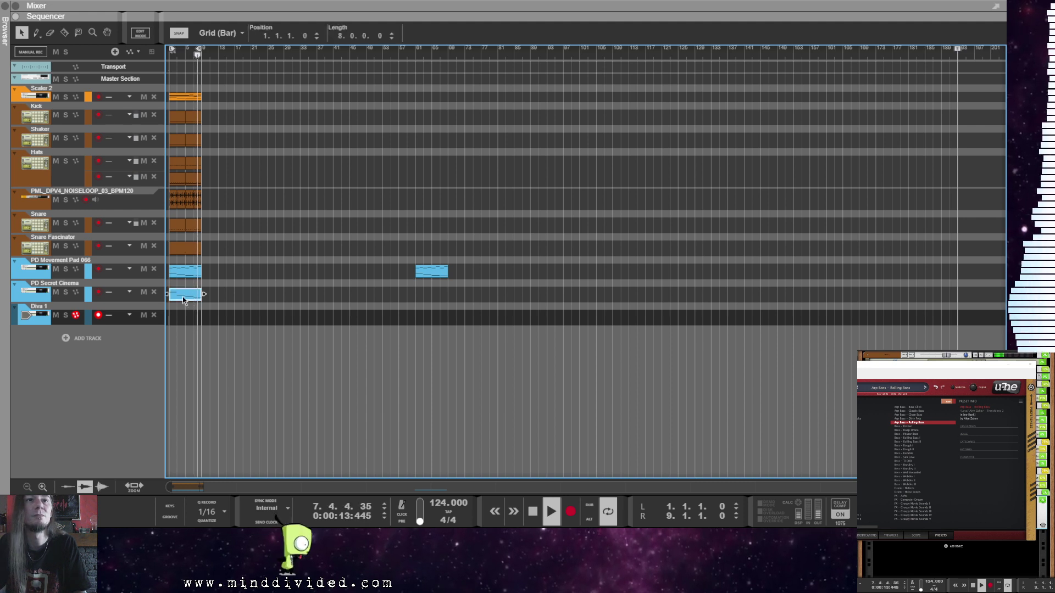
{"action": "left_click_drag", "start_coordinate": [182, 301], "coordinate": [184, 322]}
{"action": "left_click", "coordinate": [335, 372]}
{"action": "key", "text": "space"}
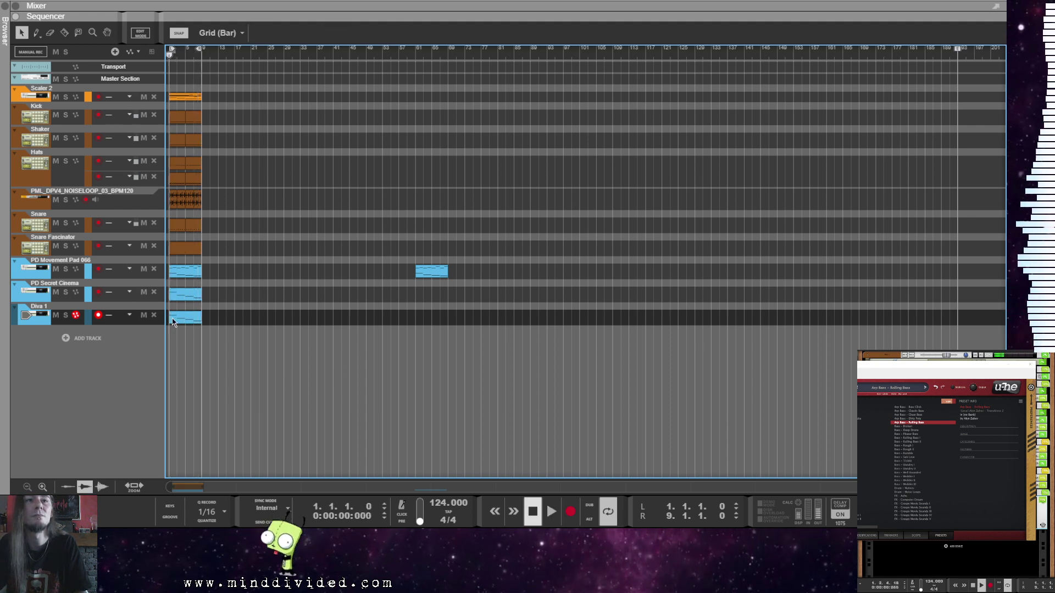
{"action": "left_click_drag", "start_coordinate": [974, 392], "coordinate": [975, 392]}
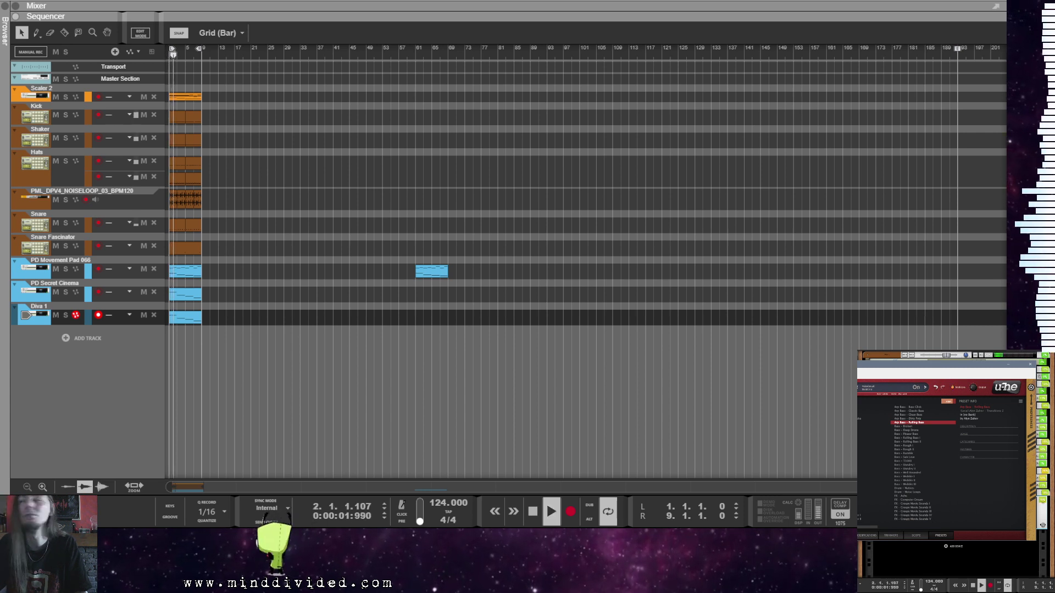
Step: Load a different Arp Bass preset from Diva's preset browser in place of Rolling Bass
{"action": "left_click", "coordinate": [842, 536]}
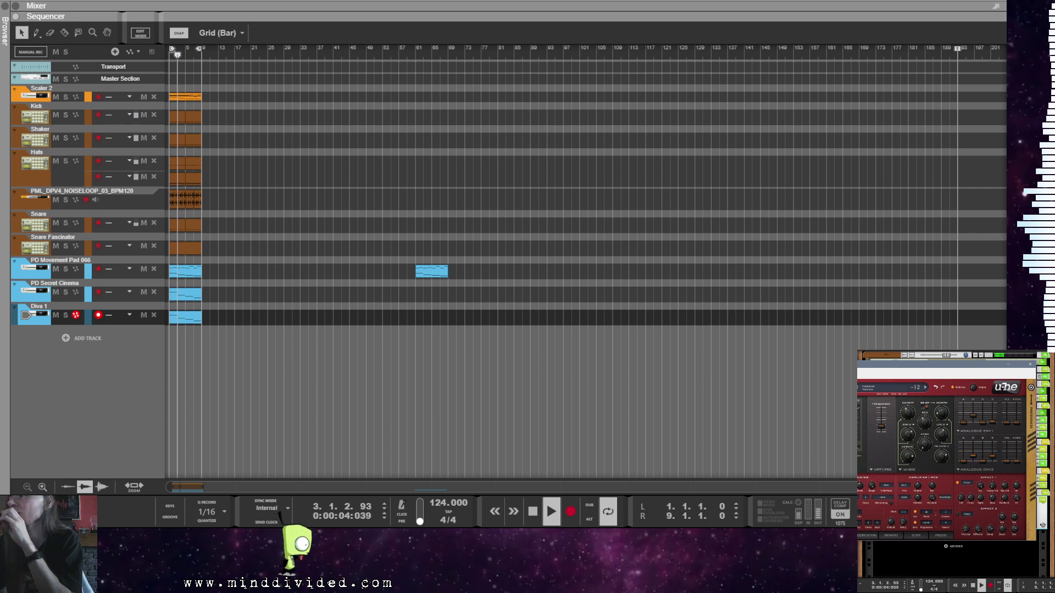
{"action": "left_click", "coordinate": [858, 373]}
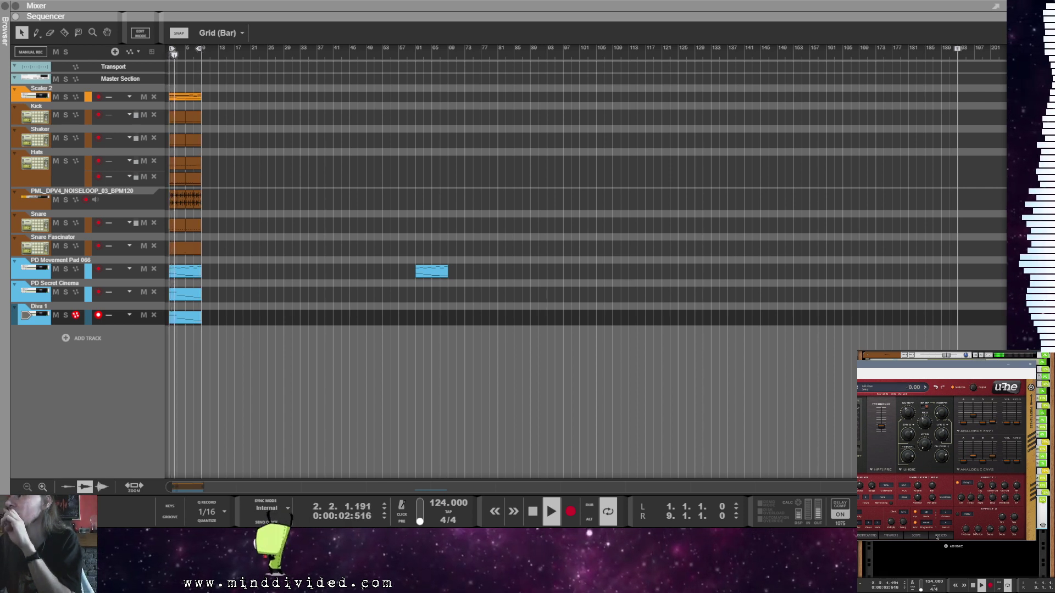
{"action": "left_click", "coordinate": [938, 536]}
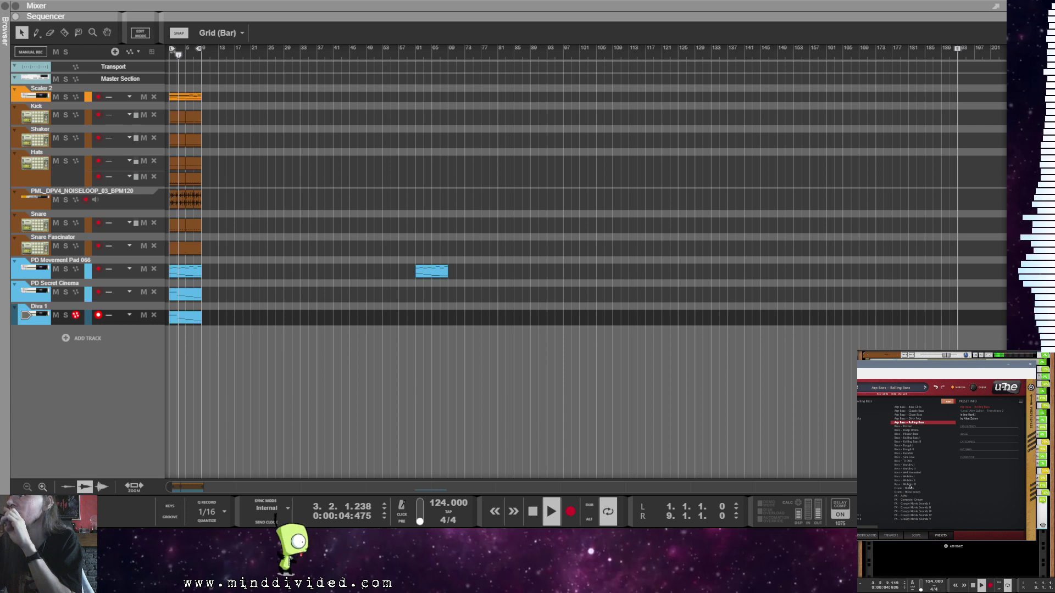
{"action": "left_click", "coordinate": [916, 419]}
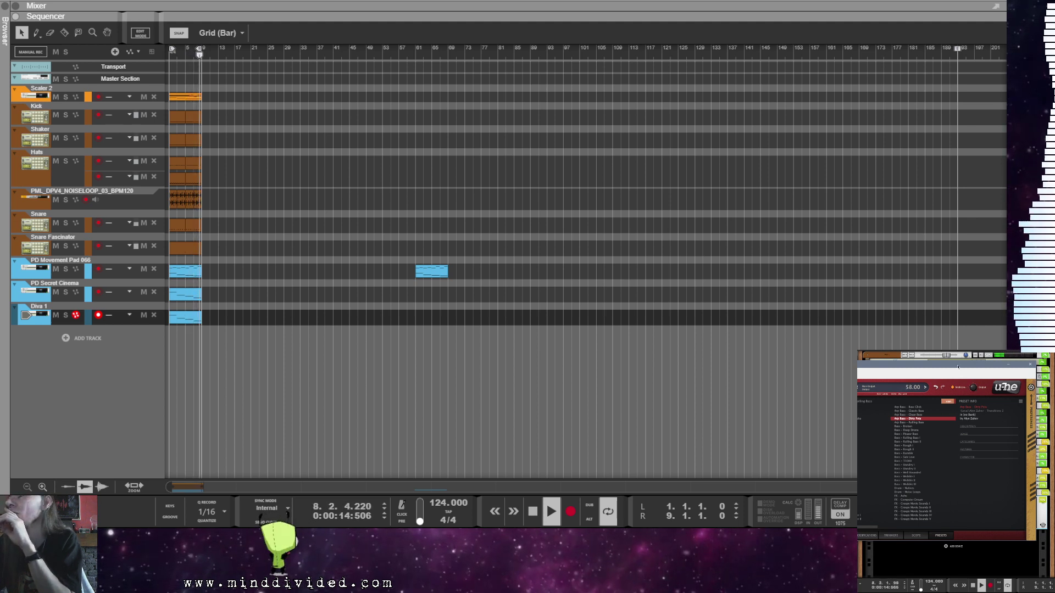
Step: Change Diva's voice count setting and move its window onto the second screen
{"action": "left_click_drag", "start_coordinate": [957, 367], "coordinate": [810, 391]}
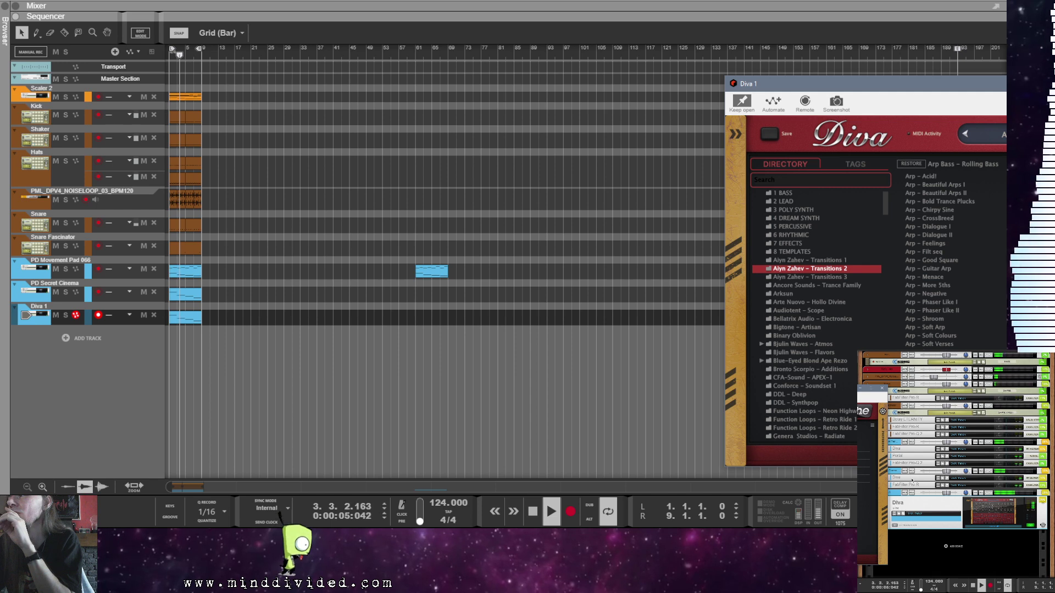
{"action": "left_click", "coordinate": [881, 388]}
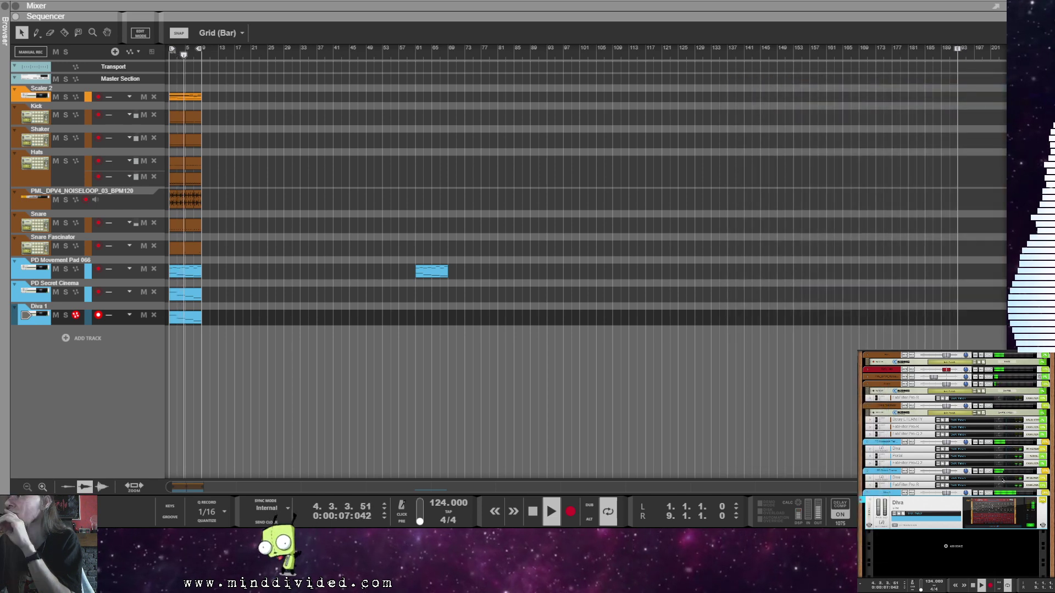
{"action": "left_click", "coordinate": [1003, 508]}
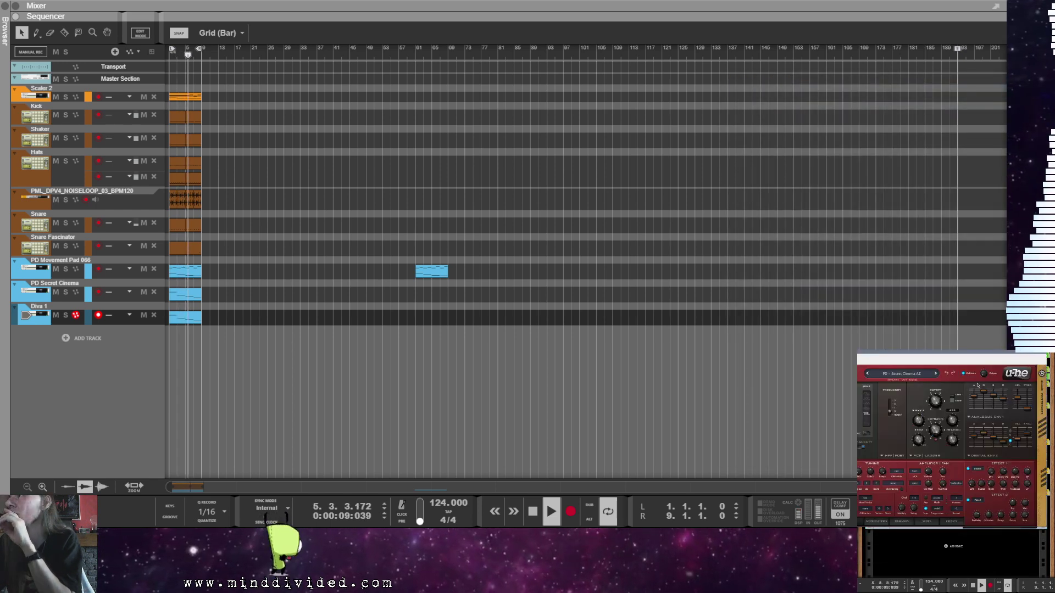
{"action": "left_click", "coordinate": [891, 522]}
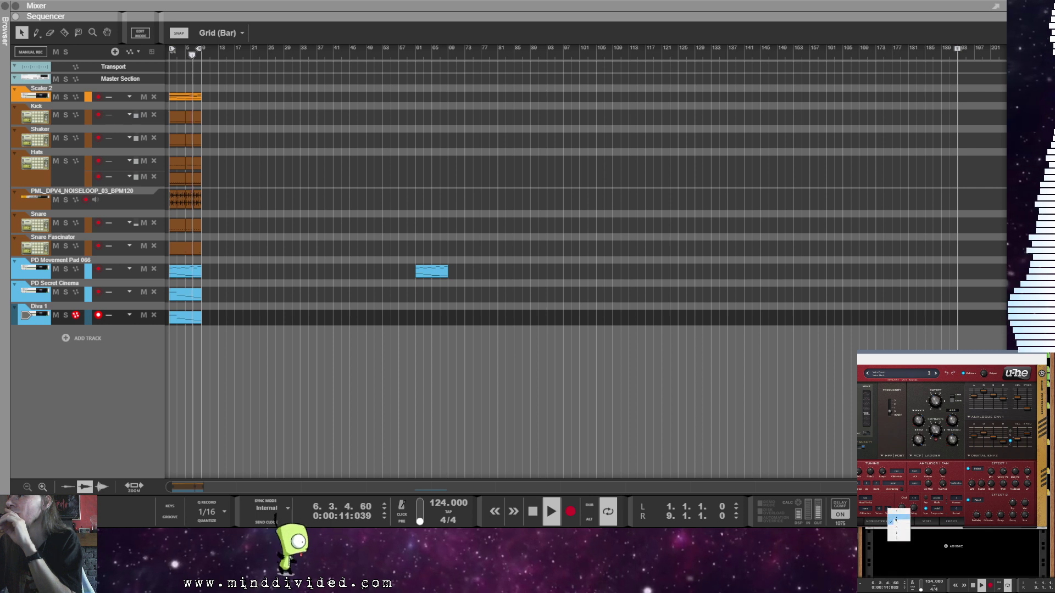
{"action": "left_click", "coordinate": [900, 518]}
{"action": "left_click", "coordinate": [1044, 356]}
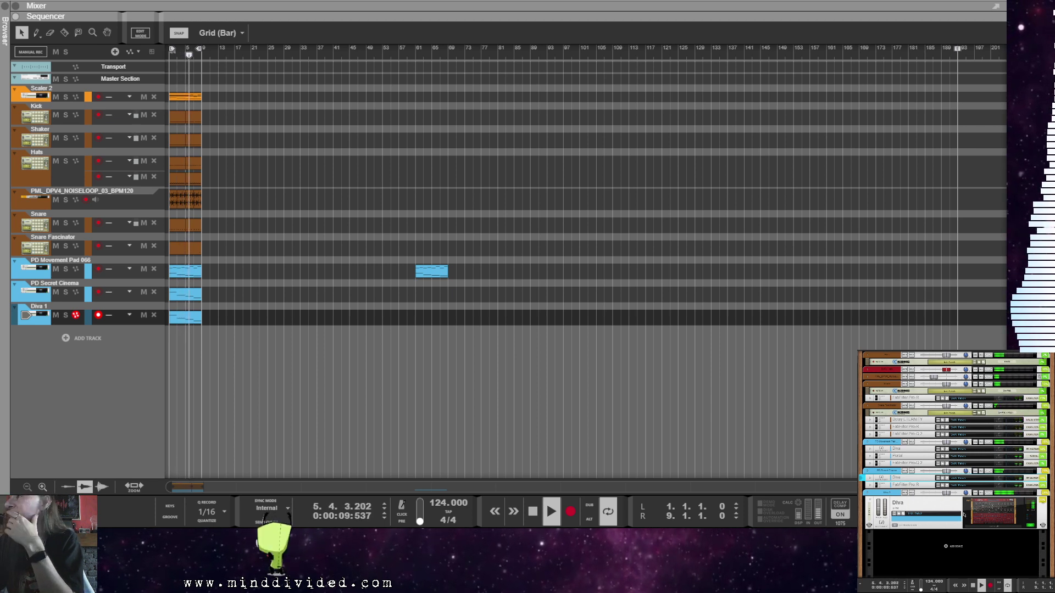
{"action": "left_click", "coordinate": [978, 515]}
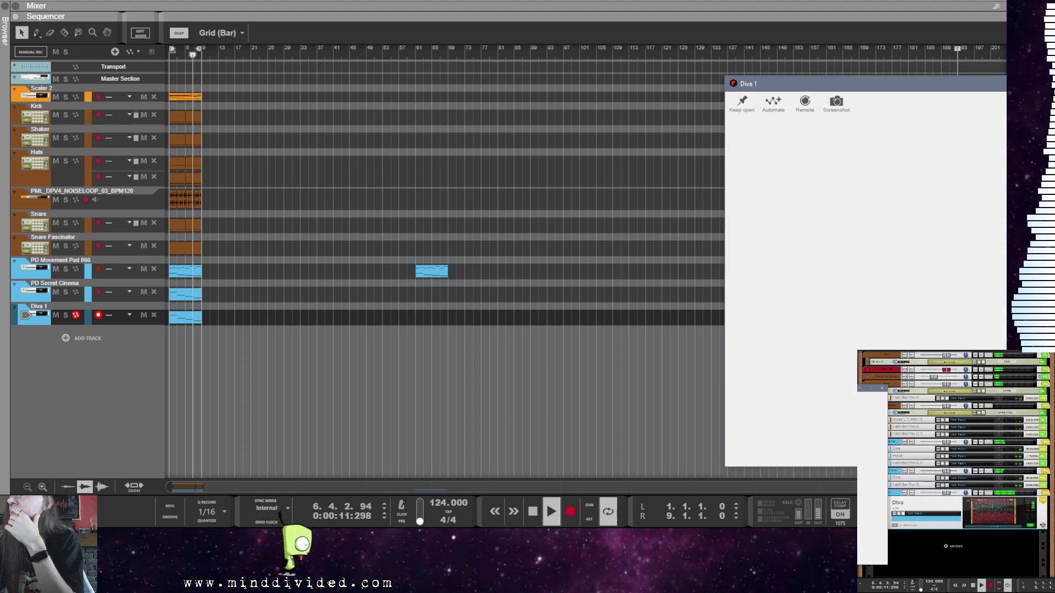
{"action": "left_click_drag", "start_coordinate": [1003, 84], "coordinate": [948, 387]}
Step: Audition the Clean Bass, Classic Bass, Bass Click and Wobble III presets, setting Diva's output to 72
{"action": "left_click", "coordinate": [928, 434]}
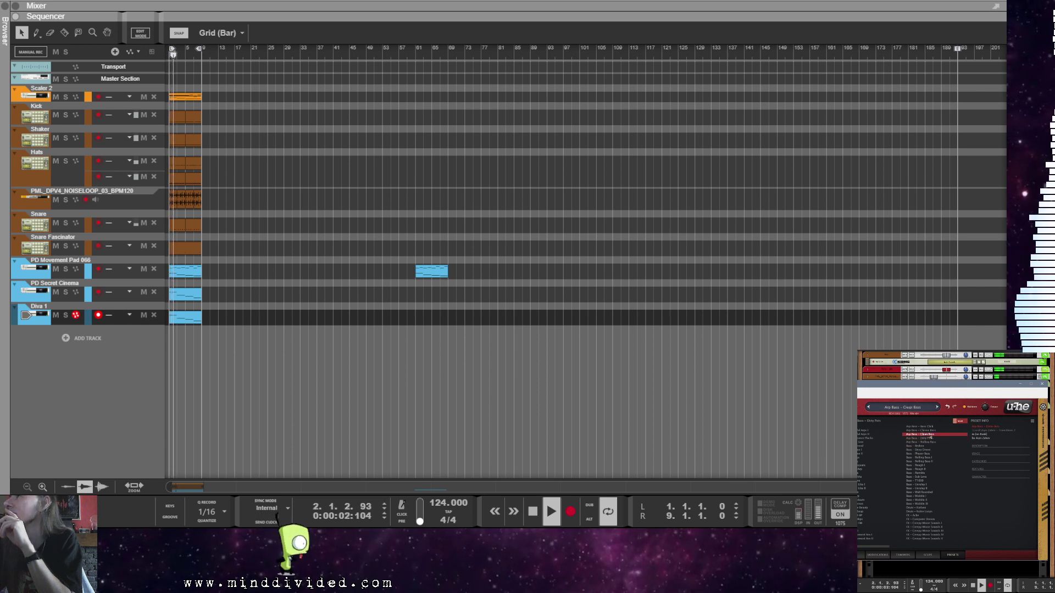
{"action": "left_click", "coordinate": [928, 431]}
{"action": "left_click", "coordinate": [926, 427]}
{"action": "left_click_drag", "start_coordinate": [985, 408], "coordinate": [986, 414]}
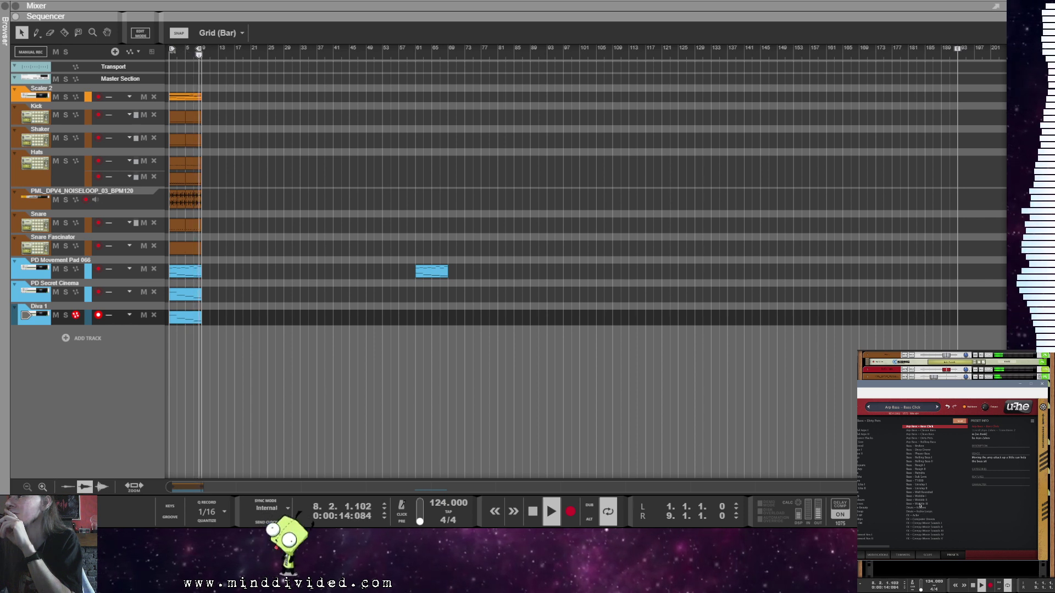
{"action": "left_click", "coordinate": [924, 504]}
{"action": "key", "text": "space"}
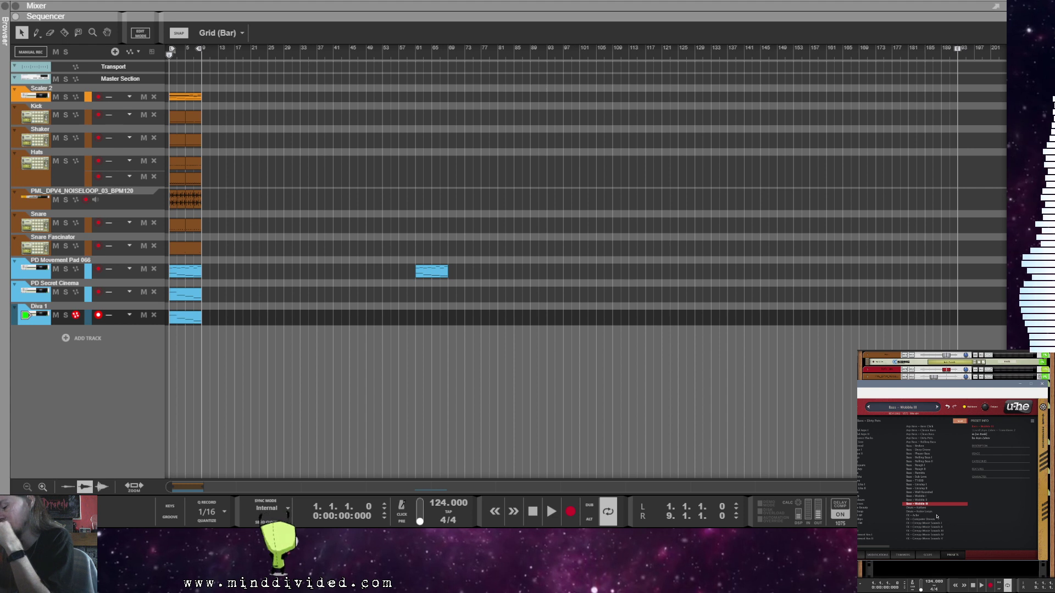
Step: Step up through the Bass presets with the Up arrow, then start playback to hear the patch
{"action": "key", "text": "Up"}
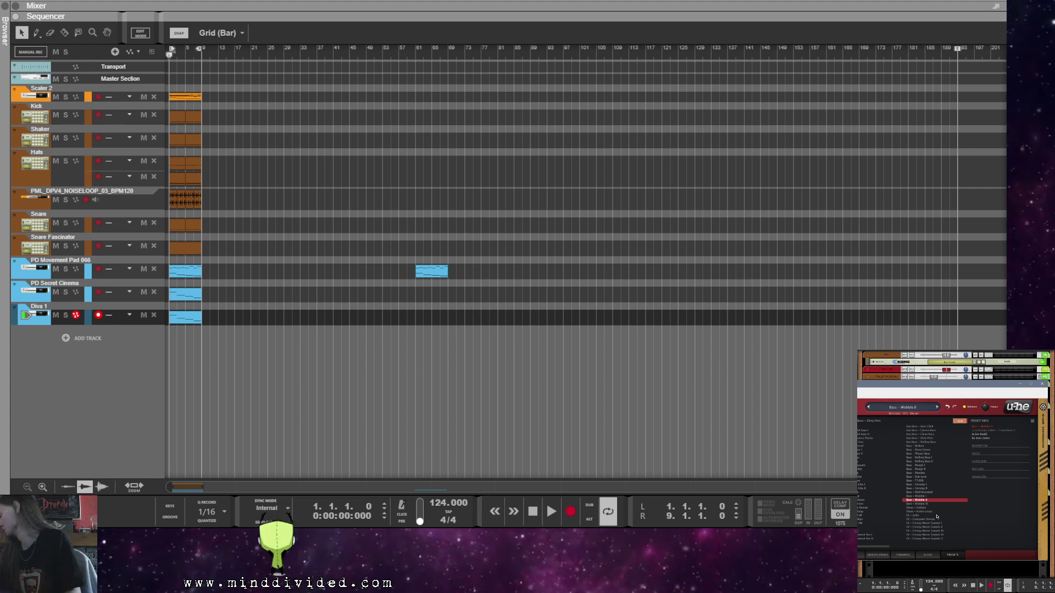
{"action": "key", "text": "Up"}
{"action": "key", "text": "Up"}
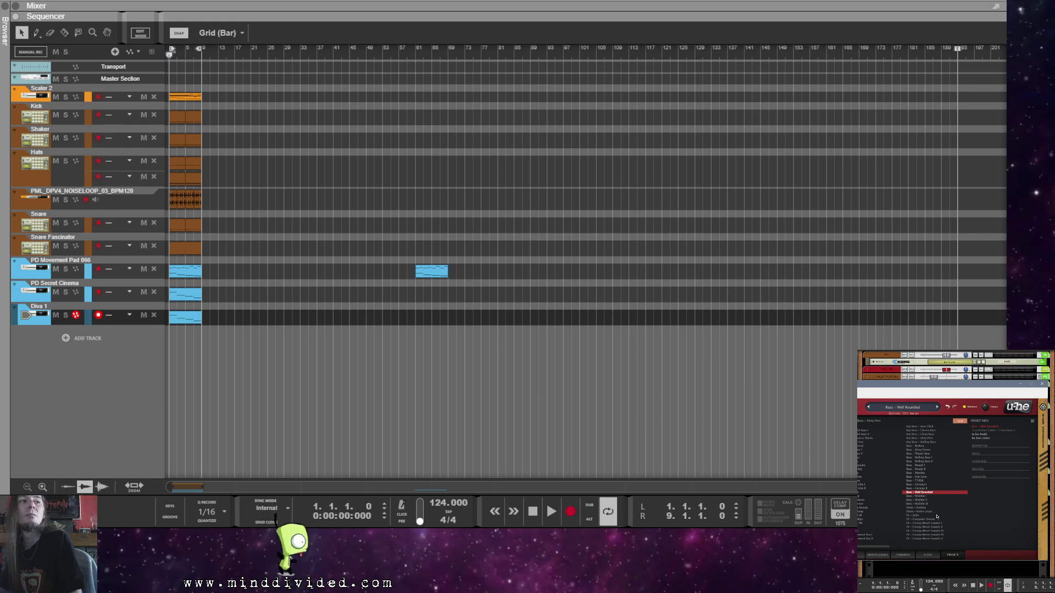
{"action": "key", "text": "Up"}
{"action": "key", "text": "Up"}
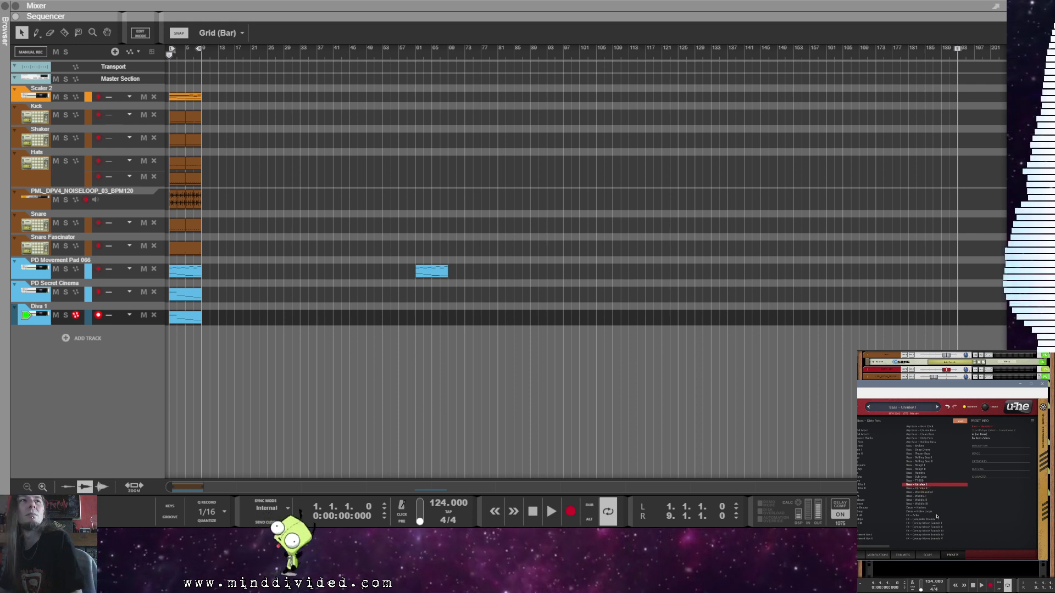
{"action": "key", "text": "Up"}
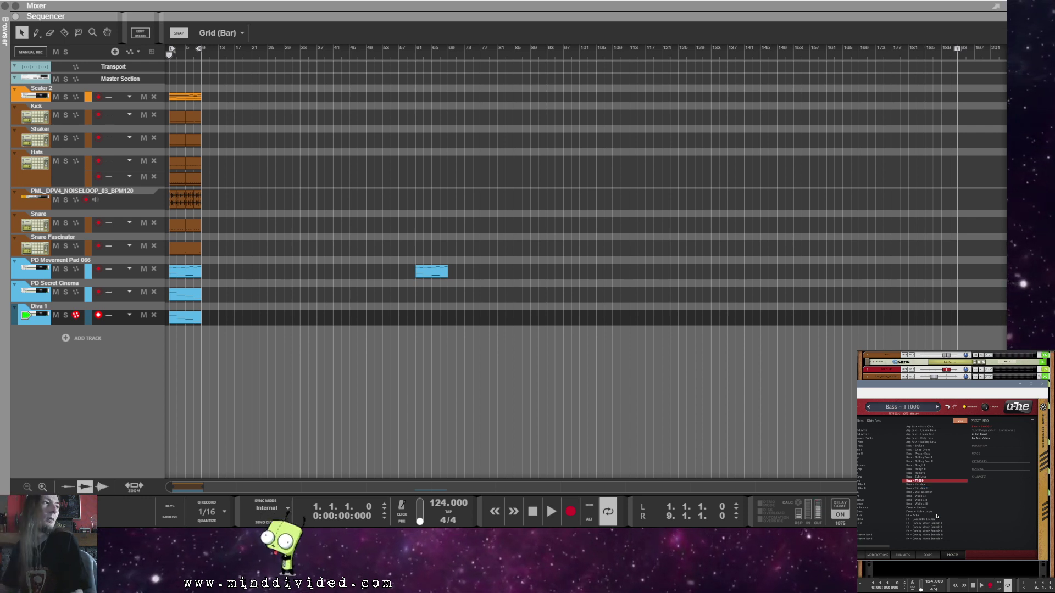
{"action": "key", "text": "Up"}
{"action": "key", "text": "Up"}
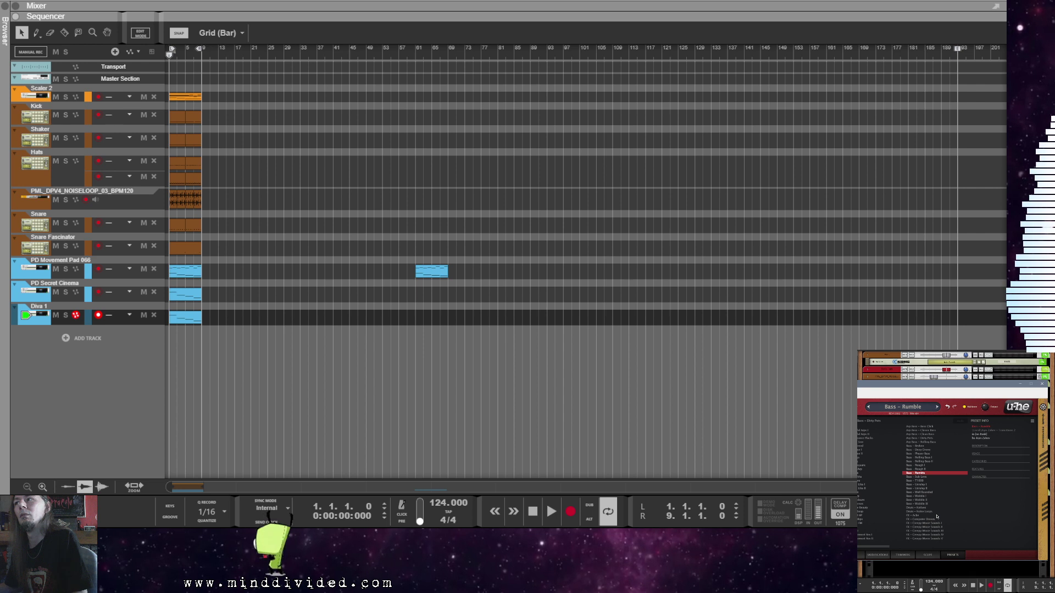
{"action": "key", "text": "Up"}
{"action": "key", "text": "Up"}
{"action": "key", "text": "Up"}
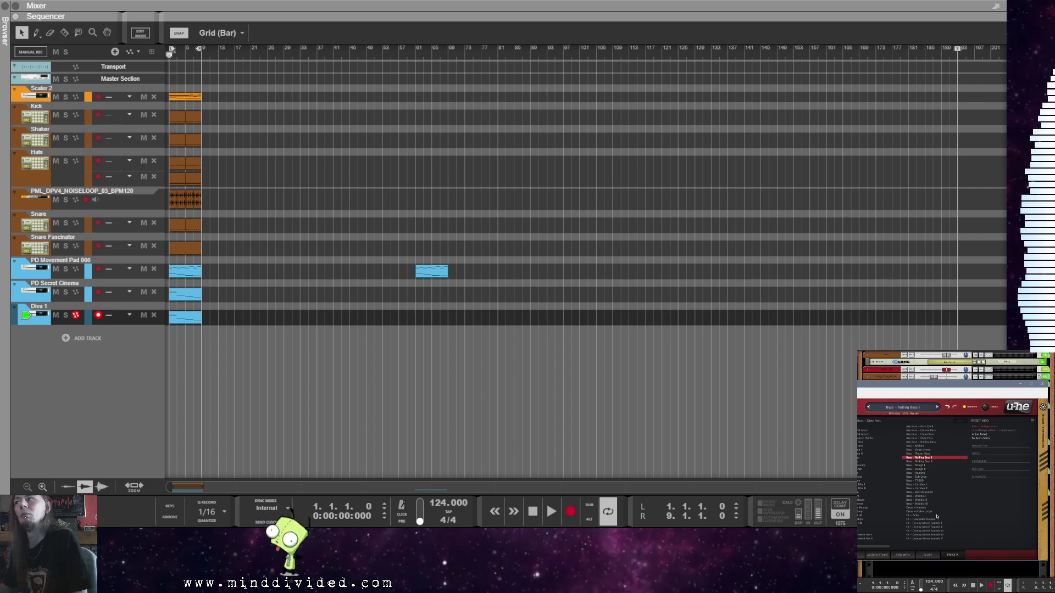
{"action": "key", "text": "Up"}
{"action": "key", "text": "Up"}
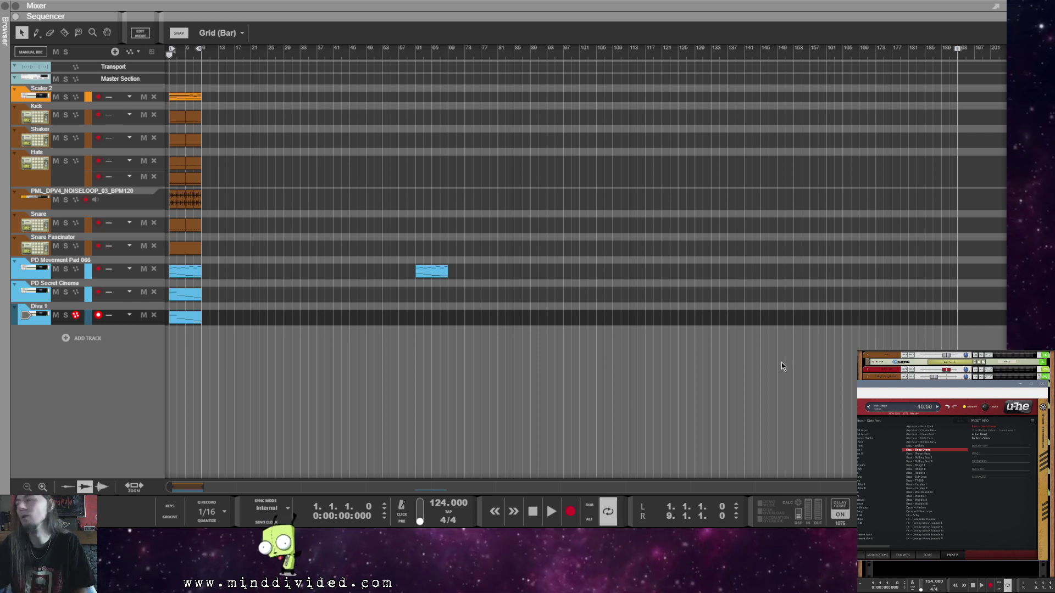
{"action": "left_click", "coordinate": [538, 327]}
{"action": "key", "text": "space"}
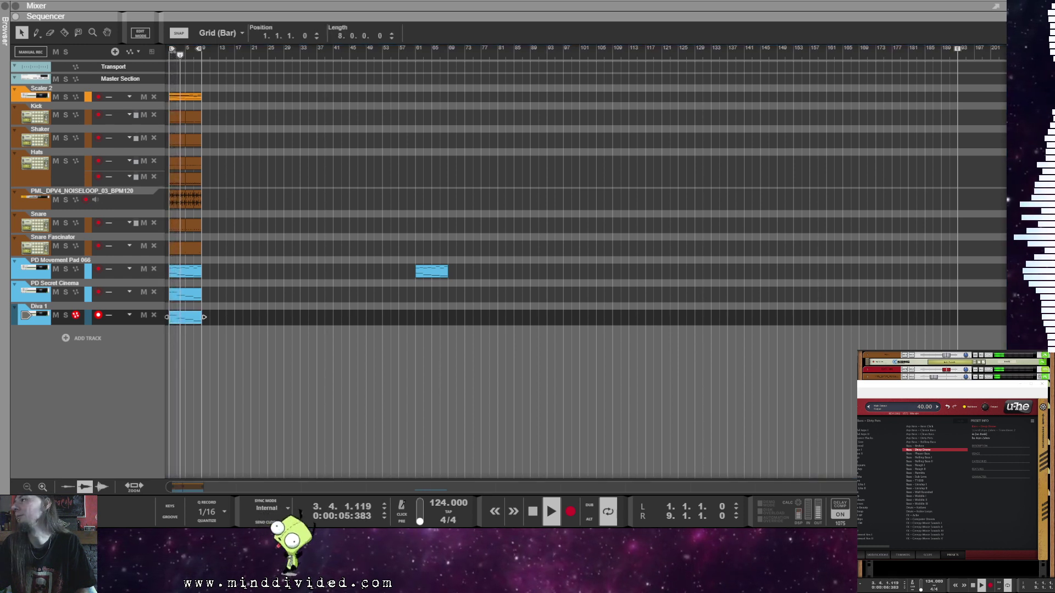
Step: Restart playback, lower Diva's output from 40 to 20, and return to the main synth panel
{"action": "left_click", "coordinate": [840, 315]}
{"action": "key", "text": "space"}
{"action": "key", "text": "space"}
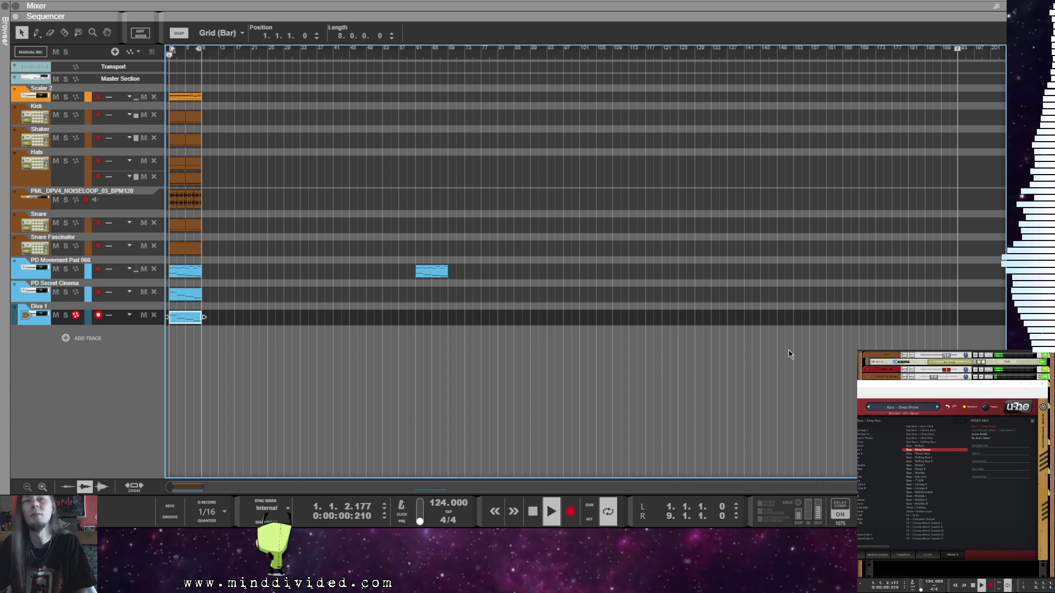
{"action": "left_click_drag", "start_coordinate": [985, 409], "coordinate": [987, 409]}
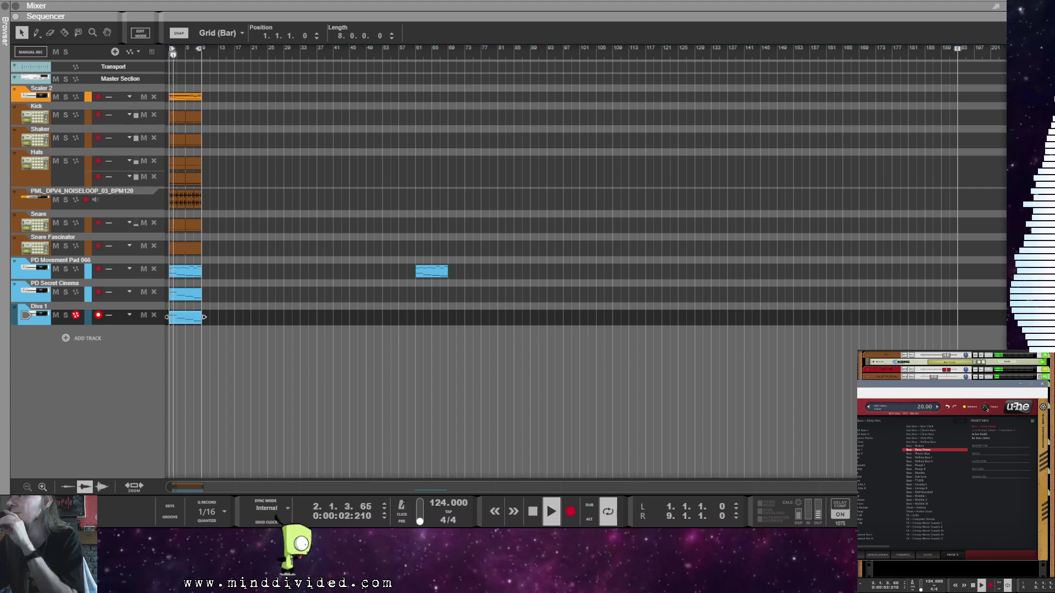
{"action": "scroll", "coordinate": [986, 409], "scroll_direction": "down", "scroll_amount": 2}
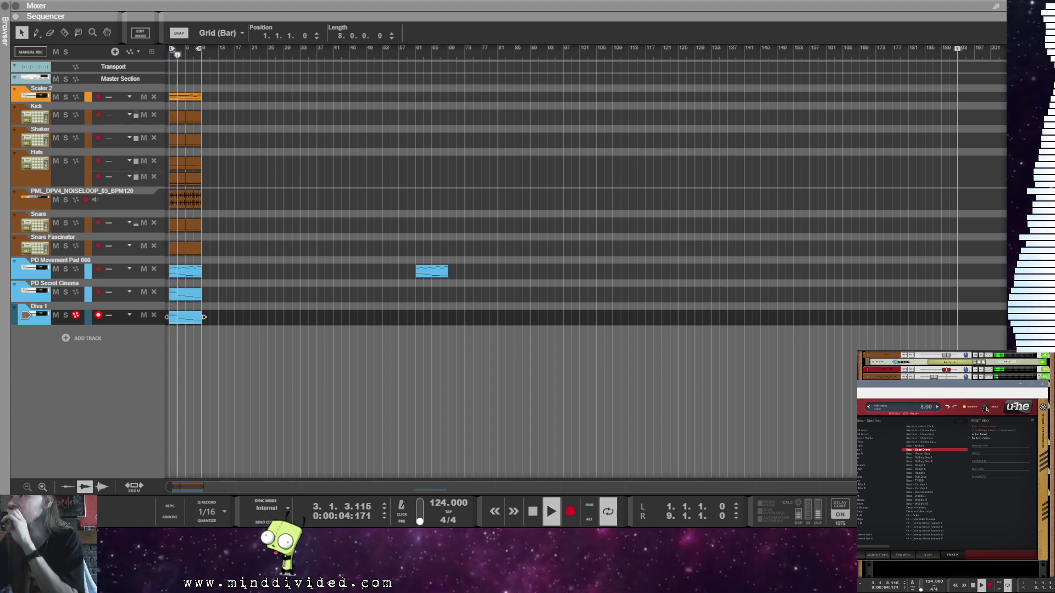
{"action": "scroll", "coordinate": [987, 408], "scroll_direction": "up", "scroll_amount": 2}
{"action": "scroll", "coordinate": [987, 409], "scroll_direction": "down", "scroll_amount": 2}
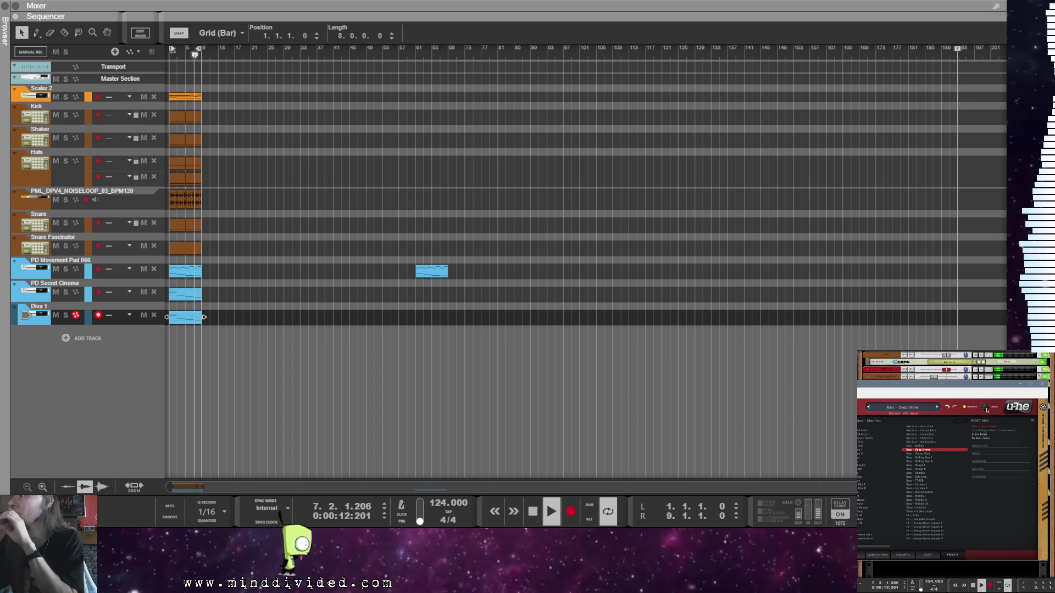
{"action": "left_click", "coordinate": [857, 557]}
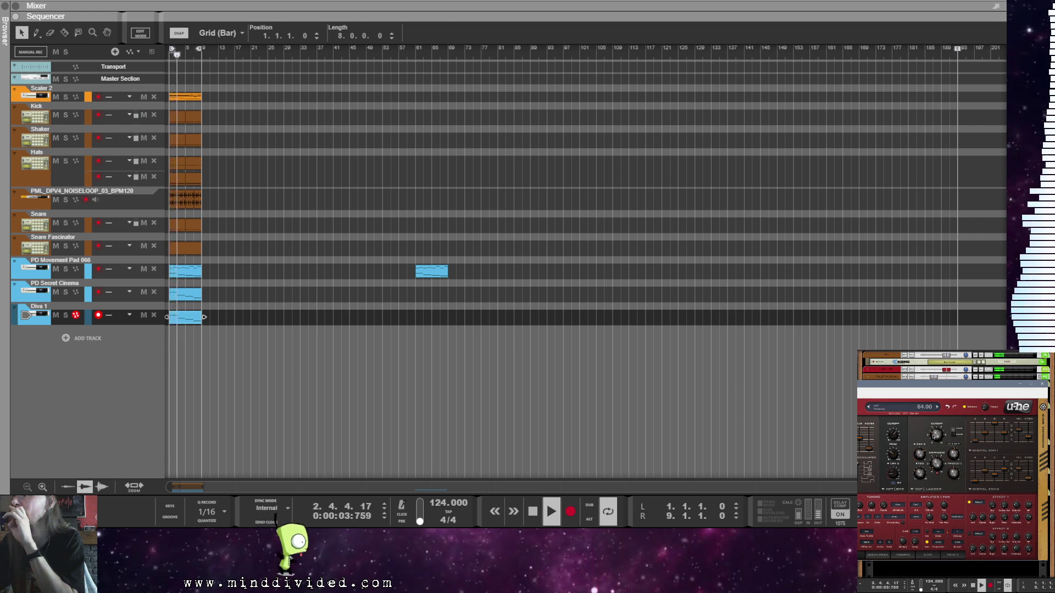
Step: Add a Frequency automation lane for Diva's filter and close the Diva window
{"action": "left_click", "coordinate": [914, 393]}
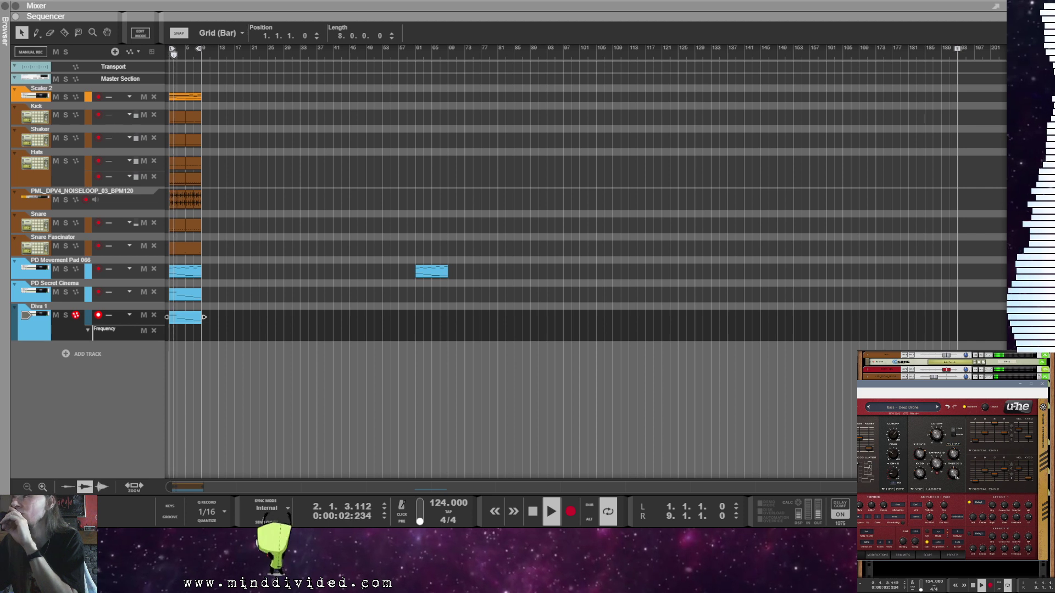
{"action": "left_click", "coordinate": [1041, 384]}
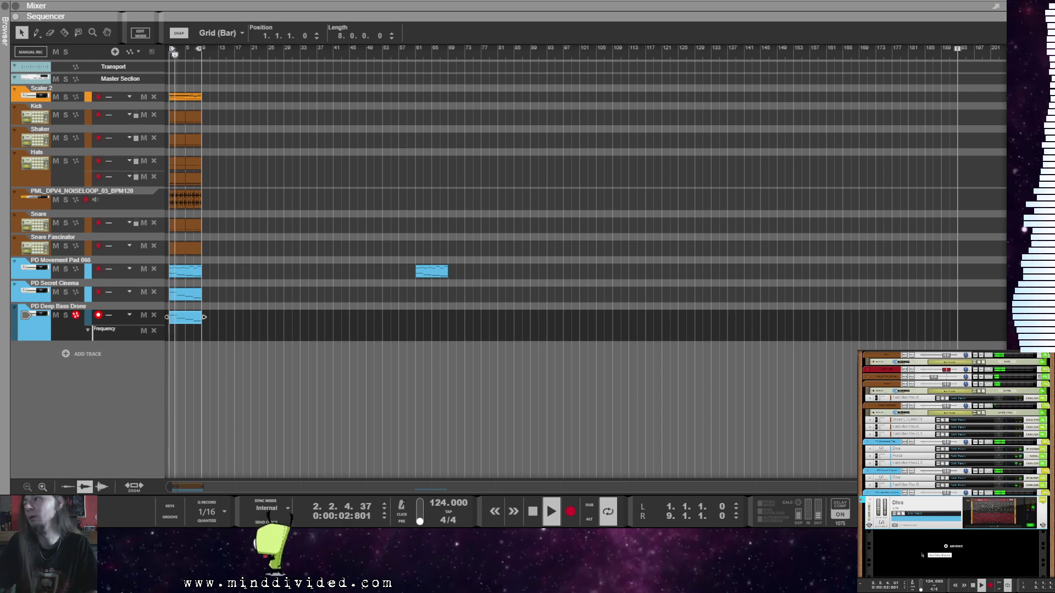
Step: Insert a FabFilter Pro-R after Diva and colour its strip Sky Blue
{"action": "left_click", "coordinate": [870, 501]}
{"action": "right_click", "coordinate": [898, 525]}
{"action": "mouse_move", "coordinate": [947, 444]}
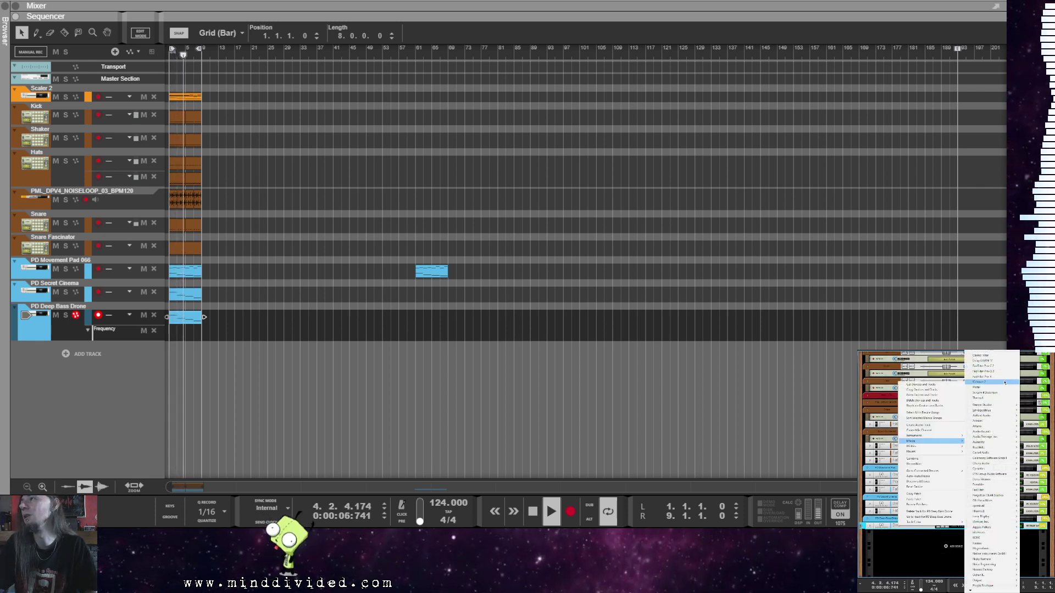
{"action": "left_click", "coordinate": [1005, 377]}
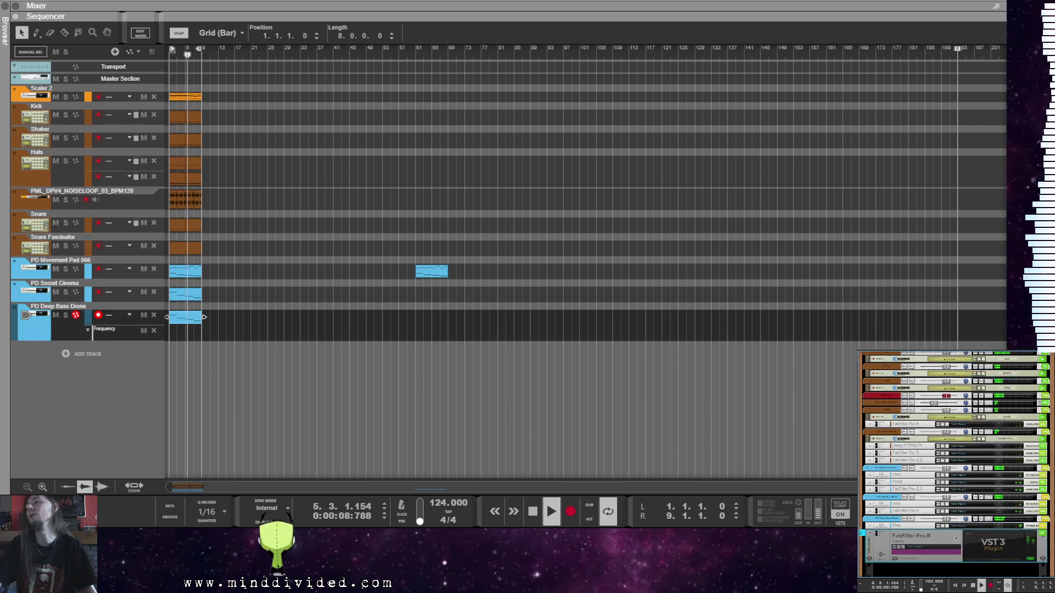
{"action": "right_click", "coordinate": [941, 550]}
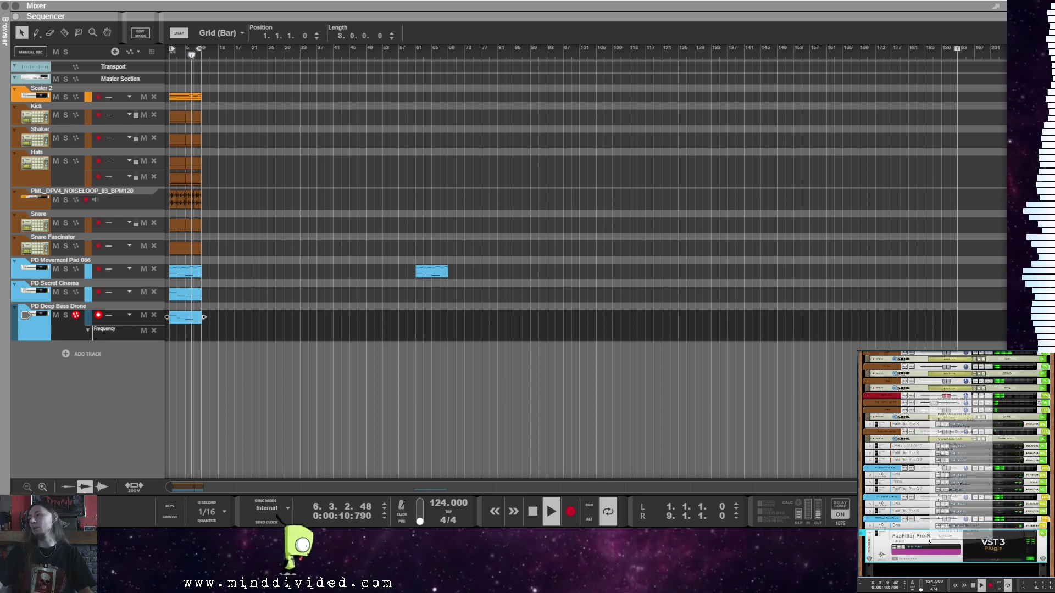
{"action": "mouse_move", "coordinate": [945, 536]}
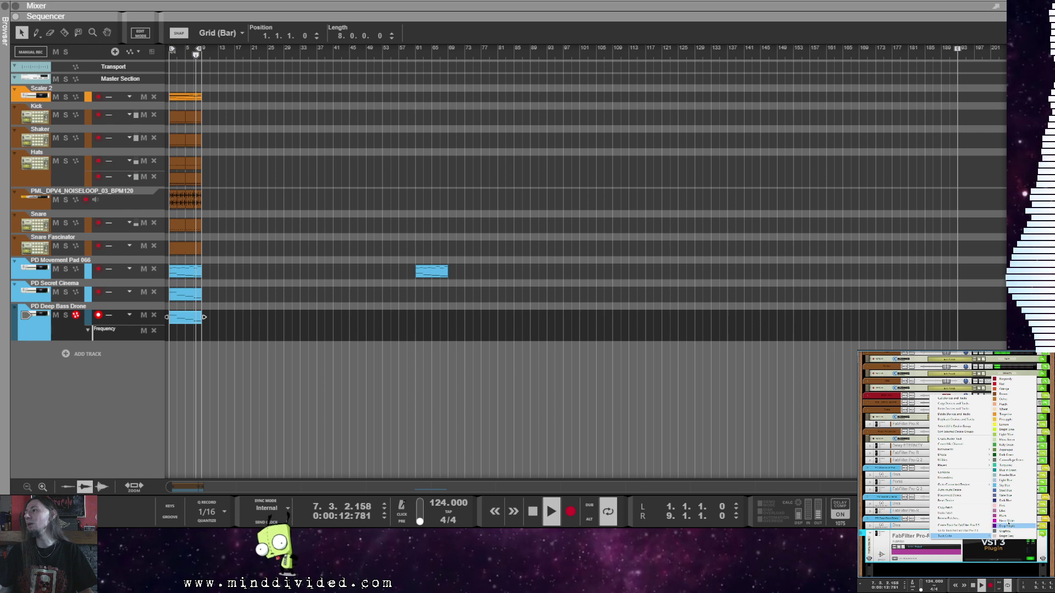
{"action": "left_click", "coordinate": [1012, 488]}
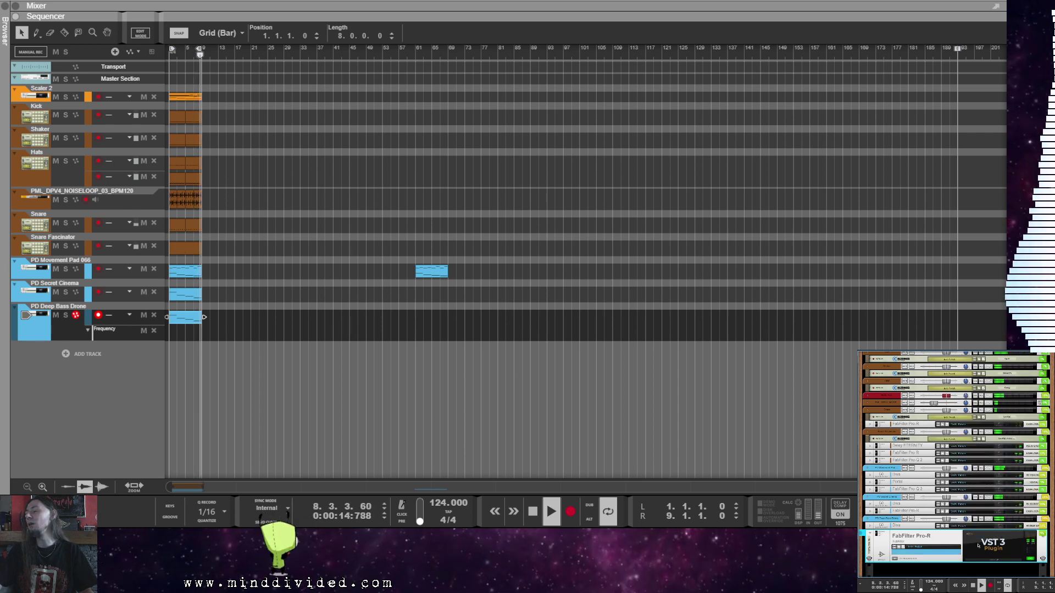
Step: Load the Pro-R's 80s Synthetic Cinema Hall preset and close its window
{"action": "left_click", "coordinate": [993, 547]}
{"action": "left_click_drag", "start_coordinate": [438, 25], "coordinate": [652, 55]}
{"action": "left_click", "coordinate": [646, 68]}
{"action": "mouse_move", "coordinate": [632, 115]}
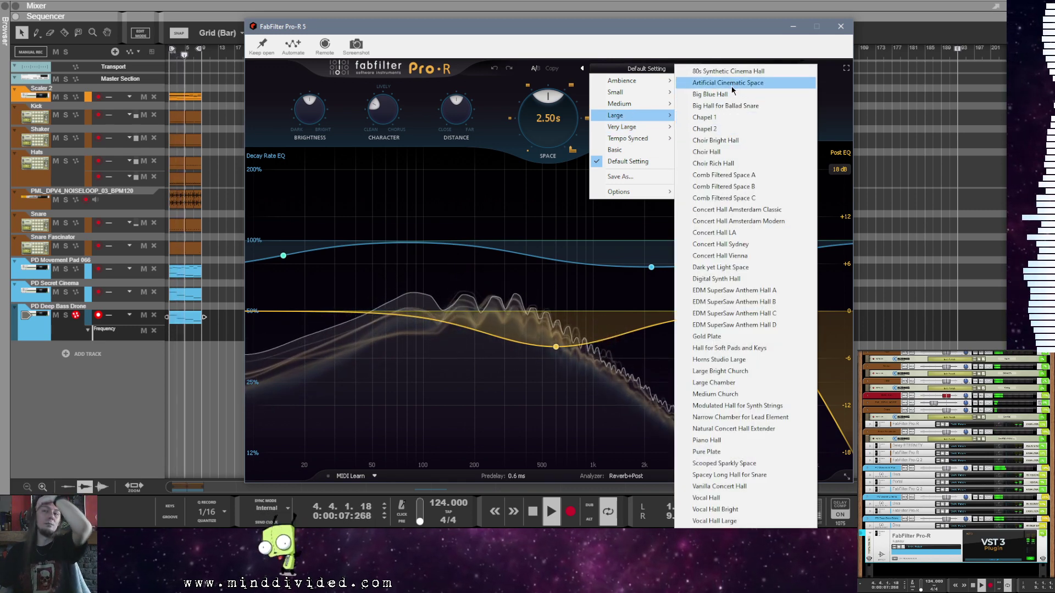
{"action": "left_click", "coordinate": [729, 71]}
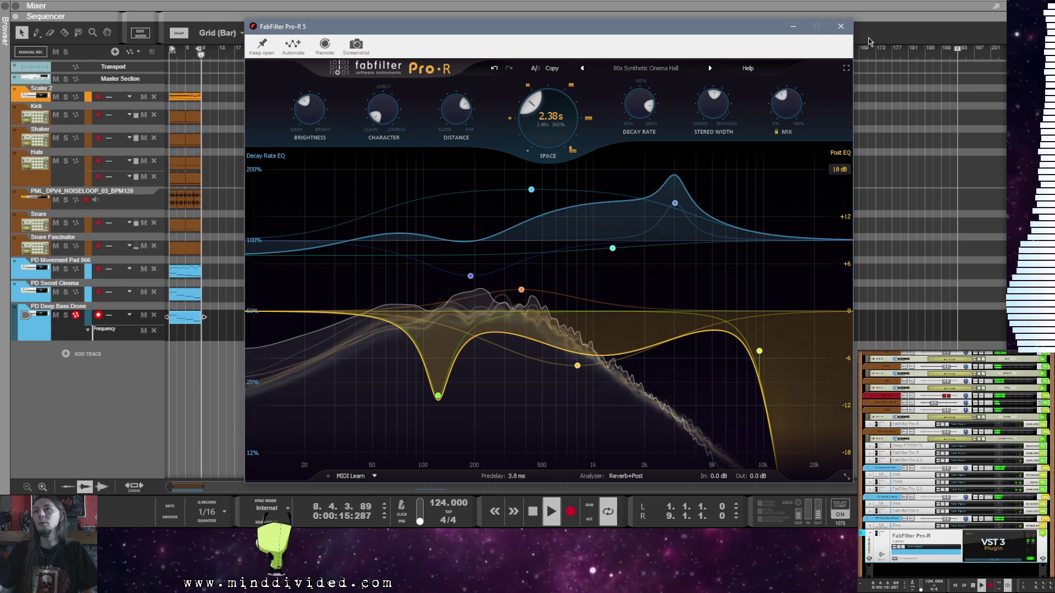
{"action": "left_click", "coordinate": [840, 26]}
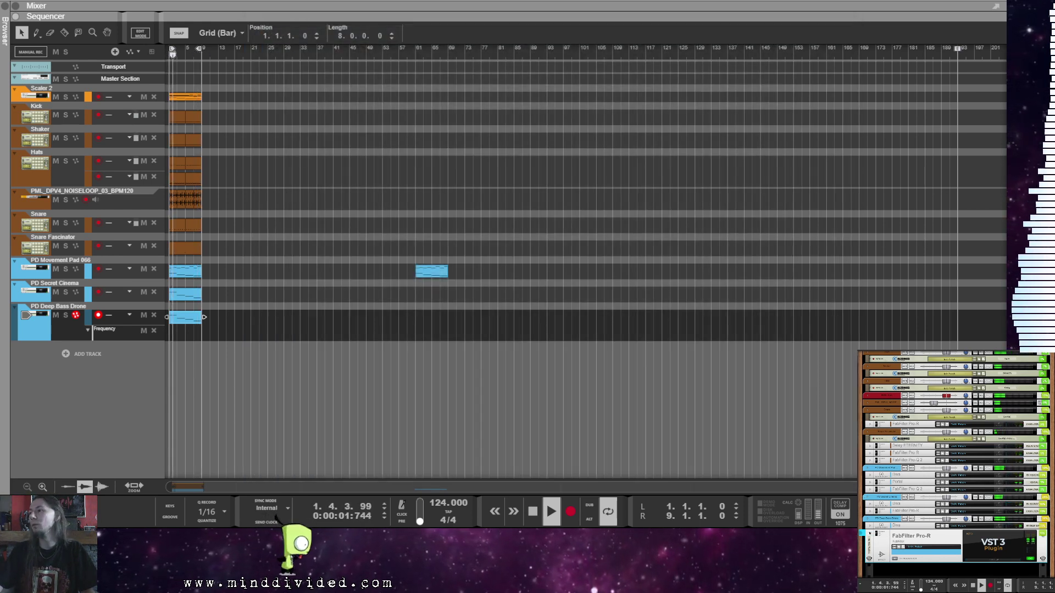
Step: Fold the Pro-R device and stop playback, checking the Diva window twice before closing it
{"action": "left_click", "coordinate": [870, 534]}
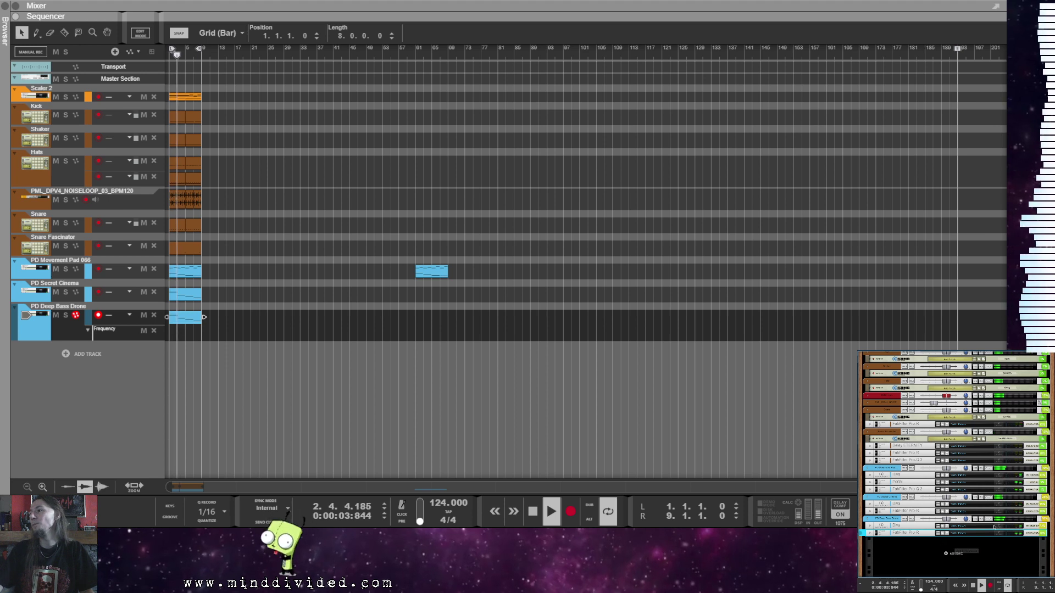
{"action": "left_click", "coordinate": [898, 590]}
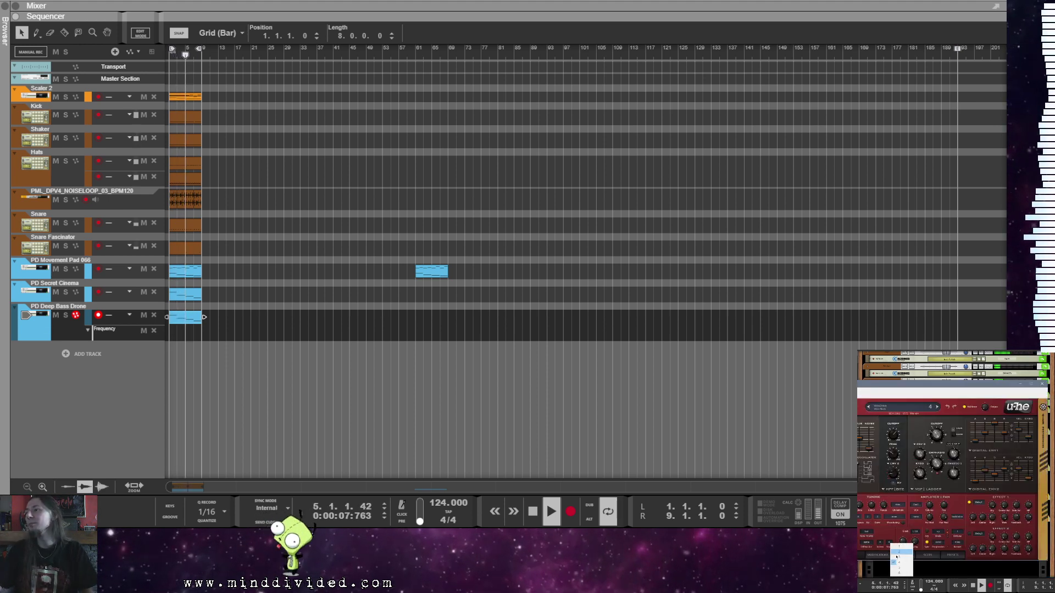
{"action": "left_click", "coordinate": [1041, 384]}
{"action": "key", "text": "space"}
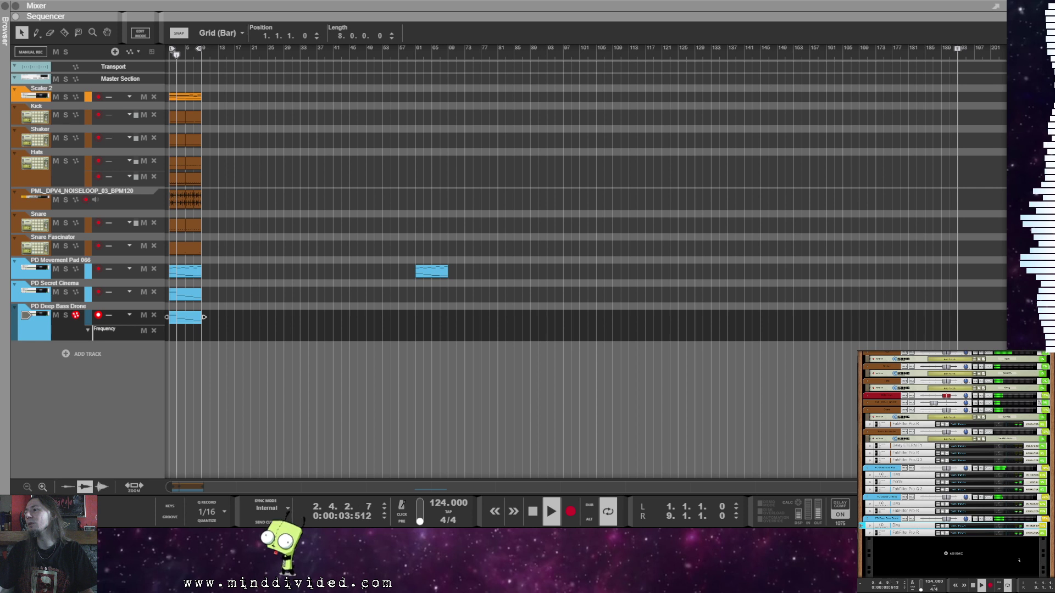
{"action": "left_click", "coordinate": [996, 527]}
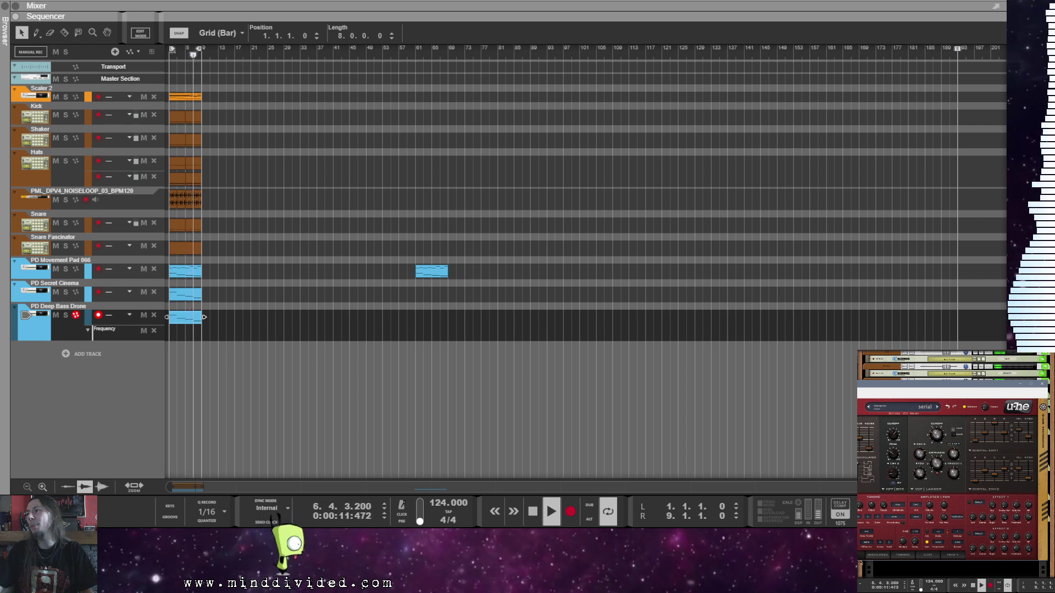
{"action": "left_click", "coordinate": [1036, 384]}
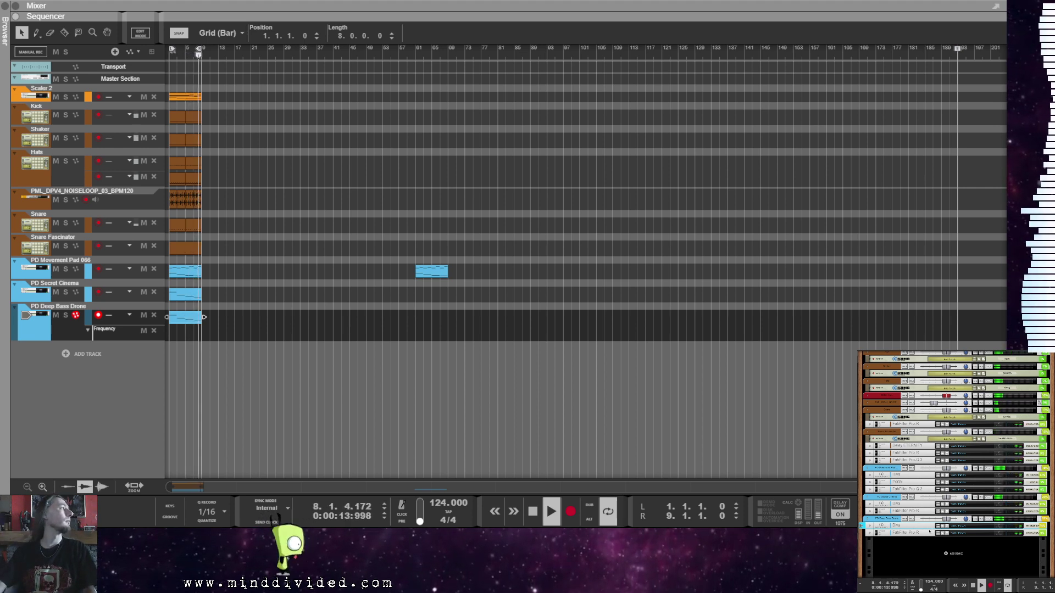
Step: Add a FabFilter Pro-Q 2 to the PD Deep Bass Drone track
{"action": "right_click", "coordinate": [902, 536]}
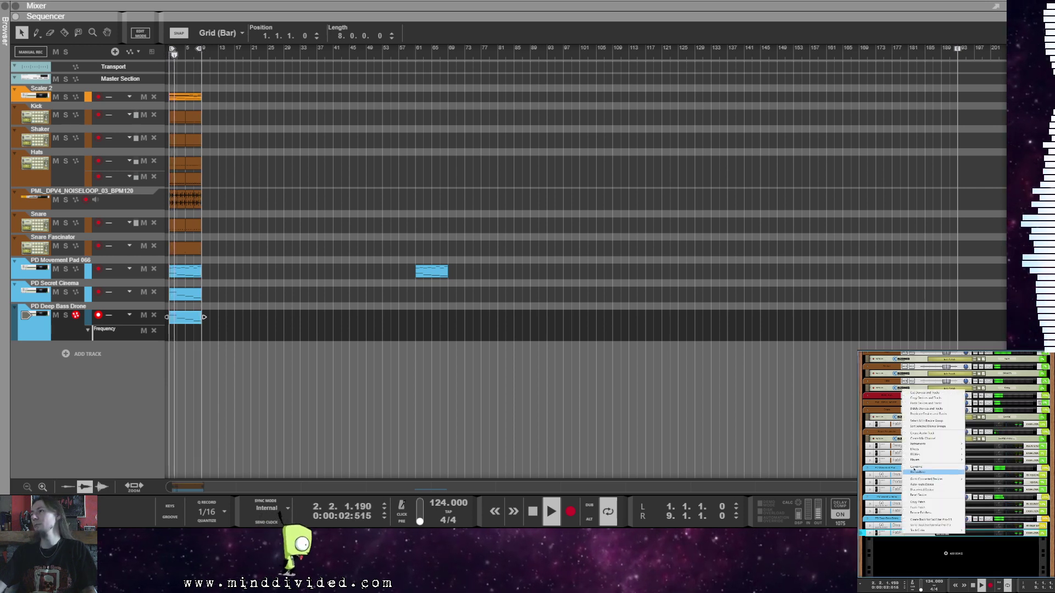
{"action": "mouse_move", "coordinate": [934, 449]}
{"action": "left_click", "coordinate": [996, 372]}
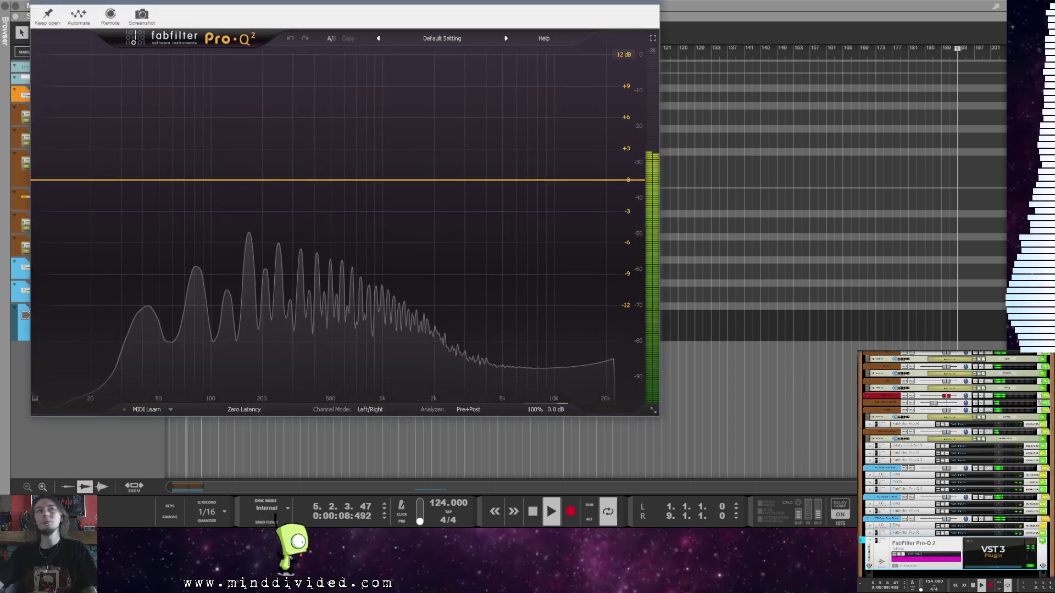
{"action": "left_click_drag", "start_coordinate": [302, 14], "coordinate": [514, 55]}
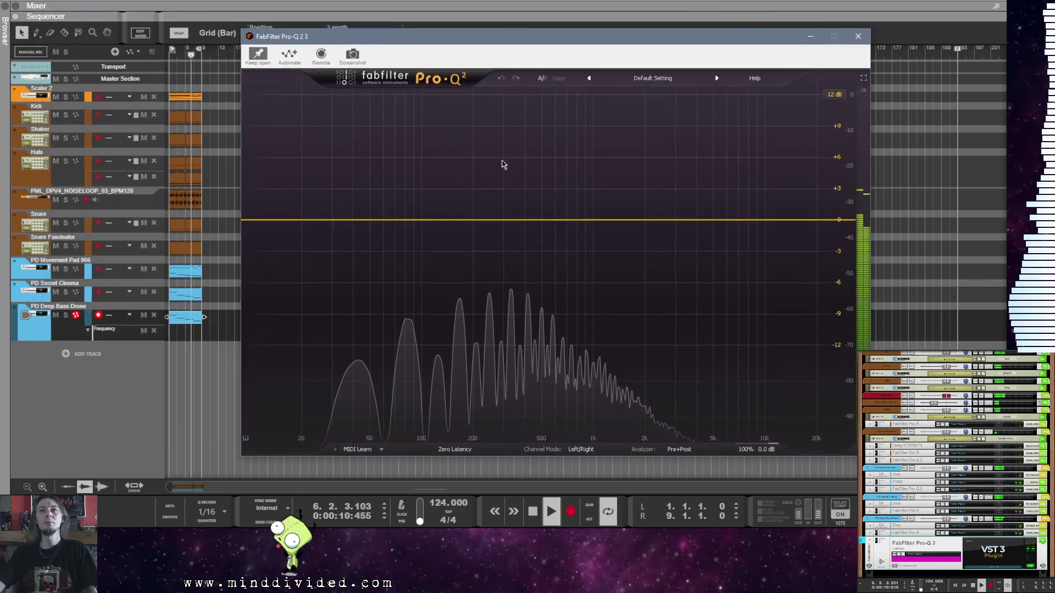
Step: Create a Low Cut band at 150 Hz in Pro-Q 2 and close its window
{"action": "left_click", "coordinate": [469, 220]}
{"action": "left_click", "coordinate": [377, 391]}
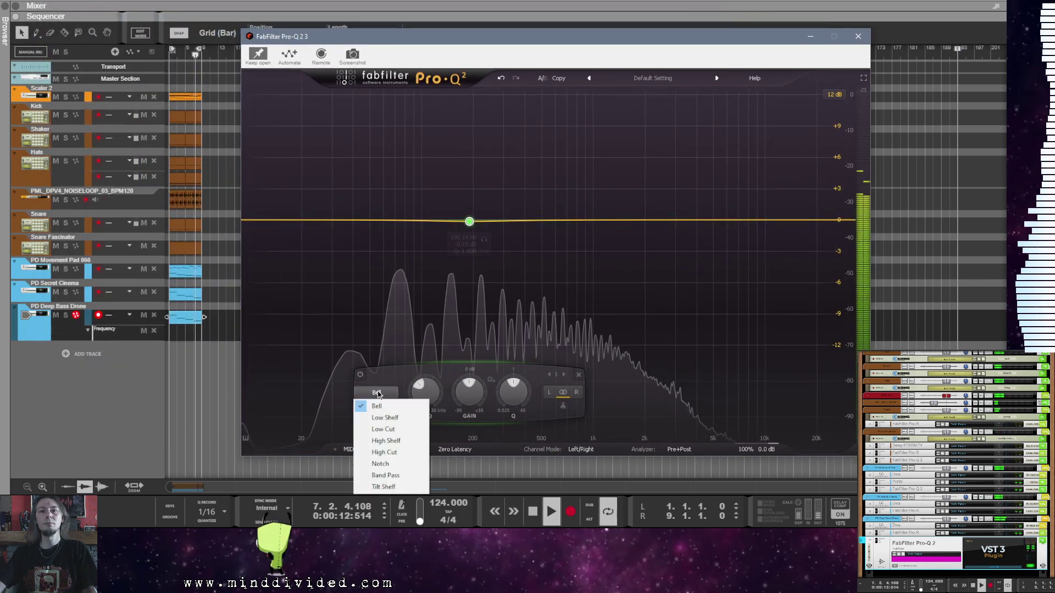
{"action": "left_click", "coordinate": [417, 431]}
{"action": "double_click", "coordinate": [434, 405]}
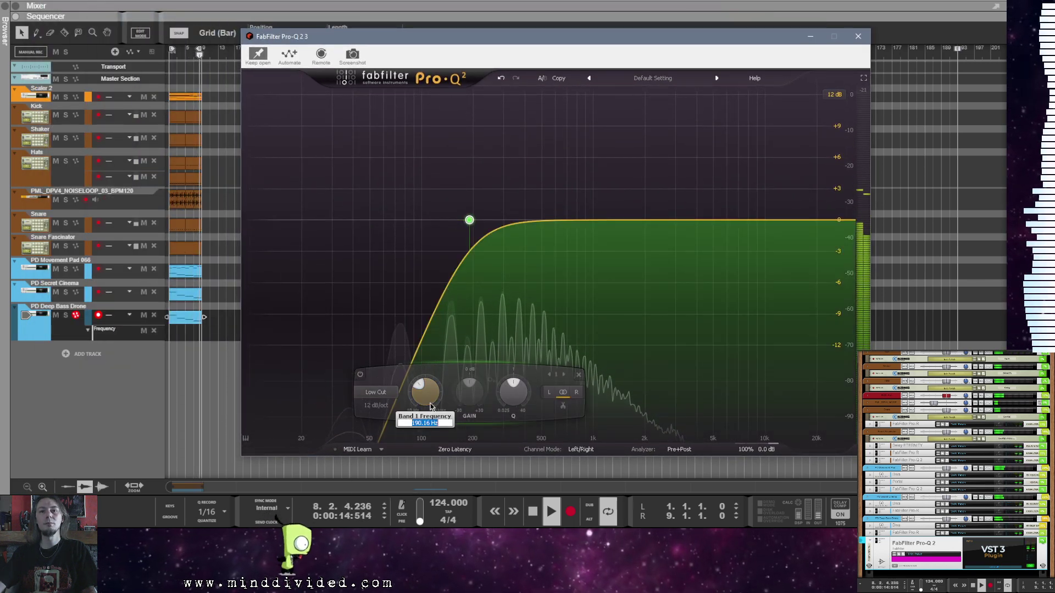
{"action": "type", "text": "150"}
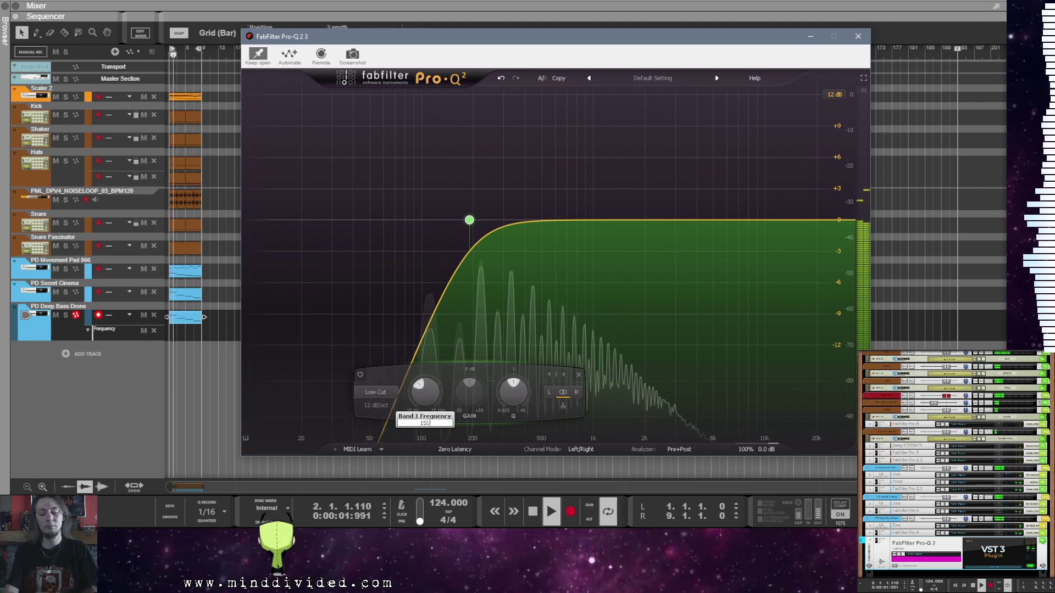
{"action": "key", "text": "Return"}
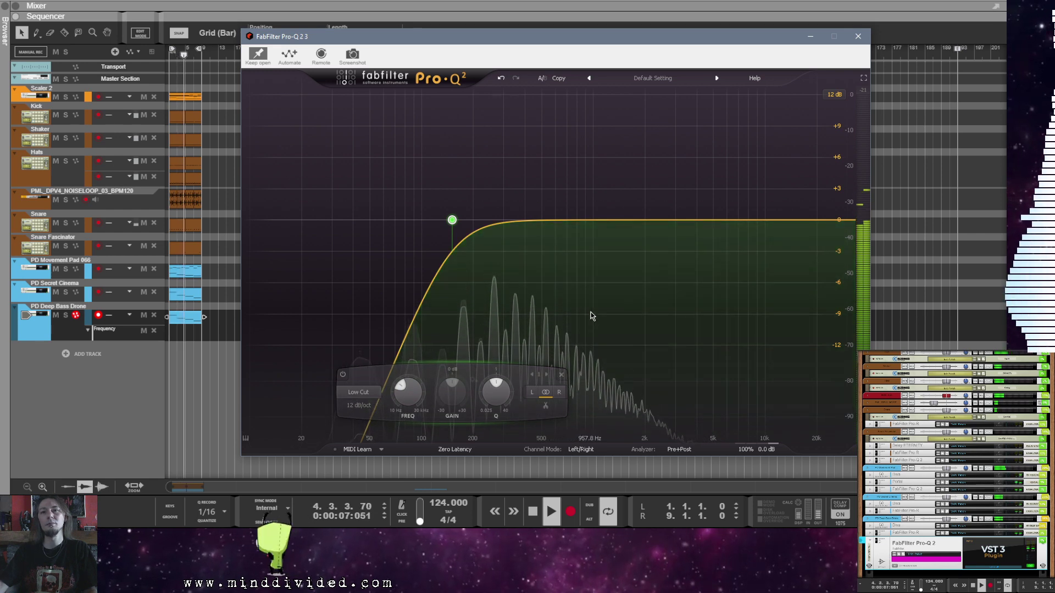
{"action": "left_click", "coordinate": [582, 148]}
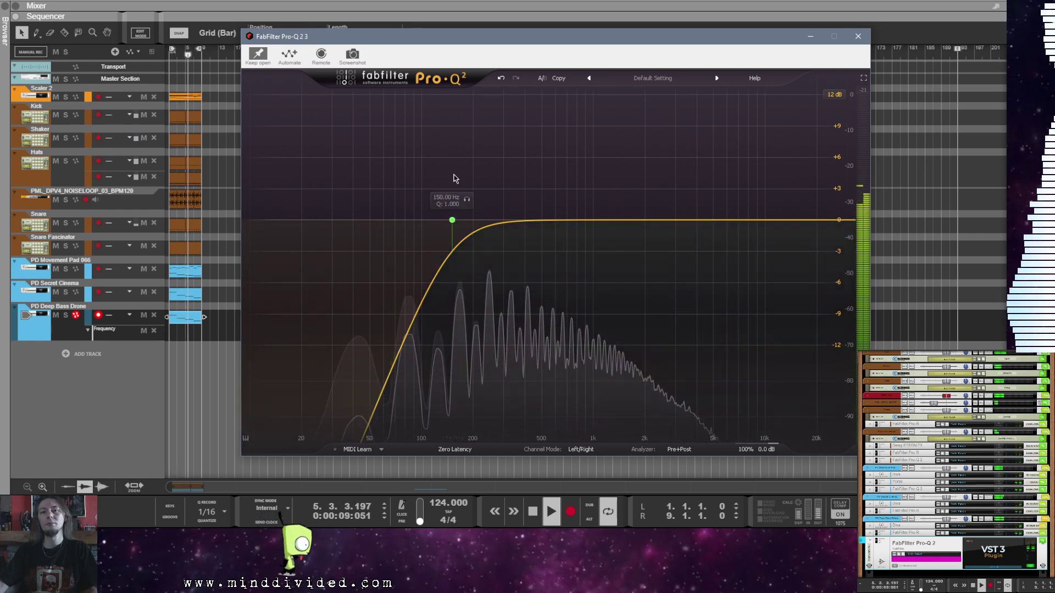
{"action": "left_click", "coordinate": [857, 37]}
Step: Colour the Pro-Q 2 device blue and fold it
{"action": "right_click", "coordinate": [901, 544]}
{"action": "mouse_move", "coordinate": [916, 538]}
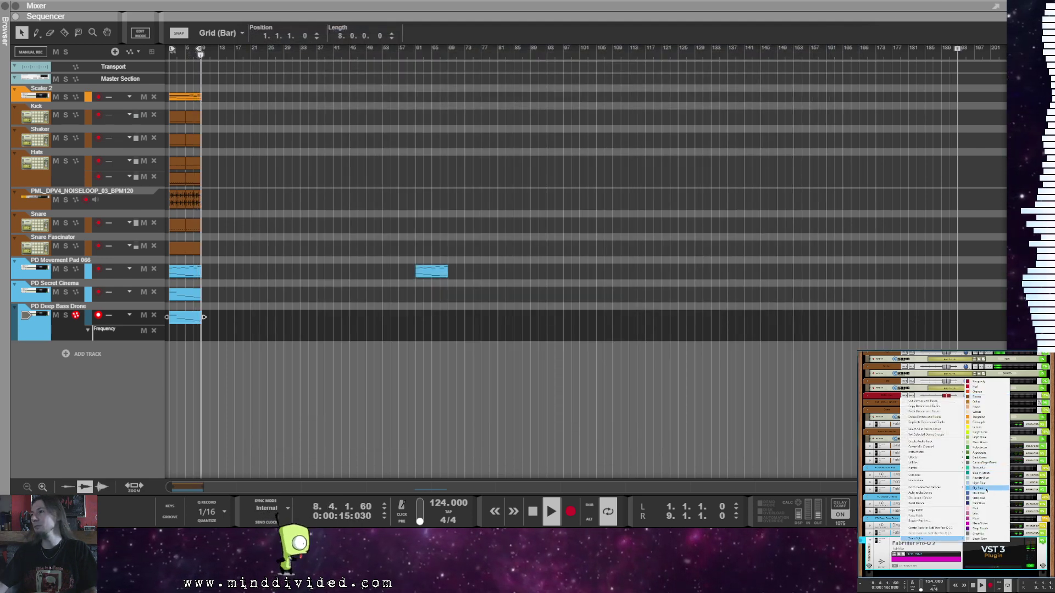
{"action": "left_click", "coordinate": [983, 489]}
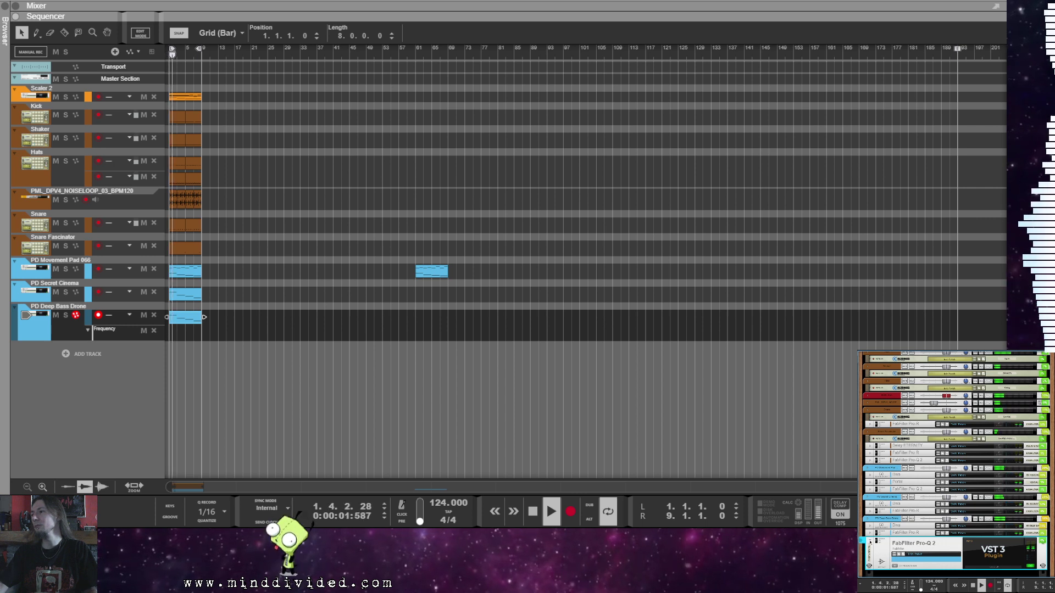
{"action": "left_click", "coordinate": [870, 541]}
Step: Insert FabFilter Volcano 2 and close it, then add FabFilter Saturn after the Pro-Q 2
{"action": "right_click", "coordinate": [904, 533]}
{"action": "mouse_move", "coordinate": [937, 446]}
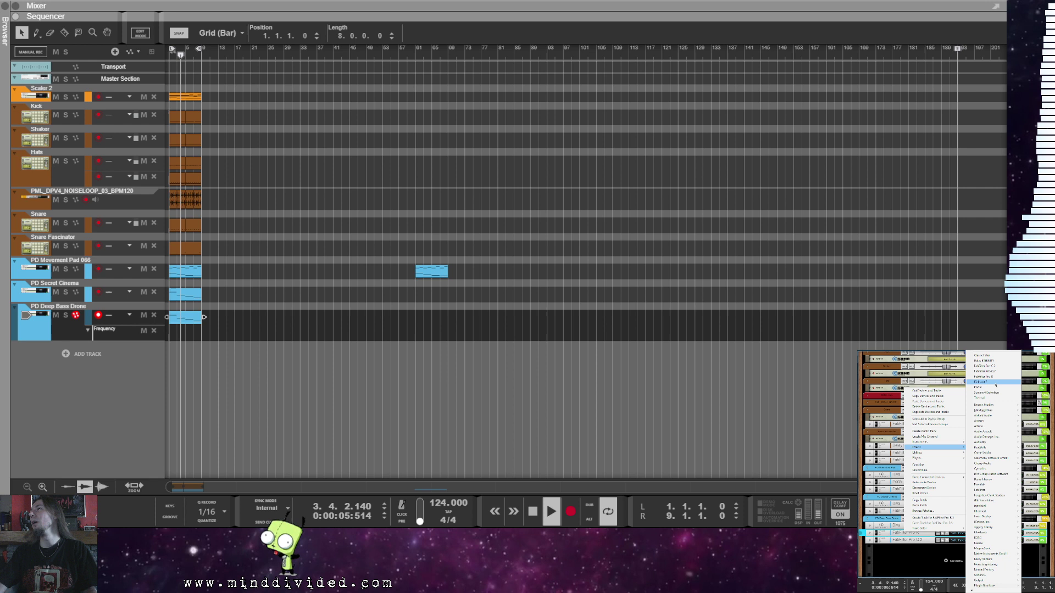
{"action": "mouse_move", "coordinate": [986, 489]}
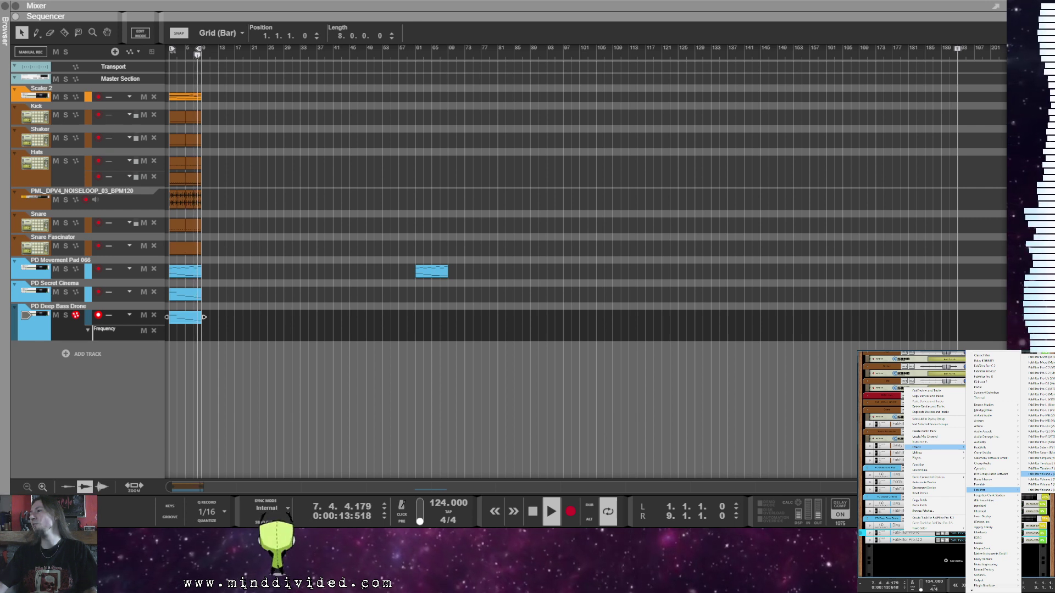
{"action": "left_click", "coordinate": [1033, 474]}
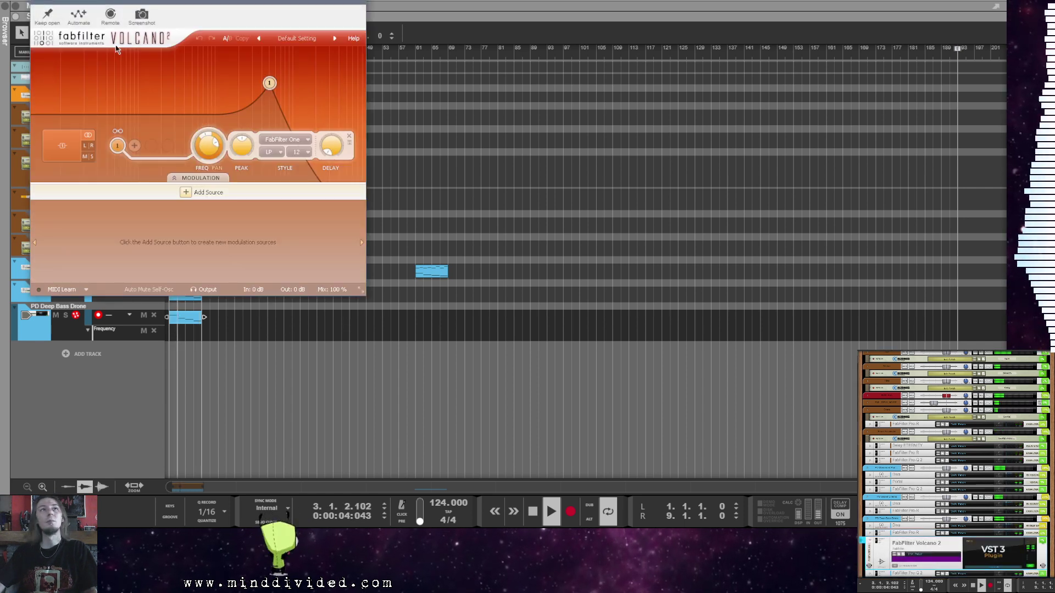
{"action": "left_click", "coordinate": [47, 17]}
{"action": "left_click", "coordinate": [361, 3]}
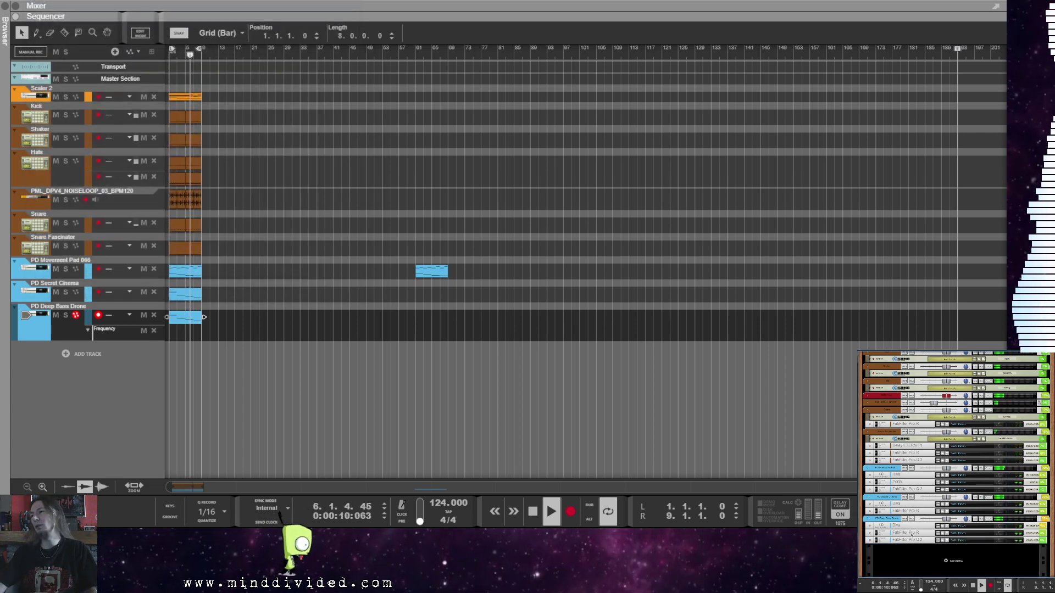
{"action": "right_click", "coordinate": [913, 534]}
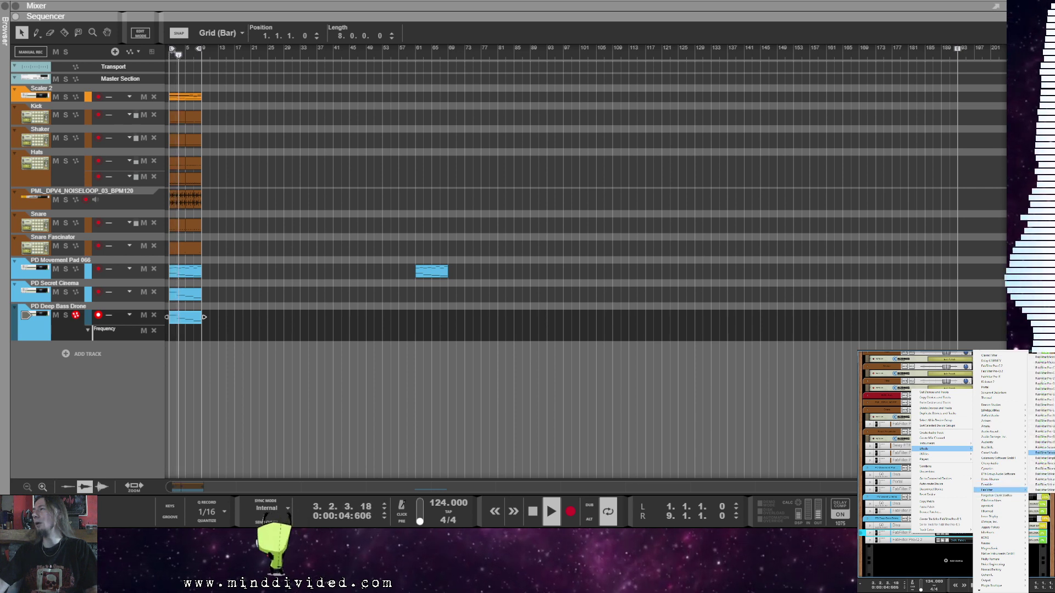
{"action": "left_click", "coordinate": [1048, 448]}
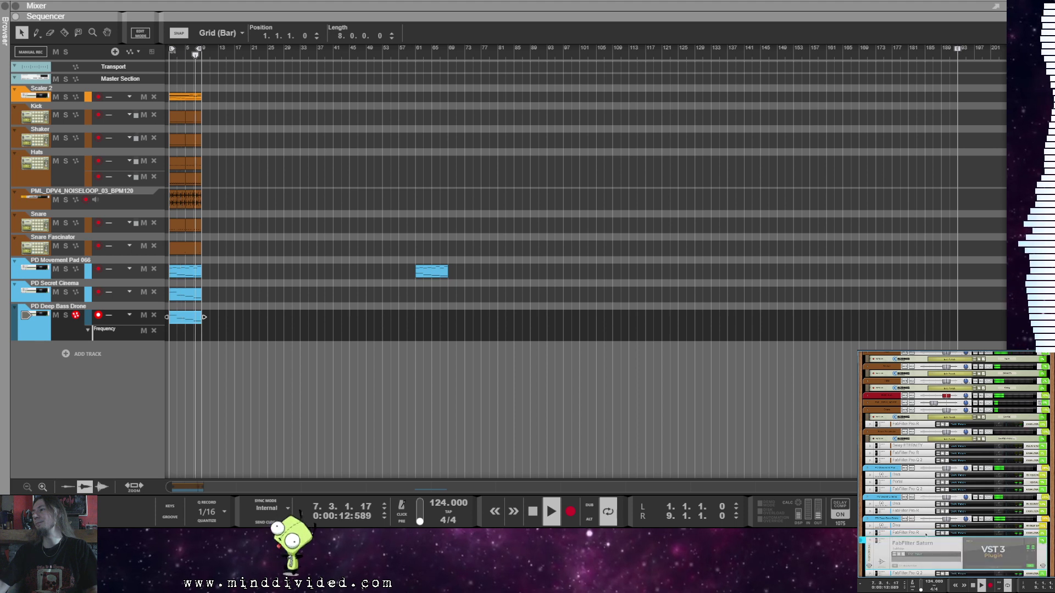
Step: Colour the Saturn device Sky Blue
{"action": "right_click", "coordinate": [915, 548]}
{"action": "mouse_move", "coordinate": [930, 543]}
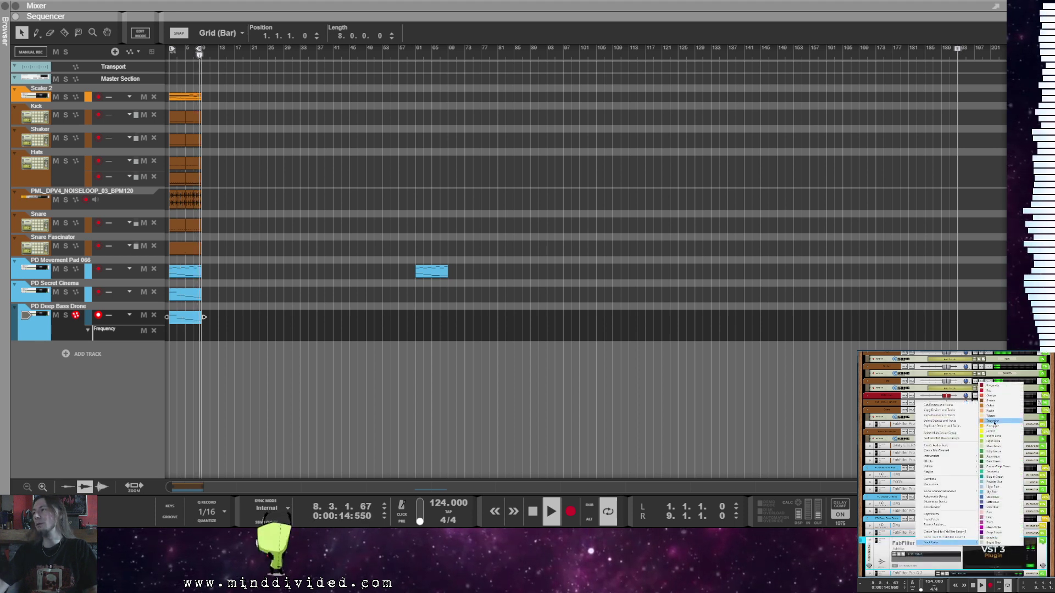
{"action": "left_click", "coordinate": [994, 493]}
Step: Open Saturn with Keep open enabled and load the Lightly Driven Saturation preset
{"action": "left_click", "coordinate": [985, 559]}
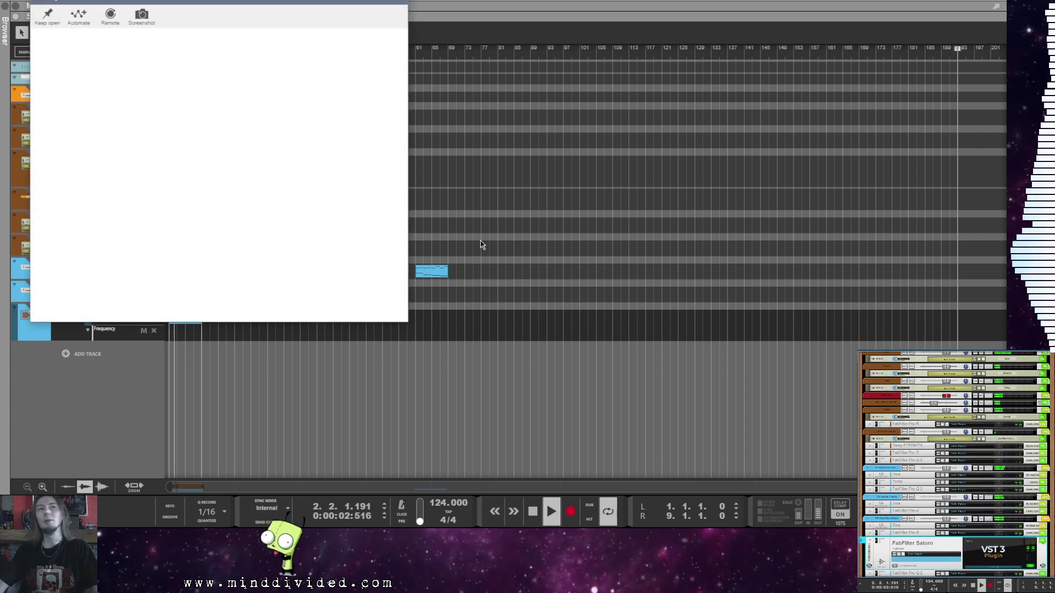
{"action": "left_click", "coordinate": [48, 15]}
{"action": "left_click_drag", "start_coordinate": [237, 1], "coordinate": [897, 384]}
{"action": "left_click", "coordinate": [919, 403]}
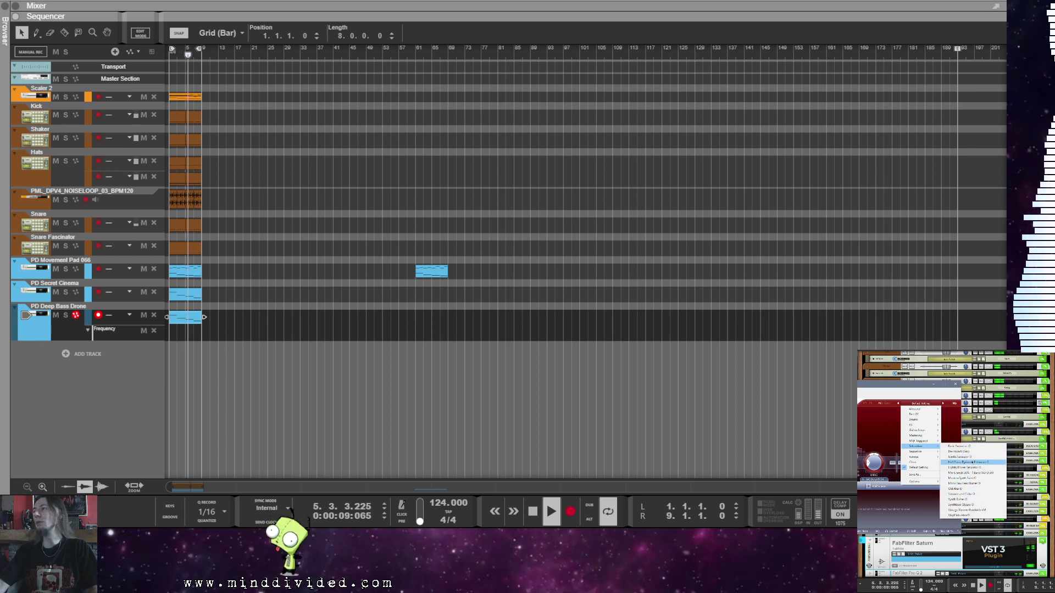
{"action": "left_click", "coordinate": [977, 467]}
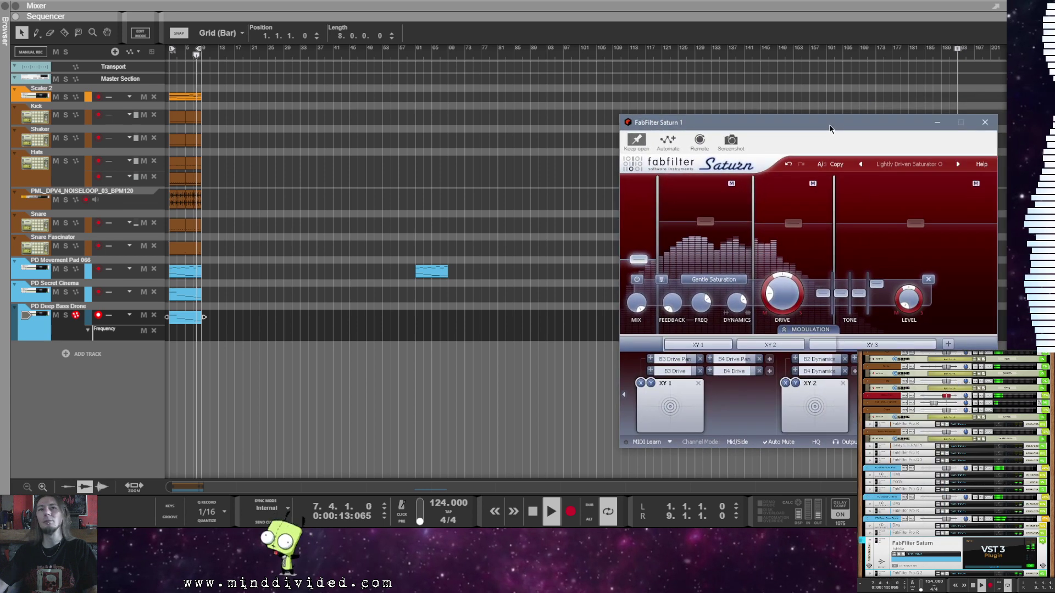
Step: Solo and set Saturn's Band 1 drive to 35% and Band 3 drive to 20%
{"action": "left_click_drag", "start_coordinate": [927, 125], "coordinate": [610, 82]}
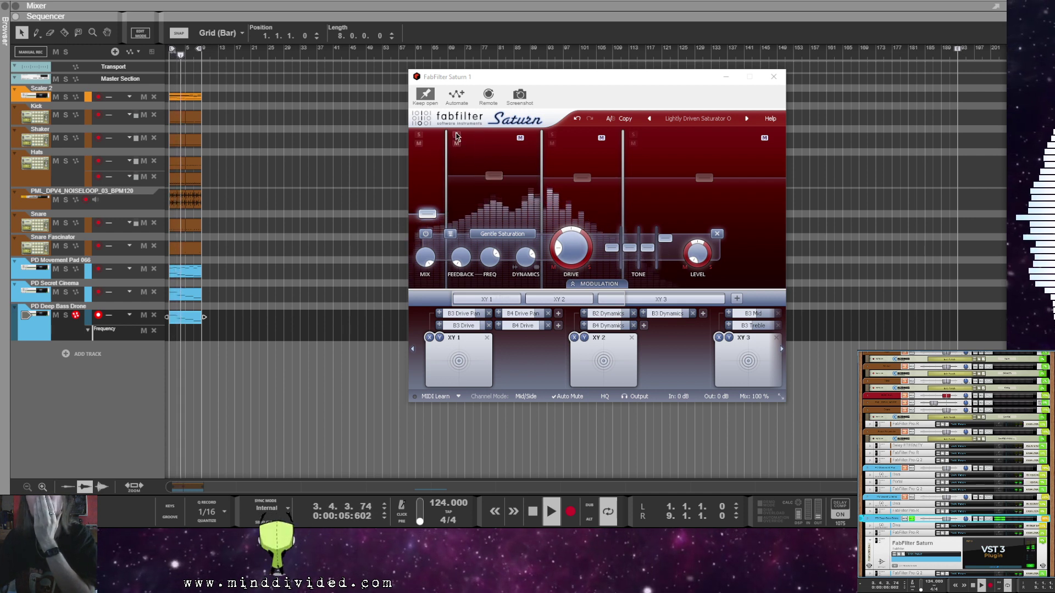
{"action": "left_click", "coordinate": [457, 136]}
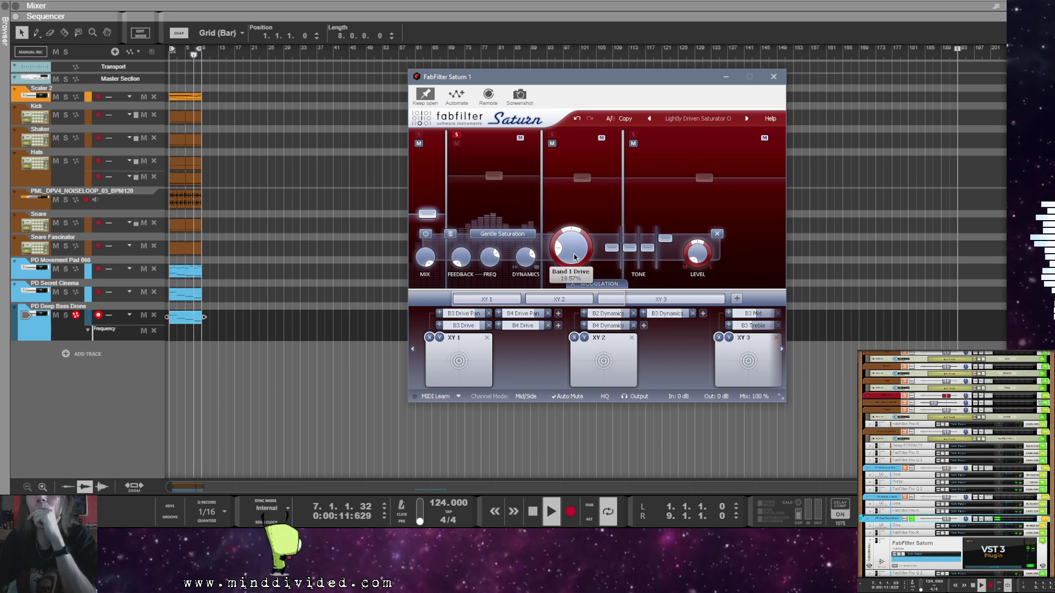
{"action": "left_click", "coordinate": [570, 278]}
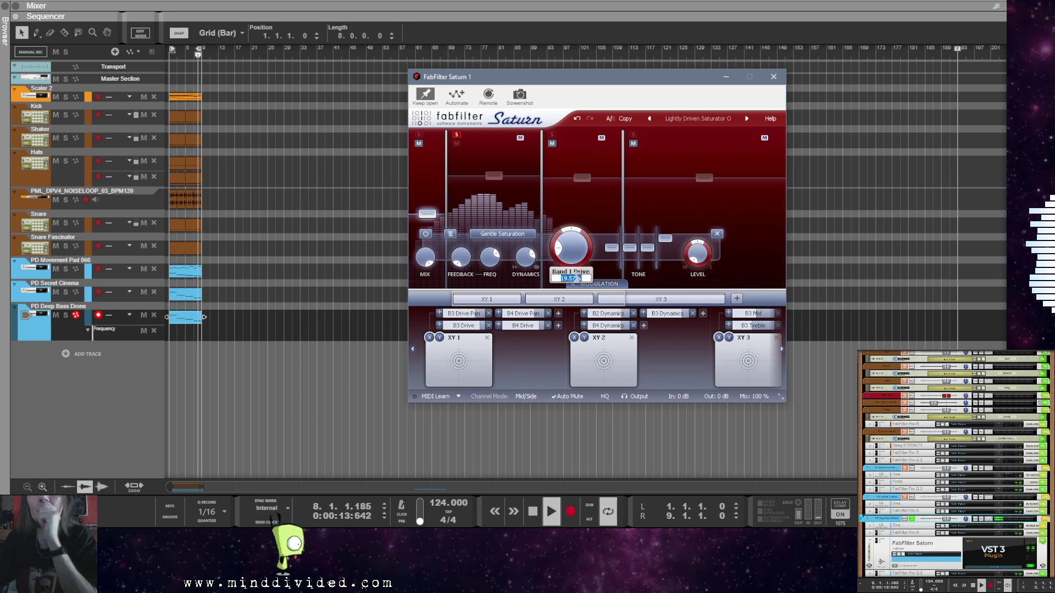
{"action": "type", "text": "35"}
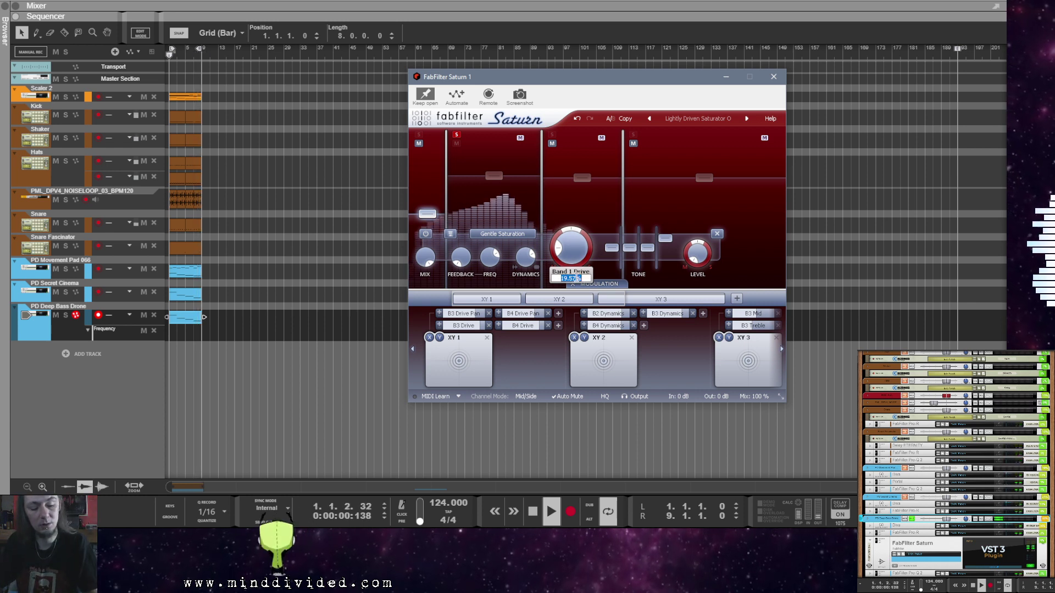
{"action": "key", "text": "Return"}
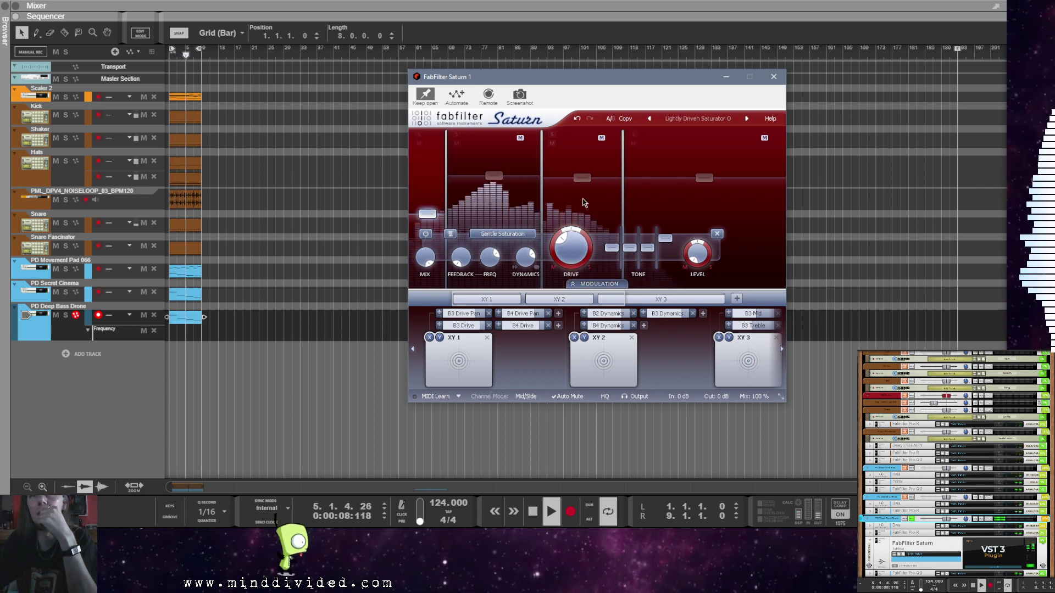
{"action": "left_click", "coordinate": [583, 203]}
{"action": "left_click", "coordinate": [552, 135]}
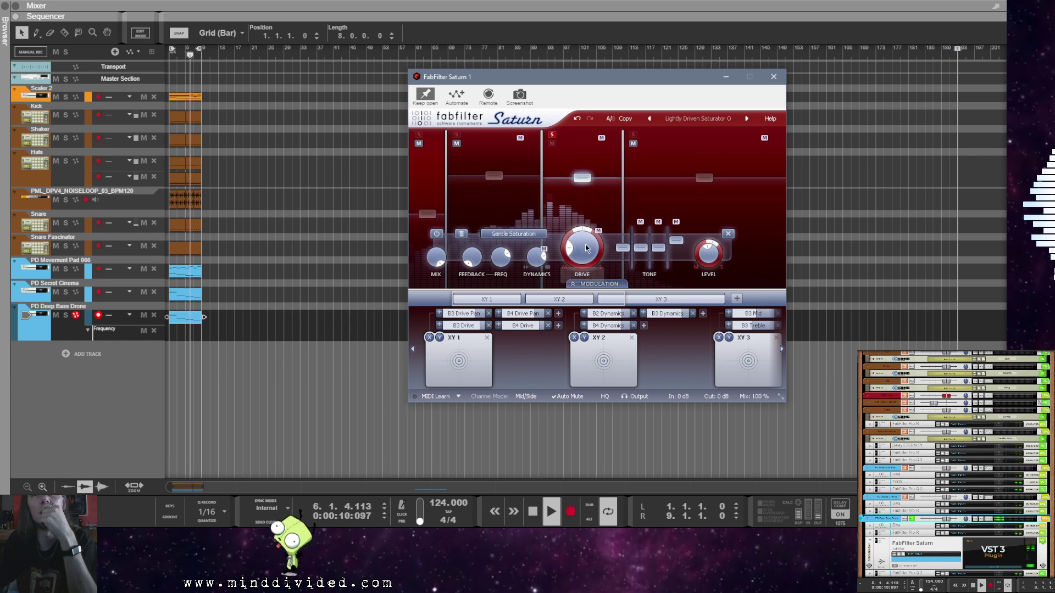
{"action": "double_click", "coordinate": [585, 248]}
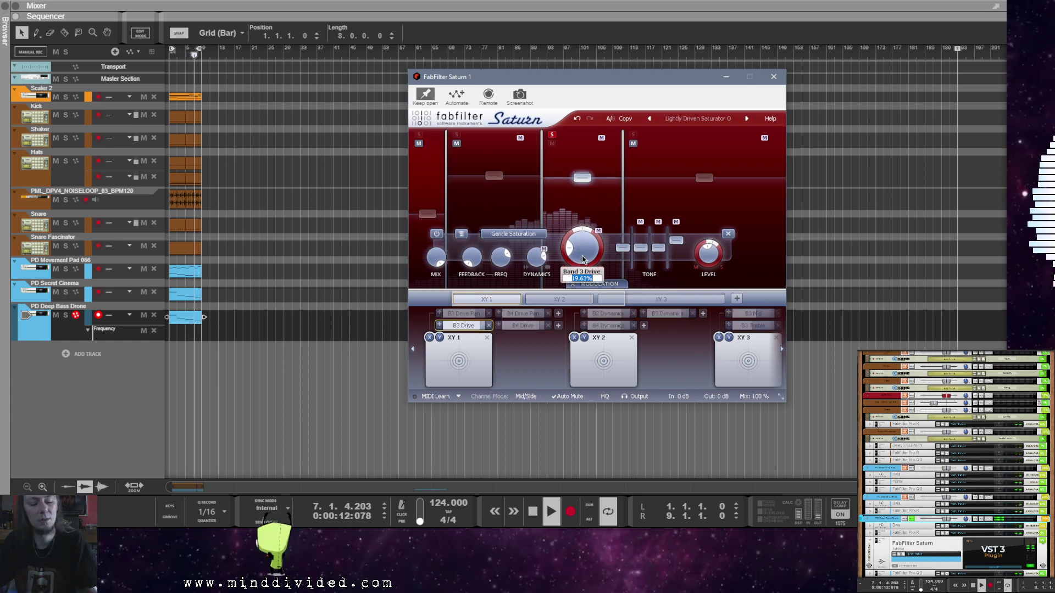
{"action": "type", "text": "20"}
{"action": "key", "text": "Return"}
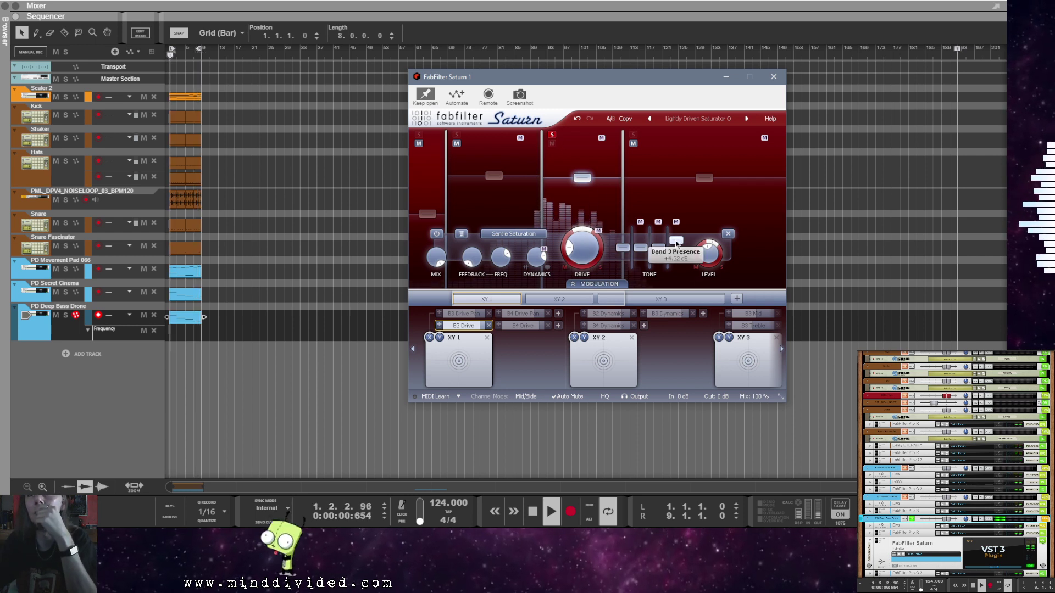
{"action": "left_click", "coordinate": [552, 136]}
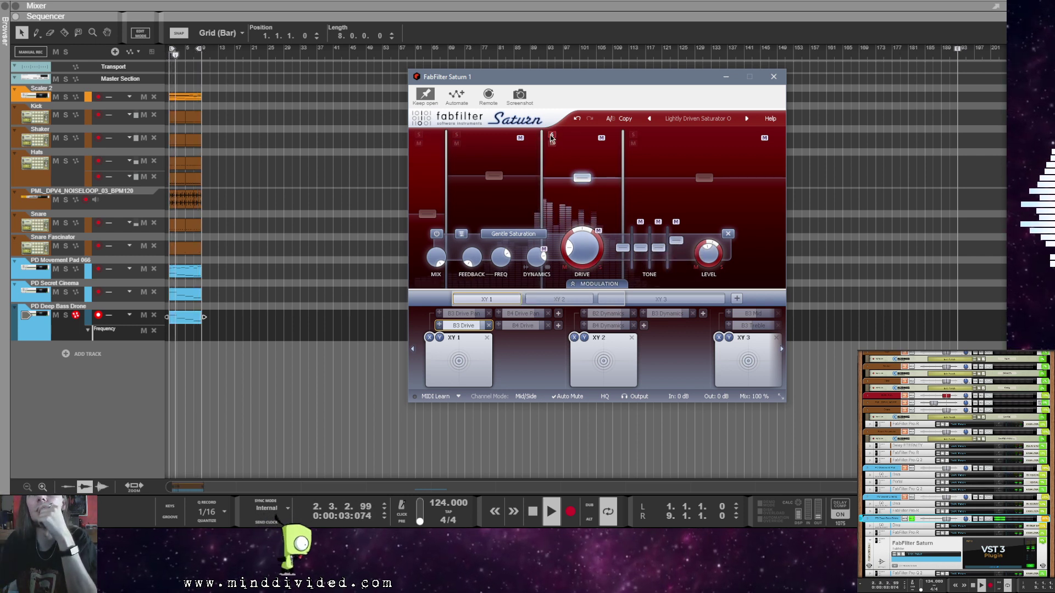
Step: Set Saturn's Band 4 drive to 40% and close the Saturn window
{"action": "left_click", "coordinate": [633, 135]}
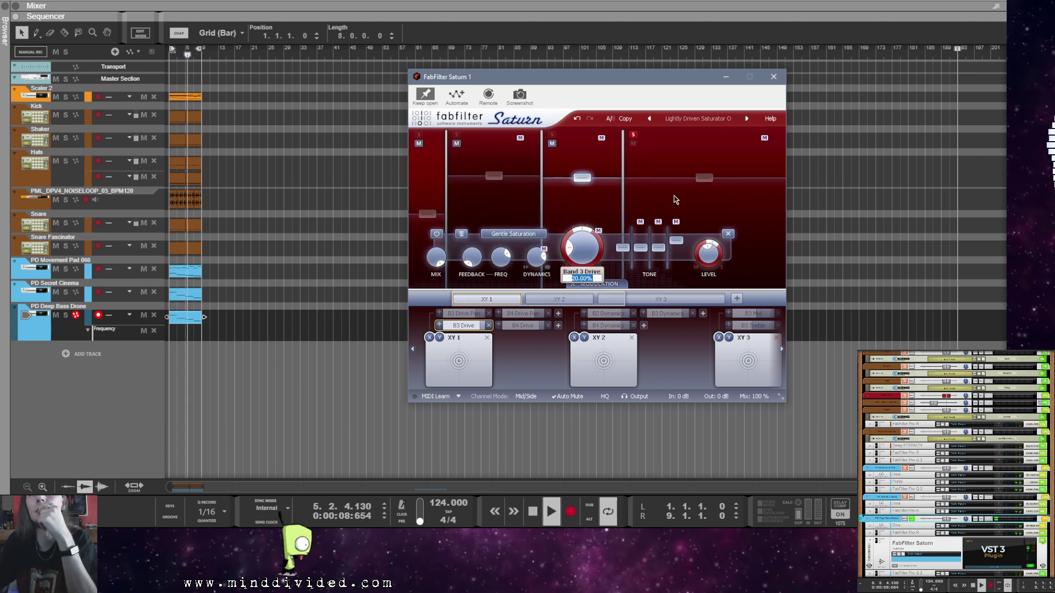
{"action": "left_click", "coordinate": [681, 154]}
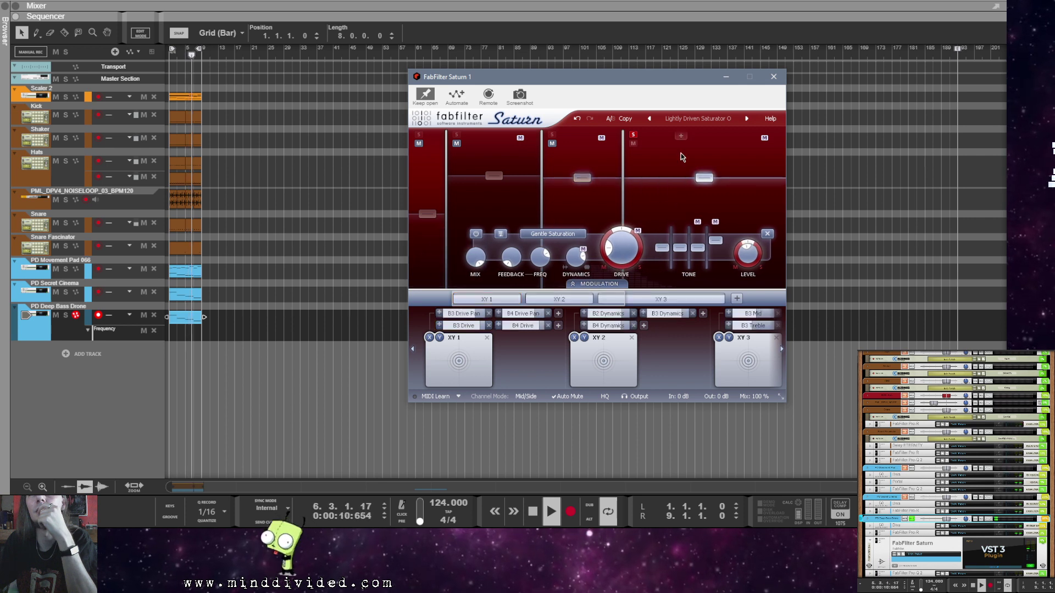
{"action": "double_click", "coordinate": [631, 252]}
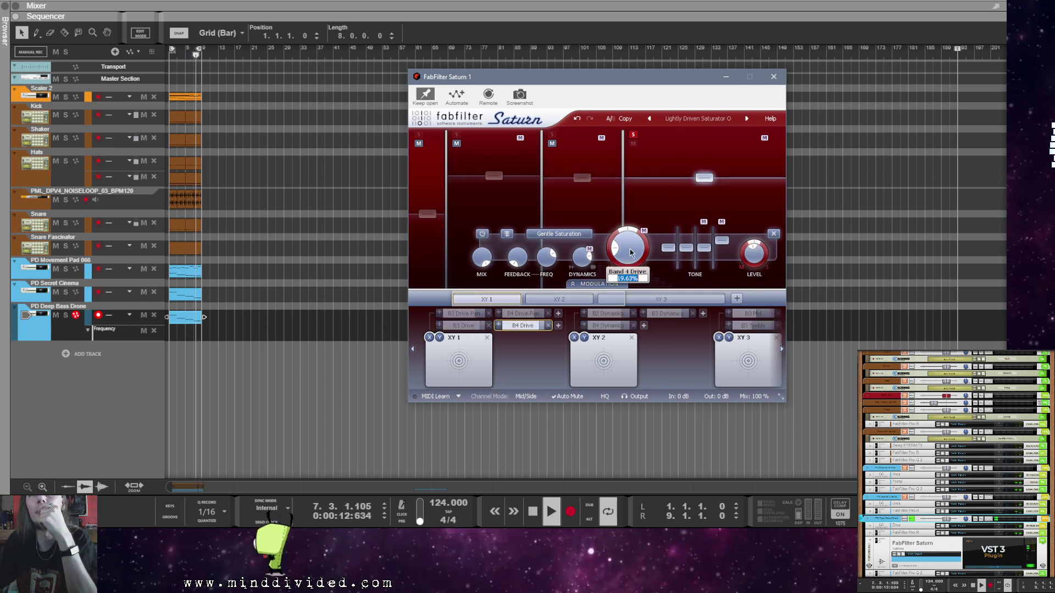
{"action": "type", "text": "4"}
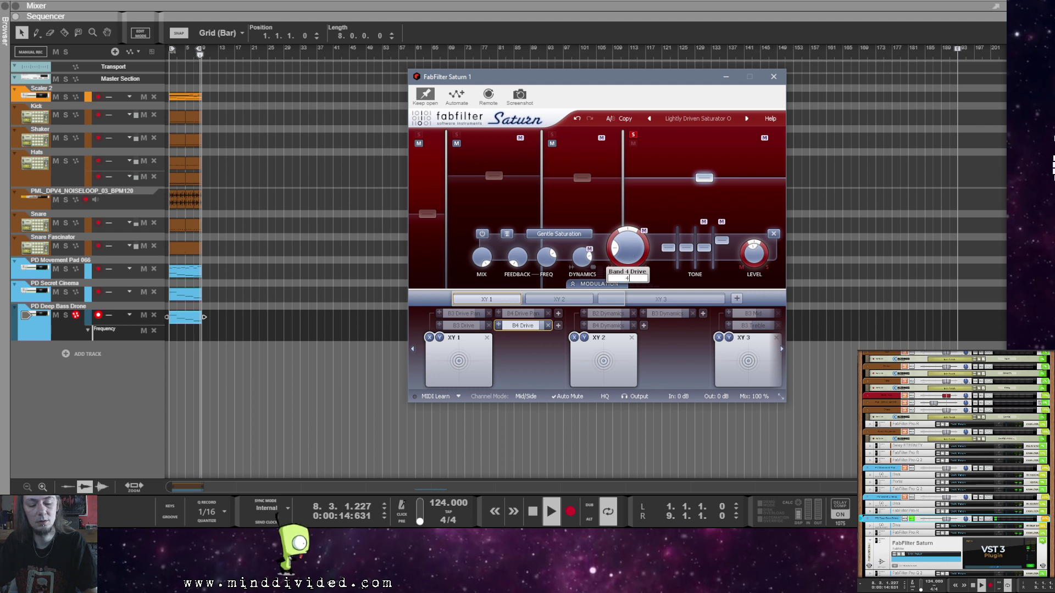
{"action": "type", "text": "0"}
{"action": "key", "text": "Return"}
{"action": "mouse_move", "coordinate": [752, 261]}
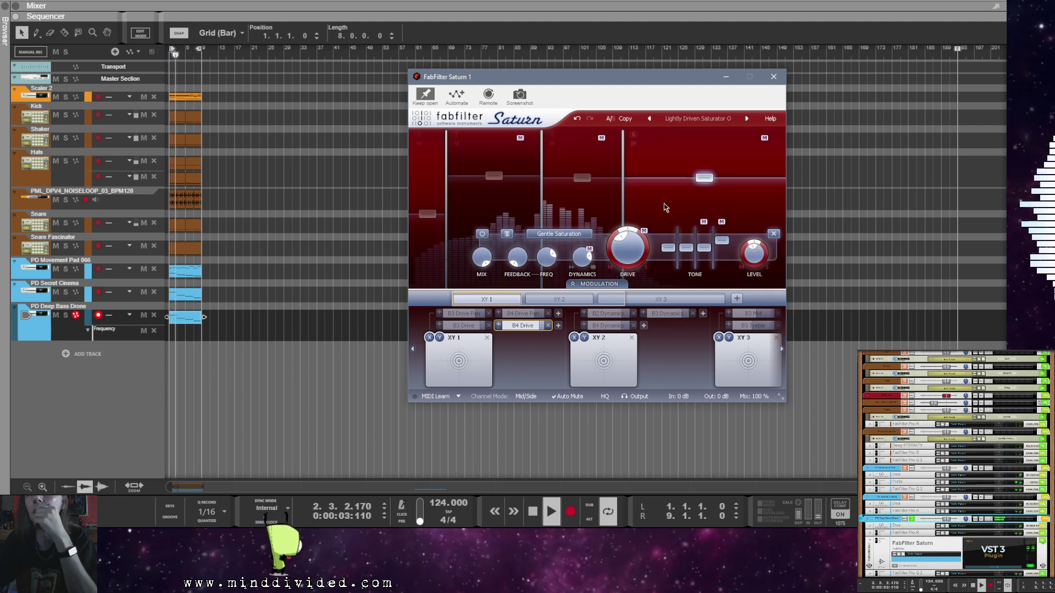
{"action": "left_click", "coordinate": [774, 76]}
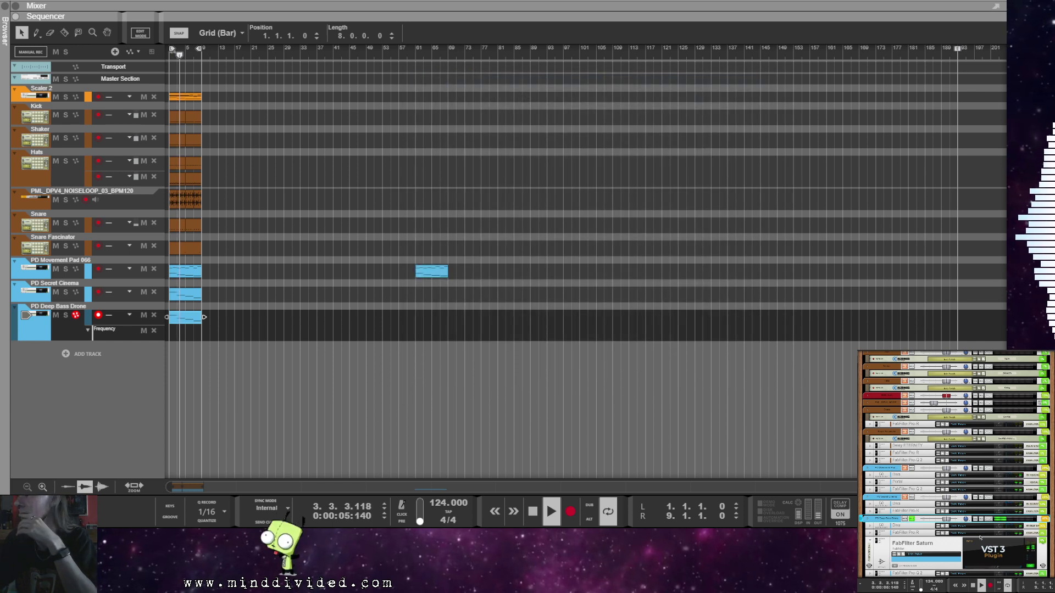
Step: Collapse Saturn and add a second Pro-Q 2 band at 4800 Hz
{"action": "left_click", "coordinate": [870, 493]}
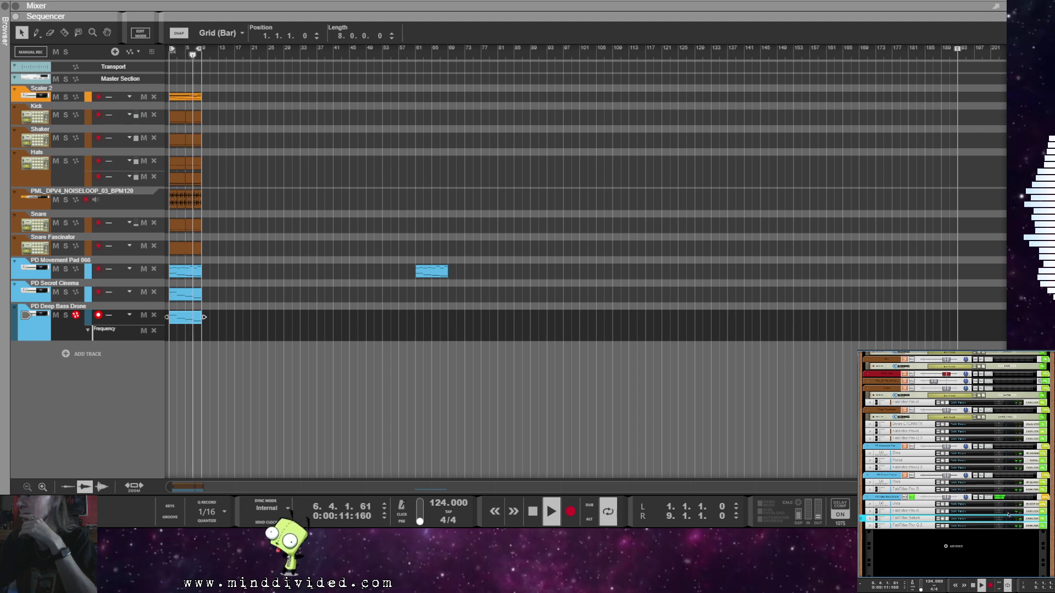
{"action": "left_click", "coordinate": [999, 519]}
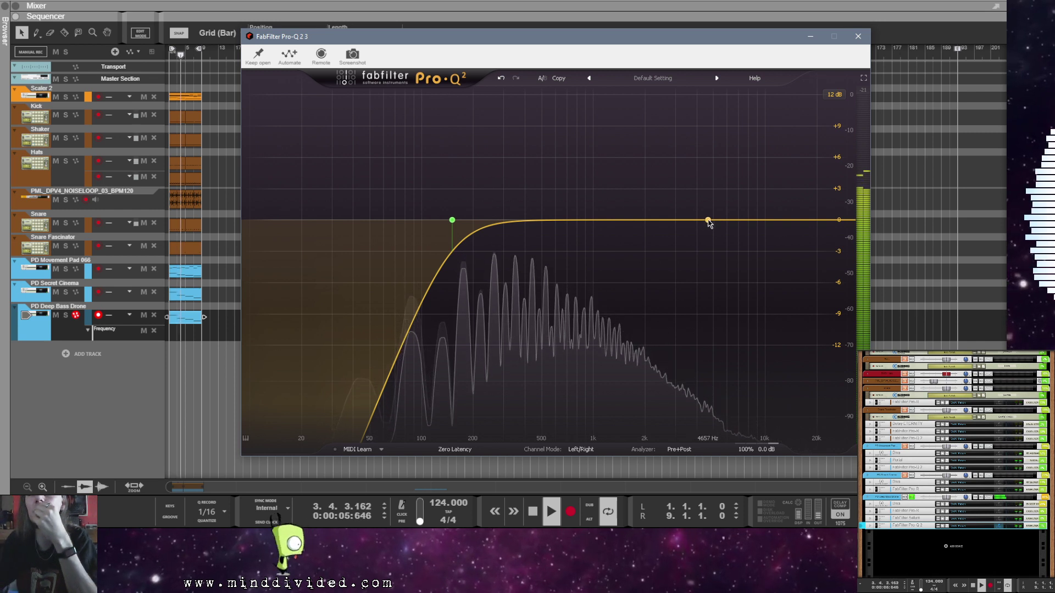
{"action": "left_click", "coordinate": [709, 220]}
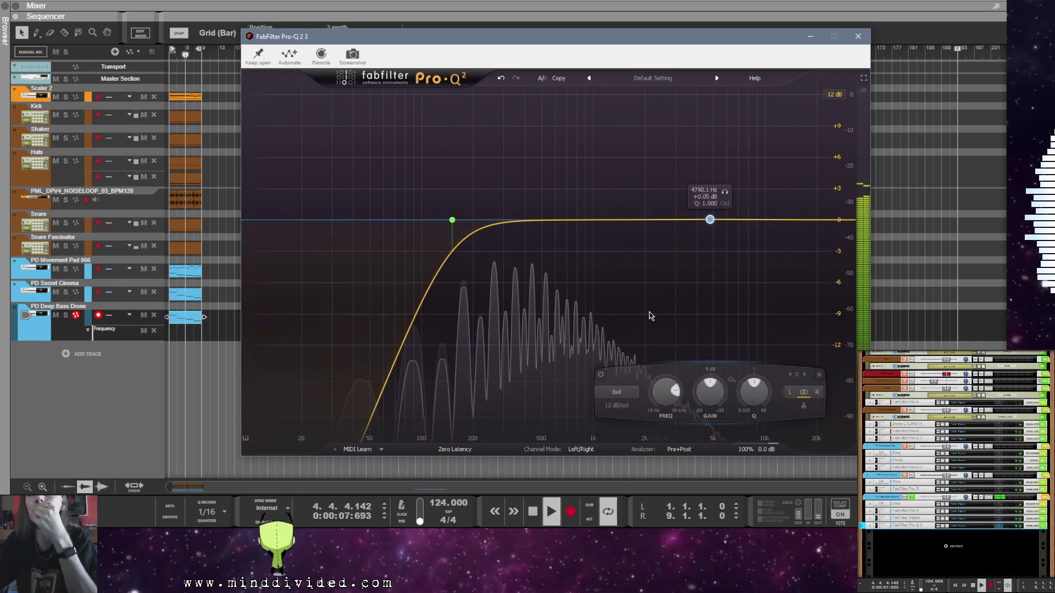
{"action": "double_click", "coordinate": [664, 390]}
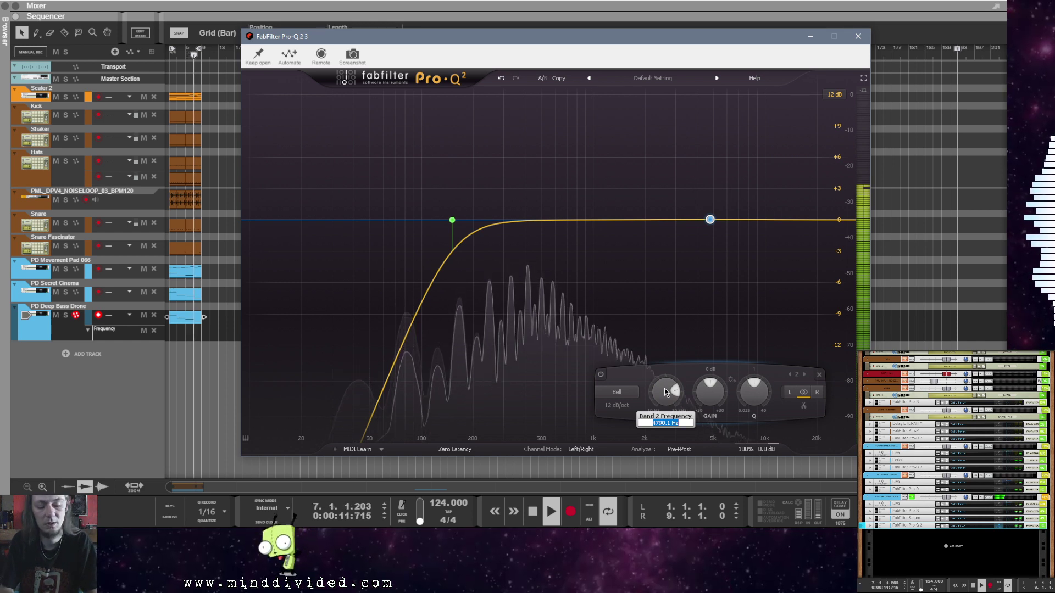
{"action": "type", "text": "4800"}
{"action": "key", "text": "Return"}
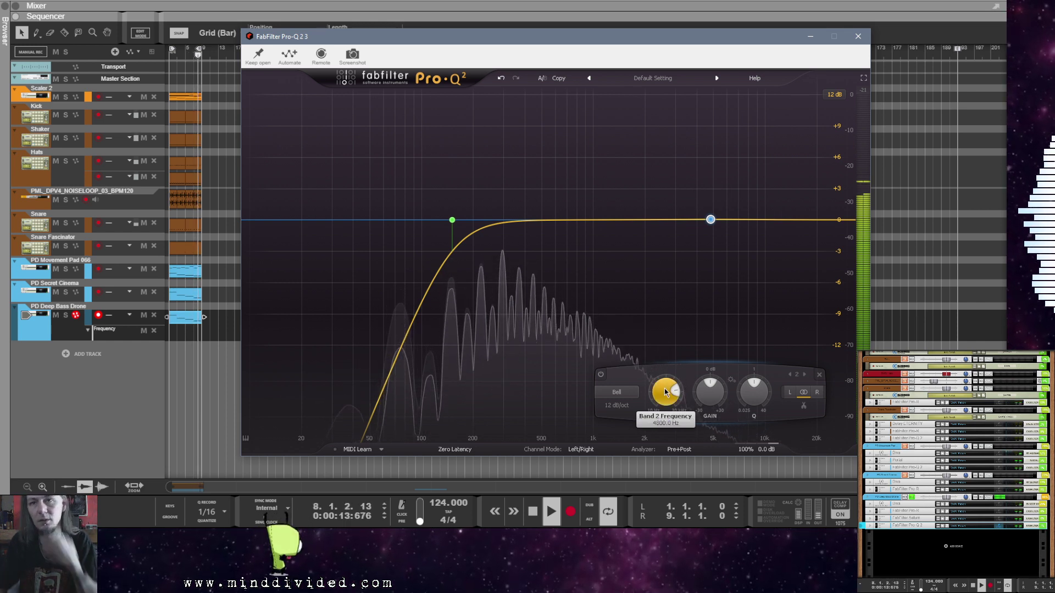
Step: Give that band +6 dB gain as a High Shelf, then close Pro-Q 2
{"action": "double_click", "coordinate": [710, 391]}
{"action": "type", "text": "6"}
{"action": "key", "text": "Return"}
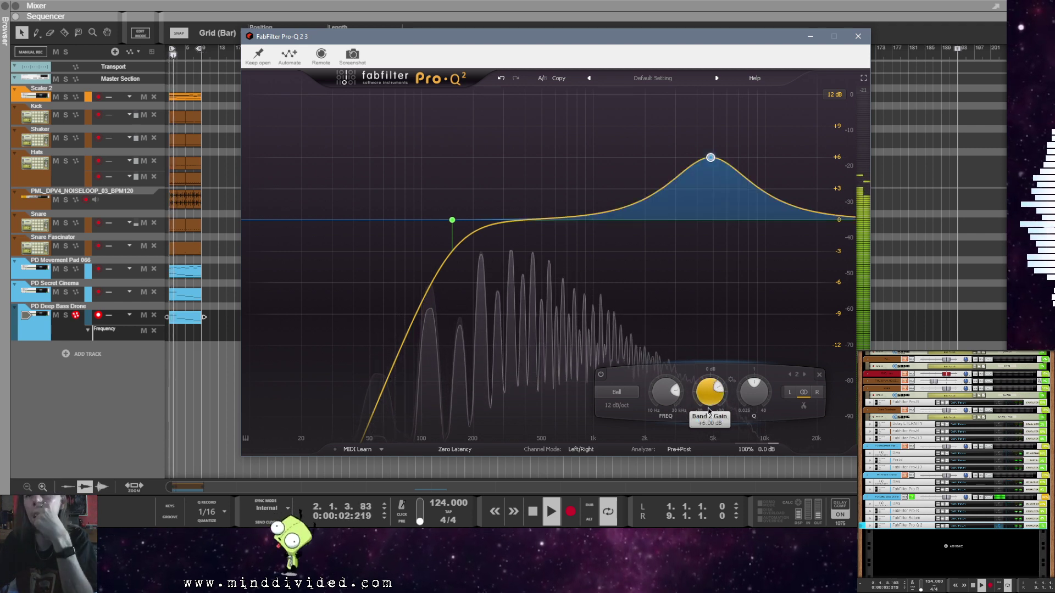
{"action": "left_click", "coordinate": [616, 392]}
{"action": "left_click", "coordinate": [640, 441]}
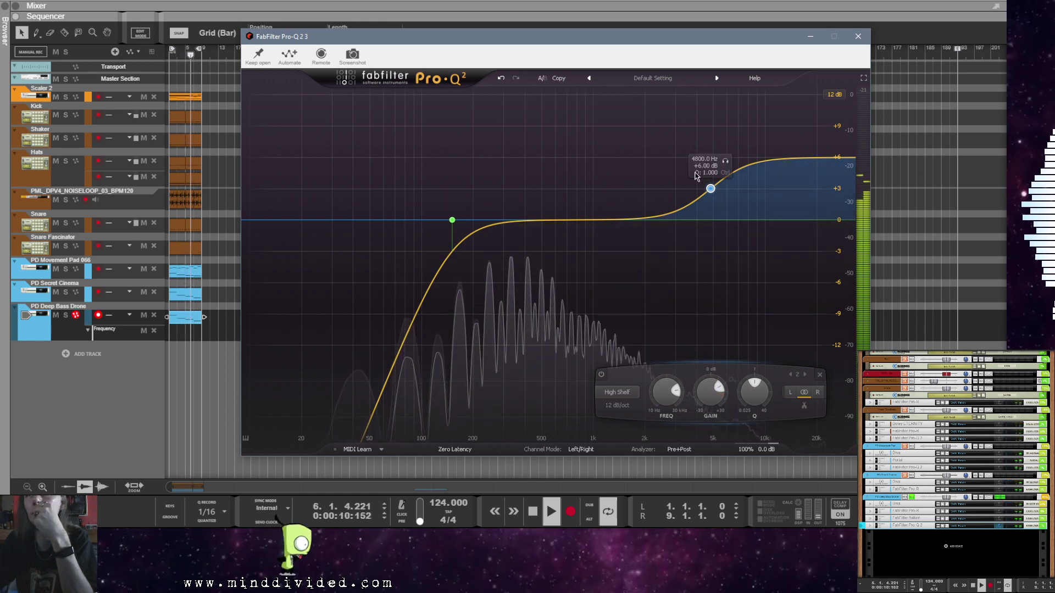
{"action": "left_click", "coordinate": [857, 37]}
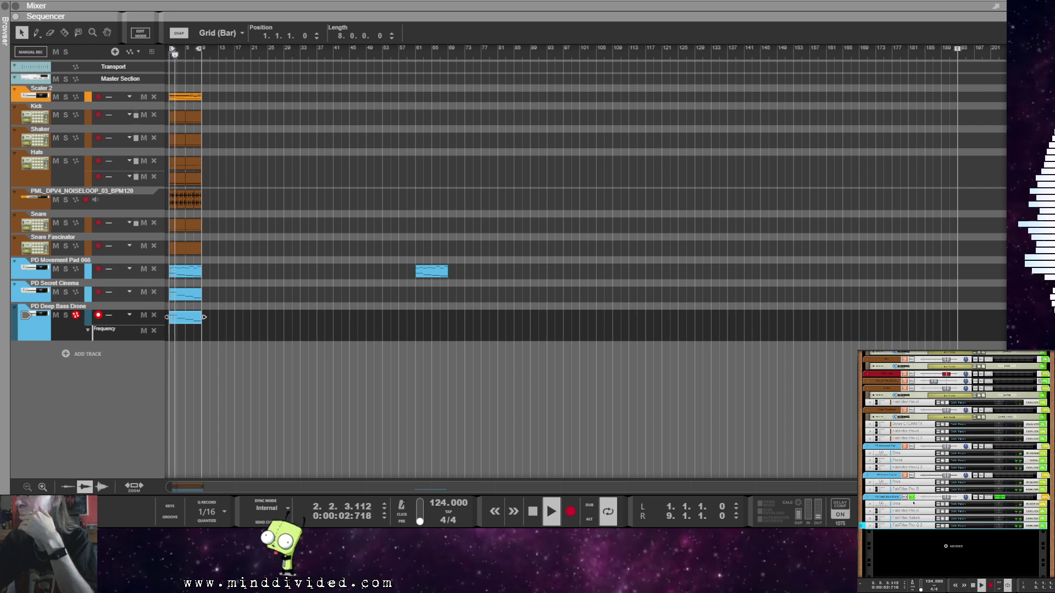
{"action": "scroll", "coordinate": [910, 546], "scroll_direction": "up", "scroll_amount": 3}
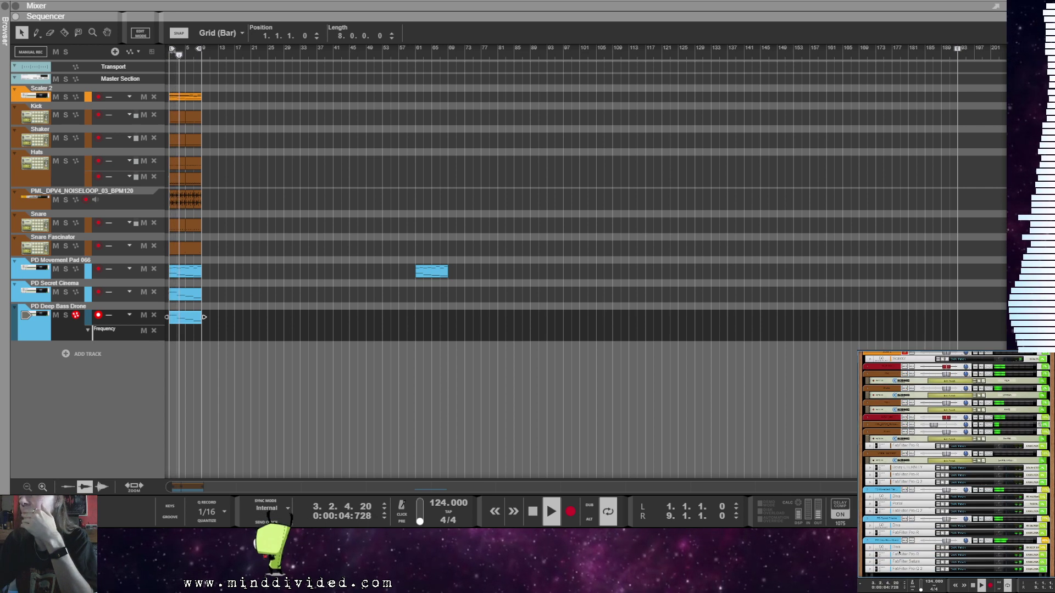
{"action": "scroll", "coordinate": [923, 538], "scroll_direction": "up", "scroll_amount": 3}
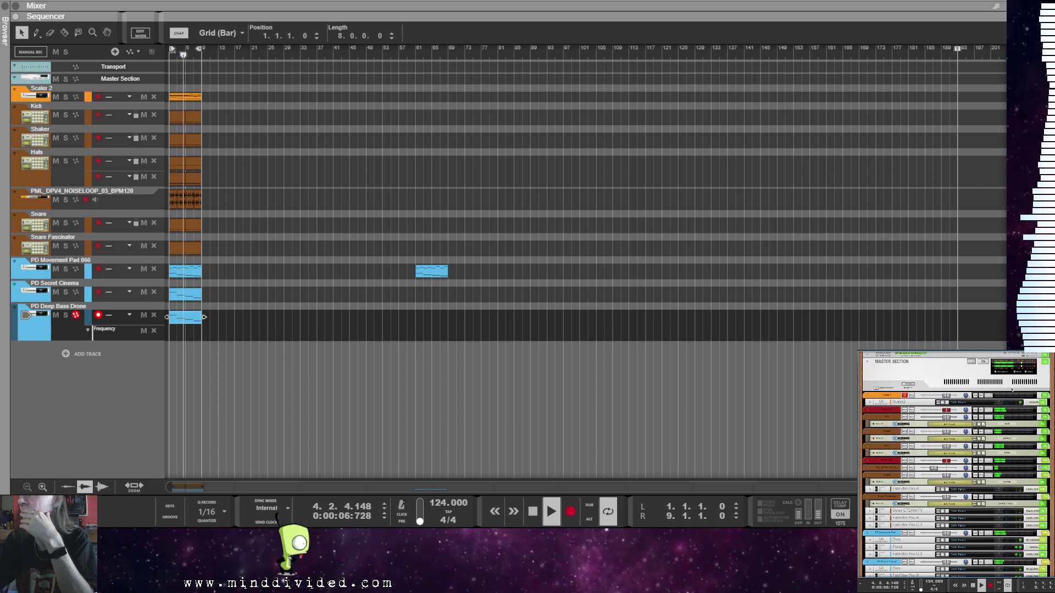
{"action": "scroll", "coordinate": [922, 516], "scroll_direction": "down", "scroll_amount": 5}
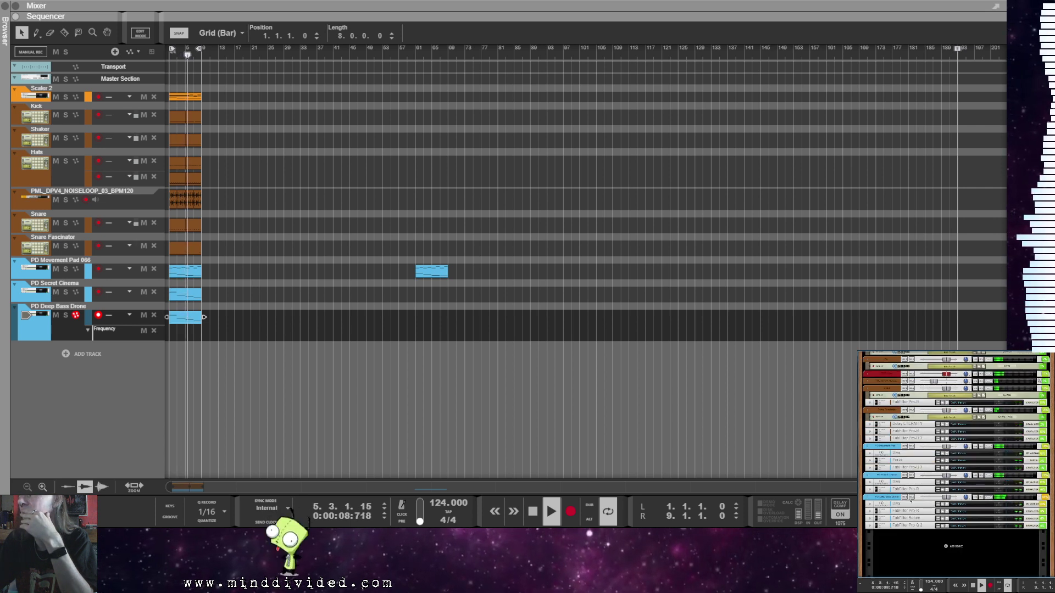
Step: Briefly open and close the Diva synth window, then reopen FabFilter Saturn from the rack
{"action": "left_click", "coordinate": [999, 511]}
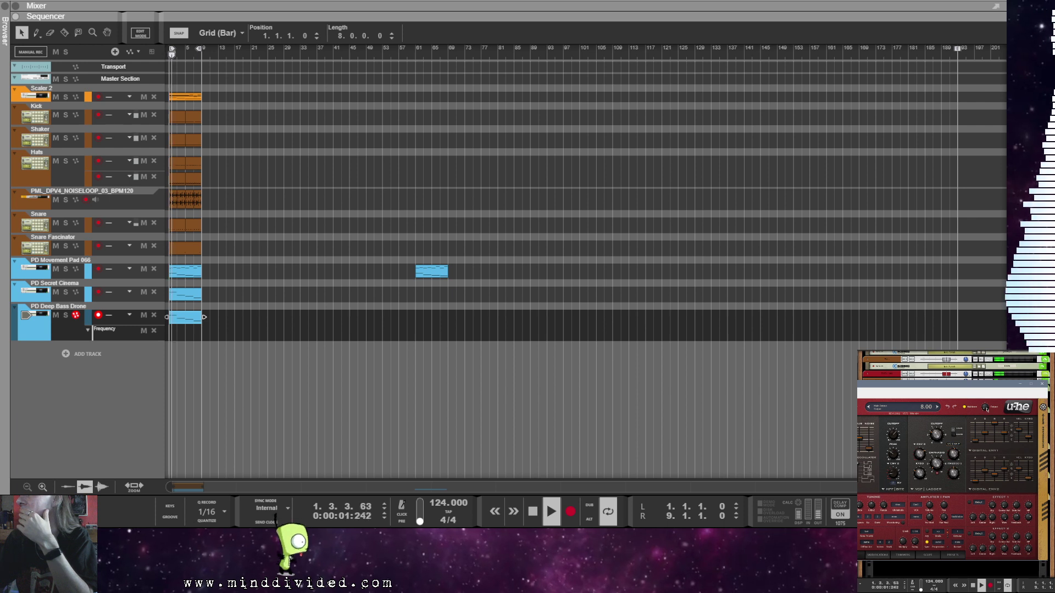
{"action": "left_click", "coordinate": [1041, 384]}
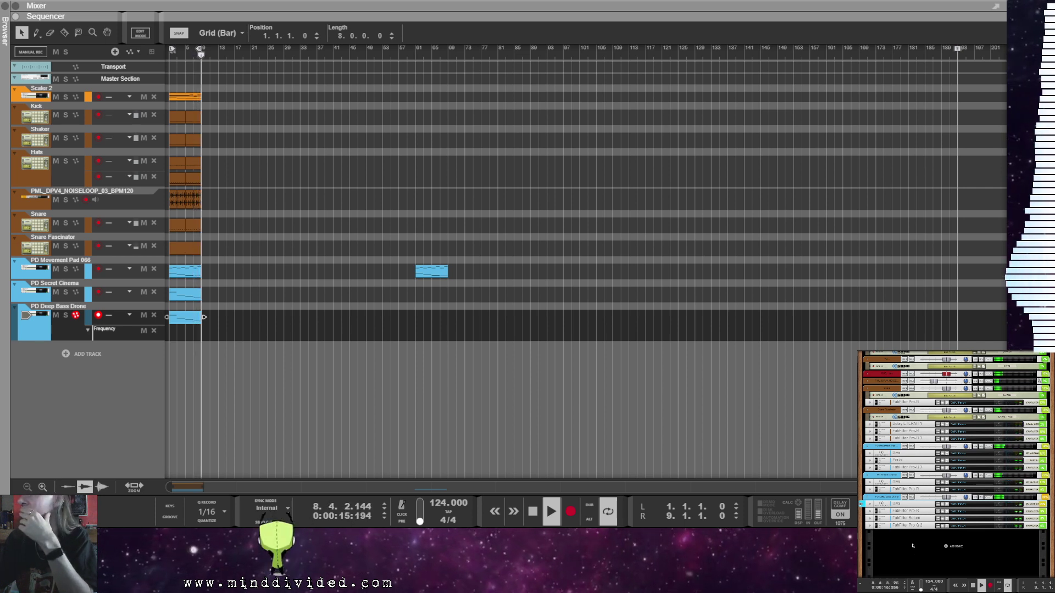
{"action": "scroll", "coordinate": [925, 511], "scroll_direction": "up", "scroll_amount": 6}
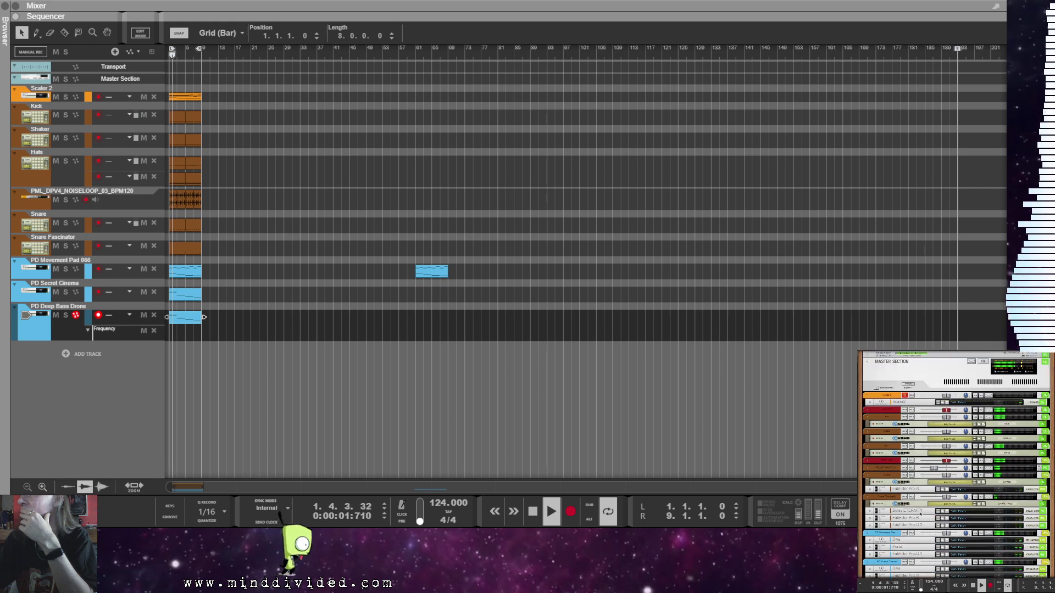
{"action": "scroll", "coordinate": [926, 510], "scroll_direction": "down", "scroll_amount": 5}
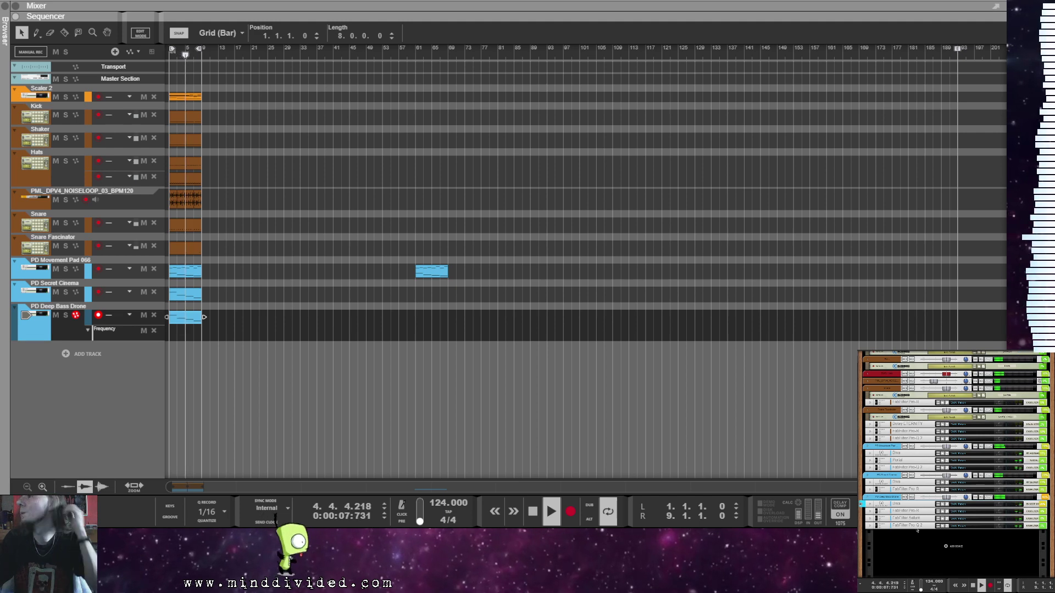
{"action": "left_click", "coordinate": [1001, 519]}
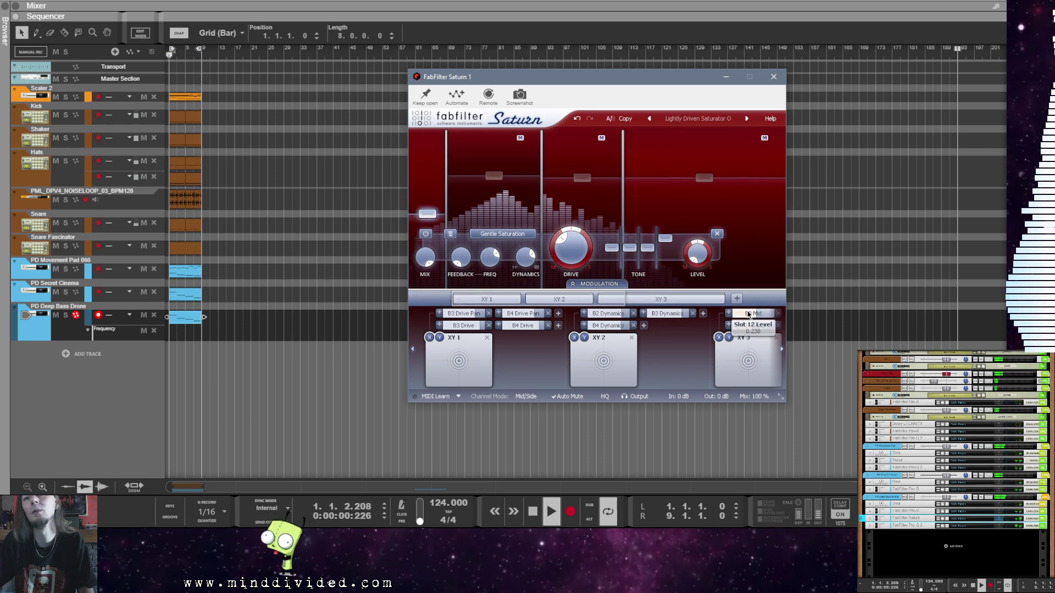
Step: Close Saturn and paste channel settings onto the PD Deep Bass Drone channel
{"action": "left_click", "coordinate": [773, 77]}
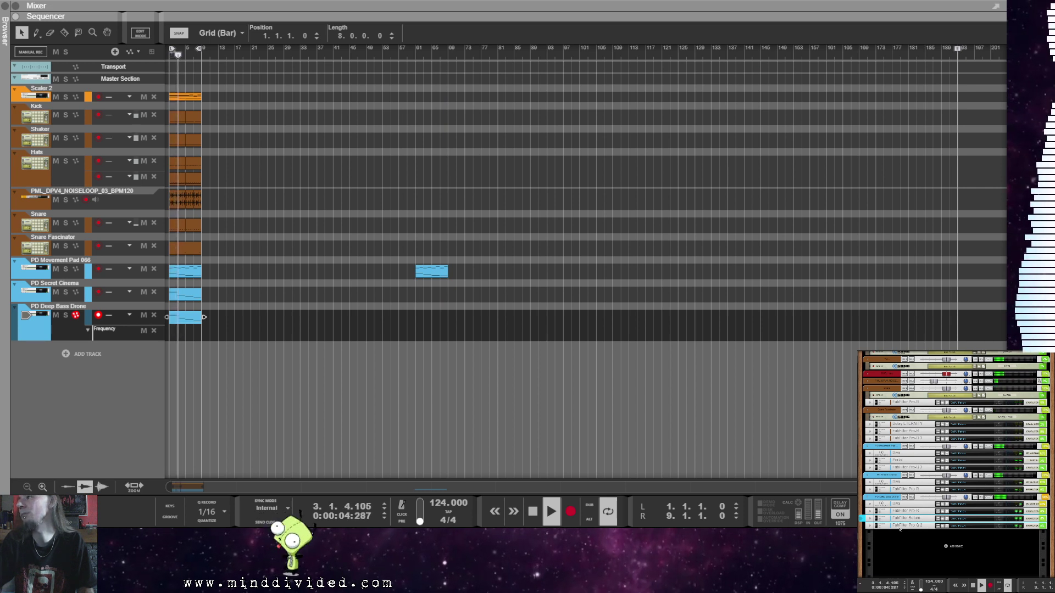
{"action": "right_click", "coordinate": [884, 499]}
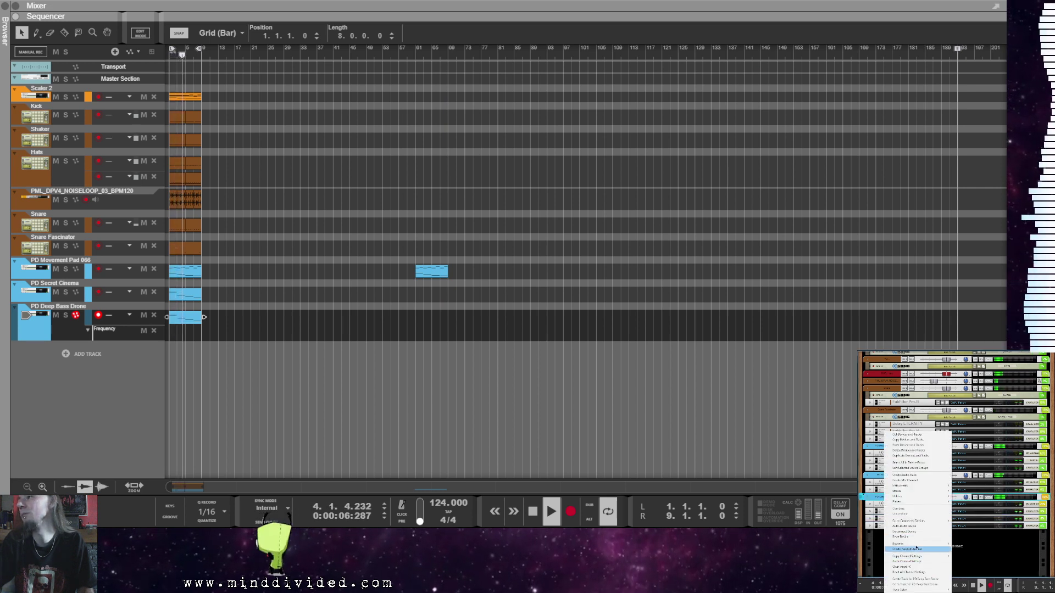
{"action": "mouse_move", "coordinate": [933, 544]}
{"action": "left_click", "coordinate": [970, 552]}
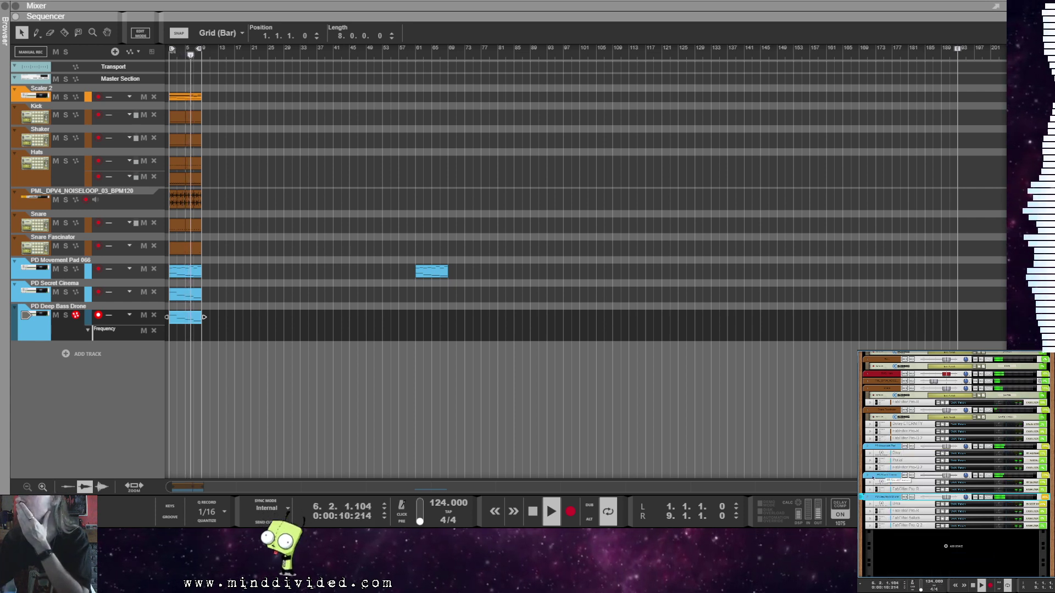
{"action": "left_click", "coordinate": [868, 476]}
{"action": "left_click", "coordinate": [868, 476]}
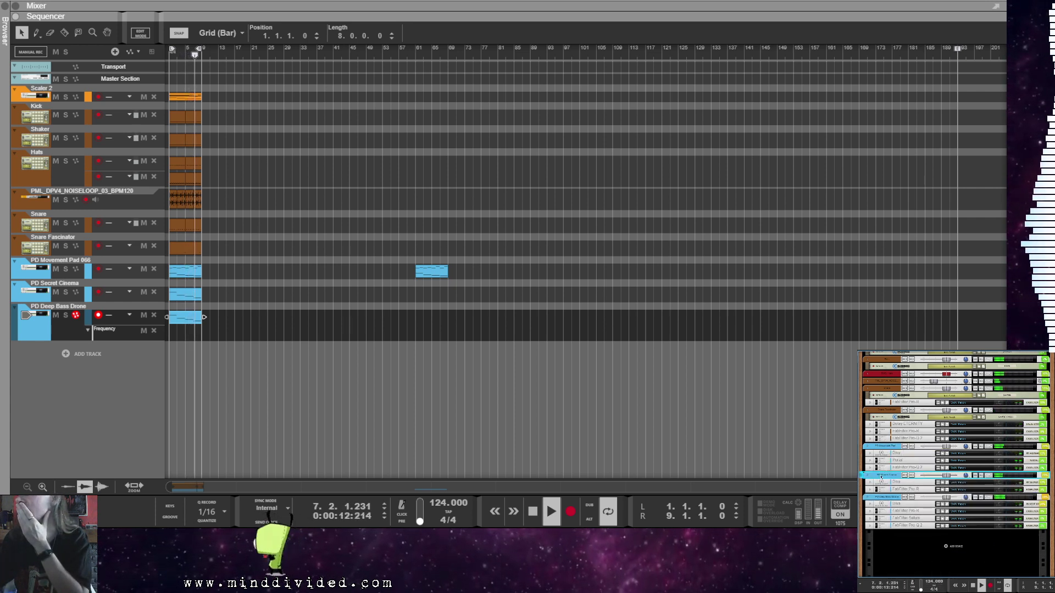
{"action": "right_click", "coordinate": [882, 475]}
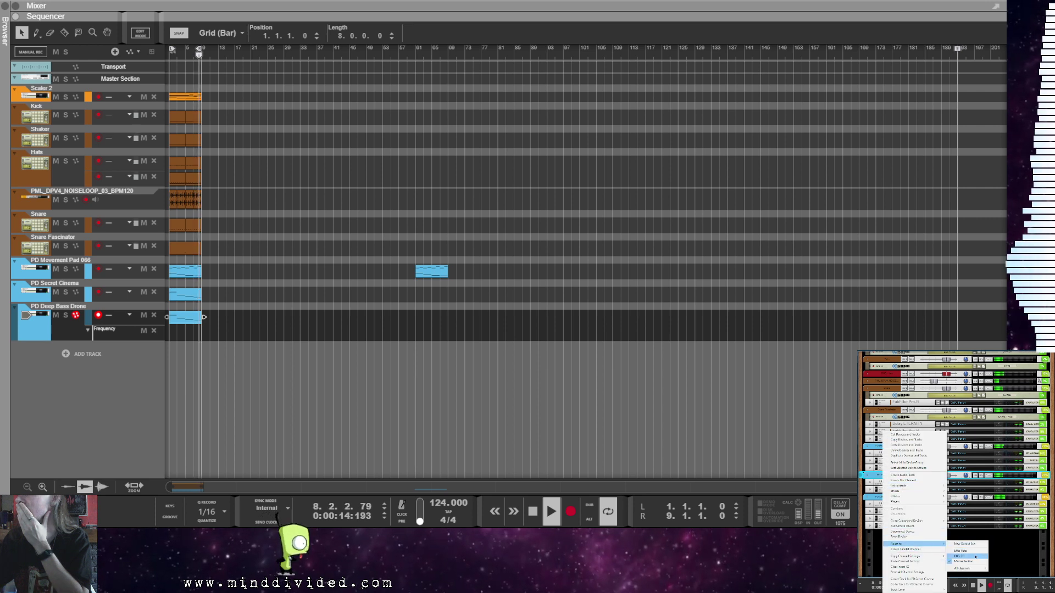
{"action": "left_click", "coordinate": [927, 561]}
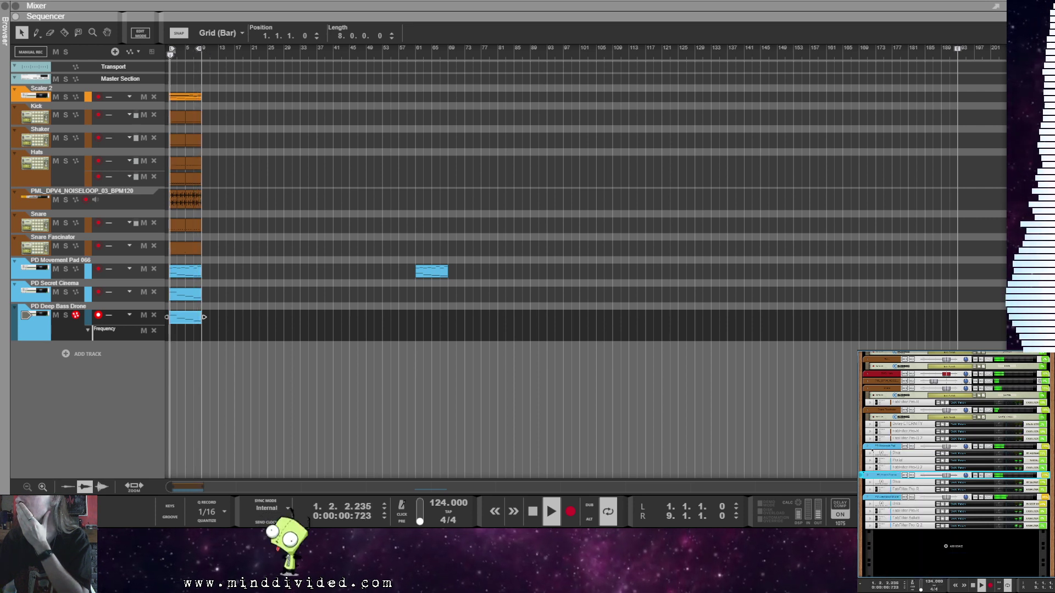
{"action": "left_click", "coordinate": [868, 446]}
{"action": "left_click", "coordinate": [868, 447]}
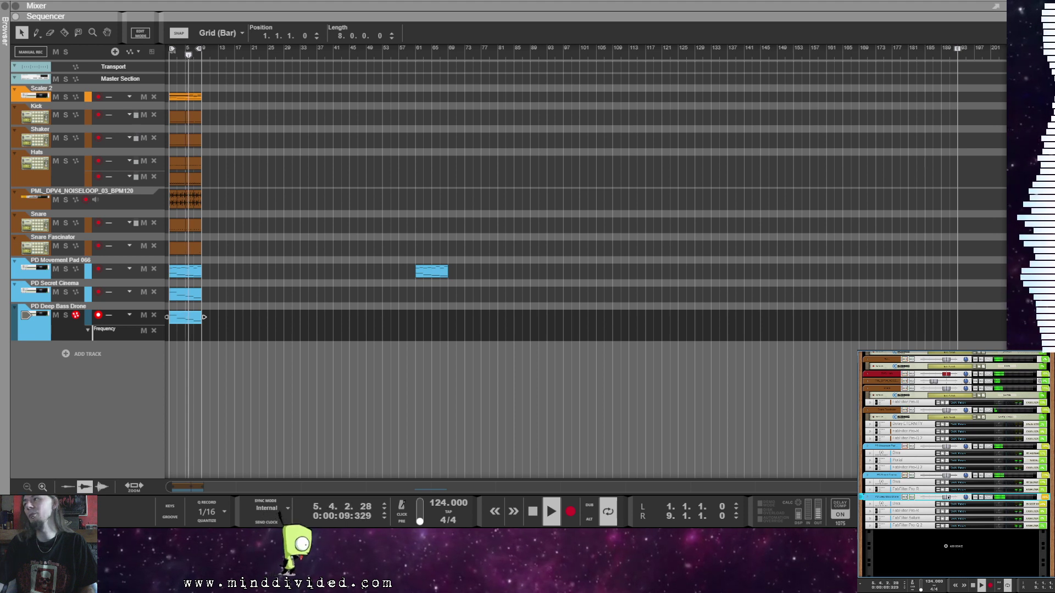
Step: Lower the PD Deep Bass Drone fader to about -5.5 dB and stop playback
{"action": "left_click_drag", "start_coordinate": [947, 499], "coordinate": [929, 500]}
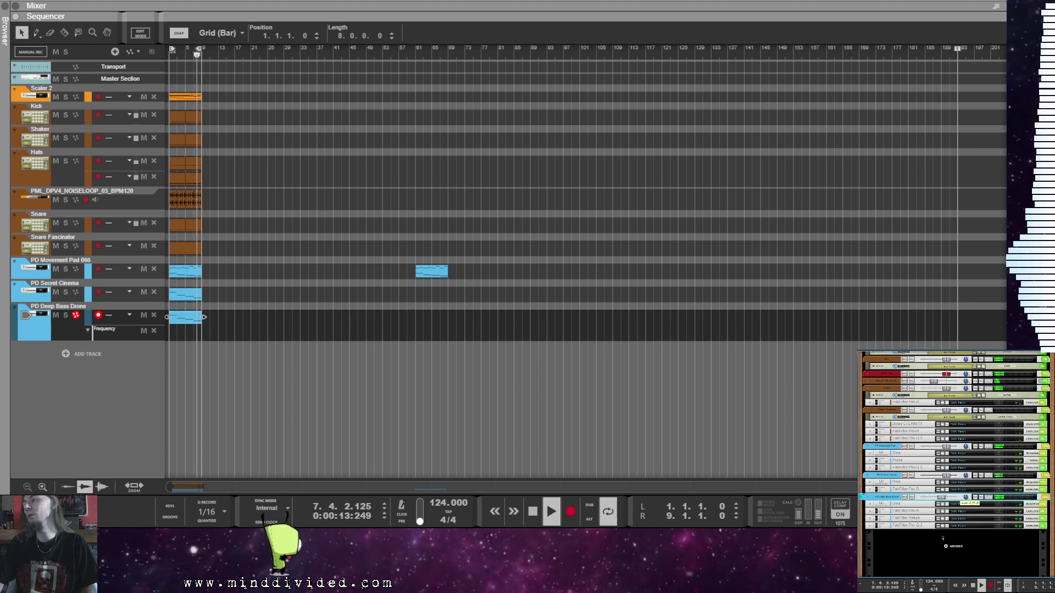
{"action": "key", "text": "space"}
{"action": "left_click", "coordinate": [355, 352]}
Step: Copy the PD Deep Bass Drone clips to bar 17
{"action": "left_click", "coordinate": [192, 318]}
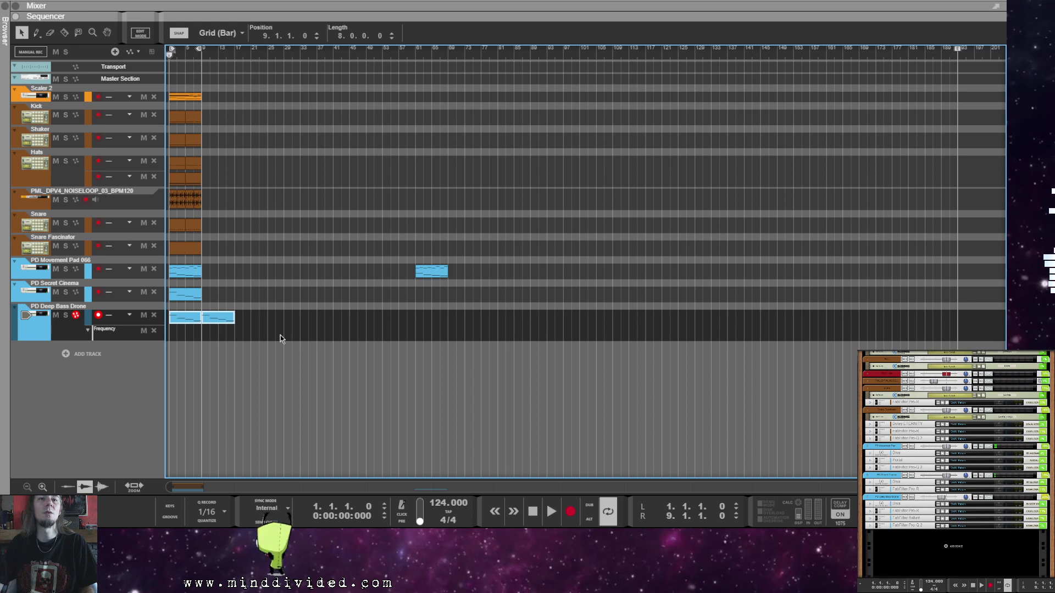
{"action": "left_click_drag", "start_coordinate": [199, 324], "coordinate": [250, 323]}
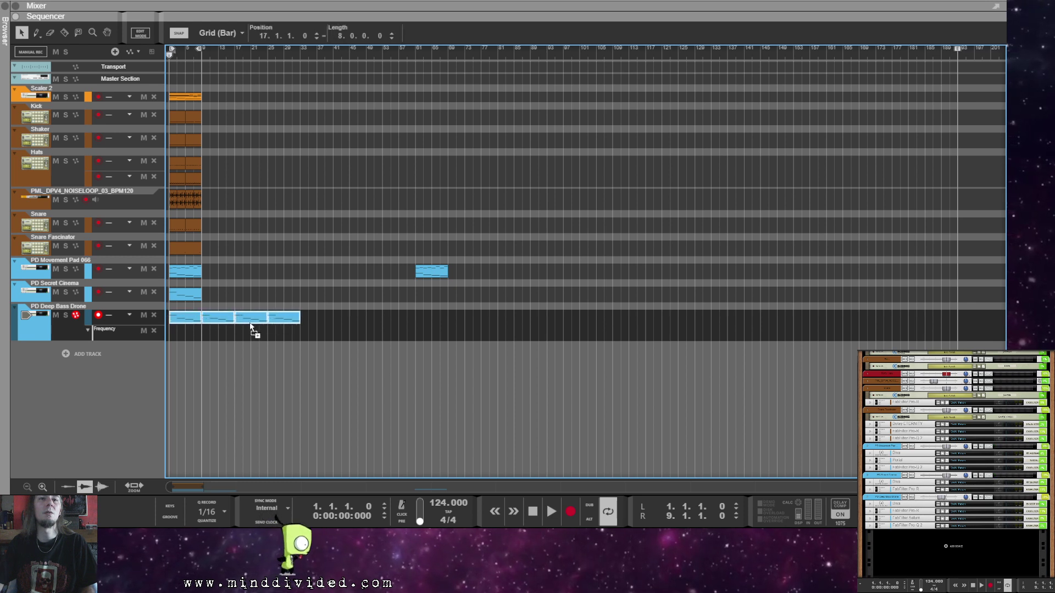
{"action": "left_click", "coordinate": [265, 366]}
Step: Set the loop to the four drone clips, spanning bars 1–33
{"action": "left_click_drag", "start_coordinate": [322, 313], "coordinate": [171, 317]}
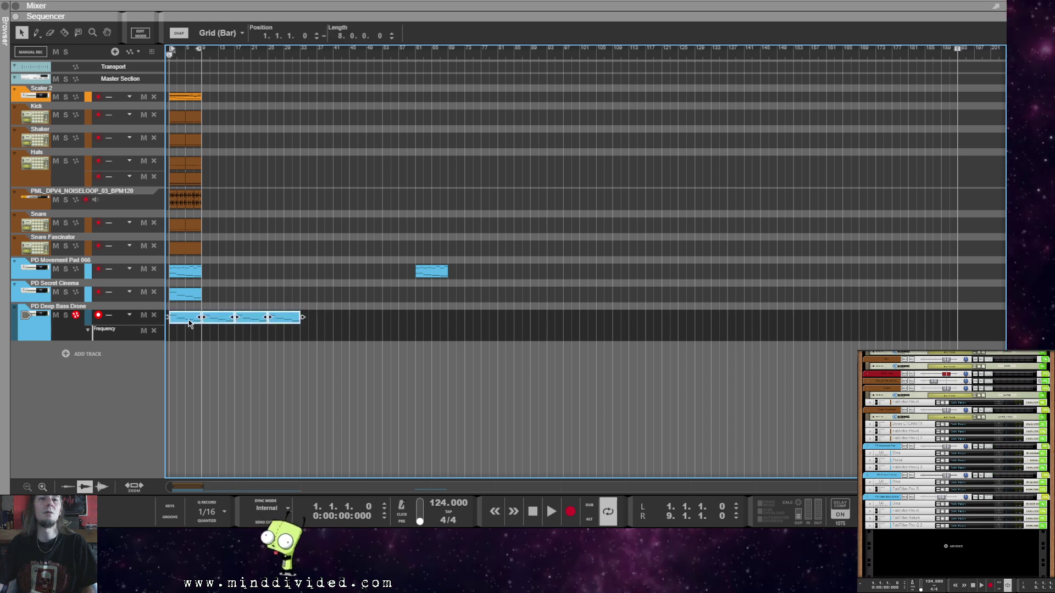
{"action": "right_click", "coordinate": [188, 319]}
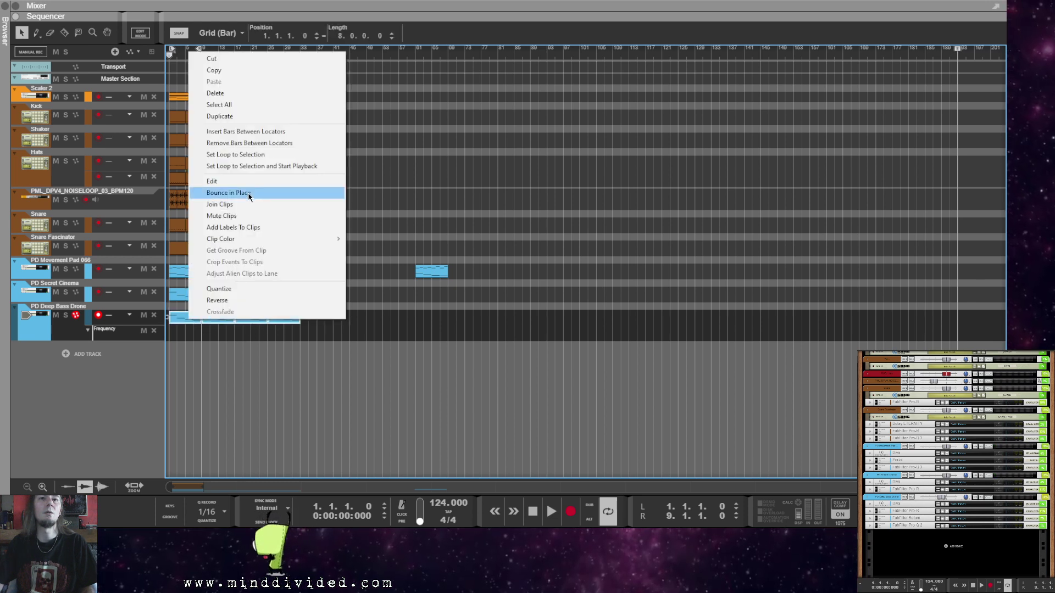
{"action": "left_click", "coordinate": [266, 155]}
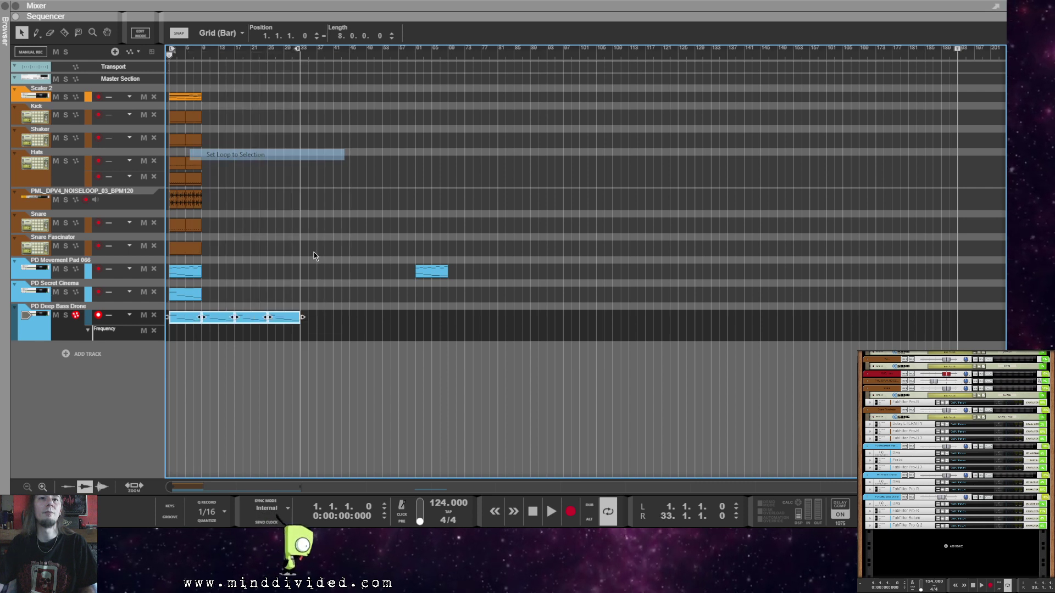
{"action": "left_click", "coordinate": [207, 372]}
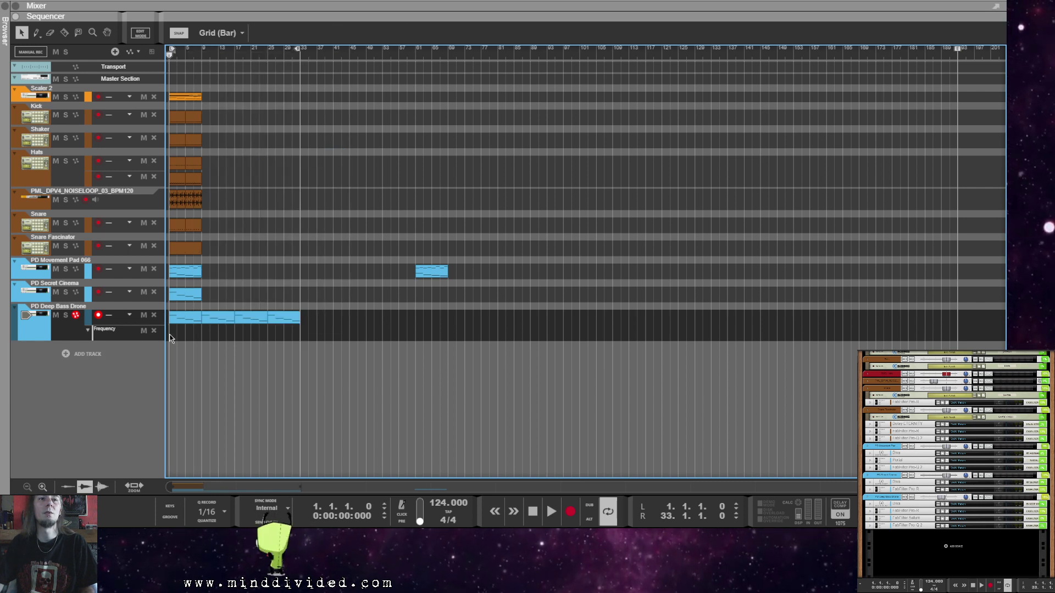
{"action": "left_click", "coordinate": [171, 332]}
Step: Extend the Frequency automation clip to bar 33 and set its start point to 64
{"action": "left_click_drag", "start_coordinate": [171, 333], "coordinate": [262, 363]}
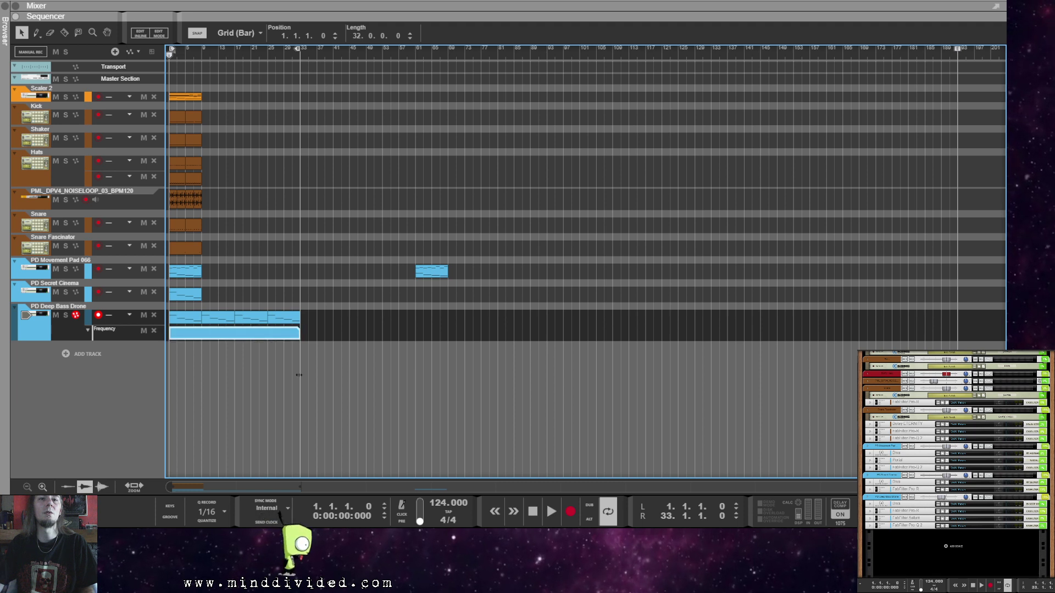
{"action": "left_click", "coordinate": [346, 344]}
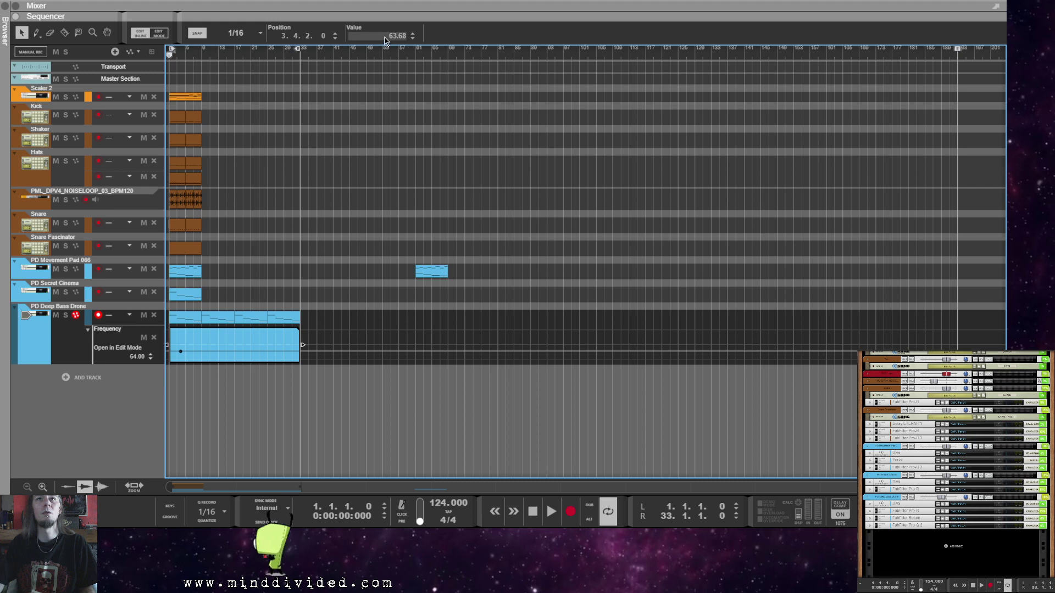
{"action": "double_click", "coordinate": [384, 37]}
{"action": "type", "text": "64"}
{"action": "key", "text": "Return"}
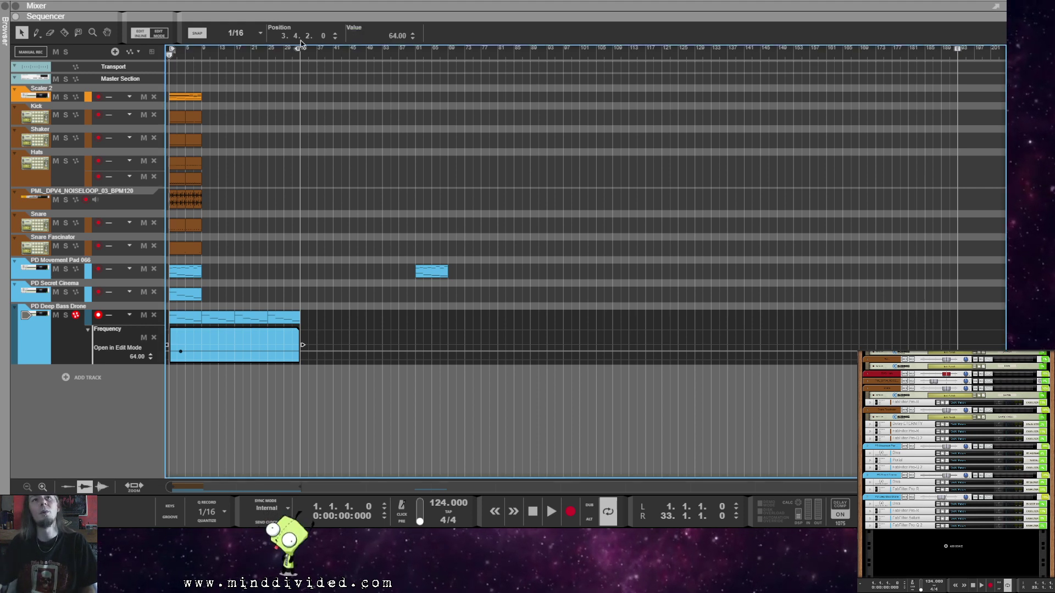
{"action": "left_click_drag", "start_coordinate": [296, 38], "coordinate": [347, 247]}
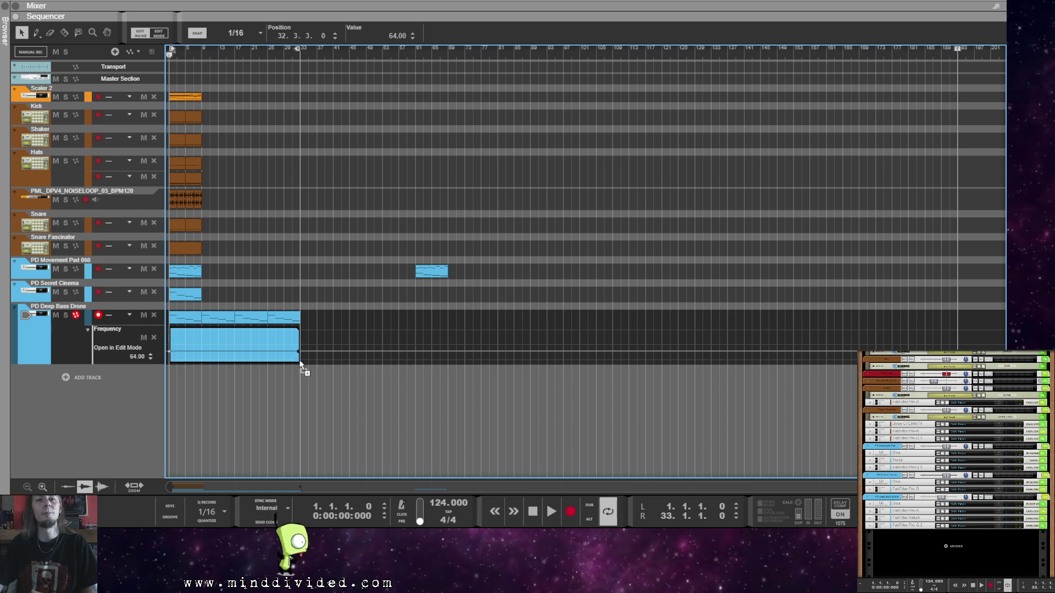
{"action": "left_click", "coordinate": [291, 37]}
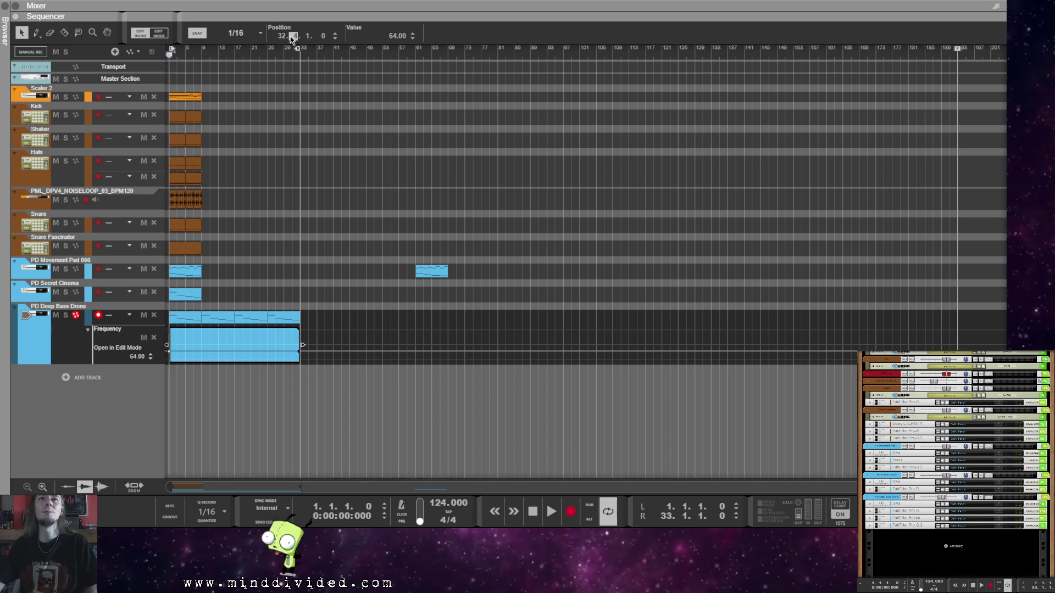
Step: Add a Frequency automation point at bar 17 with value 70
{"action": "double_click", "coordinate": [299, 352]}
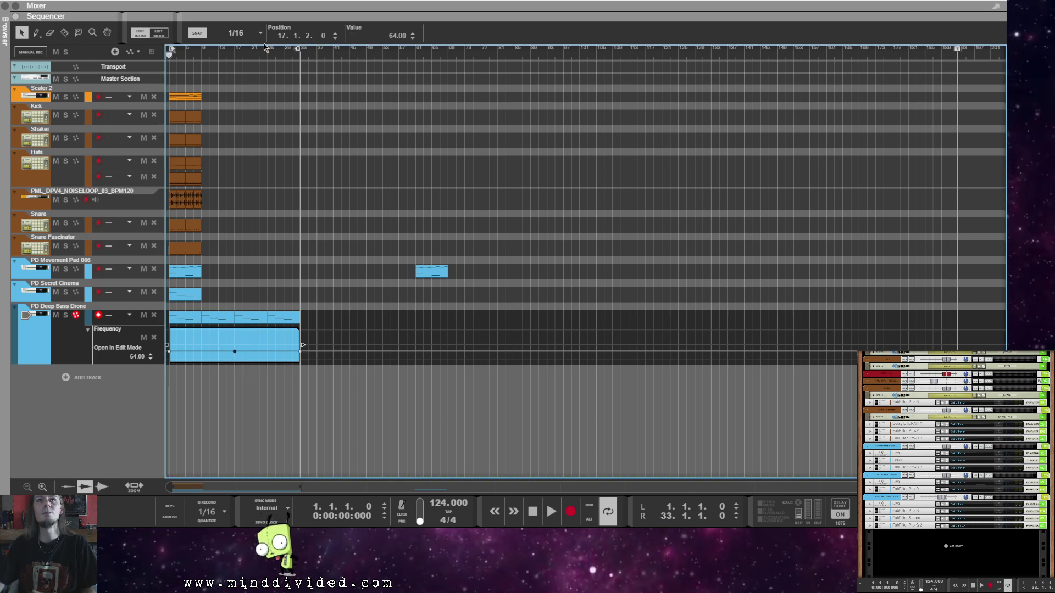
{"action": "left_click_drag", "start_coordinate": [309, 39], "coordinate": [351, 48]}
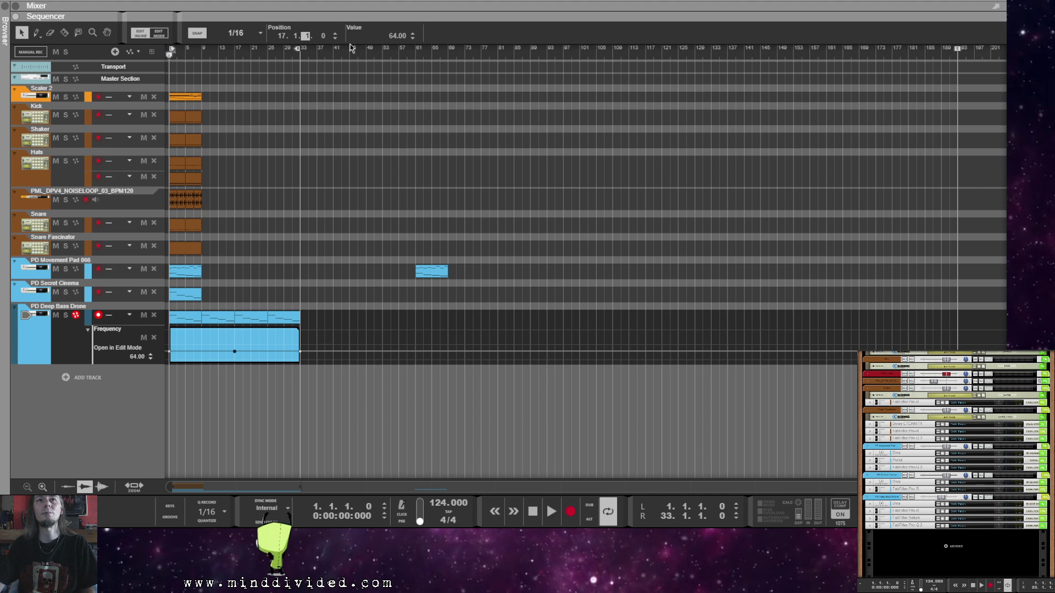
{"action": "double_click", "coordinate": [387, 37]}
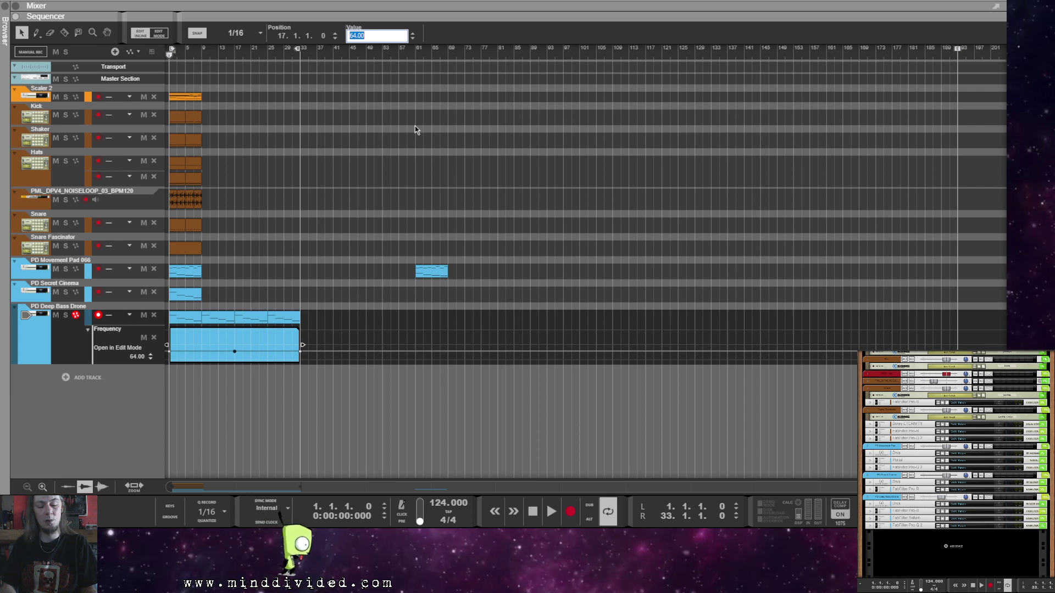
{"action": "type", "text": "70"}
{"action": "key", "text": "Return"}
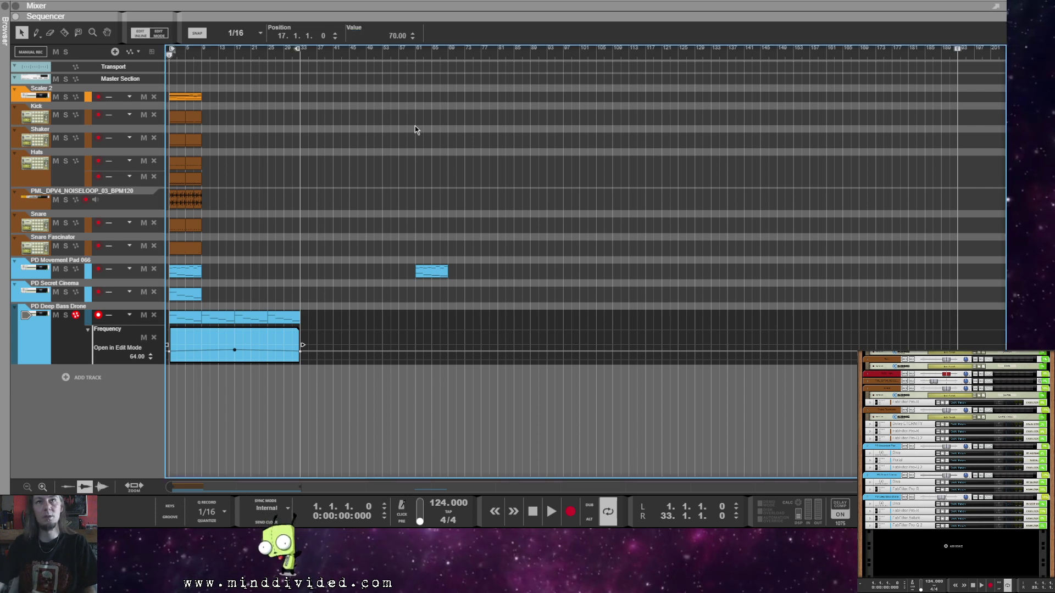
Step: Leave inline editing, start playback, then reopen the Frequency automation clip inline
{"action": "left_click", "coordinate": [330, 407]}
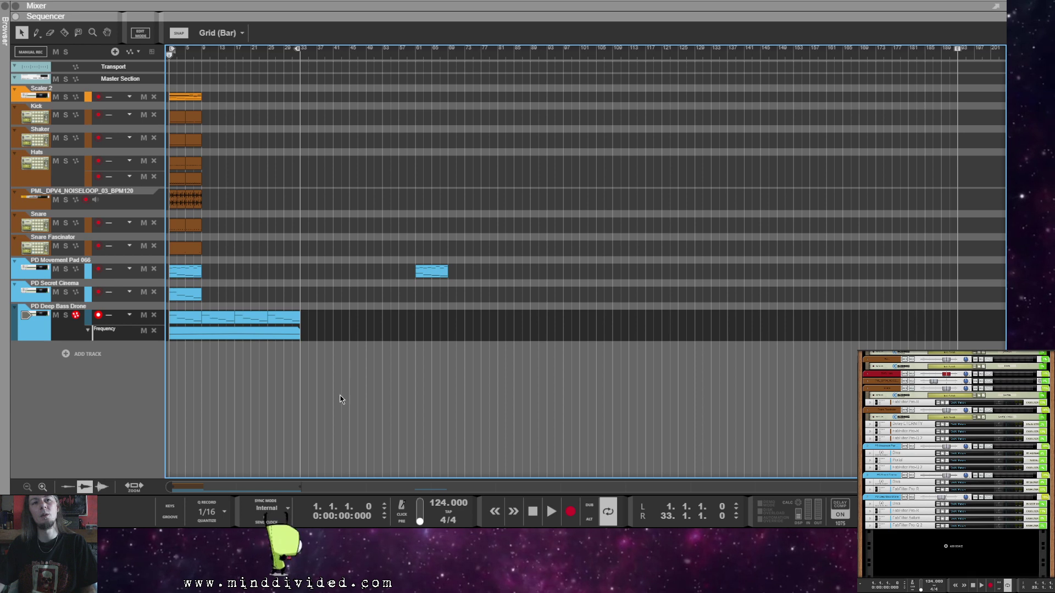
{"action": "scroll", "coordinate": [336, 383], "scroll_direction": "up", "scroll_amount": 3}
{"action": "scroll", "coordinate": [336, 384], "scroll_direction": "down", "scroll_amount": 3}
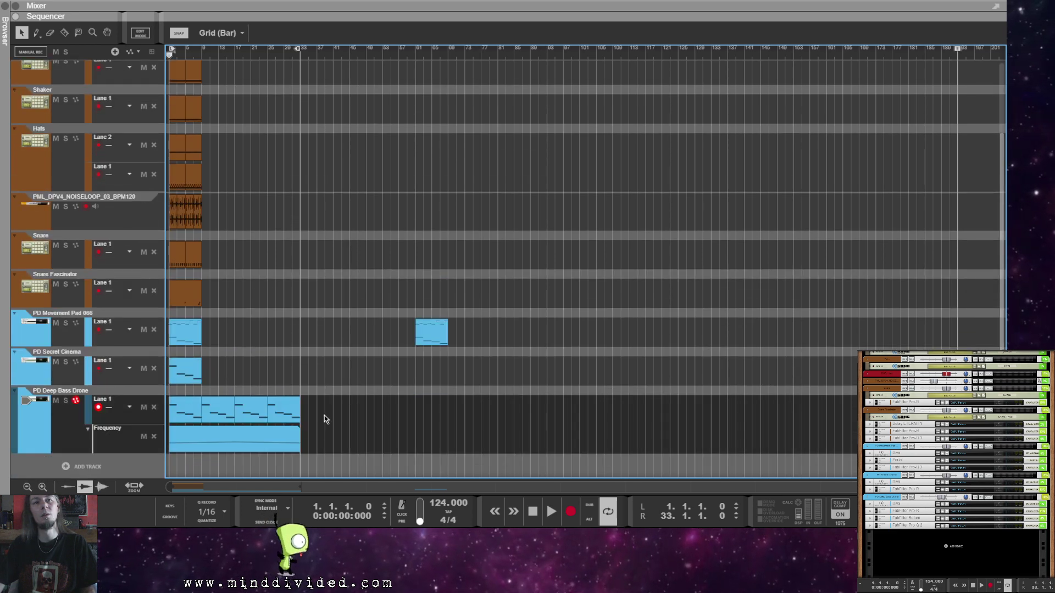
{"action": "left_click", "coordinate": [861, 541]}
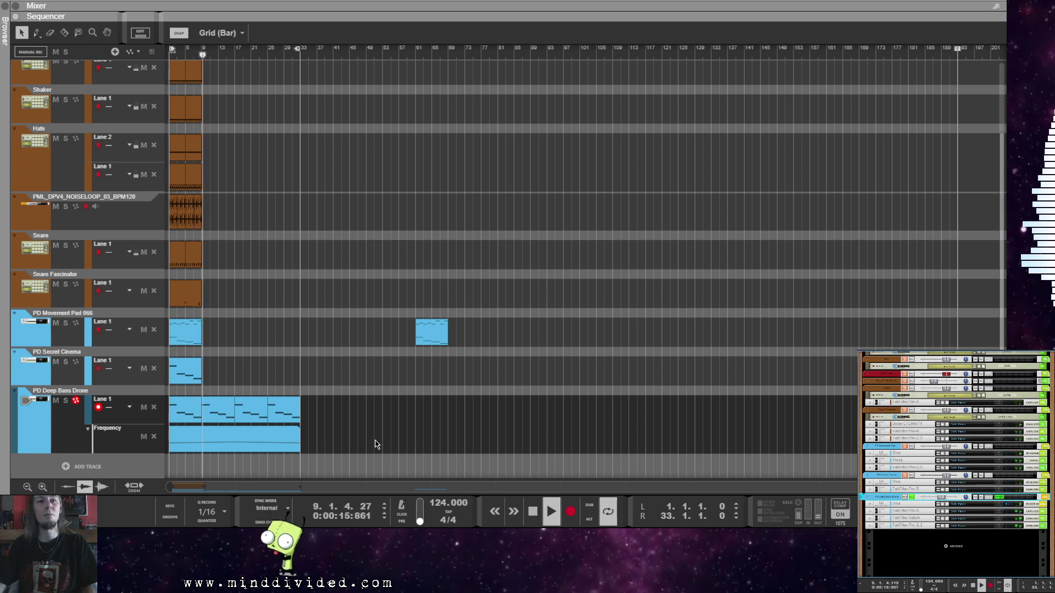
{"action": "left_click", "coordinate": [232, 448]}
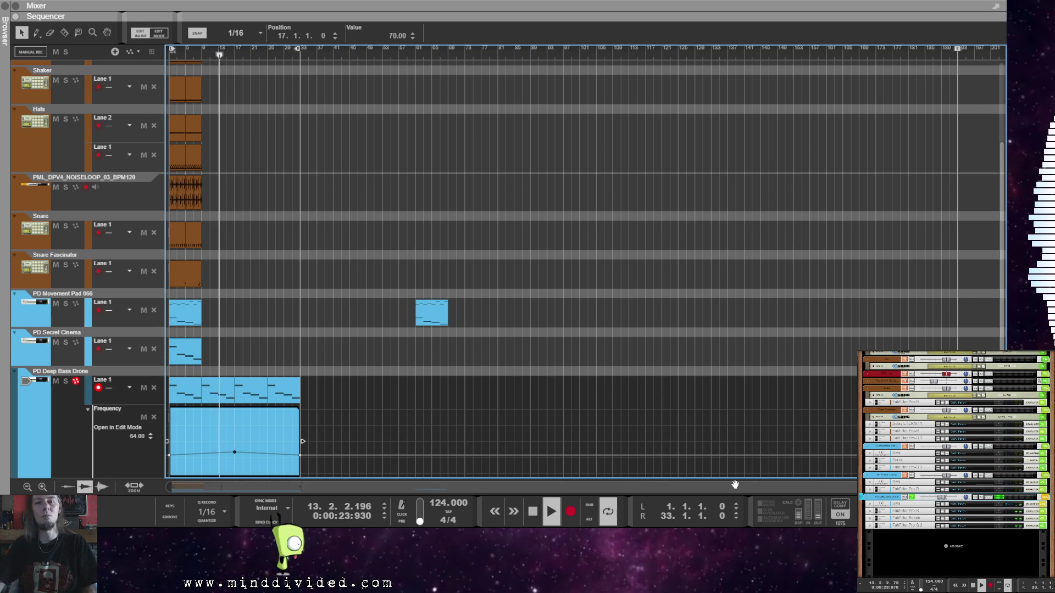
Step: Raise the bar 17 Frequency automation point to 80 and close inline editing
{"action": "left_click_drag", "start_coordinate": [1000, 487], "coordinate": [540, 488]}
{"action": "scroll", "coordinate": [519, 269], "scroll_direction": "down", "scroll_amount": 1}
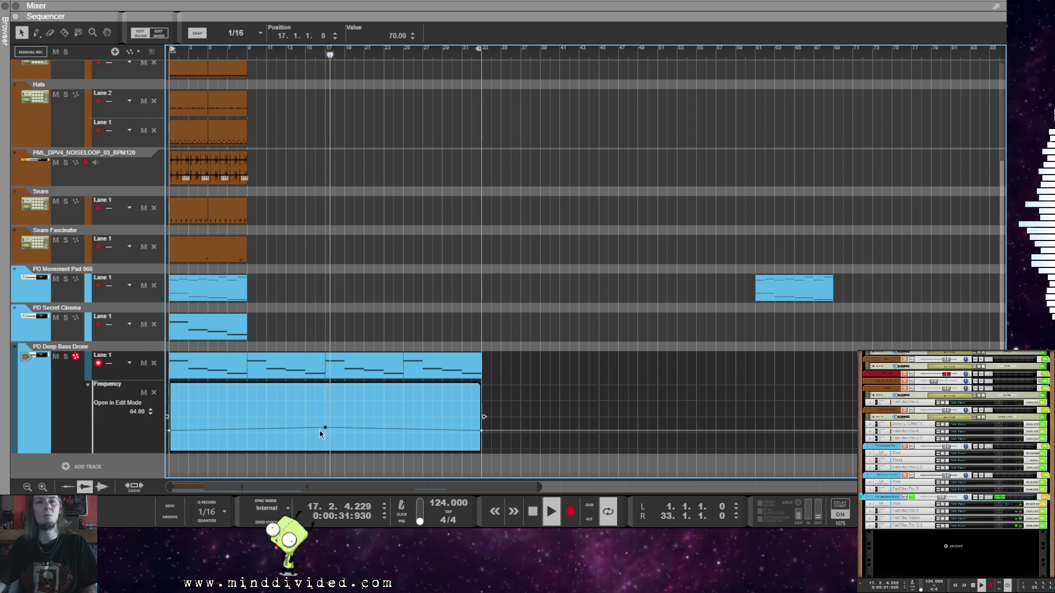
{"action": "double_click", "coordinate": [355, 36]}
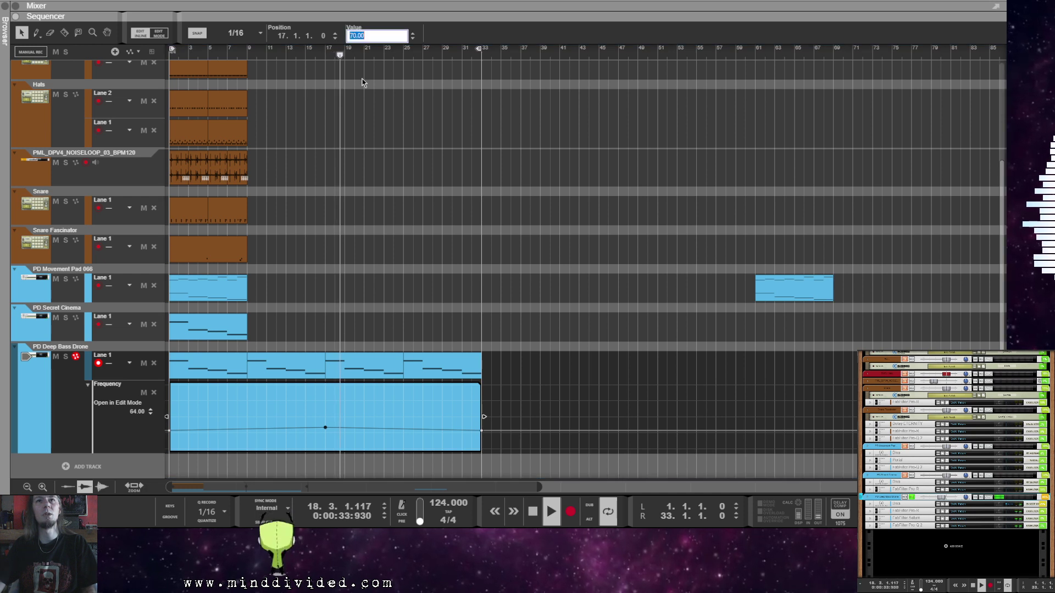
{"action": "type", "text": "80.00"}
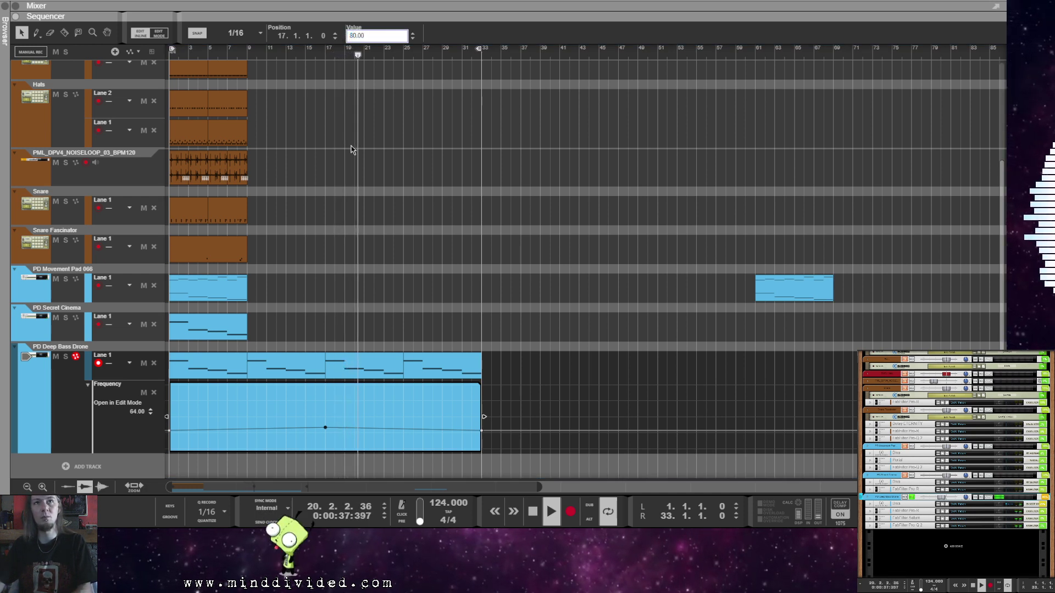
{"action": "key", "text": "Return"}
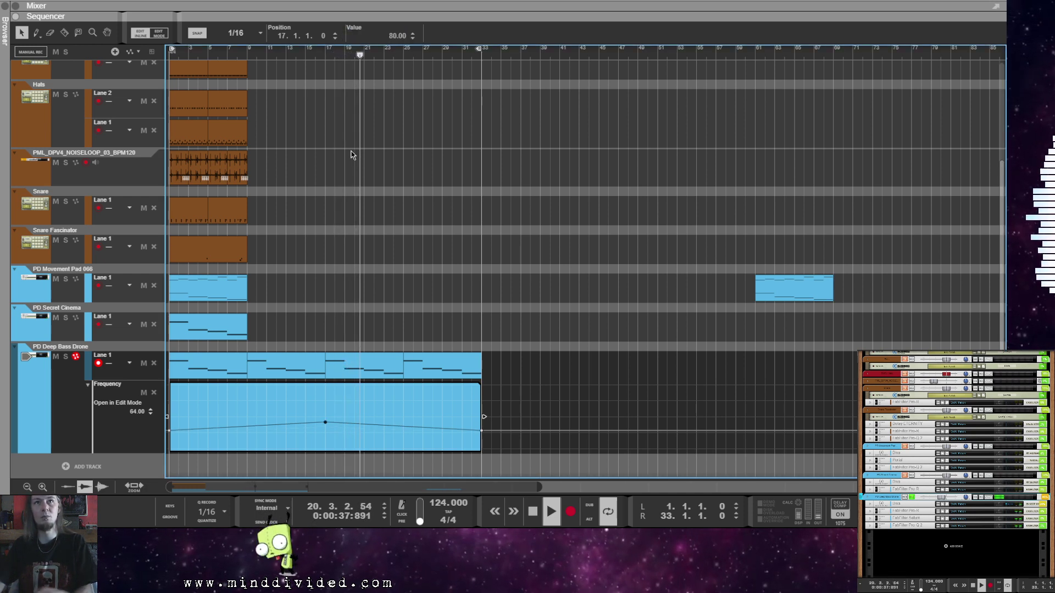
{"action": "left_click", "coordinate": [315, 55]}
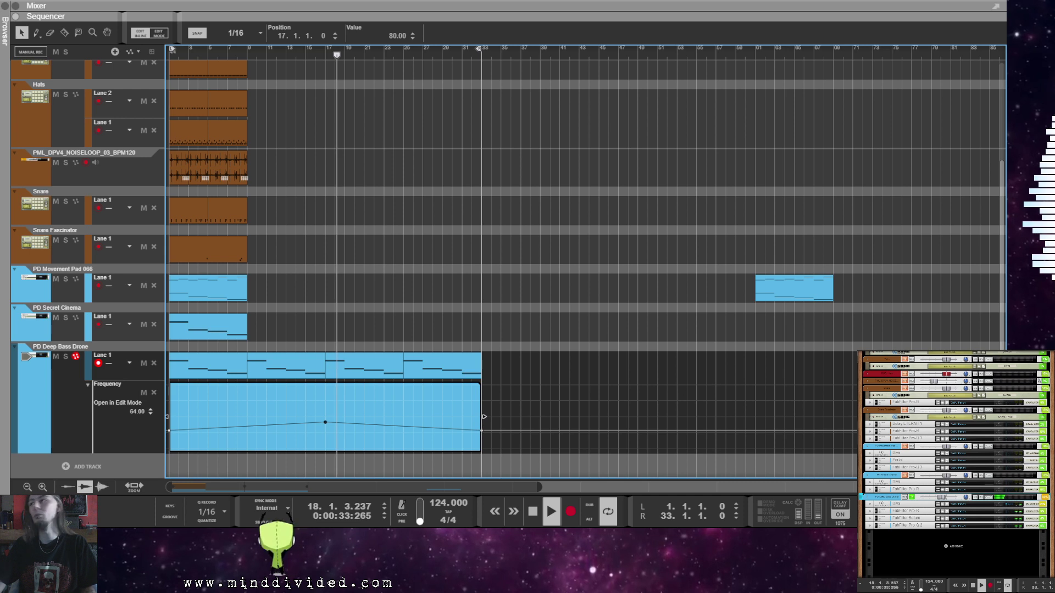
{"action": "left_click", "coordinate": [543, 368]}
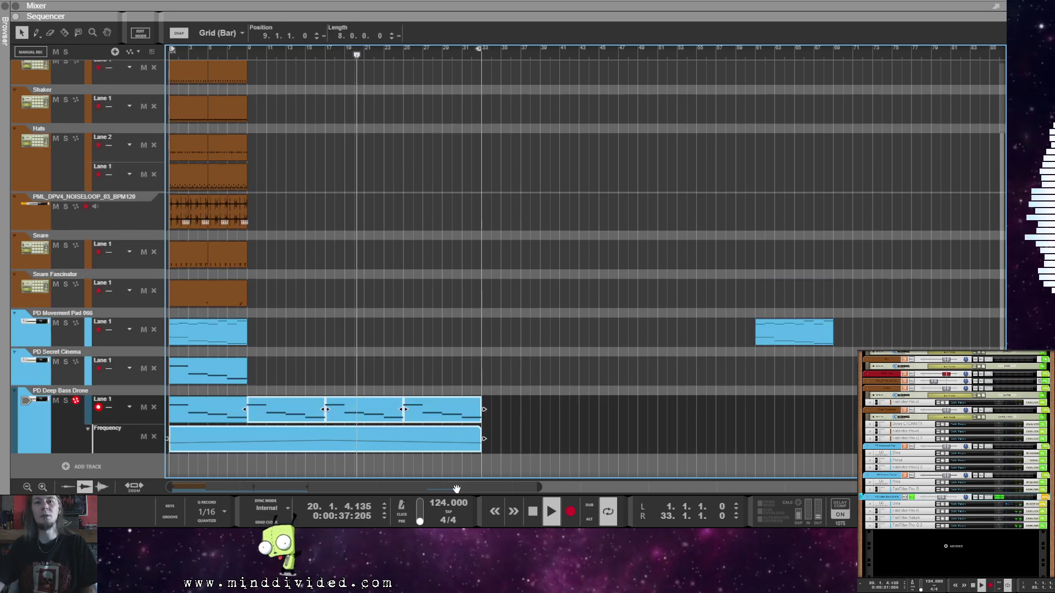
Step: Stop playback and bounce the PD Deep Bass Drone clips in place
{"action": "double_click", "coordinate": [534, 509]}
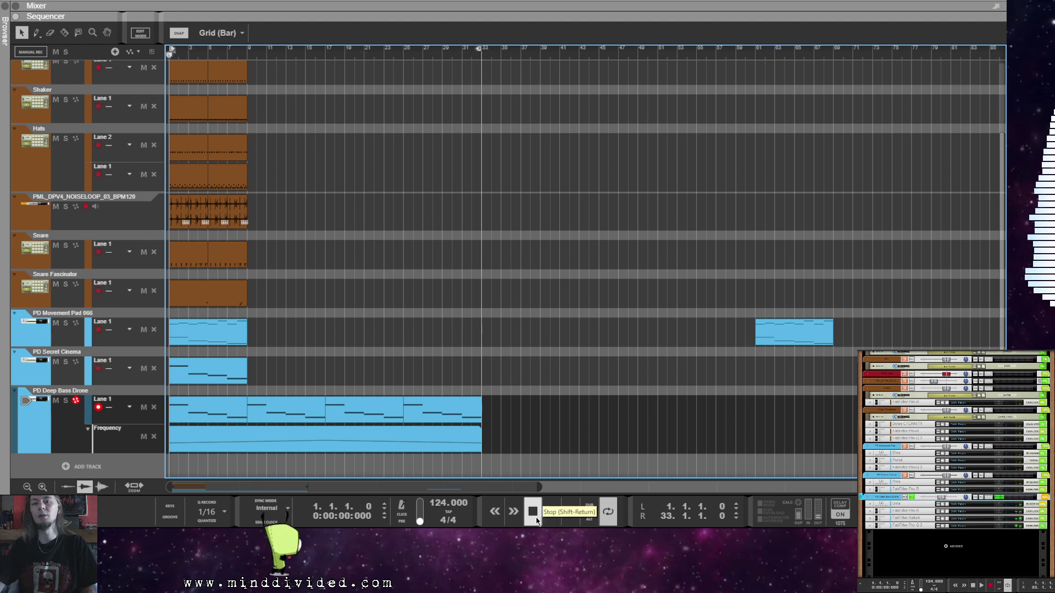
{"action": "left_click_drag", "start_coordinate": [516, 412], "coordinate": [208, 444]}
{"action": "right_click", "coordinate": [305, 445]}
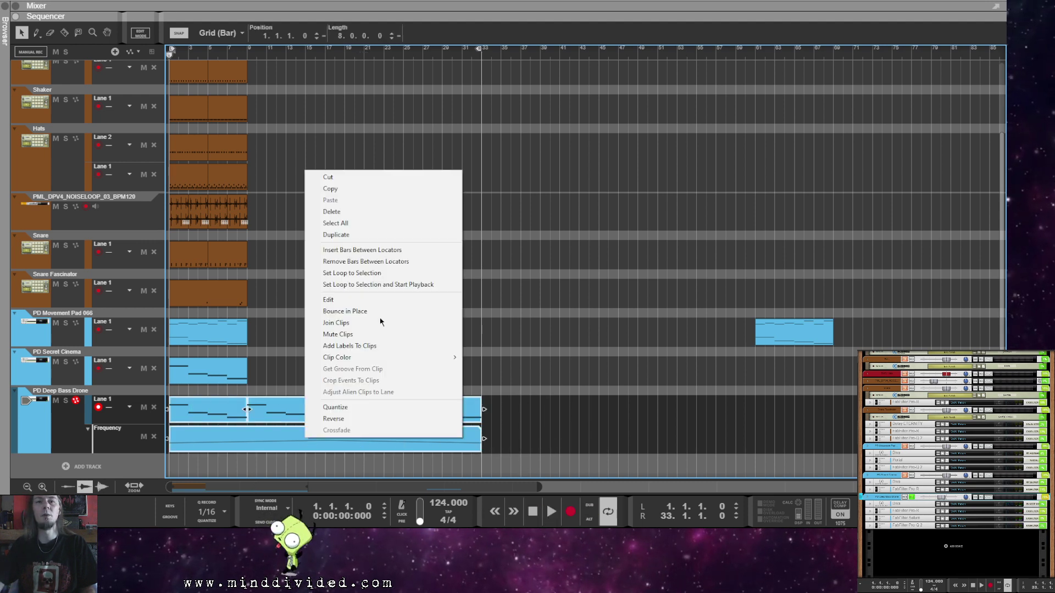
{"action": "left_click", "coordinate": [385, 311]}
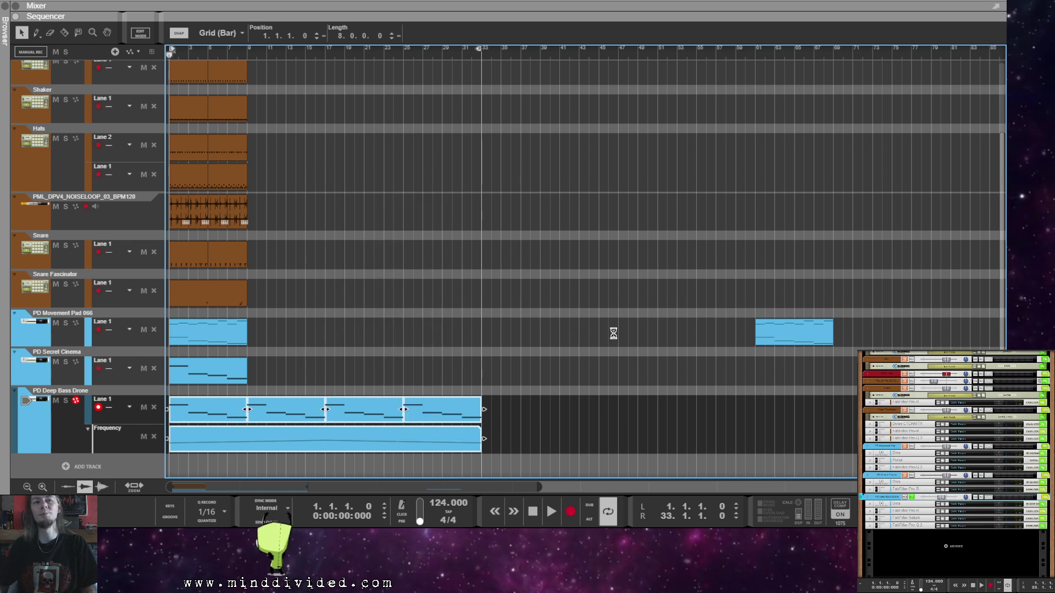
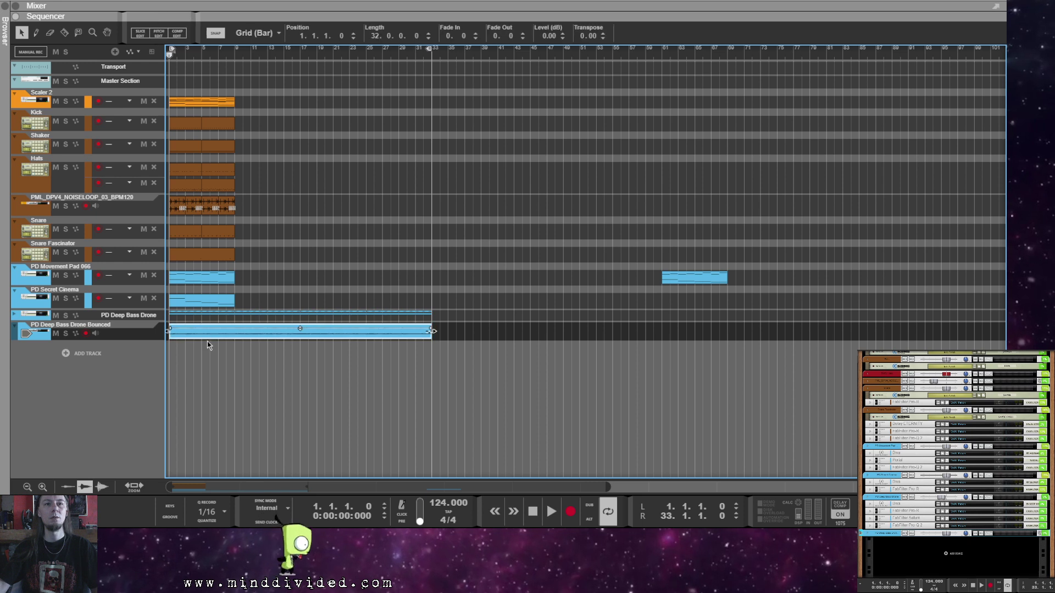
Step: Repeat the bounced bass drone to run to bar 97, then select the Kick to PD Secret Cinema clips
{"action": "left_click_drag", "start_coordinate": [189, 338], "coordinate": [713, 346]}
{"action": "left_click", "coordinate": [489, 367]}
{"action": "left_click", "coordinate": [568, 428]}
{"action": "left_click_drag", "start_coordinate": [612, 490], "coordinate": [789, 488]}
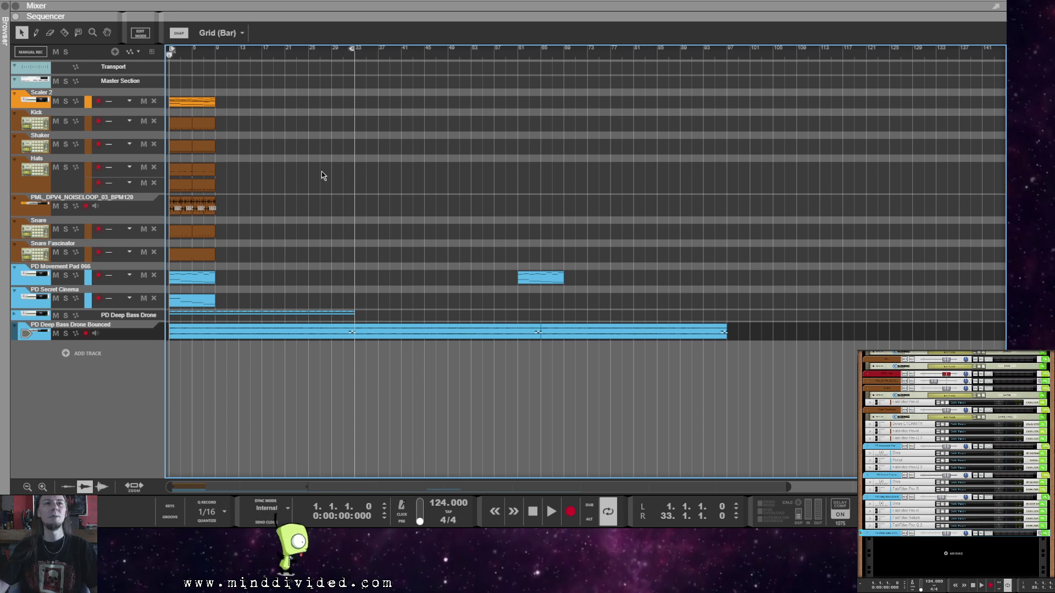
{"action": "left_click_drag", "start_coordinate": [225, 152], "coordinate": [195, 311]}
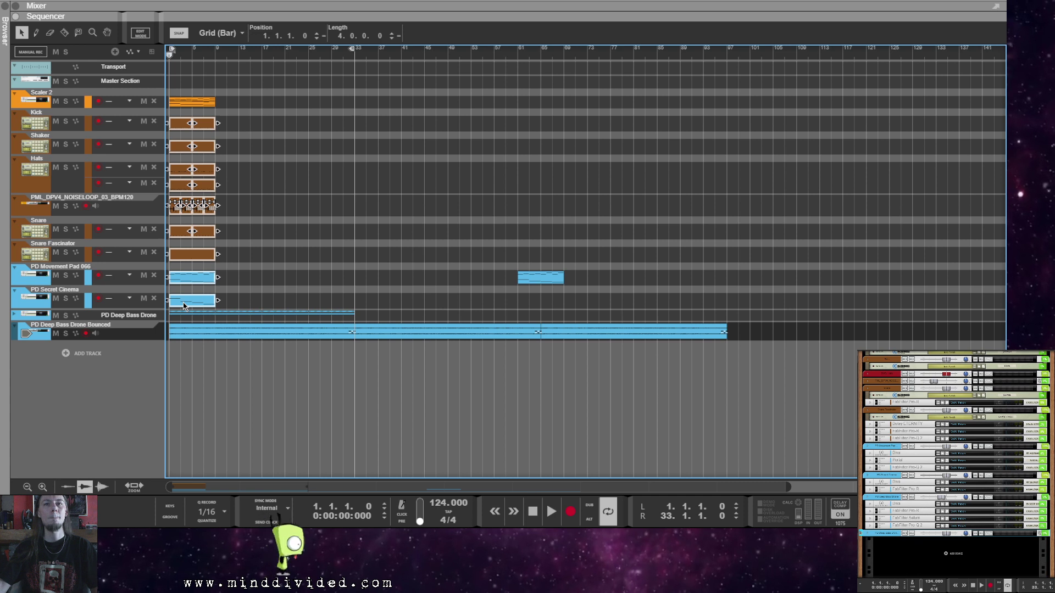
Step: Move the selected drum and pad clips to start at bar 33 and play from the start
{"action": "left_click_drag", "start_coordinate": [183, 306], "coordinate": [368, 303]}
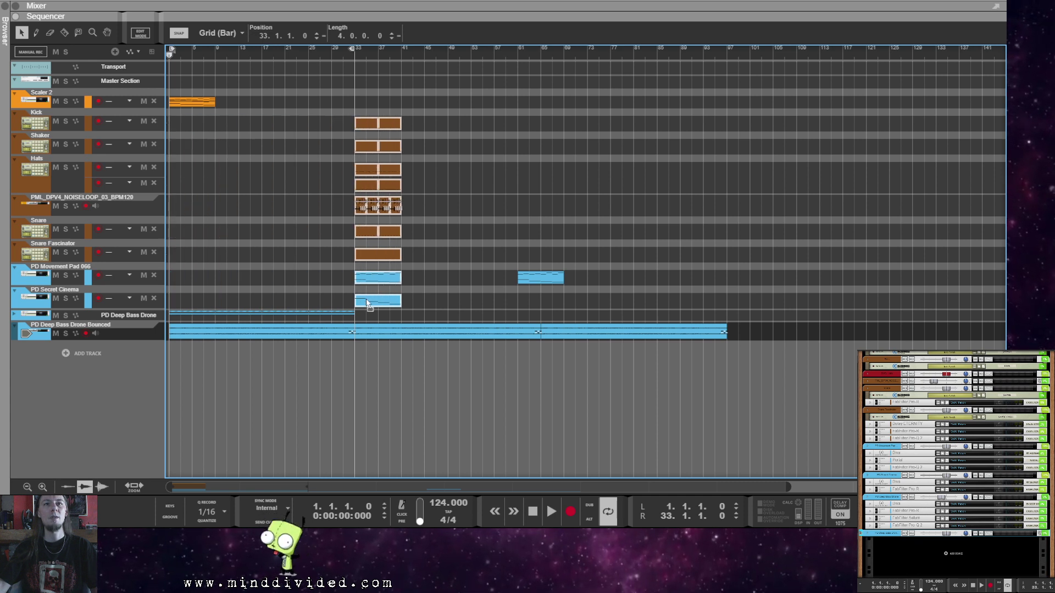
{"action": "left_click", "coordinate": [246, 239]}
{"action": "key", "text": "space"}
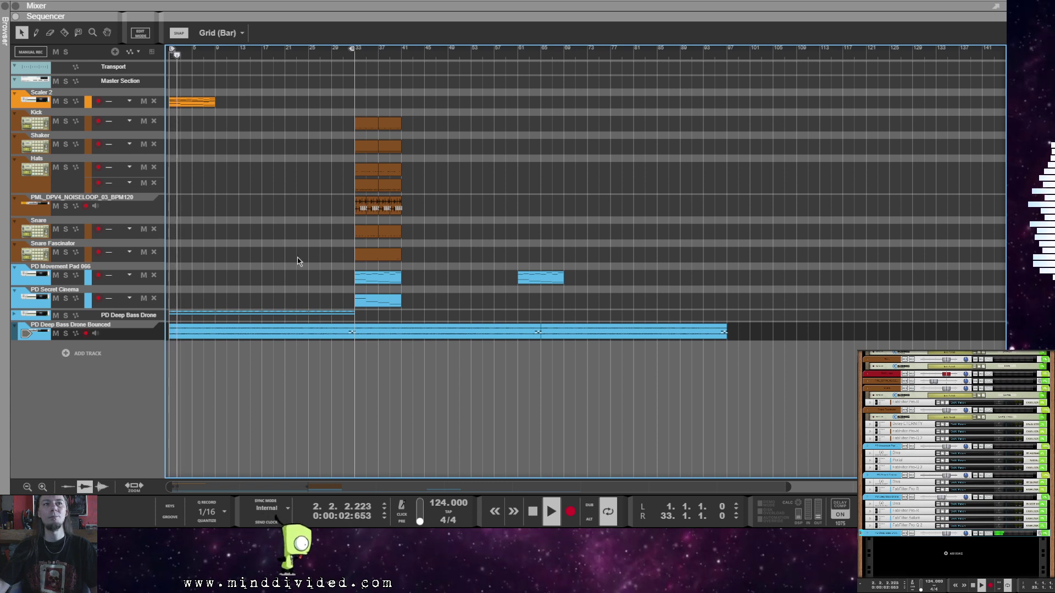
Step: Fill the bars before bar 33 with copies of the PD Secret Cinema clip
{"action": "left_click", "coordinate": [368, 302]}
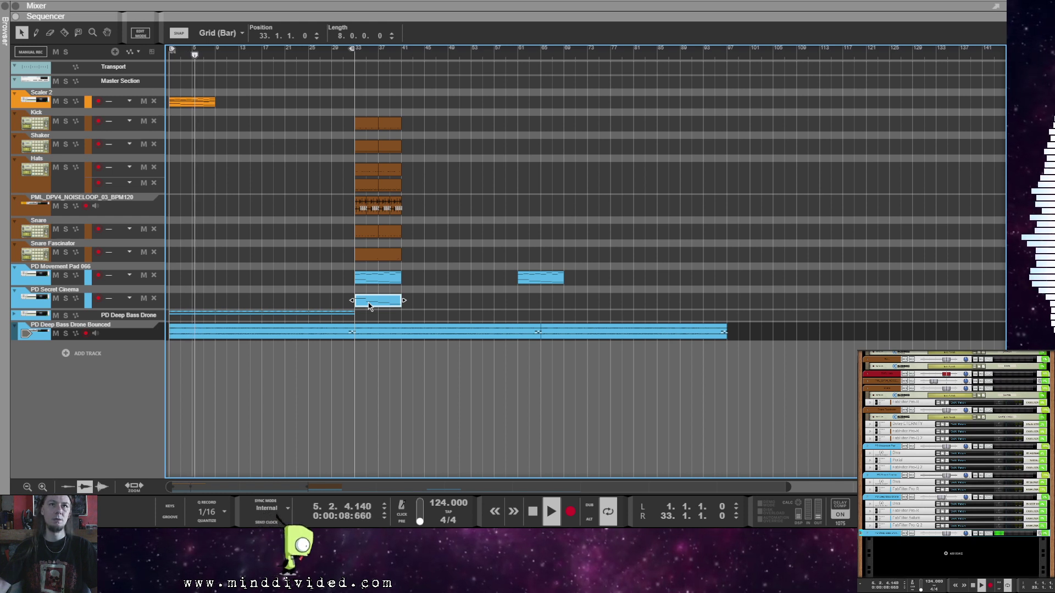
{"action": "left_click_drag", "start_coordinate": [367, 303], "coordinate": [330, 304]}
{"action": "left_click", "coordinate": [367, 389]}
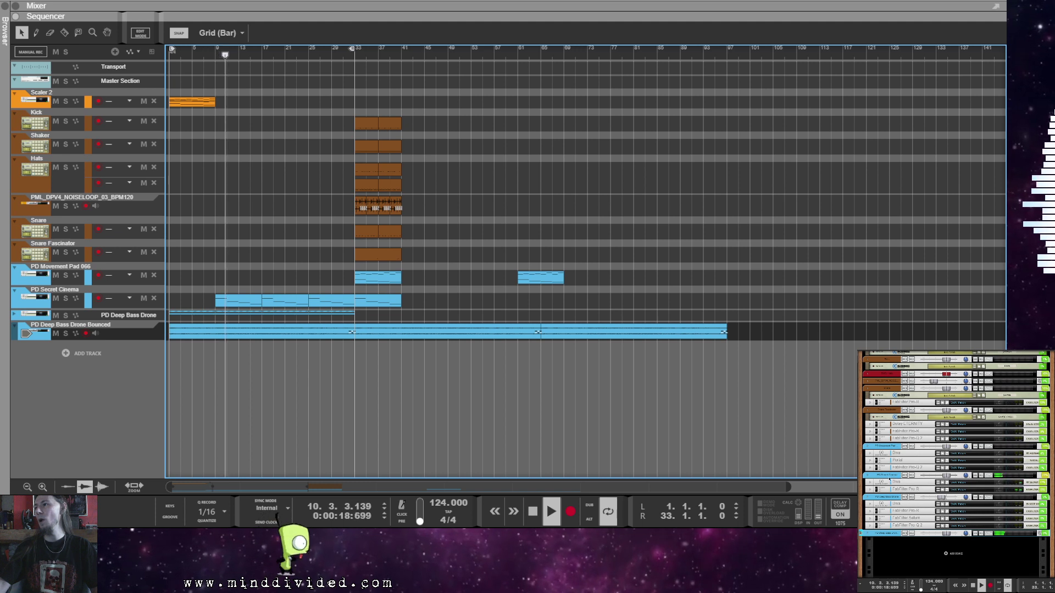
{"action": "left_click", "coordinate": [384, 279]}
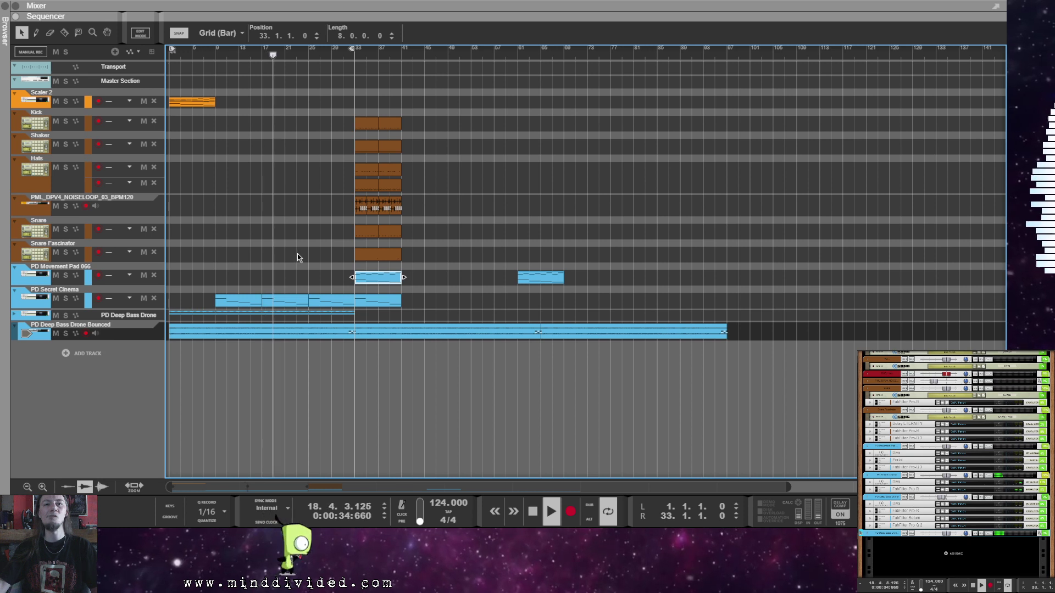
{"action": "key", "text": "space"}
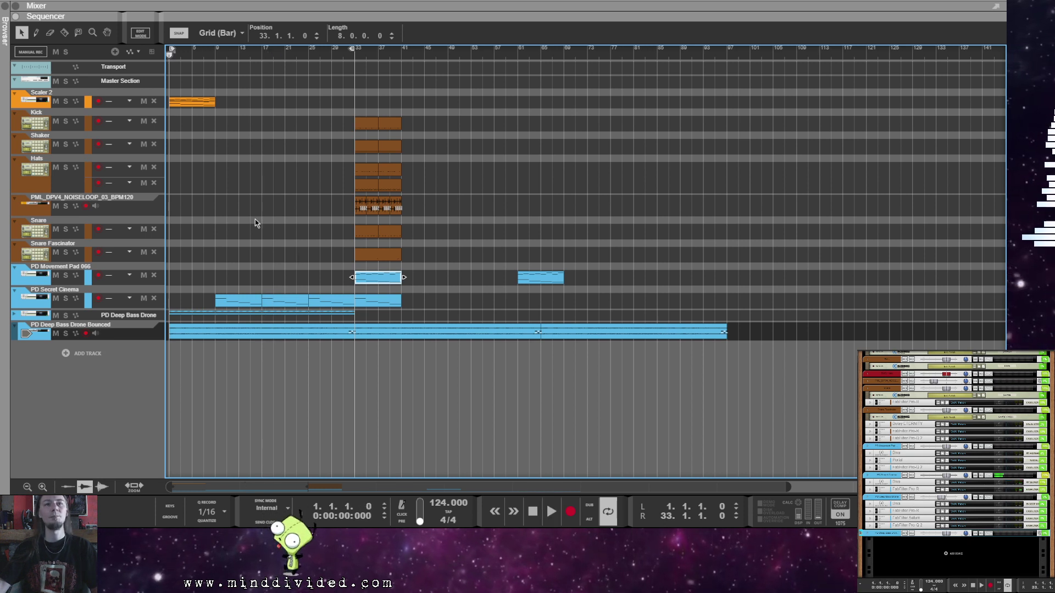
{"action": "left_click", "coordinate": [365, 123]}
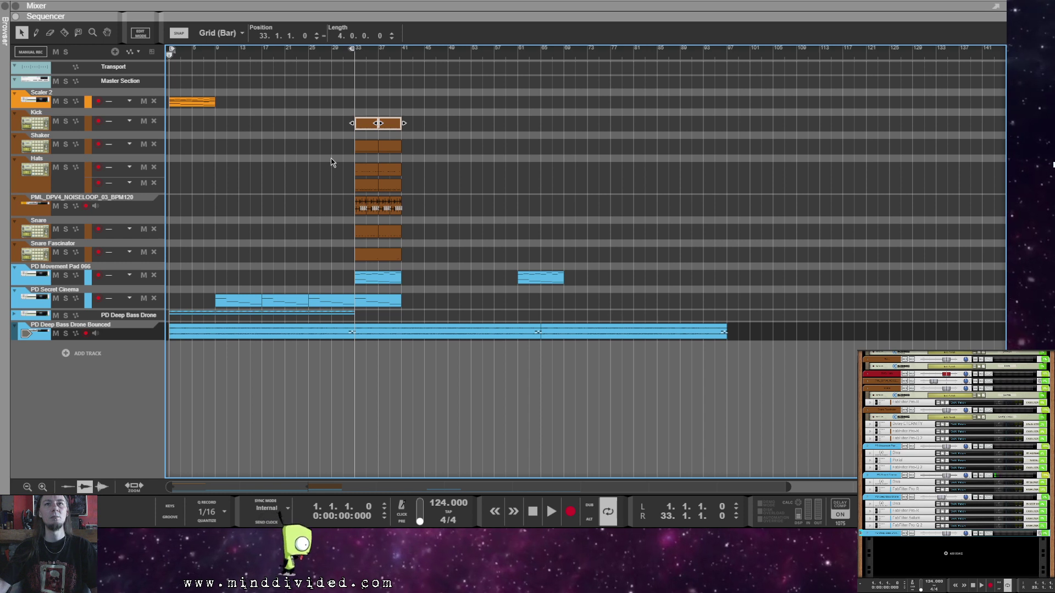
Step: Copy the Shaker clips back to bar 17 and audition from bar 13
{"action": "mouse_move", "coordinate": [329, 139]}
{"action": "left_mouse_down"}
{"action": "mouse_move", "coordinate": [415, 154]}
{"action": "mouse_move", "coordinate": [331, 149]}
{"action": "left_mouse_up"}
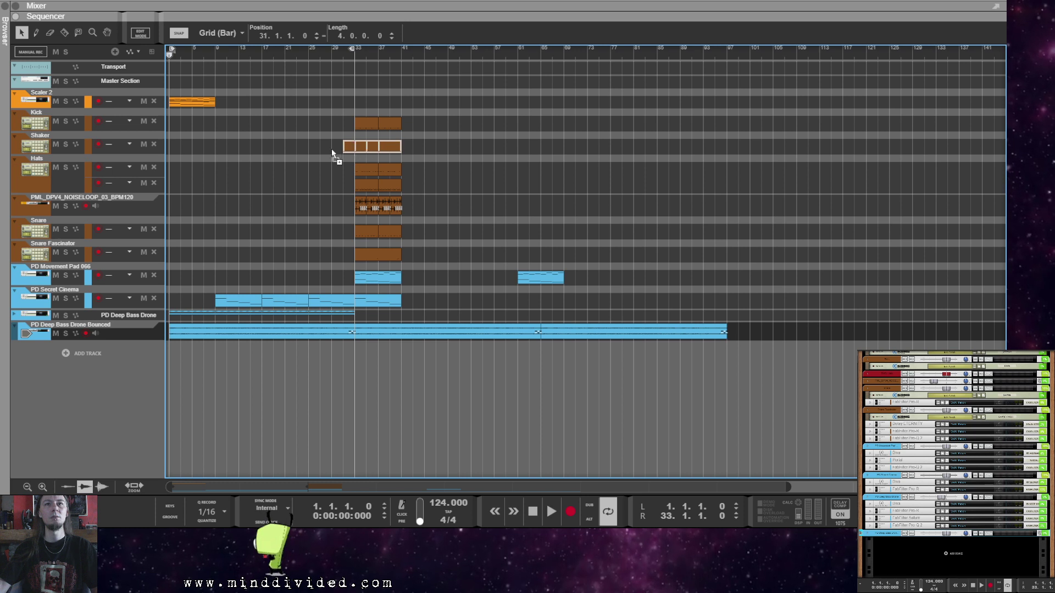
{"action": "left_click_drag", "start_coordinate": [247, 150], "coordinate": [275, 156]}
{"action": "left_click", "coordinate": [301, 233]}
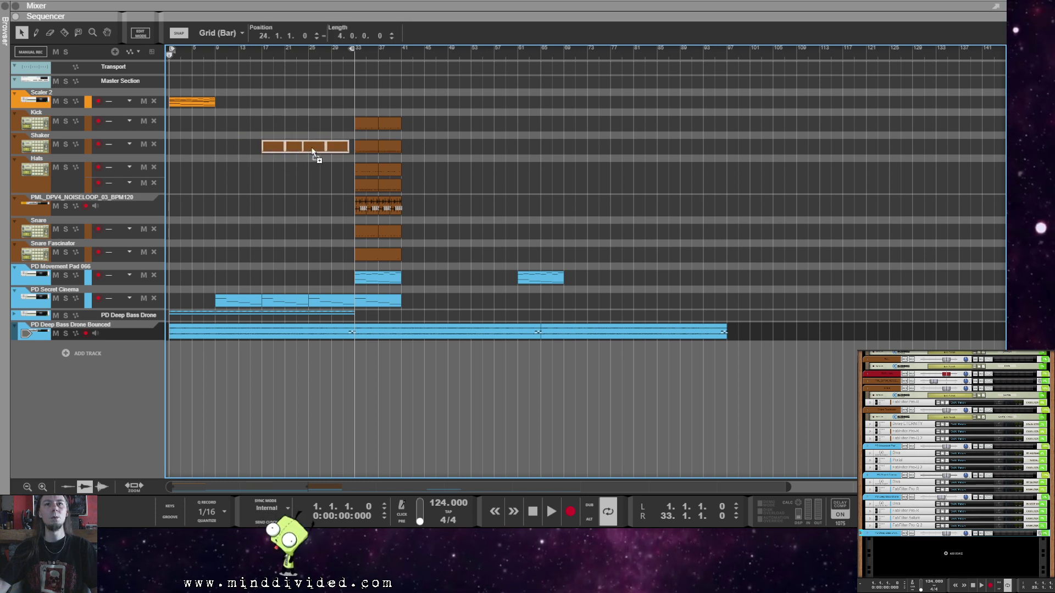
{"action": "left_click", "coordinate": [306, 212]}
{"action": "key", "text": "space"}
{"action": "key", "text": "space"}
{"action": "left_click", "coordinate": [237, 56]}
{"action": "key", "text": "space"}
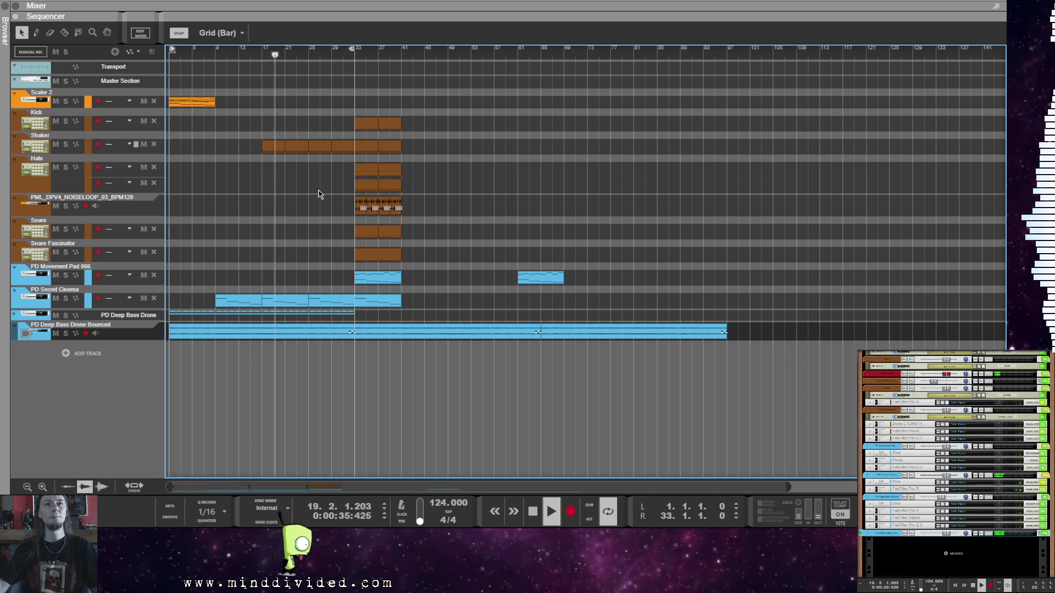
Step: Copy the Snare Fascinator clip from bar 33 to bar 25
{"action": "left_click", "coordinate": [387, 256]}
{"action": "left_click_drag", "start_coordinate": [386, 256], "coordinate": [286, 259]}
{"action": "left_click", "coordinate": [307, 214]}
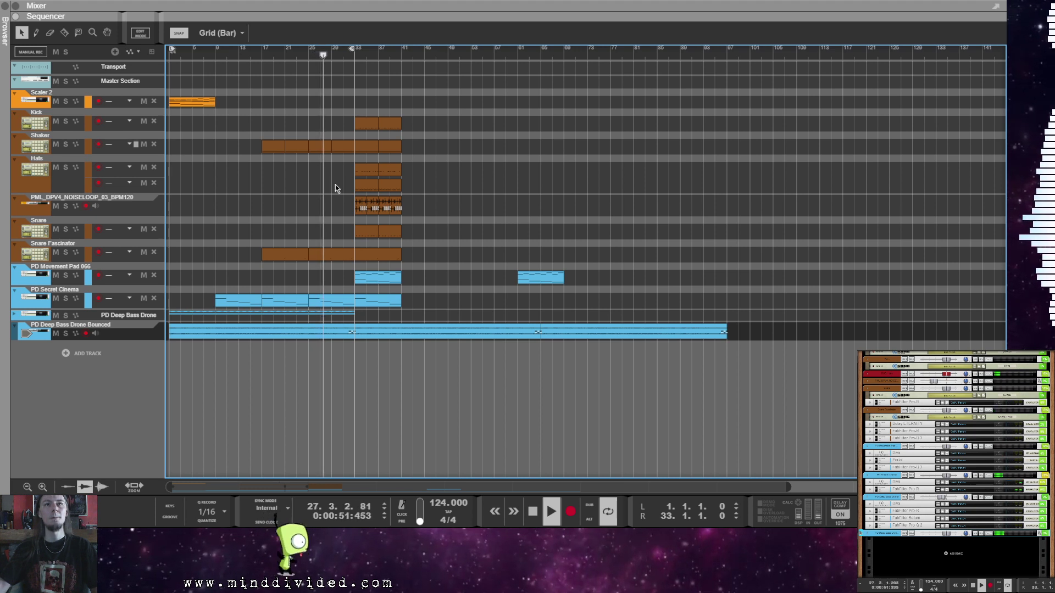
Step: Stretch the noise loop clip back to start at bar 25 and set the loop end to bar 41
{"action": "left_click", "coordinate": [365, 208]}
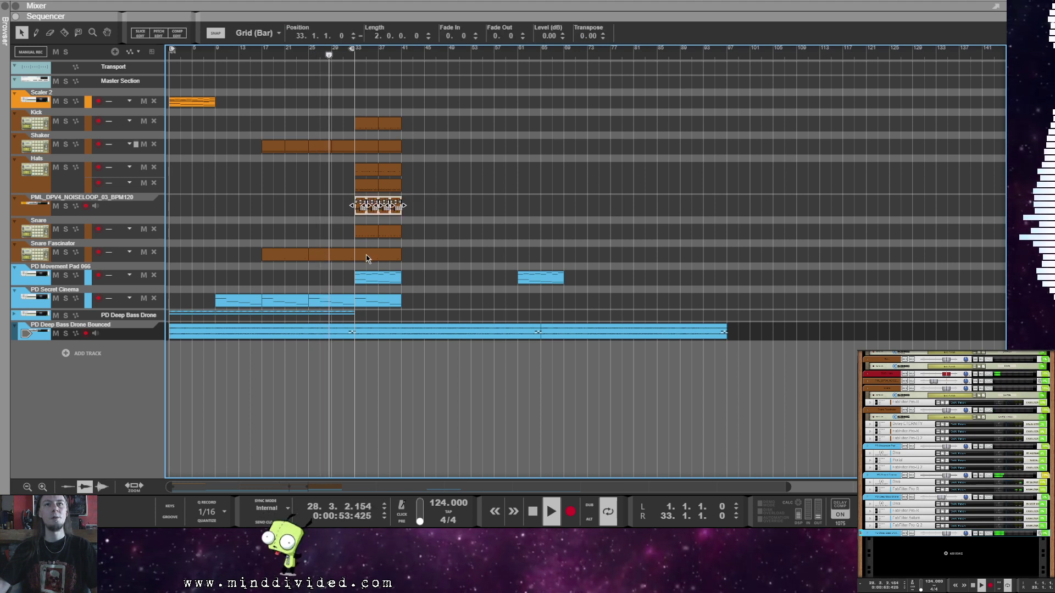
{"action": "left_click_drag", "start_coordinate": [355, 209], "coordinate": [300, 223]}
{"action": "left_click", "coordinate": [300, 223]}
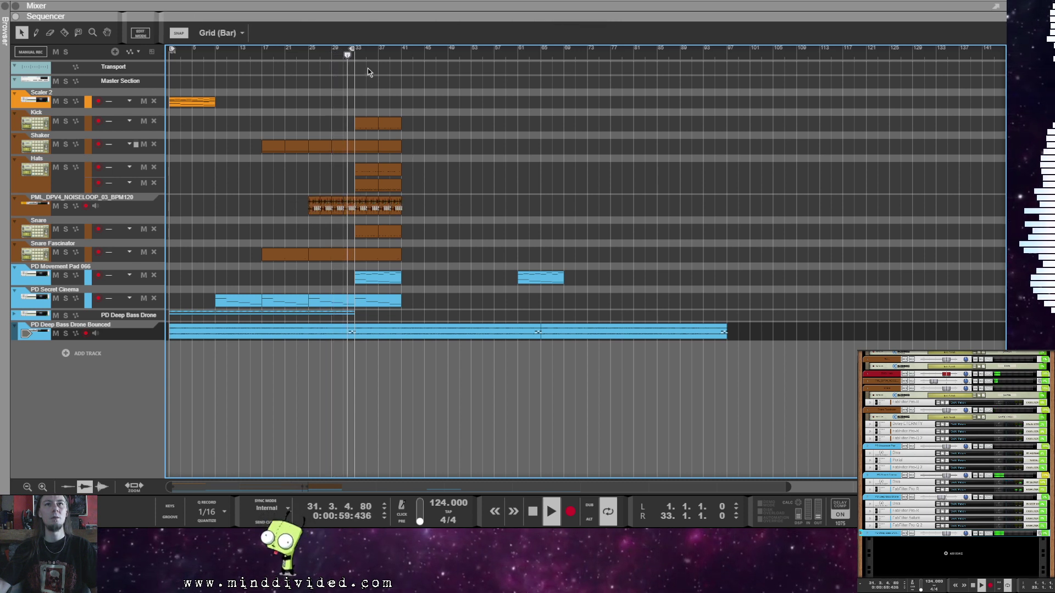
{"action": "left_click_drag", "start_coordinate": [355, 53], "coordinate": [399, 49]}
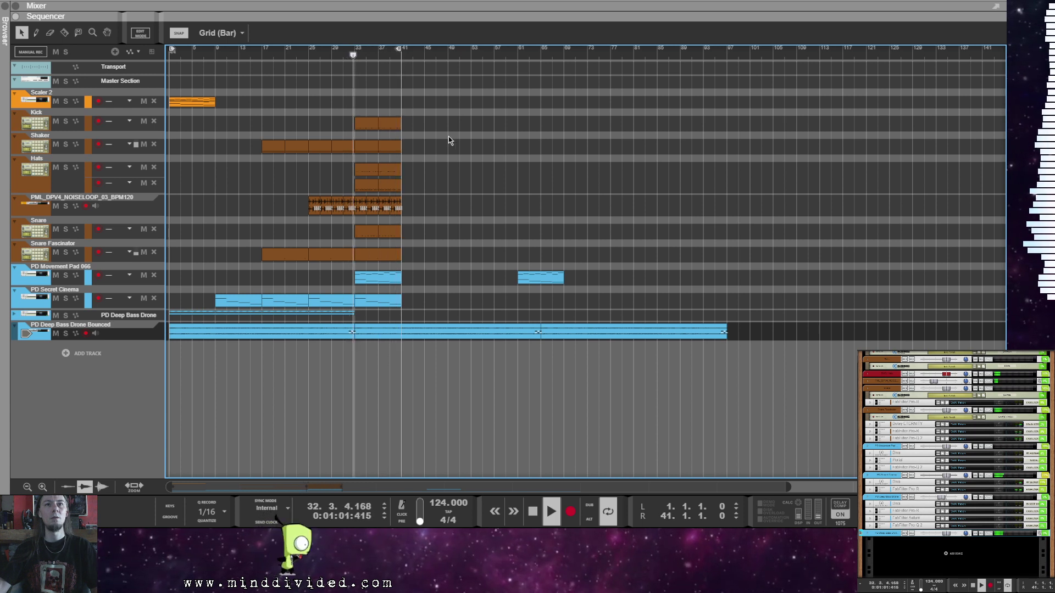
Step: Set the loop start to bar 33 and move the second Movement Pad clip to bar 41
{"action": "left_click", "coordinate": [356, 52], "text": "ctrl"}
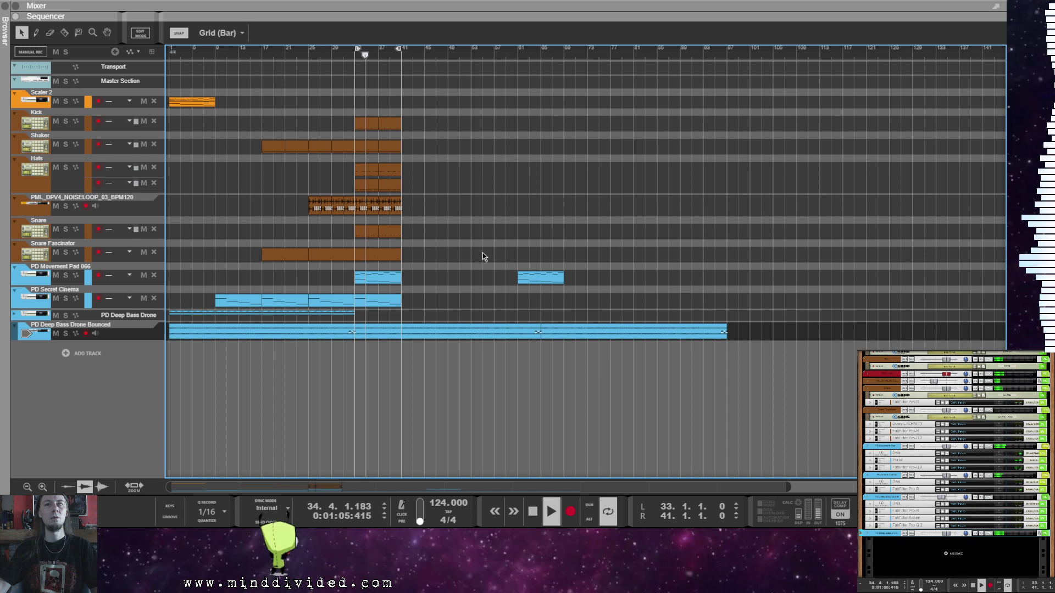
{"action": "left_click_drag", "start_coordinate": [532, 279], "coordinate": [415, 279]}
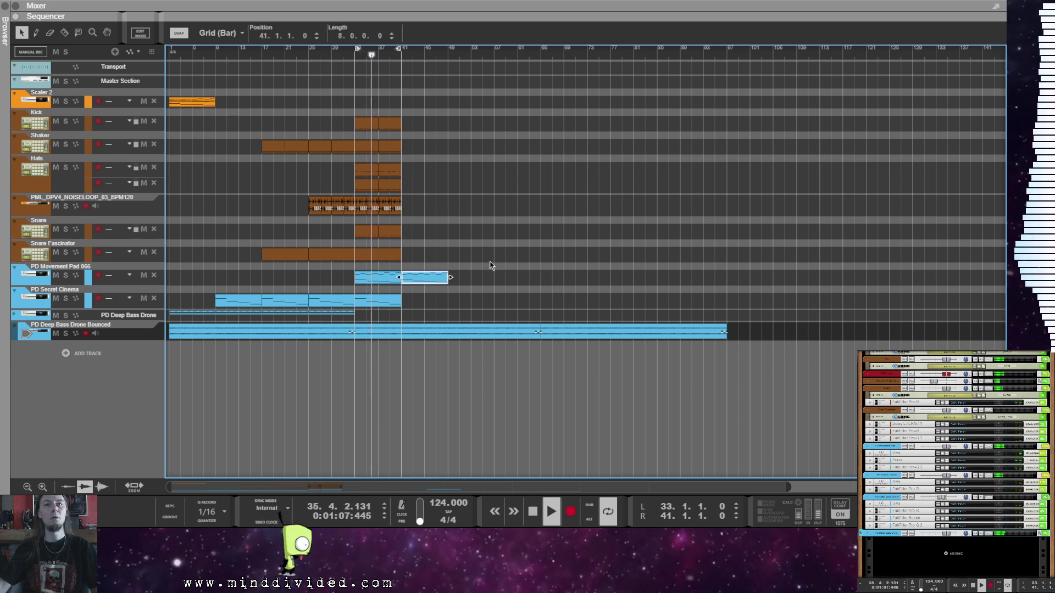
{"action": "left_click_drag", "start_coordinate": [418, 262], "coordinate": [361, 124]}
{"action": "left_click", "coordinate": [403, 175]}
Step: Keep the upper Hats clip at bar 33 and move the lower Hats clip to bar 65
{"action": "left_click_drag", "start_coordinate": [403, 173], "coordinate": [478, 172]}
{"action": "left_click", "coordinate": [460, 215]}
{"action": "left_click_drag", "start_coordinate": [421, 179], "coordinate": [486, 167]}
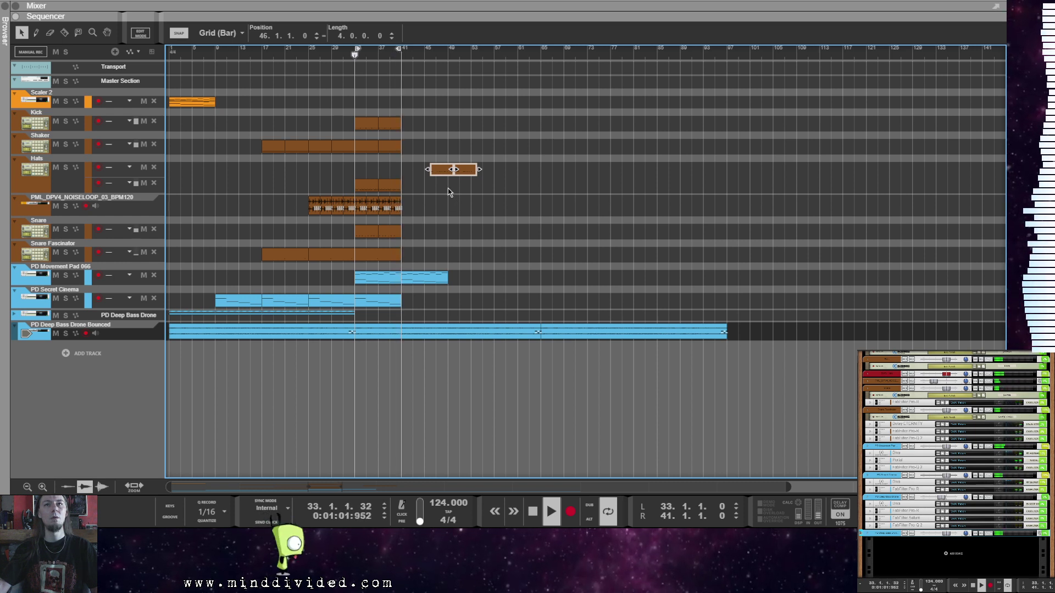
{"action": "left_click", "coordinate": [413, 189]}
{"action": "left_click_drag", "start_coordinate": [370, 186], "coordinate": [503, 170]}
{"action": "left_click_drag", "start_coordinate": [435, 173], "coordinate": [361, 170]}
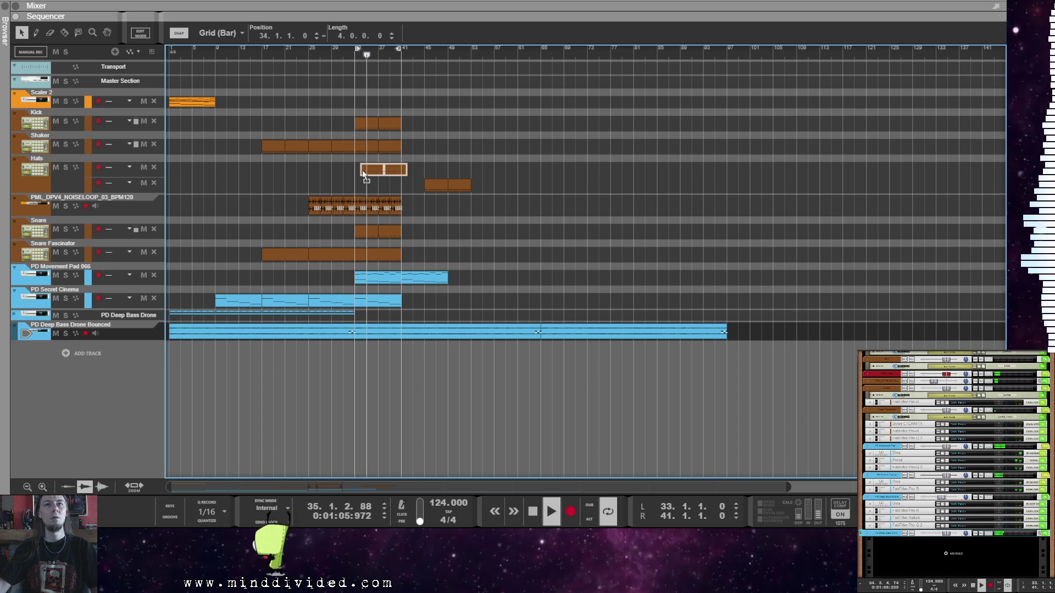
{"action": "left_click", "coordinate": [448, 162]}
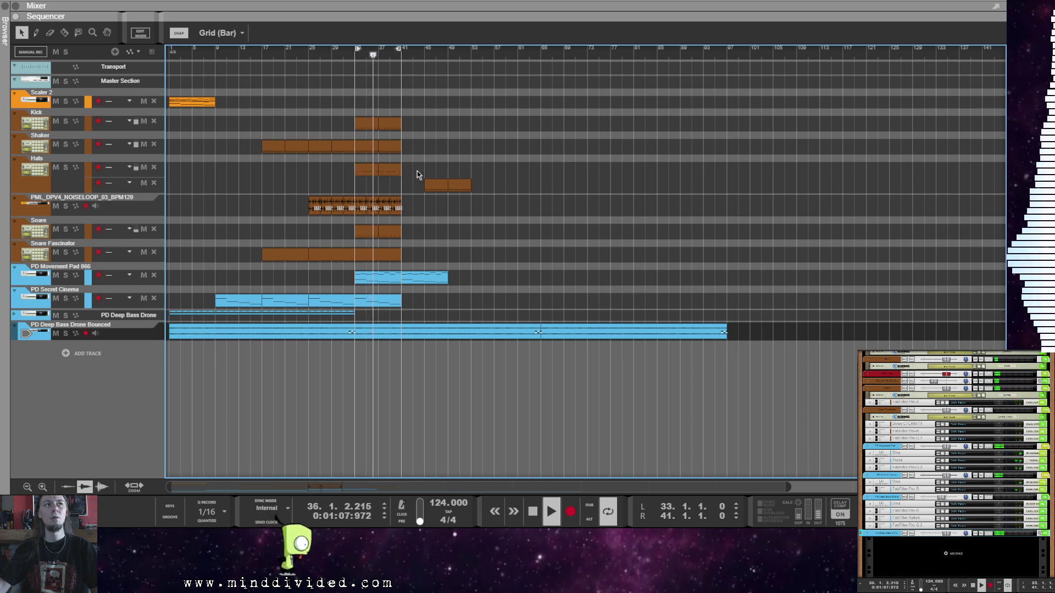
{"action": "left_click_drag", "start_coordinate": [416, 172], "coordinate": [356, 164]}
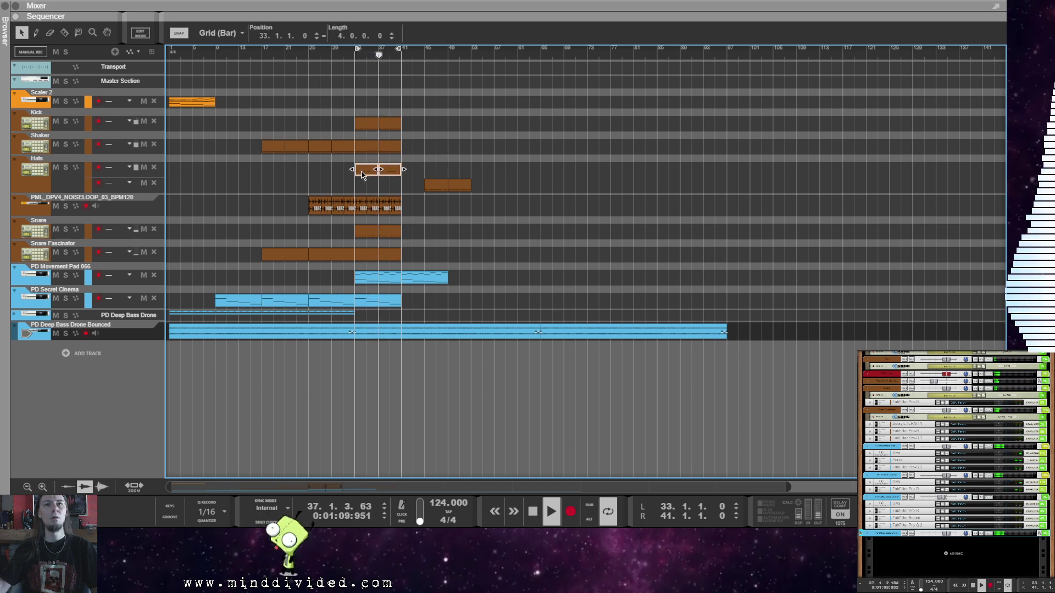
{"action": "left_click_drag", "start_coordinate": [424, 160], "coordinate": [508, 192]}
{"action": "left_click_drag", "start_coordinate": [434, 186], "coordinate": [606, 193]}
{"action": "left_click", "coordinate": [542, 187]}
{"action": "left_click", "coordinate": [476, 208]}
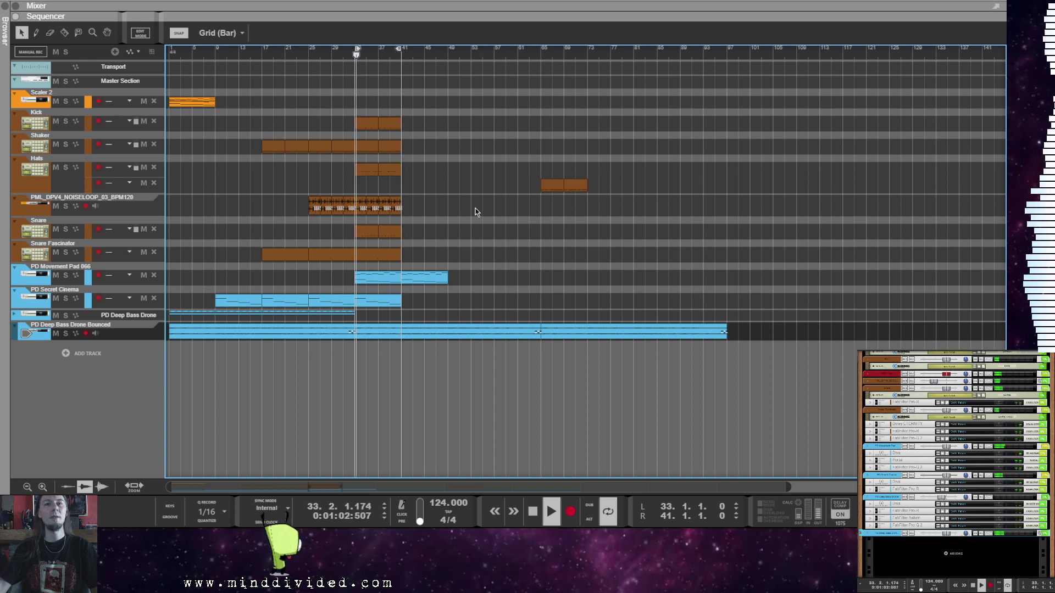
Step: Copy the Snare clip to bar 65
{"action": "left_click_drag", "start_coordinate": [362, 232], "coordinate": [547, 232]}
{"action": "left_click", "coordinate": [470, 207]}
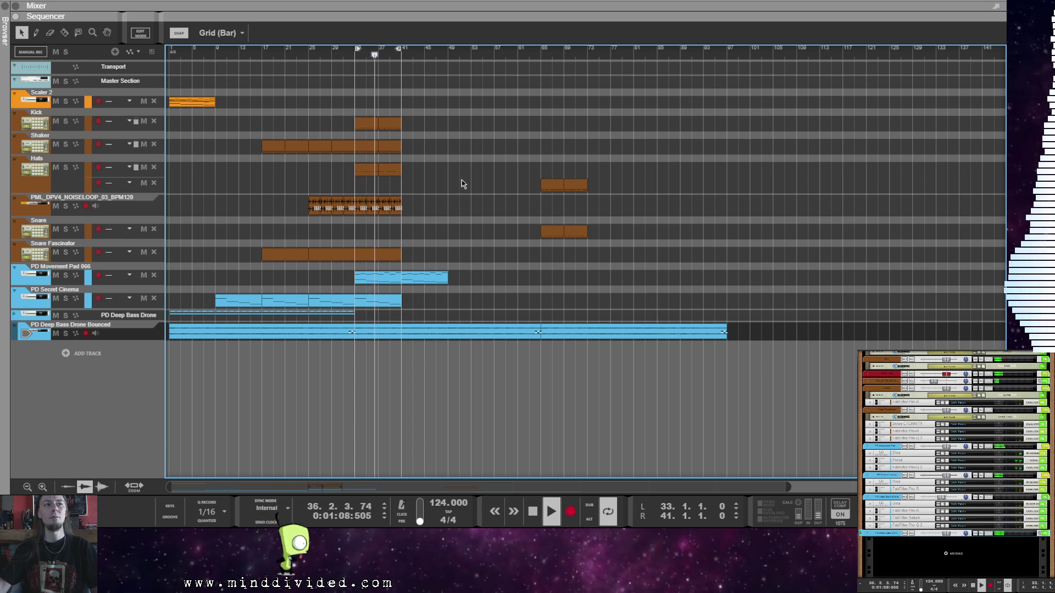
{"action": "scroll", "coordinate": [925, 443], "scroll_direction": "up", "scroll_amount": 4}
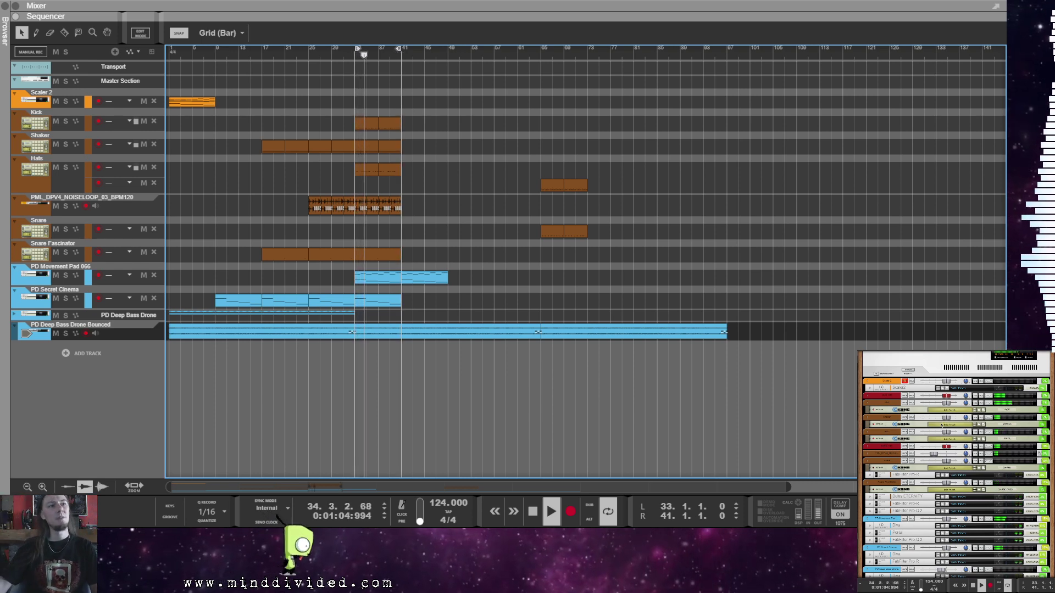
Step: Stop playback, rewind to bar 1, and insert a Diva synth at the bottom of the rack
{"action": "scroll", "coordinate": [941, 426], "scroll_direction": "down", "scroll_amount": 5}
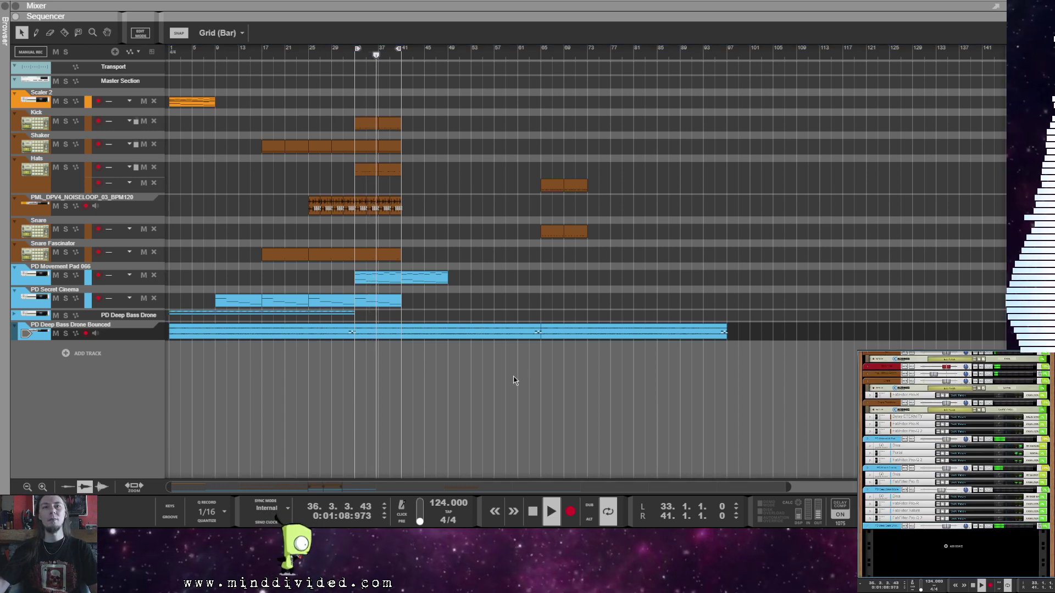
{"action": "key", "text": "space"}
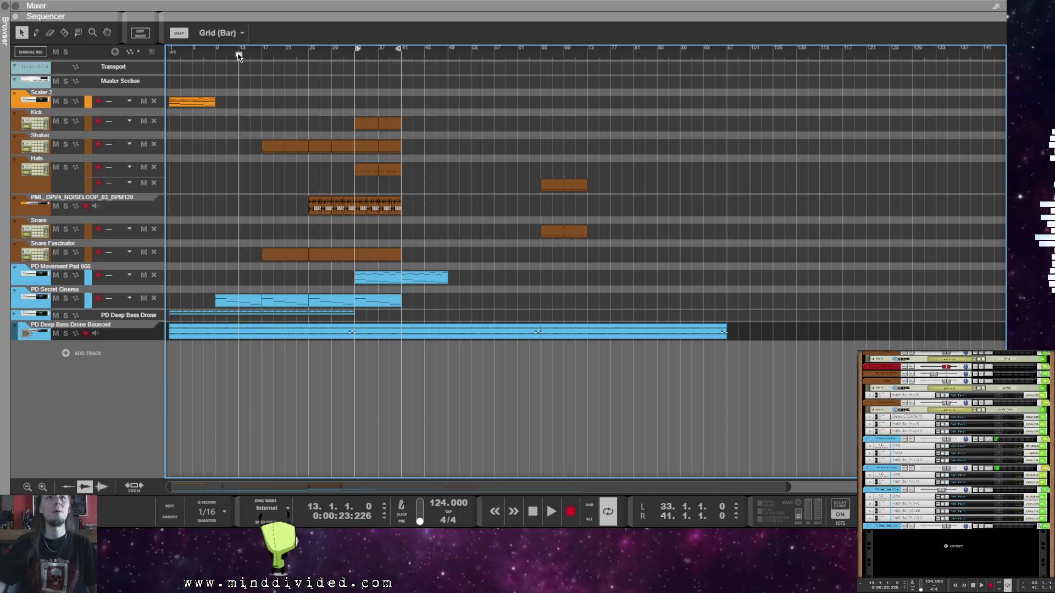
{"action": "key", "text": "Home"}
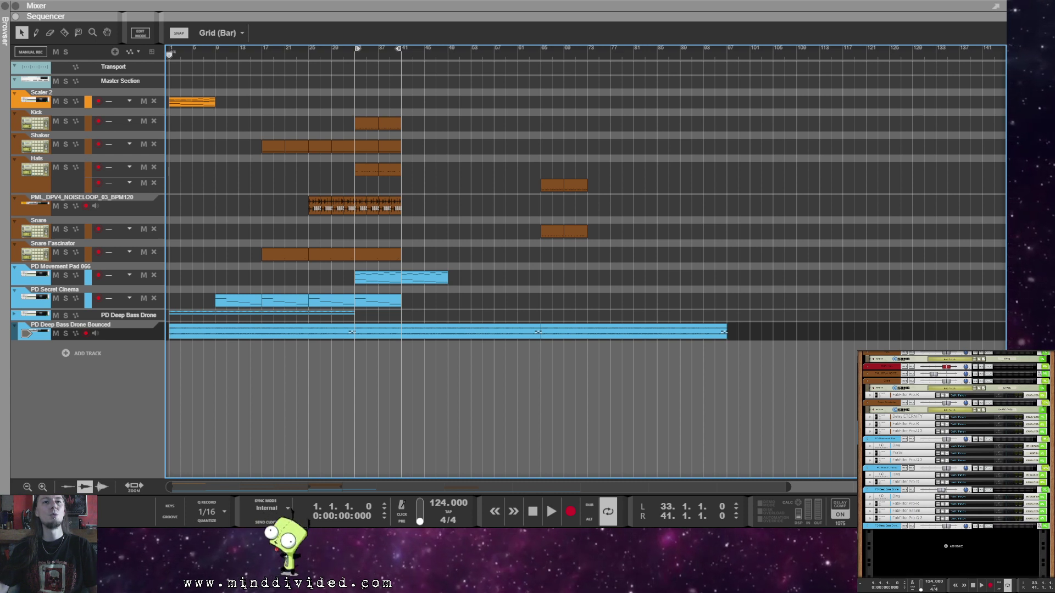
{"action": "left_click_drag", "start_coordinate": [860, 525], "coordinate": [929, 558]}
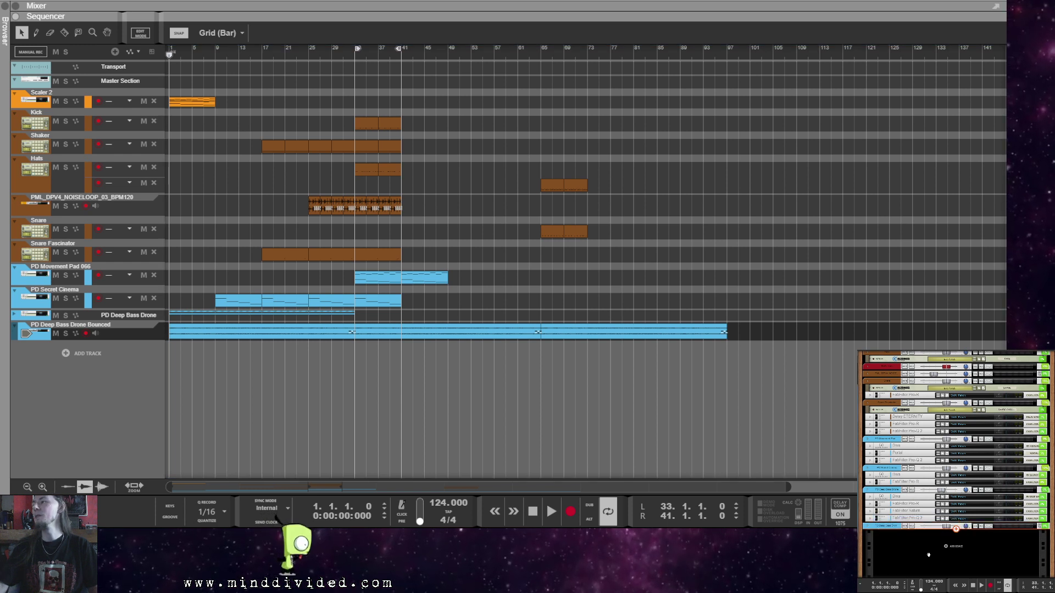
Step: Colour the Diva 1 track Bright Lime and copy the PD Secret Cinema clip to its bar 1
{"action": "right_click", "coordinate": [889, 536]}
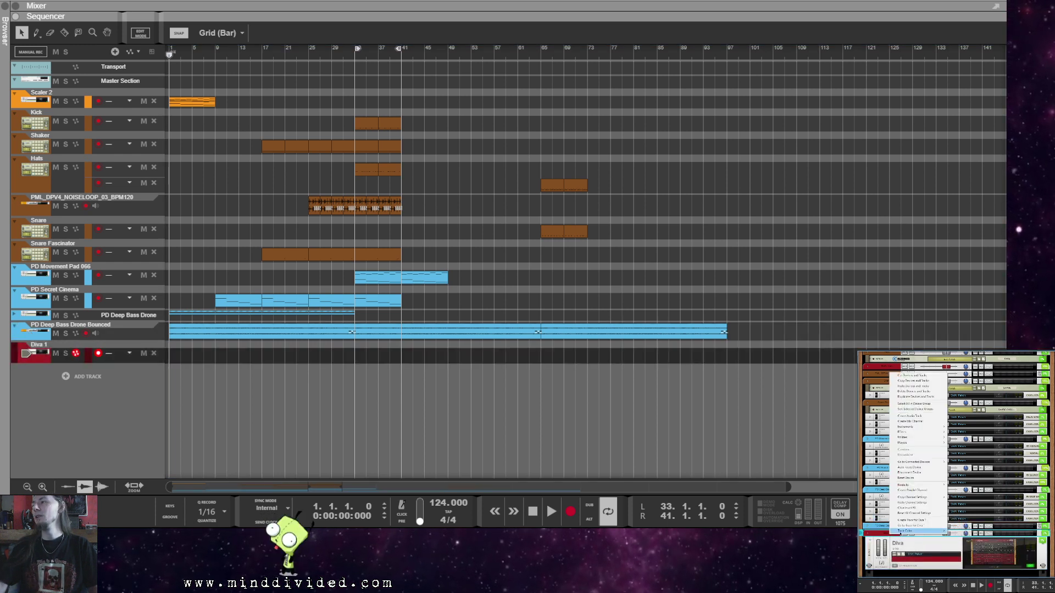
{"action": "mouse_move", "coordinate": [905, 531]}
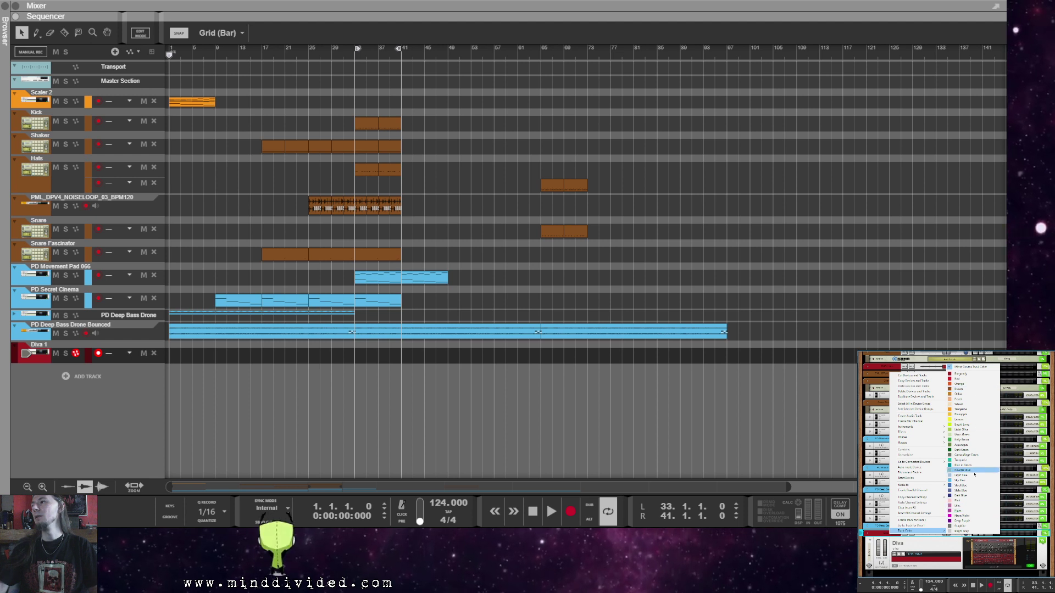
{"action": "left_click", "coordinate": [969, 425]}
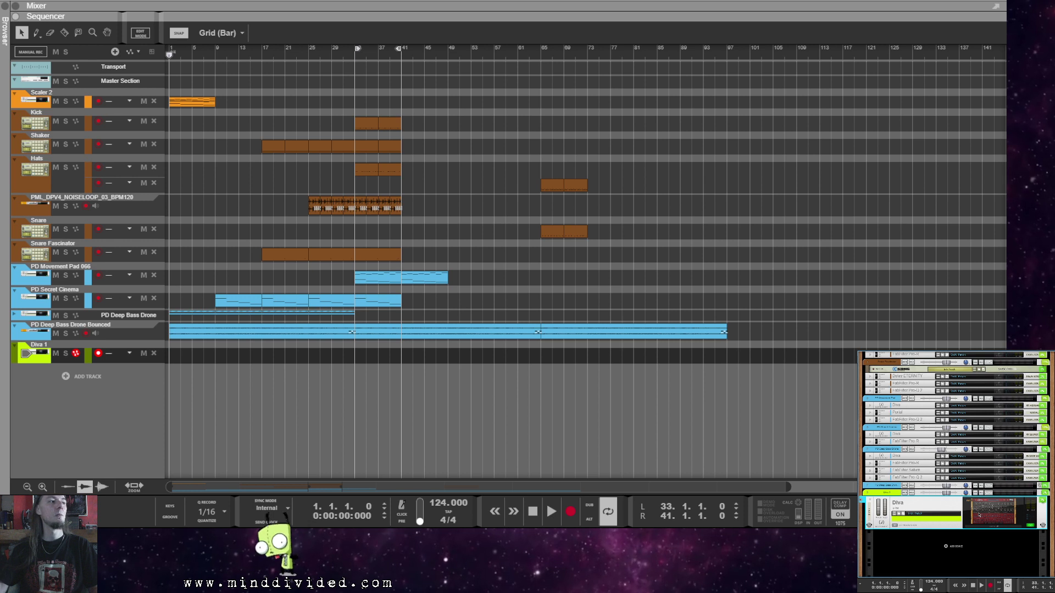
{"action": "left_click", "coordinate": [307, 389]}
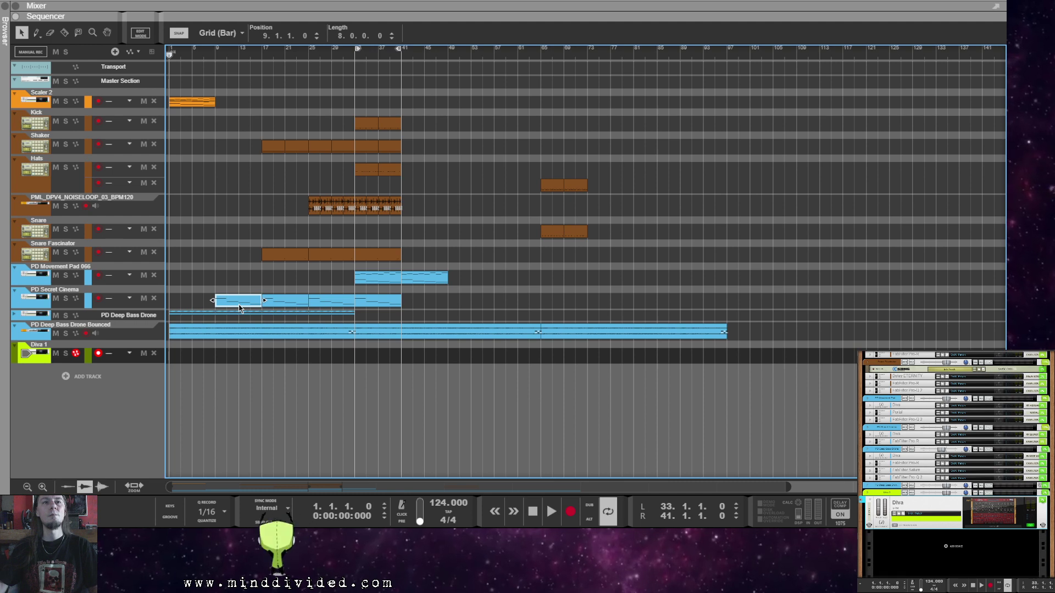
{"action": "left_click_drag", "start_coordinate": [239, 308], "coordinate": [191, 379]}
Step: Loop bars 1–9 and shorten the Diva clip's four long chord notes to one 16th each
{"action": "right_click", "coordinate": [188, 358]}
{"action": "left_click", "coordinate": [219, 188]}
{"action": "double_click", "coordinate": [196, 357]}
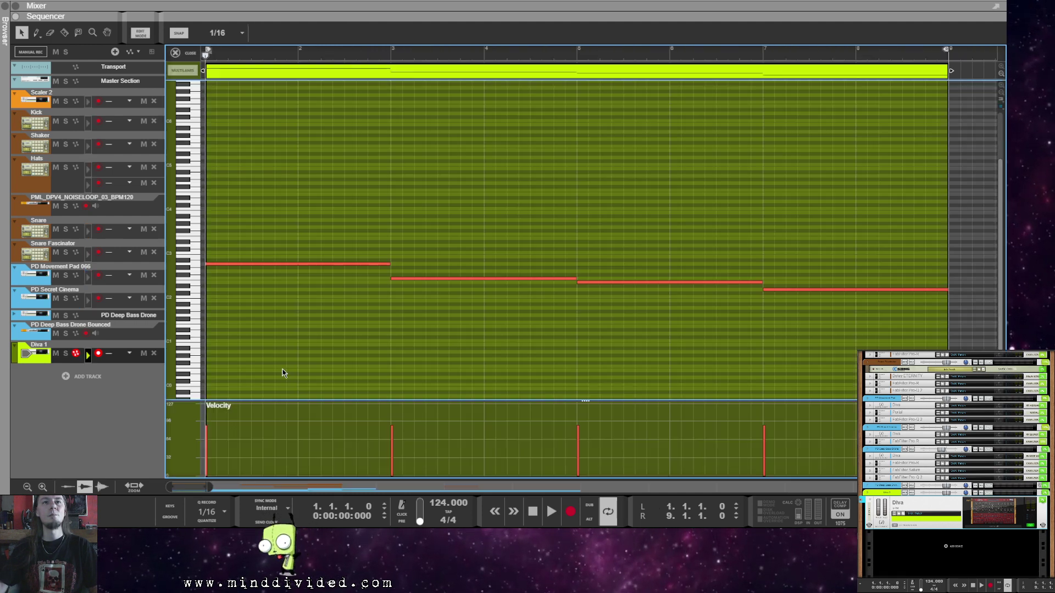
{"action": "left_click_drag", "start_coordinate": [314, 211], "coordinate": [865, 325]}
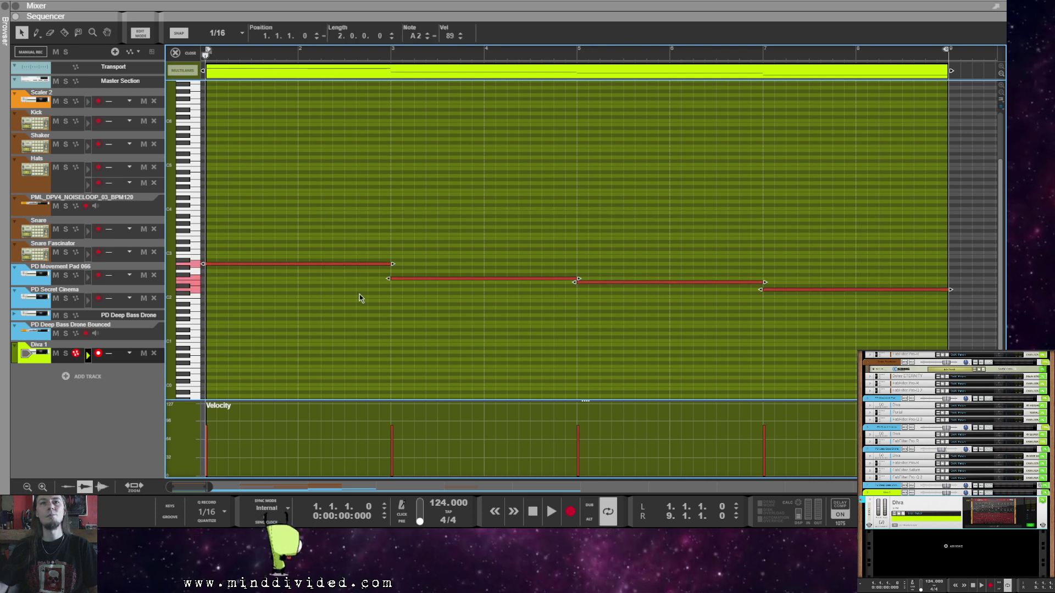
{"action": "left_click_drag", "start_coordinate": [392, 264], "coordinate": [213, 264]}
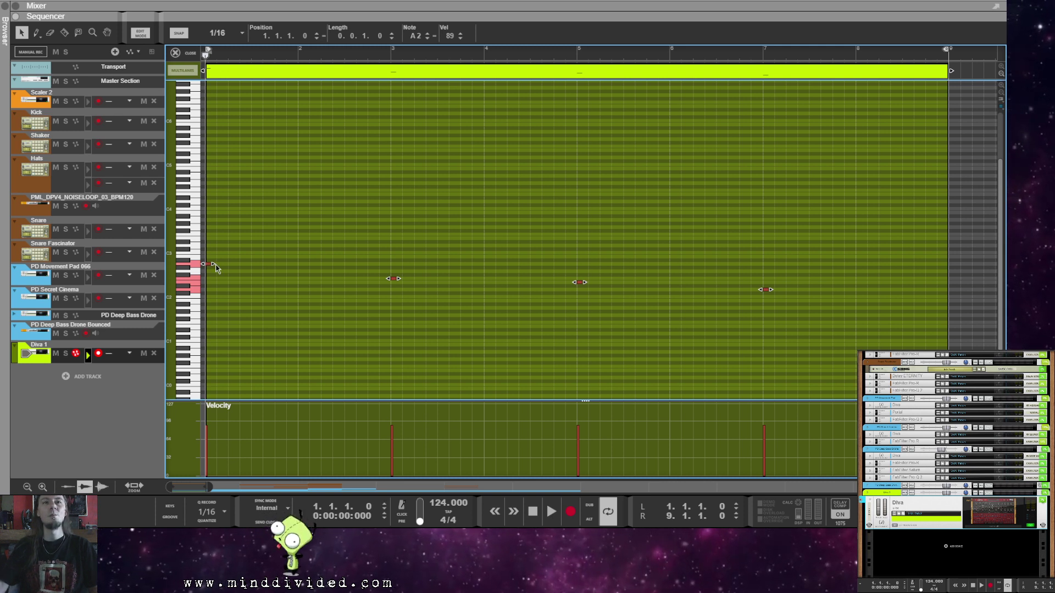
Step: Copy the short notes three 16ths later to form stab groups
{"action": "left_click_drag", "start_coordinate": [209, 265], "coordinate": [245, 265]}
{"action": "left_click", "coordinate": [256, 288]}
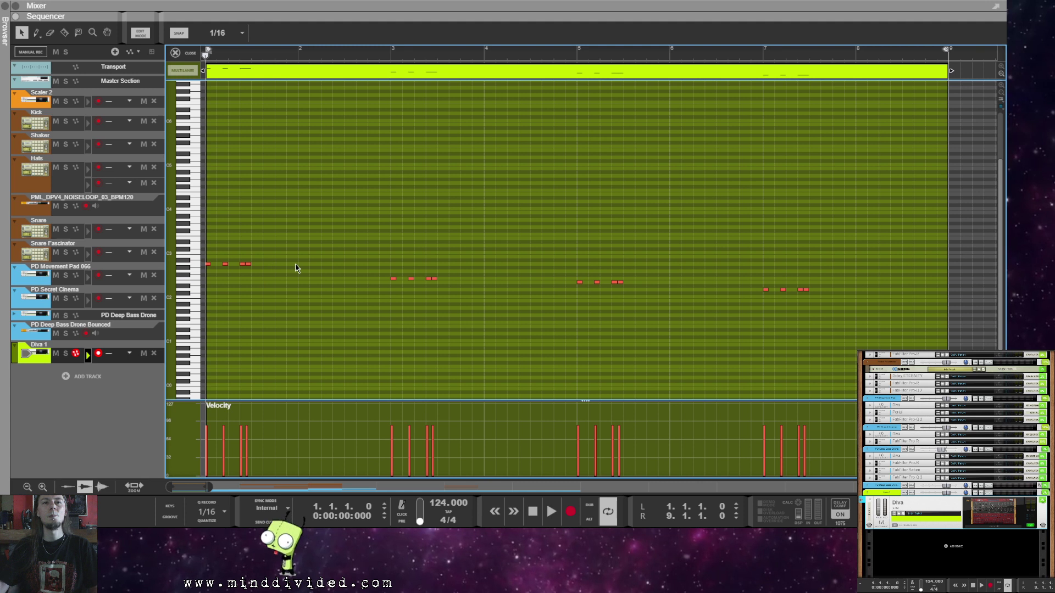
{"action": "left_click_drag", "start_coordinate": [249, 258], "coordinate": [245, 295]}
{"action": "left_click", "coordinate": [265, 268]}
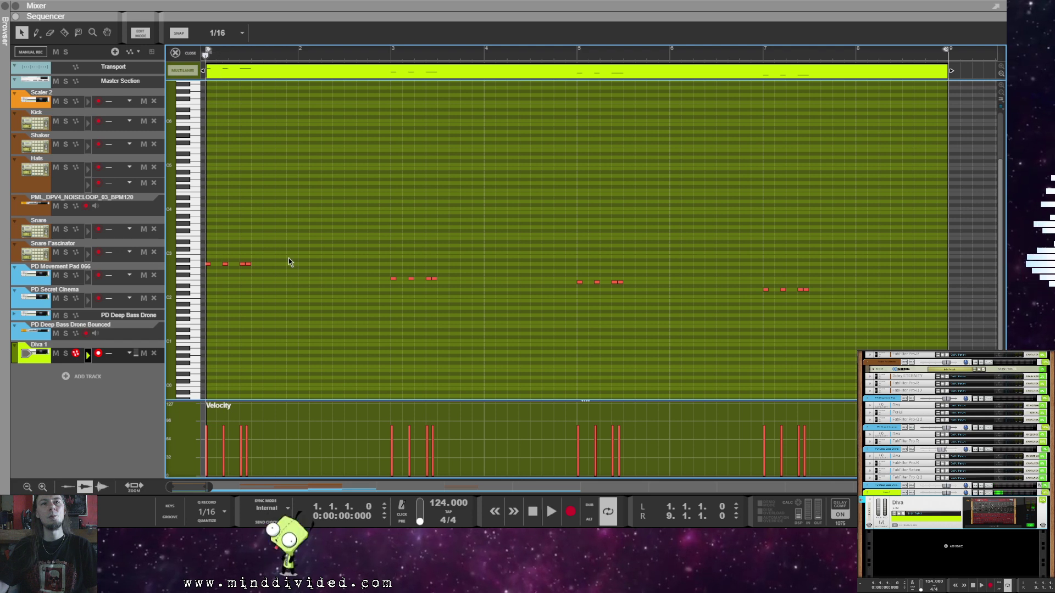
Step: Open the Diva panel beside the note editor and load the BS - Resonant Bass II preset
{"action": "left_click", "coordinate": [994, 518]}
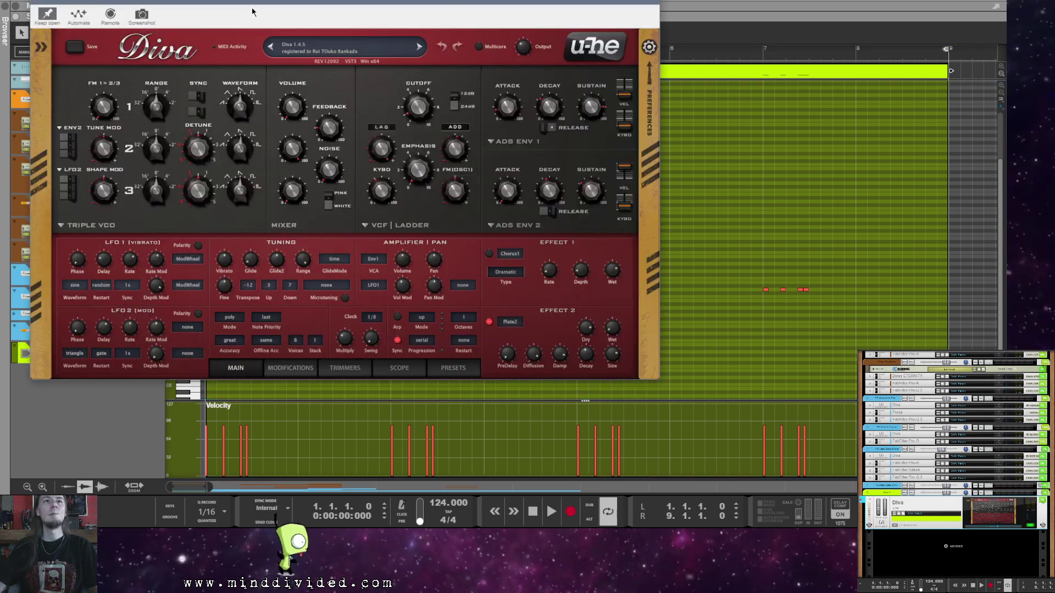
{"action": "left_click_drag", "start_coordinate": [252, 11], "coordinate": [989, 379]}
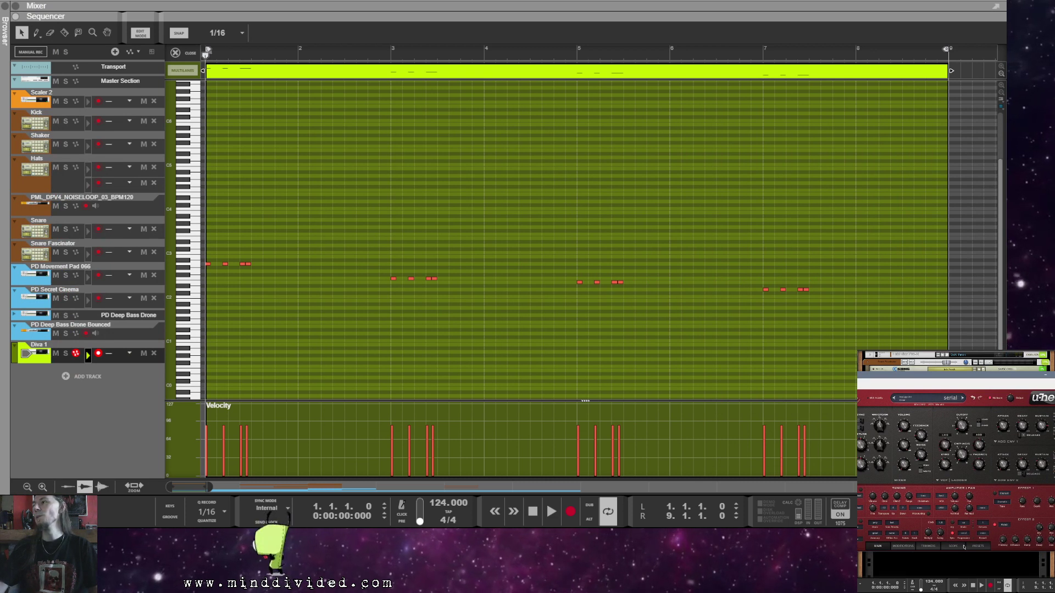
{"action": "left_click", "coordinate": [977, 546]}
{"action": "left_click", "coordinate": [850, 467]}
{"action": "left_click", "coordinate": [878, 471]}
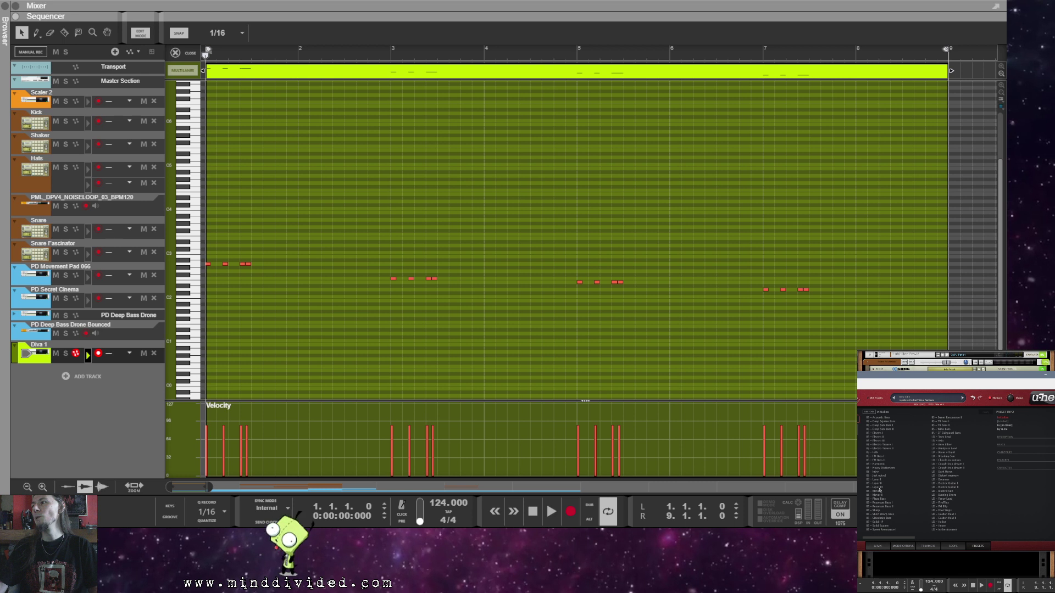
{"action": "left_click", "coordinate": [888, 507]}
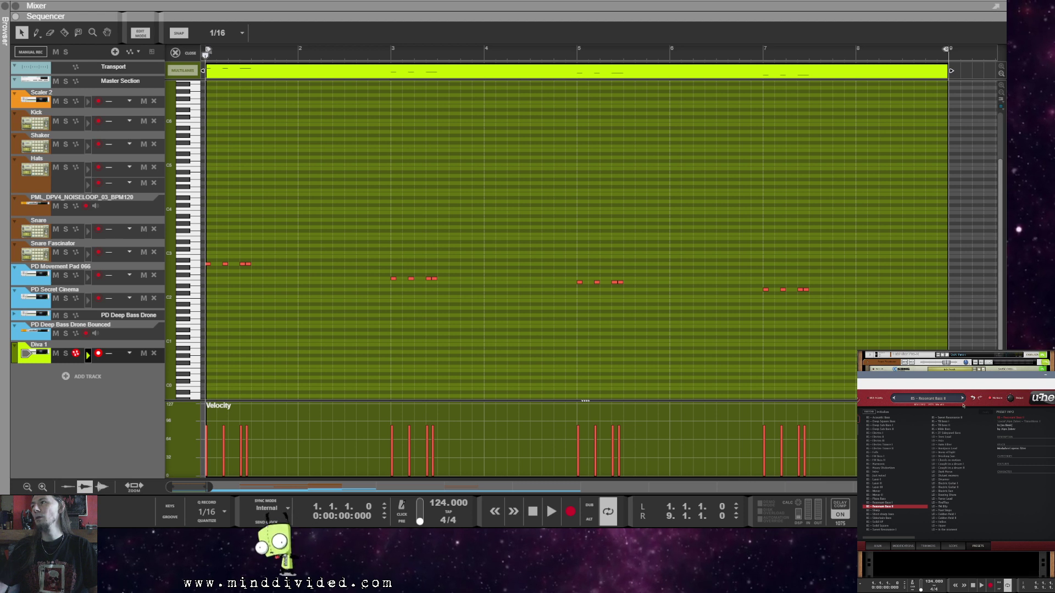
Step: Move all the clip's notes down one octave to A1 and audition the stabs
{"action": "left_click", "coordinate": [195, 263]}
{"action": "left_click", "coordinate": [195, 263]}
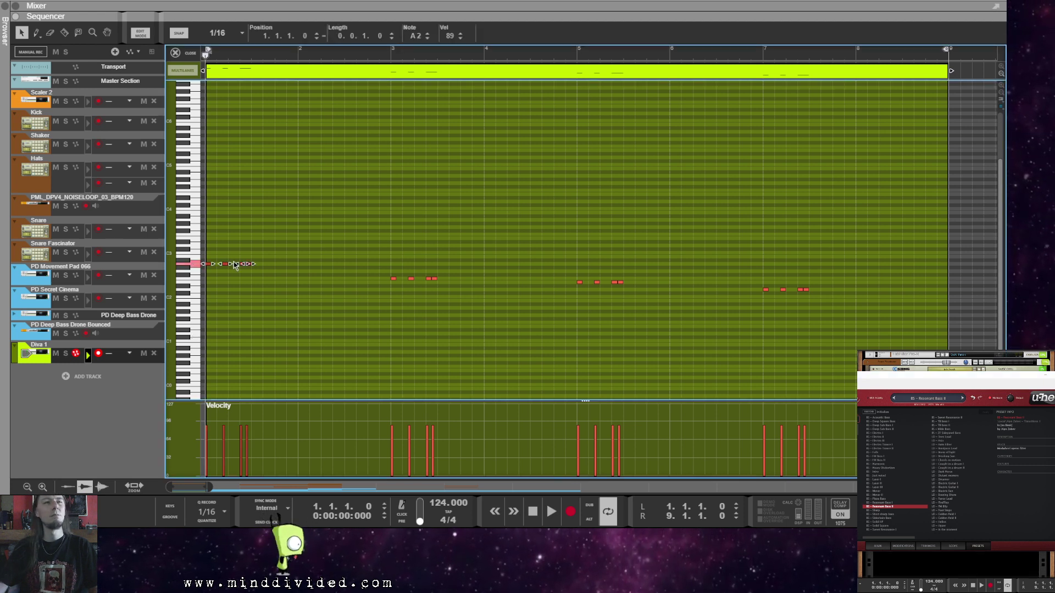
{"action": "key", "text": "ctrl+a"}
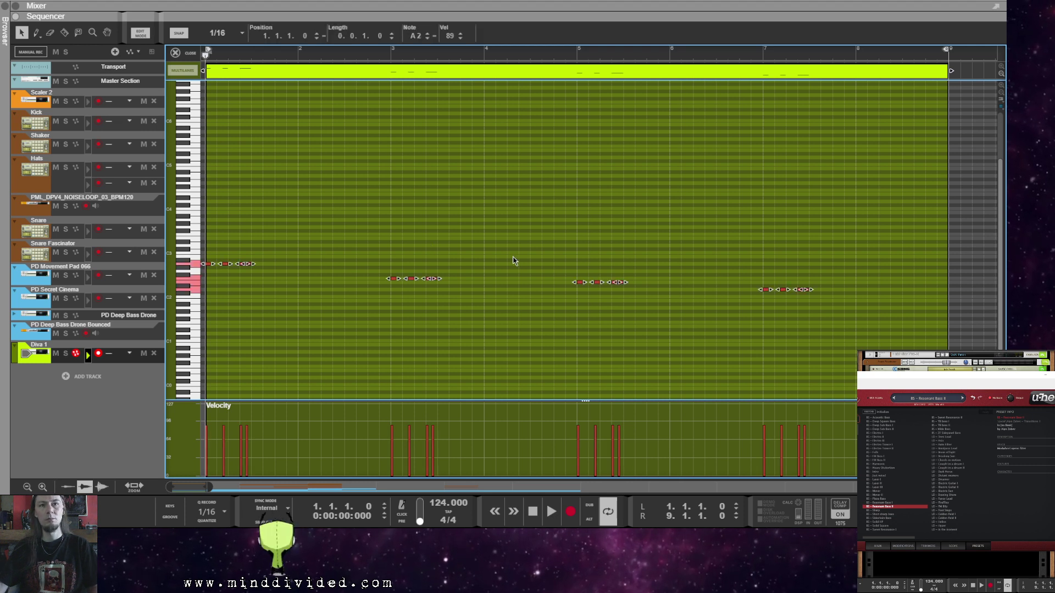
{"action": "left_click_drag", "start_coordinate": [198, 264], "coordinate": [196, 308]}
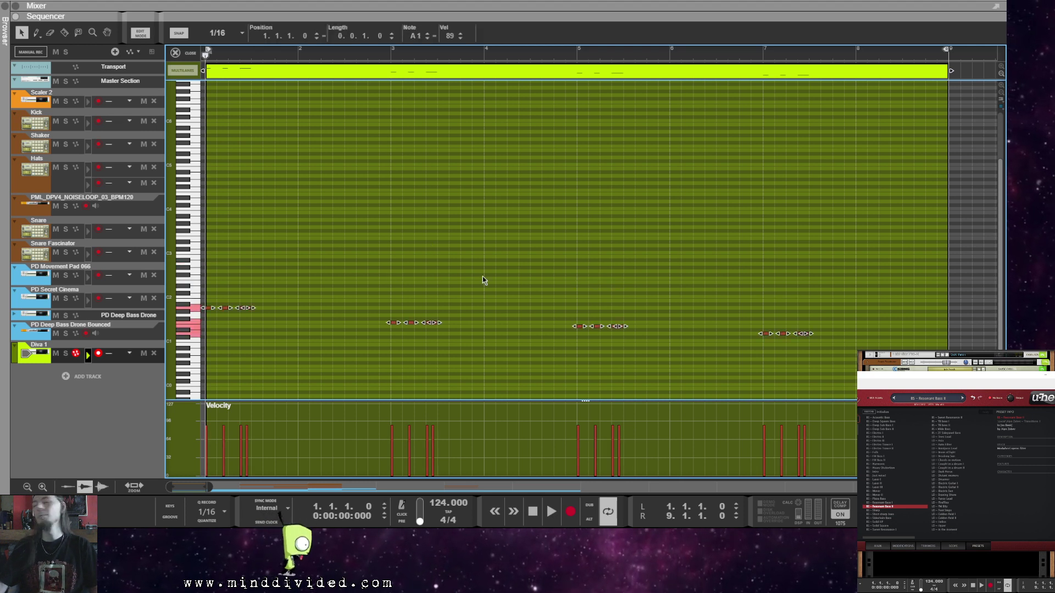
{"action": "left_click", "coordinate": [291, 292]}
{"action": "key", "text": "space"}
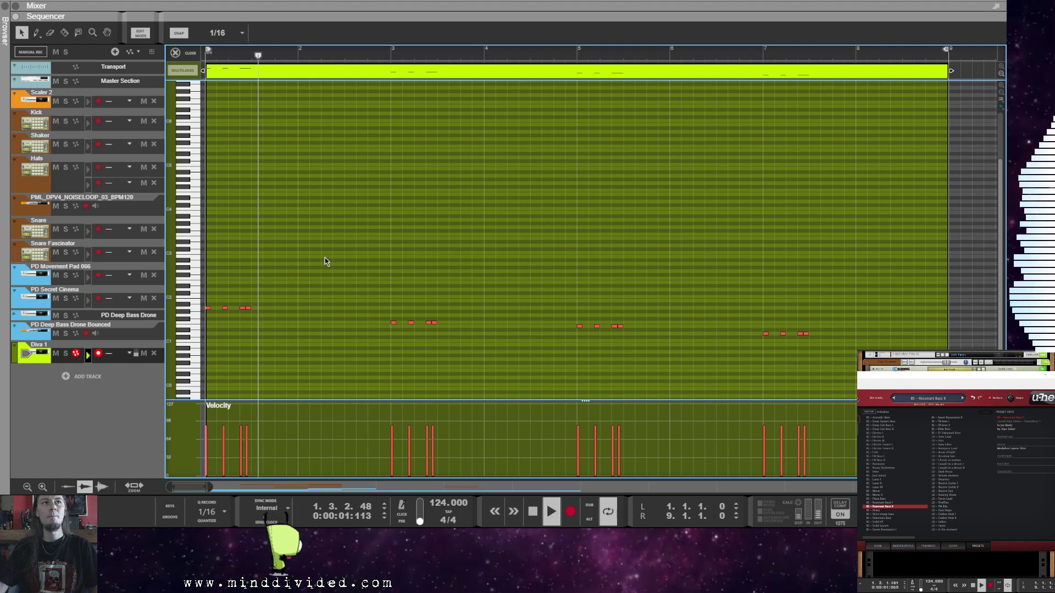
{"action": "key", "text": "space"}
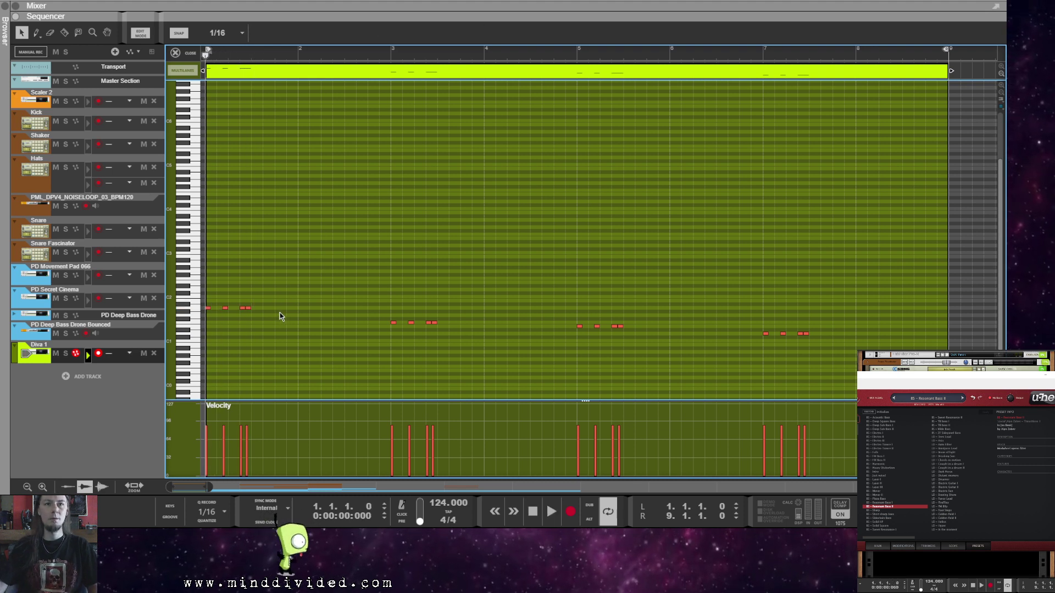
Step: Select the note pairs in bars 1, 3, 5 and 7
{"action": "left_click", "coordinate": [248, 308]}
{"action": "left_click", "coordinate": [273, 332]}
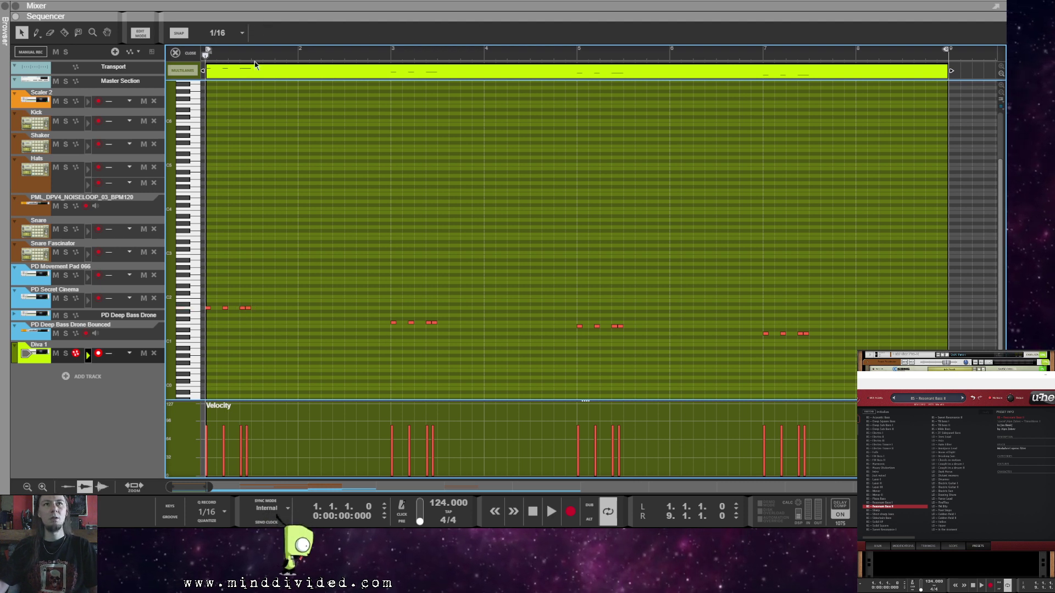
{"action": "key", "text": "ctrl+a"}
{"action": "left_click", "coordinate": [477, 235]}
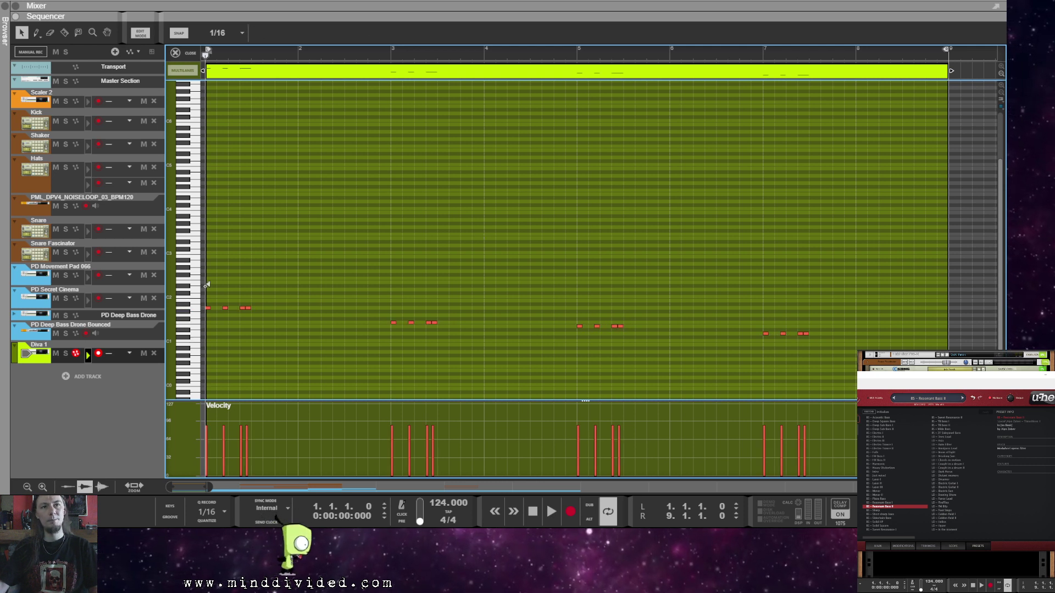
{"action": "left_click_drag", "start_coordinate": [273, 330], "coordinate": [274, 332]}
{"action": "left_click_drag", "start_coordinate": [430, 291], "coordinate": [468, 346]}
{"action": "left_click_drag", "start_coordinate": [602, 301], "coordinate": [733, 370]}
{"action": "left_click_drag", "start_coordinate": [800, 316], "coordinate": [813, 343]}
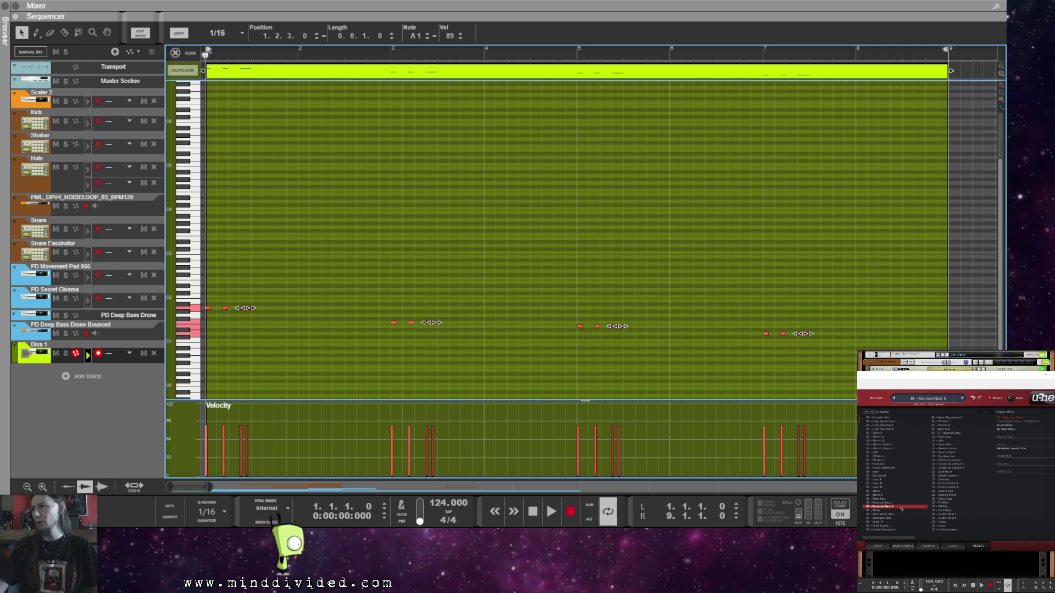
Step: Load the BA - House SQ AZ preset in Diva
{"action": "scroll", "coordinate": [916, 461], "scroll_direction": "up", "scroll_amount": 10}
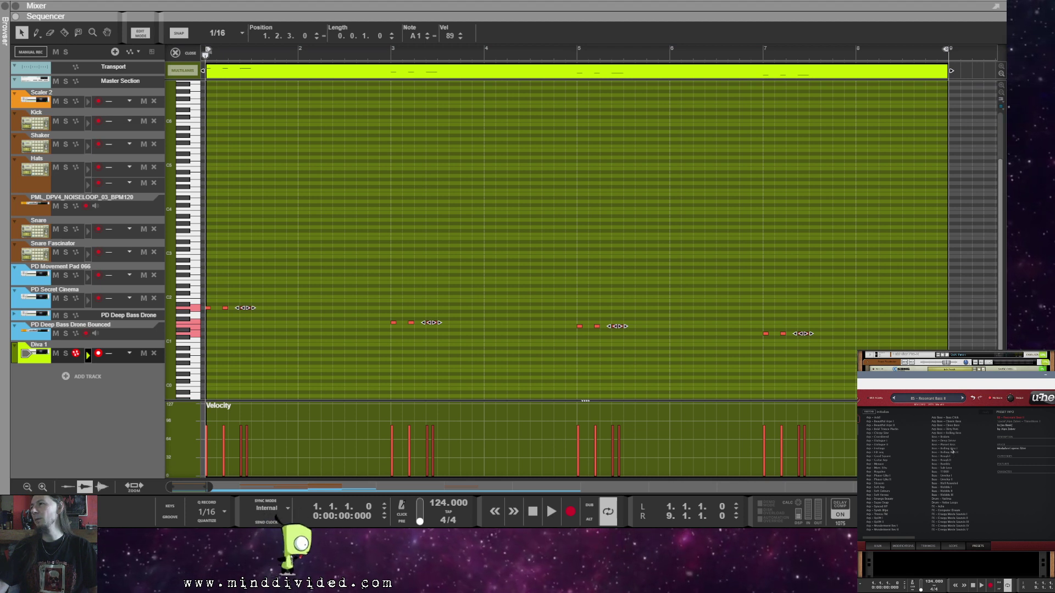
{"action": "scroll", "coordinate": [915, 460], "scroll_direction": "up", "scroll_amount": 5}
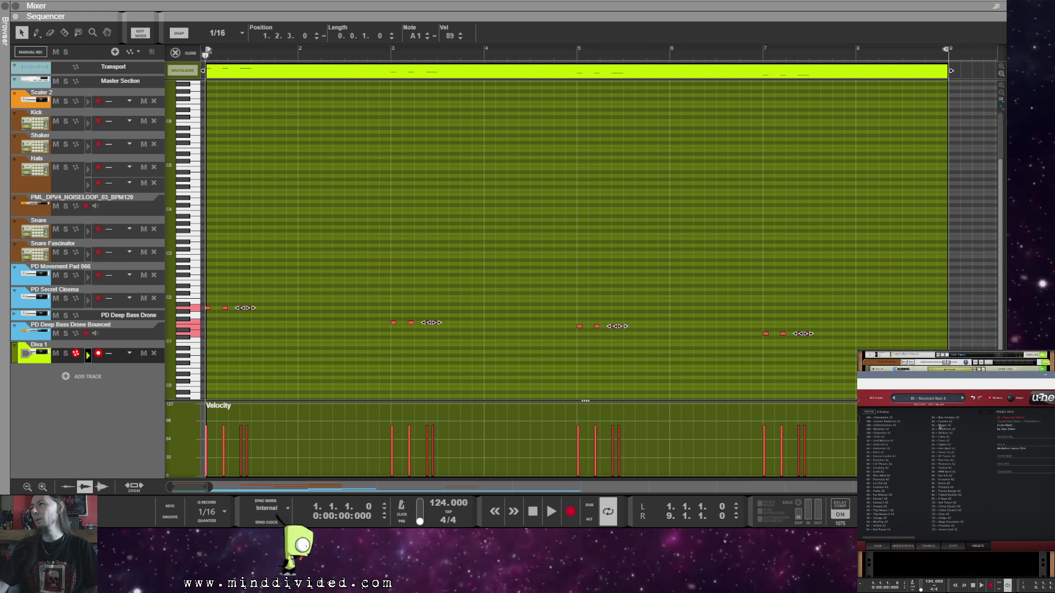
{"action": "left_click", "coordinate": [947, 452]}
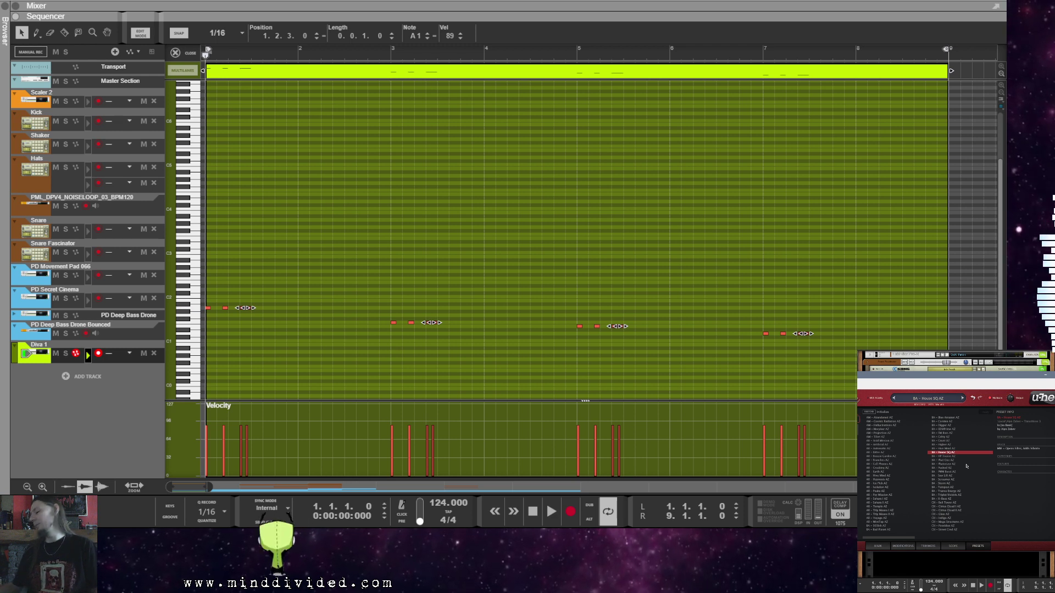
Step: Audition the new Diva sound and lower its main output to 22
{"action": "key", "text": "space"}
{"action": "key", "text": "space"}
{"action": "left_click_drag", "start_coordinate": [1009, 399], "coordinate": [1015, 413]}
{"action": "key", "text": "space"}
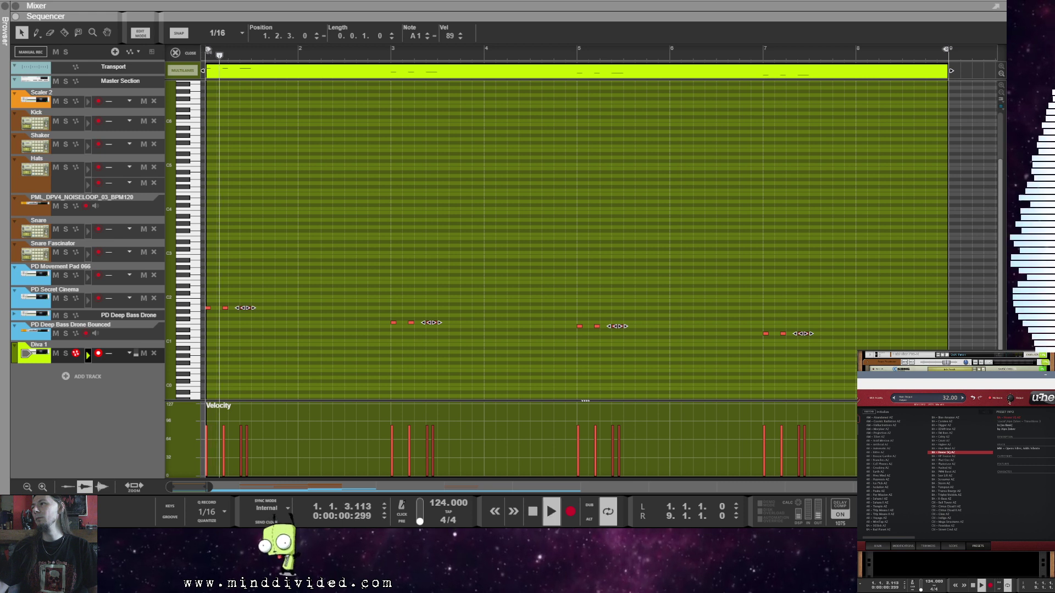
{"action": "key", "text": "space"}
{"action": "key", "text": "space"}
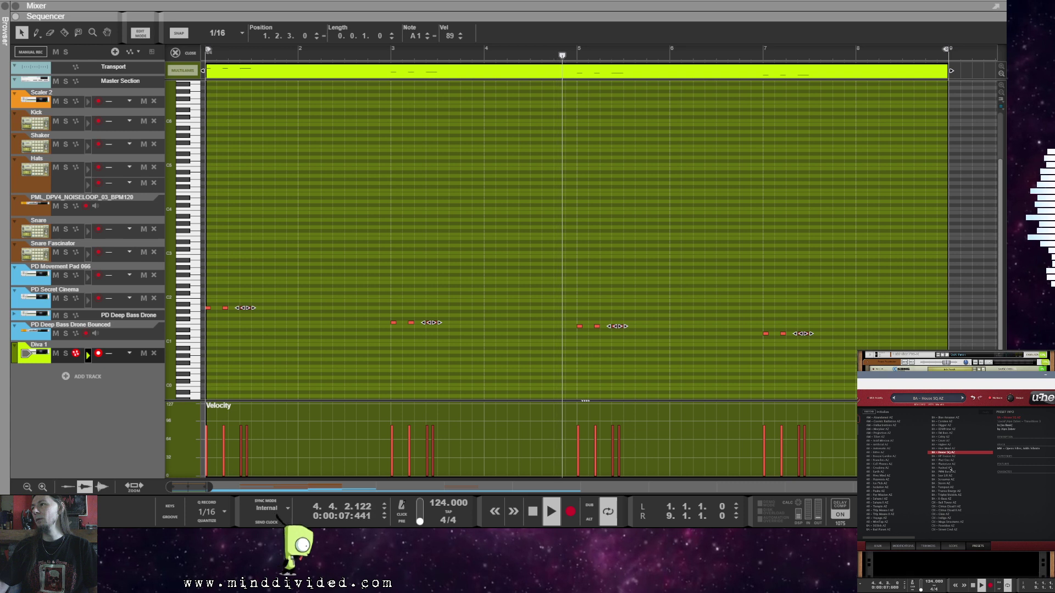
{"action": "left_click_drag", "start_coordinate": [1010, 398], "coordinate": [1011, 401]}
Step: Select all 16 stab notes, replay the chord stabs clip, and return to the full arrangement
{"action": "scroll", "coordinate": [1010, 401], "scroll_direction": "down", "scroll_amount": 4}
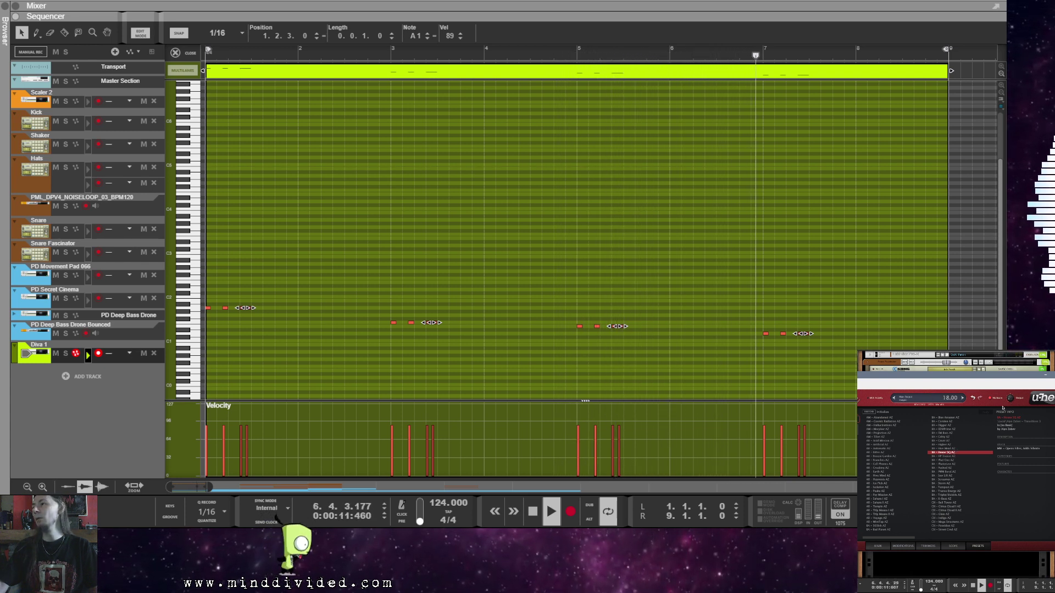
{"action": "left_click", "coordinate": [377, 306]}
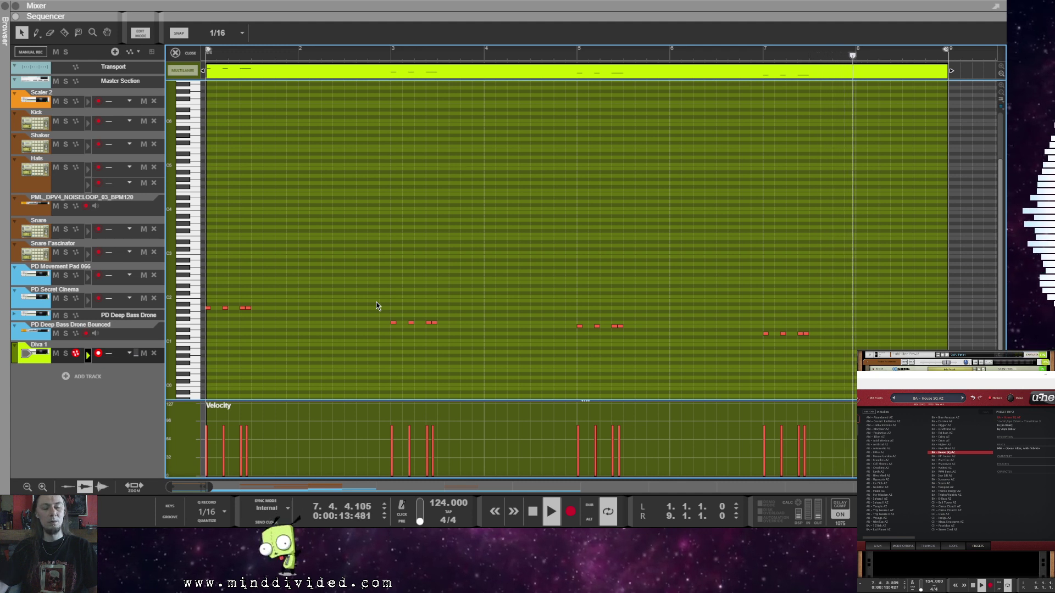
{"action": "key", "text": "ctrl+a"}
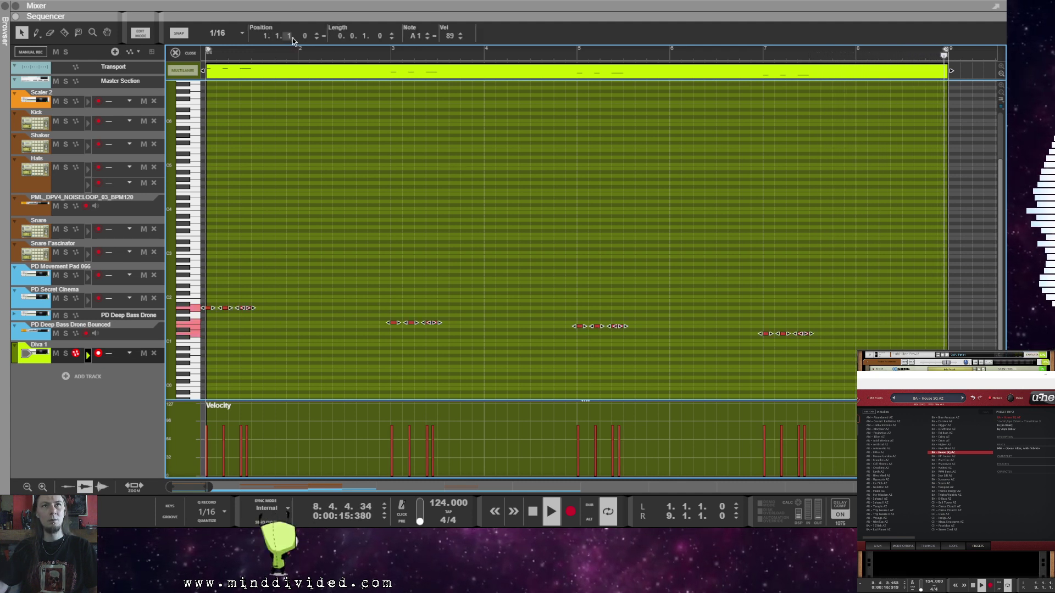
{"action": "scroll", "coordinate": [290, 38], "scroll_direction": "up", "scroll_amount": 1}
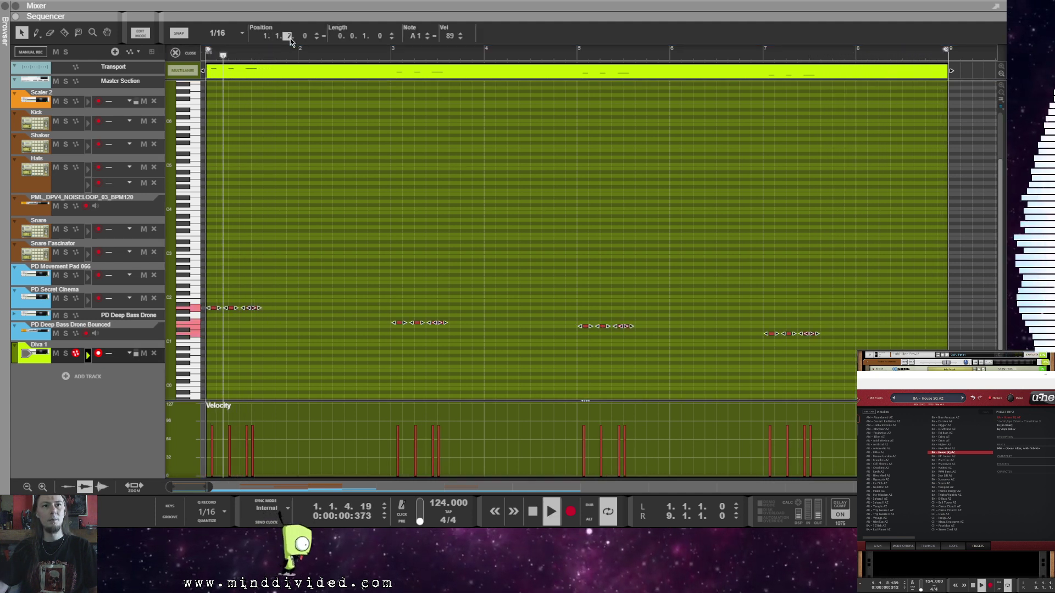
{"action": "key", "text": "space"}
{"action": "scroll", "coordinate": [290, 38], "scroll_direction": "up", "scroll_amount": 1}
{"action": "key", "text": "space"}
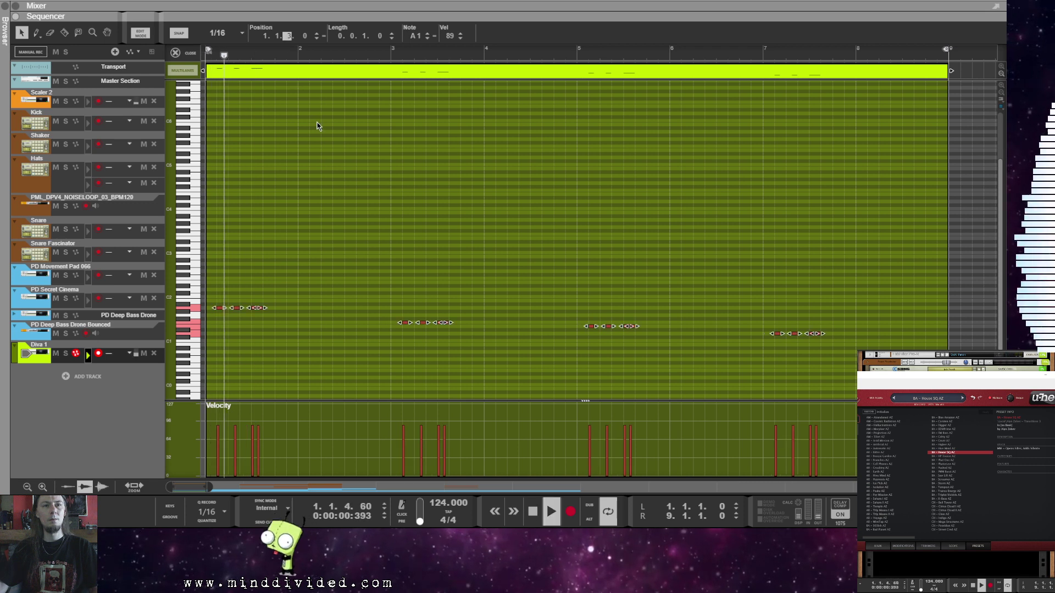
{"action": "key", "text": "space"}
{"action": "key", "text": "space"}
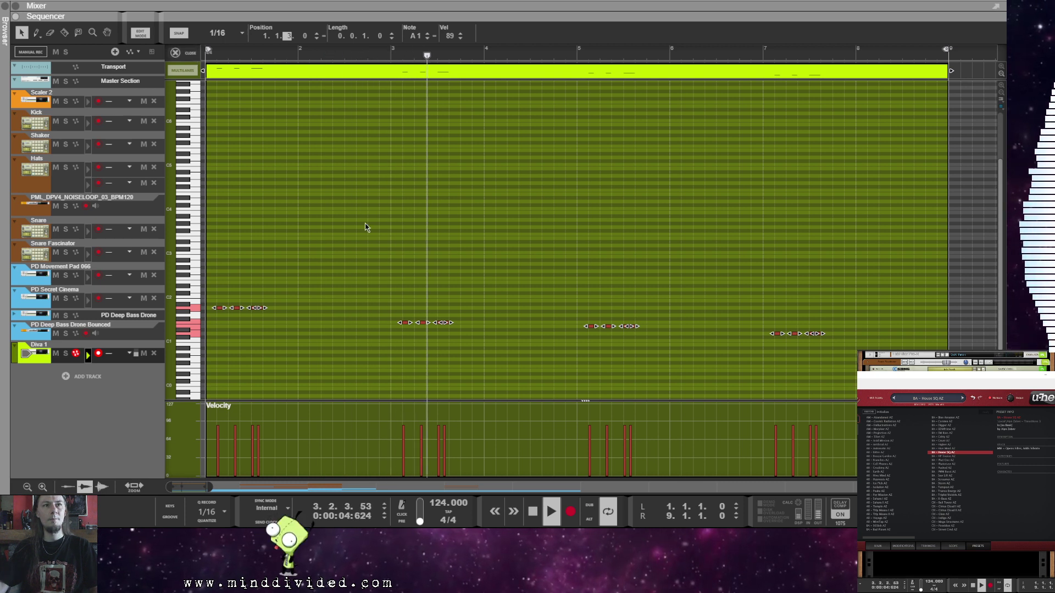
{"action": "left_click", "coordinate": [183, 54]}
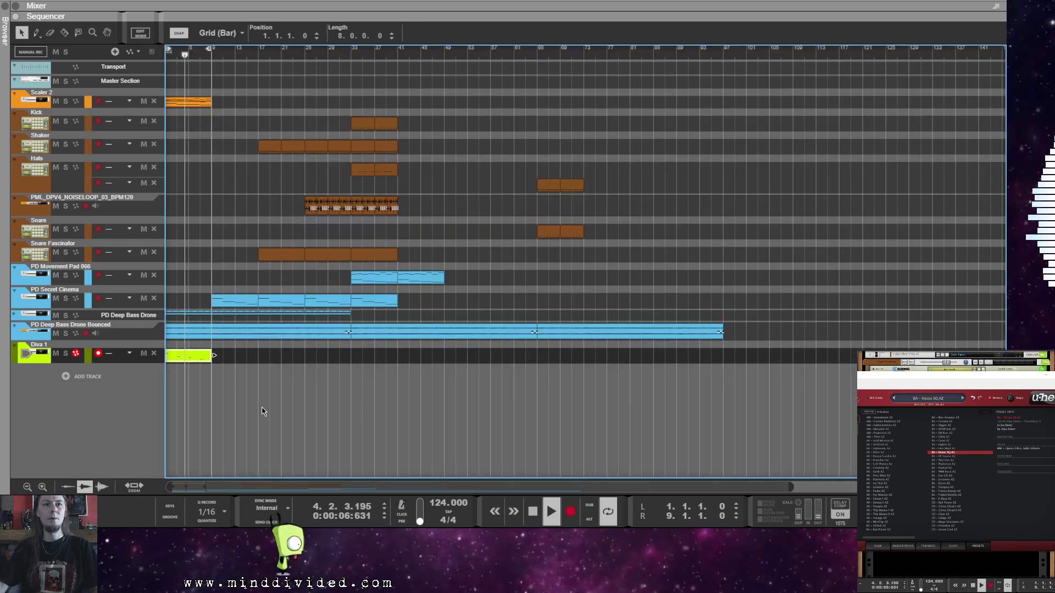
Step: Move the Diva 1 clip to bar 33, loop bars 33–41, and play the loop
{"action": "key", "text": "space"}
{"action": "left_click_drag", "start_coordinate": [189, 356], "coordinate": [374, 356]}
{"action": "right_click", "coordinate": [374, 355]}
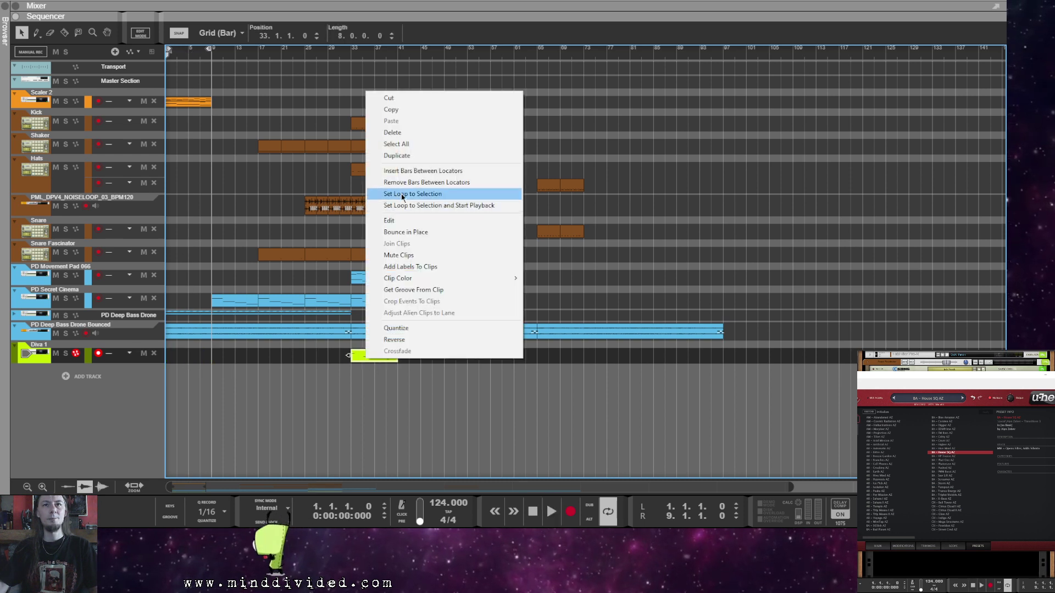
{"action": "left_click", "coordinate": [412, 194]}
{"action": "key", "text": "space"}
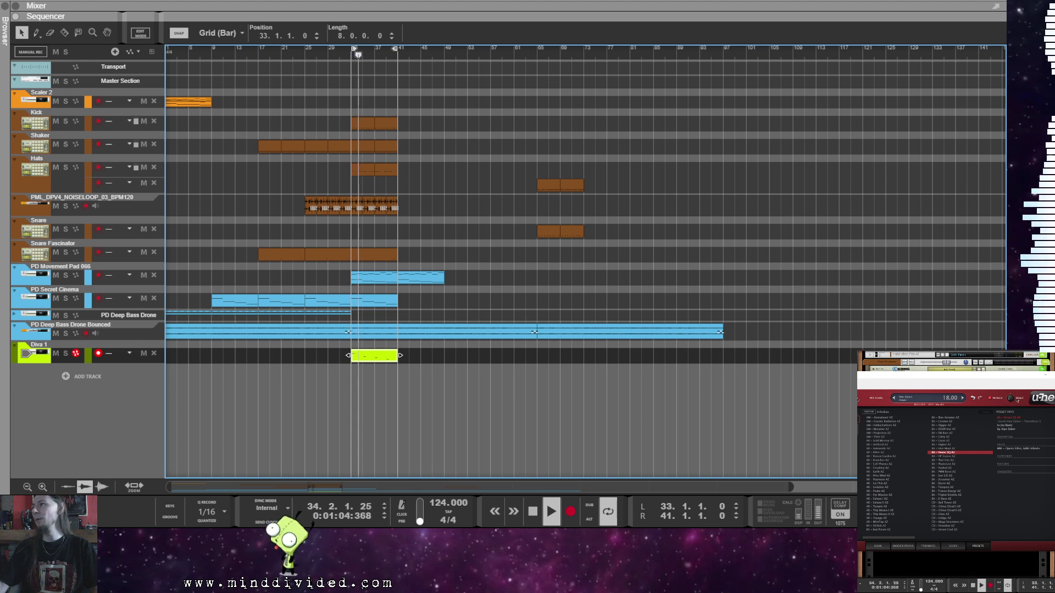
Step: Try the BA – Pushed AZ and next Diva presets at output 14 then 12, then close Diva
{"action": "left_click_drag", "start_coordinate": [1012, 398], "coordinate": [1013, 401]}
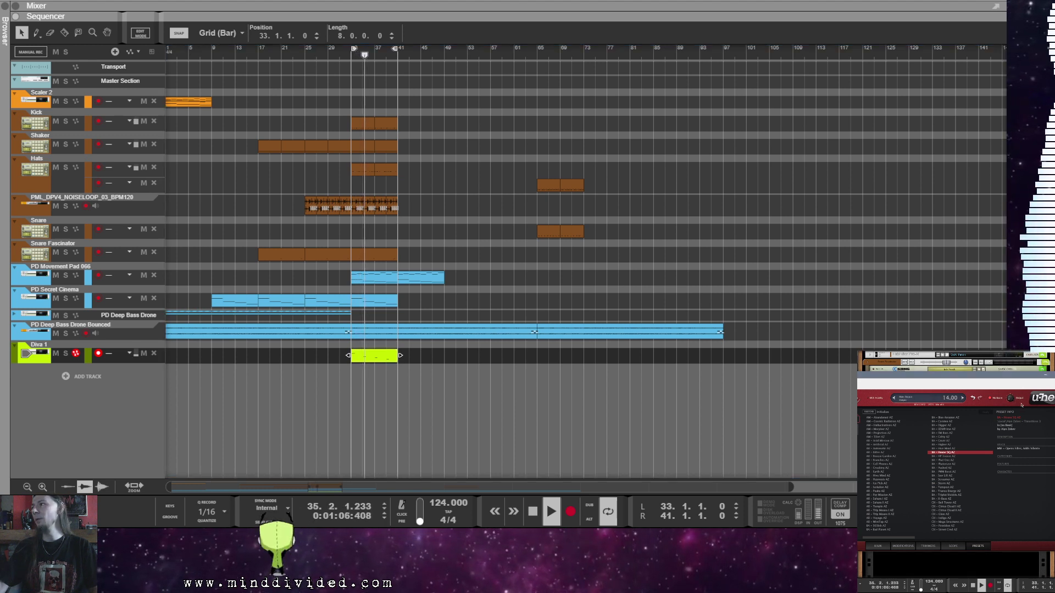
{"action": "scroll", "coordinate": [1012, 402], "scroll_direction": "up", "scroll_amount": 1}
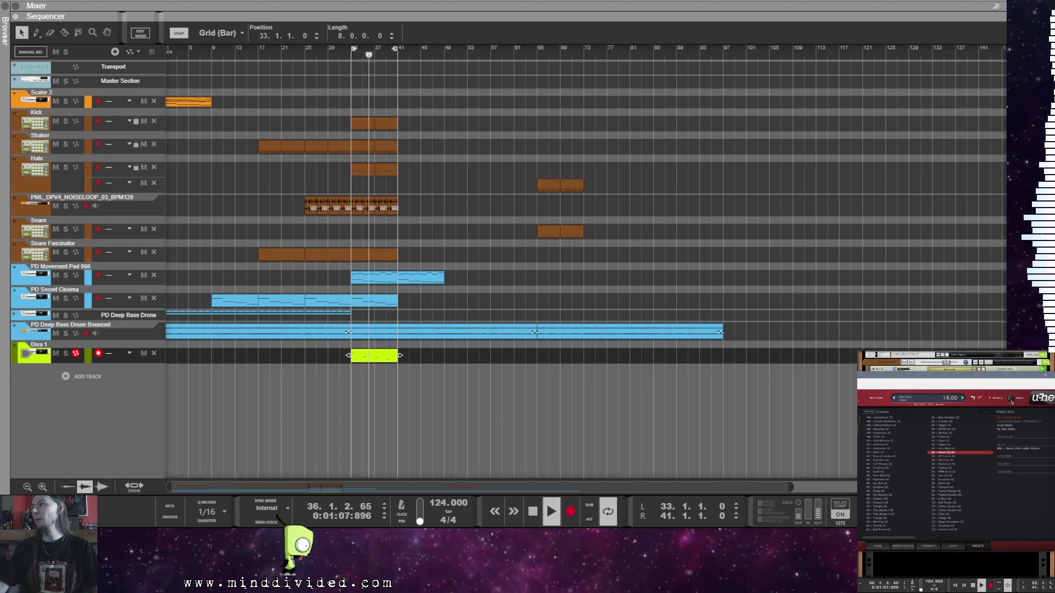
{"action": "left_click", "coordinate": [943, 468]}
{"action": "left_click_drag", "start_coordinate": [1010, 399], "coordinate": [1011, 402]}
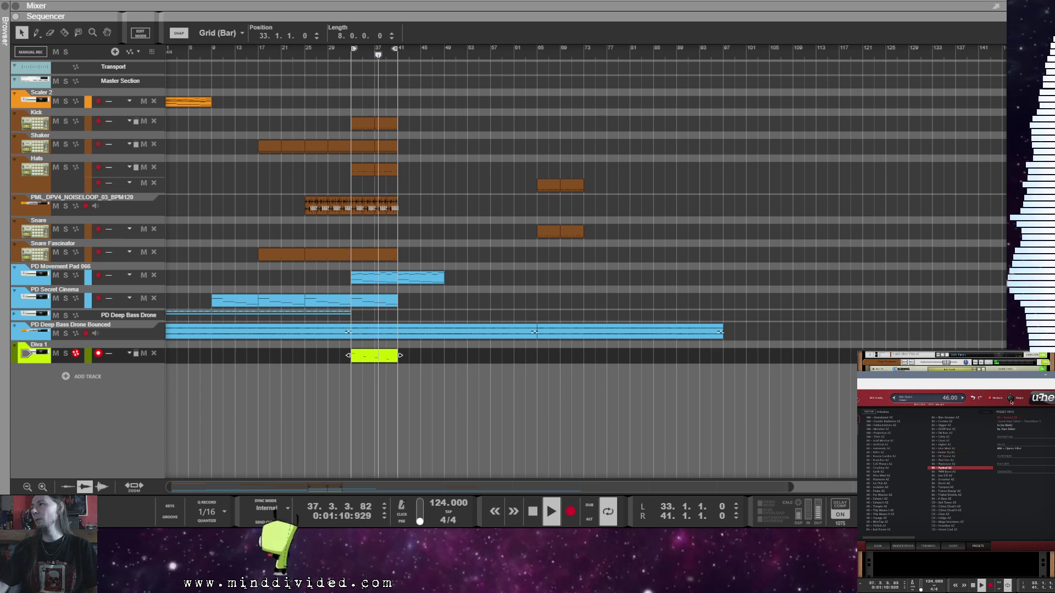
{"action": "left_click", "coordinate": [946, 476]}
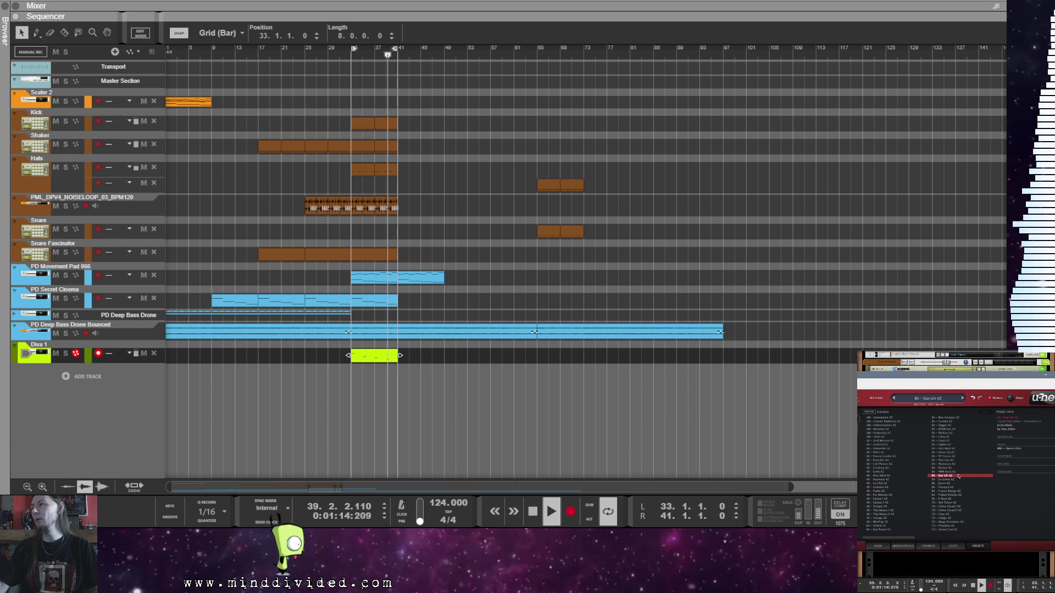
{"action": "scroll", "coordinate": [1009, 400], "scroll_direction": "down", "scroll_amount": 14}
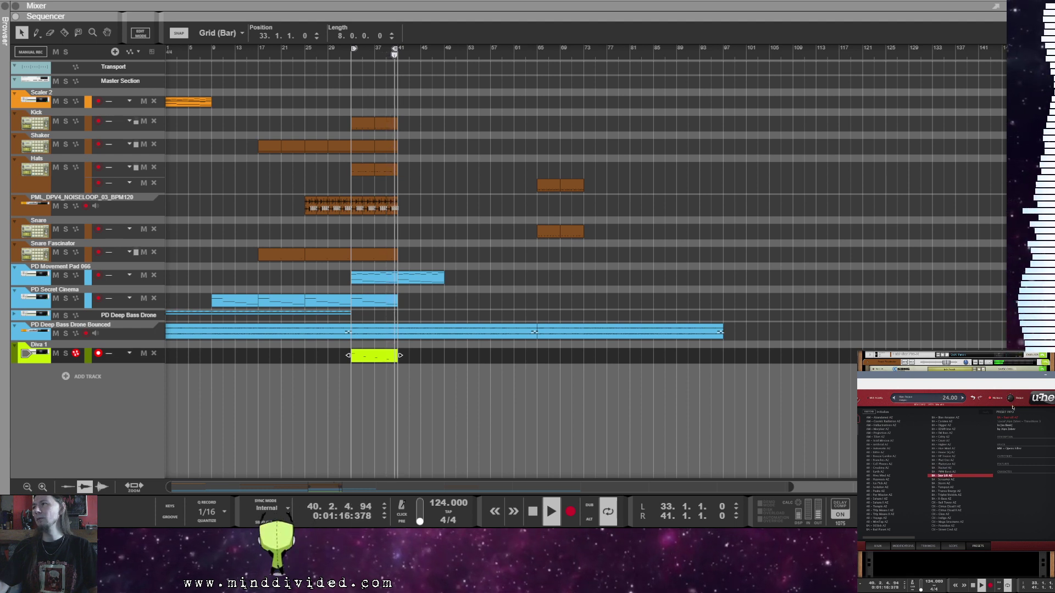
{"action": "scroll", "coordinate": [1009, 400], "scroll_direction": "down", "scroll_amount": 2}
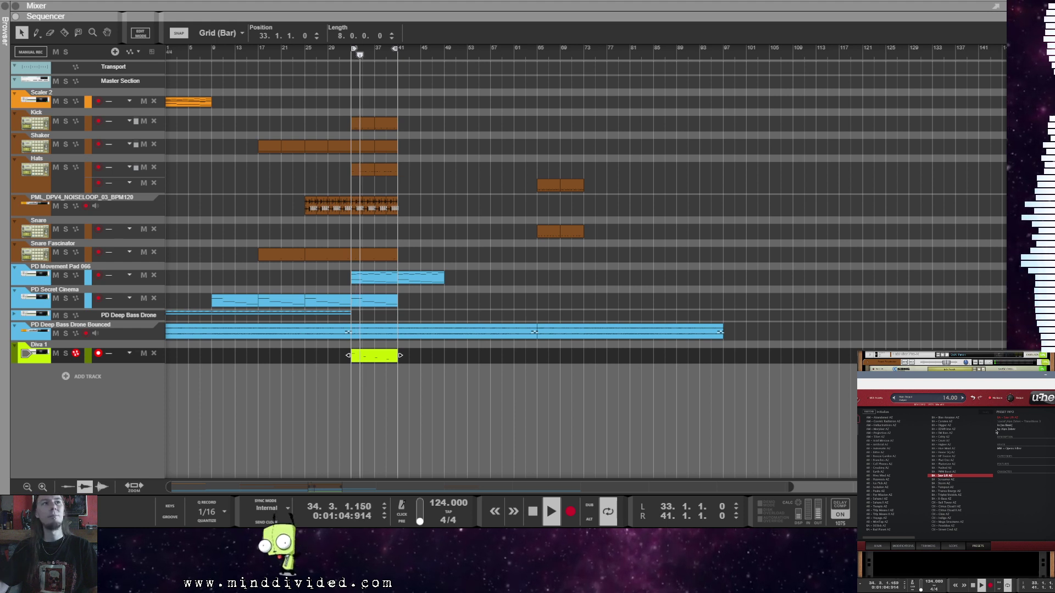
{"action": "left_click", "coordinate": [876, 547]}
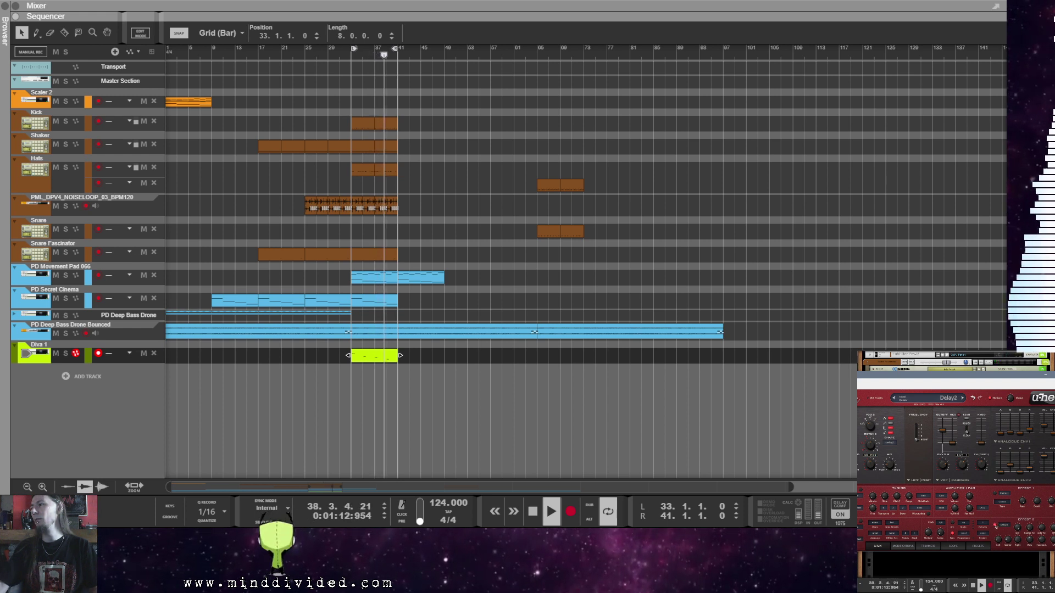
{"action": "left_click", "coordinate": [1053, 375]}
Step: Insert a Delay ETERNITY effect after the Diva device in the rack
{"action": "right_click", "coordinate": [919, 504]}
{"action": "mouse_move", "coordinate": [941, 420]}
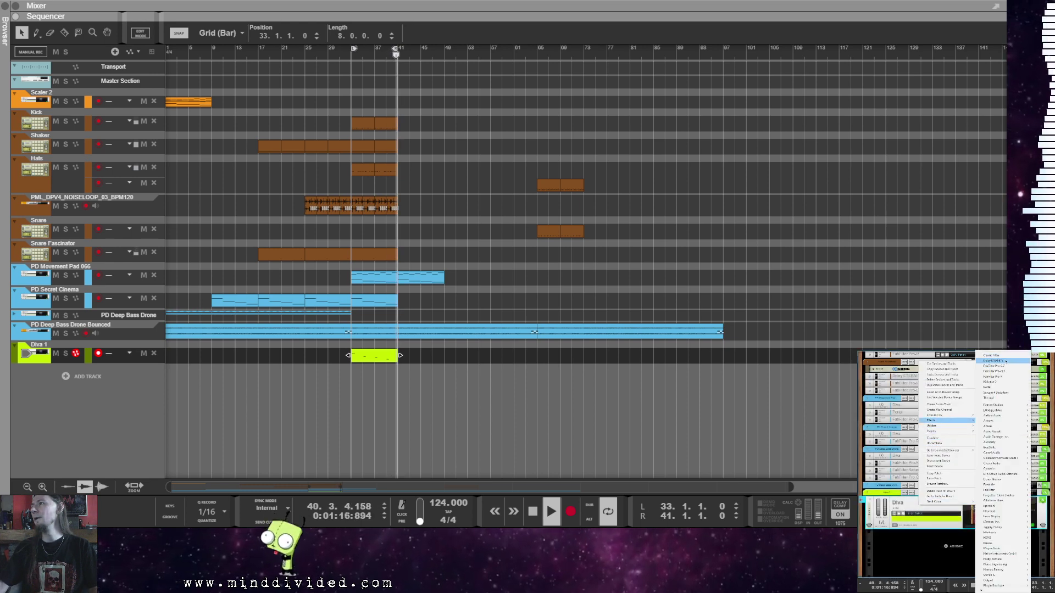
{"action": "left_click", "coordinate": [1006, 361]}
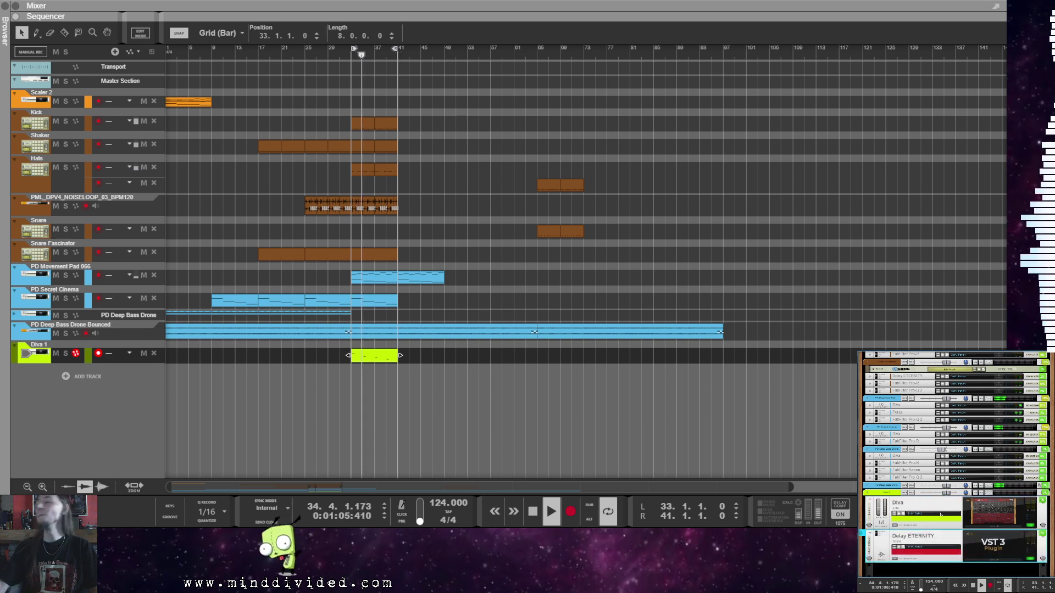
Step: Colour the delay device yellow-green and move its window onto the second screen
{"action": "right_click", "coordinate": [941, 533]}
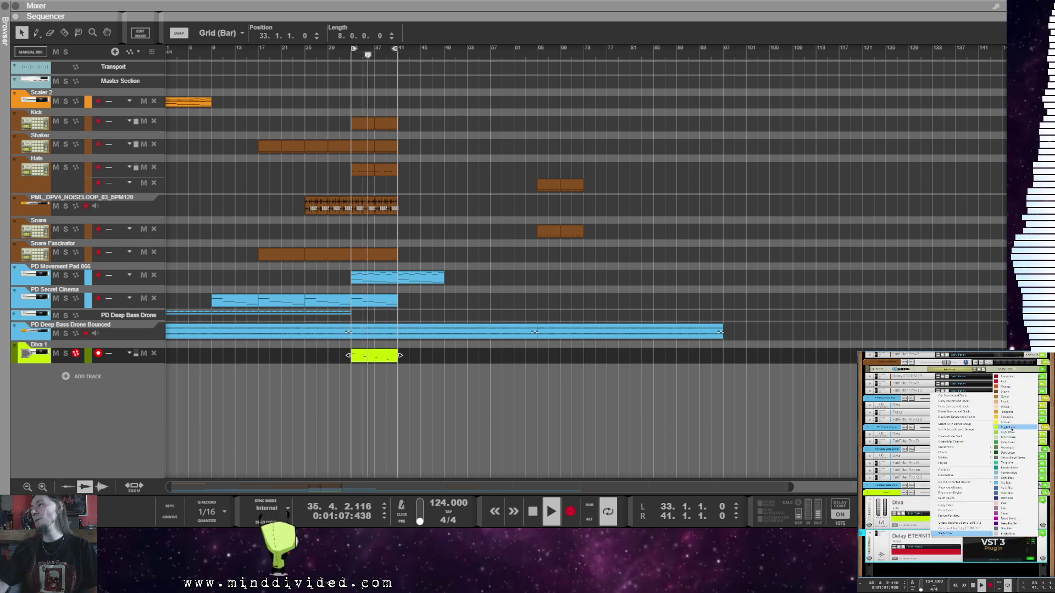
{"action": "left_click", "coordinate": [1013, 429]}
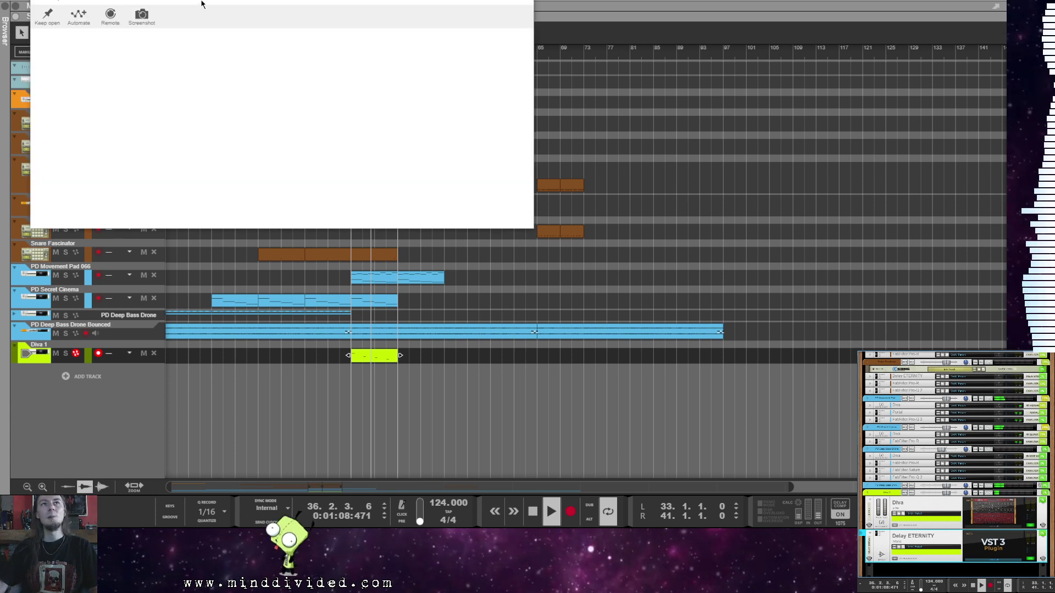
{"action": "left_click_drag", "start_coordinate": [203, 3], "coordinate": [871, 413]}
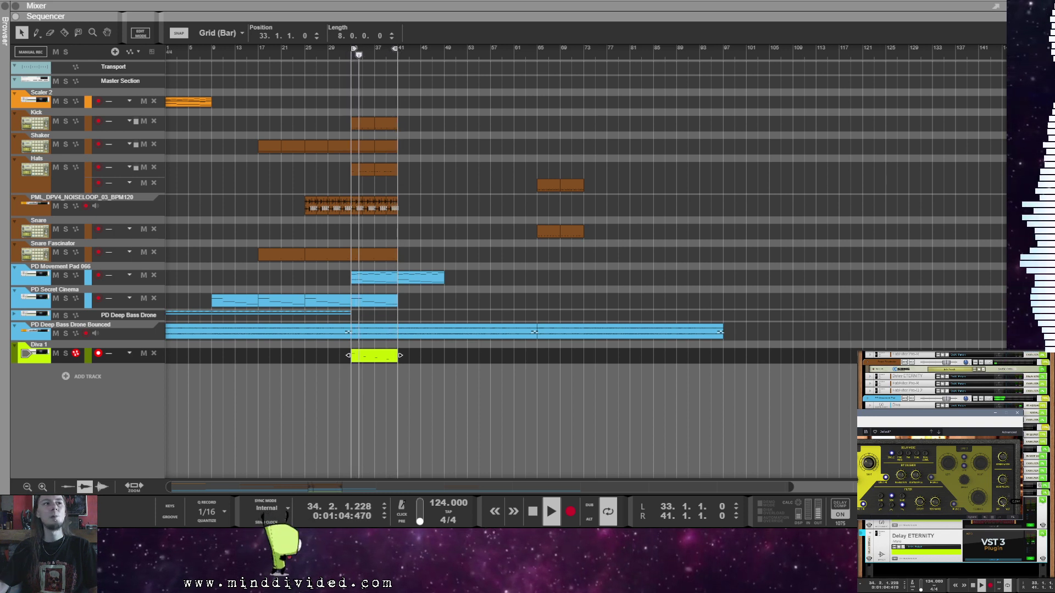
Step: Bring the delay window over the arrangement and turn off Line 1's bit crusher
{"action": "left_click_drag", "start_coordinate": [923, 412], "coordinate": [679, 140]}
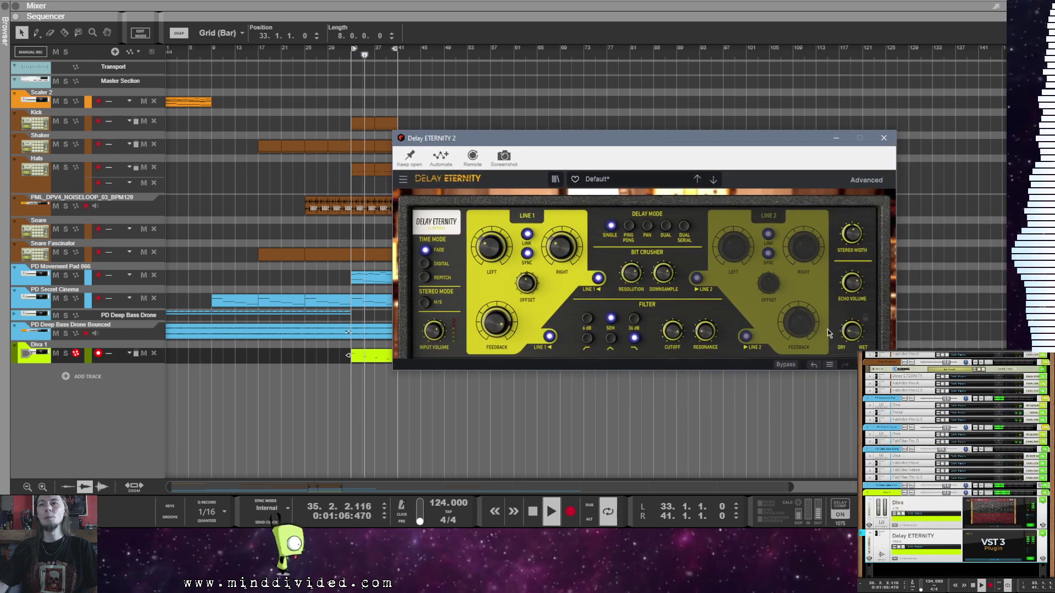
{"action": "mouse_move", "coordinate": [854, 341]}
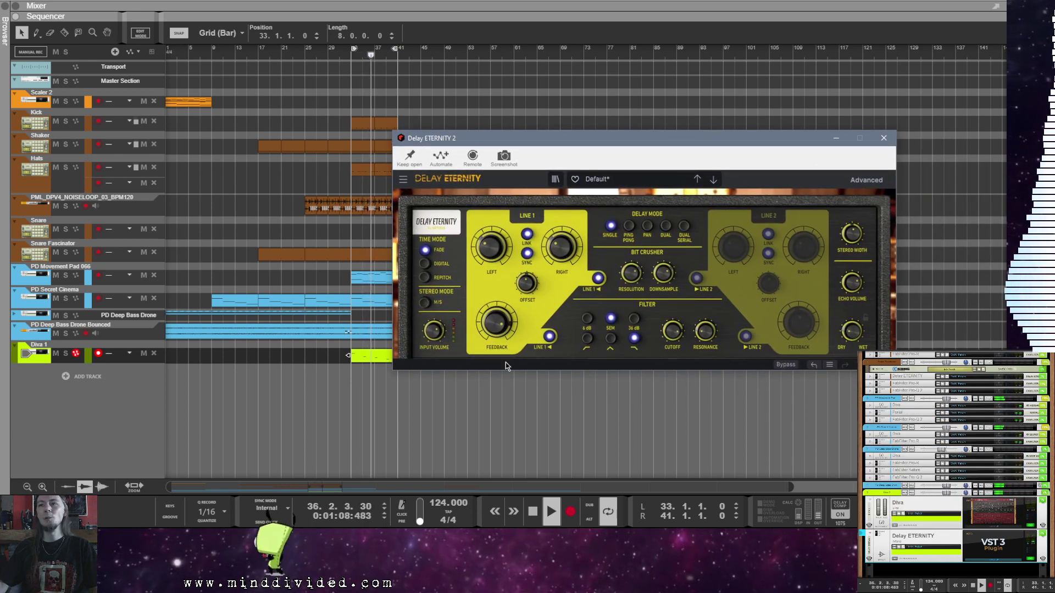
{"action": "mouse_move", "coordinate": [491, 330]}
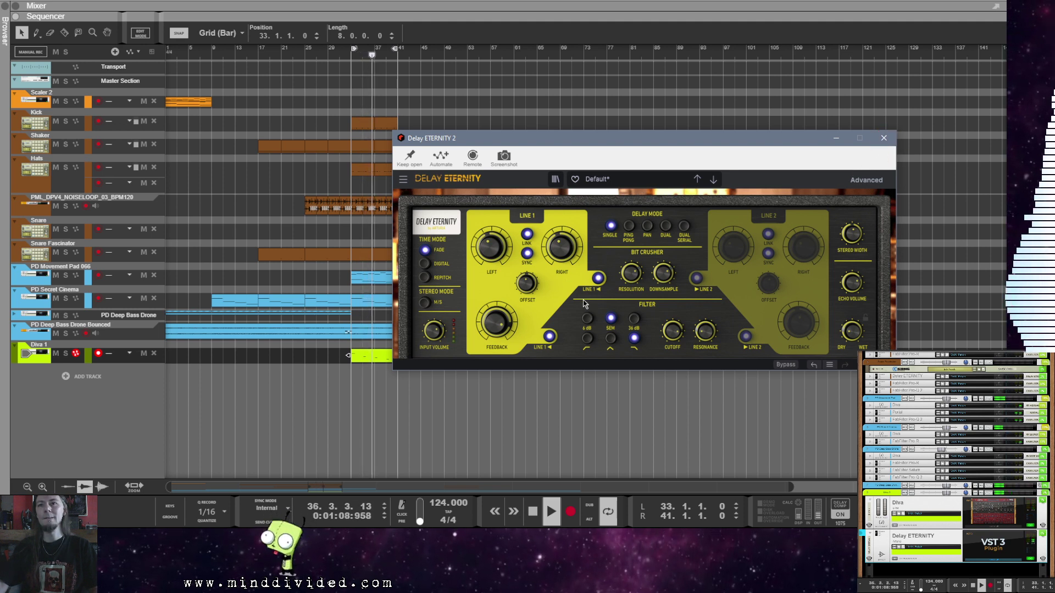
{"action": "left_click", "coordinate": [597, 278]}
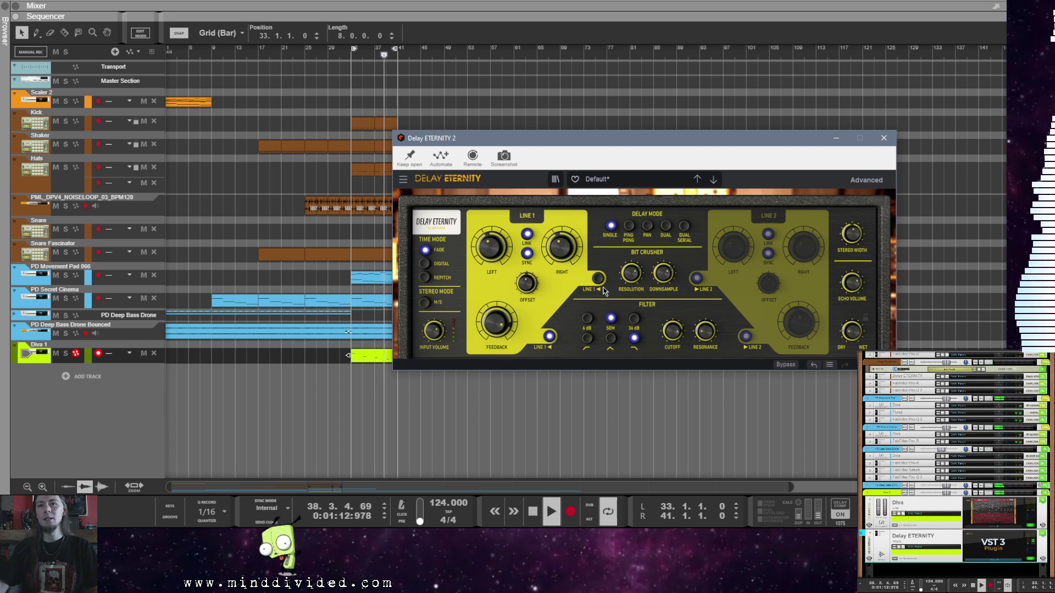
Step: Lower the cutoff to about 2172 Hz, raise resonance to 0.64, and drop Line 1 feedback to about 0.58
{"action": "mouse_move", "coordinate": [707, 336]}
{"action": "scroll", "coordinate": [706, 336], "scroll_direction": "up", "scroll_amount": 3}
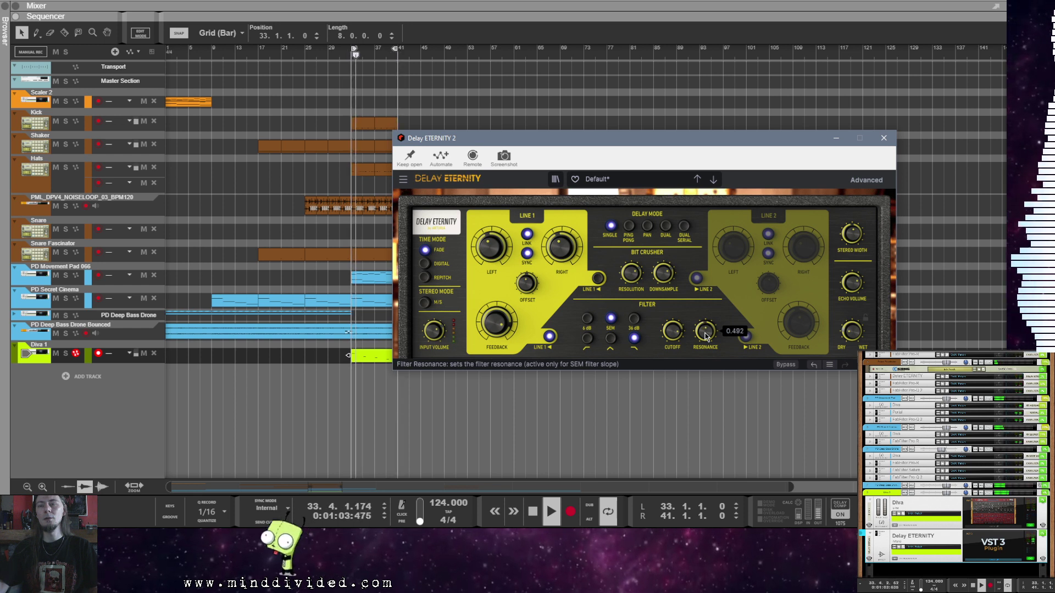
{"action": "scroll", "coordinate": [678, 341], "scroll_direction": "down", "scroll_amount": 3}
{"action": "scroll", "coordinate": [679, 341], "scroll_direction": "down", "scroll_amount": 1}
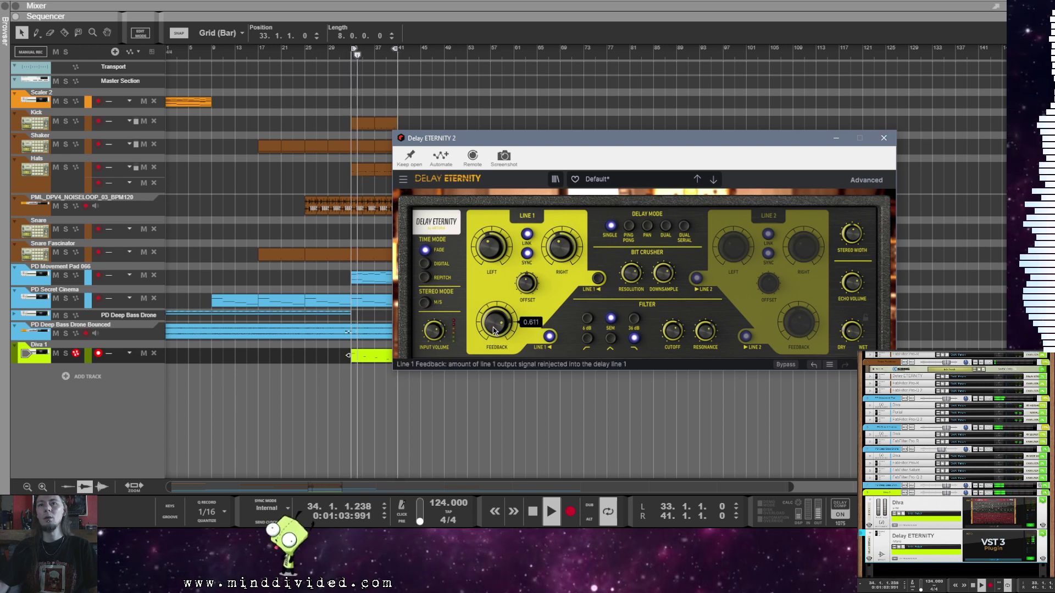
{"action": "scroll", "coordinate": [494, 331], "scroll_direction": "down", "scroll_amount": 3}
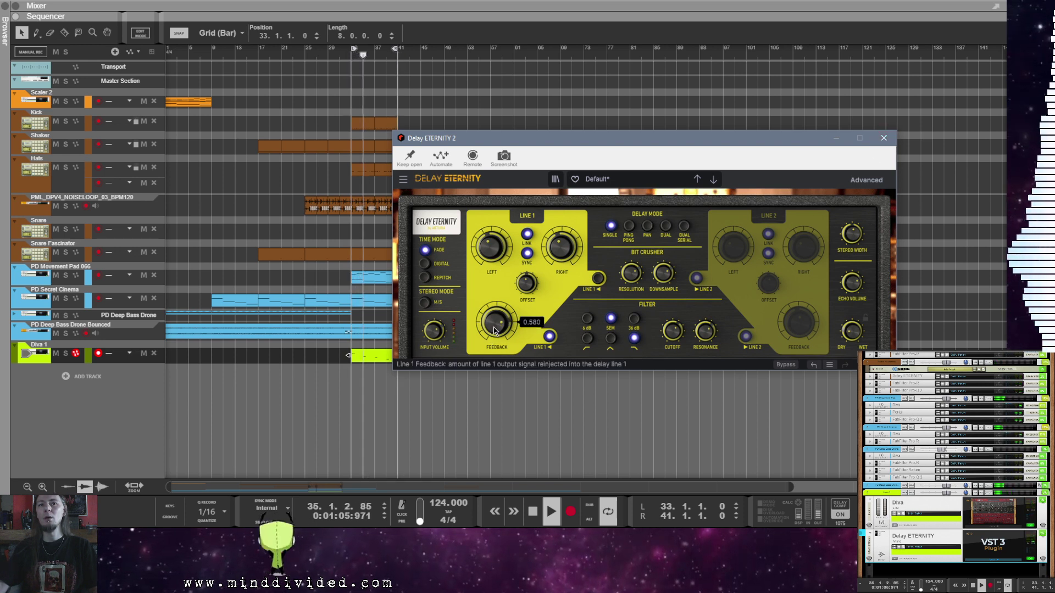
{"action": "left_click", "coordinate": [883, 138]}
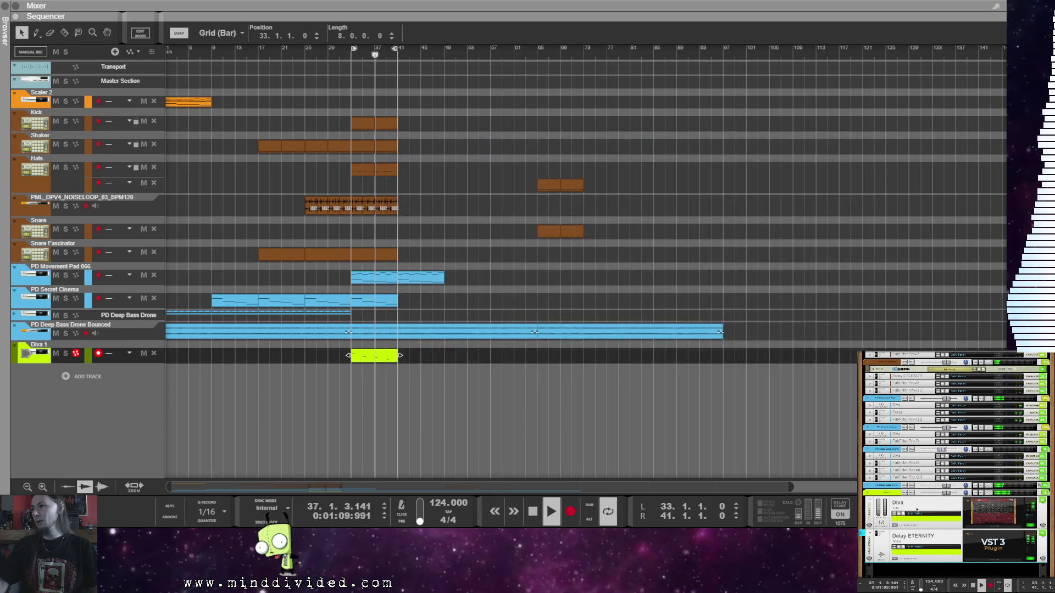
Step: Add a FabFilter Pro-Q equalizer after the delay and colour it lime
{"action": "right_click", "coordinate": [917, 550]}
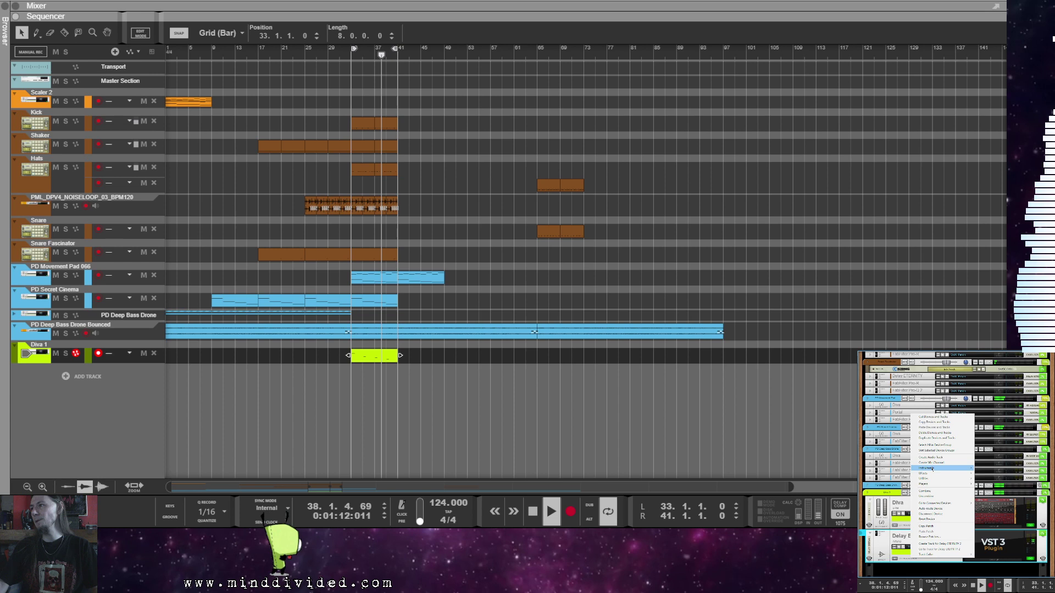
{"action": "mouse_move", "coordinate": [945, 474]}
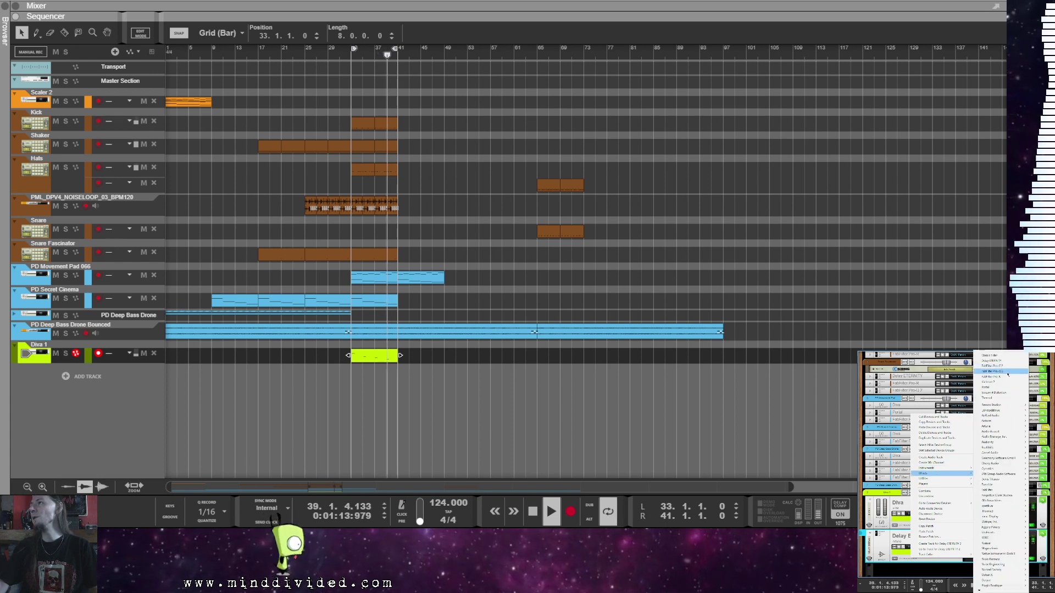
{"action": "left_click", "coordinate": [1008, 374]}
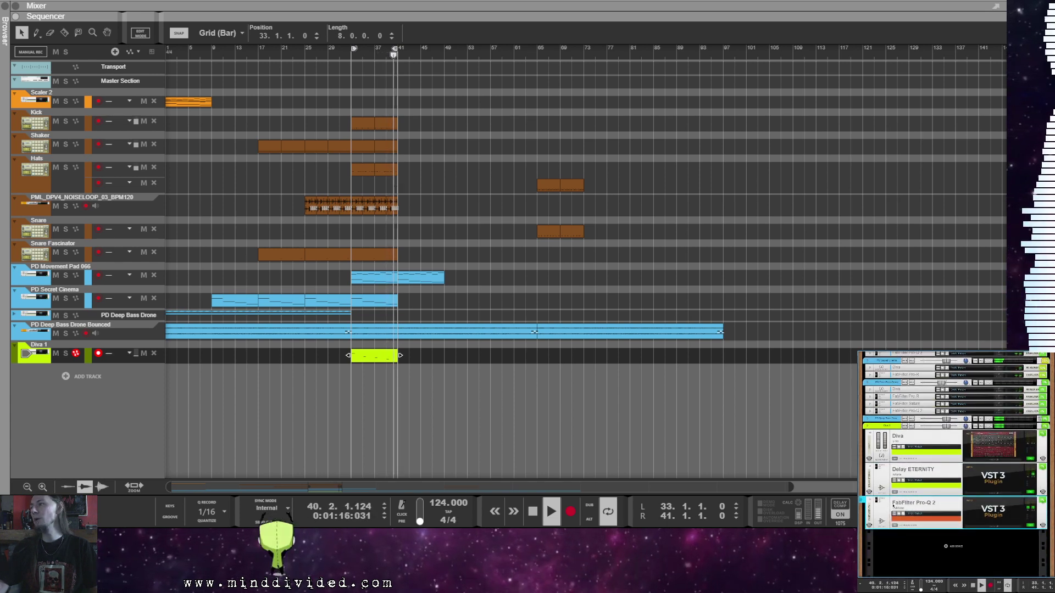
{"action": "right_click", "coordinate": [894, 502]}
{"action": "mouse_move", "coordinate": [912, 500]}
{"action": "left_click", "coordinate": [984, 395]}
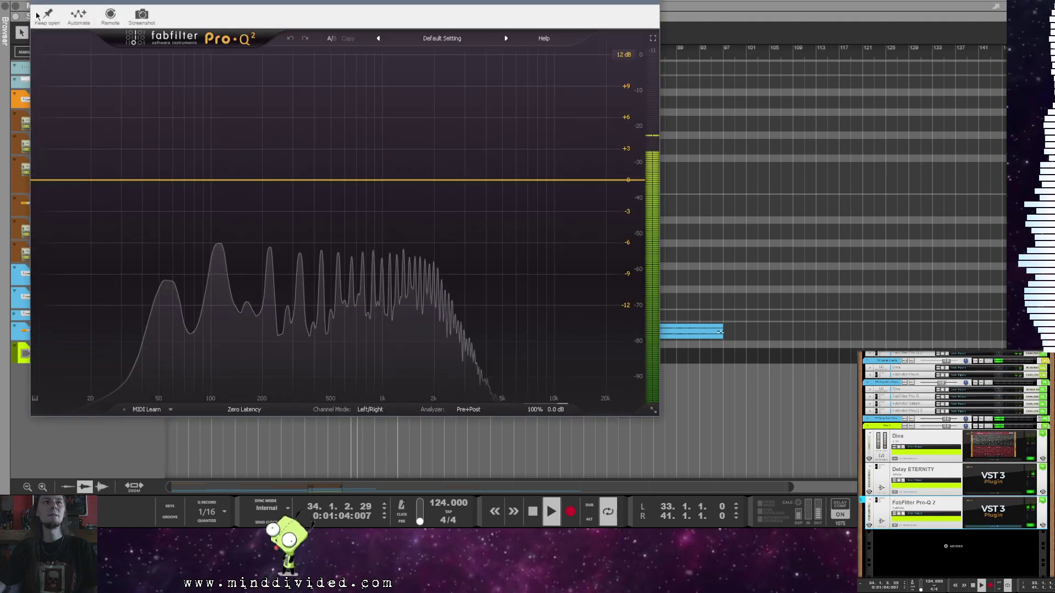
Step: Make the EQ's first band a 200 Hz low cut filter
{"action": "left_click", "coordinate": [46, 16]}
{"action": "left_click_drag", "start_coordinate": [407, 3], "coordinate": [597, 26]}
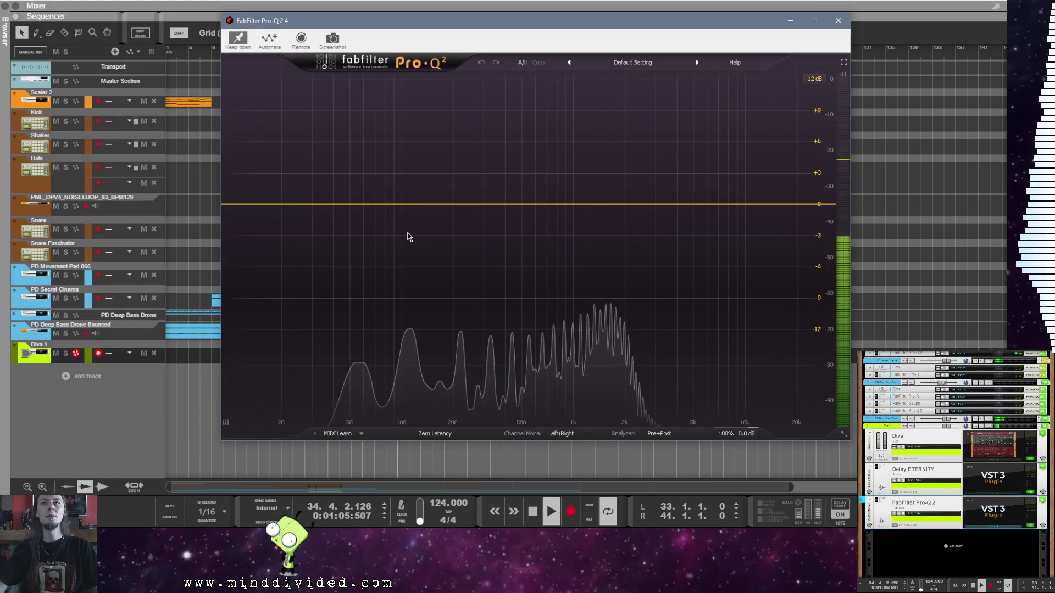
{"action": "left_click", "coordinate": [429, 205]}
{"action": "double_click", "coordinate": [385, 379]}
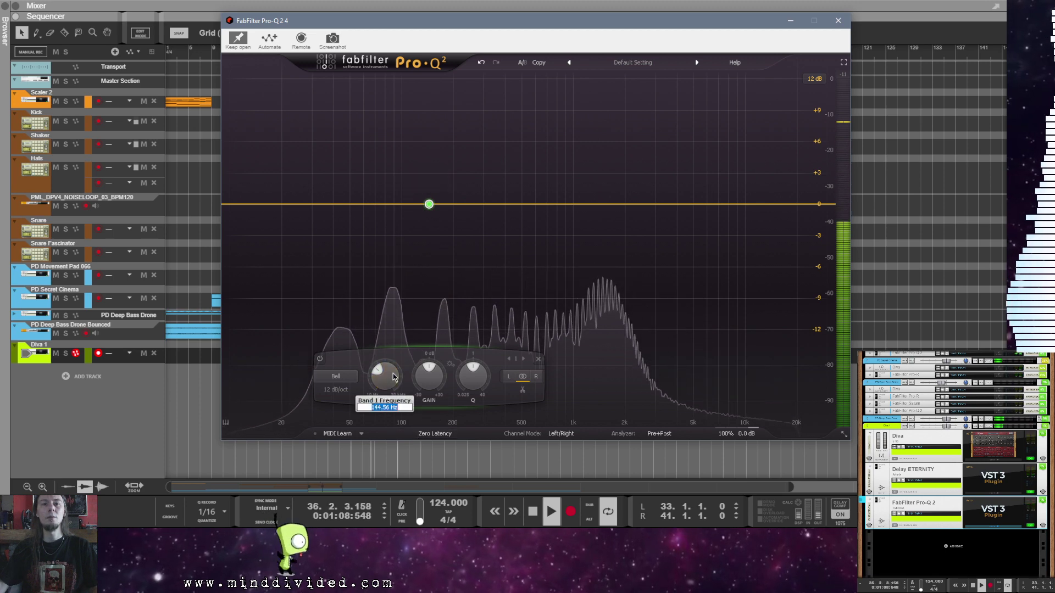
{"action": "type", "text": "200"}
{"action": "key", "text": "Return"}
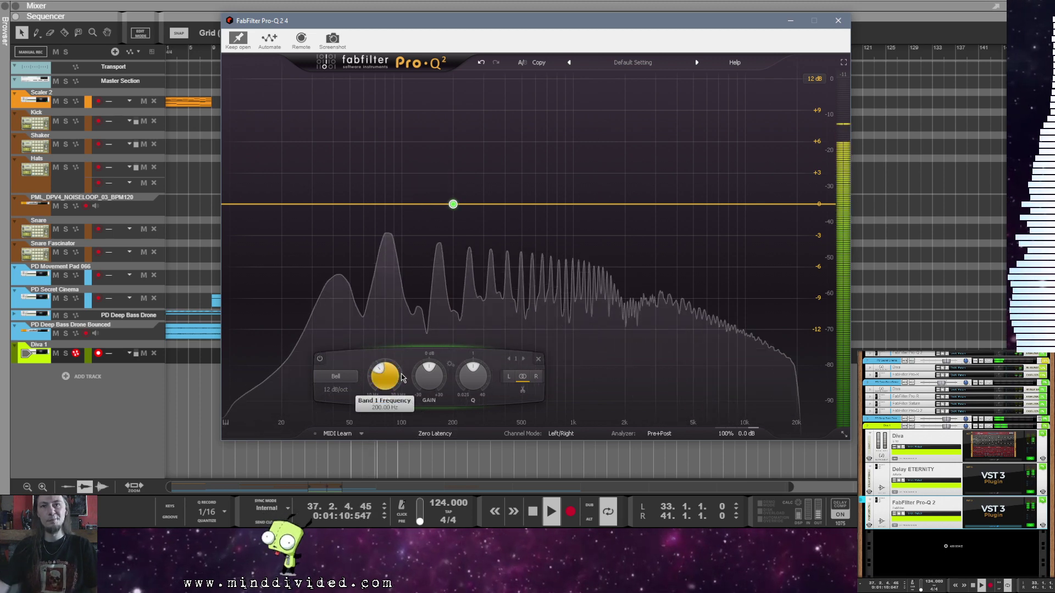
{"action": "left_click", "coordinate": [336, 376]}
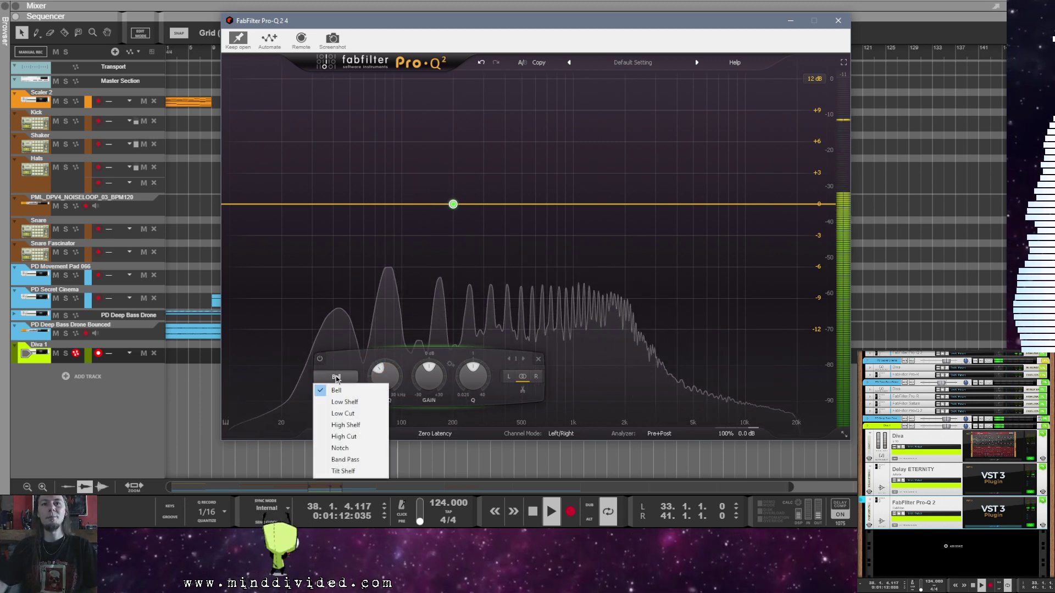
{"action": "left_click", "coordinate": [343, 414]}
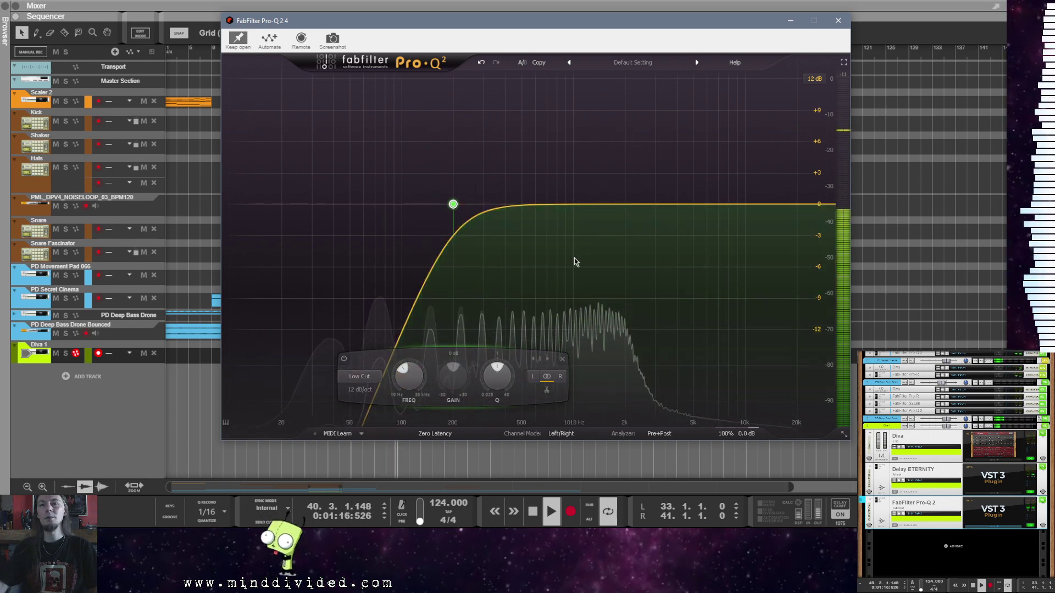
{"action": "left_click", "coordinate": [838, 20]}
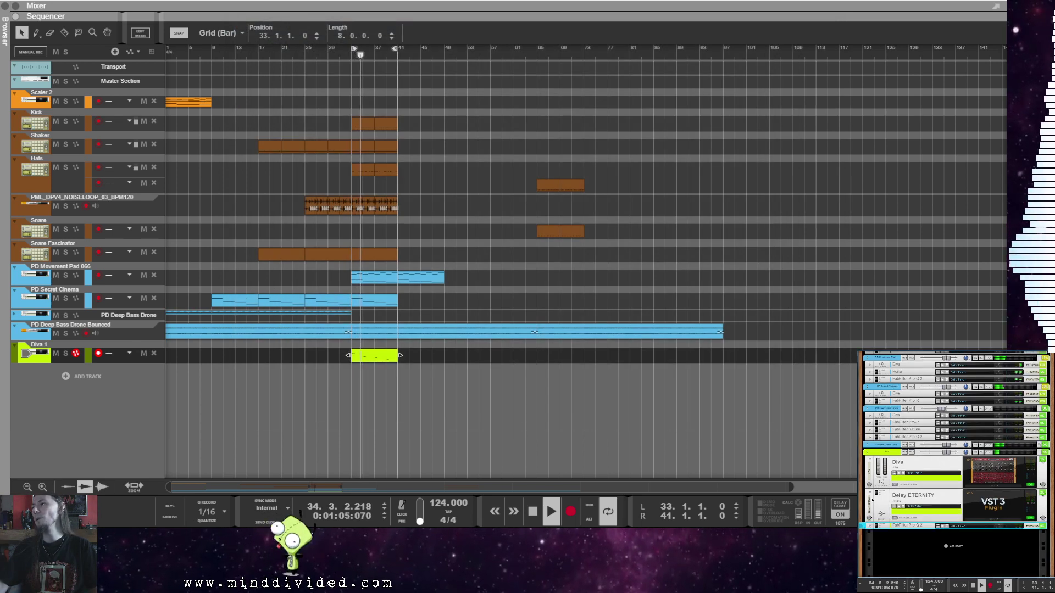
Step: Fold the Delay ETERNITY and Diva devices and rename the track BS Saw Lift
{"action": "left_click", "coordinate": [987, 470]}
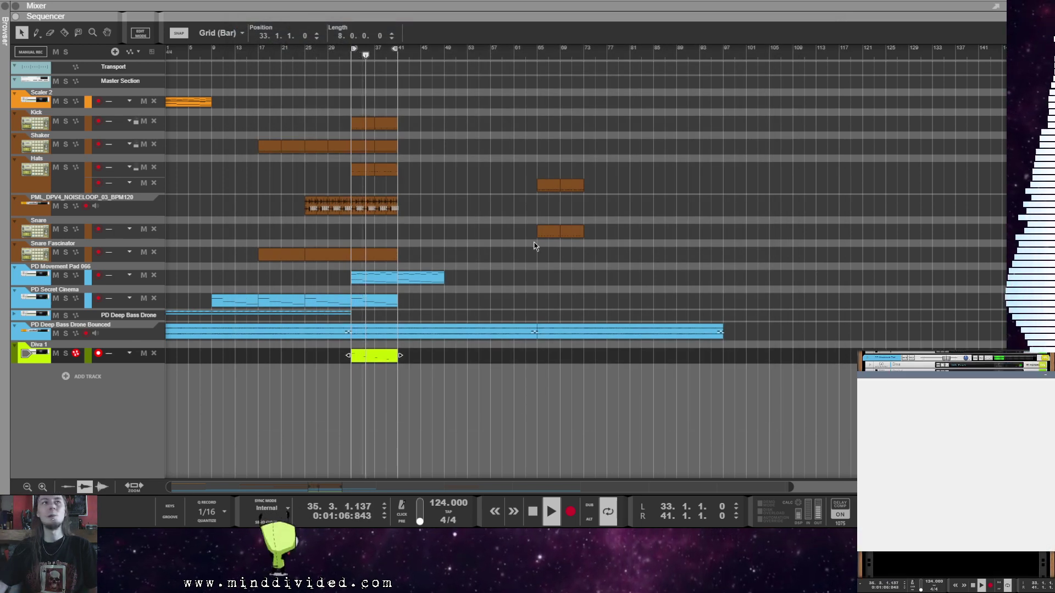
{"action": "mouse_move", "coordinate": [1010, 399]}
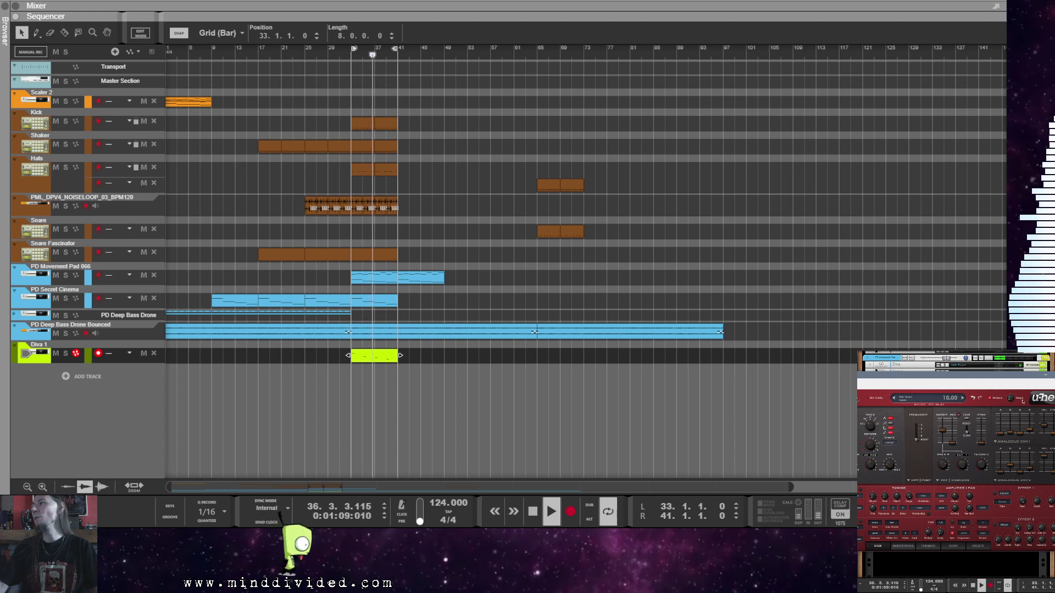
{"action": "left_click", "coordinate": [1053, 374]}
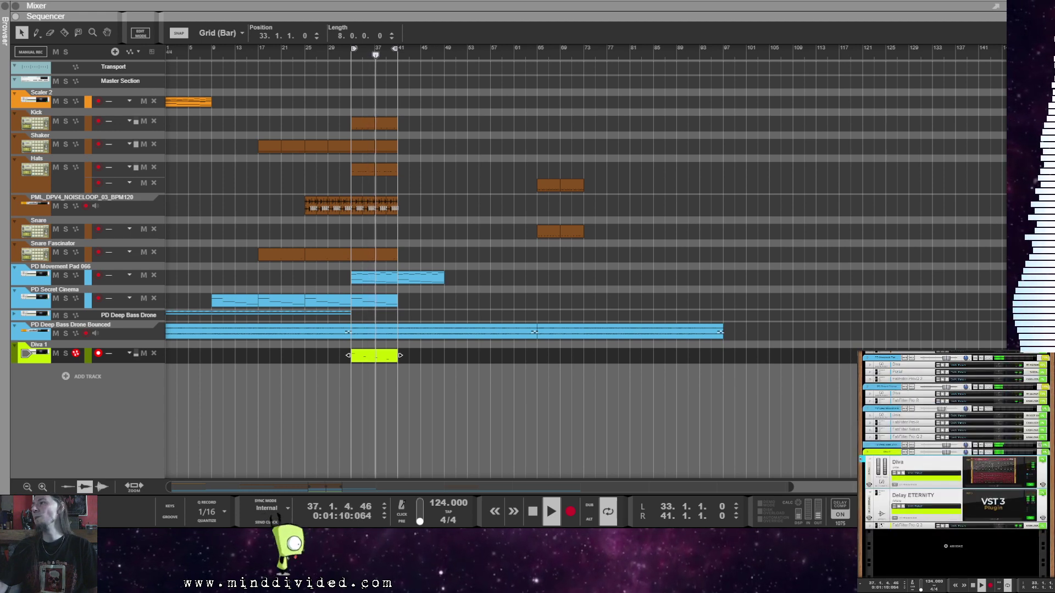
{"action": "left_click", "coordinate": [869, 495]}
{"action": "left_click", "coordinate": [988, 493]}
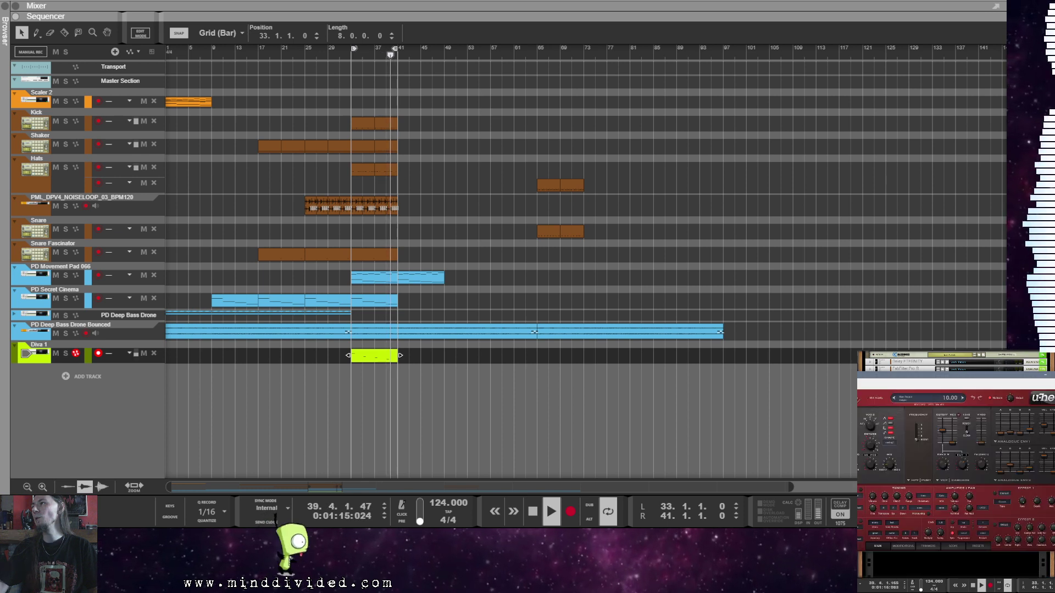
{"action": "left_click", "coordinate": [1053, 374]}
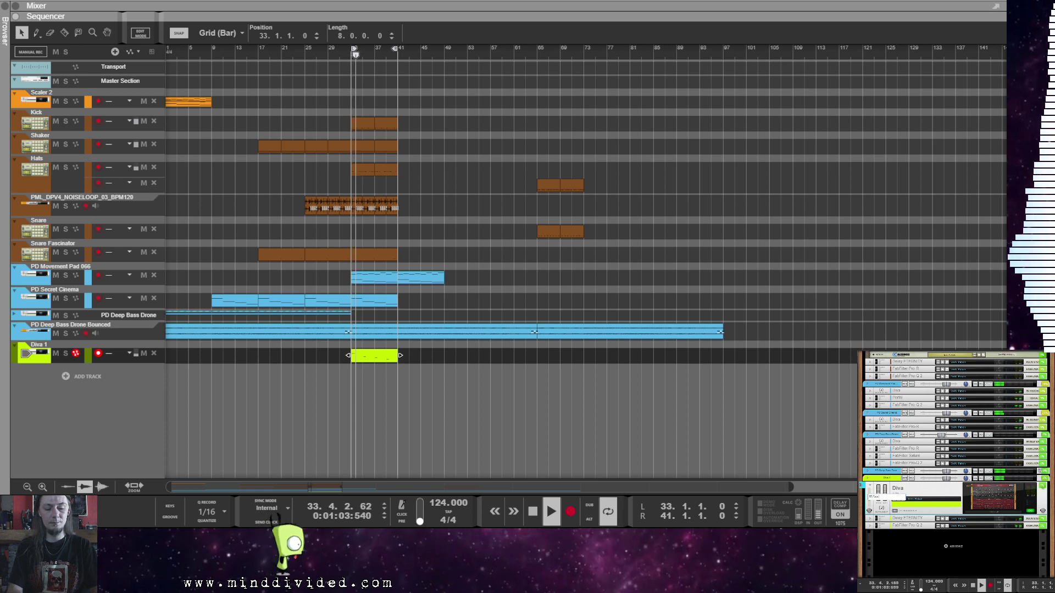
{"action": "key", "text": "Return"}
{"action": "left_click", "coordinate": [870, 487]}
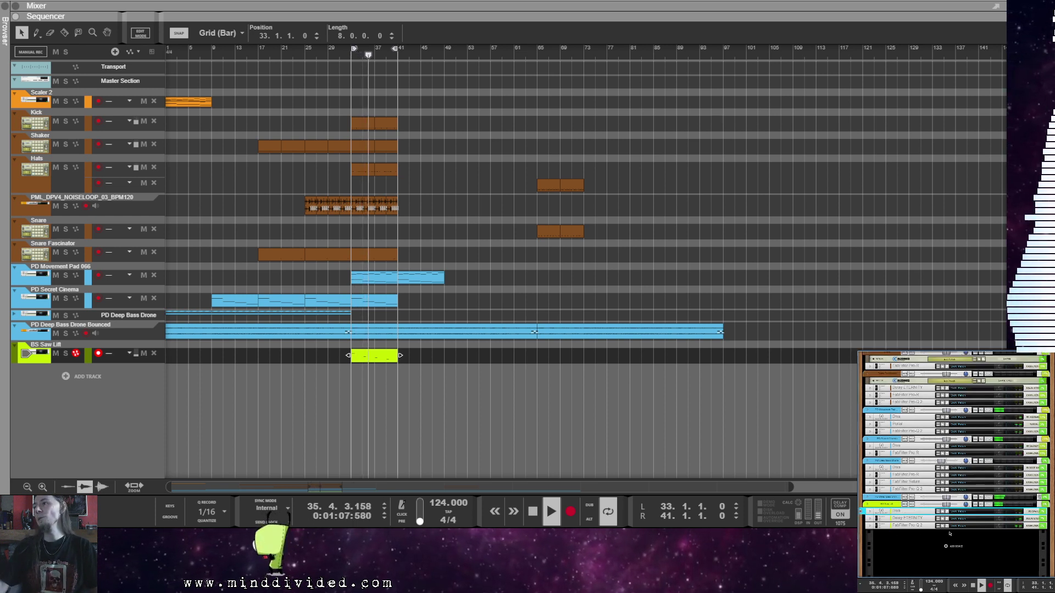
Step: Pick a new Route to destination for the BS Saw Lift mix channel's output
{"action": "left_click", "coordinate": [888, 505]}
{"action": "right_click", "coordinate": [888, 505]}
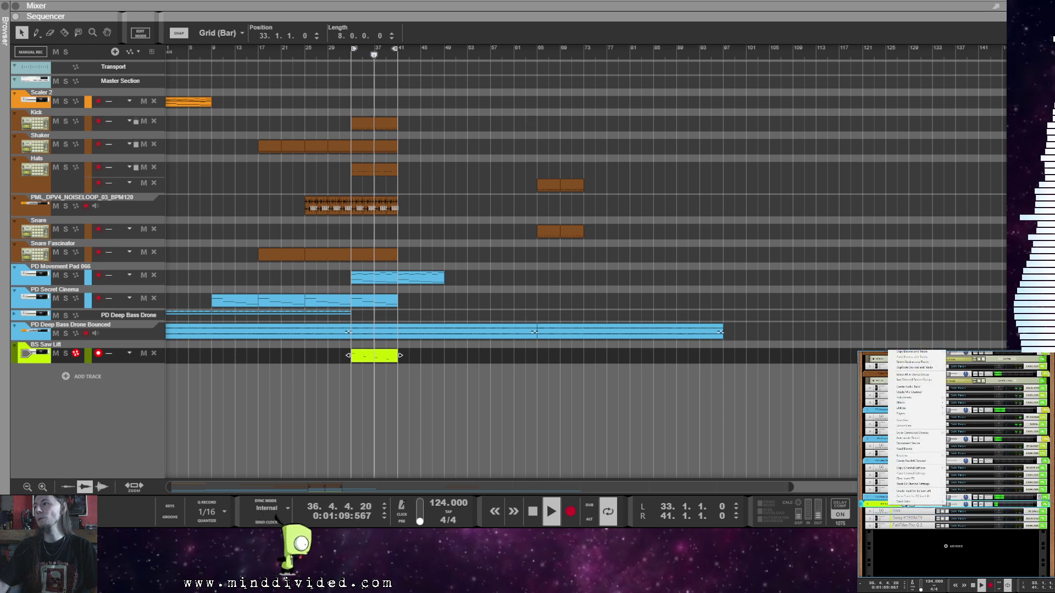
{"action": "mouse_move", "coordinate": [923, 455]}
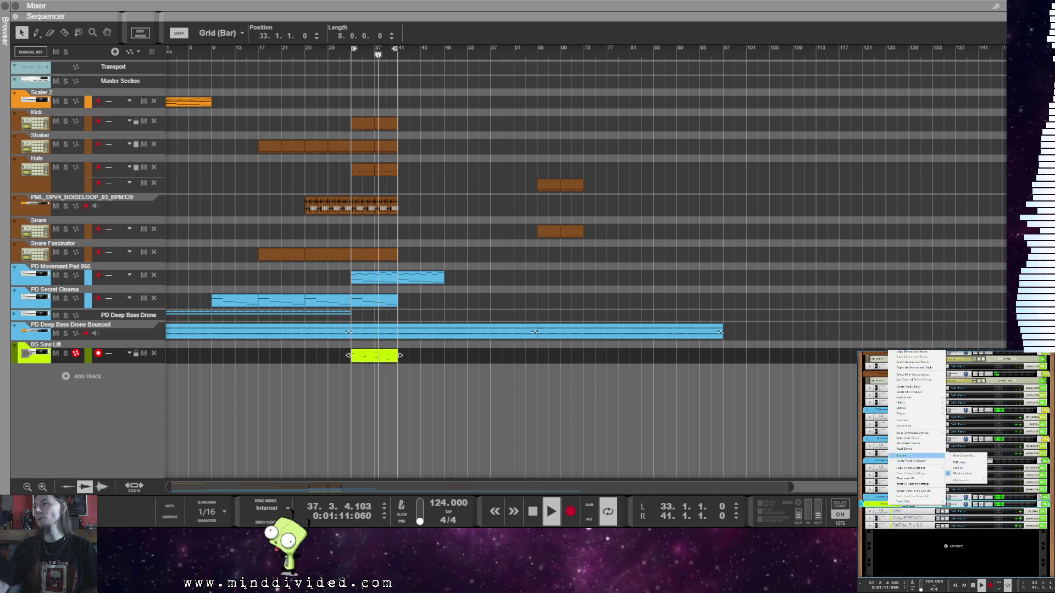
{"action": "left_click", "coordinate": [962, 473]}
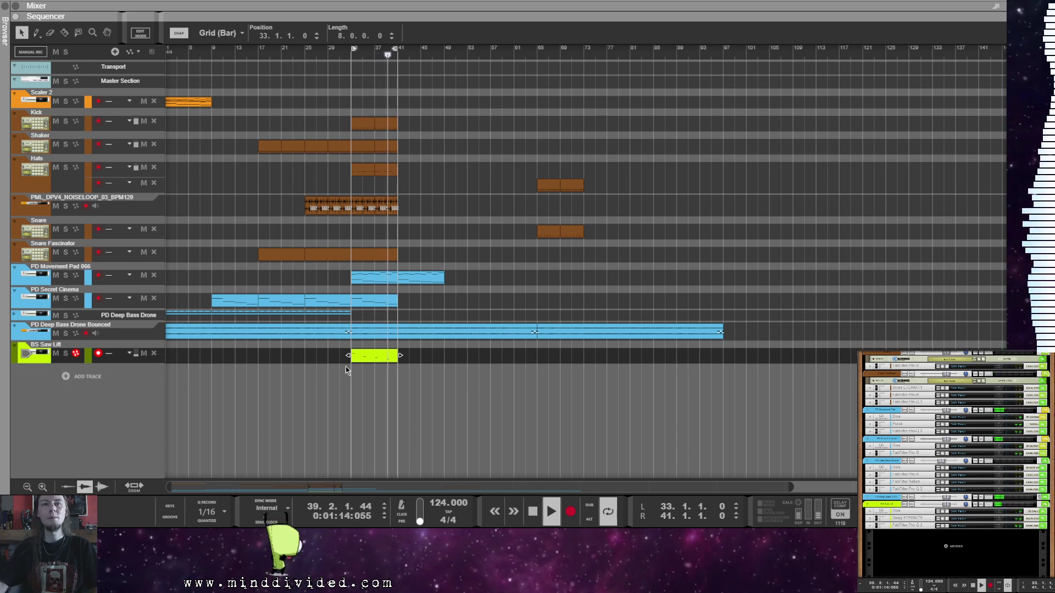
Step: Copy the selected first and second notes of the stab groups slightly later in the BS Saw Lift clip
{"action": "double_click", "coordinate": [373, 357]}
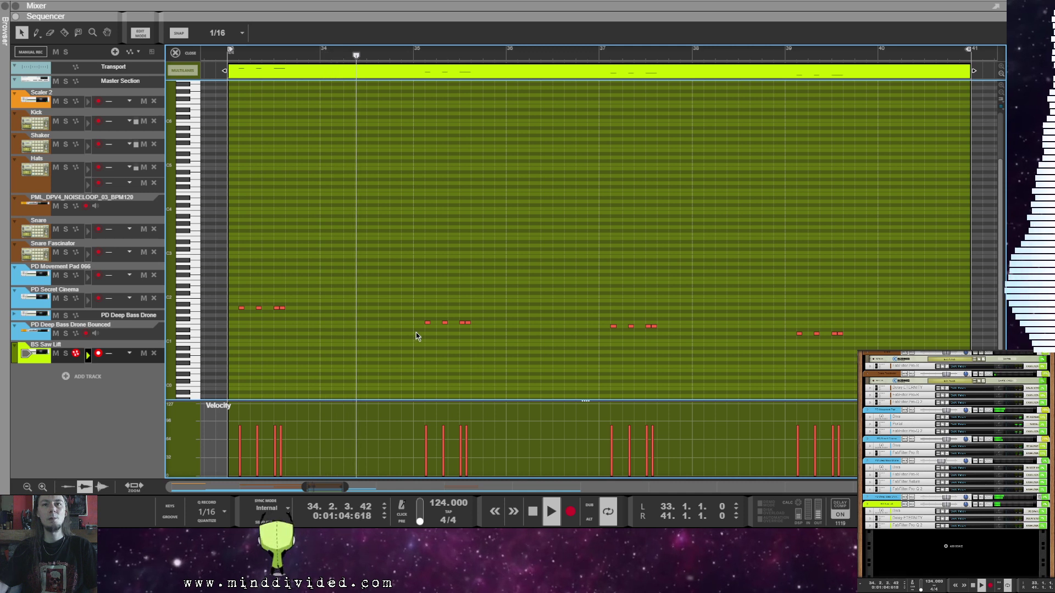
{"action": "left_click", "coordinate": [241, 308]}
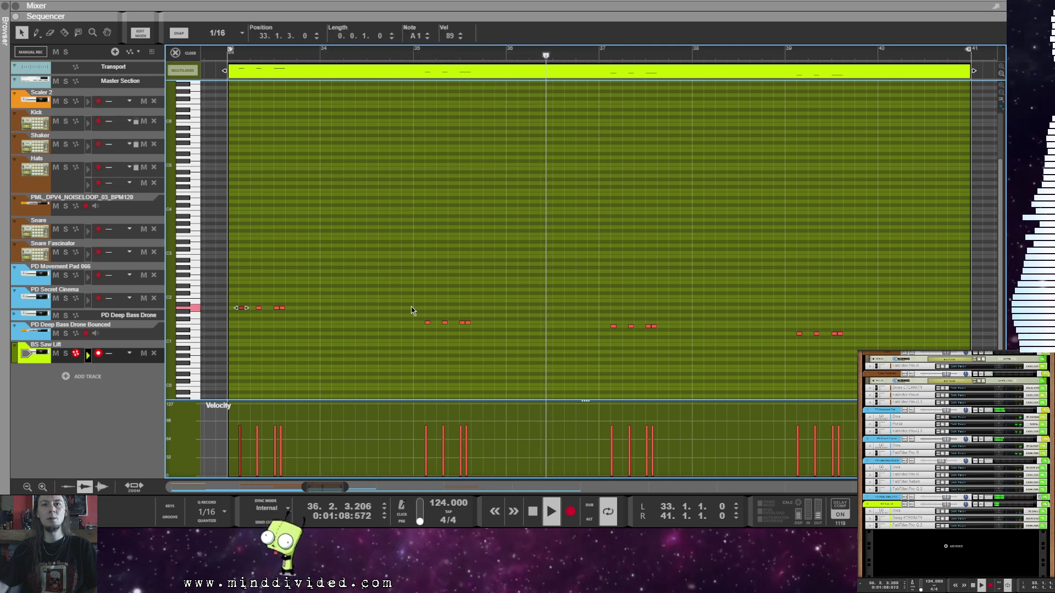
{"action": "left_click", "coordinate": [799, 333], "text": "shift"}
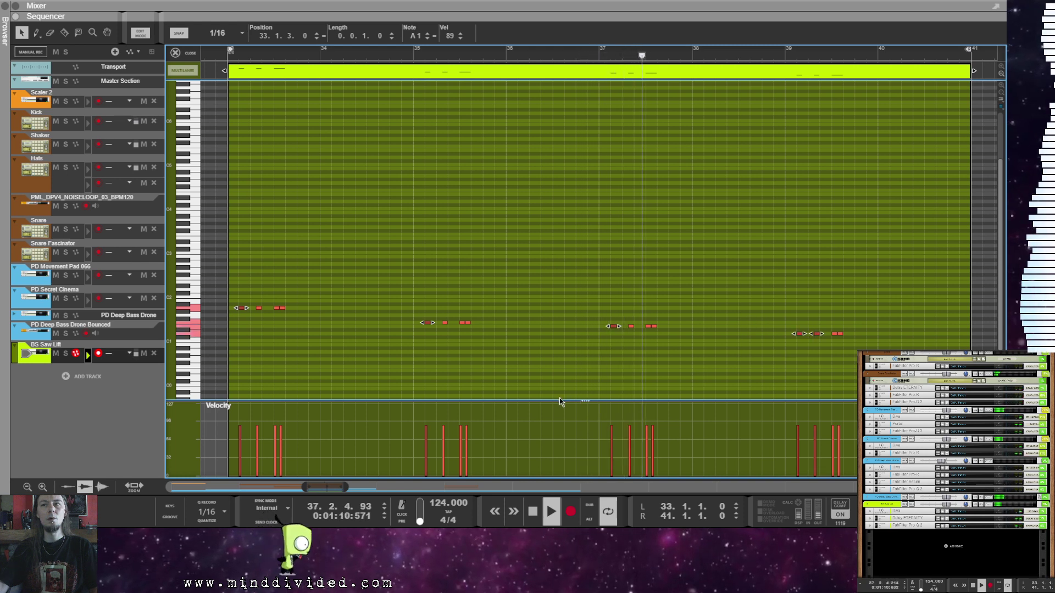
{"action": "left_click", "coordinate": [445, 323], "text": "shift"}
{"action": "left_click", "coordinate": [817, 334], "text": "shift"}
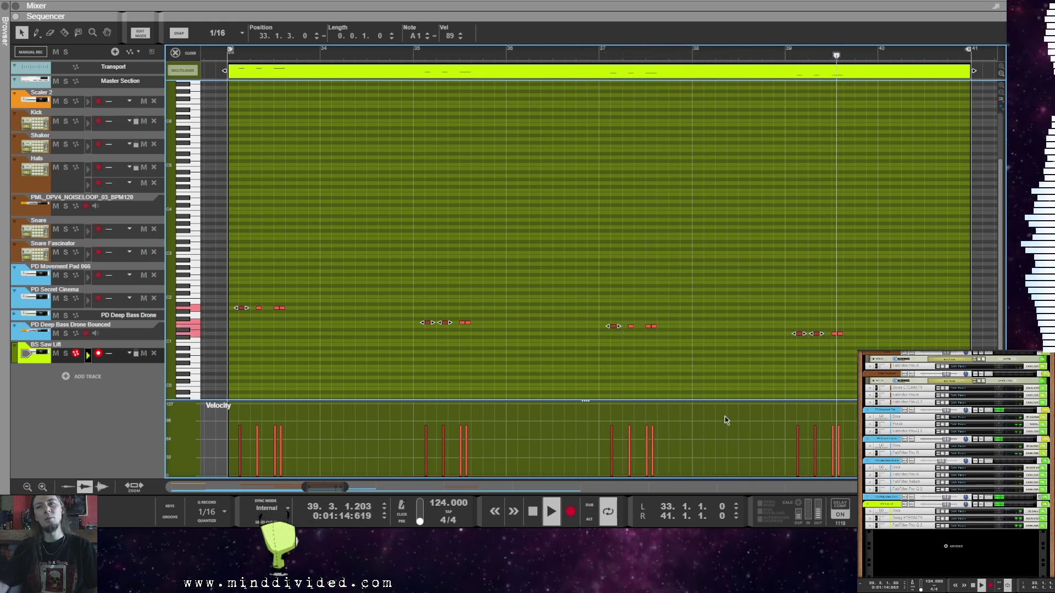
{"action": "left_click_drag", "start_coordinate": [240, 311], "coordinate": [393, 308]}
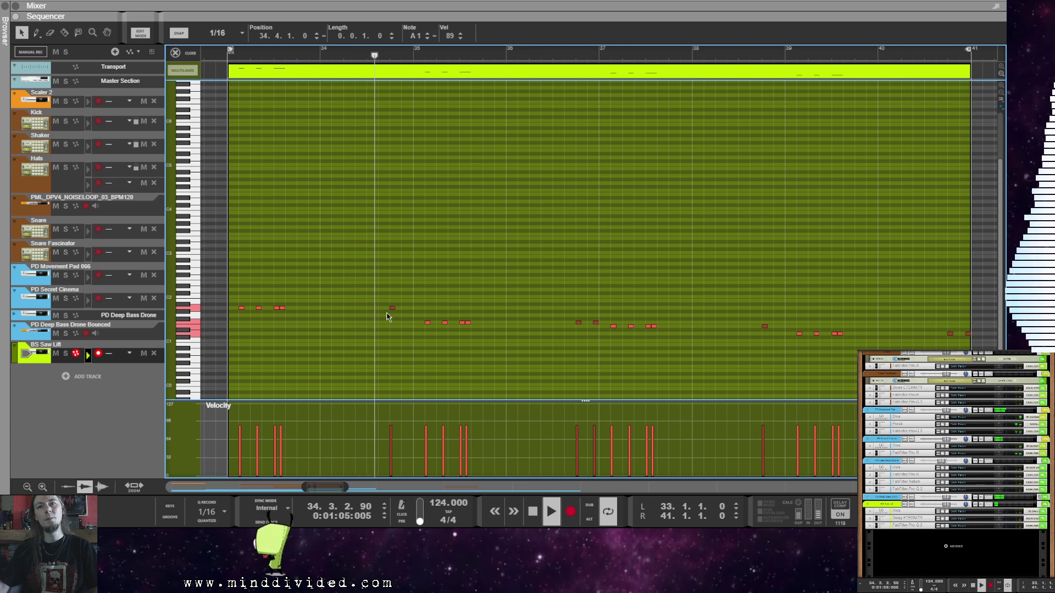
{"action": "left_click", "coordinate": [465, 372]}
{"action": "left_click", "coordinate": [175, 52]}
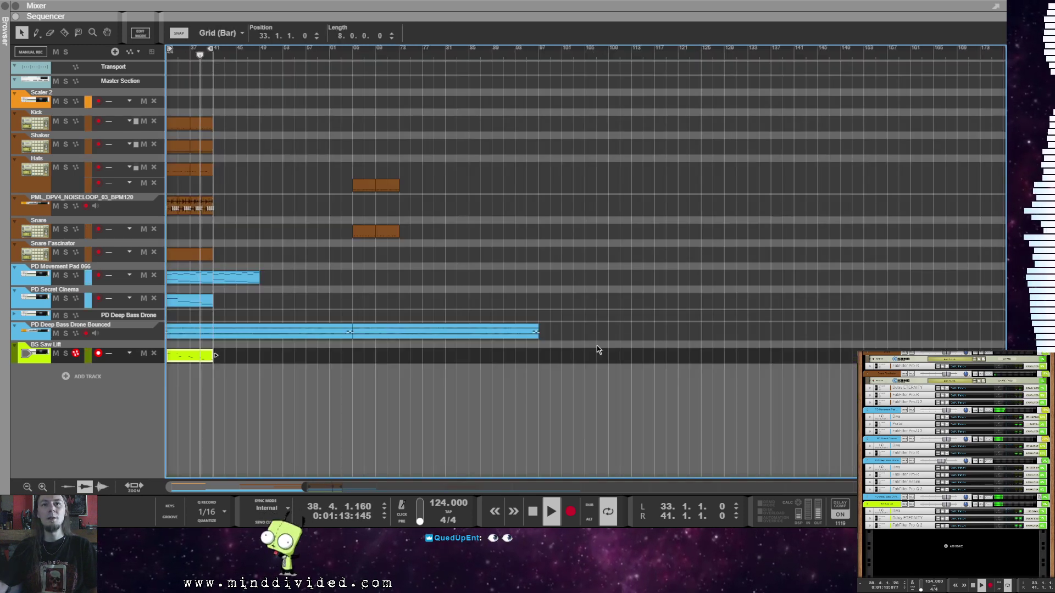
{"action": "left_click", "coordinate": [252, 487]}
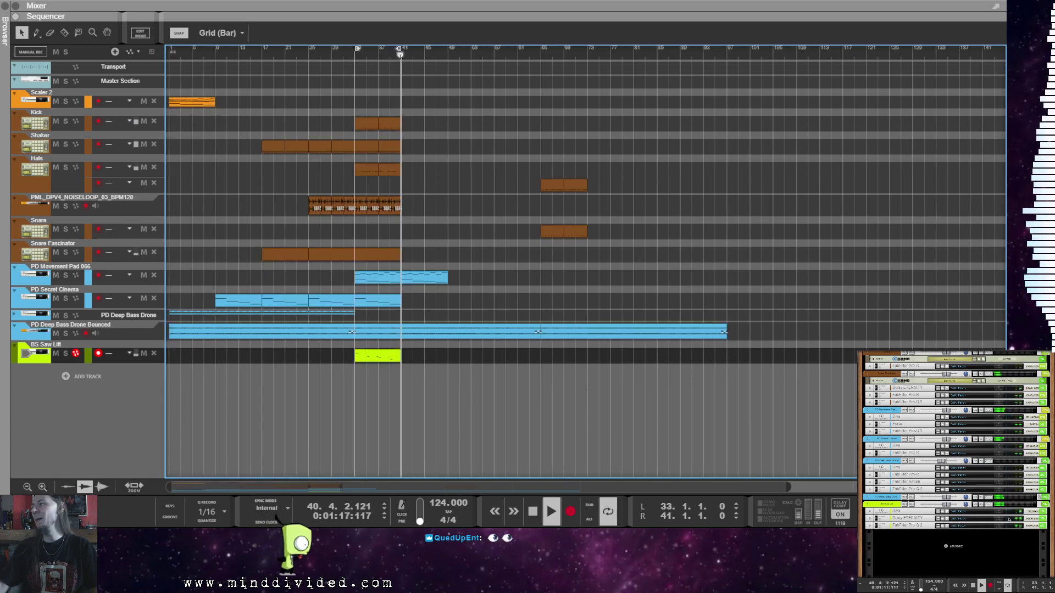
{"action": "left_click", "coordinate": [897, 512]}
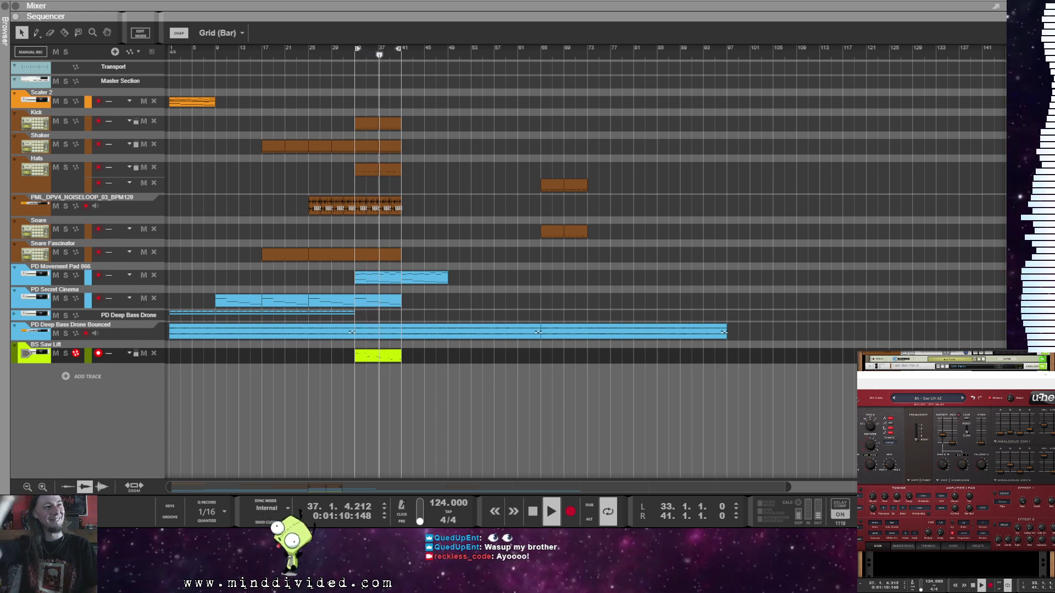
{"action": "mouse_move", "coordinate": [949, 426]}
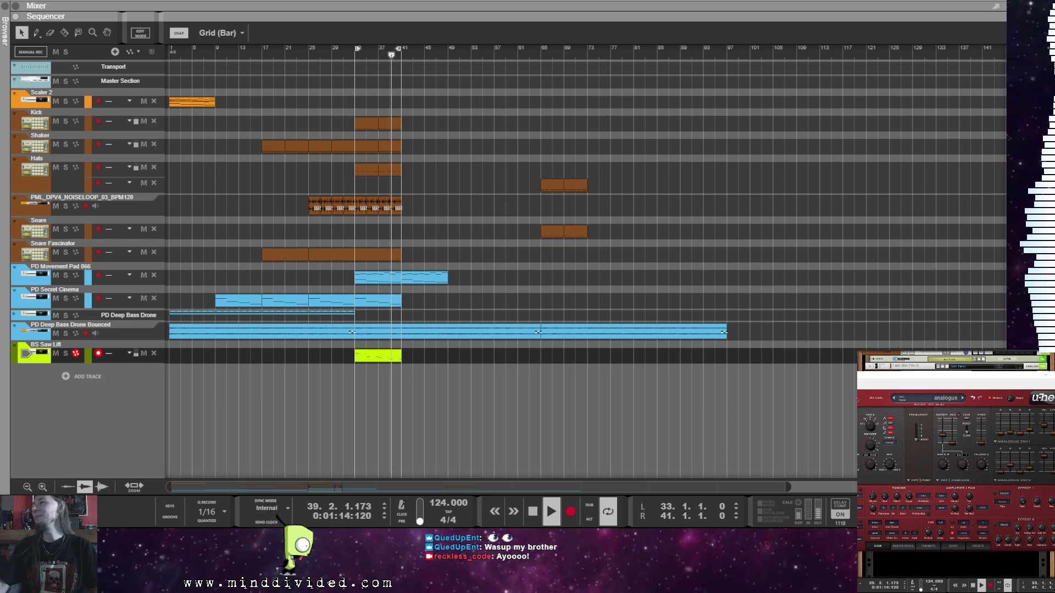
{"action": "left_click", "coordinate": [1053, 375]}
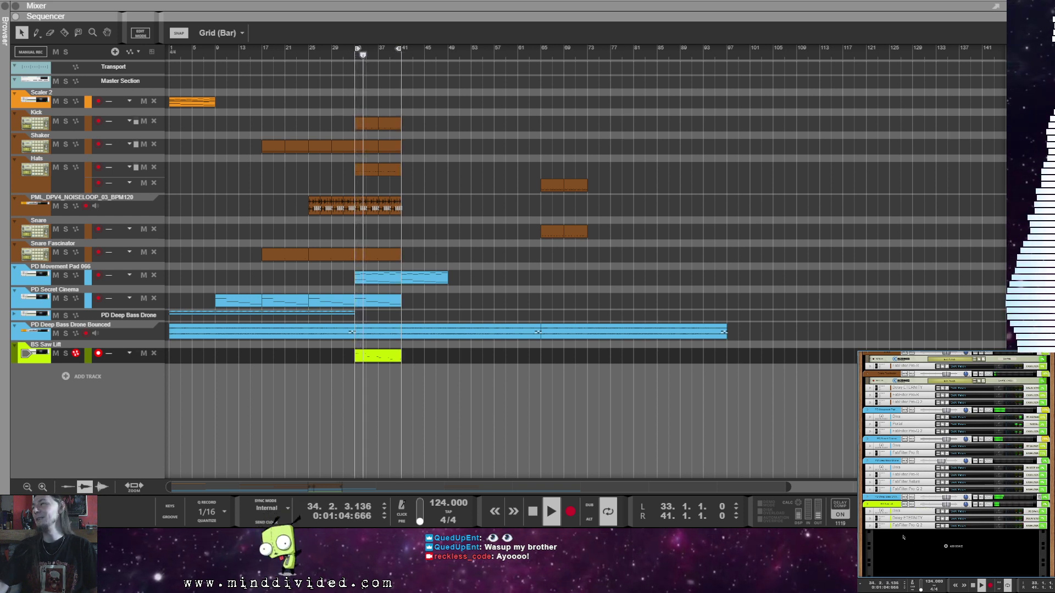
{"action": "left_click_drag", "start_coordinate": [860, 549], "coordinate": [932, 551]}
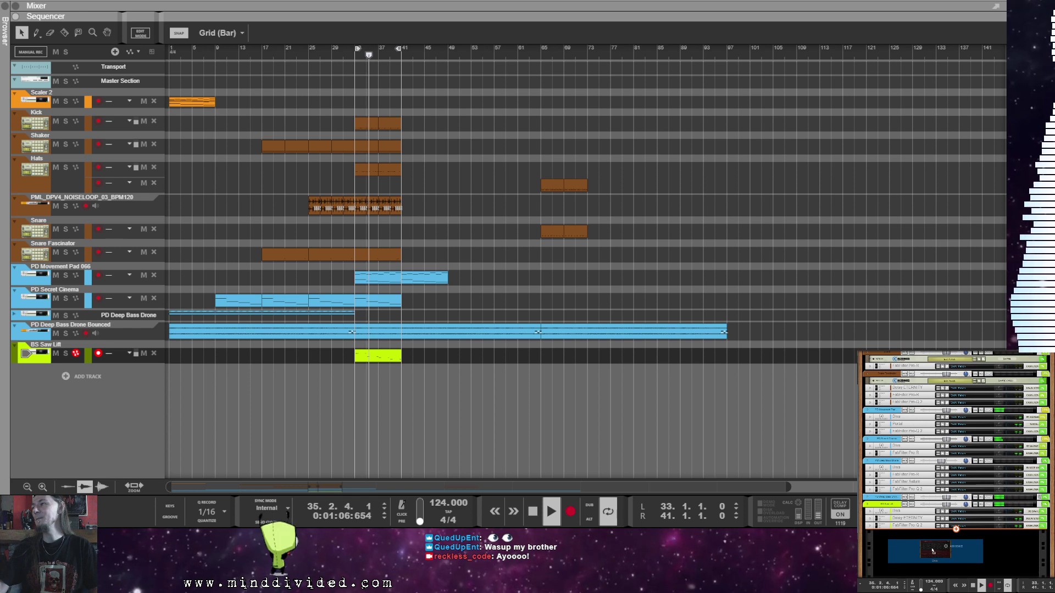
Step: Drop in a new Diva 1 instrument track, colour it lime green, and open its synth panel
{"action": "left_click_drag", "start_coordinate": [923, 571], "coordinate": [923, 571]}
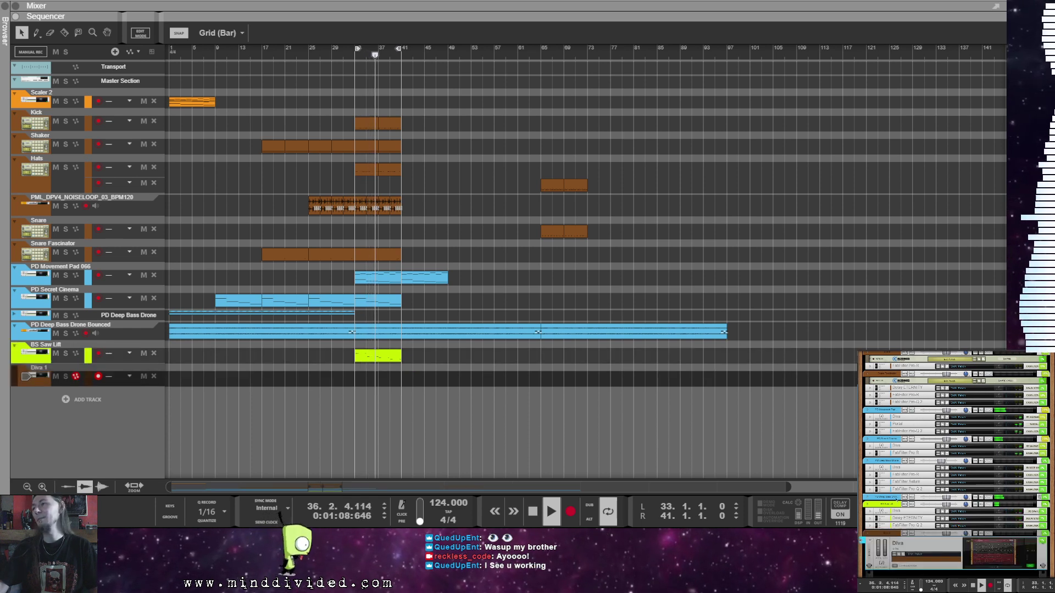
{"action": "right_click", "coordinate": [888, 533]}
{"action": "mouse_move", "coordinate": [907, 529]}
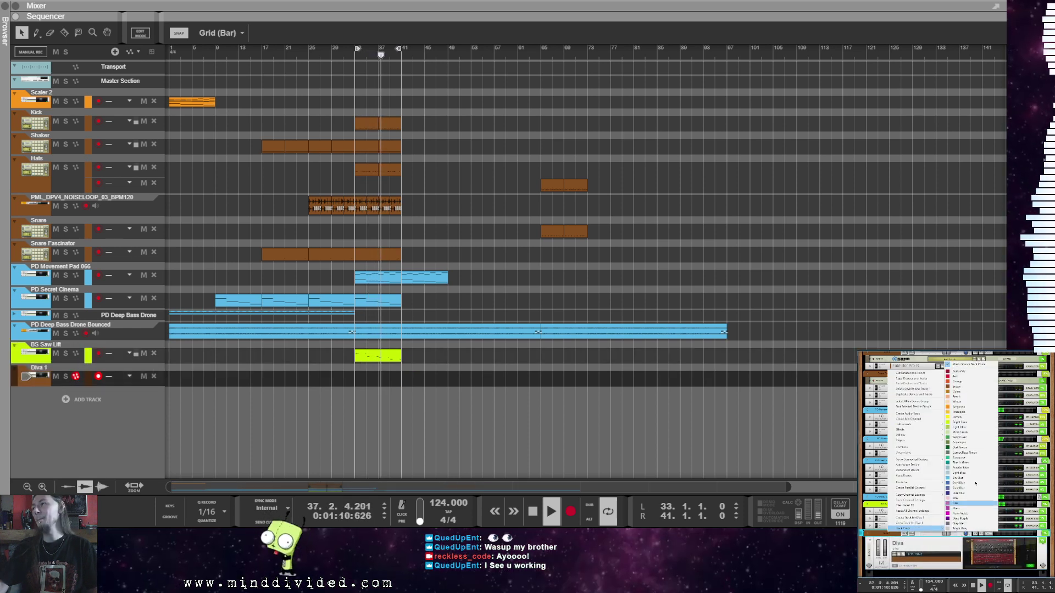
{"action": "left_click", "coordinate": [968, 425]}
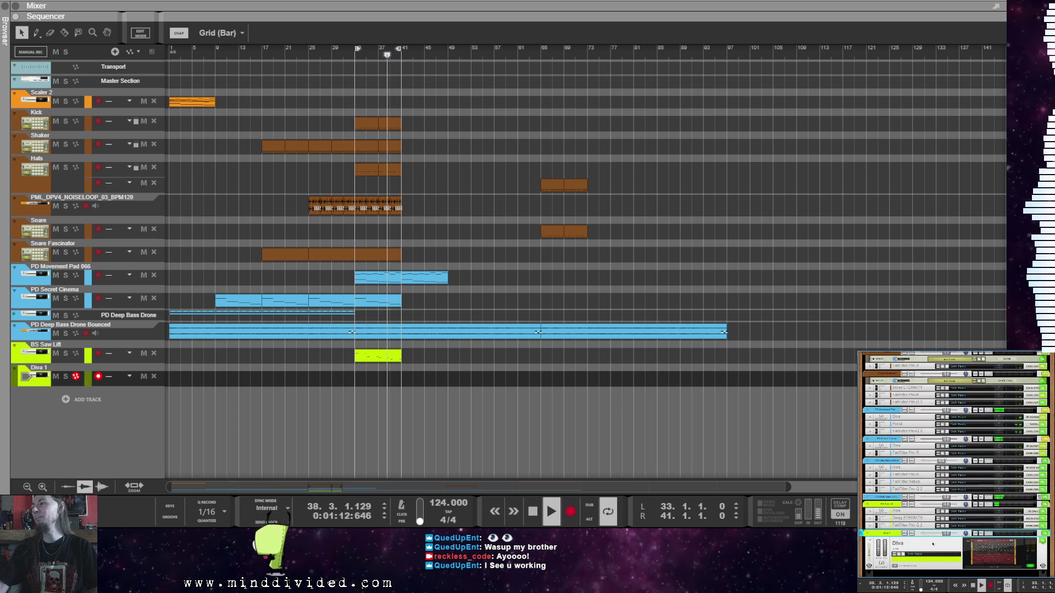
{"action": "scroll", "coordinate": [967, 426], "scroll_direction": "down", "scroll_amount": 2}
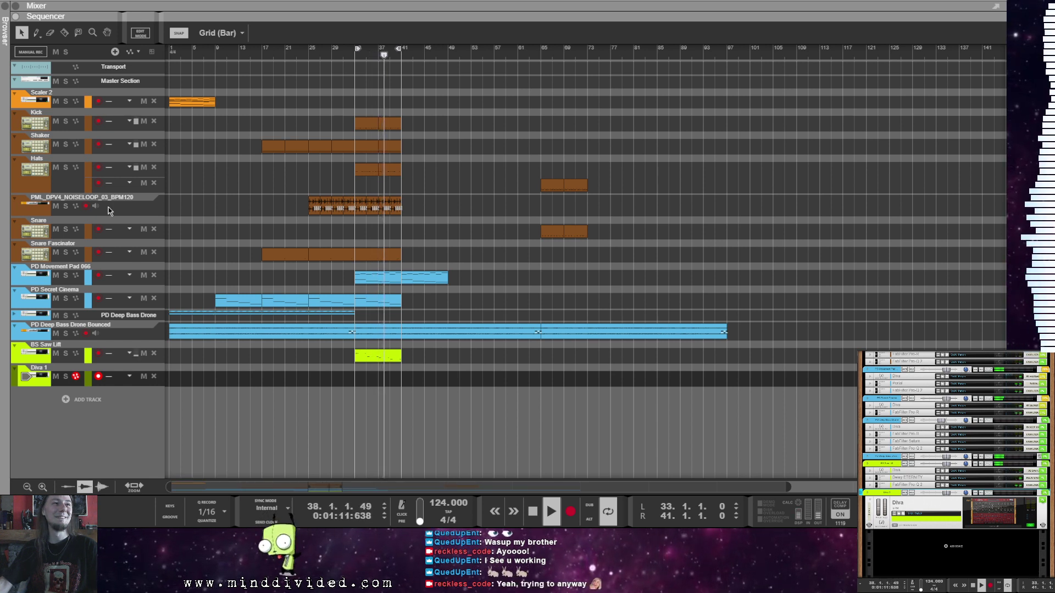
{"action": "left_click", "coordinate": [987, 518]}
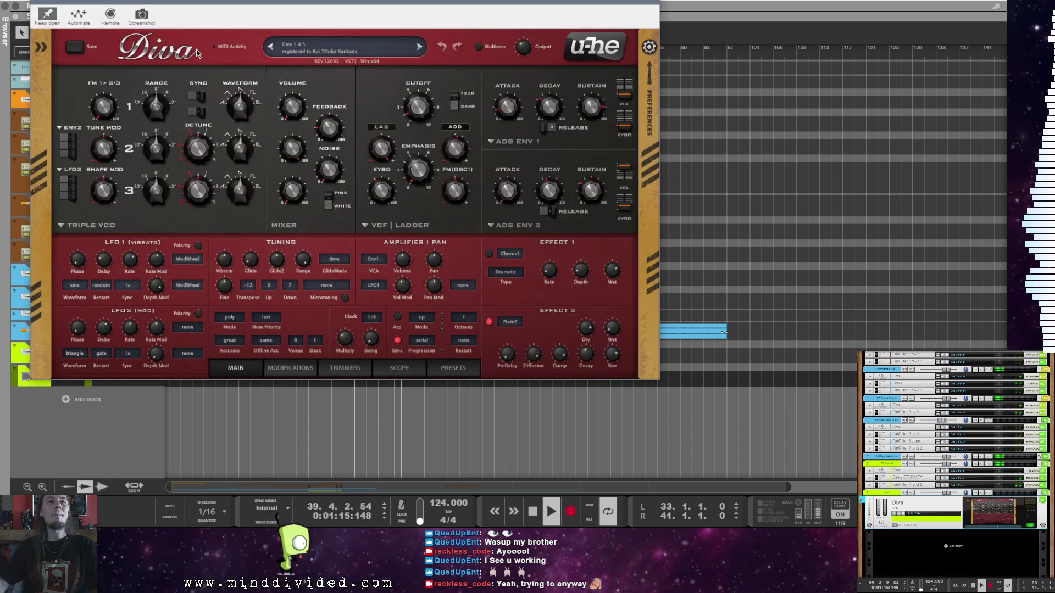
Step: Load the FR BASS Junish preset from Diva's FR preset folder
{"action": "left_click_drag", "start_coordinate": [206, 24], "coordinate": [893, 387]}
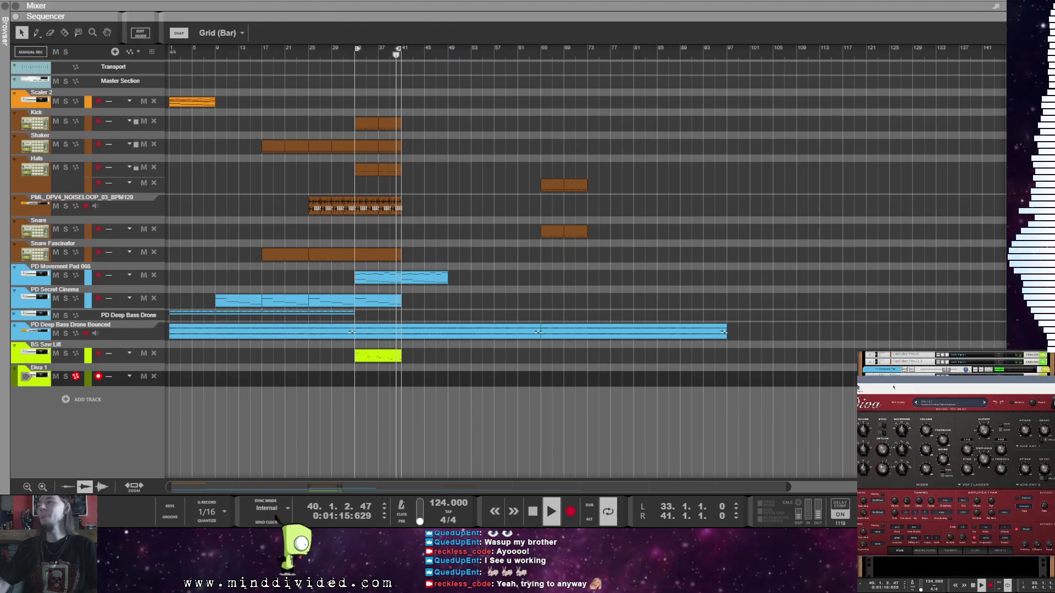
{"action": "left_click", "coordinate": [1006, 552]}
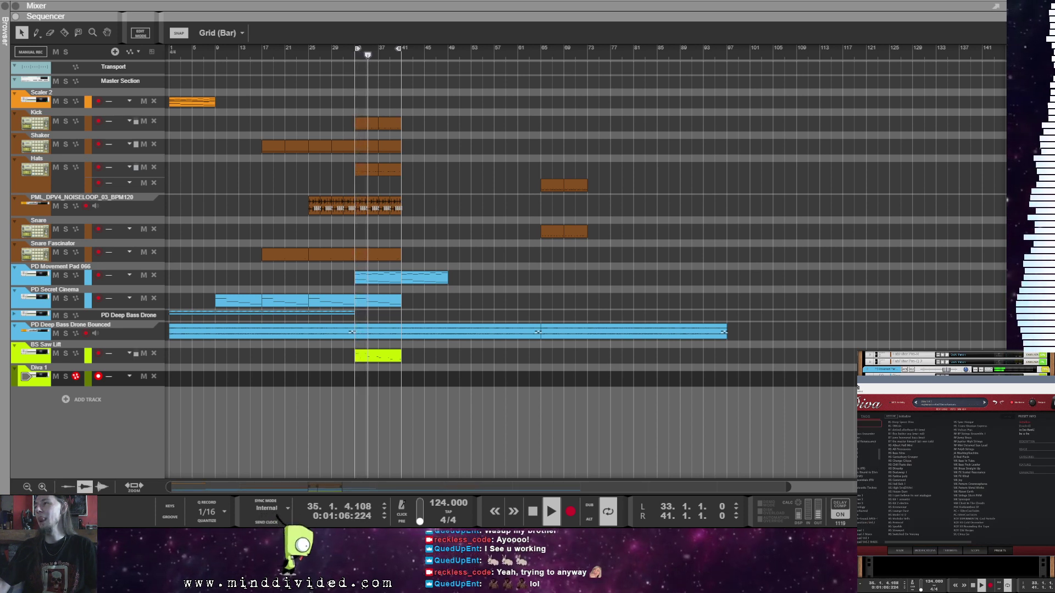
{"action": "left_click", "coordinate": [867, 472]}
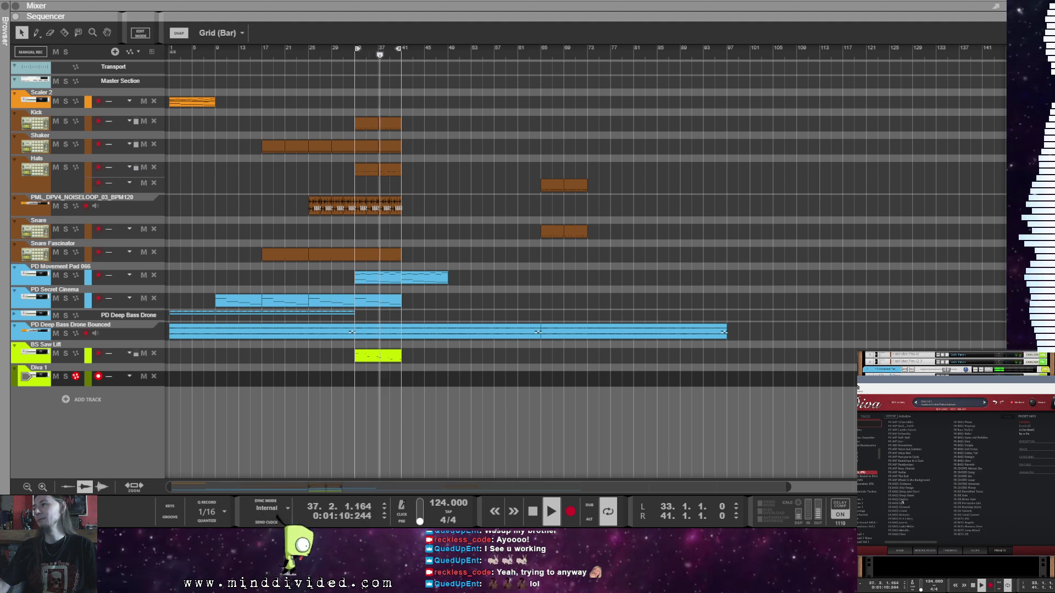
{"action": "left_click", "coordinate": [904, 518]}
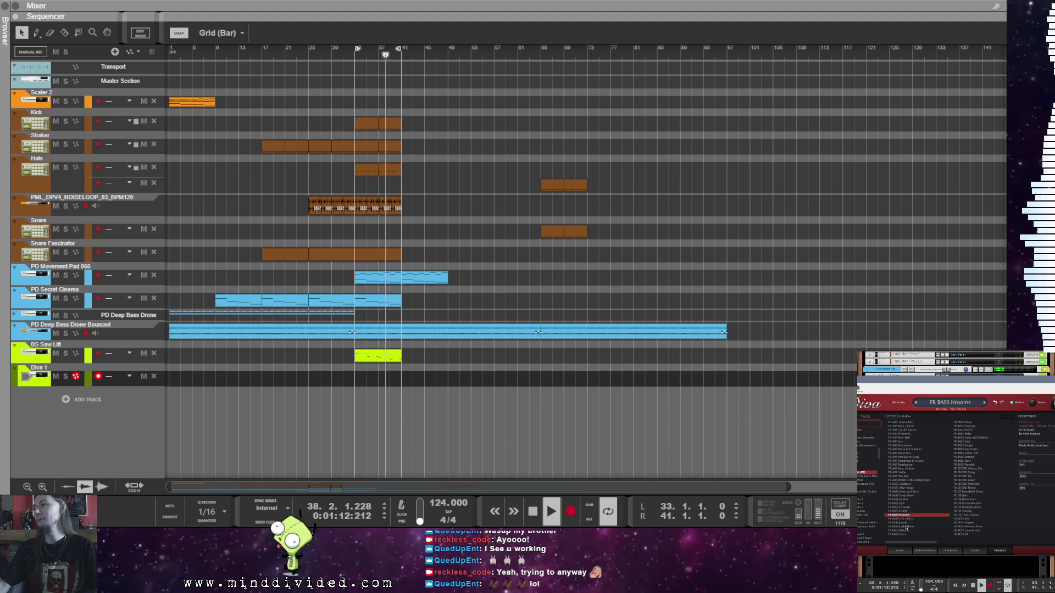
{"action": "left_click", "coordinate": [904, 524]}
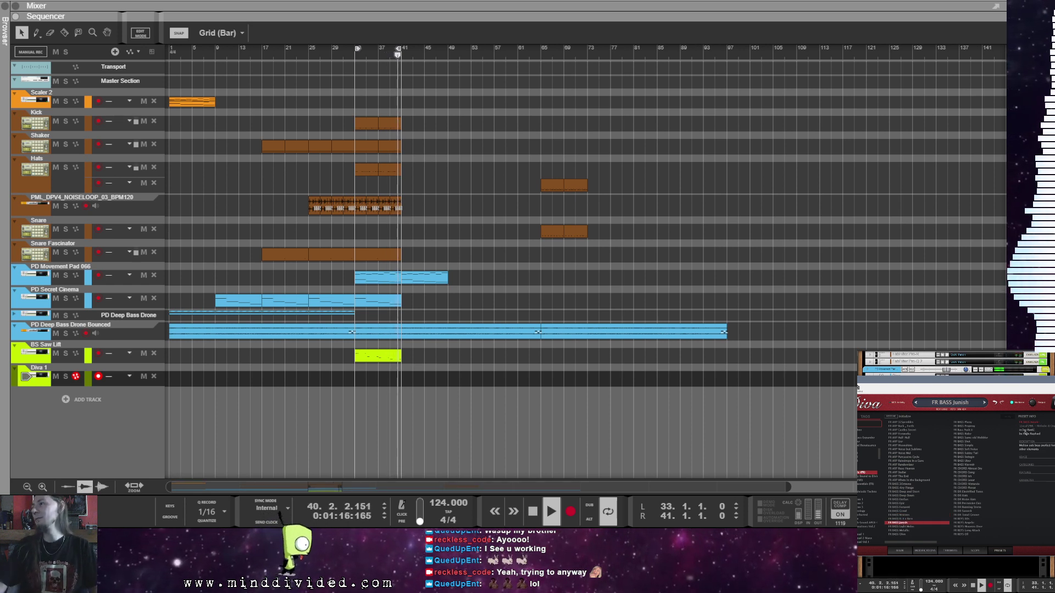
Step: Copy the bar-33 clip onto the Diva 1 track lane
{"action": "left_click_drag", "start_coordinate": [1052, 383], "coordinate": [1032, 380]}
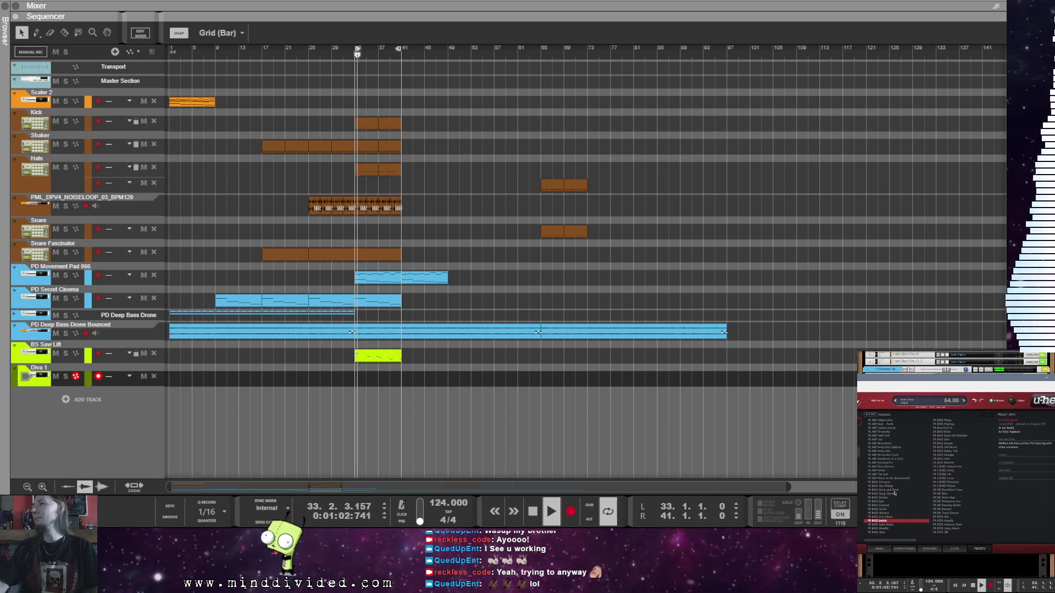
{"action": "left_click", "coordinate": [1053, 378]}
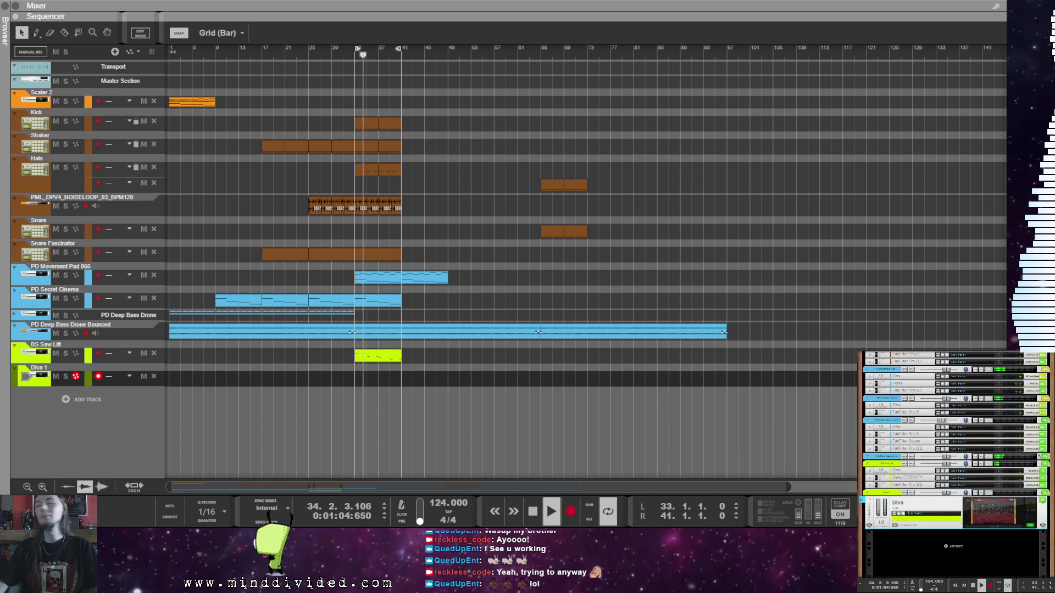
{"action": "left_click", "coordinate": [399, 320]}
{"action": "left_click_drag", "start_coordinate": [375, 314], "coordinate": [376, 379]}
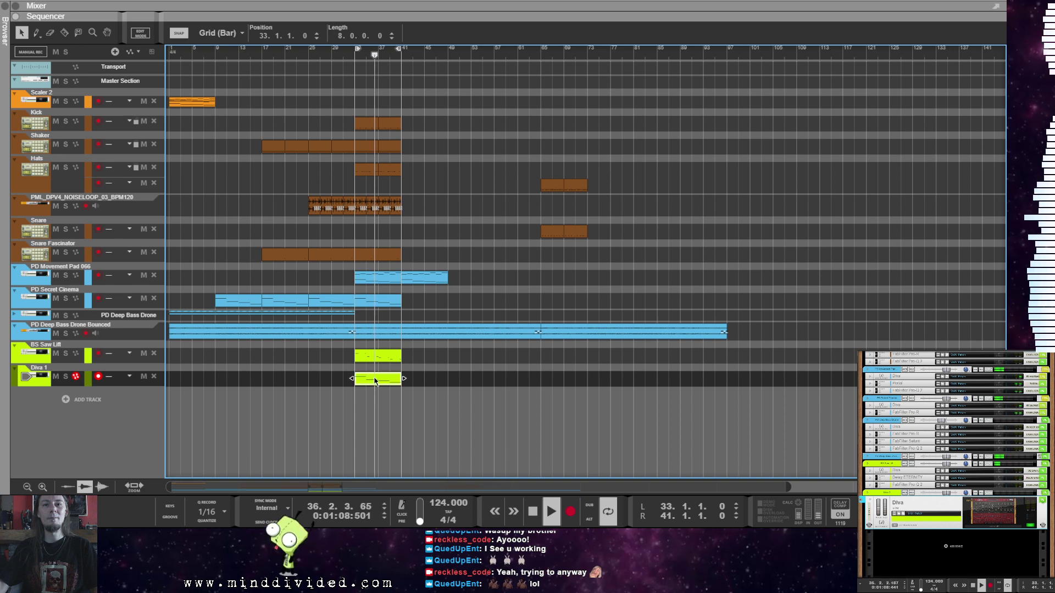
Step: Open the Diva clip, raise Diva's main output to 24, and change the device's routing
{"action": "double_click", "coordinate": [375, 379]}
{"action": "scroll", "coordinate": [374, 197], "scroll_direction": "right", "scroll_amount": 1}
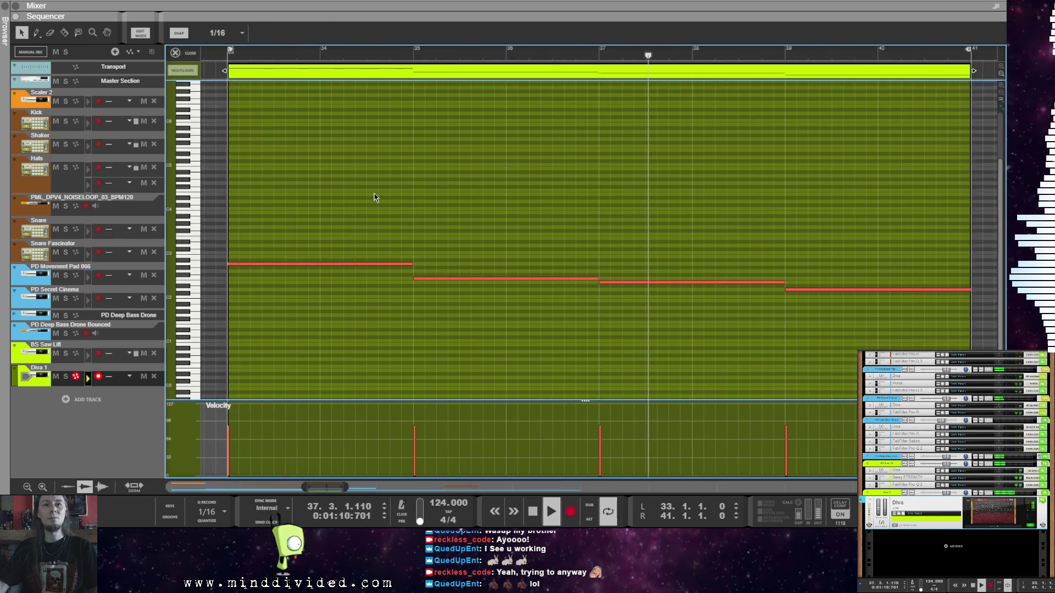
{"action": "left_click", "coordinate": [982, 525]}
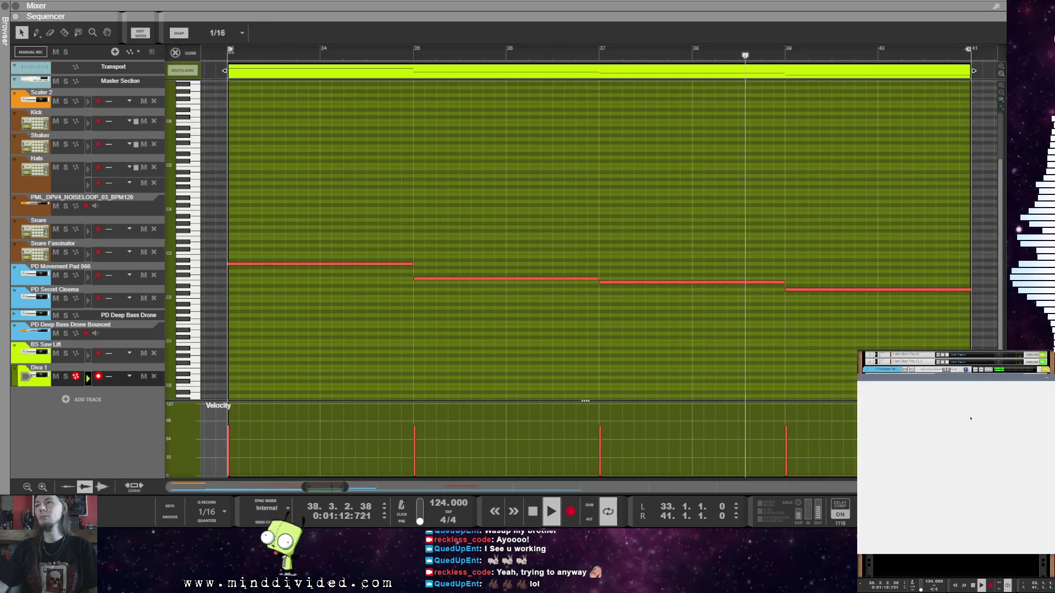
{"action": "left_click_drag", "start_coordinate": [1014, 404], "coordinate": [1012, 402]}
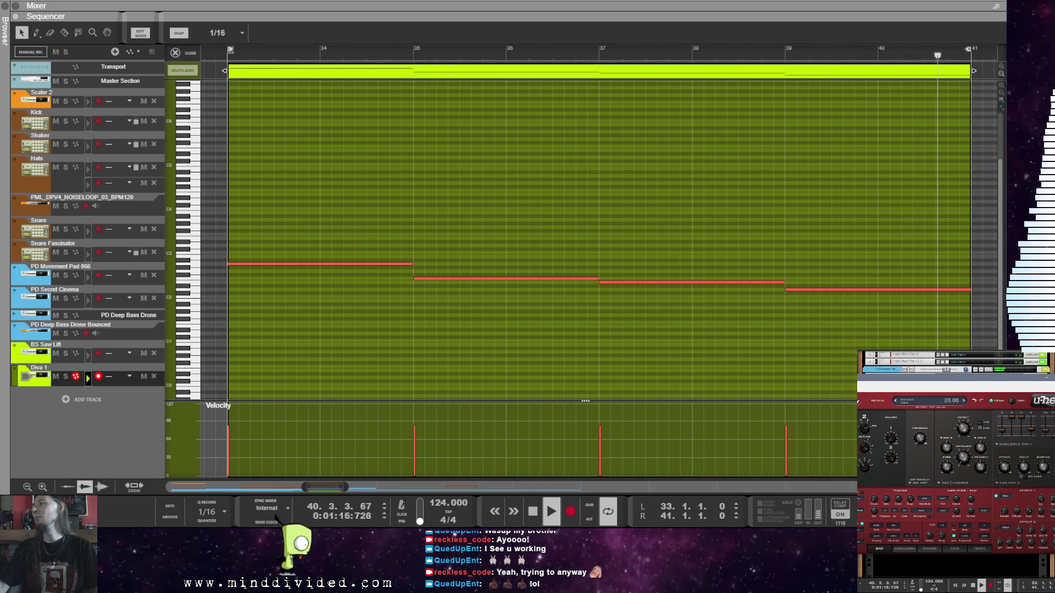
{"action": "left_click", "coordinate": [1053, 378]}
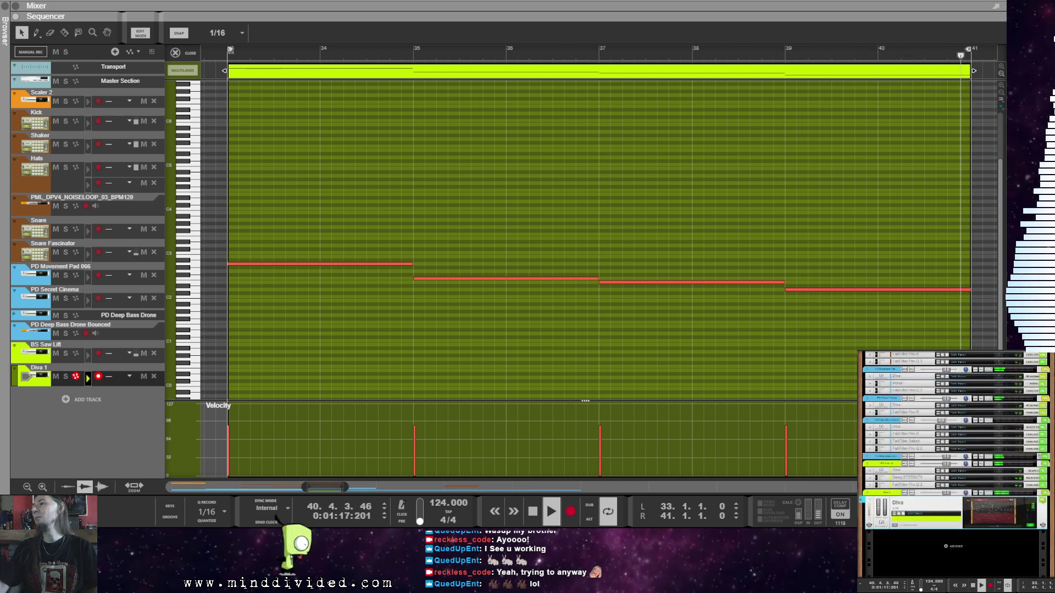
{"action": "right_click", "coordinate": [890, 493]}
{"action": "mouse_move", "coordinate": [924, 546]}
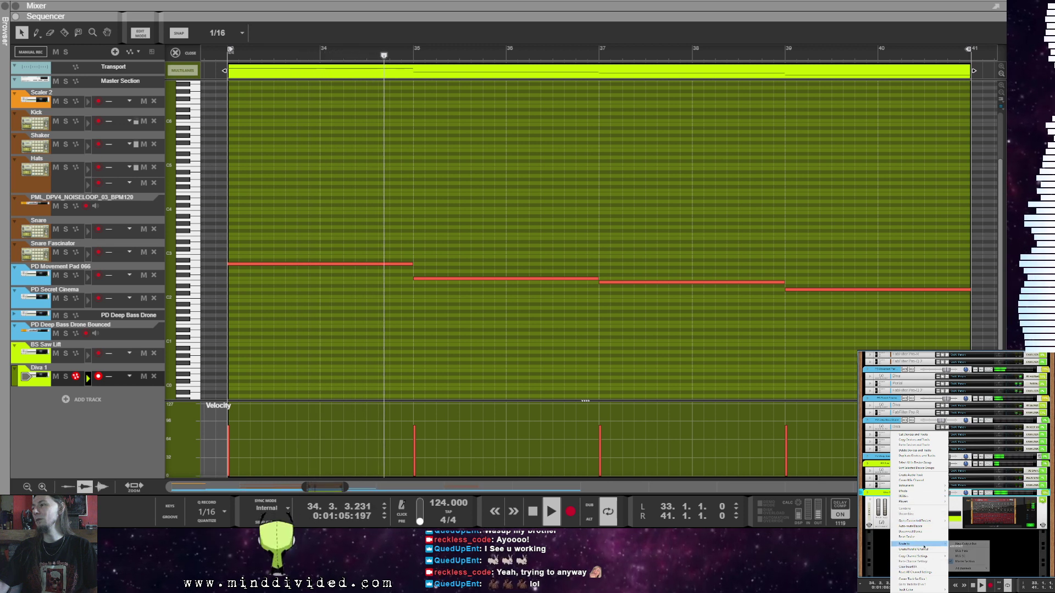
{"action": "left_click", "coordinate": [961, 556]}
{"action": "left_click", "coordinate": [910, 511]}
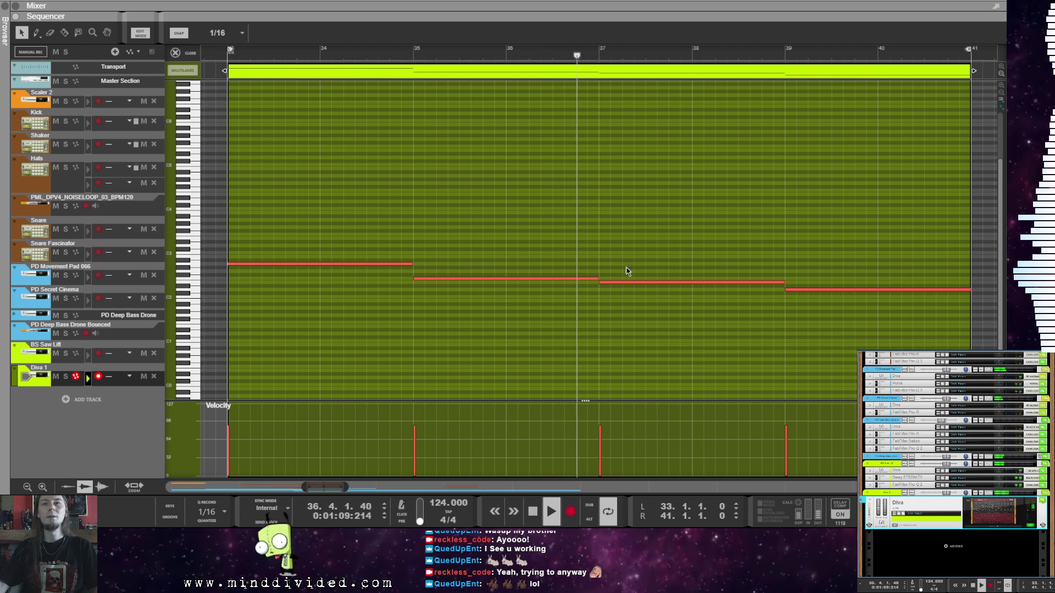
Step: Shorten the four long notes to eighths and duplicate them into sixteen repeated stabs
{"action": "left_click_drag", "start_coordinate": [277, 220], "coordinate": [969, 337]}
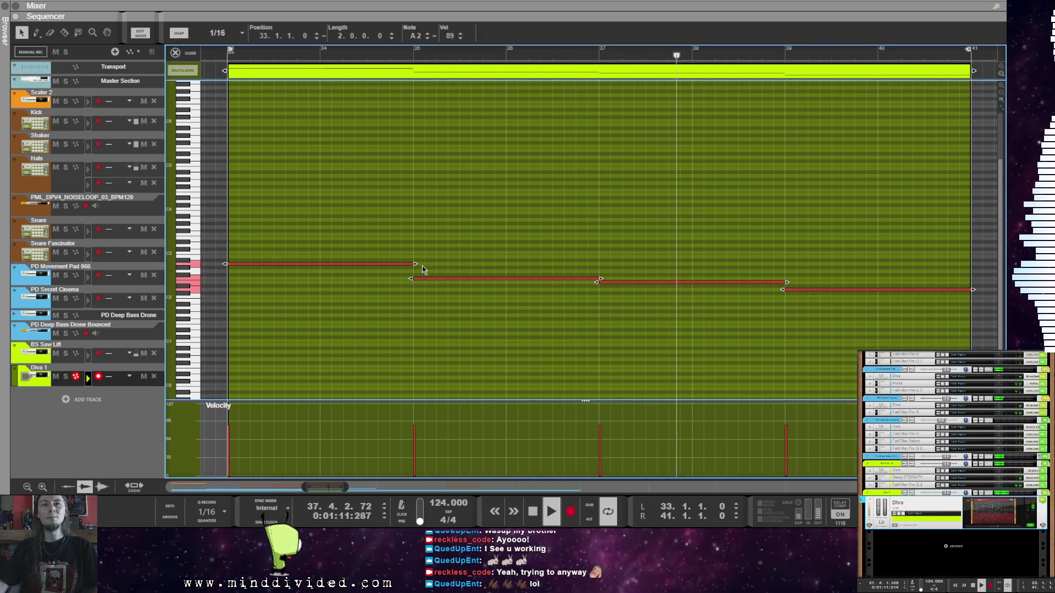
{"action": "left_click_drag", "start_coordinate": [416, 264], "coordinate": [240, 285]}
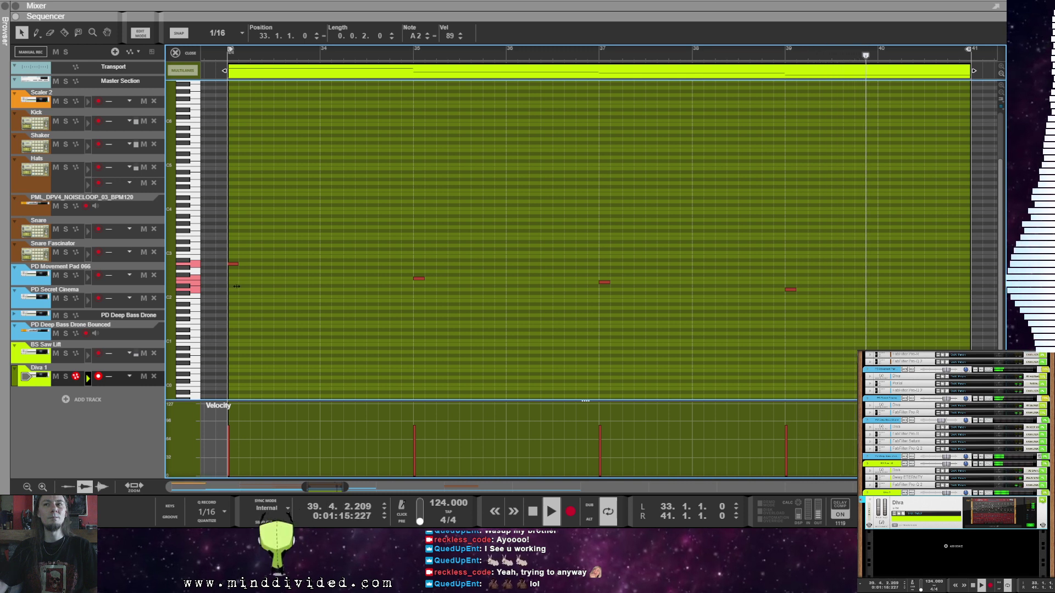
{"action": "left_click_drag", "start_coordinate": [235, 265], "coordinate": [270, 265]}
{"action": "left_click_drag", "start_coordinate": [269, 265], "coordinate": [313, 267]}
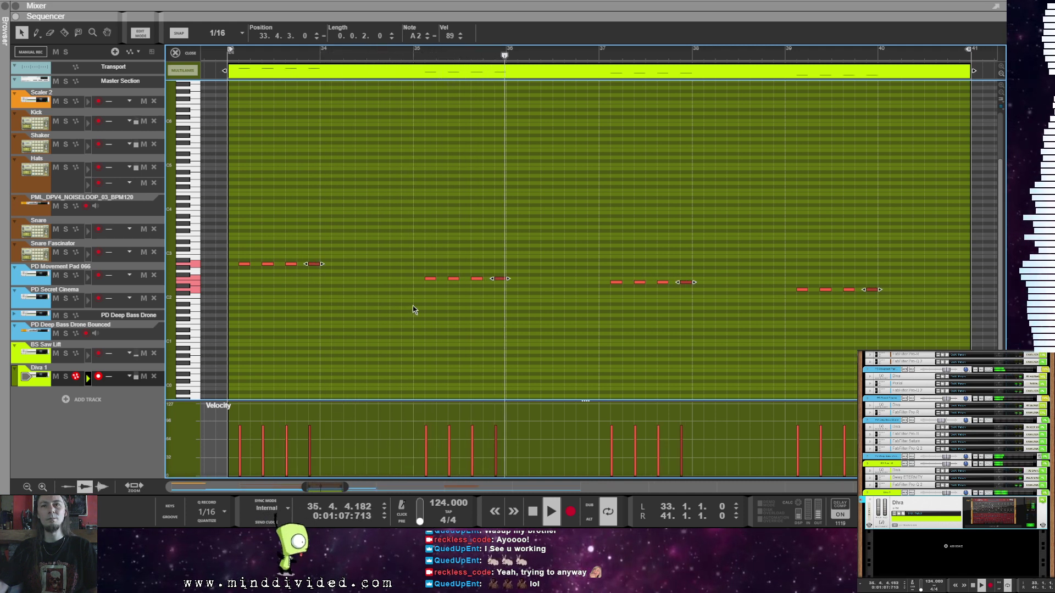
{"action": "key", "text": "space"}
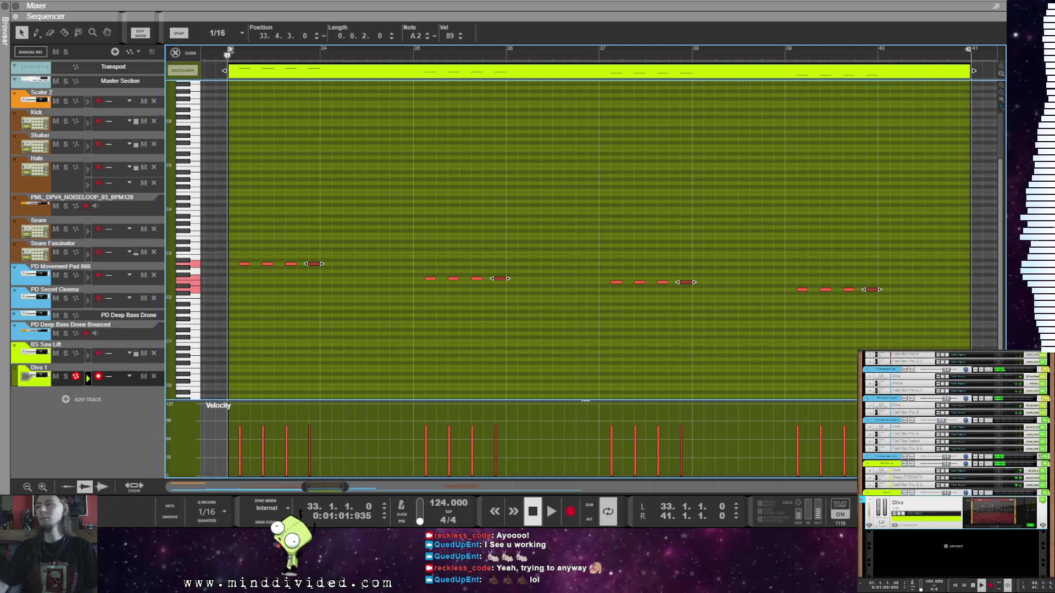
{"action": "left_click_drag", "start_coordinate": [231, 234], "coordinate": [907, 344]}
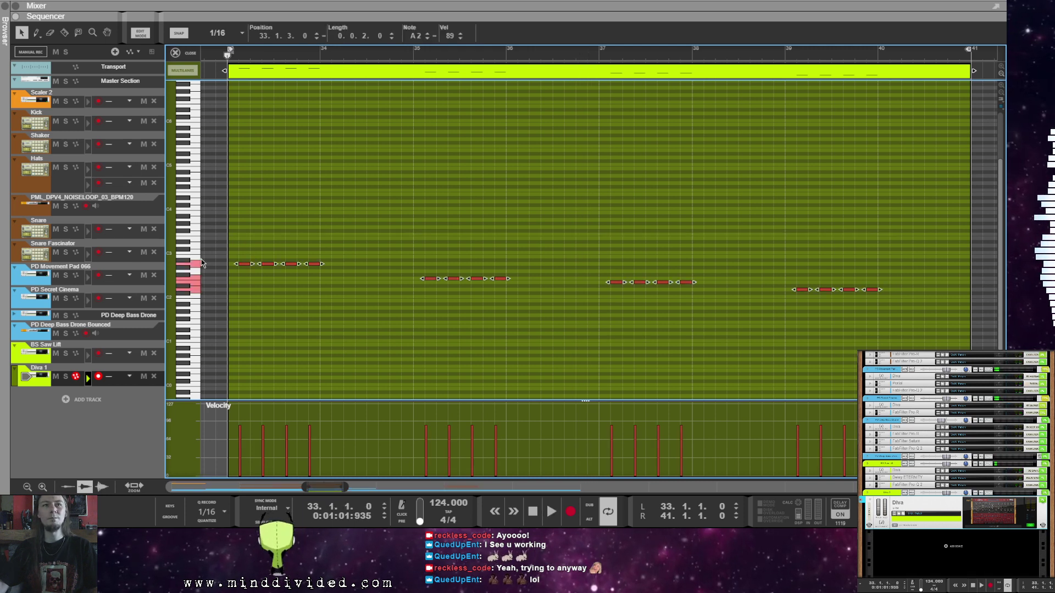
{"action": "left_click_drag", "start_coordinate": [242, 268], "coordinate": [236, 268]}
Step: Audition the stabs, set the loop end to bar 34, and shift all stabs one sixteenth later
{"action": "key", "text": "space"}
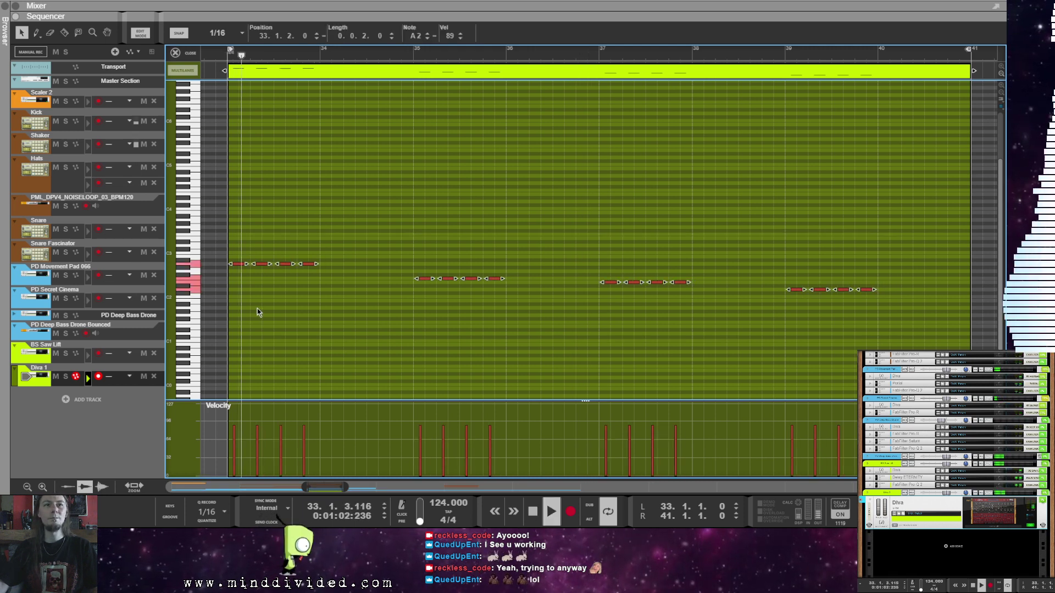
{"action": "key", "text": "space"}
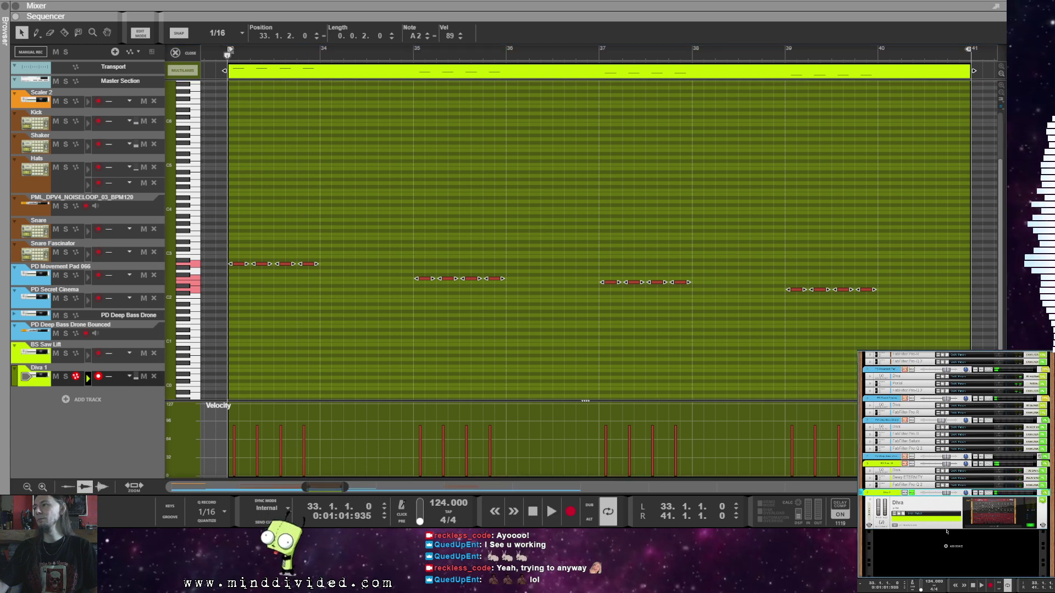
{"action": "key", "text": "space"}
{"action": "scroll", "coordinate": [934, 472], "scroll_direction": "up", "scroll_amount": 5}
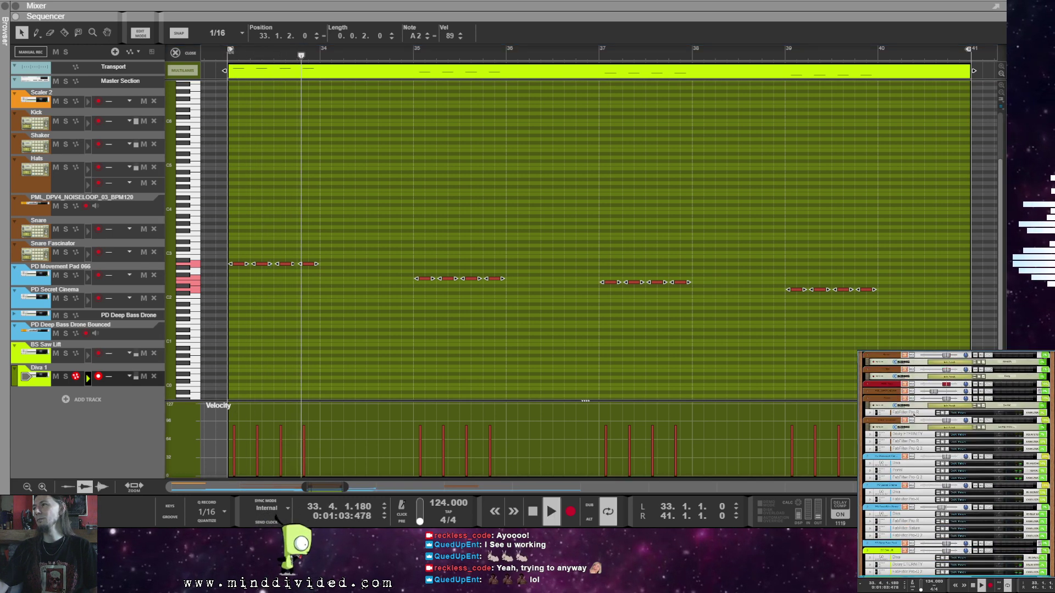
{"action": "key", "text": "space"}
{"action": "scroll", "coordinate": [915, 456], "scroll_direction": "up", "scroll_amount": 4}
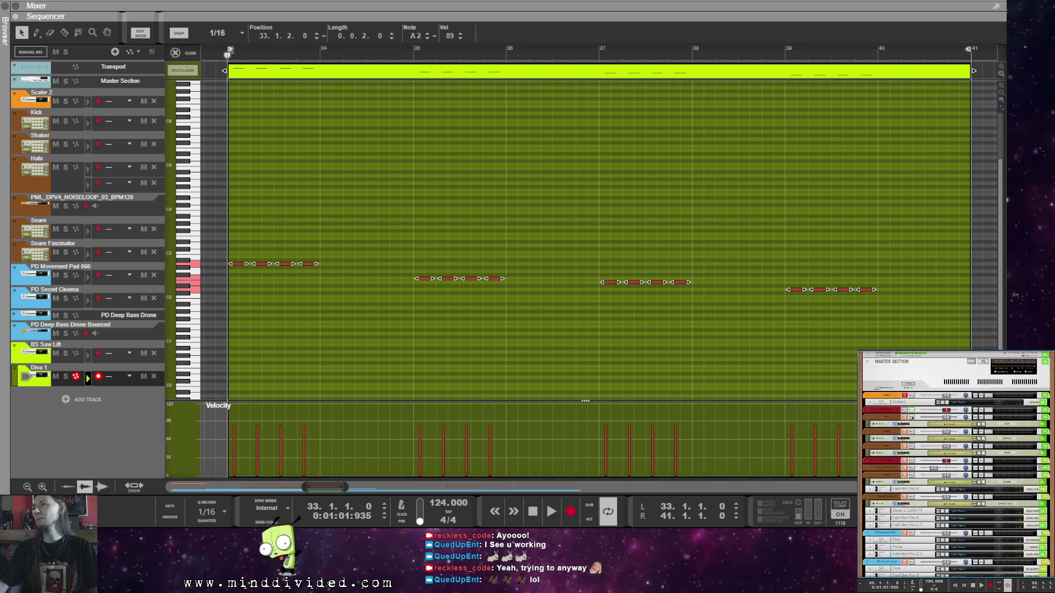
{"action": "scroll", "coordinate": [910, 418], "scroll_direction": "down", "scroll_amount": 10}
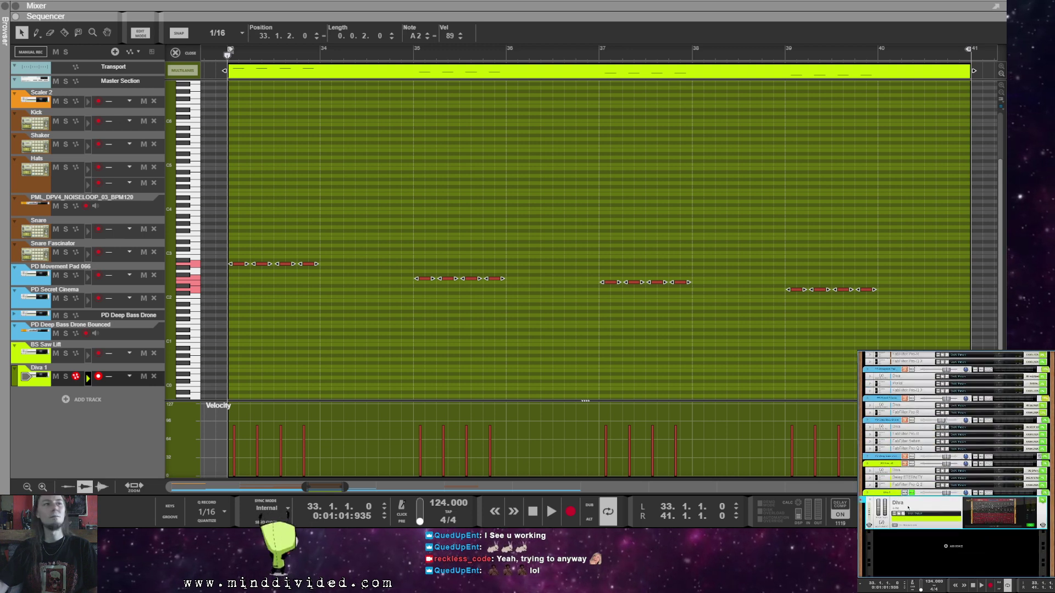
{"action": "key", "text": "space"}
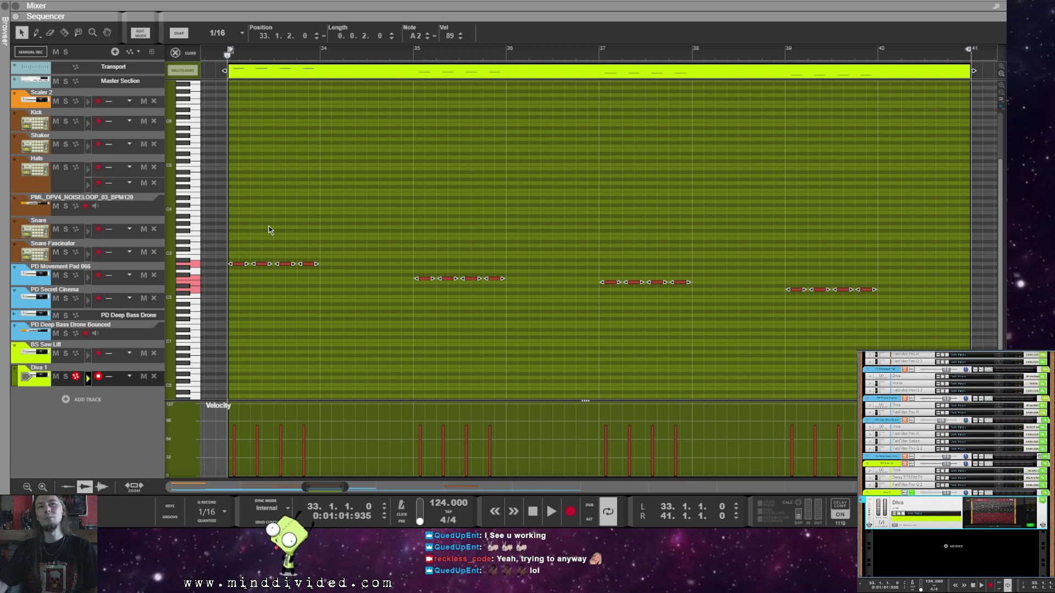
{"action": "key", "text": "space"}
{"action": "left_click", "coordinate": [321, 50], "text": "alt"}
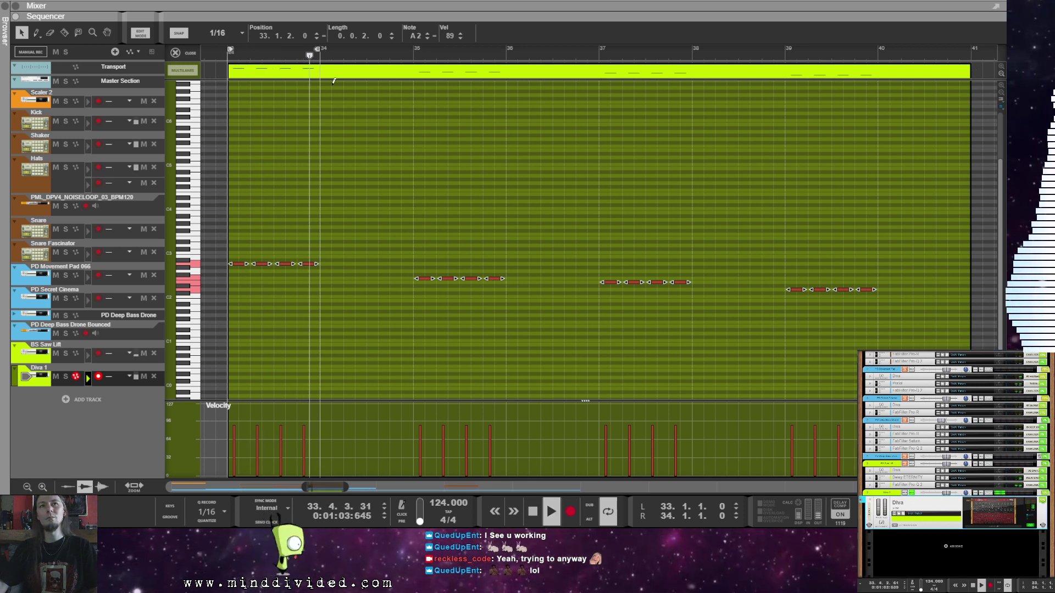
{"action": "left_click_drag", "start_coordinate": [238, 264], "coordinate": [251, 266]}
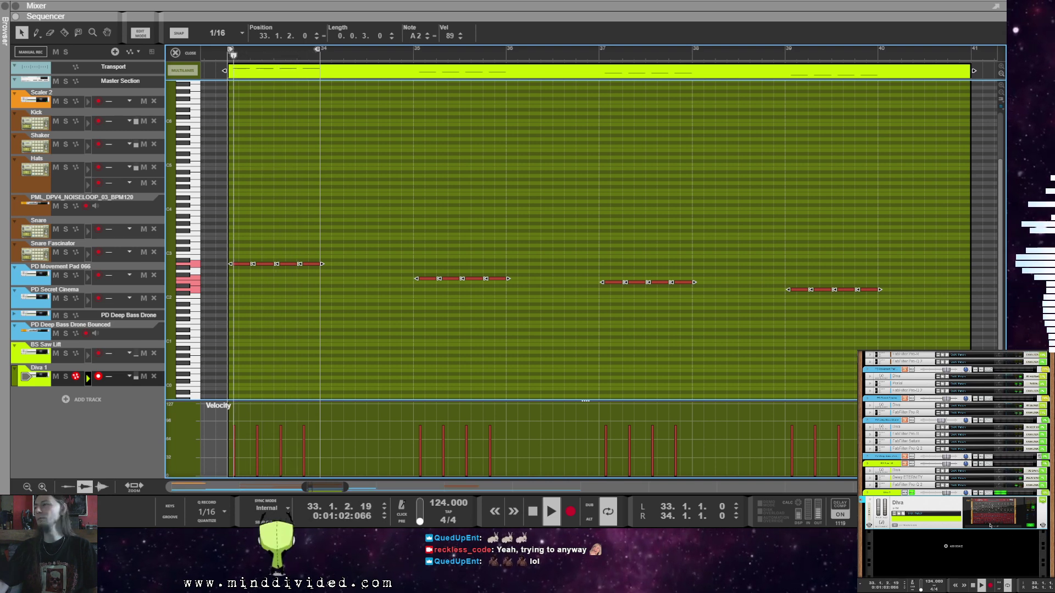
{"action": "left_click", "coordinate": [989, 525]}
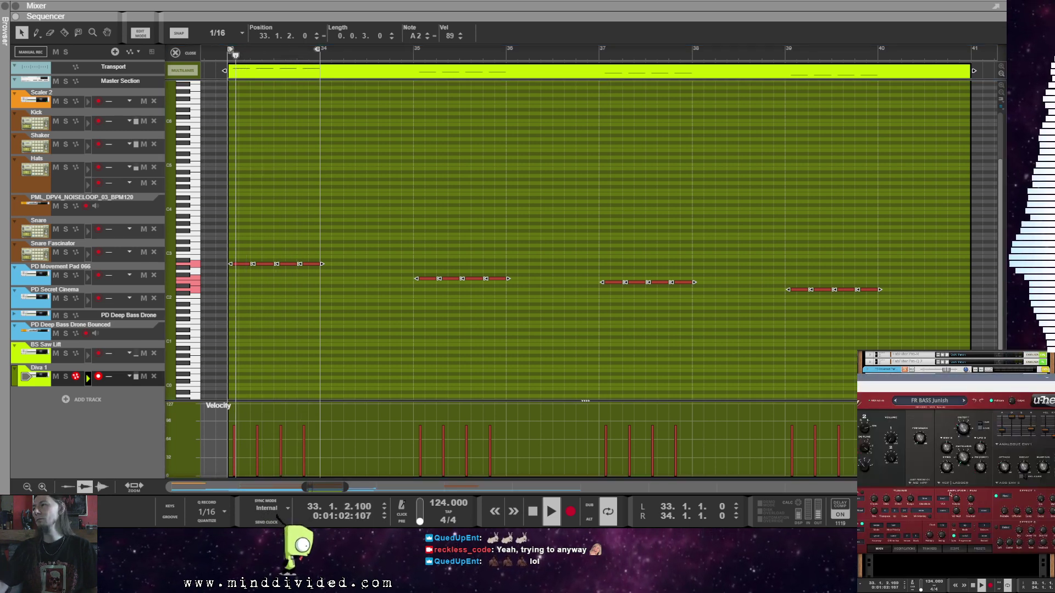
Step: Try FR BASS Soft Noise, settle on FR BASS Subtle Tail, trim the output, and show the MAIN panel
{"action": "left_click", "coordinate": [979, 548]}
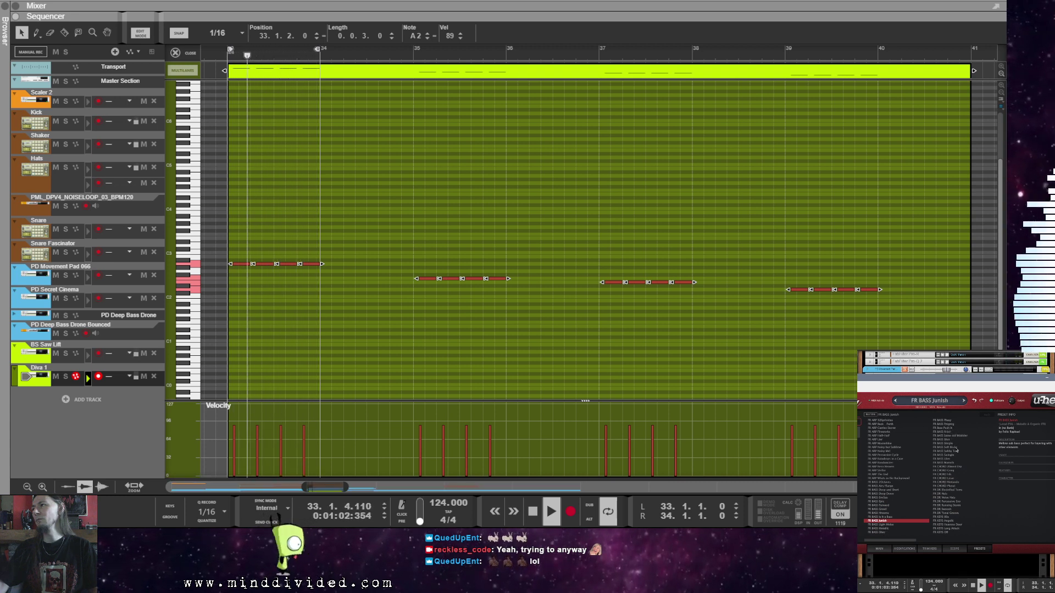
{"action": "left_click", "coordinate": [947, 447]}
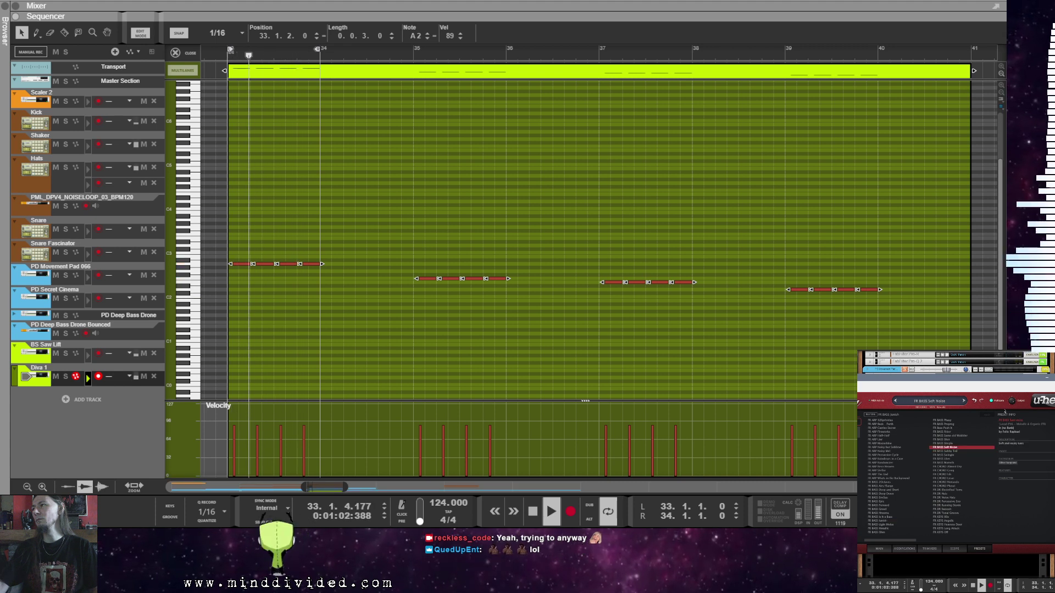
{"action": "left_click_drag", "start_coordinate": [1015, 404], "coordinate": [1018, 400]}
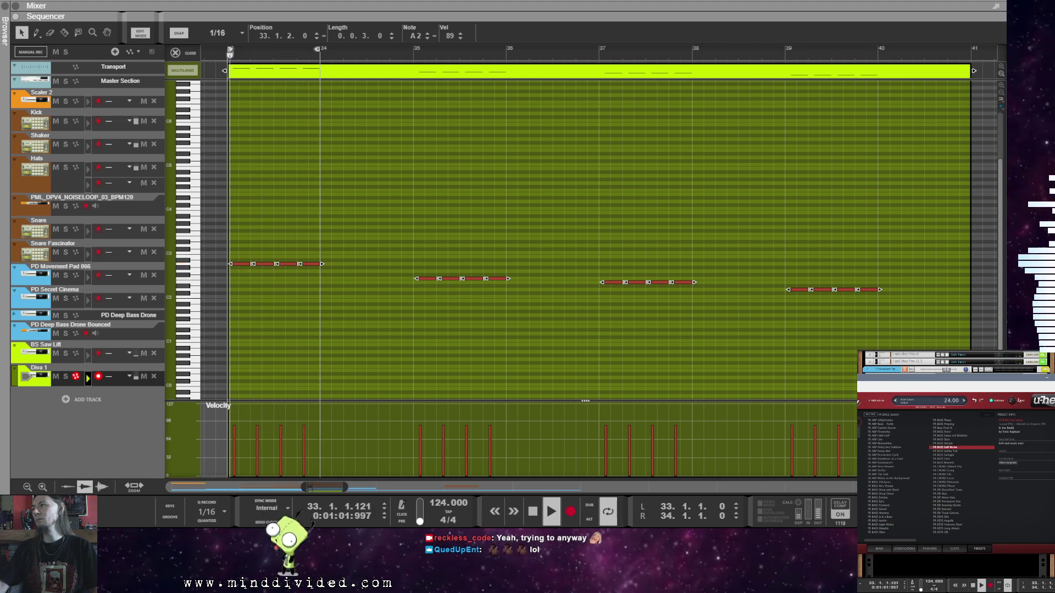
{"action": "left_click", "coordinate": [952, 451]}
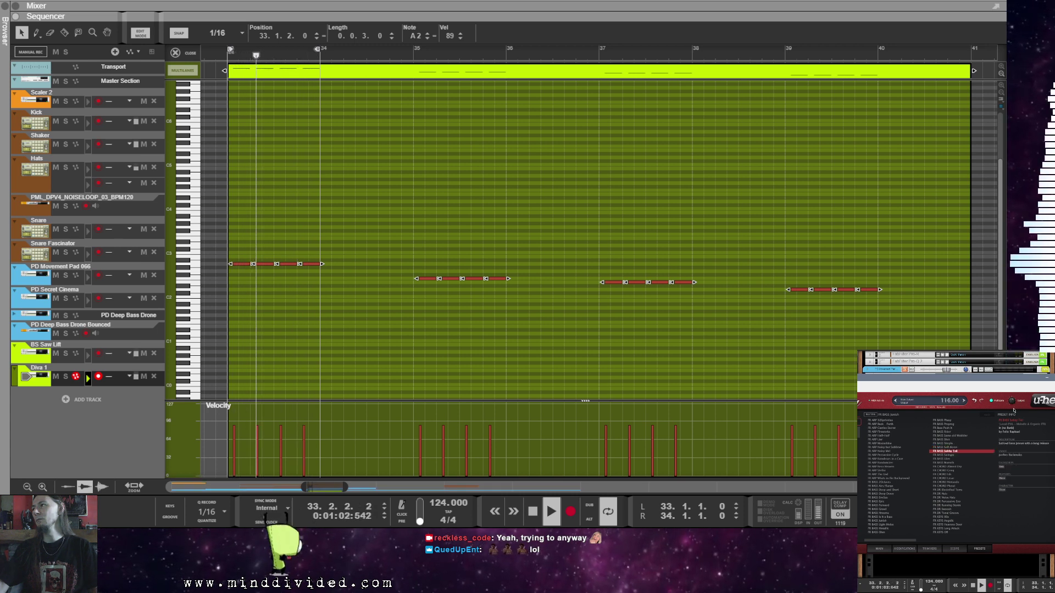
{"action": "left_click_drag", "start_coordinate": [1012, 404], "coordinate": [1014, 402]}
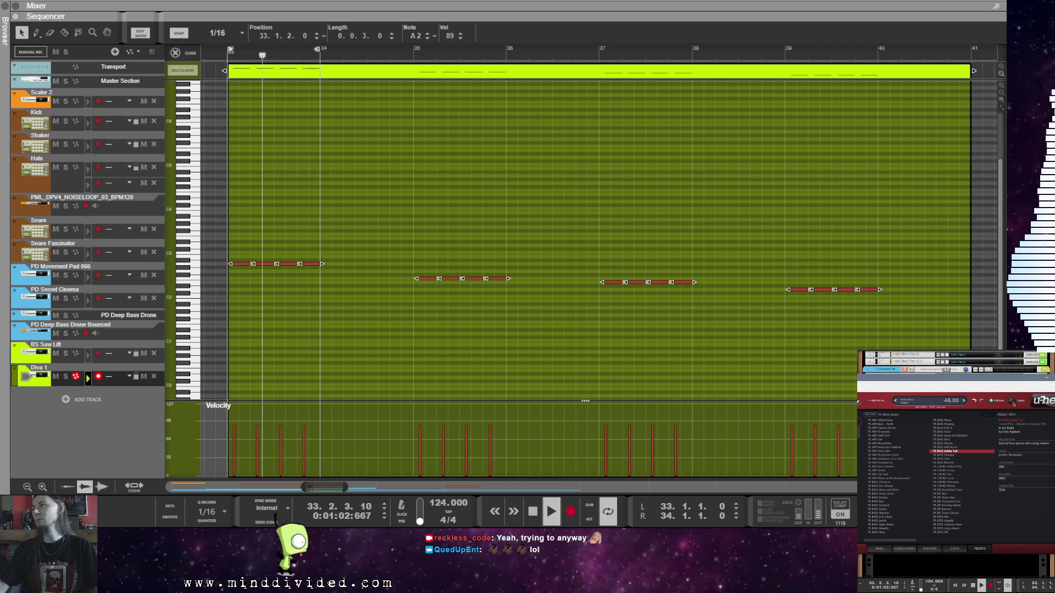
{"action": "left_click_drag", "start_coordinate": [1012, 404], "coordinate": [1012, 404]}
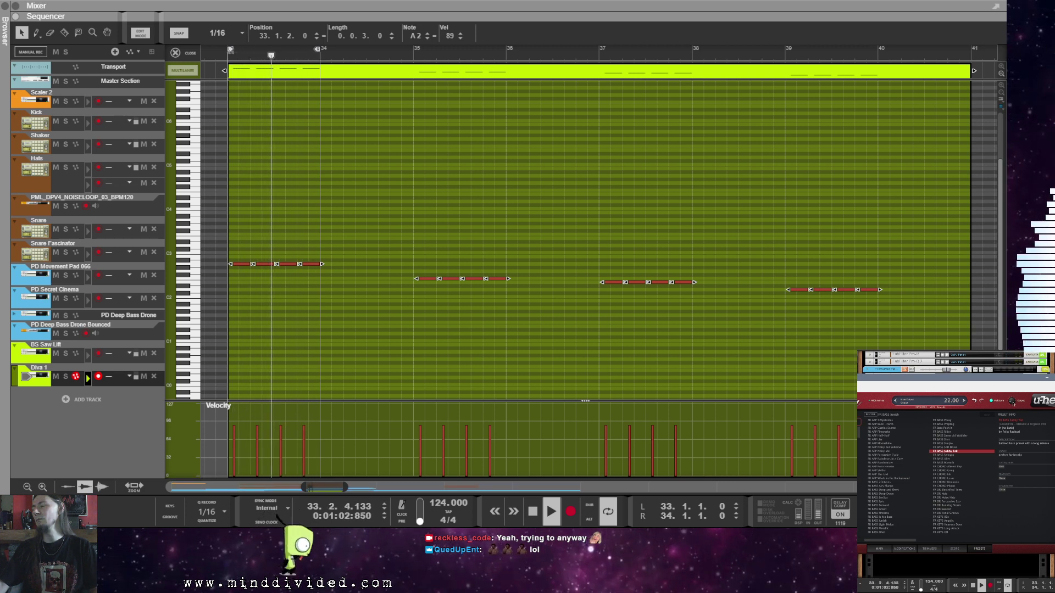
{"action": "left_click", "coordinate": [880, 548]}
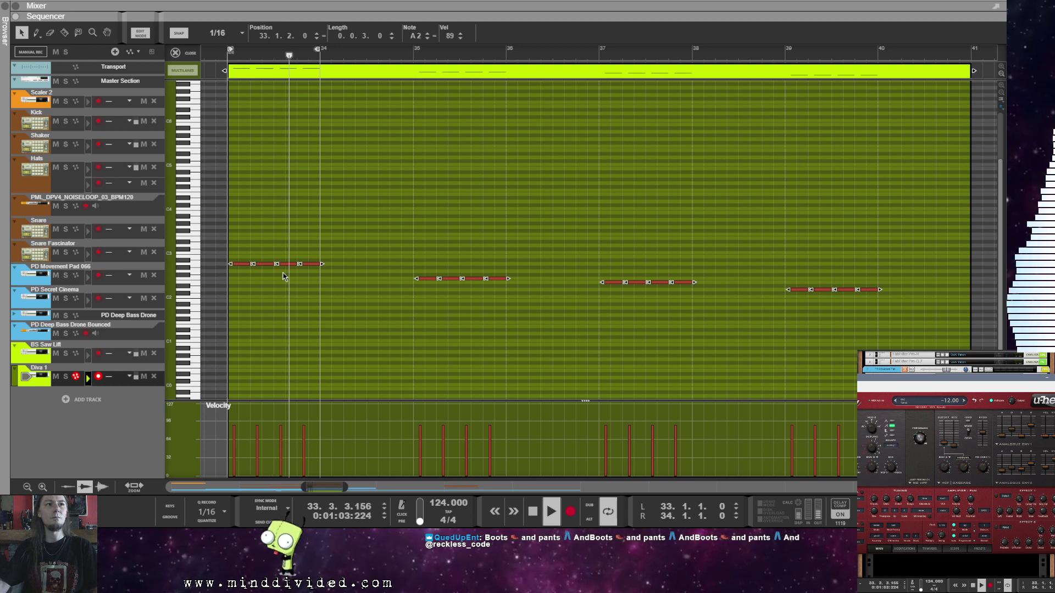
Step: Copy the stabs a bar later, loop bars 33–40, and end the last note at bar 41
{"action": "left_click_drag", "start_coordinate": [246, 264], "coordinate": [333, 268]}
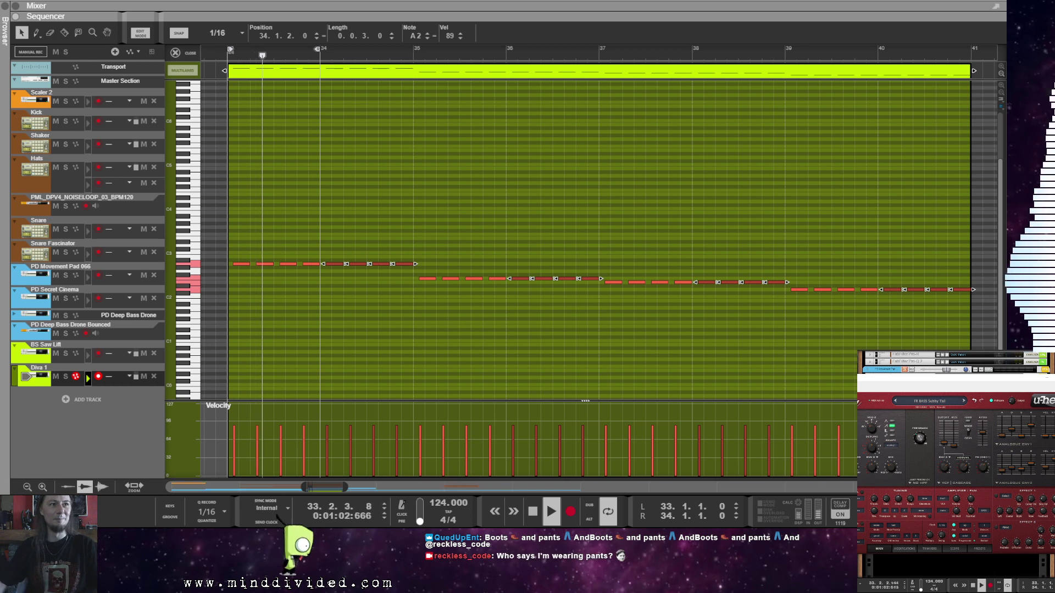
{"action": "left_click_drag", "start_coordinate": [318, 50], "coordinate": [965, 273]}
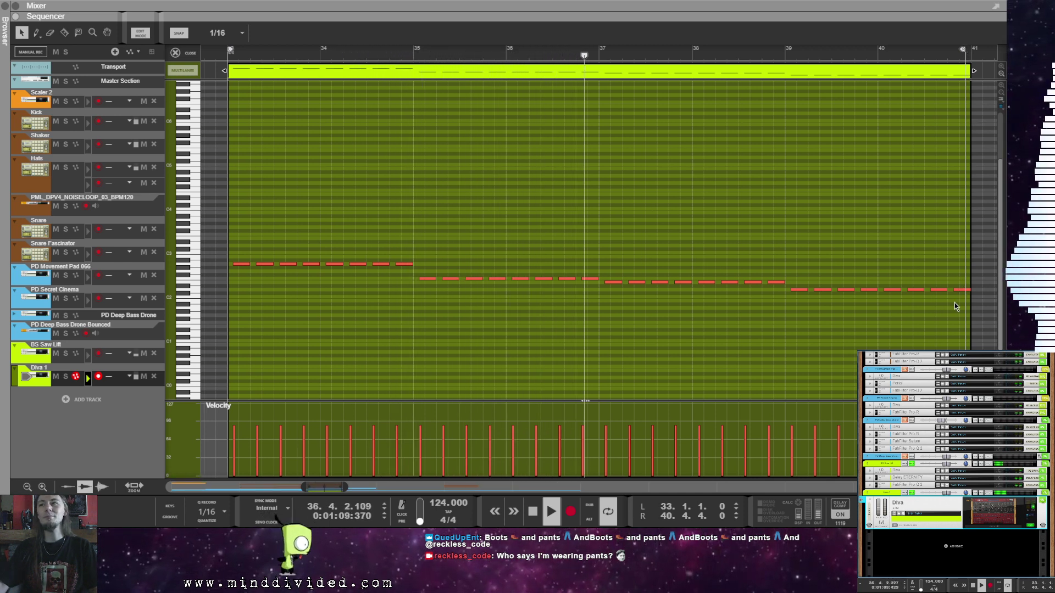
{"action": "left_click", "coordinate": [962, 290]}
{"action": "left_click_drag", "start_coordinate": [967, 296], "coordinate": [966, 302]}
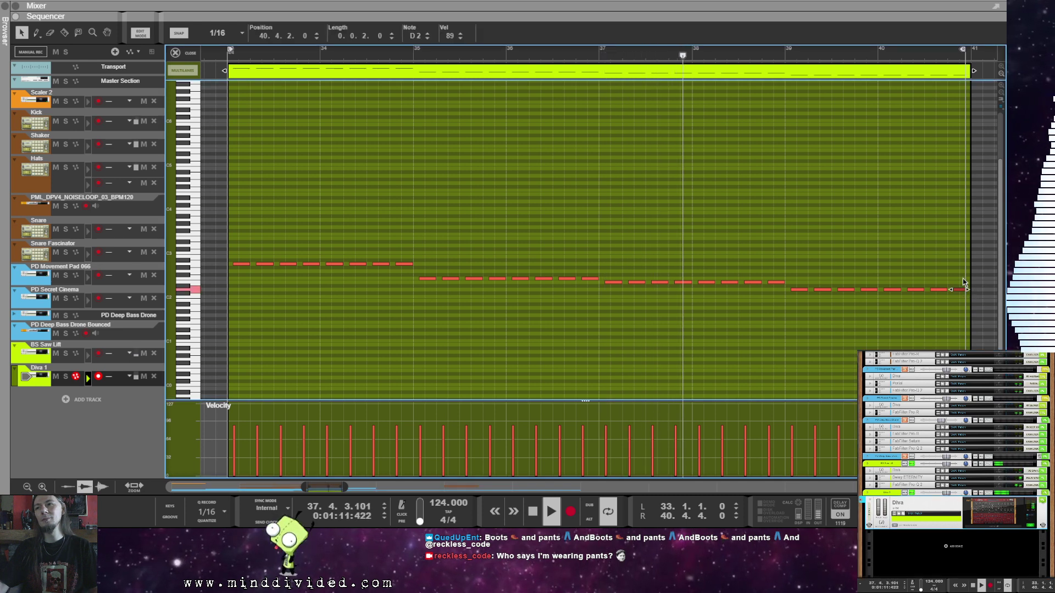
{"action": "left_click", "coordinate": [939, 137]}
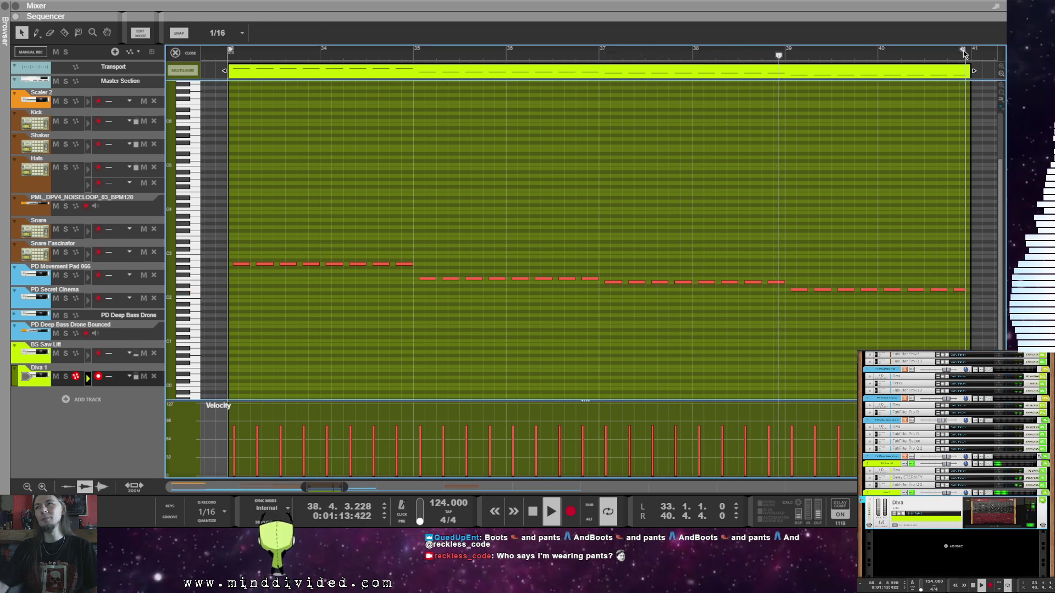
{"action": "left_click", "coordinate": [962, 290]}
{"action": "left_click_drag", "start_coordinate": [968, 290], "coordinate": [972, 291]}
{"action": "left_click", "coordinate": [268, 220]}
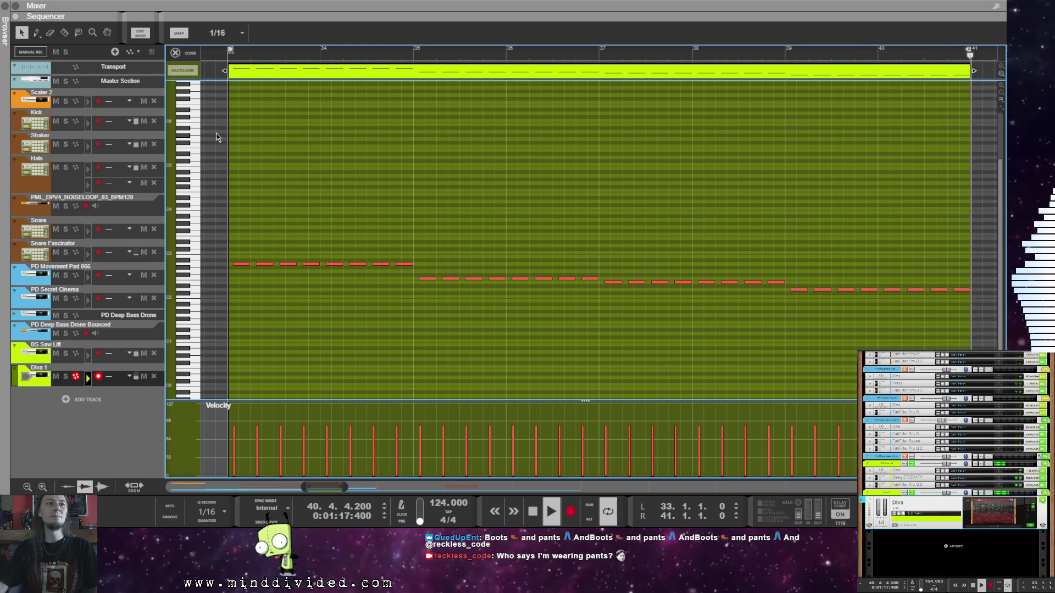
{"action": "key", "text": "ctrl+e"}
{"action": "left_click", "coordinate": [392, 425]}
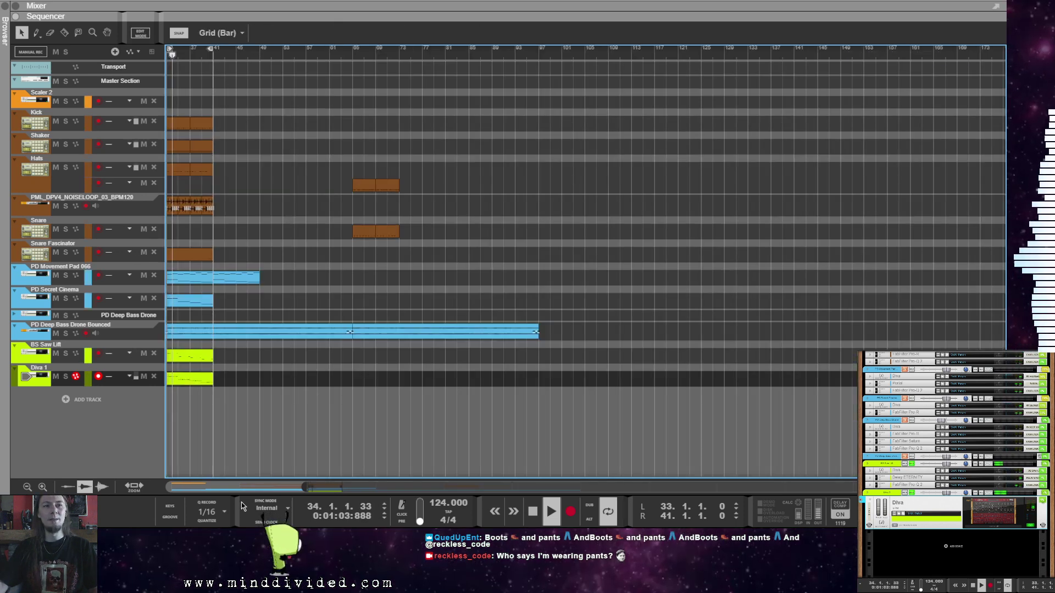
Step: Stop playback, close the Diva synth window, and rename the track to 'BS Subby Tail'
{"action": "left_click_drag", "start_coordinate": [467, 488], "coordinate": [344, 486]}
{"action": "key", "text": "space"}
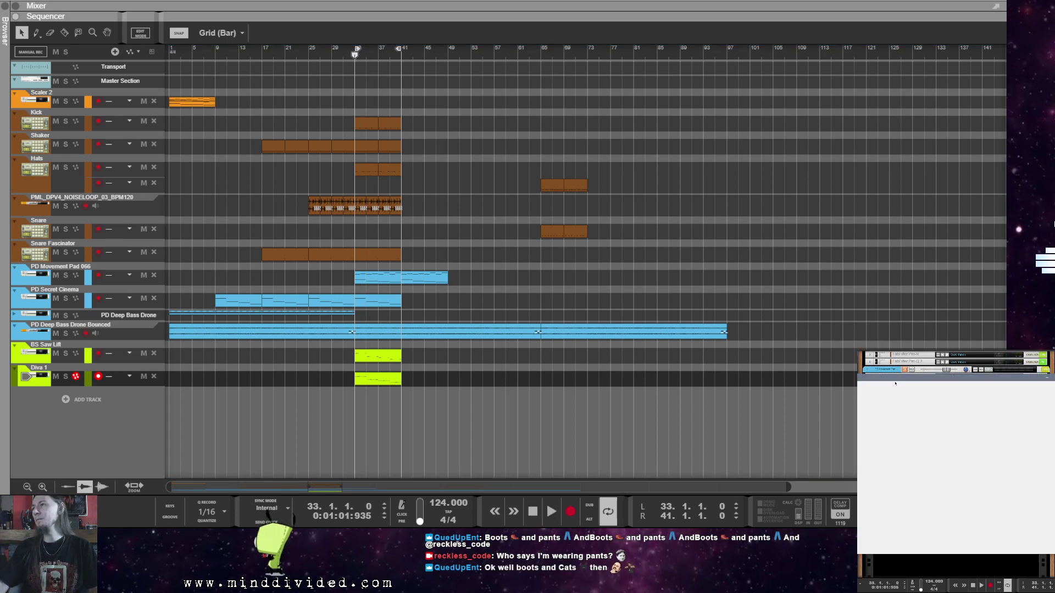
{"action": "left_click", "coordinate": [1053, 378]}
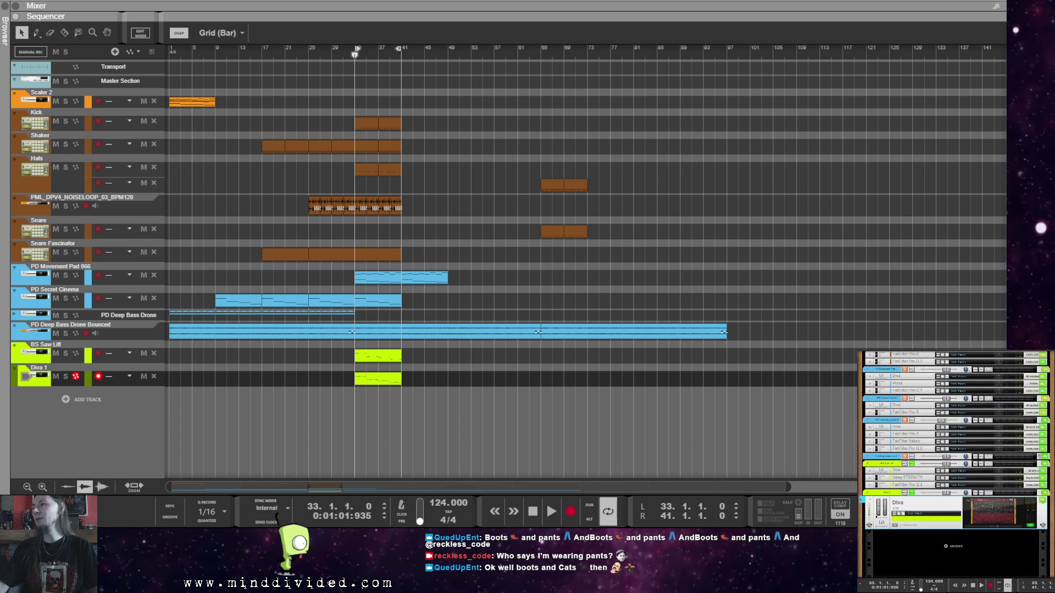
{"action": "type", "text": "BS Subby Tail"}
{"action": "key", "text": "Return"}
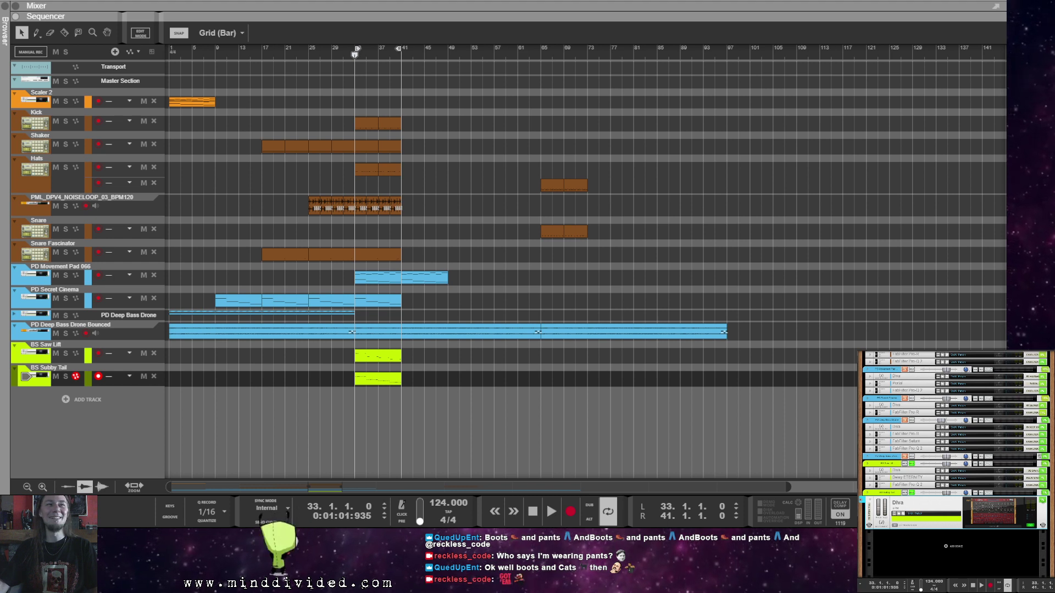
Step: Fold the BS Subby Tail Diva device down to one row in the rack
{"action": "left_click", "coordinate": [916, 503]}
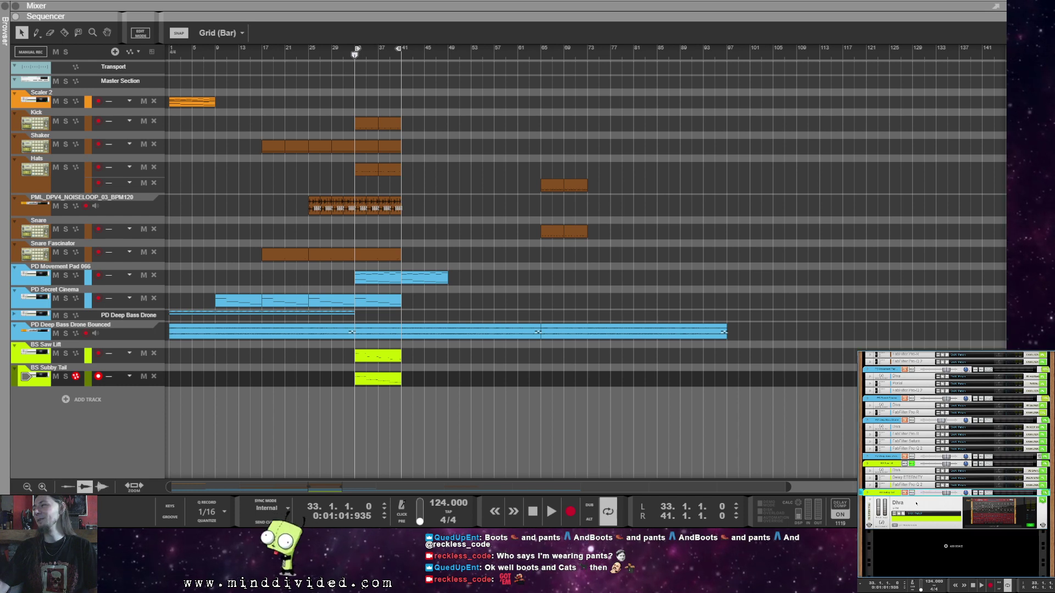
{"action": "scroll", "coordinate": [911, 464], "scroll_direction": "up", "scroll_amount": 10}
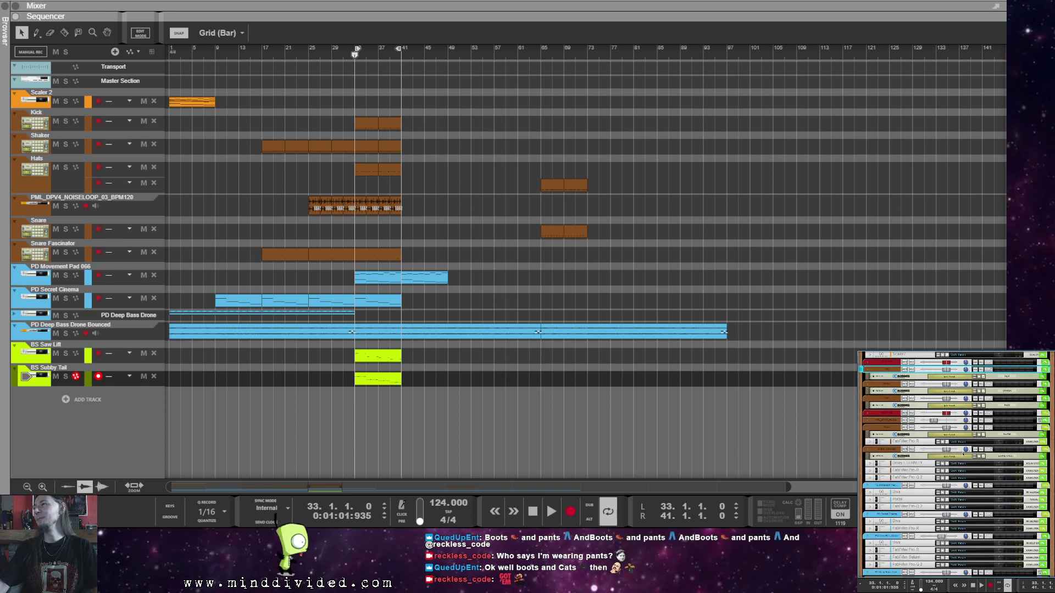
{"action": "scroll", "coordinate": [1014, 401], "scroll_direction": "up", "scroll_amount": 1}
{"action": "scroll", "coordinate": [933, 467], "scroll_direction": "down", "scroll_amount": 10}
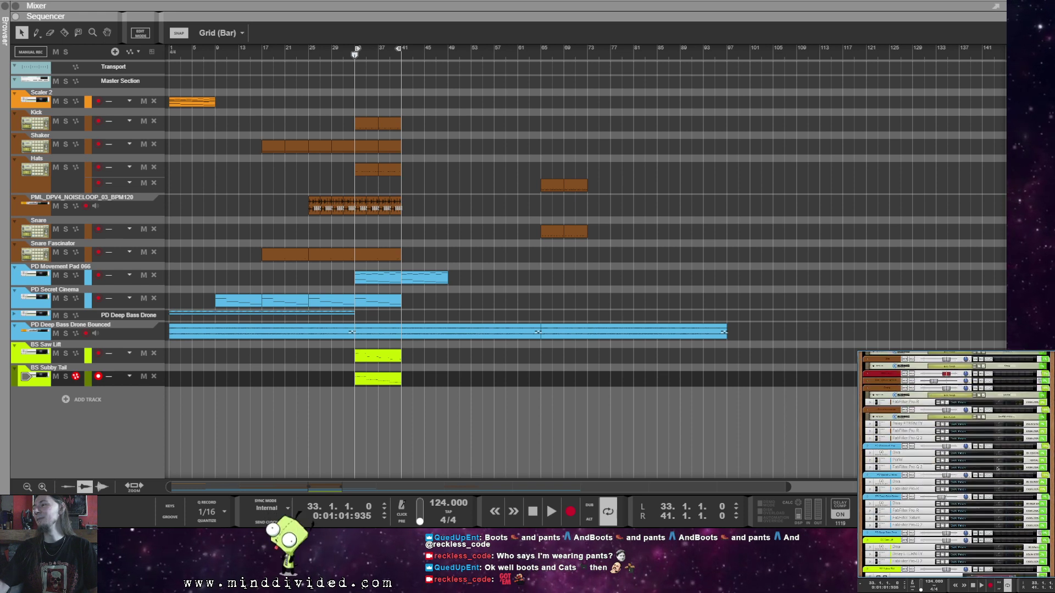
{"action": "scroll", "coordinate": [980, 467], "scroll_direction": "up", "scroll_amount": 10}
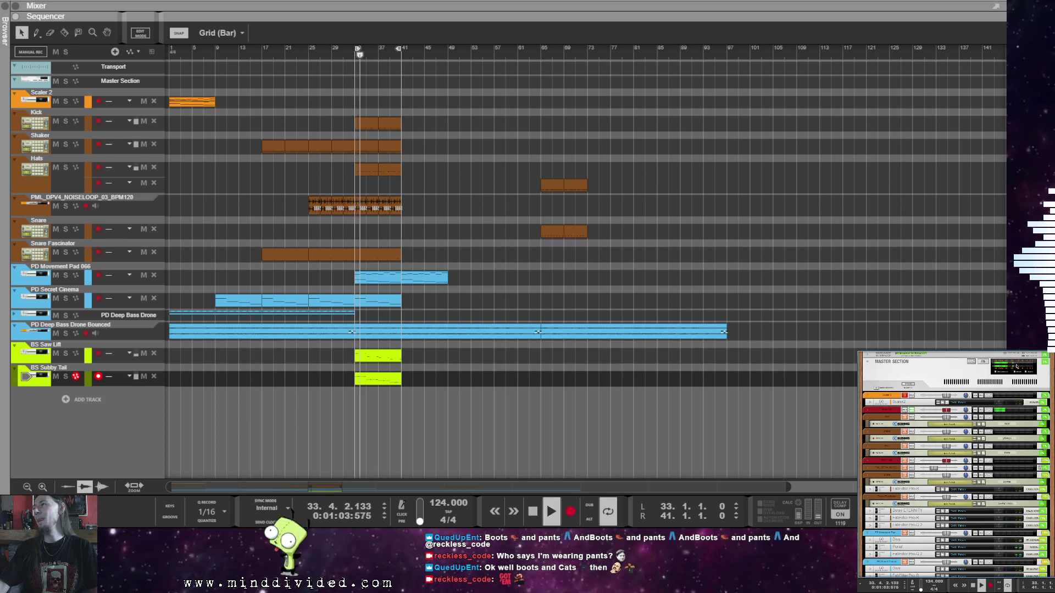
{"action": "scroll", "coordinate": [961, 439], "scroll_direction": "down", "scroll_amount": 10}
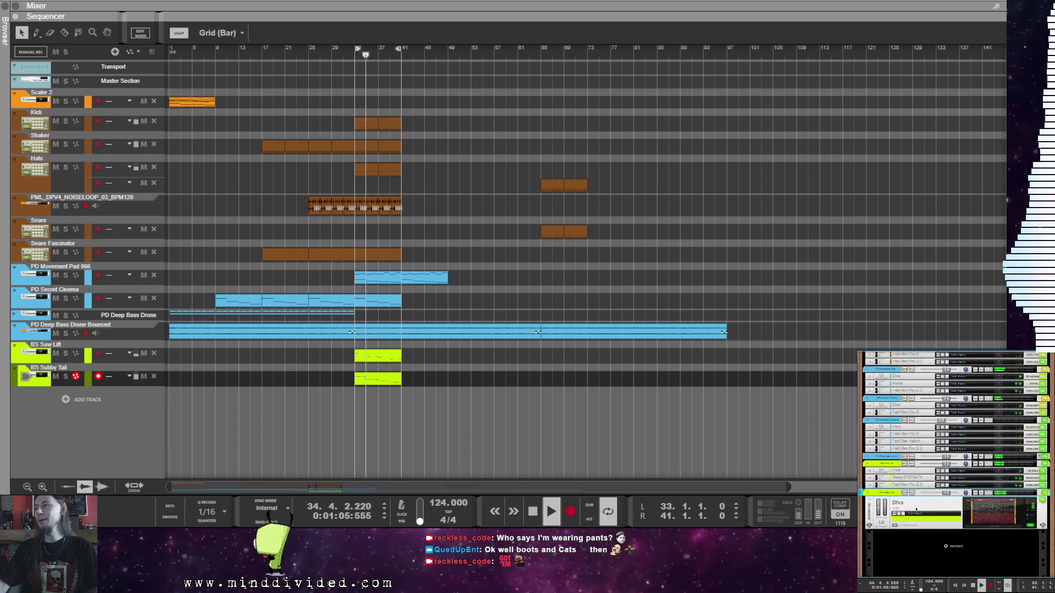
{"action": "left_click", "coordinate": [869, 501]}
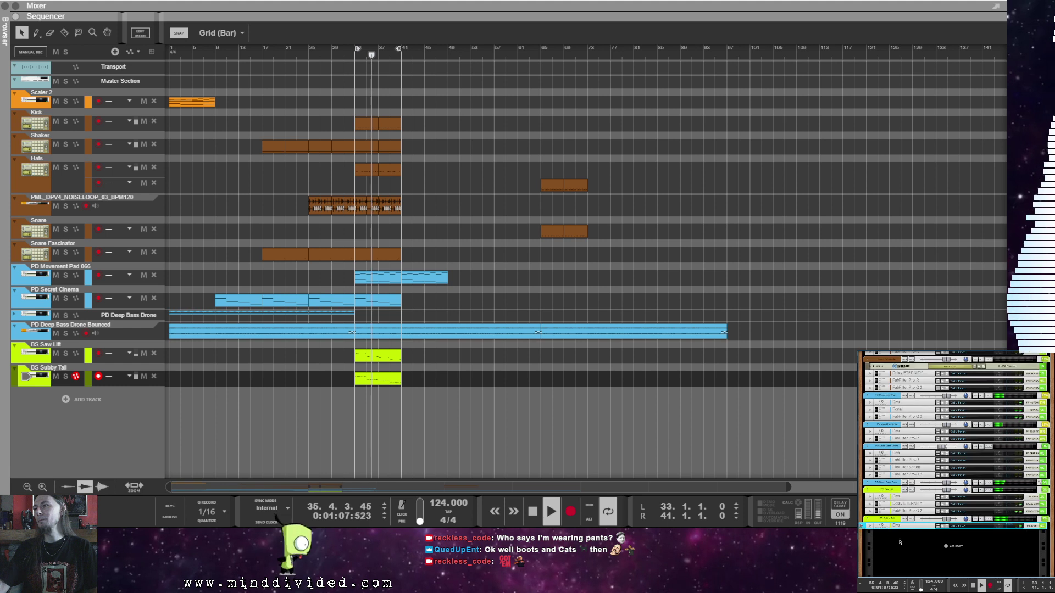
{"action": "left_click", "coordinate": [441, 426]}
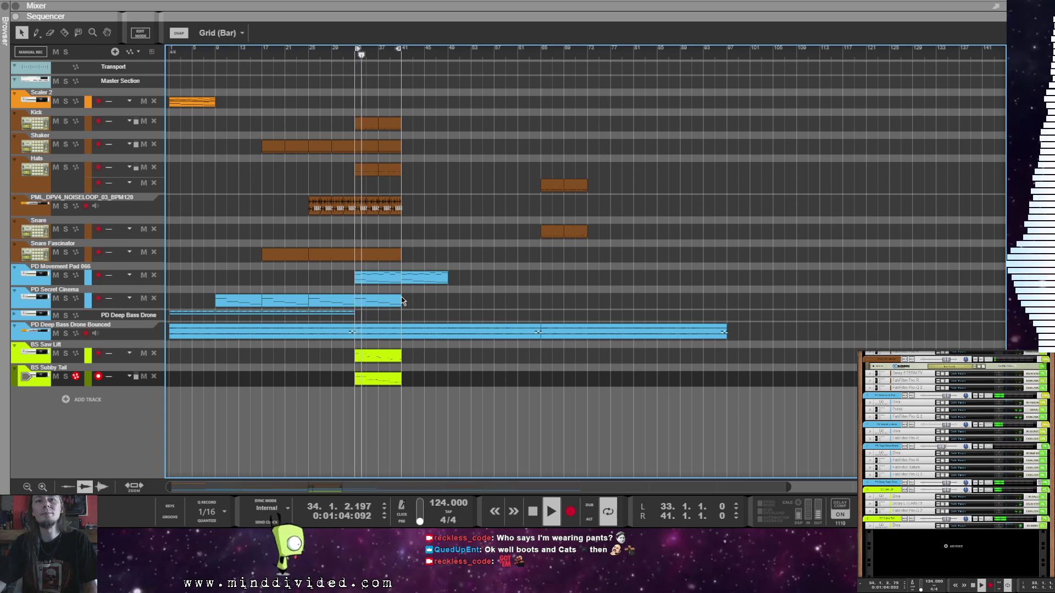
Step: Copy the PD Secret Cinema pad, drum, noise loop and both stab clips to bar 41
{"action": "left_click_drag", "start_coordinate": [399, 307], "coordinate": [427, 312]}
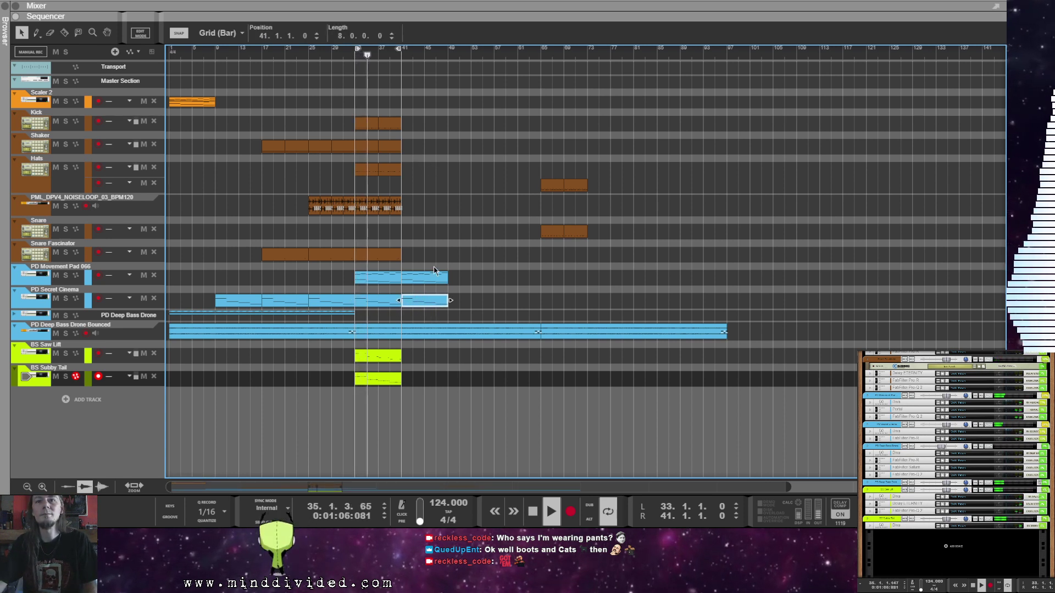
{"action": "left_click_drag", "start_coordinate": [418, 262], "coordinate": [378, 169]}
{"action": "left_click_drag", "start_coordinate": [362, 116], "coordinate": [409, 127]}
{"action": "mouse_move", "coordinate": [419, 350]}
{"action": "left_mouse_down"}
{"action": "mouse_move", "coordinate": [367, 379]}
{"action": "mouse_move", "coordinate": [427, 360]}
{"action": "left_mouse_up"}
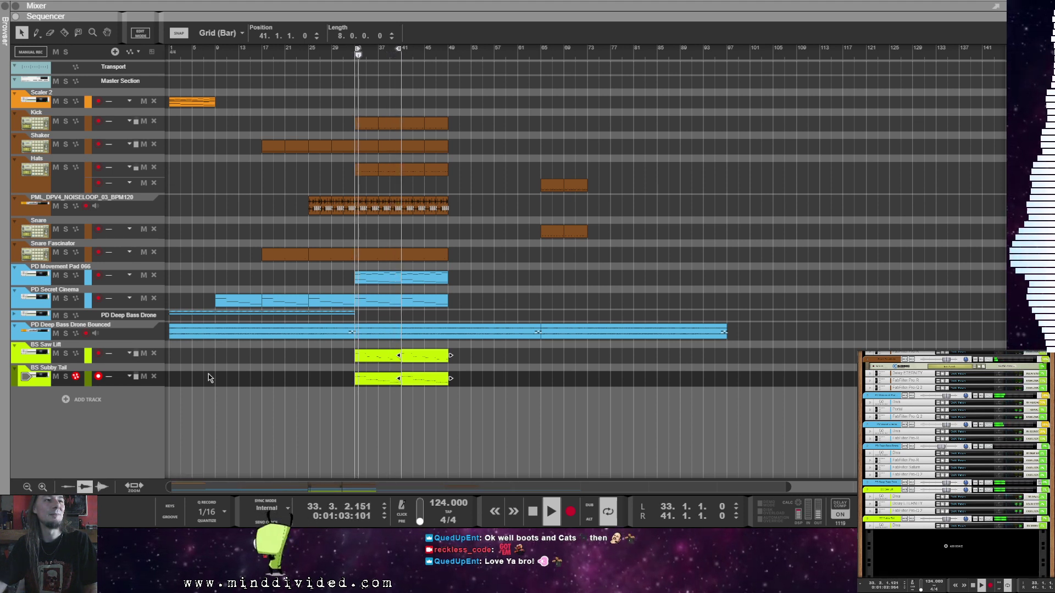
{"action": "right_click", "coordinate": [903, 527]}
Step: Insert a FabFilter Pro-C 2 compressor after BS Subby Tail and set its colour
{"action": "mouse_move", "coordinate": [914, 441]}
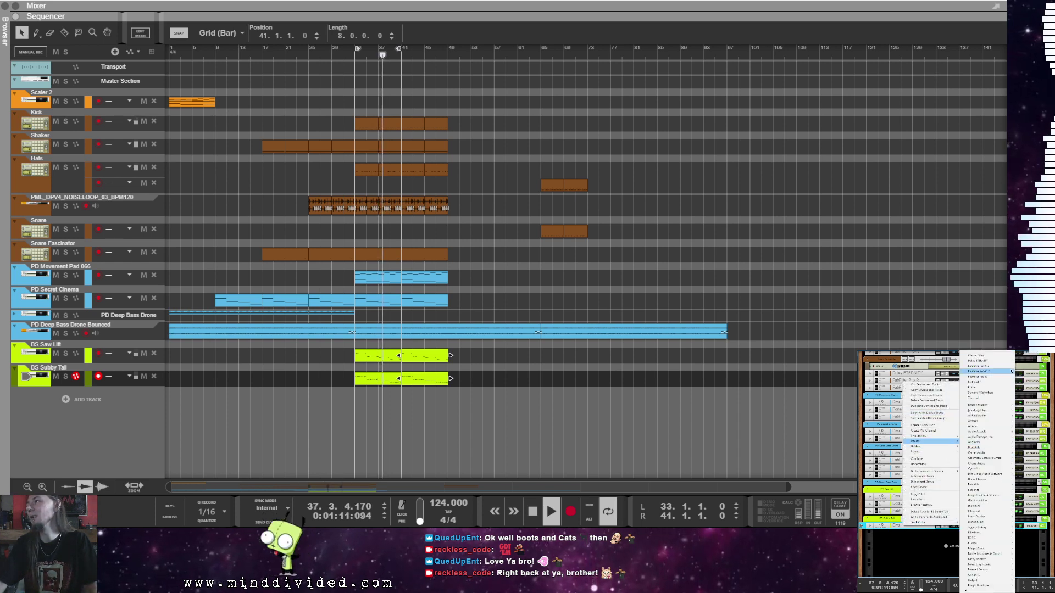
{"action": "left_click", "coordinate": [996, 366]}
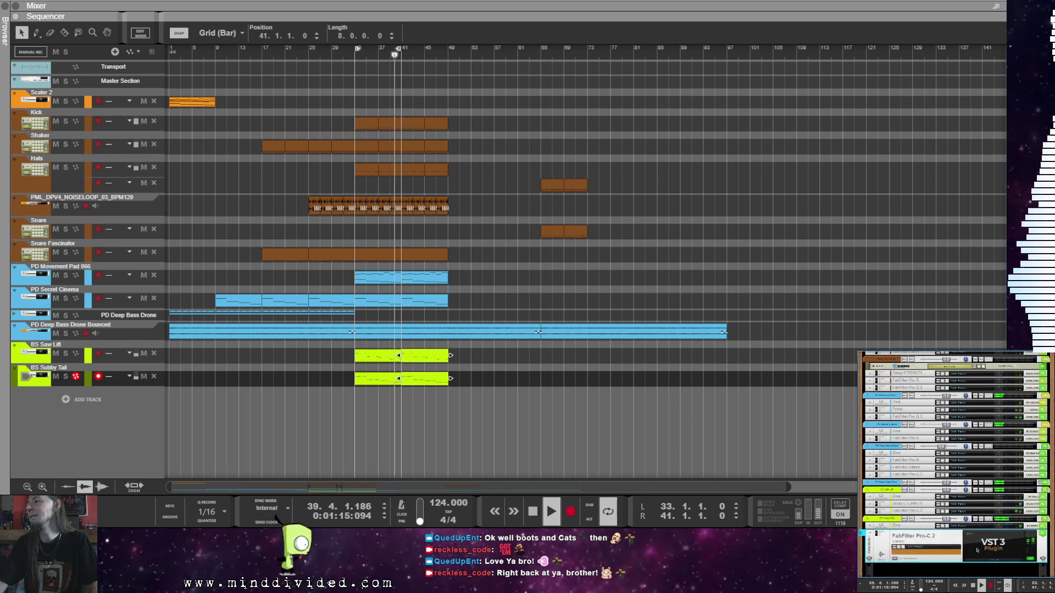
{"action": "right_click", "coordinate": [909, 542]}
{"action": "mouse_move", "coordinate": [922, 536]}
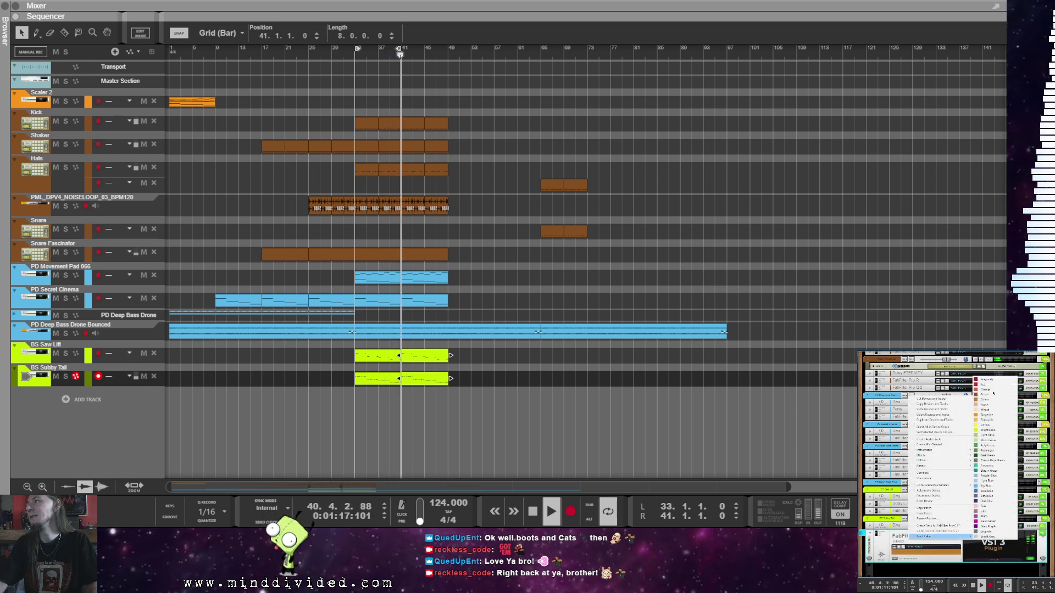
{"action": "left_click", "coordinate": [998, 436]}
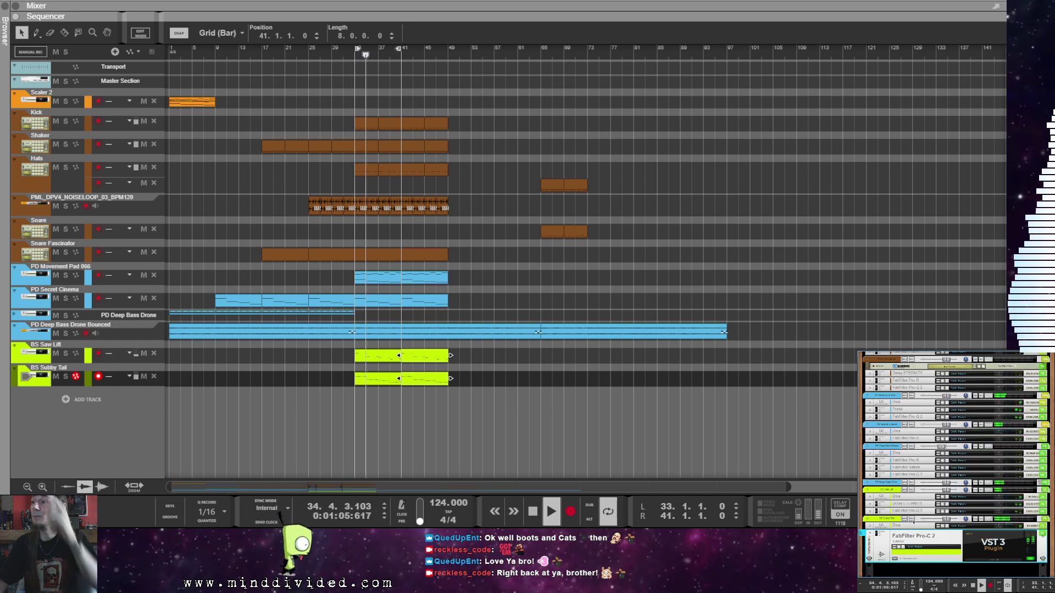
Step: Open and centre the Pro-C 2 window, setting Attack to about 9 ms
{"action": "left_click", "coordinate": [995, 544]}
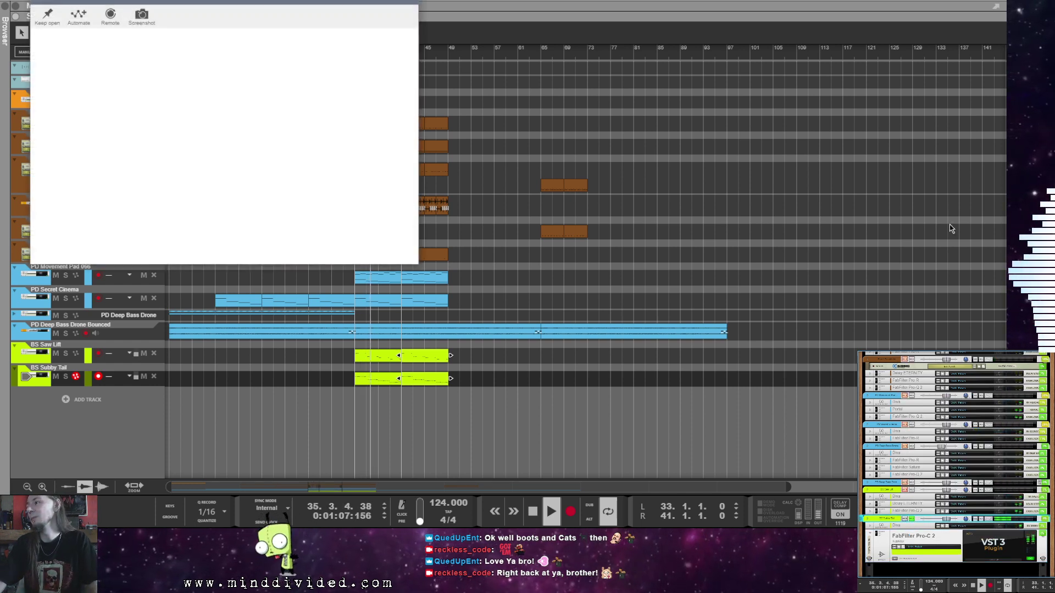
{"action": "left_click_drag", "start_coordinate": [264, 2], "coordinate": [599, 93]}
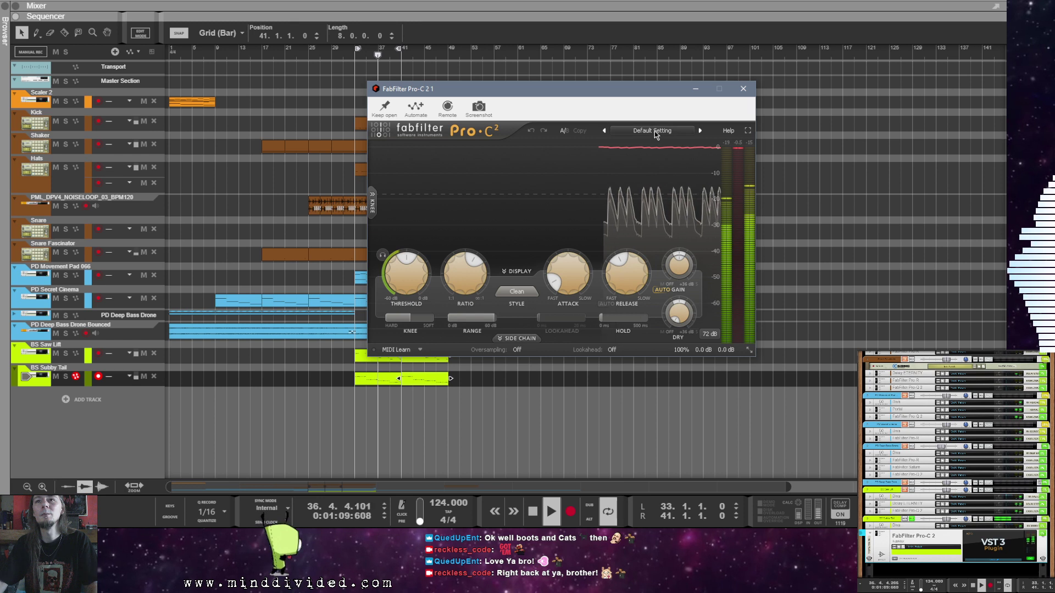
{"action": "mouse_move", "coordinate": [416, 284]}
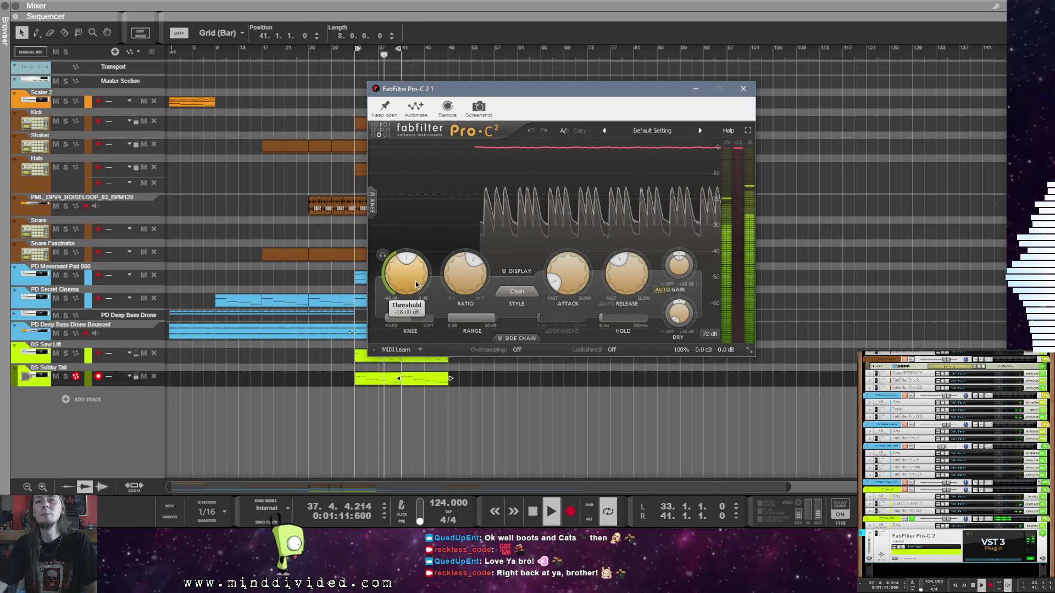
{"action": "mouse_move", "coordinate": [568, 283]}
{"action": "scroll", "coordinate": [568, 283], "scroll_direction": "up", "scroll_amount": 3}
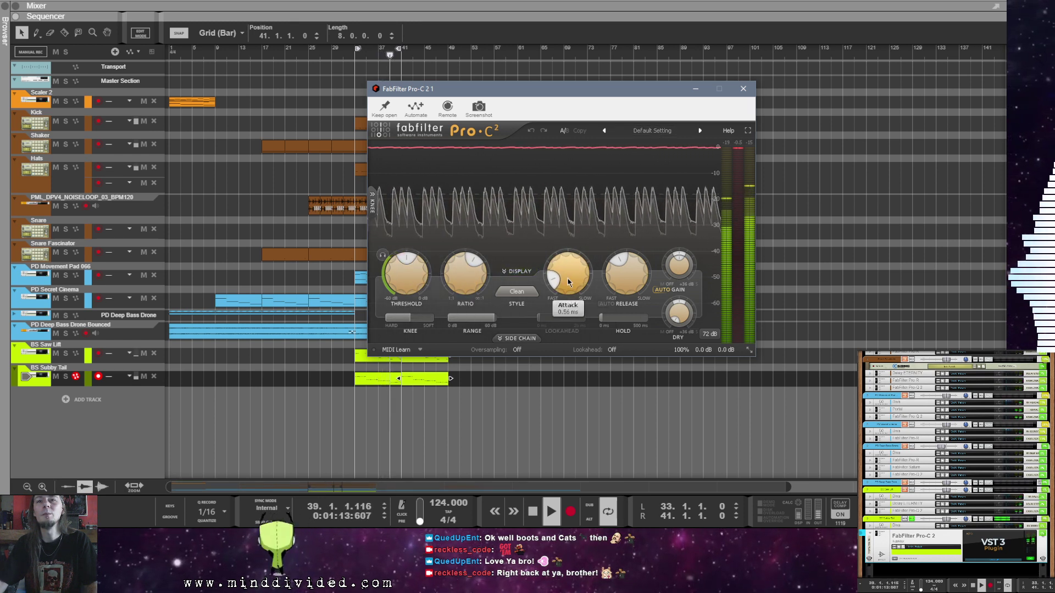
{"action": "scroll", "coordinate": [568, 282], "scroll_direction": "up", "scroll_amount": 3}
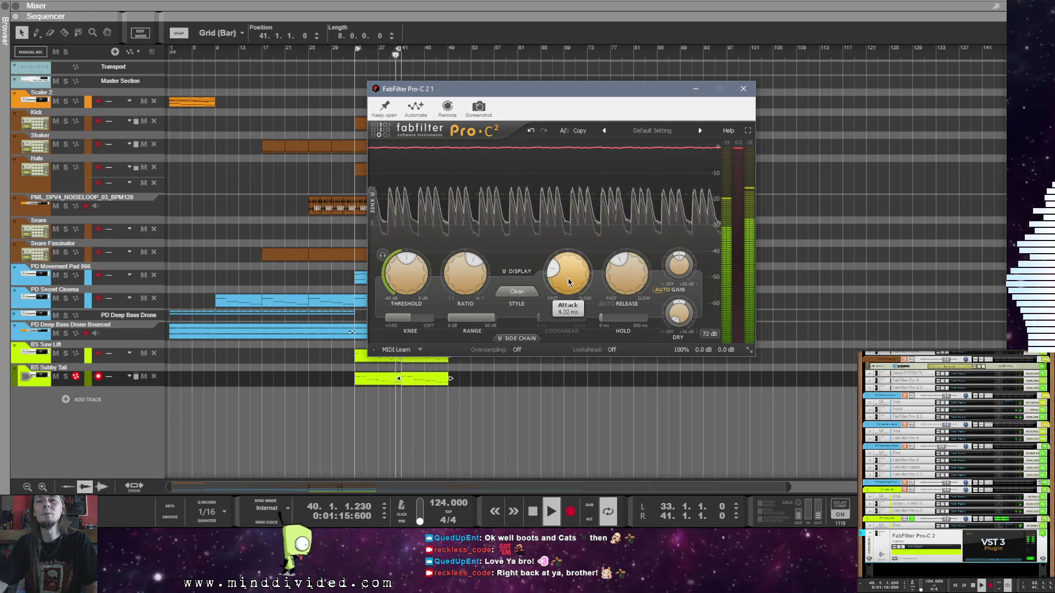
{"action": "scroll", "coordinate": [568, 283], "scroll_direction": "up", "scroll_amount": 1}
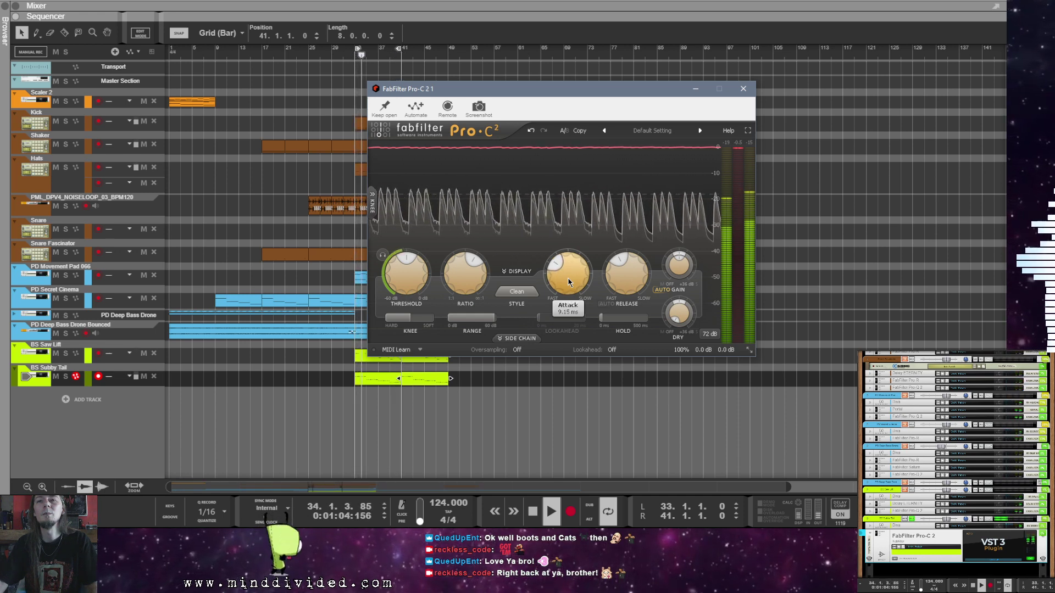
{"action": "scroll", "coordinate": [404, 278], "scroll_direction": "down", "scroll_amount": 1}
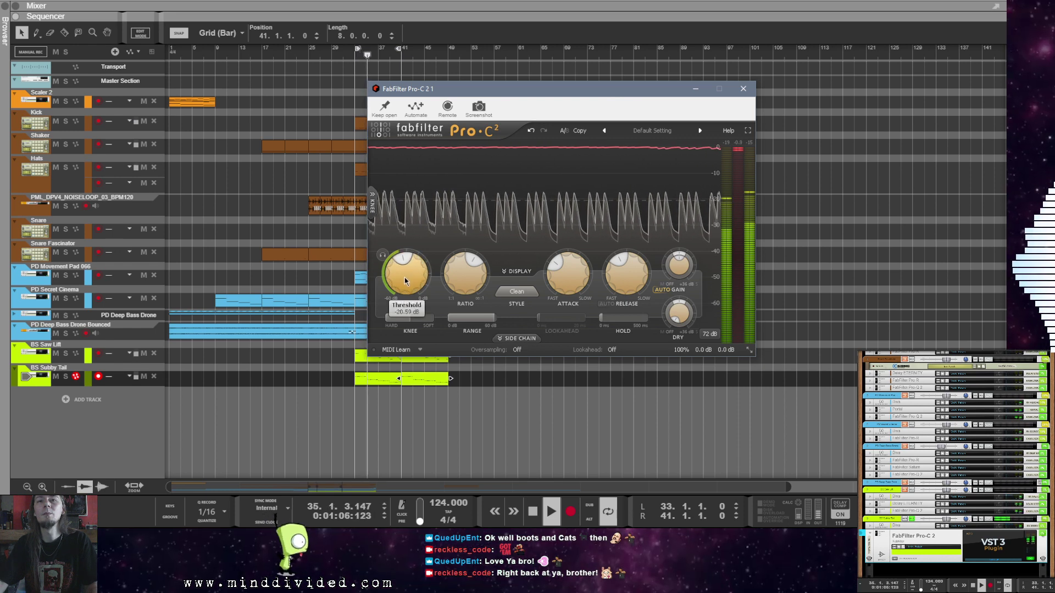
{"action": "scroll", "coordinate": [405, 277], "scroll_direction": "down", "scroll_amount": 1}
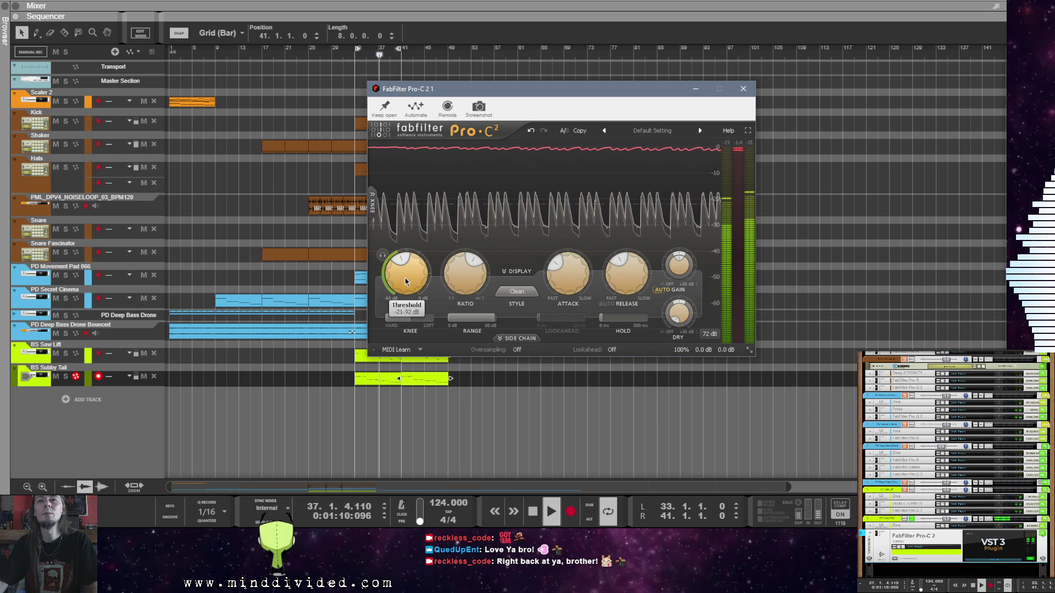
Step: Lower Threshold to about -21.9 dB and Wet Gain to about -1.9 dB, then close the compressor window
{"action": "mouse_move", "coordinate": [678, 267]}
{"action": "scroll", "coordinate": [680, 267], "scroll_direction": "down", "scroll_amount": 1}
{"action": "scroll", "coordinate": [680, 268], "scroll_direction": "down", "scroll_amount": 1}
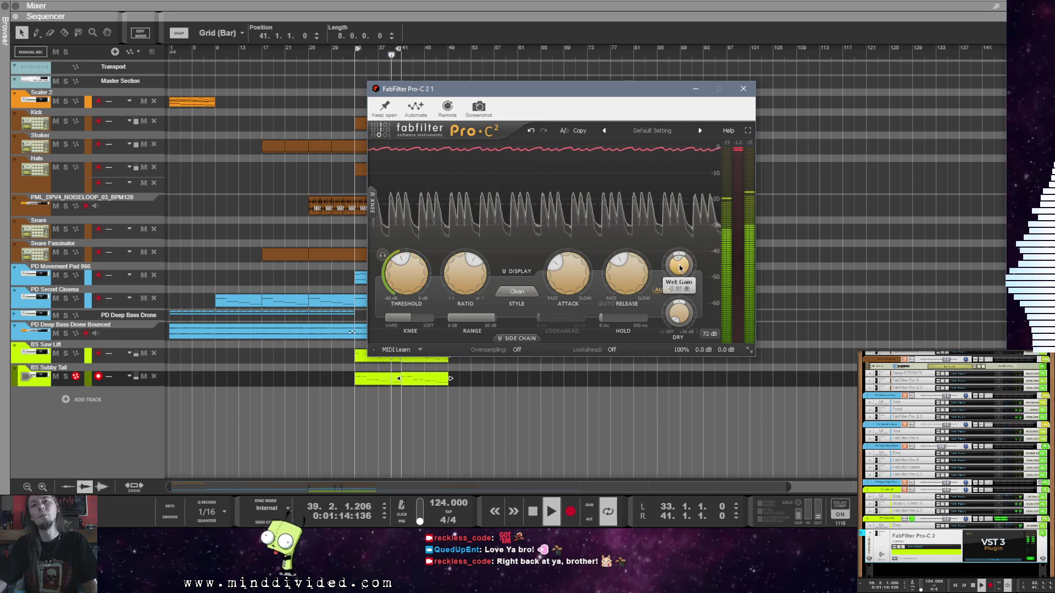
{"action": "scroll", "coordinate": [679, 268], "scroll_direction": "down", "scroll_amount": 1}
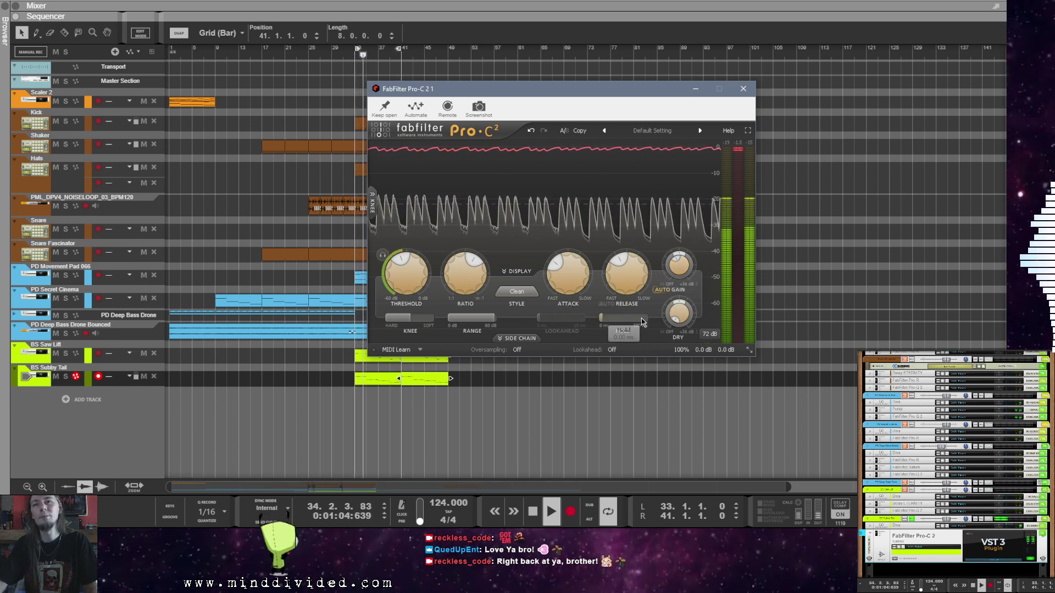
{"action": "mouse_move", "coordinate": [622, 273]}
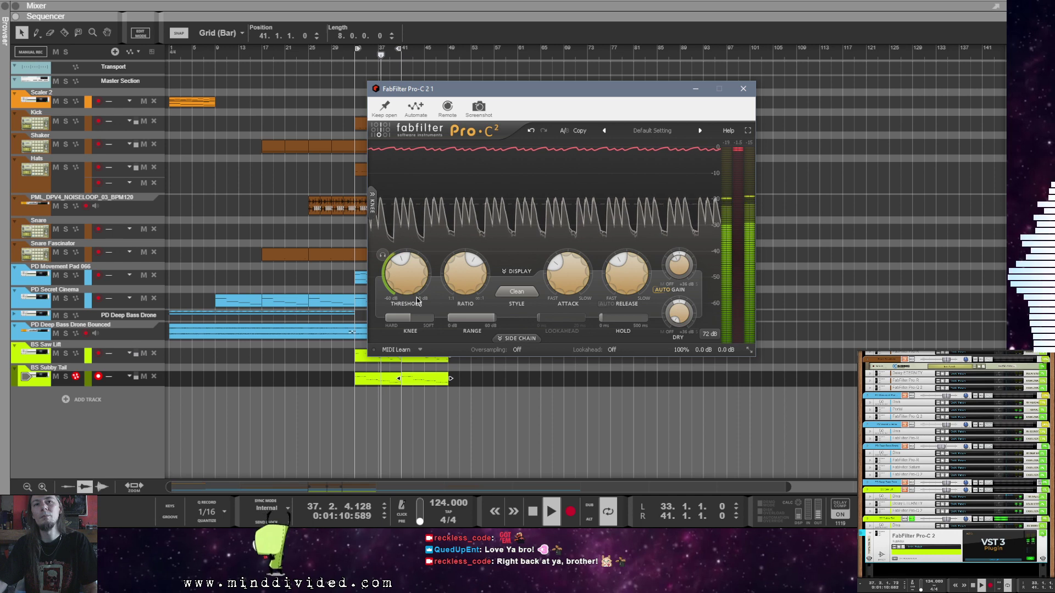
{"action": "left_click", "coordinate": [743, 88]}
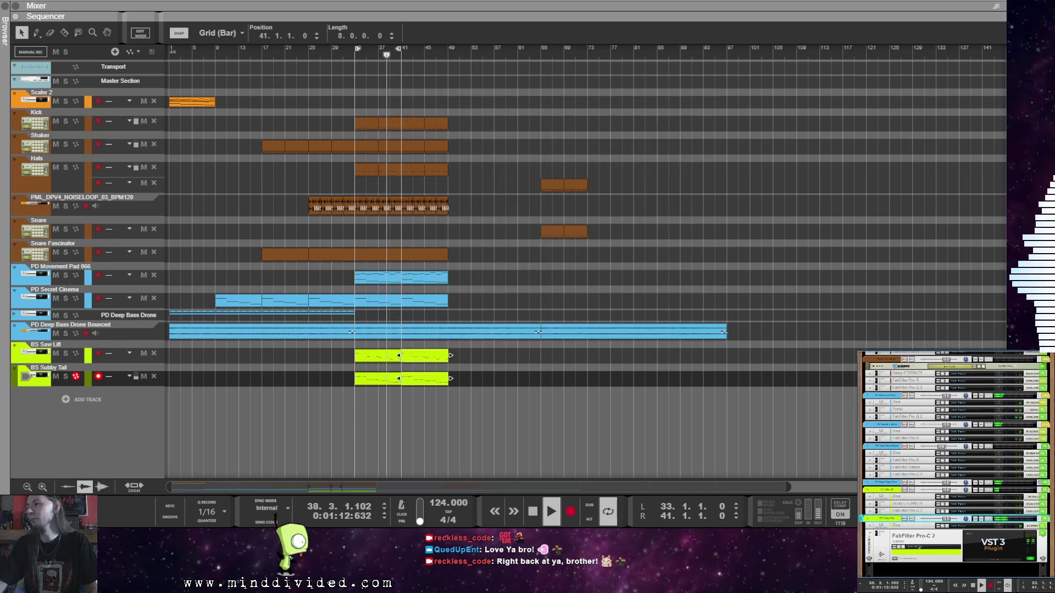
Step: Fold the compressor device and extend the loop end to bar 49
{"action": "left_click", "coordinate": [870, 534]}
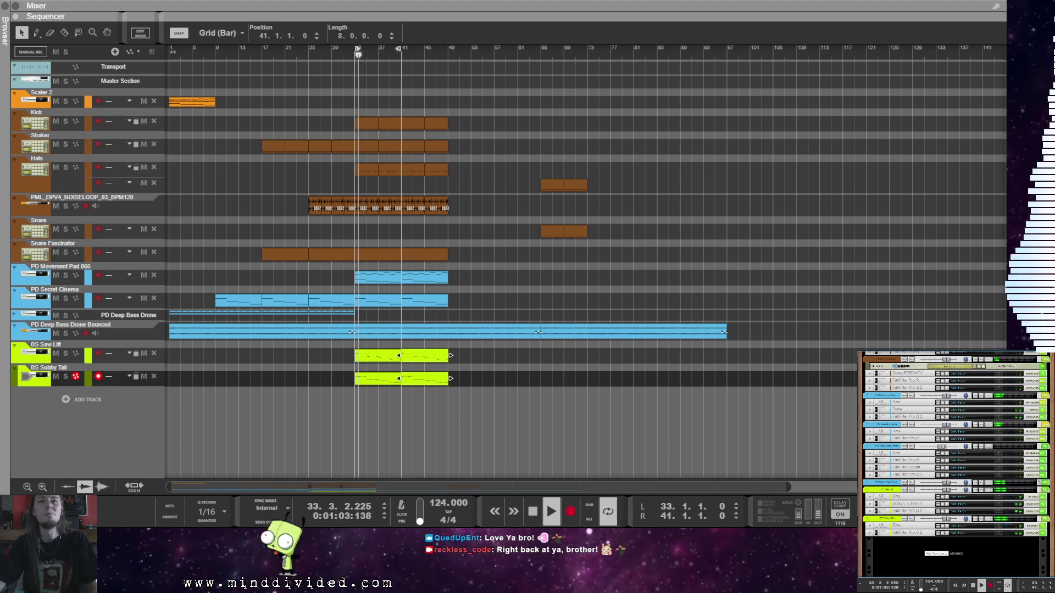
{"action": "left_click_drag", "start_coordinate": [399, 50], "coordinate": [445, 66]}
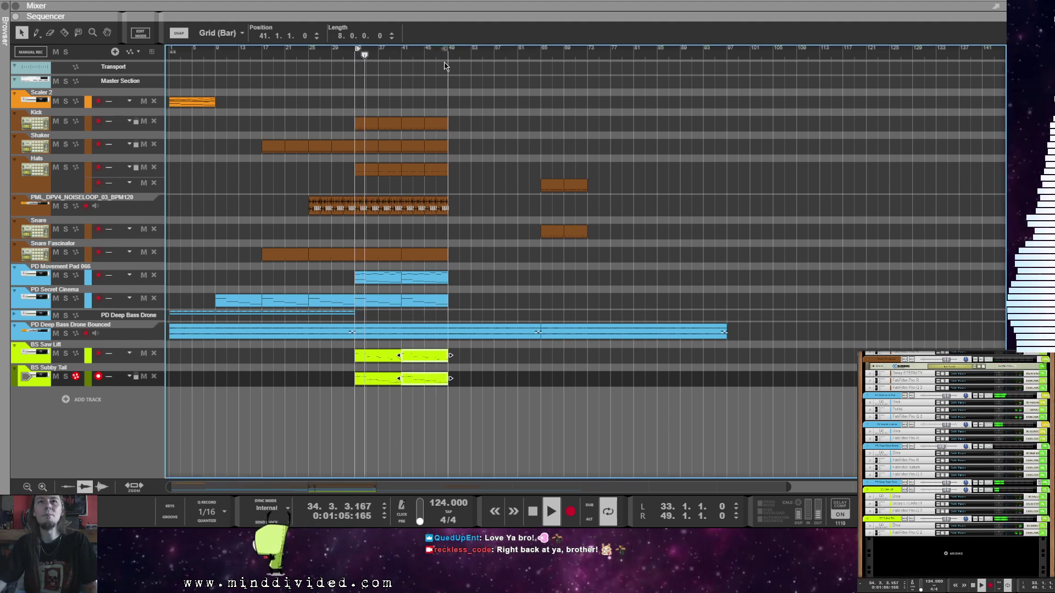
{"action": "left_click", "coordinate": [480, 224]}
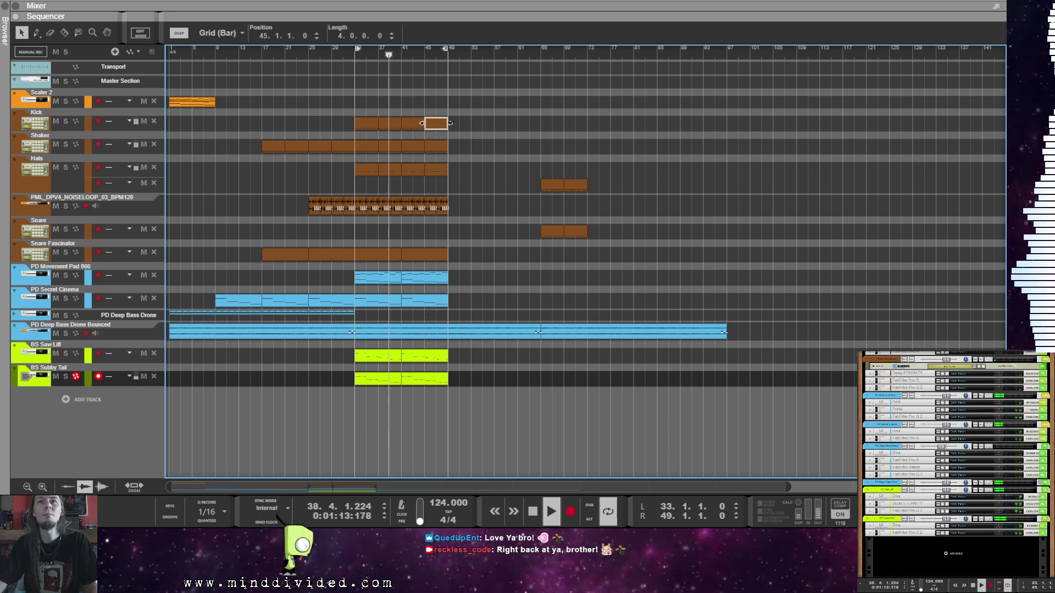
Step: Shorten the last Kick, Shaker and Hats clips to 3 bars
{"action": "left_click_drag", "start_coordinate": [450, 123], "coordinate": [442, 123]}
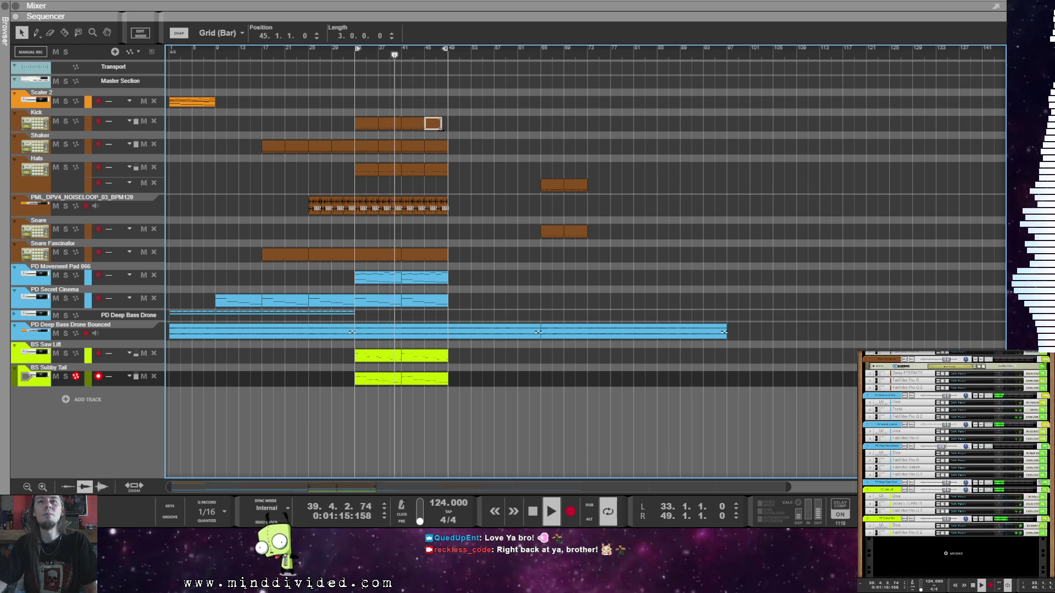
{"action": "left_click", "coordinate": [446, 146]}
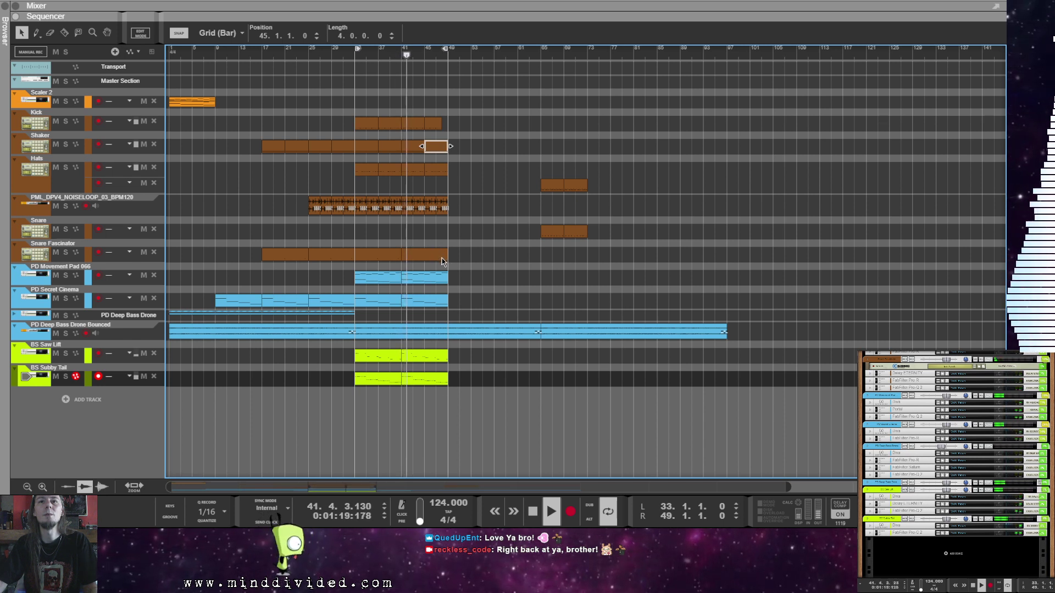
{"action": "left_click", "coordinate": [444, 212]}
{"action": "left_click", "coordinate": [446, 170]}
{"action": "left_click", "coordinate": [463, 137]}
{"action": "left_click_drag", "start_coordinate": [460, 139], "coordinate": [444, 172]}
{"action": "left_click", "coordinate": [465, 185]}
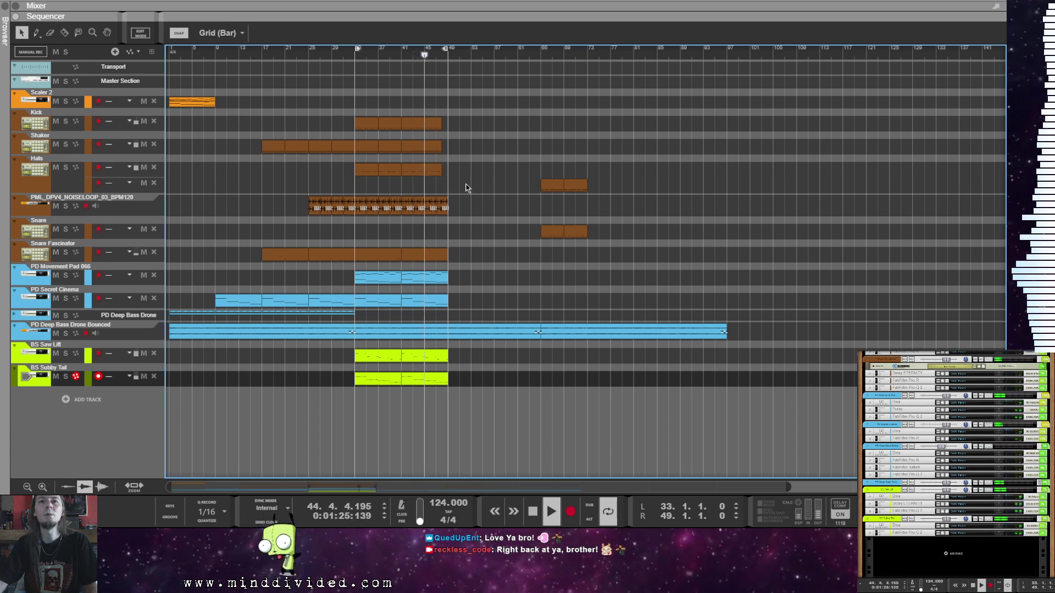
Step: Copy the drum, pad and bass clips so they start at bar 49
{"action": "left_click_drag", "start_coordinate": [506, 177], "coordinate": [451, 191]}
{"action": "left_click", "coordinate": [512, 245]}
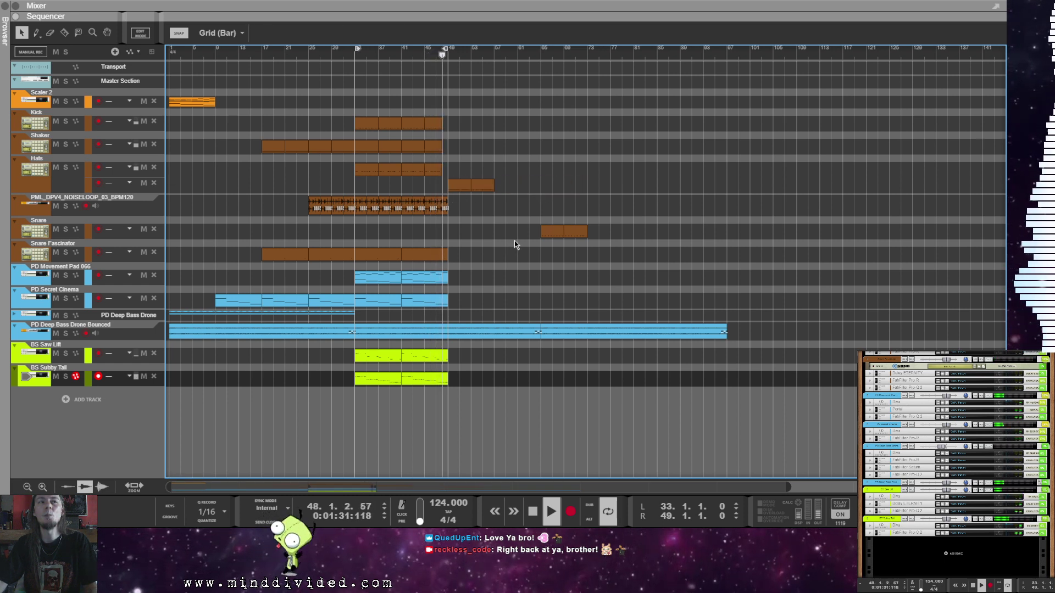
{"action": "left_click_drag", "start_coordinate": [515, 239], "coordinate": [453, 232]}
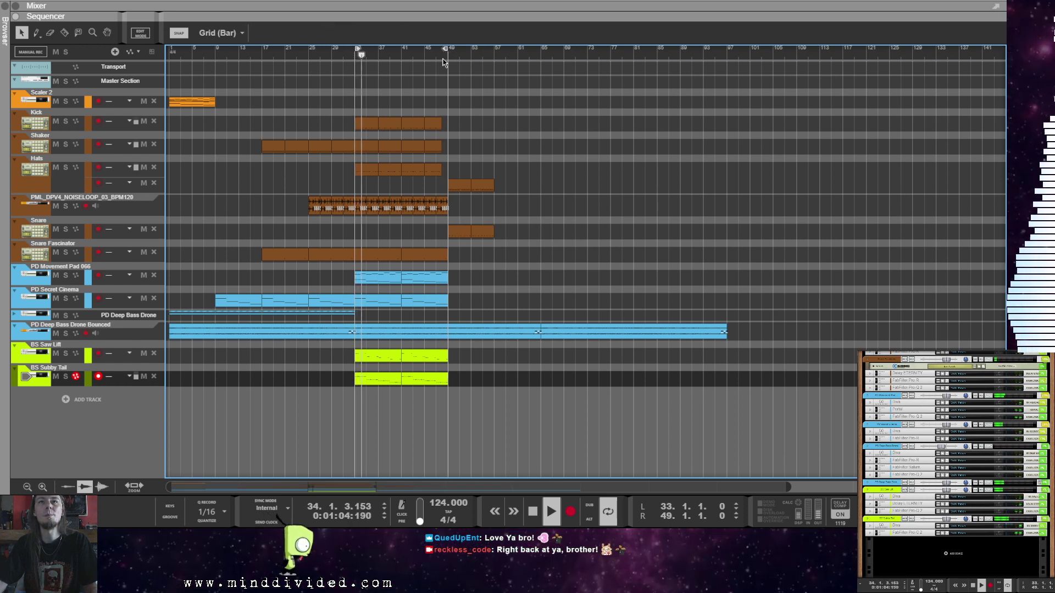
{"action": "left_click_drag", "start_coordinate": [359, 116], "coordinate": [467, 384]}
{"action": "left_click", "coordinate": [478, 424]}
Step: Copy the Hats and Snare clips 8 bars later and extend the loop end to bar 65
{"action": "left_click", "coordinate": [484, 185]}
{"action": "left_click", "coordinate": [455, 233], "text": "shift"}
{"action": "left_click_drag", "start_coordinate": [454, 233], "coordinate": [503, 238]}
{"action": "left_click", "coordinate": [525, 157]}
{"action": "left_click_drag", "start_coordinate": [548, 119], "coordinate": [531, 146]}
{"action": "left_click", "coordinate": [528, 171]}
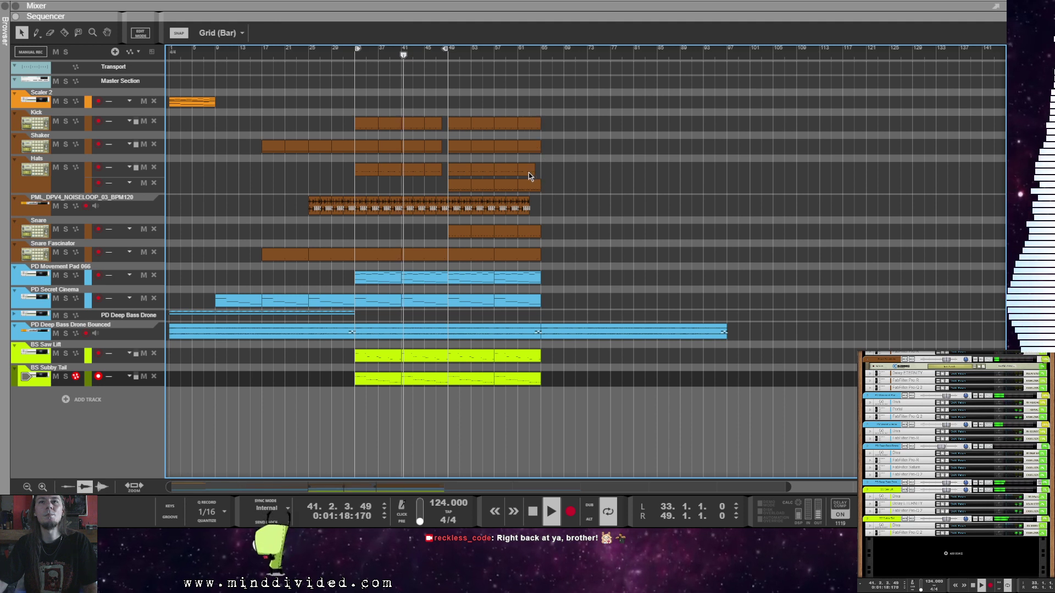
{"action": "left_click", "coordinate": [617, 146]}
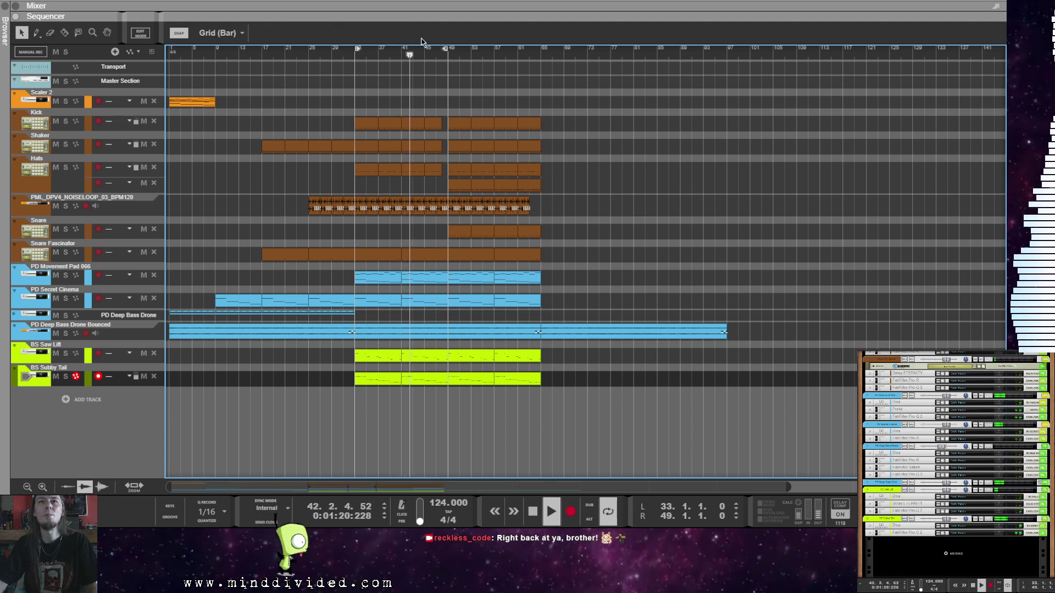
{"action": "left_click_drag", "start_coordinate": [446, 50], "coordinate": [539, 51]}
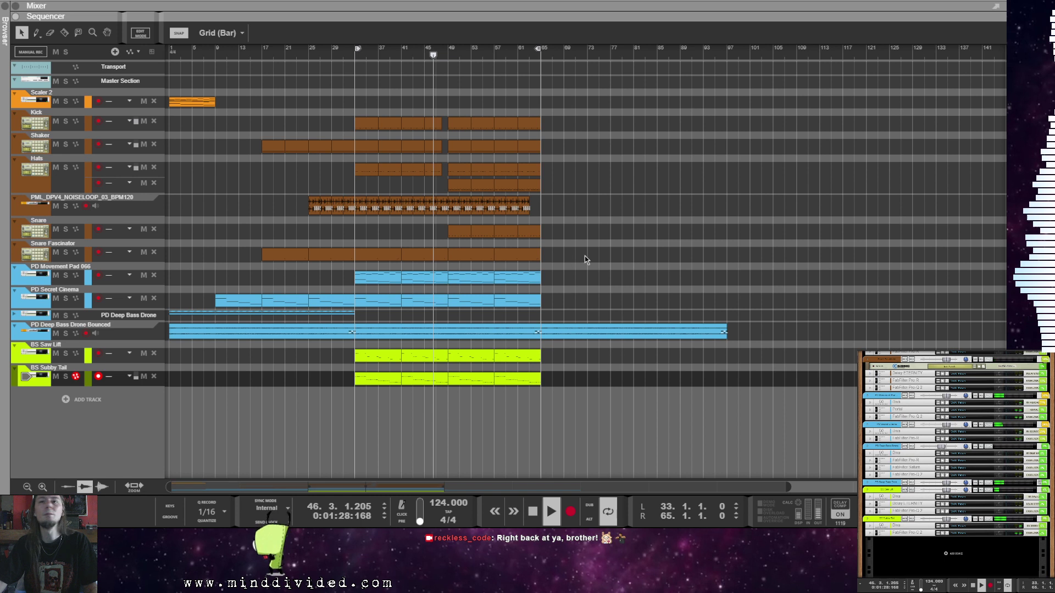
{"action": "left_click", "coordinate": [611, 250]}
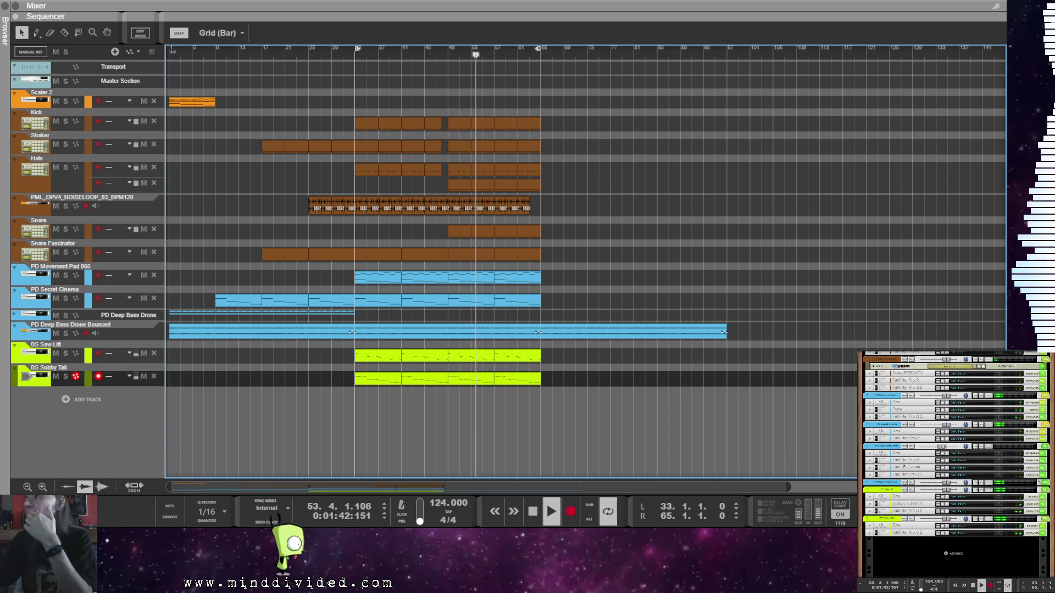
Step: Move the loop start to bar 49 and fold the Kong drum machine device
{"action": "scroll", "coordinate": [922, 483], "scroll_direction": "down", "scroll_amount": 1}
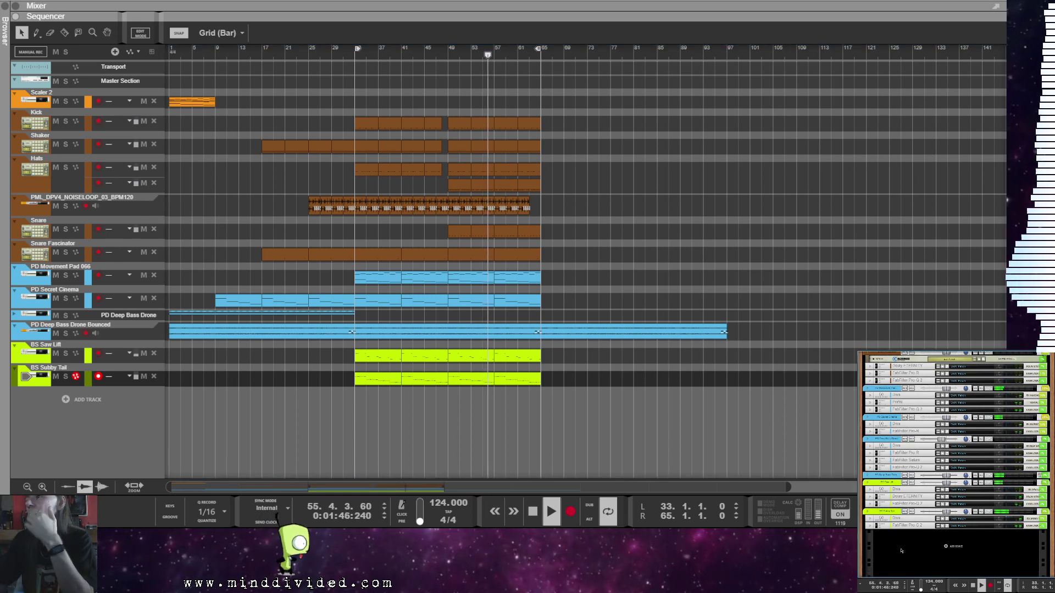
{"action": "scroll", "coordinate": [900, 550], "scroll_direction": "up", "scroll_amount": 10}
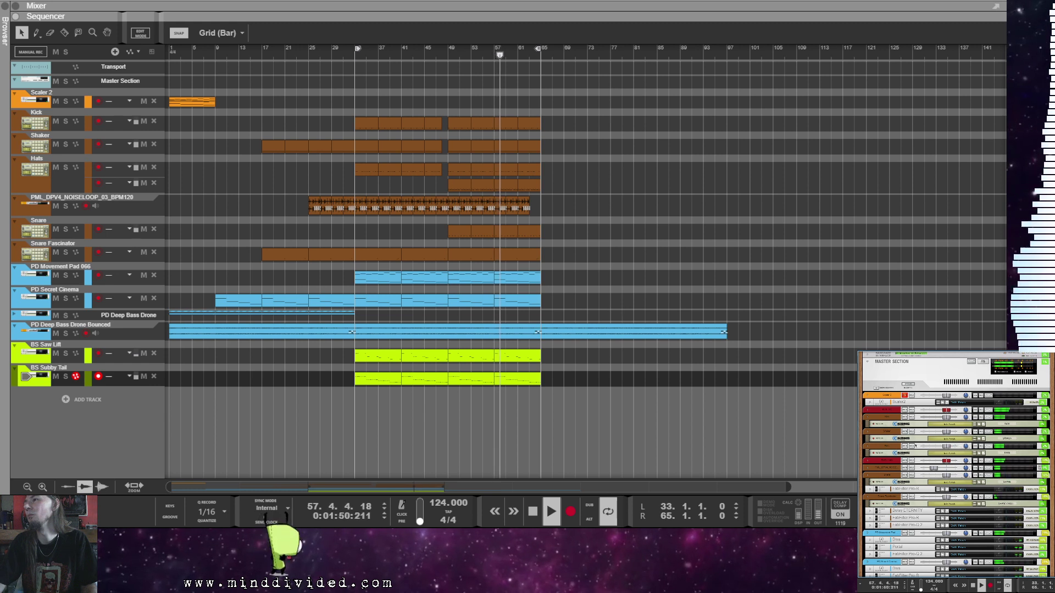
{"action": "double_click", "coordinate": [924, 453]}
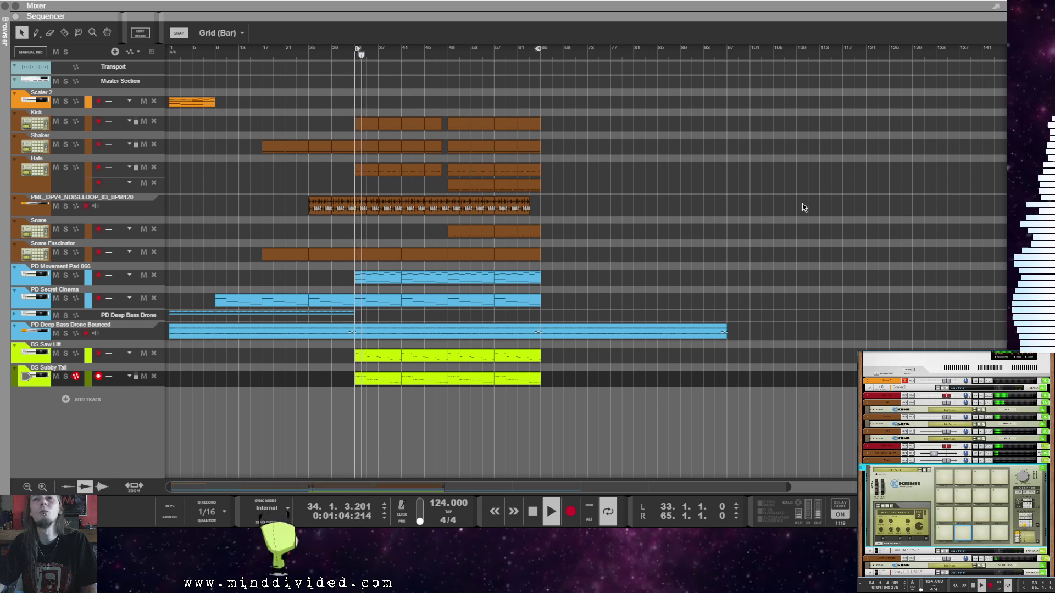
{"action": "left_click", "coordinate": [450, 50], "text": "ctrl"}
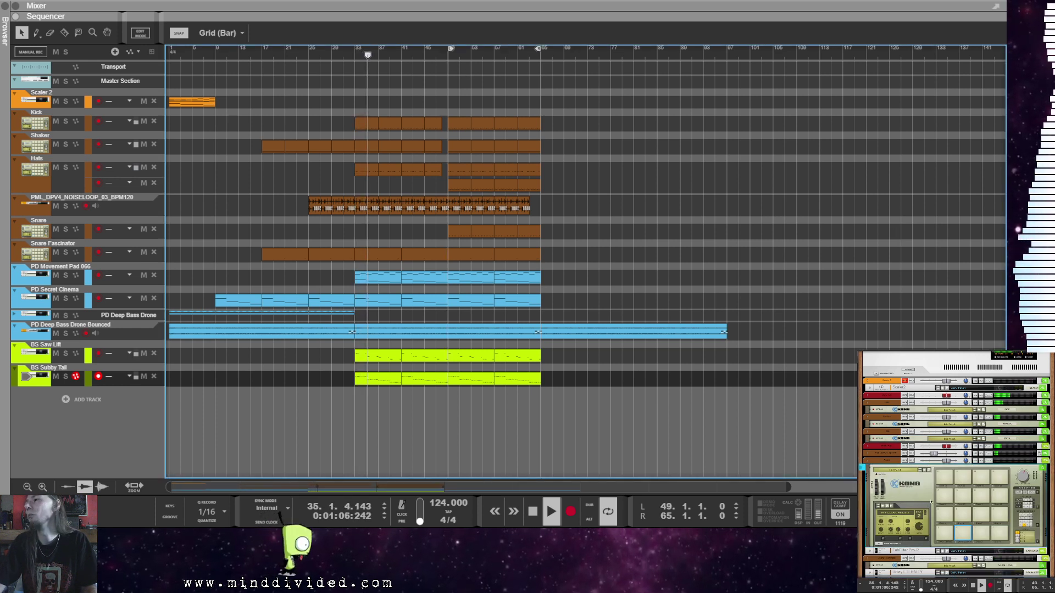
{"action": "left_click", "coordinate": [1026, 480]}
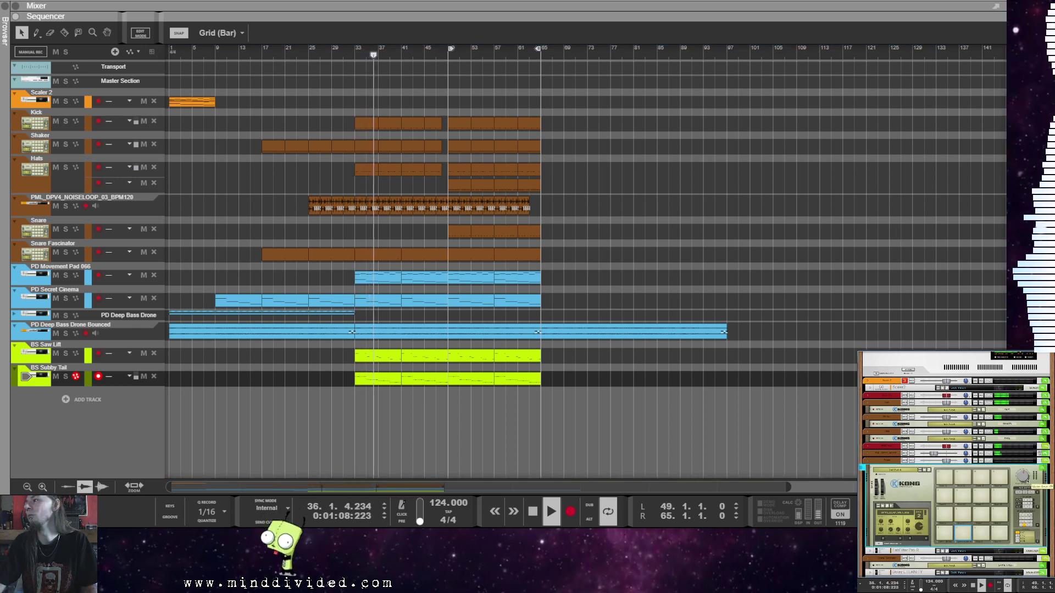
{"action": "left_click", "coordinate": [870, 469]}
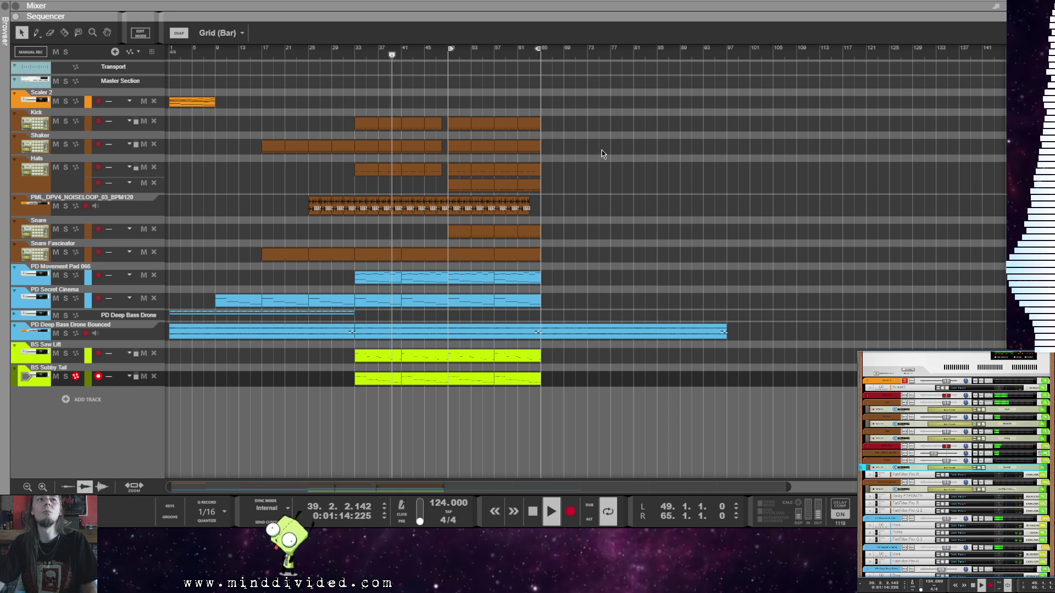
{"action": "left_click", "coordinate": [596, 191]}
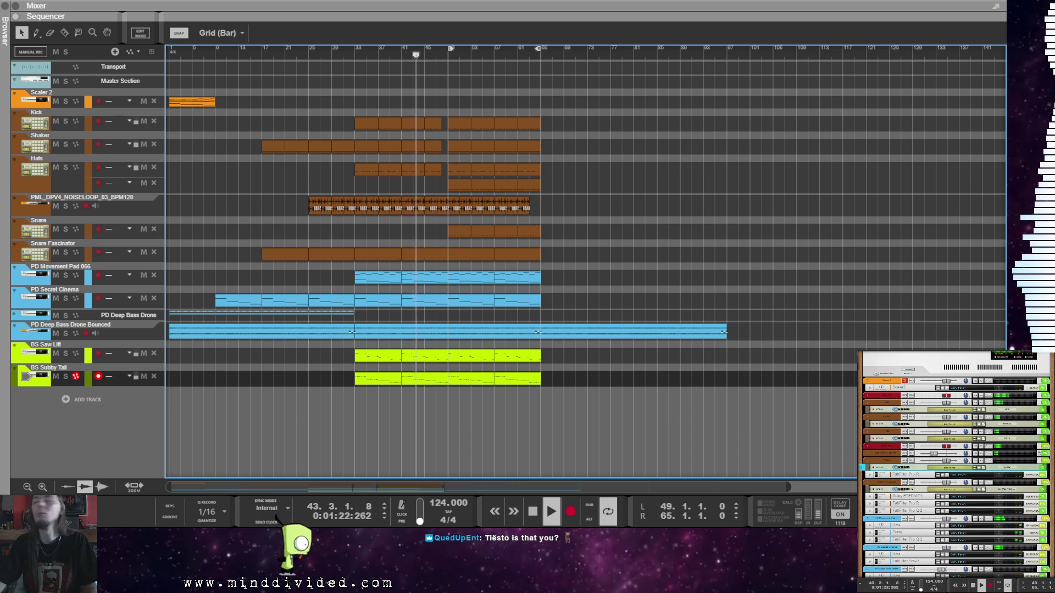
Step: Drag a Diva synth from the browser into the rack
{"action": "scroll", "coordinate": [946, 483], "scroll_direction": "down", "scroll_amount": 5}
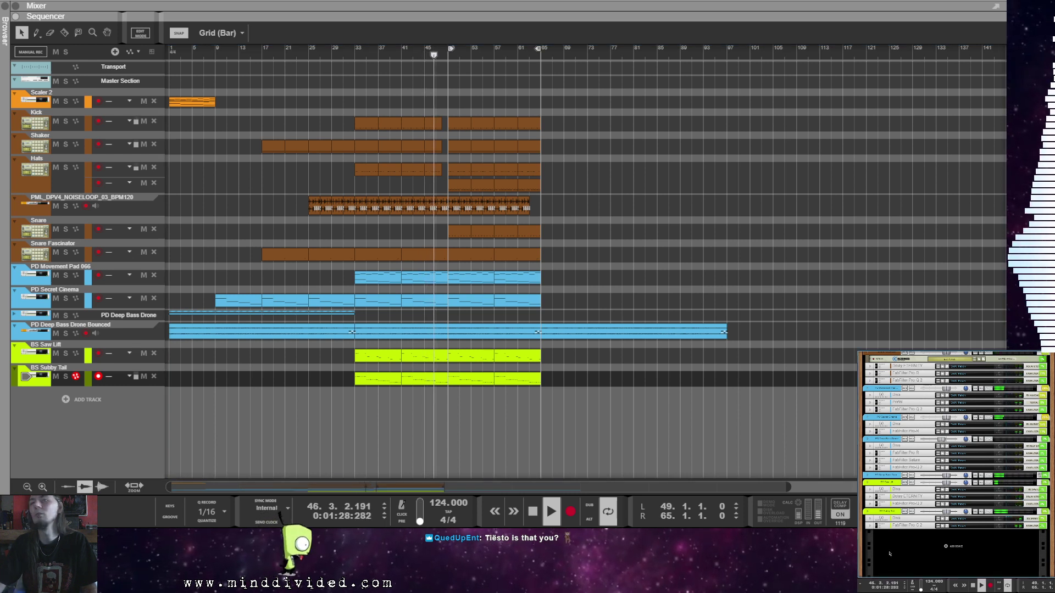
{"action": "left_click", "coordinate": [621, 372]}
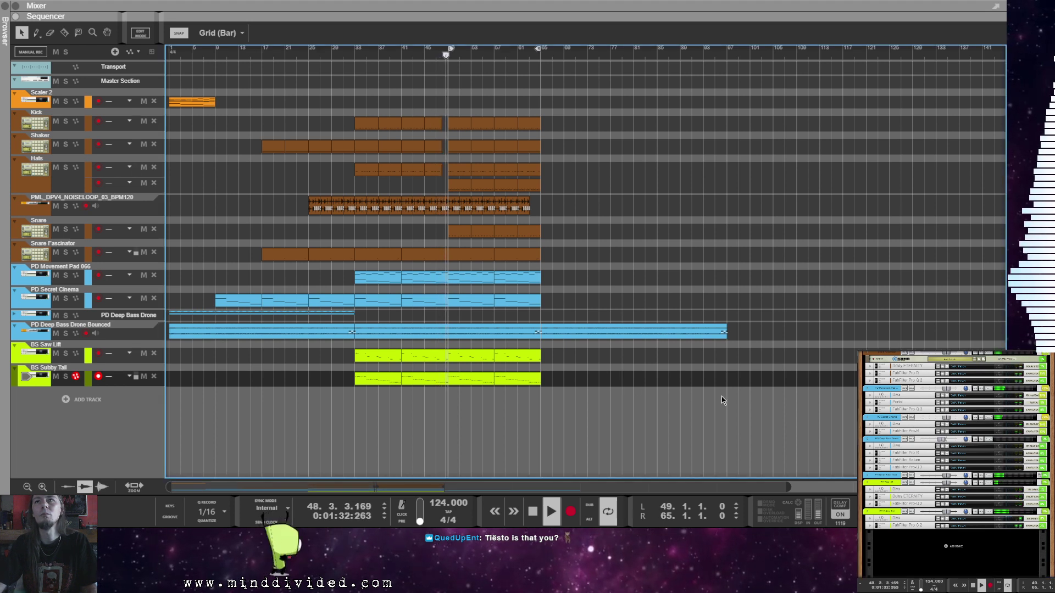
{"action": "left_click_drag", "start_coordinate": [861, 541], "coordinate": [937, 549]}
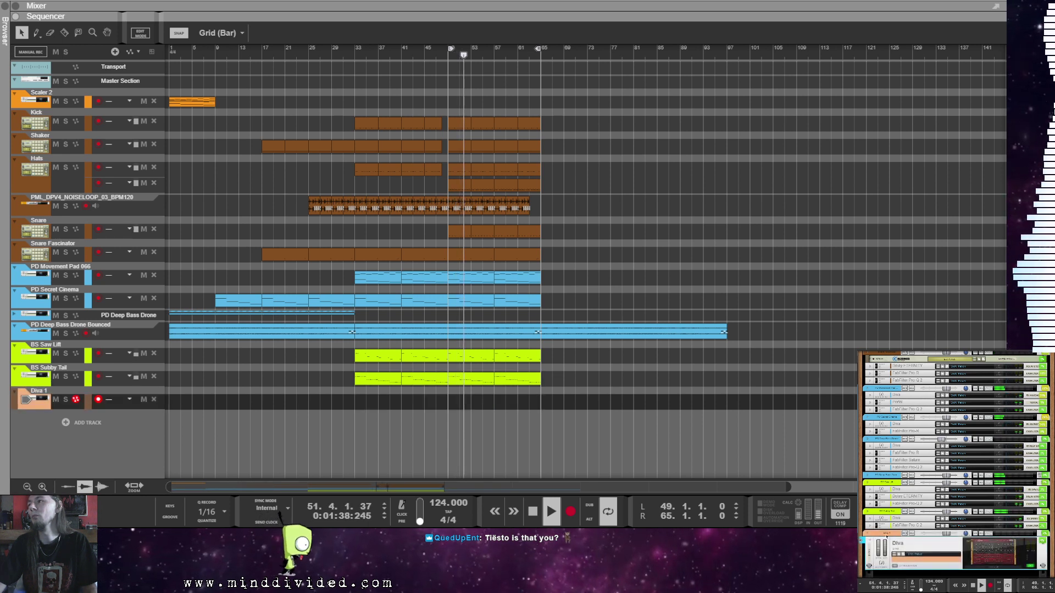
Step: Colour the Diva 1 track lime-yellow
{"action": "right_click", "coordinate": [886, 537]}
{"action": "mouse_move", "coordinate": [934, 530]}
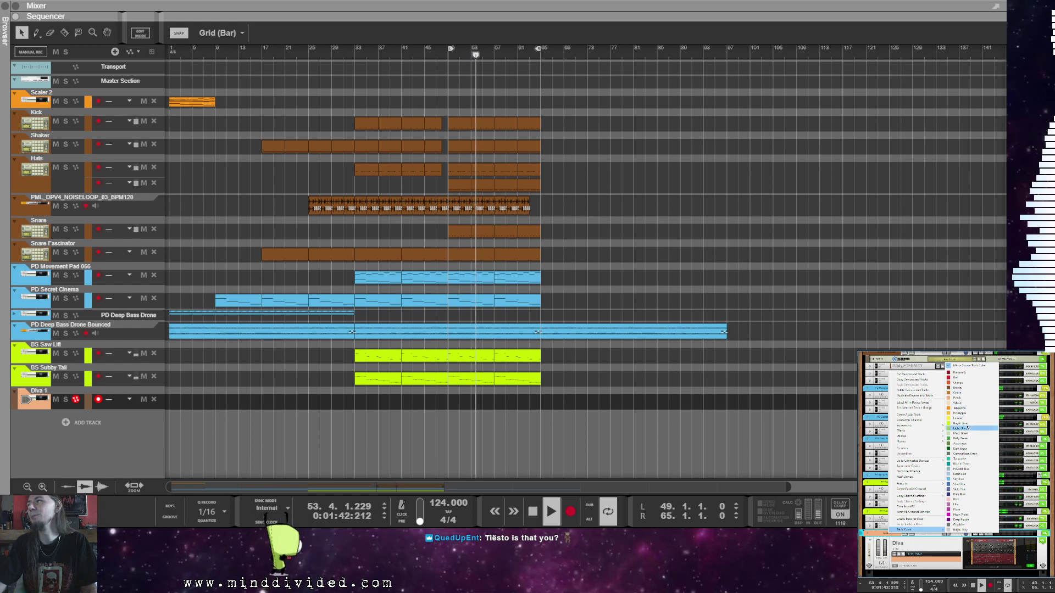
{"action": "left_click", "coordinate": [959, 423]}
{"action": "scroll", "coordinate": [959, 423], "scroll_direction": "down", "scroll_amount": 2}
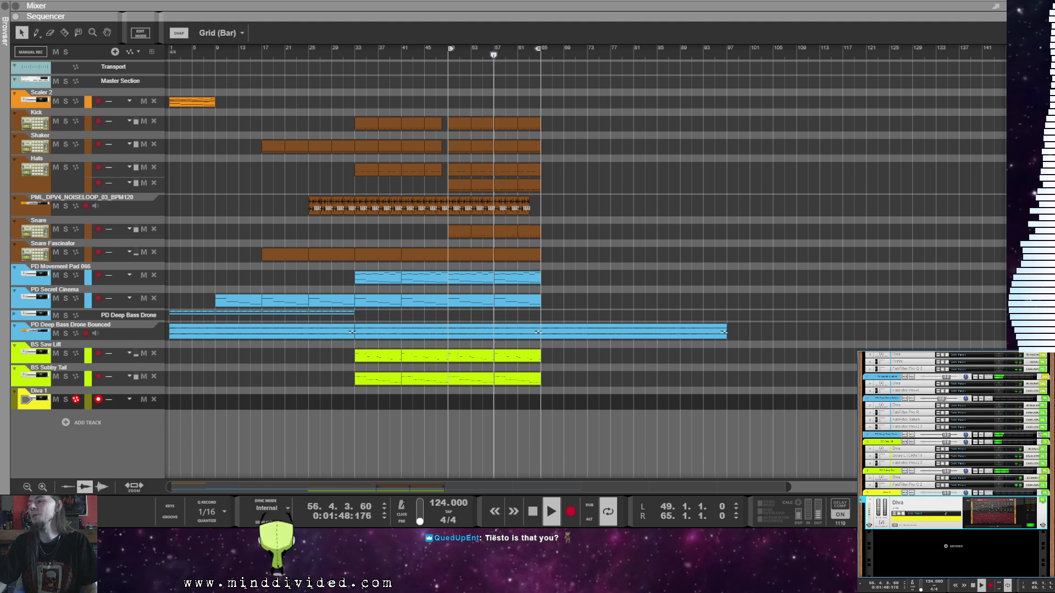
Step: Draw an 8-bar Diva 1 clip at bar 49, loop bars 49–57, and solo Diva 1
{"action": "left_click", "coordinate": [195, 115]}
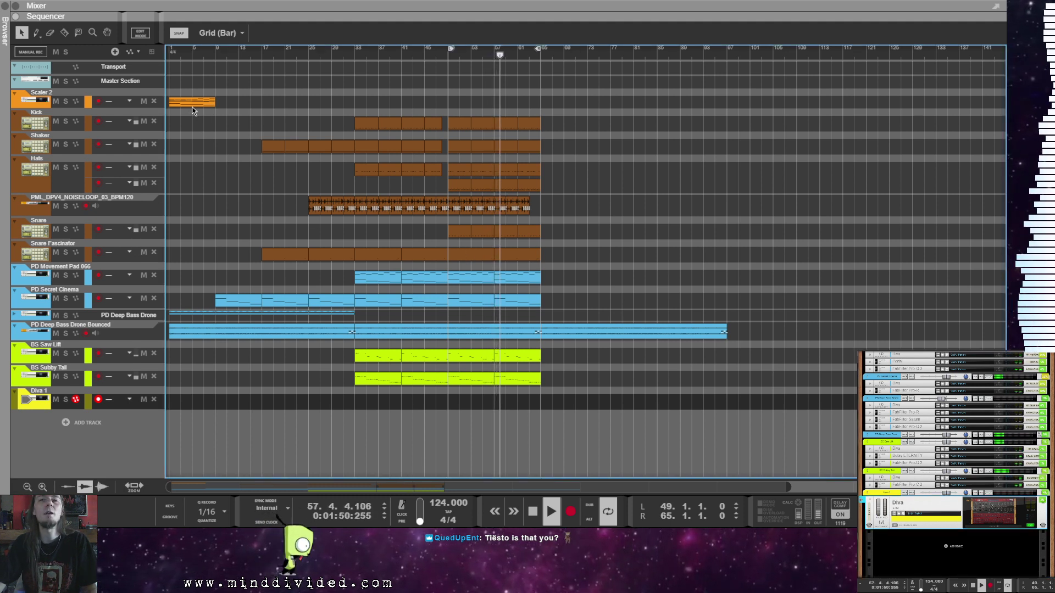
{"action": "key", "text": "space"}
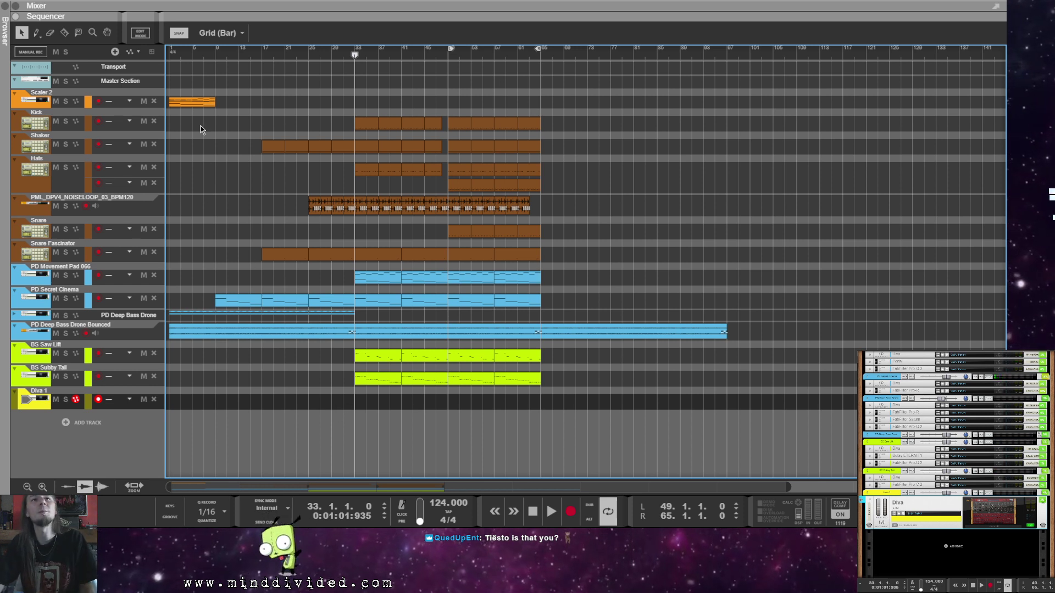
{"action": "left_click_drag", "start_coordinate": [176, 401], "coordinate": [468, 450]}
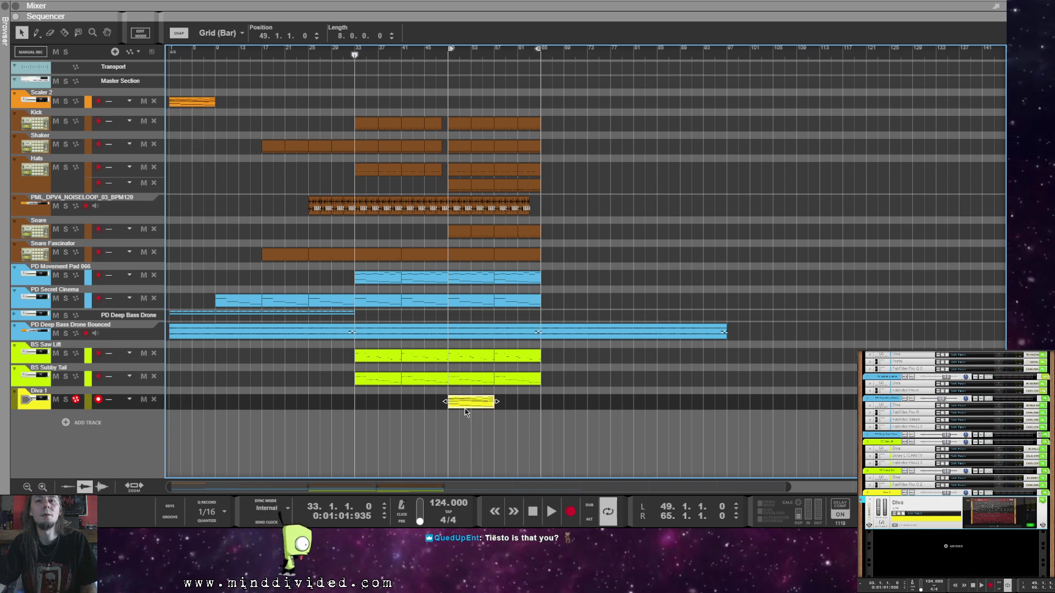
{"action": "left_click", "coordinate": [450, 57]}
{"action": "right_click", "coordinate": [477, 399]}
{"action": "left_click", "coordinate": [517, 232]}
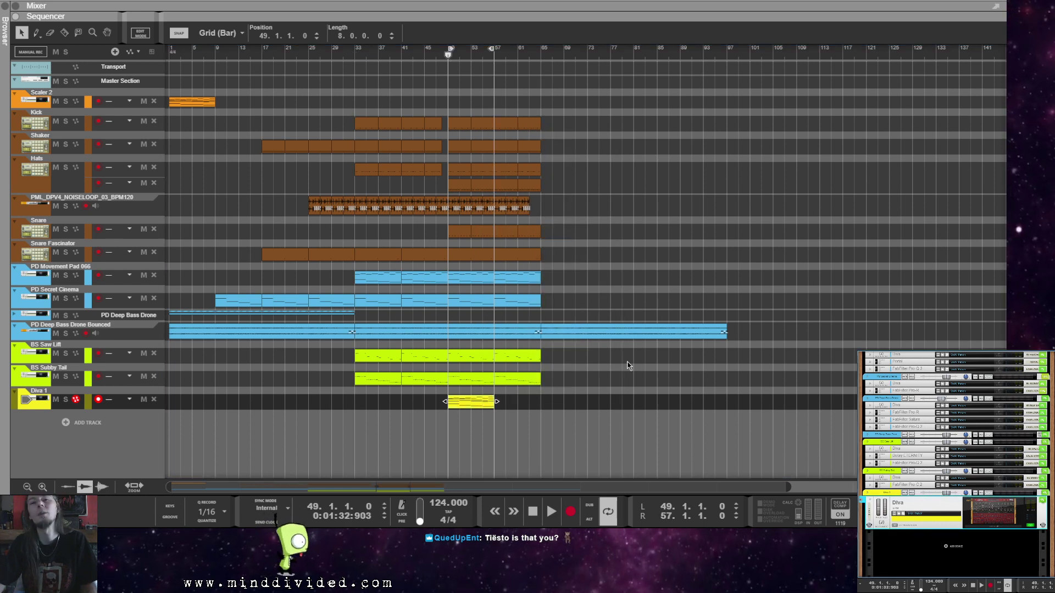
{"action": "left_click", "coordinate": [910, 494]}
{"action": "left_click", "coordinate": [998, 511]}
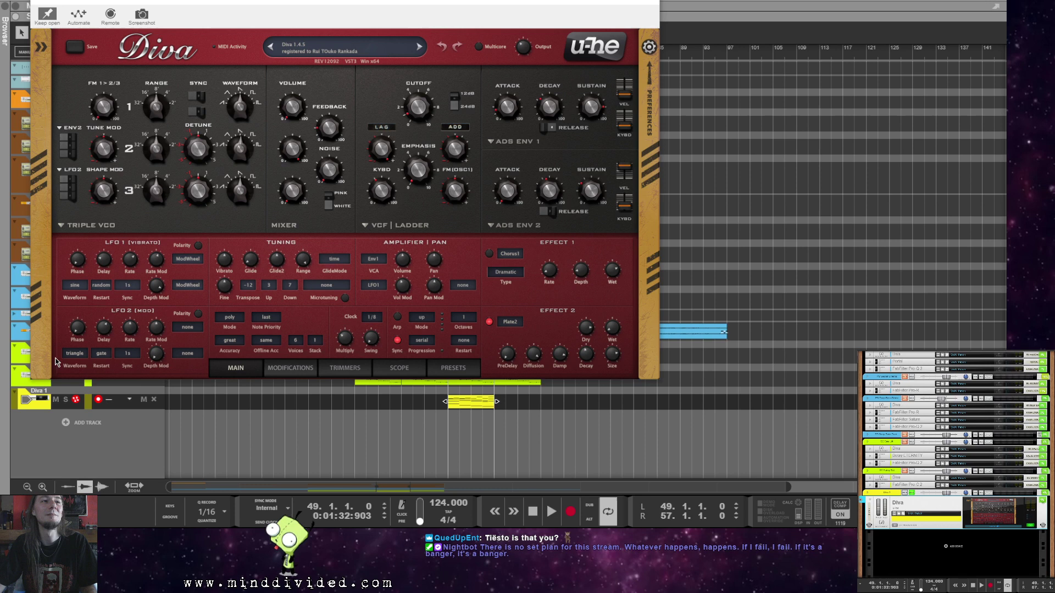
Step: Enable Multicore, move Diva to the second monitor, load CHD 5Note, and open the clip's notes
{"action": "left_click", "coordinate": [477, 47]}
{"action": "left_click_drag", "start_coordinate": [430, 3], "coordinate": [932, 395]}
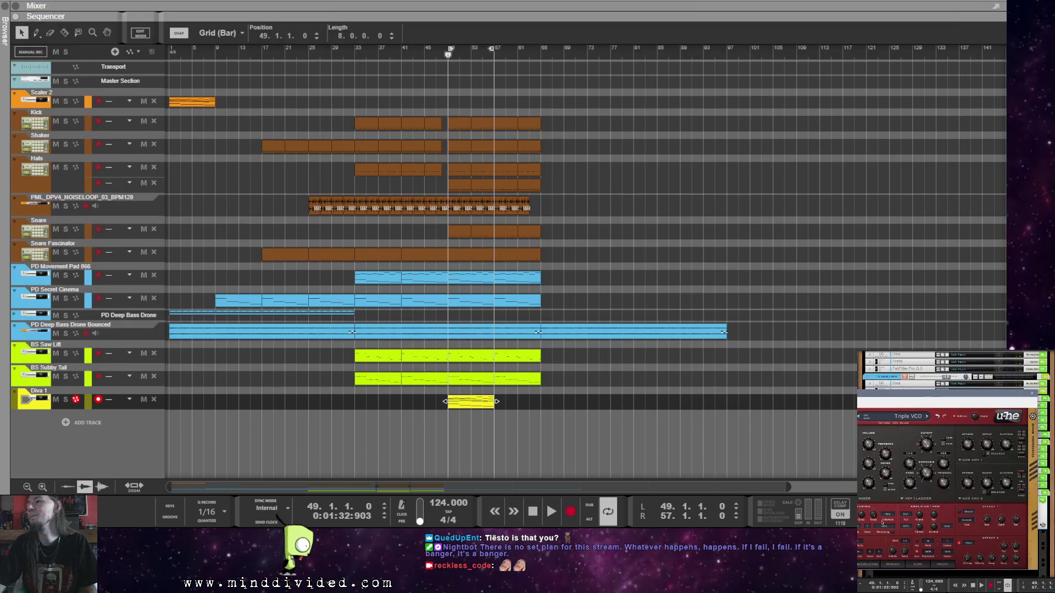
{"action": "left_click", "coordinate": [944, 566]}
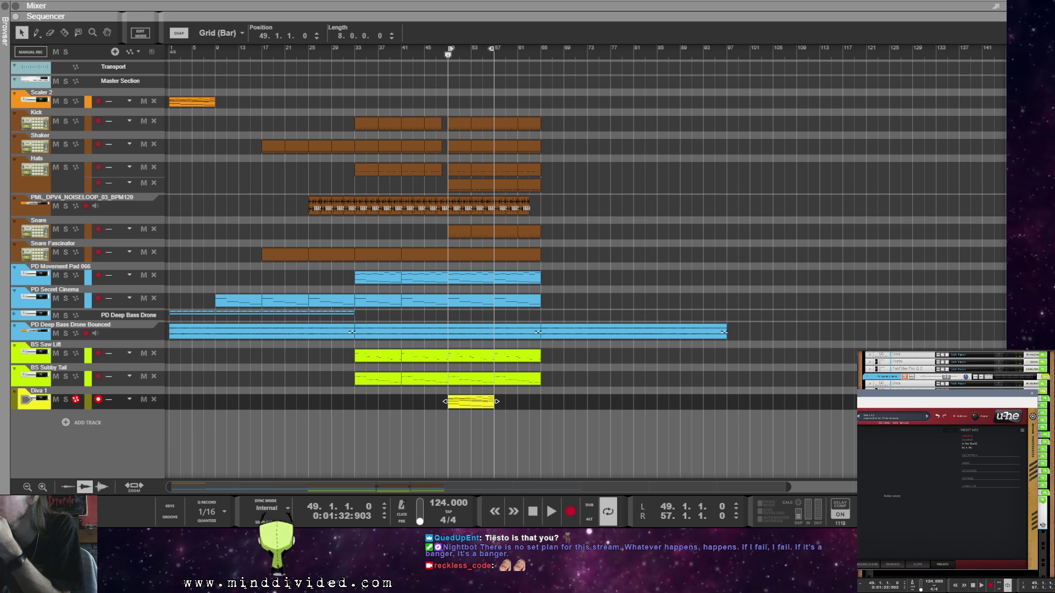
{"action": "left_click", "coordinate": [883, 470]}
{"action": "scroll", "coordinate": [911, 483], "scroll_direction": "up", "scroll_amount": 5}
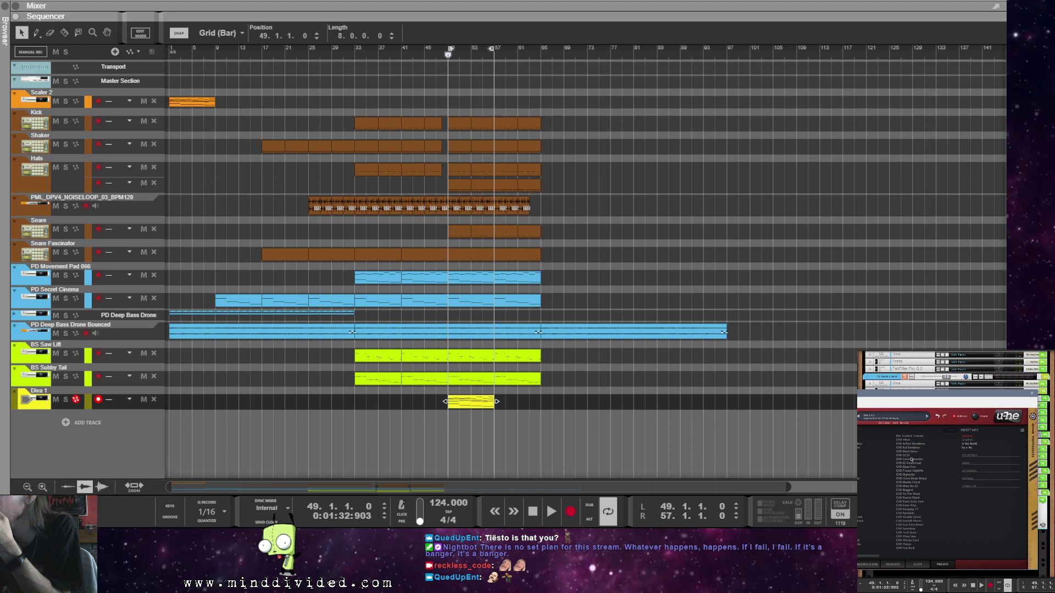
{"action": "left_click", "coordinate": [907, 440]}
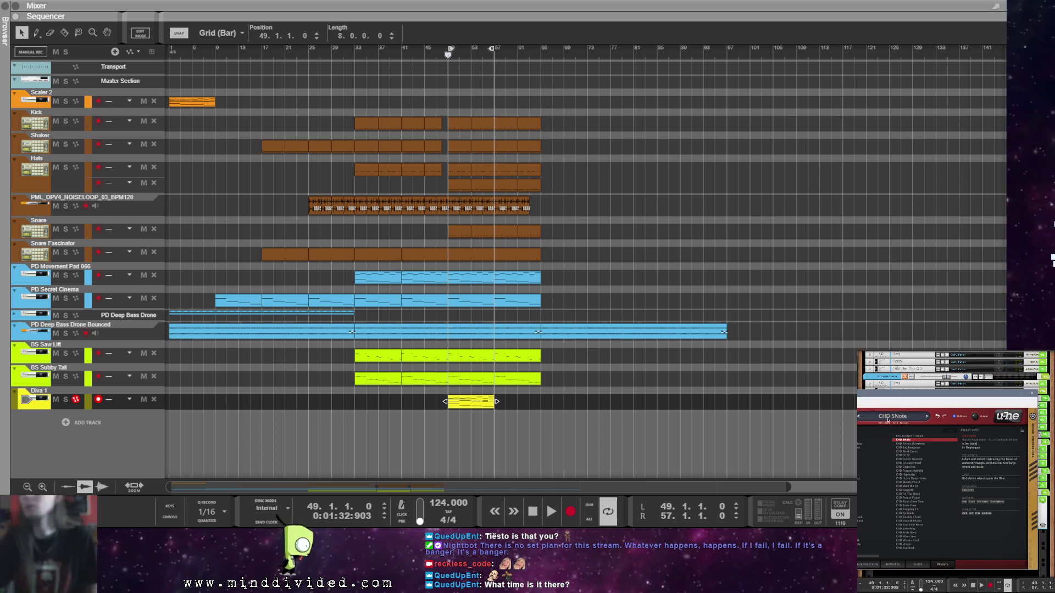
{"action": "double_click", "coordinate": [462, 403]}
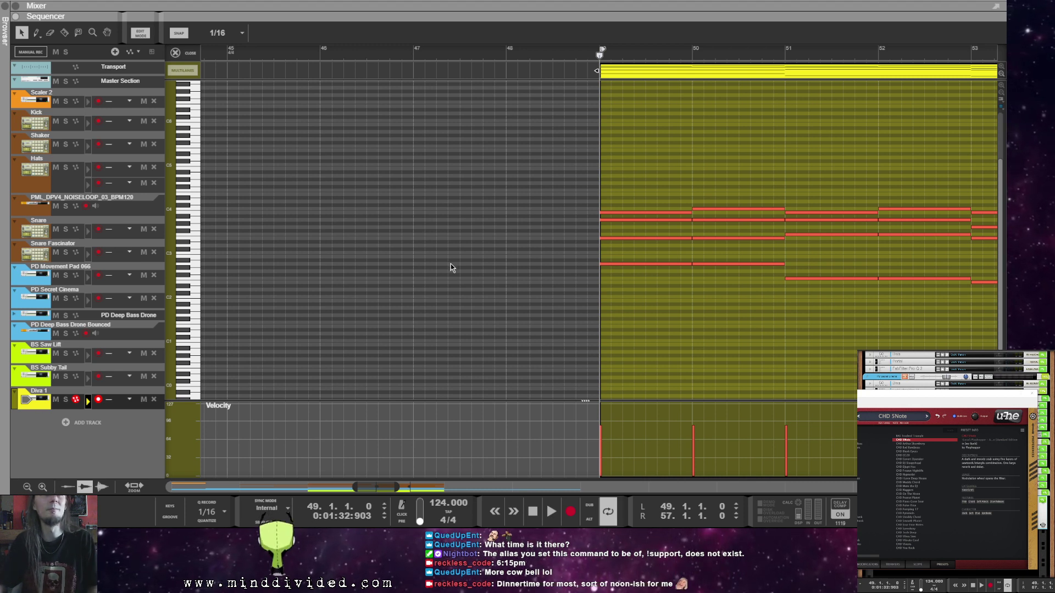
Step: Cut all chord notes to 16ths, shift them two steps later, and copy them three steps later
{"action": "left_click", "coordinate": [646, 73]}
{"action": "left_click", "coordinate": [134, 487]}
{"action": "left_click_drag", "start_coordinate": [269, 160], "coordinate": [968, 373]}
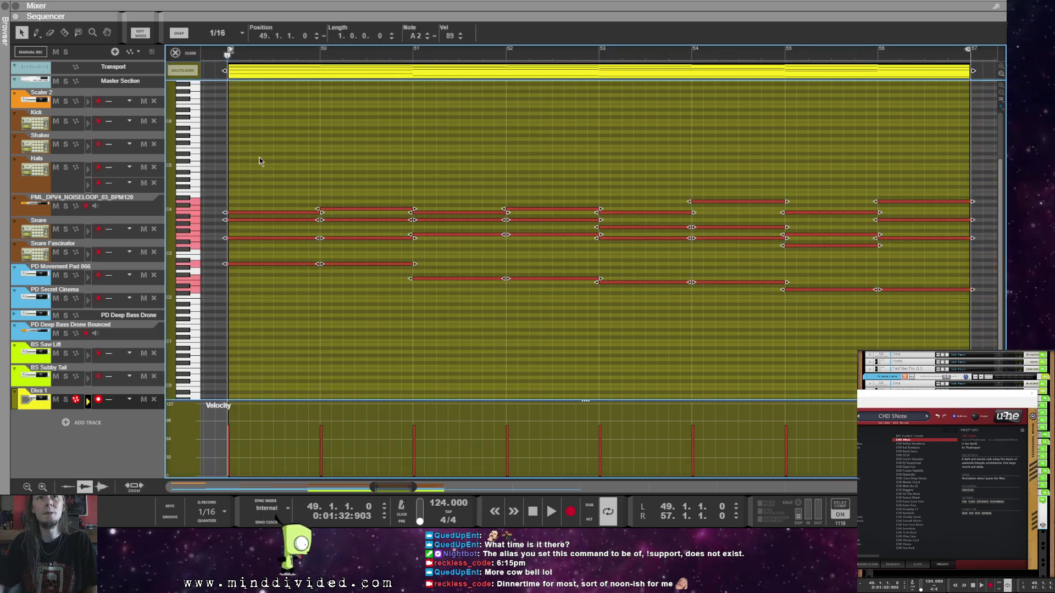
{"action": "left_click_drag", "start_coordinate": [415, 266], "coordinate": [323, 291]}
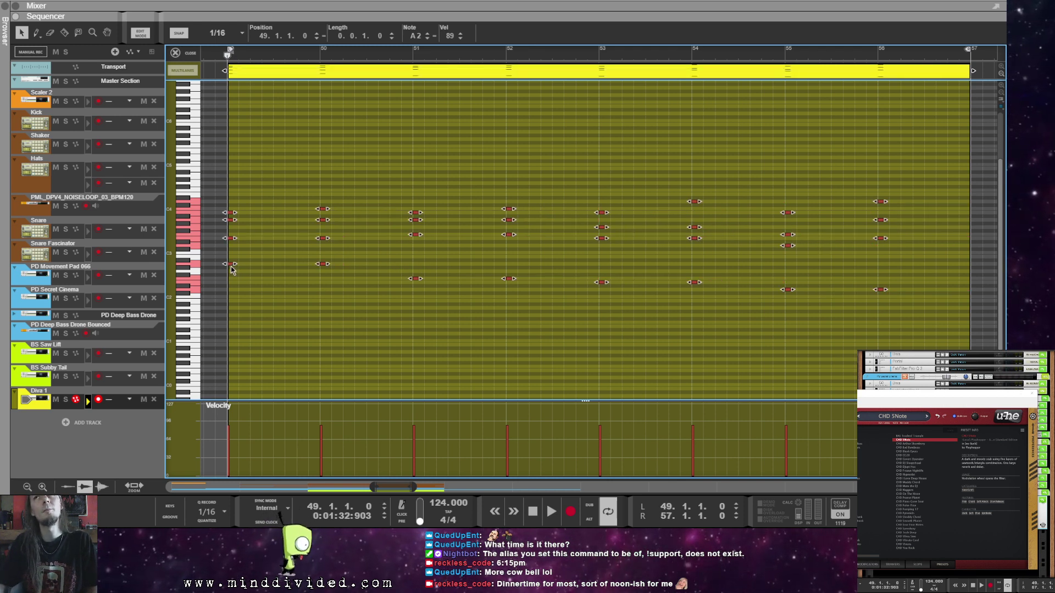
{"action": "left_click_drag", "start_coordinate": [231, 267], "coordinate": [240, 267]}
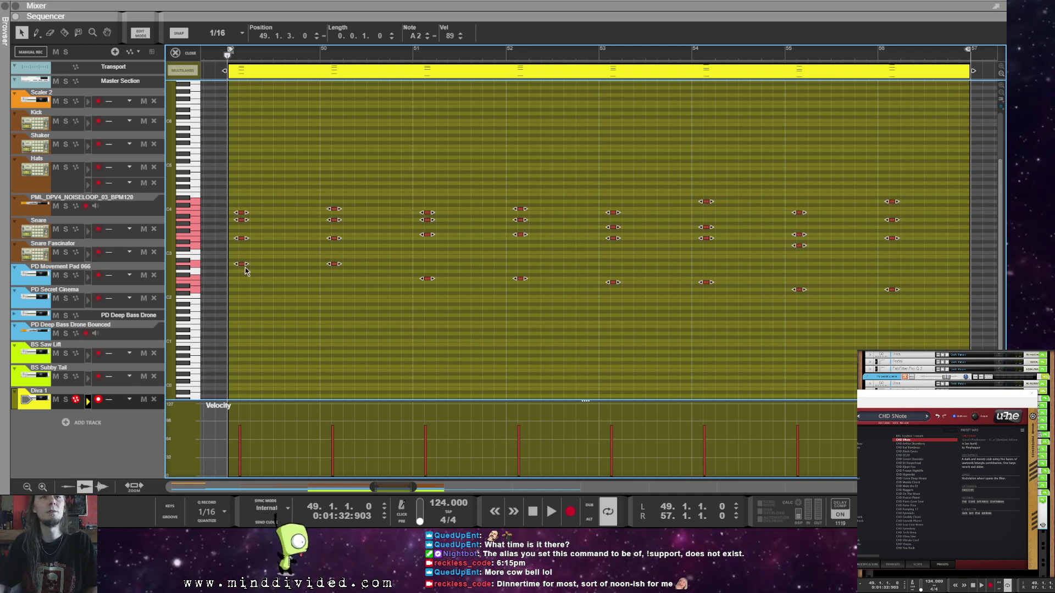
{"action": "left_click_drag", "start_coordinate": [245, 270], "coordinate": [259, 268]}
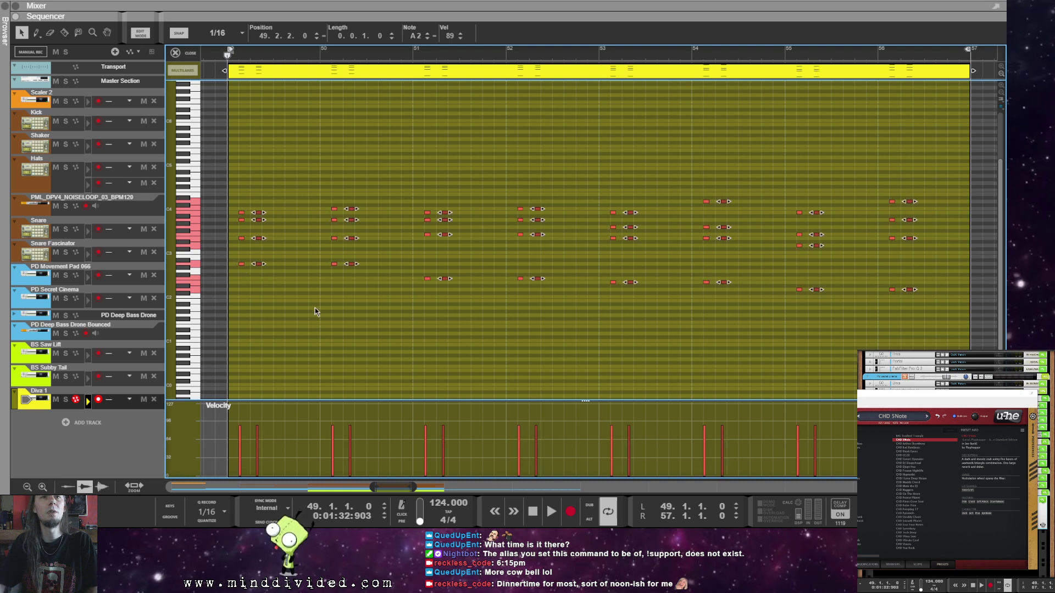
{"action": "key", "text": "space"}
{"action": "key", "text": "space"}
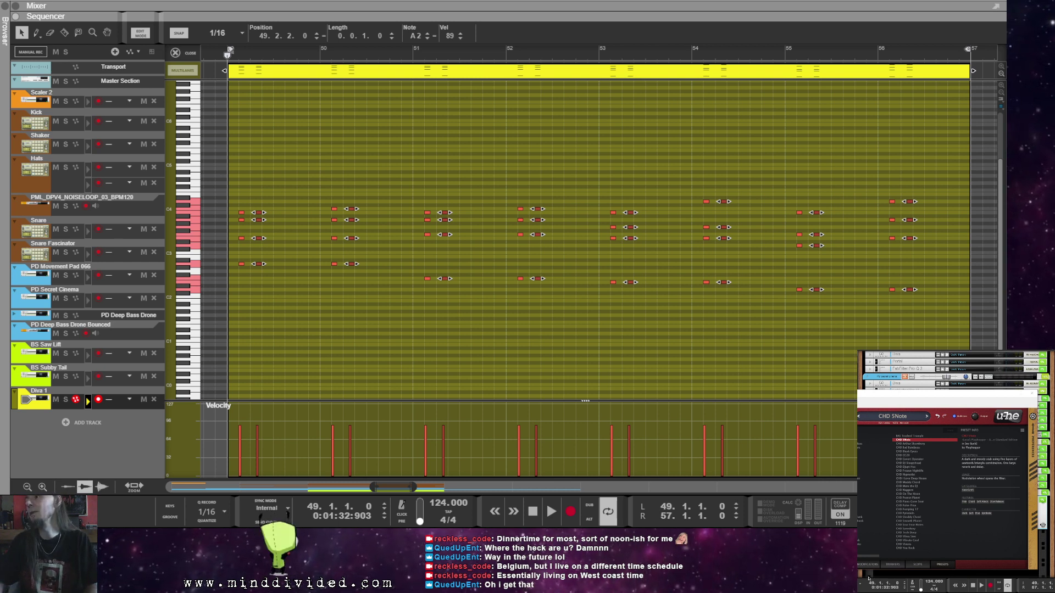
Step: Lower Diva's Effect 1 wet amount and audition the clip
{"action": "left_click", "coordinate": [843, 564]}
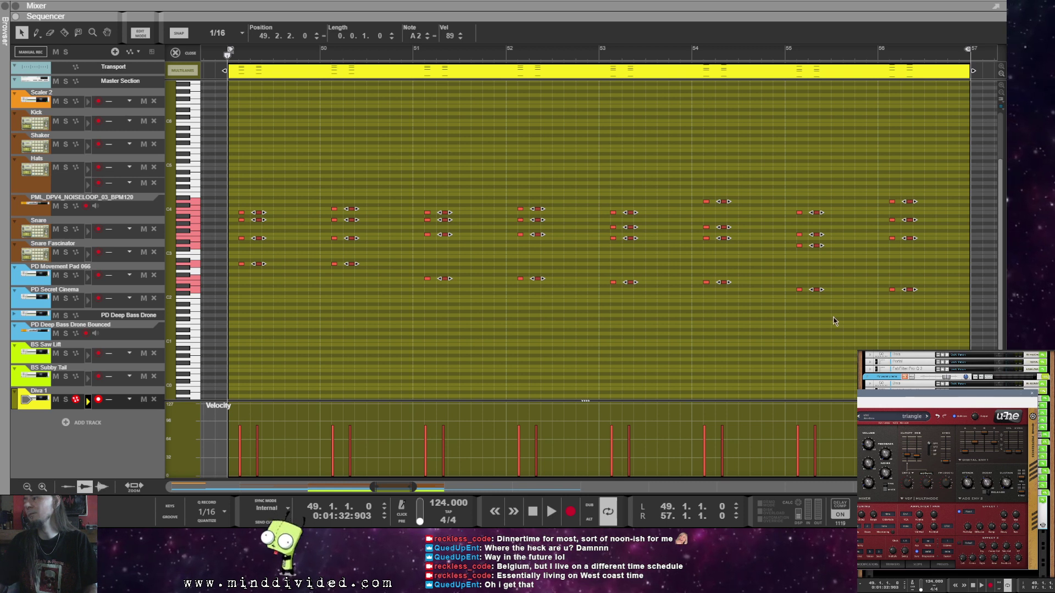
{"action": "left_click_drag", "start_coordinate": [1015, 515], "coordinate": [1017, 516]}
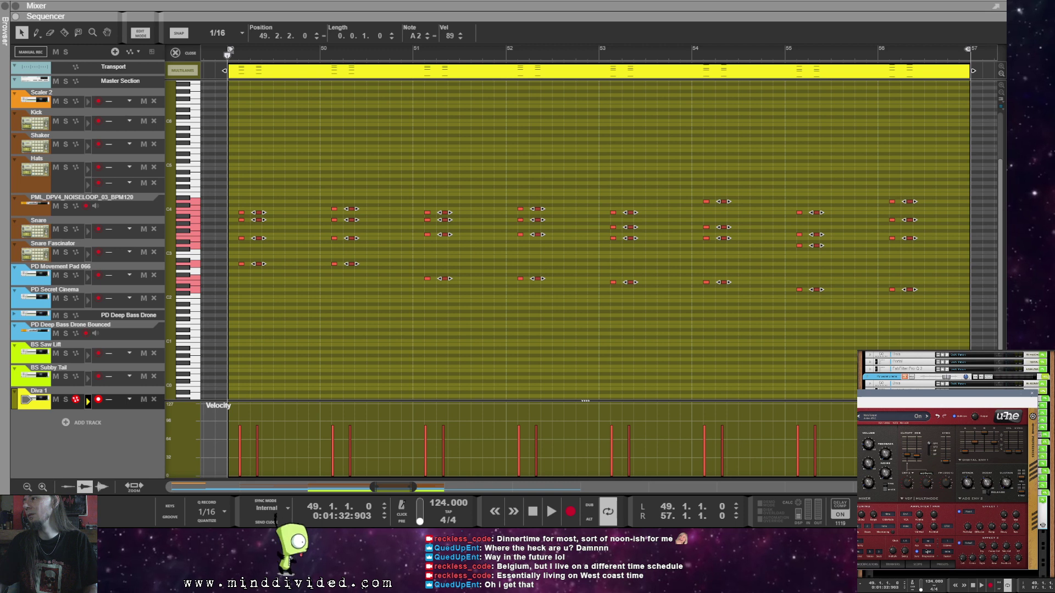
{"action": "left_click", "coordinate": [329, 165]}
{"action": "key", "text": "space"}
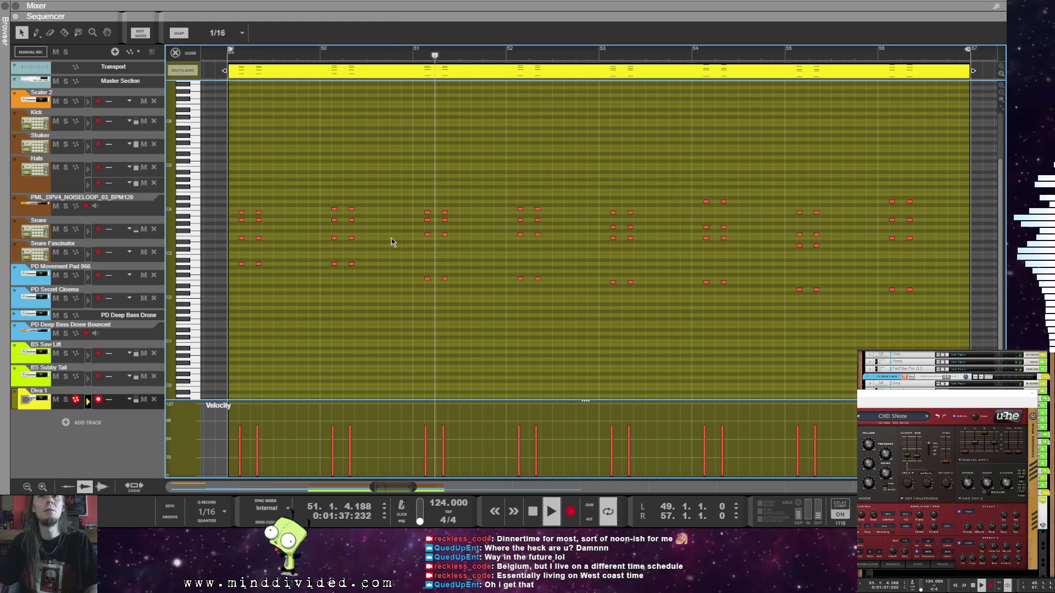
{"action": "key", "text": "space"}
Step: Try deleting four notes of the first chord pair, then restore them with undo
{"action": "left_click_drag", "start_coordinate": [231, 193], "coordinate": [367, 245]}
{"action": "left_click_drag", "start_coordinate": [233, 218], "coordinate": [276, 245]}
{"action": "key", "text": "space"}
{"action": "key", "text": "space"}
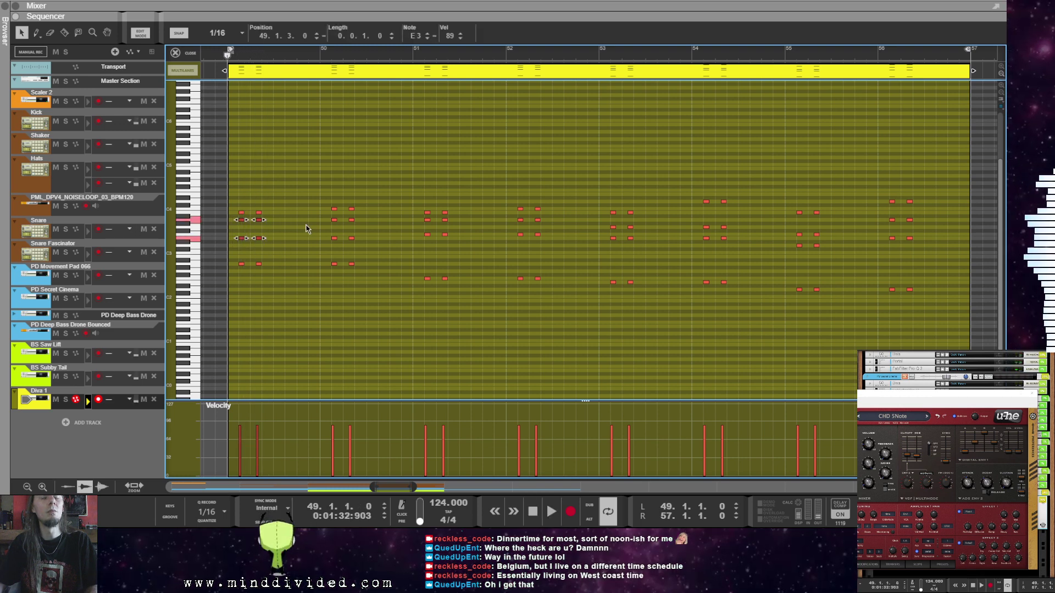
{"action": "key", "text": "Delete"}
{"action": "key", "text": "space"}
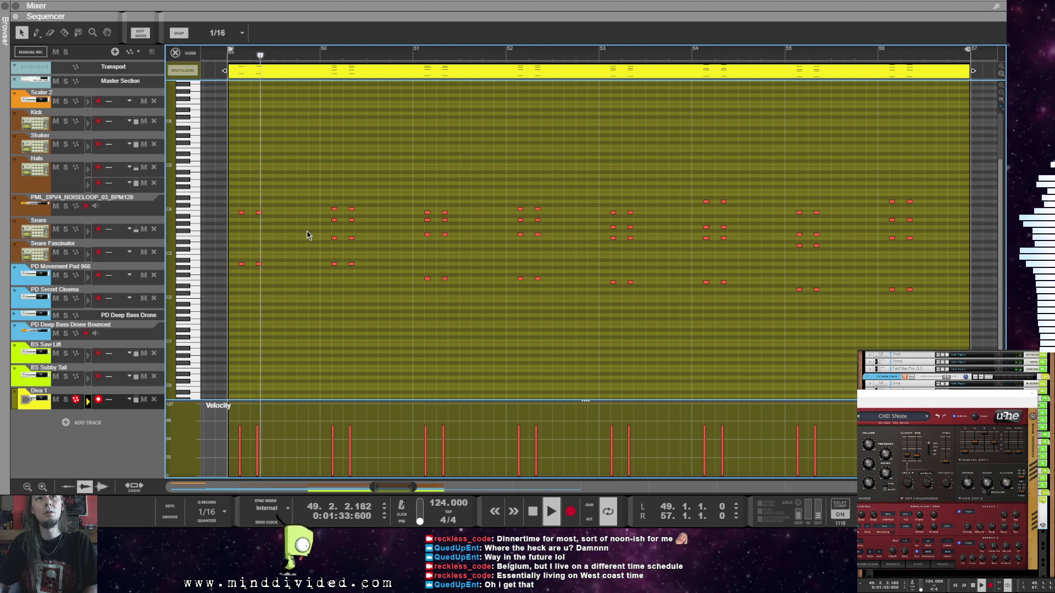
{"action": "key", "text": "space"}
{"action": "key", "text": "ctrl+z"}
Step: Load a different CHD chord preset in Diva and play the clip
{"action": "left_click", "coordinate": [899, 416]}
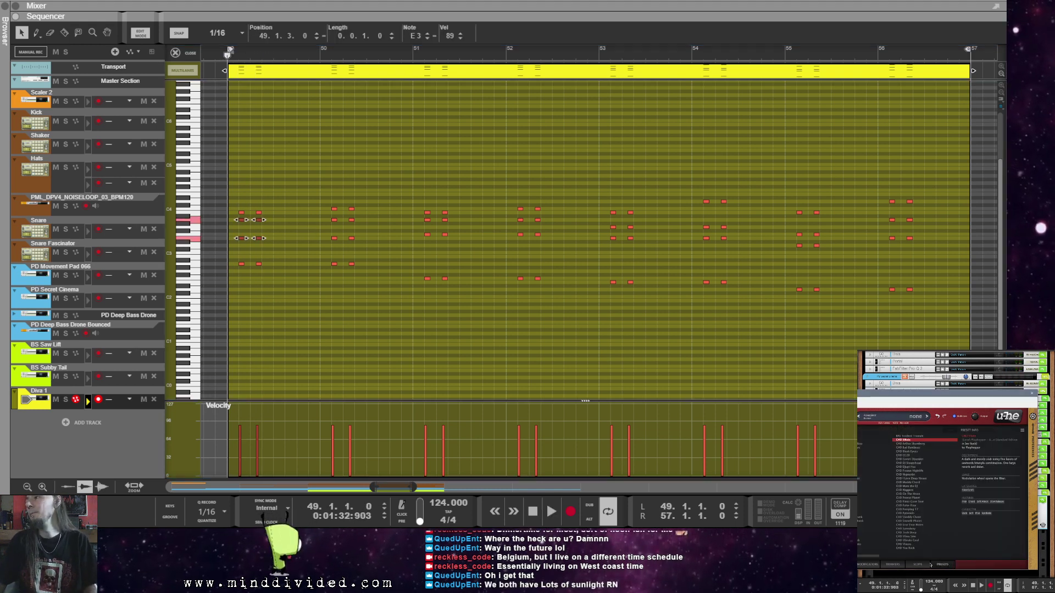
{"action": "left_click", "coordinate": [918, 444]}
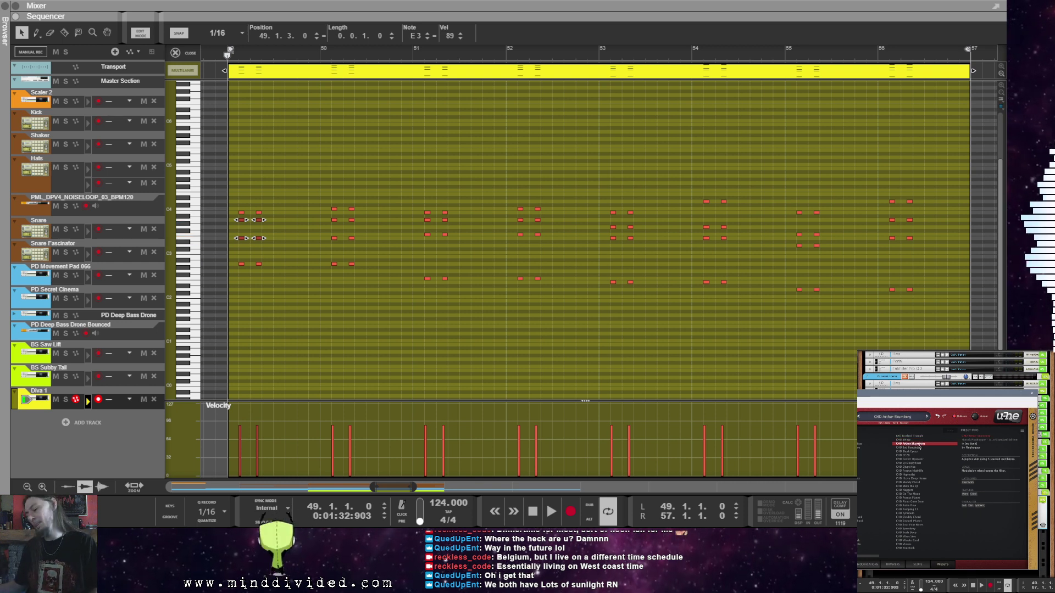
{"action": "key", "text": "space"}
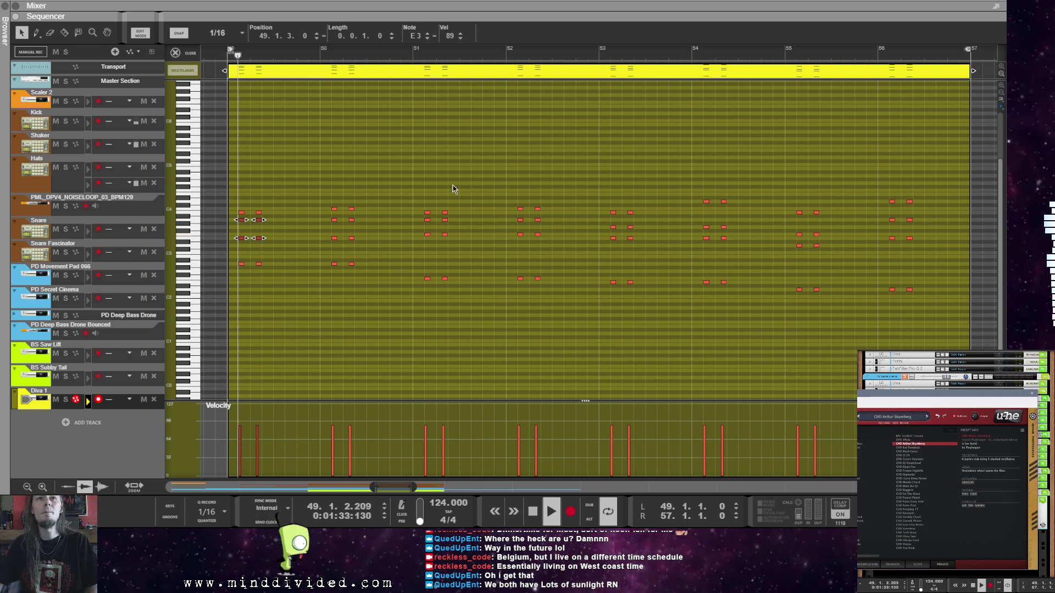
Step: Move every note in the Diva 1 clip down one octave
{"action": "left_click", "coordinate": [462, 76]}
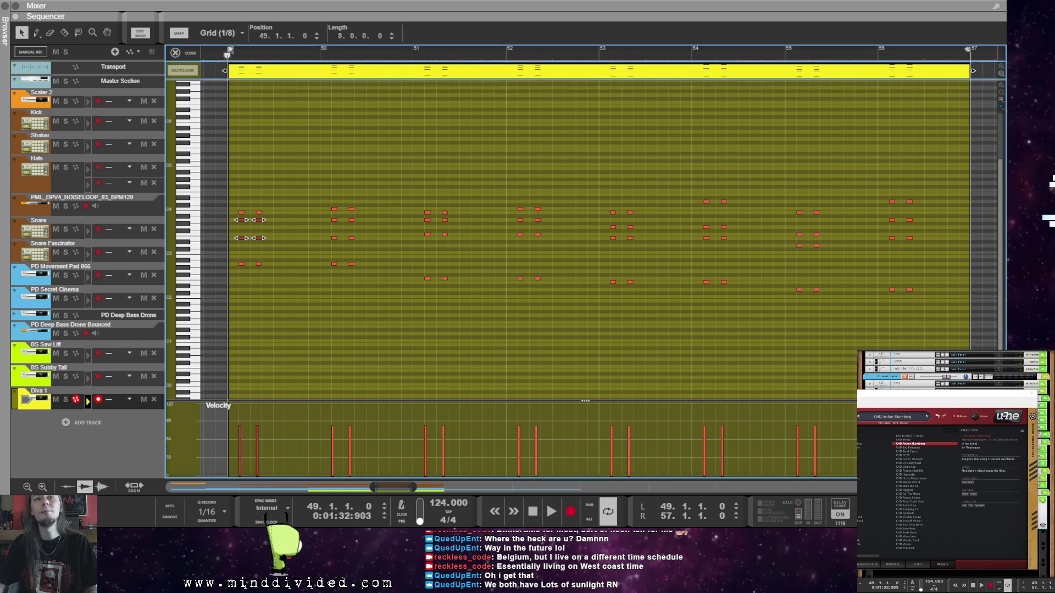
{"action": "key", "text": "ctrl+a"}
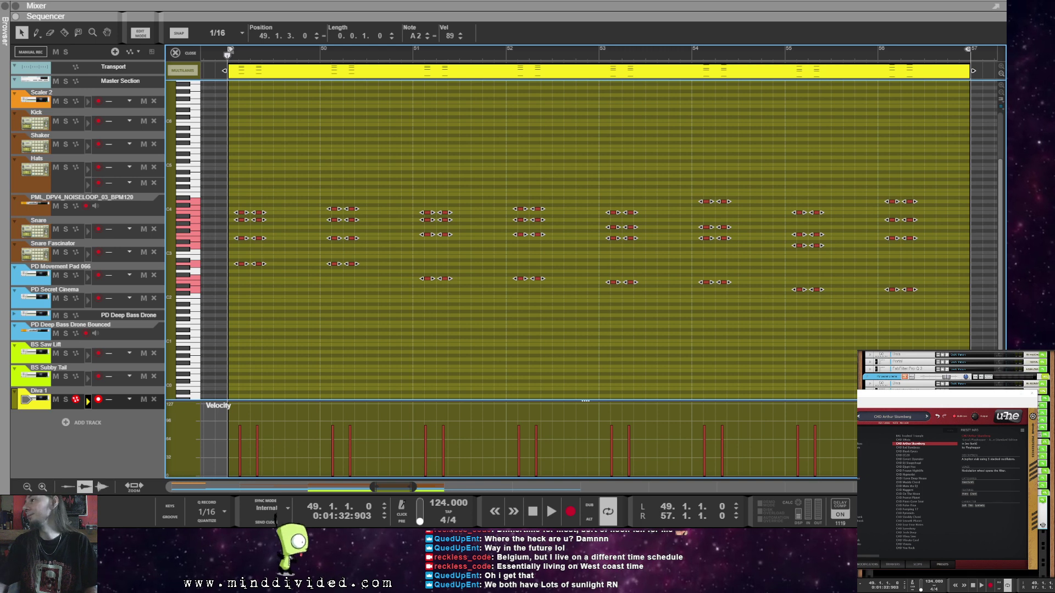
{"action": "key", "text": "shift+Down"}
{"action": "left_click", "coordinate": [347, 164]}
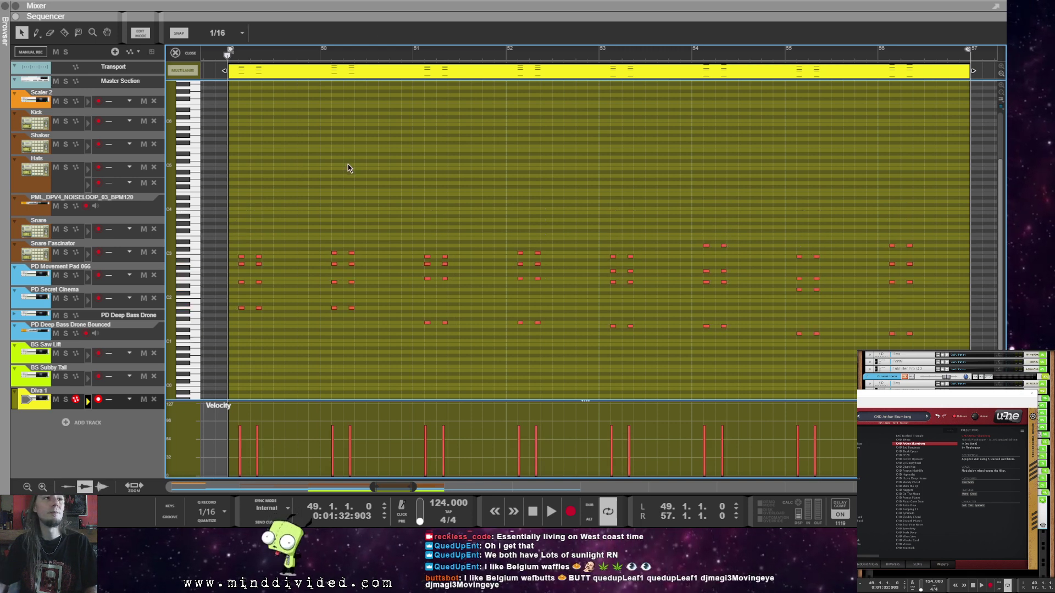
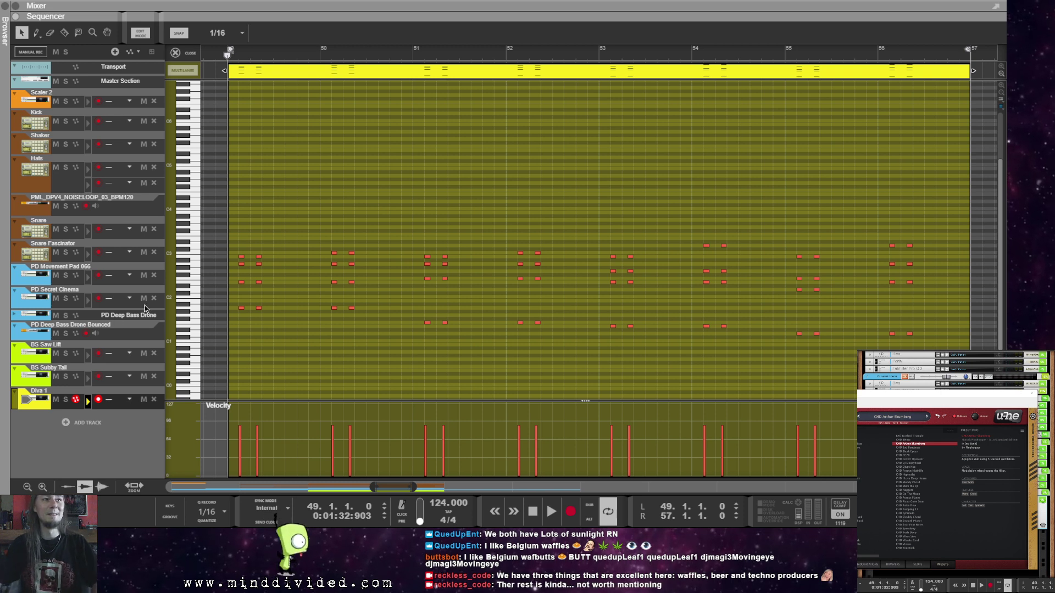
Step: Play the Diva chord loop and adjust Diva's output level between listens
{"action": "left_click", "coordinate": [390, 209]}
{"action": "key", "text": "space"}
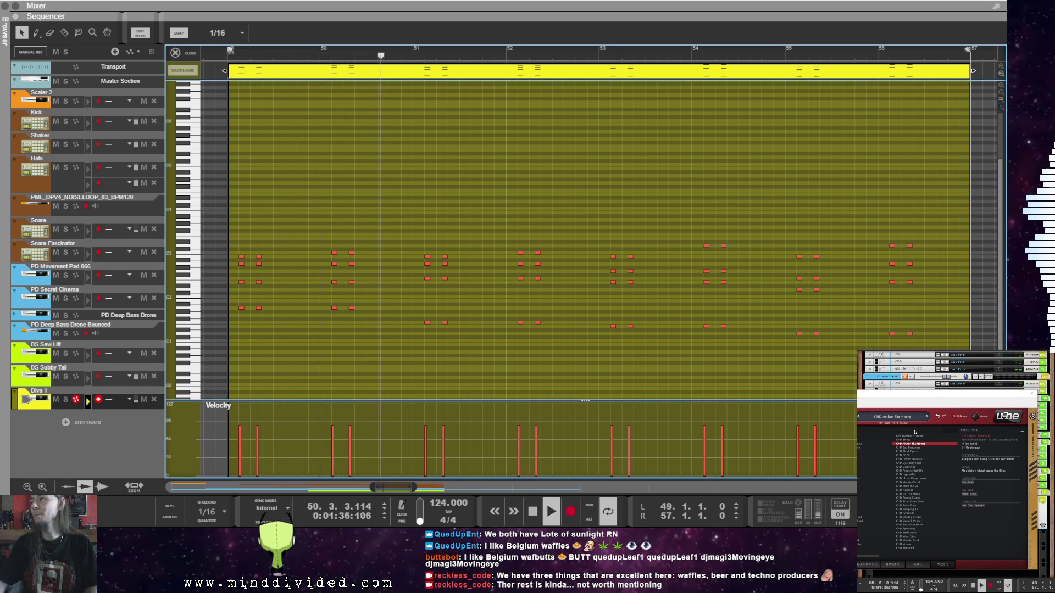
{"action": "key", "text": "space"}
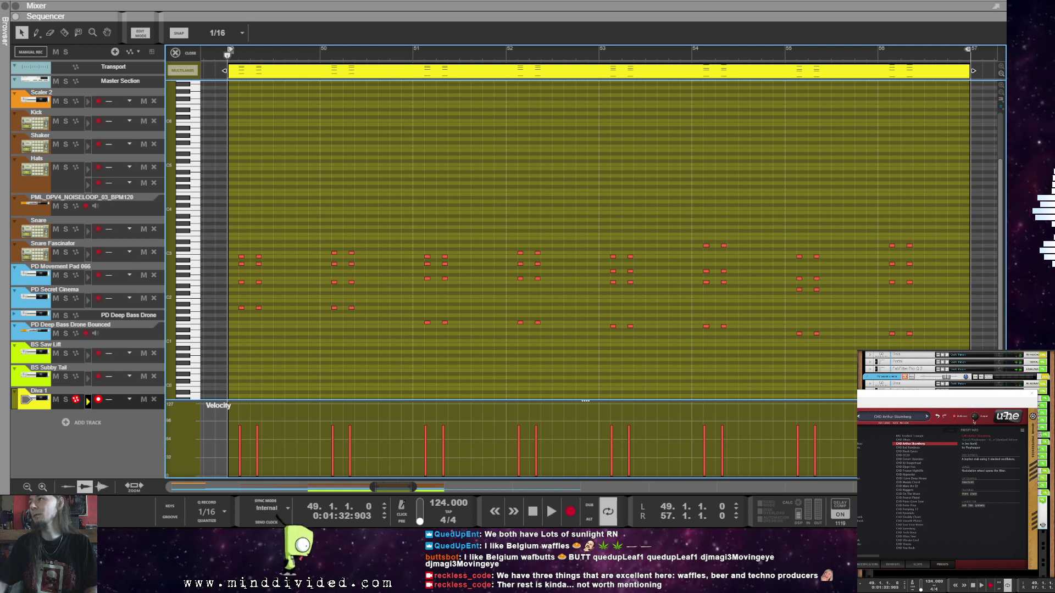
{"action": "left_click", "coordinate": [975, 421]}
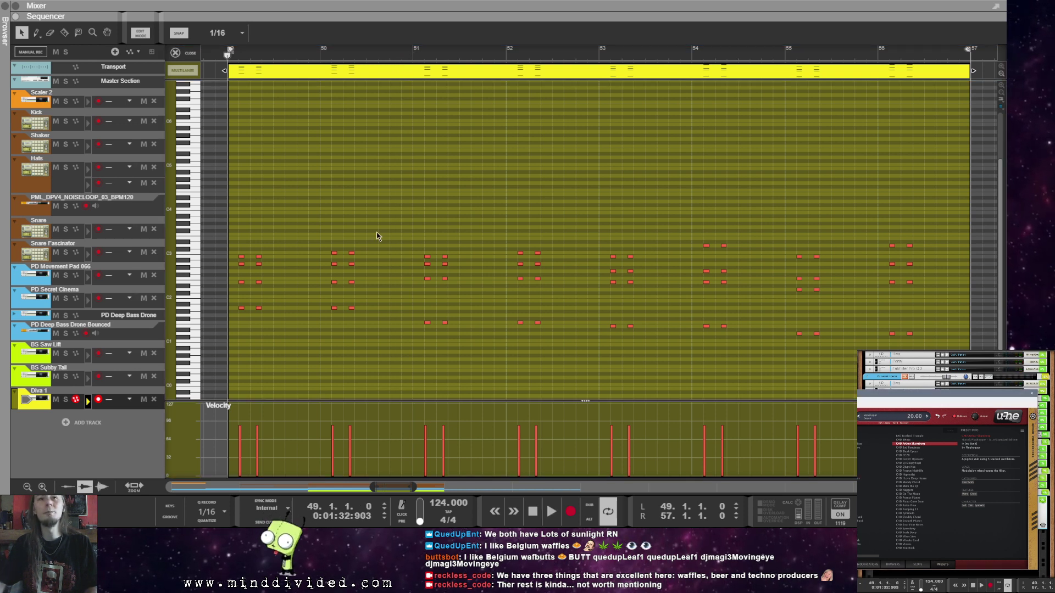
{"action": "left_click", "coordinate": [337, 231]}
{"action": "key", "text": "space"}
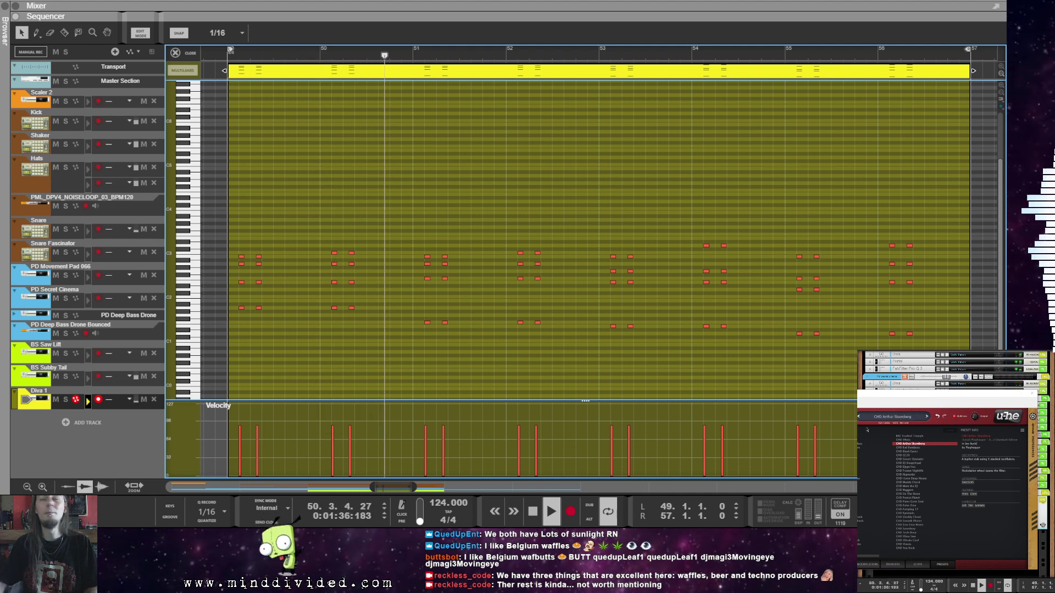
{"action": "key", "text": "space"}
Step: Select the Diva 1 device and bring up its synth window during playback
{"action": "left_click", "coordinate": [910, 493]}
{"action": "key", "text": "space"}
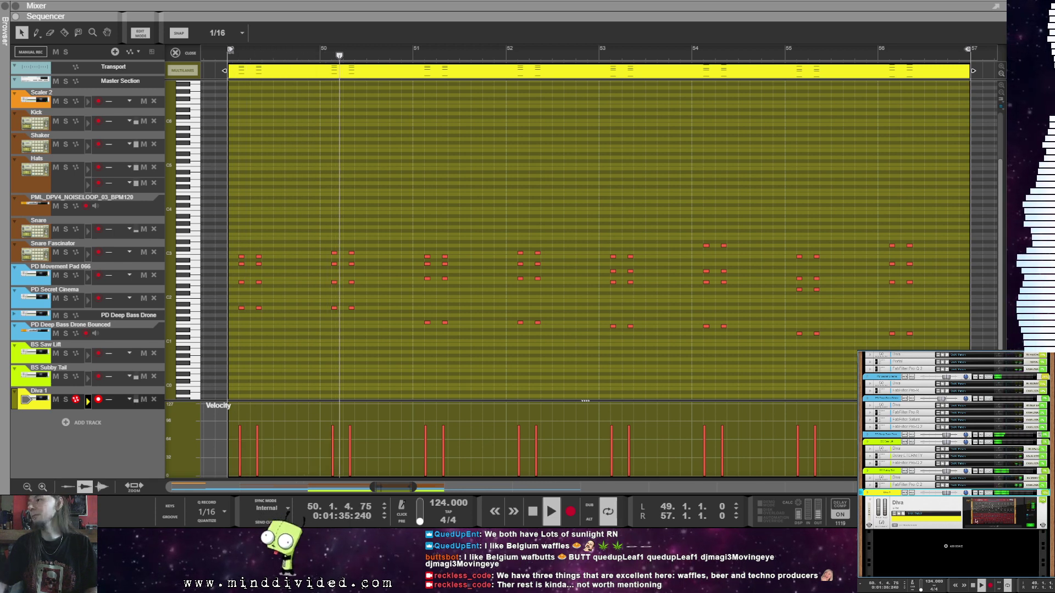
{"action": "left_click", "coordinate": [909, 516]}
{"action": "key", "text": "space"}
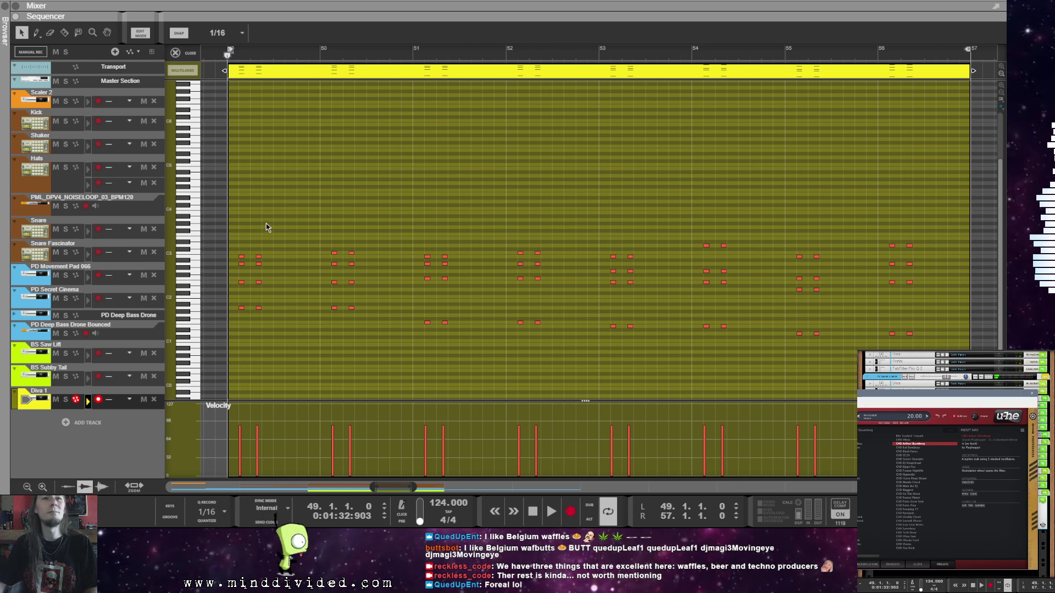
Step: Delete the Diva chord notes in bars 50–56 and play the remaining chords
{"action": "left_click_drag", "start_coordinate": [308, 217], "coordinate": [945, 358]}
{"action": "key", "text": "Delete"}
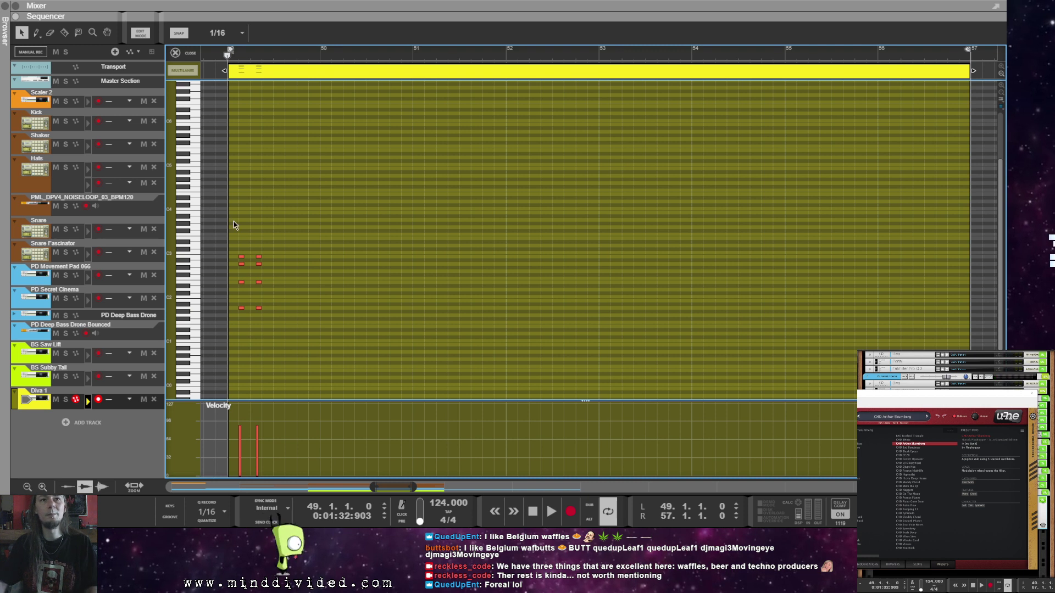
{"action": "key", "text": "space"}
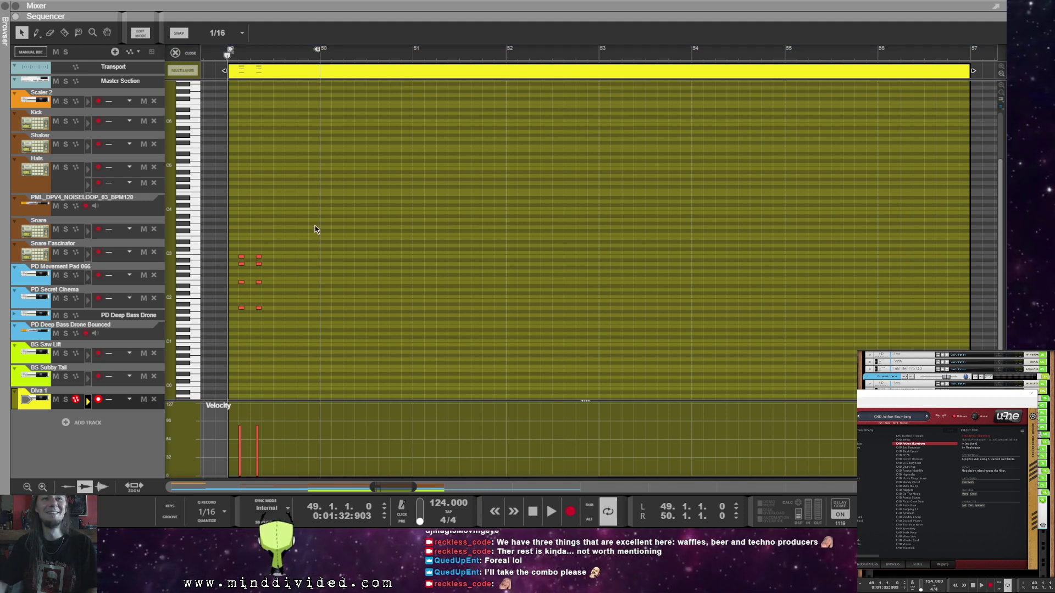
{"action": "key", "text": "space"}
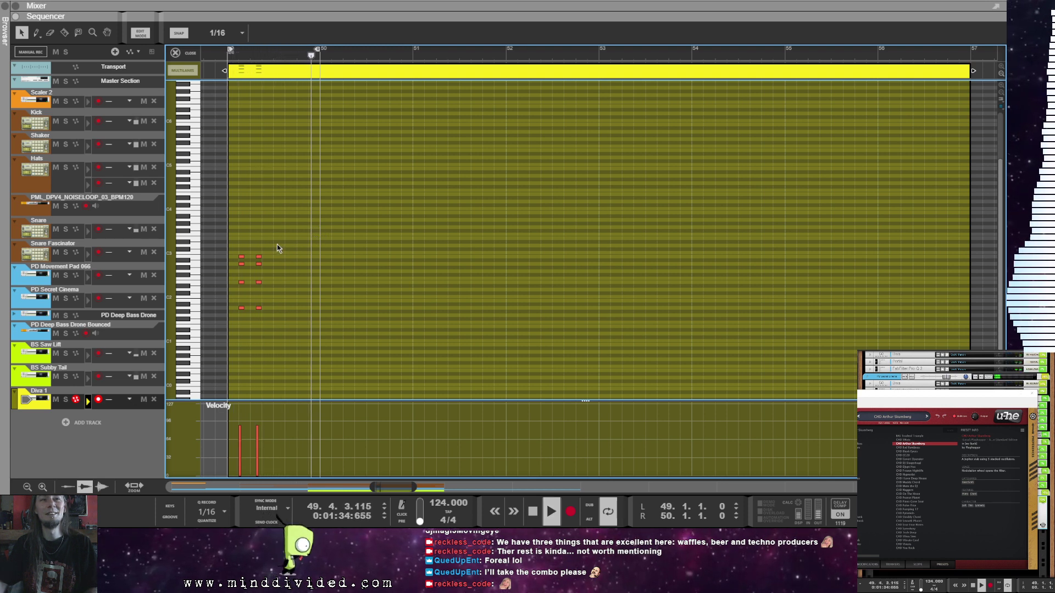
{"action": "key", "text": "space"}
Step: Copy the first chord pair later into bar 49
{"action": "left_click_drag", "start_coordinate": [280, 245], "coordinate": [246, 313]}
{"action": "key", "text": "space"}
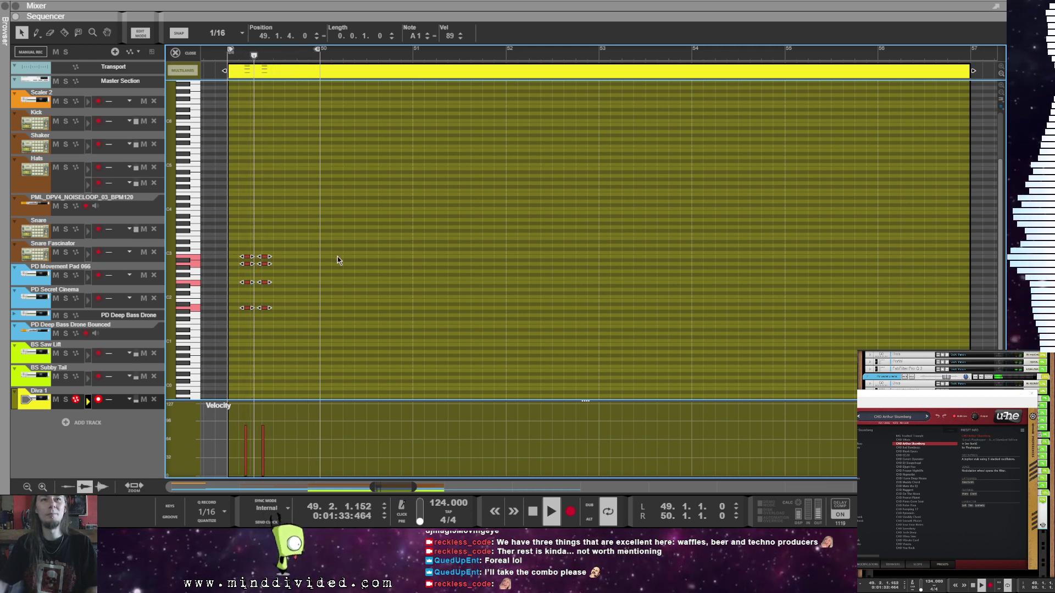
{"action": "left_click", "coordinate": [283, 241]}
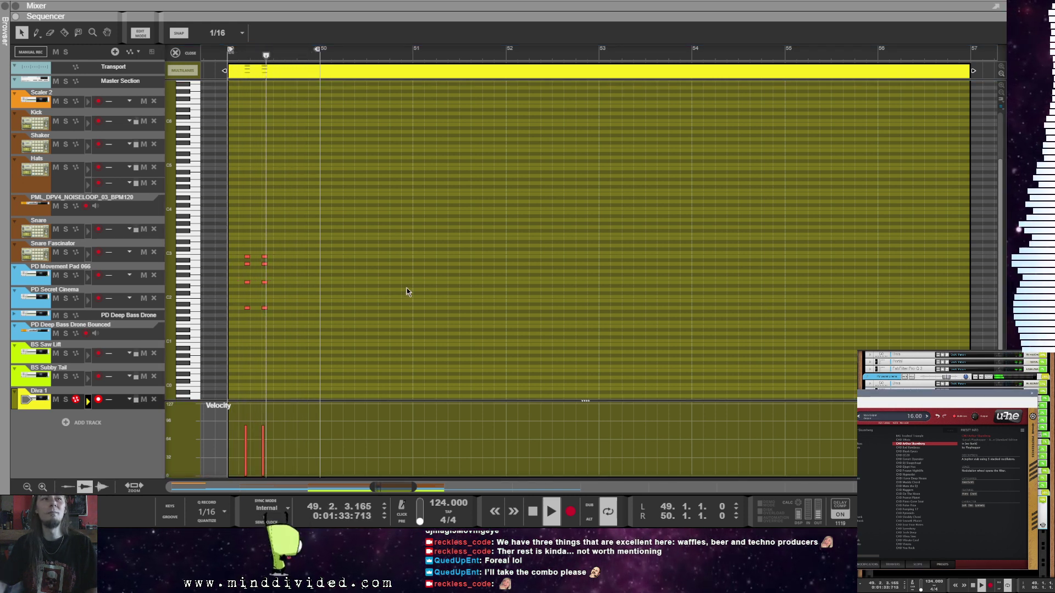
{"action": "left_click", "coordinate": [298, 234]}
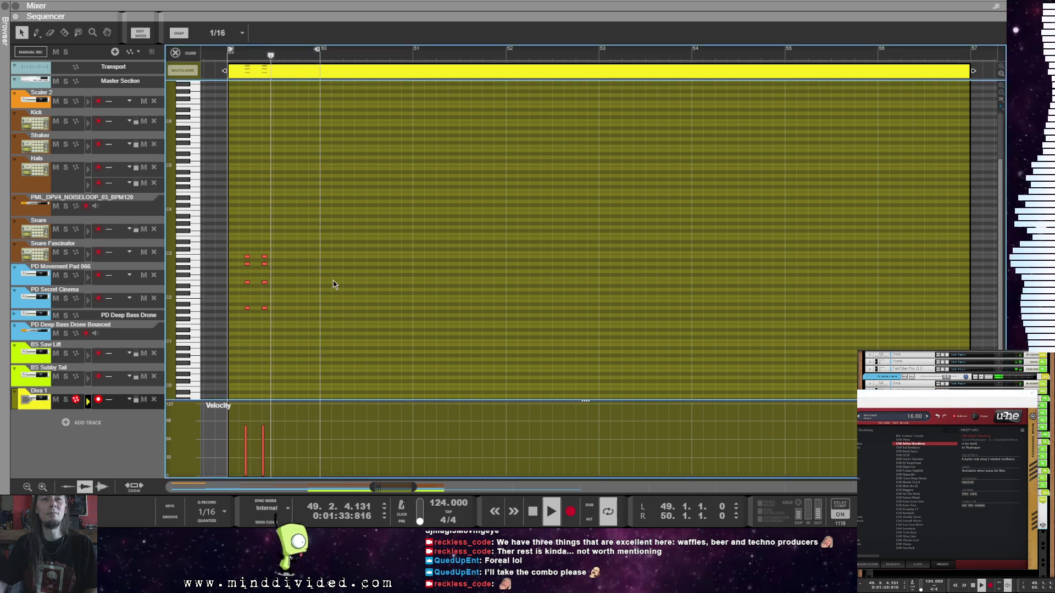
{"action": "left_click_drag", "start_coordinate": [287, 241], "coordinate": [341, 309]}
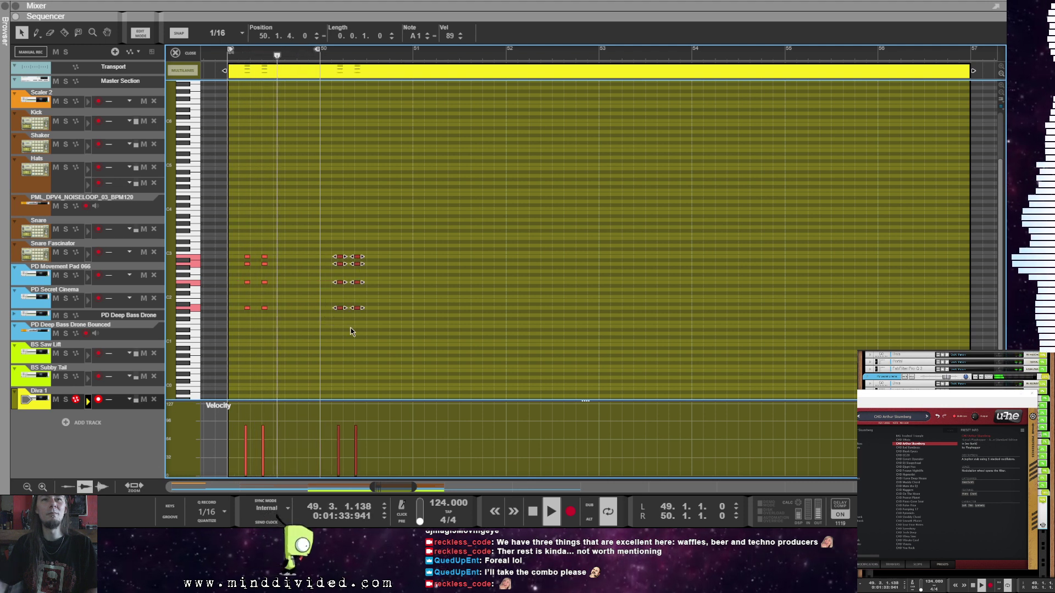
{"action": "left_click", "coordinate": [259, 314]}
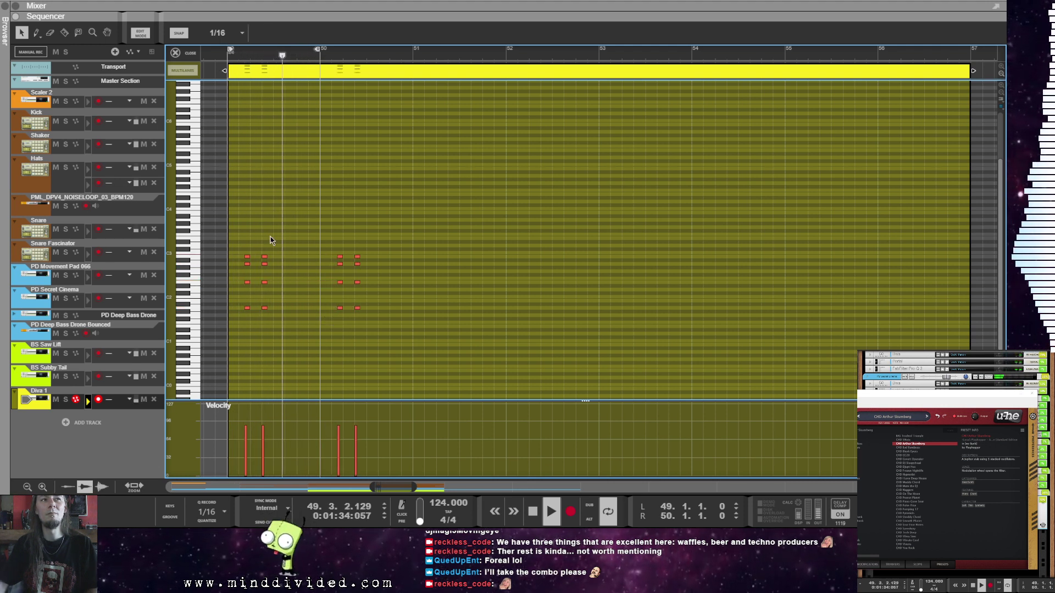
Step: Copy single chords later into bar 49 and into the end of bar 50
{"action": "left_click_drag", "start_coordinate": [258, 239], "coordinate": [266, 313]}
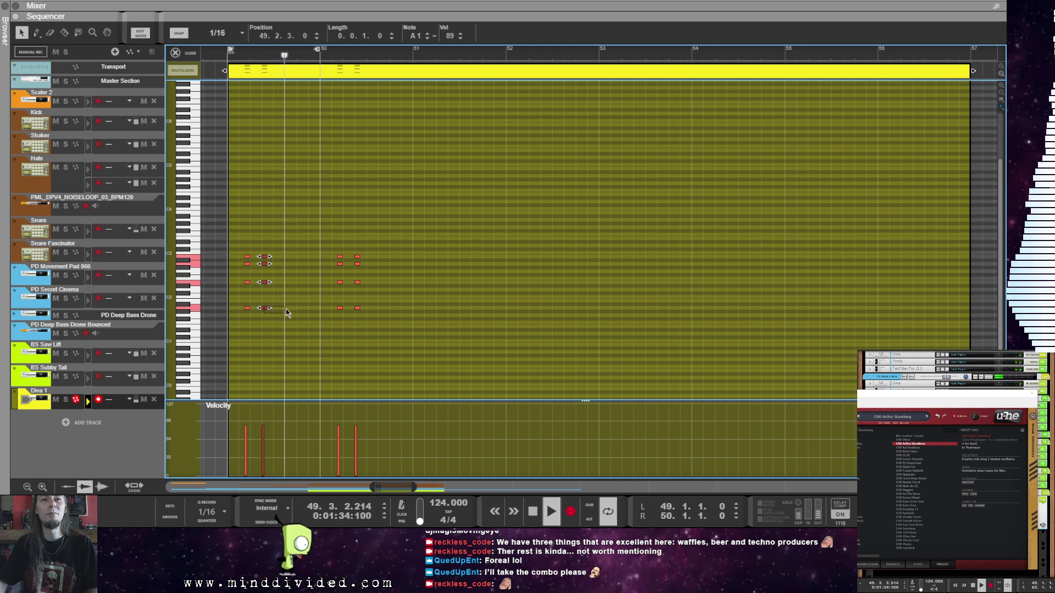
{"action": "left_click_drag", "start_coordinate": [266, 313], "coordinate": [312, 308]}
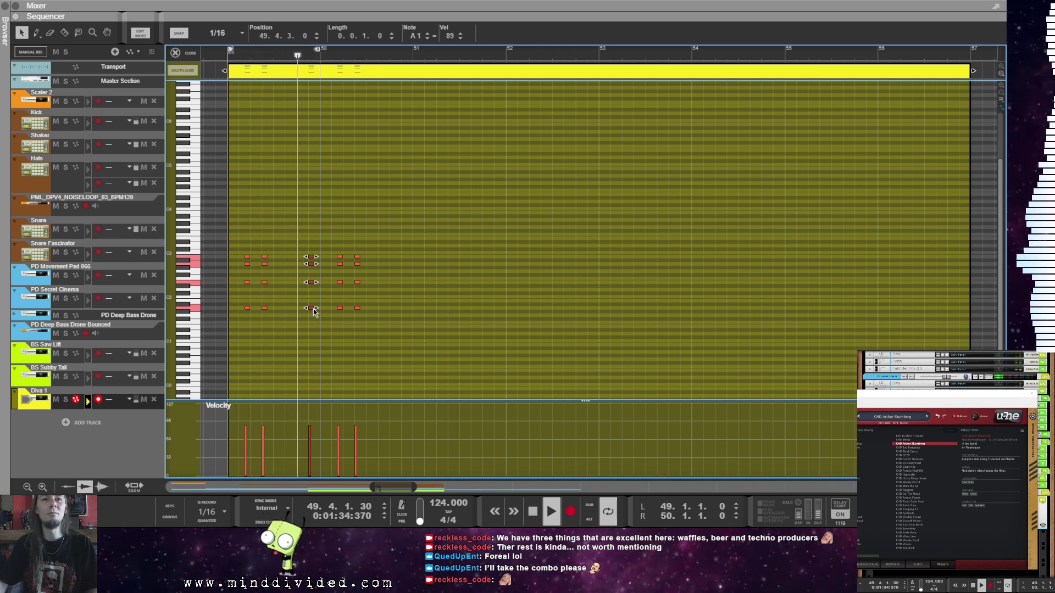
{"action": "left_click_drag", "start_coordinate": [332, 311], "coordinate": [405, 312]}
{"action": "left_click", "coordinate": [398, 340]}
Step: Extend the loop end to bar 51 and nudge the last chord's two lower notes earlier
{"action": "left_click_drag", "start_coordinate": [317, 49], "coordinate": [410, 50]}
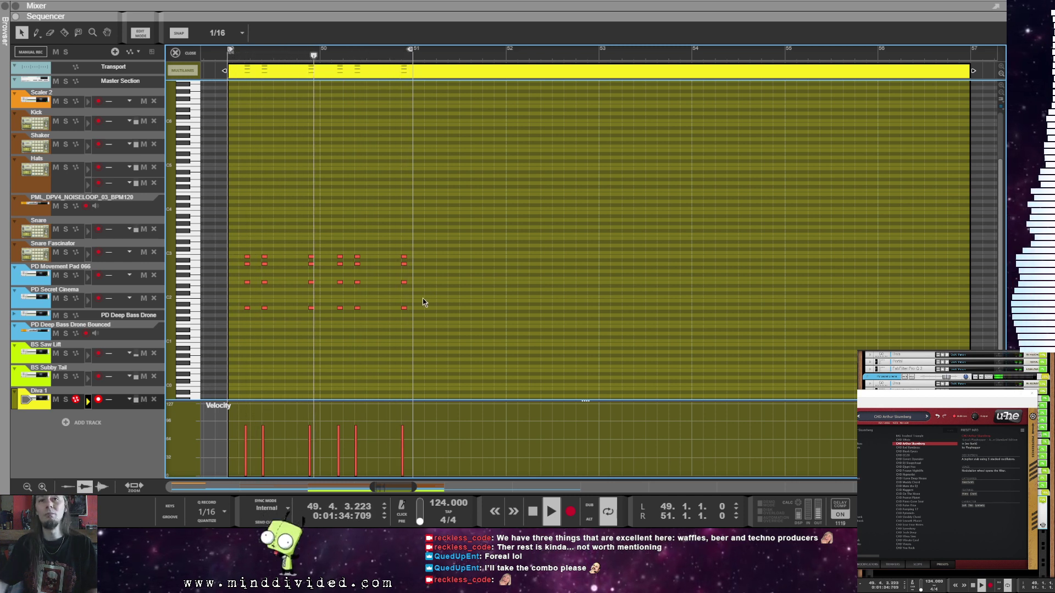
{"action": "left_click_drag", "start_coordinate": [393, 272], "coordinate": [422, 318]}
{"action": "left_click_drag", "start_coordinate": [403, 308], "coordinate": [396, 308]}
Step: Move the last chord's two lower notes later in bar 50
{"action": "left_click", "coordinate": [466, 314]}
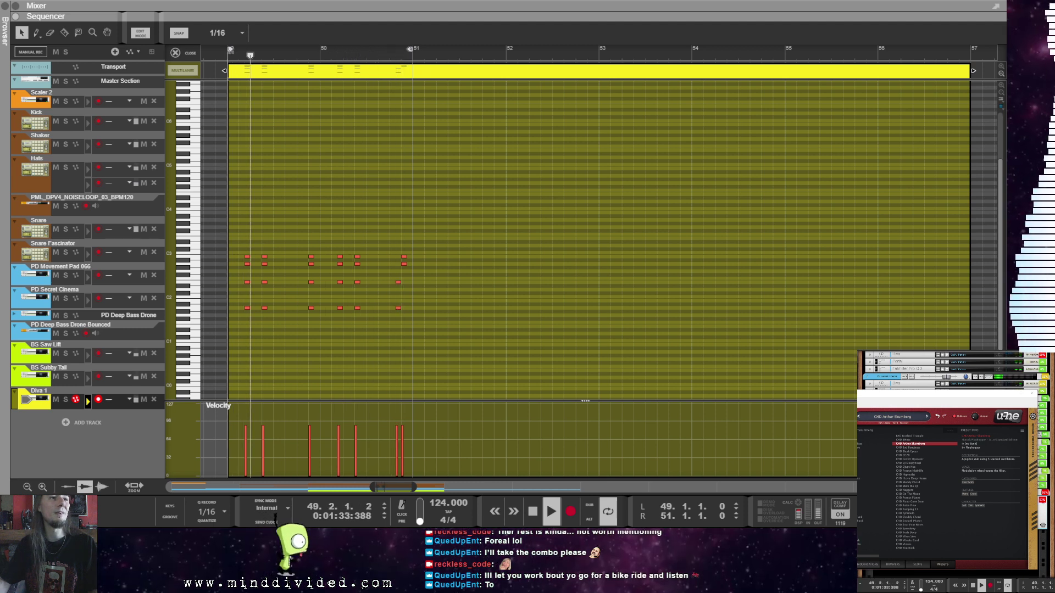
{"action": "left_click", "coordinate": [525, 229]}
{"action": "left_click_drag", "start_coordinate": [386, 275], "coordinate": [392, 311]}
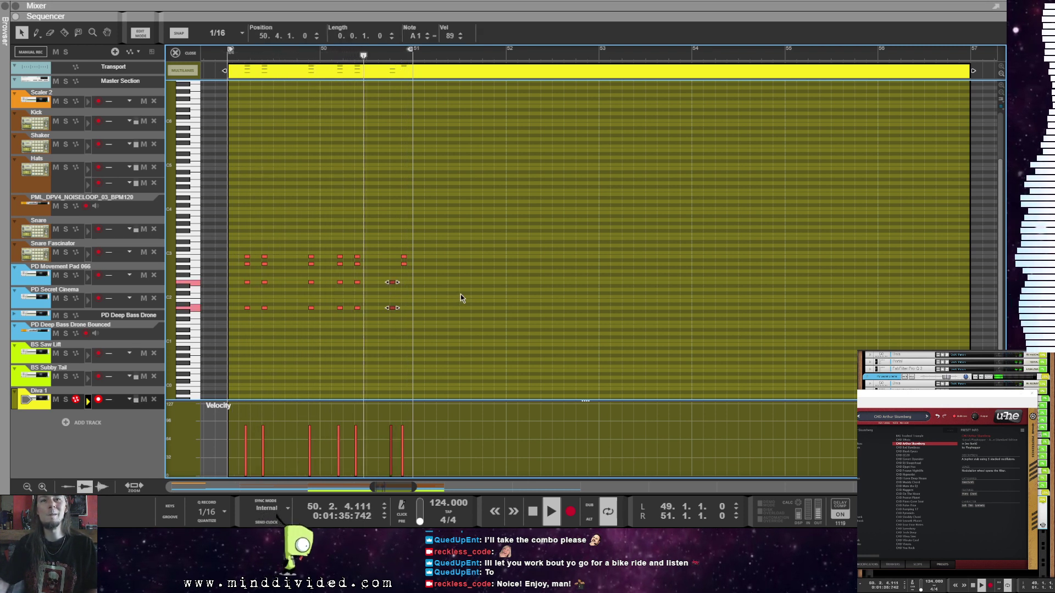
{"action": "left_click_drag", "start_coordinate": [393, 284], "coordinate": [409, 285]}
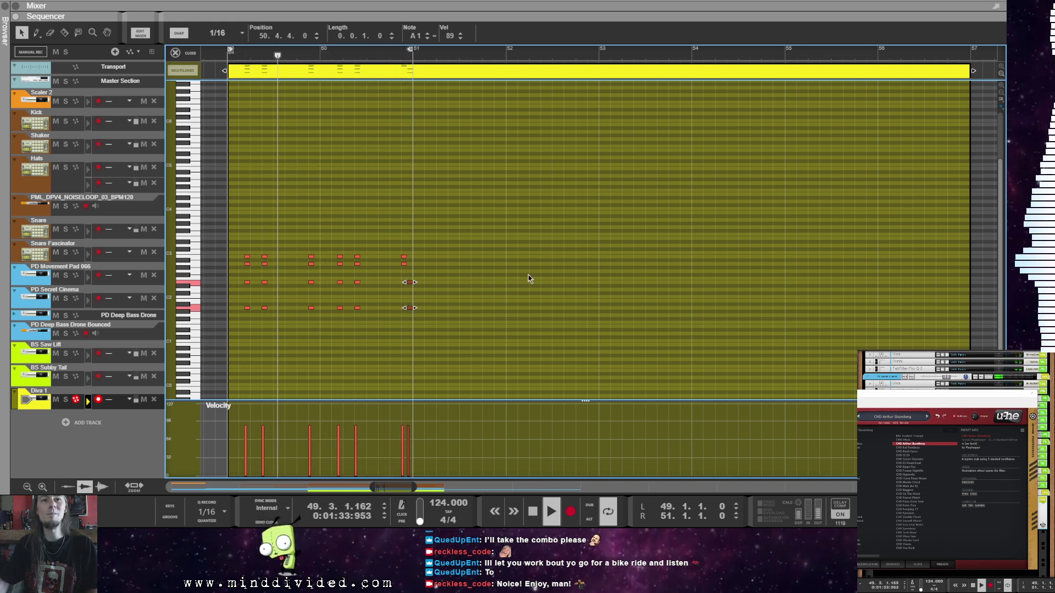
Step: Trim the Diva 1 chord clip to two bars ending at bar 51
{"action": "left_click_drag", "start_coordinate": [451, 243], "coordinate": [240, 337]}
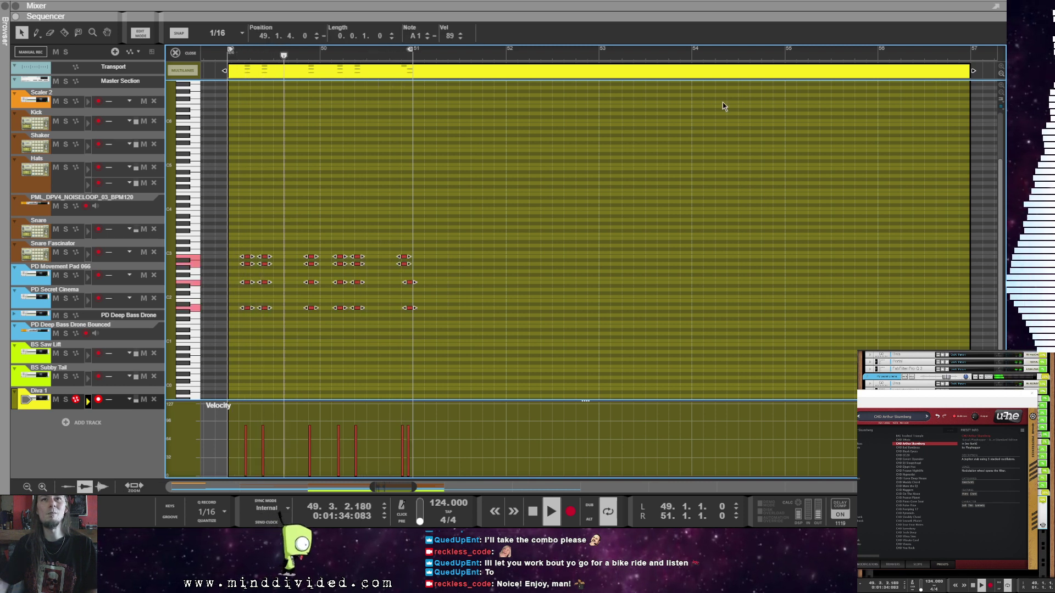
{"action": "left_click_drag", "start_coordinate": [973, 71], "coordinate": [393, 187]}
{"action": "left_click", "coordinate": [189, 53]}
Step: Lower Diva's output level to 12.00
{"action": "left_click", "coordinate": [304, 380]}
{"action": "left_click", "coordinate": [233, 488]}
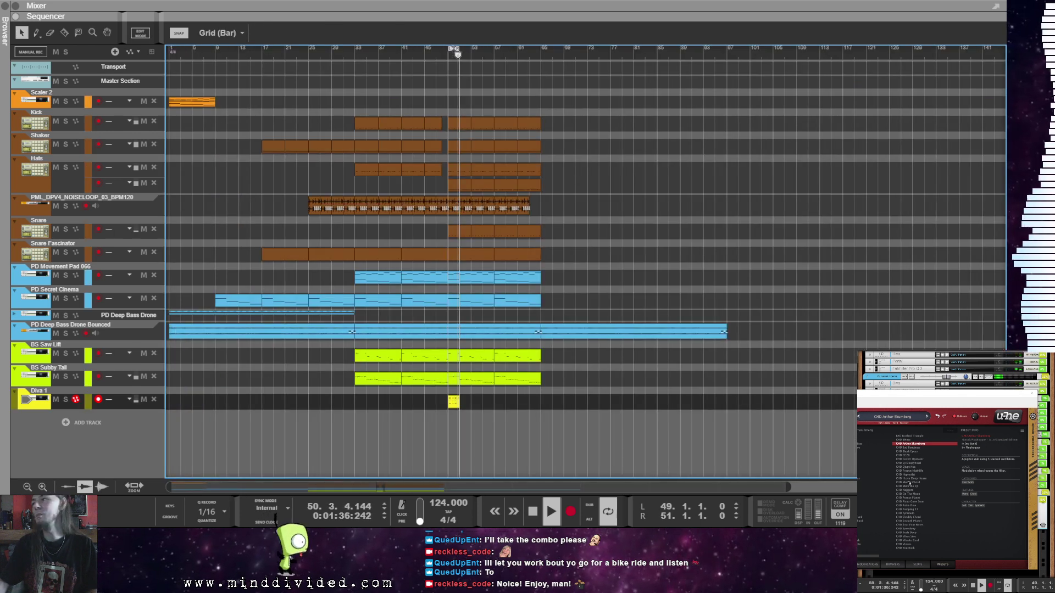
{"action": "left_click_drag", "start_coordinate": [975, 415], "coordinate": [977, 420]}
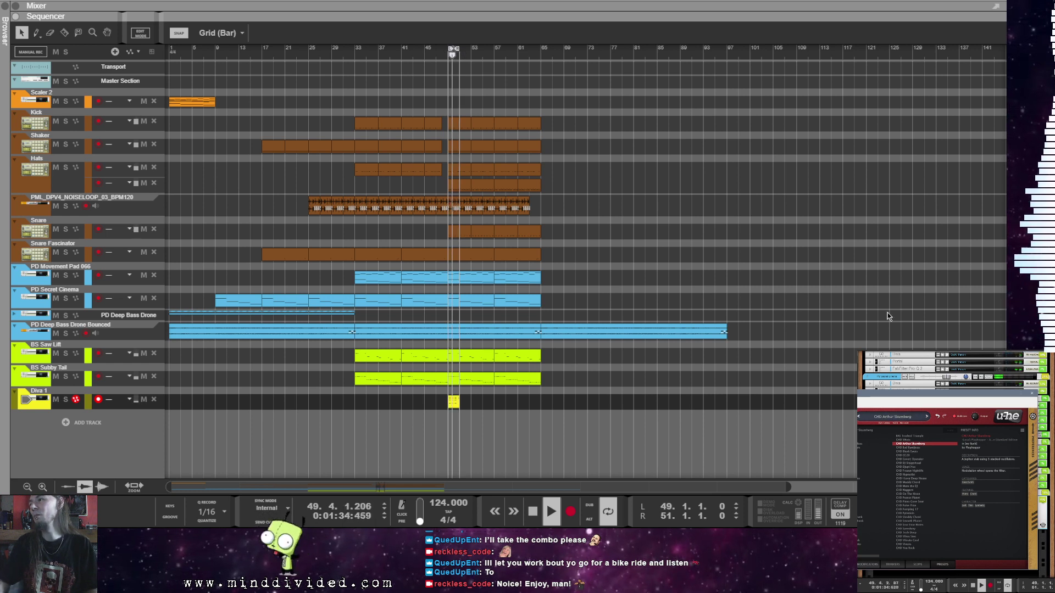
Step: Duplicate the Diva 1 clip to bar 51 and loop bars 49–57
{"action": "left_click", "coordinate": [446, 416]}
{"action": "left_click", "coordinate": [455, 404]}
{"action": "key", "text": "ctrl+d"}
{"action": "left_click_drag", "start_coordinate": [493, 396], "coordinate": [421, 419]}
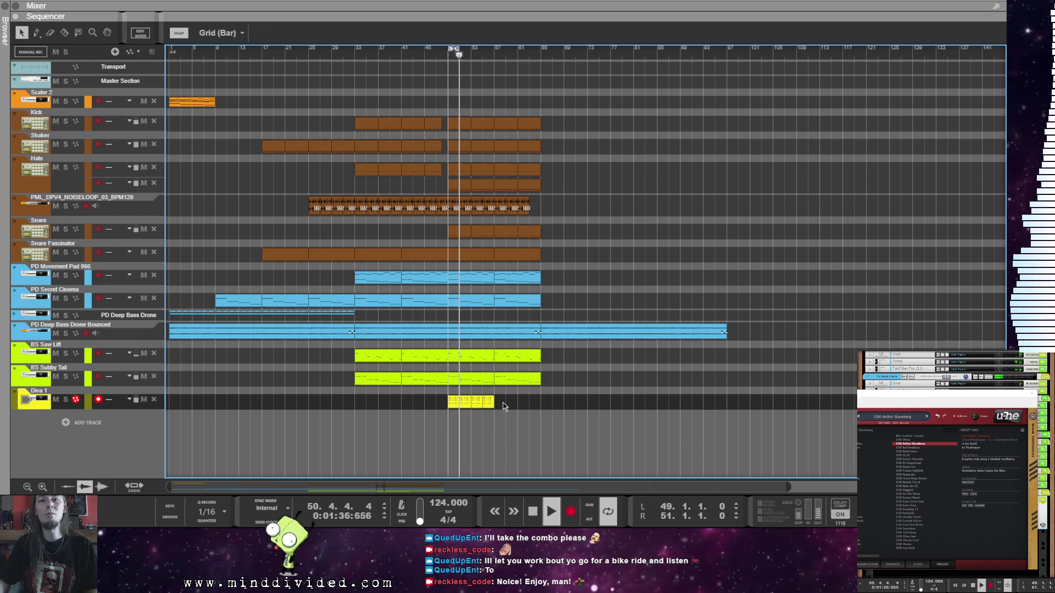
{"action": "right_click", "coordinate": [469, 378]}
{"action": "left_click", "coordinate": [515, 212]}
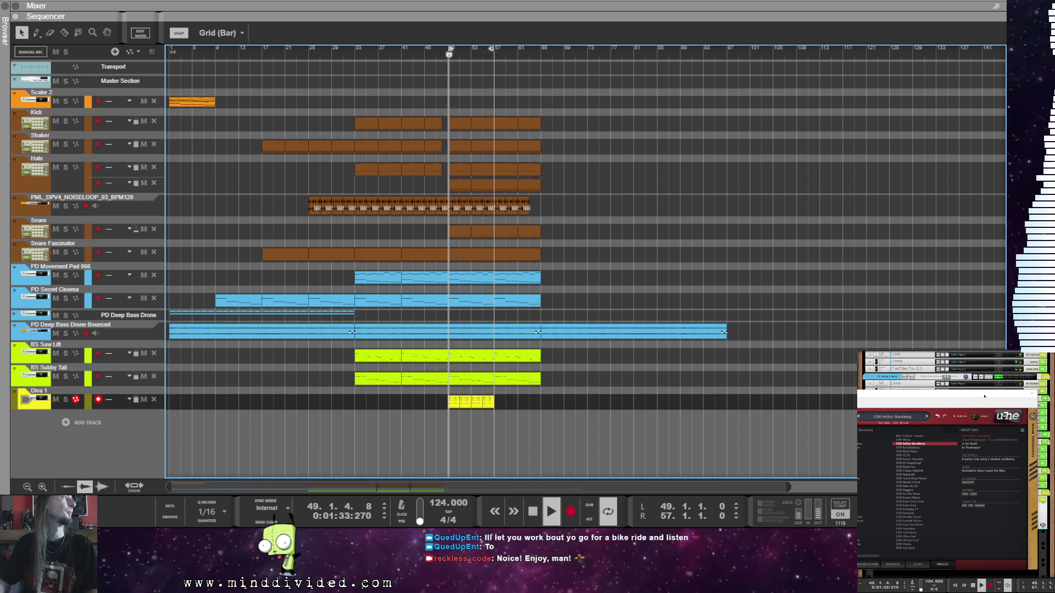
{"action": "left_click_drag", "start_coordinate": [985, 396], "coordinate": [986, 385]}
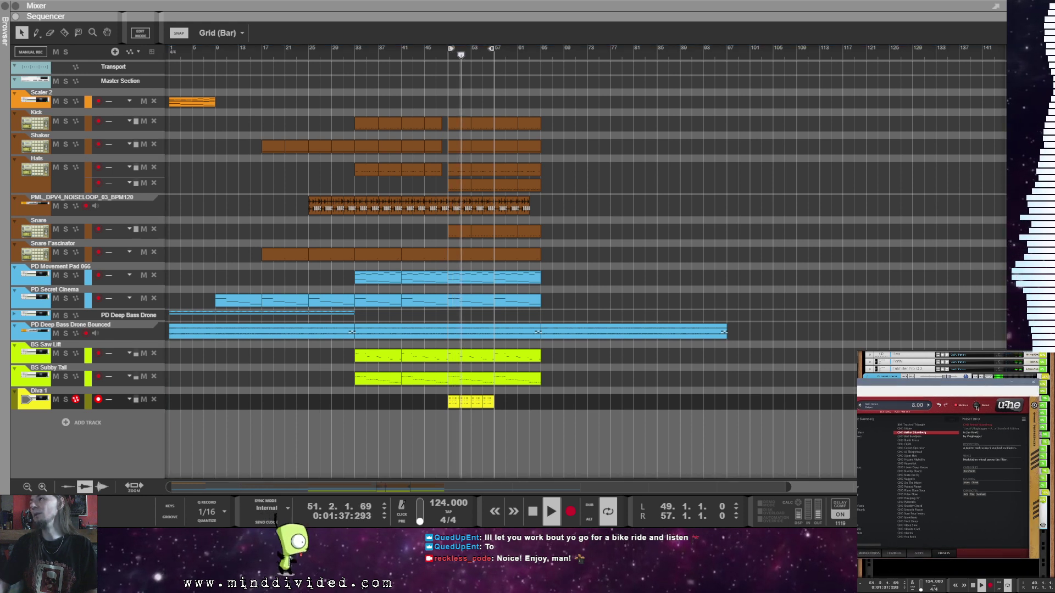
Step: Audition Diva's CHD presets from Bad Bandpass through I Love Deep House
{"action": "left_click", "coordinate": [916, 437]}
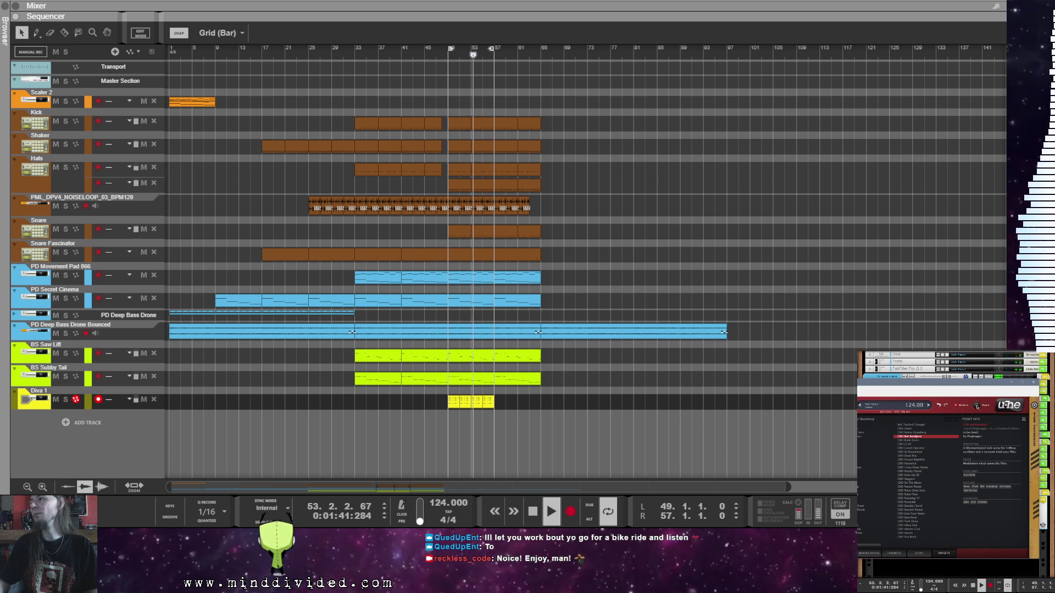
{"action": "left_click", "coordinate": [909, 440]}
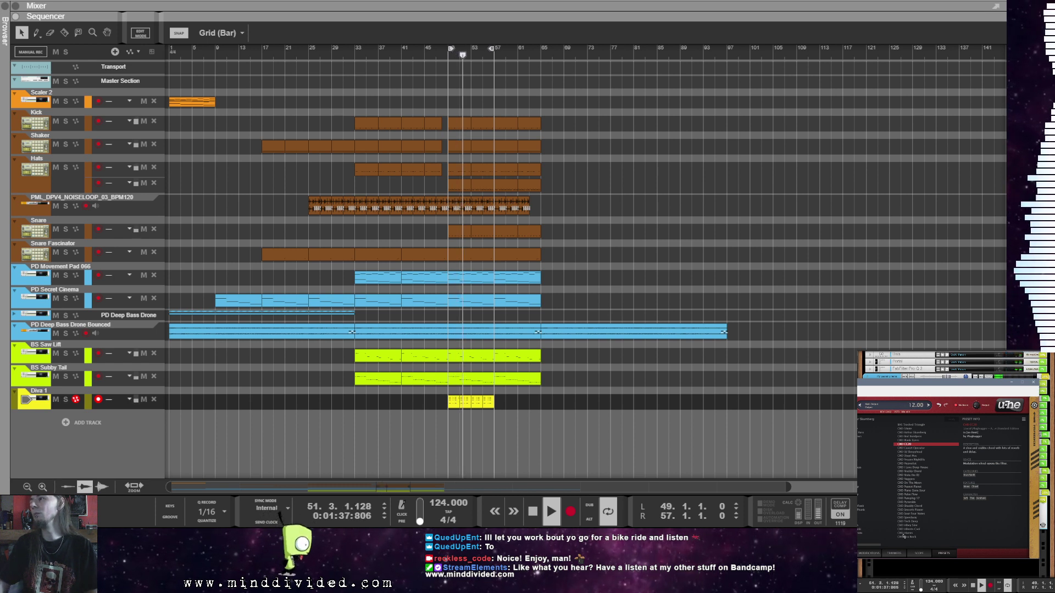
{"action": "left_click", "coordinate": [914, 448]}
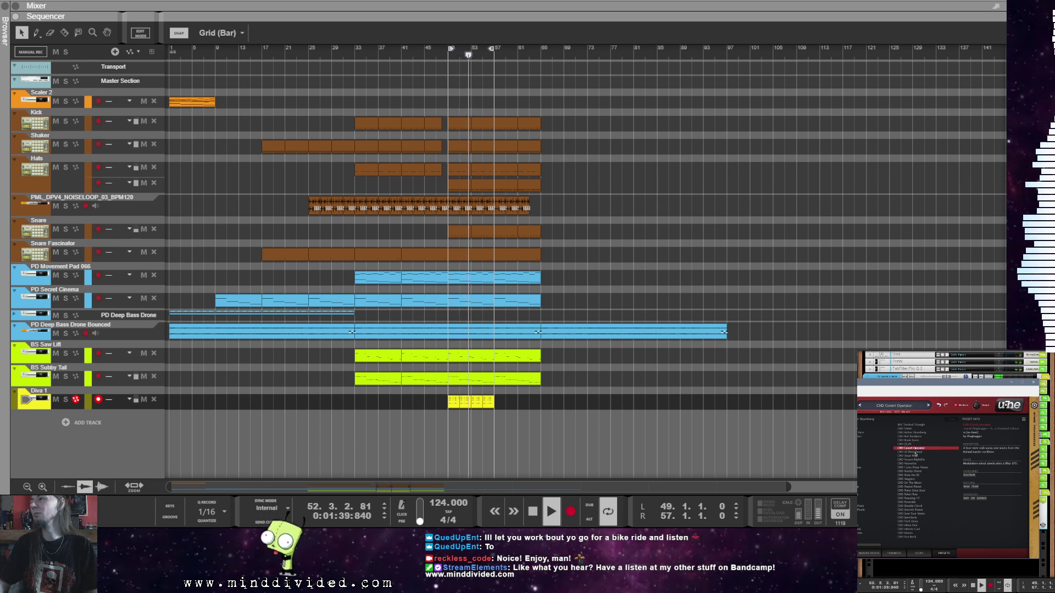
{"action": "left_click", "coordinate": [917, 457]}
{"action": "left_click", "coordinate": [916, 460]}
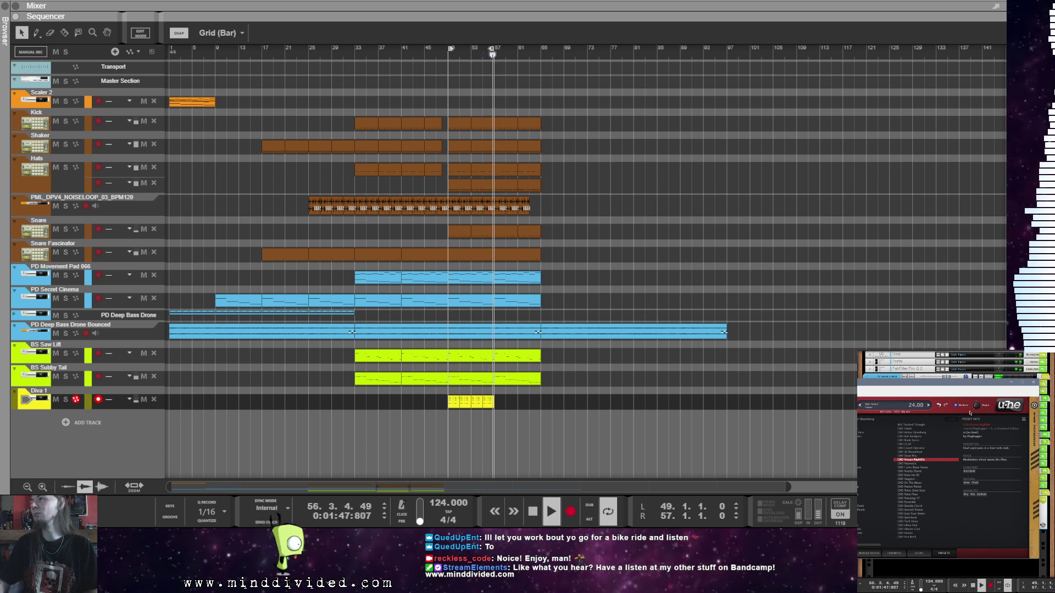
{"action": "left_click", "coordinate": [915, 464]}
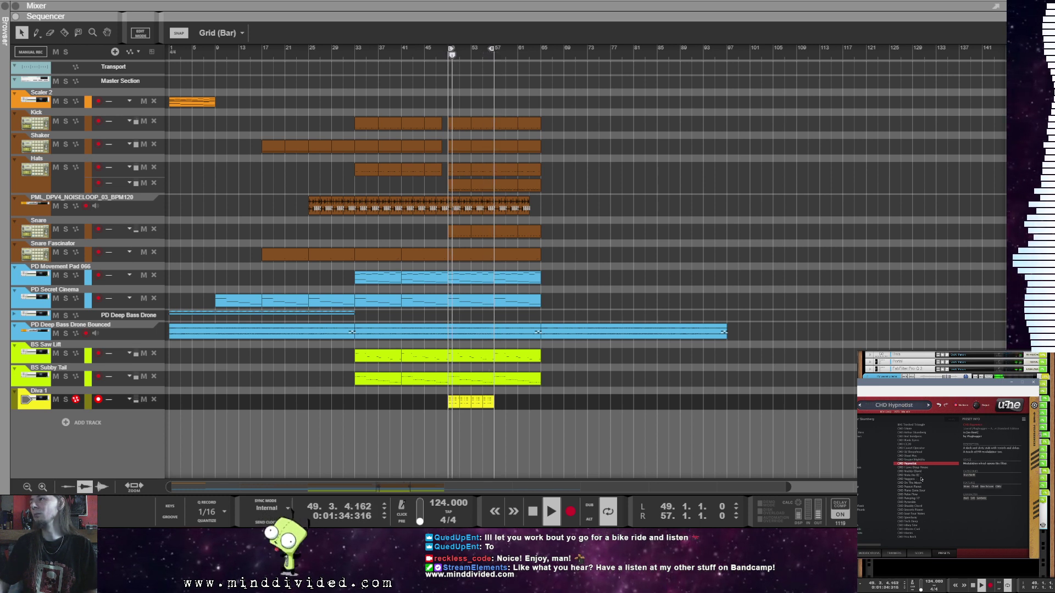
{"action": "left_click", "coordinate": [915, 468]}
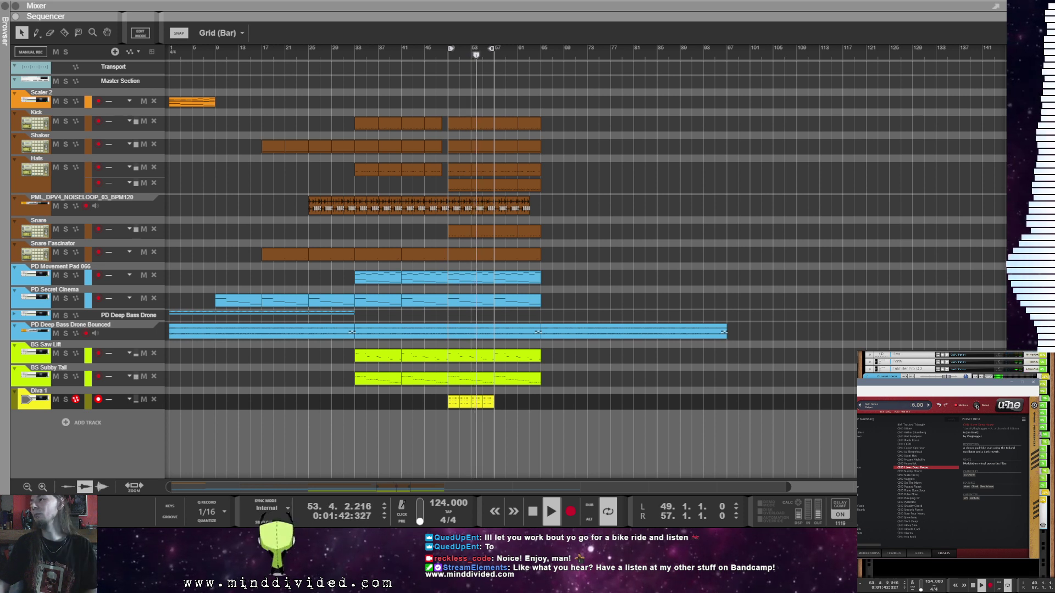
Step: Audition CHD presets from Muddy Chord through Pulse Flow
{"action": "left_click", "coordinate": [915, 471]}
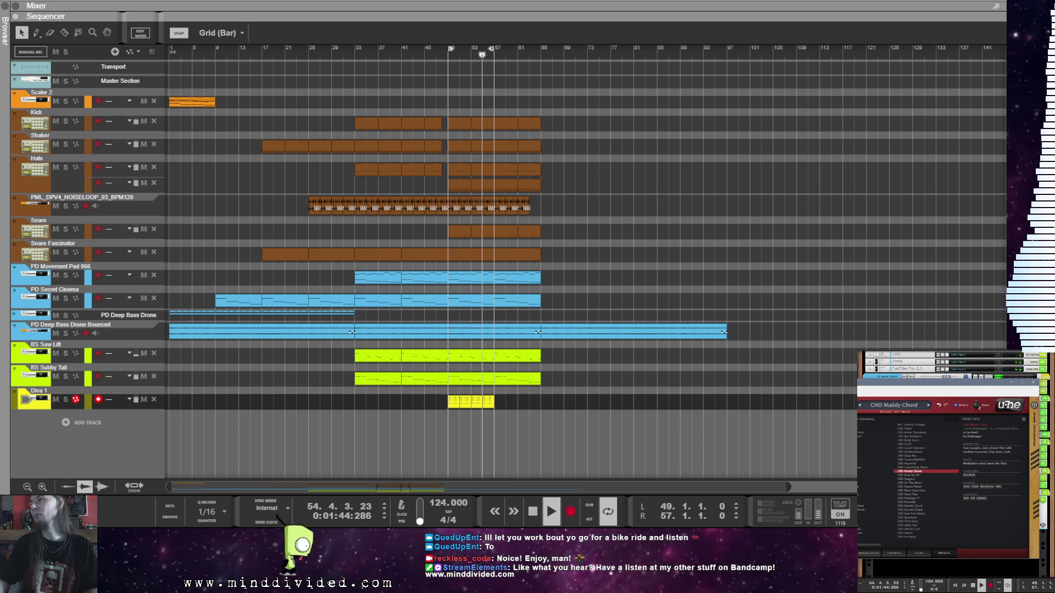
{"action": "left_click", "coordinate": [918, 476]}
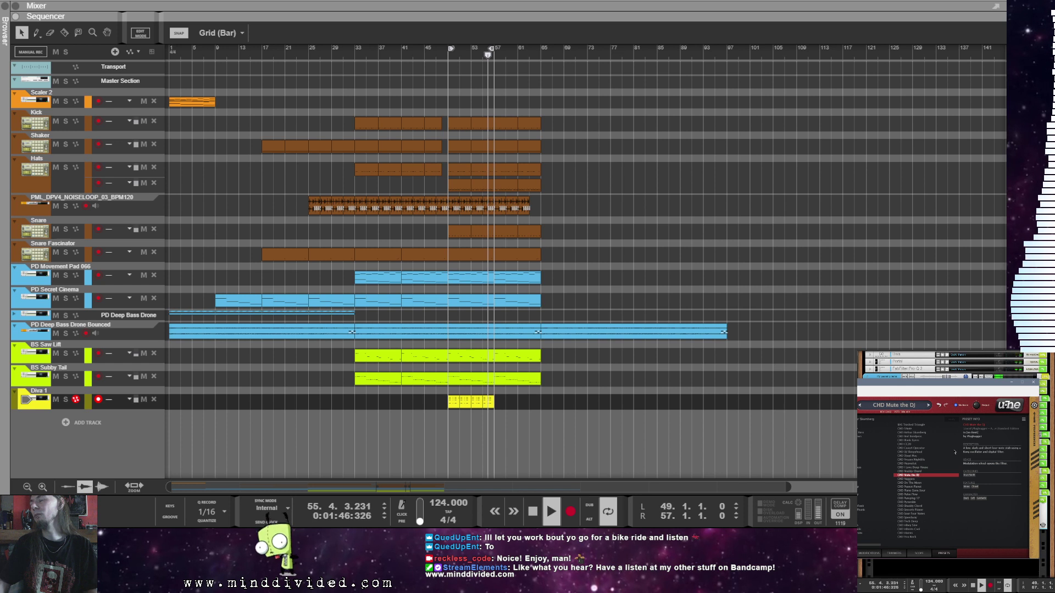
{"action": "left_click", "coordinate": [913, 479]}
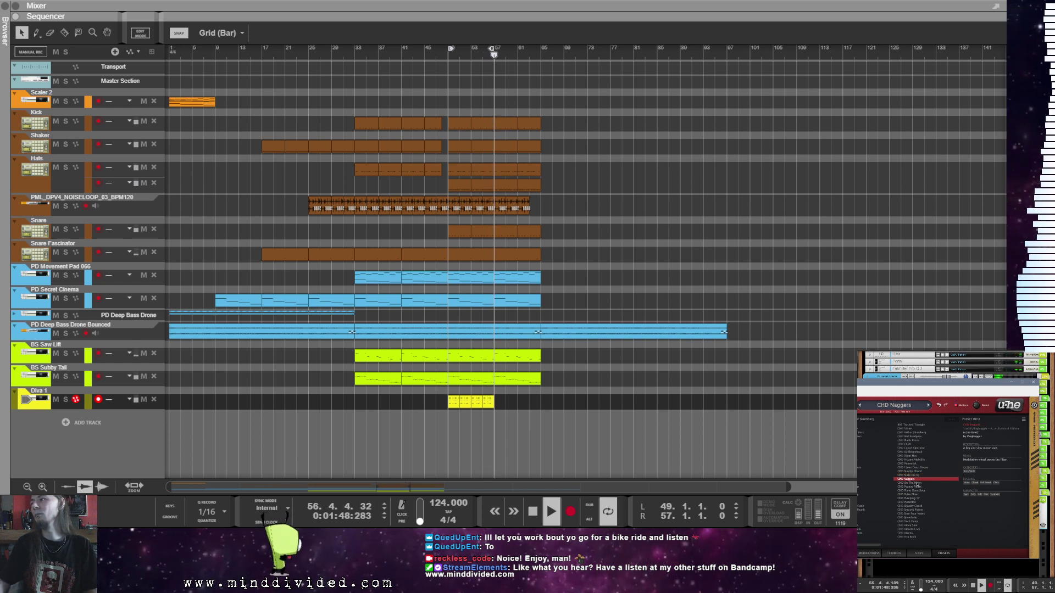
{"action": "left_click", "coordinate": [915, 483]}
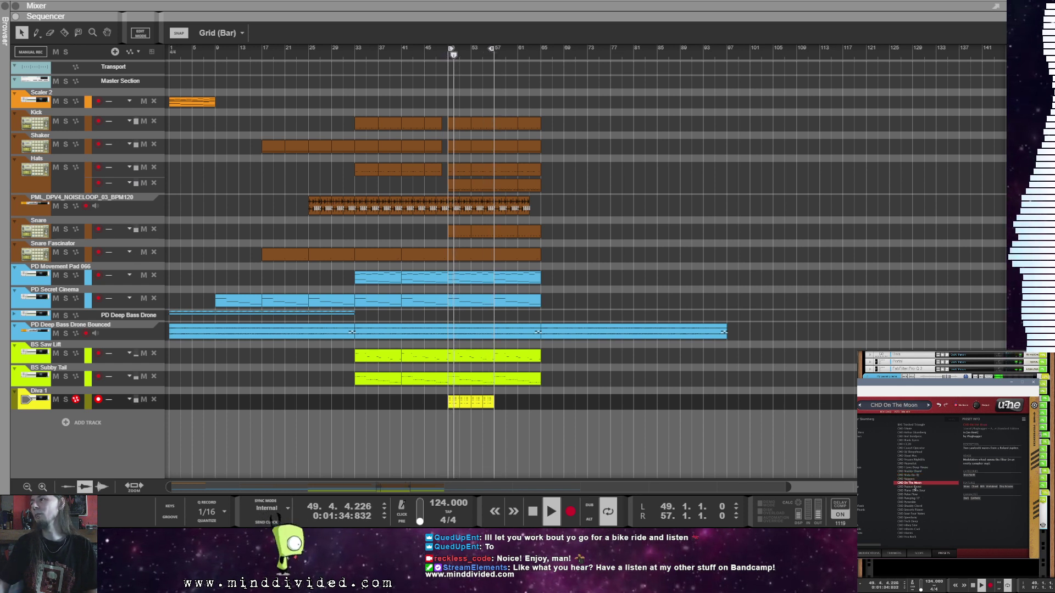
{"action": "left_click", "coordinate": [915, 487]}
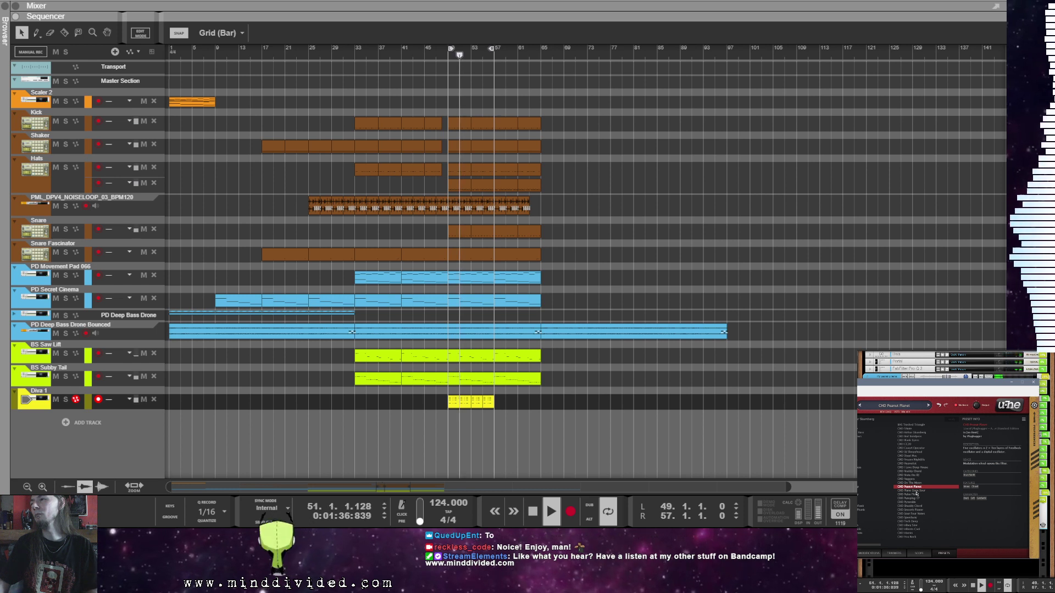
{"action": "left_click", "coordinate": [916, 491]}
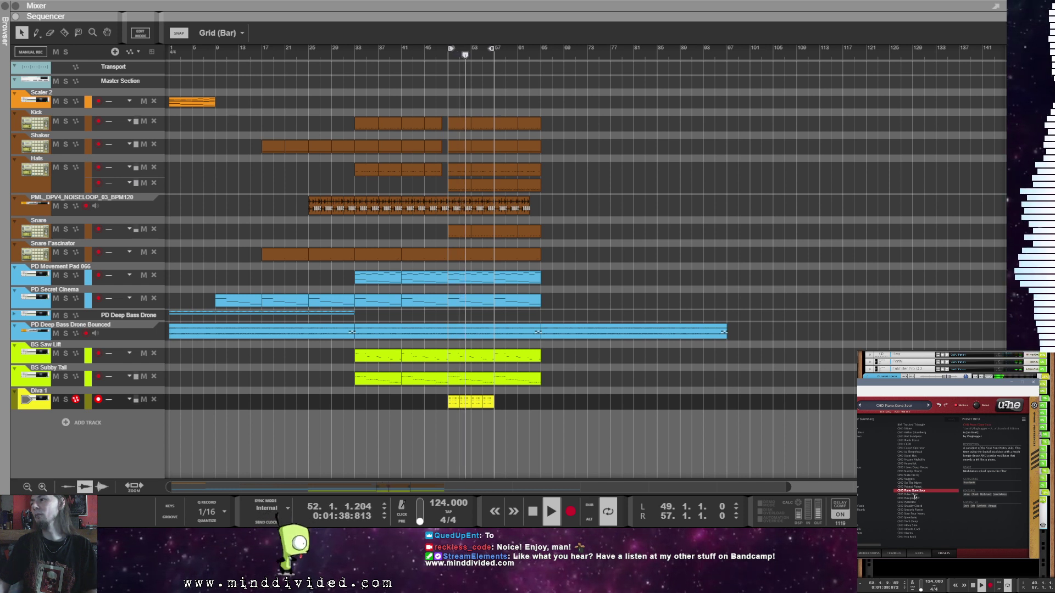
{"action": "left_click", "coordinate": [915, 495]}
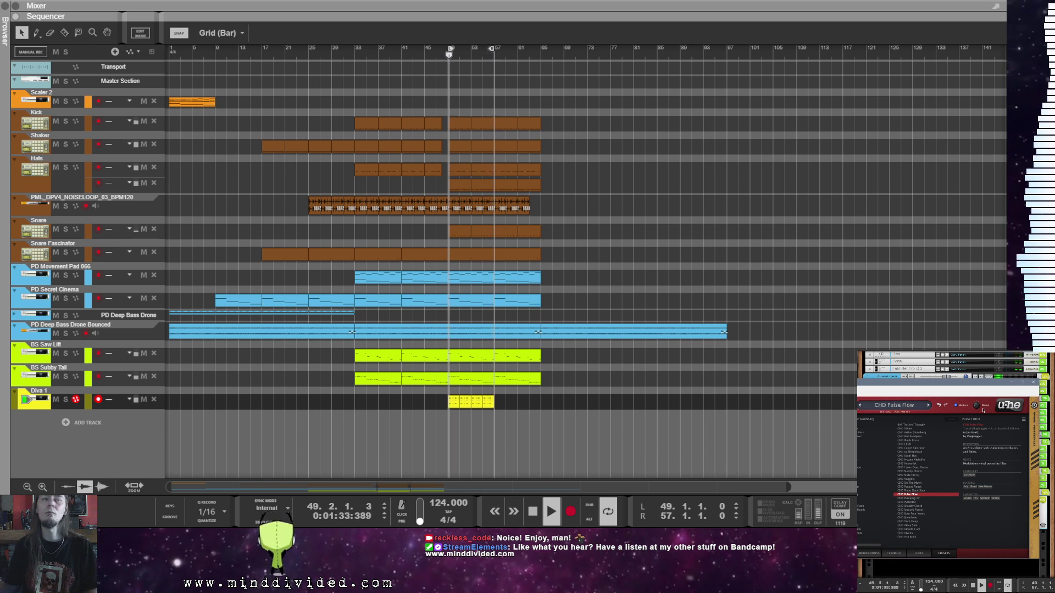
Step: Audition CHD presets from Pyramids through Tech Deep
{"action": "left_click", "coordinate": [911, 502]}
{"action": "left_click", "coordinate": [915, 506]}
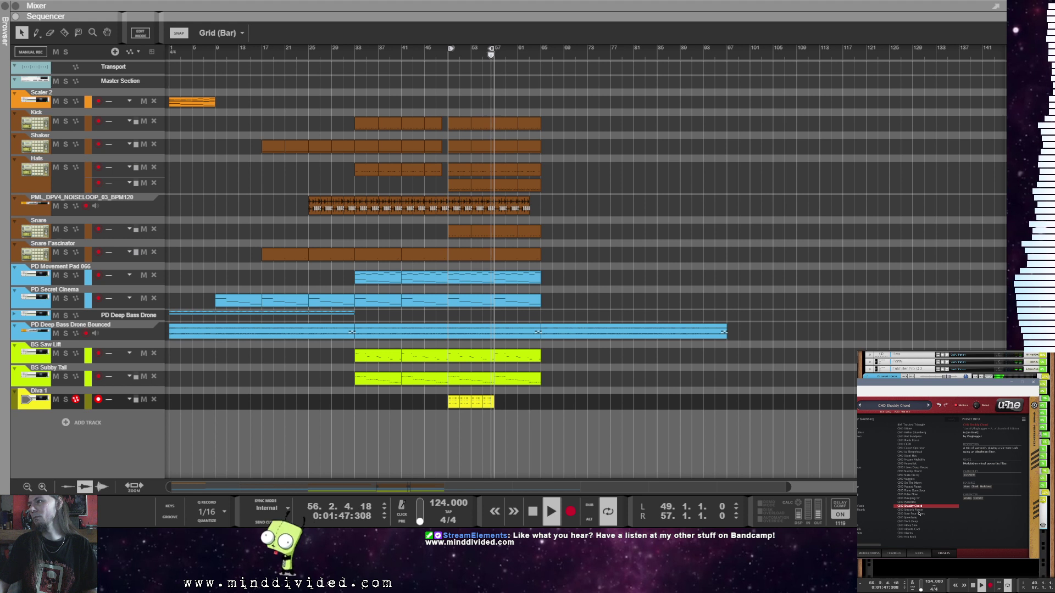
{"action": "left_click", "coordinate": [917, 511]}
{"action": "left_click", "coordinate": [916, 514]}
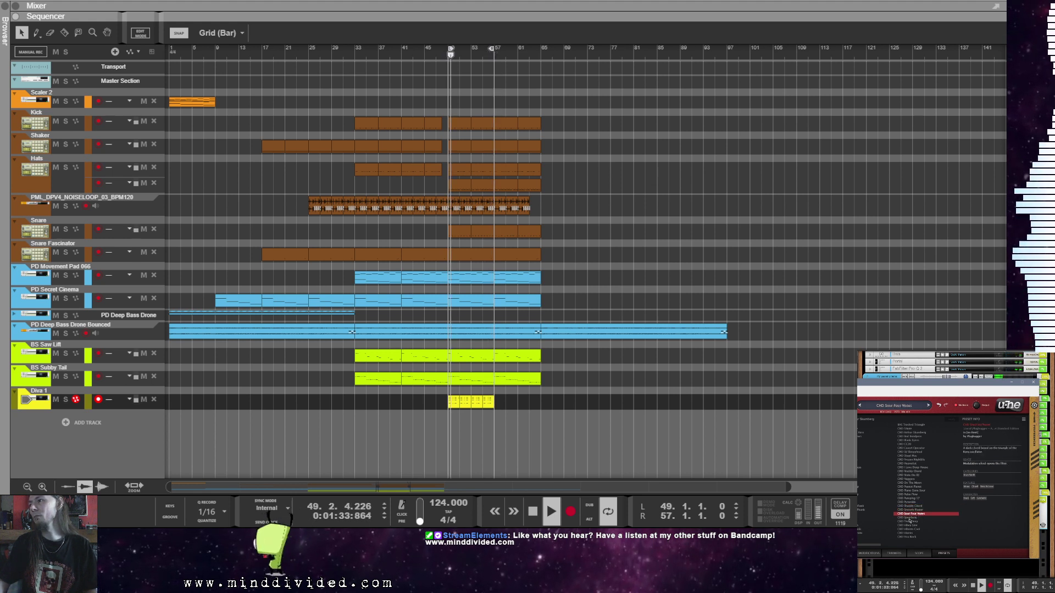
{"action": "left_click", "coordinate": [911, 518]}
{"action": "left_click", "coordinate": [914, 522]}
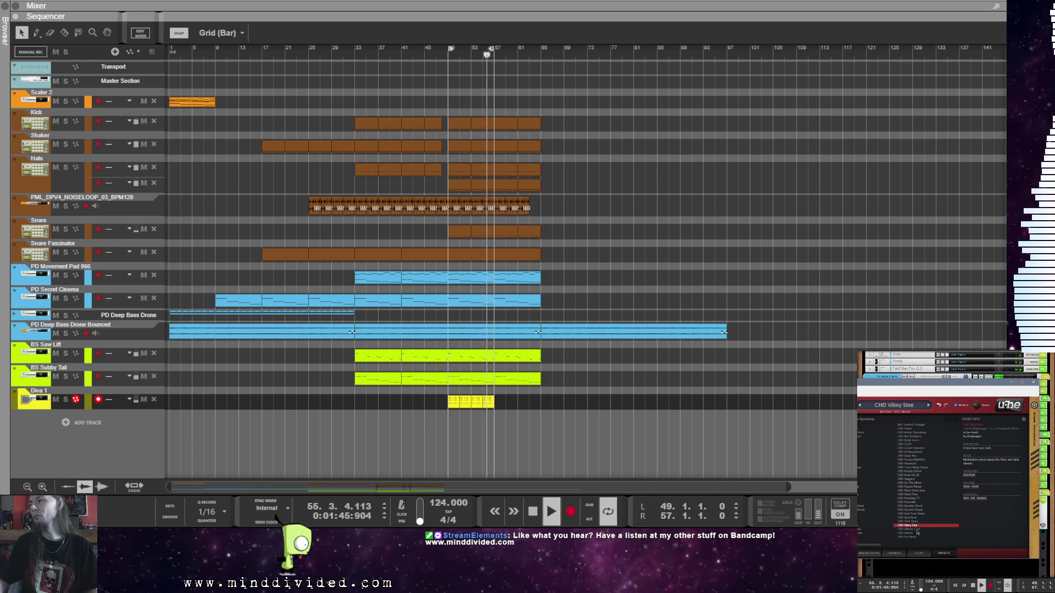
Step: Try CHD Vibrato Cool and You Rock, settle on CHD Sour Four Notes, and close Diva
{"action": "key", "text": "Down"}
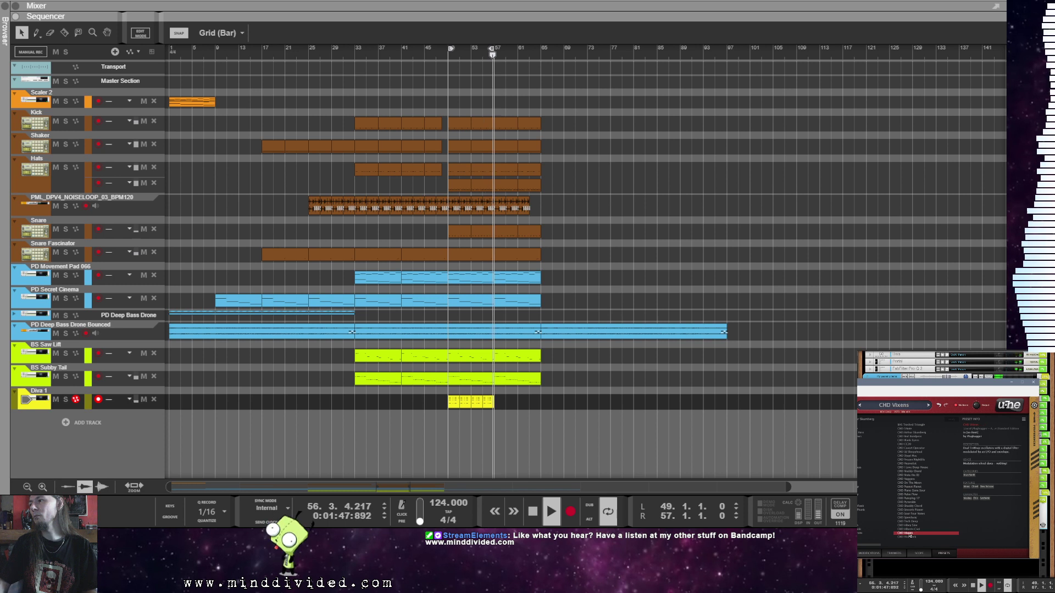
{"action": "key", "text": "Down"}
{"action": "scroll", "coordinate": [910, 535], "scroll_direction": "down", "scroll_amount": 1}
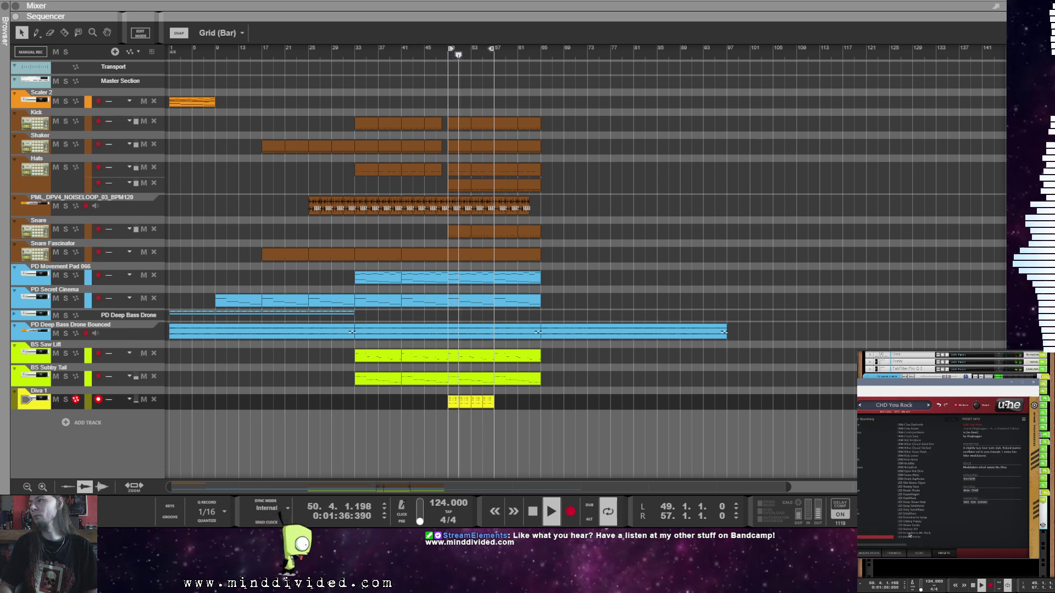
{"action": "left_click", "coordinate": [909, 534]}
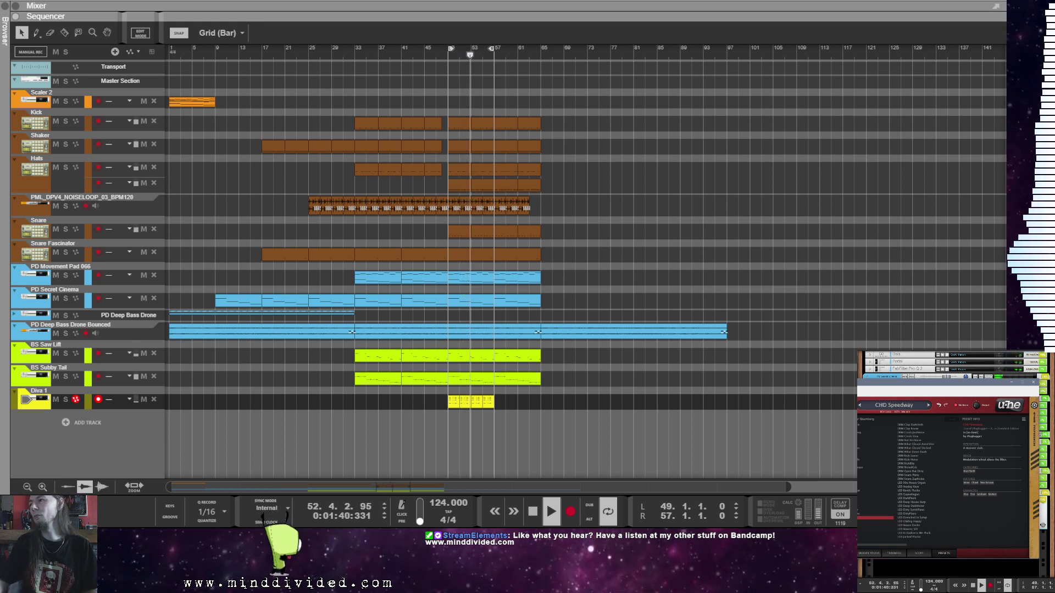
{"action": "key", "text": "Up"}
{"action": "key", "text": "Up"}
{"action": "key", "text": "Up"}
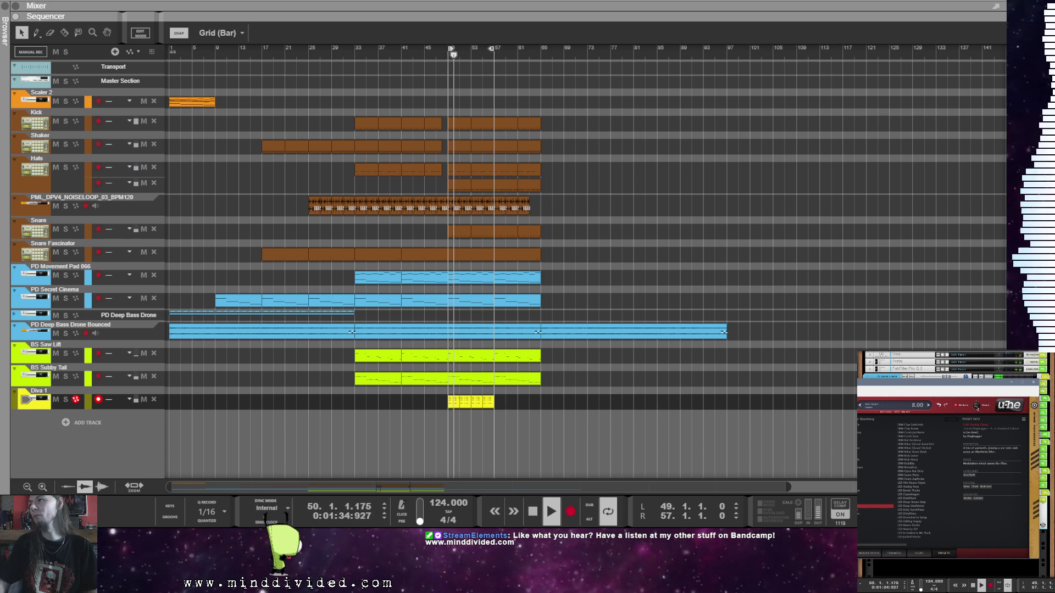
{"action": "left_click", "coordinate": [1034, 382]}
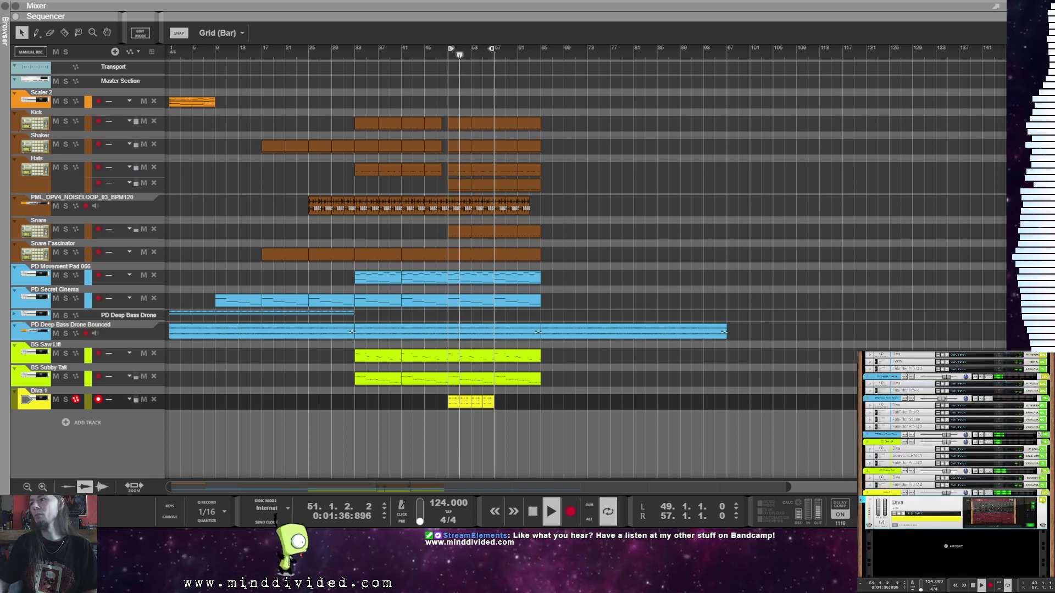
{"action": "left_click", "coordinate": [473, 438]}
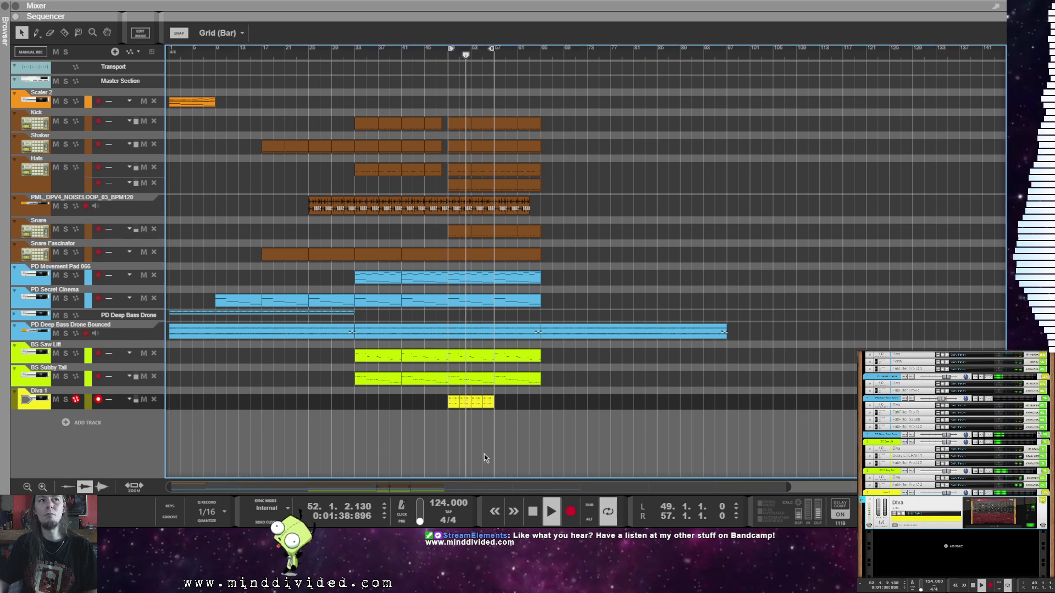
Step: Delete the upper-row chord notes in the Diva 1 clip and loop bars 49–51
{"action": "key", "text": "ctrl+e"}
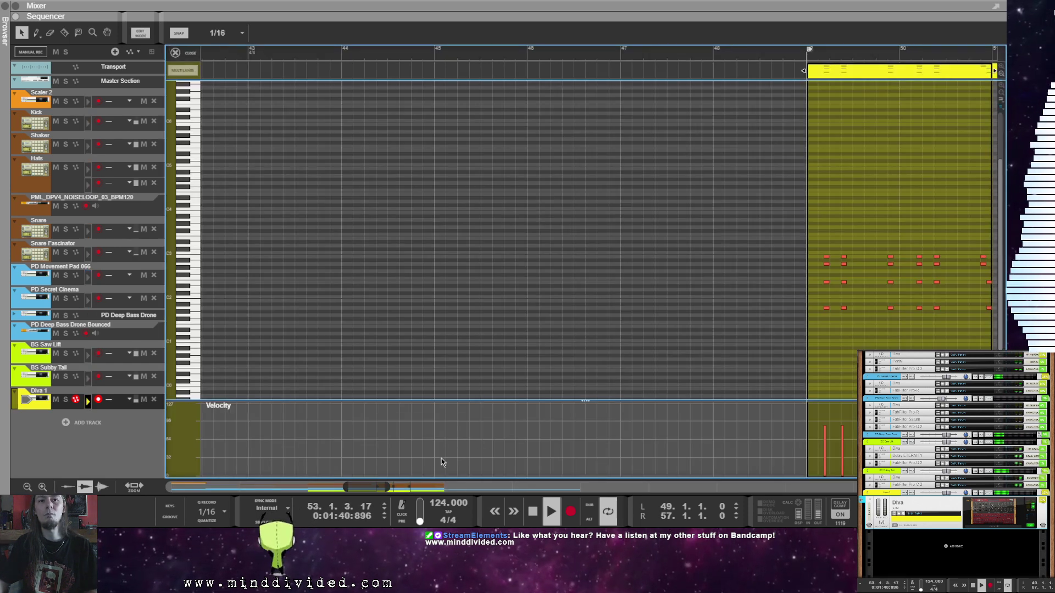
{"action": "left_click", "coordinate": [132, 488]}
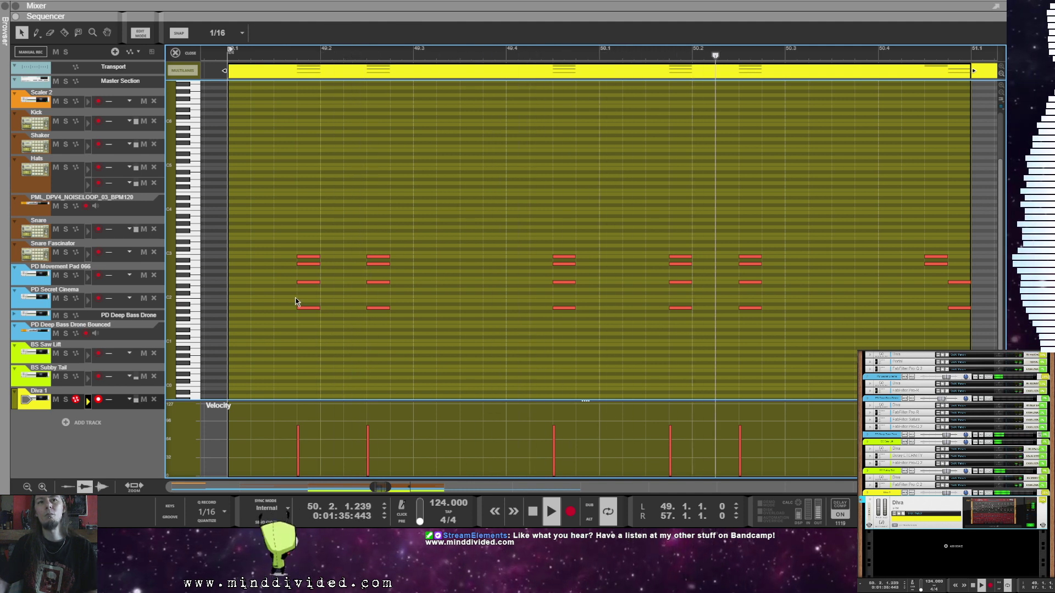
{"action": "left_click_drag", "start_coordinate": [286, 206], "coordinate": [404, 275]}
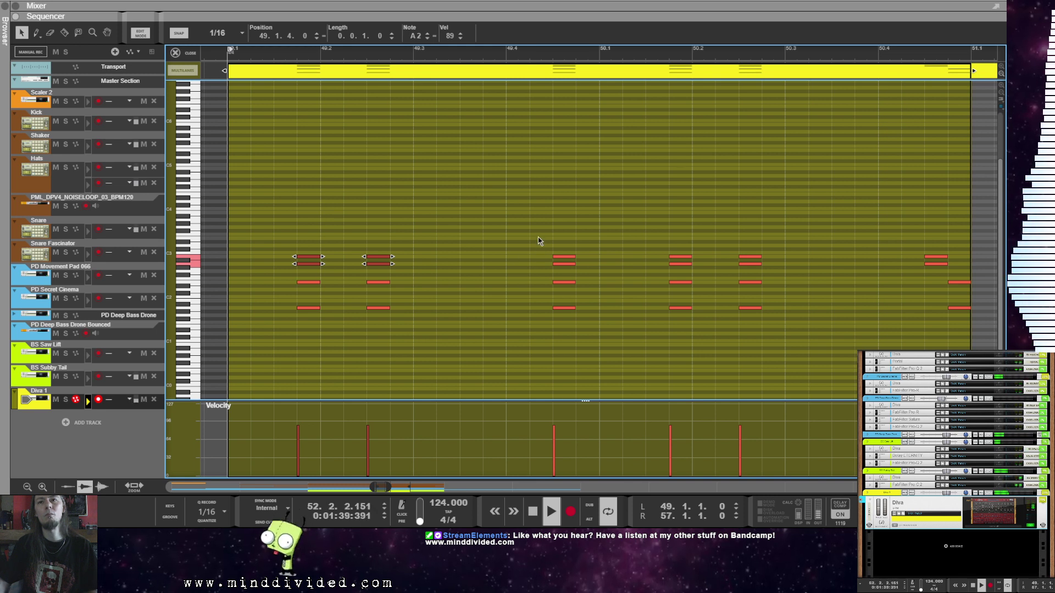
{"action": "left_click_drag", "start_coordinate": [777, 269], "coordinate": [797, 270]}
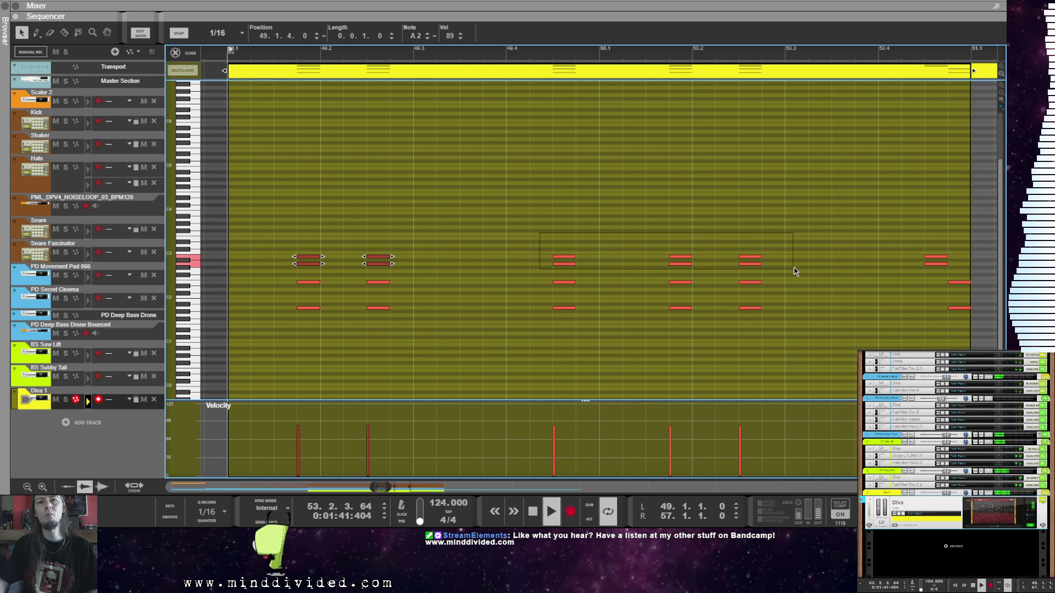
{"action": "left_click_drag", "start_coordinate": [793, 268], "coordinate": [942, 265]}
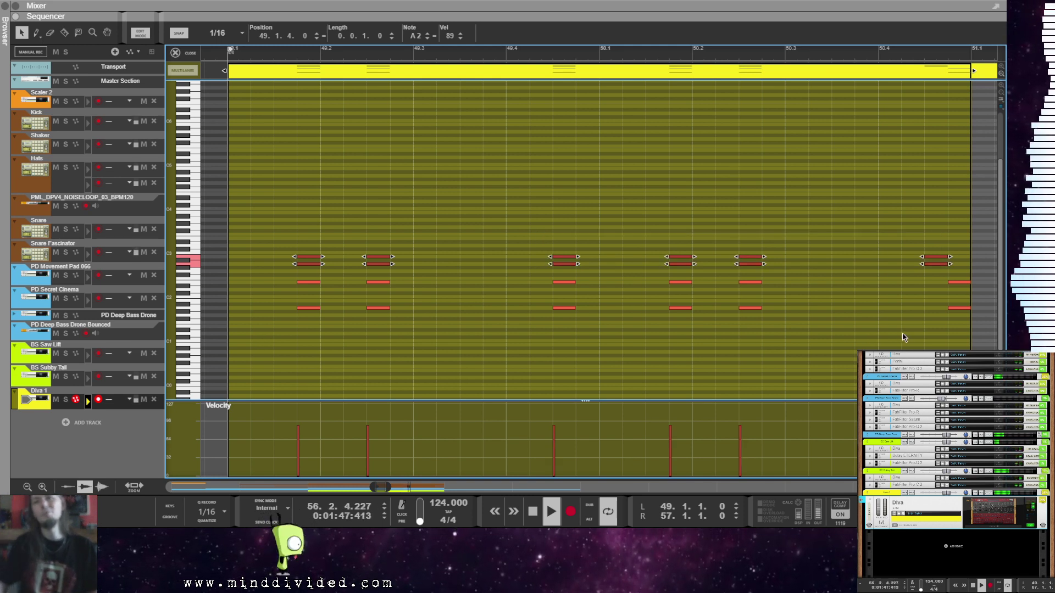
{"action": "key", "text": "Delete"}
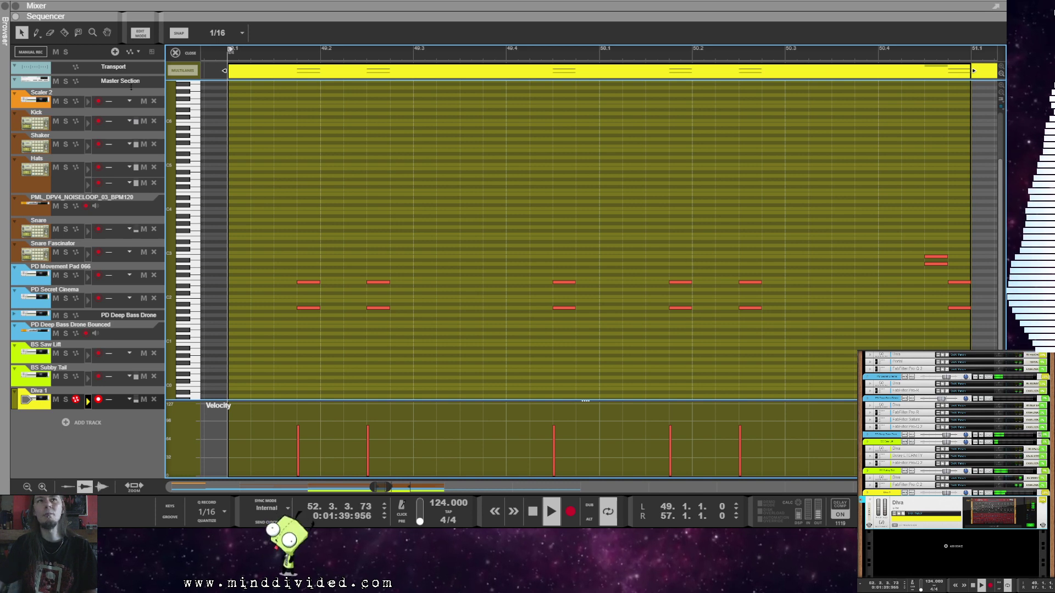
{"action": "right_click", "coordinate": [526, 73]}
{"action": "left_click", "coordinate": [576, 176]}
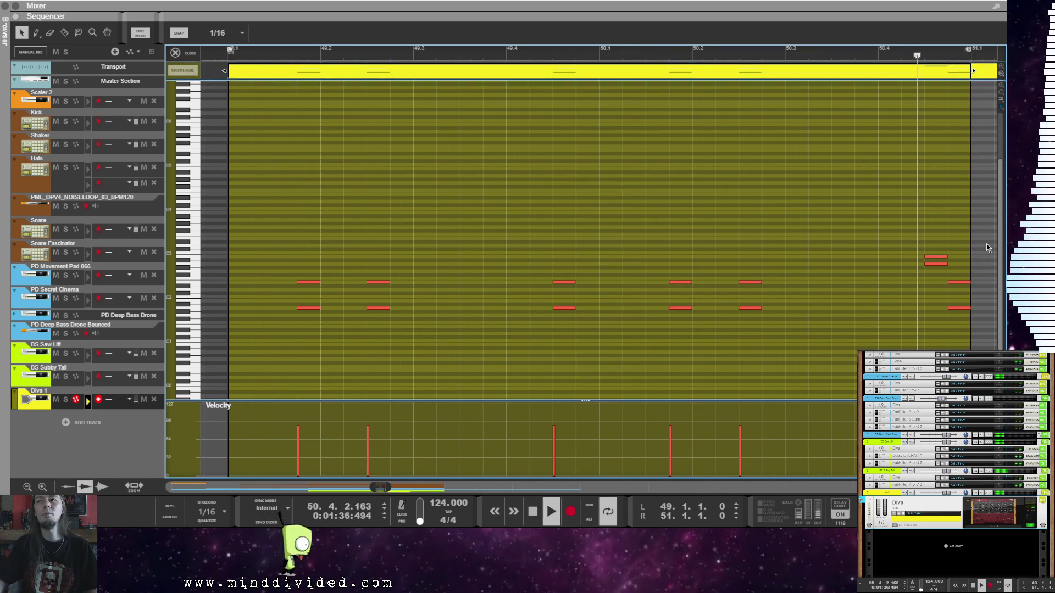
Step: Go back up the list to CHD I Love Deep House, set Output to 18, and close Diva
{"action": "left_click", "coordinate": [978, 510]}
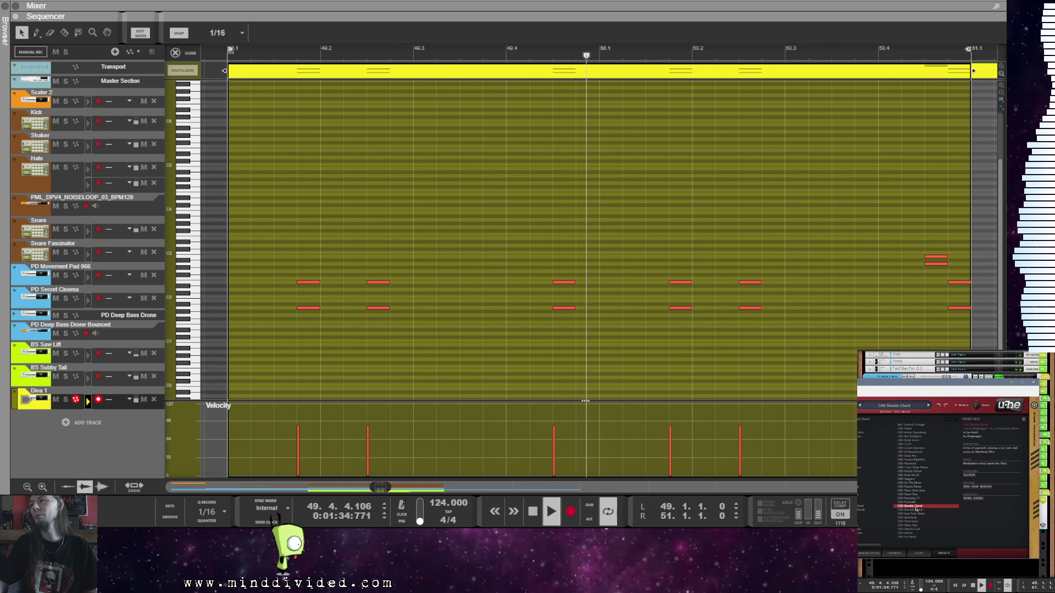
{"action": "left_click", "coordinate": [913, 502]}
{"action": "left_click", "coordinate": [911, 495]}
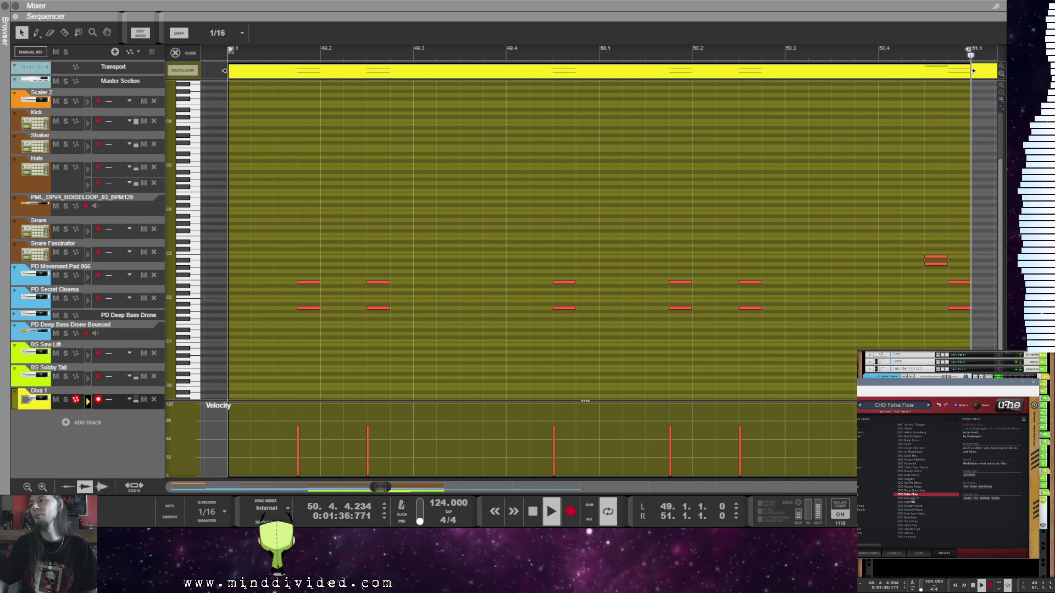
{"action": "left_click", "coordinate": [914, 491]}
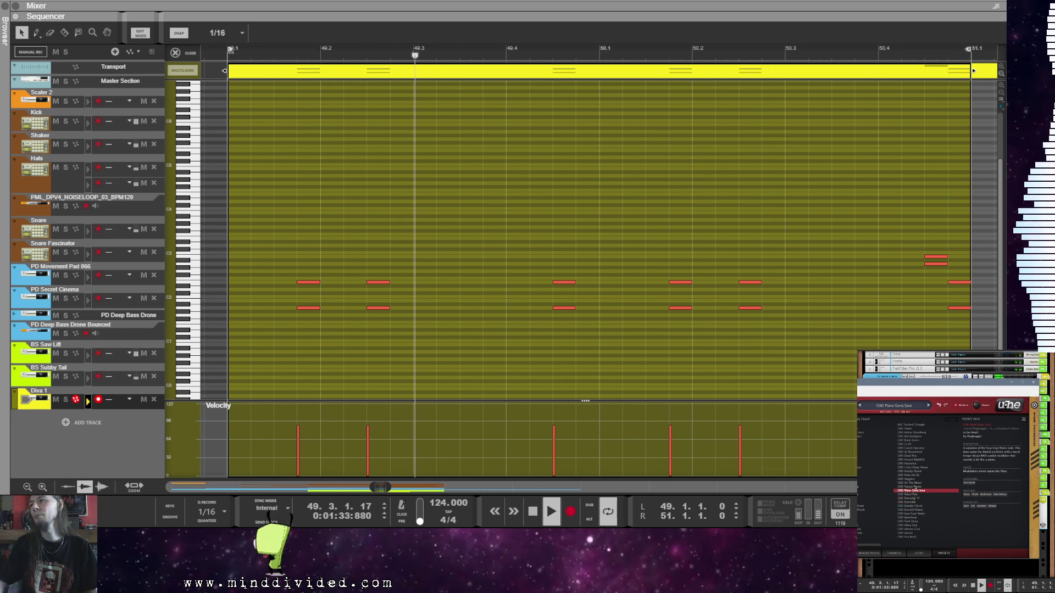
{"action": "left_click", "coordinate": [916, 487]}
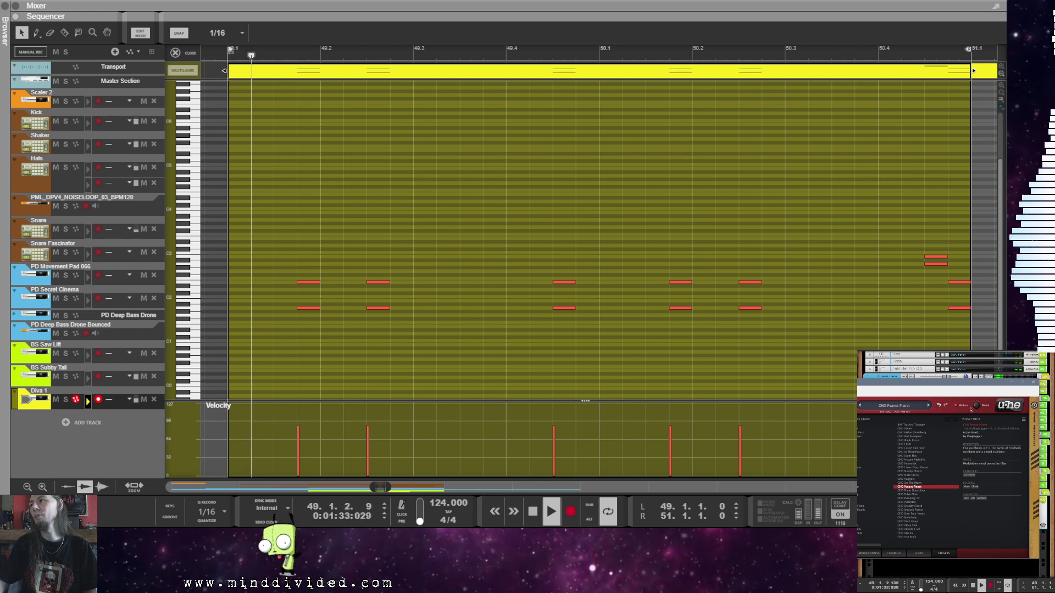
{"action": "left_click", "coordinate": [916, 479]}
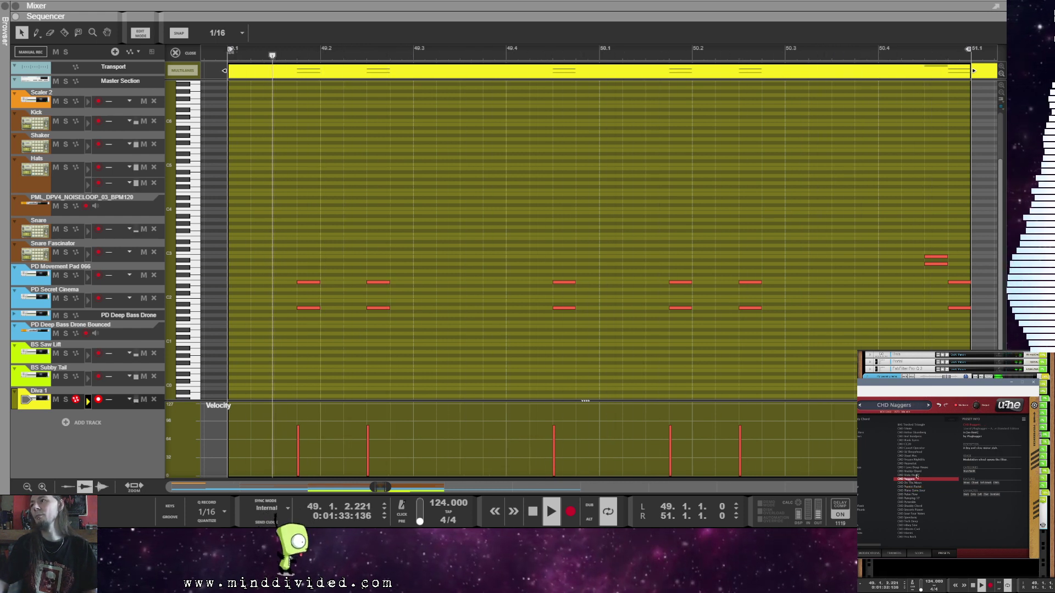
{"action": "left_click", "coordinate": [916, 467]}
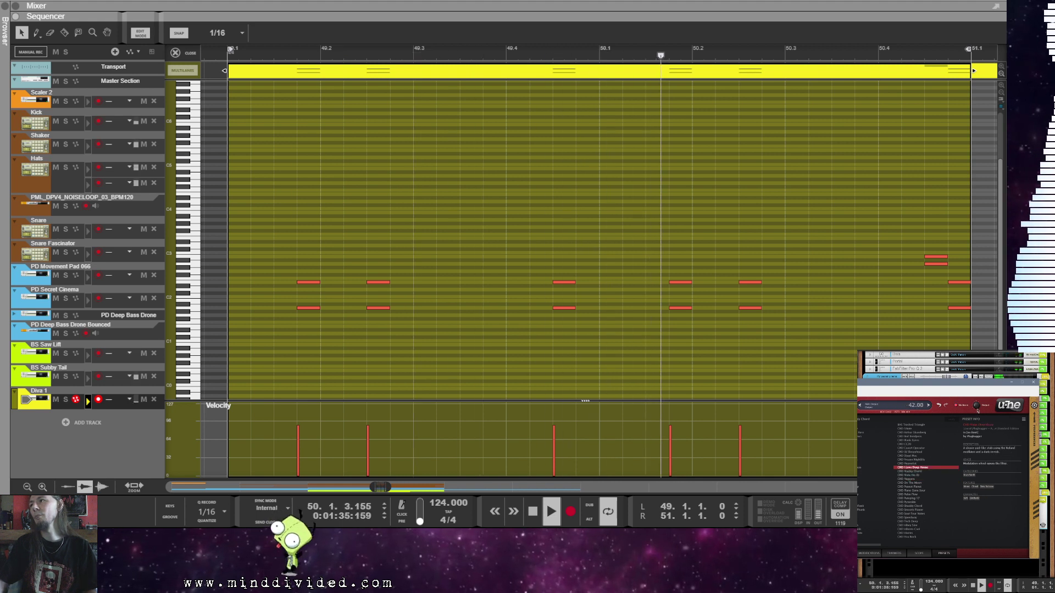
{"action": "left_click_drag", "start_coordinate": [978, 408], "coordinate": [977, 412]}
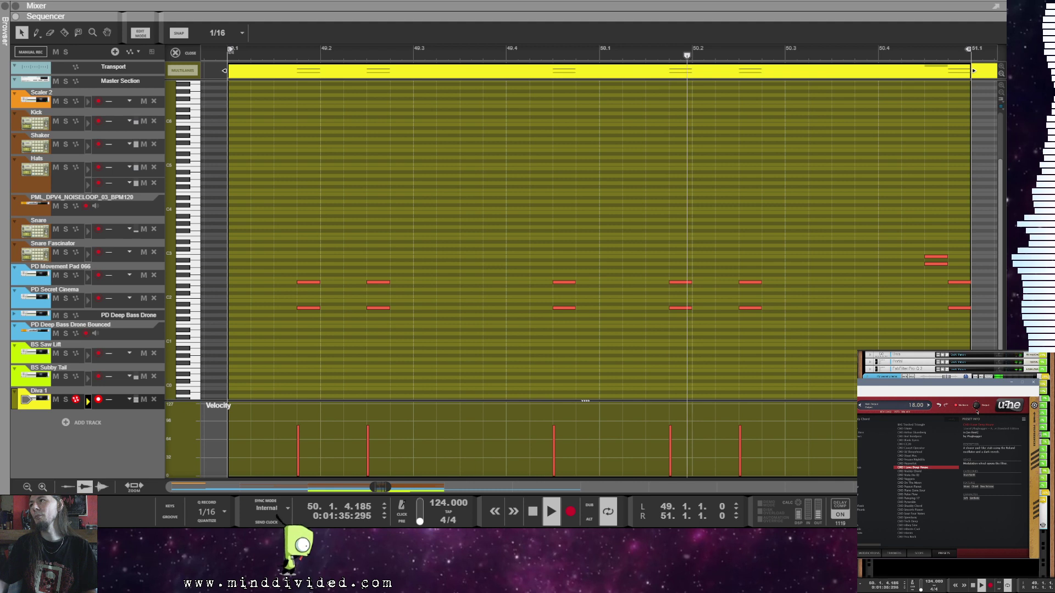
{"action": "left_click", "coordinate": [1032, 383]}
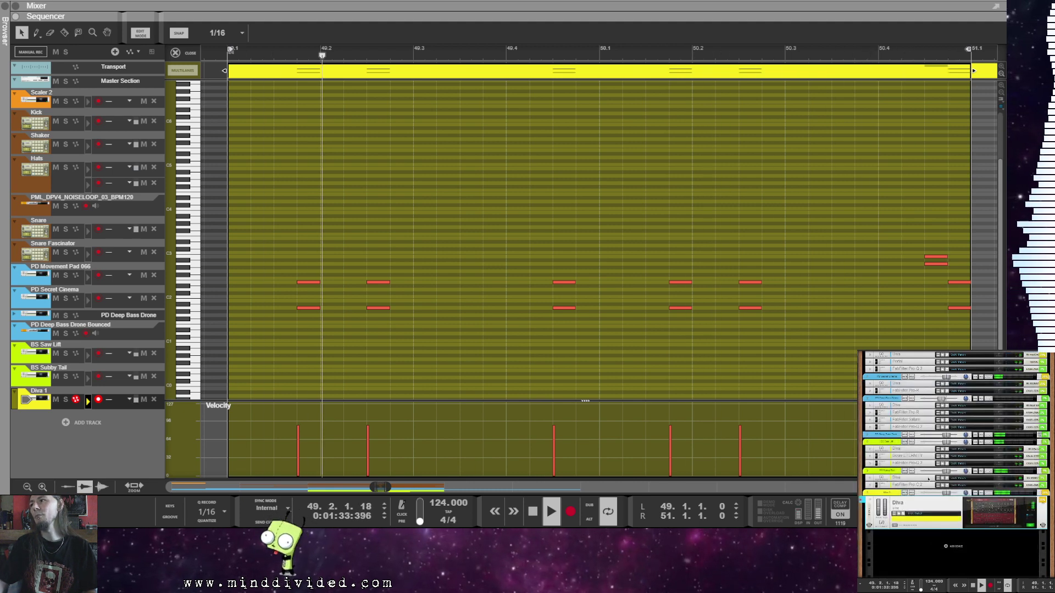
Step: Isolate the upper E2 note of the chord at 49.3.3 and transpose it to E1
{"action": "left_click", "coordinate": [375, 354]}
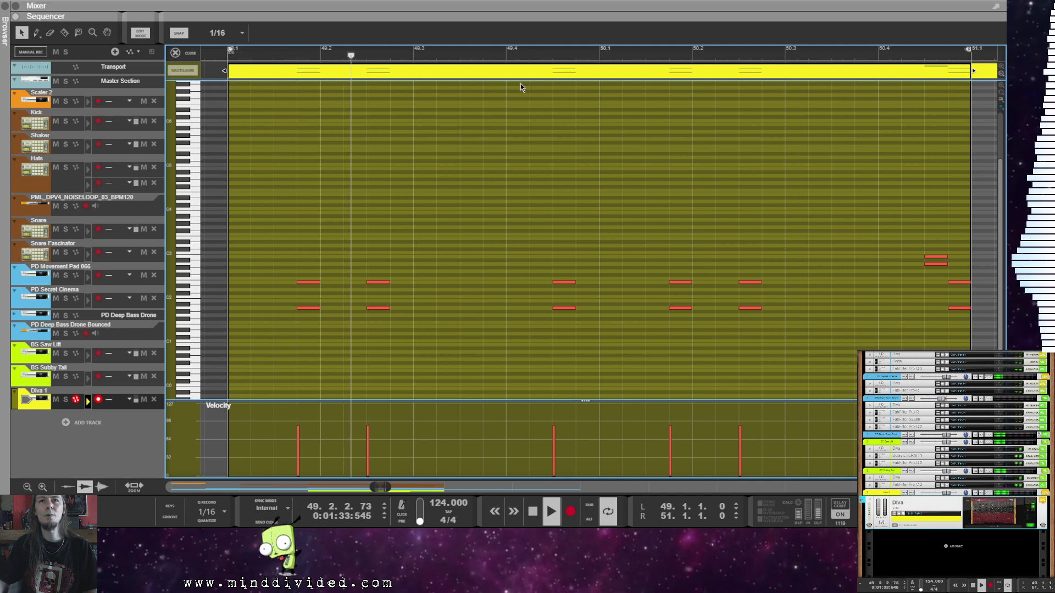
{"action": "left_click_drag", "start_coordinate": [528, 280], "coordinate": [473, 309]}
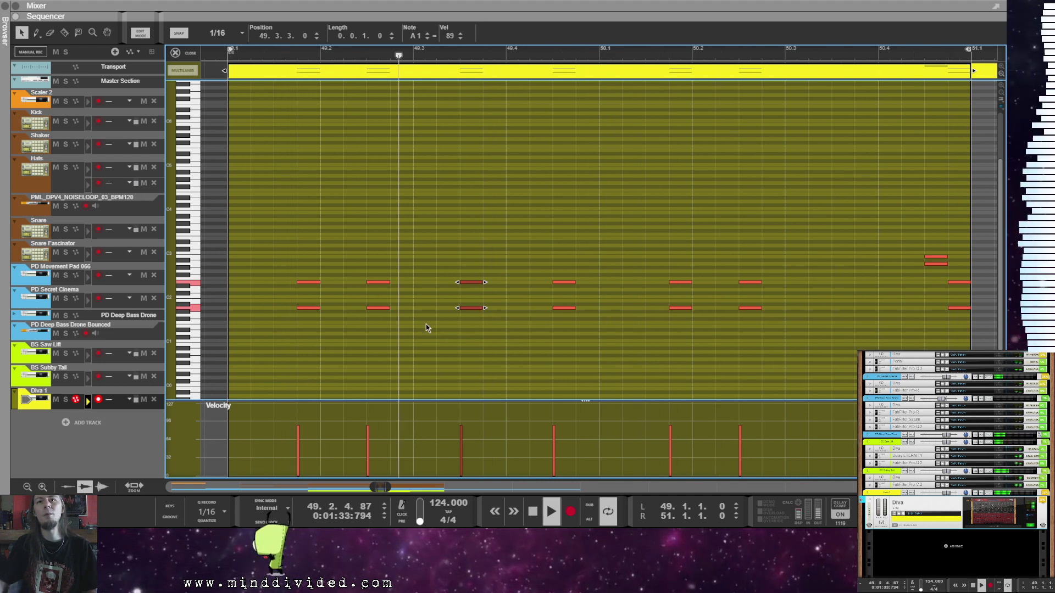
{"action": "left_click", "coordinate": [472, 282]}
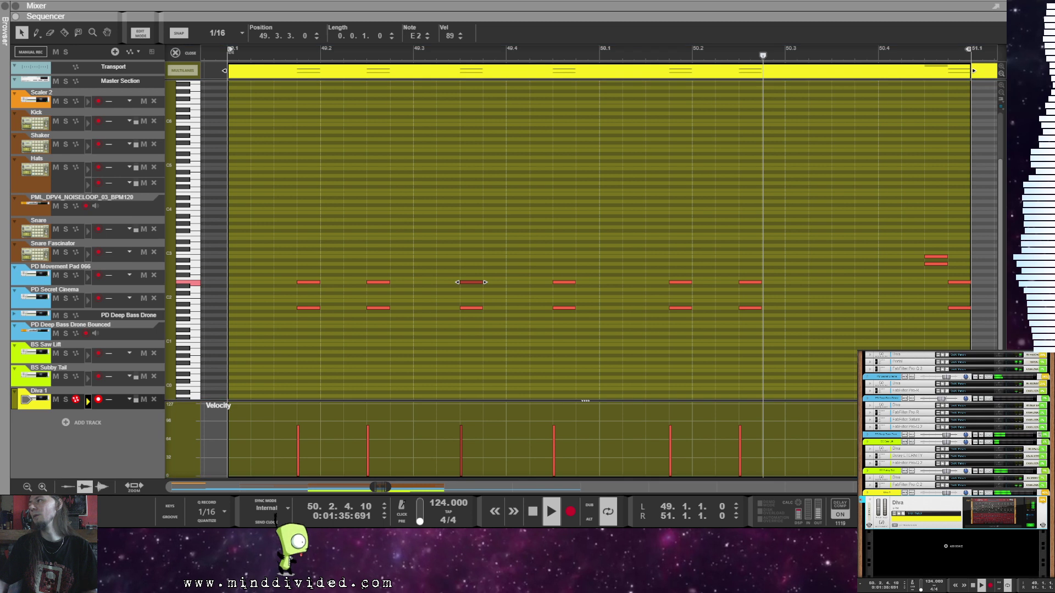
{"action": "key", "text": "ctrl+shift+Down"}
{"action": "left_click", "coordinate": [462, 245]}
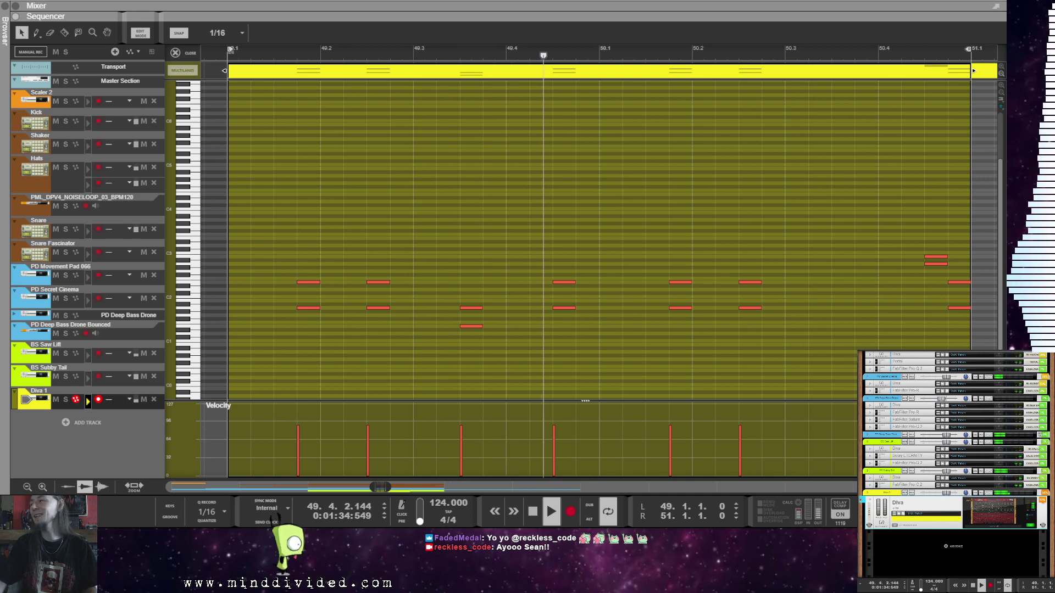
Step: Set Diva's Stack value to 3, briefly check the presets, and close the plugin
{"action": "left_click", "coordinate": [986, 510]}
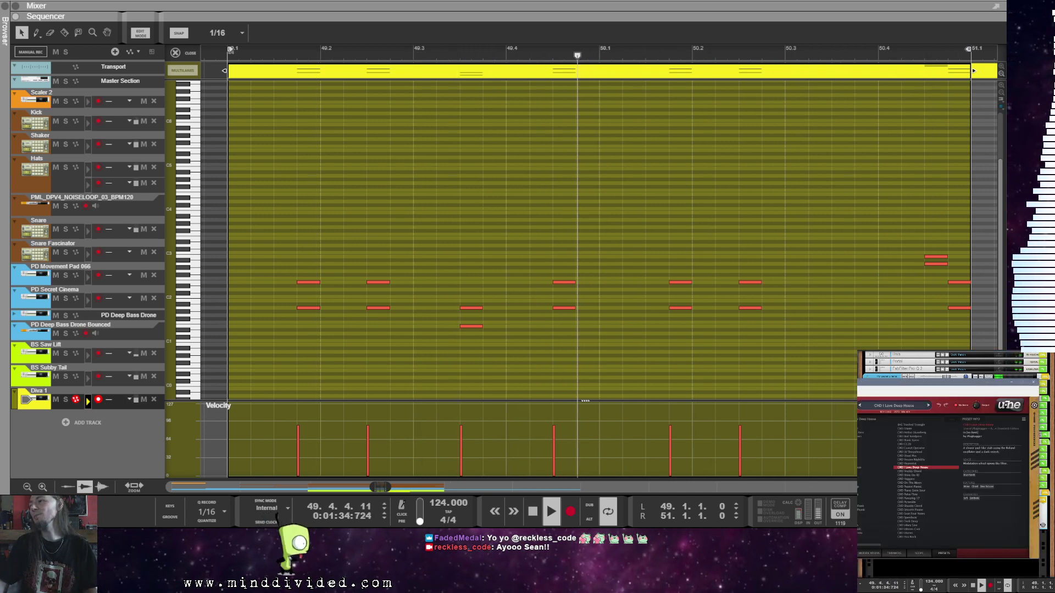
{"action": "left_click", "coordinate": [844, 553]}
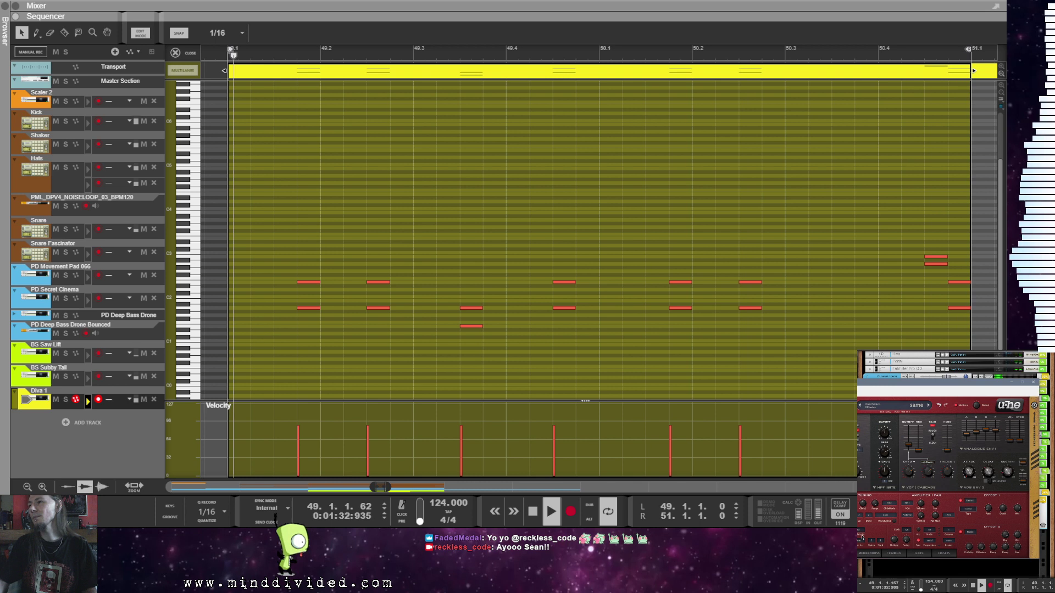
{"action": "left_click", "coordinate": [882, 541]}
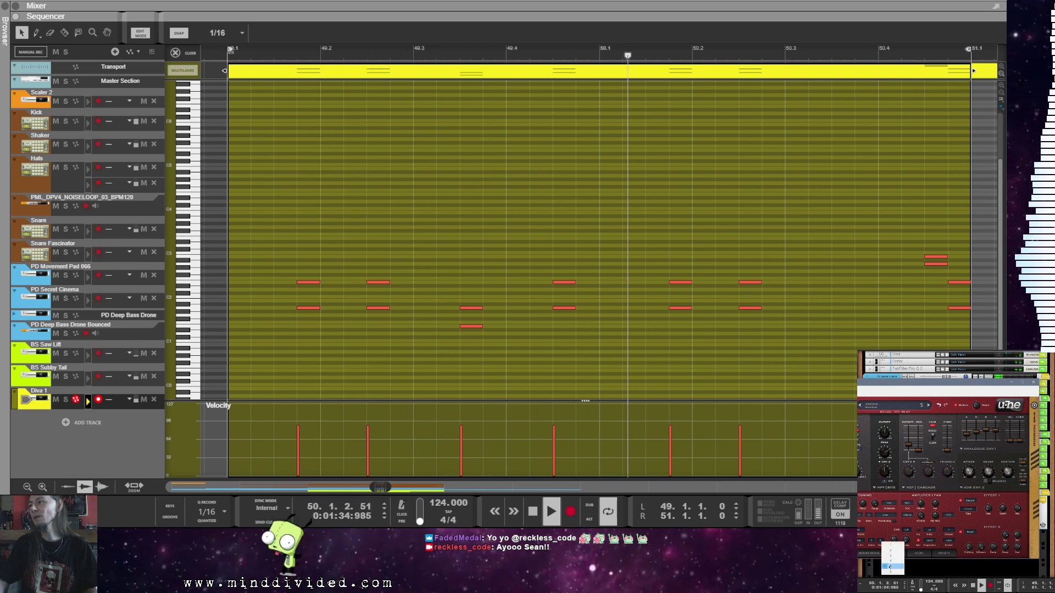
{"action": "left_click", "coordinate": [889, 566]}
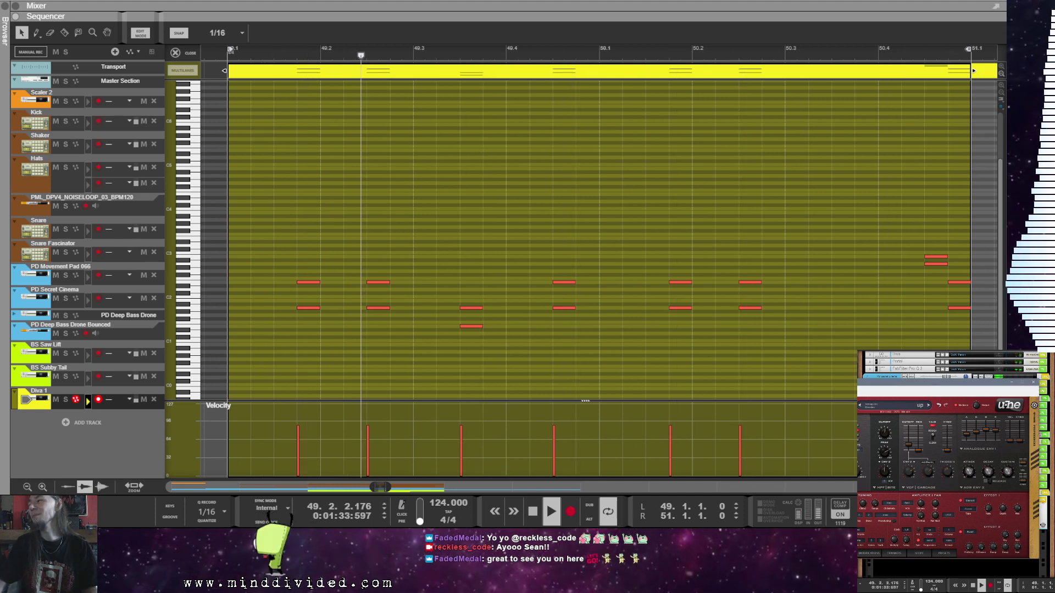
{"action": "left_click", "coordinate": [944, 553]}
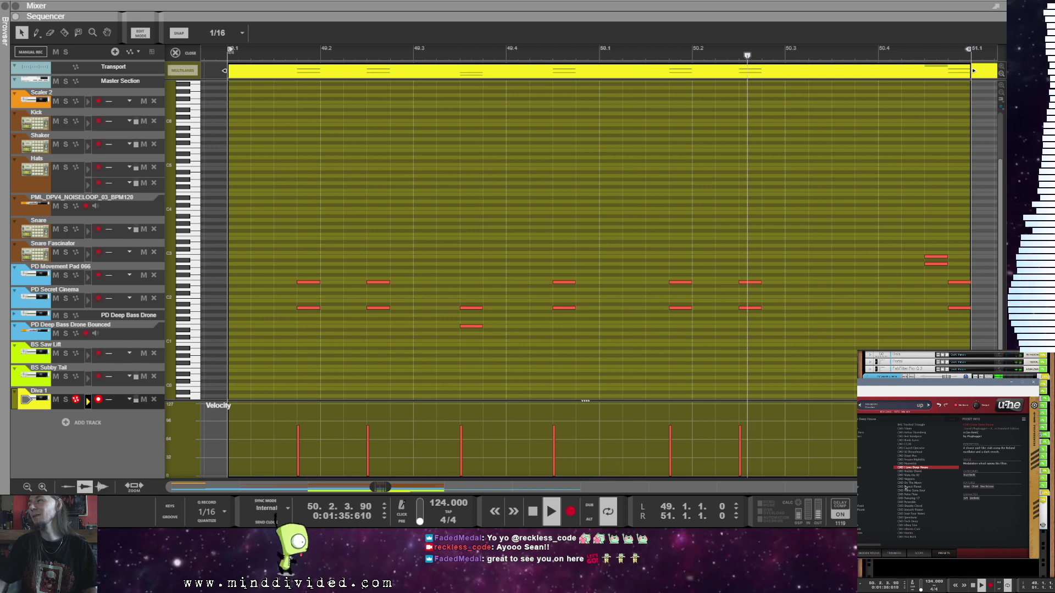
{"action": "left_click", "coordinate": [944, 553]}
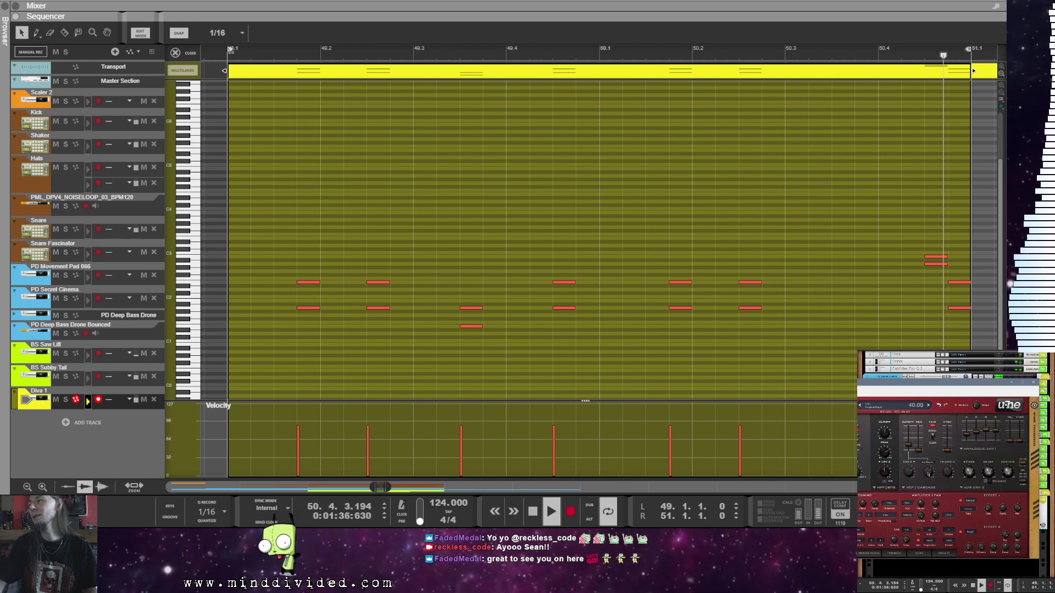
{"action": "left_click", "coordinate": [1025, 383]}
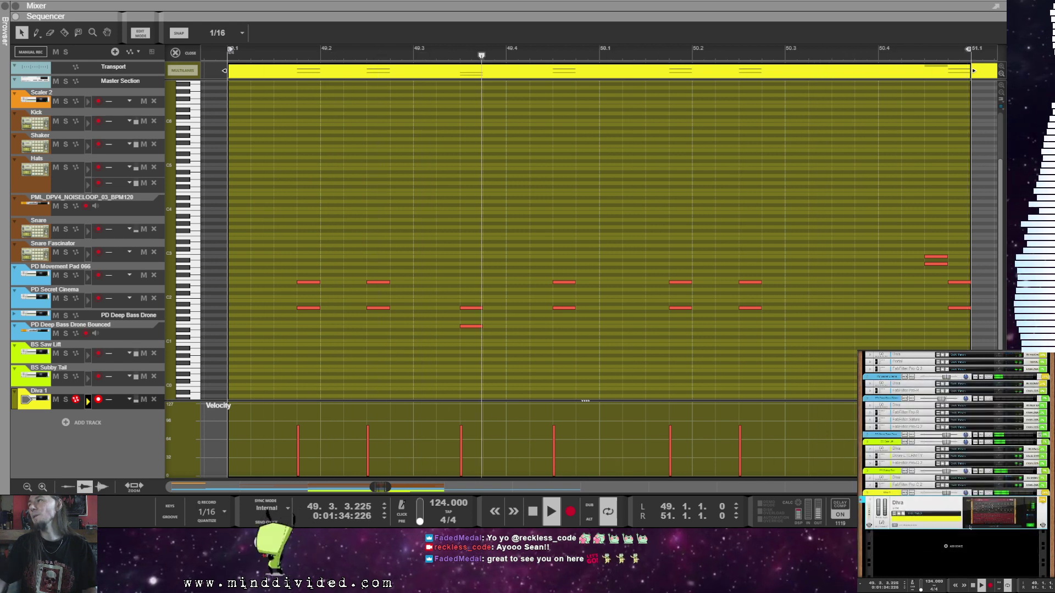
{"action": "right_click", "coordinate": [919, 508]}
{"action": "left_click", "coordinate": [883, 510]}
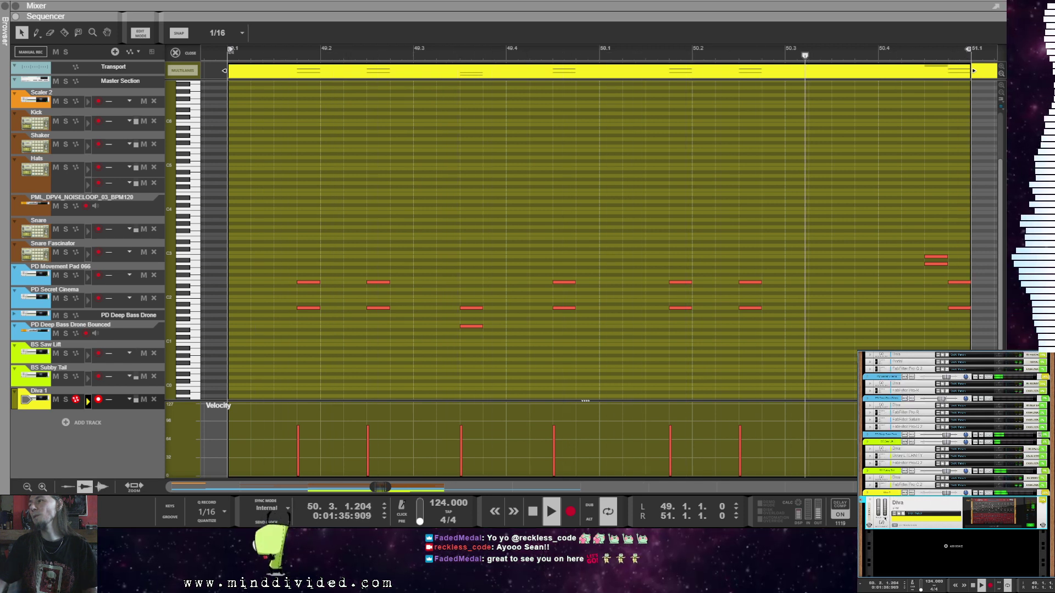
Step: Delete the Diva 1 clips after bar 51
{"action": "left_click", "coordinate": [183, 55]}
{"action": "left_click_drag", "start_coordinate": [700, 487], "coordinate": [493, 478]}
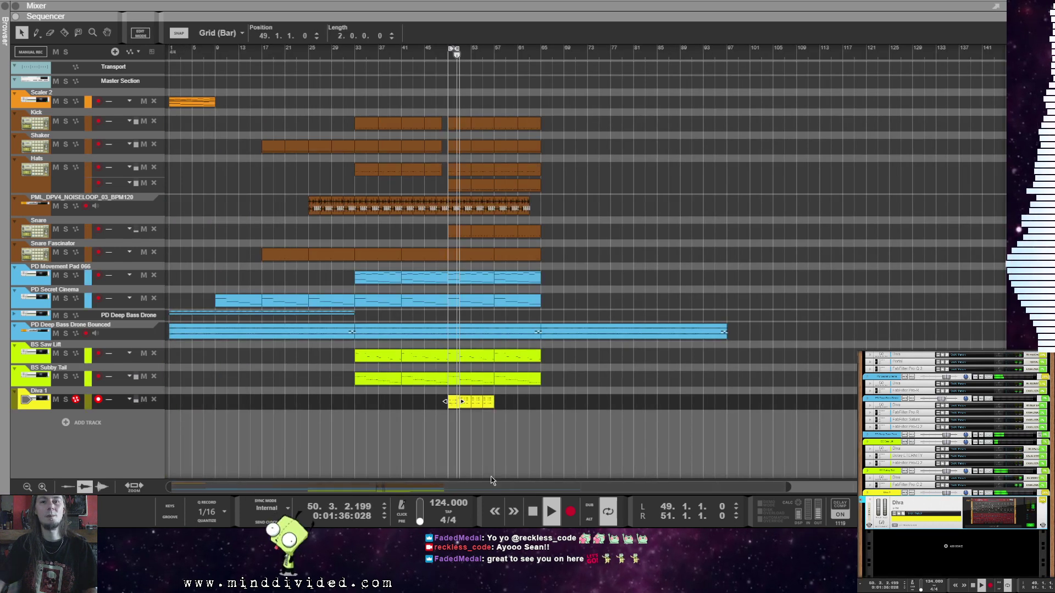
{"action": "left_click_drag", "start_coordinate": [468, 419], "coordinate": [493, 403]}
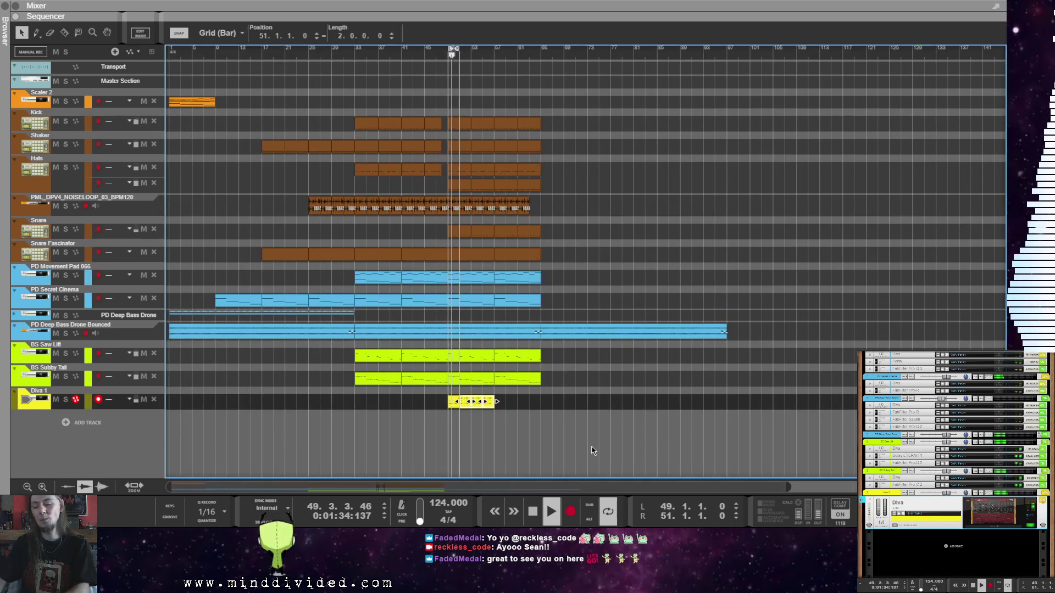
{"action": "key", "text": "Delete"}
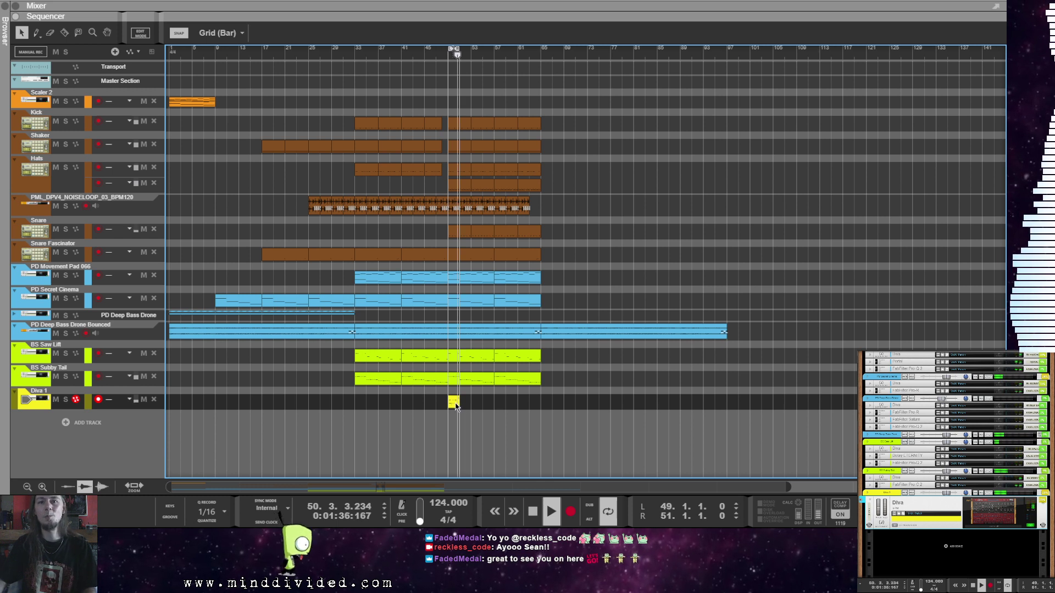
Step: Copy and duplicate the Diva 1 clip through bar 65 and loop bars 49–65
{"action": "left_click", "coordinate": [452, 407]}
{"action": "left_click_drag", "start_coordinate": [452, 406], "coordinate": [384, 396]}
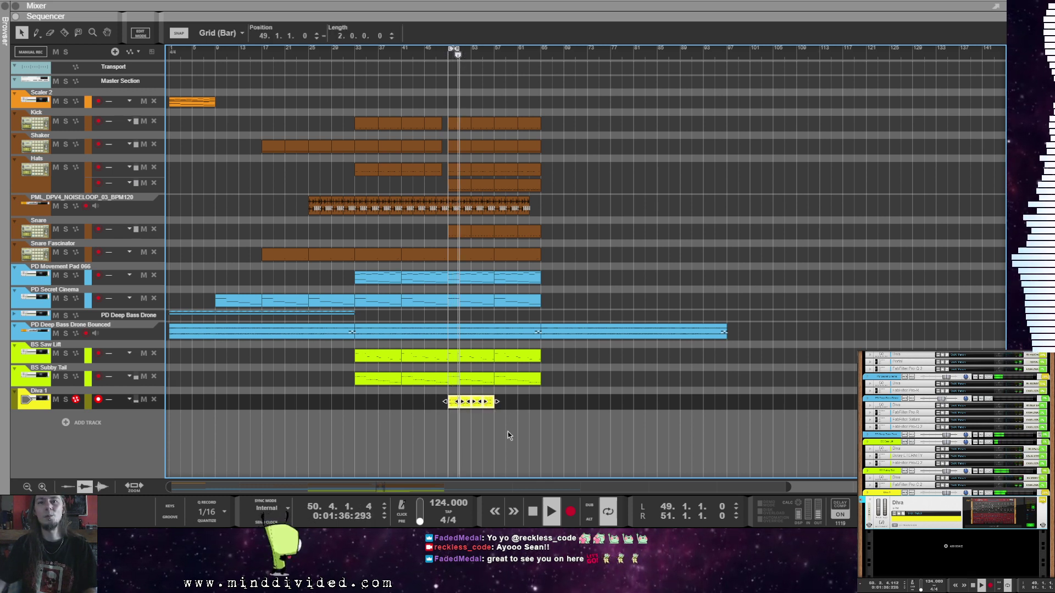
{"action": "key", "text": "ctrl+d"}
{"action": "left_click_drag", "start_coordinate": [567, 413], "coordinate": [445, 397]}
{"action": "right_click", "coordinate": [451, 407]}
{"action": "left_click", "coordinate": [497, 238]}
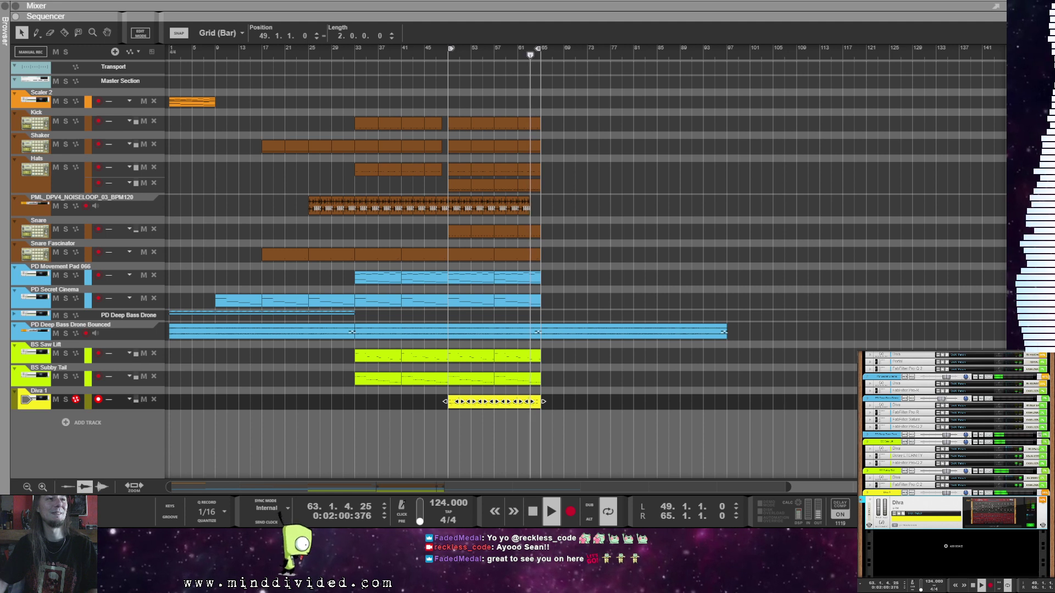
{"action": "left_click", "coordinate": [737, 404]}
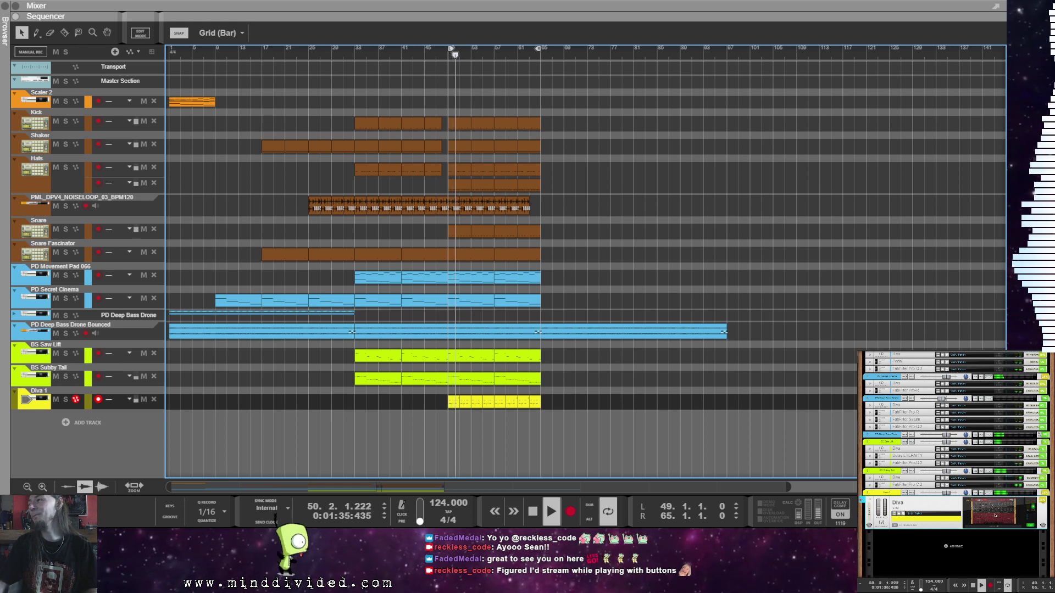
Step: Add a Mod Wheel automation lane to Diva 1 and turn a copied clip at bar 49 into automation
{"action": "right_click", "coordinate": [885, 510]}
{"action": "left_click", "coordinate": [904, 514]}
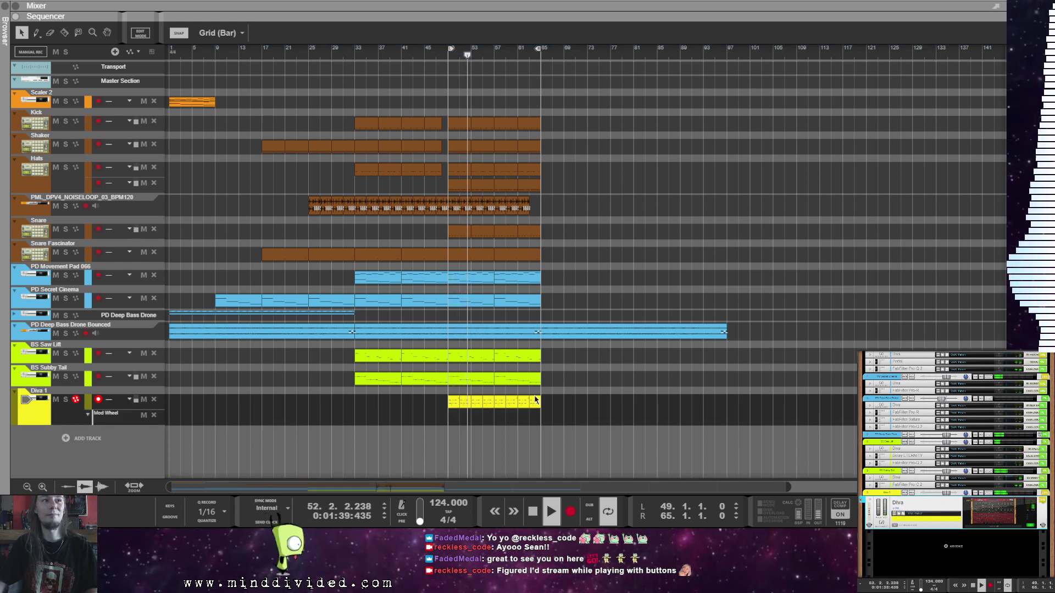
{"action": "left_click", "coordinate": [597, 372]}
{"action": "left_click_drag", "start_coordinate": [250, 318], "coordinate": [545, 424]}
{"action": "right_click", "coordinate": [545, 424]}
{"action": "right_click", "coordinate": [520, 420]}
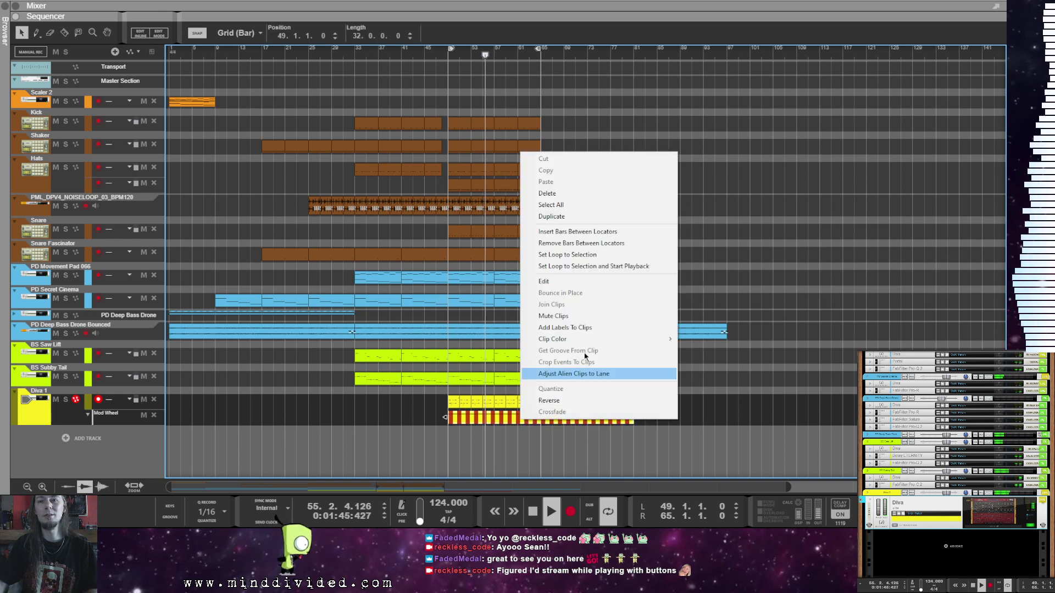
{"action": "left_click", "coordinate": [601, 374]}
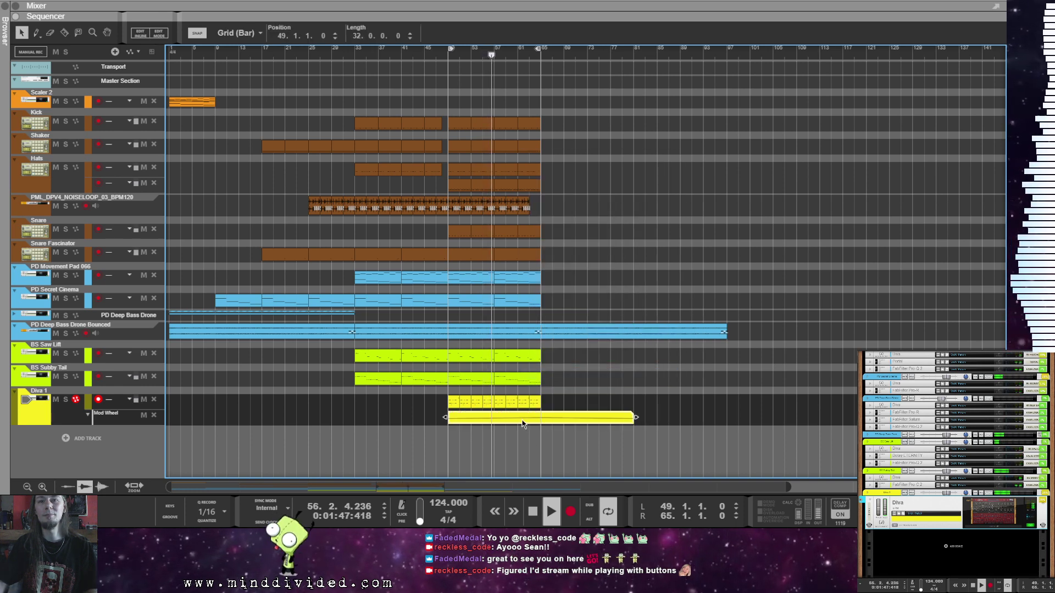
Step: Trim the Mod Wheel automation clip so it ends at bar 65
{"action": "double_click", "coordinate": [530, 420]}
{"action": "left_click", "coordinate": [633, 392]}
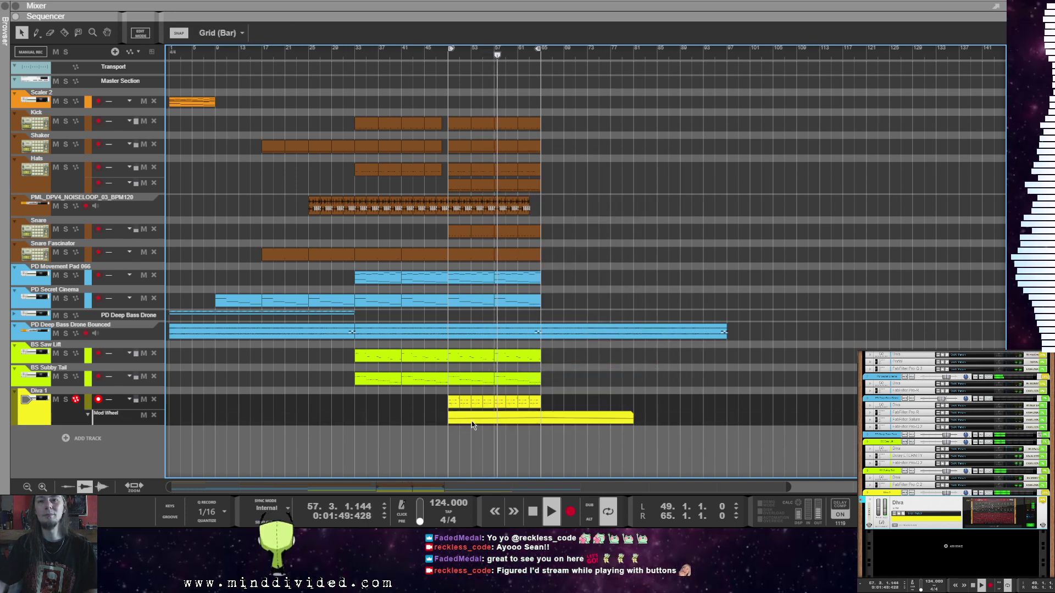
{"action": "double_click", "coordinate": [472, 425]}
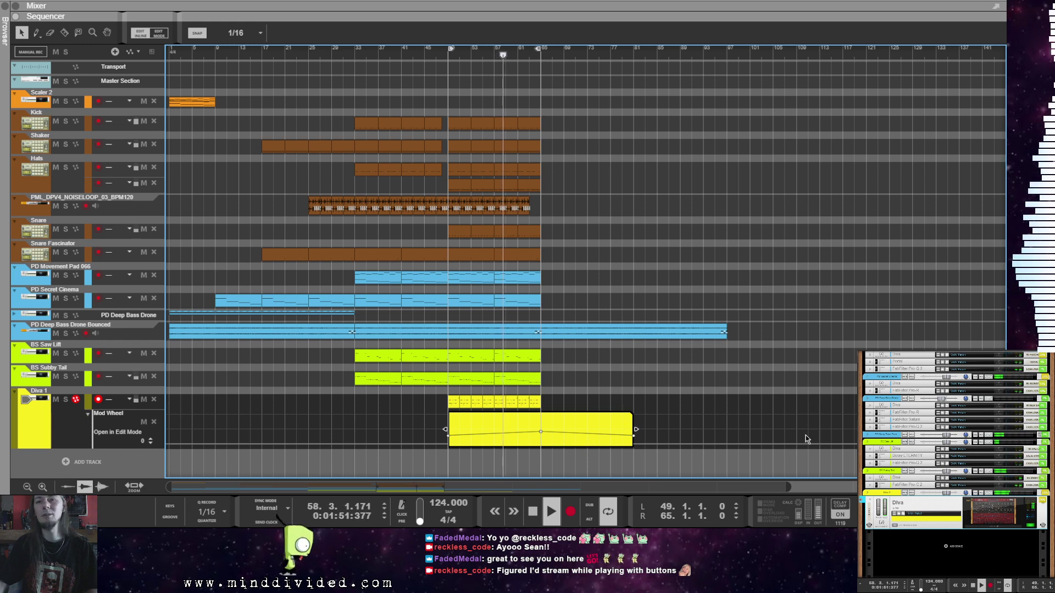
{"action": "left_click", "coordinate": [568, 401]}
{"action": "left_click", "coordinate": [558, 419]}
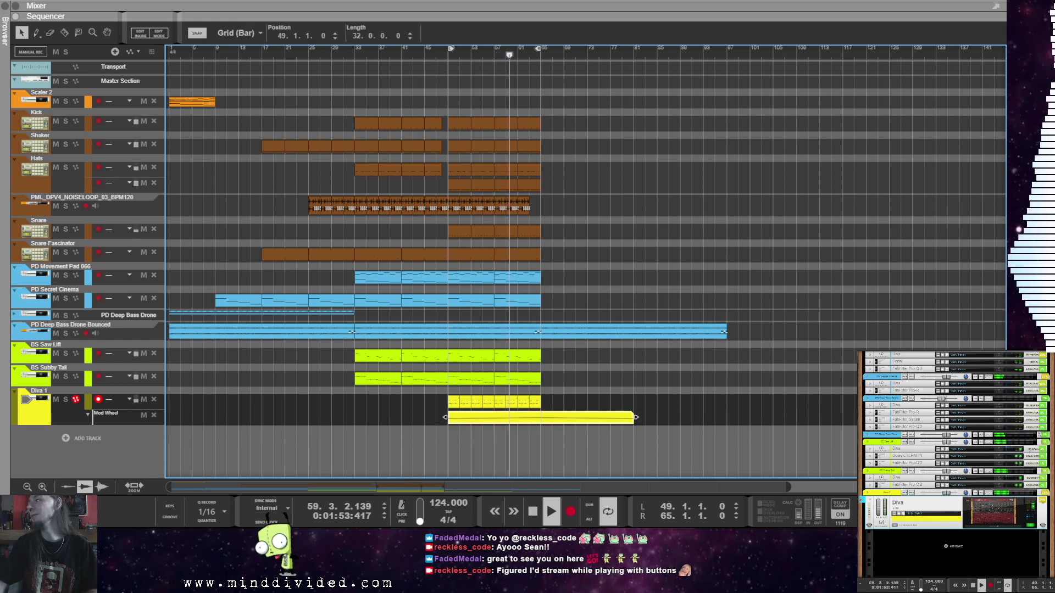
{"action": "left_click_drag", "start_coordinate": [636, 417], "coordinate": [543, 417]}
Step: Shape the mod wheel curve with edge points at 0 and a peak of 96 at bar 61
{"action": "double_click", "coordinate": [522, 418]}
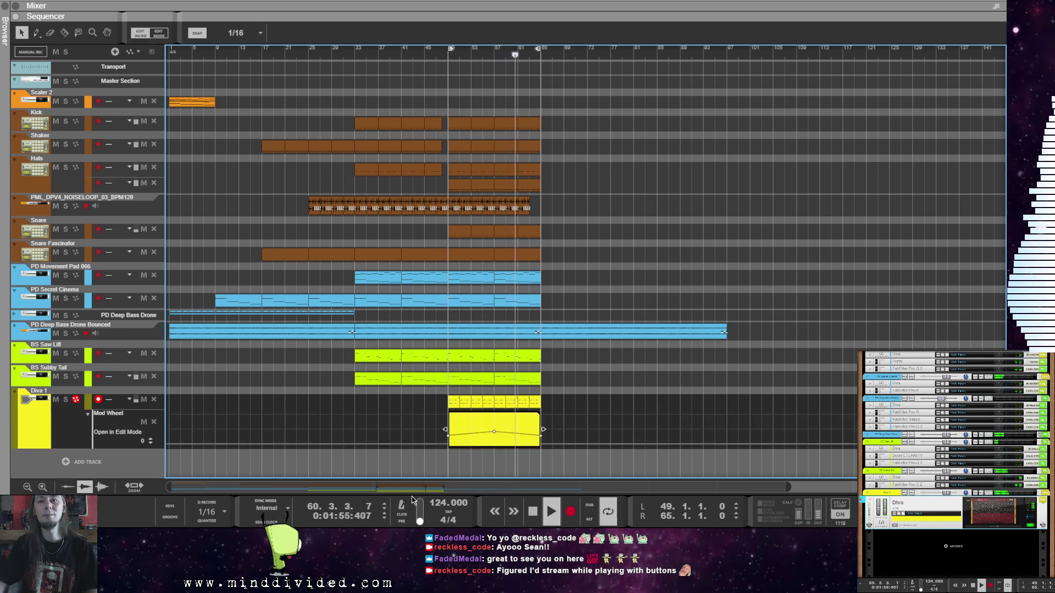
{"action": "key", "text": "ctrl+a"}
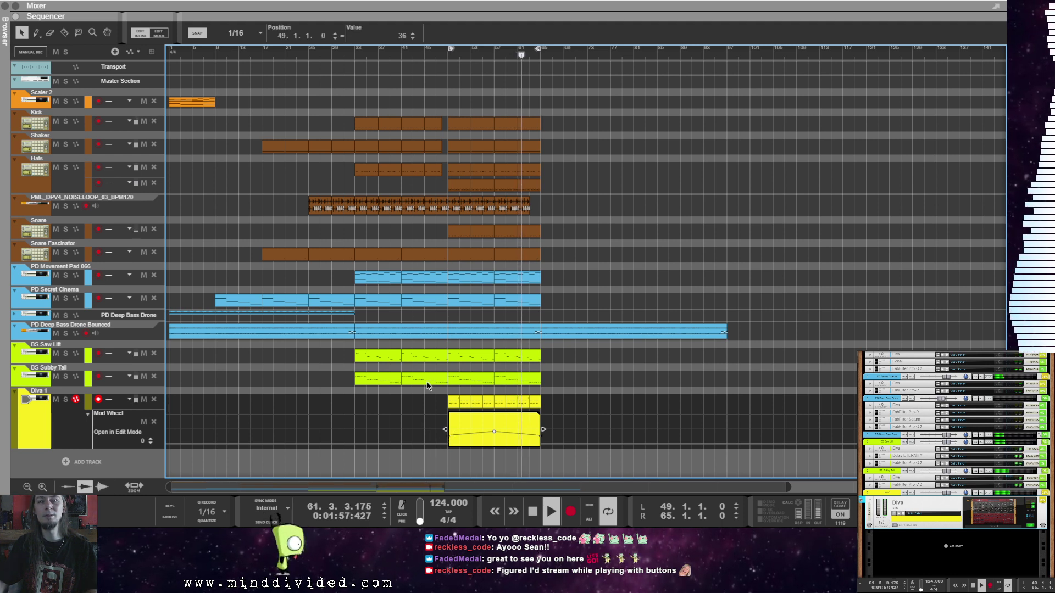
{"action": "left_click_drag", "start_coordinate": [402, 67], "coordinate": [405, 127]}
{"action": "left_click", "coordinate": [494, 432]}
{"action": "left_click_drag", "start_coordinate": [391, 39], "coordinate": [389, 40]}
{"action": "scroll", "coordinate": [389, 41], "scroll_direction": "up", "scroll_amount": 9}
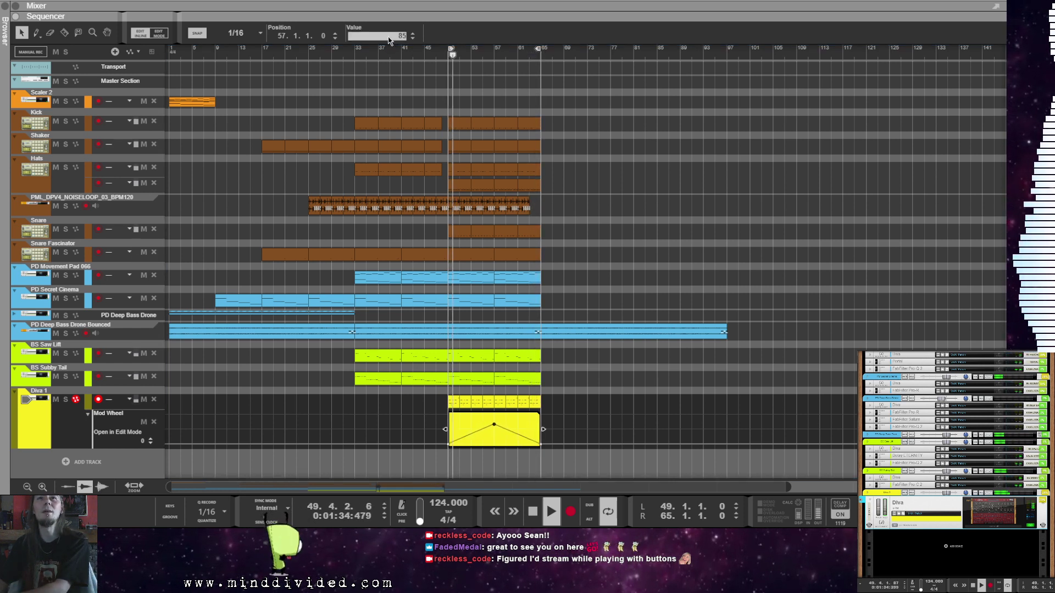
{"action": "scroll", "coordinate": [389, 40], "scroll_direction": "up", "scroll_amount": 3}
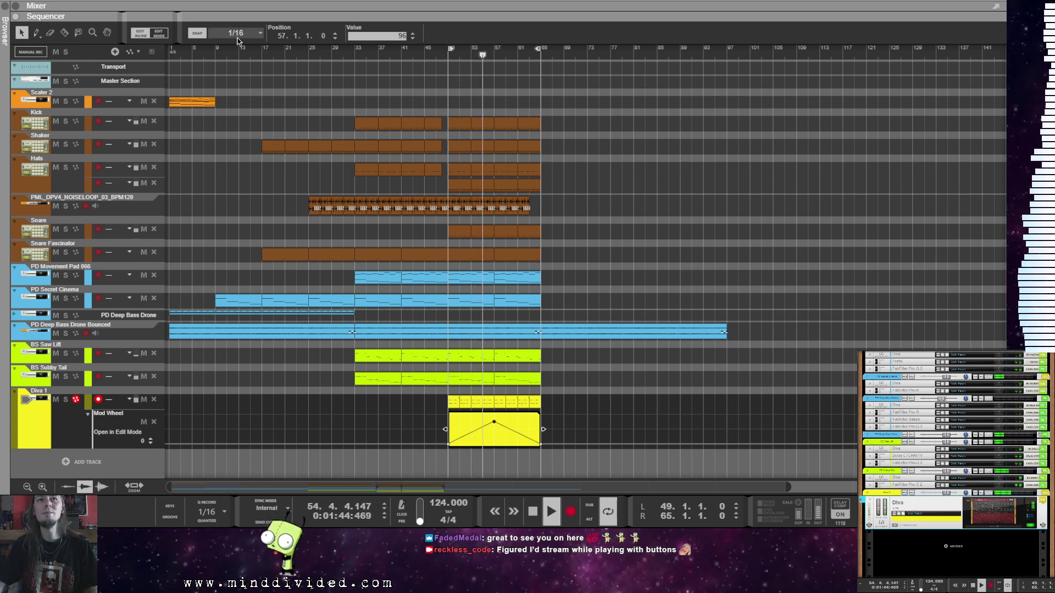
{"action": "left_click", "coordinate": [281, 40]}
{"action": "key", "text": "Up"}
{"action": "key", "text": "Up"}
{"action": "key", "text": "Up"}
{"action": "key", "text": "Up"}
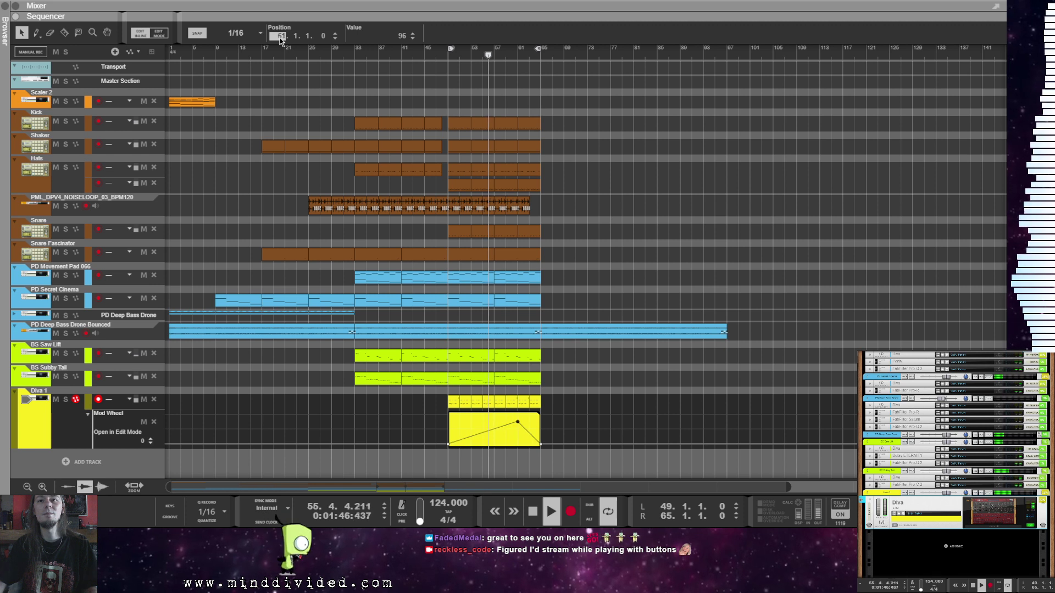
{"action": "left_click", "coordinate": [609, 451]}
Step: Set Diva's output level to 22.00
{"action": "left_click", "coordinate": [946, 499]}
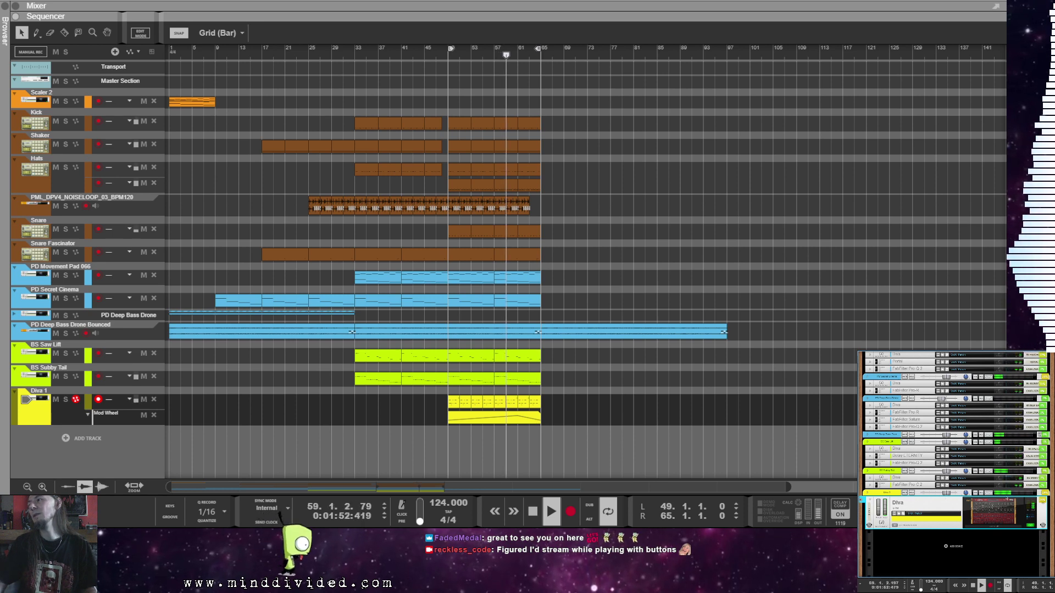
{"action": "left_click", "coordinate": [1002, 514]}
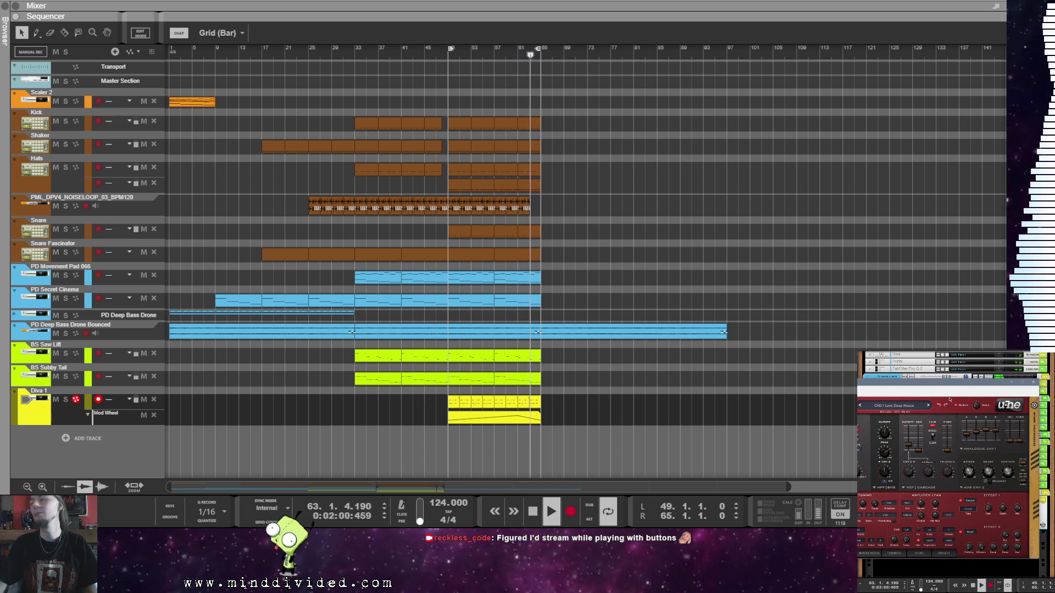
{"action": "left_click_drag", "start_coordinate": [976, 406], "coordinate": [976, 408]}
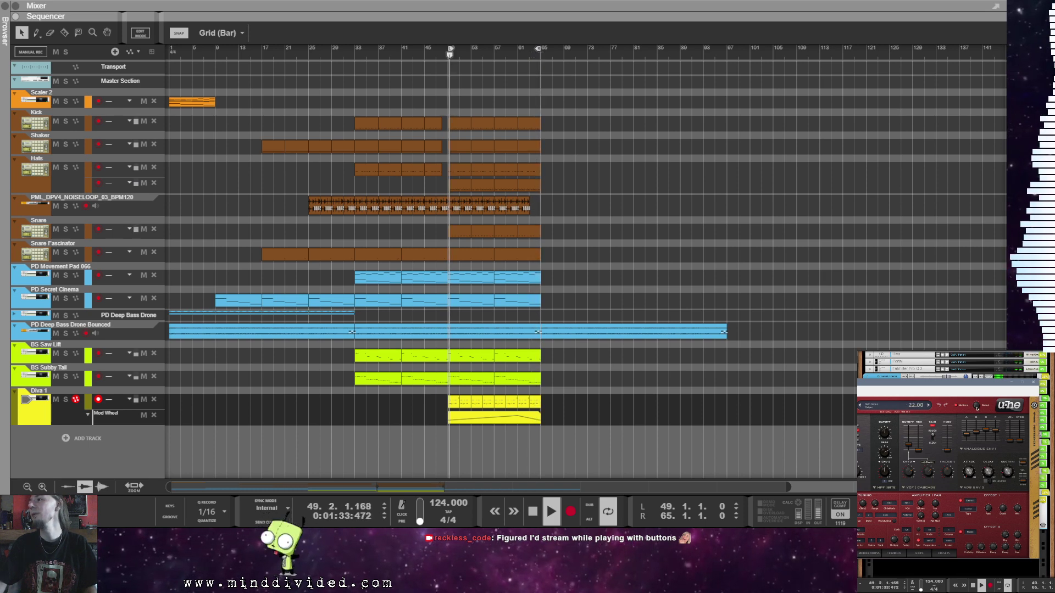
{"action": "left_click", "coordinate": [1033, 382]}
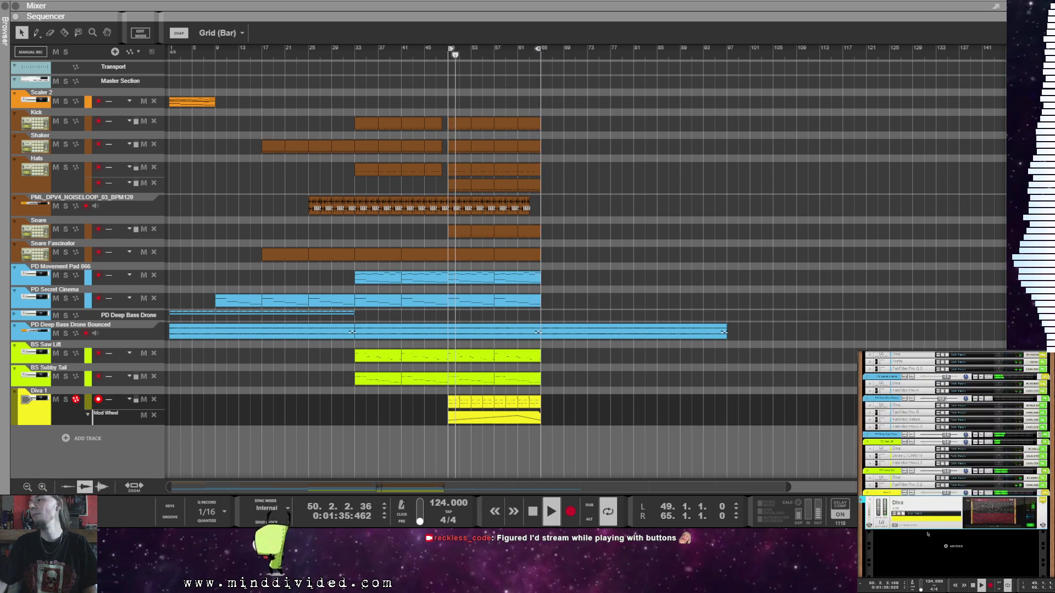
Step: Adjust Diva 1's chord sound in its synth panel while listening from bar 58
{"action": "left_click", "coordinate": [913, 507]}
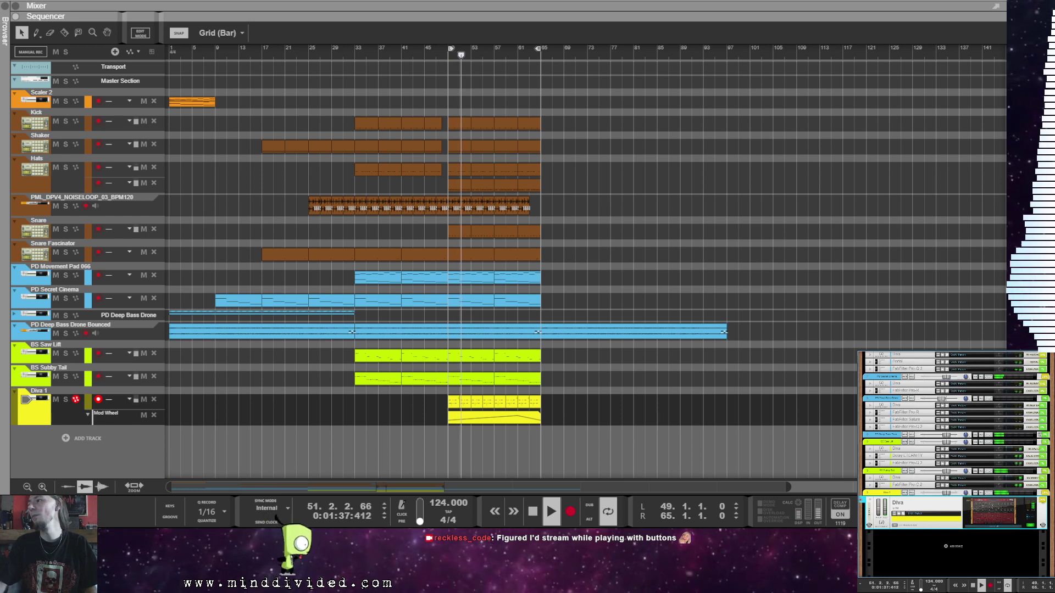
{"action": "left_click", "coordinate": [991, 513]}
{"action": "mouse_move", "coordinate": [1011, 533]}
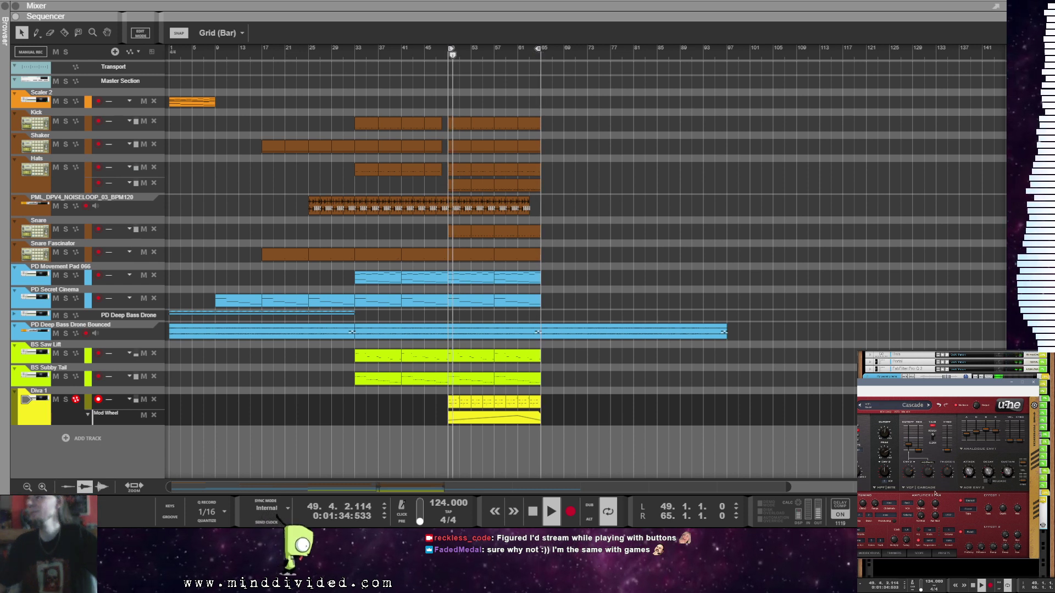
{"action": "left_click", "coordinate": [499, 54]}
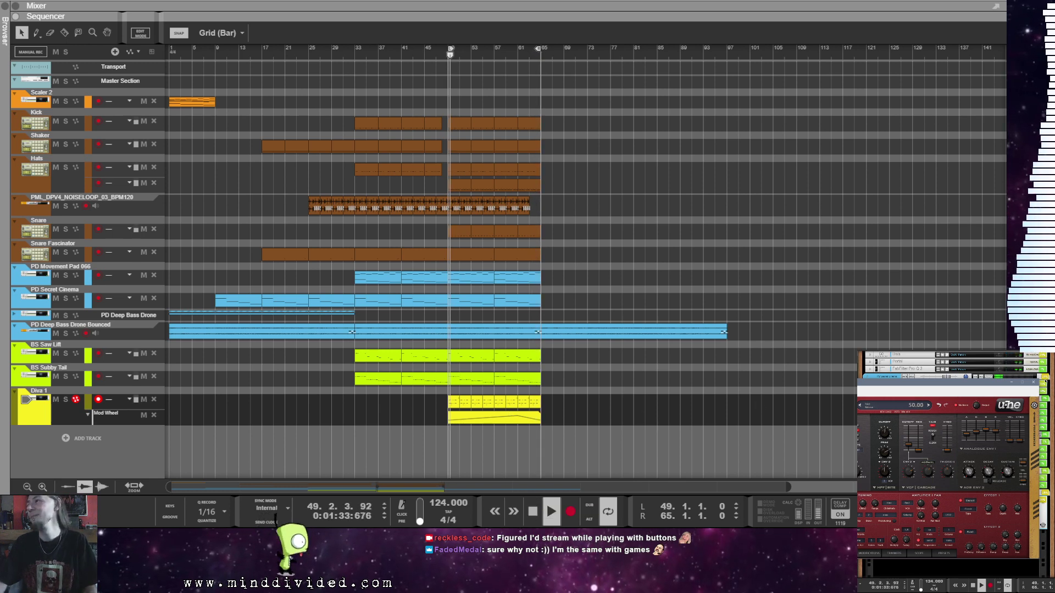
{"action": "left_click", "coordinate": [1033, 381]}
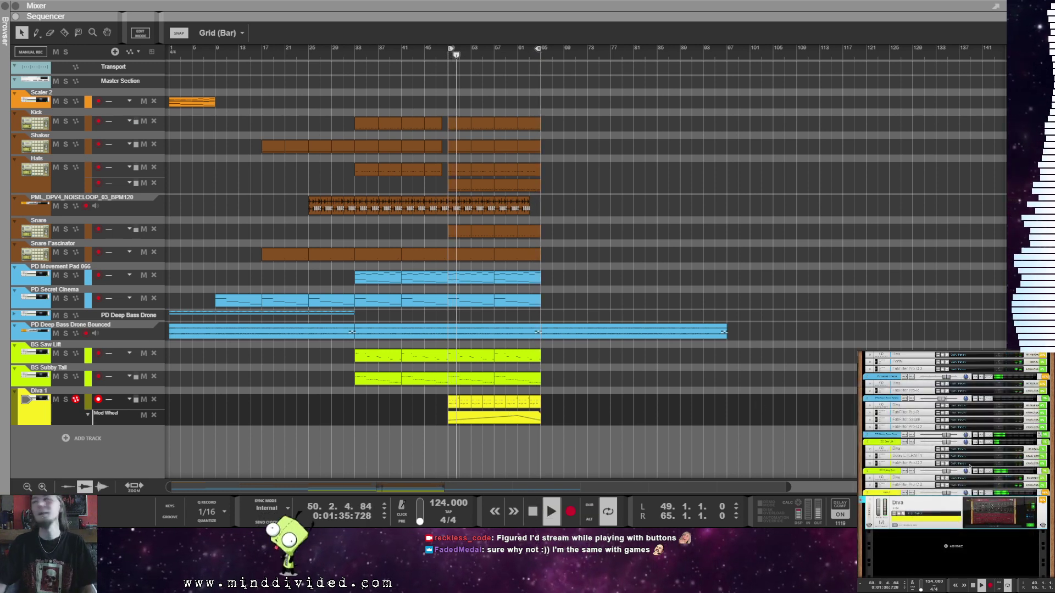
{"action": "scroll", "coordinate": [956, 467], "scroll_direction": "up", "scroll_amount": 5}
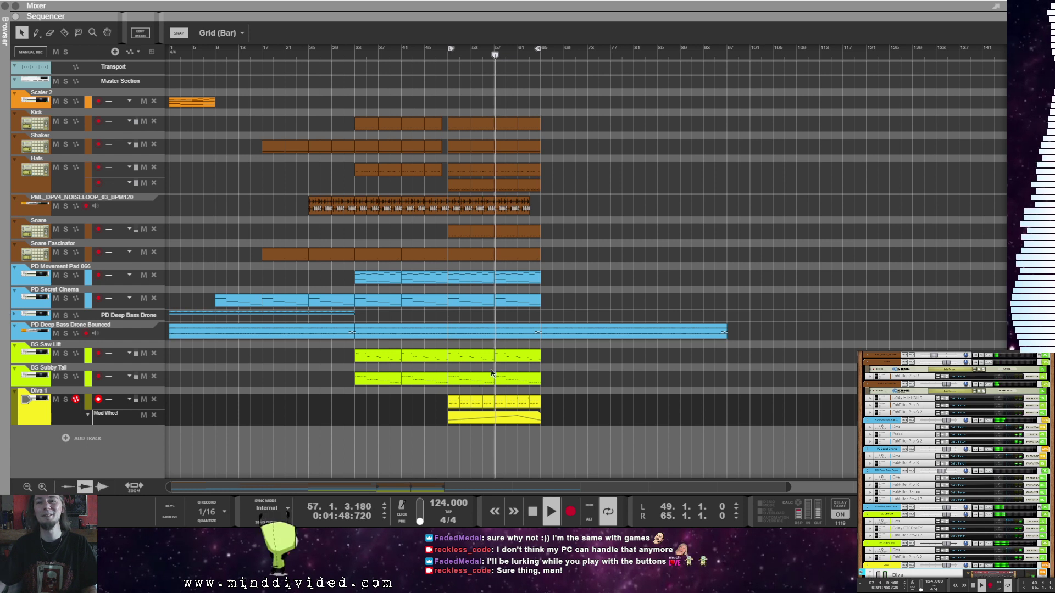
{"action": "left_click", "coordinate": [599, 395]}
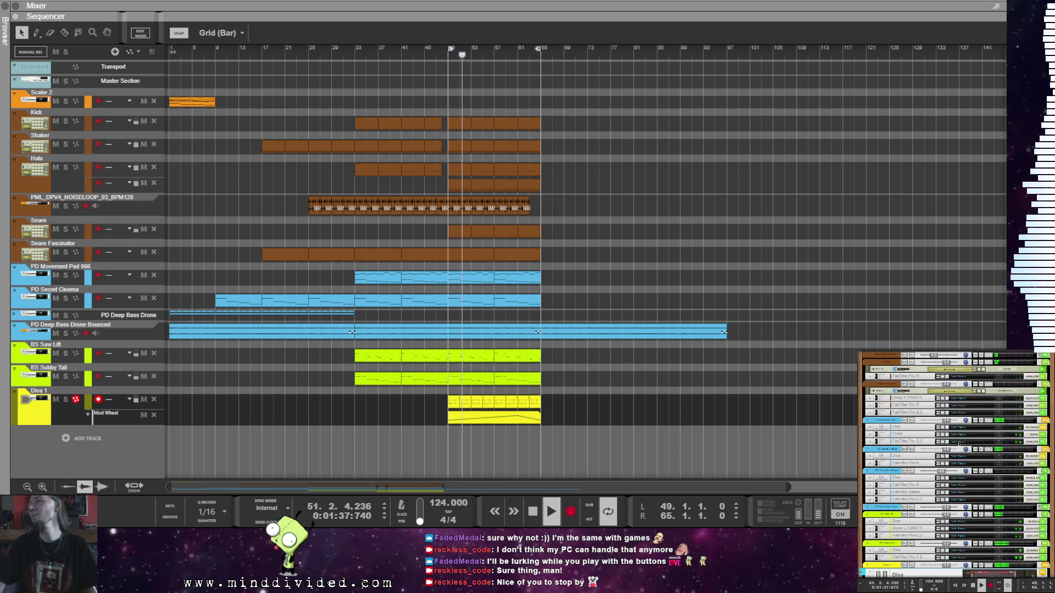
{"action": "scroll", "coordinate": [905, 444], "scroll_direction": "up", "scroll_amount": 1}
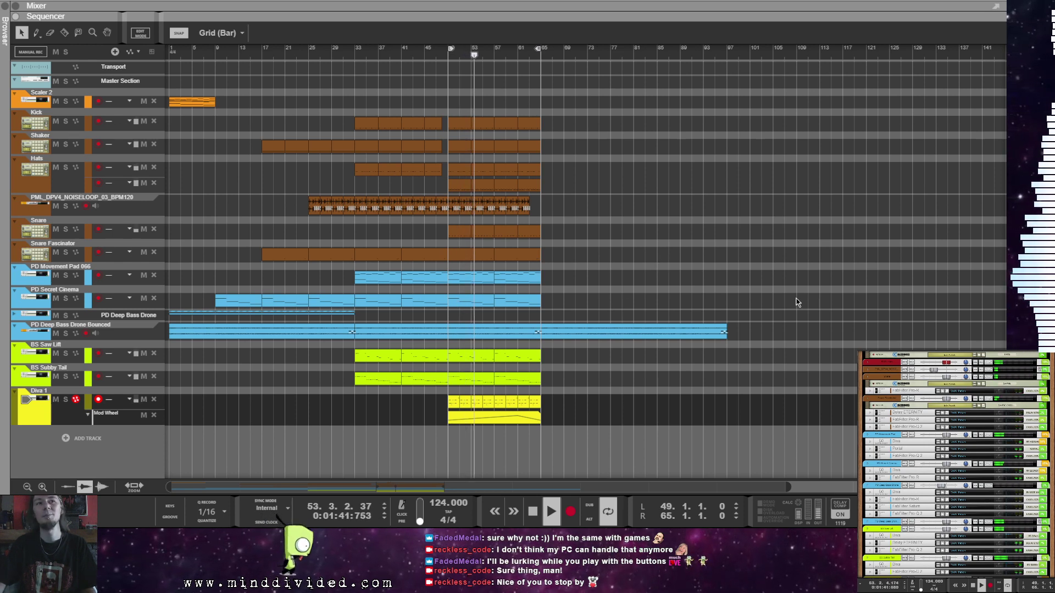
{"action": "scroll", "coordinate": [913, 455], "scroll_direction": "down", "scroll_amount": 4}
{"action": "scroll", "coordinate": [912, 455], "scroll_direction": "down", "scroll_amount": 2}
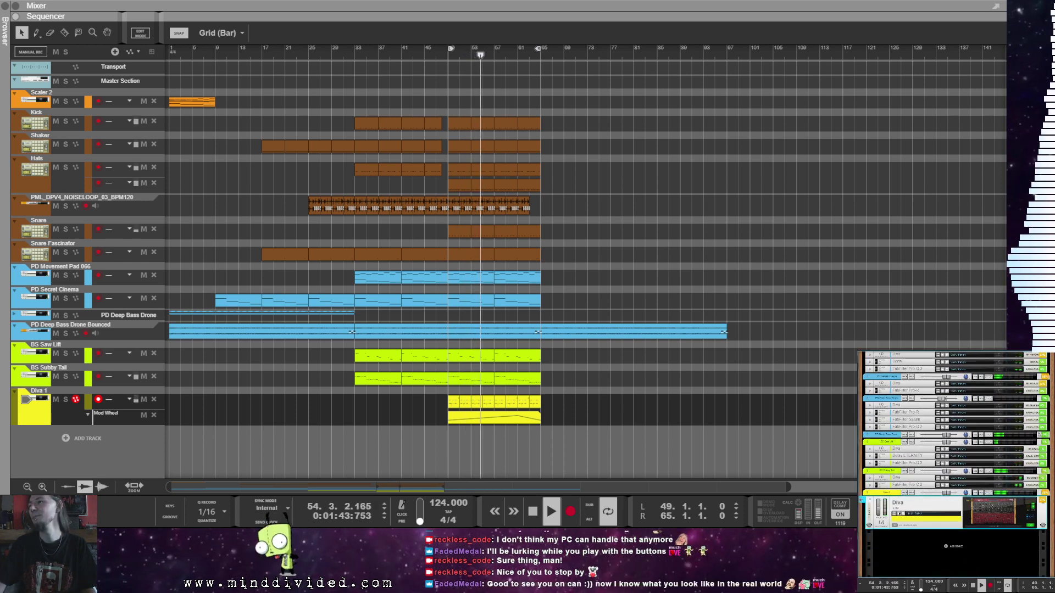
Step: Name the Diva chord track 'CH I<3 Deep' and collapse its device in the rack
{"action": "left_click", "coordinate": [995, 512]}
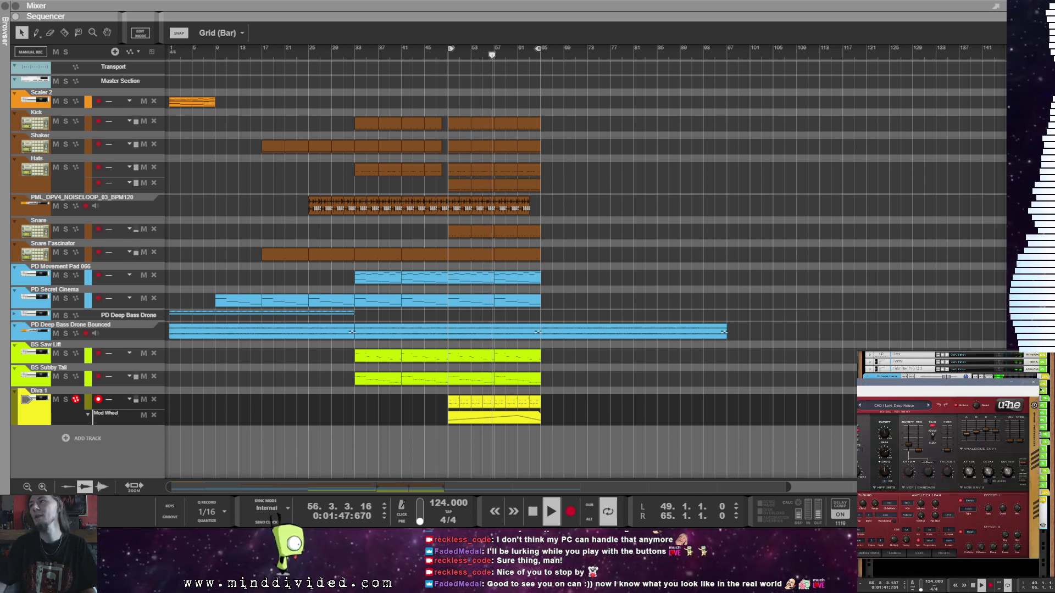
{"action": "left_click", "coordinate": [1033, 382]}
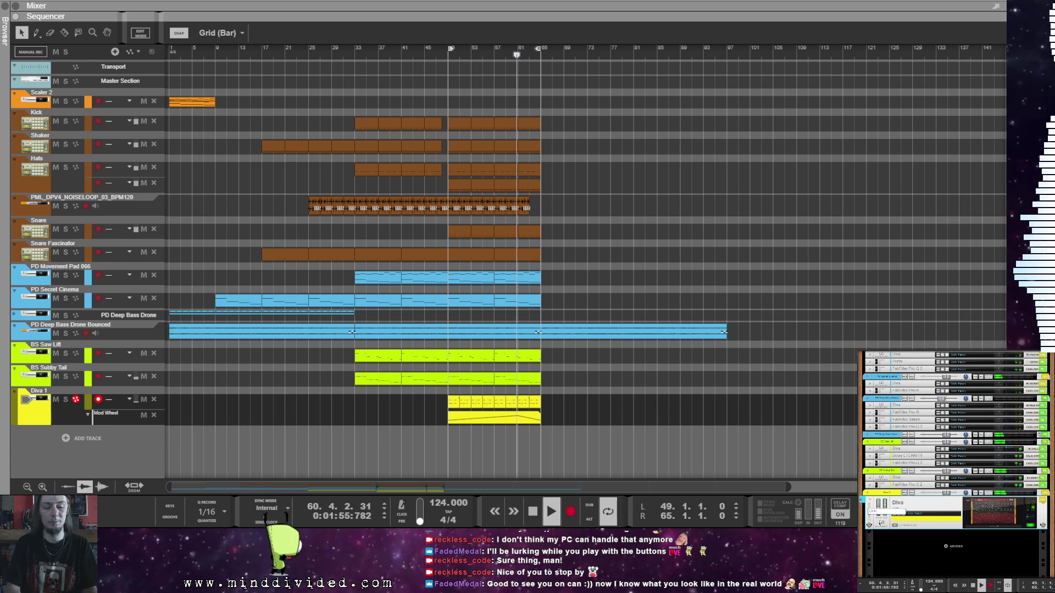
{"action": "key", "text": "Return"}
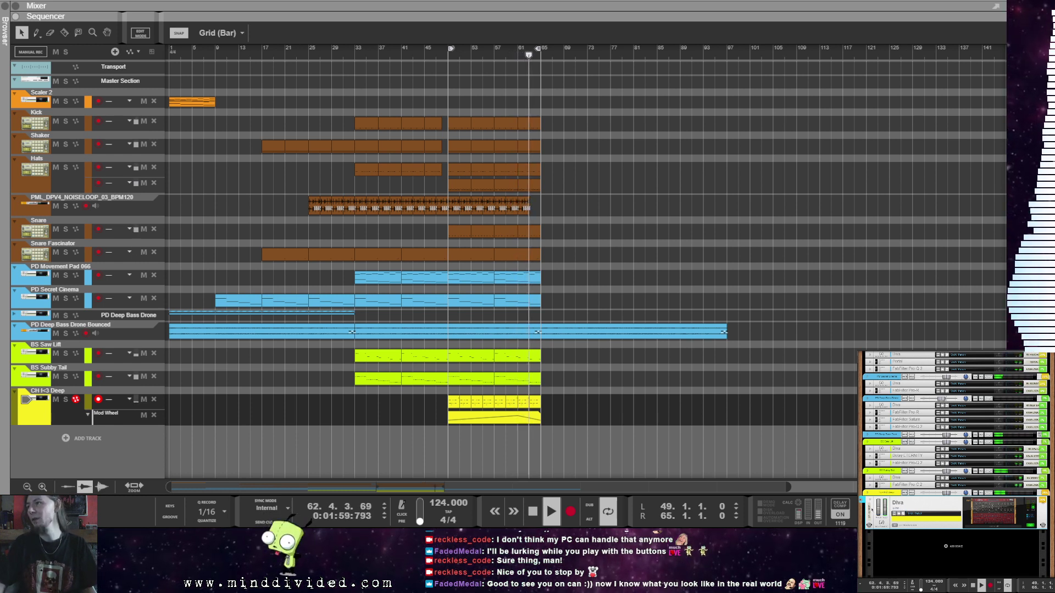
{"action": "left_click", "coordinate": [869, 506]}
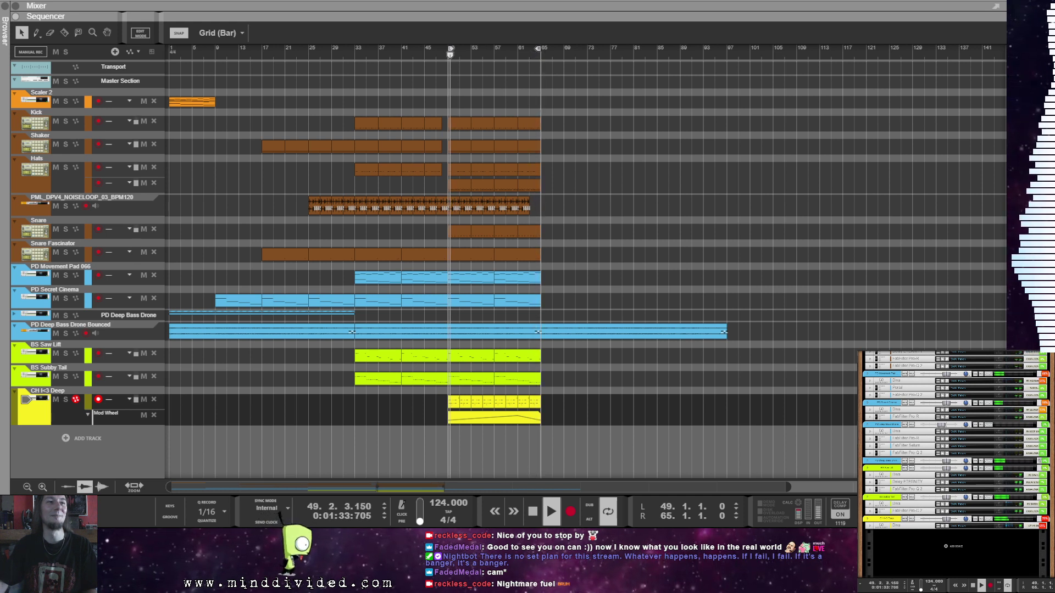
Step: Reposition the CH I<3 Deep Diva device within the rack
{"action": "left_click", "coordinate": [925, 526]}
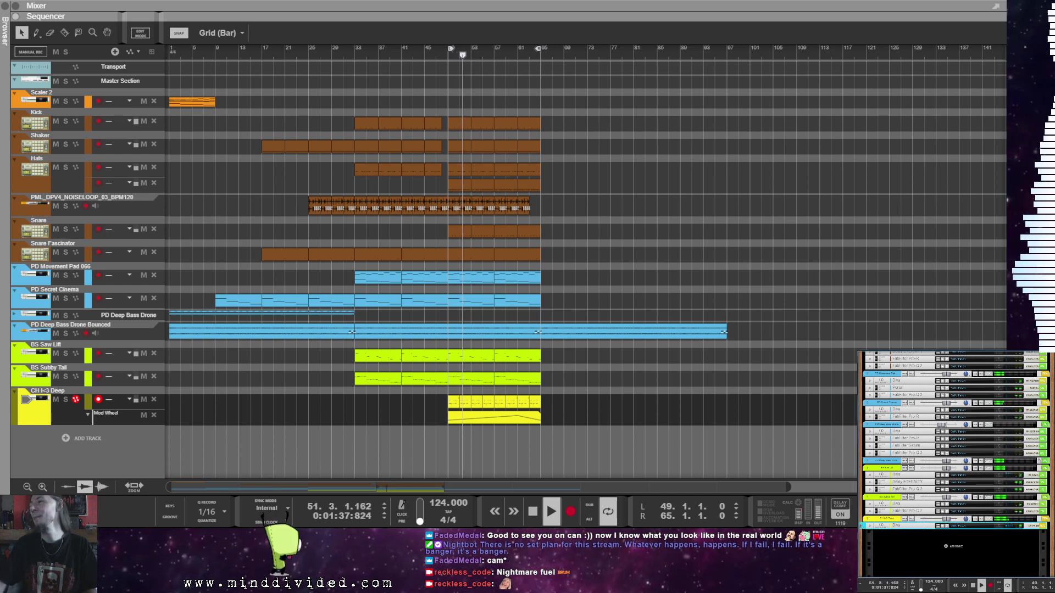
{"action": "left_click_drag", "start_coordinate": [925, 527], "coordinate": [900, 535]}
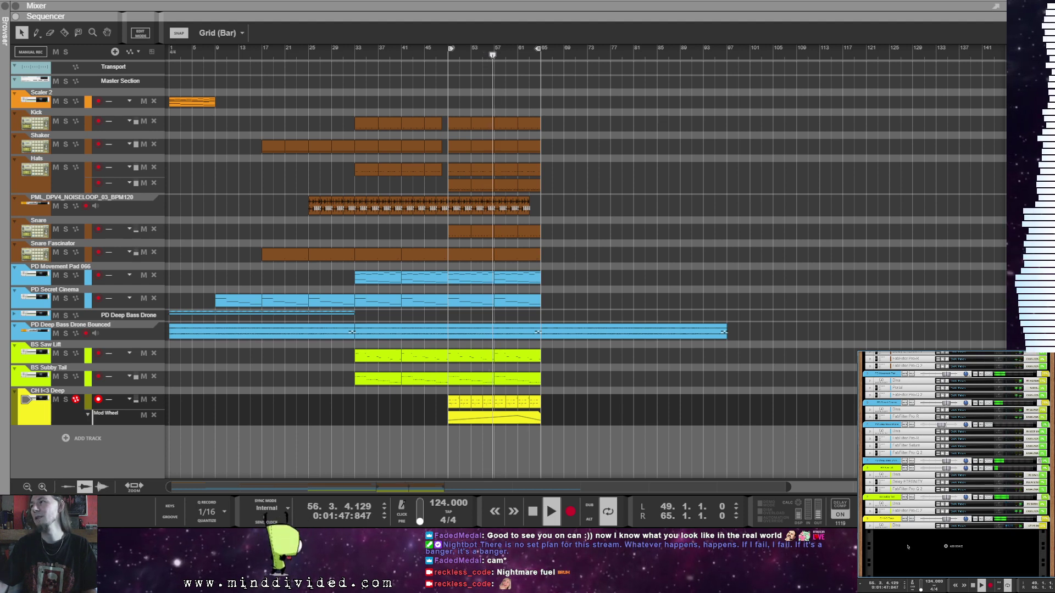
{"action": "scroll", "coordinate": [910, 519], "scroll_direction": "up", "scroll_amount": 15}
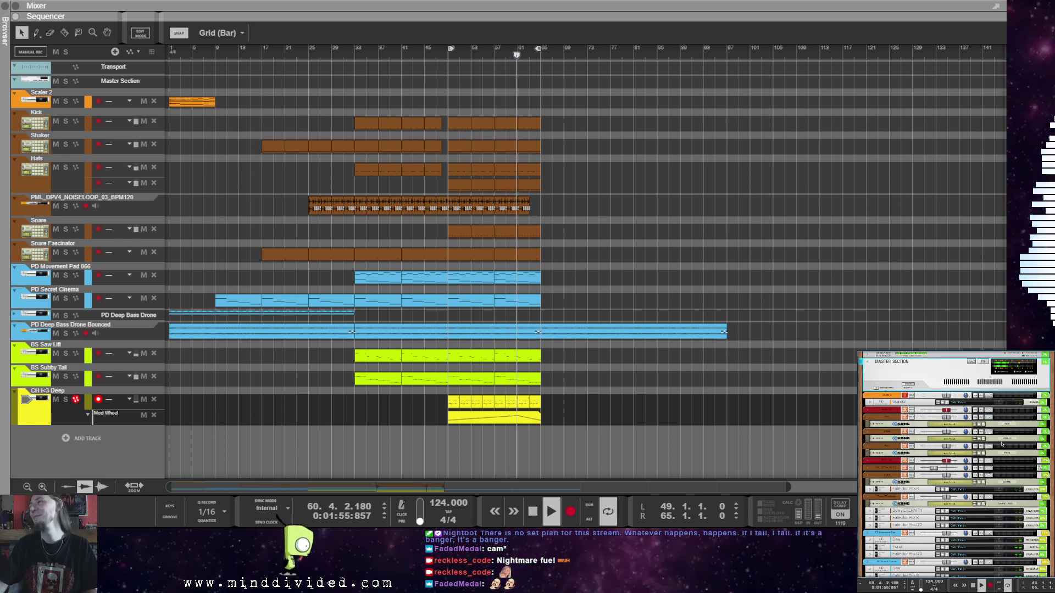
Step: Paste a new Diva instrument below CH I<3 Deep, creating the Diva 1 track
{"action": "scroll", "coordinate": [959, 495], "scroll_direction": "down", "scroll_amount": 10}
{"action": "scroll", "coordinate": [961, 539], "scroll_direction": "down", "scroll_amount": 3}
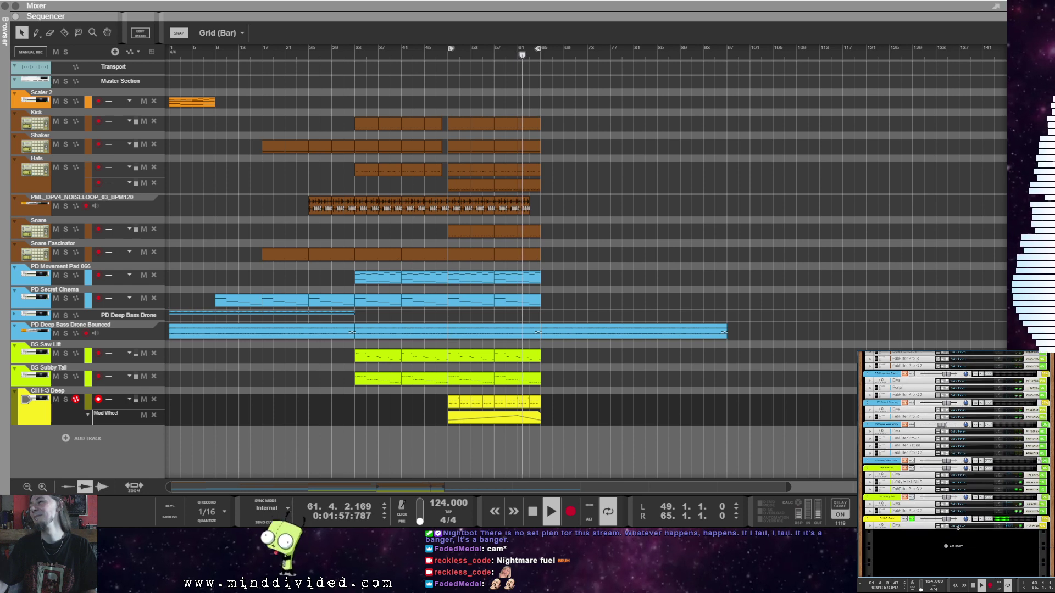
{"action": "left_click", "coordinate": [996, 526]}
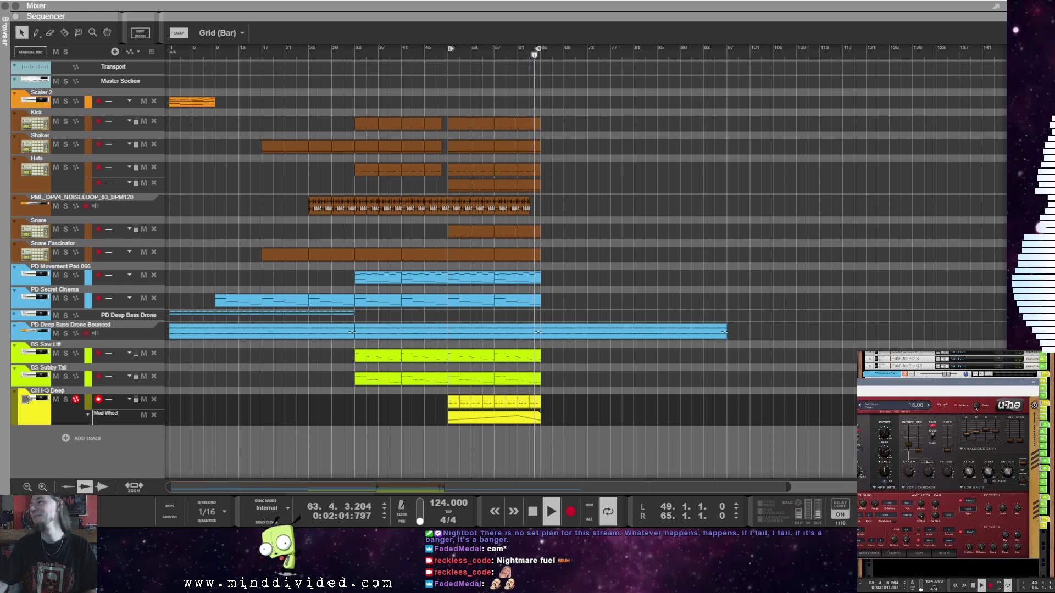
{"action": "left_click", "coordinate": [1032, 384]}
{"action": "scroll", "coordinate": [1018, 371], "scroll_direction": "up", "scroll_amount": 10}
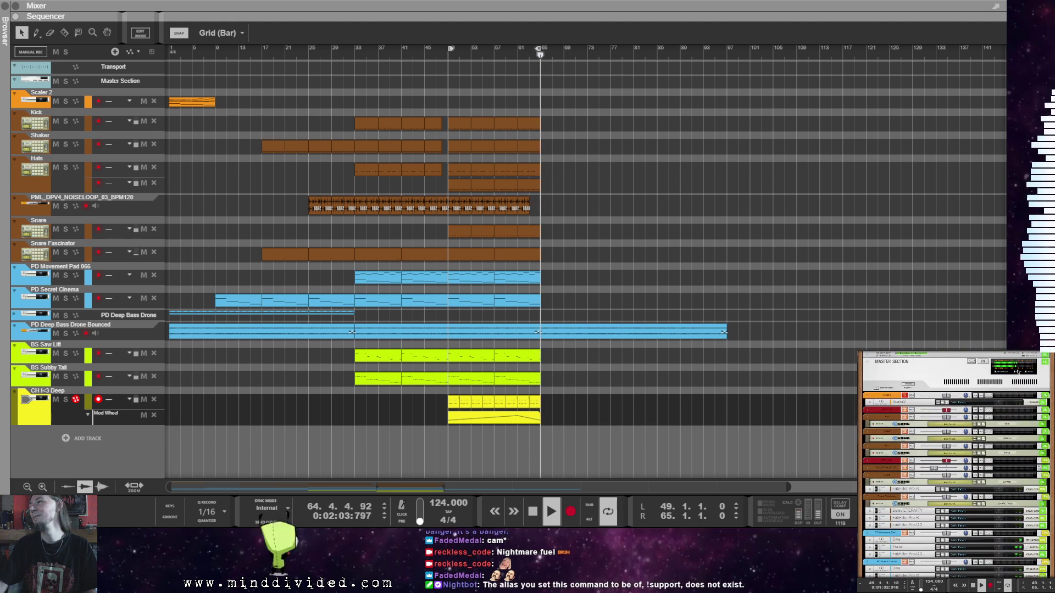
{"action": "scroll", "coordinate": [875, 535], "scroll_direction": "down", "scroll_amount": 10}
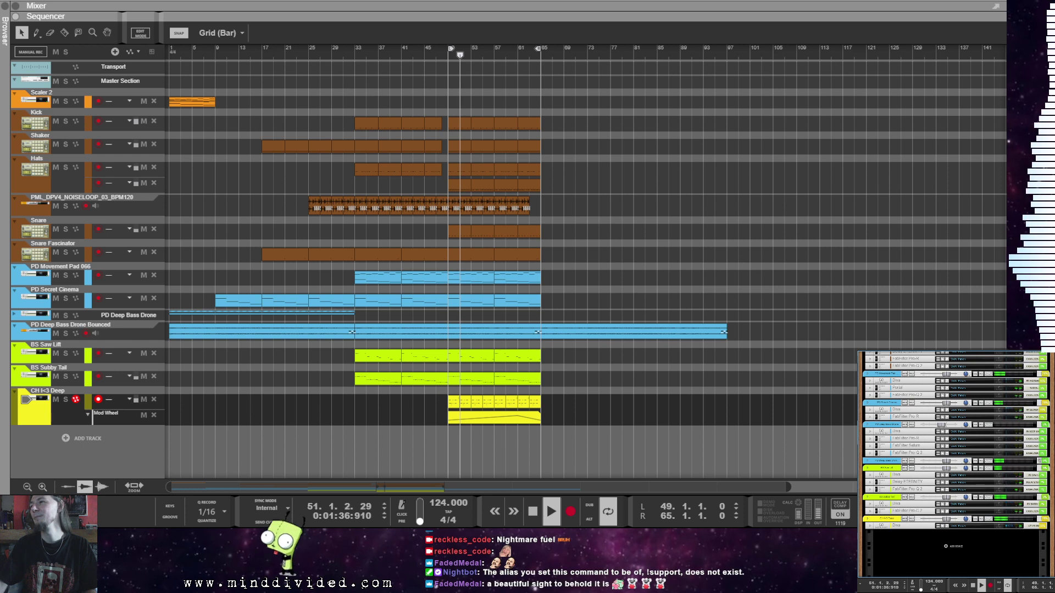
{"action": "key", "text": "ctrl+v"}
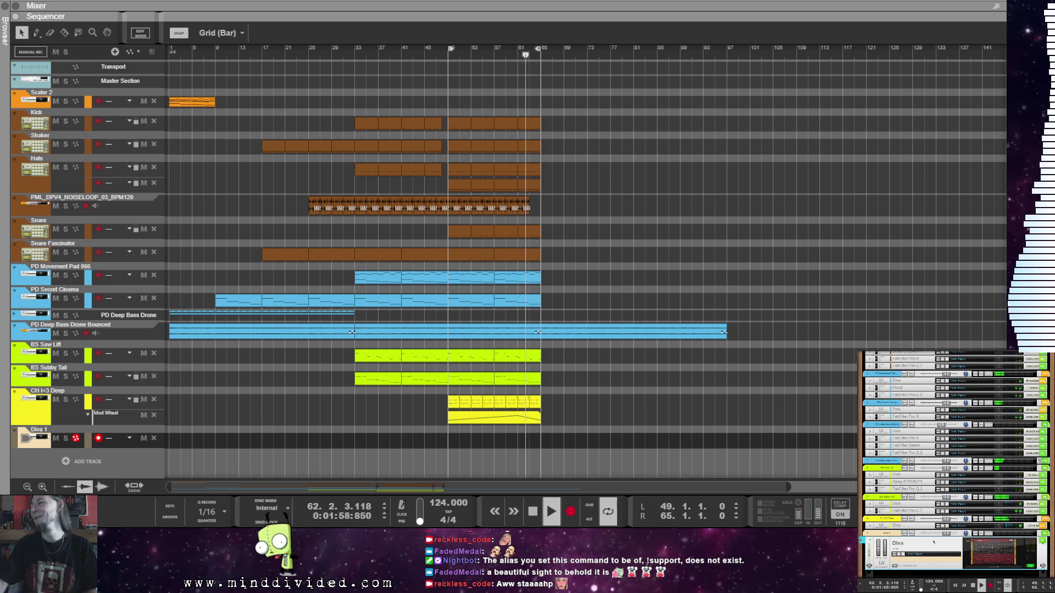
Step: Colour the Diva 1 track light blue
{"action": "right_click", "coordinate": [897, 537]}
{"action": "mouse_move", "coordinate": [911, 533]}
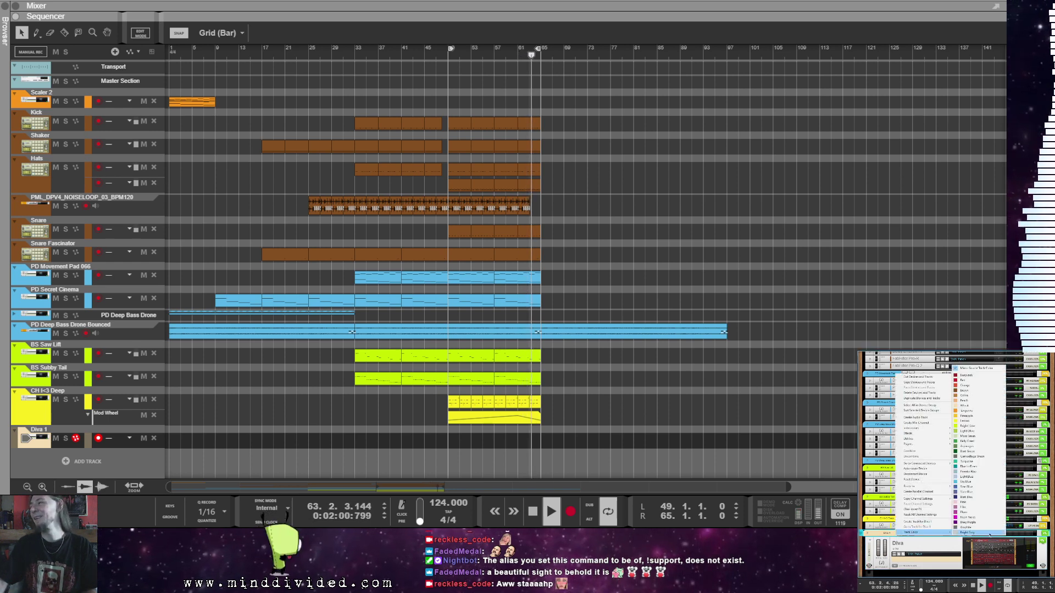
{"action": "left_click", "coordinate": [970, 430]}
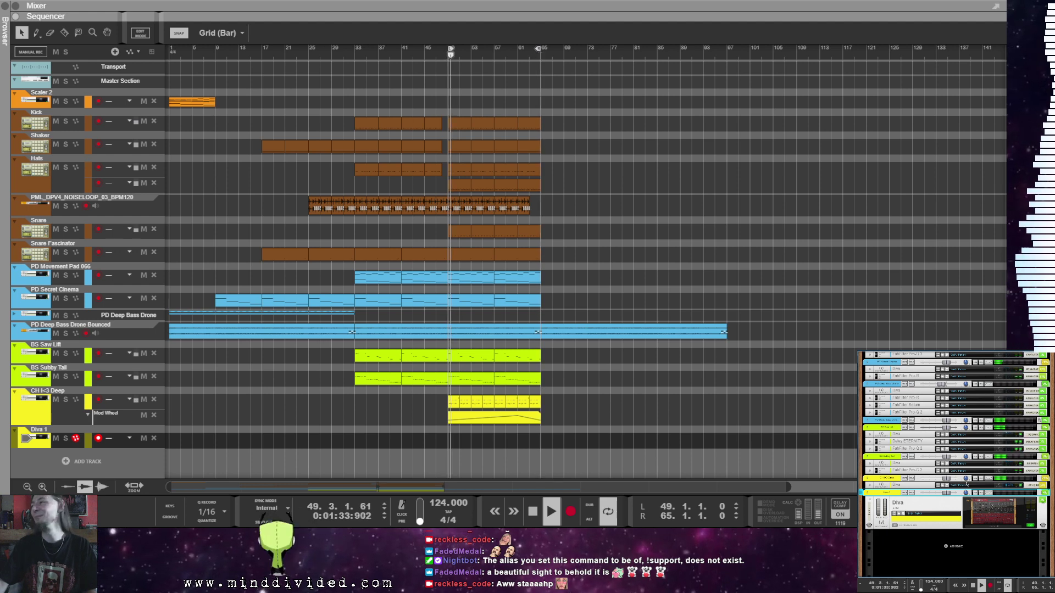
Step: Load a CHD chord preset from Diva's bass and chord folder into the new Diva
{"action": "left_click", "coordinate": [981, 508]}
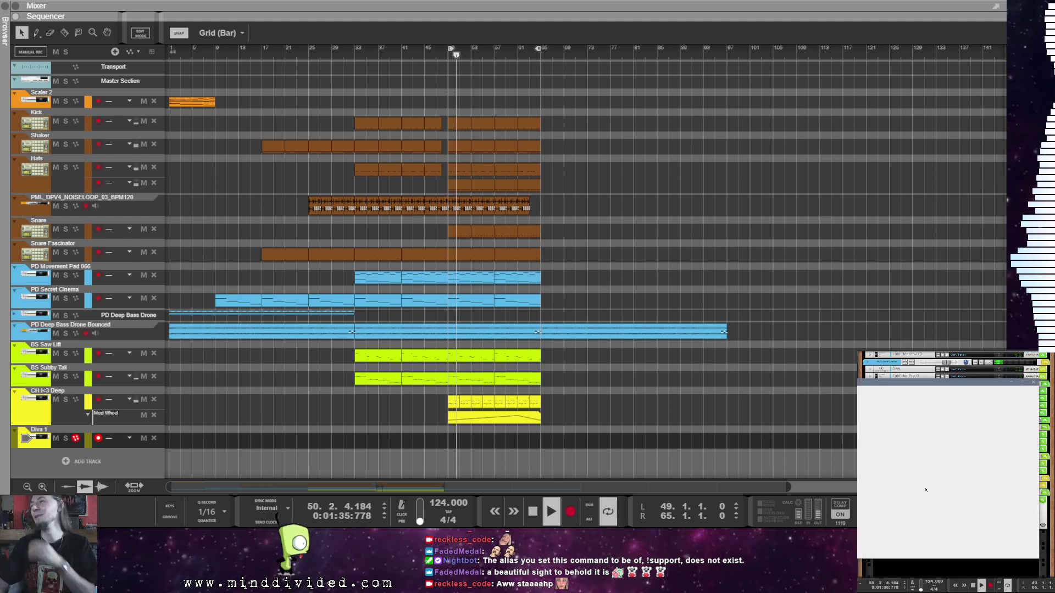
{"action": "left_click", "coordinate": [943, 553]}
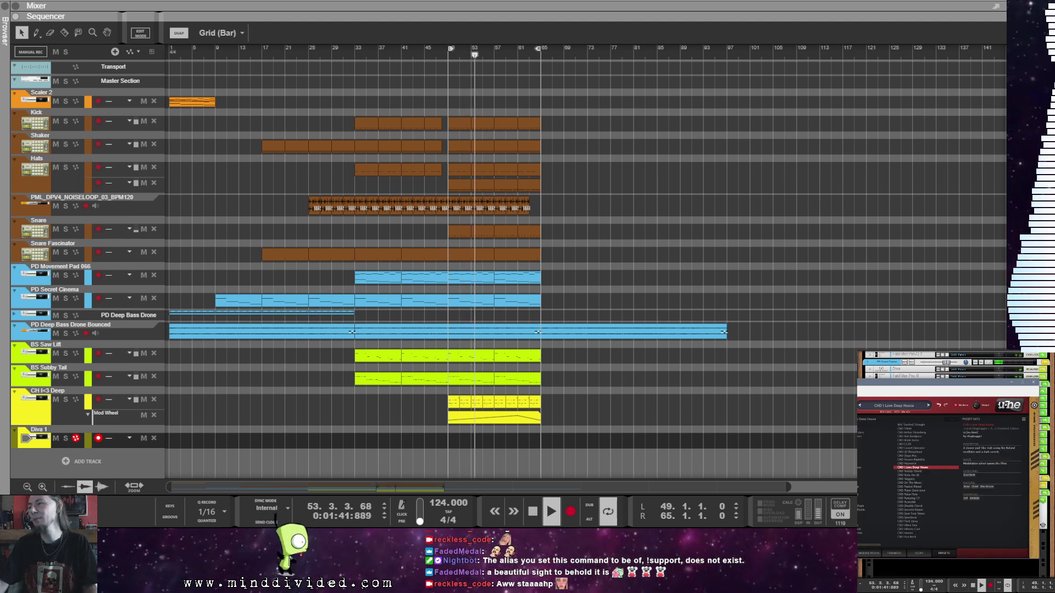
{"action": "left_click", "coordinate": [1033, 384]}
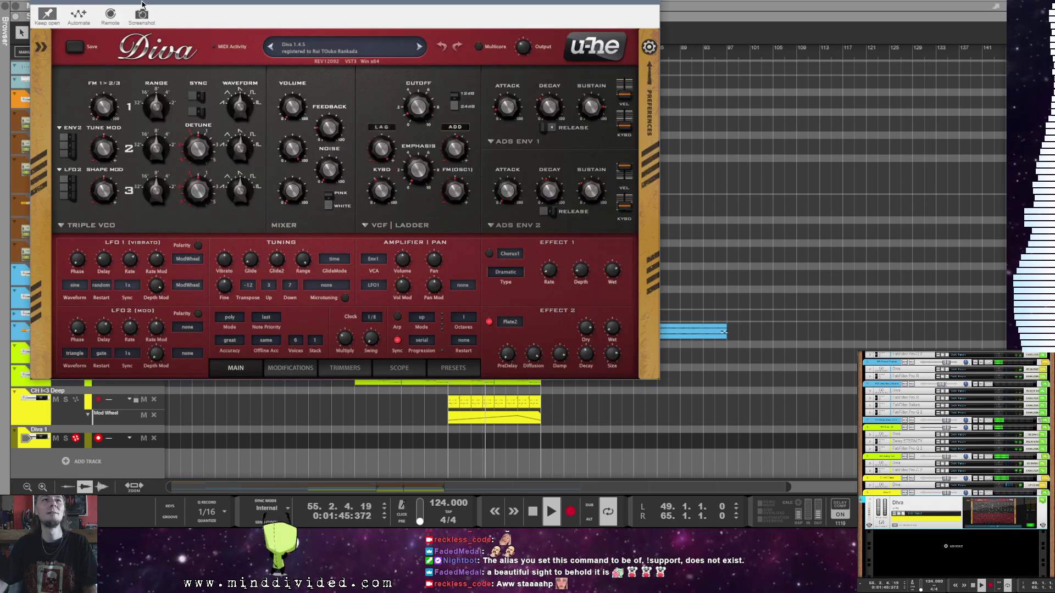
{"action": "left_click_drag", "start_coordinate": [142, 4], "coordinate": [863, 361]}
{"action": "left_click", "coordinate": [973, 531]}
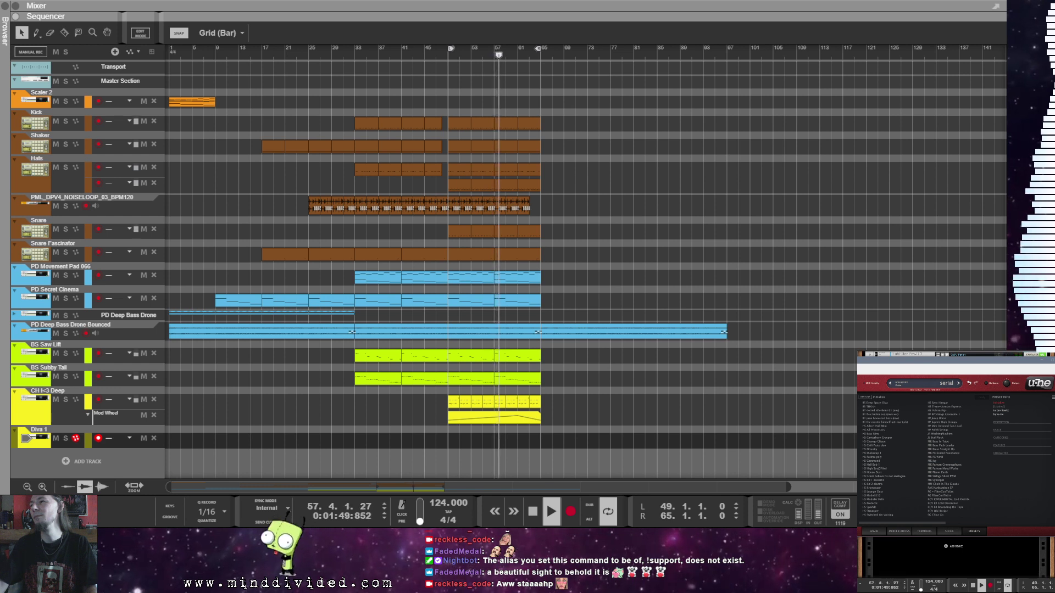
{"action": "left_click", "coordinate": [859, 428]}
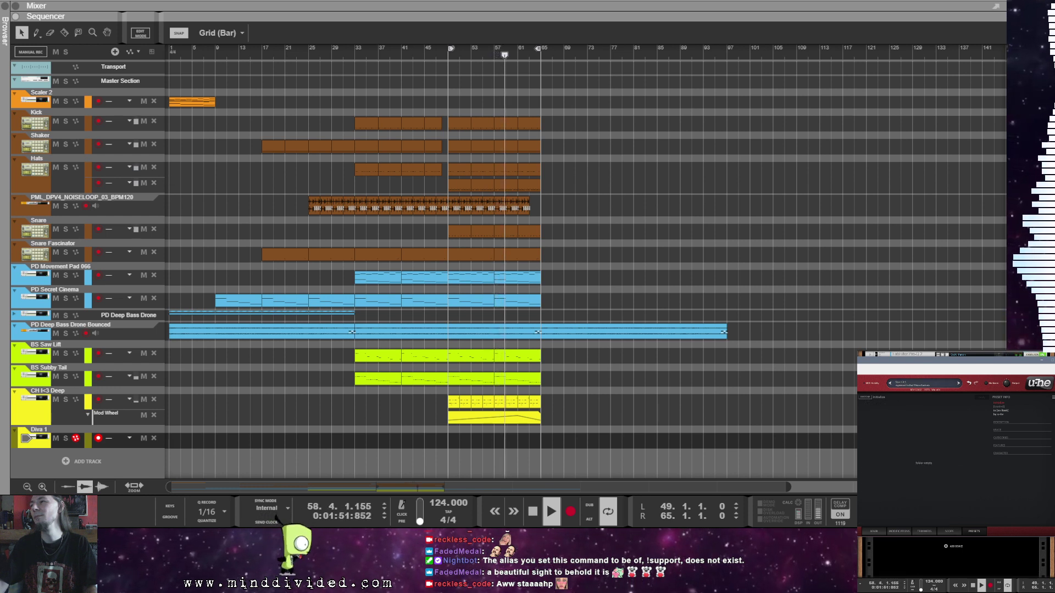
{"action": "left_click", "coordinate": [859, 434]}
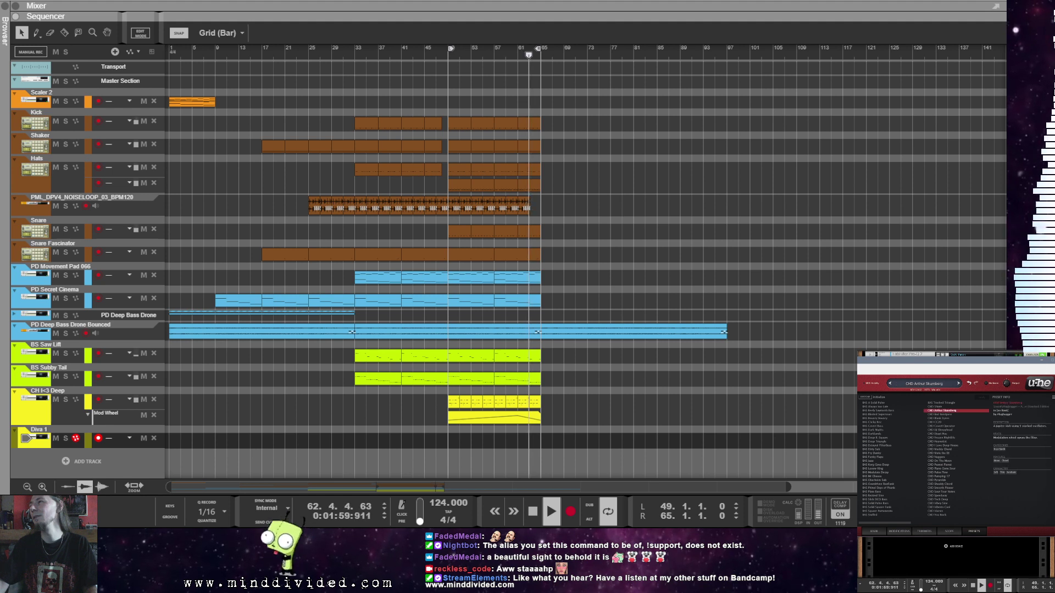
{"action": "left_click", "coordinate": [941, 411]}
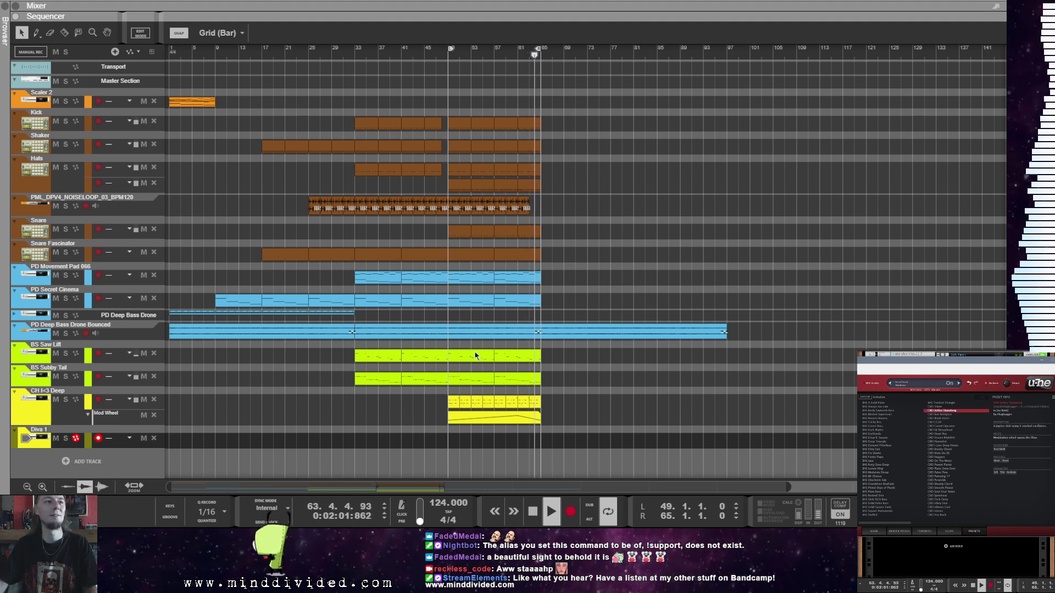
Step: Copy a PD Movement Pad 066 clip into the Diva 1 lane ending at bar 57, then open its notes
{"action": "left_click", "coordinate": [489, 446]}
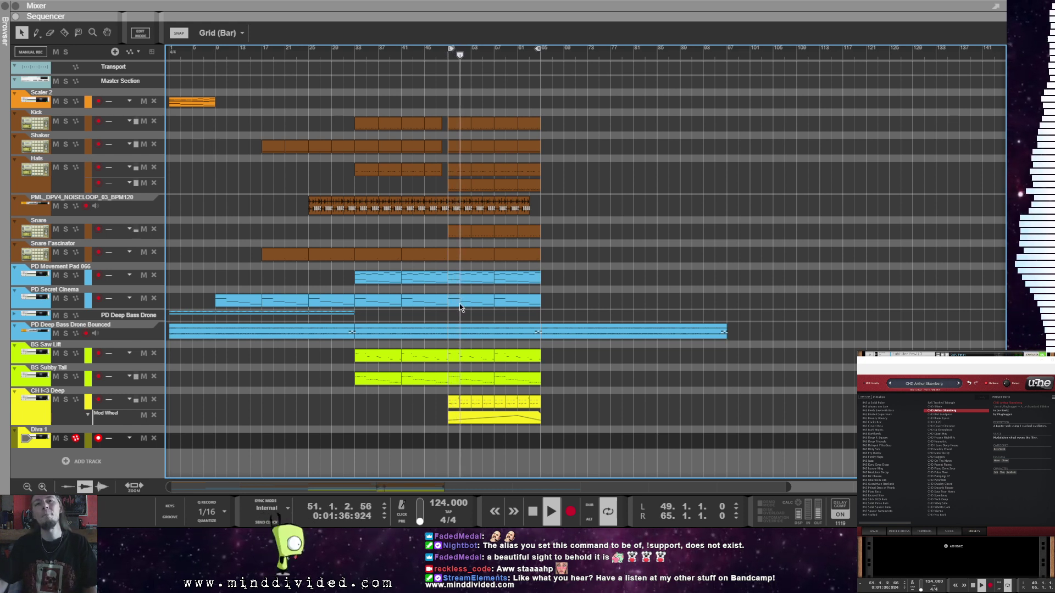
{"action": "left_click", "coordinate": [470, 277]}
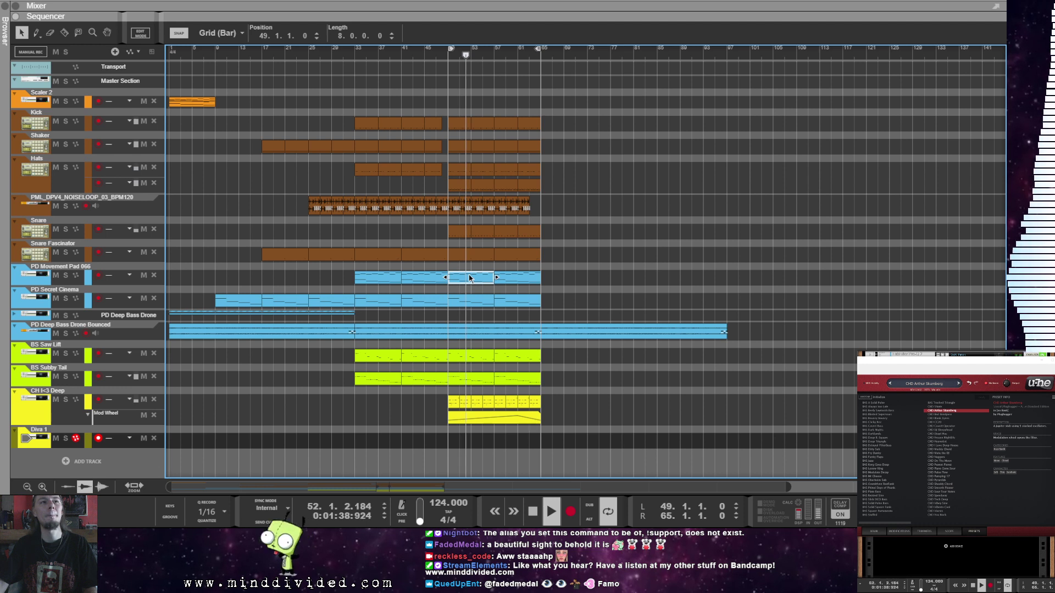
{"action": "left_click_drag", "start_coordinate": [472, 280], "coordinate": [514, 447]}
{"action": "left_click", "coordinate": [543, 462]}
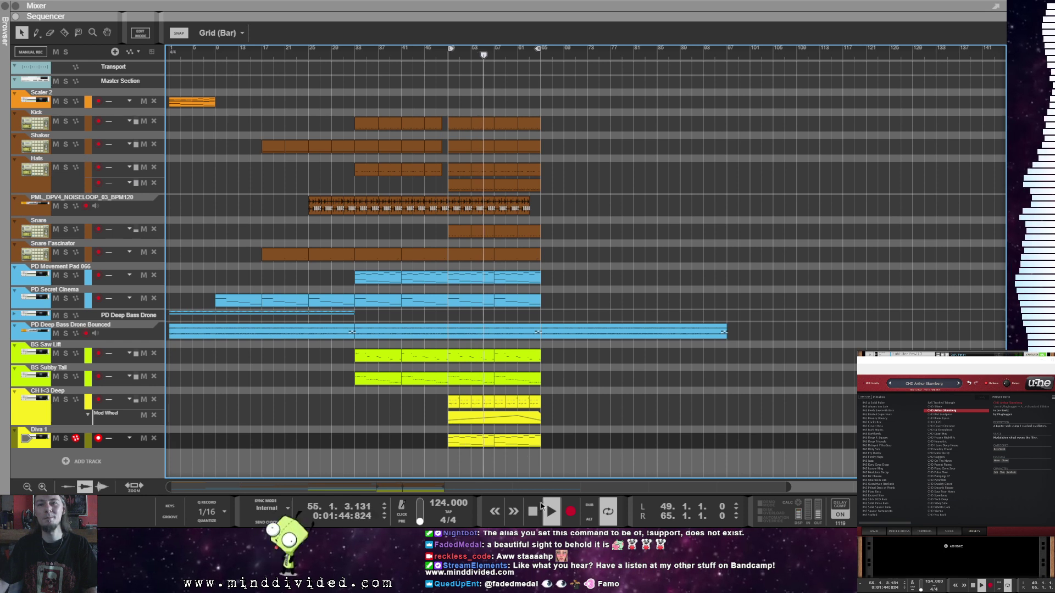
{"action": "double_click", "coordinate": [465, 440]}
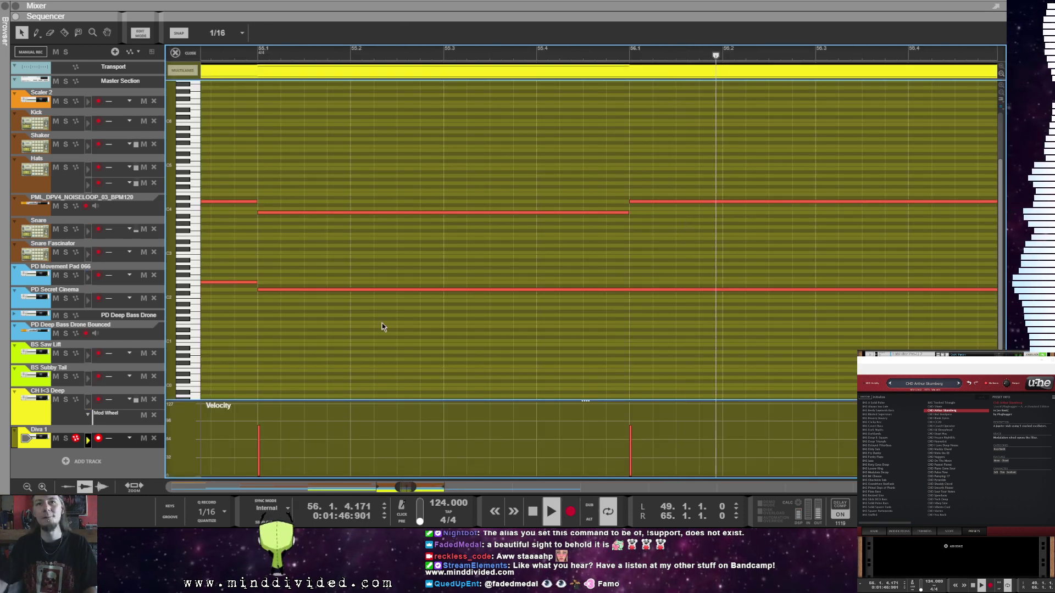
Step: Transpose all twelve chord notes down one octave
{"action": "left_click", "coordinate": [134, 486]}
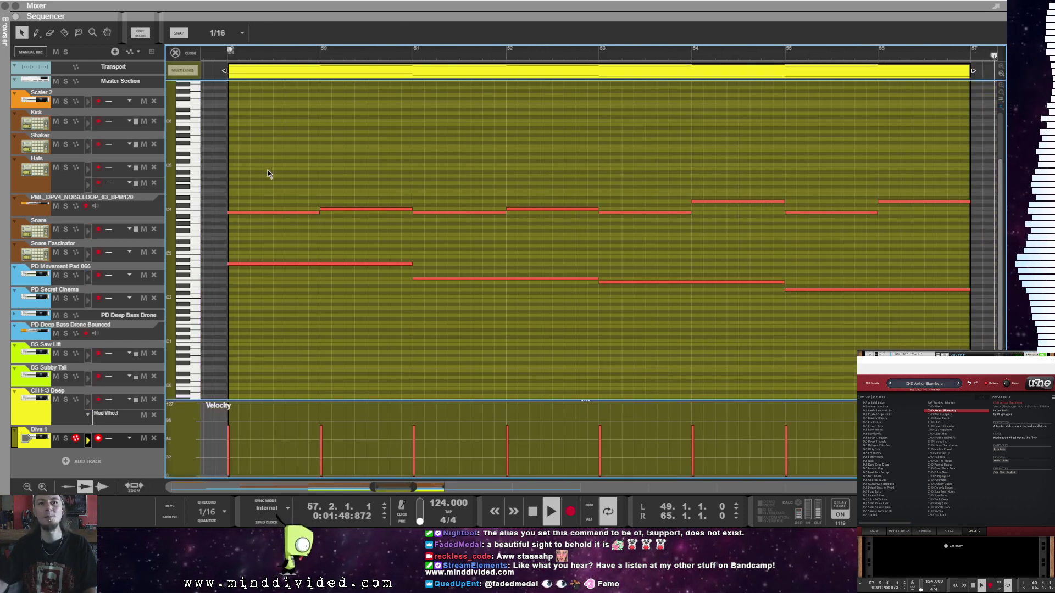
{"action": "left_click", "coordinate": [189, 207]}
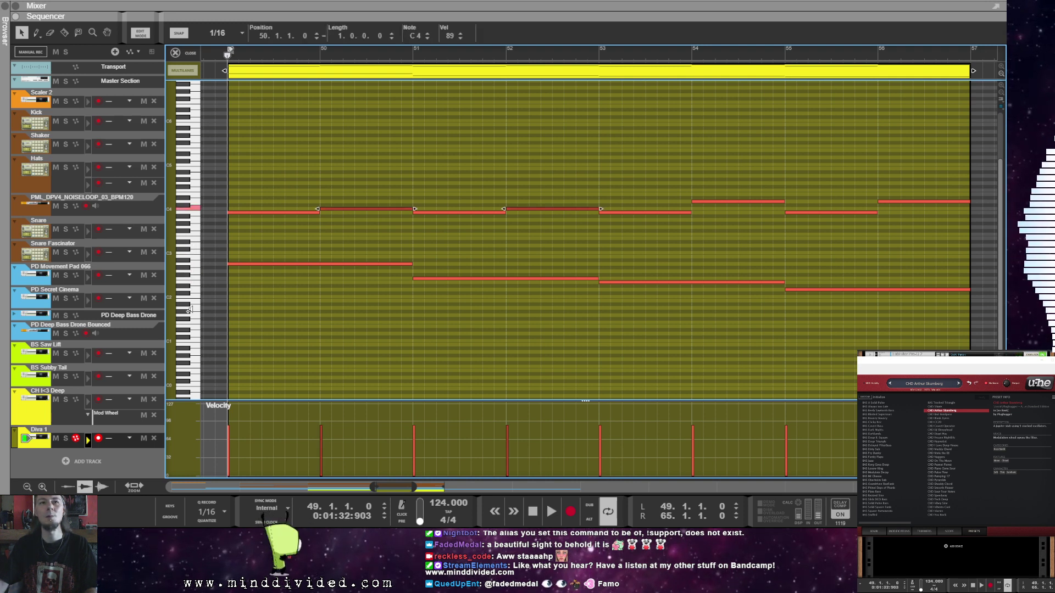
{"action": "left_click_drag", "start_coordinate": [266, 141], "coordinate": [970, 351]}
{"action": "key", "text": "shift+Down"}
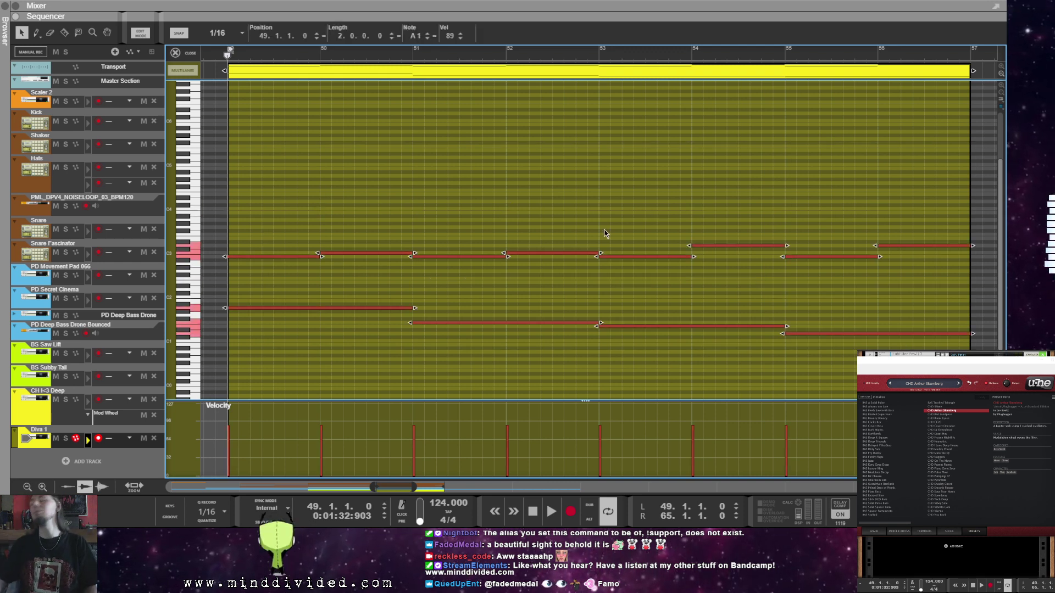
Step: Shorten the chord notes into sixteenth stabs and copy repeats across each chord
{"action": "left_click", "coordinate": [269, 304]}
{"action": "left_click_drag", "start_coordinate": [304, 287], "coordinate": [923, 394]}
{"action": "left_click_drag", "start_coordinate": [414, 308], "coordinate": [290, 308]}
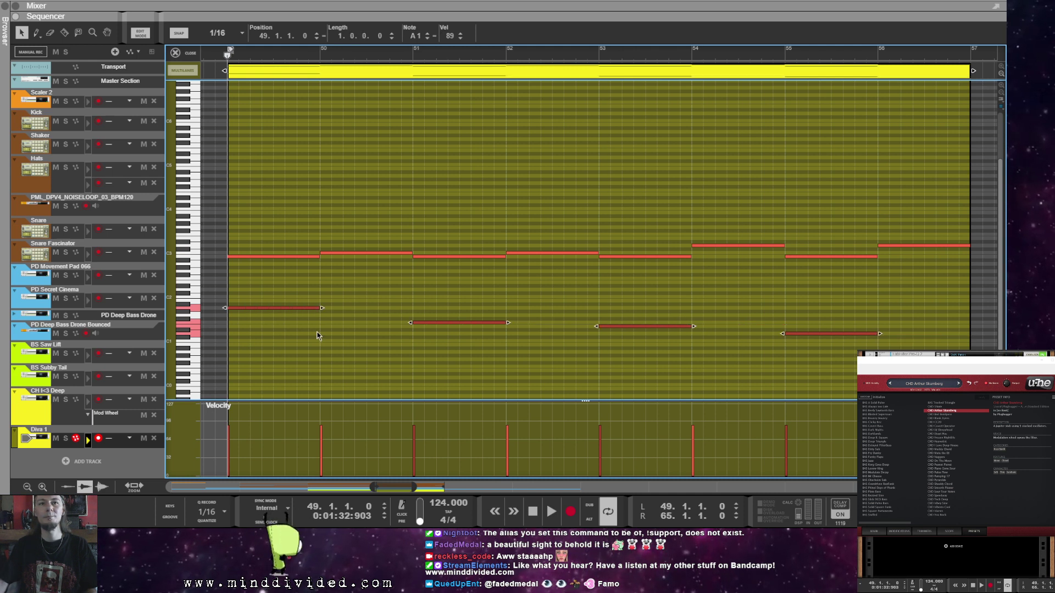
{"action": "left_click_drag", "start_coordinate": [280, 309], "coordinate": [361, 313]}
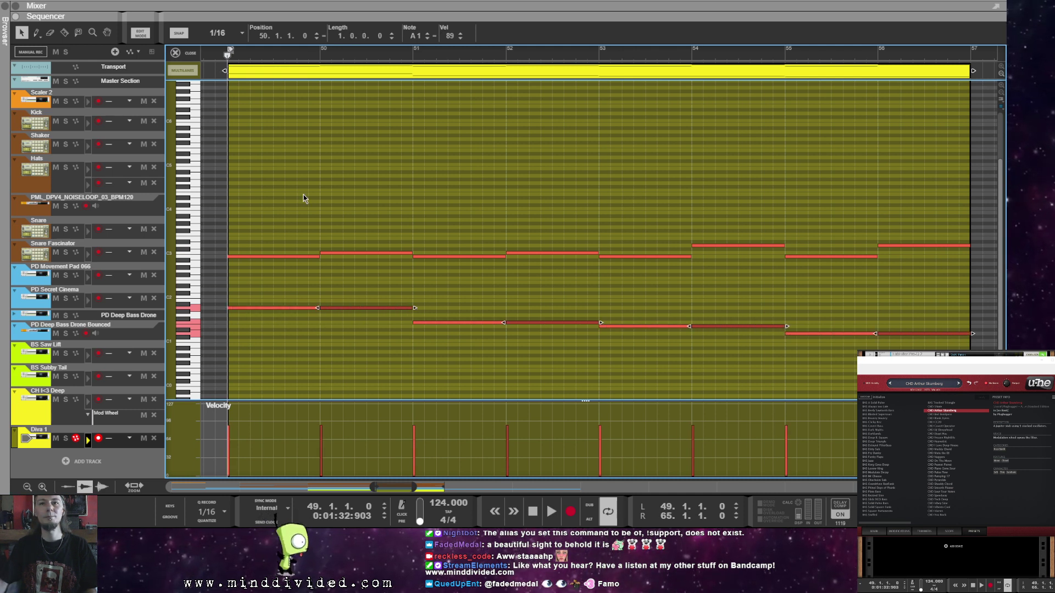
{"action": "key", "text": "ctrl+a"}
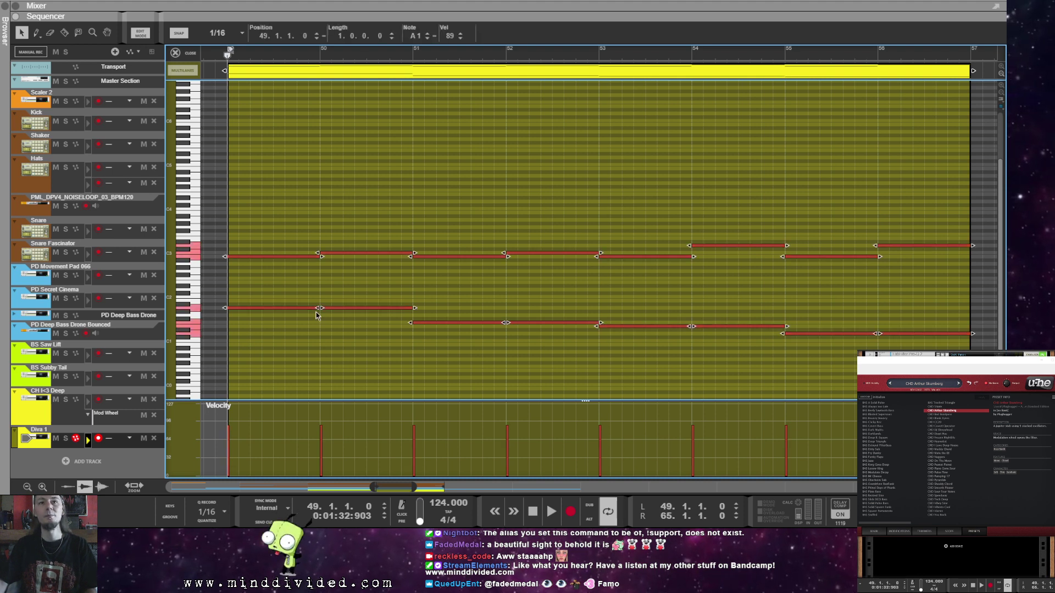
{"action": "left_click_drag", "start_coordinate": [415, 308], "coordinate": [323, 323]}
{"action": "left_click_drag", "start_coordinate": [230, 309], "coordinate": [281, 309]}
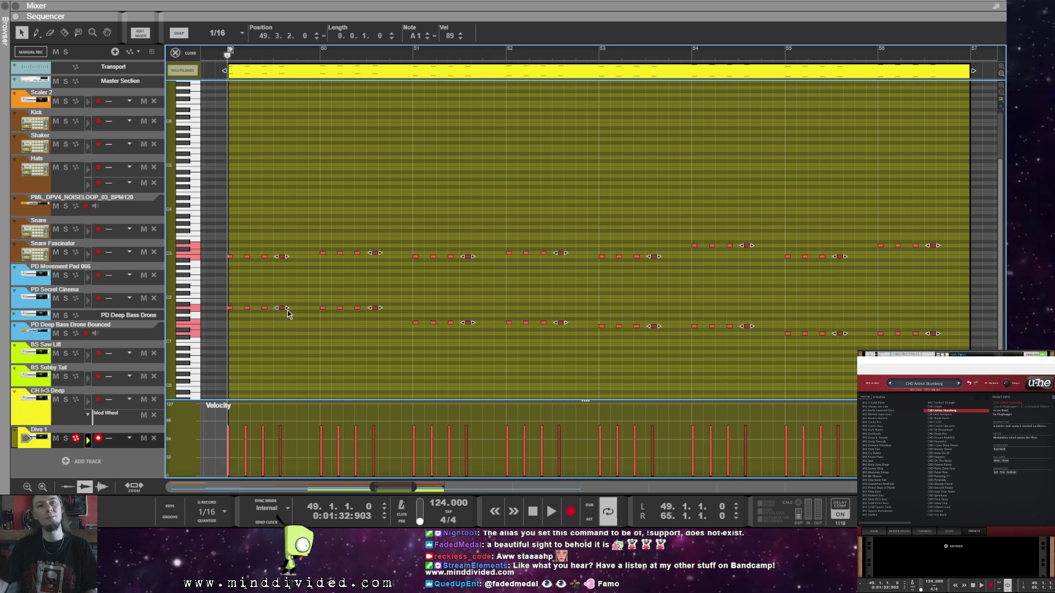
{"action": "left_click_drag", "start_coordinate": [285, 309], "coordinate": [315, 308]}
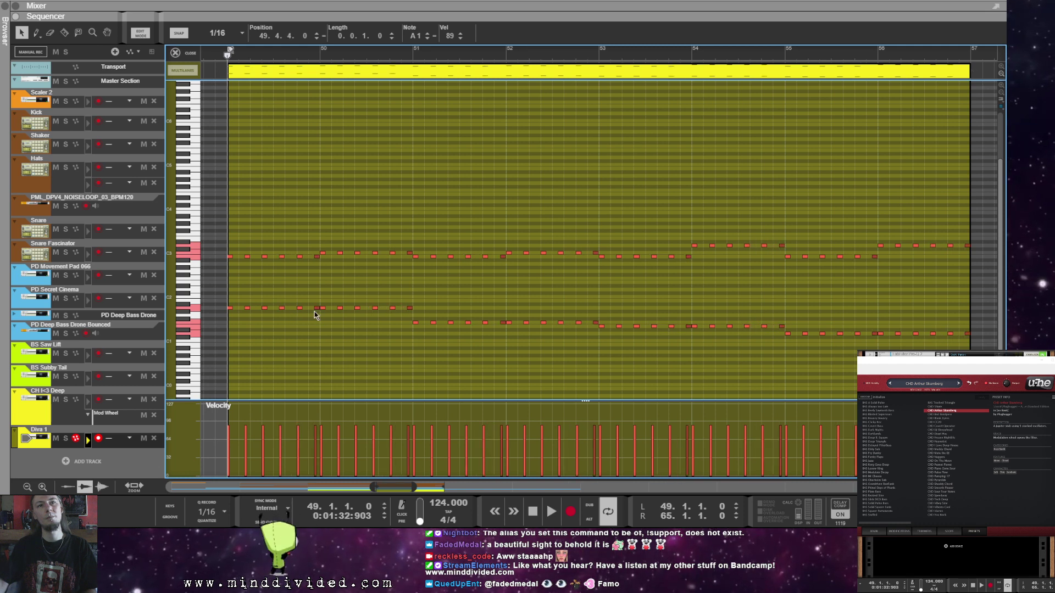
Step: Audition the stab pattern from bar 49 and lower Diva 1's channel level slightly
{"action": "key", "text": "space"}
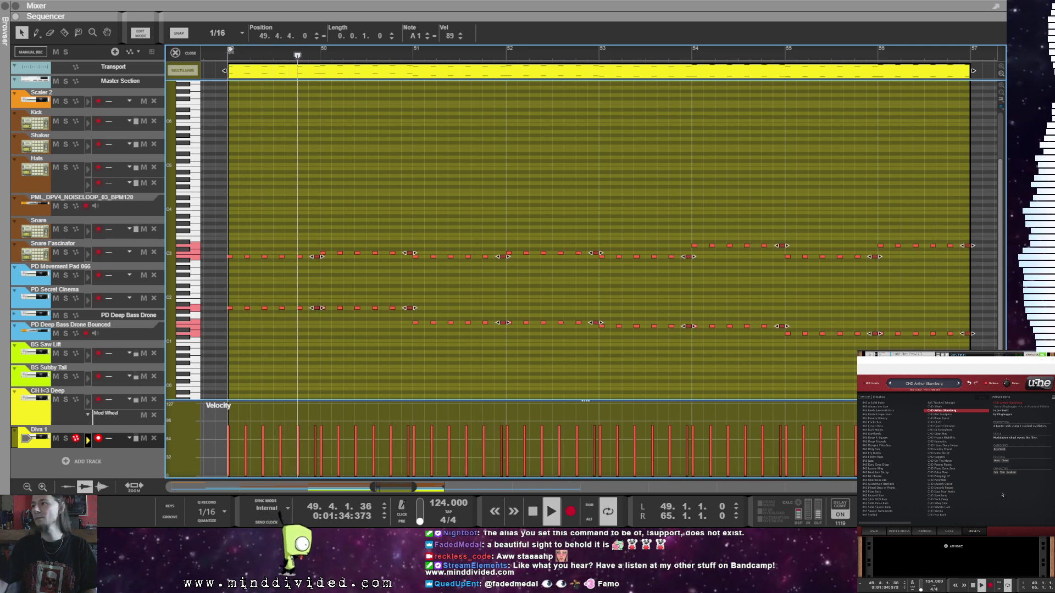
{"action": "mouse_move", "coordinate": [987, 385]}
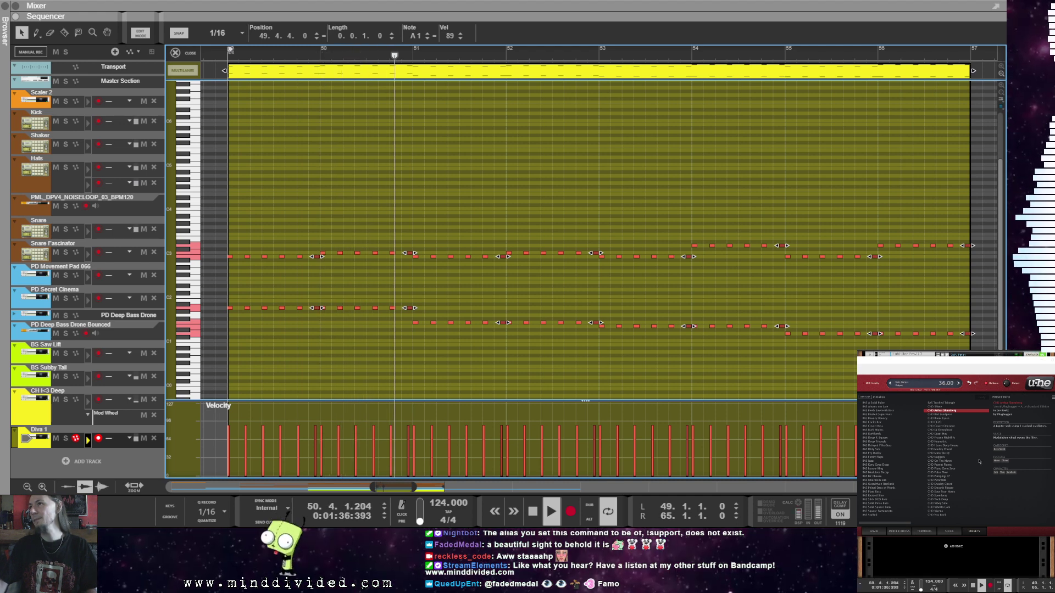
{"action": "left_click", "coordinate": [1050, 359]}
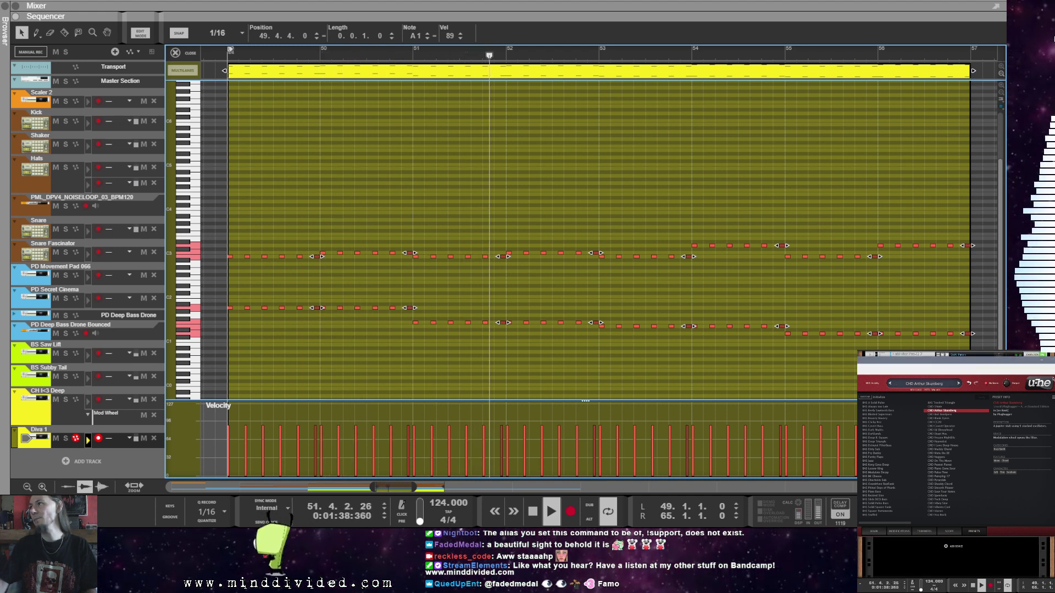
{"action": "left_click_drag", "start_coordinate": [946, 493], "coordinate": [940, 493]}
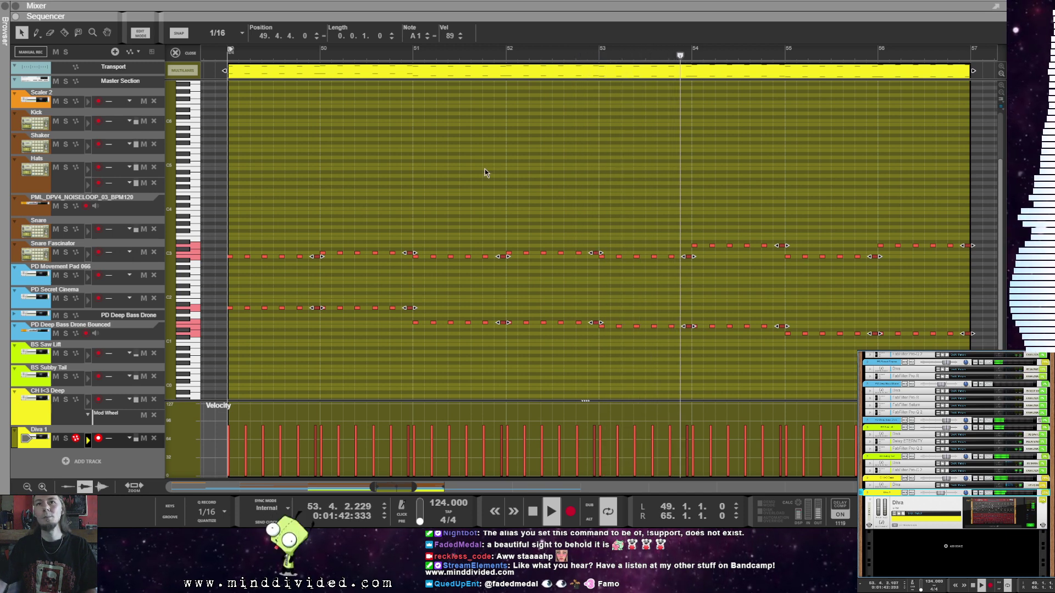
{"action": "left_click", "coordinate": [370, 220]}
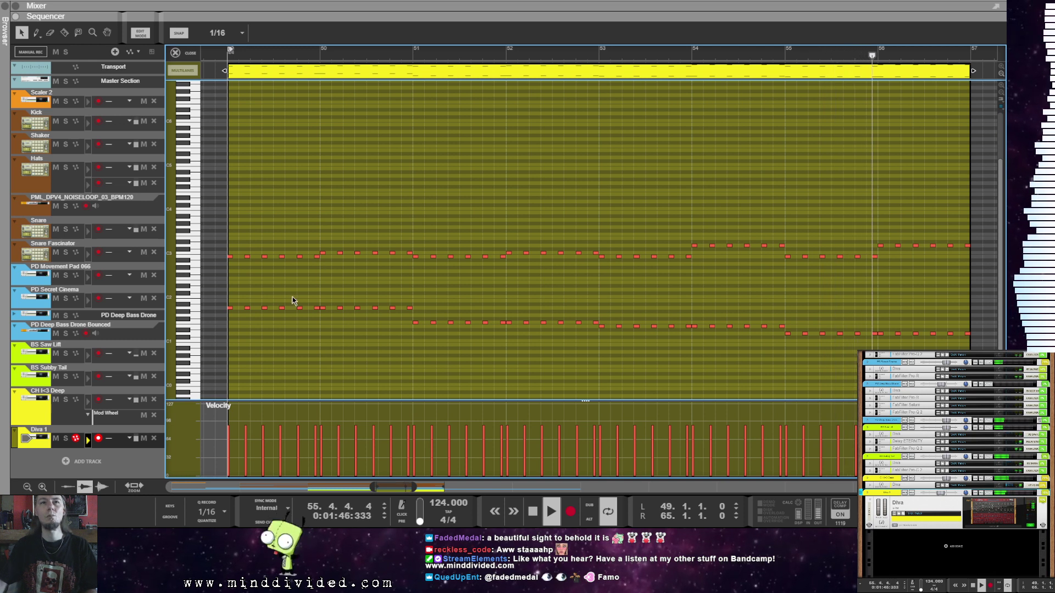
{"action": "key", "text": "space"}
{"action": "key", "text": "space"}
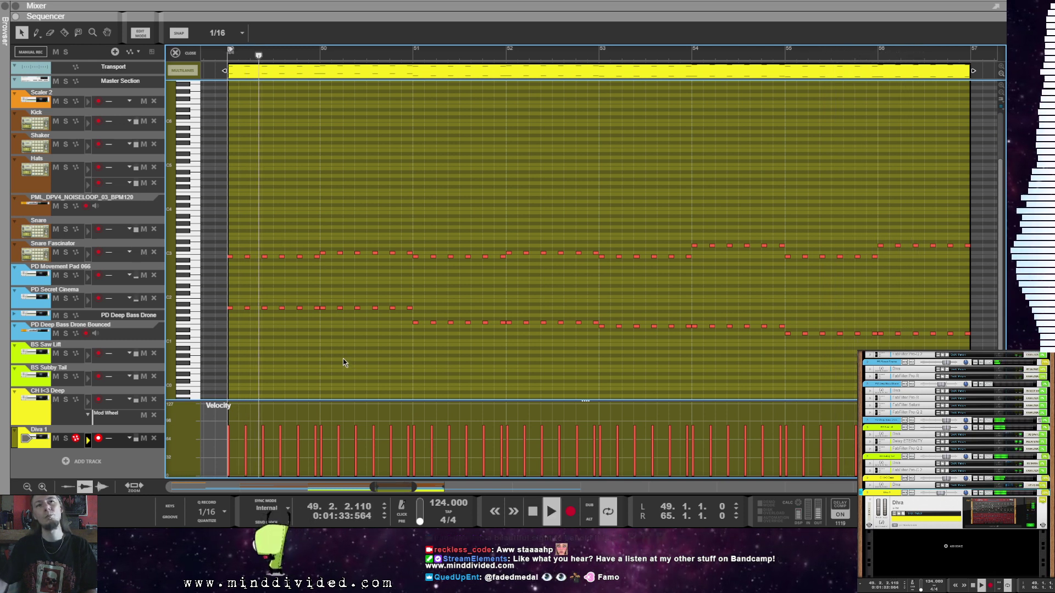
{"action": "key", "text": "space"}
{"action": "key", "text": "space"}
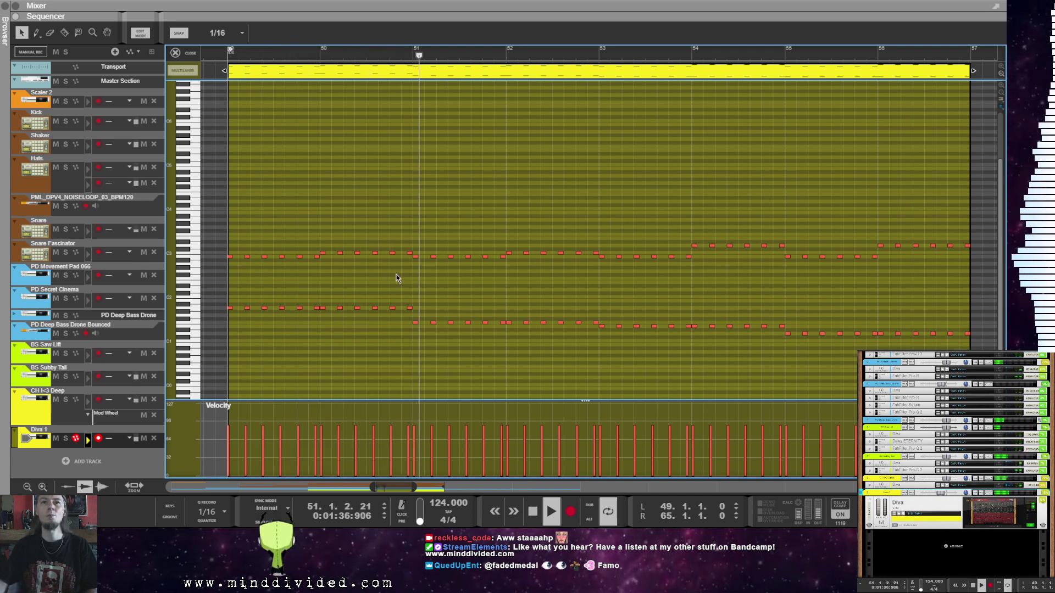
{"action": "key", "text": "space"}
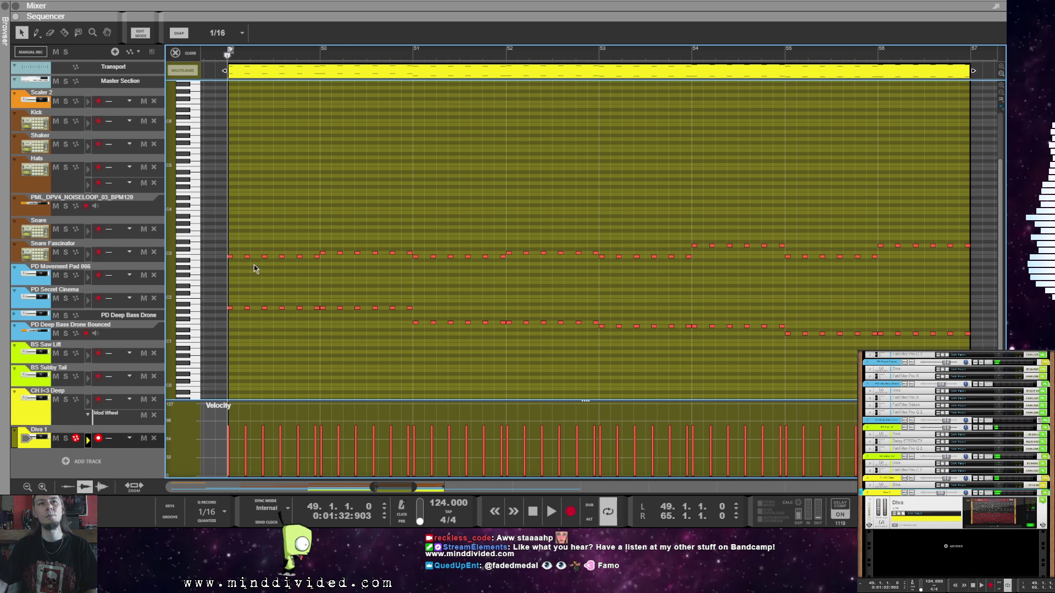
Step: Loop bars 49–51 and copy the notes before bar 51 one sixteenth later
{"action": "left_click_drag", "start_coordinate": [231, 245], "coordinate": [250, 374]}
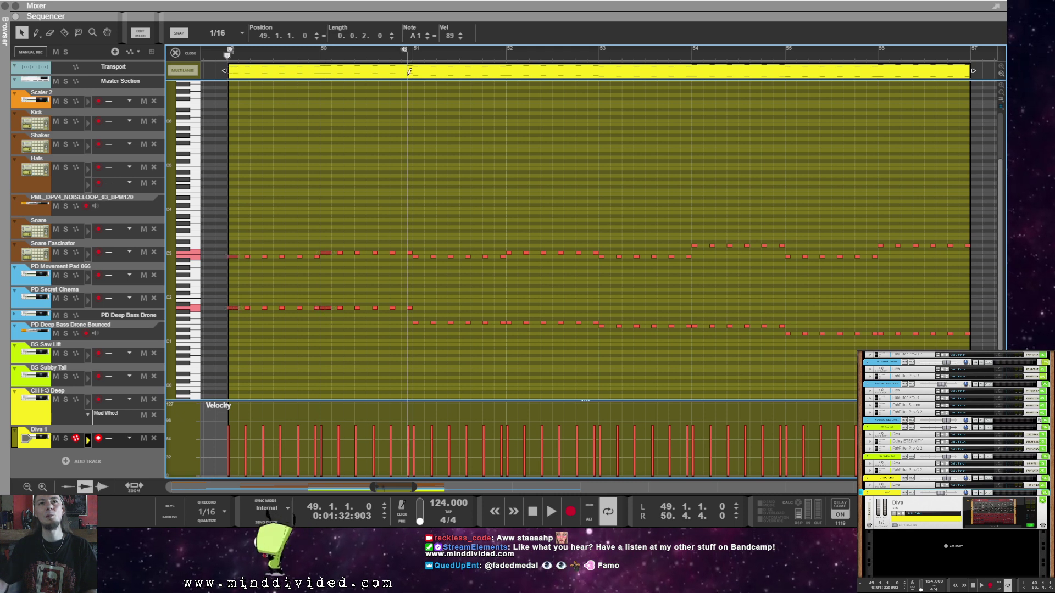
{"action": "left_click_drag", "start_coordinate": [404, 54], "coordinate": [409, 50]}
{"action": "left_click", "coordinate": [381, 113]}
{"action": "key", "text": "space"}
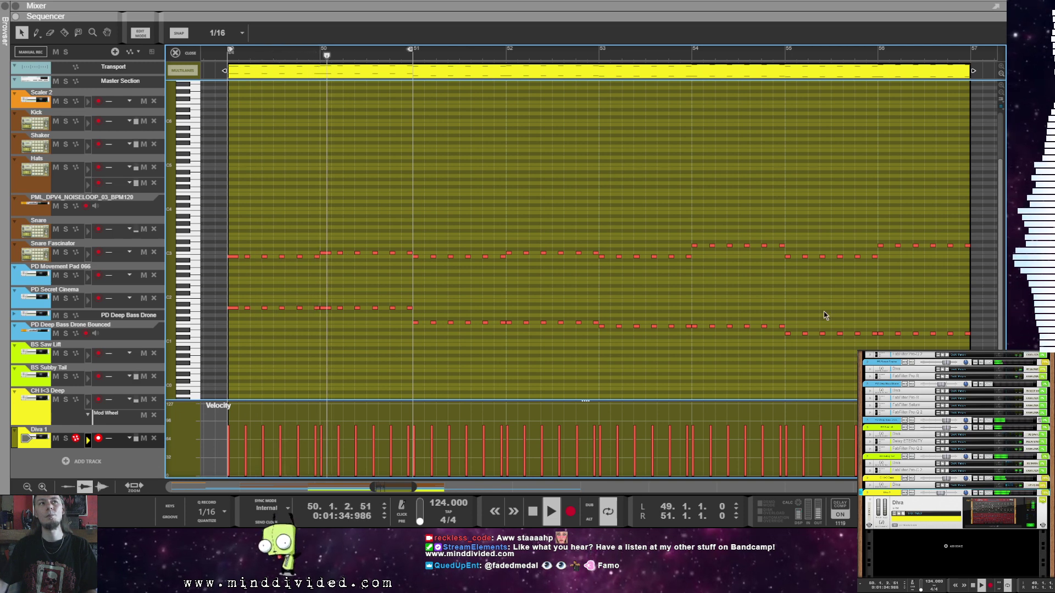
{"action": "left_click", "coordinate": [994, 513]}
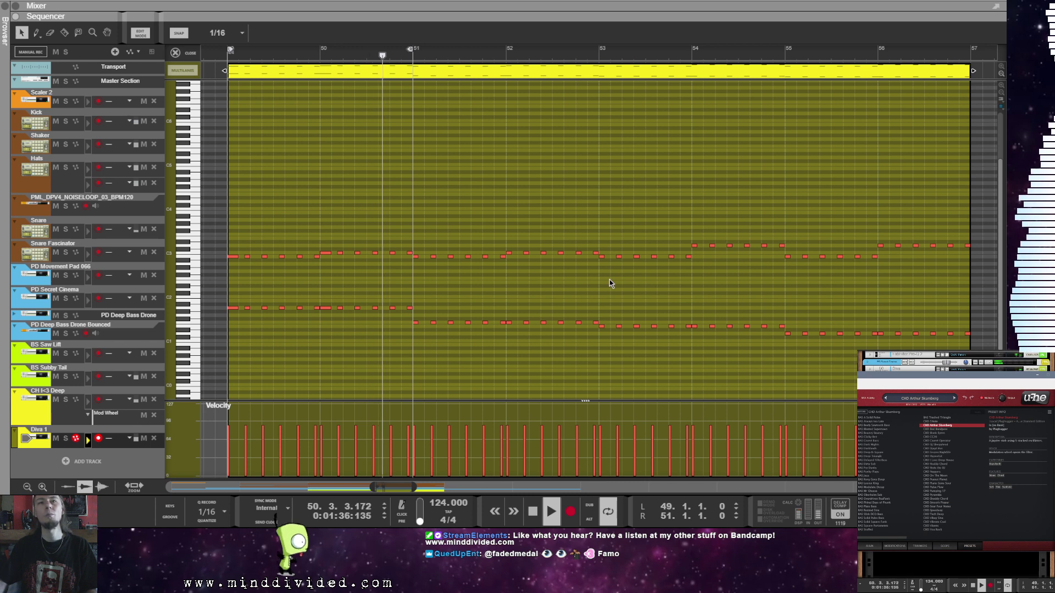
{"action": "left_click", "coordinate": [334, 174]}
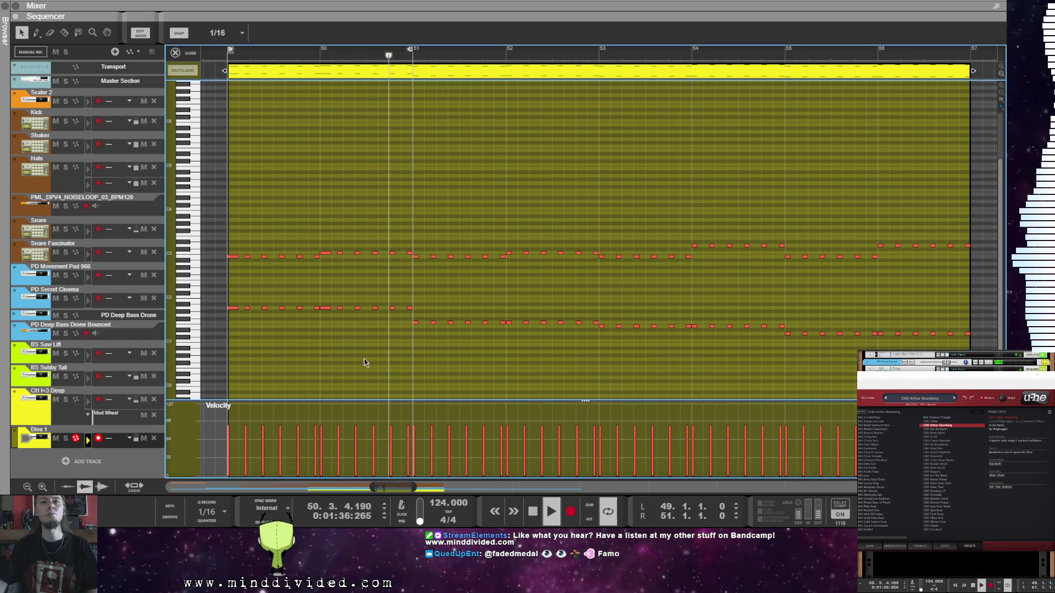
{"action": "left_click_drag", "start_coordinate": [402, 245], "coordinate": [405, 306]}
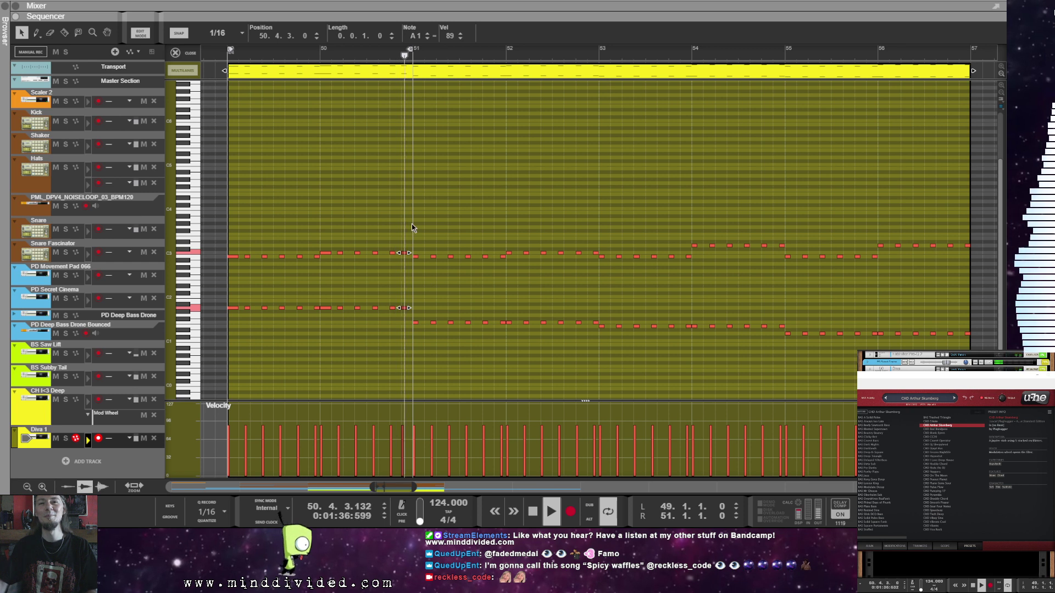
{"action": "left_click_drag", "start_coordinate": [404, 309], "coordinate": [409, 309]}
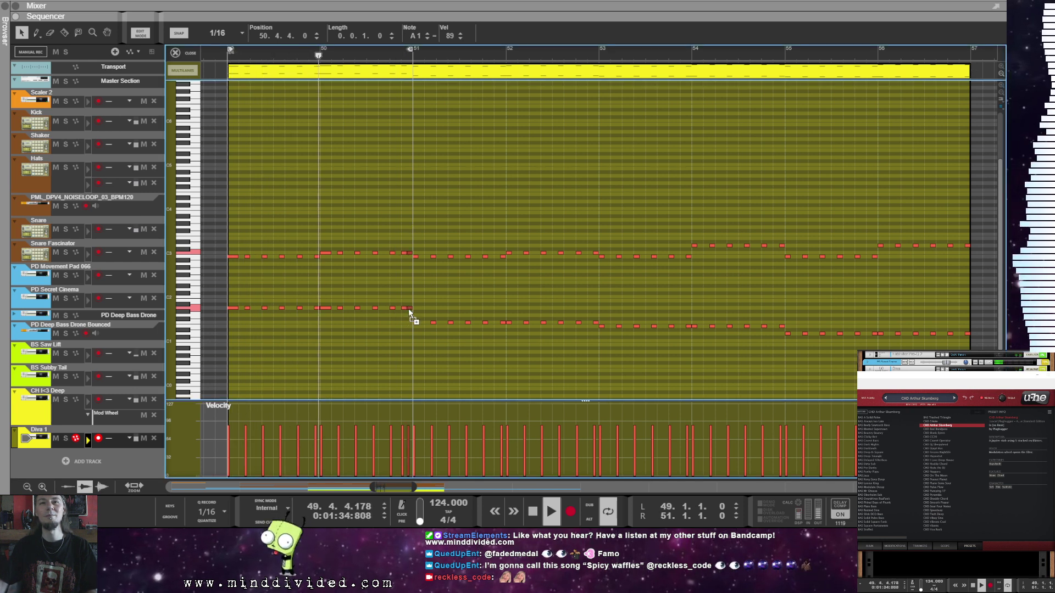
{"action": "left_click", "coordinate": [379, 353]}
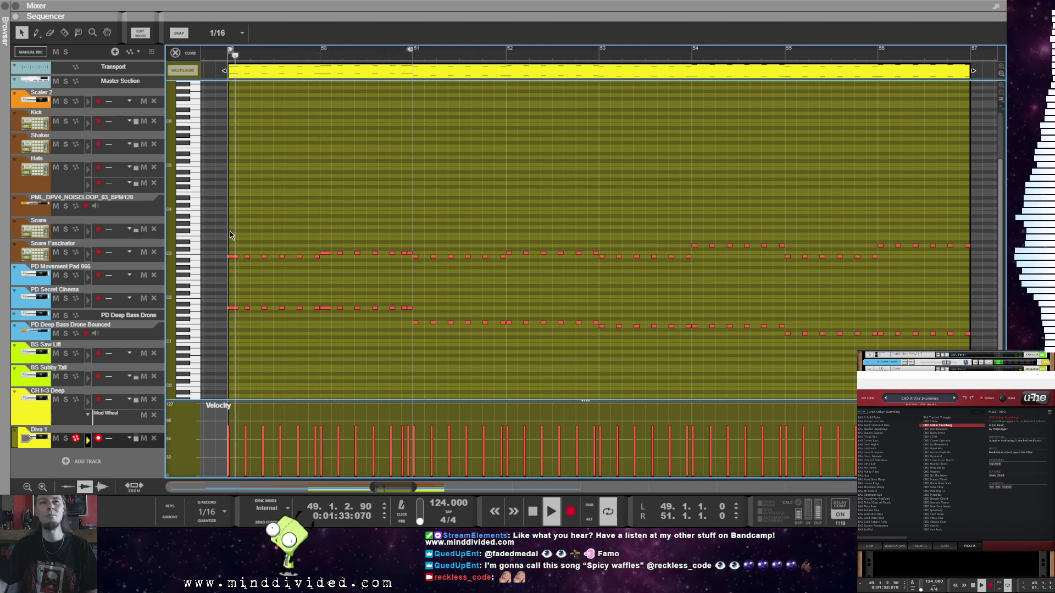
Step: Delete the upper notes in bars 49–51 and transpose the A1 notes up to A2
{"action": "left_click_drag", "start_coordinate": [230, 230], "coordinate": [405, 275]}
{"action": "key", "text": "Delete"}
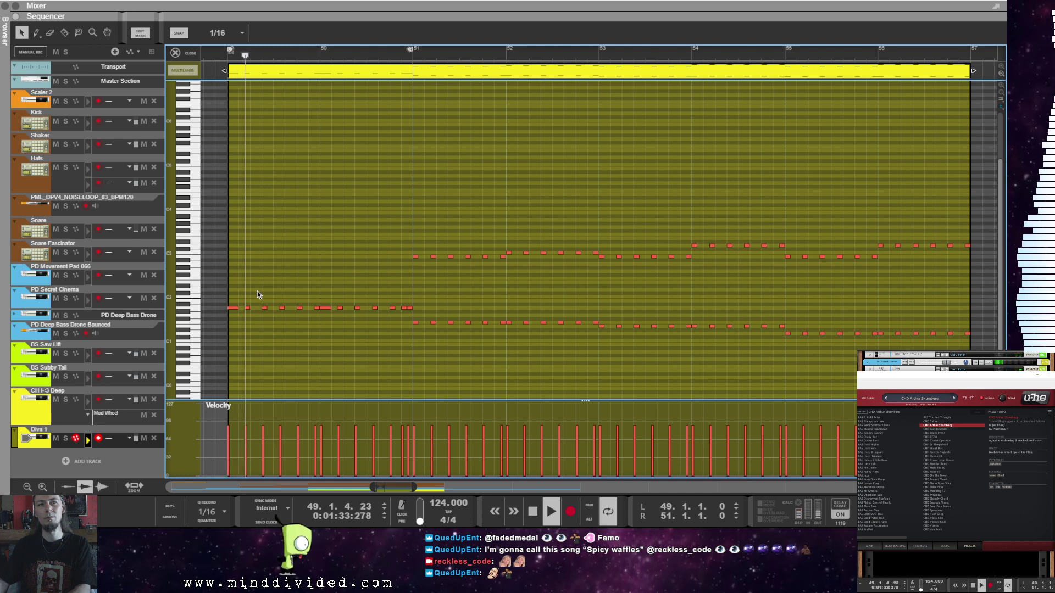
{"action": "left_click_drag", "start_coordinate": [232, 298], "coordinate": [407, 335]}
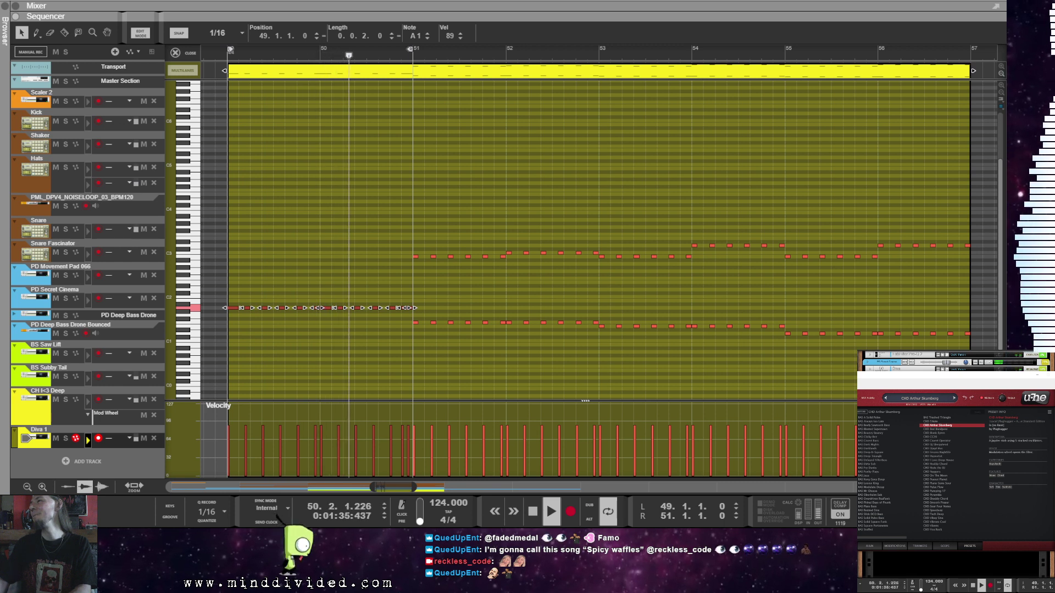
{"action": "key", "text": "shift+Up"}
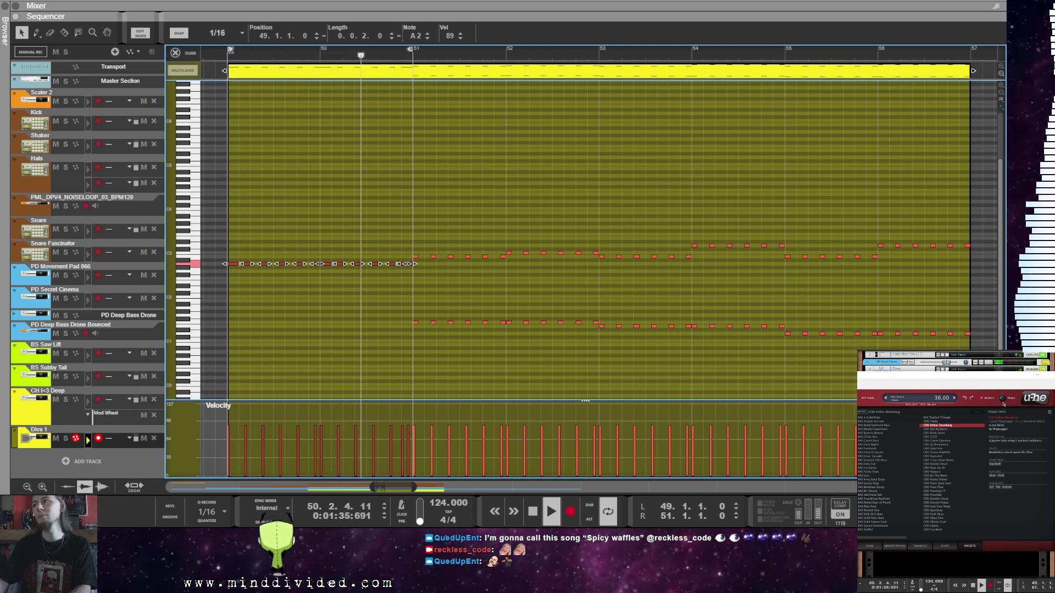
{"action": "mouse_move", "coordinate": [1003, 401]}
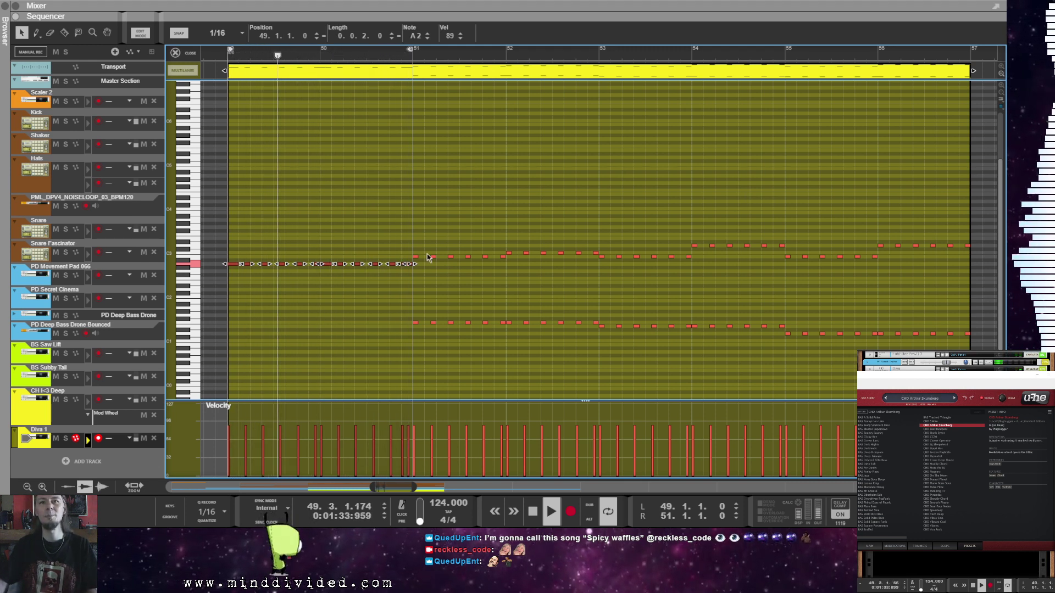
{"action": "left_click", "coordinate": [433, 321]}
Step: Delete both the upper and lower note rows after bar 51
{"action": "left_click_drag", "start_coordinate": [414, 219], "coordinate": [997, 258]}
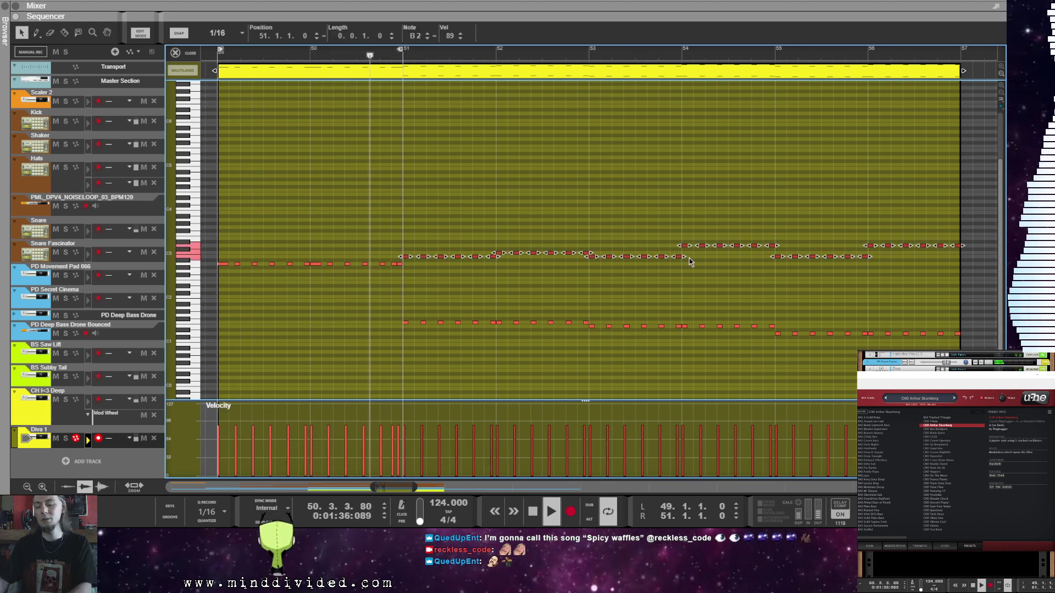
{"action": "key", "text": "Delete"}
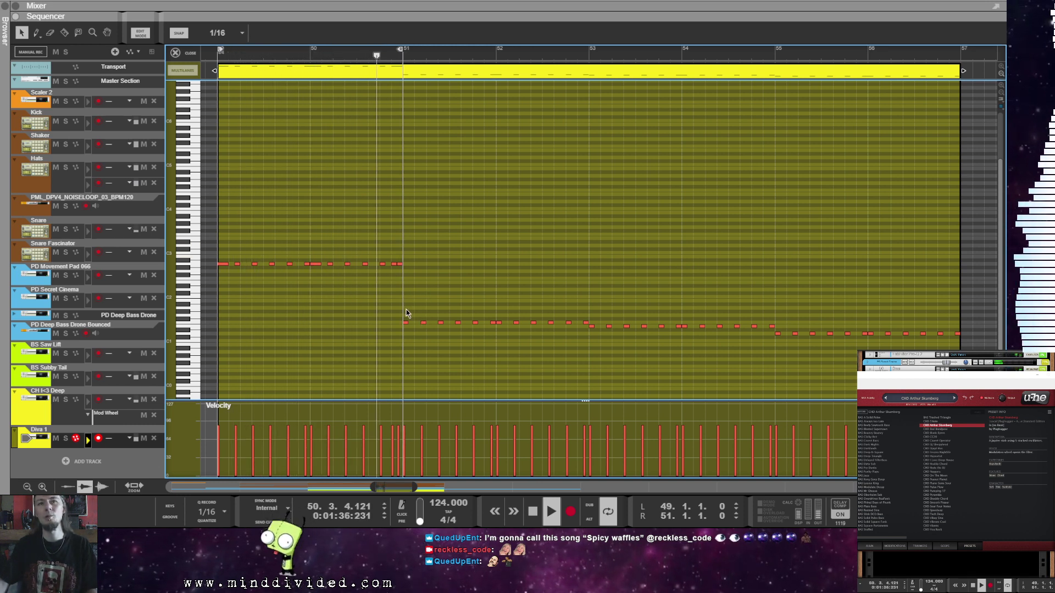
{"action": "left_click_drag", "start_coordinate": [405, 306], "coordinate": [948, 349]}
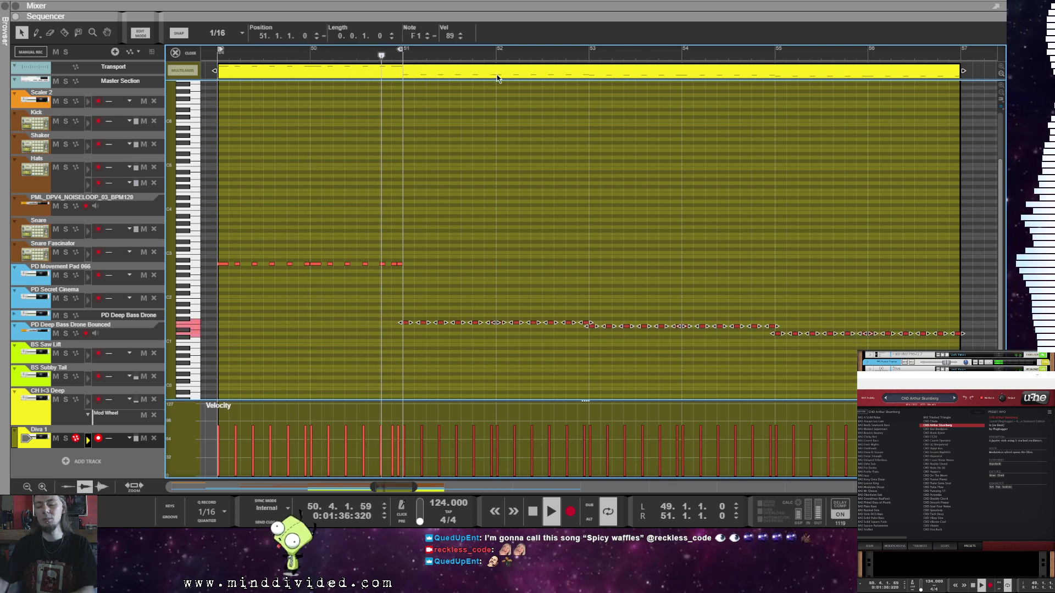
{"action": "key", "text": "Delete"}
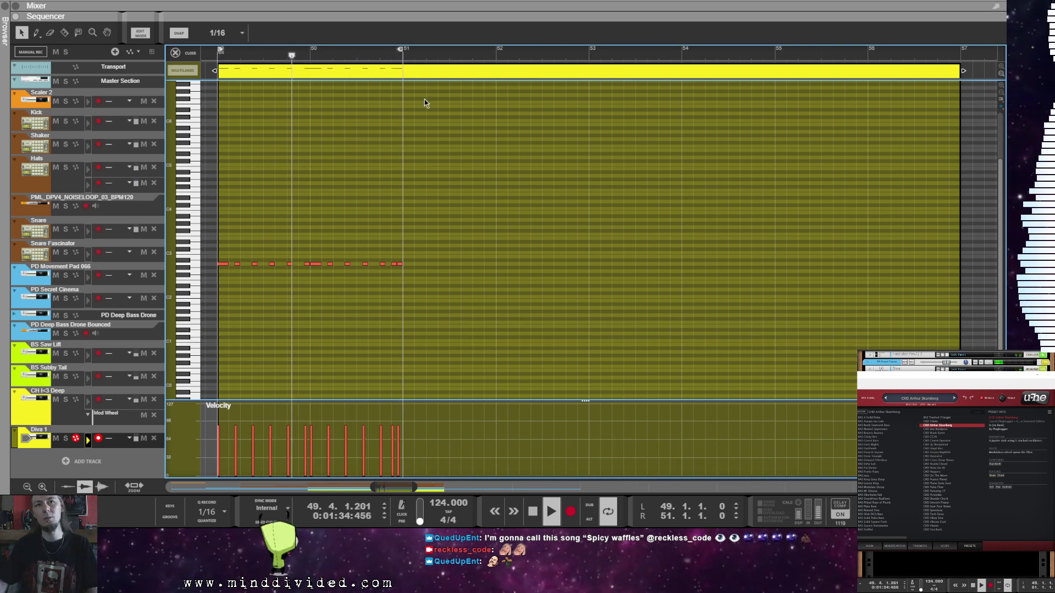
Step: Repeat the A2 pulse with Ctrl+D and copy it from bar 53 out to about bar 57
{"action": "left_click_drag", "start_coordinate": [432, 252], "coordinate": [207, 295]}
{"action": "key", "text": "ctrl+d"}
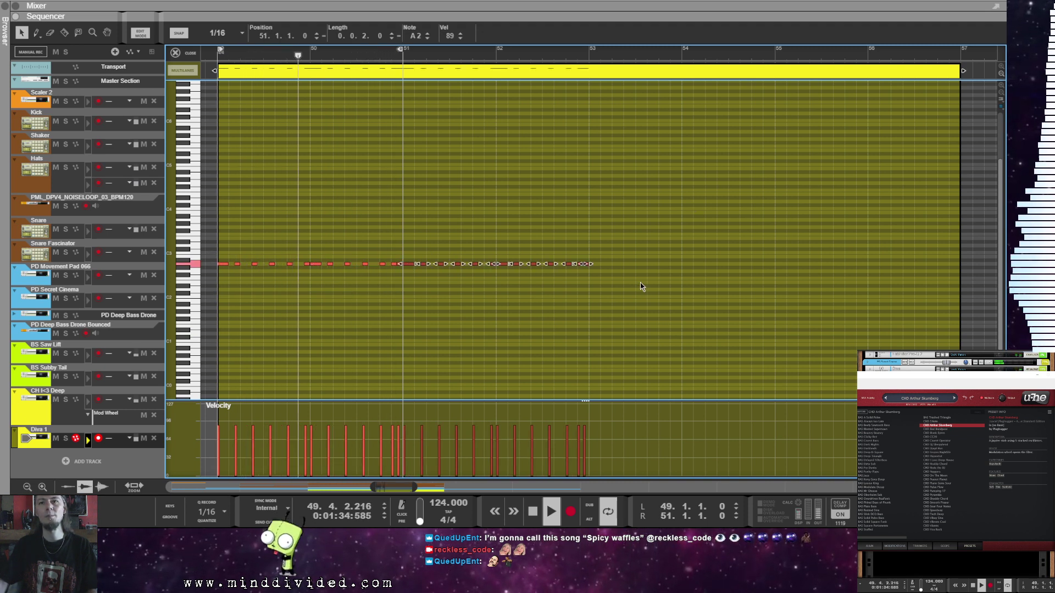
{"action": "left_click_drag", "start_coordinate": [654, 208], "coordinate": [232, 268]}
{"action": "key", "text": "ctrl+d"}
{"action": "left_click_drag", "start_coordinate": [575, 271], "coordinate": [591, 272]}
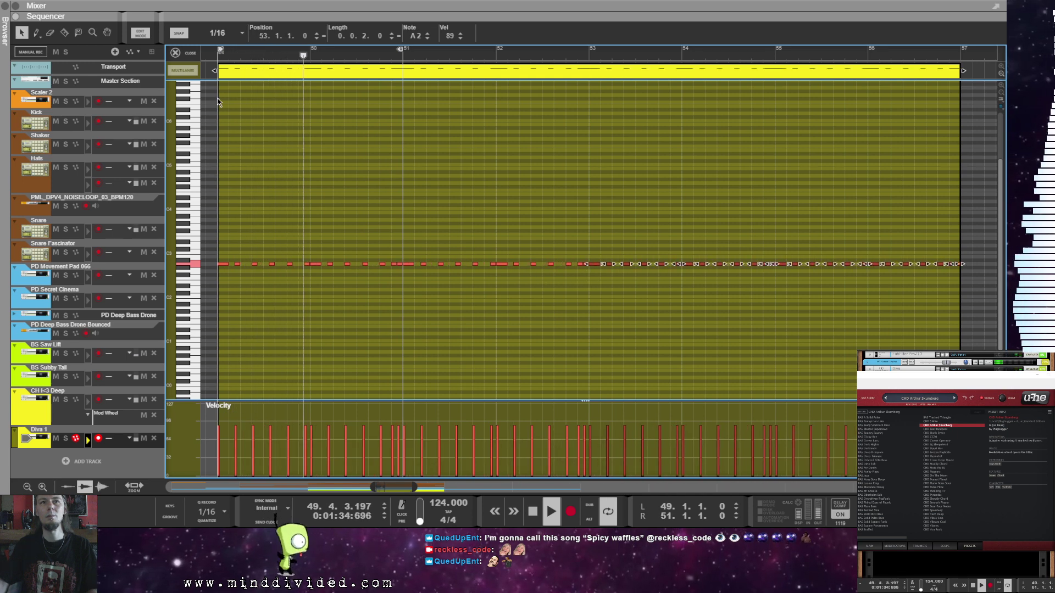
{"action": "left_click", "coordinate": [176, 53]}
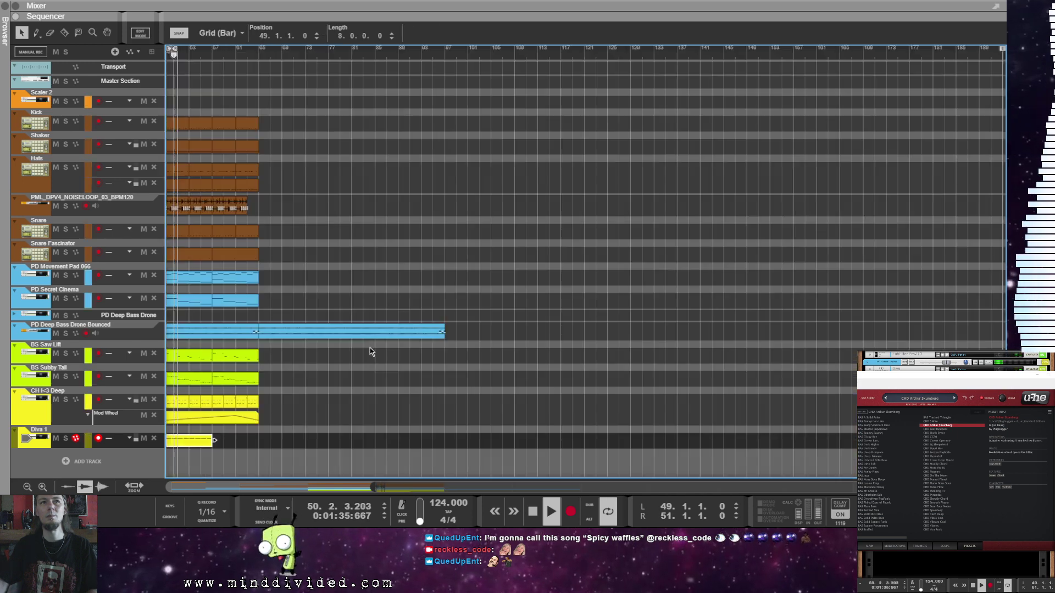
Step: Copy the Diva 1 clip to bar 57 so the part reaches bar 65
{"action": "left_click", "coordinate": [230, 486]}
{"action": "left_click", "coordinate": [579, 443]}
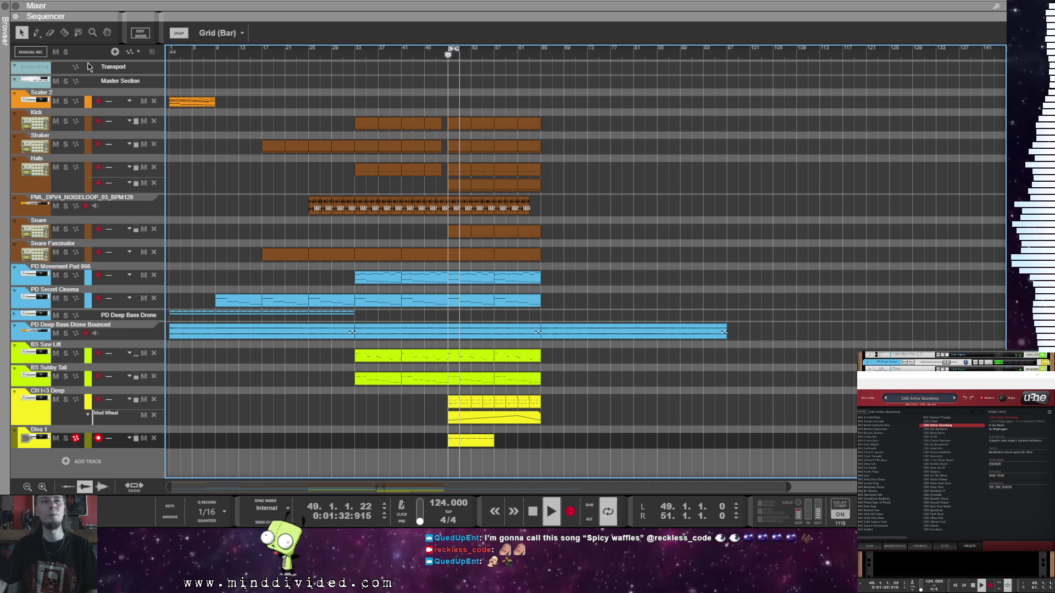
{"action": "left_click", "coordinate": [64, 33]}
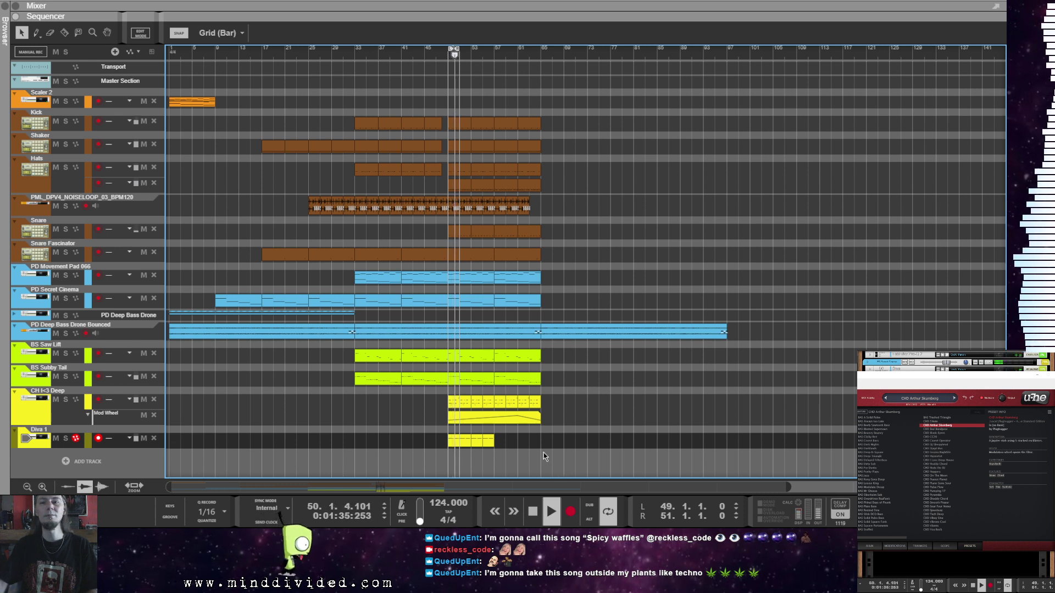
{"action": "left_click_drag", "start_coordinate": [455, 455], "coordinate": [487, 450]}
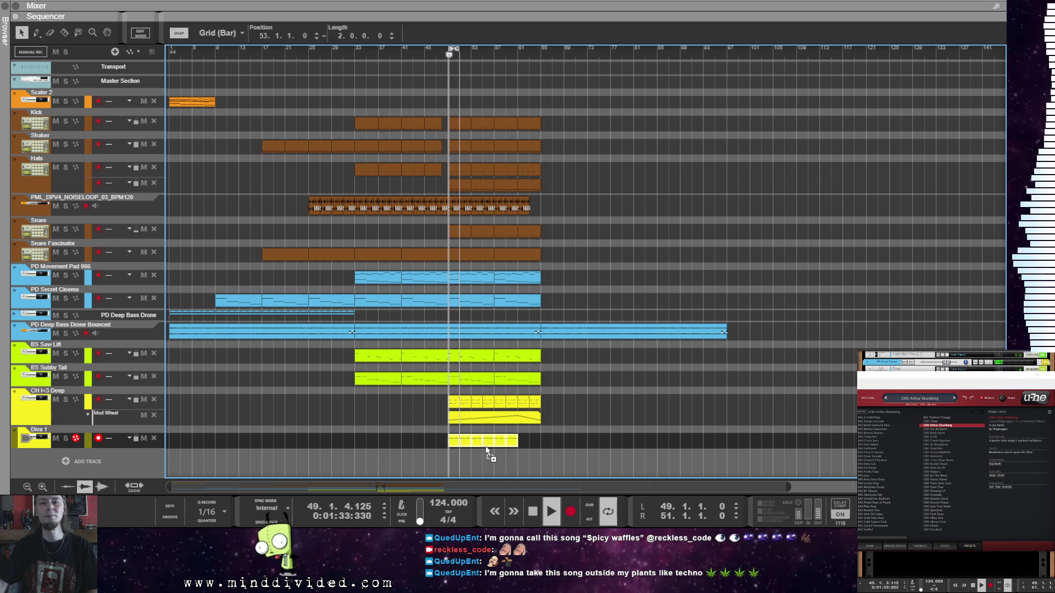
{"action": "left_click", "coordinate": [480, 463]}
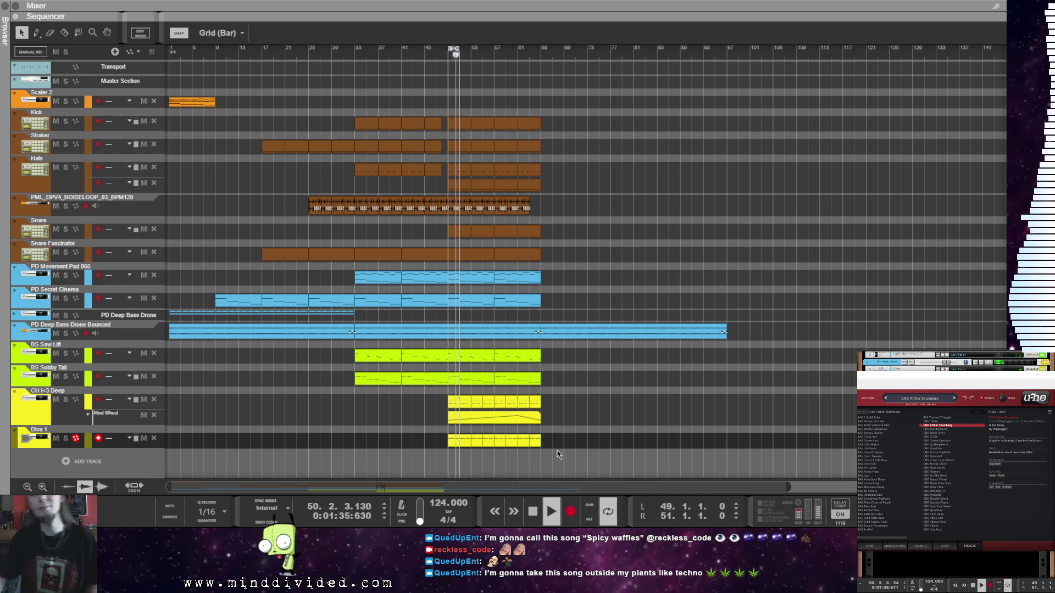
Step: Stop playback at bar 49 and hide the Diva plugin window
{"action": "left_click", "coordinate": [599, 417]}
{"action": "key", "text": "space"}
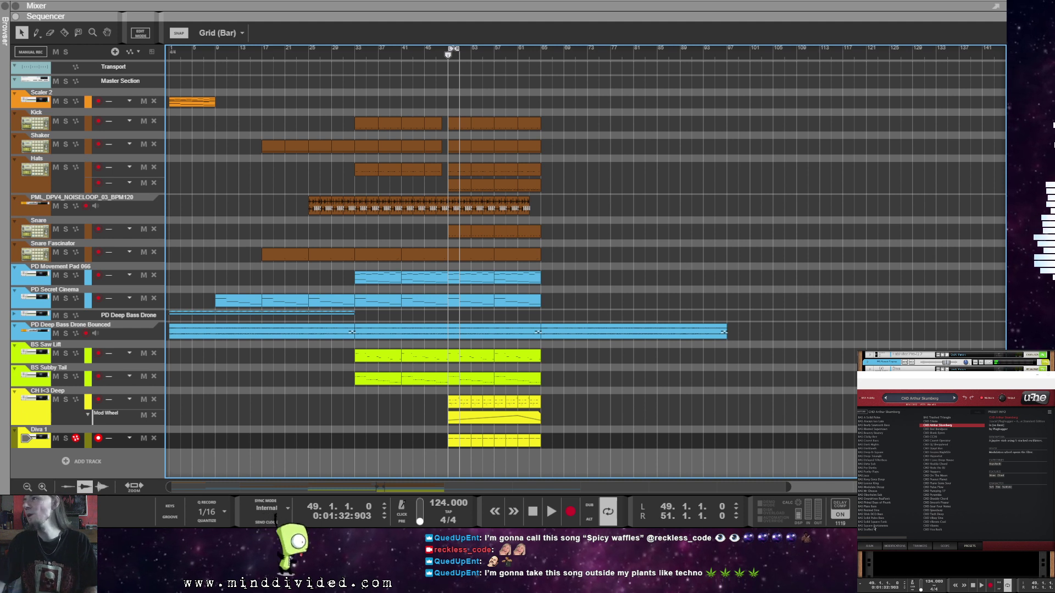
{"action": "left_click", "coordinate": [872, 546]}
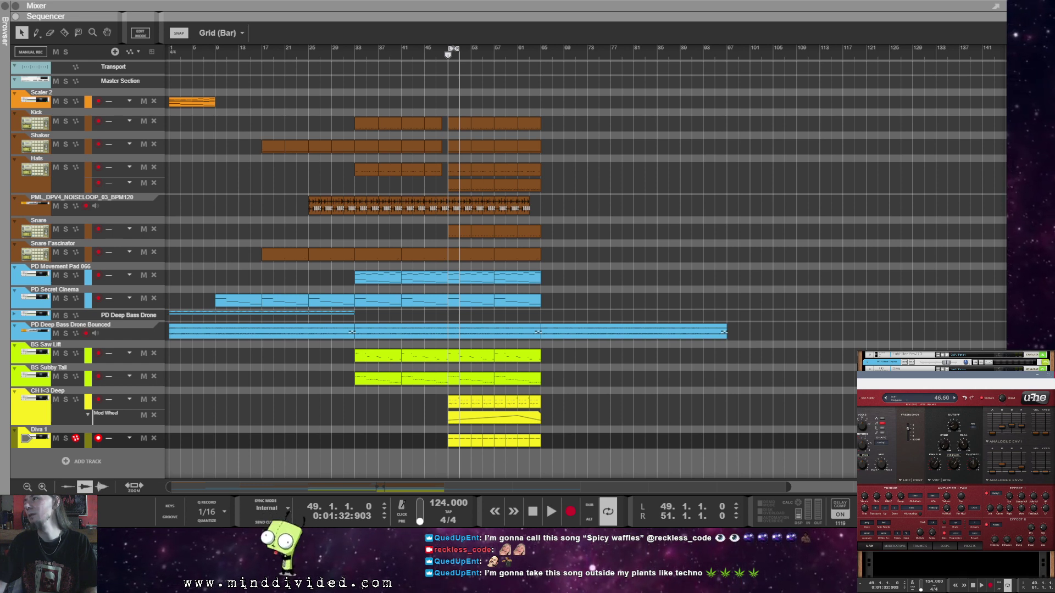
{"action": "left_click", "coordinate": [913, 555]}
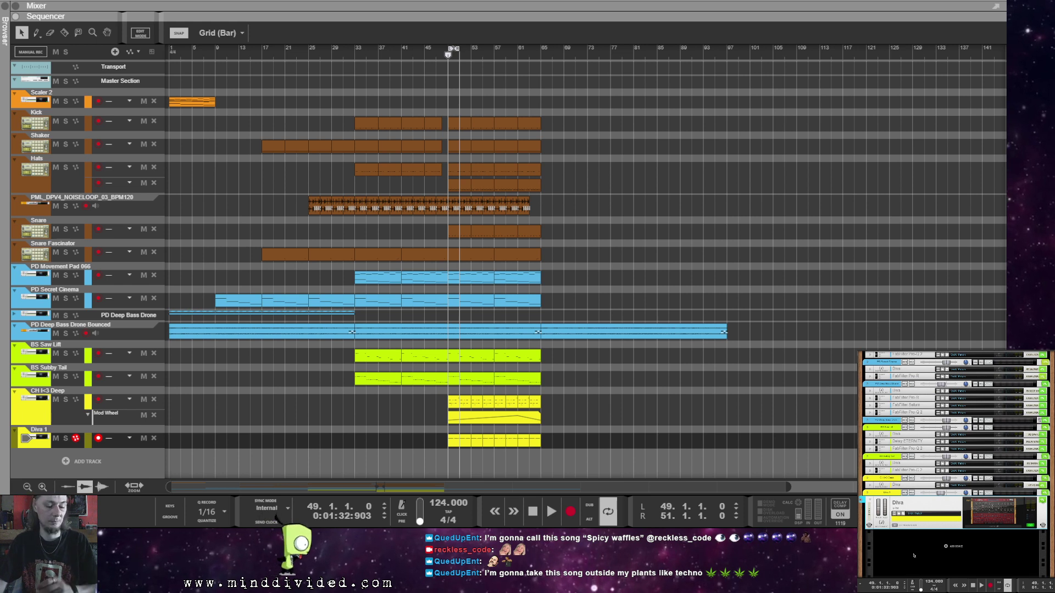
Step: Add a Mod Wheel automation lane to Diva 1
{"action": "right_click", "coordinate": [884, 508]}
{"action": "left_click", "coordinate": [897, 512]}
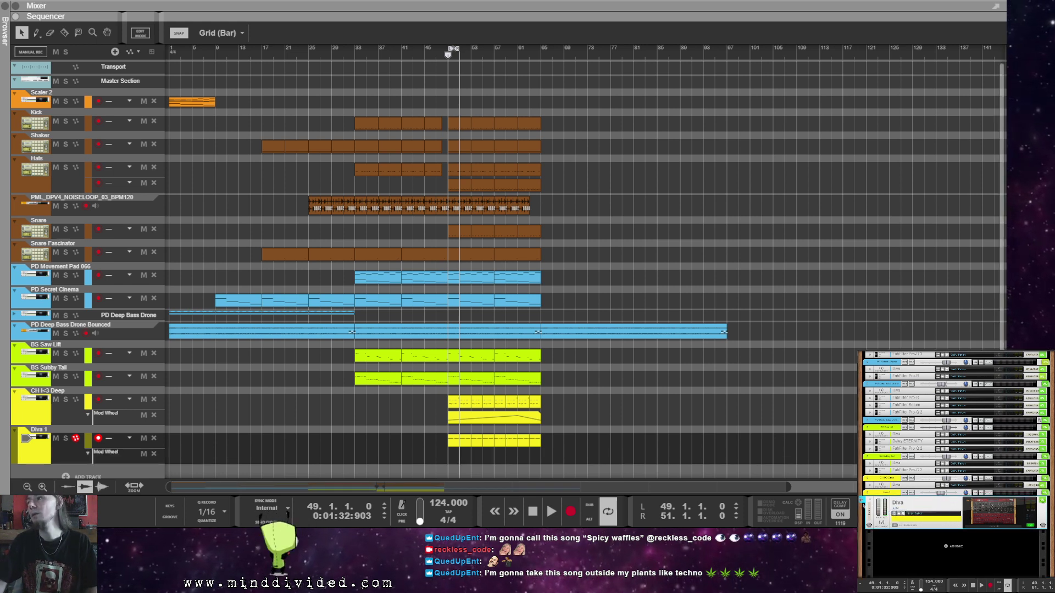
{"action": "left_click", "coordinate": [488, 471]}
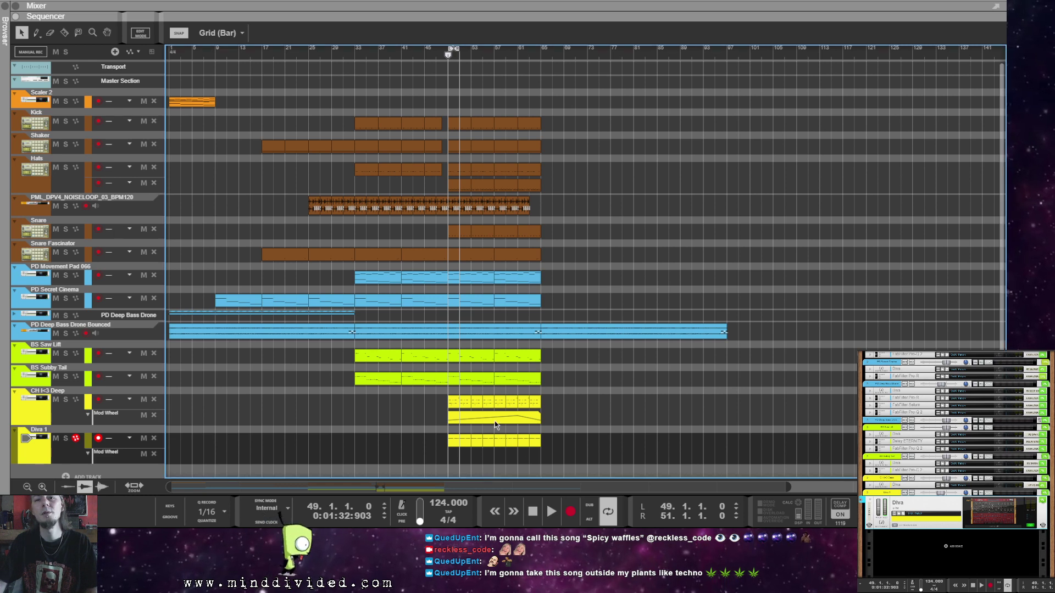
Step: Copy CH I<3 Deep's mod wheel clip to Diva 1, reverse it, and solo both tracks
{"action": "left_click_drag", "start_coordinate": [494, 421], "coordinate": [494, 460]}
{"action": "right_click", "coordinate": [493, 463]}
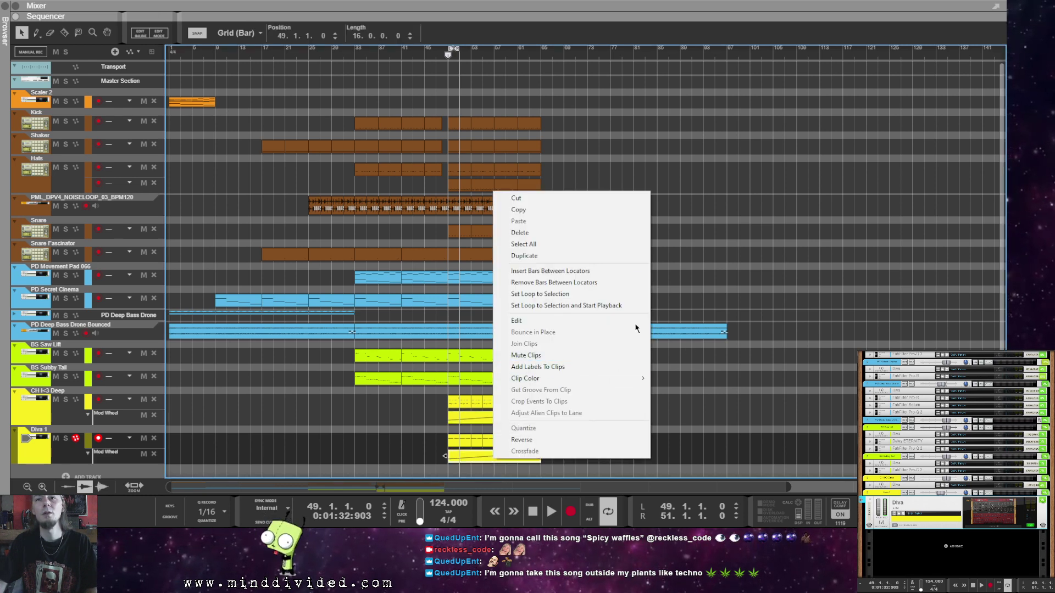
{"action": "left_click", "coordinate": [607, 441]}
{"action": "left_click", "coordinate": [596, 442]}
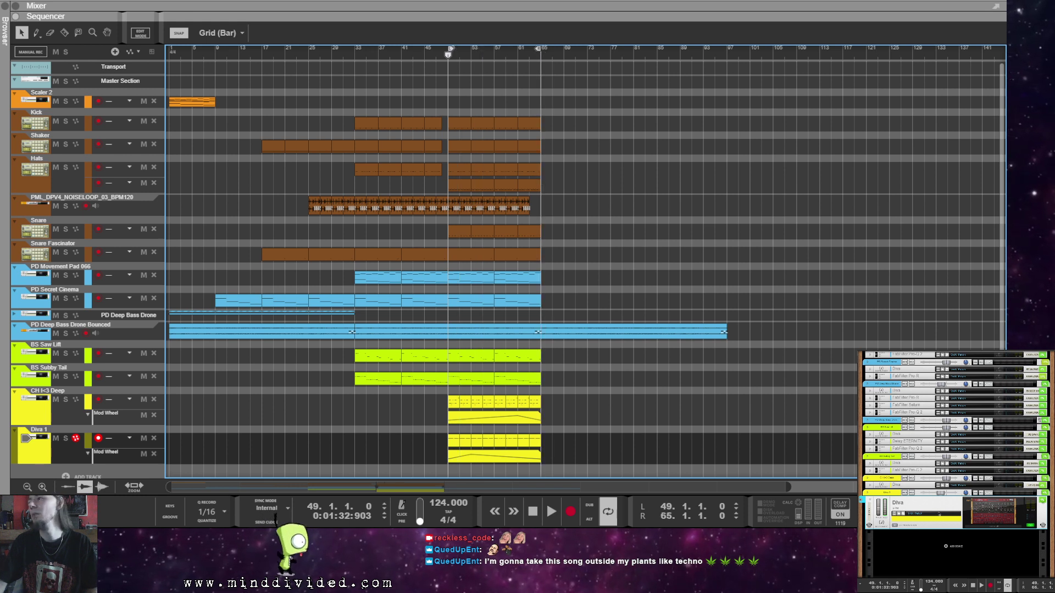
{"action": "left_click", "coordinate": [912, 492]}
{"action": "left_click", "coordinate": [912, 478]}
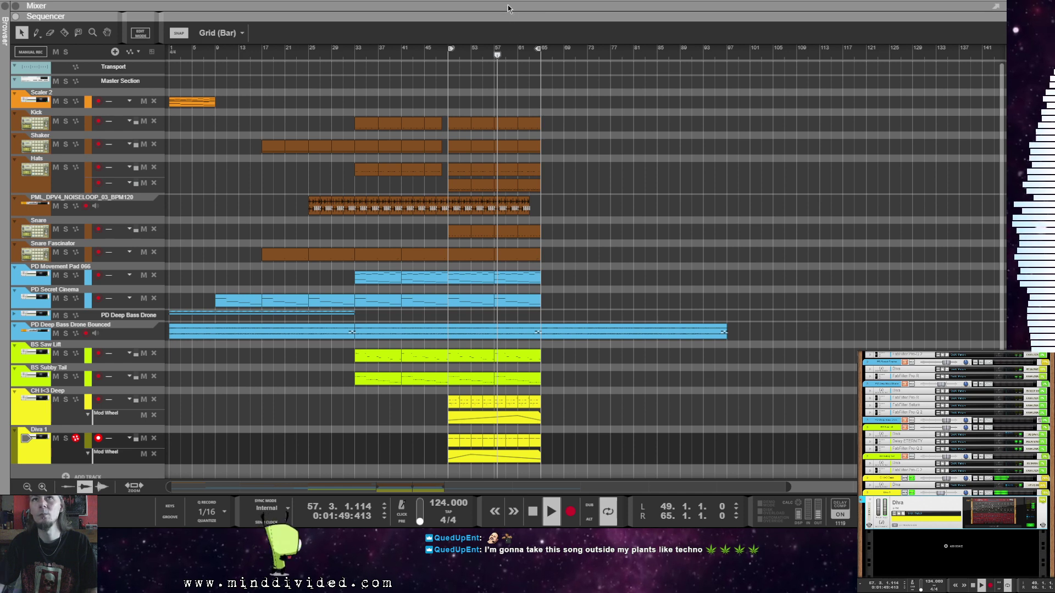
Step: Show the enlarged mixer and place the BUS: SC channel next to Scaler 2
{"action": "double_click", "coordinate": [356, 7]}
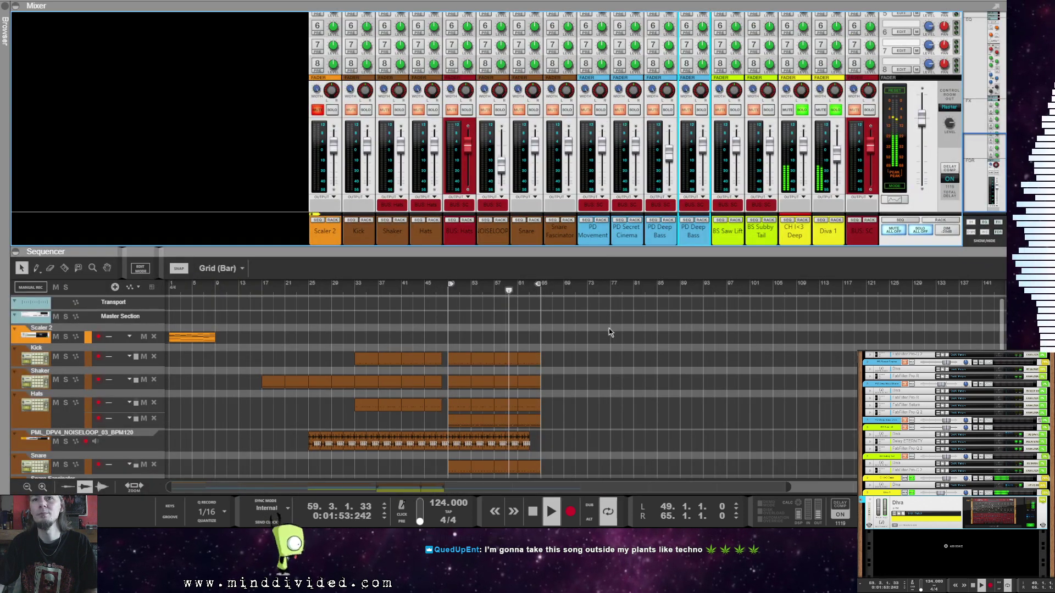
{"action": "left_click_drag", "start_coordinate": [575, 253], "coordinate": [794, 434]}
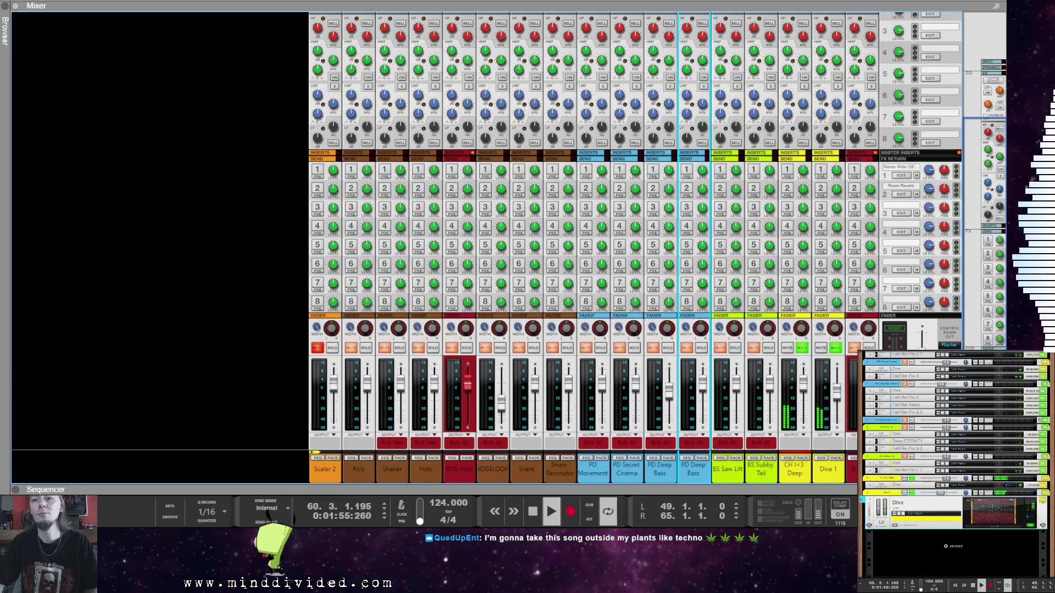
{"action": "left_click_drag", "start_coordinate": [852, 470], "coordinate": [347, 465]}
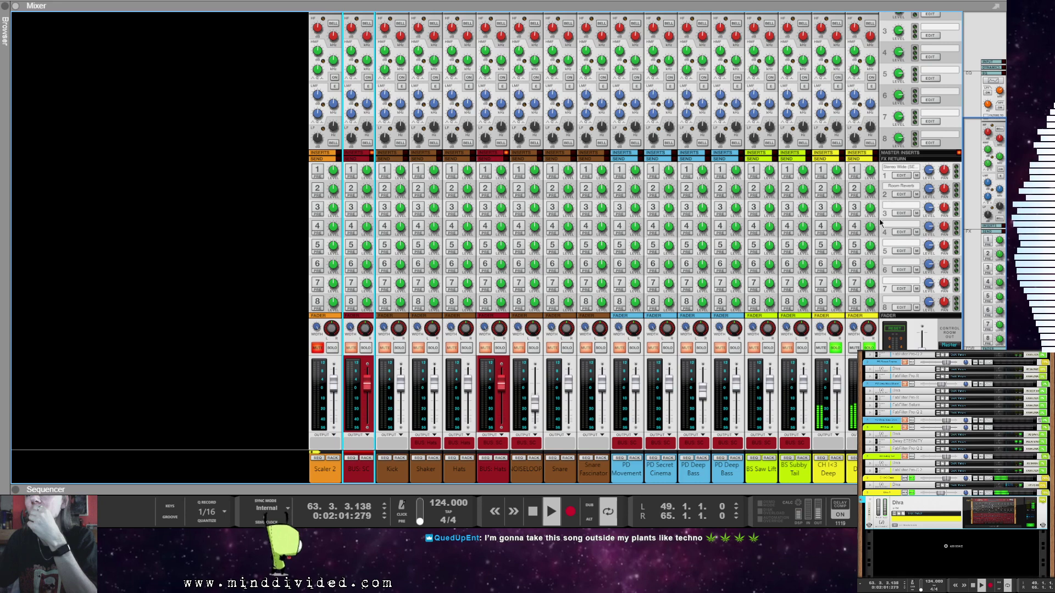
Step: Enable send 1 on the CH I<3 Deep and Diva 1 channels
{"action": "left_click", "coordinate": [821, 171]}
{"action": "left_click", "coordinate": [855, 171]}
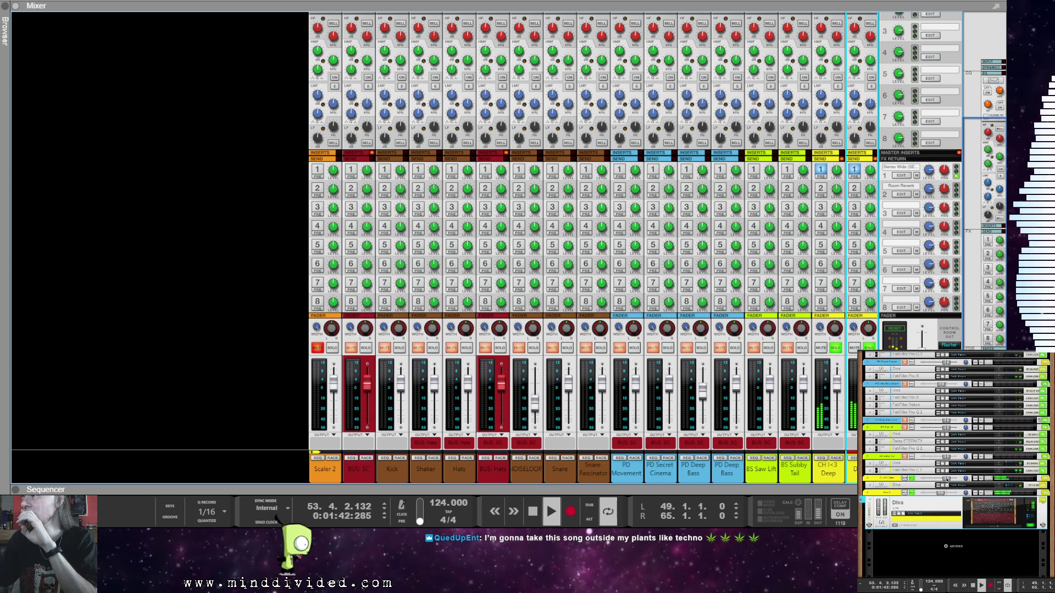
{"action": "left_click", "coordinate": [1001, 515]}
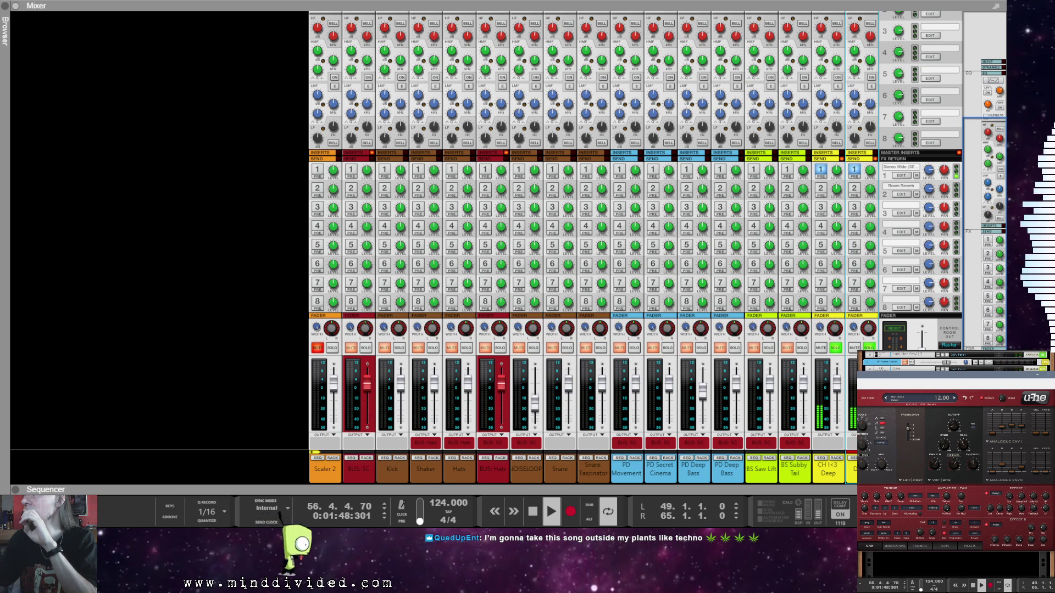
{"action": "left_click", "coordinate": [1052, 375]}
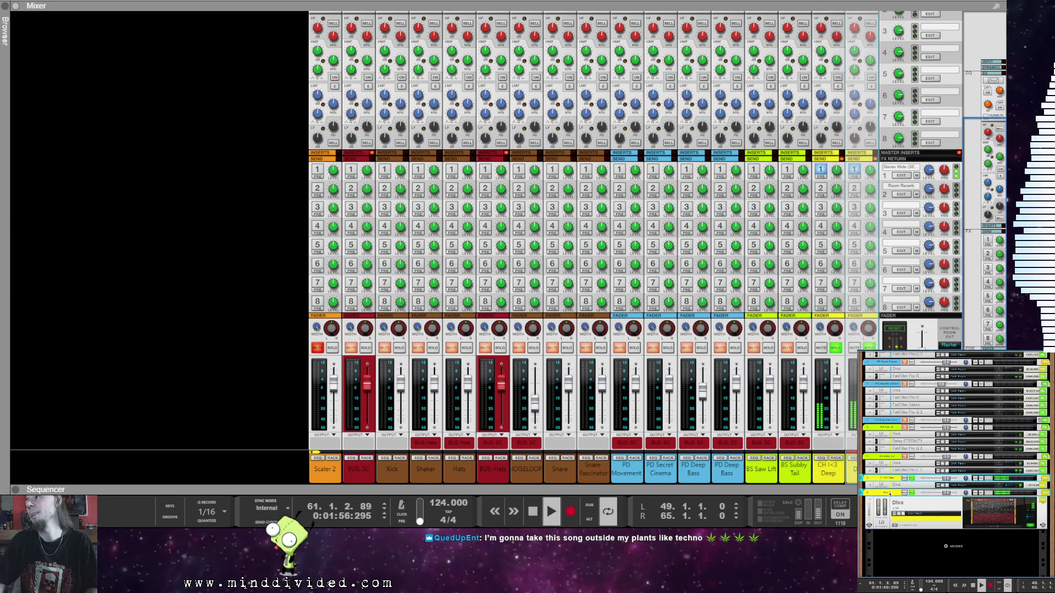
Step: Send the selected CH I<3 Deep and Diva 1 channels to a new output bus named 'BUS: Chords'
{"action": "right_click", "coordinate": [888, 491]}
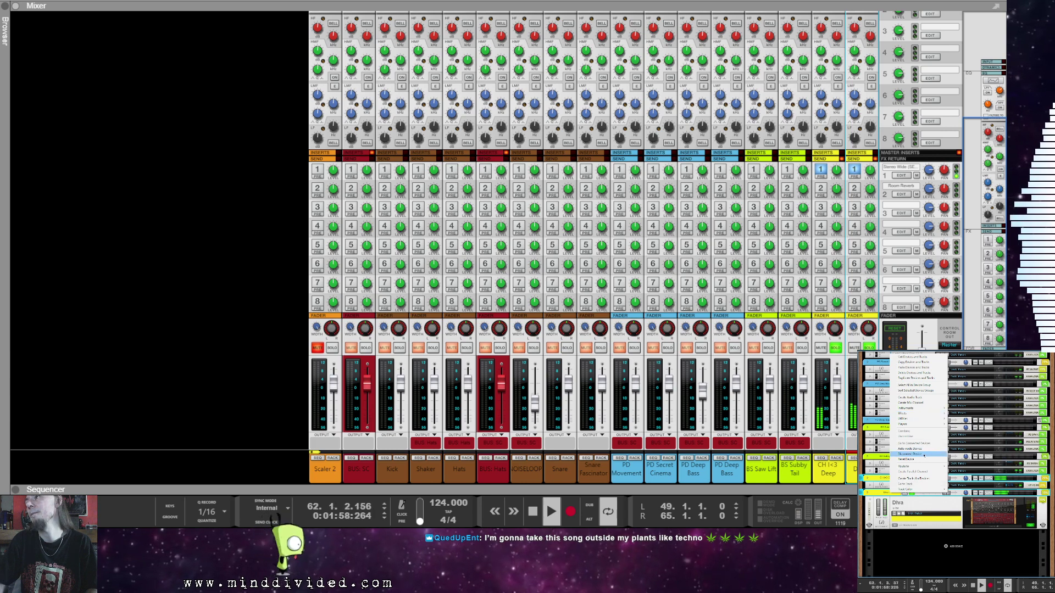
{"action": "mouse_move", "coordinate": [928, 466]}
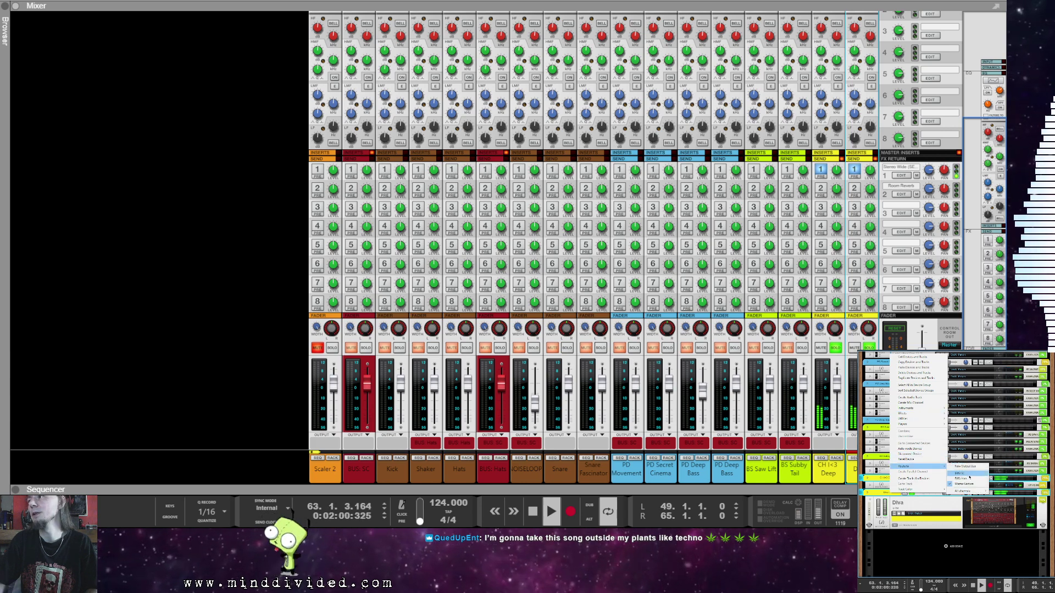
{"action": "left_click", "coordinate": [965, 467]}
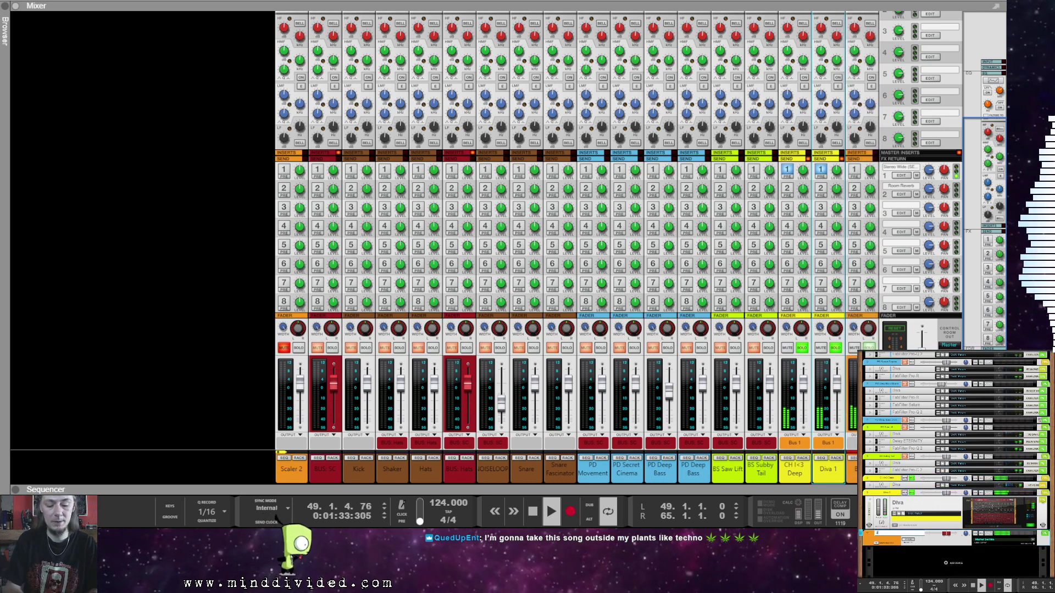
{"action": "type", "text": "BUS: Chords"}
{"action": "key", "text": "Return"}
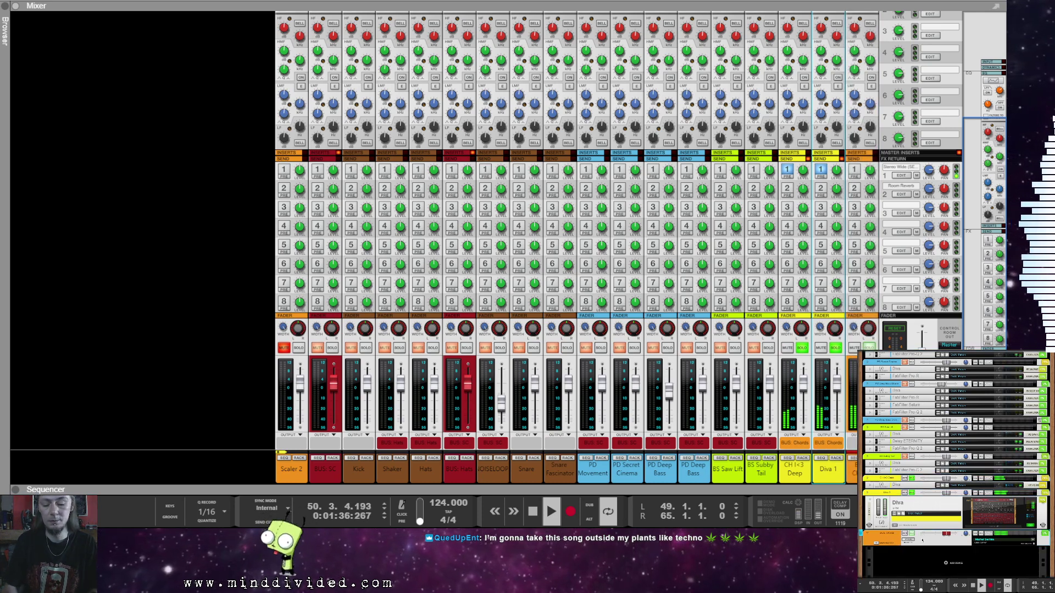
Step: Show the BUS: Chords insert effects area and bring up its add-effect menu
{"action": "left_click", "coordinate": [875, 544]}
{"action": "right_click", "coordinate": [896, 560]}
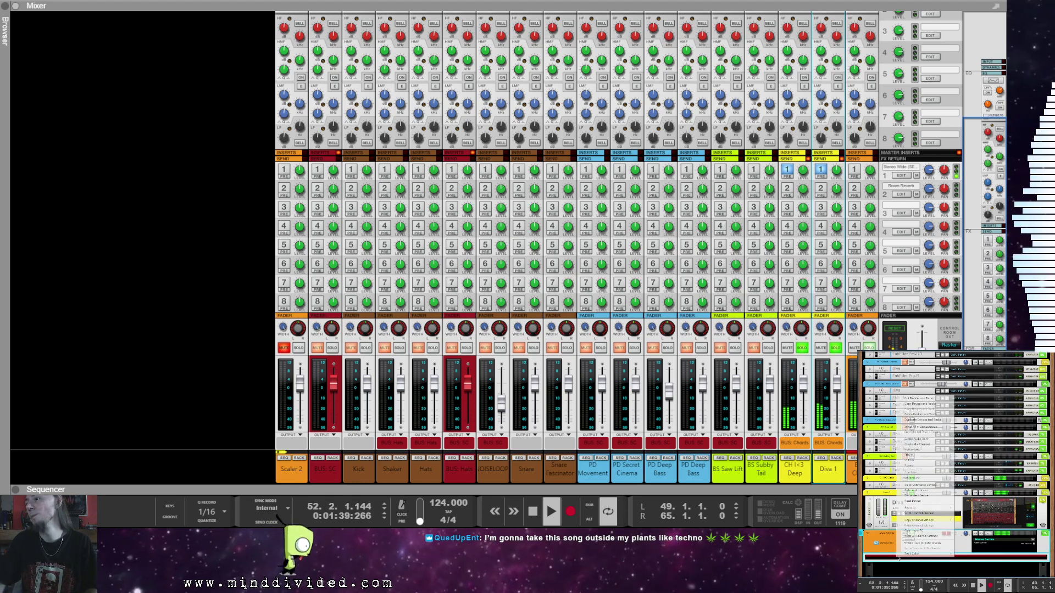
{"action": "mouse_move", "coordinate": [934, 455]}
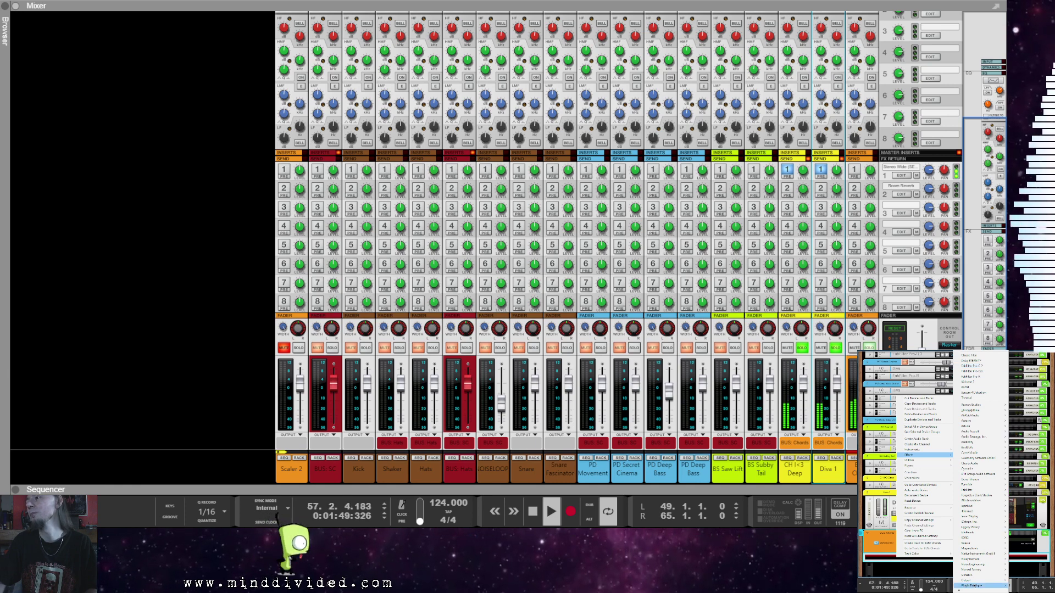
Step: Insert the Portal plugin on BUS: Chords and restart playback from bar 49
{"action": "mouse_move", "coordinate": [983, 581]}
{"action": "left_click", "coordinate": [1020, 581]}
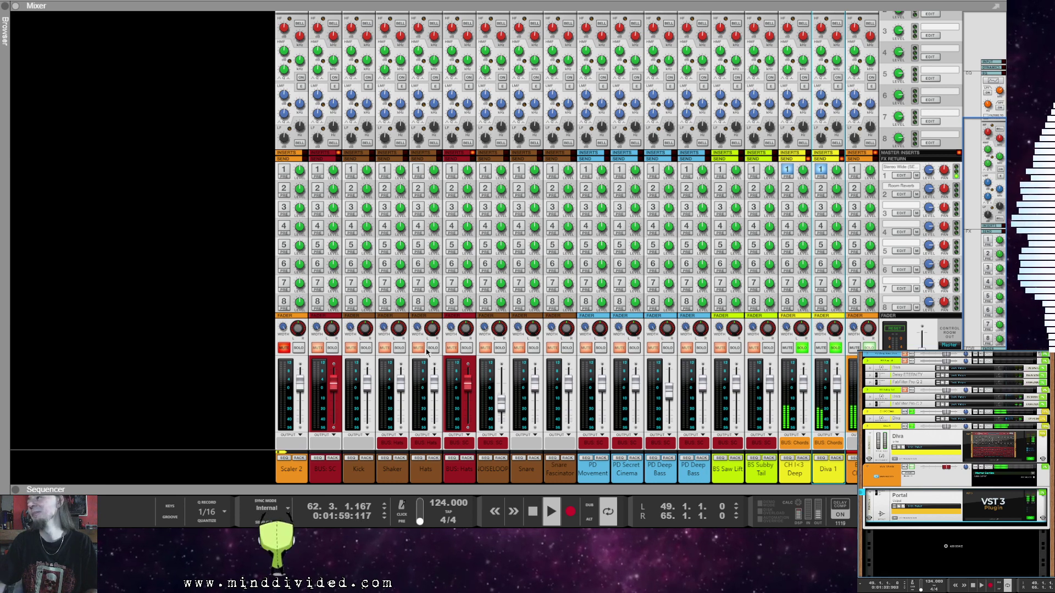
{"action": "key", "text": "space"}
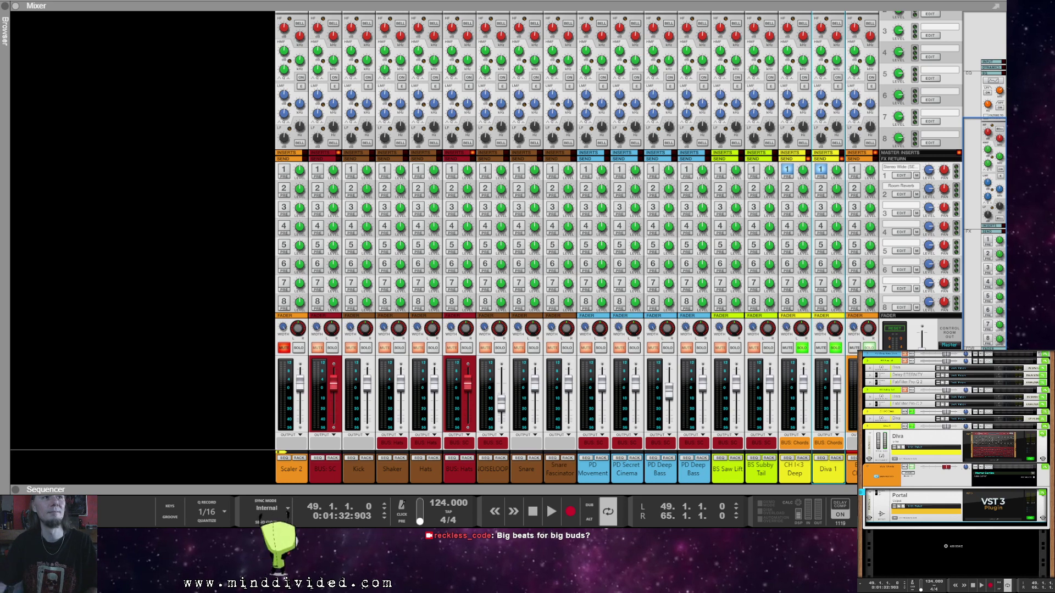
{"action": "key", "text": "space"}
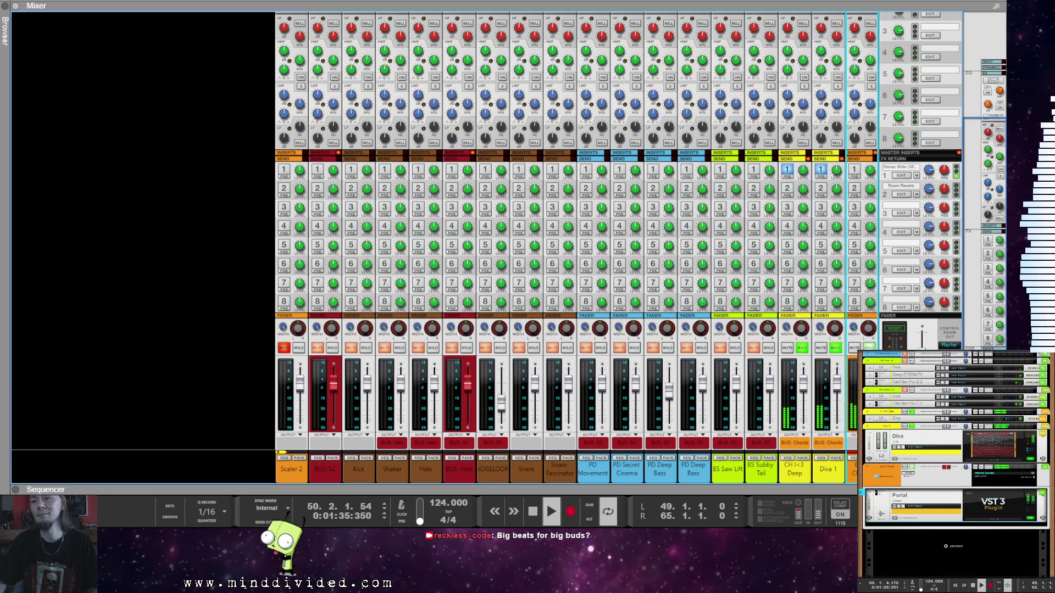
Step: Colour BUS: Chords dark red, maximise the arrangement, and move the Portal window off it
{"action": "right_click", "coordinate": [888, 501]}
{"action": "mouse_move", "coordinate": [913, 496]}
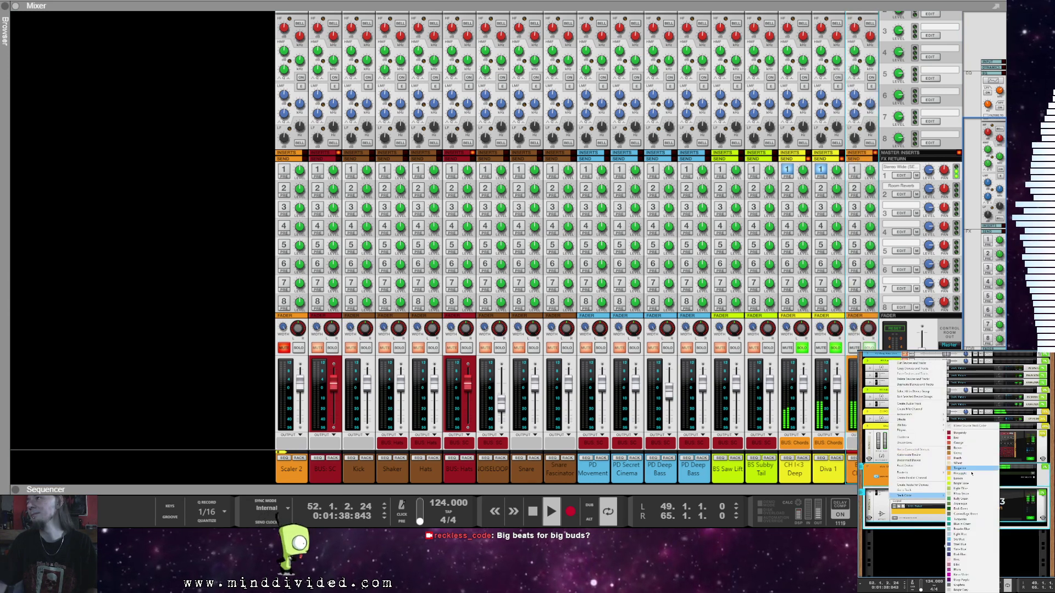
{"action": "left_click", "coordinate": [958, 433]}
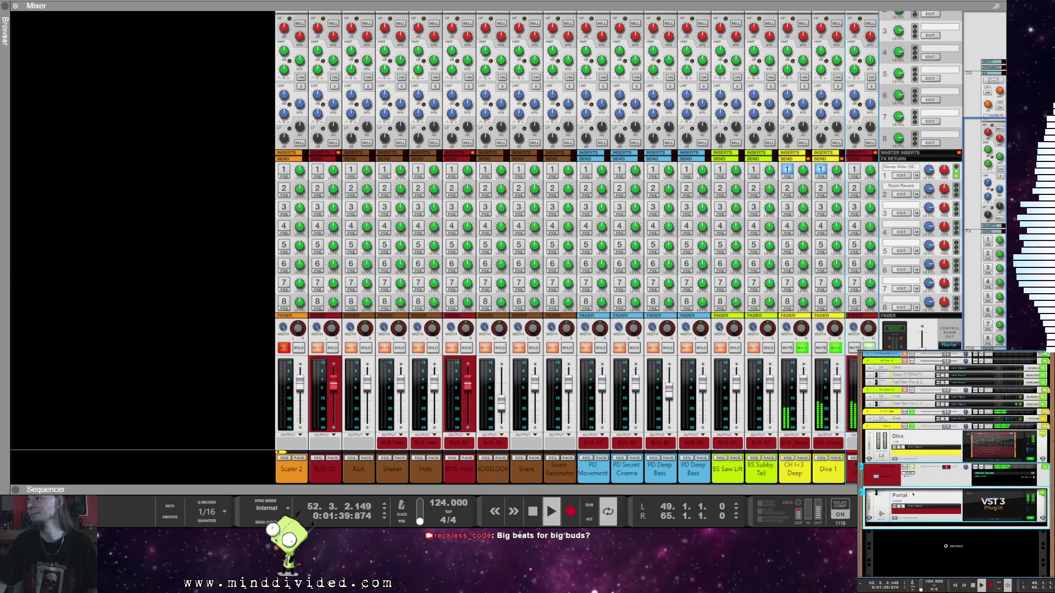
{"action": "double_click", "coordinate": [442, 492]}
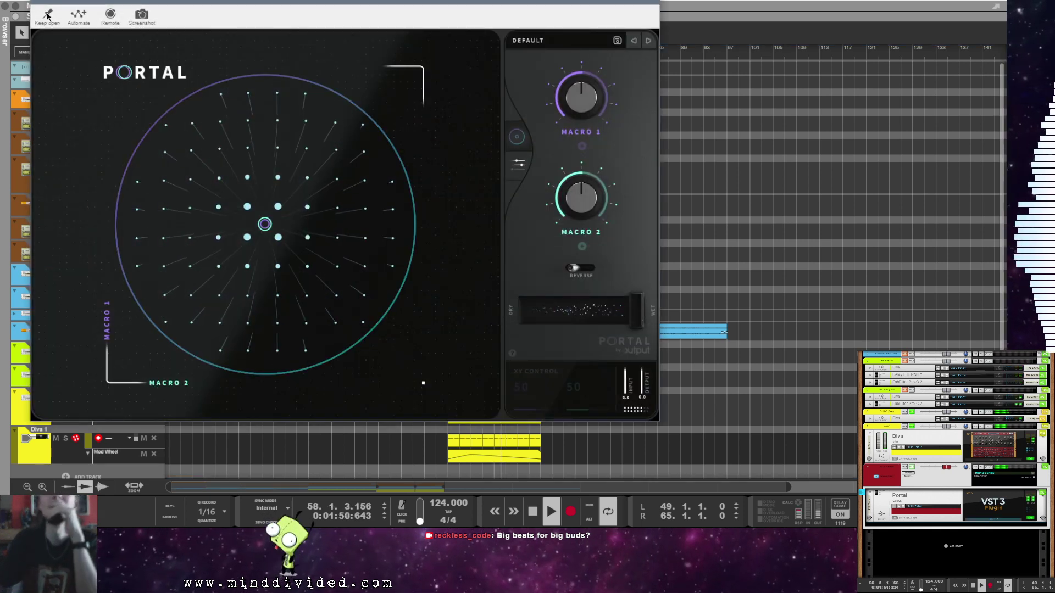
{"action": "left_click_drag", "start_coordinate": [519, 2], "coordinate": [970, 364]}
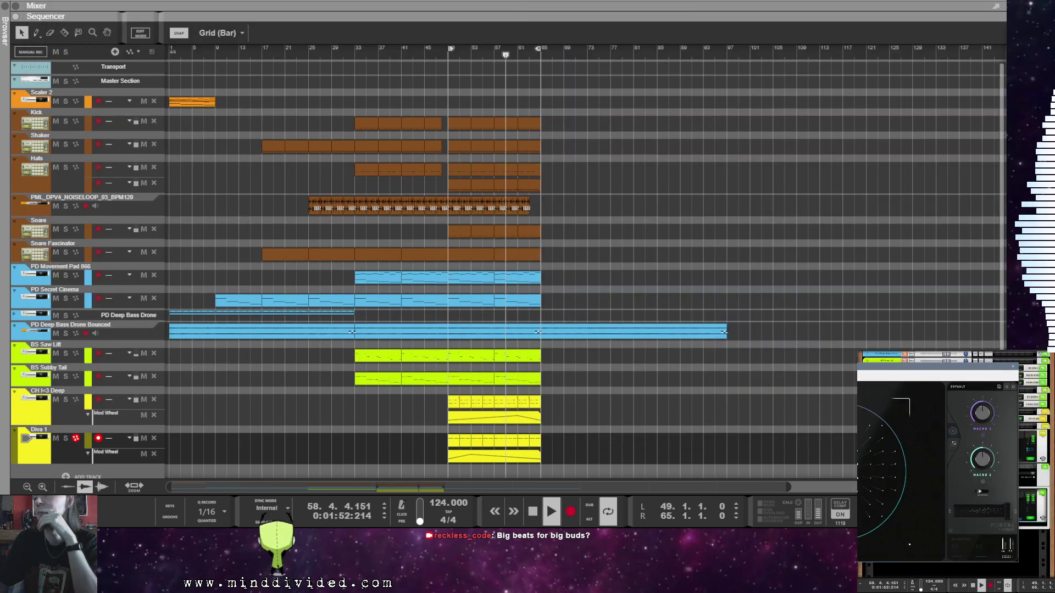
Step: Audition Pitch Artifacts, Light and Dark and Scattered Thought, set Dry/Wet to 25, then load Pitch Jumper
{"action": "left_click", "coordinate": [974, 385]}
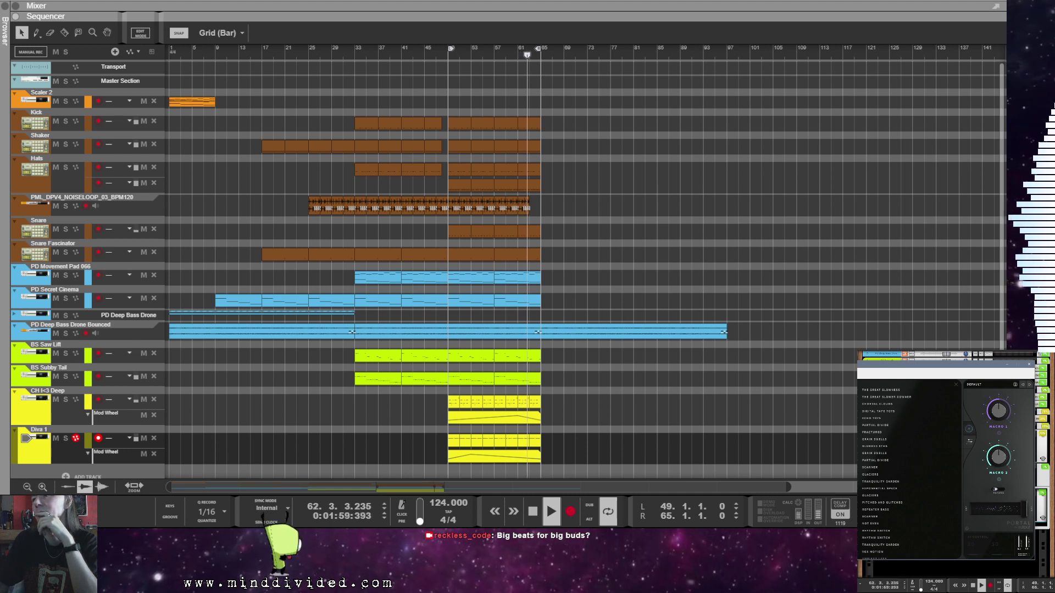
{"action": "left_click", "coordinate": [859, 457]}
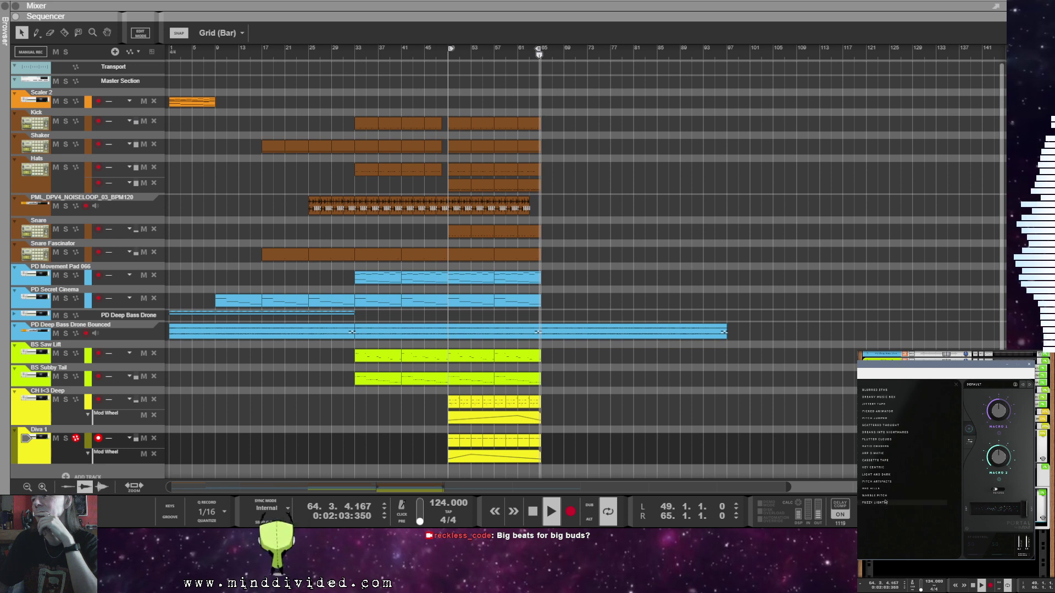
{"action": "left_click", "coordinate": [882, 482]}
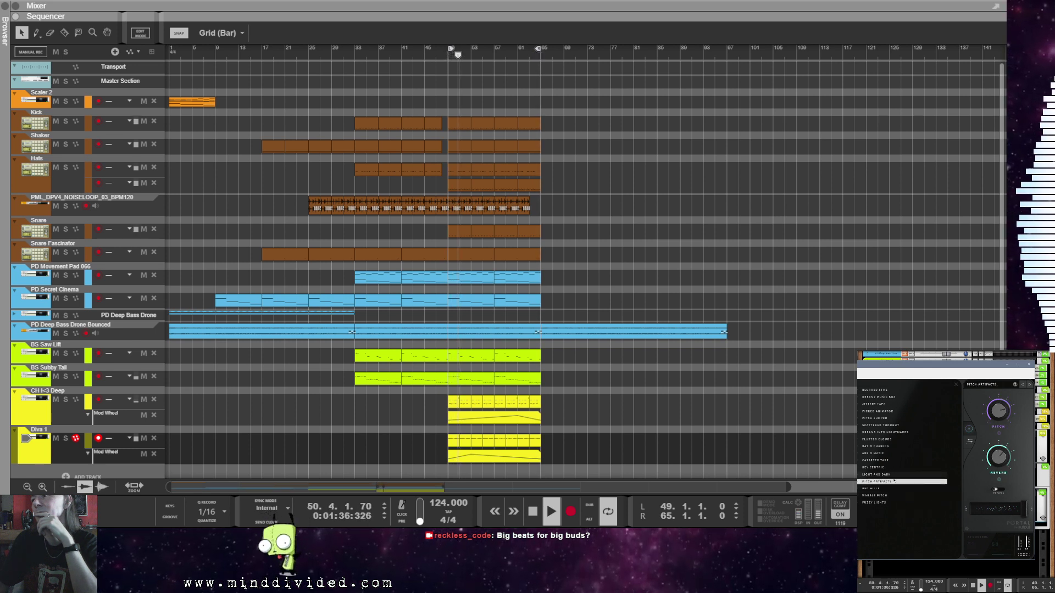
{"action": "left_click", "coordinate": [893, 476]}
{"action": "left_click_drag", "start_coordinate": [1024, 513], "coordinate": [987, 522]}
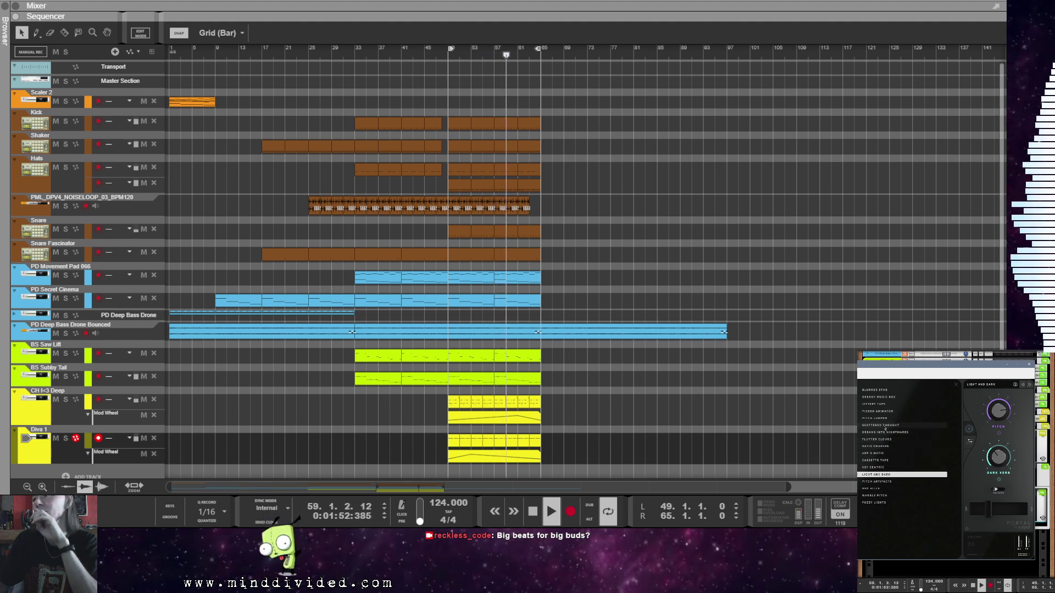
{"action": "left_click", "coordinate": [881, 425]}
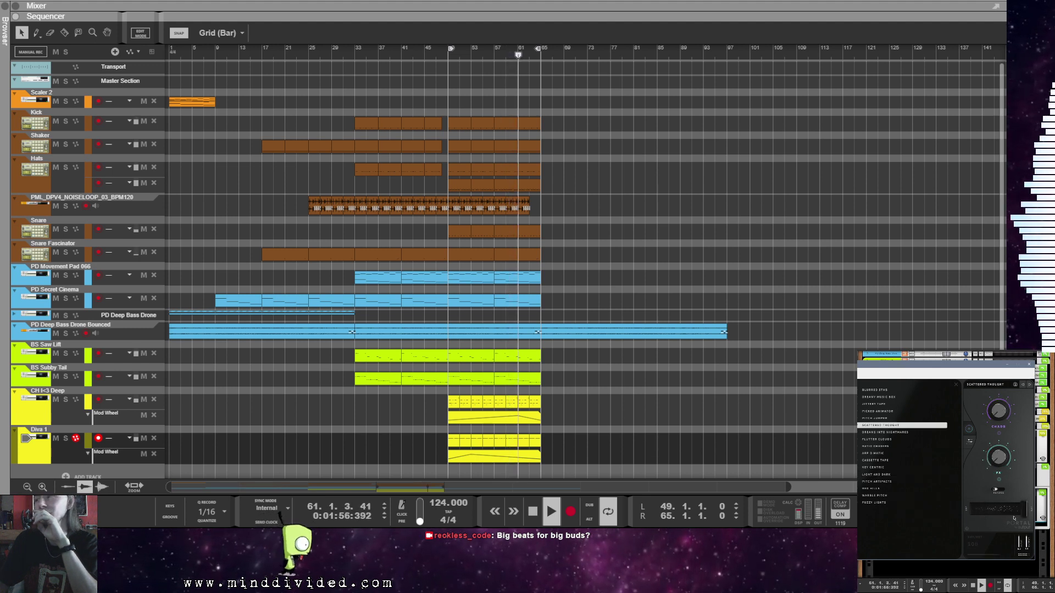
{"action": "left_click_drag", "start_coordinate": [1024, 510], "coordinate": [988, 516]}
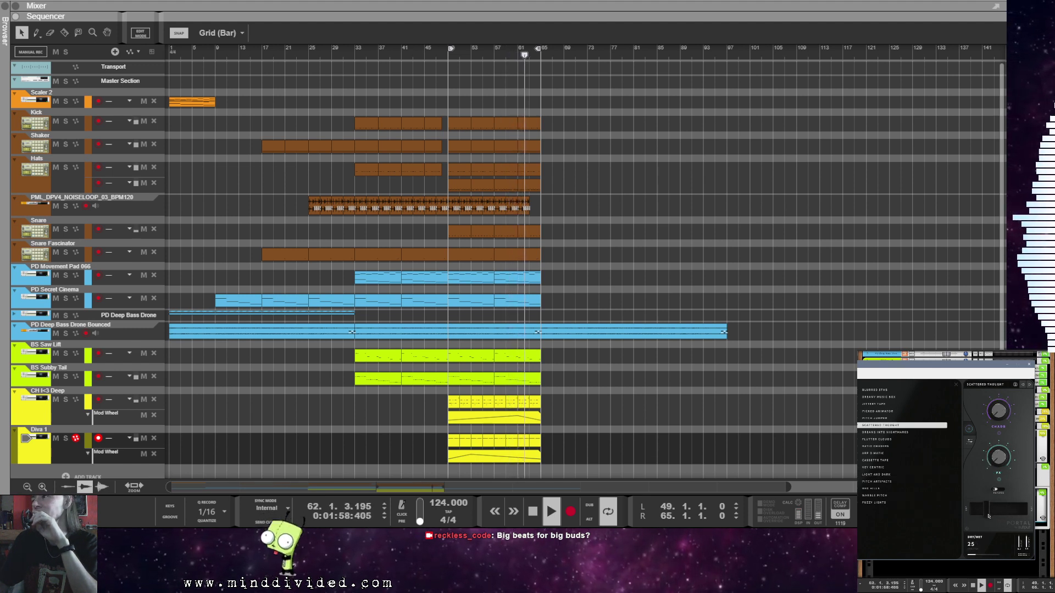
{"action": "left_click", "coordinate": [879, 418]}
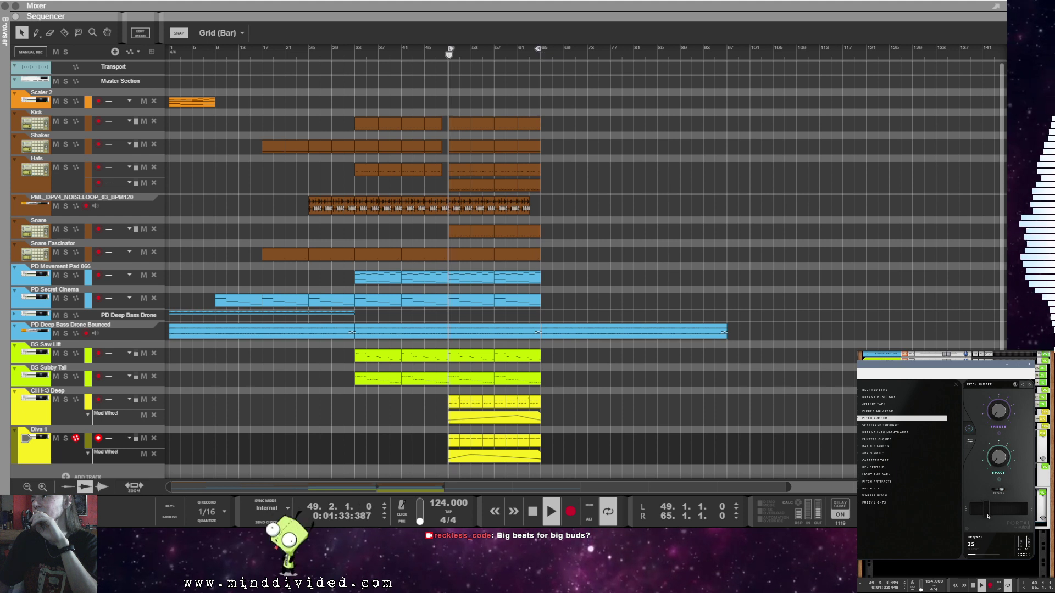
Step: Try the Blur and Shimmer preset, raising Shimmer to about 35 and dry/wet to 44
{"action": "left_click", "coordinate": [879, 391]}
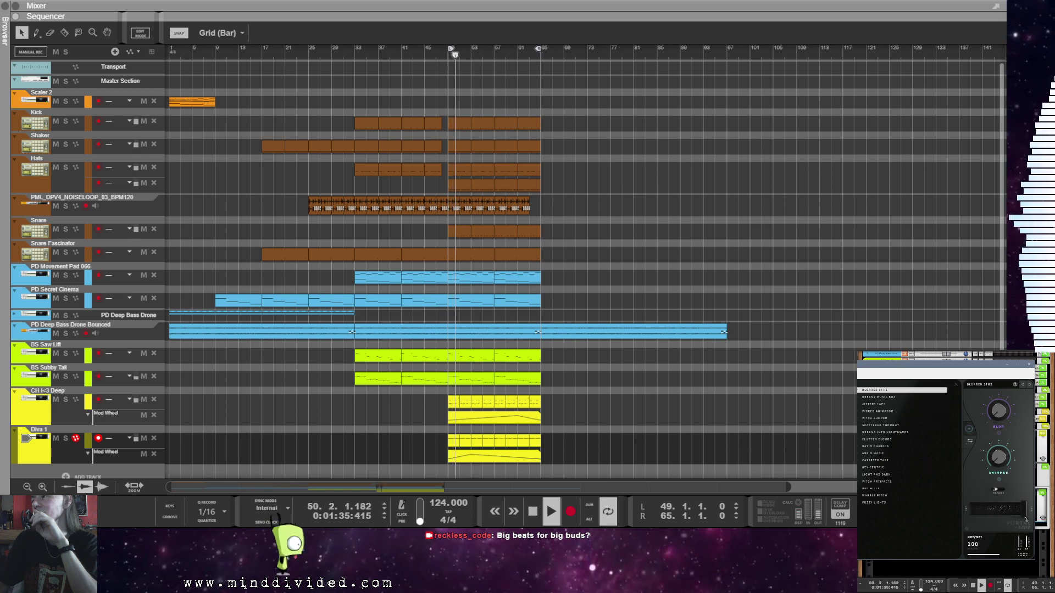
{"action": "left_click_drag", "start_coordinate": [1009, 517], "coordinate": [993, 517]}
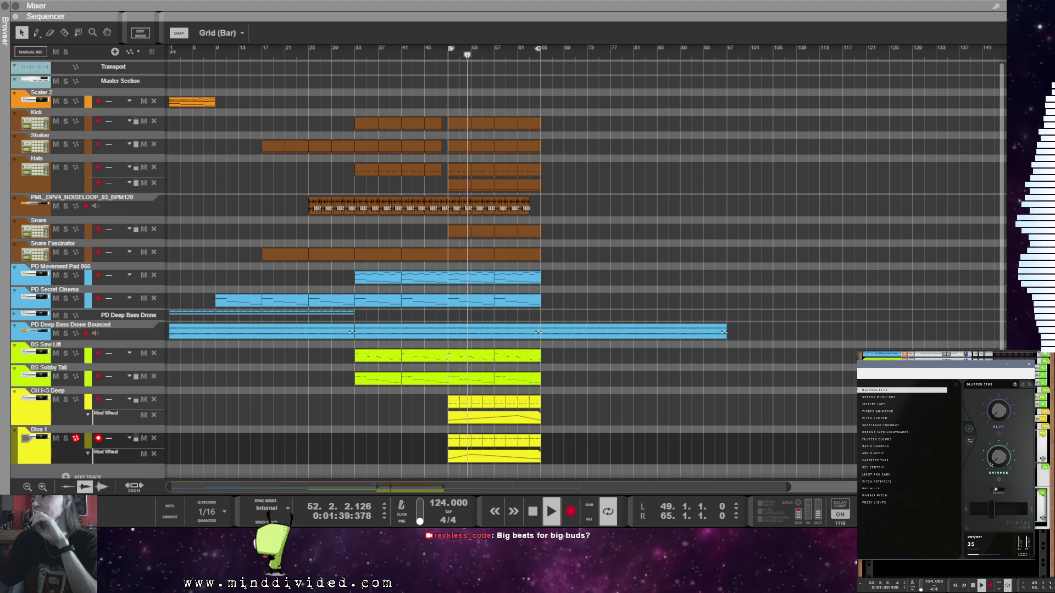
{"action": "left_click_drag", "start_coordinate": [998, 467], "coordinate": [998, 461]}
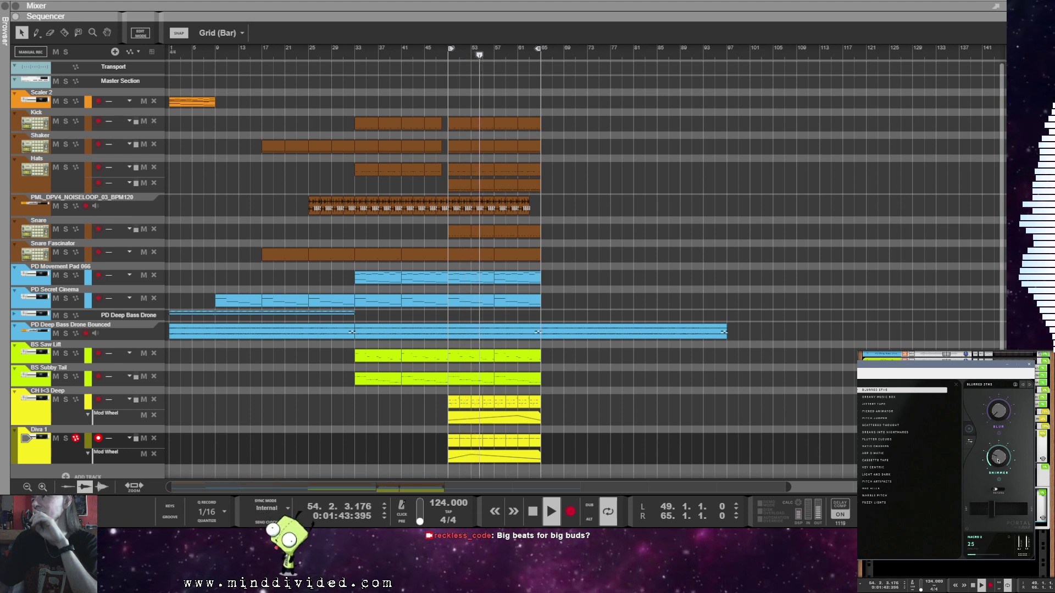
{"action": "left_click_drag", "start_coordinate": [998, 461], "coordinate": [997, 455]}
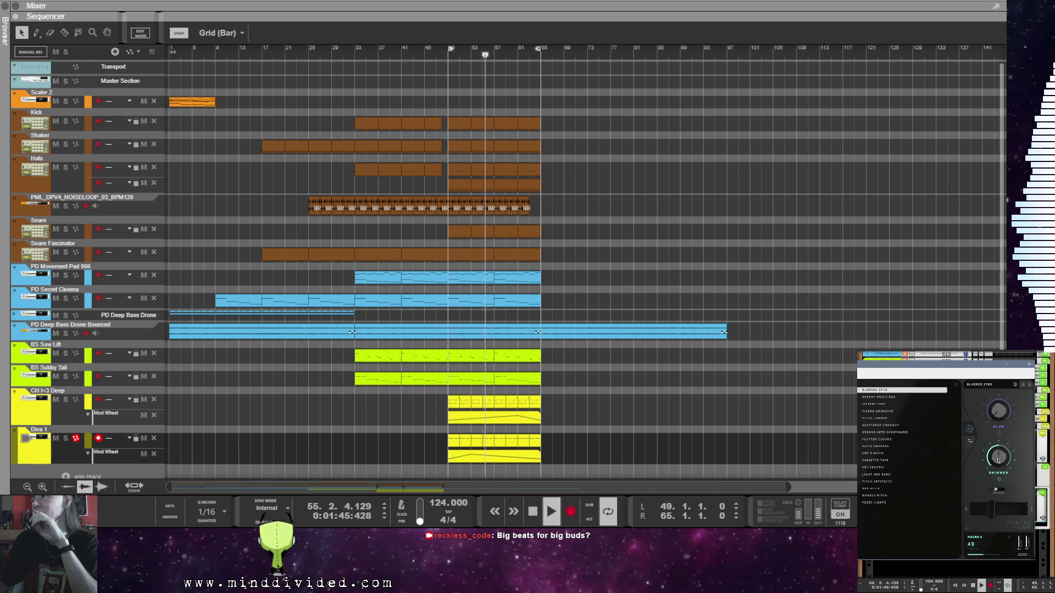
{"action": "left_click_drag", "start_coordinate": [992, 516], "coordinate": [1013, 517]}
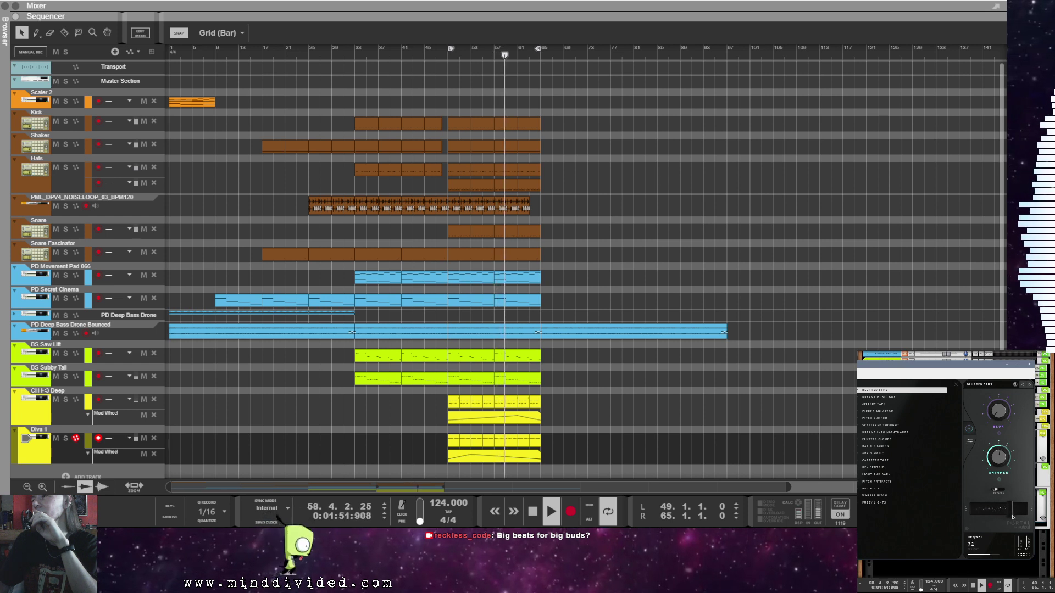
Step: Audition Key Centric, Red Hills, Warble Pitch and Fuzzy Lights, then return to Pitch Jumper at dry/wet 27
{"action": "left_click", "coordinate": [880, 468]}
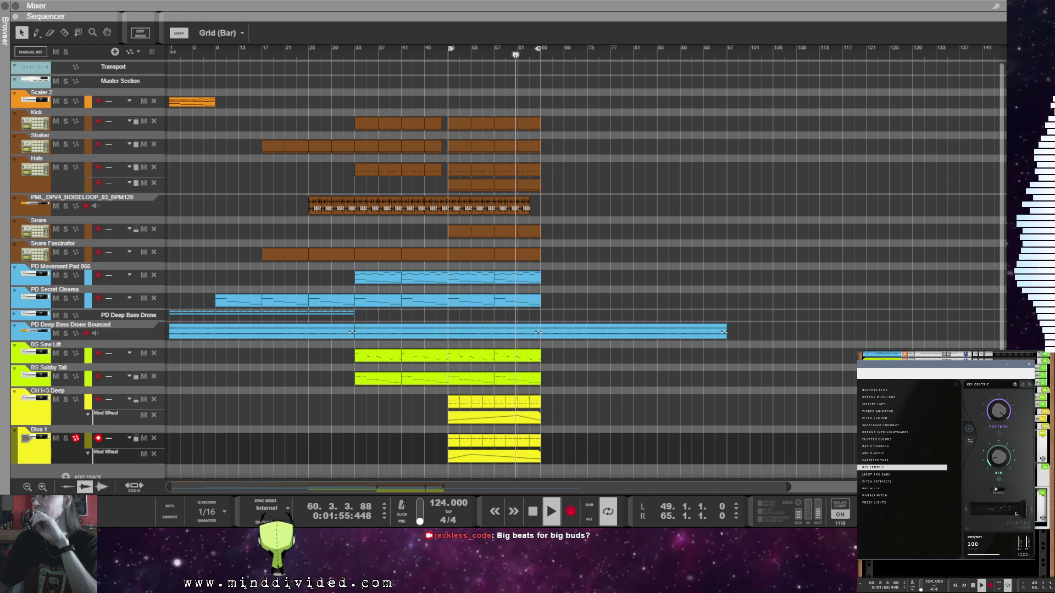
{"action": "left_click", "coordinate": [897, 475]}
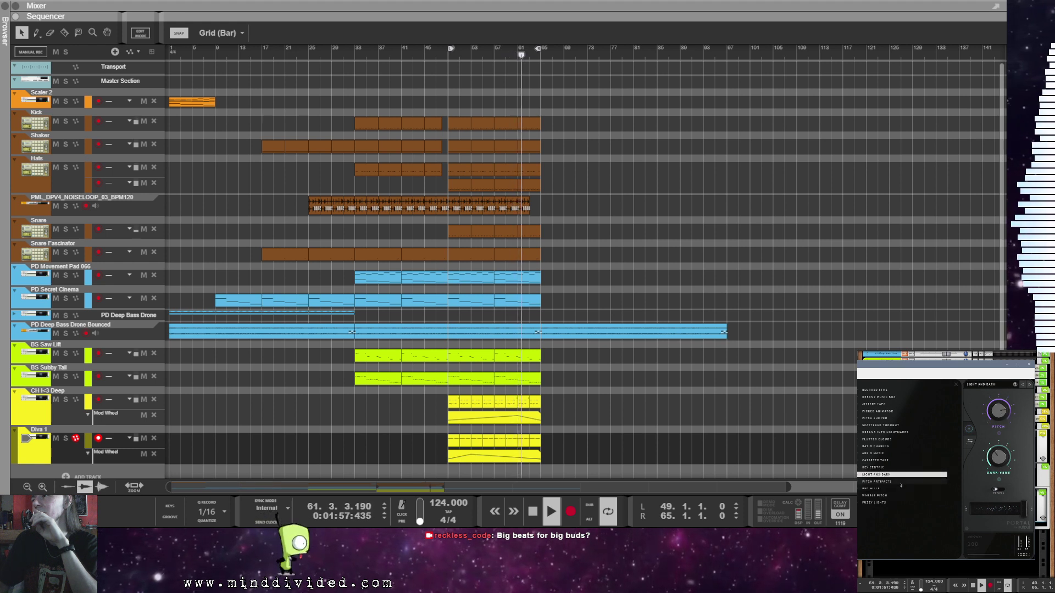
{"action": "left_click", "coordinate": [899, 482]}
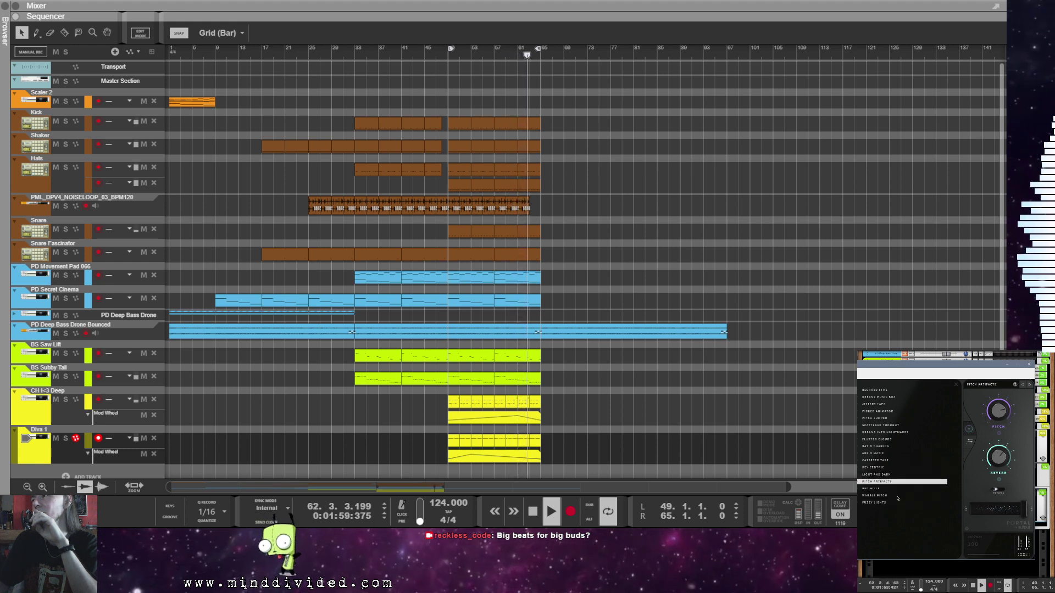
{"action": "left_click", "coordinate": [881, 490]}
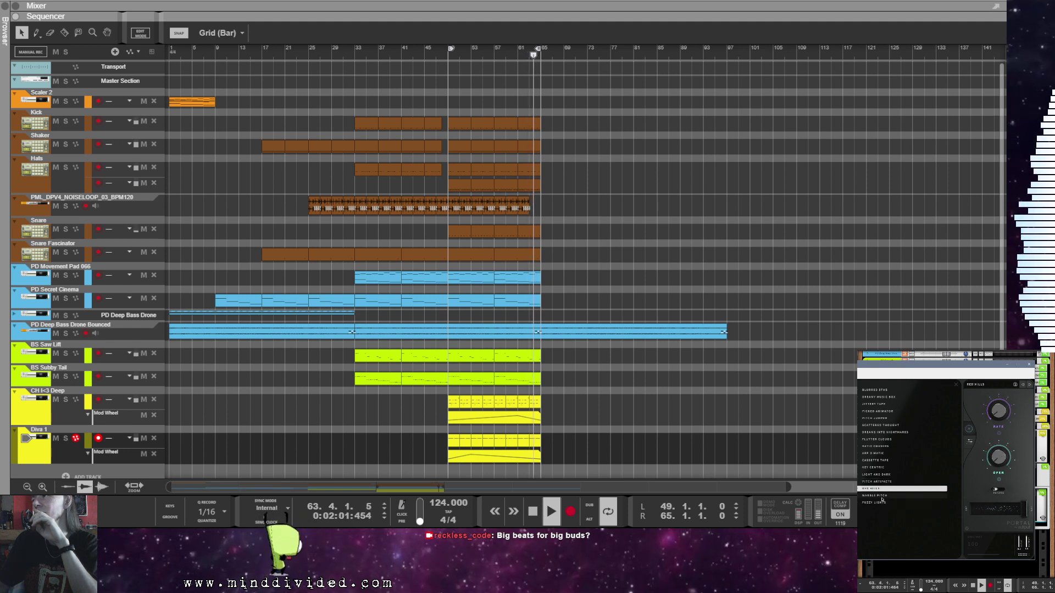
{"action": "left_click", "coordinate": [884, 496]}
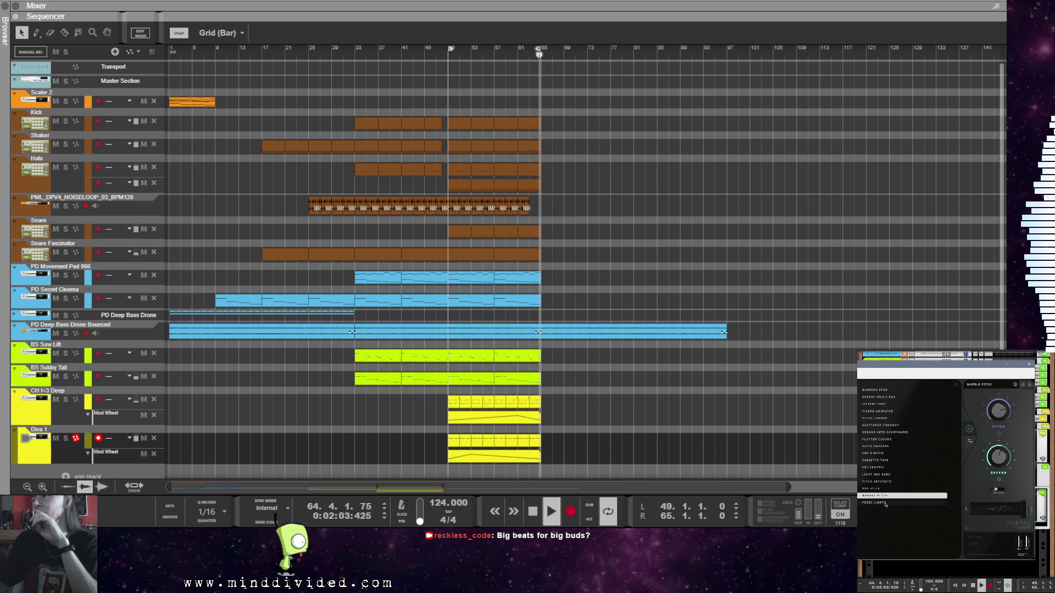
{"action": "left_click", "coordinate": [883, 503]}
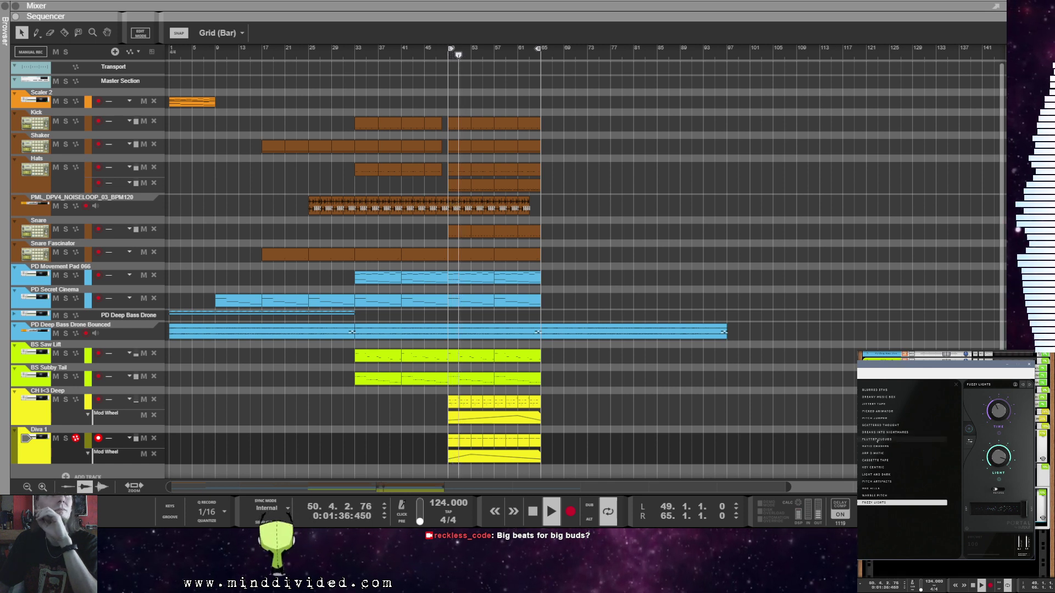
{"action": "left_click", "coordinate": [878, 419]}
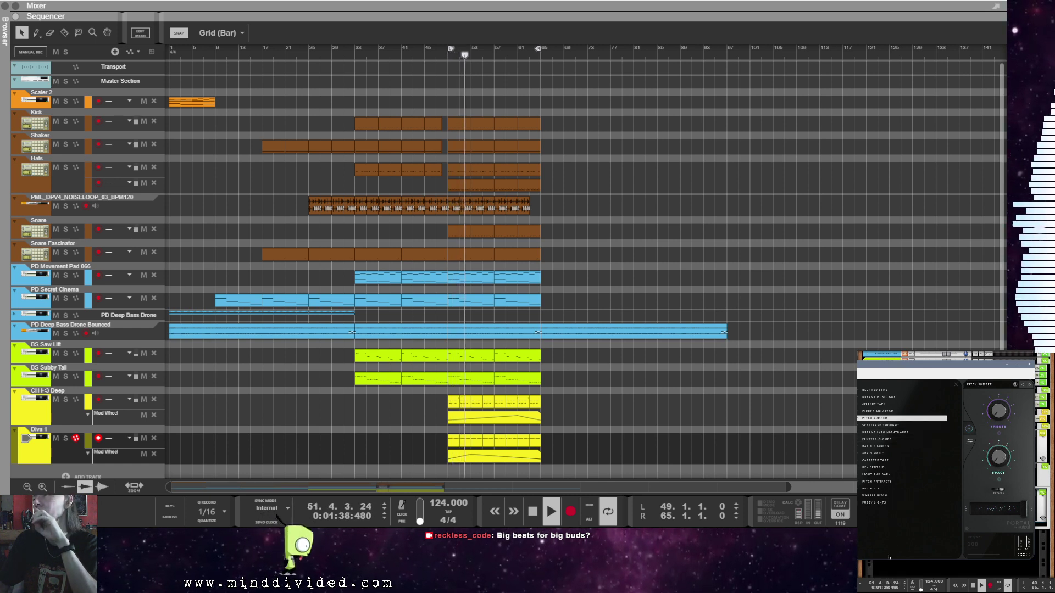
{"action": "left_click_drag", "start_coordinate": [1023, 517], "coordinate": [991, 518]}
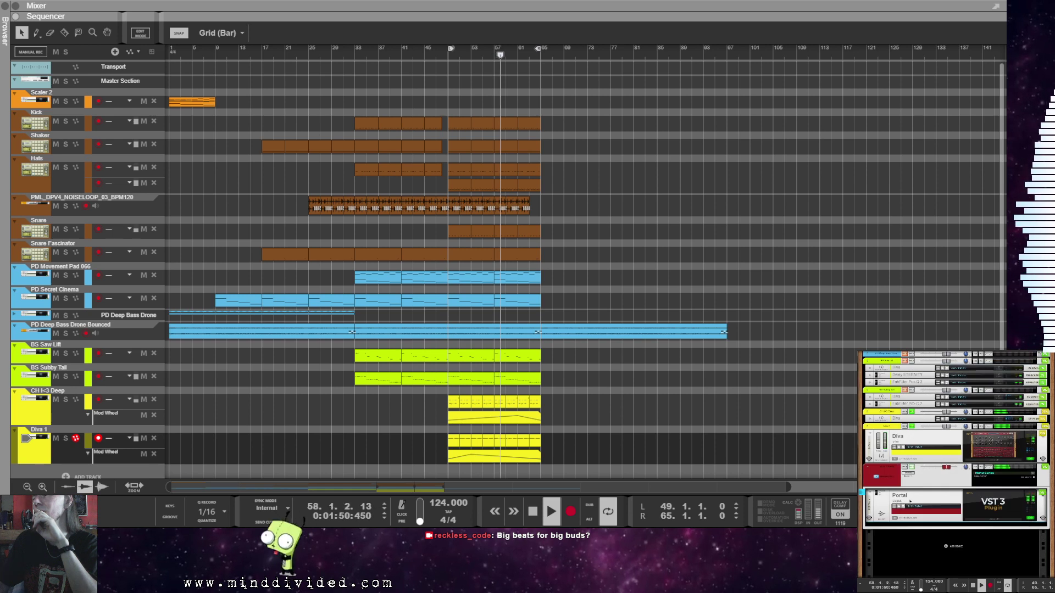
Step: Route the Diva chord channel to BUS: SC, solo the red bus and mute Diva 1
{"action": "right_click", "coordinate": [882, 473]}
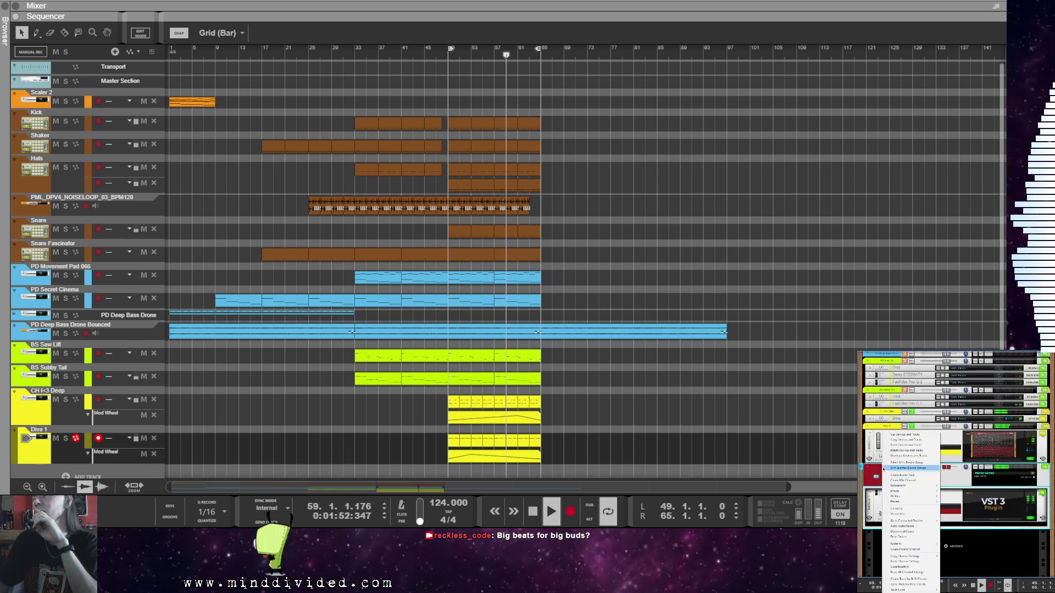
{"action": "mouse_move", "coordinate": [918, 544]}
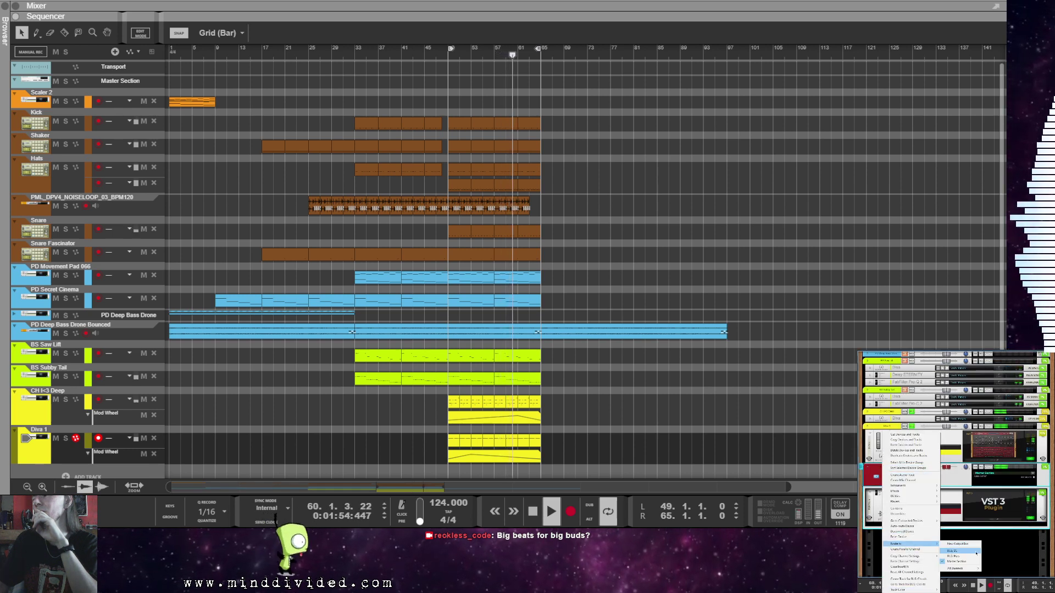
{"action": "left_click", "coordinate": [963, 554]}
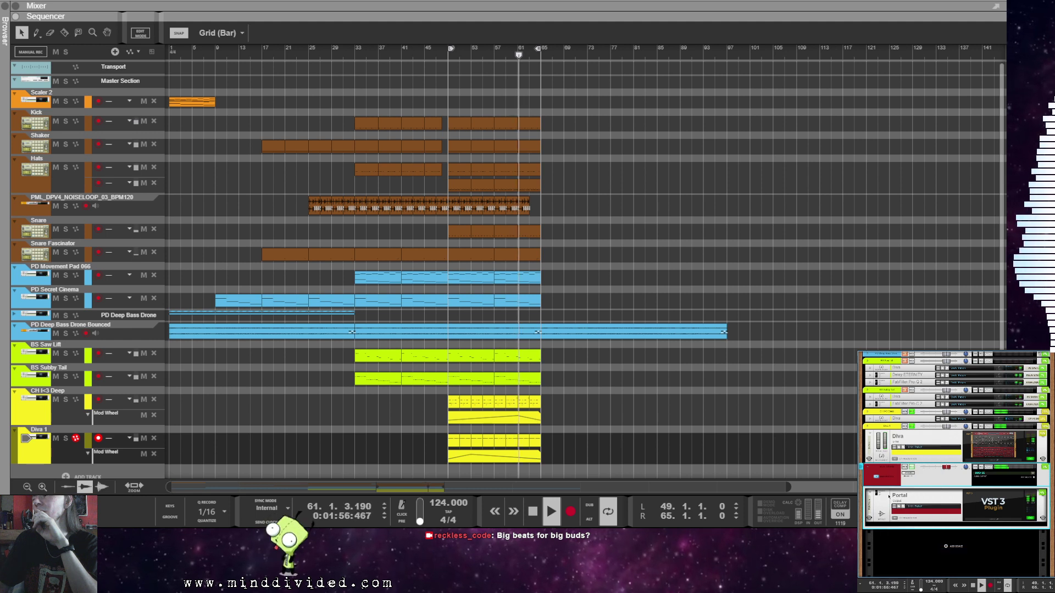
{"action": "left_click", "coordinate": [911, 467]}
{"action": "left_click", "coordinate": [911, 426]}
Step: Check the Diva editor, rename the track to 'CHD Artur', and fold the Diva device
{"action": "left_click", "coordinate": [912, 412]}
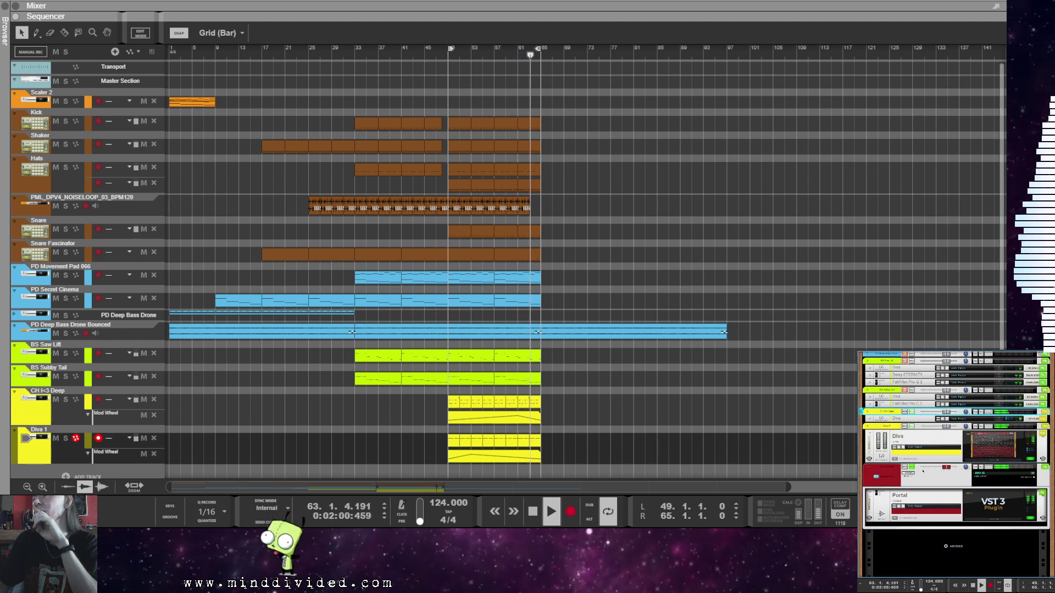
{"action": "scroll", "coordinate": [867, 468], "scroll_direction": "up", "scroll_amount": 2}
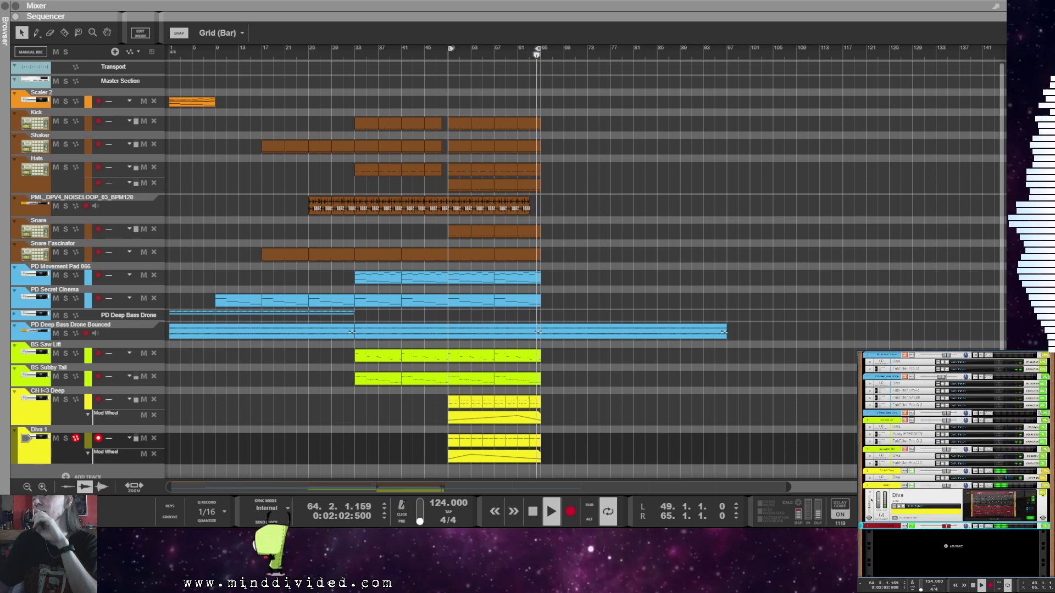
{"action": "left_click", "coordinate": [869, 501]}
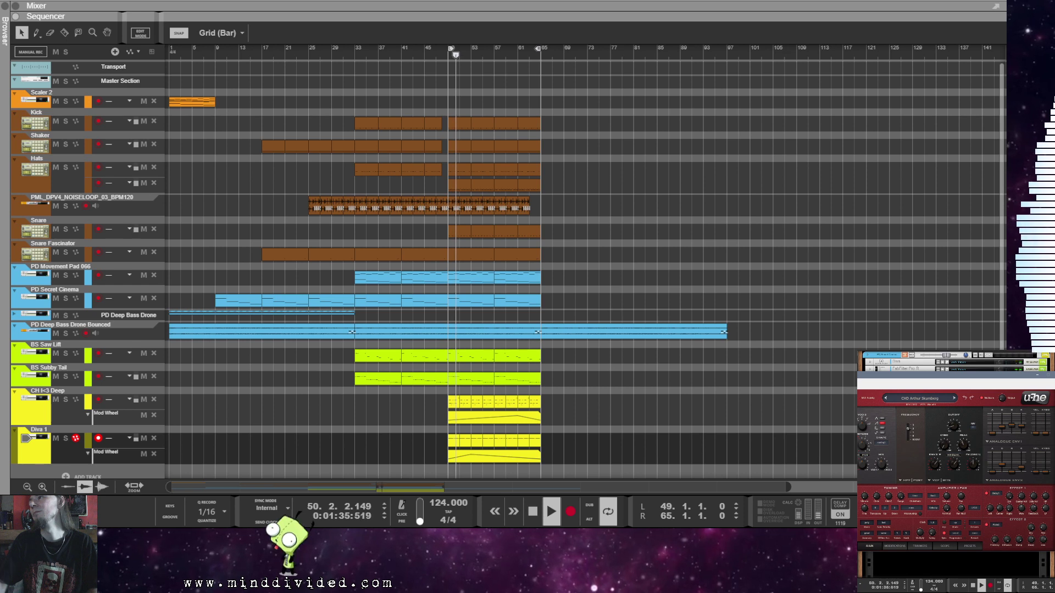
{"action": "left_click", "coordinate": [1054, 375]}
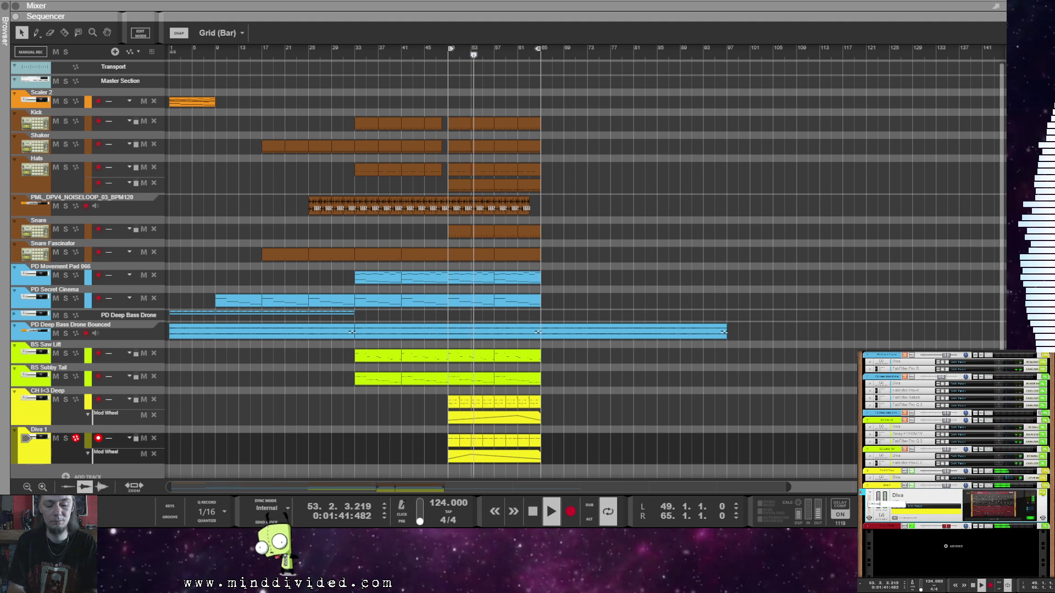
{"action": "key", "text": "Return"}
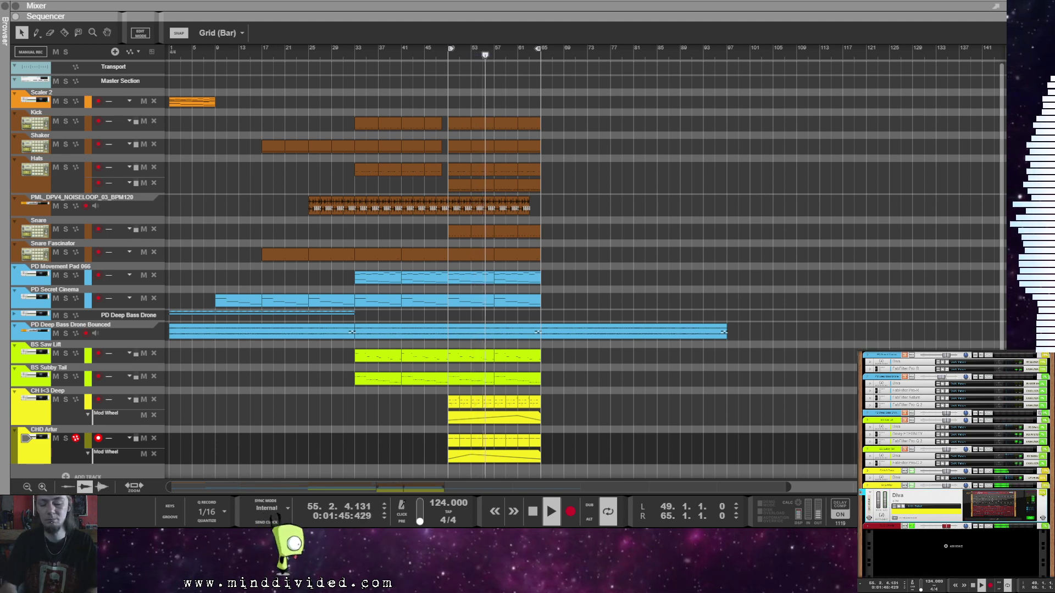
{"action": "left_click", "coordinate": [869, 493]}
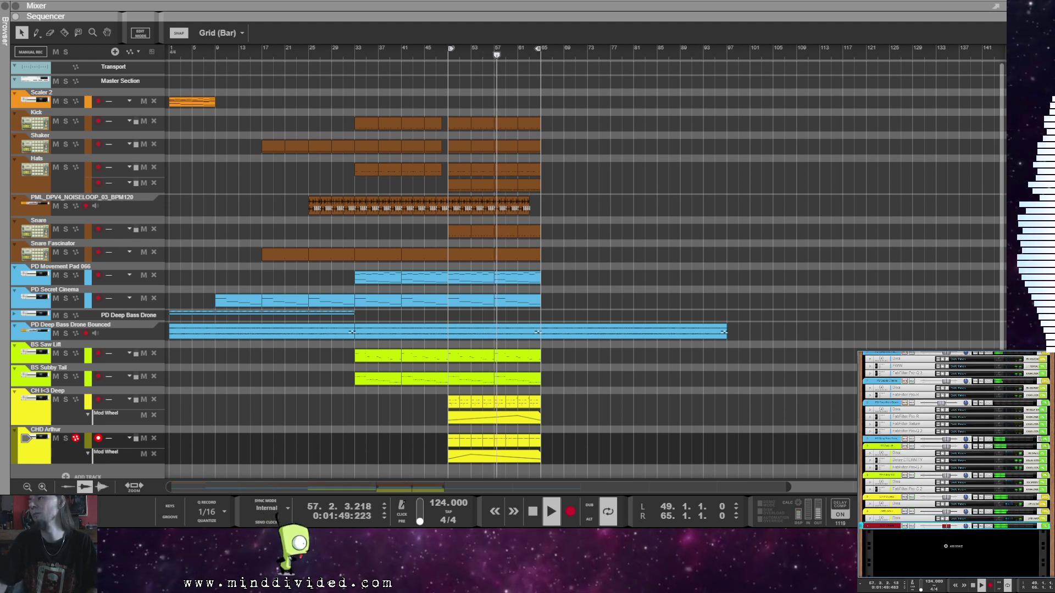
{"action": "left_click", "coordinate": [609, 415]}
Step: Return the song position to bar 1 and play the full arrangement with the sequencer focused
{"action": "scroll", "coordinate": [605, 410], "scroll_direction": "down", "scroll_amount": 1}
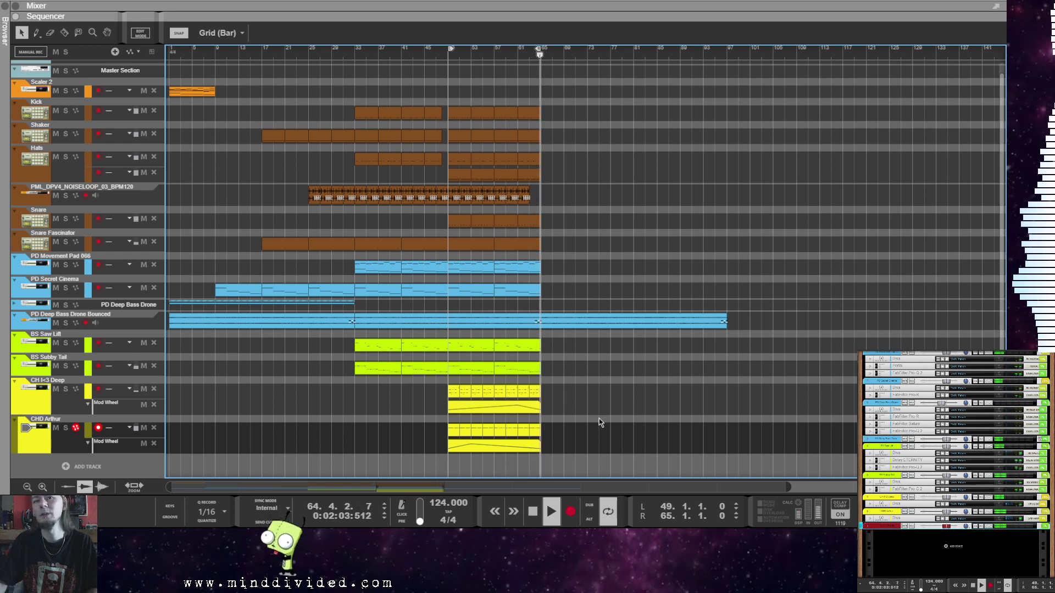
{"action": "left_click", "coordinate": [531, 514]}
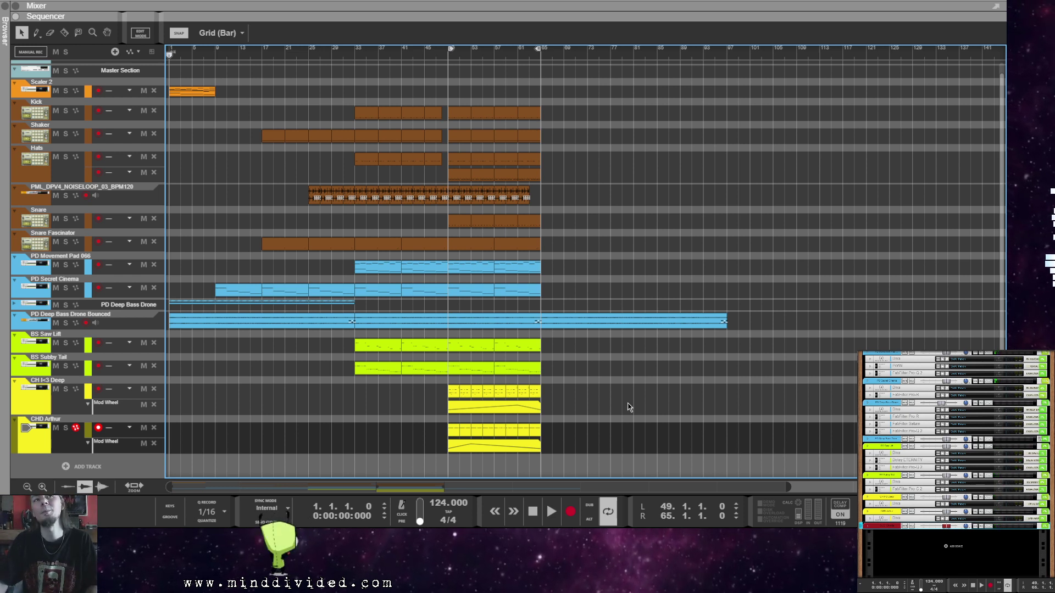
{"action": "key", "text": "space"}
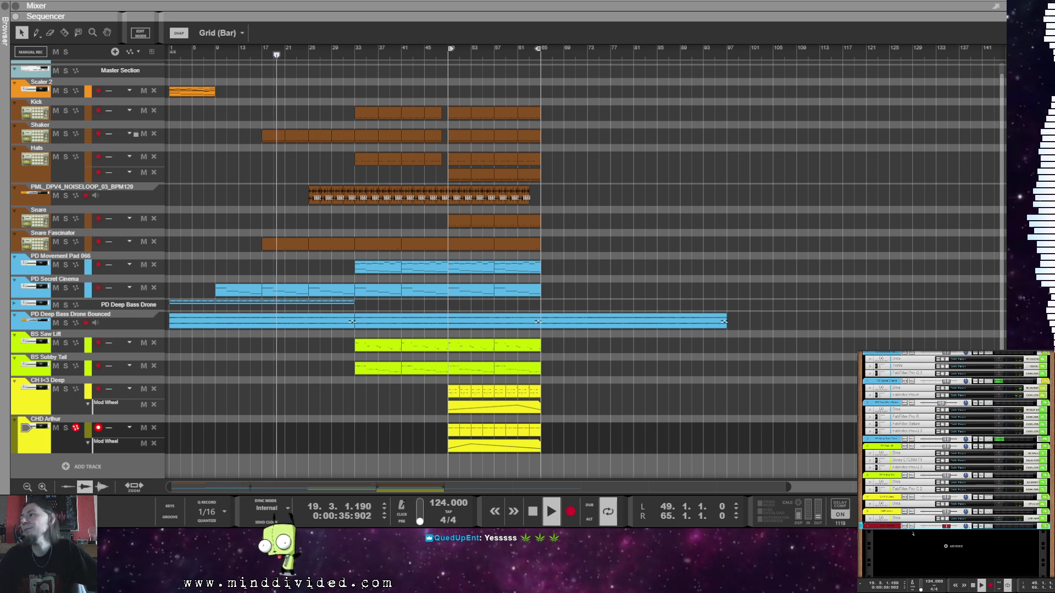
{"action": "left_click", "coordinate": [658, 246]}
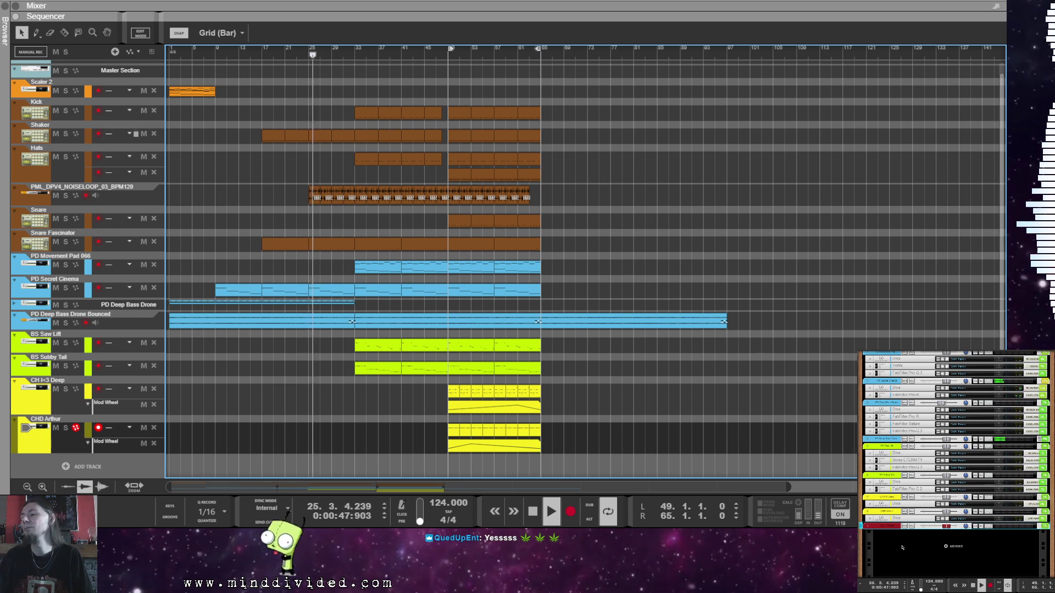
{"action": "scroll", "coordinate": [902, 547], "scroll_direction": "up", "scroll_amount": 3}
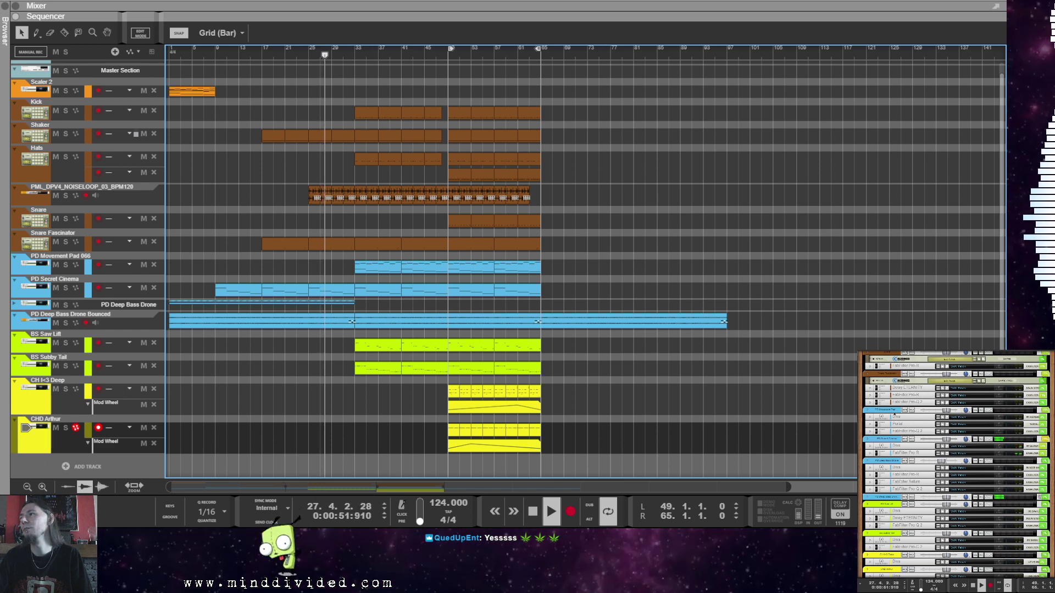
Step: Record-enable PD Movement Pad 066 and briefly unfold then fold its Diva device
{"action": "left_click", "coordinate": [406, 272]}
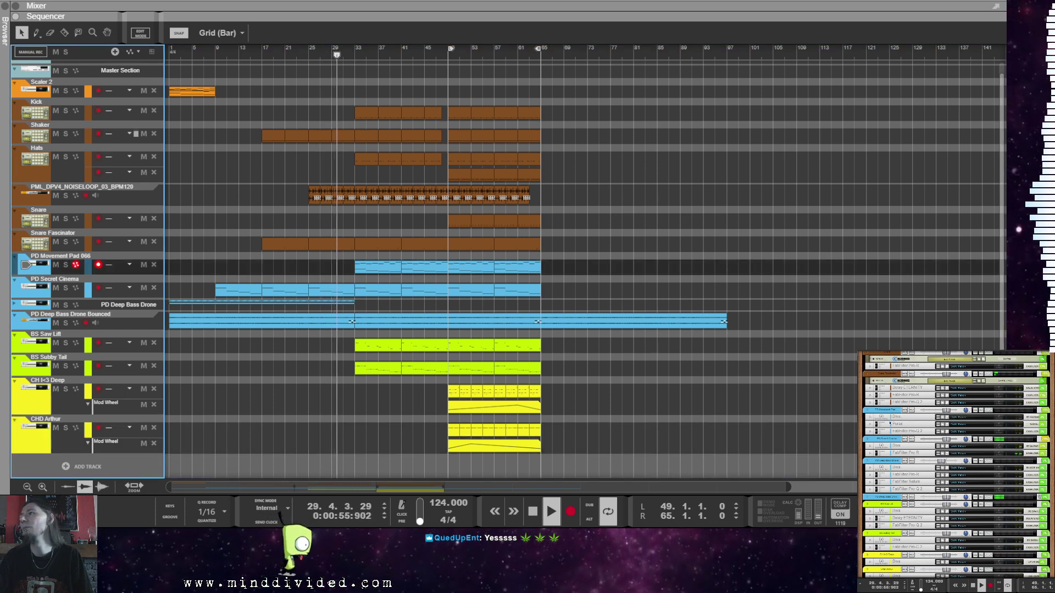
{"action": "left_click", "coordinate": [870, 416]}
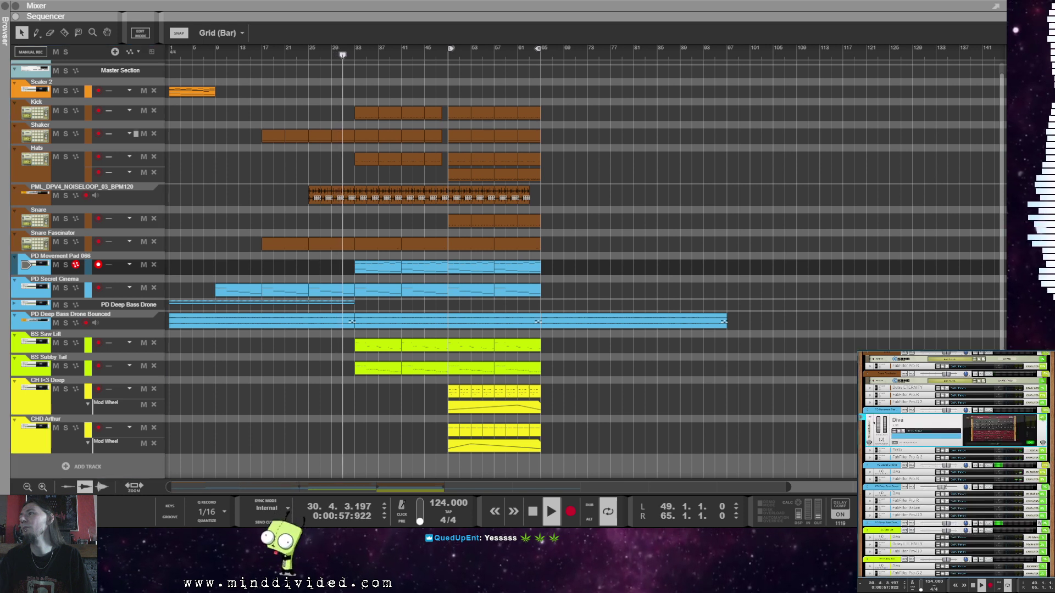
{"action": "left_click", "coordinate": [870, 417]}
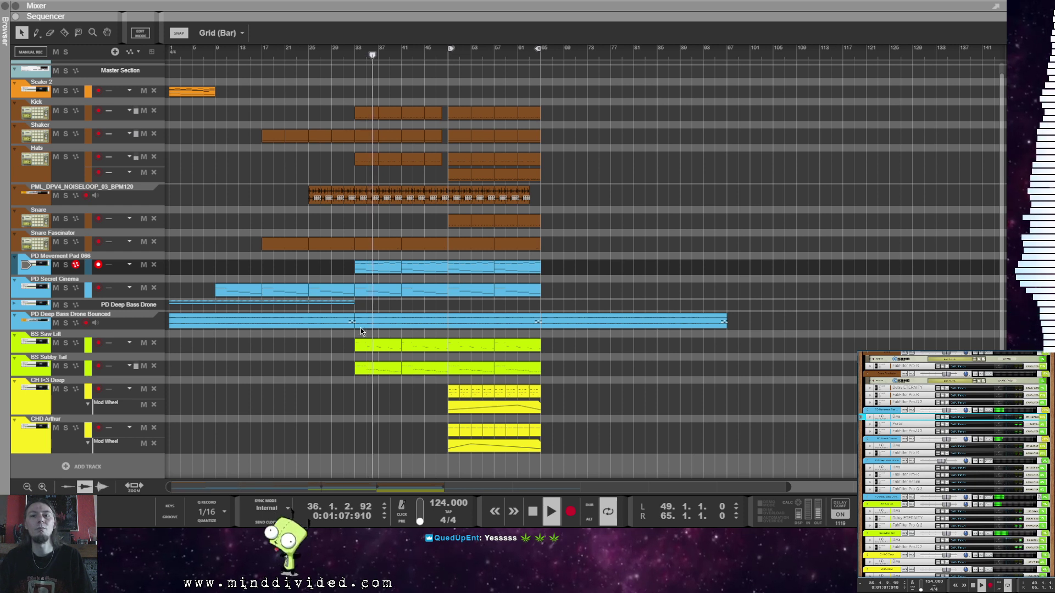
Step: Marquee-select the two yellow chord clips, then deselect them
{"action": "left_click_drag", "start_coordinate": [427, 384], "coordinate": [710, 488]}
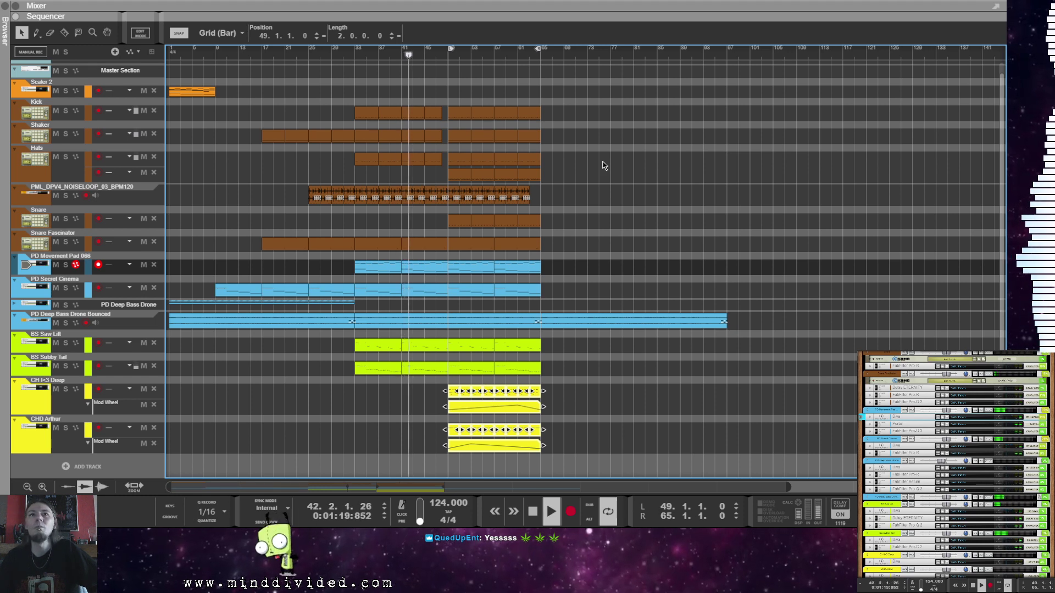
{"action": "scroll", "coordinate": [954, 438], "scroll_direction": "up", "scroll_amount": 5}
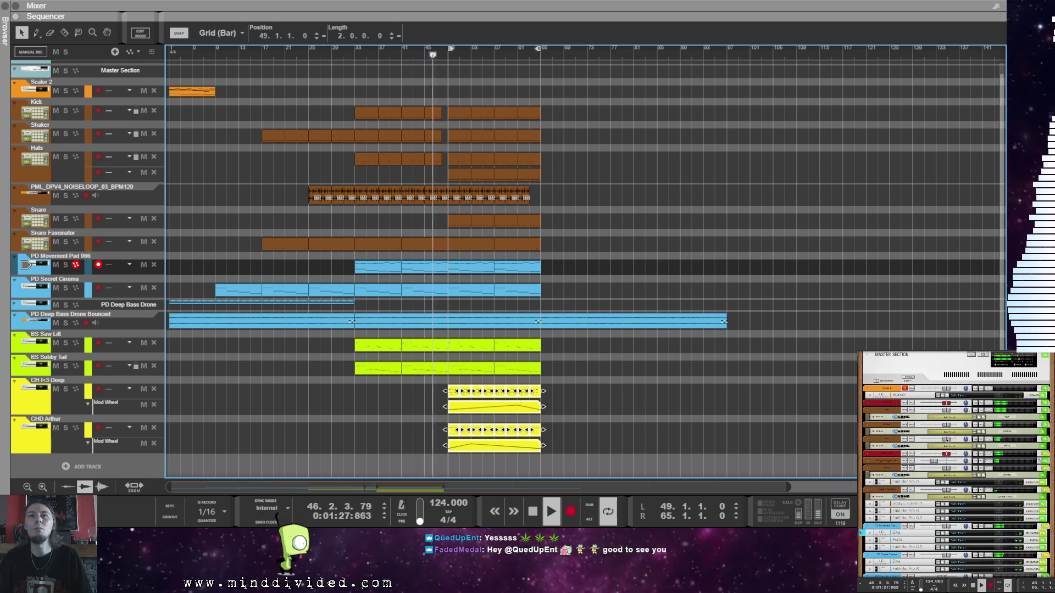
{"action": "left_click", "coordinate": [633, 185]}
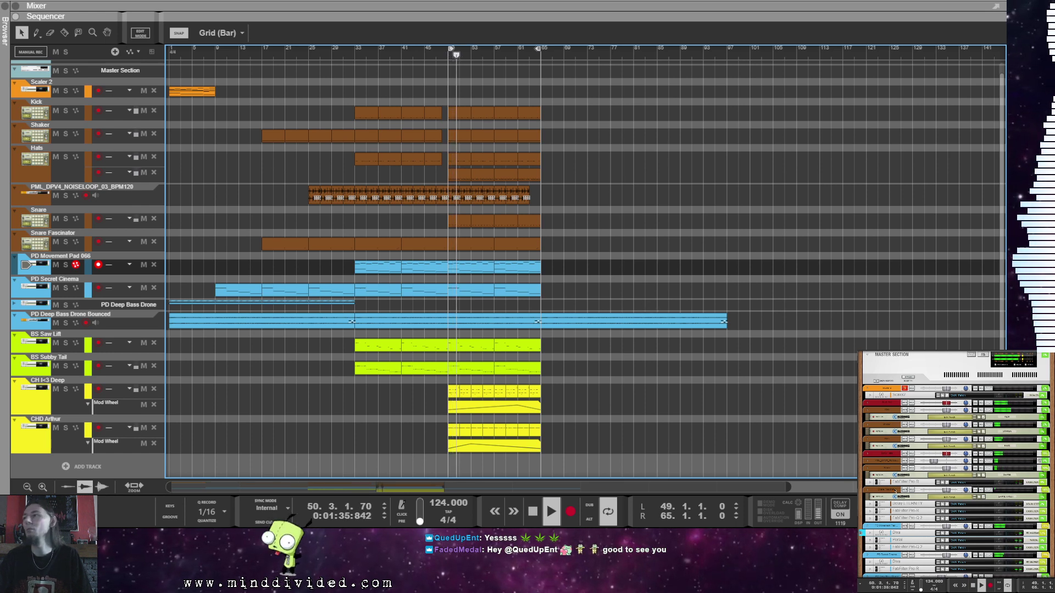
{"action": "scroll", "coordinate": [945, 528], "scroll_direction": "down", "scroll_amount": 10}
Step: Pull down the red Portal channel's level fader and shift focus to the rack
{"action": "left_click_drag", "start_coordinate": [946, 527], "coordinate": [933, 528]}
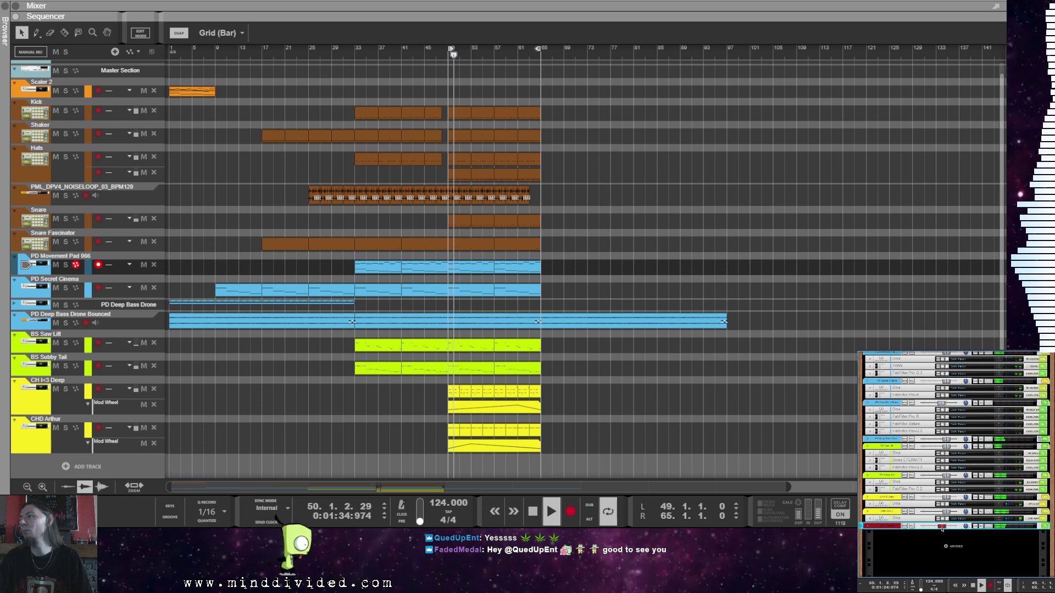
{"action": "left_click", "coordinate": [596, 440]}
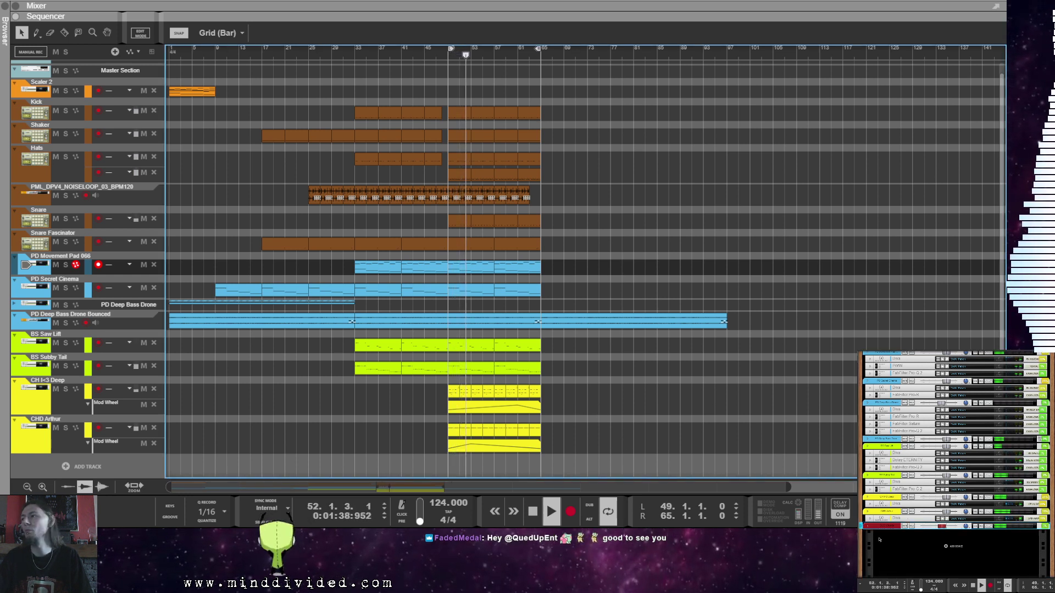
{"action": "left_click", "coordinate": [867, 528]}
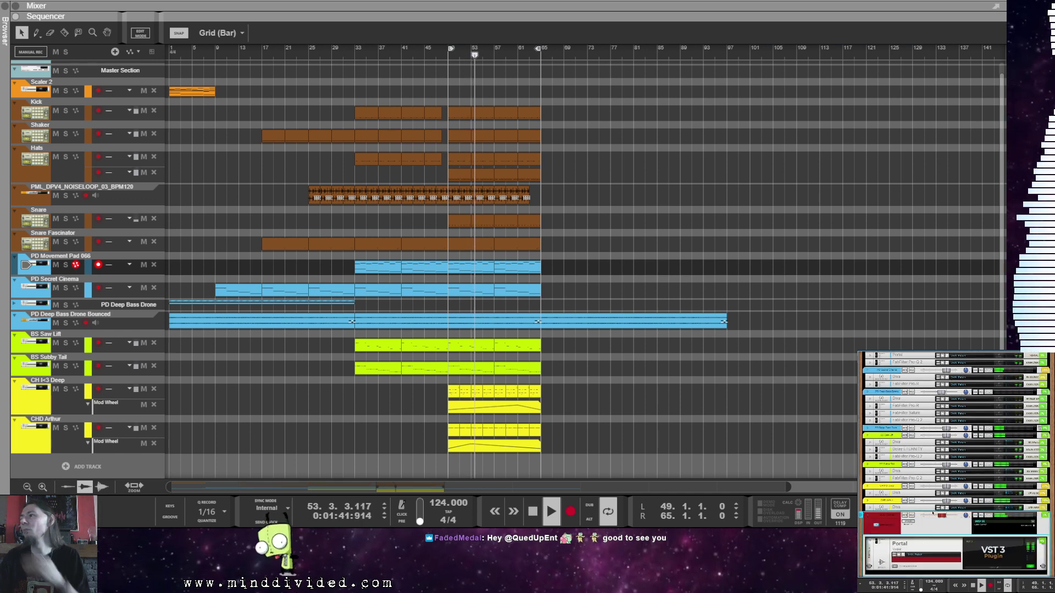
Step: Drop Portal's Dry/Wet slider from 29 to about 25 and close the plugin window
{"action": "left_click", "coordinate": [932, 514]}
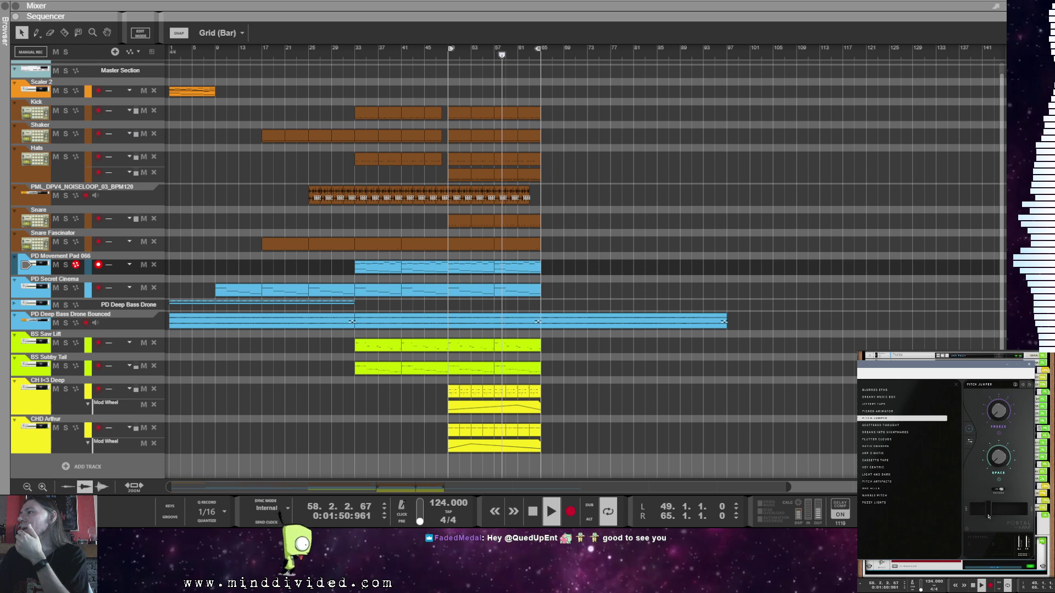
{"action": "mouse_move", "coordinate": [988, 516]}
{"action": "left_click_drag", "start_coordinate": [988, 516], "coordinate": [986, 517]}
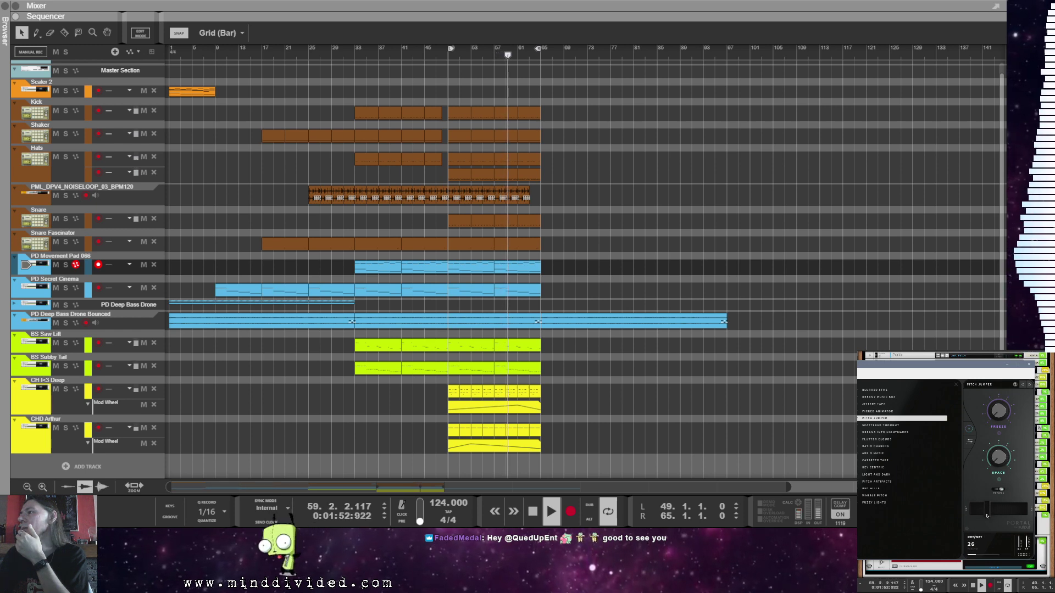
{"action": "left_click", "coordinate": [1028, 364]}
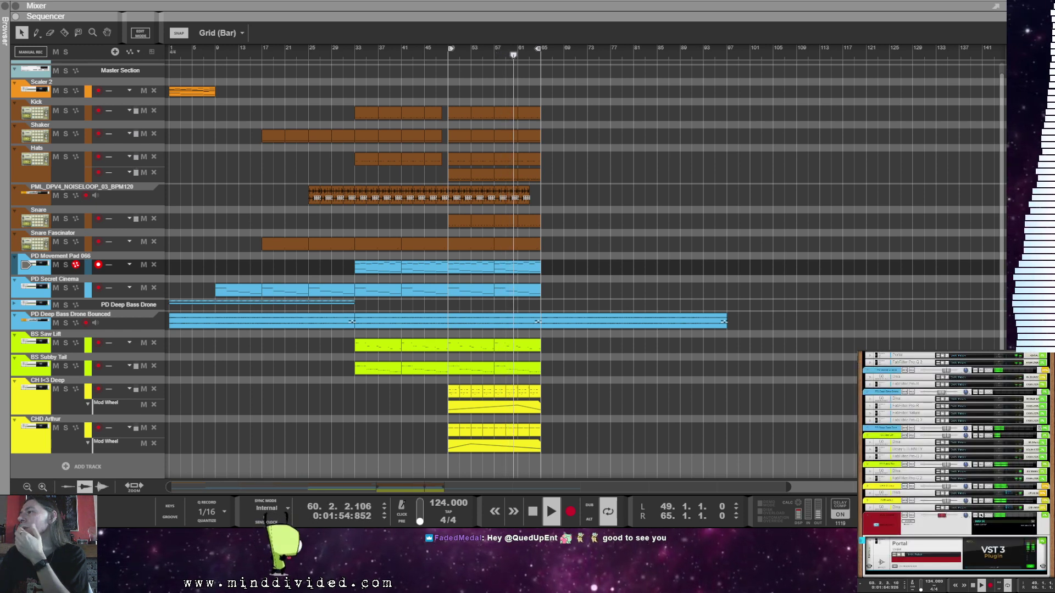
Step: Fold Portal, restart playback from bar 49, and bring up PD Movement Pad 066's Diva window
{"action": "left_click", "coordinate": [867, 518]}
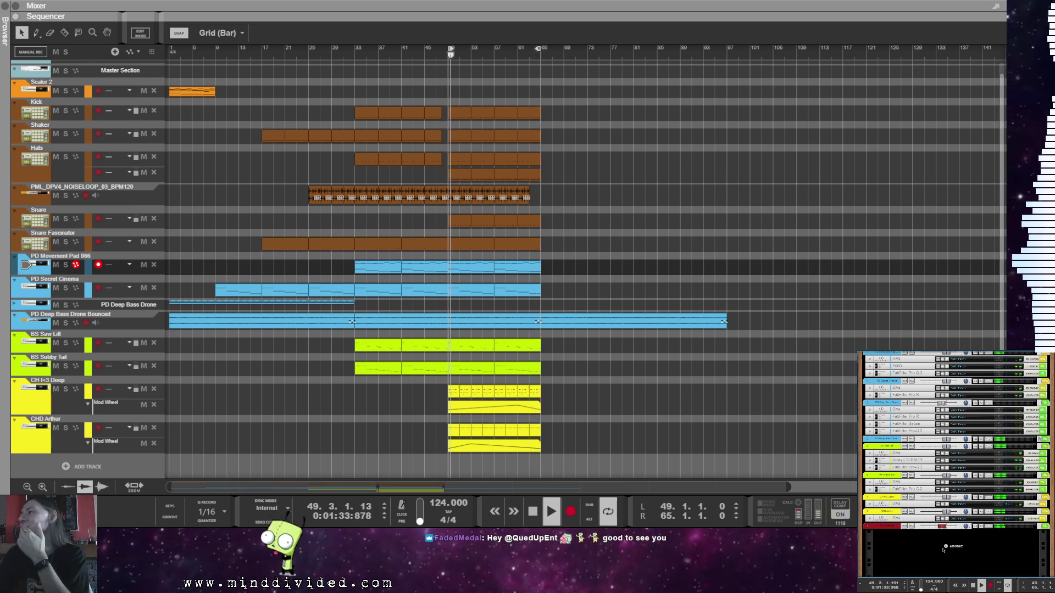
{"action": "triple_click", "coordinate": [972, 586]}
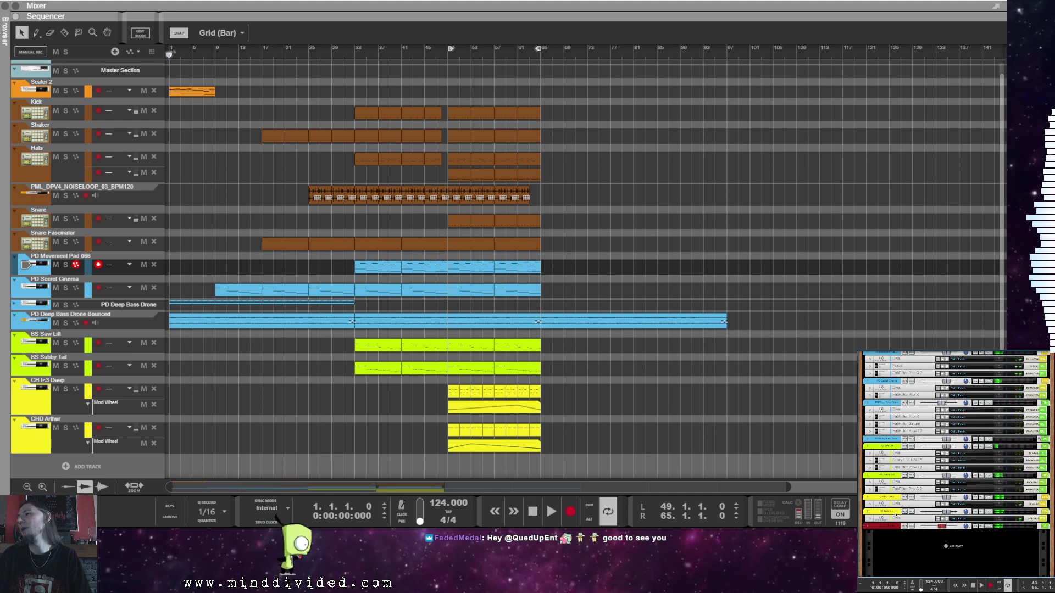
{"action": "scroll", "coordinate": [917, 489], "scroll_direction": "up", "scroll_amount": 5}
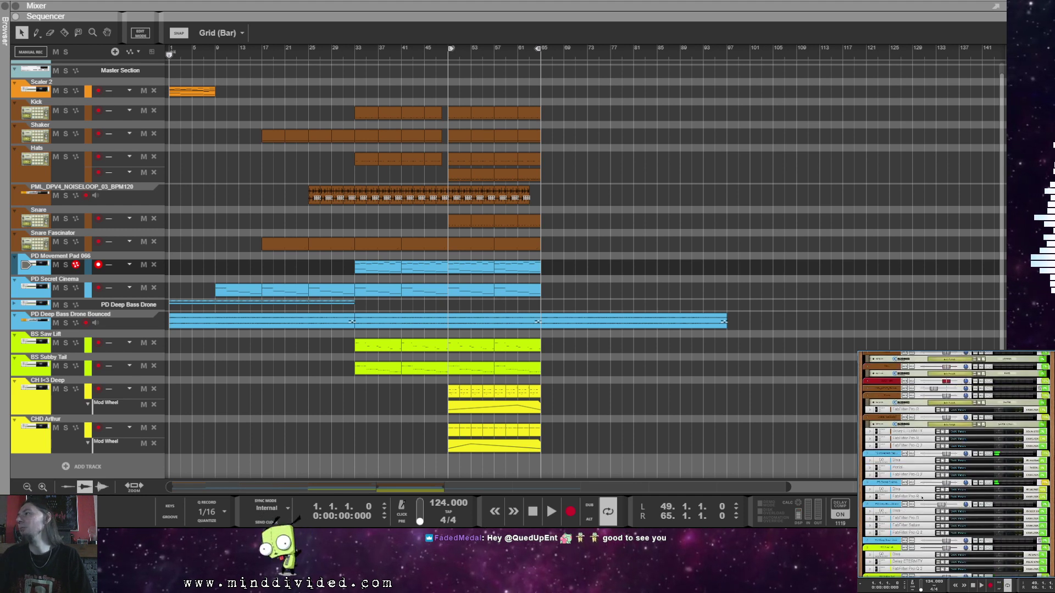
{"action": "scroll", "coordinate": [931, 502], "scroll_direction": "down", "scroll_amount": 2}
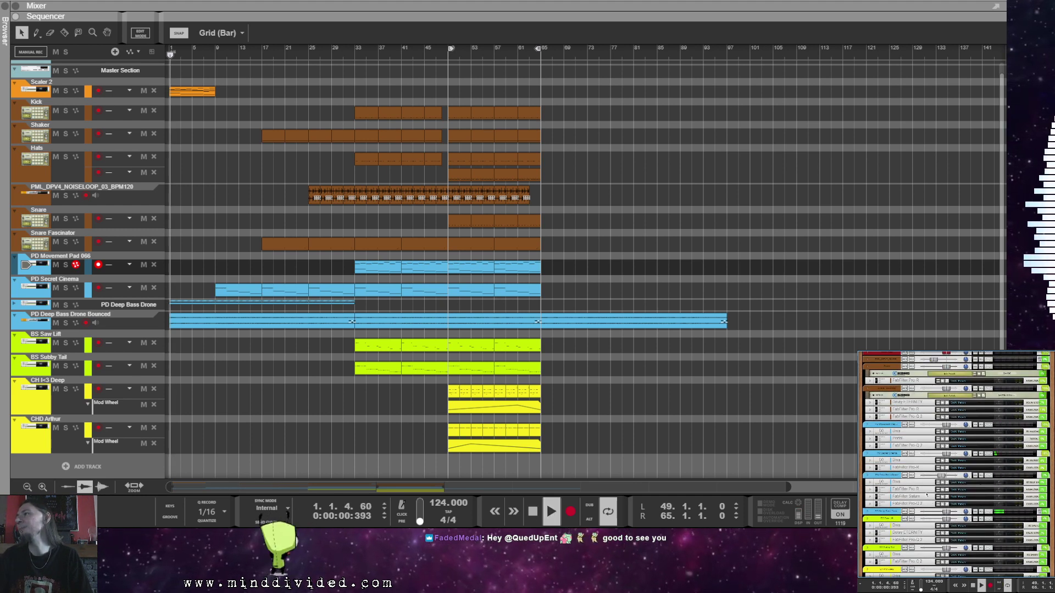
{"action": "left_click", "coordinate": [450, 58]}
{"action": "key", "text": "space"}
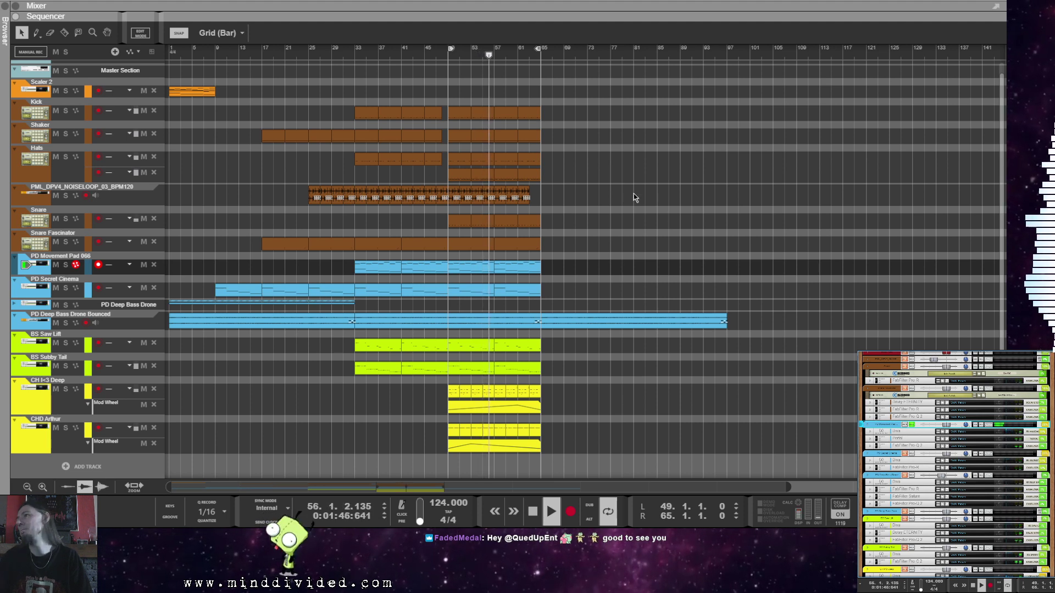
{"action": "left_click", "coordinate": [1000, 432]}
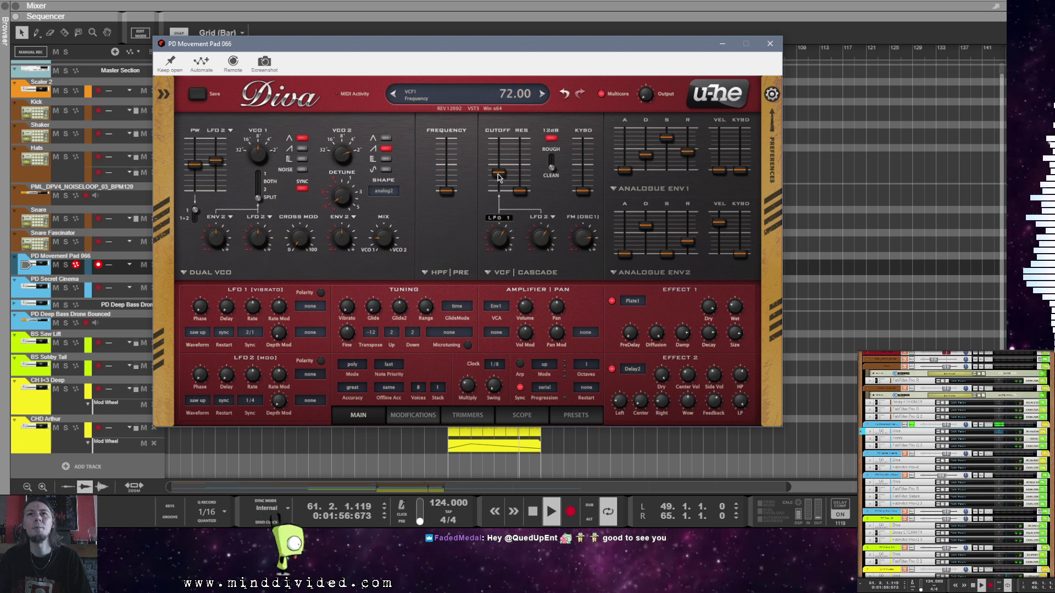
Step: Audition Diva VCF Cutoff values, then create a Frequency automation lane for the cutoff
{"action": "scroll", "coordinate": [498, 173], "scroll_direction": "up", "scroll_amount": 6}
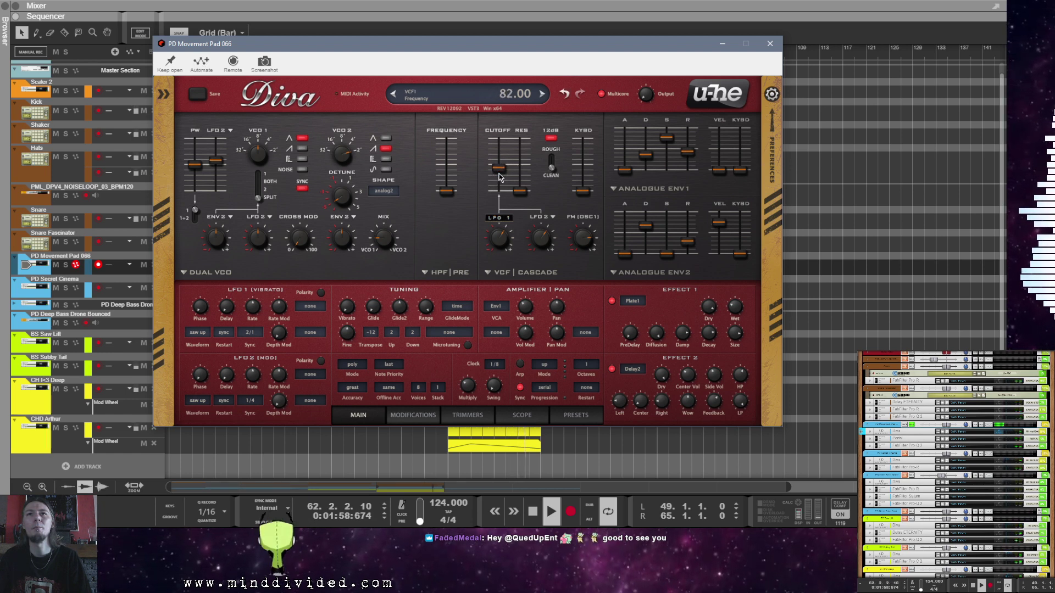
{"action": "scroll", "coordinate": [499, 174], "scroll_direction": "down", "scroll_amount": 6}
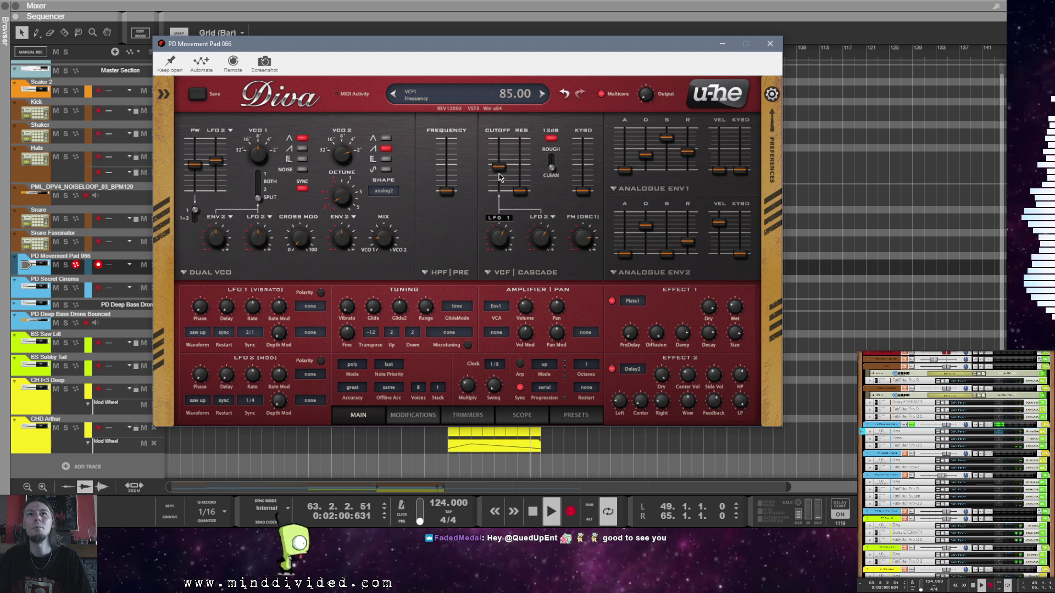
{"action": "scroll", "coordinate": [499, 173], "scroll_direction": "up", "scroll_amount": 5}
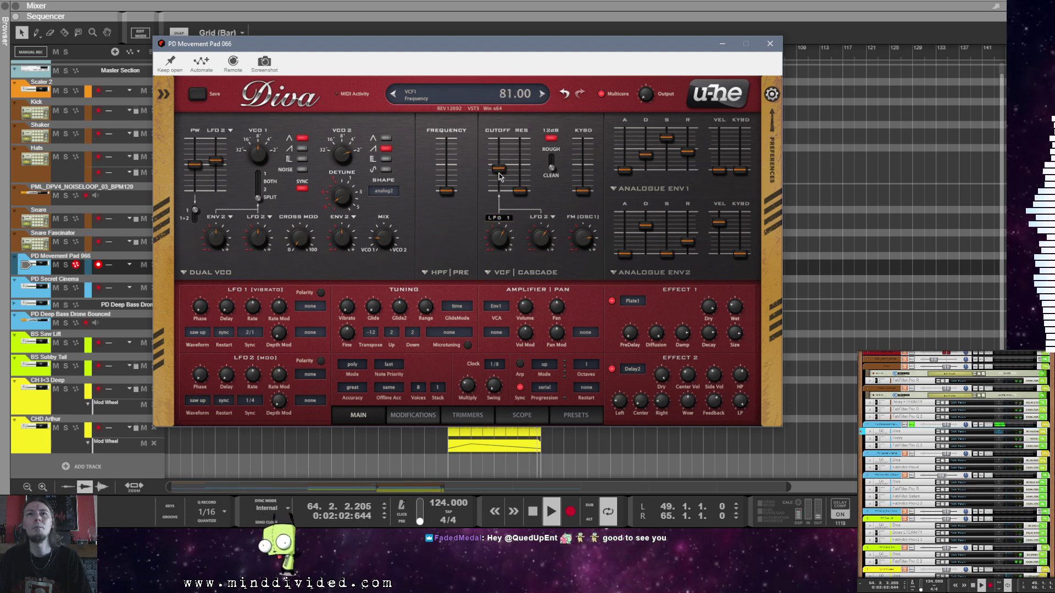
{"action": "scroll", "coordinate": [499, 173], "scroll_direction": "up", "scroll_amount": 7}
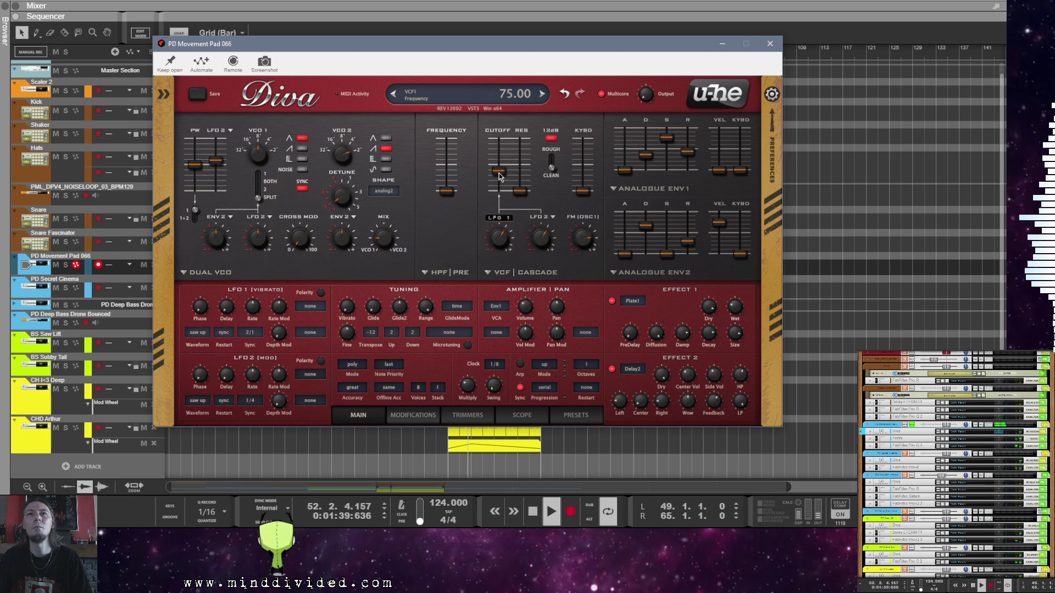
{"action": "scroll", "coordinate": [499, 173], "scroll_direction": "down", "scroll_amount": 8}
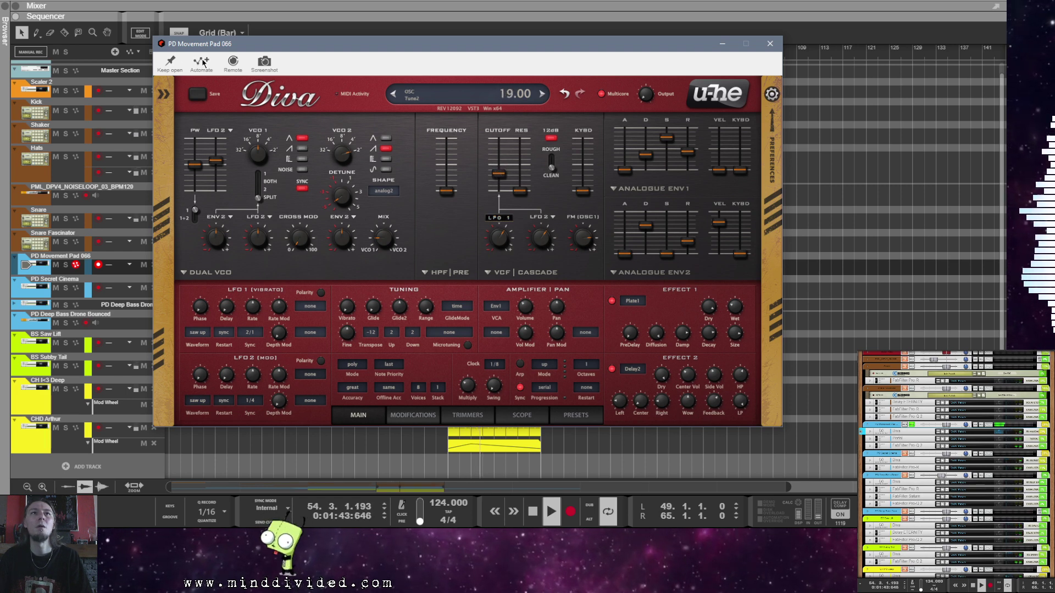
{"action": "left_click", "coordinate": [499, 174]}
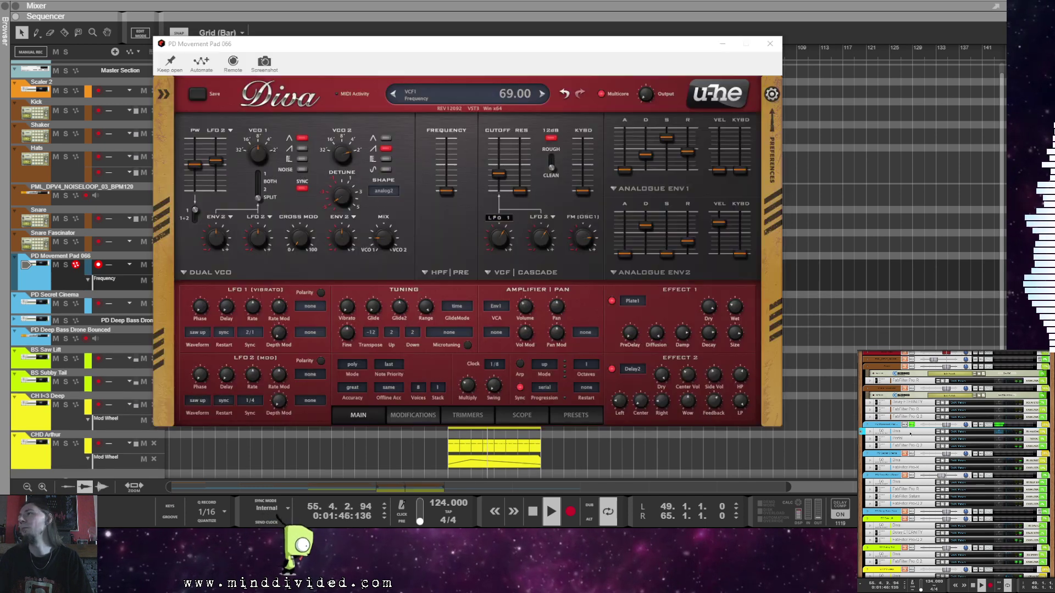
Step: Close the Diva window and stretch the Frequency automation clip from bar 33 to bar 65
{"action": "left_click", "coordinate": [770, 43]}
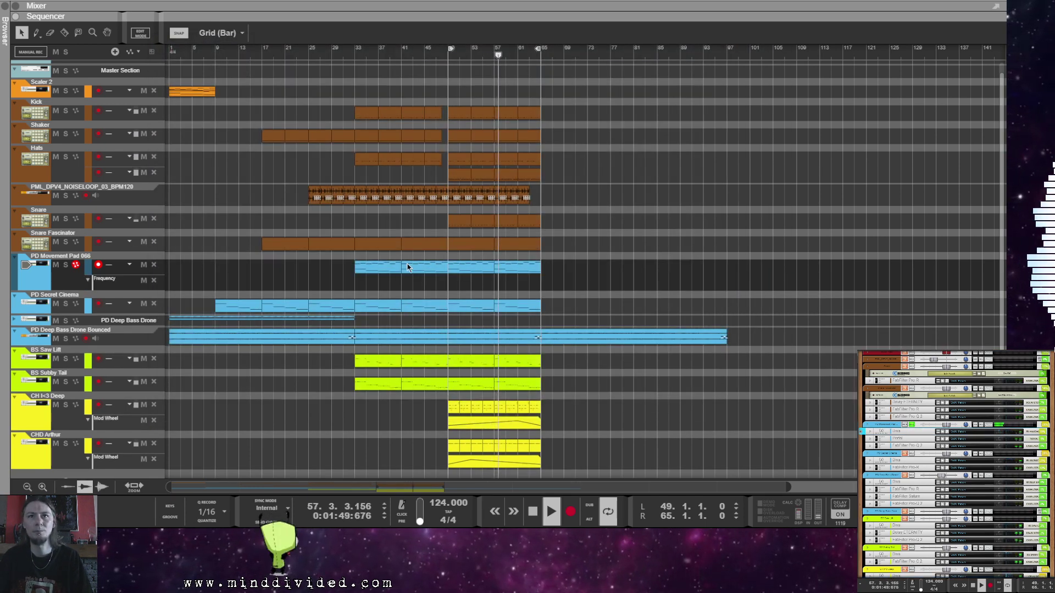
{"action": "left_click_drag", "start_coordinate": [356, 282], "coordinate": [519, 289]}
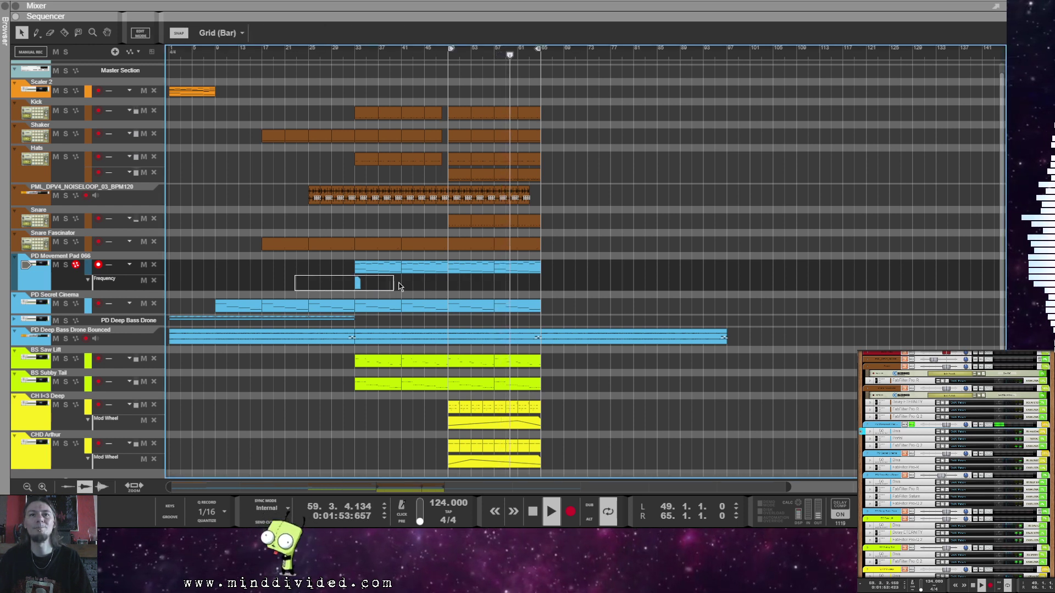
{"action": "left_click", "coordinate": [356, 283]}
{"action": "left_click_drag", "start_coordinate": [356, 283], "coordinate": [540, 284]}
Step: Add the clip's starting automation point with value 69
{"action": "double_click", "coordinate": [531, 284]}
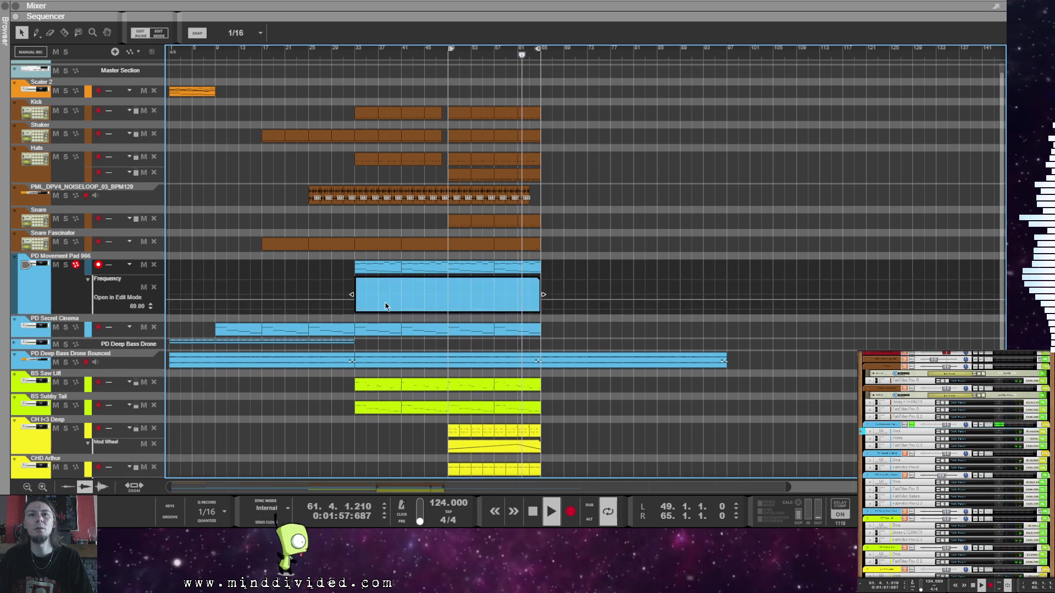
{"action": "left_click", "coordinate": [358, 298]}
{"action": "double_click", "coordinate": [399, 36]}
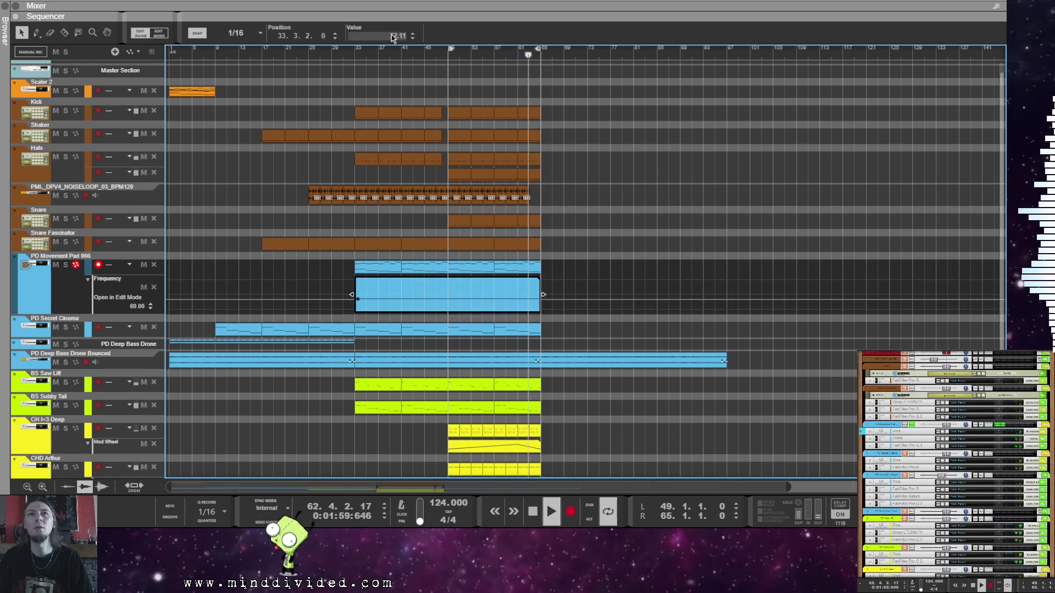
{"action": "type", "text": "69"}
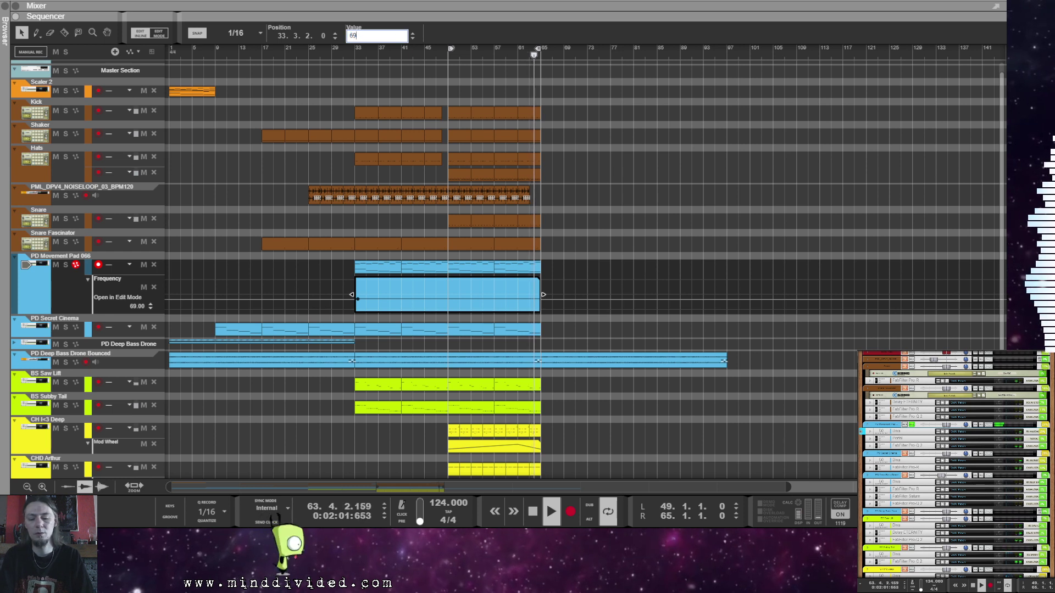
{"action": "key", "text": "Return"}
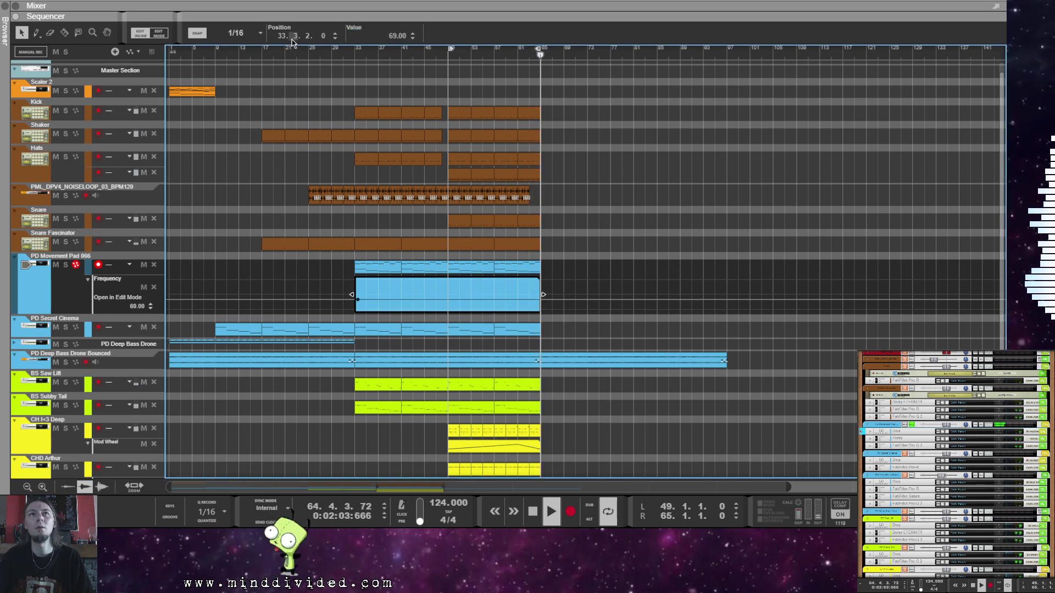
{"action": "left_click_drag", "start_coordinate": [305, 37], "coordinate": [302, 29]}
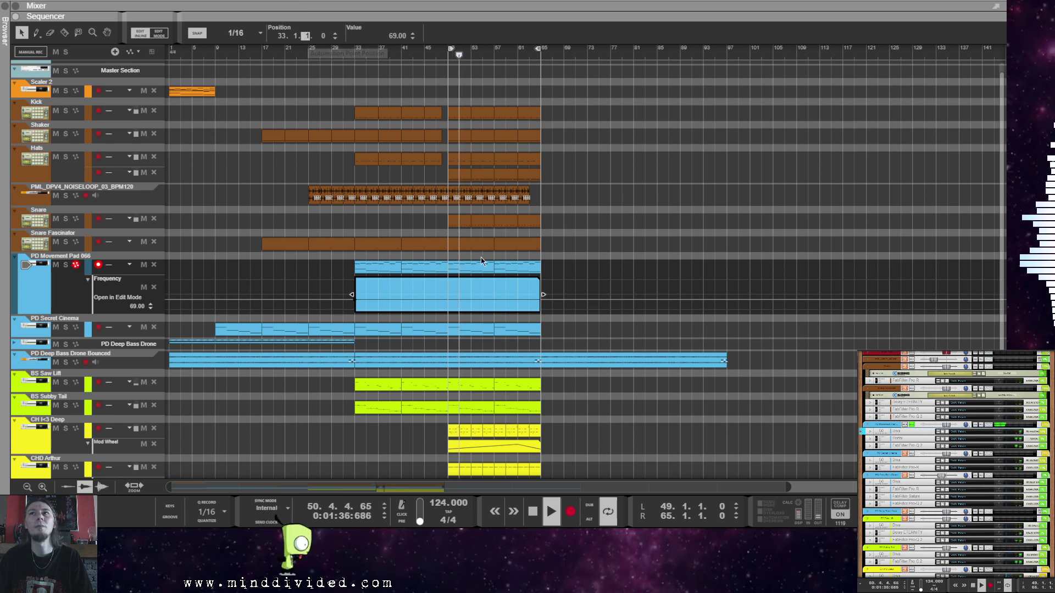
{"action": "left_click", "coordinate": [394, 295]}
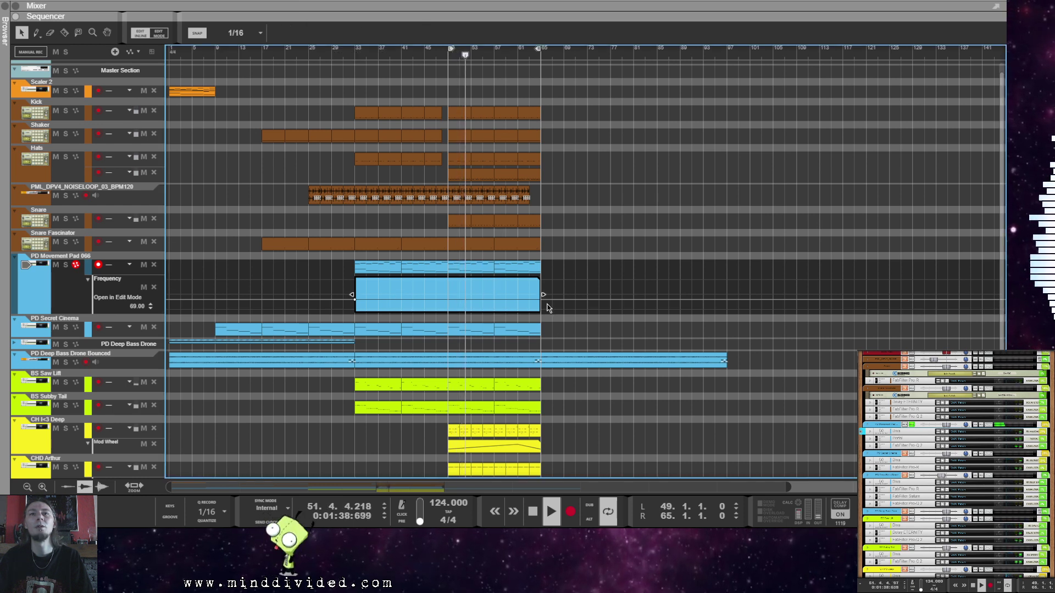
Step: Add an end point of 96 at bar 65 to complete the ramp
{"action": "double_click", "coordinate": [537, 286]}
{"action": "double_click", "coordinate": [391, 37]}
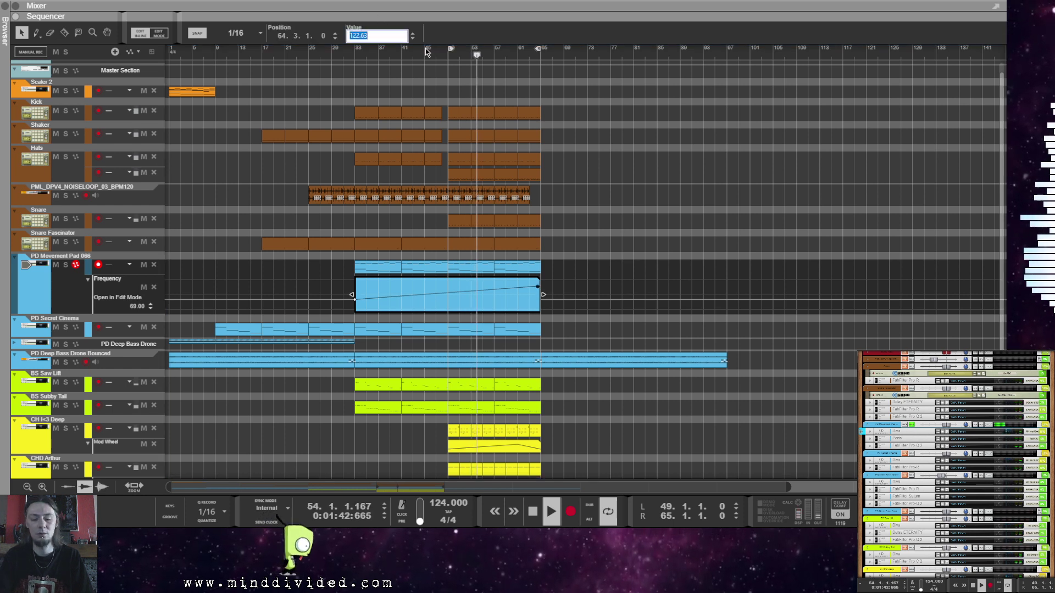
{"action": "type", "text": "96"}
{"action": "key", "text": "Return"}
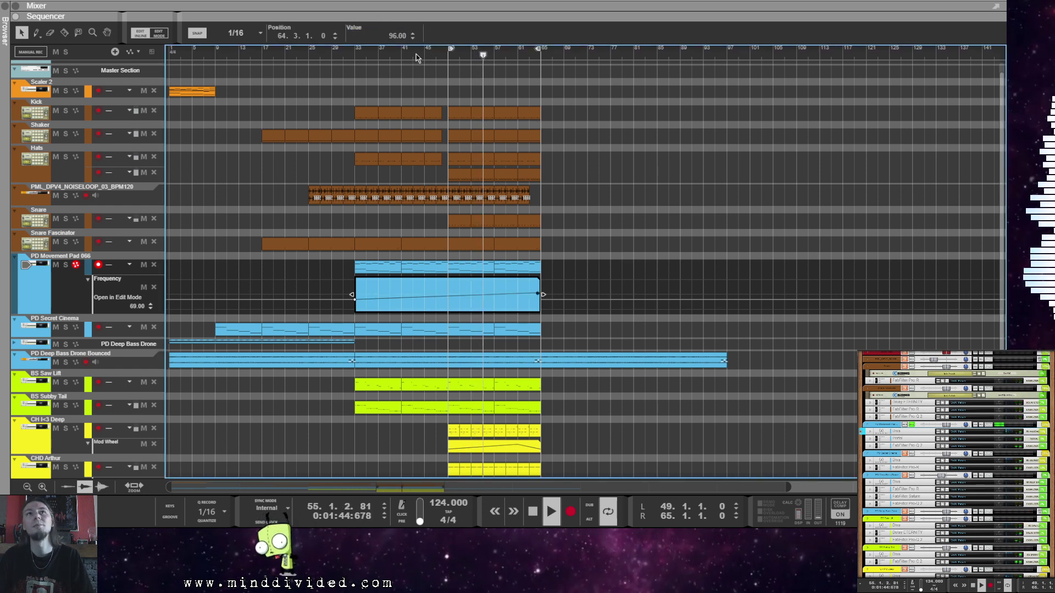
{"action": "left_click_drag", "start_coordinate": [295, 37], "coordinate": [295, 31]}
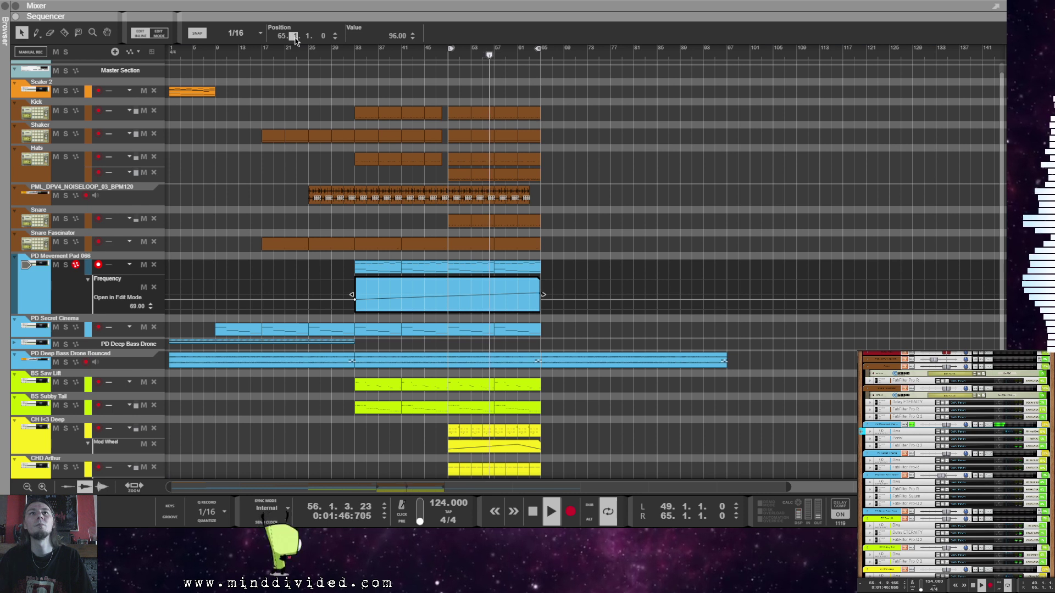
{"action": "key", "text": "Return"}
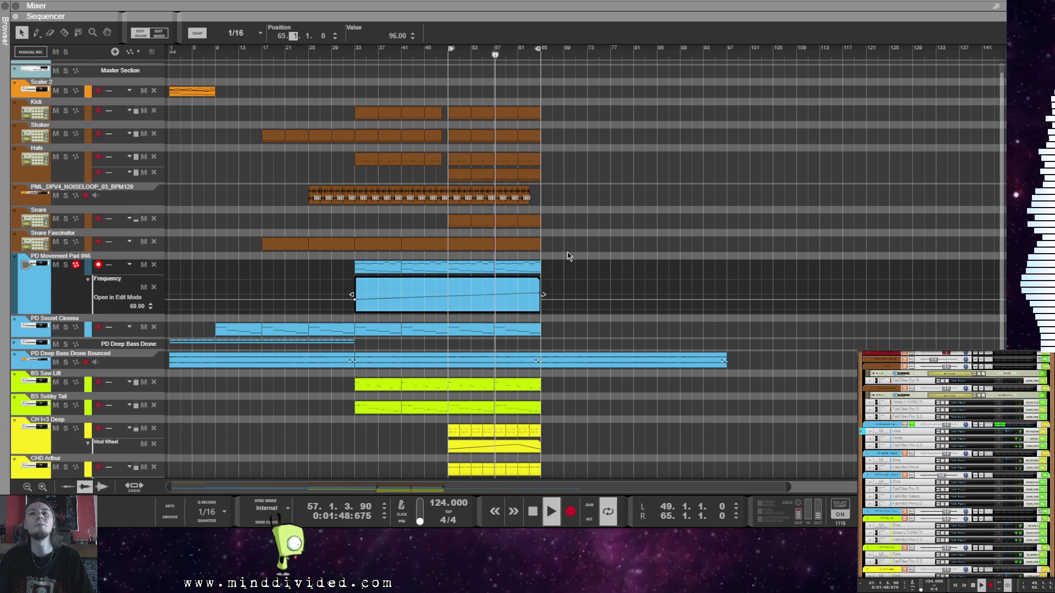
{"action": "left_click", "coordinate": [577, 279]}
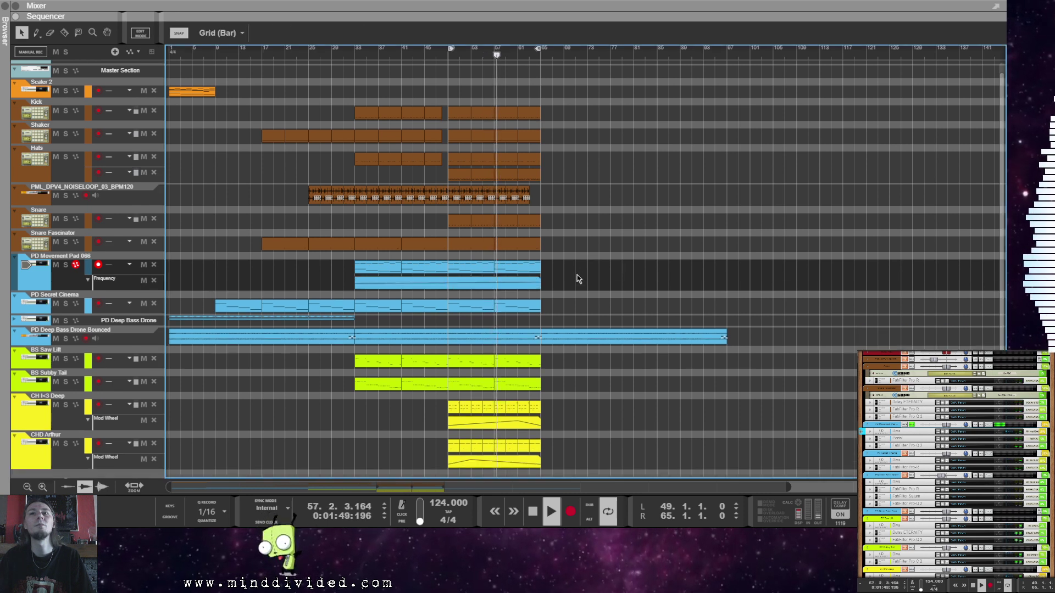
Step: Copy the automation clip to start at bar 65 and set its junction point to 96
{"action": "left_click", "coordinate": [525, 283]}
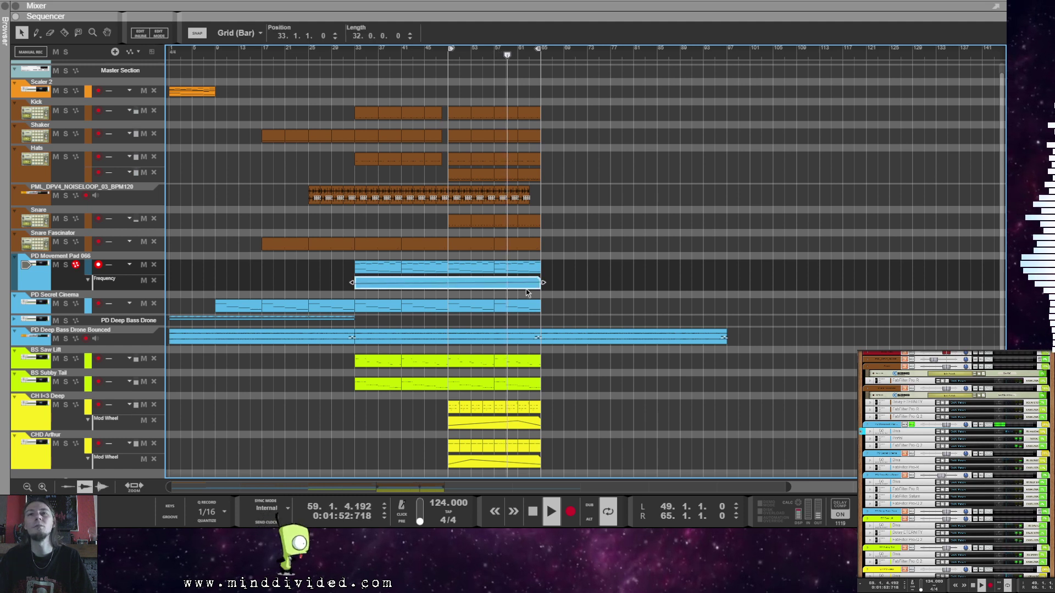
{"action": "left_click", "coordinate": [608, 286]}
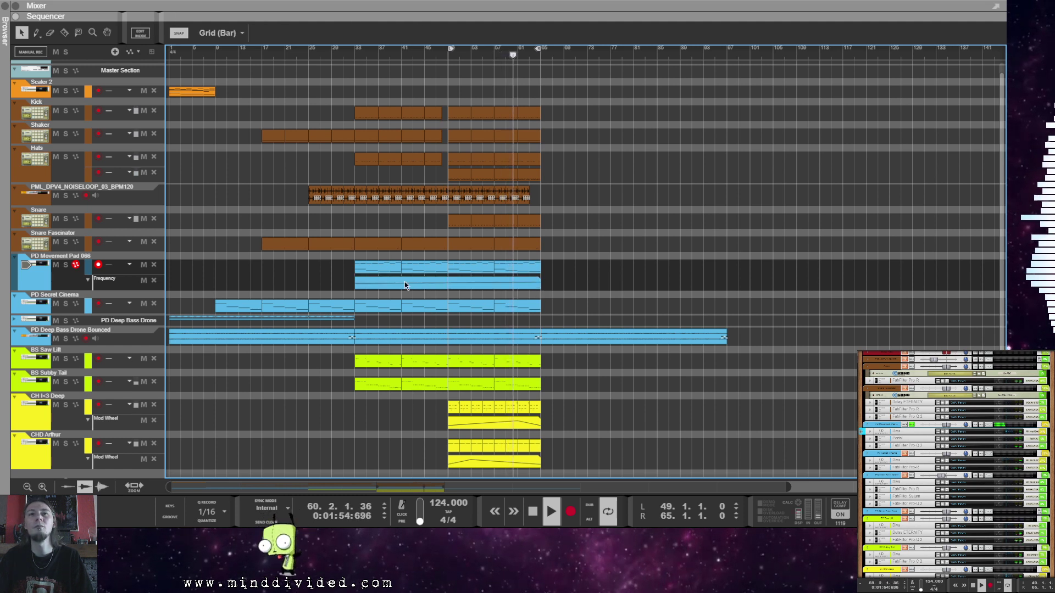
{"action": "left_click_drag", "start_coordinate": [406, 285], "coordinate": [592, 287]}
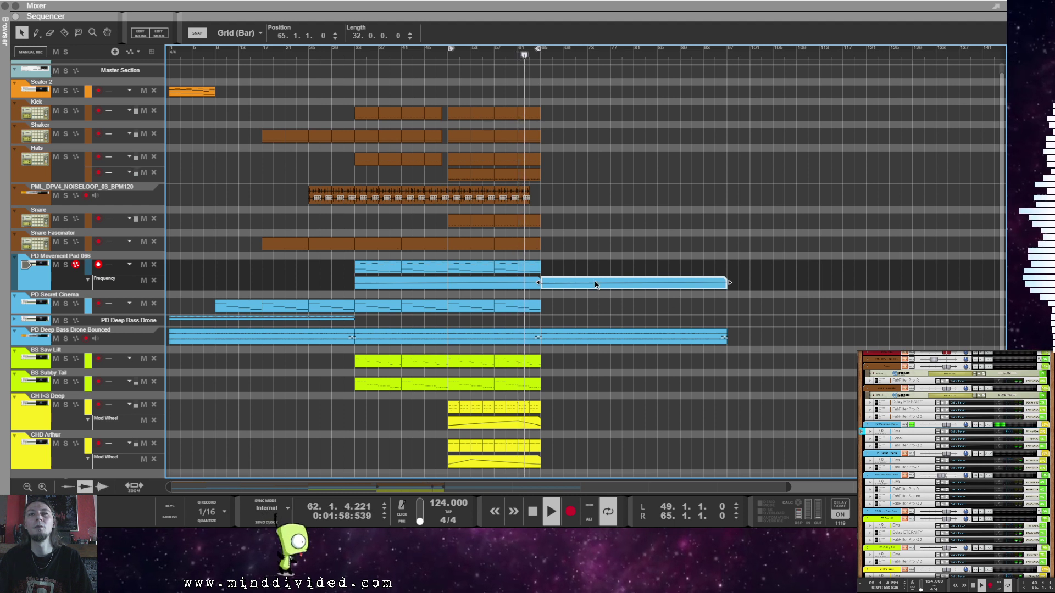
{"action": "double_click", "coordinate": [596, 284]}
{"action": "left_click", "coordinate": [541, 301]}
{"action": "left_click", "coordinate": [379, 35]}
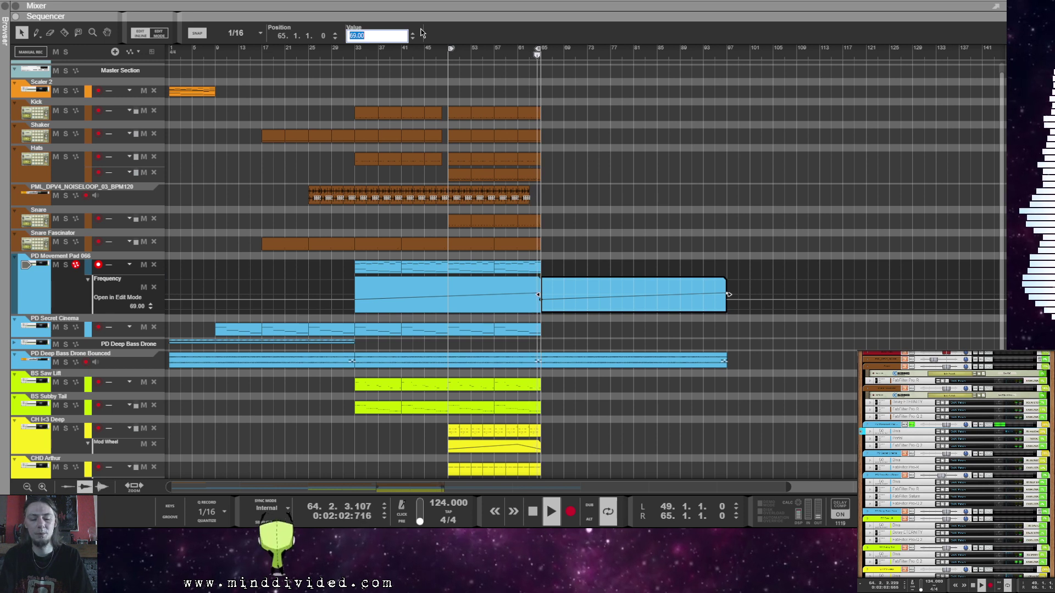
{"action": "type", "text": "96"}
{"action": "key", "text": "Return"}
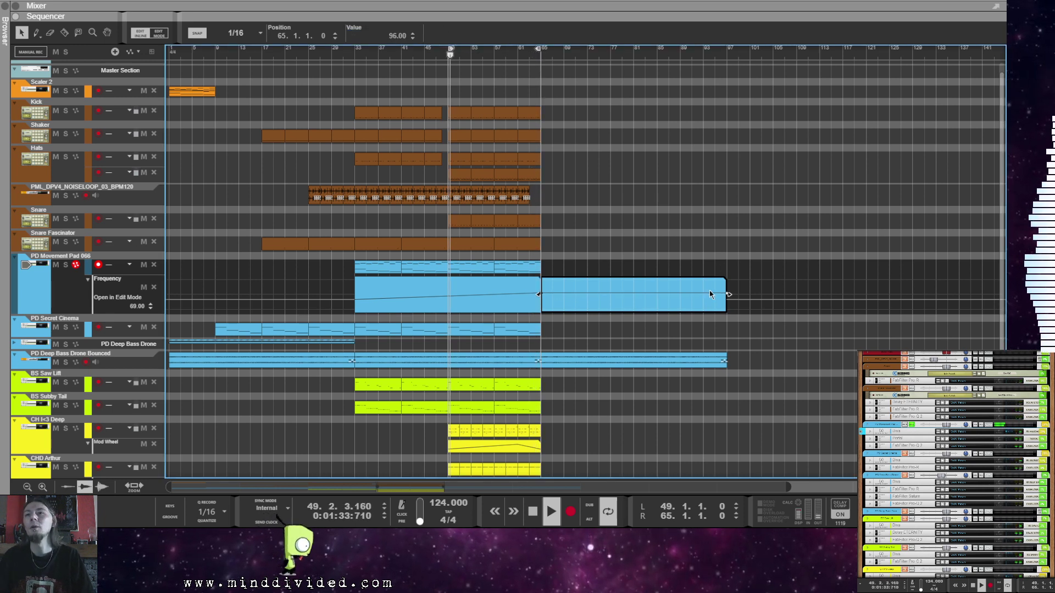
Step: Move the second clip's 96 end point to bar 93
{"action": "left_click", "coordinate": [728, 294]}
{"action": "left_click", "coordinate": [275, 36]}
{"action": "type", "text": "93"}
{"action": "key", "text": "Return"}
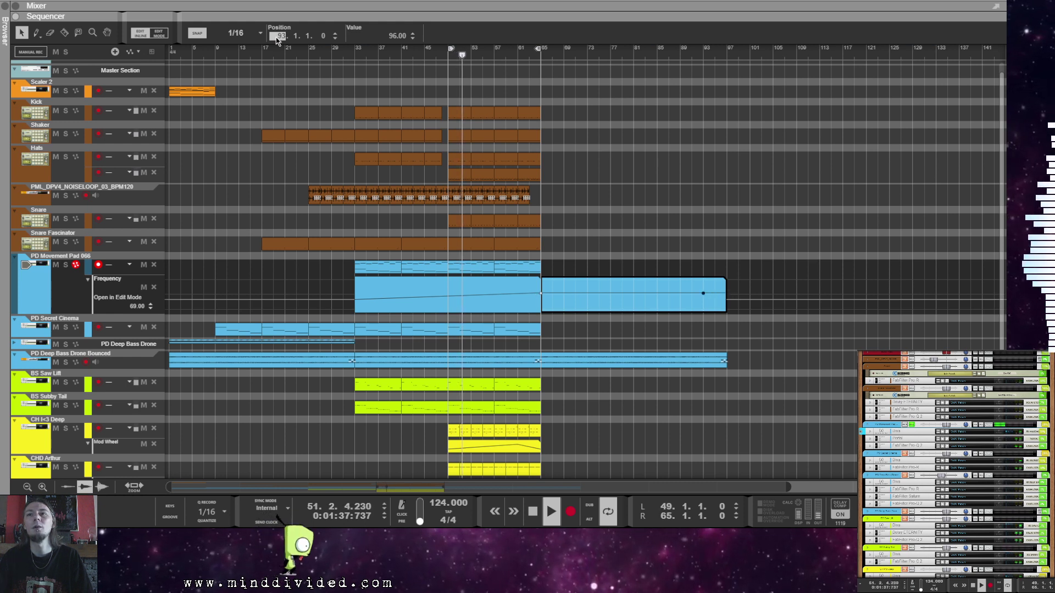
Step: Add a final 69 point at bar 97, then copy the pad's clips rightward
{"action": "left_click", "coordinate": [723, 302]}
{"action": "left_click", "coordinate": [404, 37]}
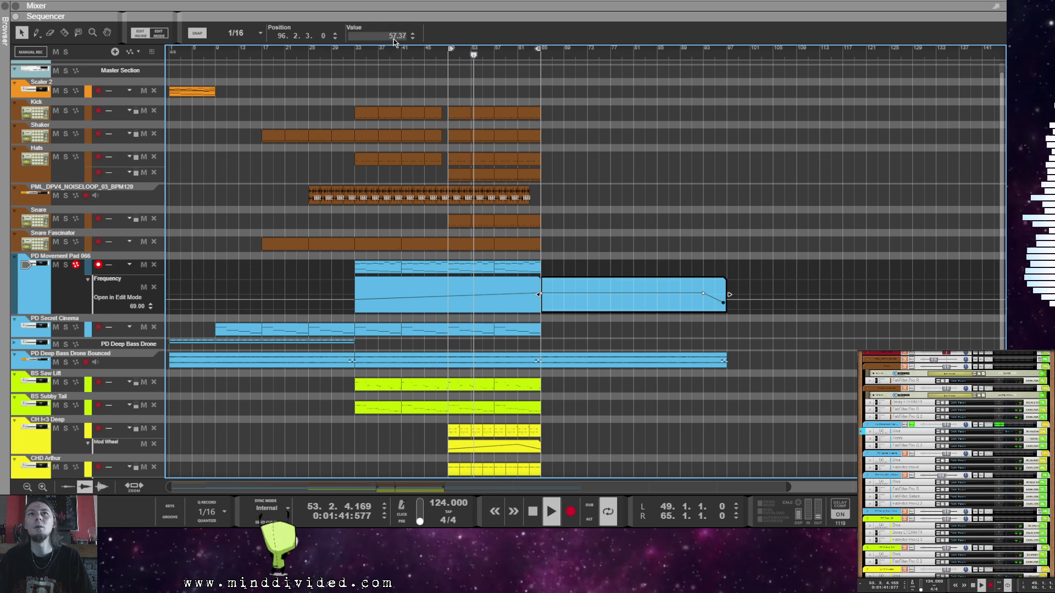
{"action": "type", "text": "69"}
{"action": "key", "text": "Return"}
{"action": "left_click_drag", "start_coordinate": [305, 38], "coordinate": [304, 36]}
{"action": "key", "text": "Up"}
{"action": "key", "text": "Up"}
{"action": "key", "text": "Up"}
{"action": "key", "text": "Up"}
{"action": "key", "text": "Up"}
{"action": "key", "text": "Up"}
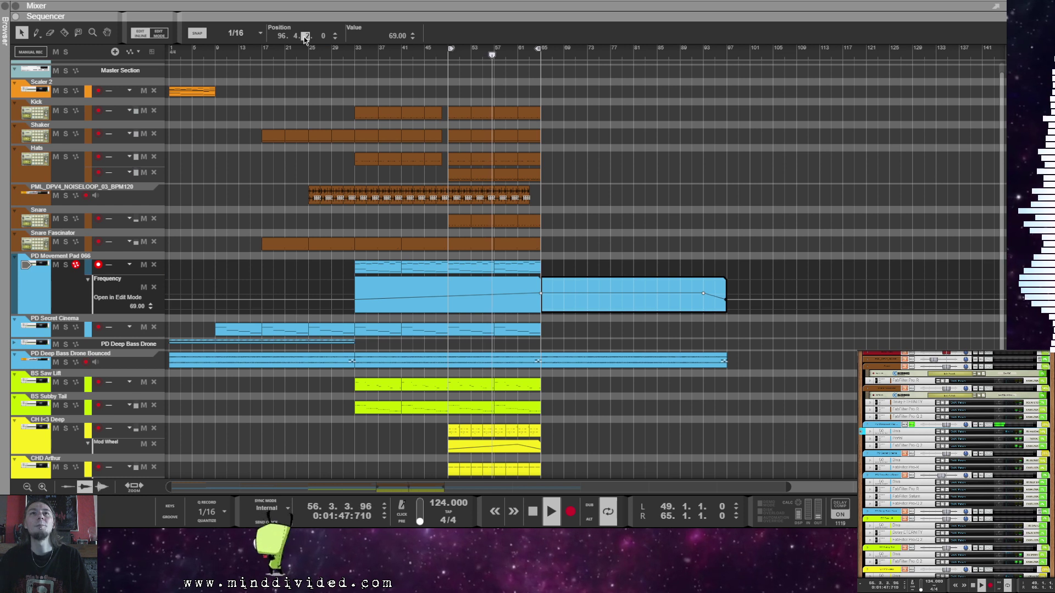
{"action": "left_click", "coordinate": [715, 296]}
{"action": "left_click", "coordinate": [668, 248]}
{"action": "mouse_move", "coordinate": [554, 275]}
{"action": "left_mouse_down"}
{"action": "mouse_move", "coordinate": [384, 266]}
{"action": "mouse_move", "coordinate": [566, 271]}
{"action": "left_mouse_up"}
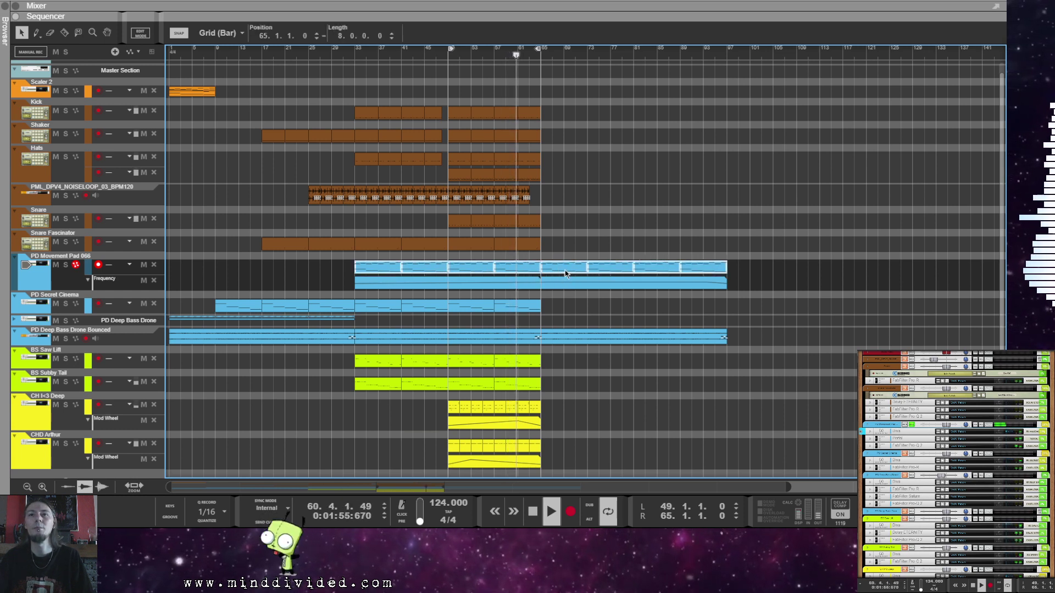
Step: Place the pad clip copies at bar 65 and move the CH I<3 Deep and CHD Arthur chord clips there
{"action": "left_click", "coordinate": [601, 215]}
{"action": "scroll", "coordinate": [599, 394], "scroll_direction": "down", "scroll_amount": 1}
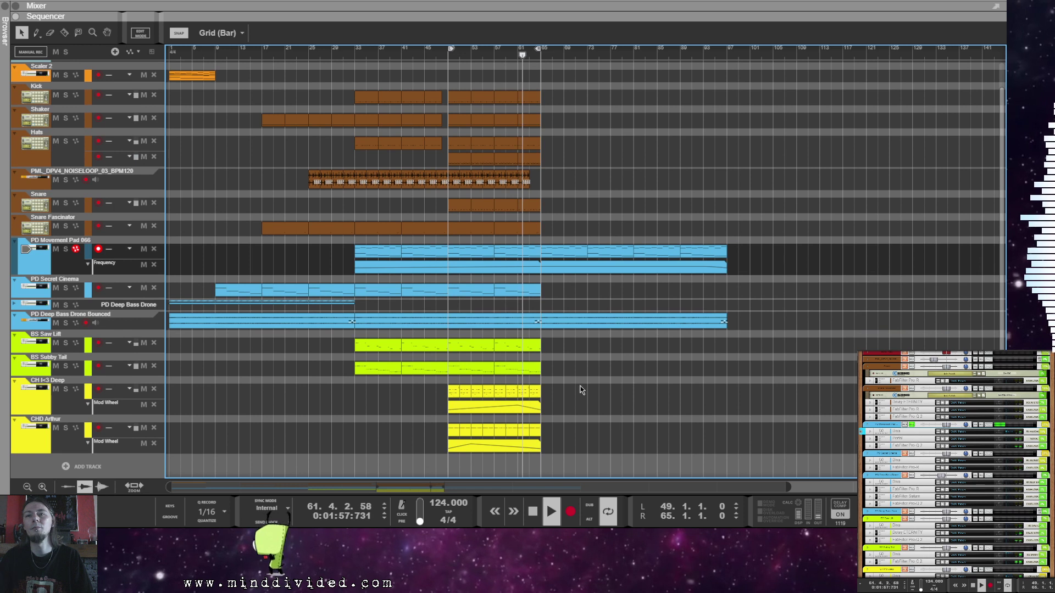
{"action": "left_click_drag", "start_coordinate": [566, 381], "coordinate": [413, 451]}
{"action": "left_click_drag", "start_coordinate": [463, 414], "coordinate": [645, 412]}
{"action": "left_click", "coordinate": [637, 377]}
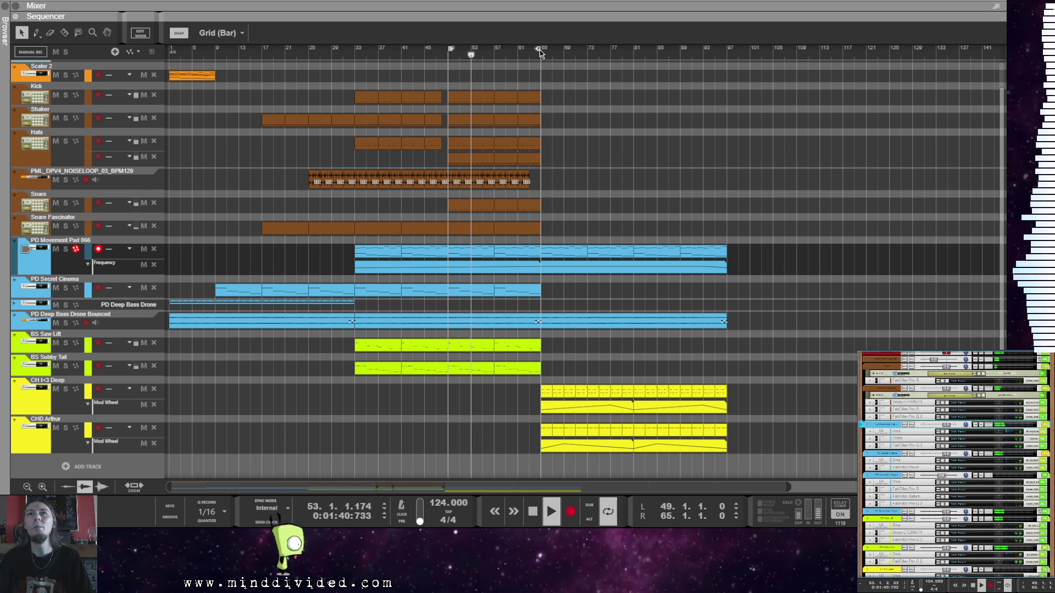
Step: Copy Shaker to bars 65–81, Snare Fascinator to bars 65–97, and extend the loop end to bar 97
{"action": "left_click", "coordinate": [462, 122]}
{"action": "left_click_drag", "start_coordinate": [458, 126], "coordinate": [554, 138]}
{"action": "left_click", "coordinate": [604, 167]}
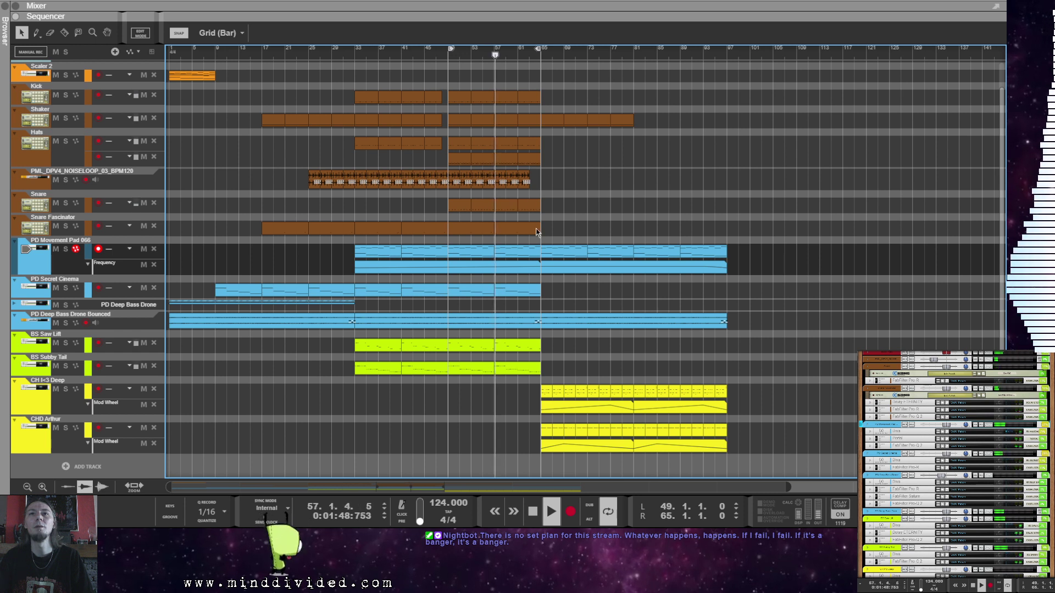
{"action": "left_click", "coordinate": [463, 232]}
{"action": "left_click_drag", "start_coordinate": [464, 231], "coordinate": [649, 229]}
{"action": "left_click", "coordinate": [694, 192]}
{"action": "left_click_drag", "start_coordinate": [537, 50], "coordinate": [728, 89]}
Step: Insert a MagmaSonic effect below the Portal device in the rack
{"action": "scroll", "coordinate": [953, 464], "scroll_direction": "down", "scroll_amount": 5}
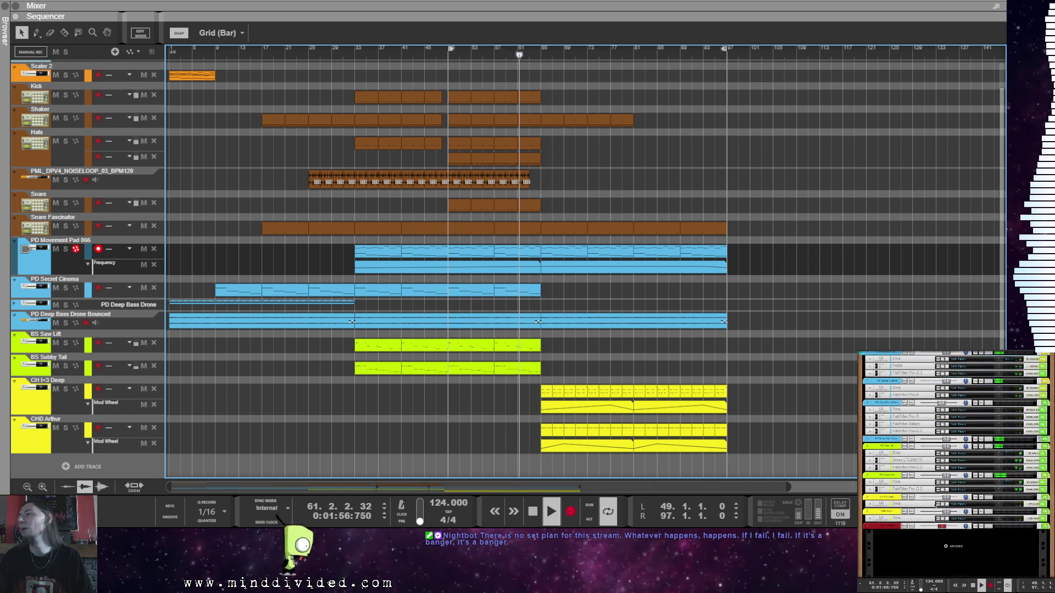
{"action": "scroll", "coordinate": [868, 528], "scroll_direction": "down", "scroll_amount": 3}
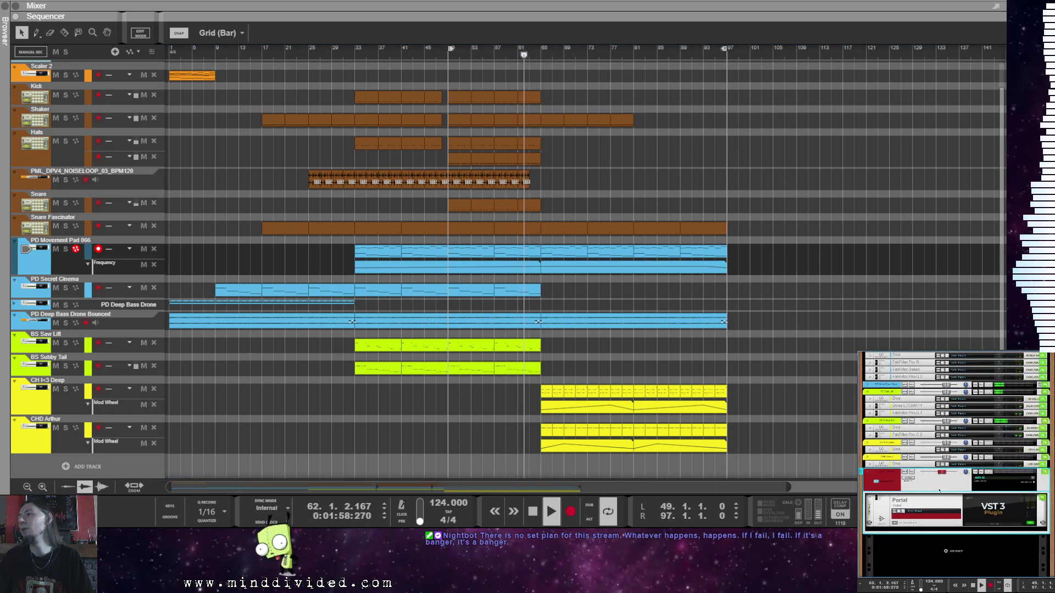
{"action": "right_click", "coordinate": [919, 519]}
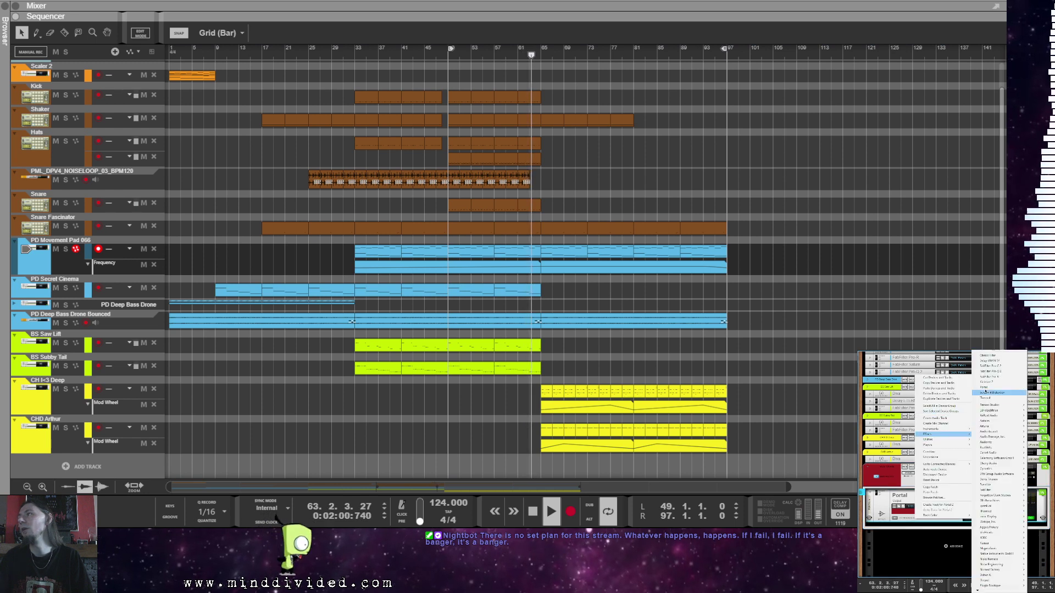
{"action": "left_click", "coordinate": [963, 521]}
{"action": "right_click", "coordinate": [899, 530]}
{"action": "left_click", "coordinate": [922, 531]}
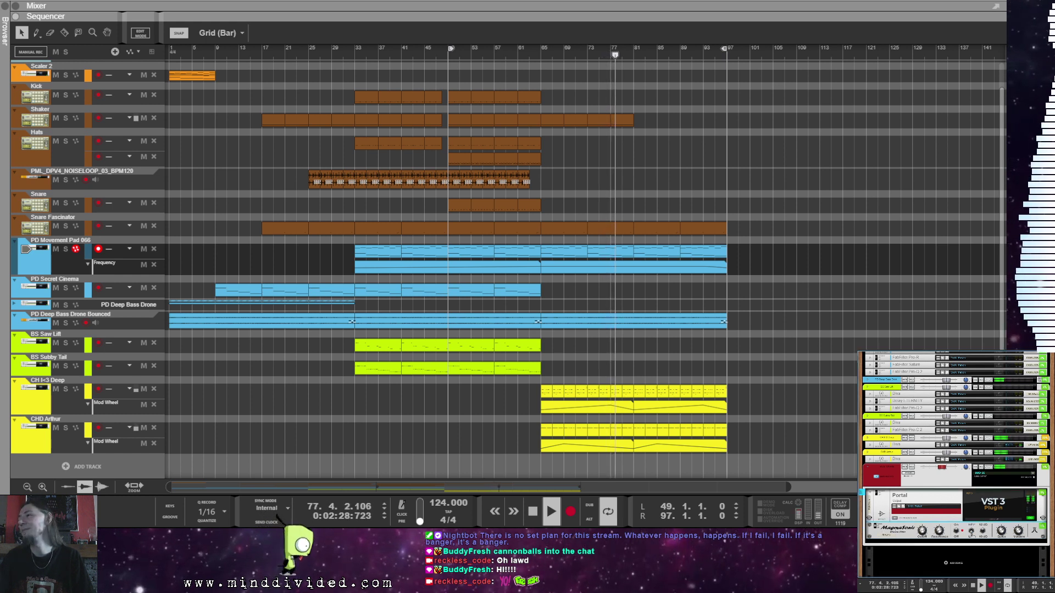
Step: Pick a track colour from the rack's track options and move the loop start to bar 65
{"action": "right_click", "coordinate": [901, 526]}
{"action": "mouse_move", "coordinate": [908, 519]}
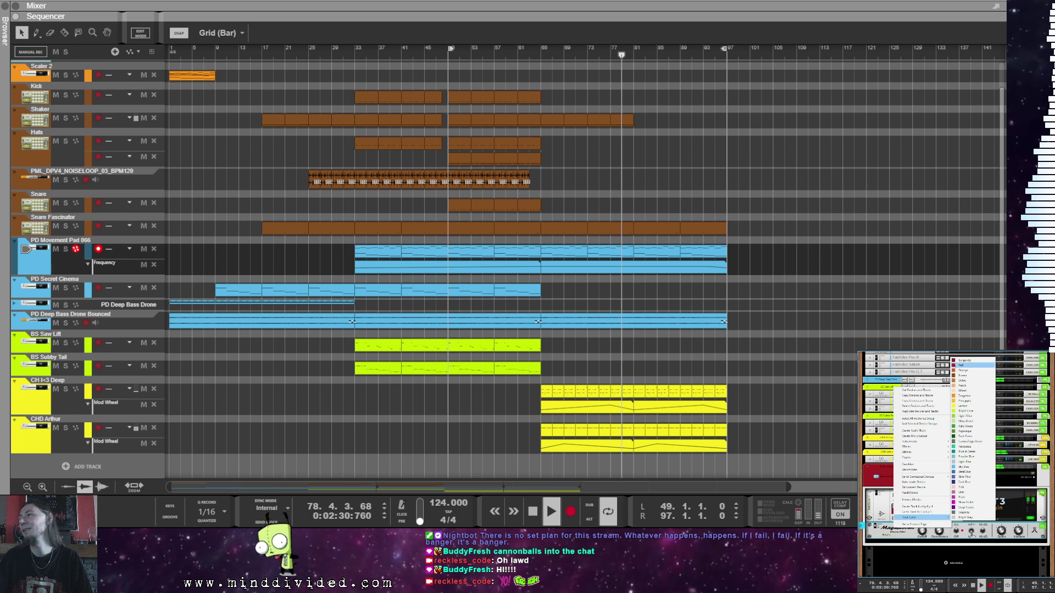
{"action": "left_click", "coordinate": [964, 362]}
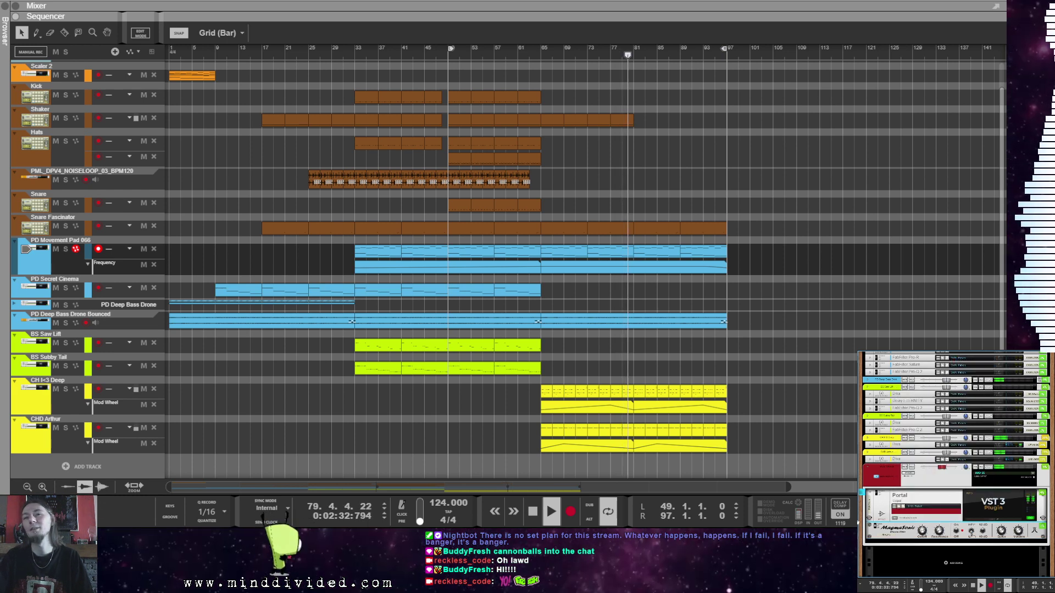
{"action": "left_click", "coordinate": [541, 54], "text": "ctrl"}
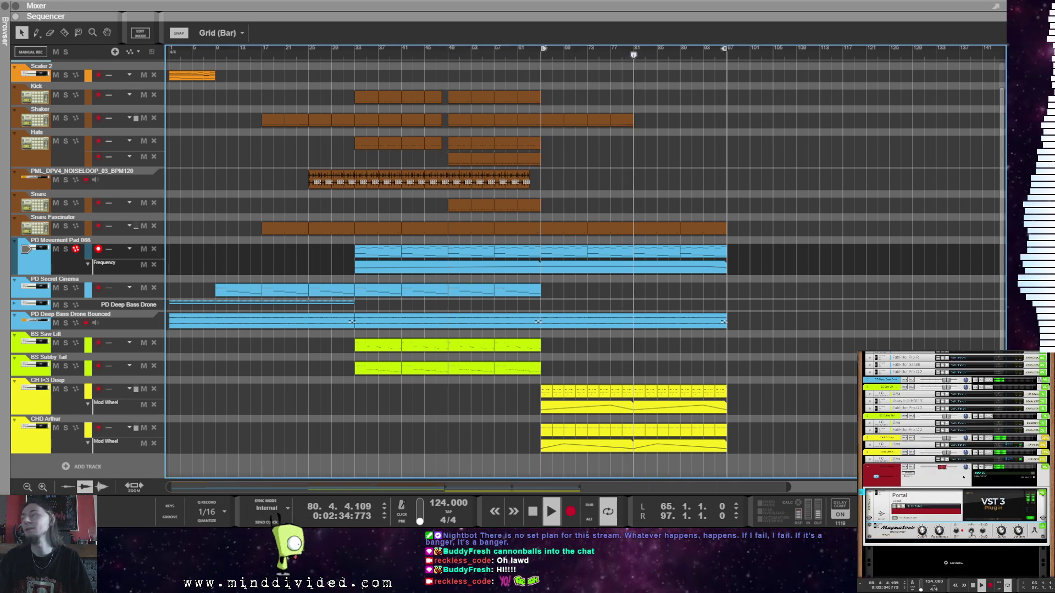
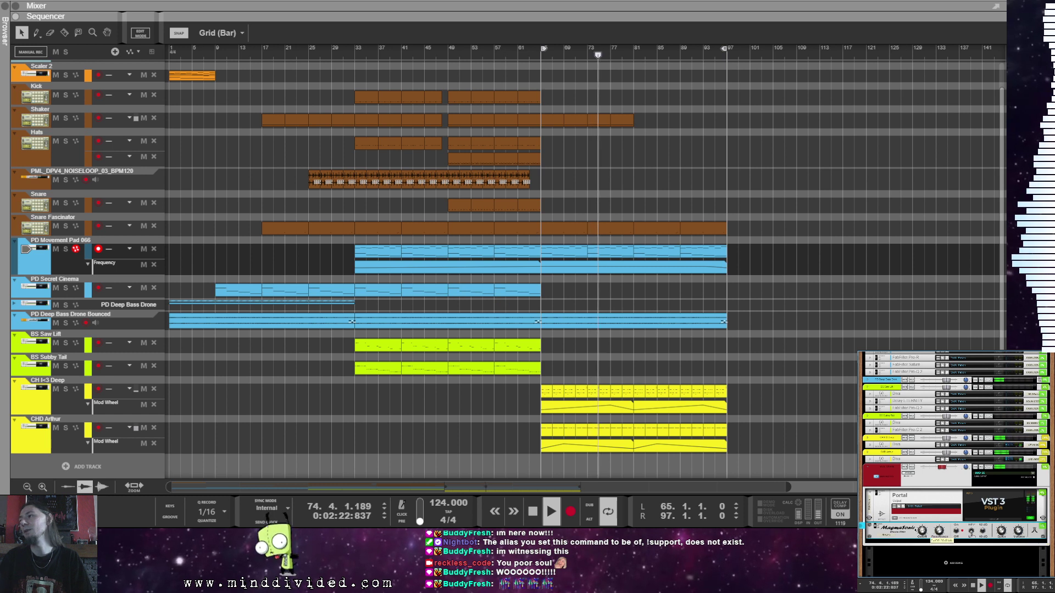
Step: Create a CutOff automation lane for the MagmaSonic filter with a 25-bar clip from bar 65
{"action": "right_click", "coordinate": [922, 532]}
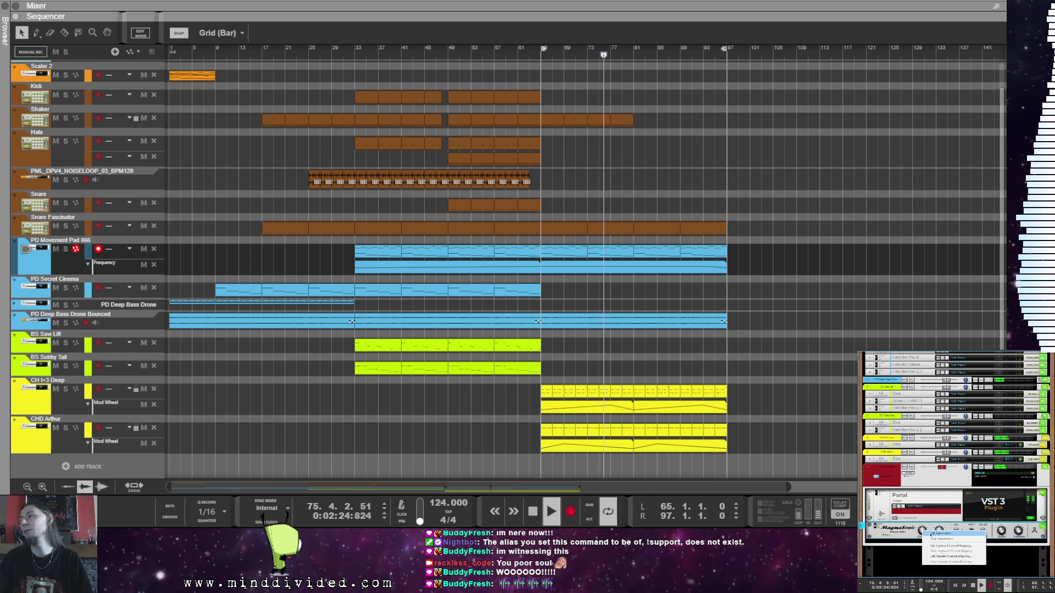
{"action": "left_click", "coordinate": [934, 534]}
{"action": "scroll", "coordinate": [726, 403], "scroll_direction": "down", "scroll_amount": 1}
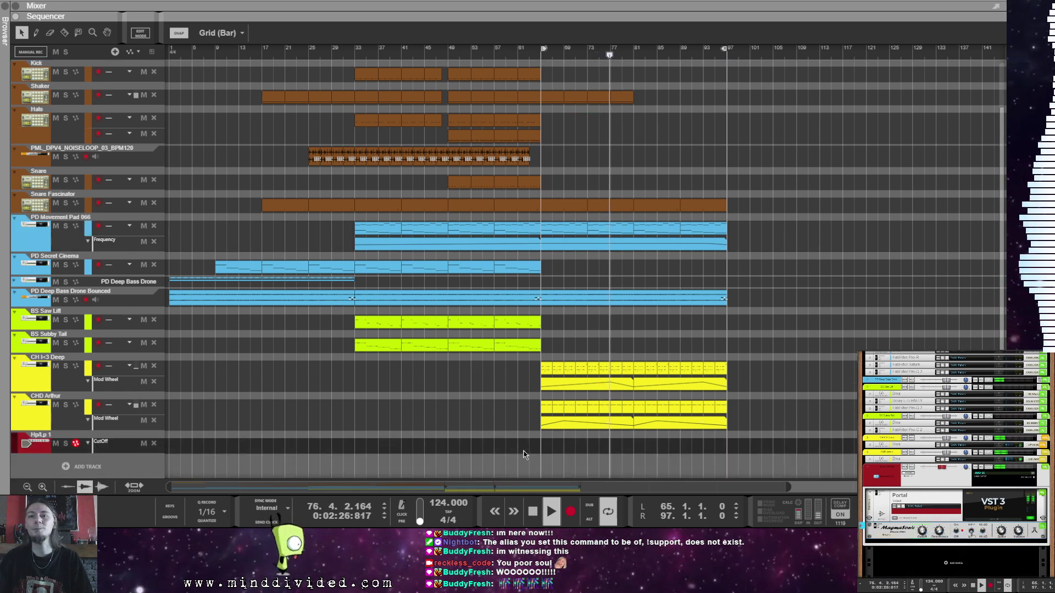
{"action": "double_click", "coordinate": [544, 448]}
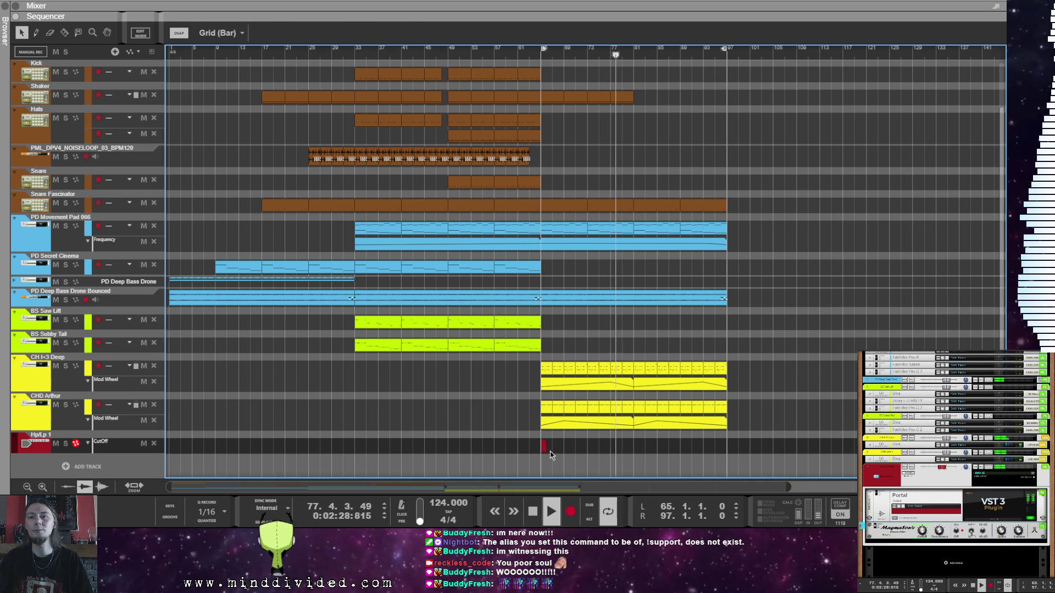
{"action": "left_click_drag", "start_coordinate": [545, 447], "coordinate": [727, 462]}
Step: Draw a cutoff ramp from 20 Hz at bar 65 up to 18.14 kHz at bar 89
{"action": "double_click", "coordinate": [670, 450]}
{"action": "scroll", "coordinate": [789, 374], "scroll_direction": "down", "scroll_amount": 1}
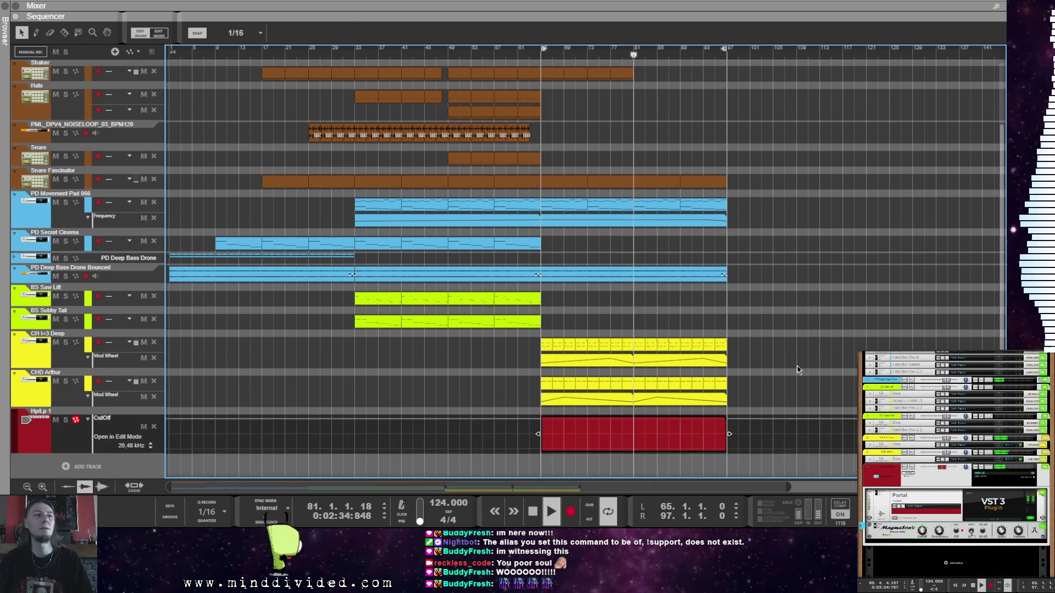
{"action": "double_click", "coordinate": [543, 450]}
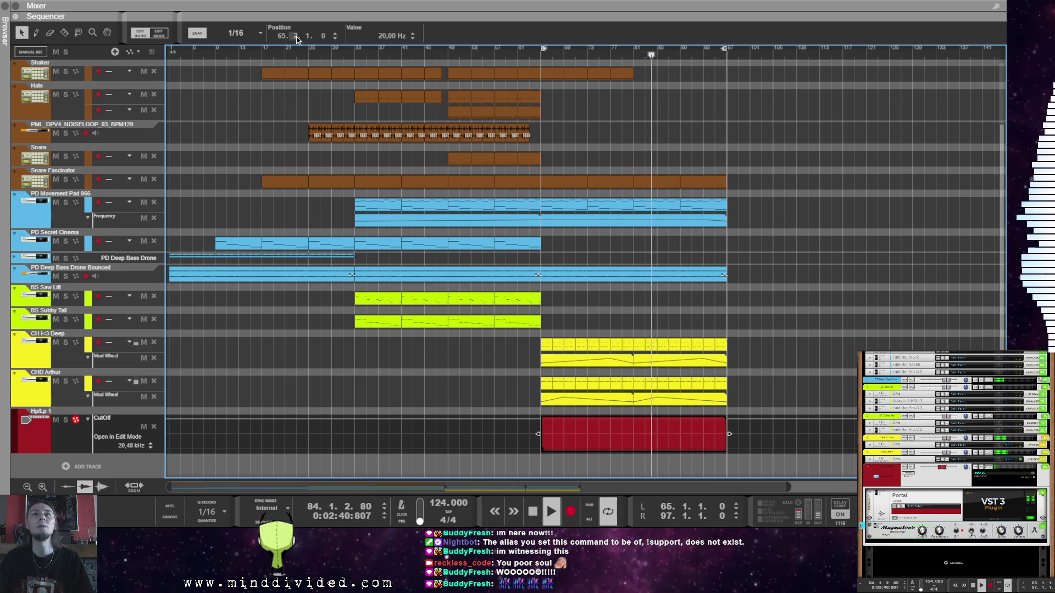
{"action": "left_click_drag", "start_coordinate": [293, 34], "coordinate": [295, 38]}
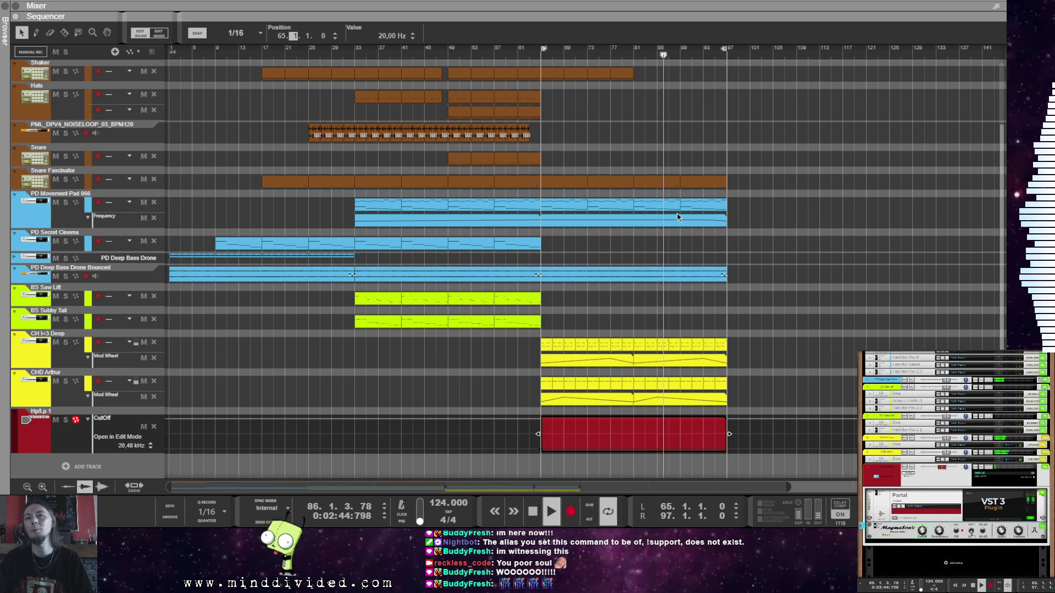
{"action": "double_click", "coordinate": [680, 421]}
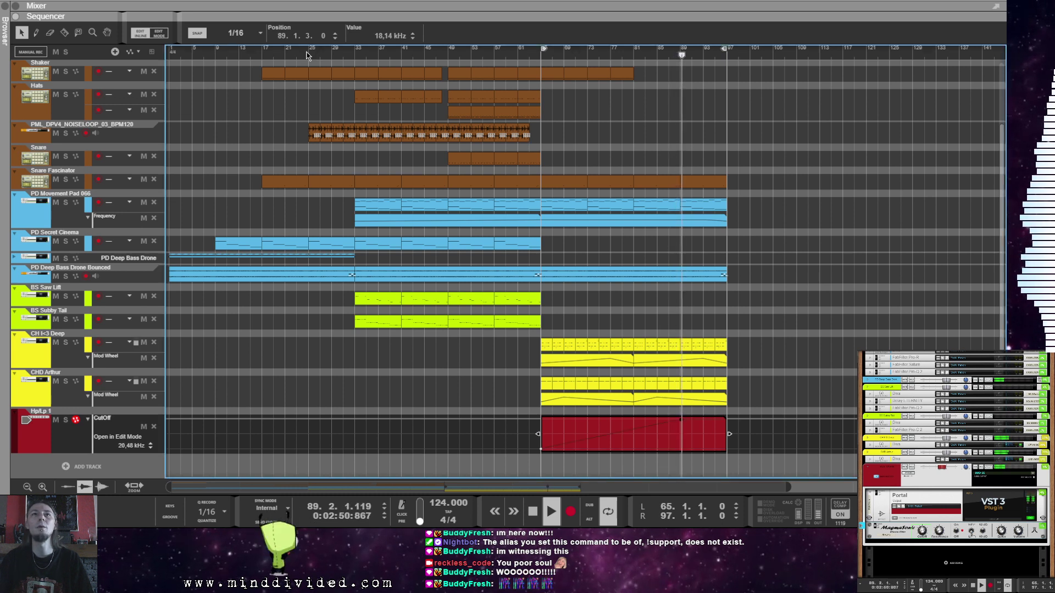
{"action": "left_click_drag", "start_coordinate": [307, 36], "coordinate": [308, 40]}
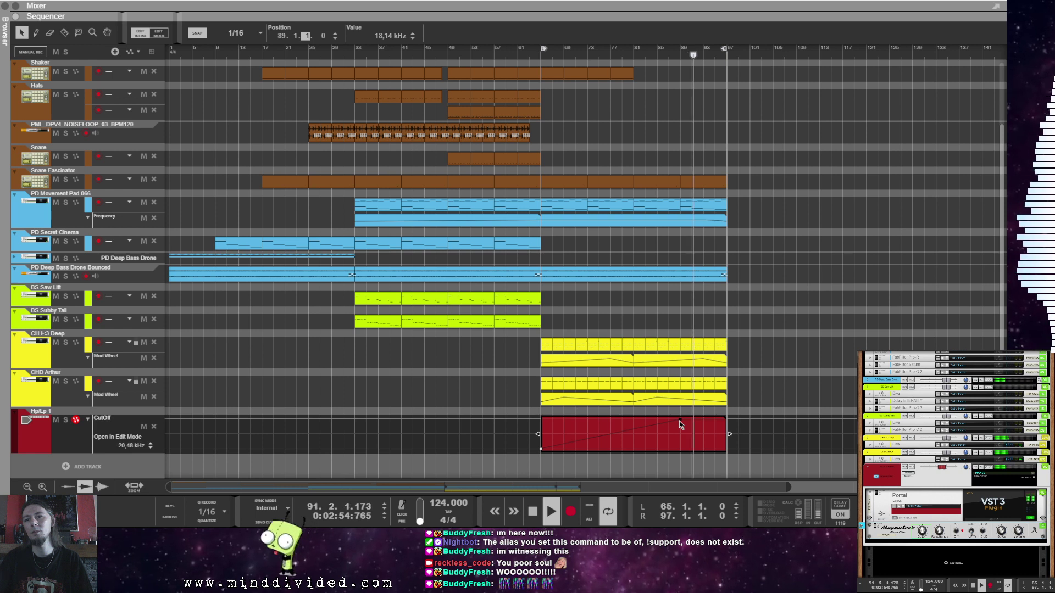
{"action": "left_click", "coordinate": [755, 379]}
{"action": "key", "text": "space"}
{"action": "key", "text": "space"}
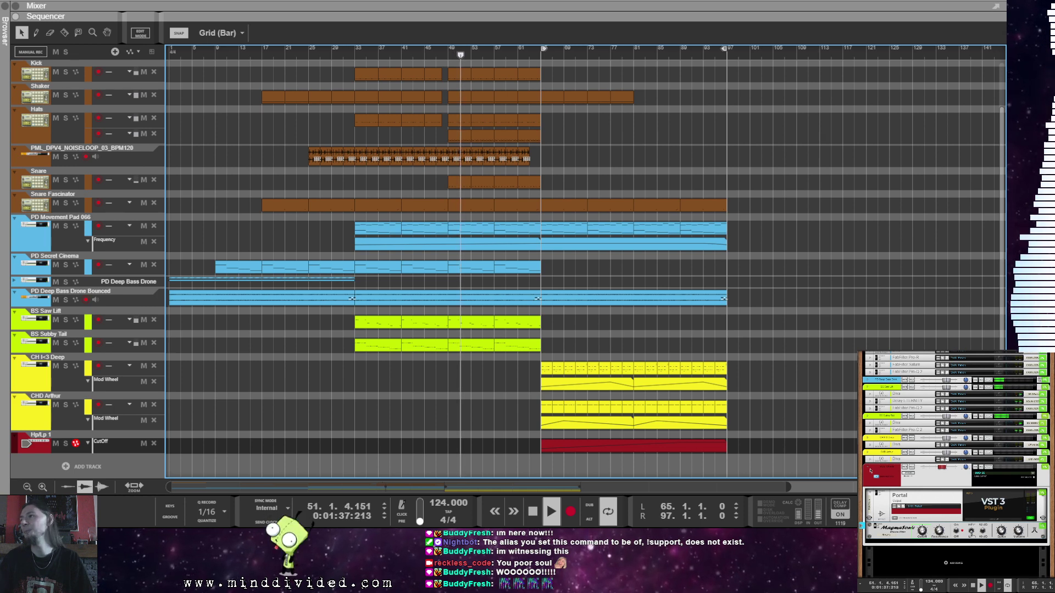
Step: Fit the arrangement on screen and fold the Scaler 2 track
{"action": "scroll", "coordinate": [867, 467], "scroll_direction": "down", "scroll_amount": 5}
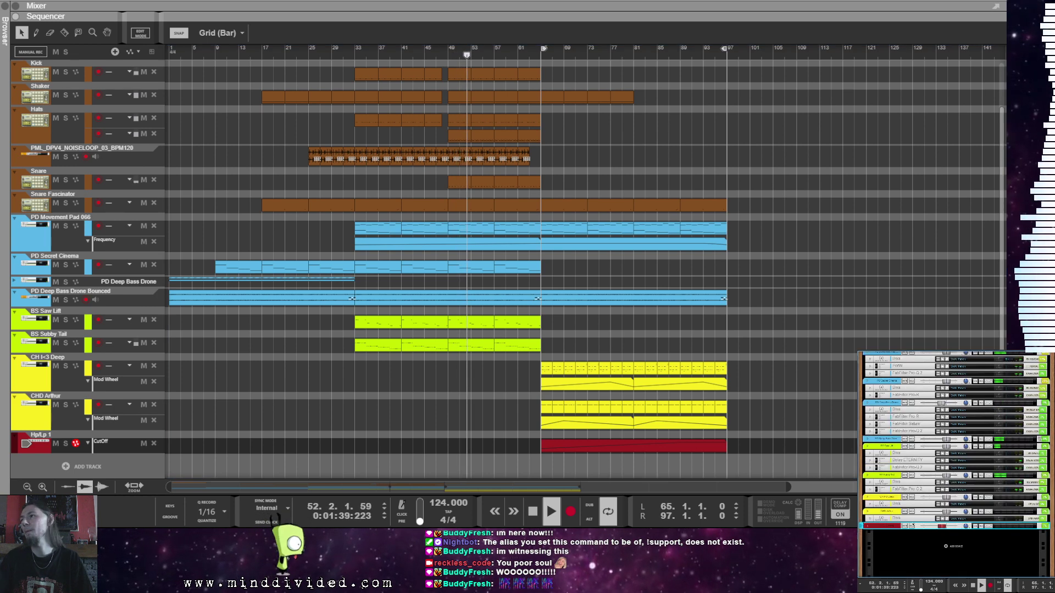
{"action": "left_click", "coordinate": [771, 399]}
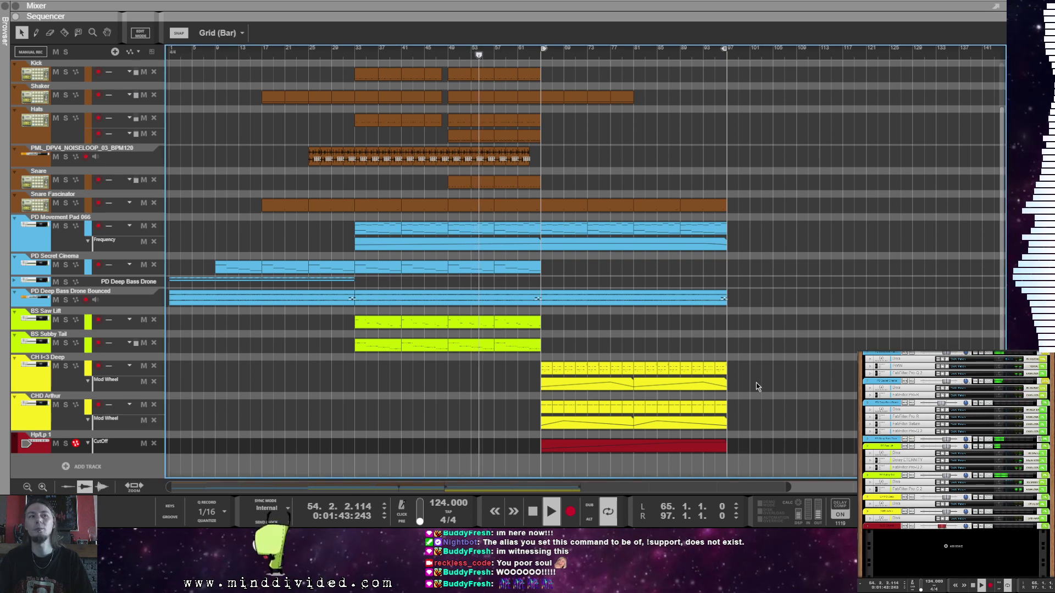
{"action": "scroll", "coordinate": [756, 383], "scroll_direction": "down", "scroll_amount": 2}
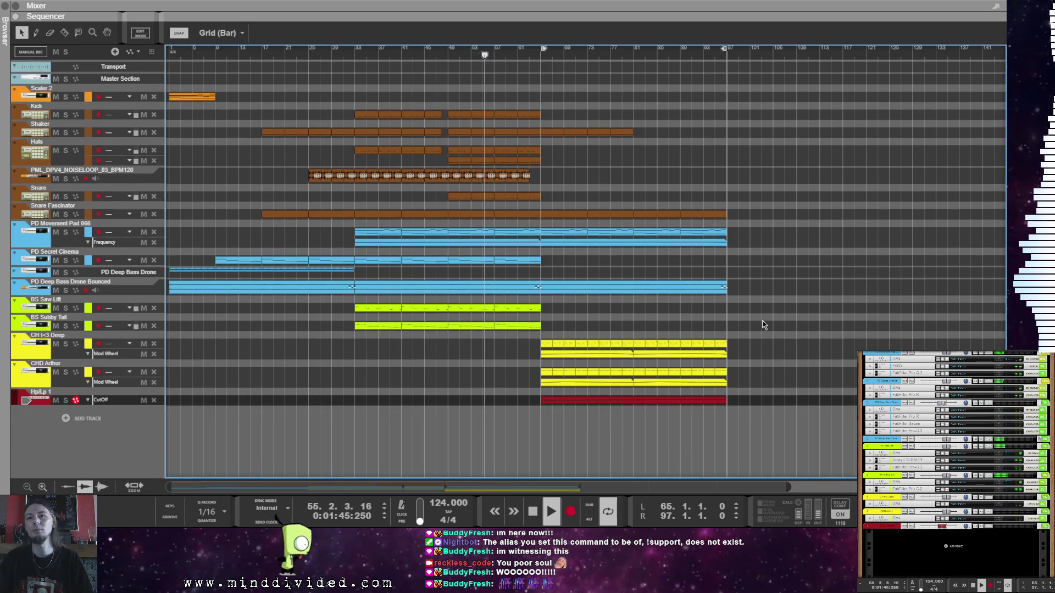
{"action": "scroll", "coordinate": [764, 322], "scroll_direction": "up", "scroll_amount": 1}
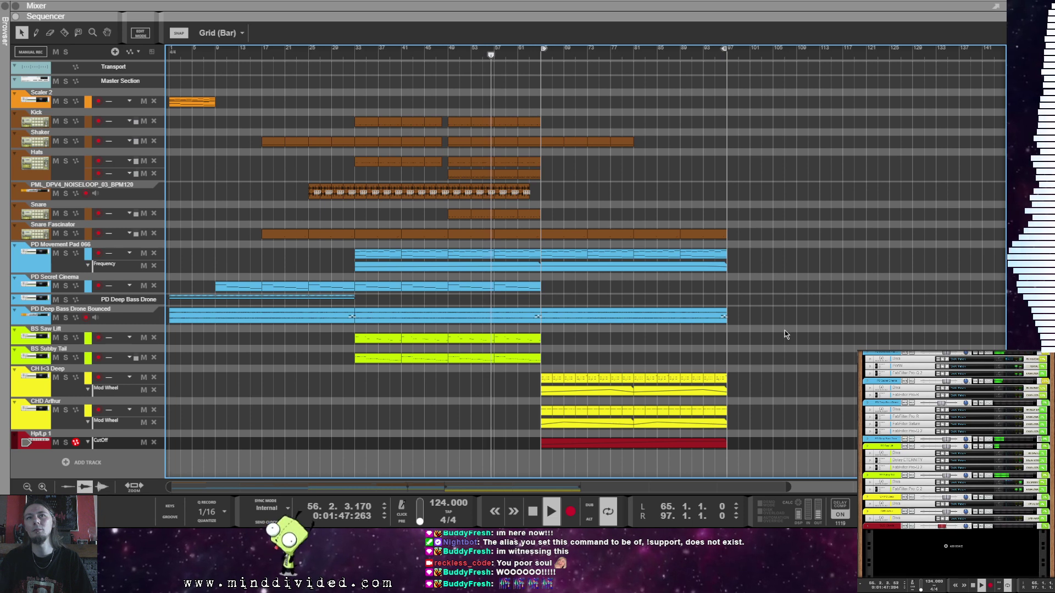
{"action": "left_click", "coordinate": [14, 93]}
{"action": "left_click", "coordinate": [14, 94]}
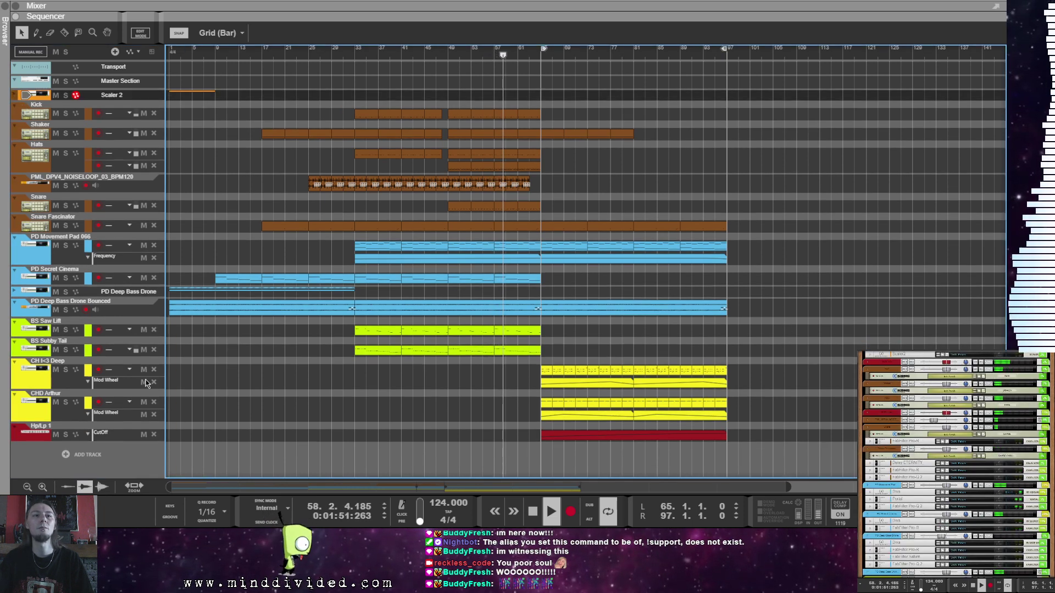
{"action": "left_click", "coordinate": [525, 406]}
{"action": "left_click", "coordinate": [784, 359]}
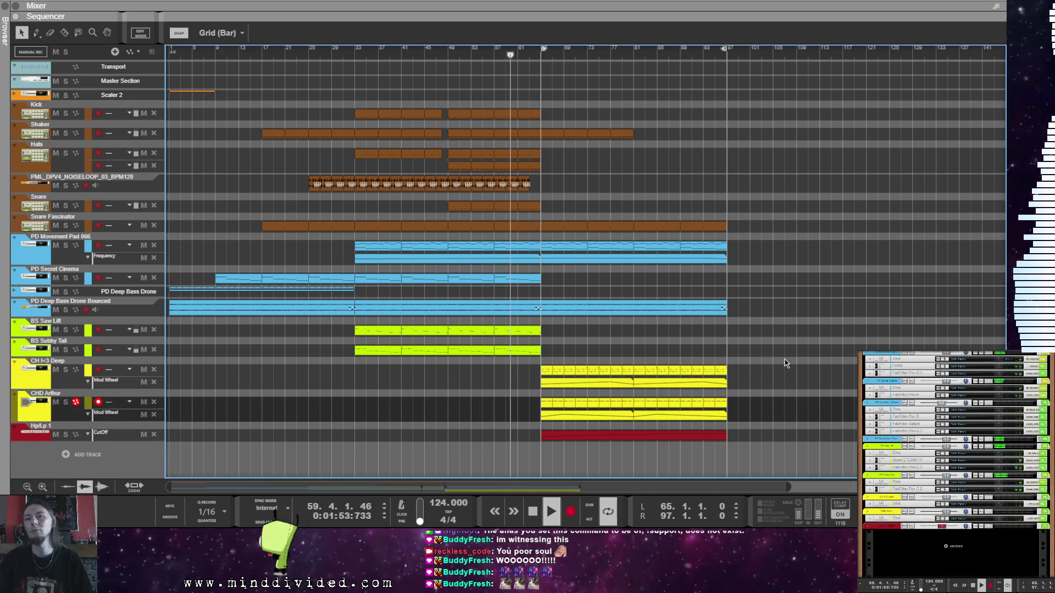
Step: Unfold the Kick's Kong drum module to view its programmer and effects, then fold it back
{"action": "left_click", "coordinate": [911, 543]}
{"action": "scroll", "coordinate": [911, 543], "scroll_direction": "up", "scroll_amount": 2}
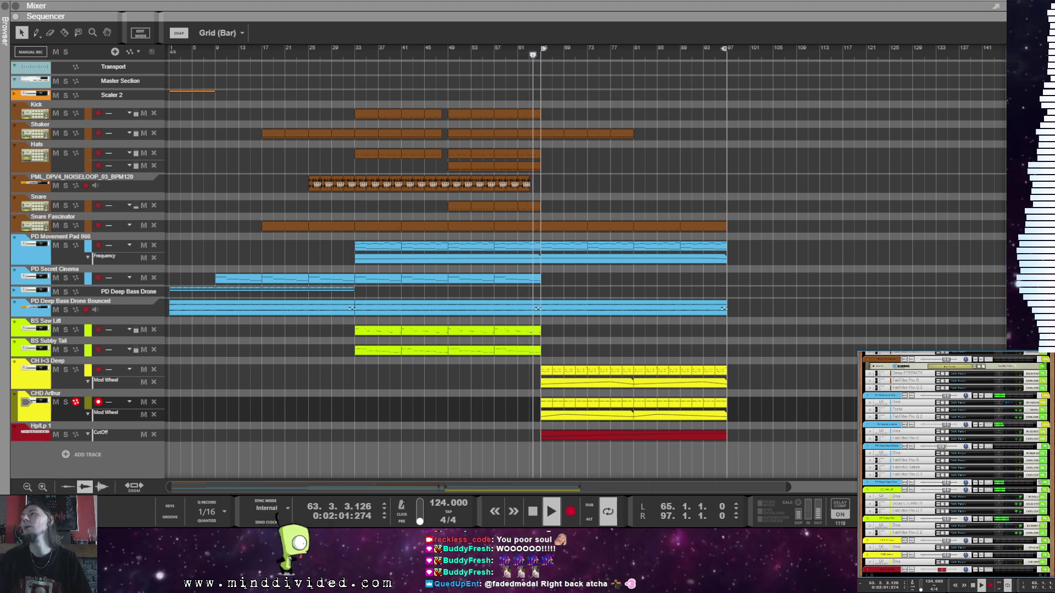
{"action": "scroll", "coordinate": [985, 482], "scroll_direction": "up", "scroll_amount": 3}
{"action": "scroll", "coordinate": [985, 483], "scroll_direction": "up", "scroll_amount": 3}
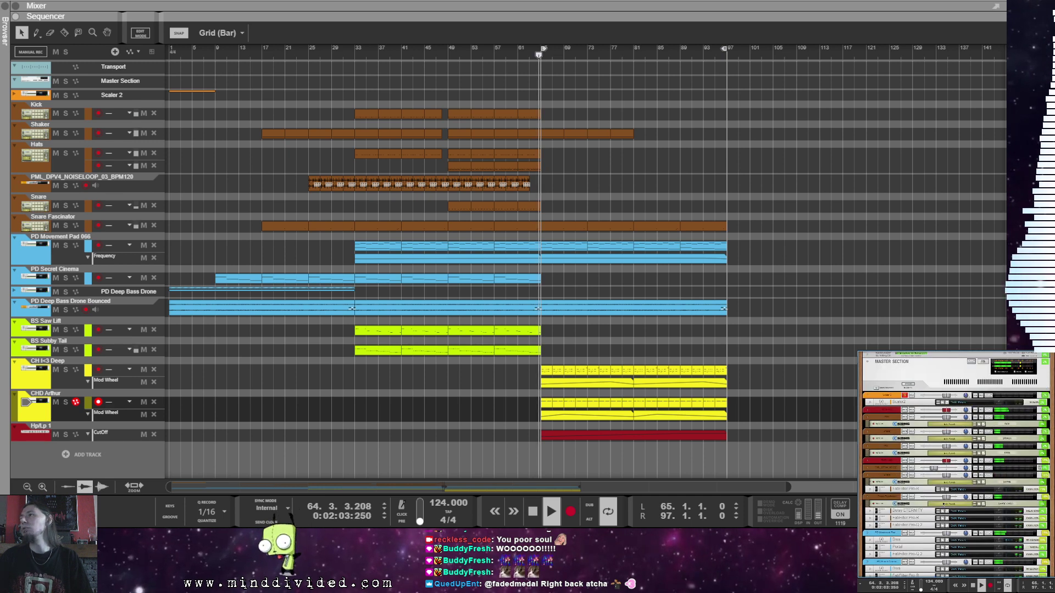
{"action": "left_click", "coordinate": [869, 424]}
{"action": "scroll", "coordinate": [935, 462], "scroll_direction": "down", "scroll_amount": 2}
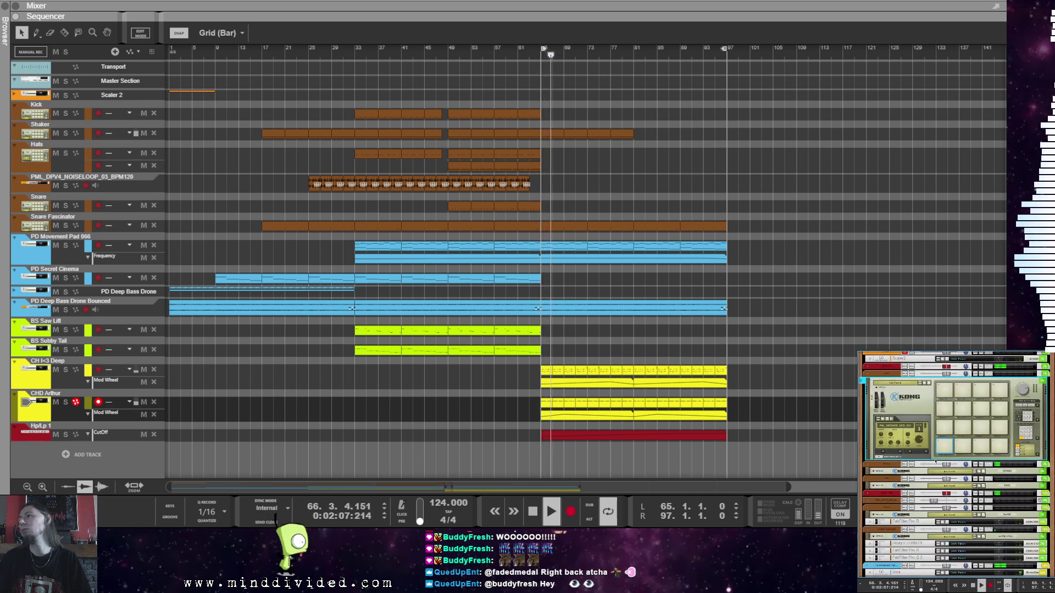
{"action": "left_click", "coordinate": [879, 457]}
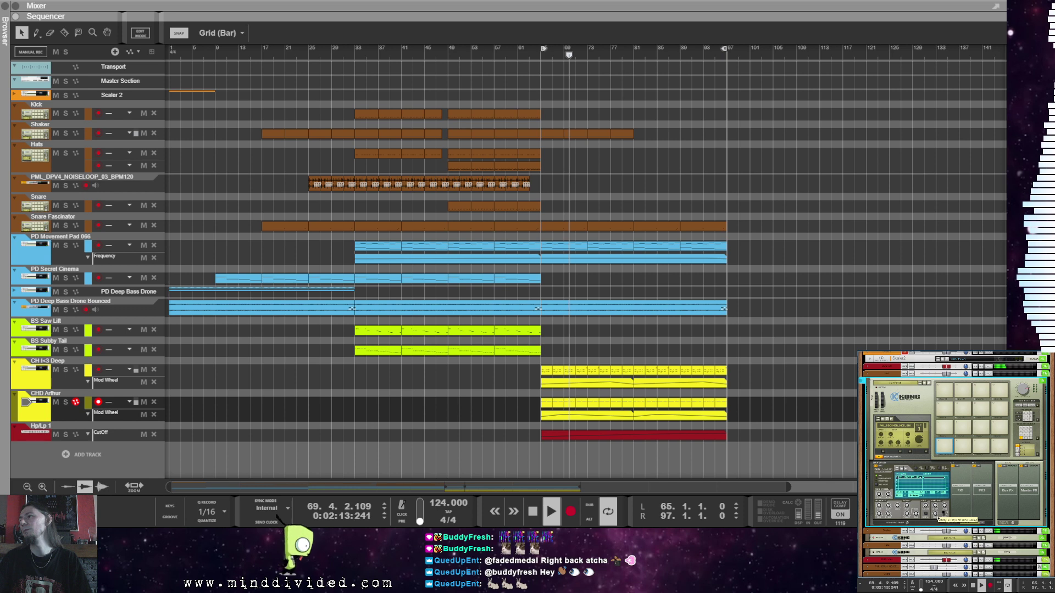
{"action": "left_click", "coordinate": [871, 383]}
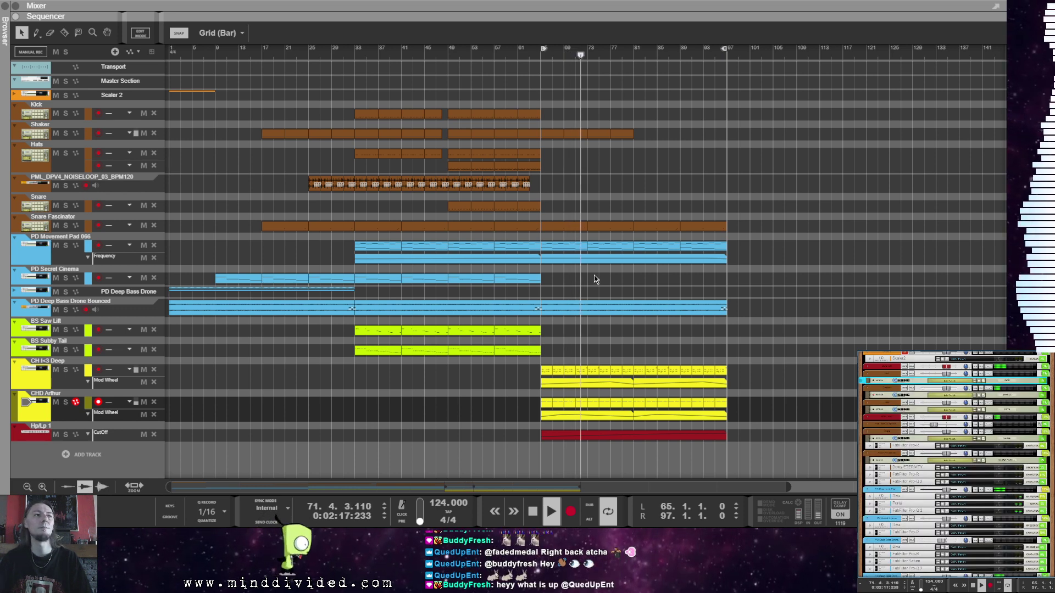
{"action": "left_click", "coordinate": [702, 296]}
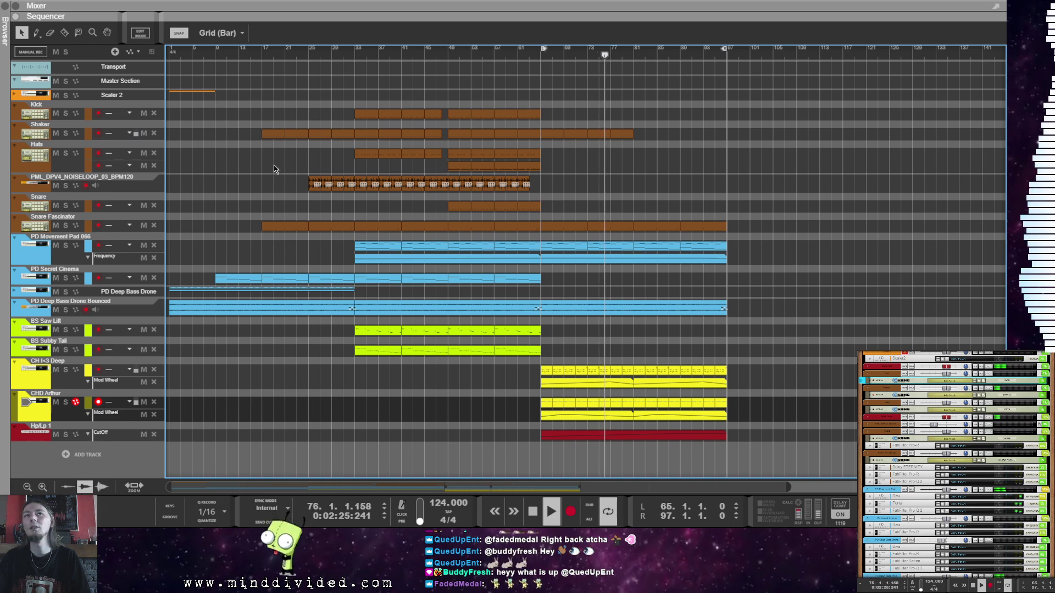
{"action": "scroll", "coordinate": [889, 439], "scroll_direction": "up", "scroll_amount": 3}
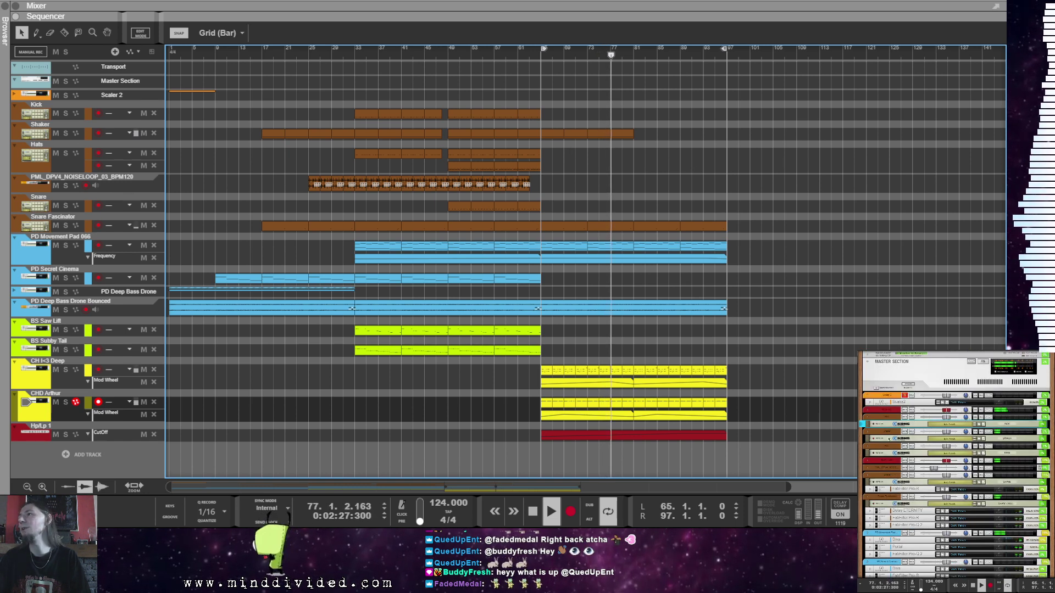
Step: Insert a FabFilter Pro-R reverb loaded with the Very Large > Huge Synth Wash preset
{"action": "right_click", "coordinate": [890, 439]}
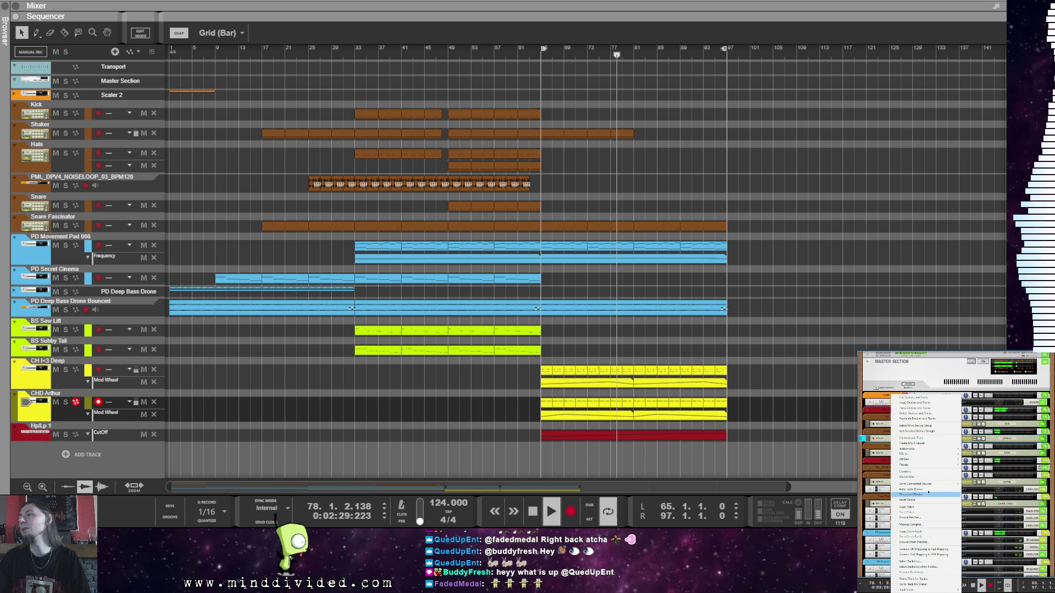
{"action": "mouse_move", "coordinate": [934, 455]}
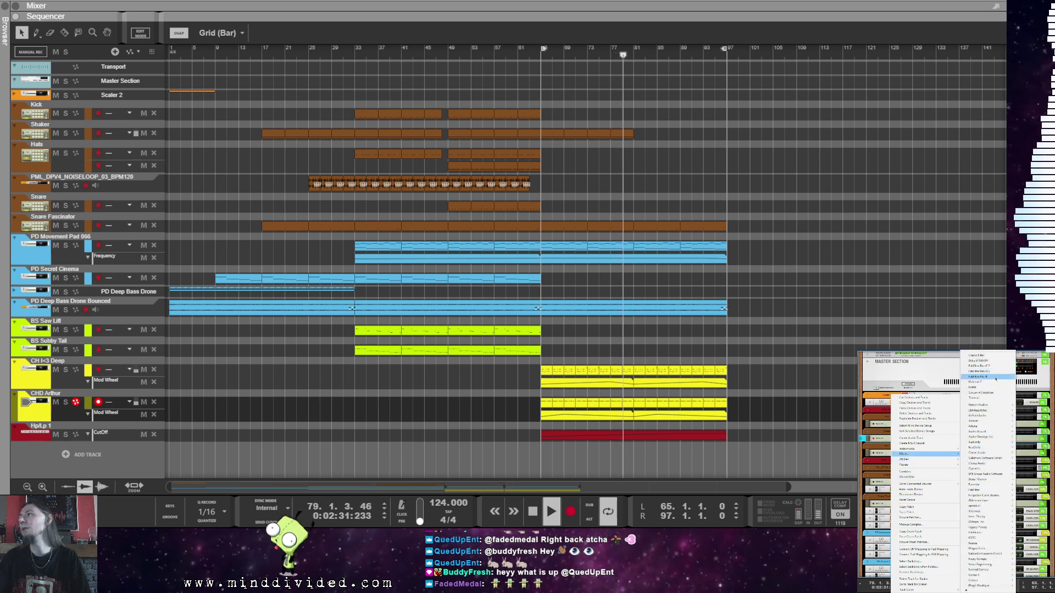
{"action": "left_click", "coordinate": [995, 377]}
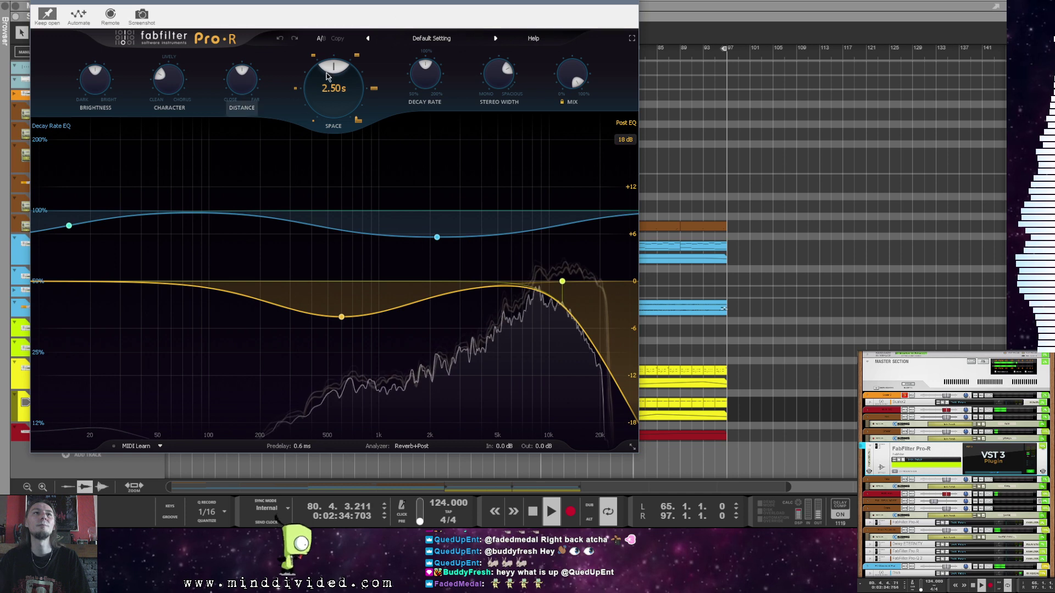
{"action": "left_click_drag", "start_coordinate": [412, 4], "coordinate": [653, 16]}
{"action": "left_click", "coordinate": [657, 50]}
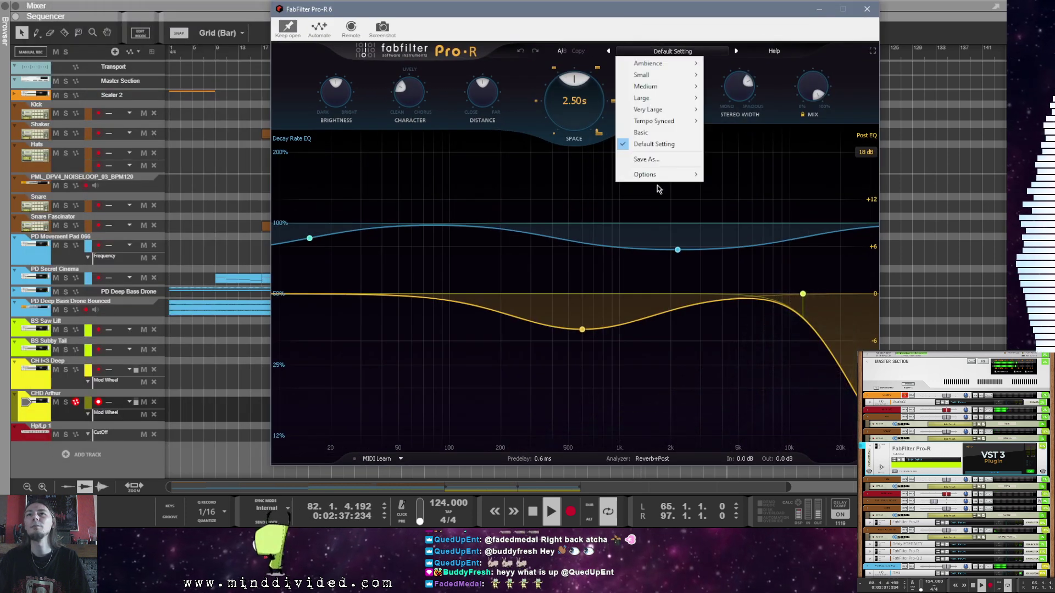
{"action": "mouse_move", "coordinate": [659, 110]}
{"action": "left_click", "coordinate": [783, 190]}
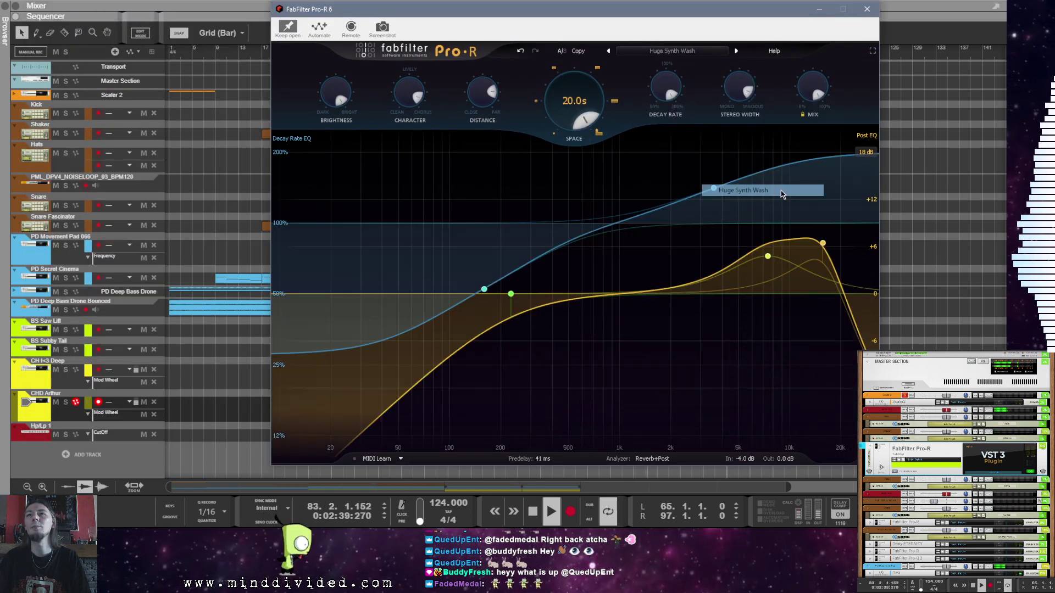
Step: Automate the reverb's Mix and draw an automation clip over bars 65–81
{"action": "left_click", "coordinate": [822, 243]}
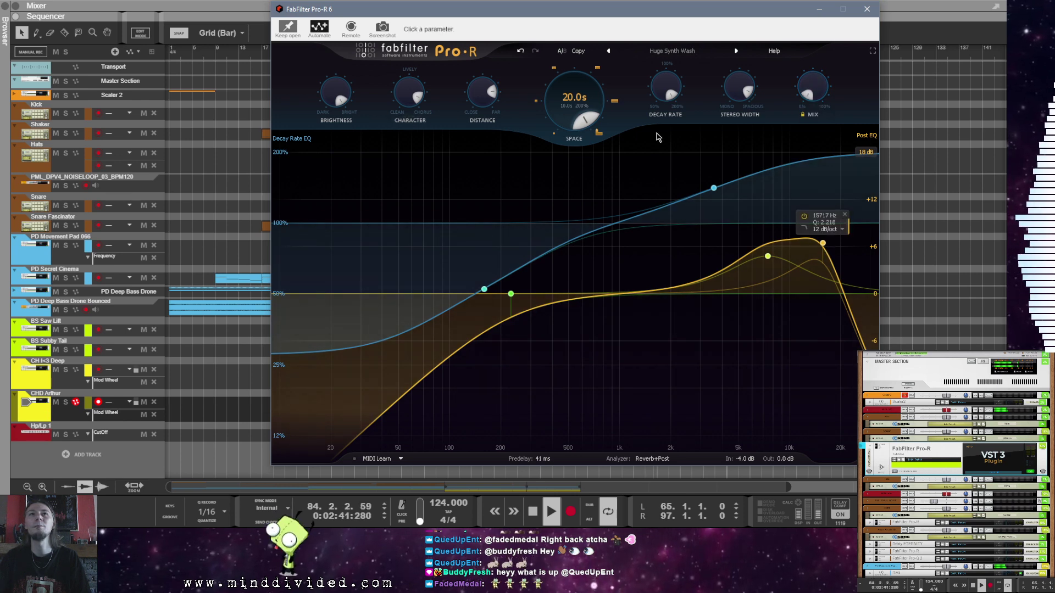
{"action": "left_click", "coordinate": [808, 92]}
{"action": "left_click", "coordinate": [866, 9]}
{"action": "left_click_drag", "start_coordinate": [544, 159], "coordinate": [633, 156]}
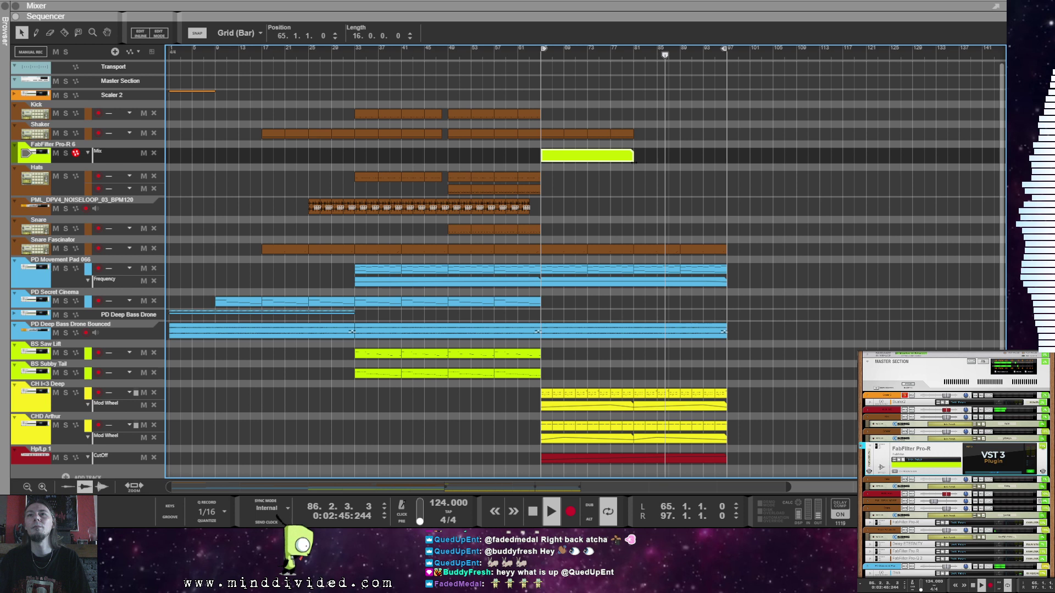
Step: Shape the Mix automation into a ramp reaching 100% at bar 81
{"action": "double_click", "coordinate": [610, 159]}
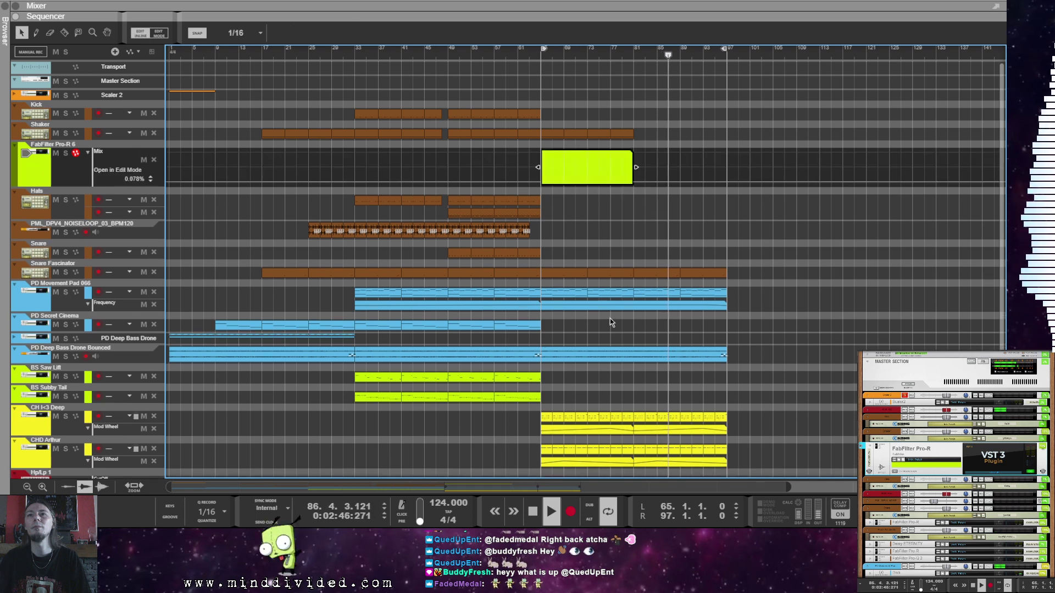
{"action": "left_click", "coordinate": [542, 183]}
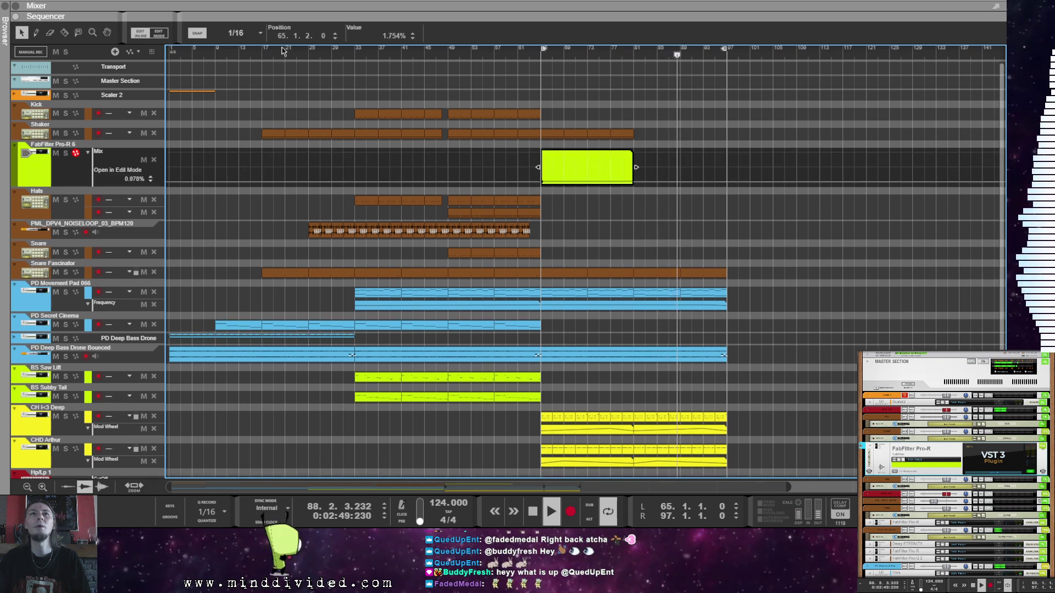
{"action": "left_click", "coordinate": [631, 152]}
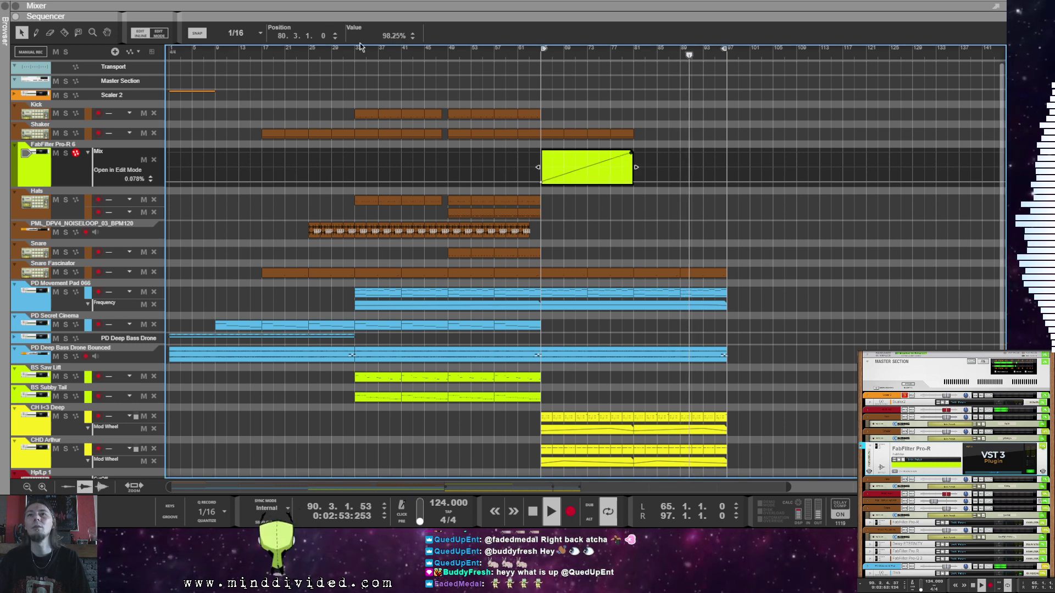
{"action": "left_click_drag", "start_coordinate": [384, 40], "coordinate": [383, 33]}
{"action": "left_click", "coordinate": [293, 39]}
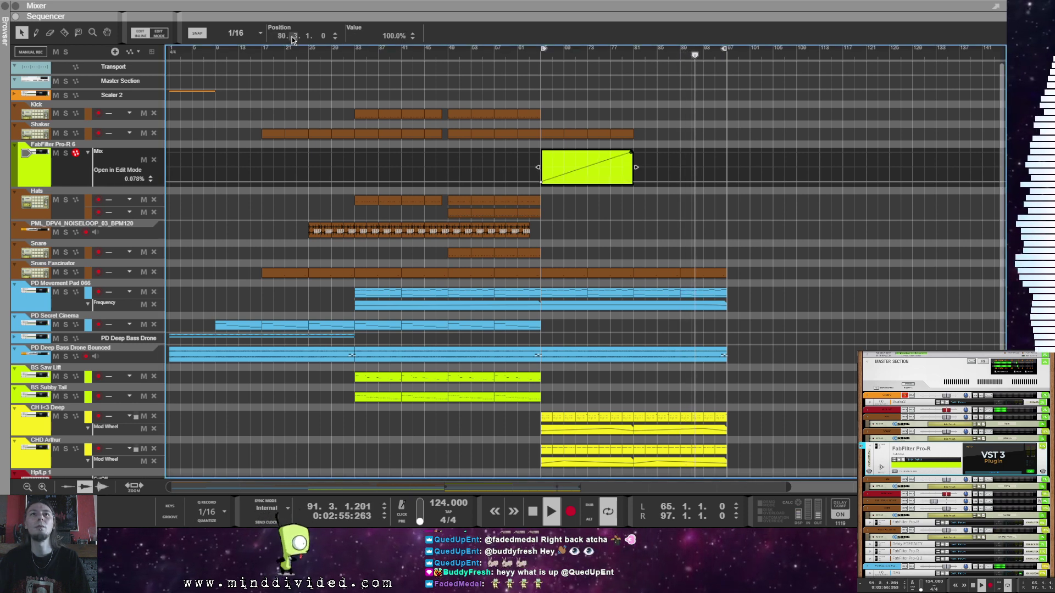
{"action": "left_click_drag", "start_coordinate": [295, 38], "coordinate": [295, 34]}
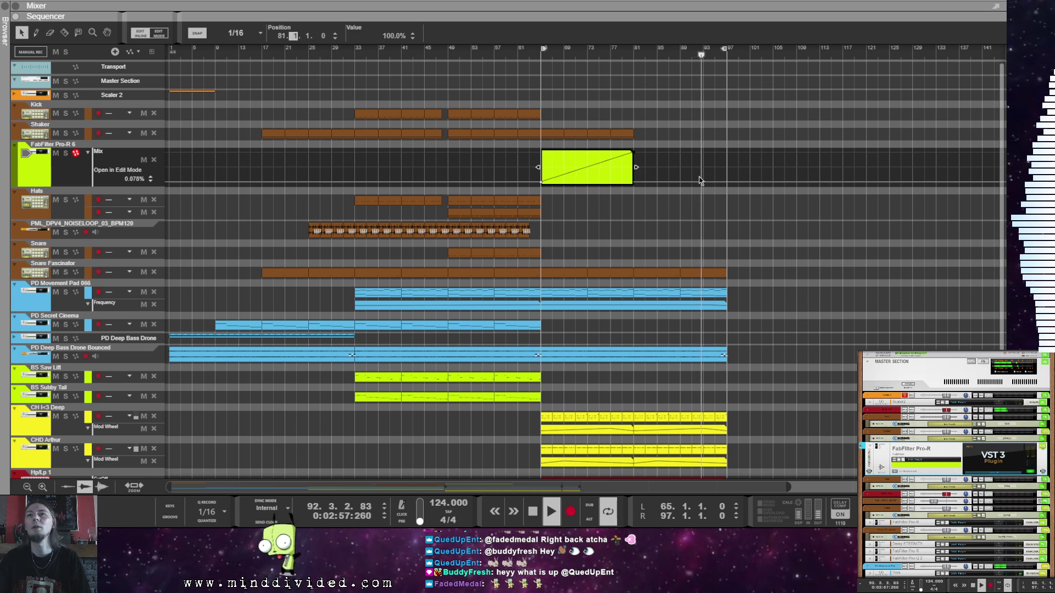
{"action": "left_click", "coordinate": [652, 132]}
Step: Lengthen the Pro-R Mix automation clip to about bar 91
{"action": "left_click", "coordinate": [630, 158]}
{"action": "left_click_drag", "start_coordinate": [637, 159], "coordinate": [698, 156]}
{"action": "left_click", "coordinate": [600, 103]}
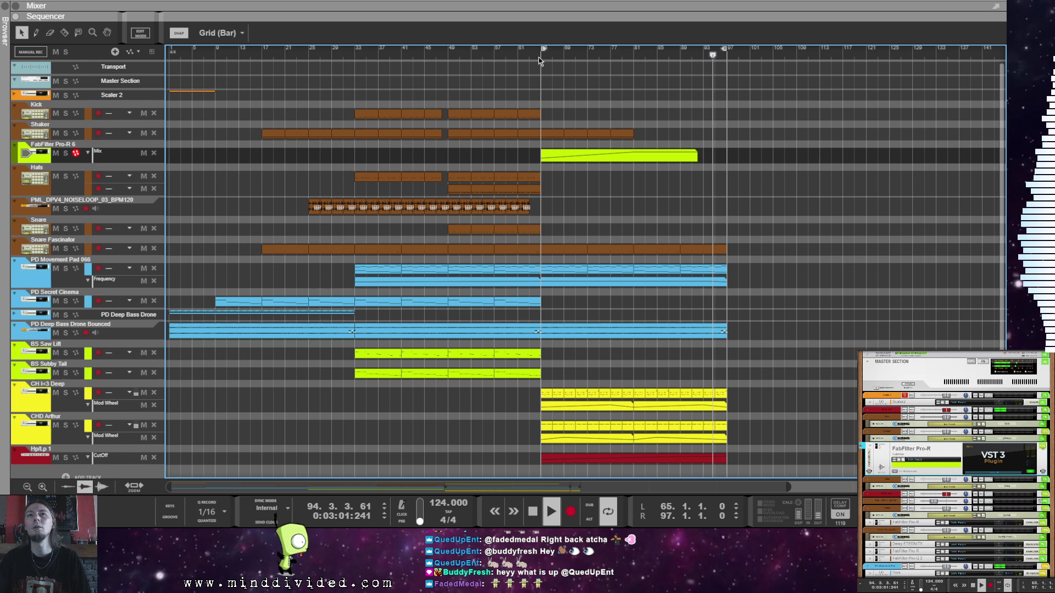
{"action": "double_click", "coordinate": [572, 158]}
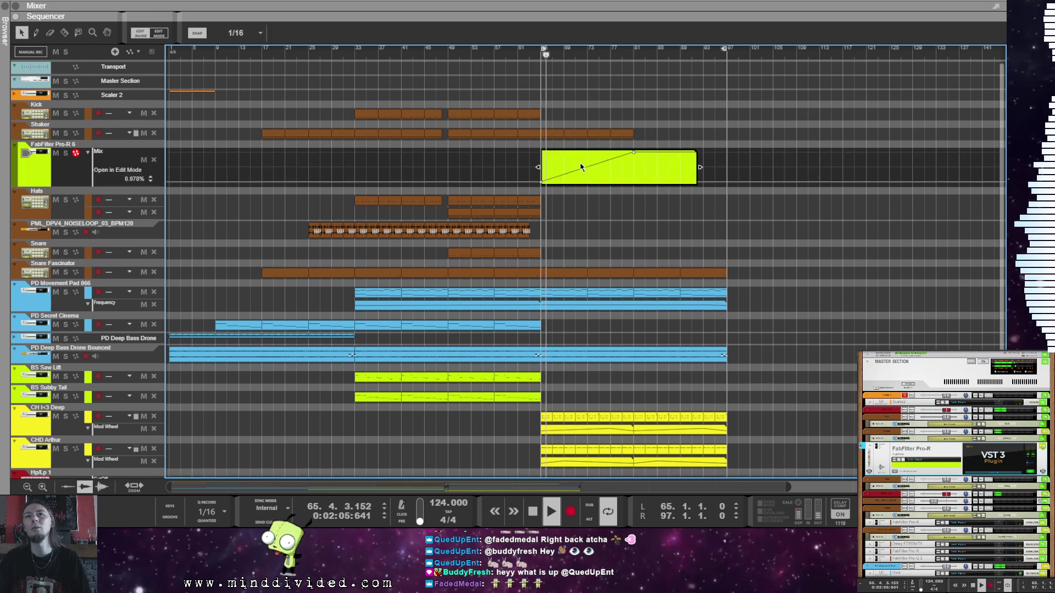
{"action": "left_click", "coordinate": [597, 118]}
Step: Colour the FabFilter Pro-R track brown
{"action": "left_click", "coordinate": [882, 467]}
{"action": "right_click", "coordinate": [894, 448]}
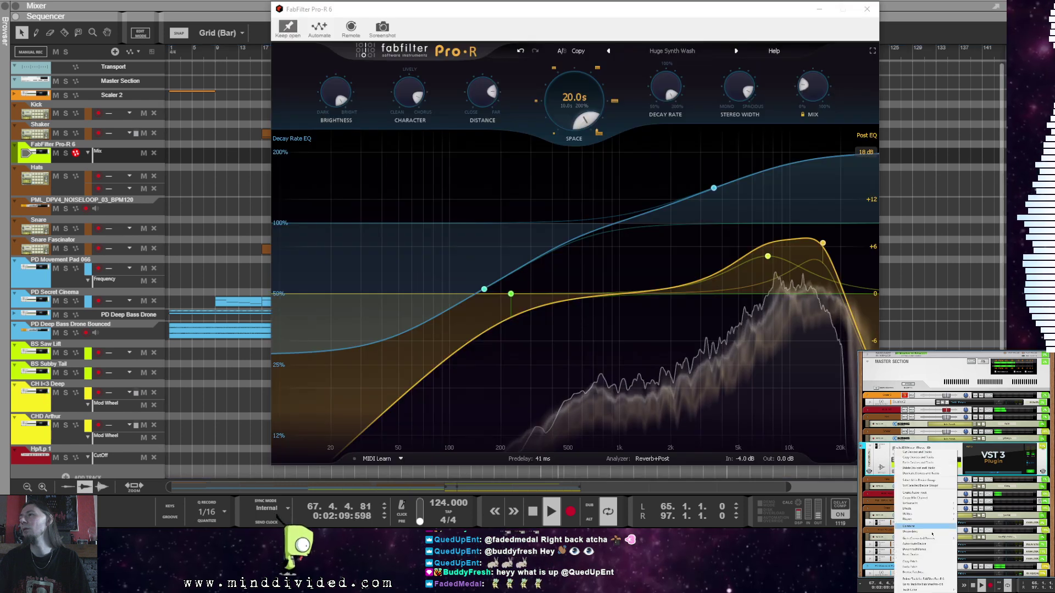
{"action": "mouse_move", "coordinate": [931, 590]}
{"action": "left_click", "coordinate": [974, 447]}
{"action": "left_click", "coordinate": [867, 9]}
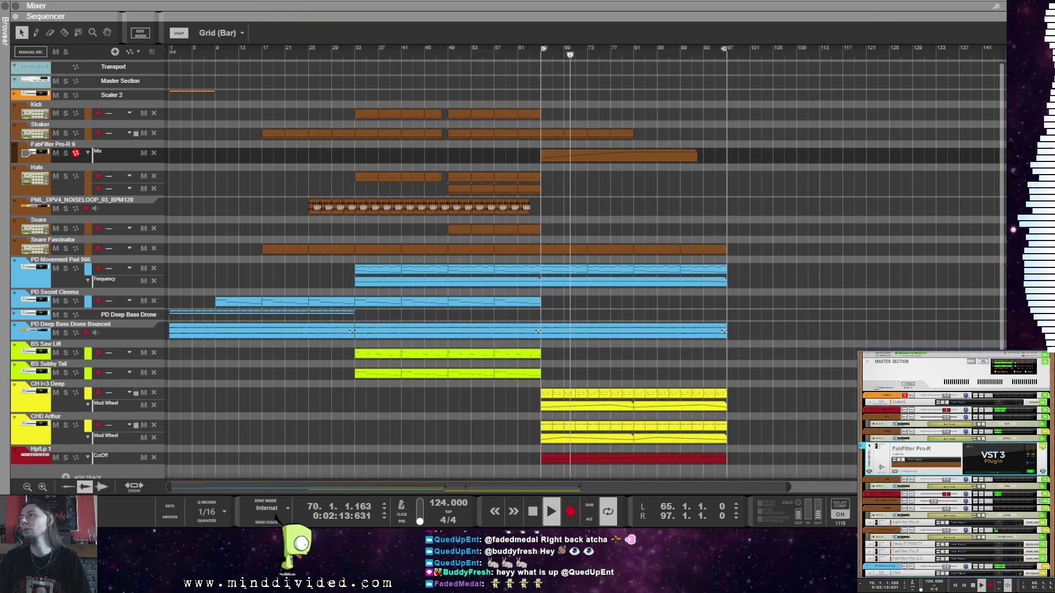
Step: Fold the Pro-R device in the rack, check its Mix clip, and bring up the device row's options
{"action": "left_click", "coordinate": [870, 446]}
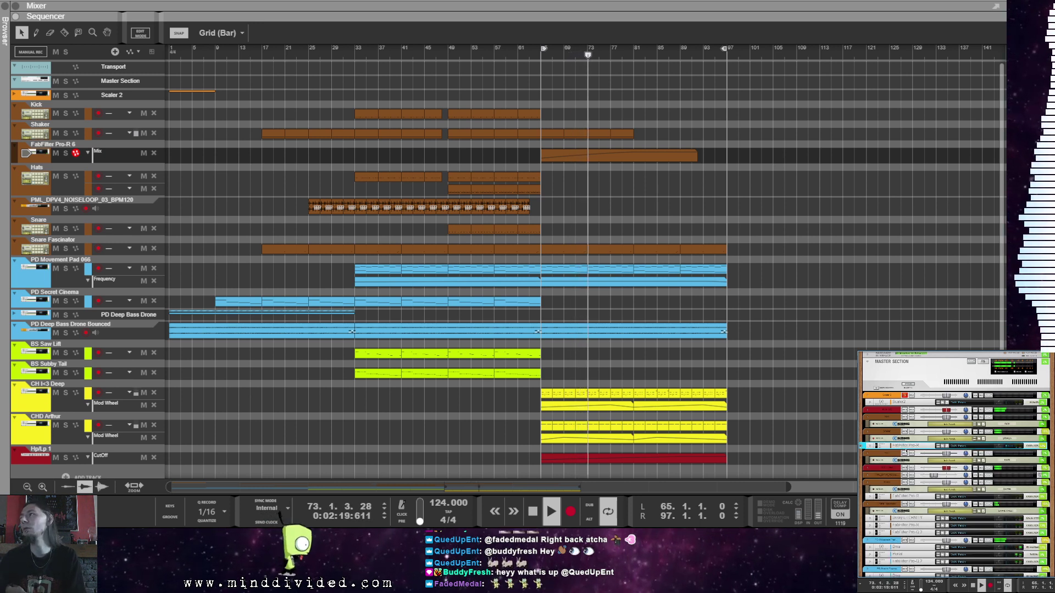
{"action": "left_click", "coordinate": [658, 195]}
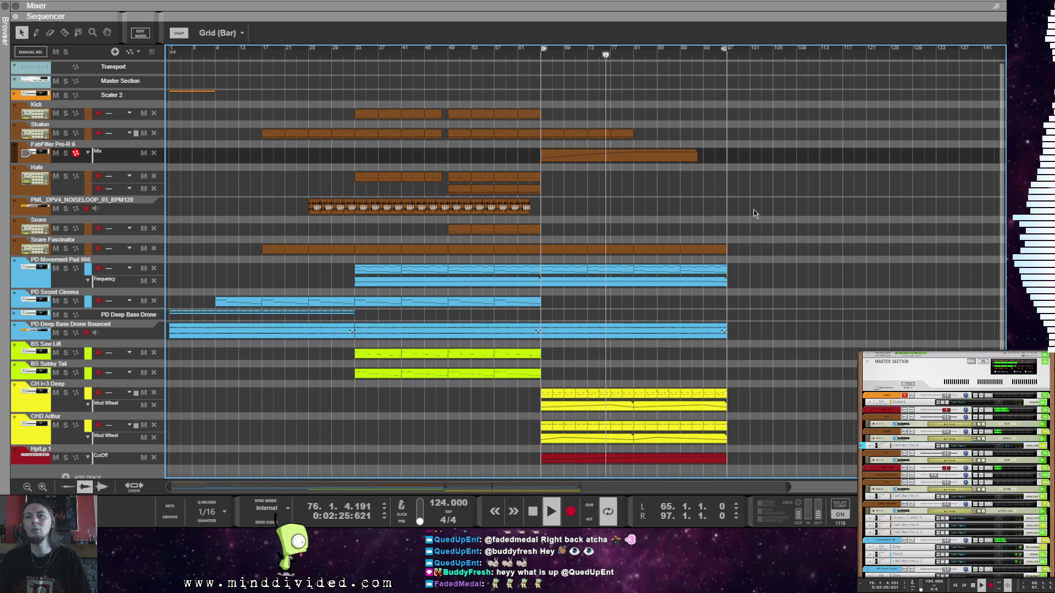
{"action": "scroll", "coordinate": [760, 214], "scroll_direction": "down", "scroll_amount": 1}
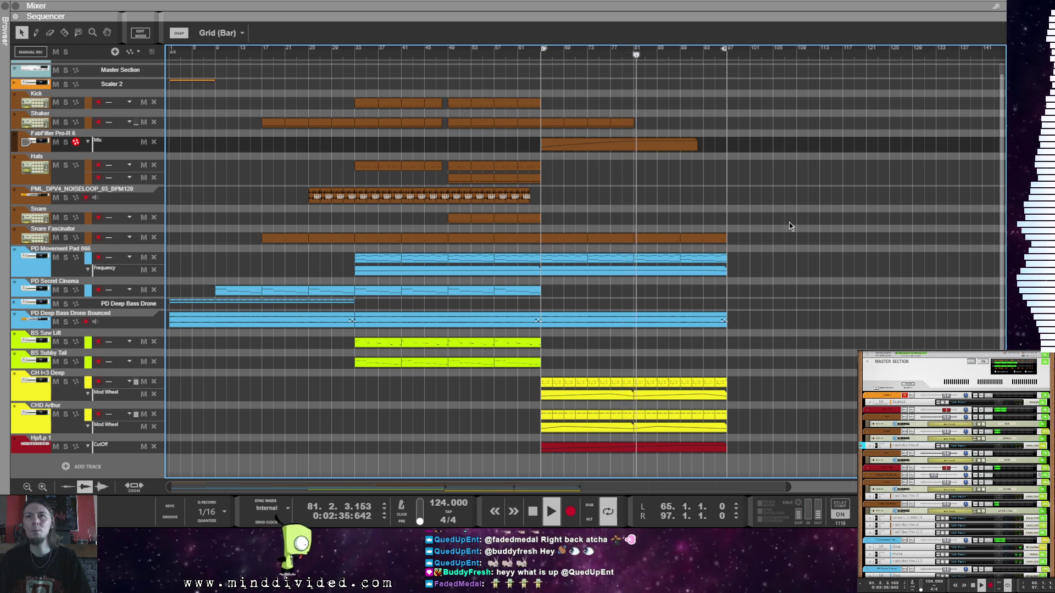
{"action": "left_click", "coordinate": [606, 152]}
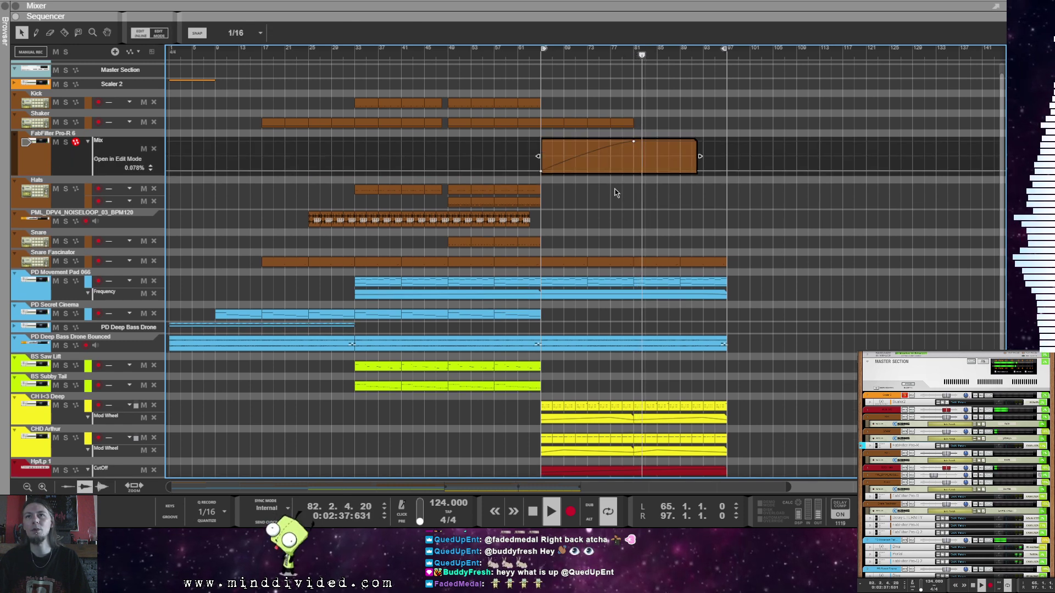
{"action": "left_click", "coordinate": [657, 125]}
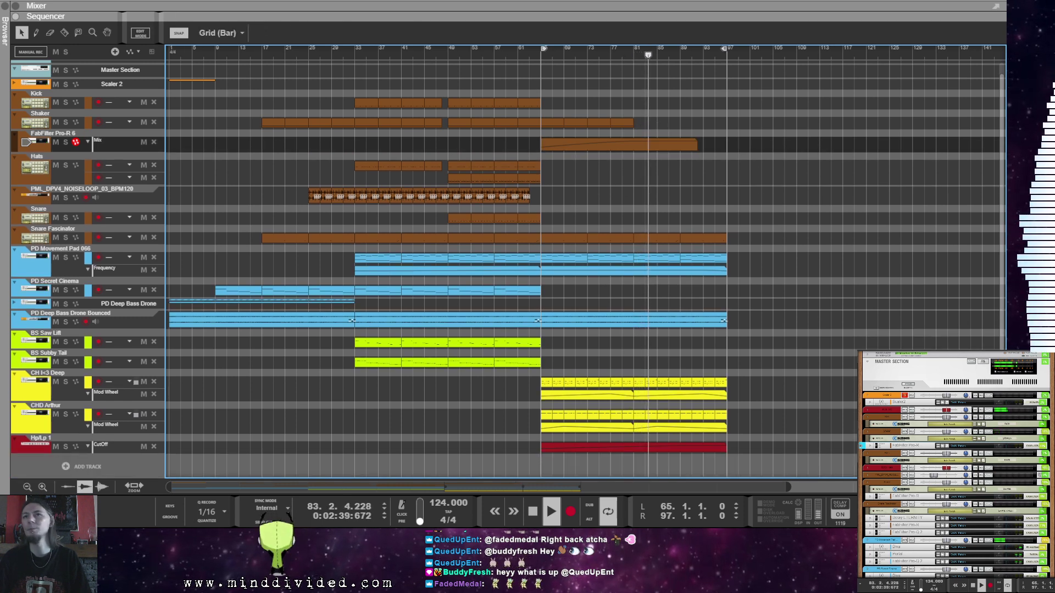
{"action": "right_click", "coordinate": [894, 445]}
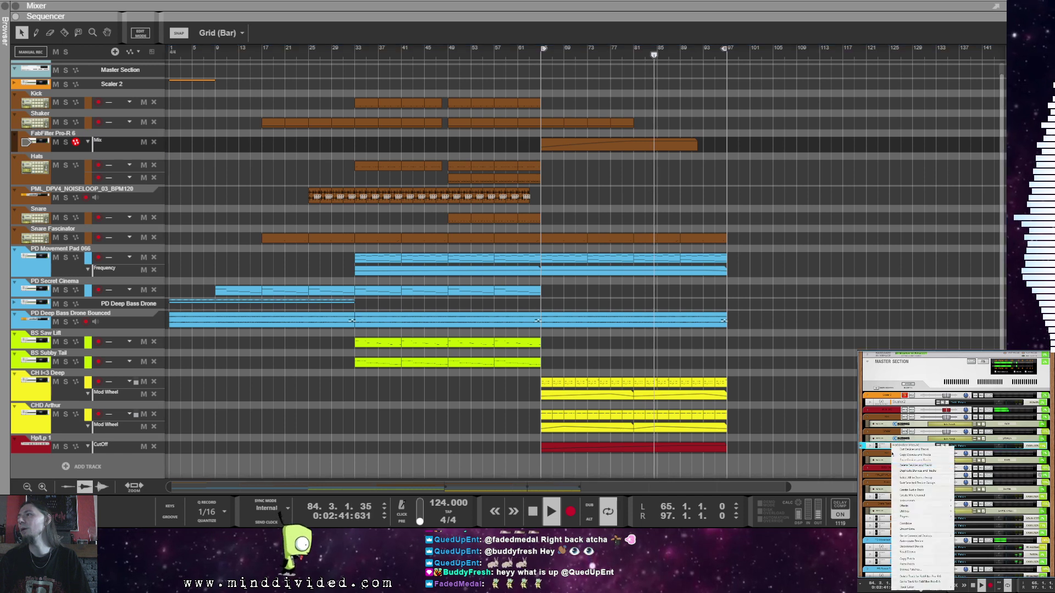
Step: Insert a MagmaSonic filter after the Pro-R reverb and colour its track brown
{"action": "mouse_move", "coordinate": [934, 506]}
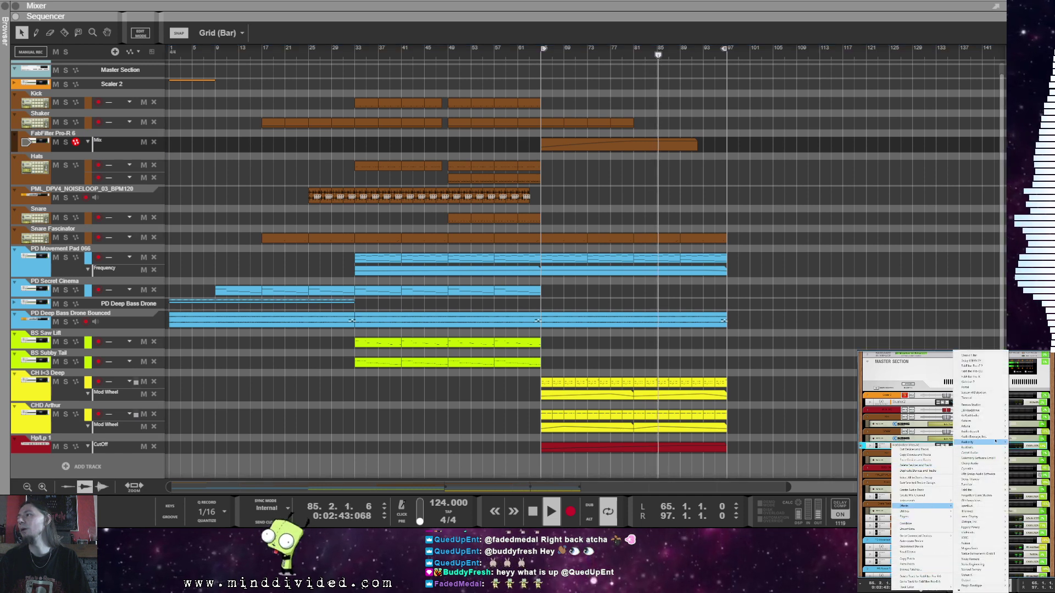
{"action": "left_click", "coordinate": [986, 355]}
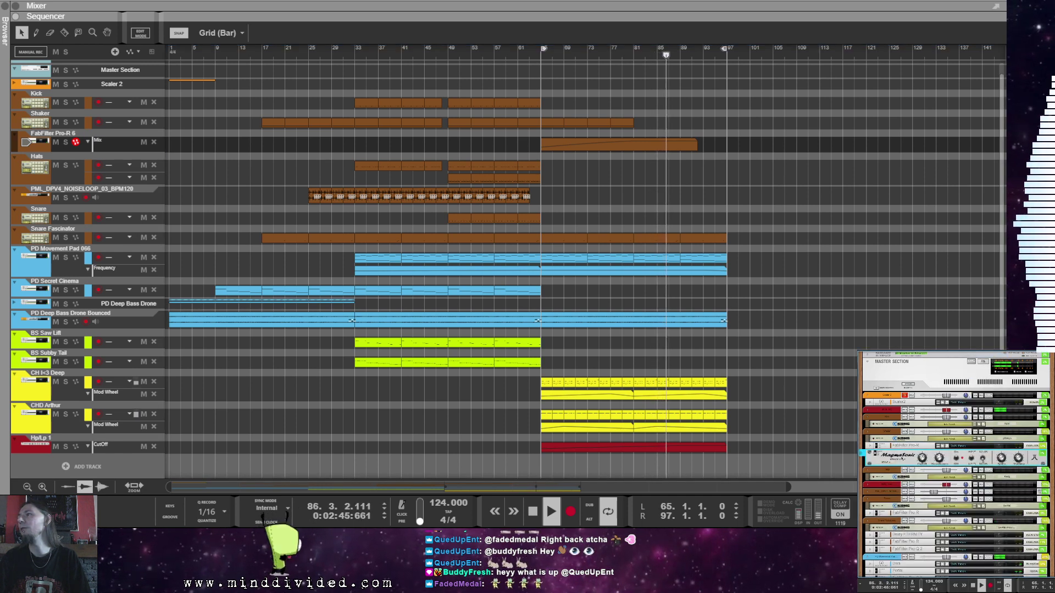
{"action": "right_click", "coordinate": [906, 455]}
{"action": "mouse_move", "coordinate": [918, 583]}
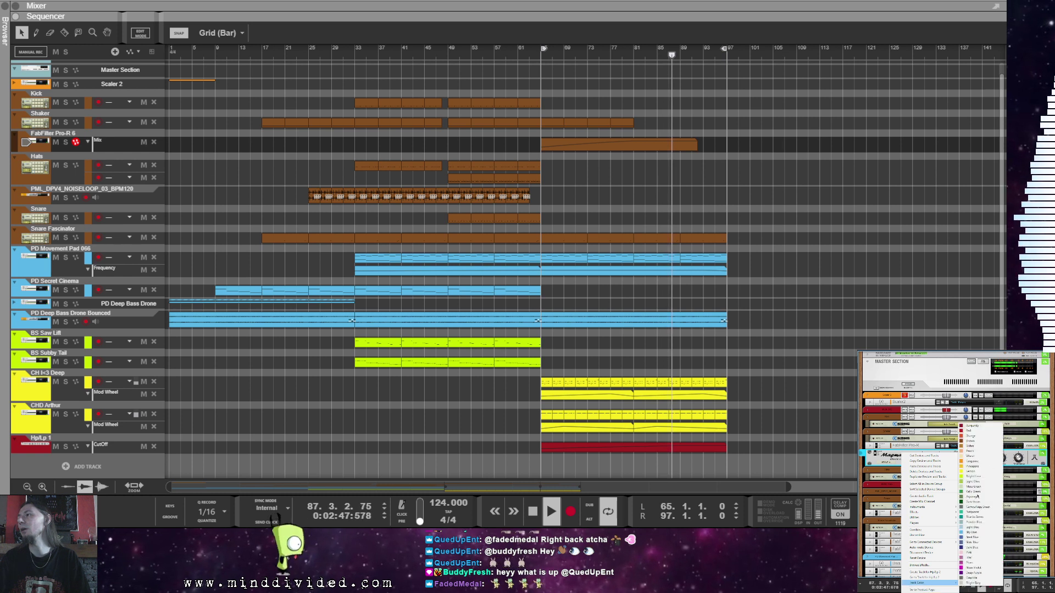
{"action": "left_click", "coordinate": [972, 442]}
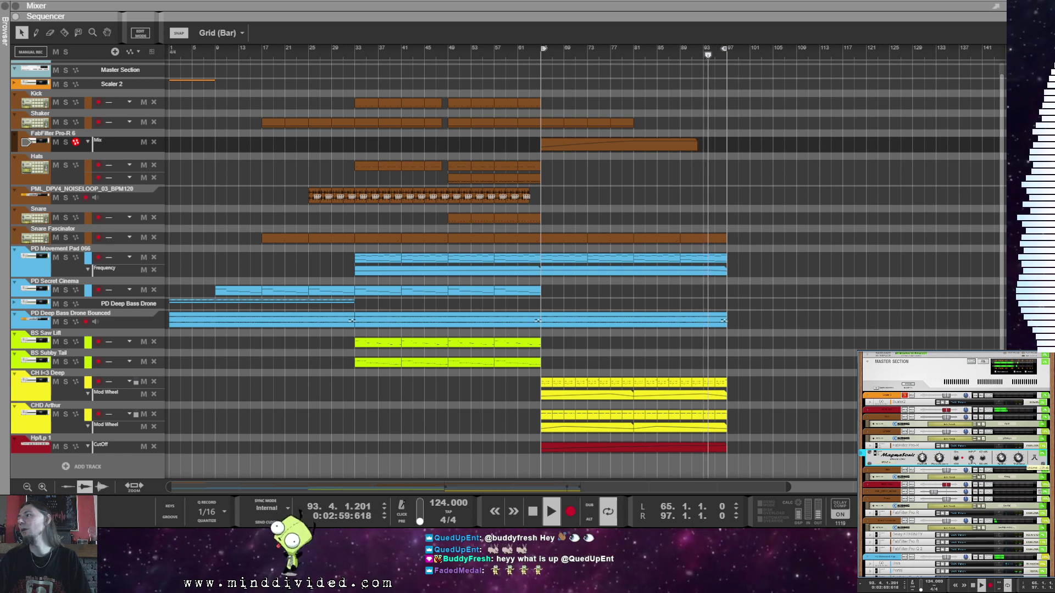
Step: Create an Hp/Lp 2 CutOff automation lane and fold the filter device
{"action": "right_click", "coordinate": [922, 459]}
{"action": "left_click", "coordinate": [935, 463]}
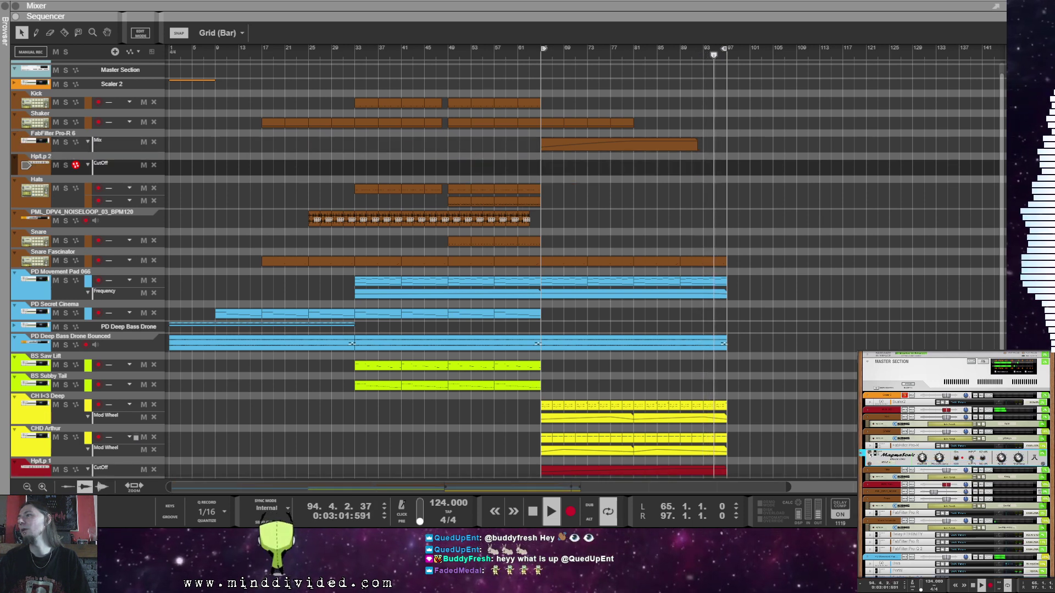
{"action": "left_click", "coordinate": [869, 454]}
{"action": "left_click", "coordinate": [548, 171]}
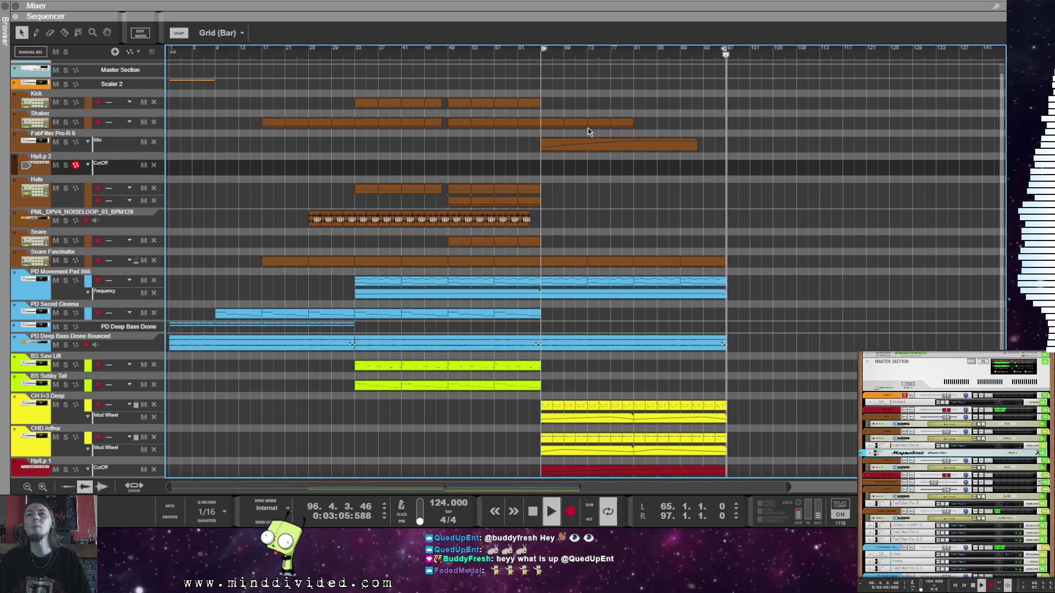
Step: Create an Hp/Lp 2 cutoff clip at bar 73 and stretch it to about bar 93
{"action": "double_click", "coordinate": [590, 168]}
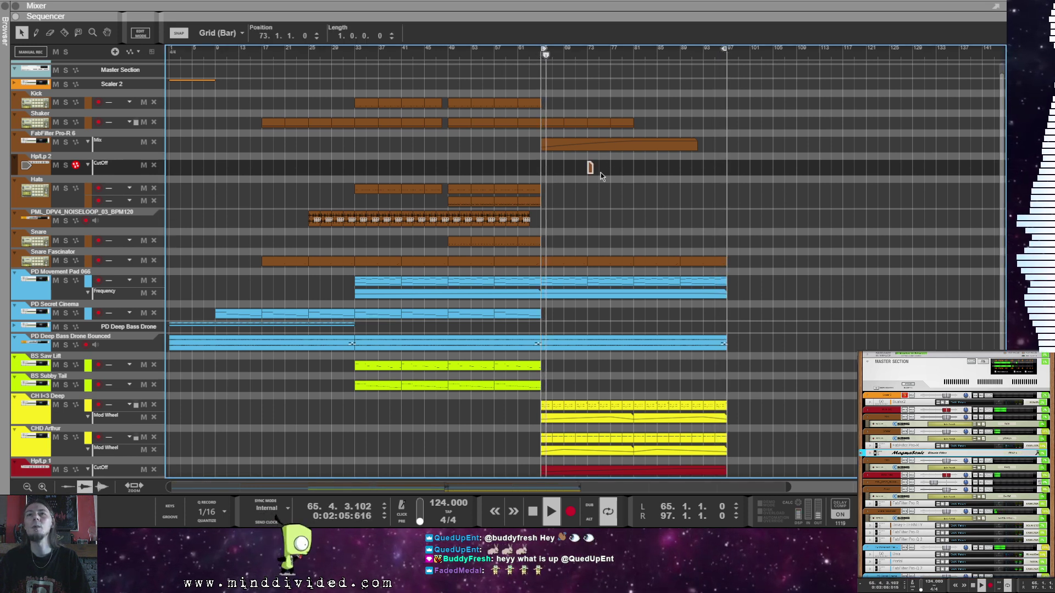
{"action": "left_click_drag", "start_coordinate": [594, 168], "coordinate": [703, 171]}
{"action": "left_click", "coordinate": [695, 145]}
Step: Set cutoff points sweeping from 20.48 kHz at bar 73 down to 20 Hz at bar 81
{"action": "left_click", "coordinate": [659, 168]}
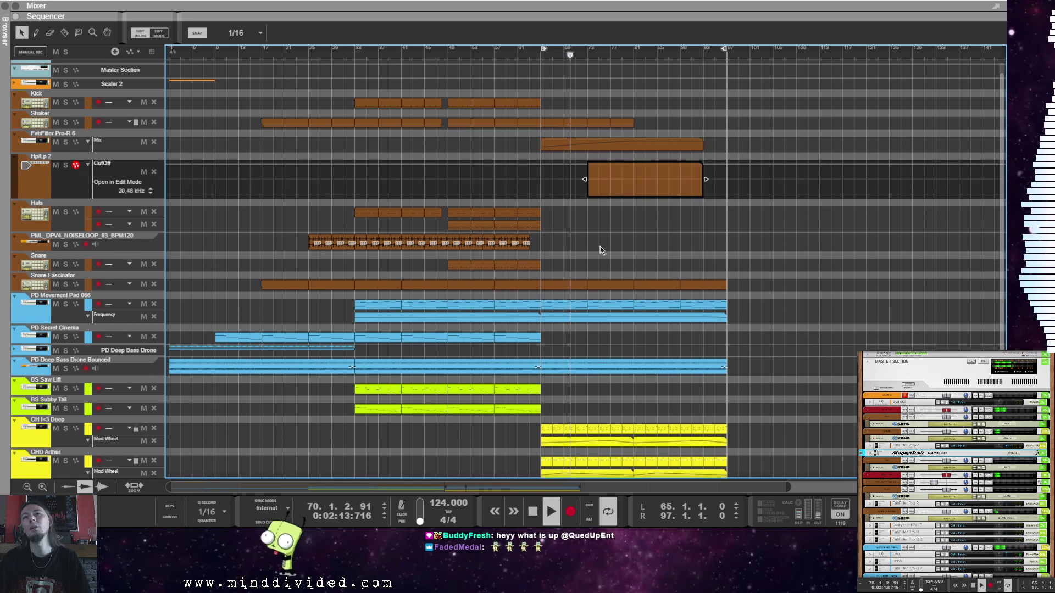
{"action": "left_click", "coordinate": [590, 165]}
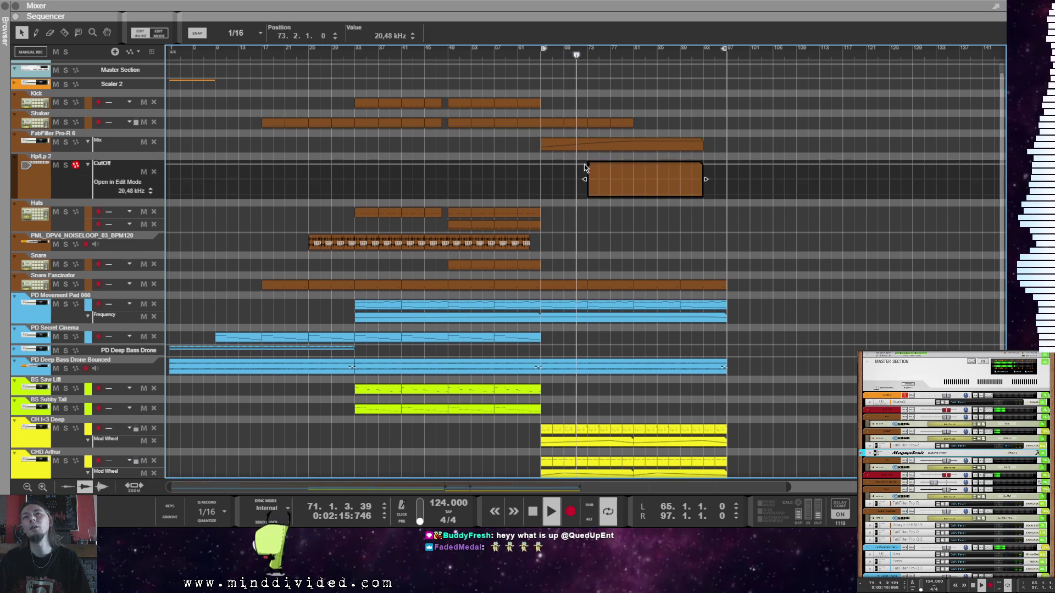
{"action": "left_click_drag", "start_coordinate": [294, 36], "coordinate": [311, 50]}
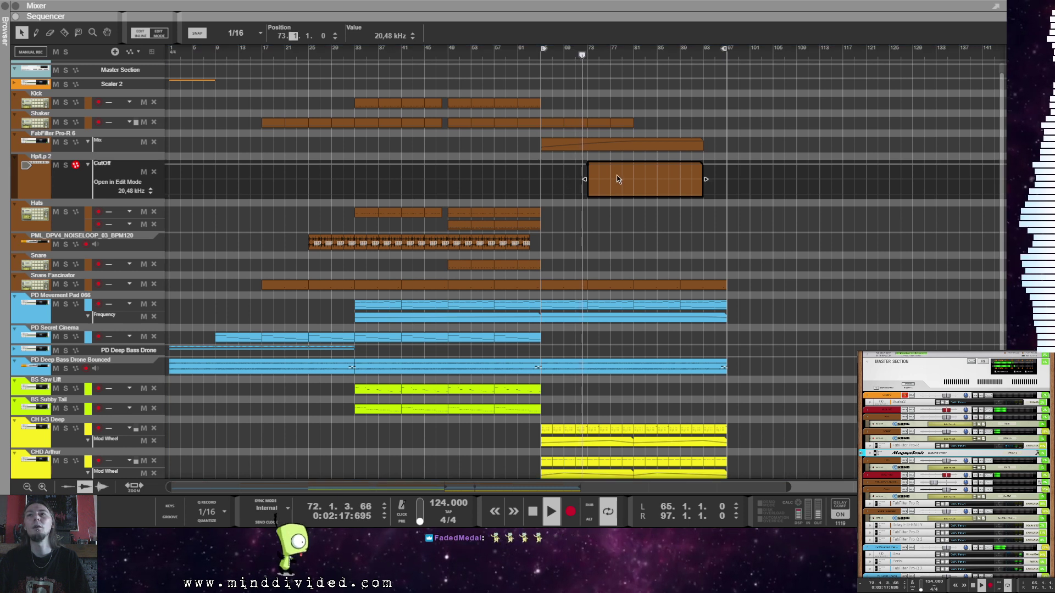
{"action": "left_click", "coordinate": [634, 196]}
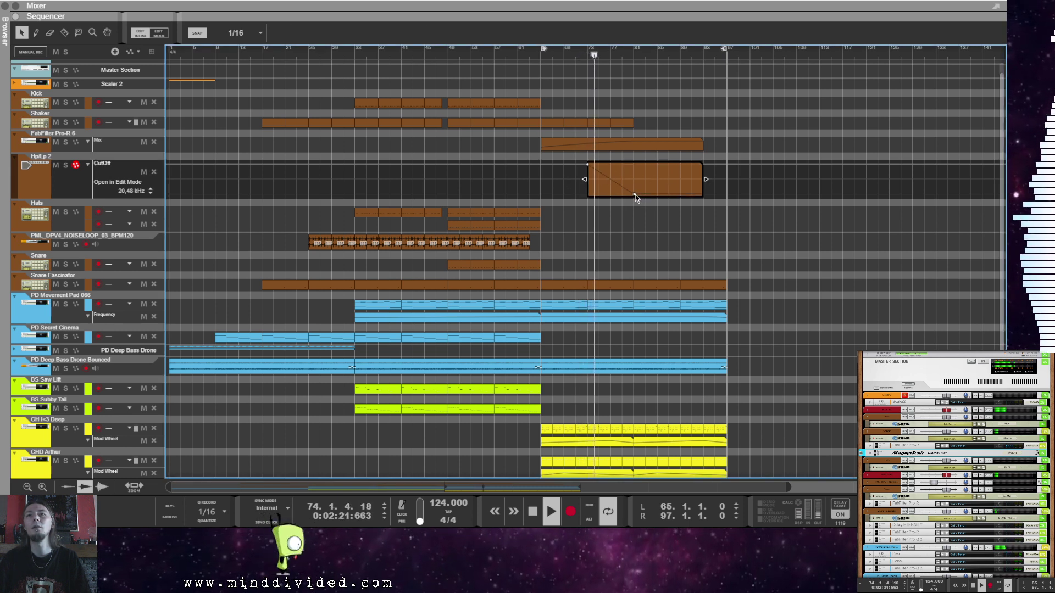
{"action": "key", "text": "Delete"}
{"action": "left_click_drag", "start_coordinate": [626, 187], "coordinate": [642, 218]}
{"action": "left_click", "coordinate": [301, 37]}
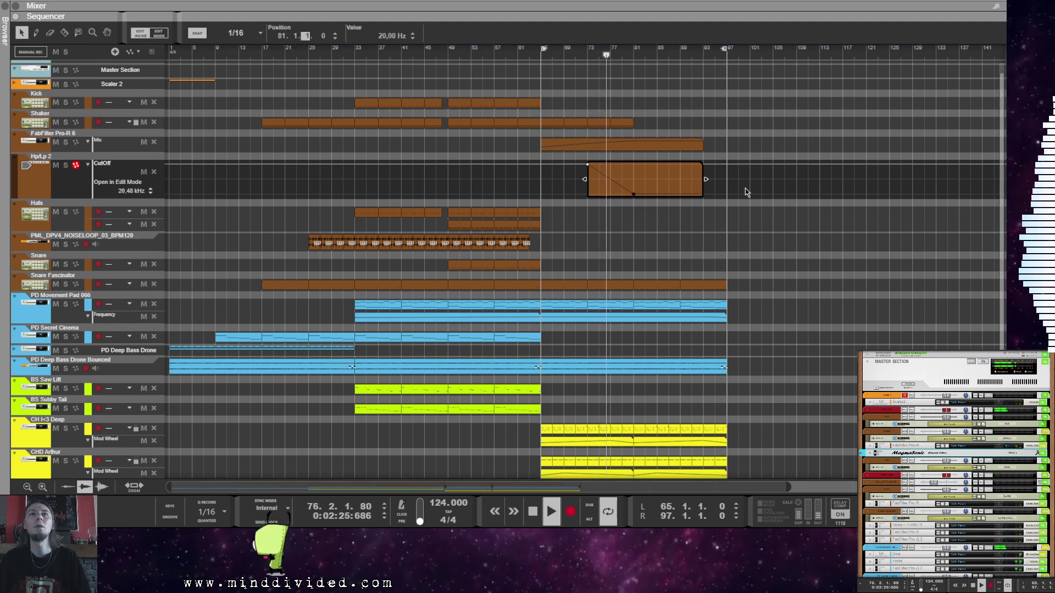
{"action": "left_click", "coordinate": [675, 129]}
{"action": "double_click", "coordinate": [684, 168]}
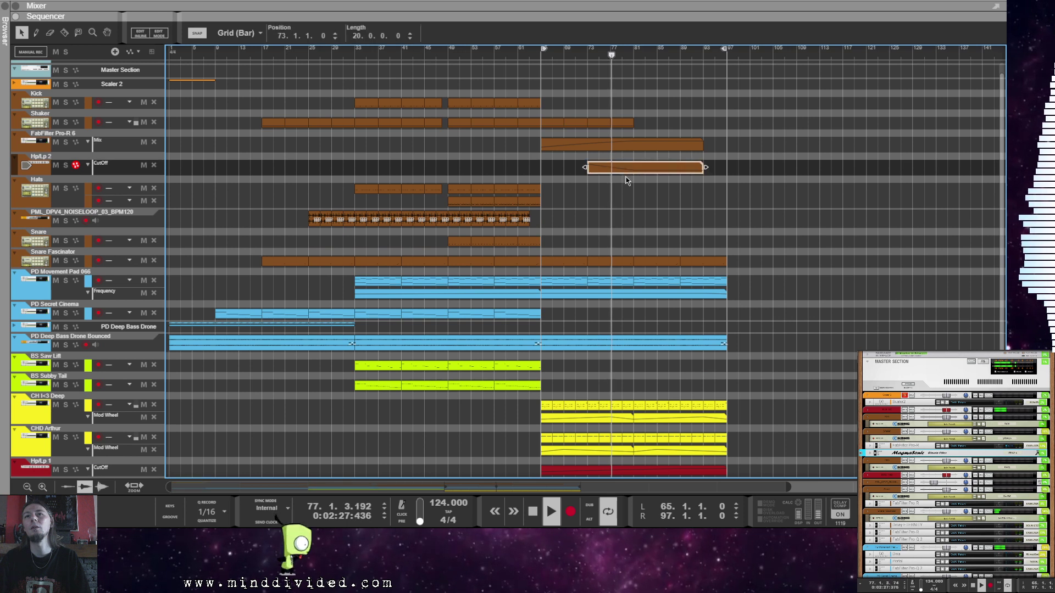
{"action": "double_click", "coordinate": [621, 167]}
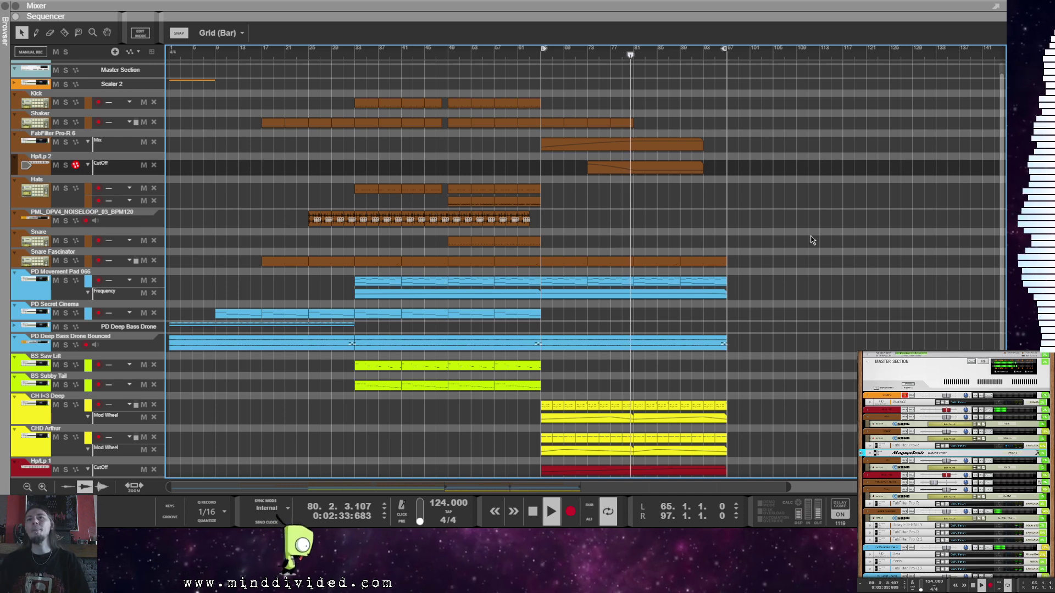
{"action": "scroll", "coordinate": [811, 234], "scroll_direction": "down", "scroll_amount": 2}
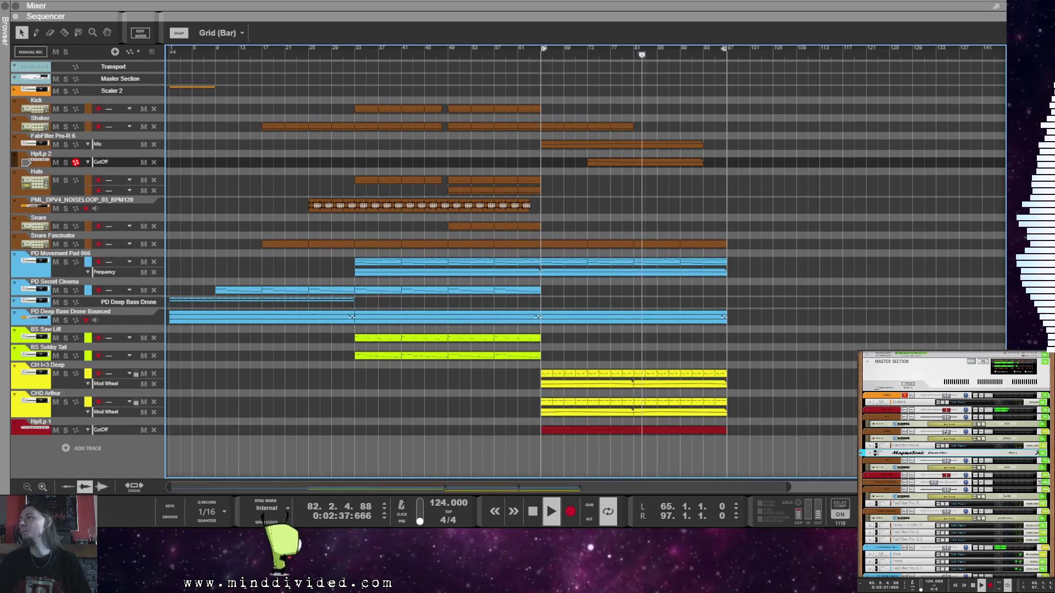
{"action": "scroll", "coordinate": [927, 470], "scroll_direction": "down", "scroll_amount": 4}
{"action": "scroll", "coordinate": [926, 471], "scroll_direction": "down", "scroll_amount": 5}
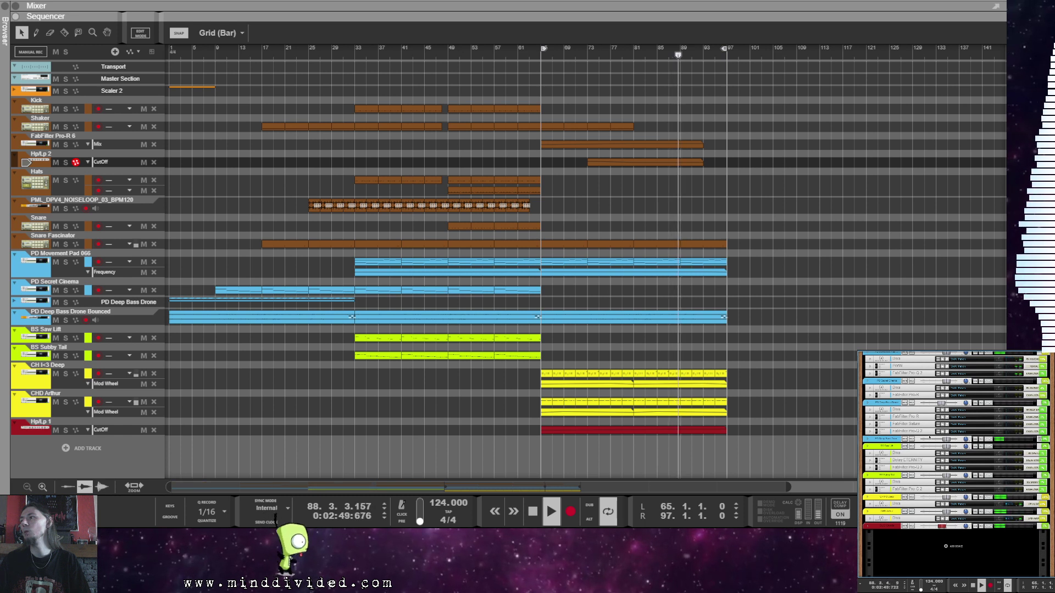
{"action": "left_click", "coordinate": [664, 211]}
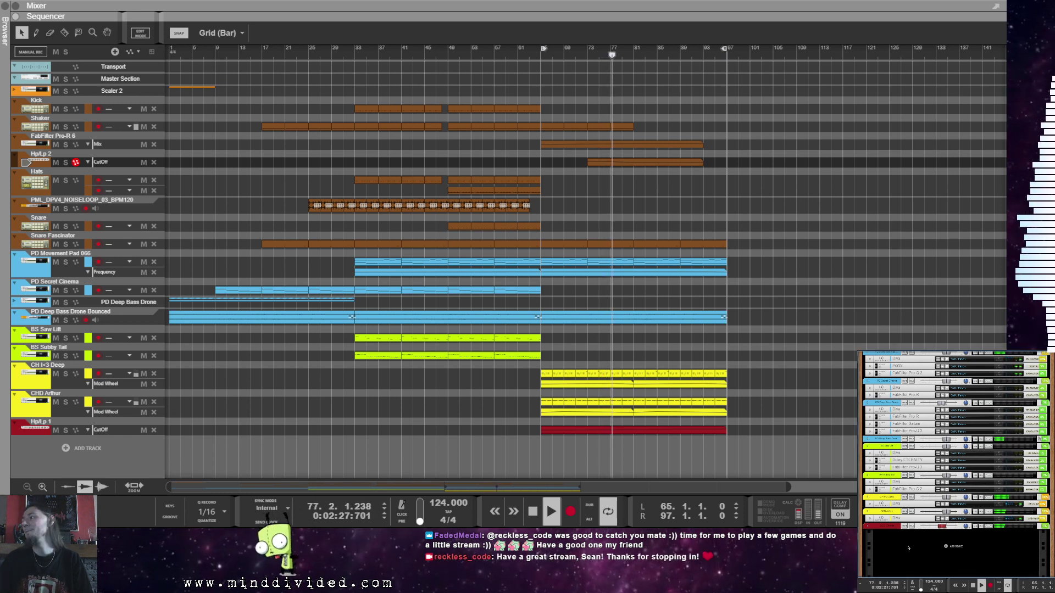
{"action": "left_click_drag", "start_coordinate": [519, 378], "coordinate": [850, 407]}
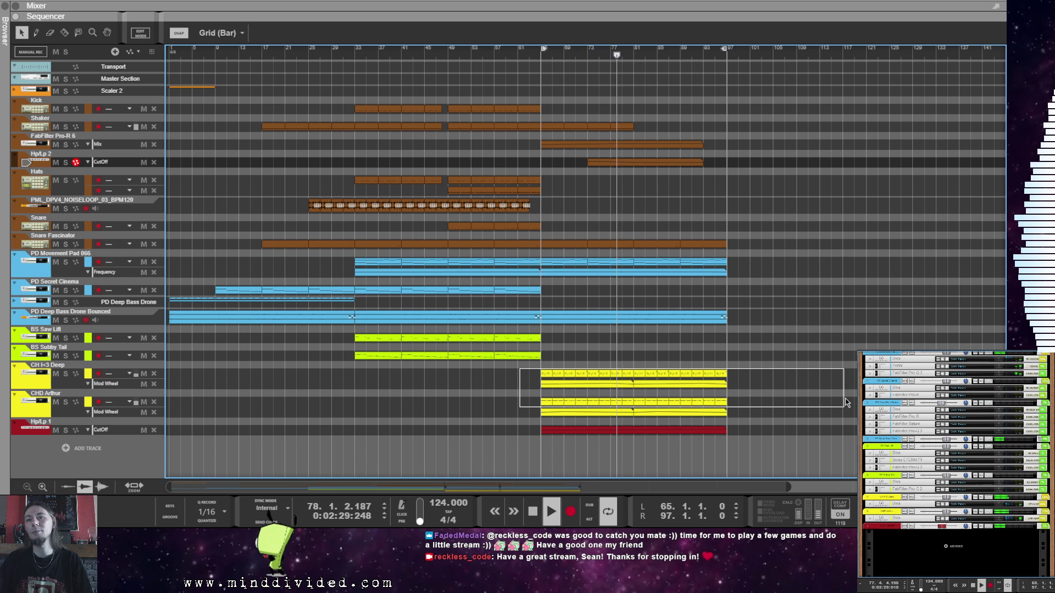
{"action": "left_click", "coordinate": [792, 376]}
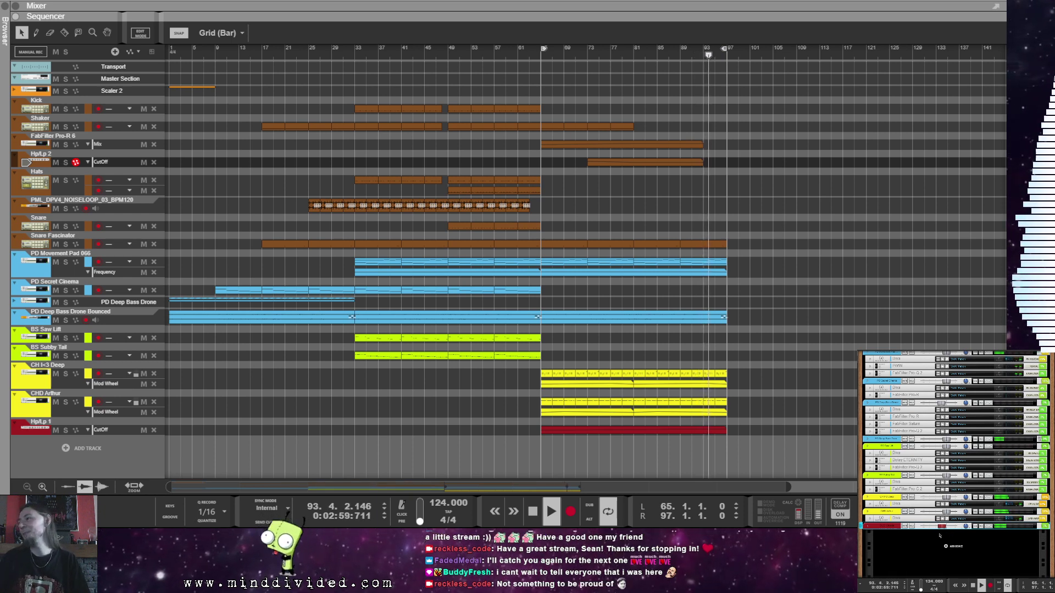
{"action": "scroll", "coordinate": [904, 500], "scroll_direction": "up", "scroll_amount": 10}
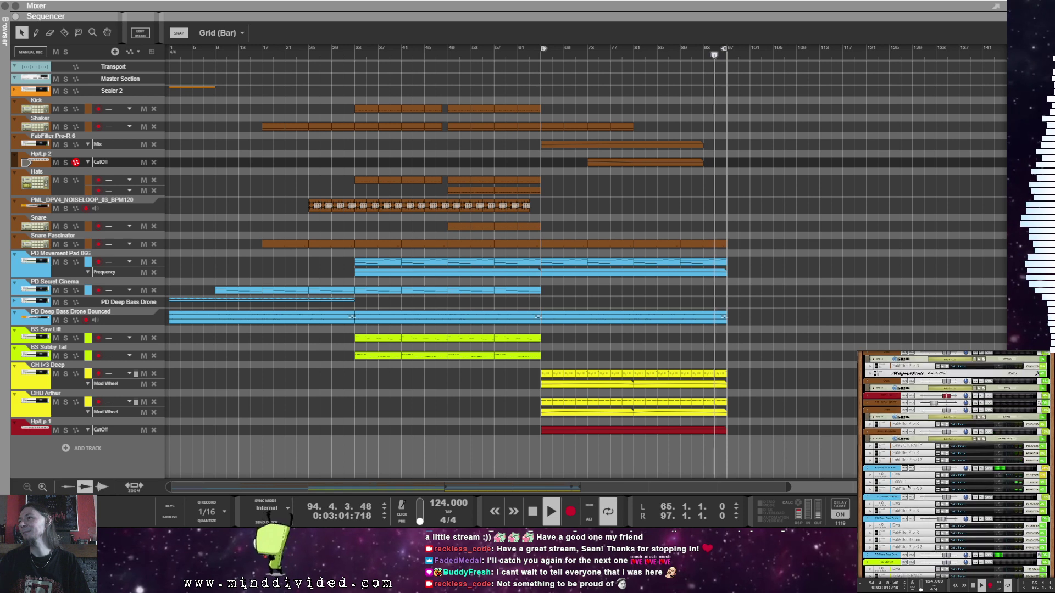
{"action": "scroll", "coordinate": [908, 472], "scroll_direction": "up", "scroll_amount": 6}
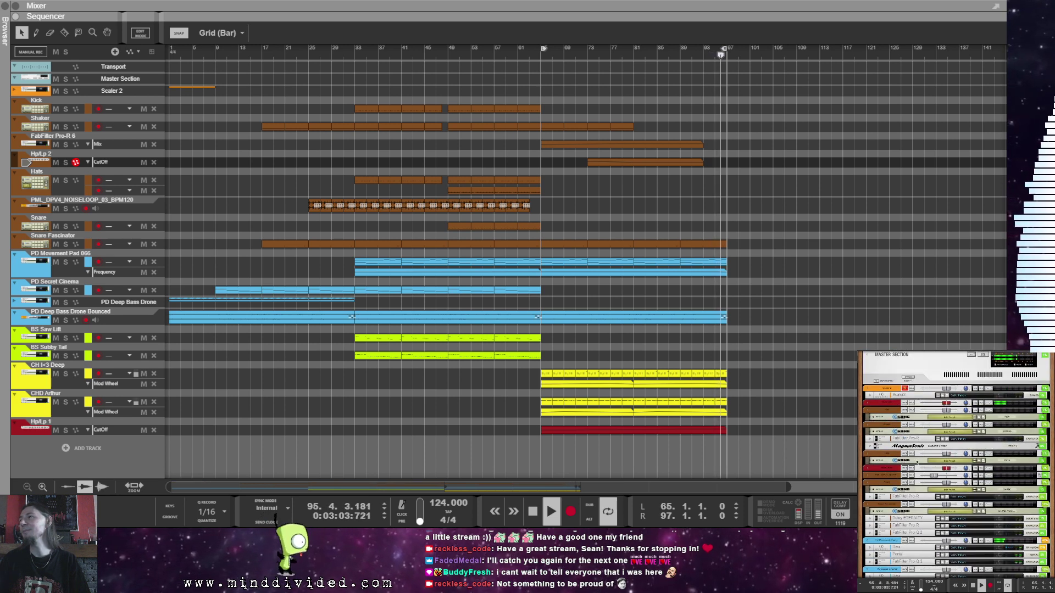
{"action": "scroll", "coordinate": [934, 423], "scroll_direction": "down", "scroll_amount": 15}
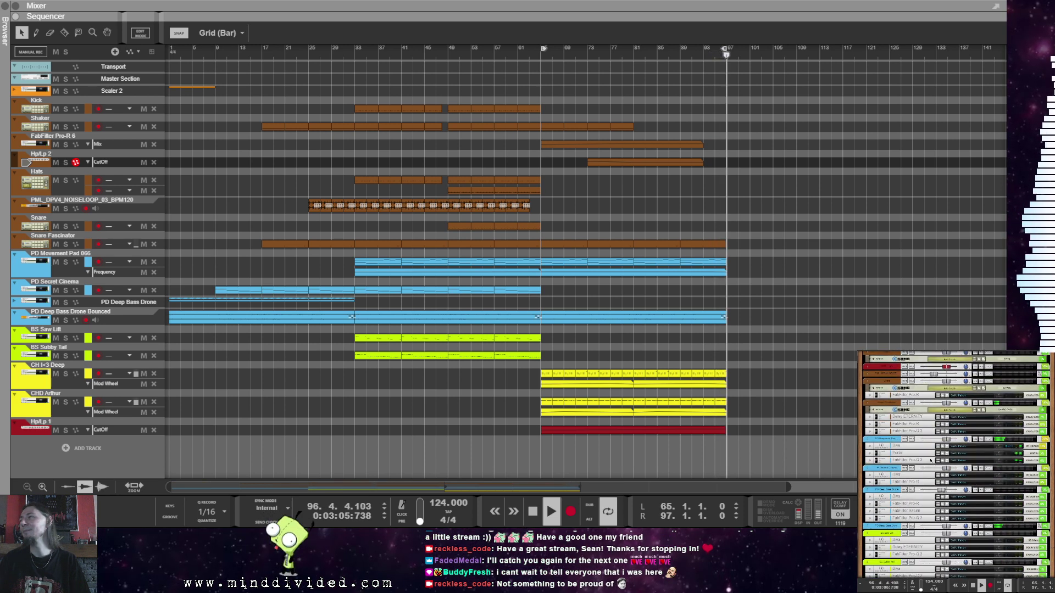
{"action": "scroll", "coordinate": [927, 472], "scroll_direction": "up", "scroll_amount": 1}
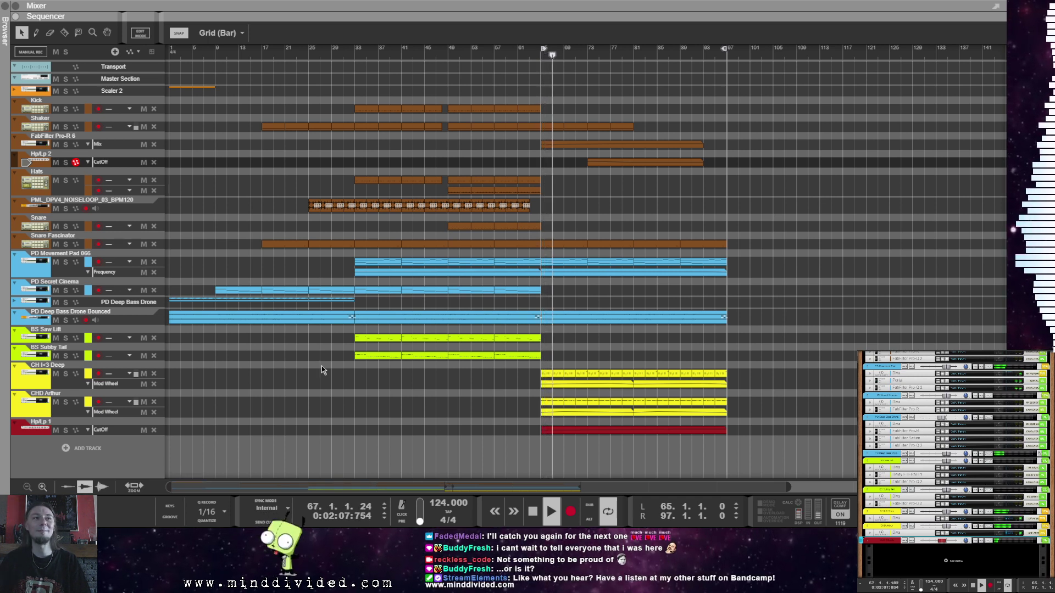
Step: Stop playback and copy the Kick clips from bars 49–65 to bar 97
{"action": "left_click", "coordinate": [495, 410]}
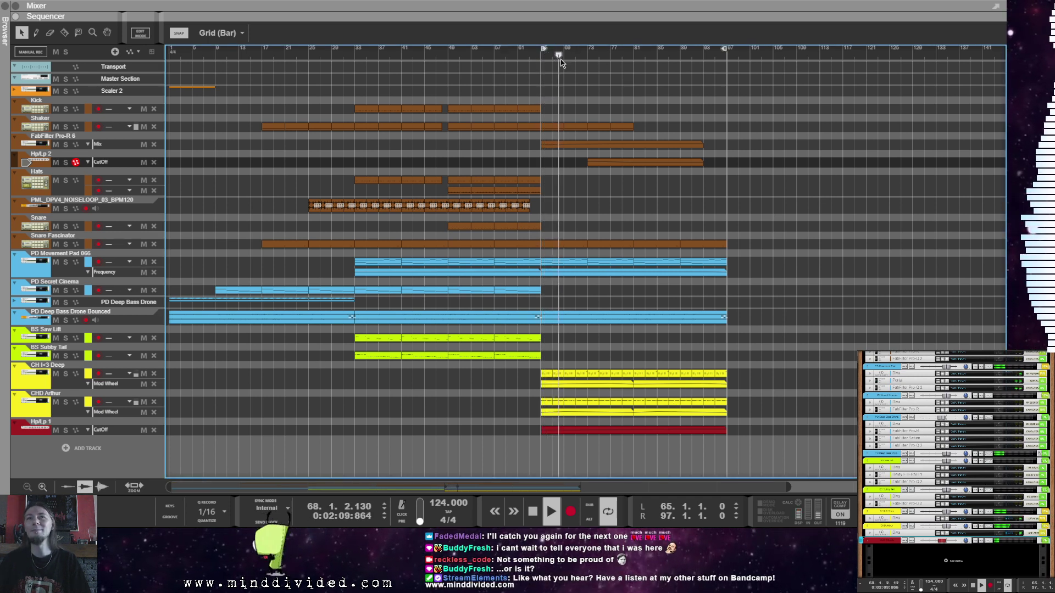
{"action": "key", "text": "space"}
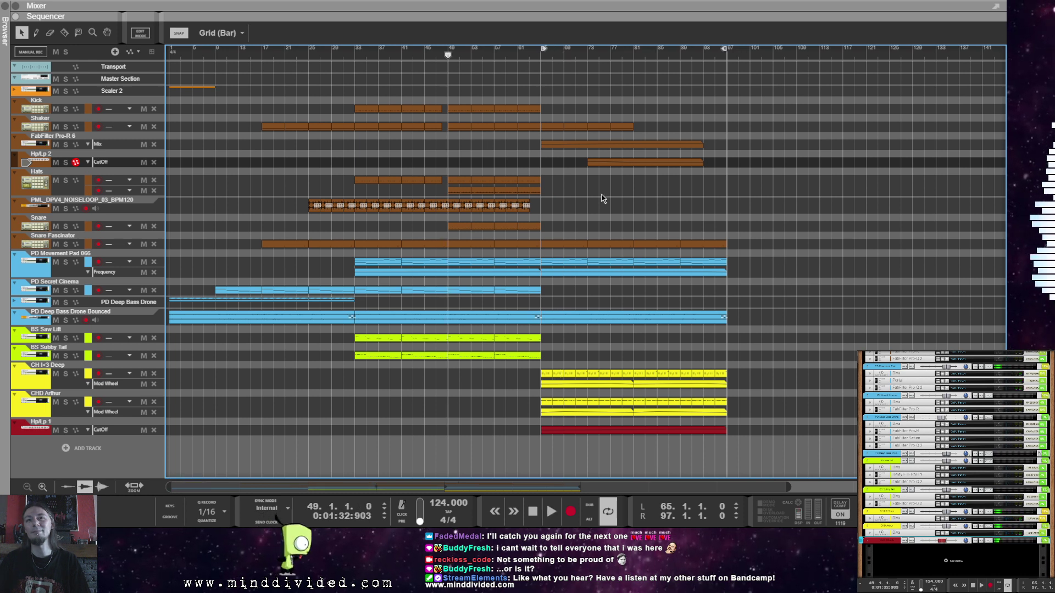
{"action": "left_click_drag", "start_coordinate": [453, 91], "coordinate": [531, 115]}
{"action": "left_click", "coordinate": [786, 281]}
{"action": "left_click_drag", "start_coordinate": [470, 111], "coordinate": [723, 114]}
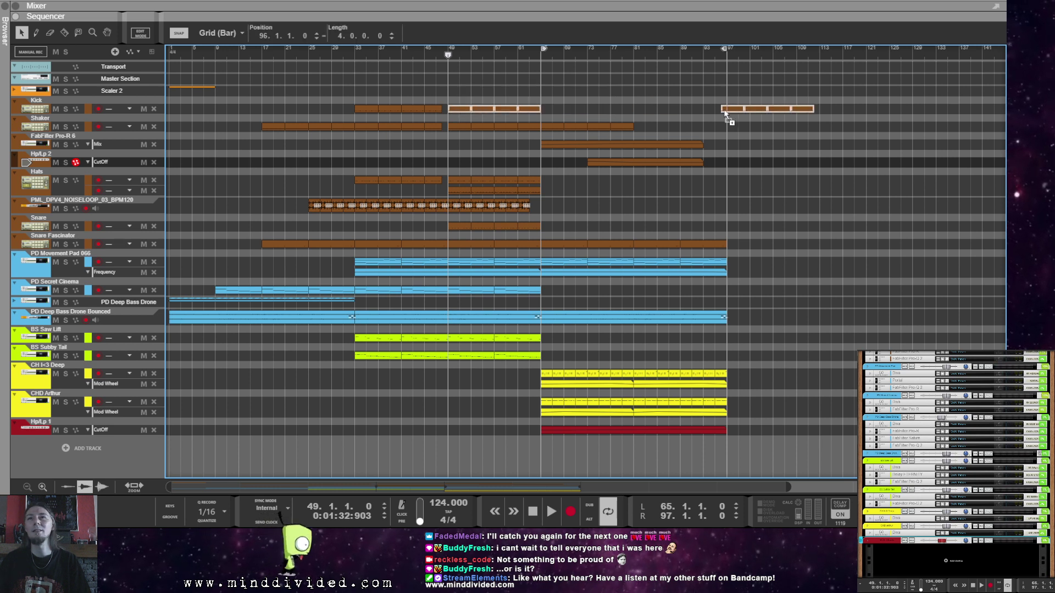
{"action": "left_click", "coordinate": [785, 341]}
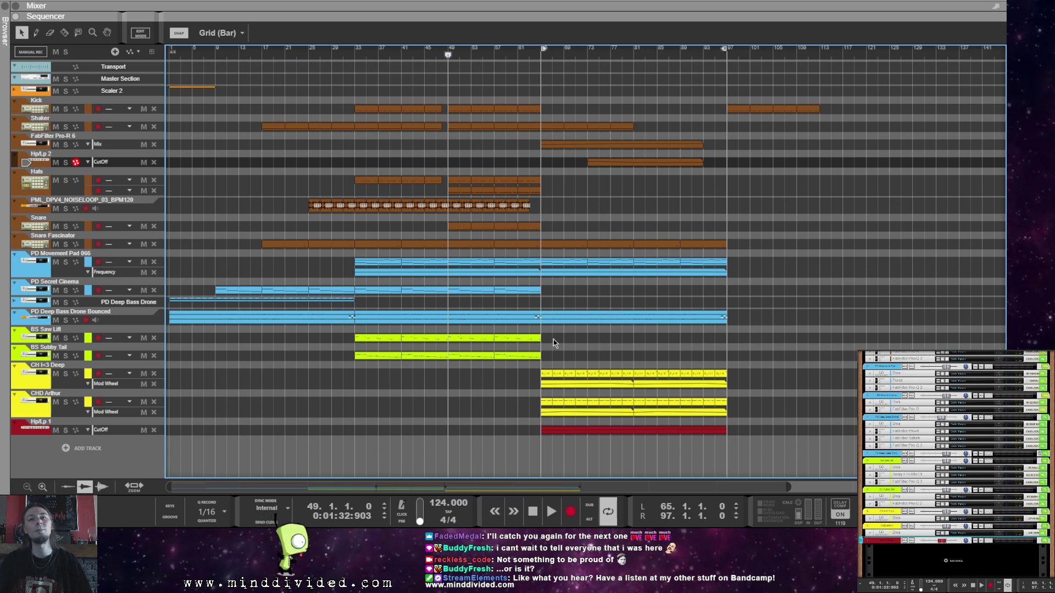
Step: Copy the saw lift, subby tail and Deep Bass Drone clips to start at bar 97
{"action": "left_click_drag", "start_coordinate": [456, 360], "coordinate": [741, 365]}
{"action": "left_click", "coordinate": [598, 333]}
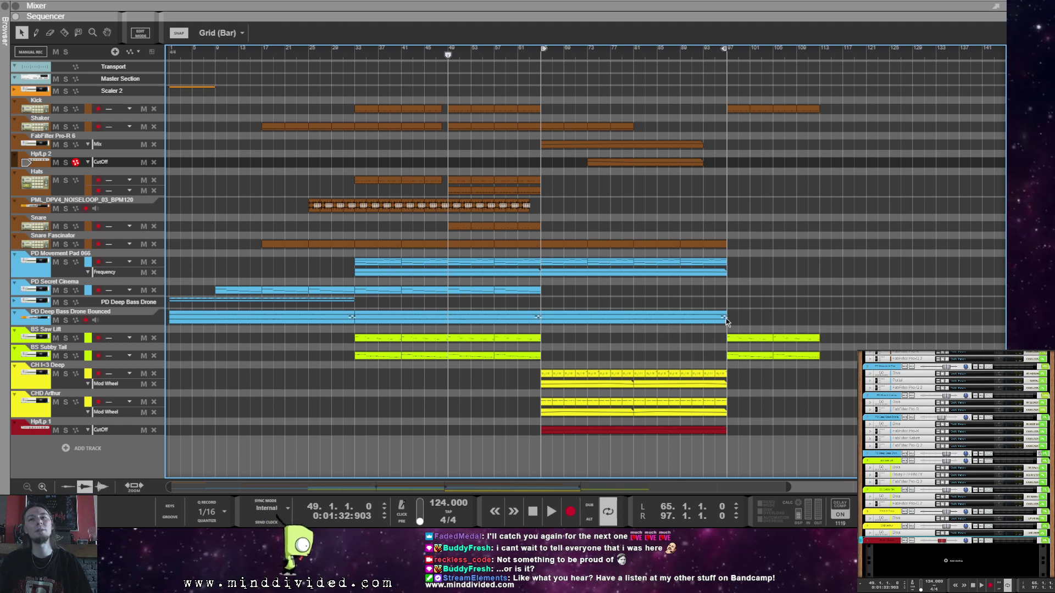
{"action": "left_click", "coordinate": [573, 322]}
{"action": "left_click_drag", "start_coordinate": [768, 316], "coordinate": [733, 317]}
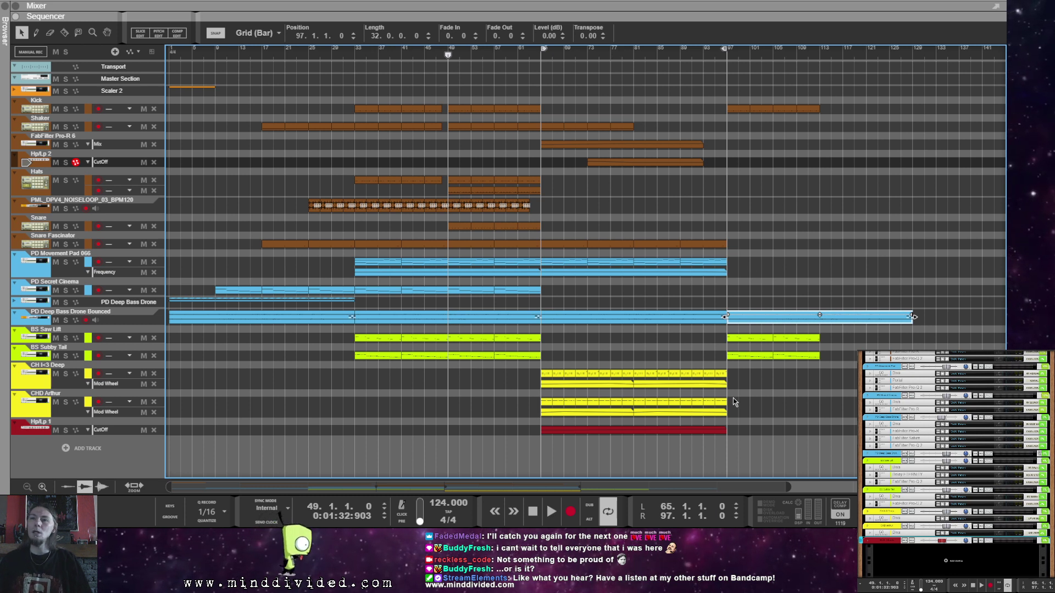
Step: Copy the two yellow chord clips to start at bar 97
{"action": "left_click_drag", "start_coordinate": [734, 370], "coordinate": [644, 424]}
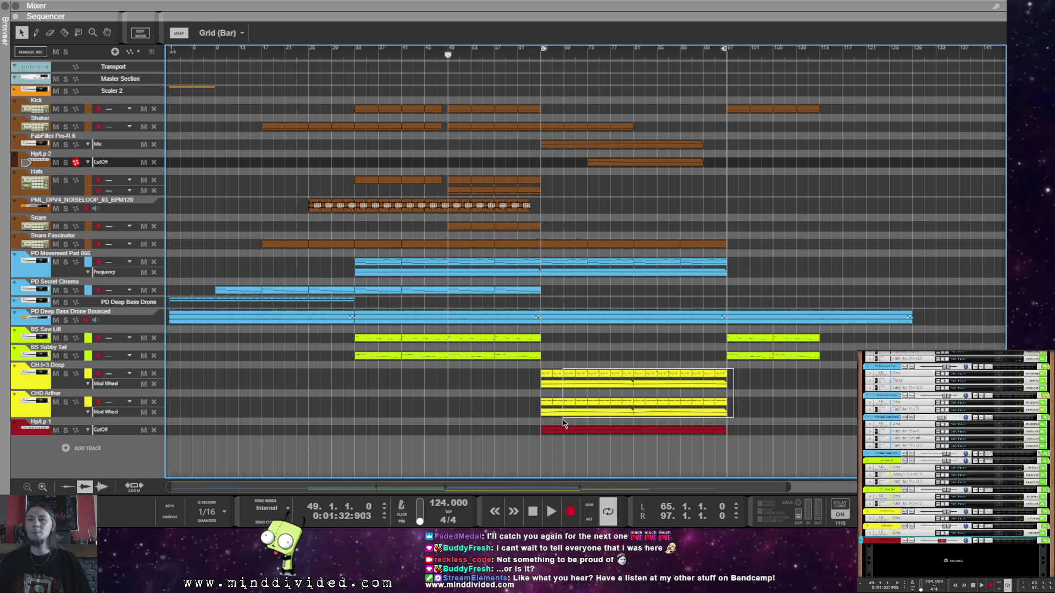
{"action": "left_click_drag", "start_coordinate": [545, 417], "coordinate": [735, 411]}
{"action": "left_click", "coordinate": [796, 447]}
{"action": "left_click_drag", "start_coordinate": [626, 488], "coordinate": [757, 517]}
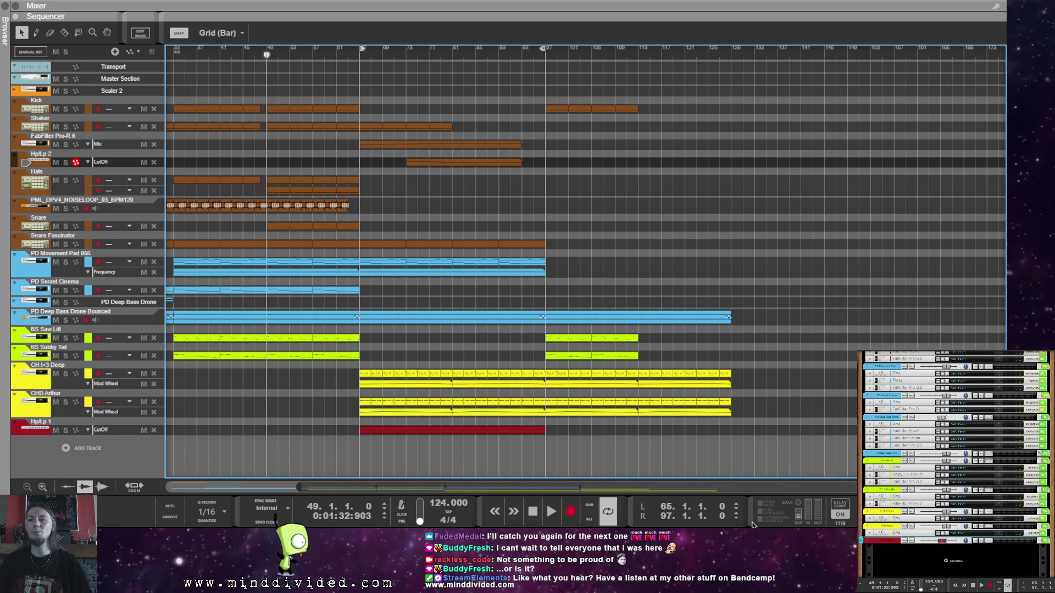
Step: Move the loop end to bar 113, play from bar 81, and copy the Kick clips to bars 113–129
{"action": "left_click_drag", "start_coordinate": [546, 51], "coordinate": [639, 60]}
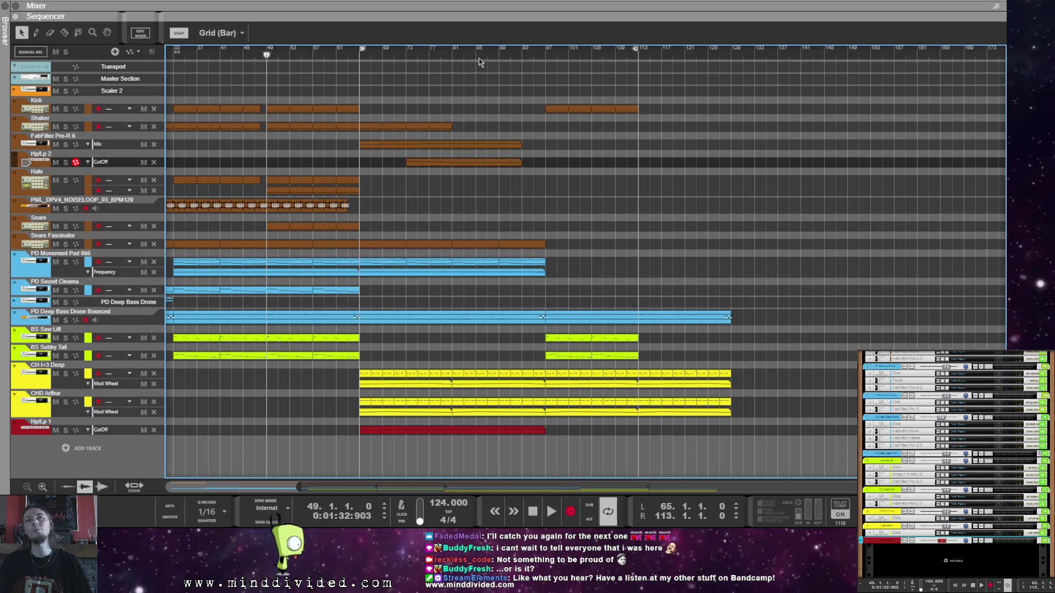
{"action": "left_click", "coordinate": [454, 58]}
{"action": "key", "text": "space"}
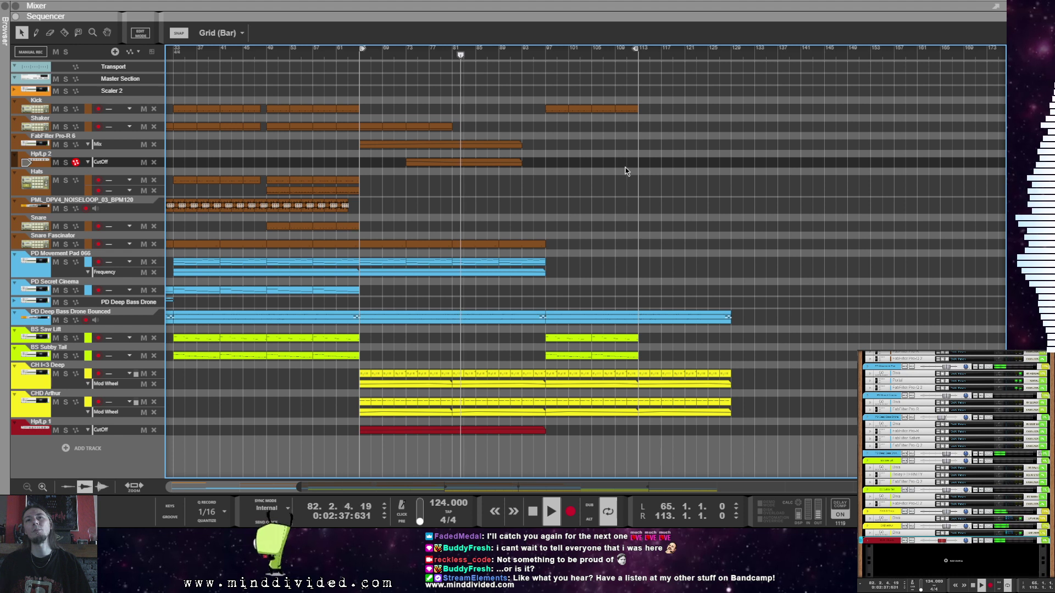
{"action": "mouse_move", "coordinate": [645, 105]}
{"action": "left_mouse_down"}
{"action": "mouse_move", "coordinate": [556, 111]}
{"action": "mouse_move", "coordinate": [648, 113]}
{"action": "left_mouse_up"}
{"action": "left_click", "coordinate": [680, 151]}
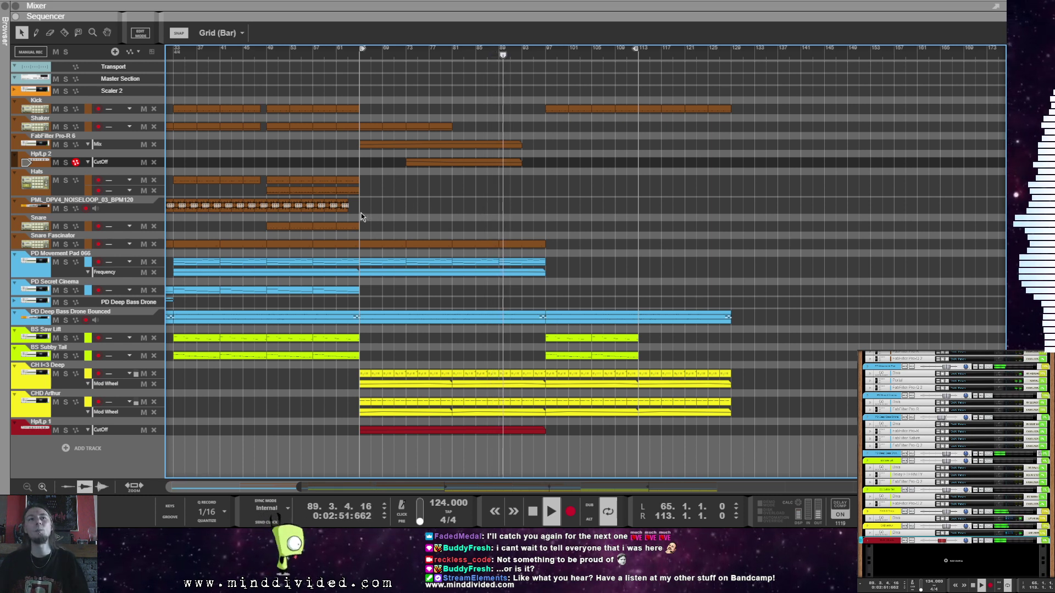
{"action": "left_click_drag", "start_coordinate": [356, 200], "coordinate": [755, 204]}
Step: Copy the NOISELOOP part to bar 113 and set the loop to bars 97–129
{"action": "left_click", "coordinate": [718, 241]}
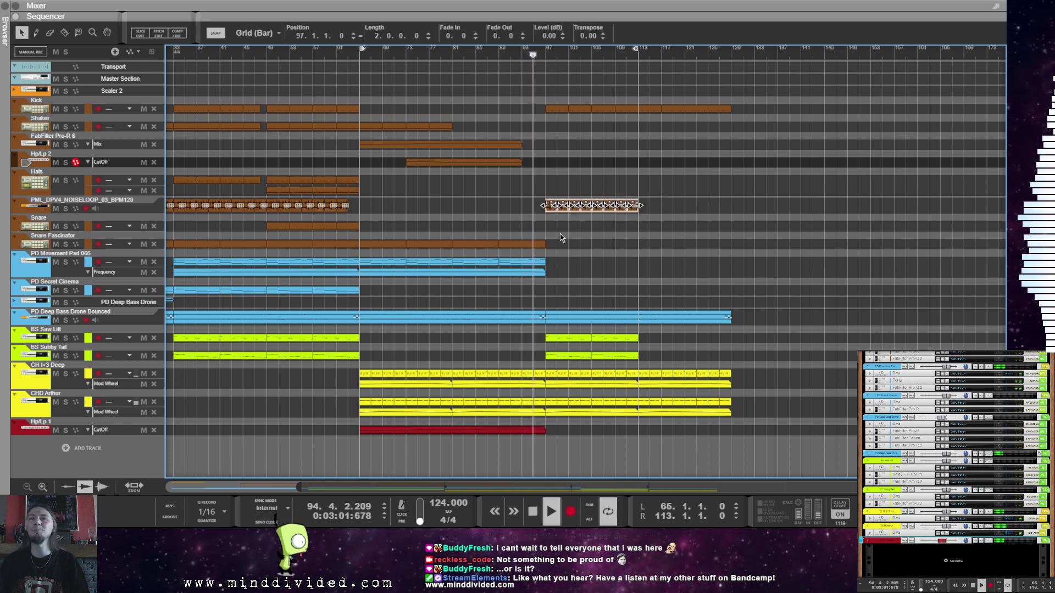
{"action": "left_click_drag", "start_coordinate": [551, 210], "coordinate": [643, 213]}
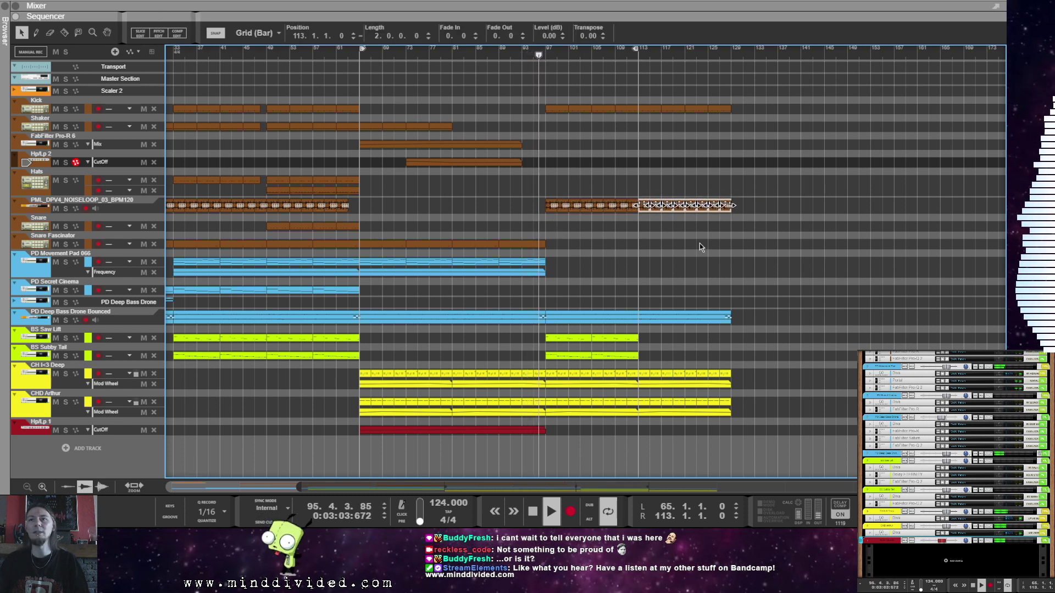
{"action": "left_click", "coordinate": [700, 244]}
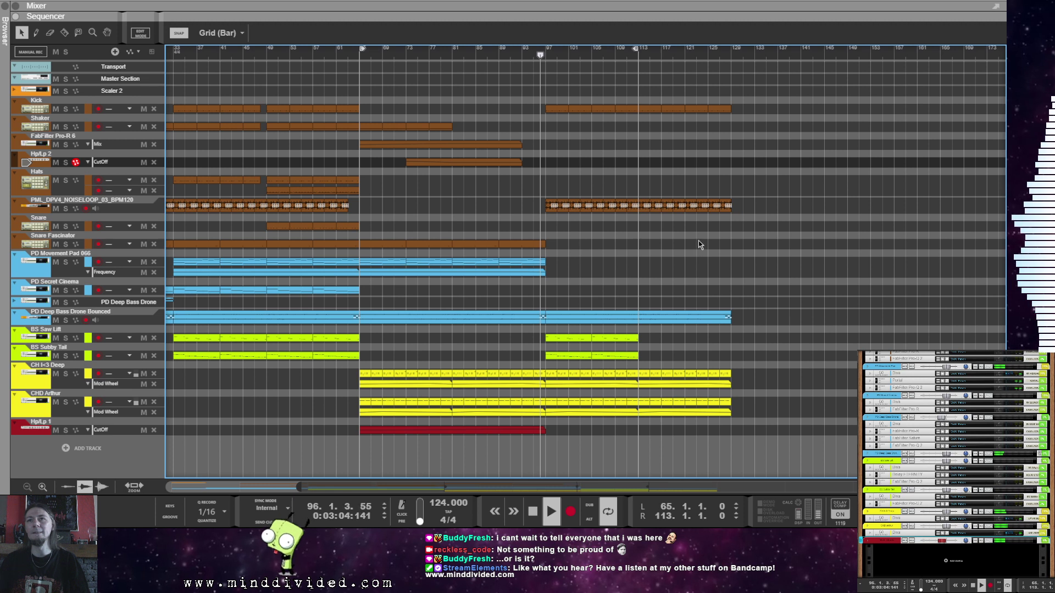
{"action": "left_click", "coordinate": [547, 53], "text": "ctrl"}
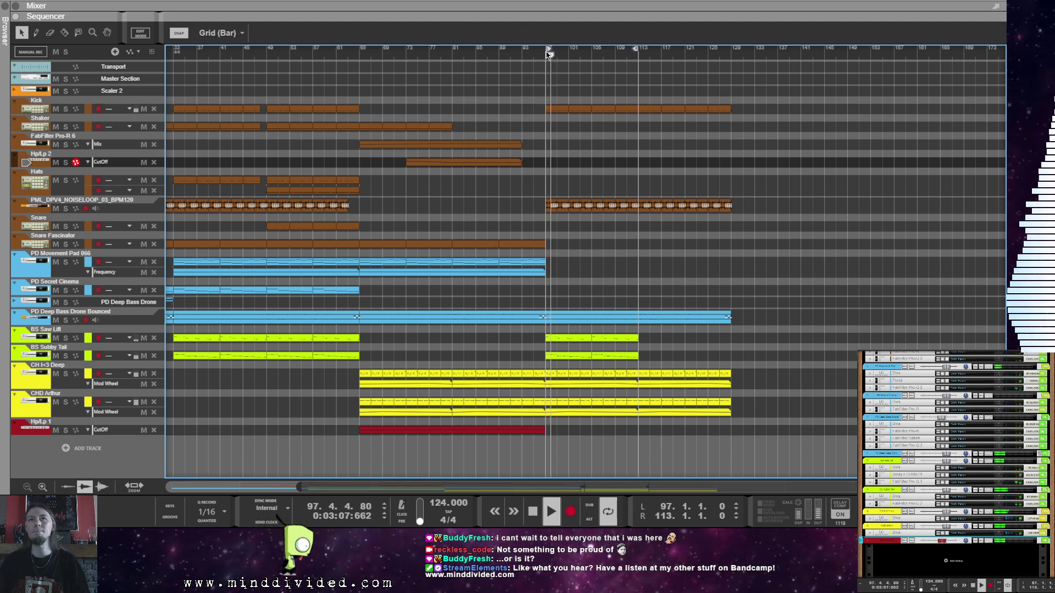
{"action": "left_click", "coordinate": [679, 53], "text": "alt"}
{"action": "left_click", "coordinate": [728, 53], "text": "alt"}
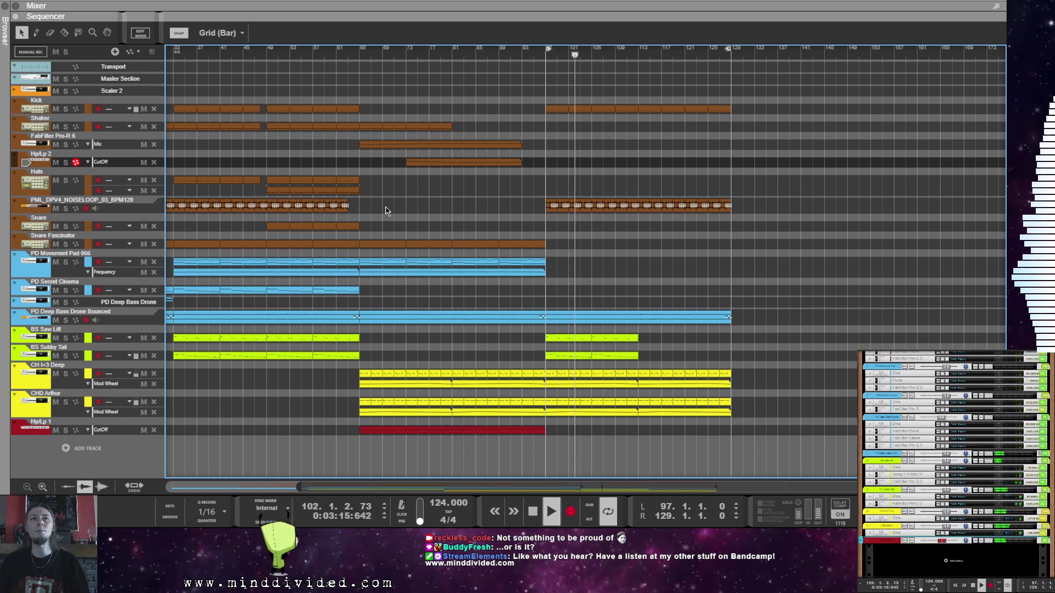
Step: Copy Shaker clips to bar 105 and bars 121–129
{"action": "left_click_drag", "start_coordinate": [363, 178], "coordinate": [321, 181]}
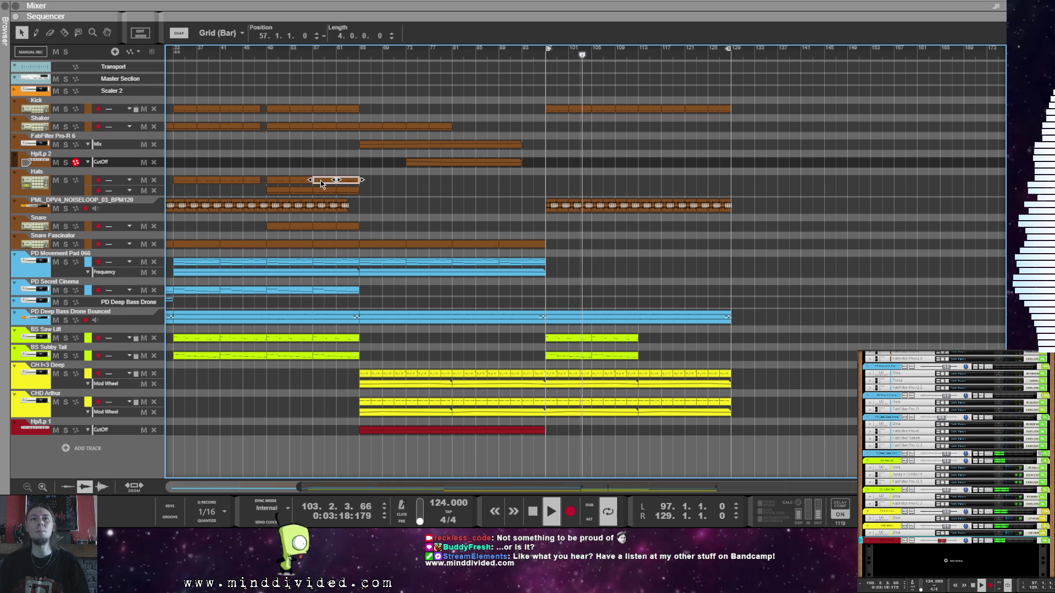
{"action": "left_click", "coordinate": [406, 128]}
{"action": "left_click_drag", "start_coordinate": [451, 126], "coordinate": [605, 130]}
{"action": "left_click", "coordinate": [679, 151]}
{"action": "mouse_move", "coordinate": [699, 122]}
{"action": "left_mouse_down"}
{"action": "mouse_move", "coordinate": [648, 131]}
{"action": "mouse_move", "coordinate": [695, 130]}
{"action": "left_mouse_up"}
{"action": "left_click", "coordinate": [719, 153]}
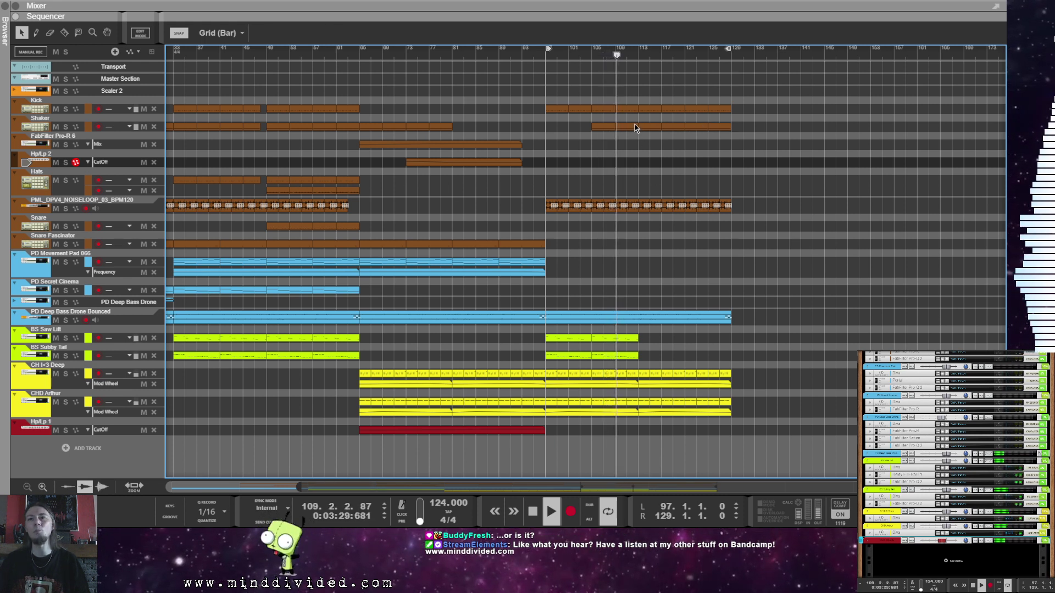
Step: Duplicate the saw lift and subby tail clips with Ctrl+D and replay from bar 97
{"action": "left_click_drag", "start_coordinate": [642, 334], "coordinate": [554, 357]}
{"action": "key", "text": "ctrl+d"}
{"action": "left_click", "coordinate": [802, 338]}
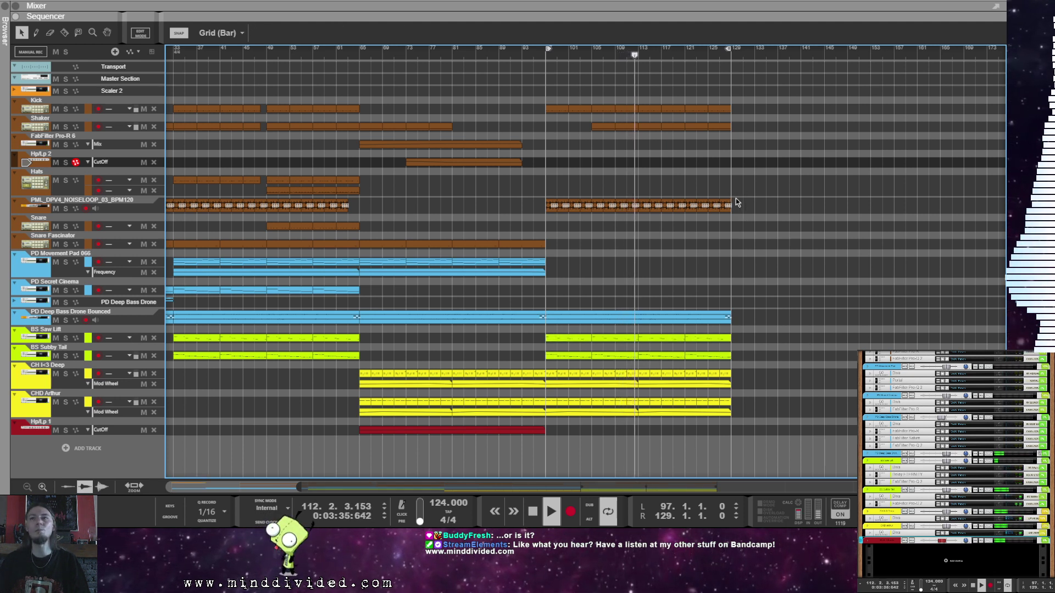
{"action": "key", "text": "space"}
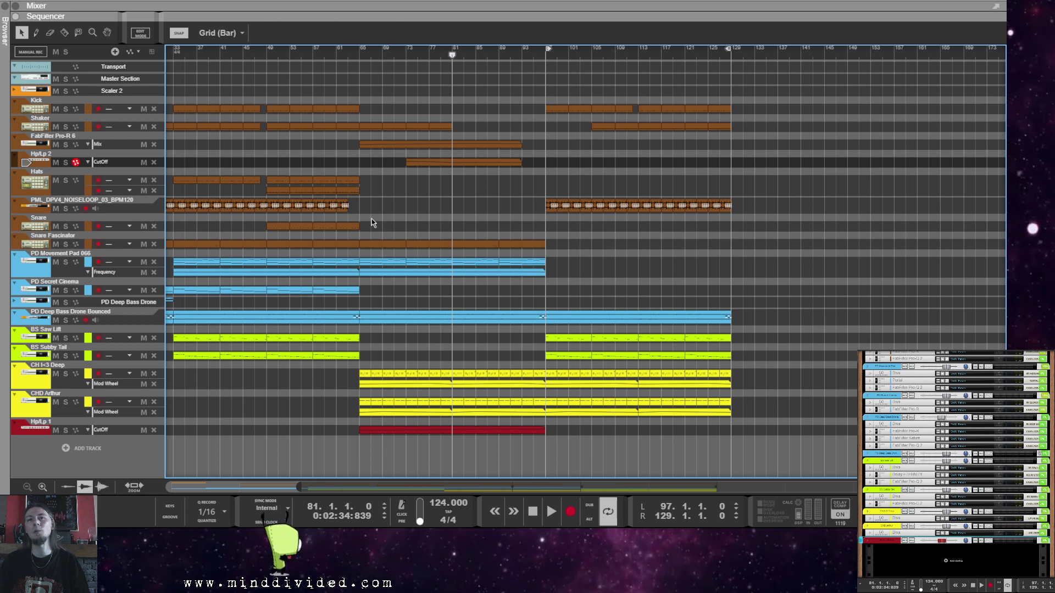
{"action": "left_click", "coordinate": [542, 54]}
{"action": "key", "text": "space"}
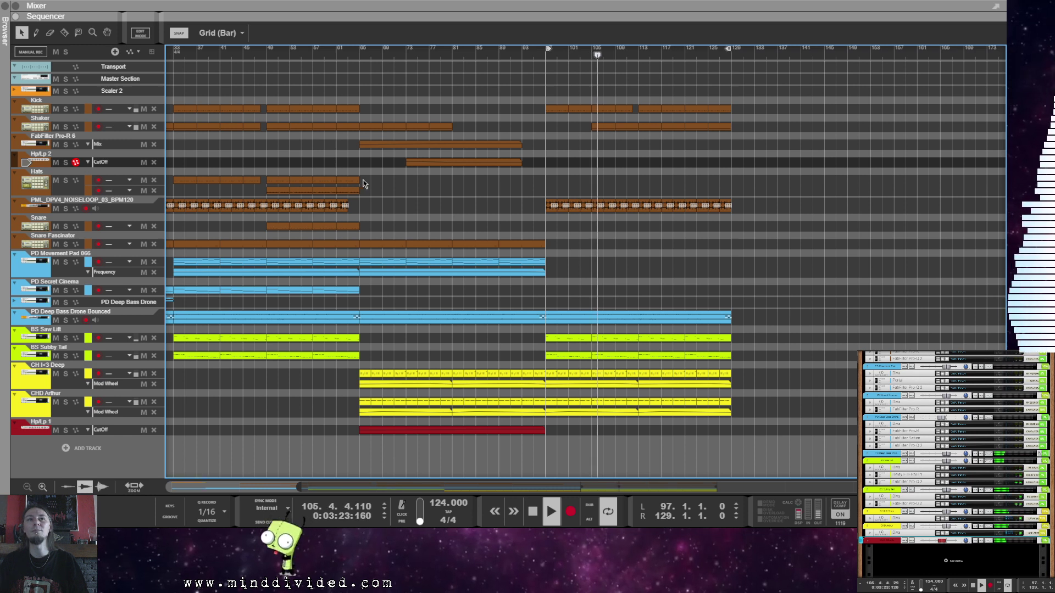
Step: Copy the Hats clip to bar 113 and the Snare Fascinator clips to bar 97
{"action": "left_click_drag", "start_coordinate": [277, 180], "coordinate": [648, 182]}
{"action": "left_click", "coordinate": [769, 198]}
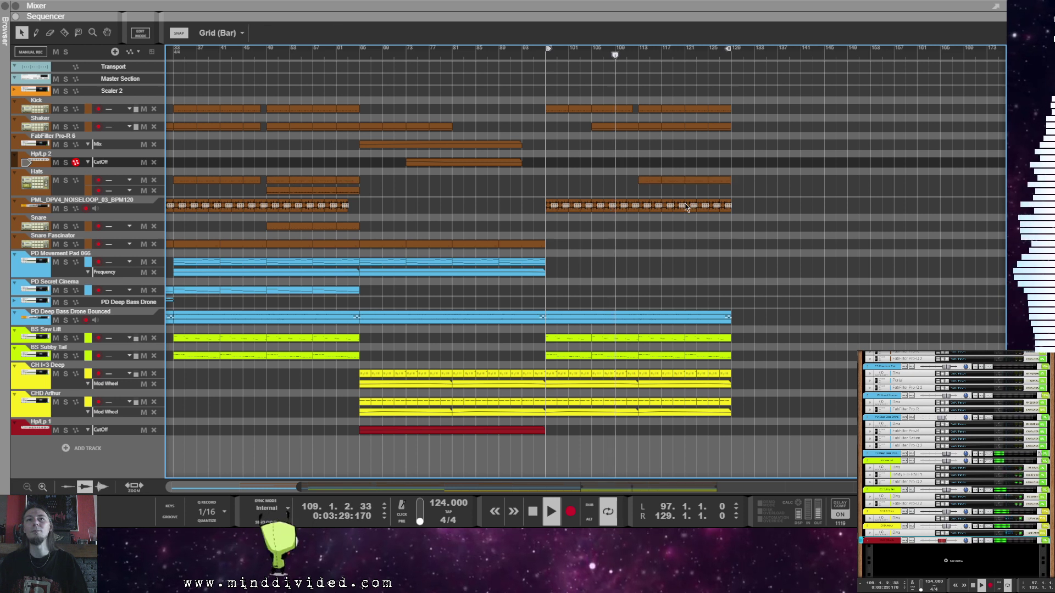
{"action": "left_click", "coordinate": [346, 190]}
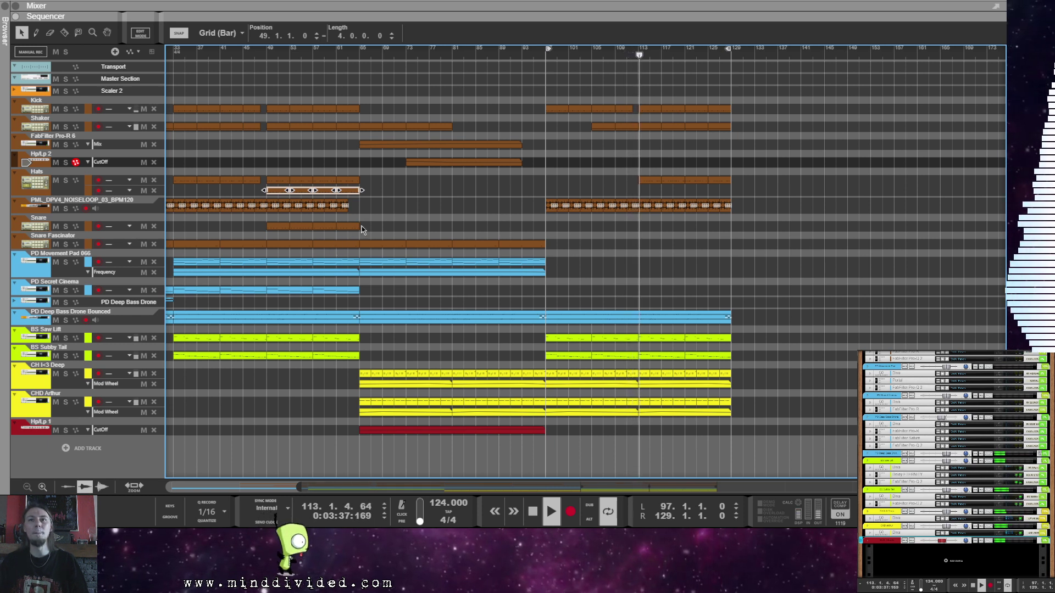
{"action": "left_click_drag", "start_coordinate": [561, 240], "coordinate": [362, 246]}
{"action": "left_click_drag", "start_coordinate": [365, 244], "coordinate": [550, 245]}
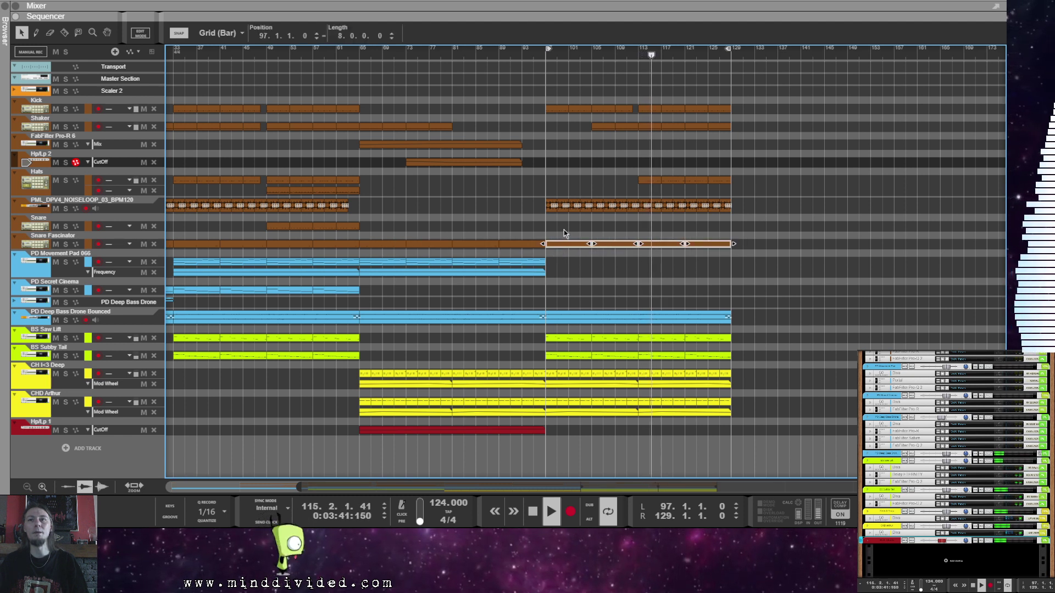
{"action": "left_click", "coordinate": [564, 230]}
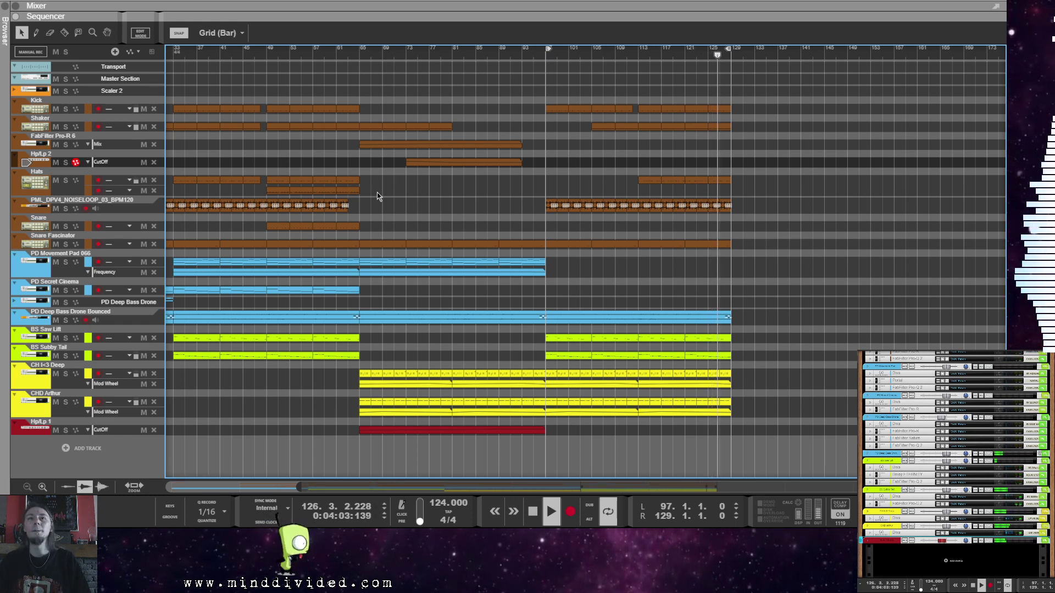
{"action": "left_click", "coordinate": [279, 193]}
Step: Copy the lower Hats clip to bar 113 and set the left locator to bar 113
{"action": "left_click_drag", "start_coordinate": [280, 196], "coordinate": [651, 192]}
{"action": "left_click", "coordinate": [639, 56], "text": "ctrl"}
{"action": "left_click", "coordinate": [617, 55]}
{"action": "left_click", "coordinate": [629, 171]}
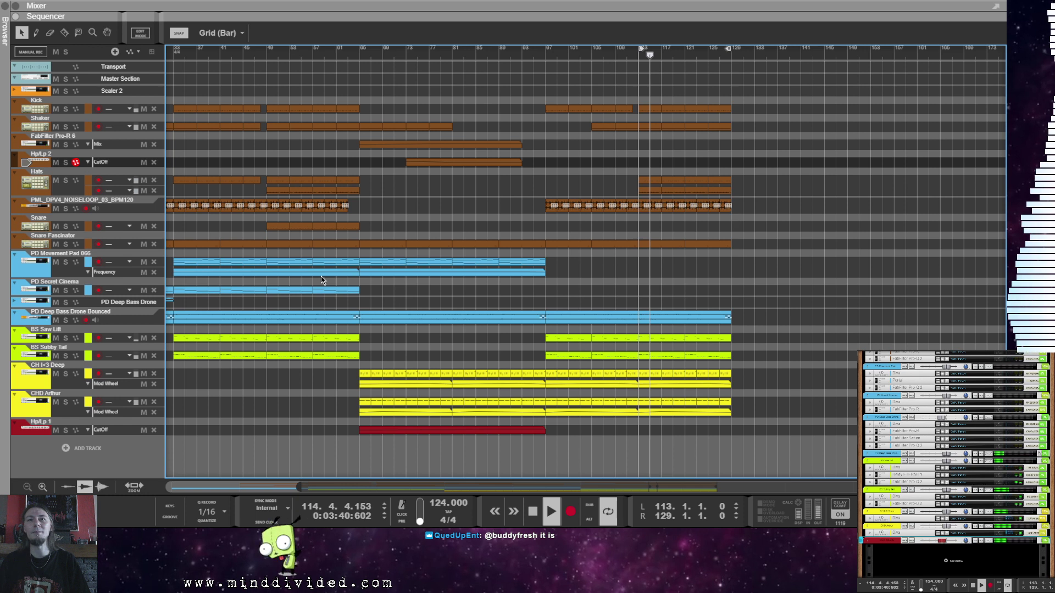
Step: Reposition a PD Movement Pad copy so it starts at bar 113
{"action": "left_click_drag", "start_coordinate": [559, 257], "coordinate": [751, 275]}
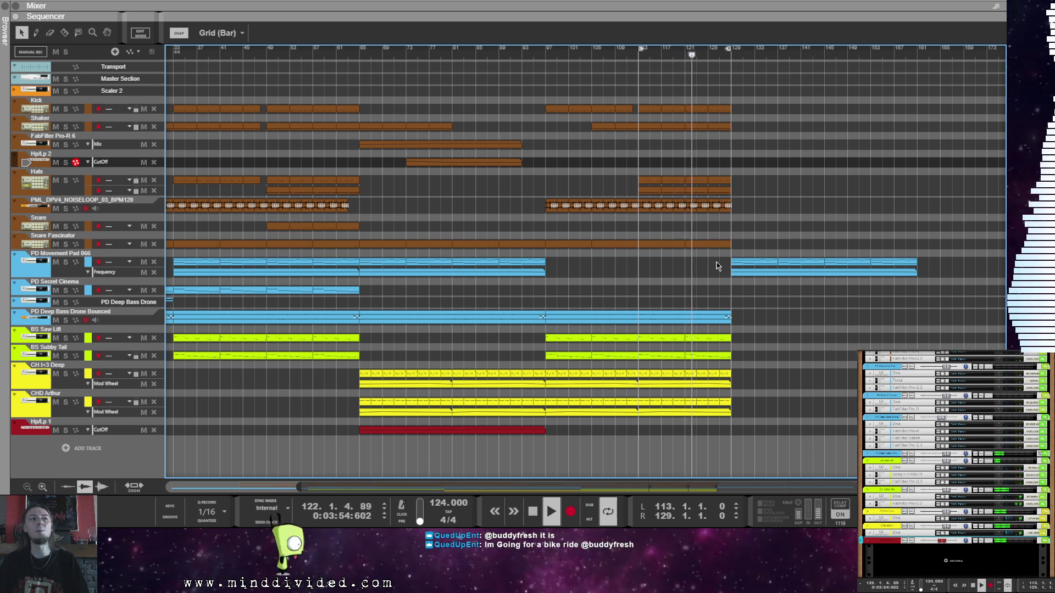
{"action": "left_click", "coordinate": [741, 270]}
{"action": "left_click_drag", "start_coordinate": [744, 272], "coordinate": [644, 275]}
{"action": "left_click", "coordinate": [803, 189]}
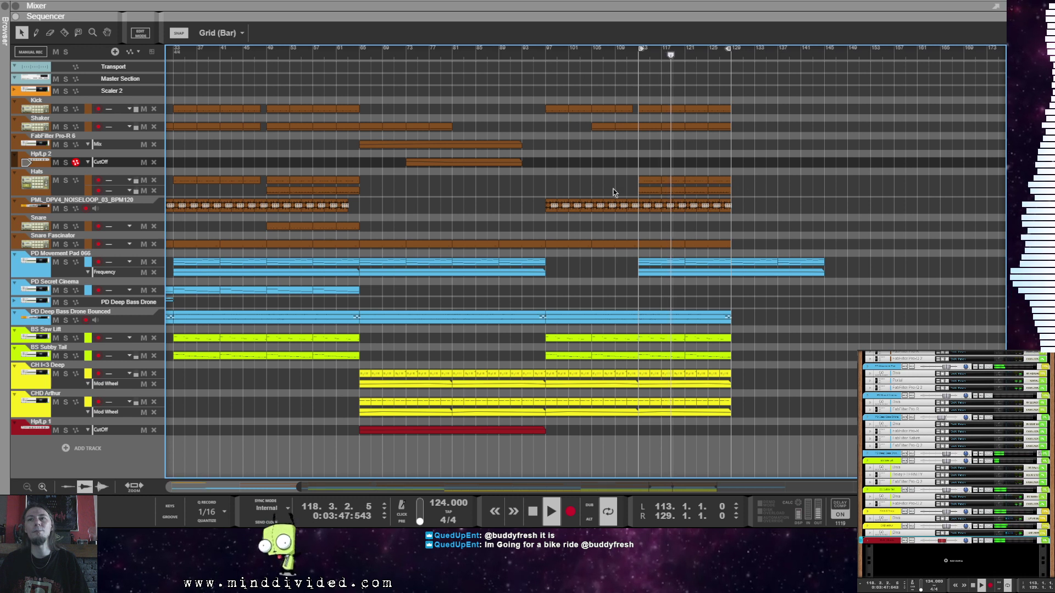
Step: Copy the Snare clips onward through bars 121 and 137
{"action": "left_click_drag", "start_coordinate": [249, 224], "coordinate": [738, 225]}
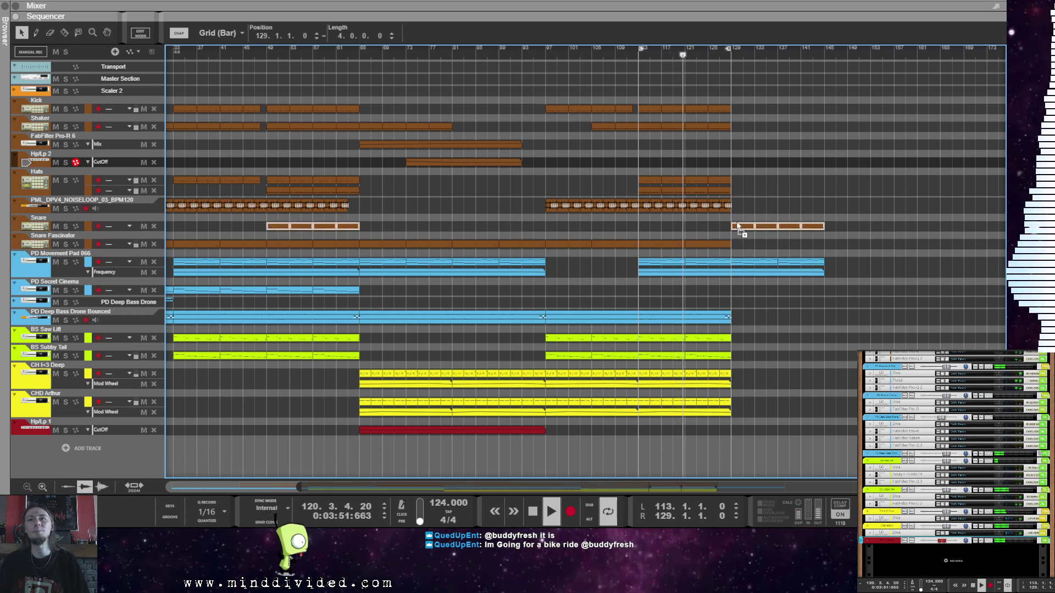
{"action": "left_click_drag", "start_coordinate": [737, 226], "coordinate": [696, 231]}
{"action": "left_click", "coordinate": [762, 217]}
{"action": "left_click_drag", "start_coordinate": [746, 198], "coordinate": [787, 230]}
{"action": "left_click", "coordinate": [816, 150]}
Step: Copy the Kick and Shaker clips from bar 113 on to bar 129
{"action": "left_click_drag", "start_coordinate": [668, 133], "coordinate": [647, 131]}
{"action": "left_click_drag", "start_coordinate": [775, 113], "coordinate": [702, 129]}
{"action": "left_click_drag", "start_coordinate": [701, 128], "coordinate": [747, 131]}
{"action": "left_click", "coordinate": [754, 179]}
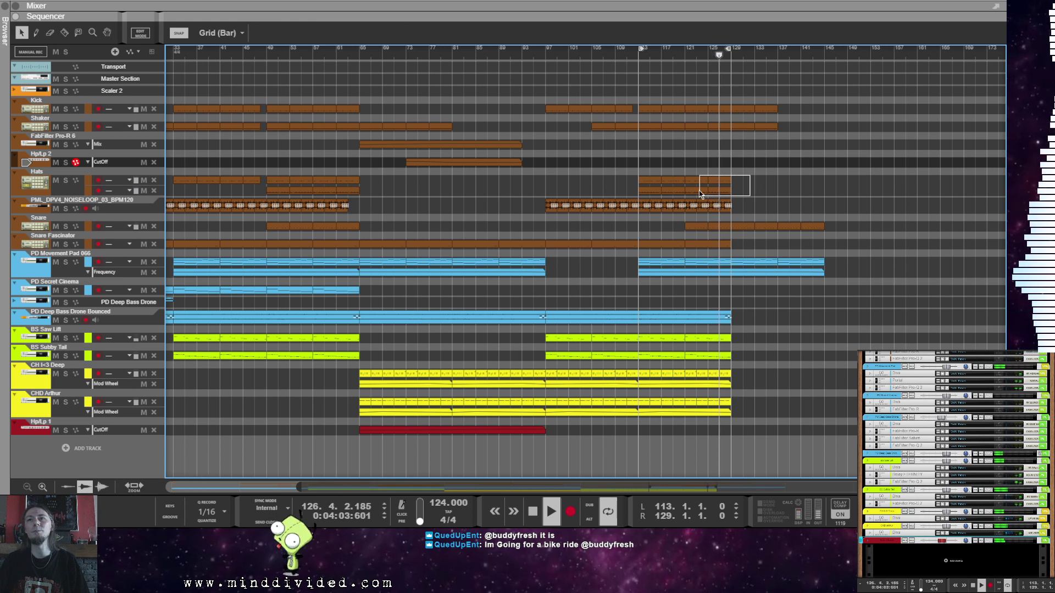
Step: Extend the Hats, noise loop, drum block and Snare Fascinator clips onward toward bar 145
{"action": "left_click_drag", "start_coordinate": [699, 190], "coordinate": [693, 192]}
{"action": "left_click_drag", "start_coordinate": [754, 180], "coordinate": [737, 209]}
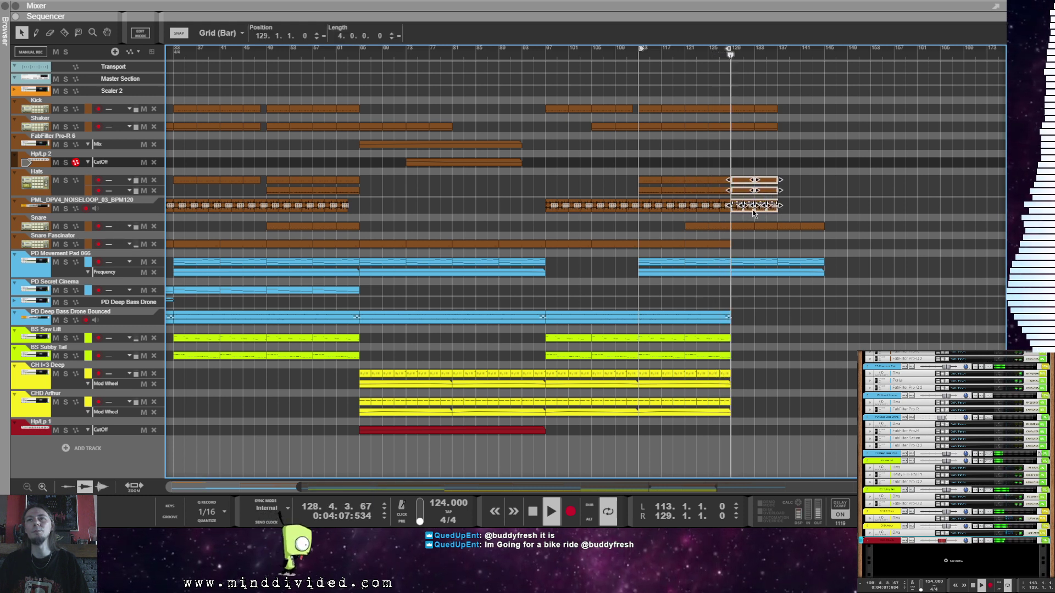
{"action": "left_click", "coordinate": [835, 184]}
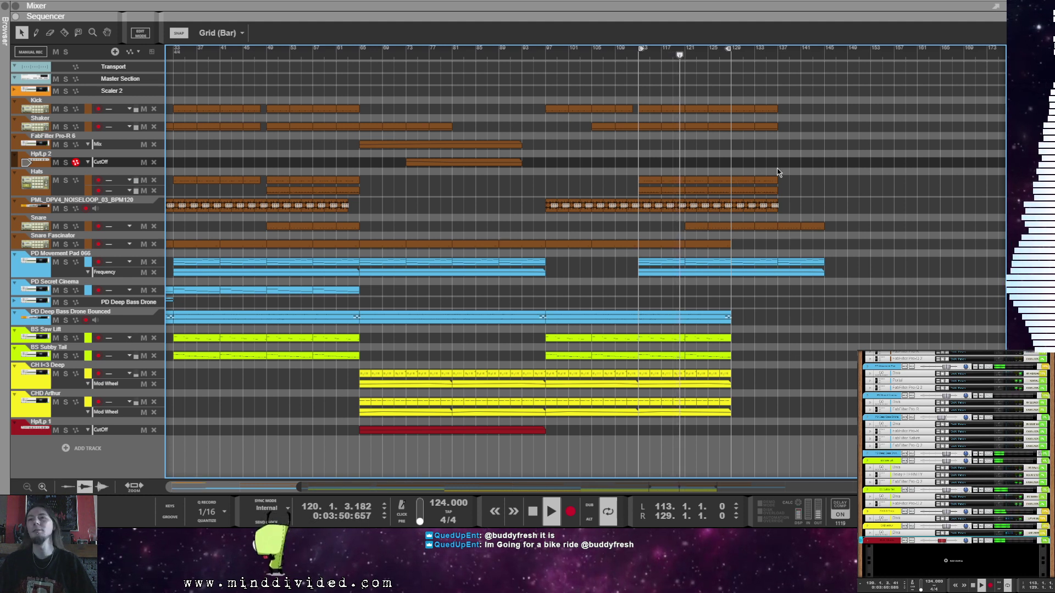
{"action": "left_click_drag", "start_coordinate": [783, 103], "coordinate": [786, 186]}
{"action": "left_click", "coordinate": [831, 301]}
{"action": "mouse_move", "coordinate": [745, 240]}
{"action": "left_mouse_down"}
{"action": "mouse_move", "coordinate": [661, 250]}
{"action": "mouse_move", "coordinate": [746, 250]}
{"action": "left_mouse_up"}
{"action": "left_click", "coordinate": [762, 328]}
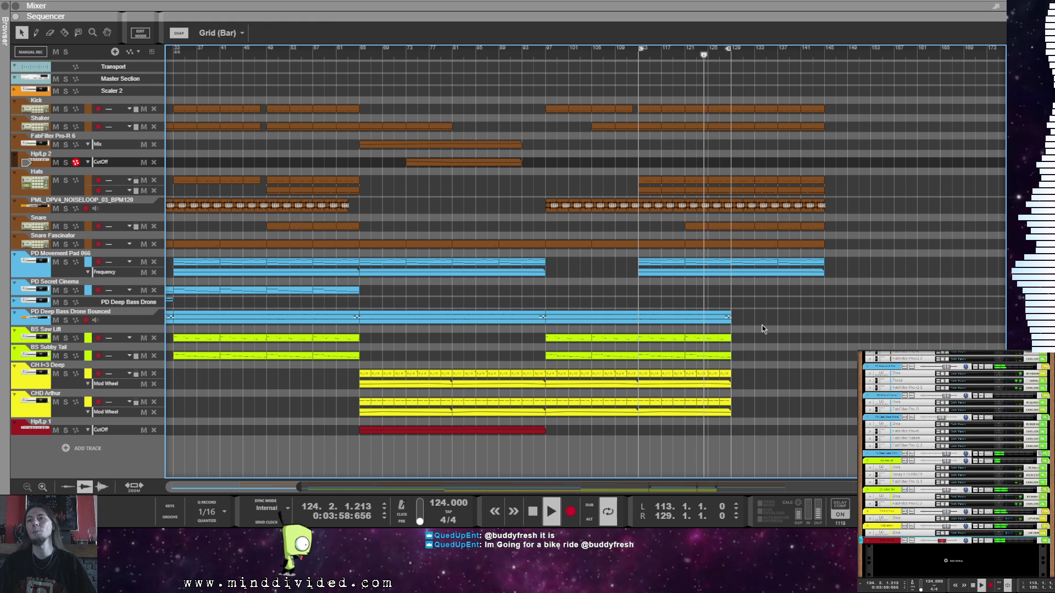
{"action": "left_click", "coordinate": [578, 321]}
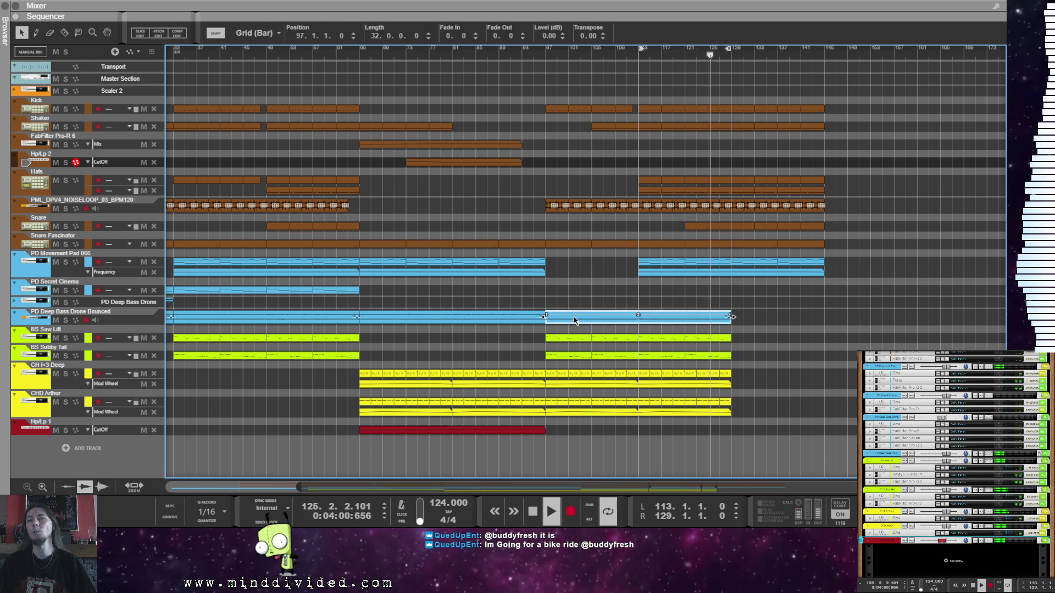
Step: Copy the BS Saw Lift and BS Subby Tail clips out to bar 145 and move the loop end to 145
{"action": "left_click", "coordinate": [754, 333]}
{"action": "left_click_drag", "start_coordinate": [753, 333], "coordinate": [745, 357]}
{"action": "left_click", "coordinate": [790, 389]}
{"action": "left_click_drag", "start_coordinate": [729, 51], "coordinate": [822, 51]}
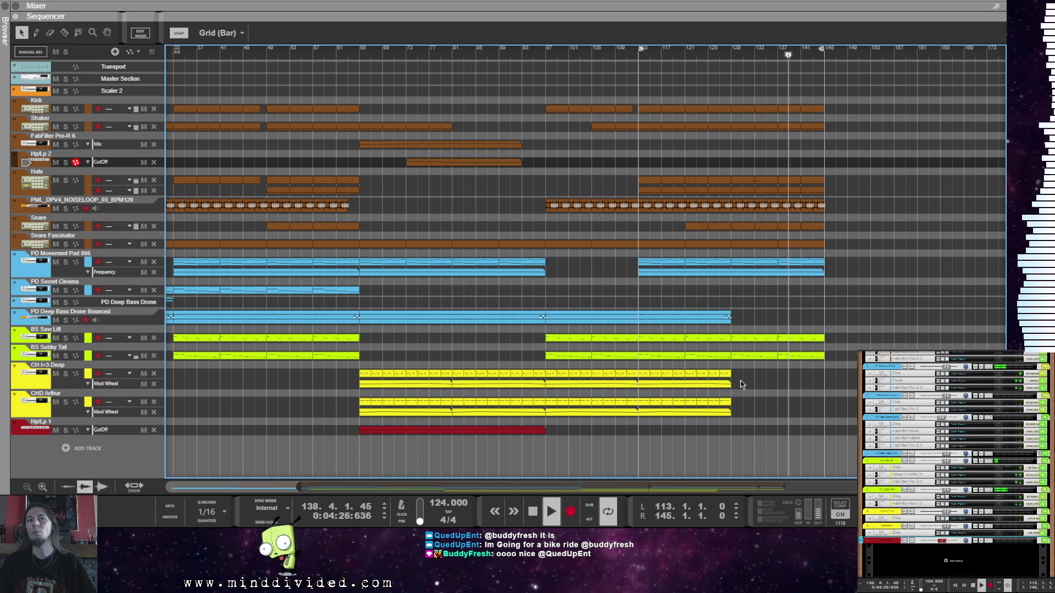
{"action": "key", "text": "space"}
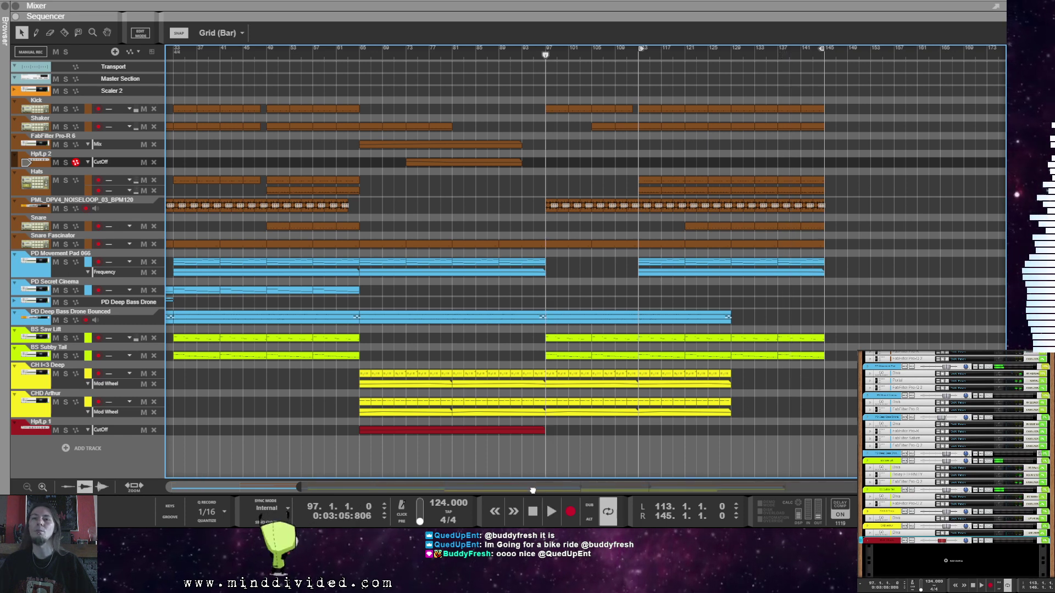
{"action": "left_click_drag", "start_coordinate": [364, 488], "coordinate": [321, 468]}
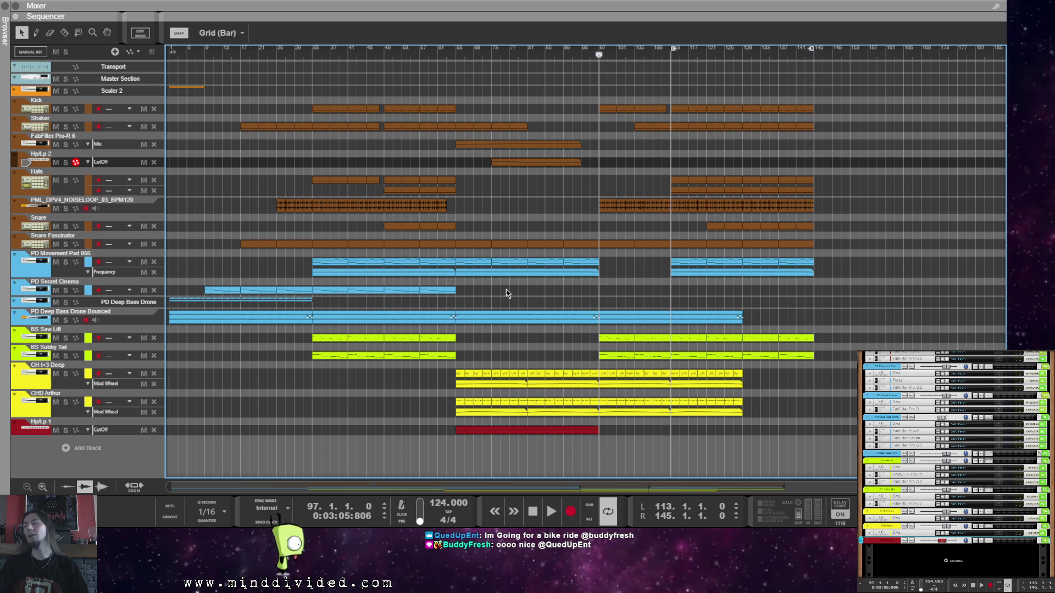
{"action": "left_click", "coordinate": [457, 53]}
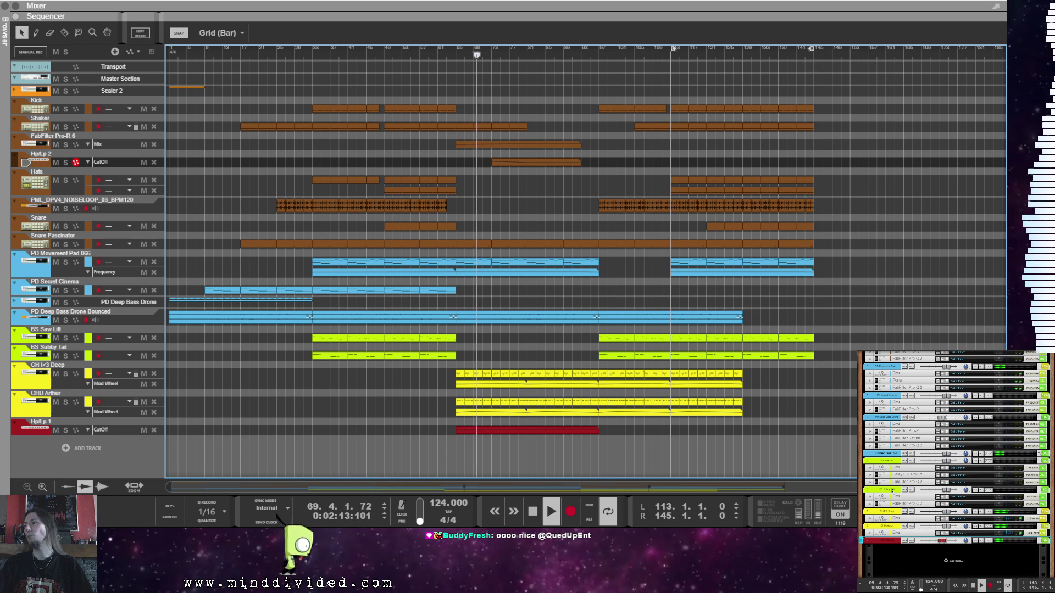
{"action": "scroll", "coordinate": [892, 490], "scroll_direction": "up", "scroll_amount": 10}
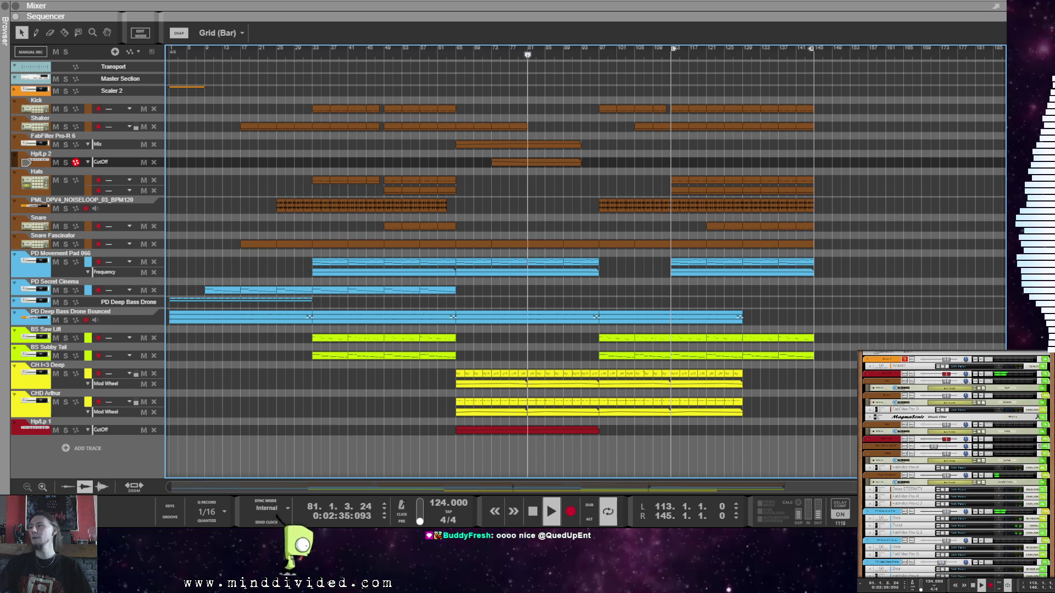
{"action": "scroll", "coordinate": [951, 452], "scroll_direction": "down", "scroll_amount": 5}
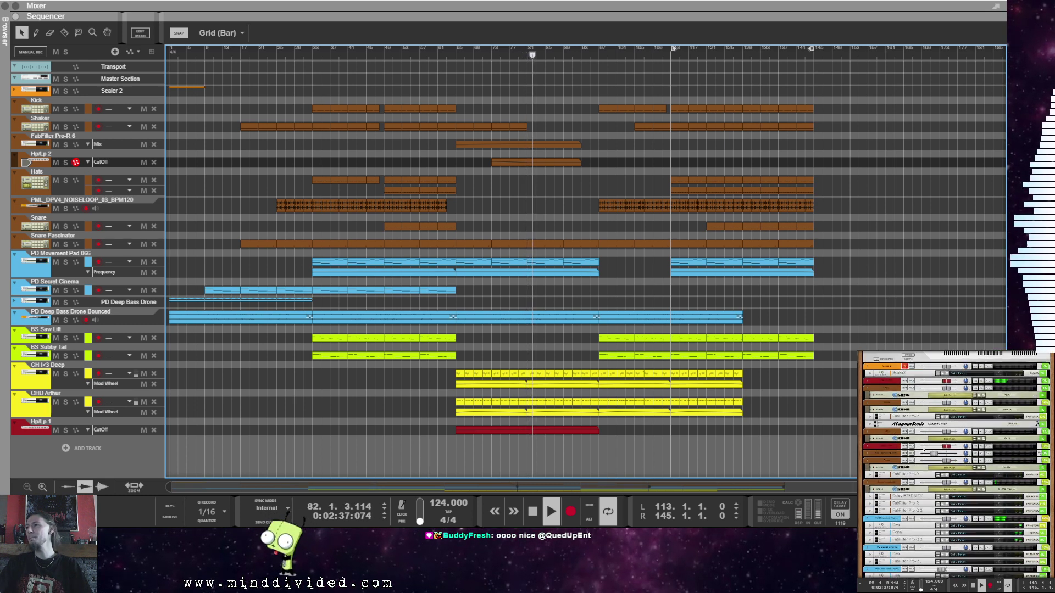
{"action": "scroll", "coordinate": [921, 463], "scroll_direction": "down", "scroll_amount": 5}
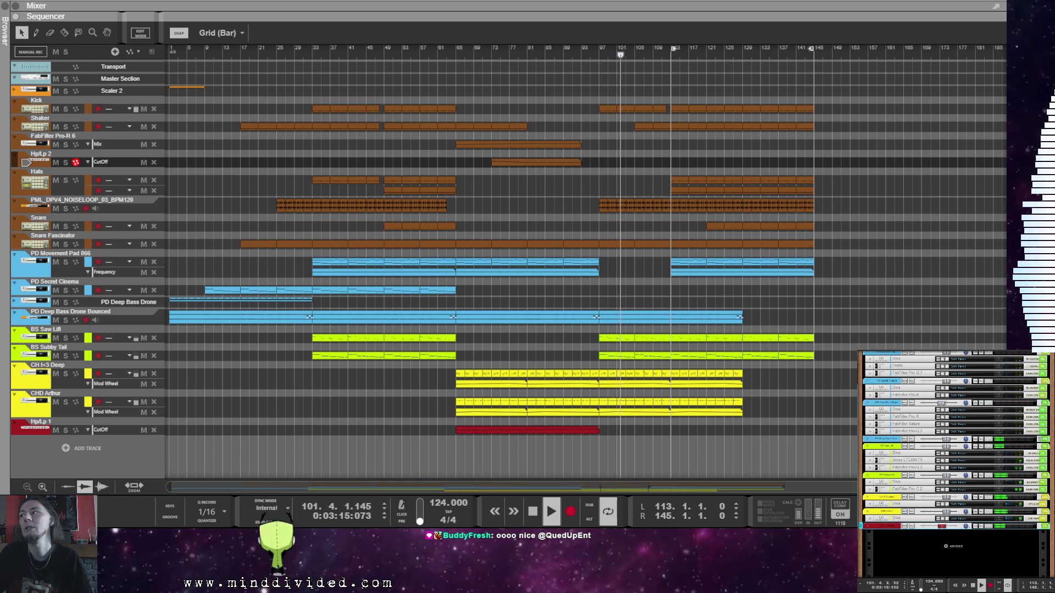
Step: Import DPV1_CYMBAL_WET_001.wav as a new track at bar 1 and reverse the clip
{"action": "left_click_drag", "start_coordinate": [325, 390], "coordinate": [182, 456]}
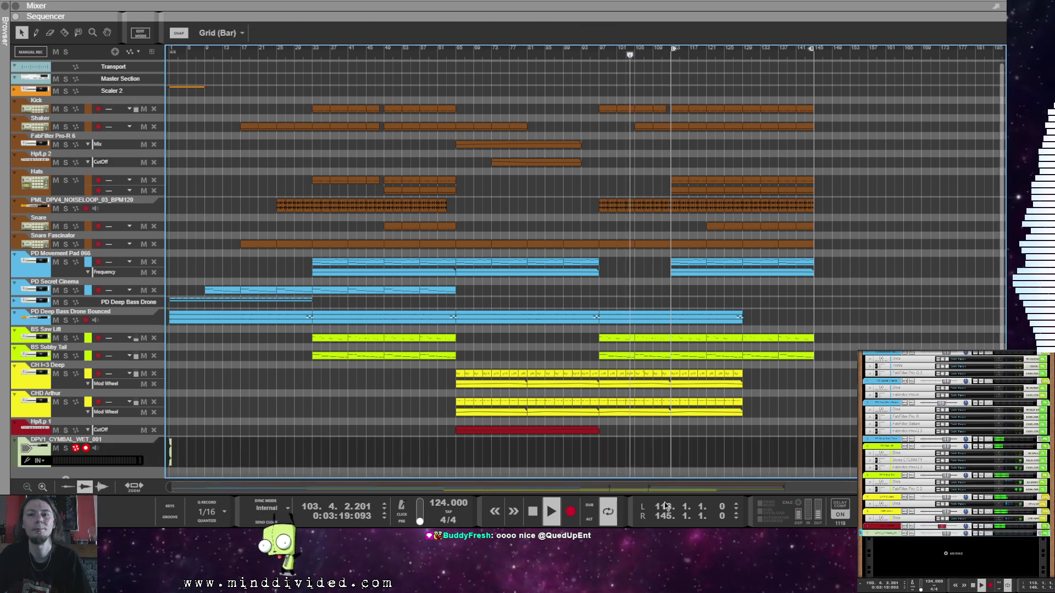
{"action": "scroll", "coordinate": [182, 484], "scroll_direction": "up", "scroll_amount": 1}
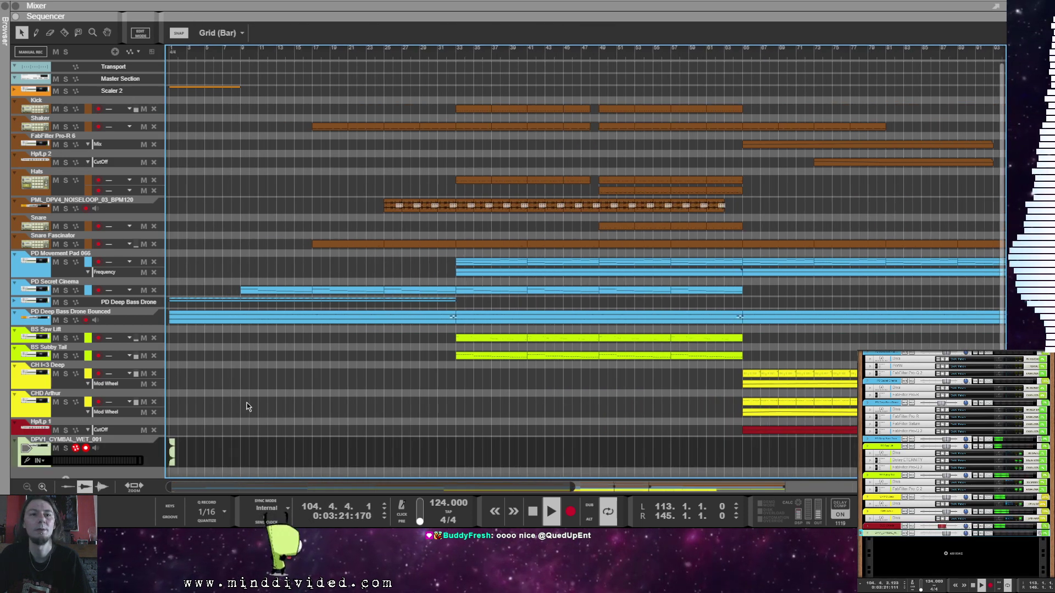
{"action": "scroll", "coordinate": [192, 456], "scroll_direction": "down", "scroll_amount": 1}
{"action": "left_click", "coordinate": [175, 440]}
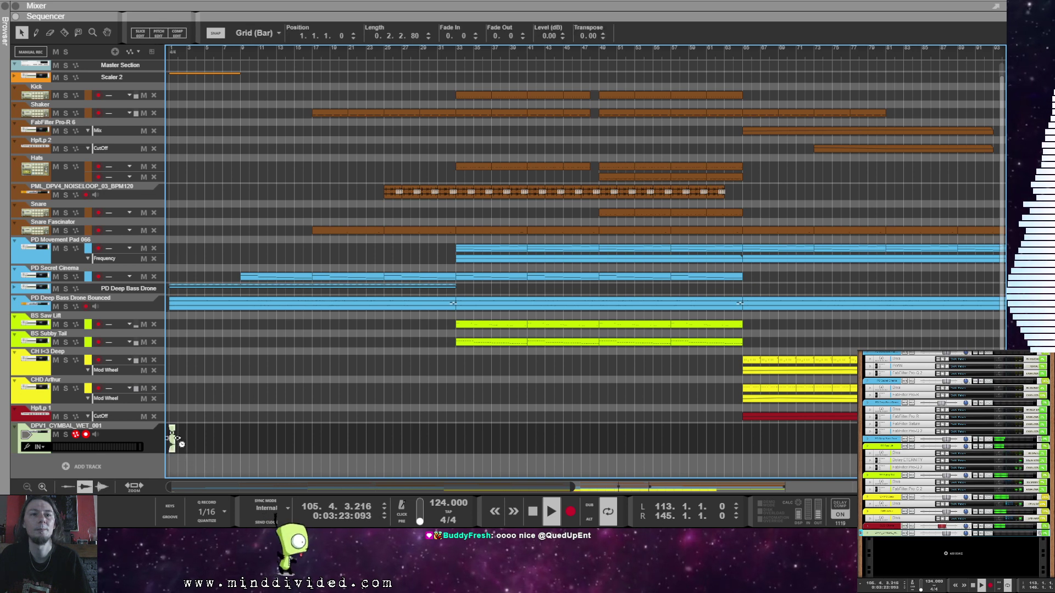
{"action": "right_click", "coordinate": [174, 439]}
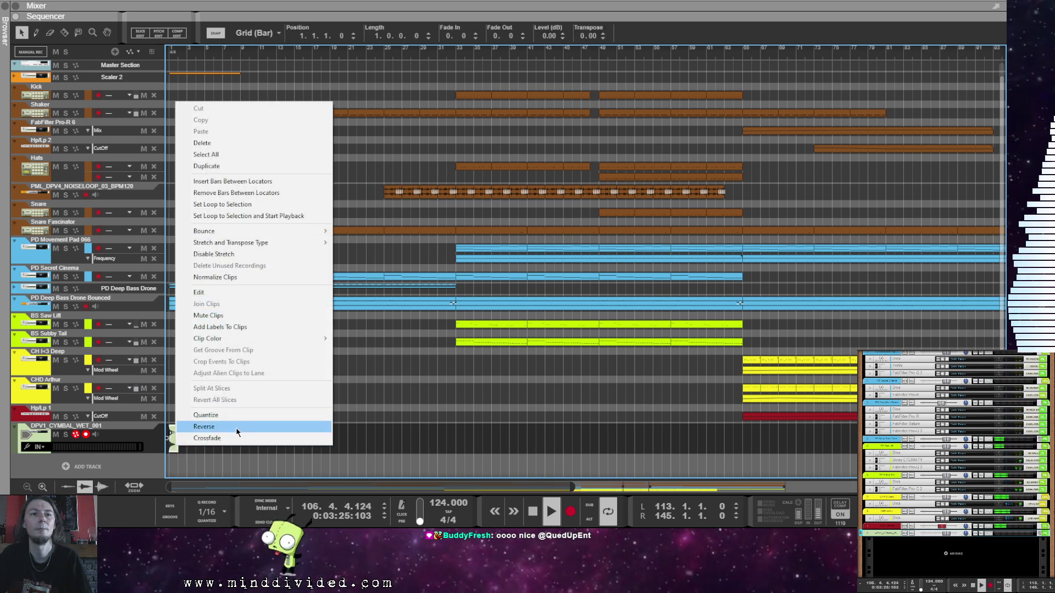
{"action": "left_click", "coordinate": [237, 427]}
{"action": "left_click", "coordinate": [173, 442]}
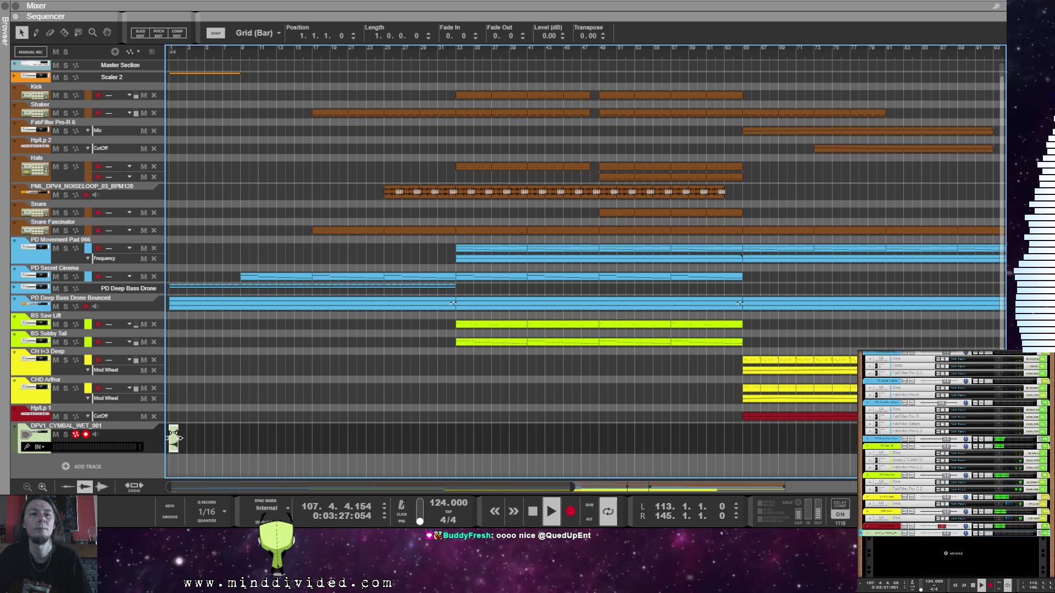
Step: Lower the cymbal channel's fader and insert Delay ETERNITY on it
{"action": "left_click_drag", "start_coordinate": [946, 536], "coordinate": [932, 538]}
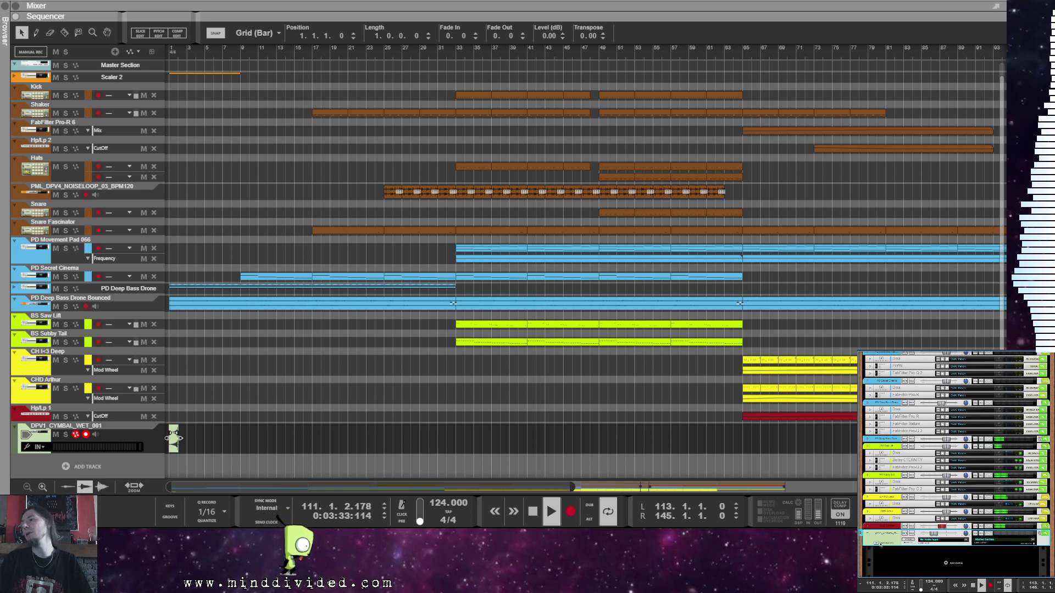
{"action": "left_click", "coordinate": [865, 533]}
{"action": "right_click", "coordinate": [910, 532]}
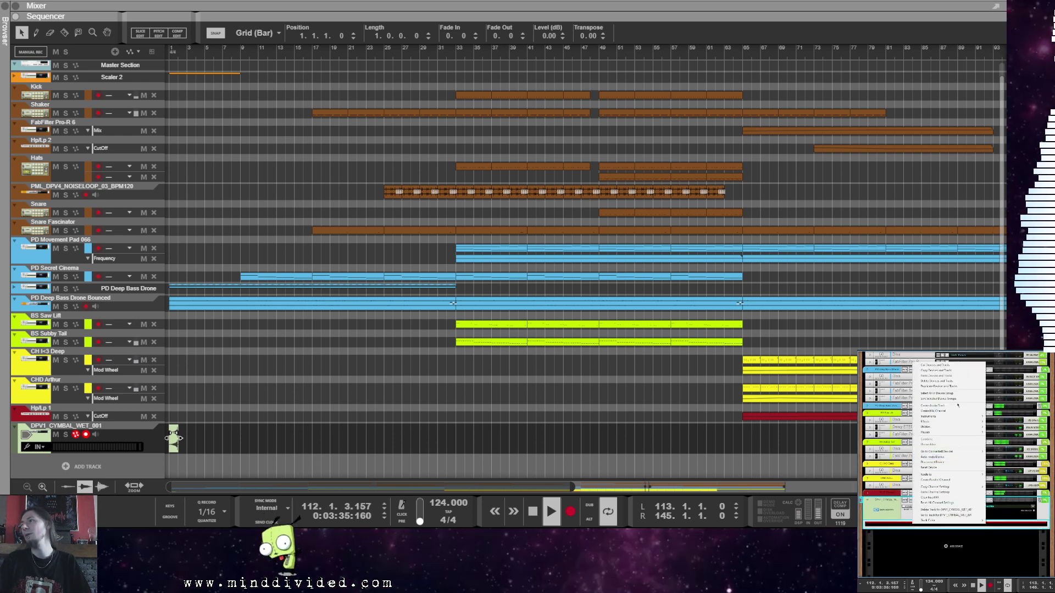
{"action": "mouse_move", "coordinate": [949, 422]}
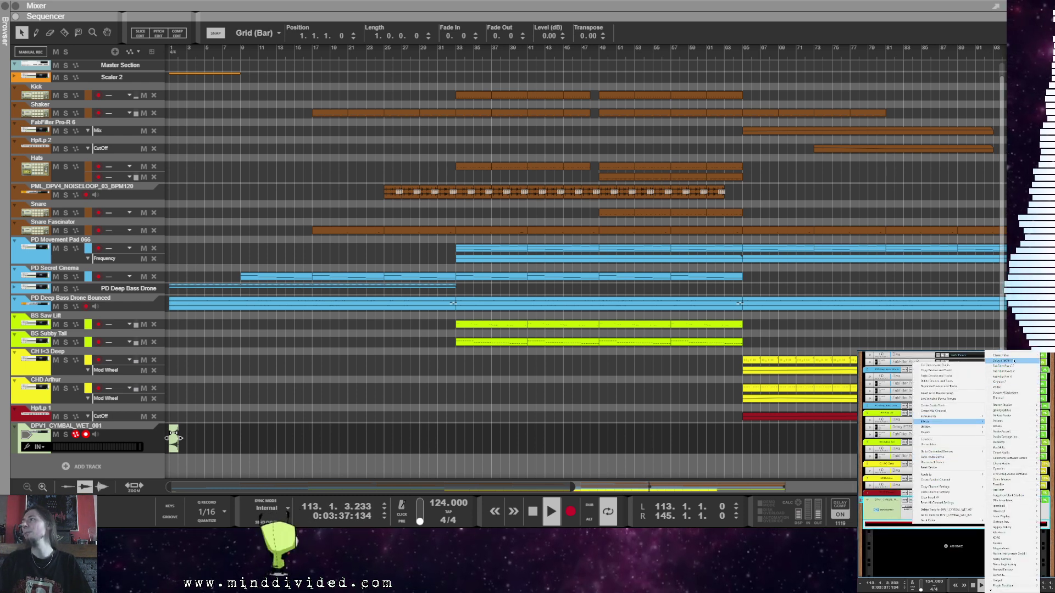
{"action": "left_click", "coordinate": [1014, 361]}
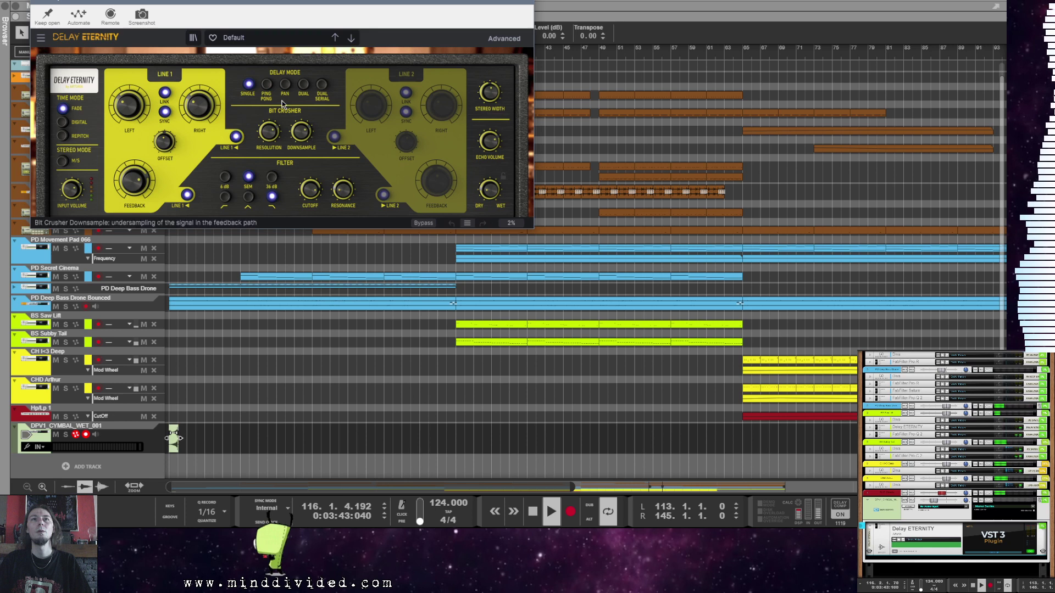
Step: Load the Basic Ping-Pong preset in the cymbal's Delay ETERNITY and close the plugin window
{"action": "left_click", "coordinate": [245, 42]}
{"action": "mouse_move", "coordinate": [267, 63]}
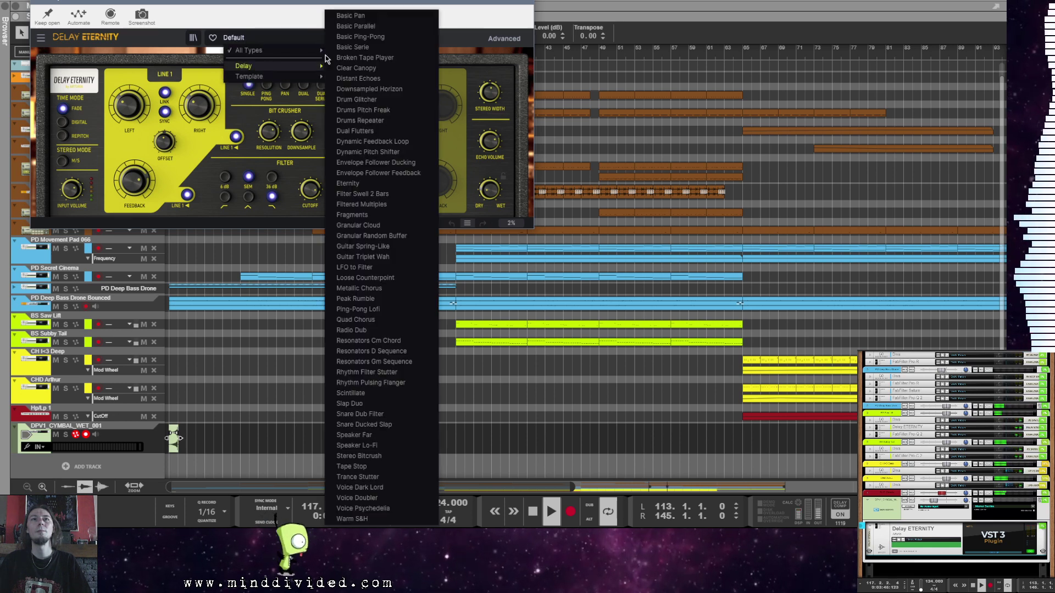
{"action": "left_click", "coordinate": [362, 37]}
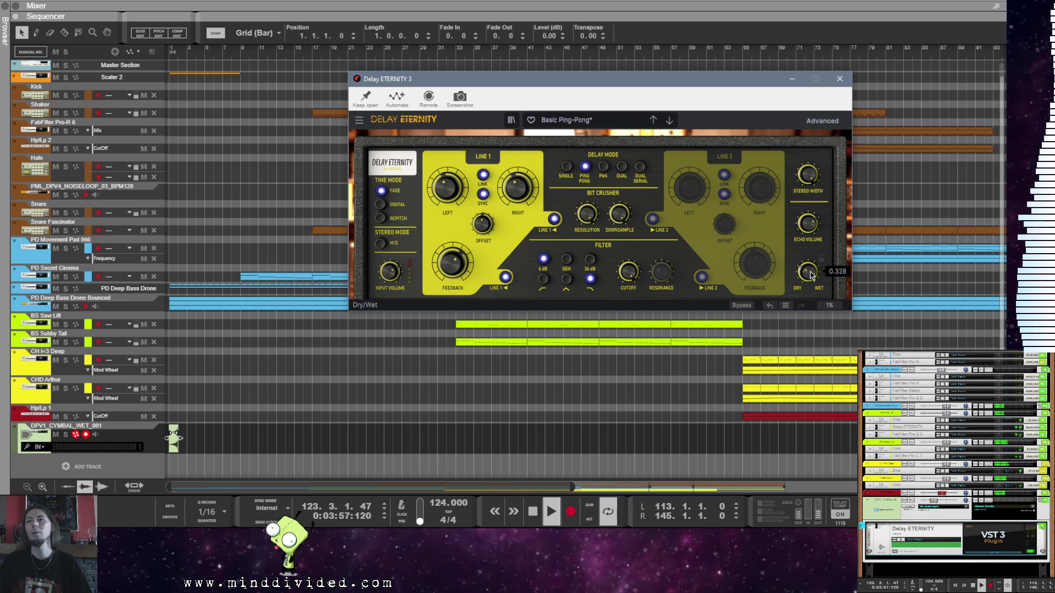
{"action": "left_click", "coordinate": [840, 80]}
Step: Colour the cymbal track grey and fold up its mixer channel
{"action": "right_click", "coordinate": [911, 529]}
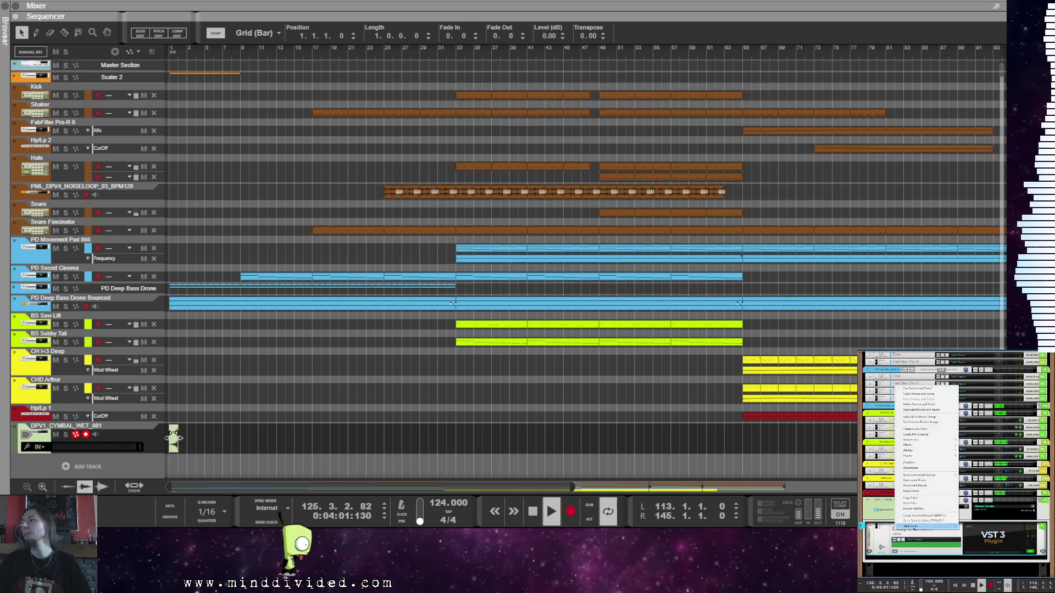
{"action": "left_click", "coordinate": [887, 509]}
{"action": "right_click", "coordinate": [888, 509]}
{"action": "mouse_move", "coordinate": [912, 590]}
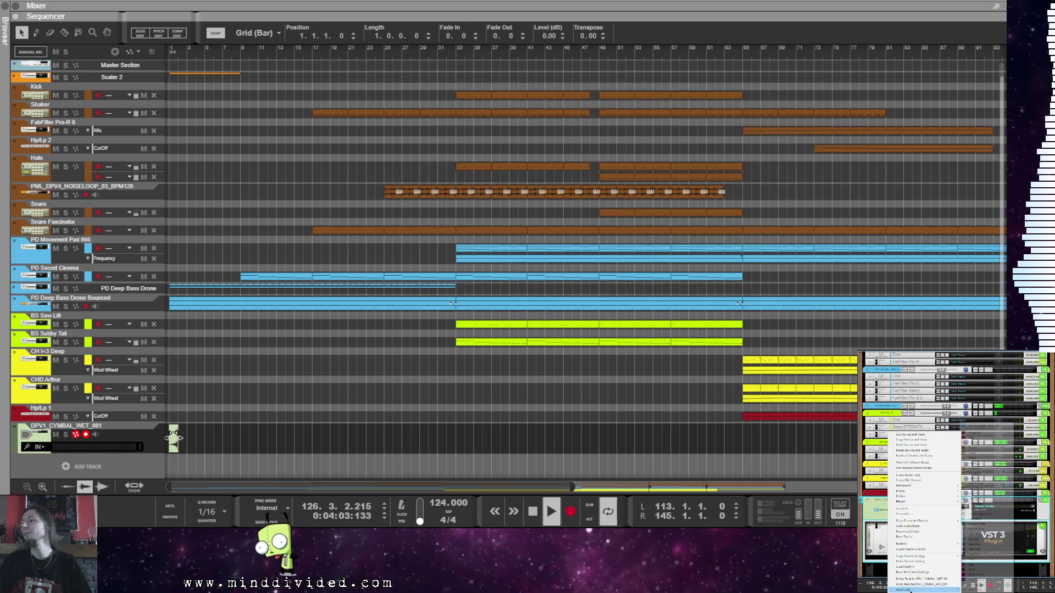
{"action": "left_click", "coordinate": [974, 585]}
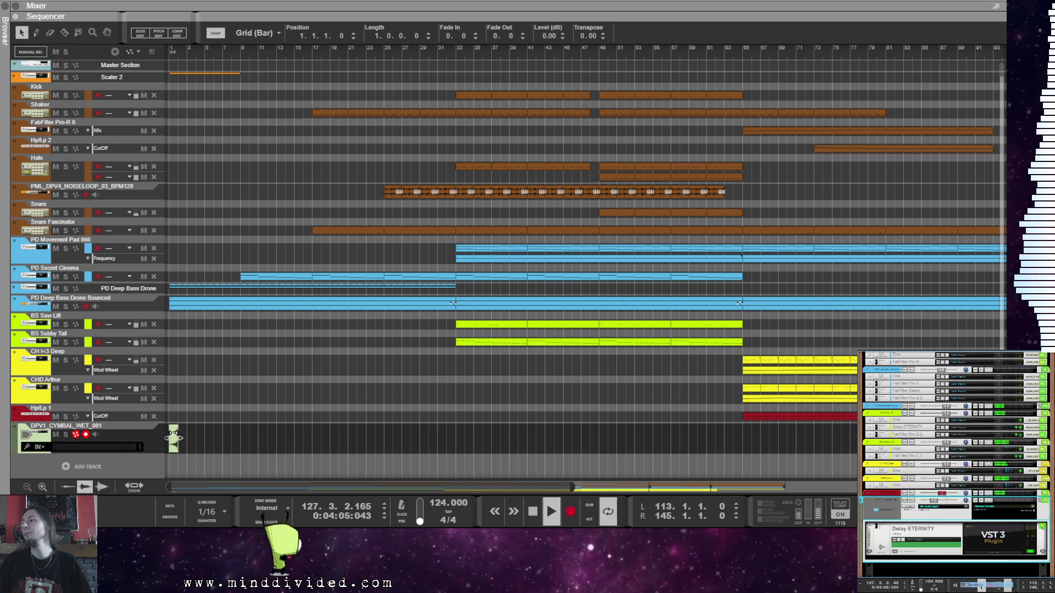
{"action": "right_click", "coordinate": [901, 535]}
{"action": "mouse_move", "coordinate": [914, 530]}
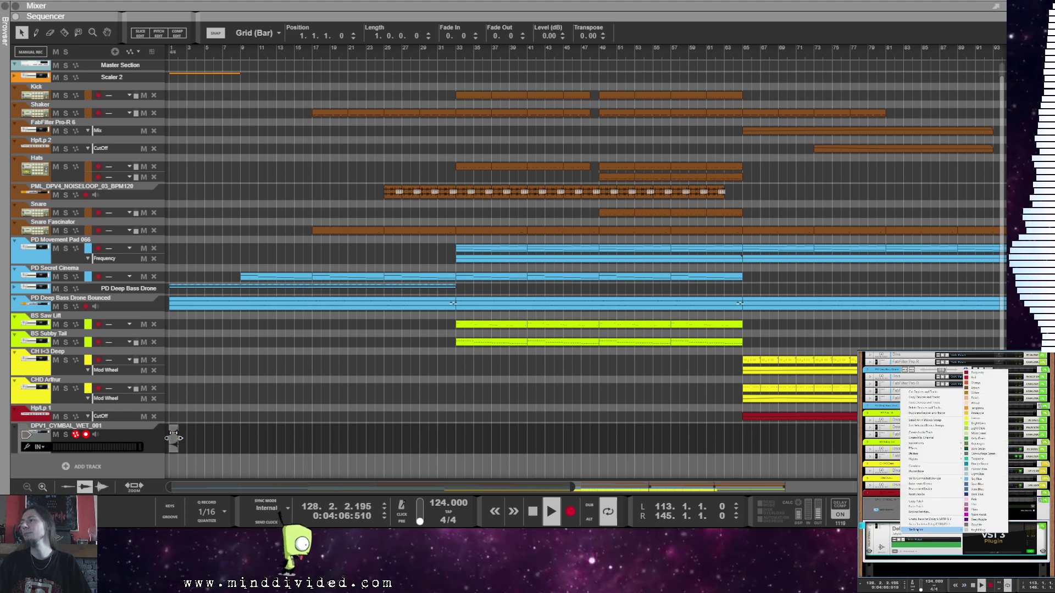
{"action": "left_click", "coordinate": [980, 526]}
{"action": "left_click", "coordinate": [868, 502]}
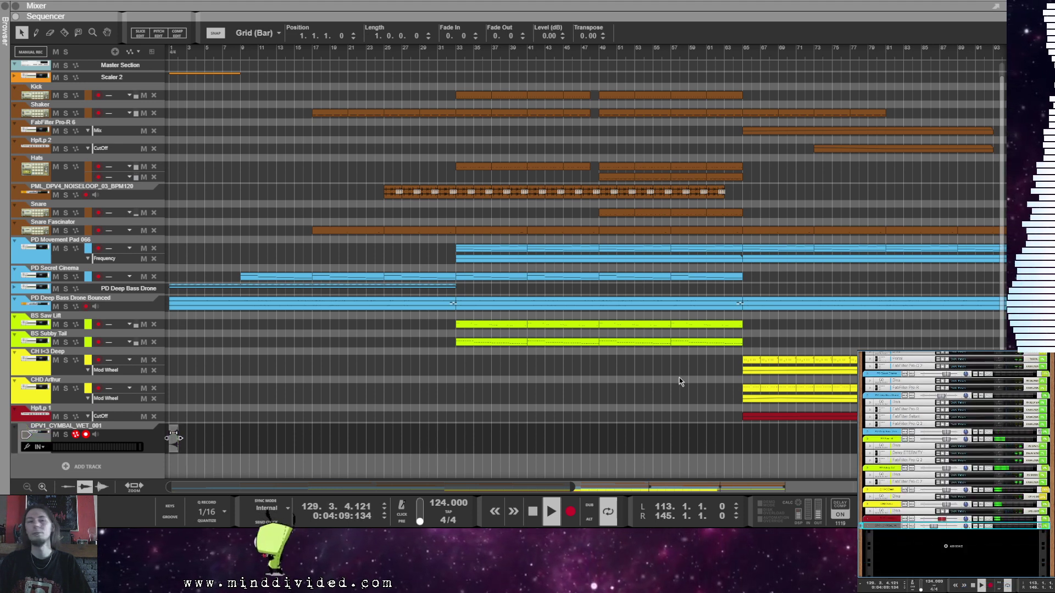
{"action": "left_click", "coordinate": [464, 476]}
Step: Move the reversed cymbal clip to bar 96 and audition it, checking the channel level
{"action": "left_click_drag", "start_coordinate": [544, 485], "coordinate": [810, 489]}
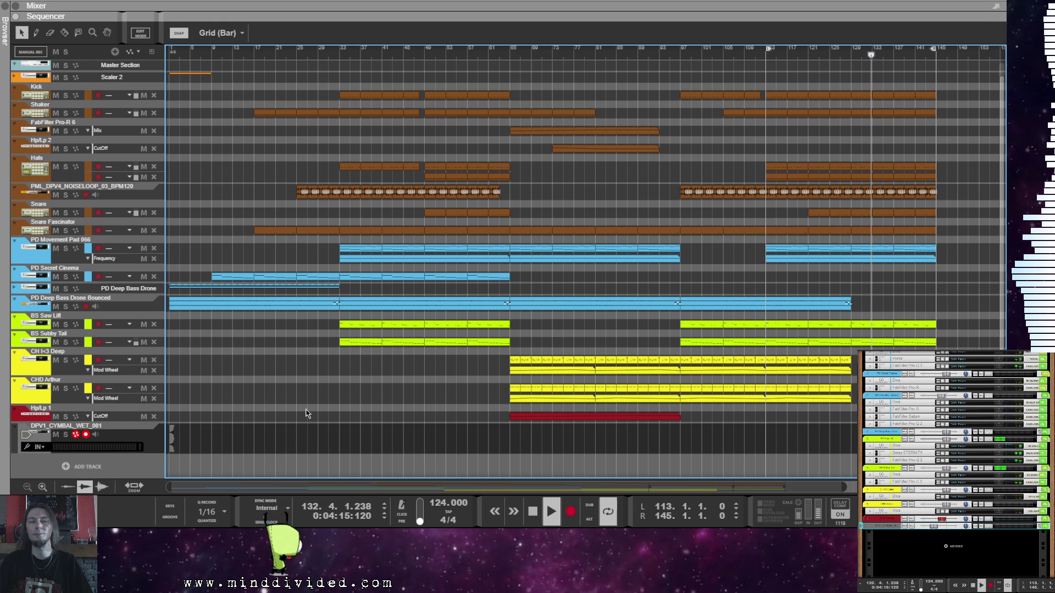
{"action": "left_click_drag", "start_coordinate": [173, 444], "coordinate": [675, 456]}
{"action": "left_click", "coordinate": [245, 450]}
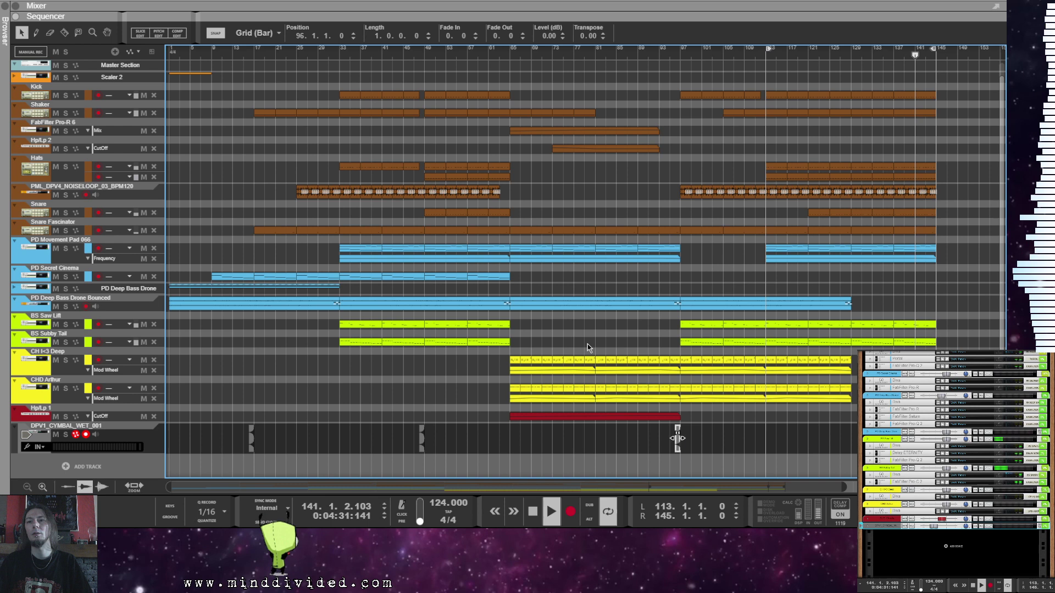
{"action": "left_click", "coordinate": [662, 55]}
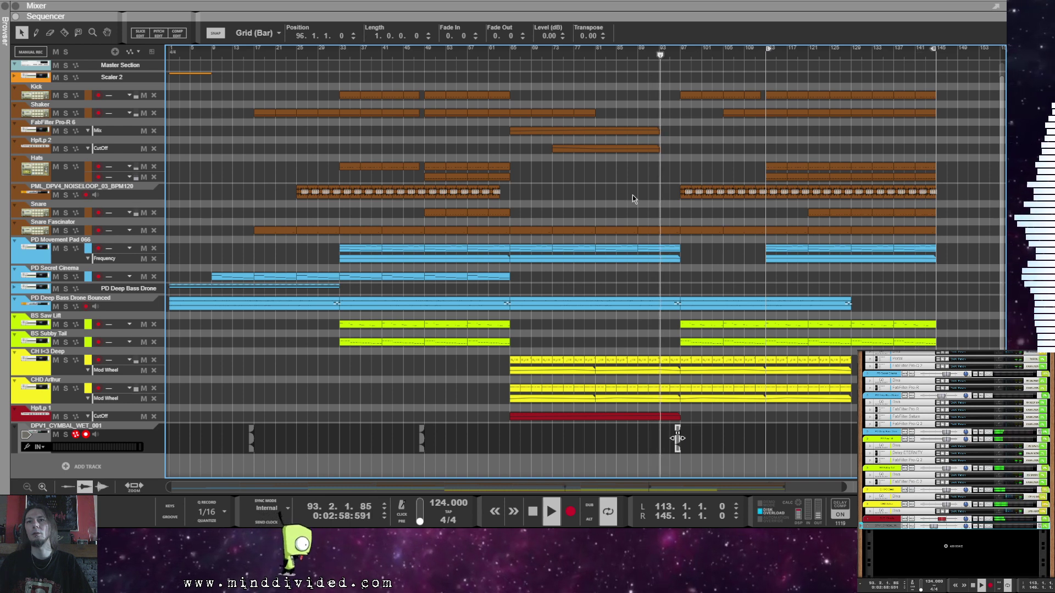
{"action": "left_click", "coordinate": [711, 420]}
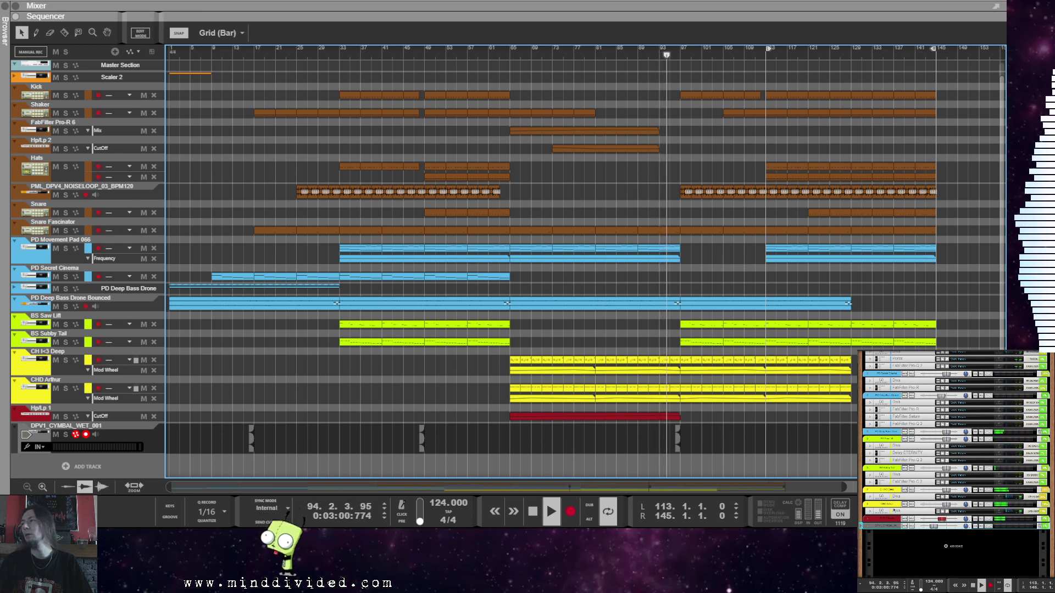
{"action": "left_click", "coordinate": [934, 528]}
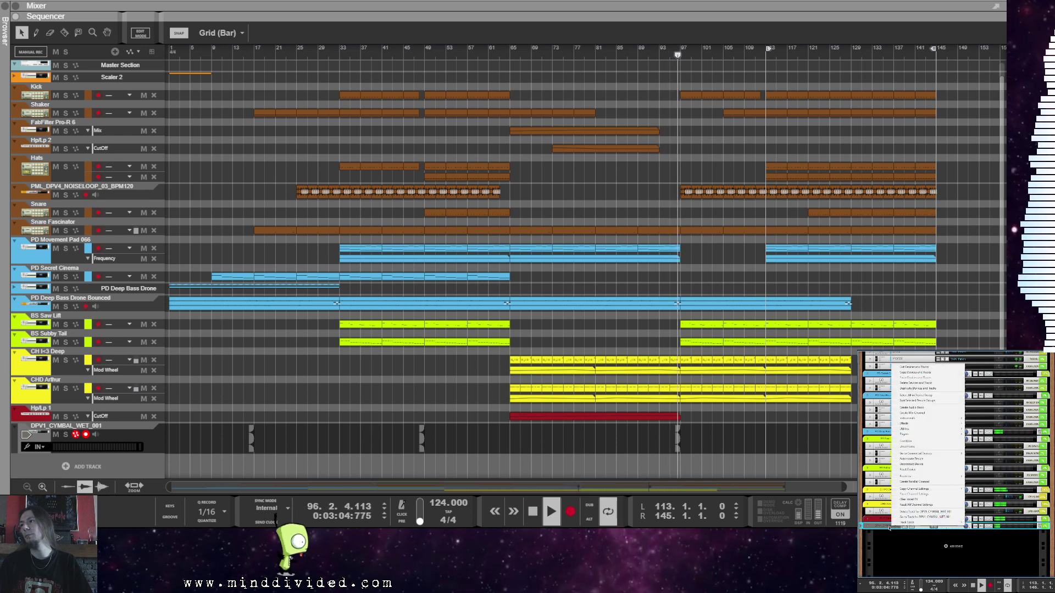
{"action": "mouse_move", "coordinate": [933, 529]}
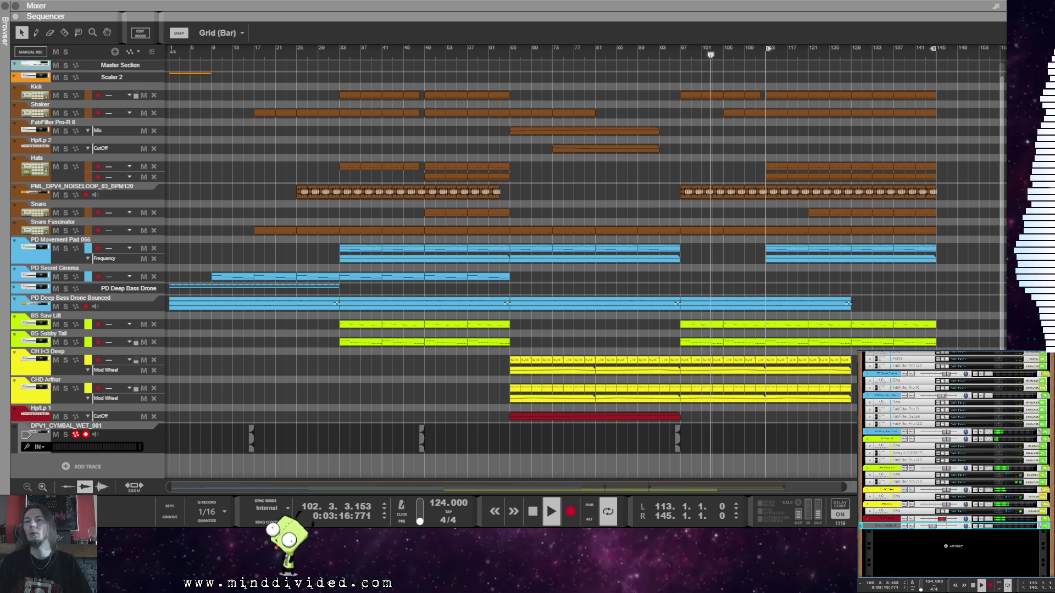
{"action": "left_click", "coordinate": [782, 431]}
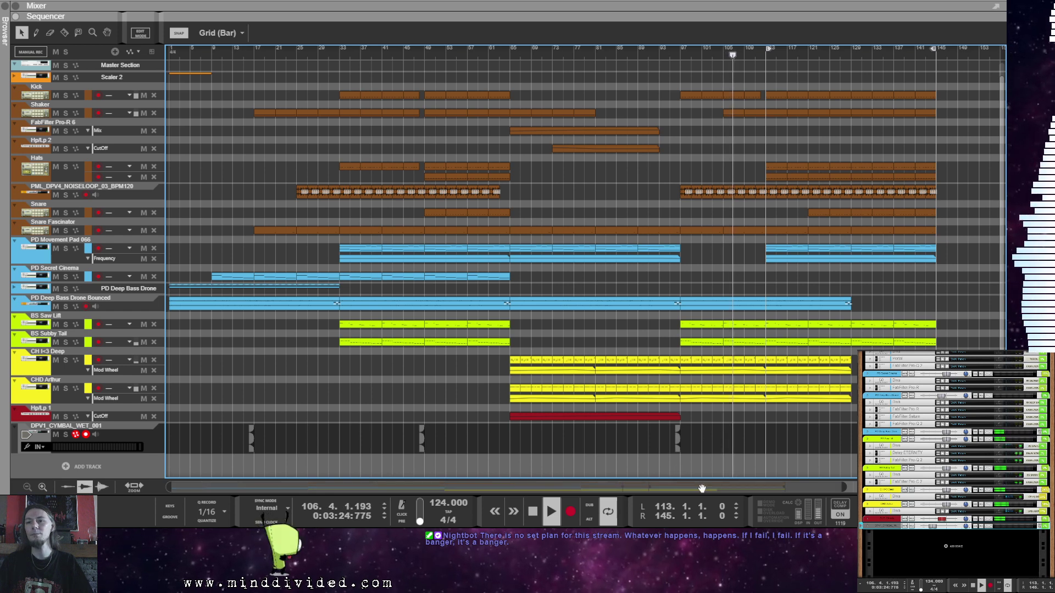
Step: Copy the bar 96 cymbal clip to bar 112
{"action": "left_click_drag", "start_coordinate": [701, 487], "coordinate": [785, 487]}
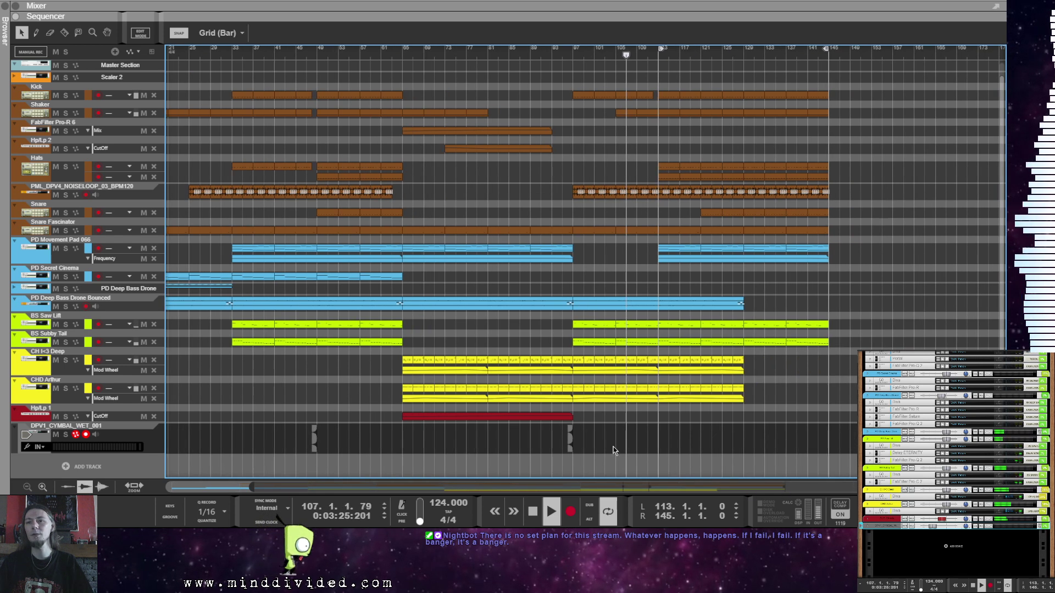
{"action": "left_click", "coordinate": [572, 446]}
{"action": "left_click", "coordinate": [654, 450]}
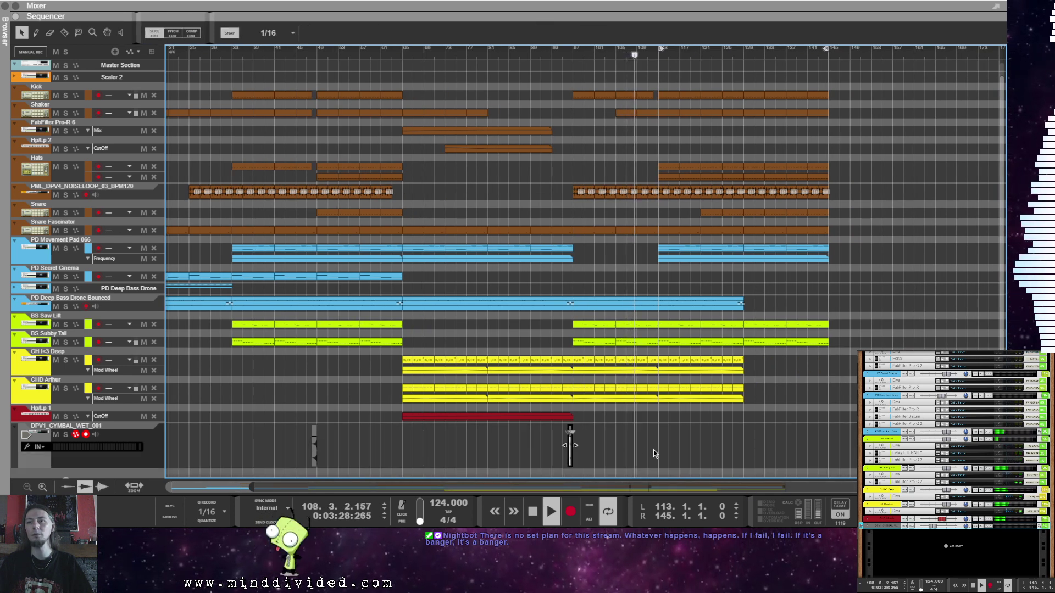
{"action": "left_click", "coordinate": [630, 424]}
{"action": "left_click_drag", "start_coordinate": [570, 441], "coordinate": [644, 439]}
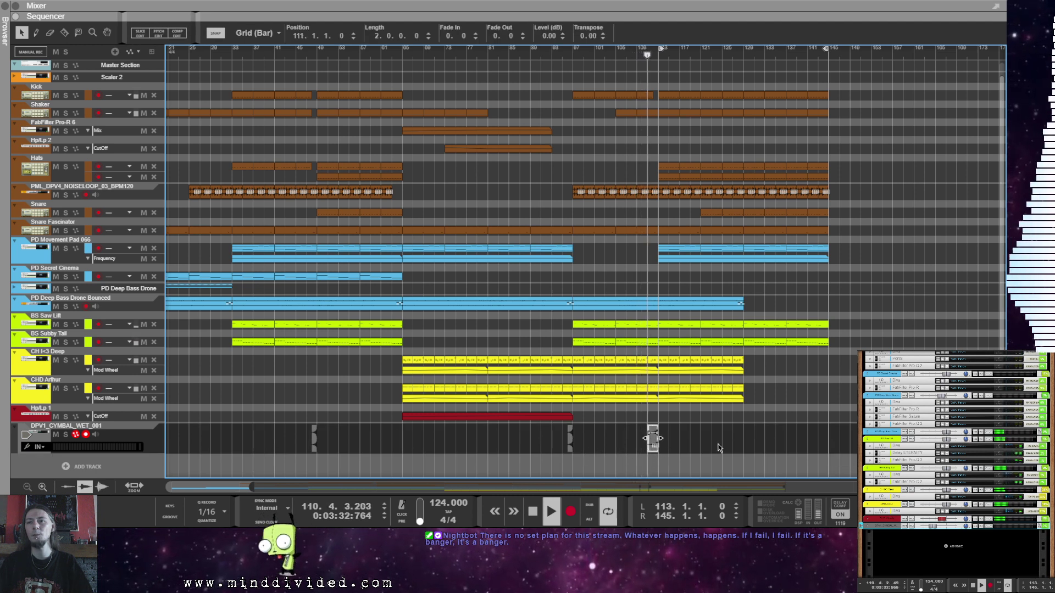
{"action": "left_click", "coordinate": [667, 452]}
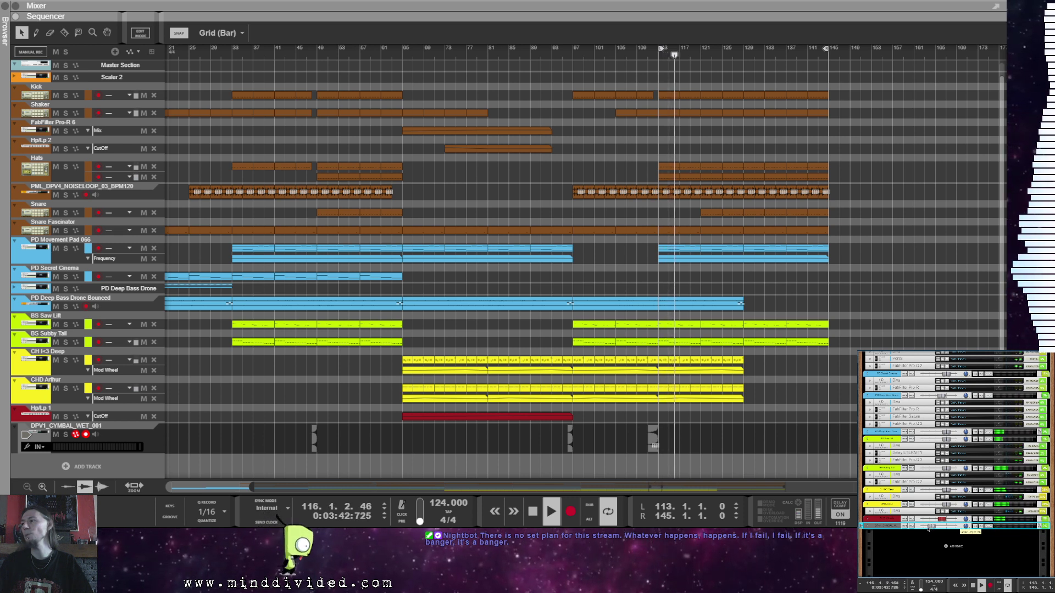
Step: Audition the bar 112 transition, then copy the cymbal clip to bar 128
{"action": "left_click", "coordinate": [650, 55]}
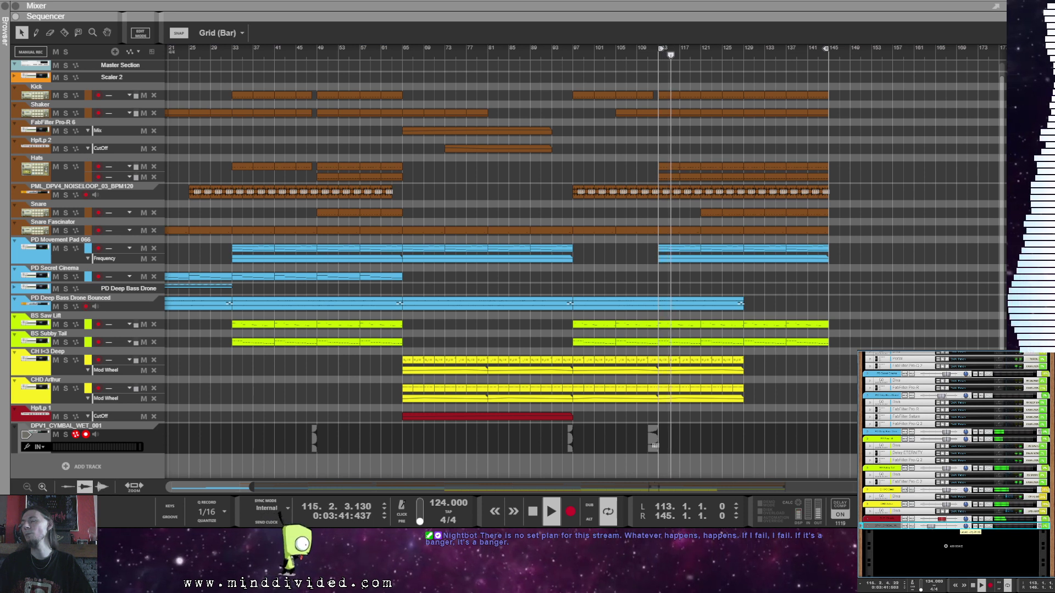
{"action": "left_click", "coordinate": [653, 55]}
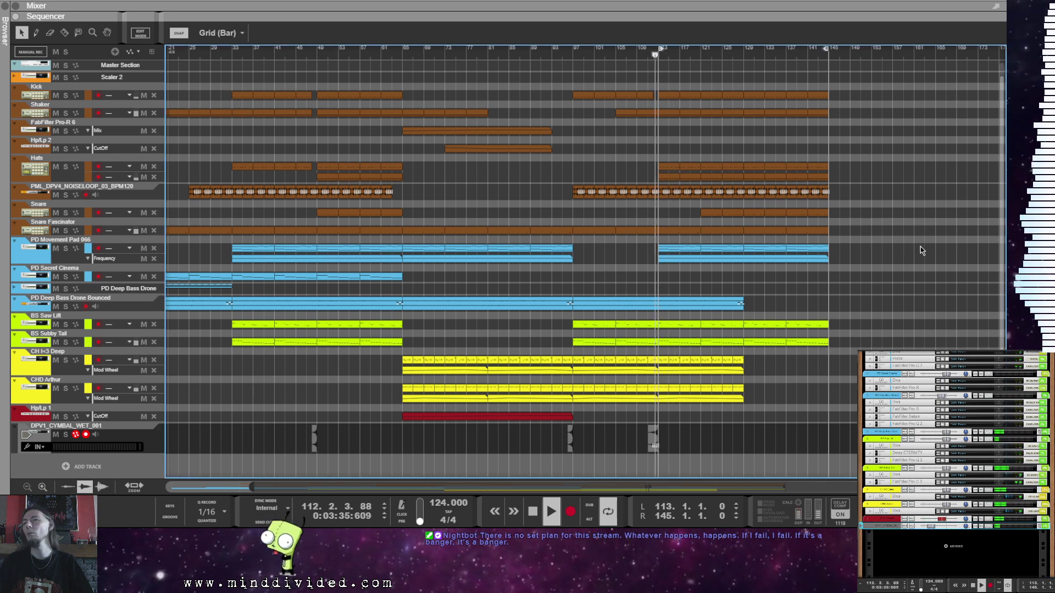
{"action": "left_click", "coordinate": [931, 527]}
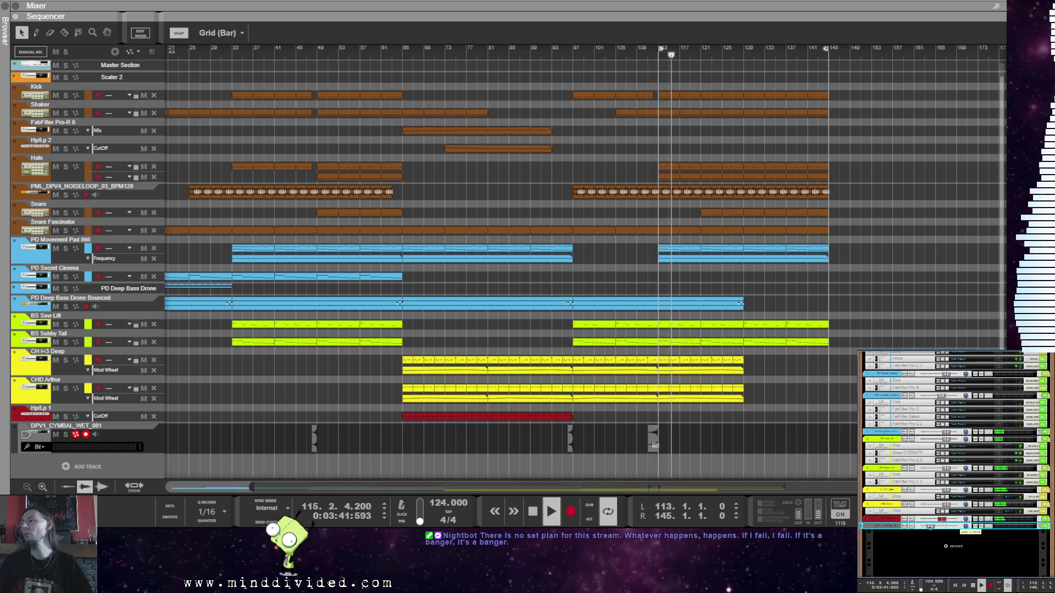
{"action": "left_click", "coordinate": [759, 412]}
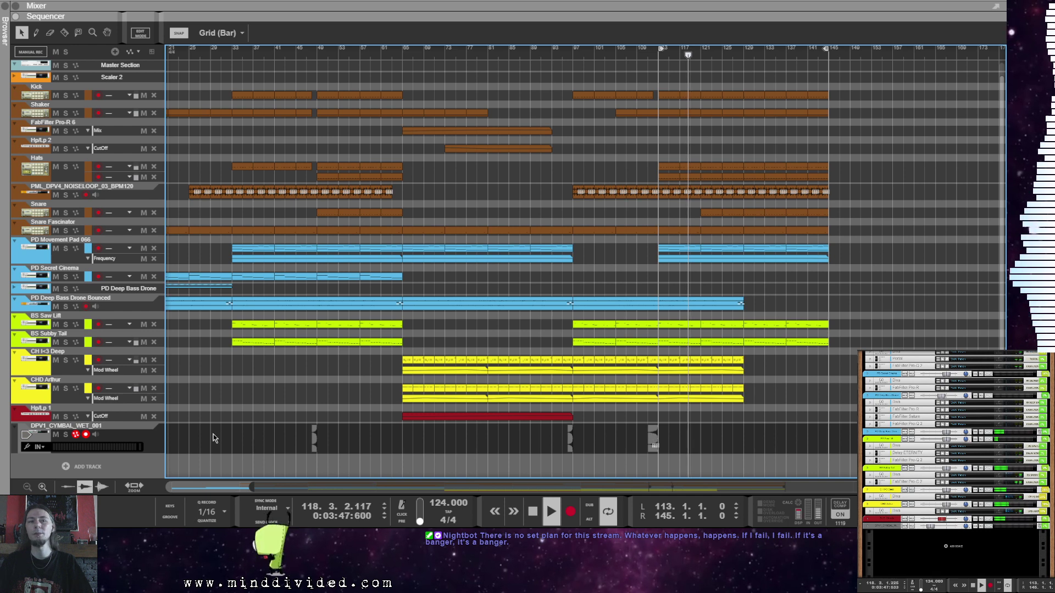
{"action": "scroll", "coordinate": [91, 442], "scroll_direction": "up", "scroll_amount": 1}
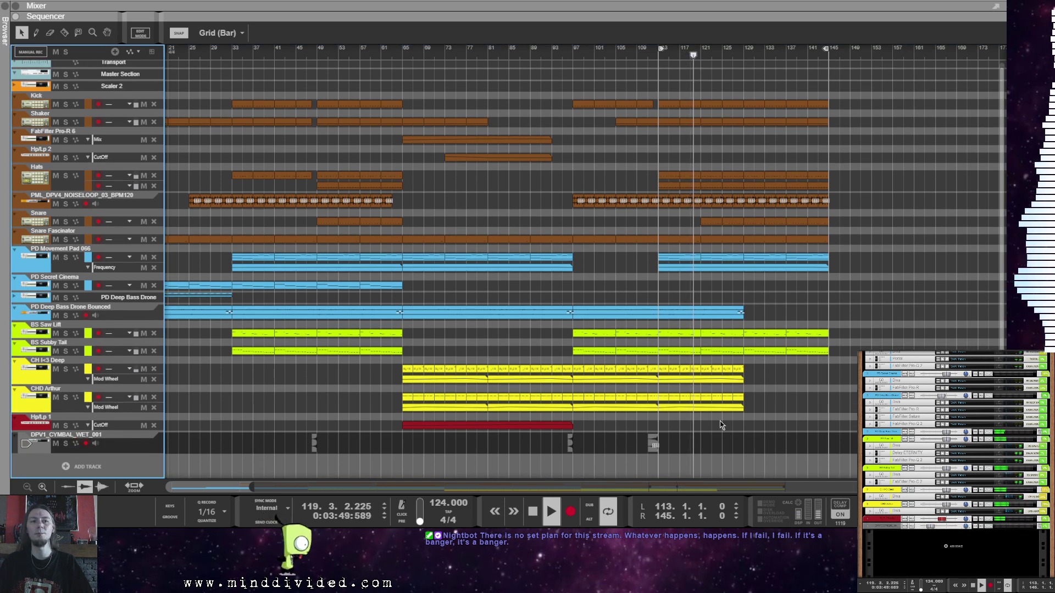
{"action": "left_click", "coordinate": [716, 447]}
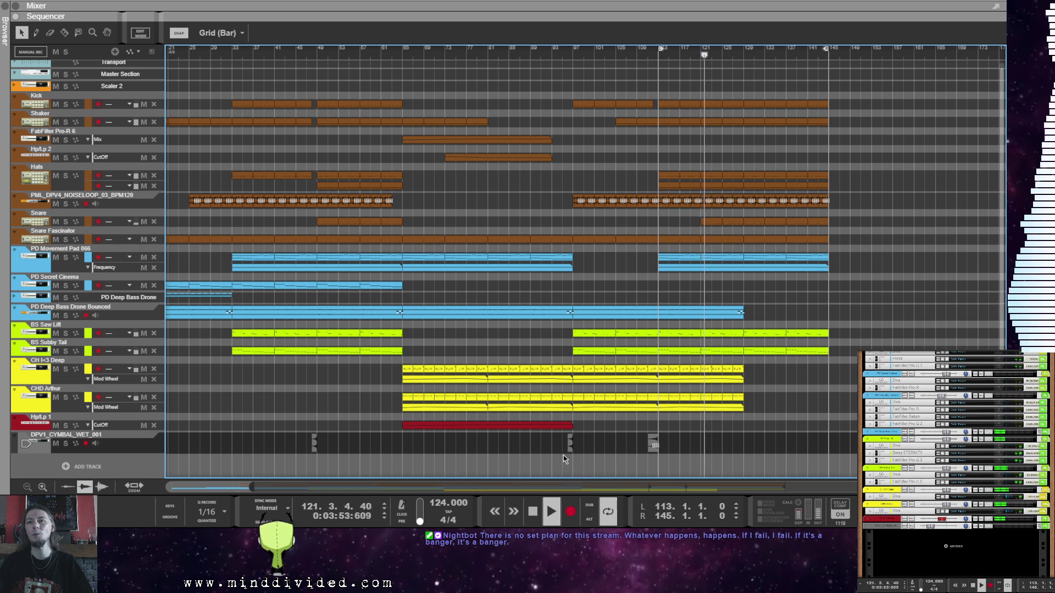
{"action": "left_click_drag", "start_coordinate": [570, 452], "coordinate": [741, 446]}
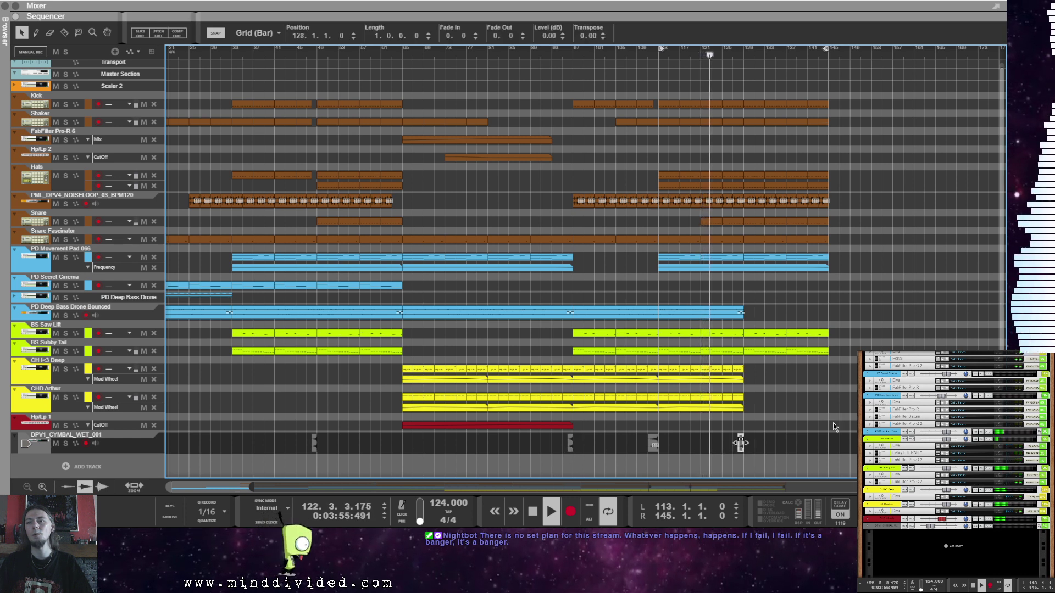
{"action": "left_click", "coordinate": [834, 417]}
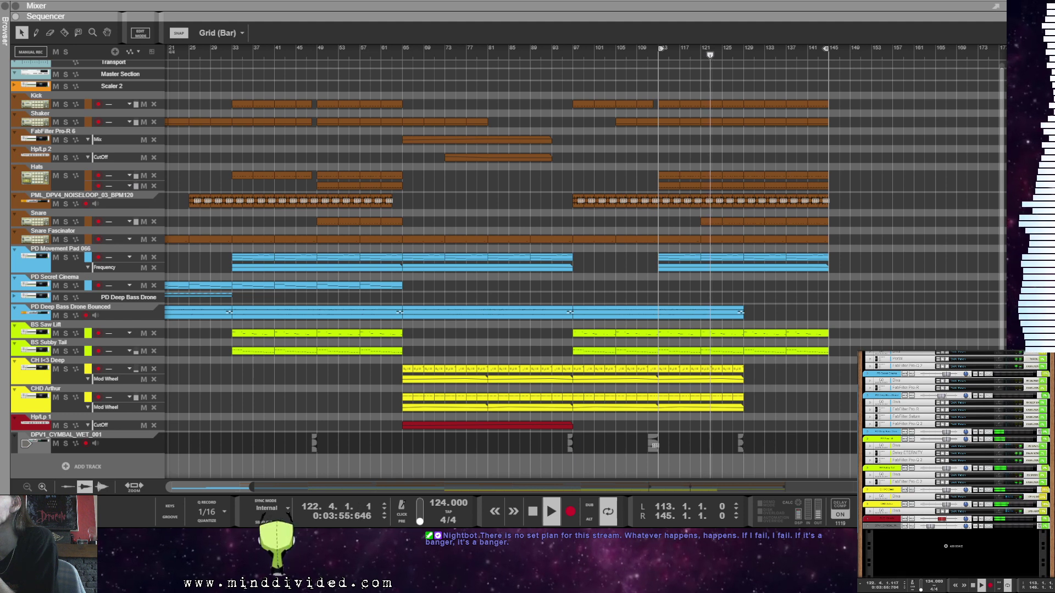
{"action": "scroll", "coordinate": [955, 453], "scroll_direction": "up", "scroll_amount": 5}
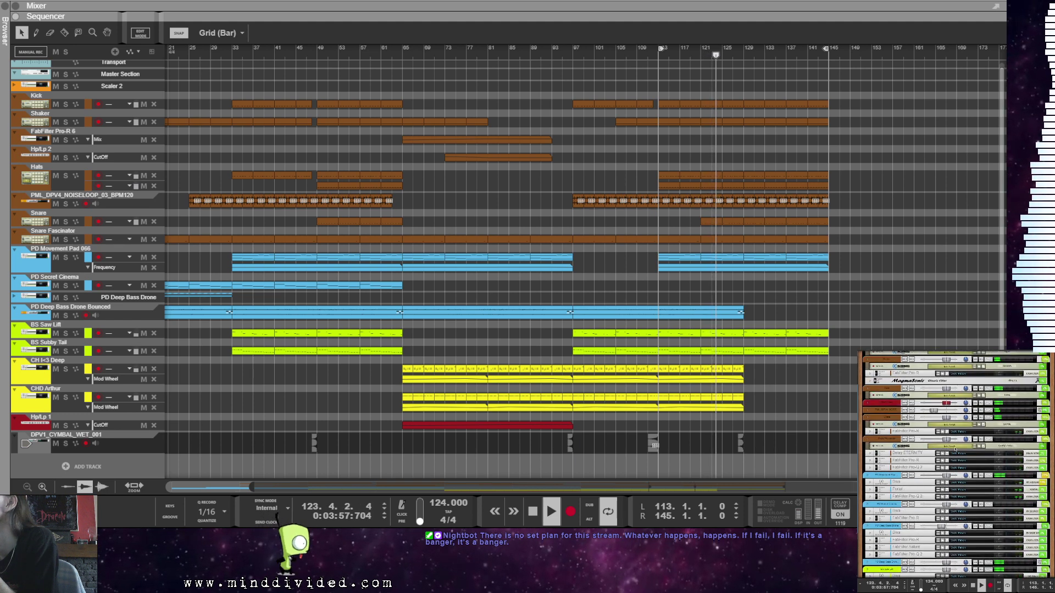
{"action": "scroll", "coordinate": [954, 454], "scroll_direction": "down", "scroll_amount": 2}
{"action": "scroll", "coordinate": [954, 451], "scroll_direction": "down", "scroll_amount": 2}
{"action": "scroll", "coordinate": [955, 452], "scroll_direction": "down", "scroll_amount": 3}
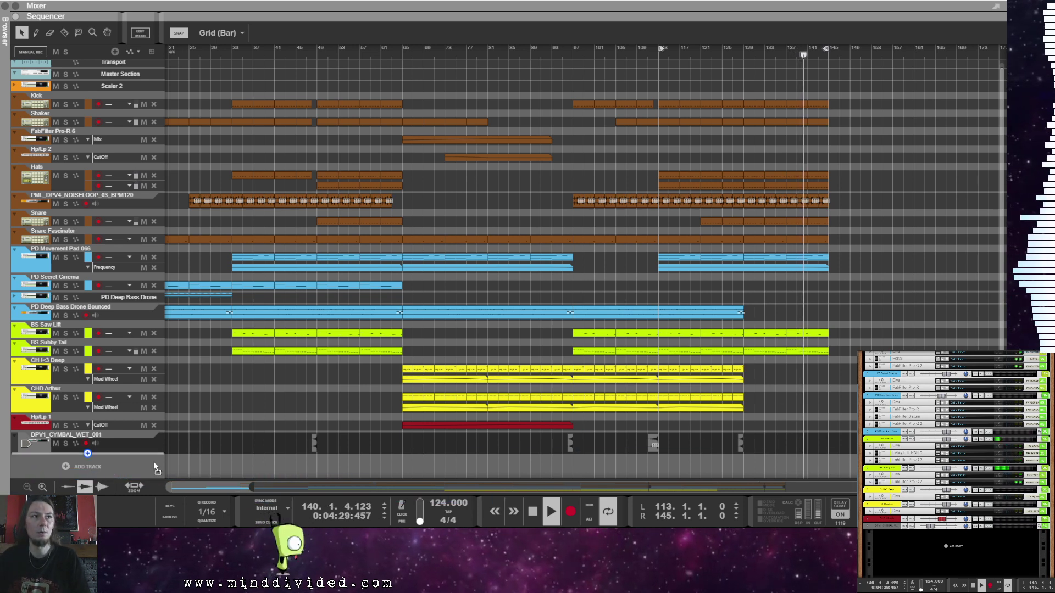
Step: Import Cym_MonoCrashLo_BSQ as a new track and insert Delay ETERNITY on its device
{"action": "left_click_drag", "start_coordinate": [154, 463], "coordinate": [156, 465]}
{"action": "left_click", "coordinate": [247, 432]}
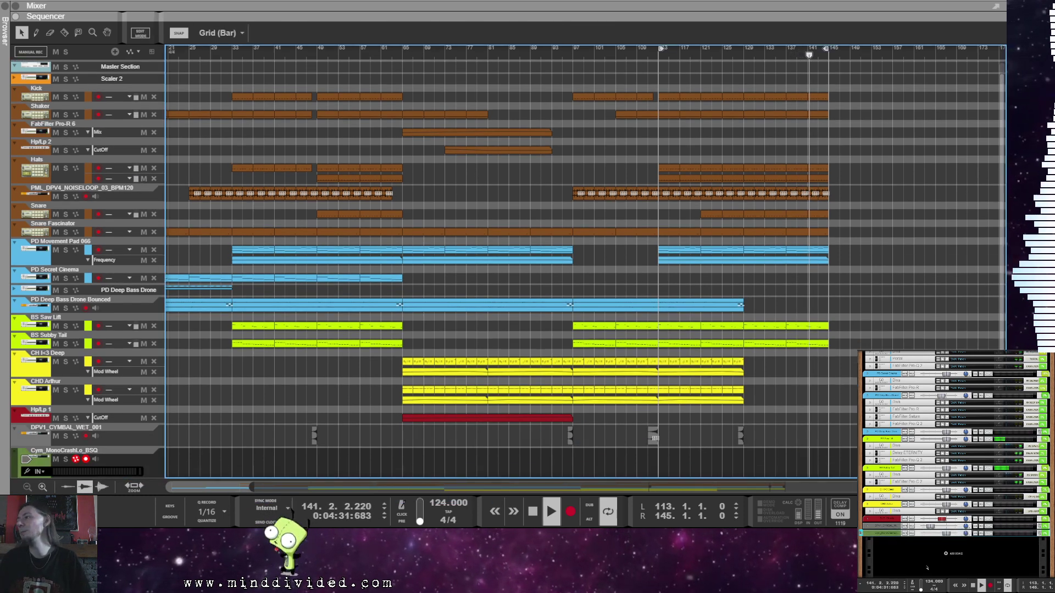
{"action": "right_click", "coordinate": [928, 534]}
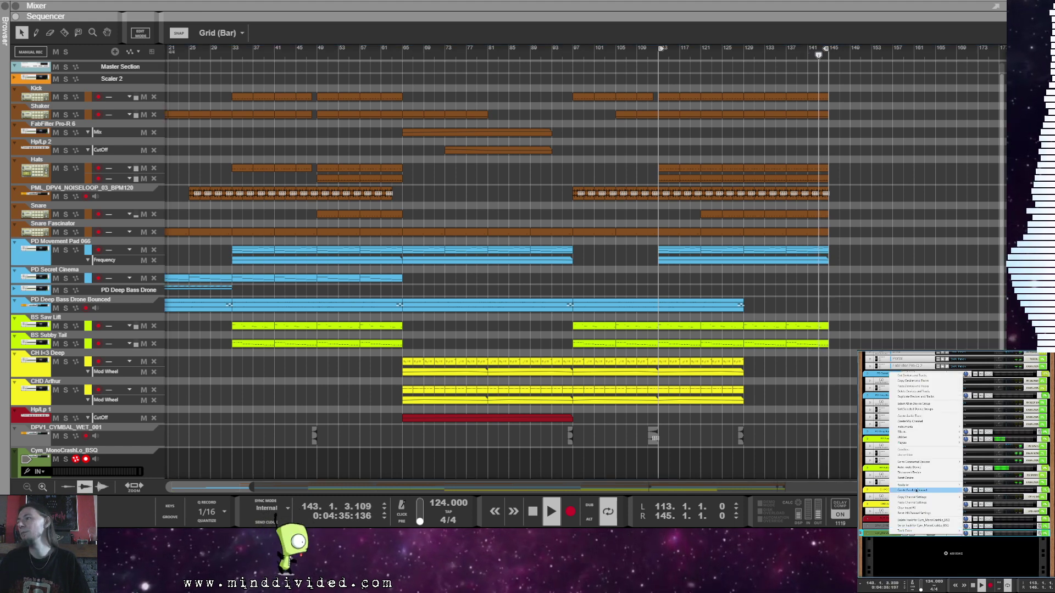
{"action": "left_click", "coordinate": [920, 548]}
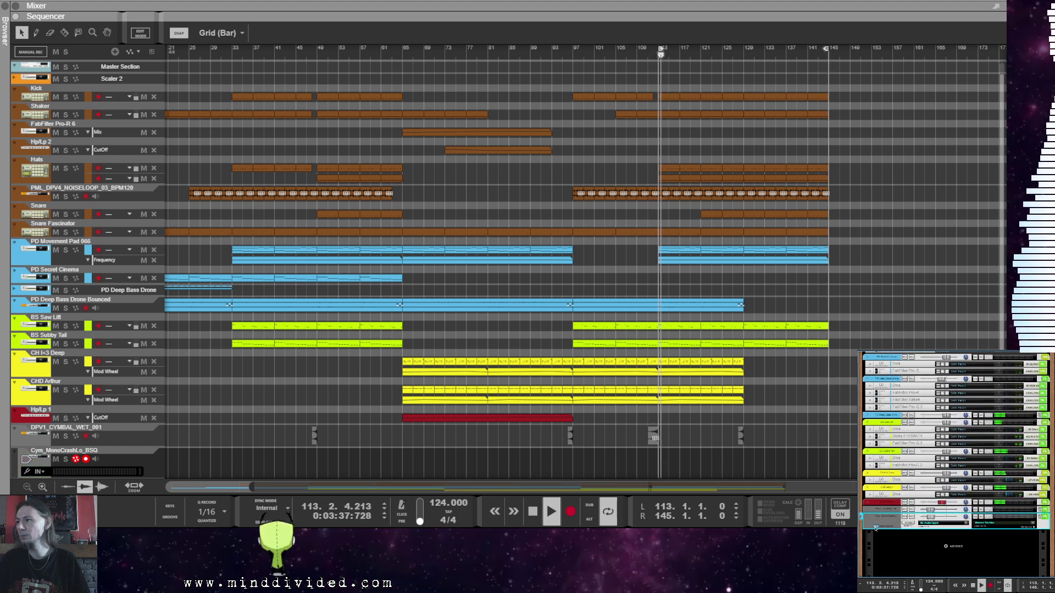
{"action": "right_click", "coordinate": [901, 529]}
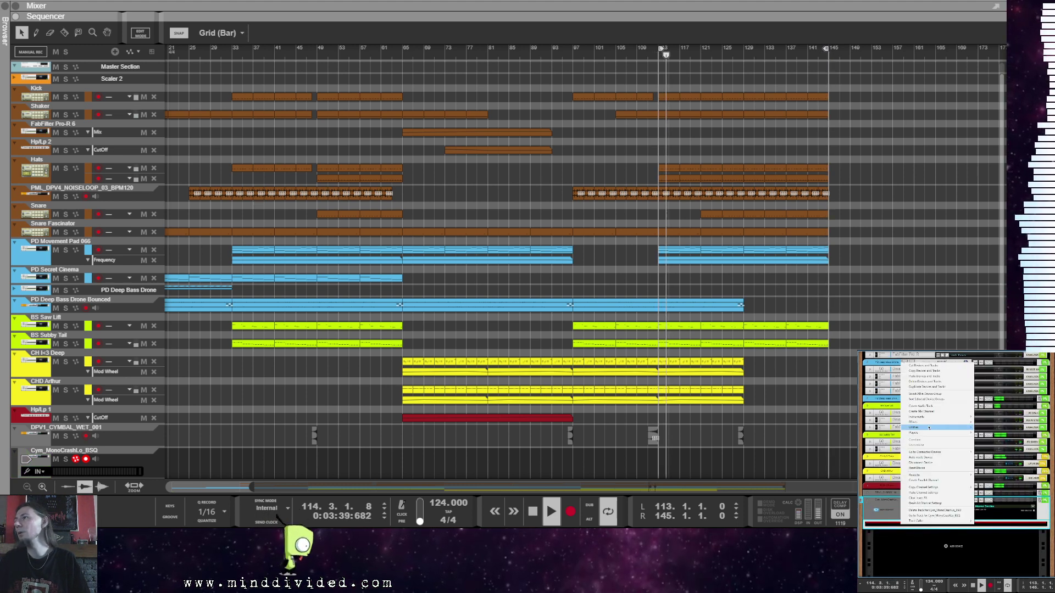
{"action": "mouse_move", "coordinate": [928, 423]}
{"action": "left_click", "coordinate": [1004, 362]}
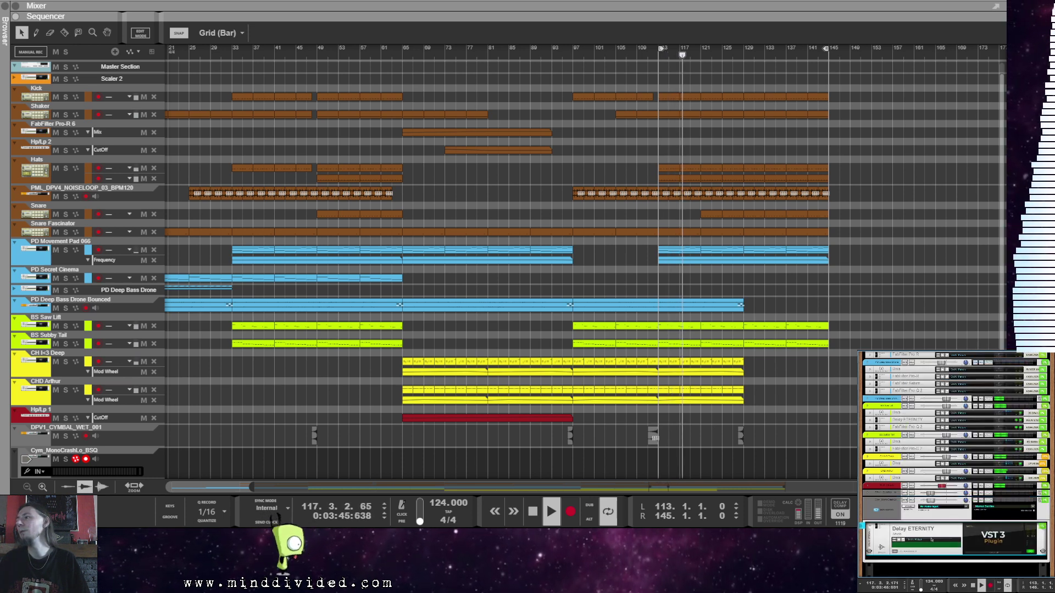
Step: Load Basic Ping-Pong in the crash track's Delay ETERNITY, check its knobs, and close it
{"action": "left_click", "coordinate": [980, 533]}
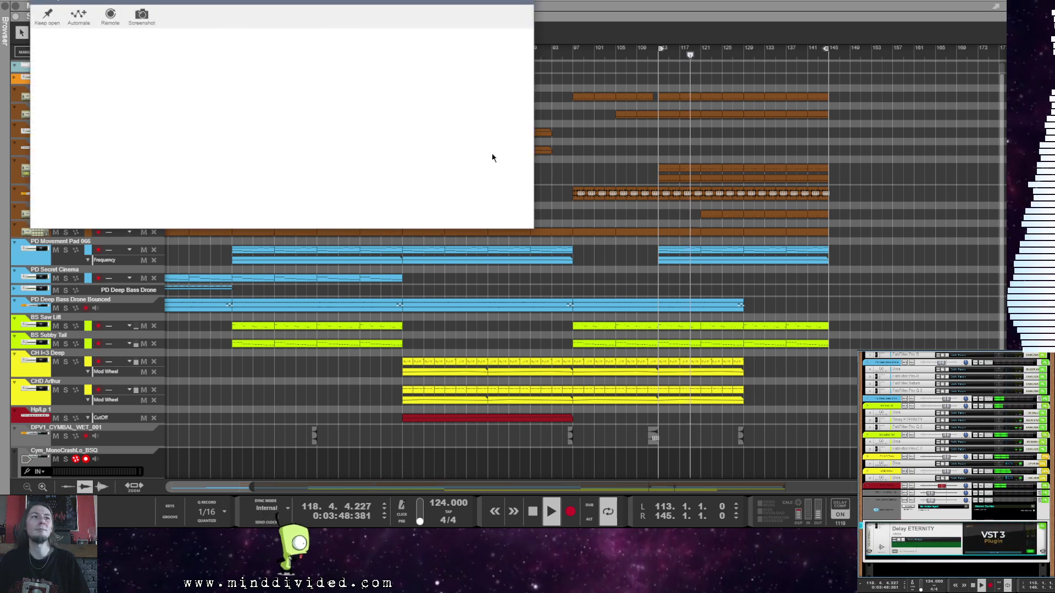
{"action": "left_click_drag", "start_coordinate": [279, 1], "coordinate": [472, 61]}
{"action": "left_click", "coordinate": [428, 97]}
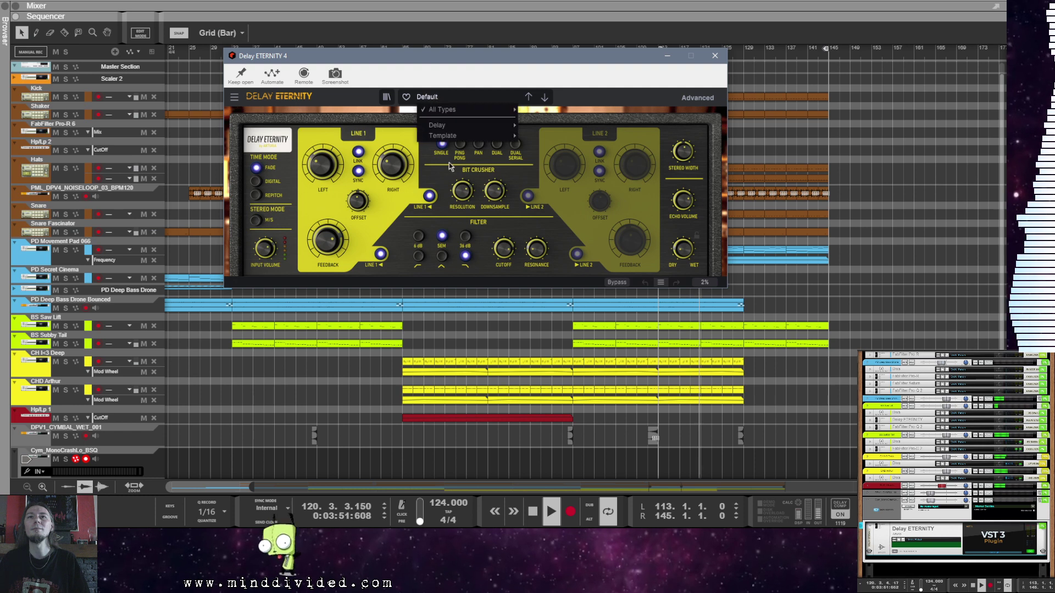
{"action": "mouse_move", "coordinate": [453, 126]}
{"action": "left_click", "coordinate": [558, 42]}
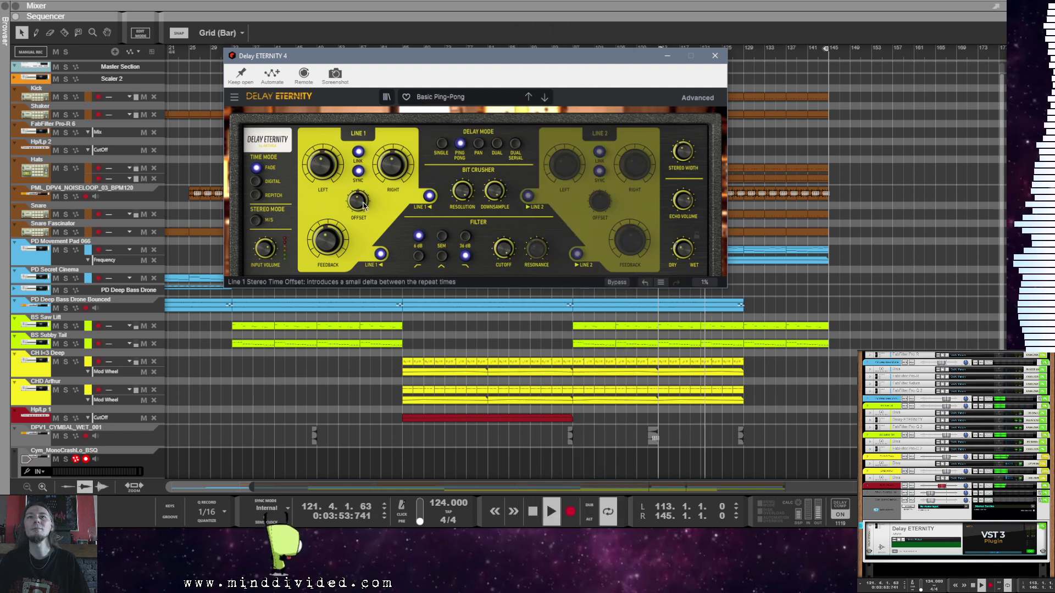
{"action": "mouse_move", "coordinate": [393, 165]}
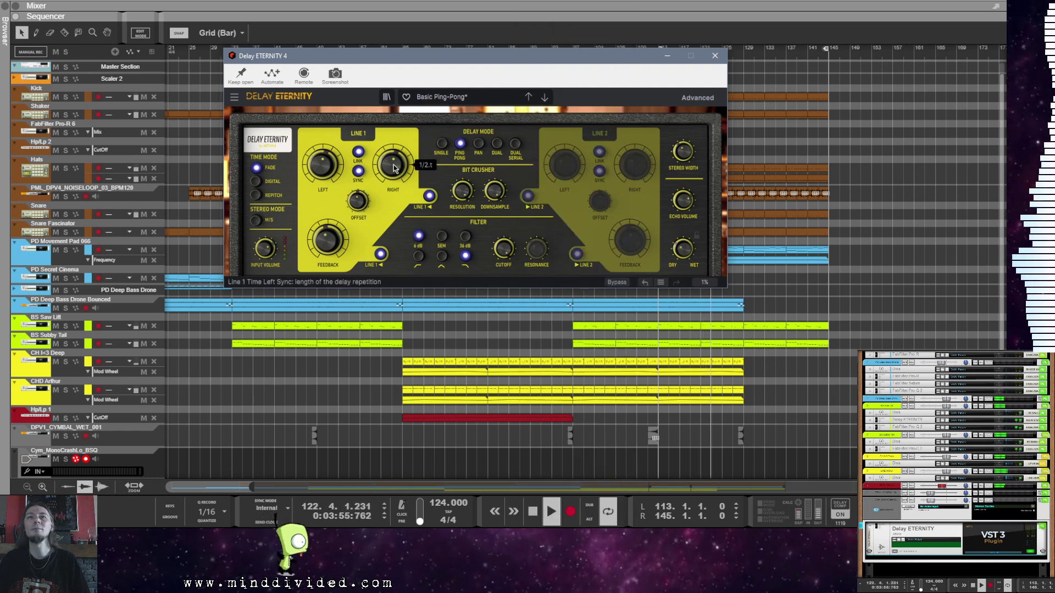
{"action": "mouse_move", "coordinate": [330, 249]}
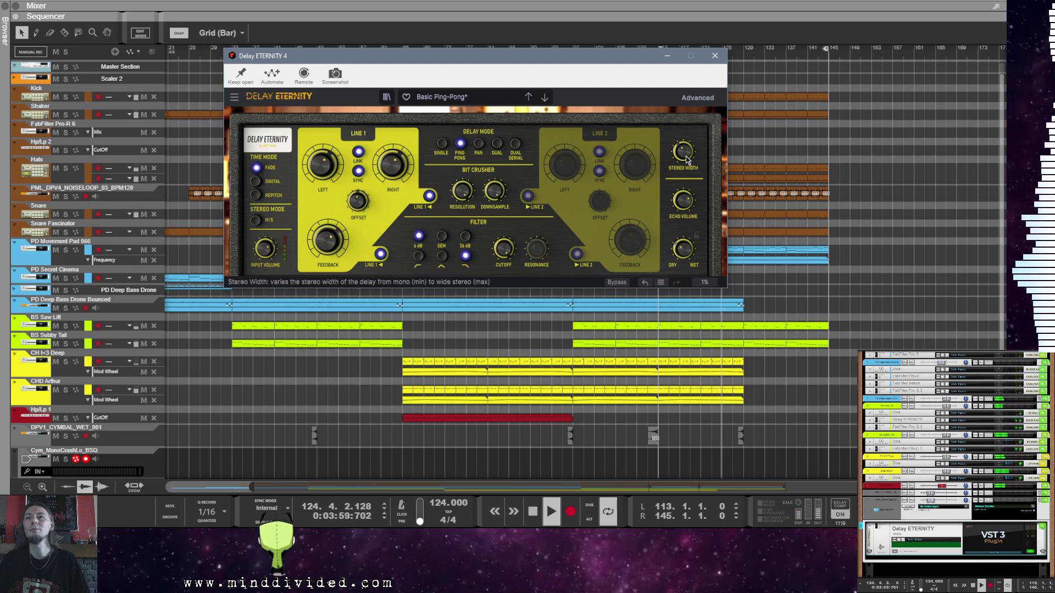
{"action": "mouse_move", "coordinate": [682, 252]}
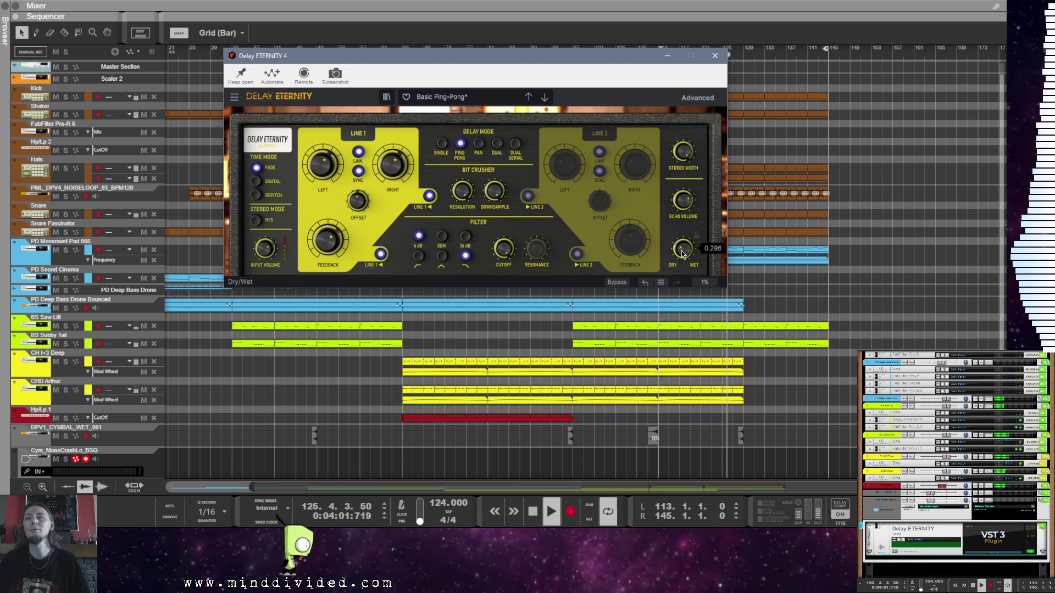
{"action": "left_click", "coordinate": [715, 55]}
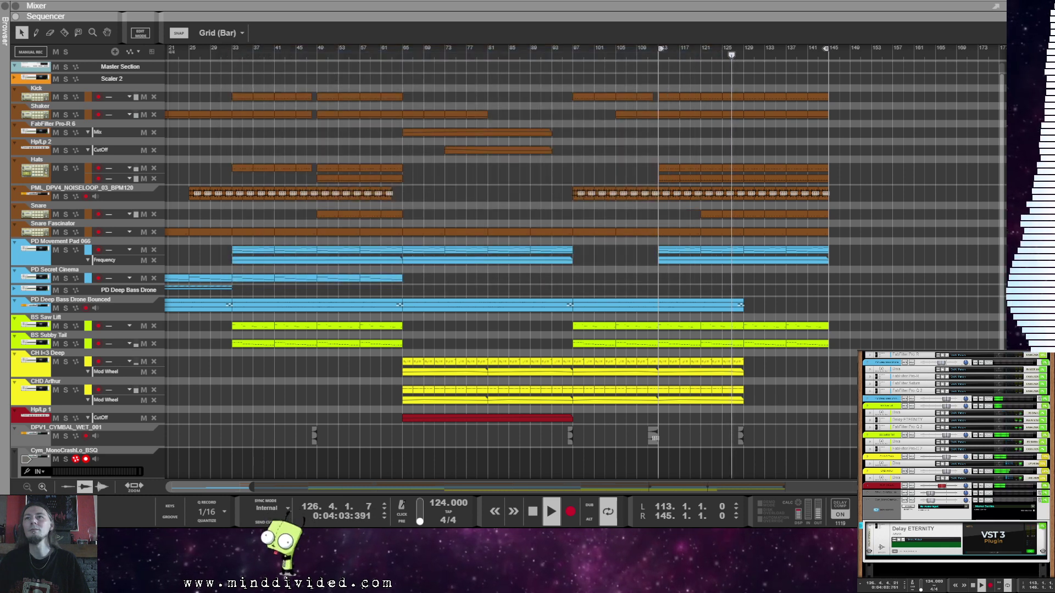
Step: Colour the crash track Graphite
{"action": "right_click", "coordinate": [897, 529]}
{"action": "mouse_move", "coordinate": [923, 526]}
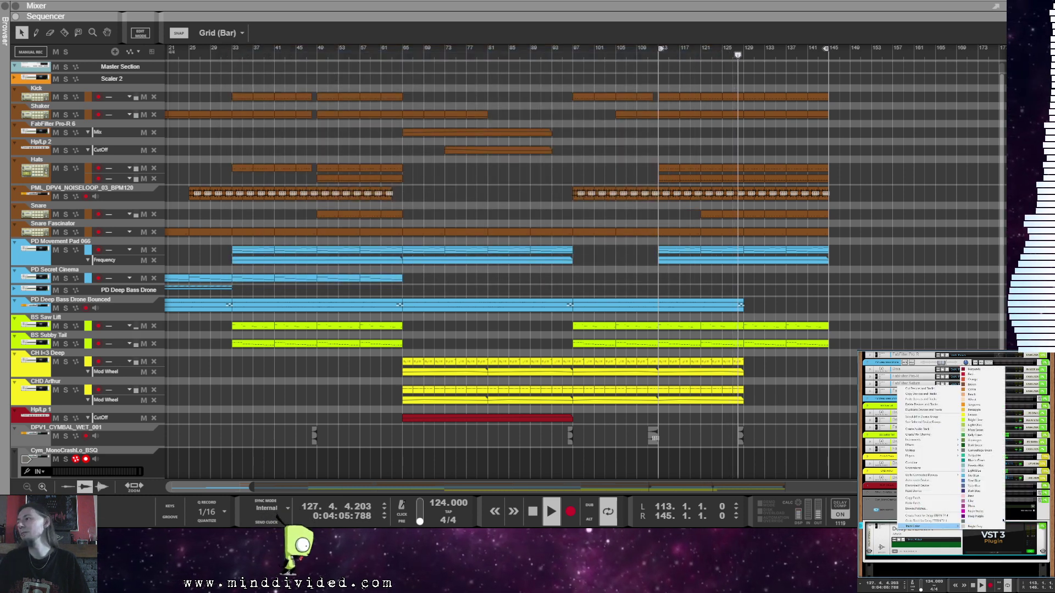
{"action": "left_click", "coordinate": [978, 521]}
{"action": "left_click", "coordinate": [959, 523]}
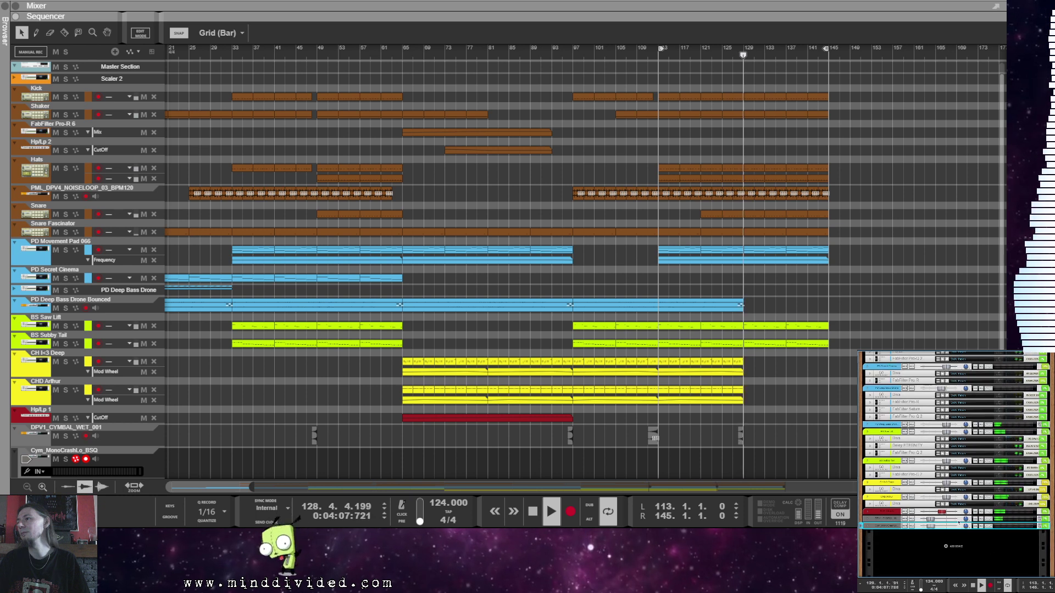
{"action": "scroll", "coordinate": [583, 455], "scroll_direction": "down", "scroll_amount": 1}
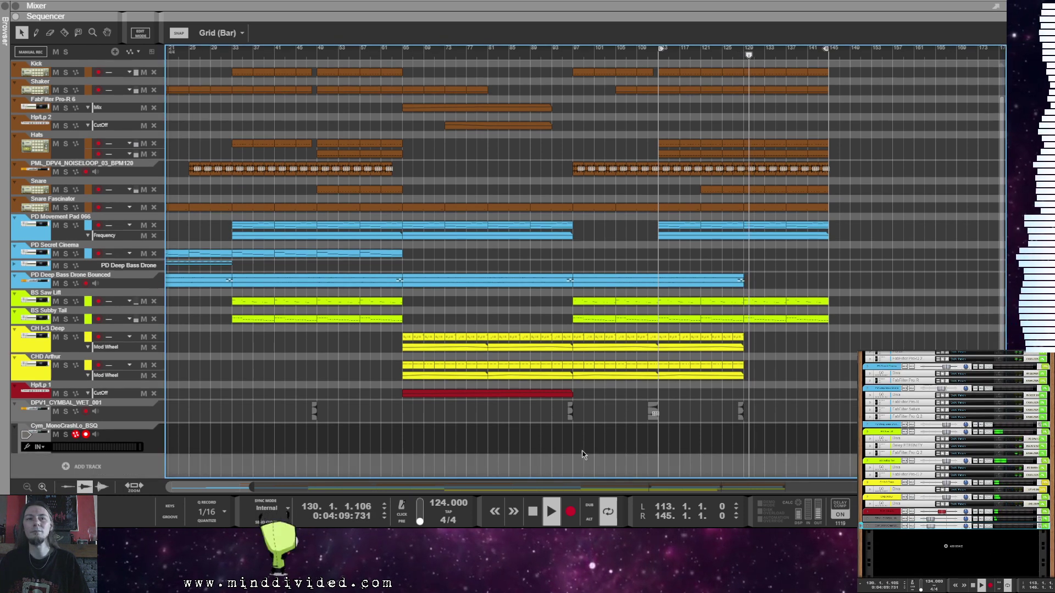
{"action": "scroll", "coordinate": [173, 456], "scroll_direction": "left", "scroll_amount": 5}
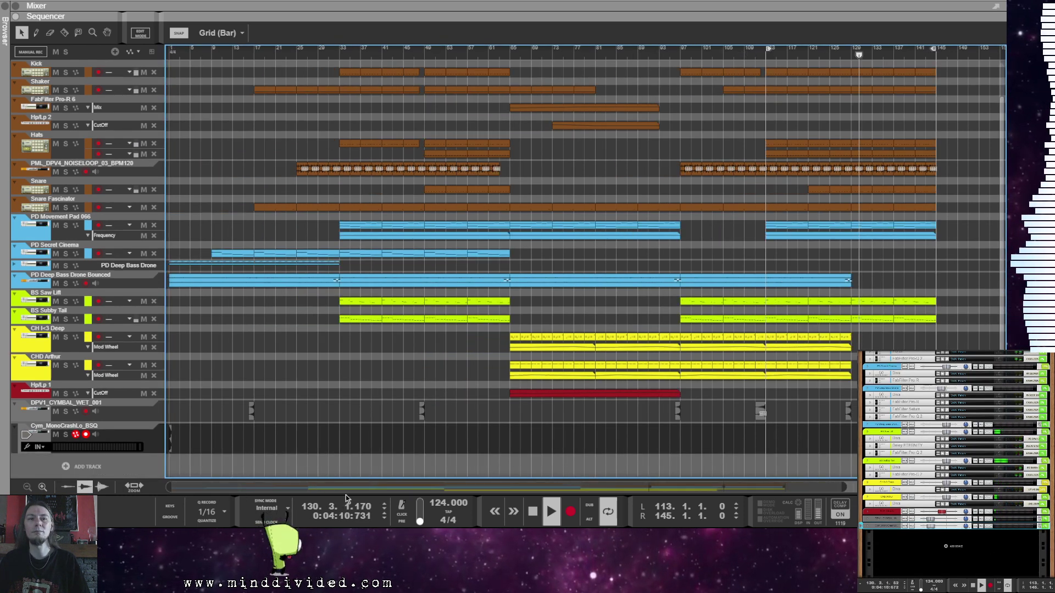
Step: Trim the bar-1 crash clip to half a bar and copy it to bar 129
{"action": "left_click", "coordinate": [172, 444]}
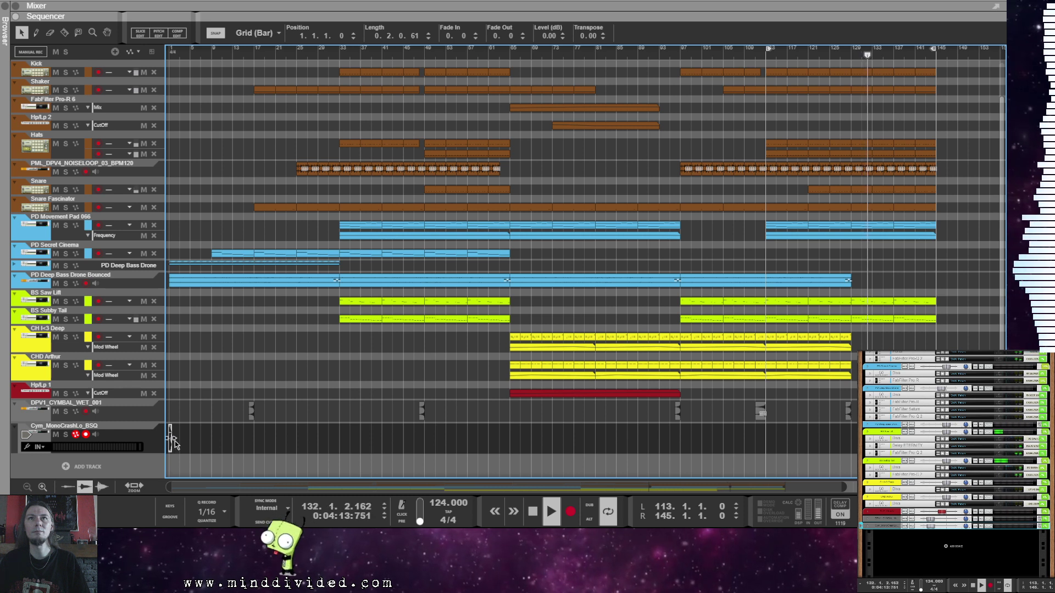
{"action": "left_click_drag", "start_coordinate": [172, 440], "coordinate": [174, 441]}
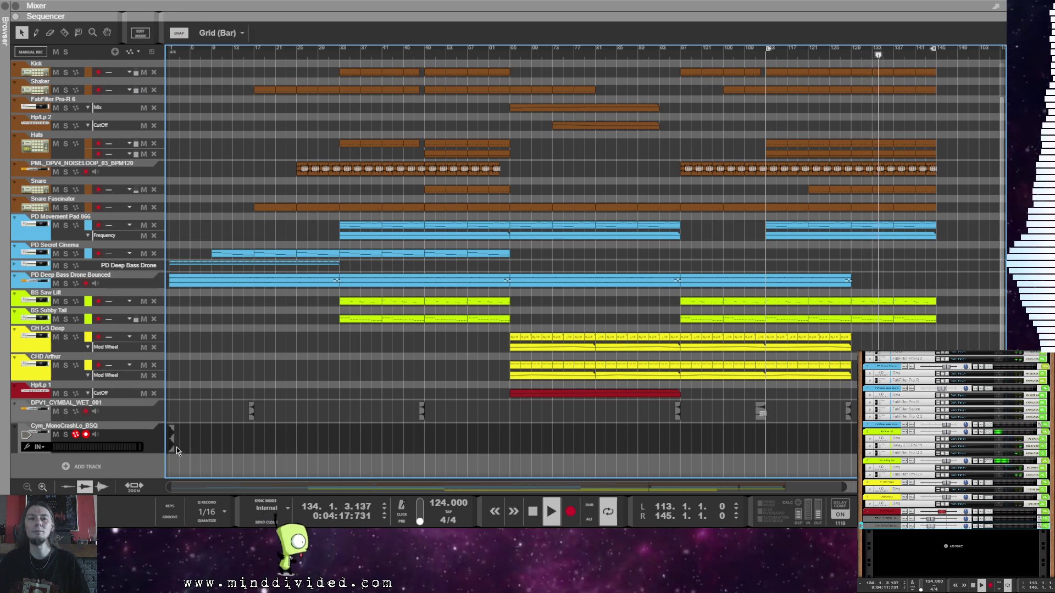
{"action": "left_click_drag", "start_coordinate": [174, 439], "coordinate": [172, 439]}
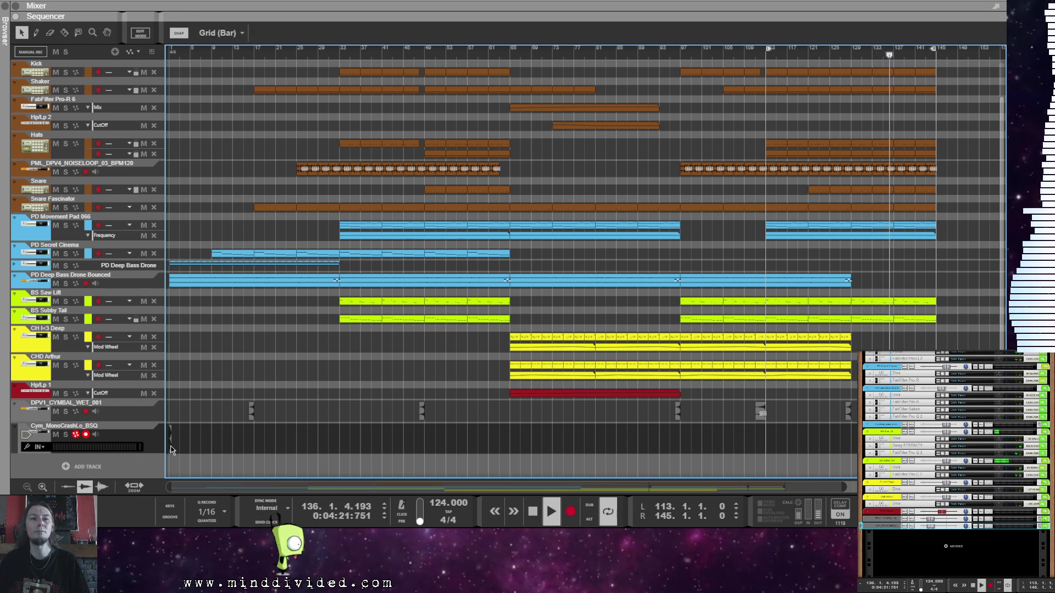
{"action": "left_click_drag", "start_coordinate": [170, 439], "coordinate": [889, 453]}
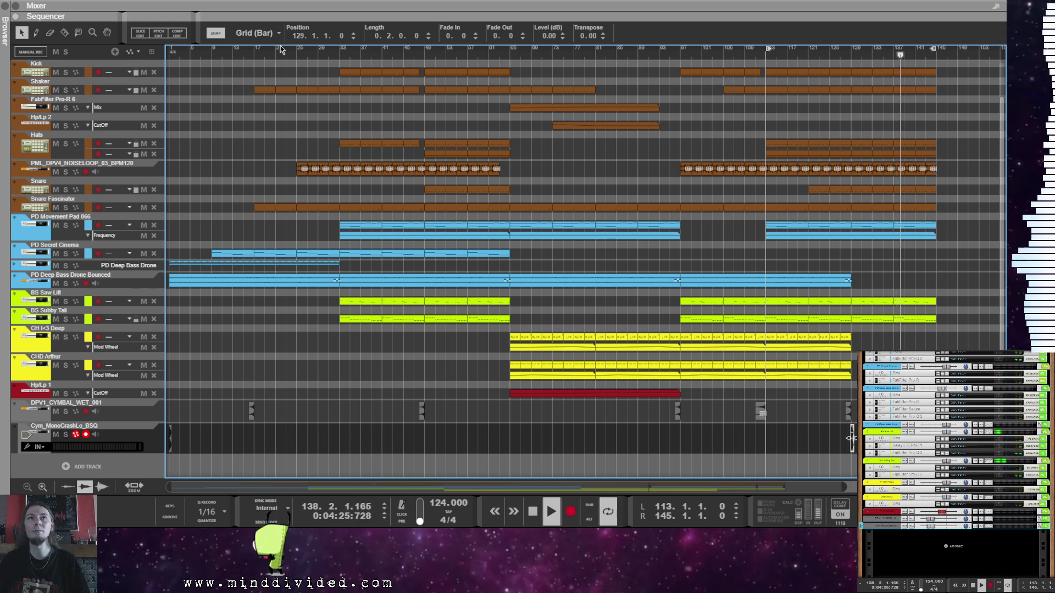
Step: Audition the new bar 129 crash, adjust its channel level, and stop playback
{"action": "left_click", "coordinate": [848, 55]}
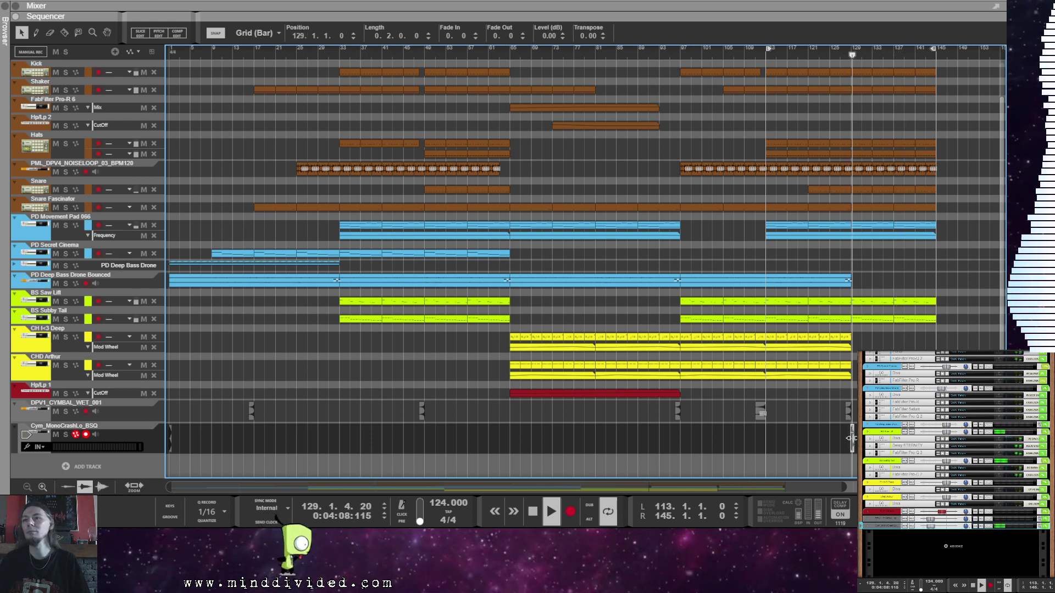
{"action": "left_click", "coordinate": [839, 55]}
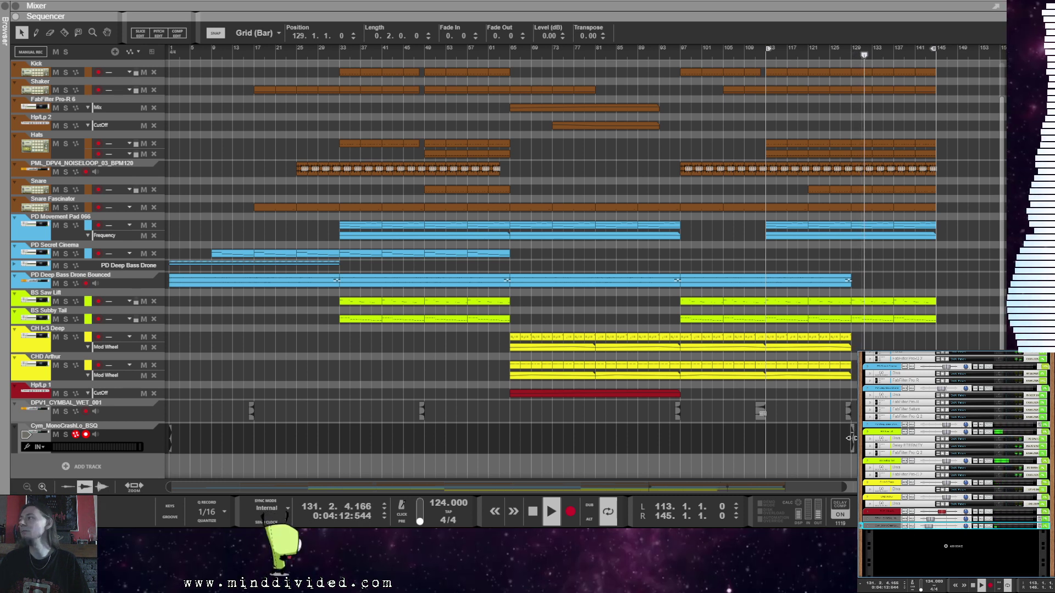
{"action": "left_click", "coordinate": [851, 108]}
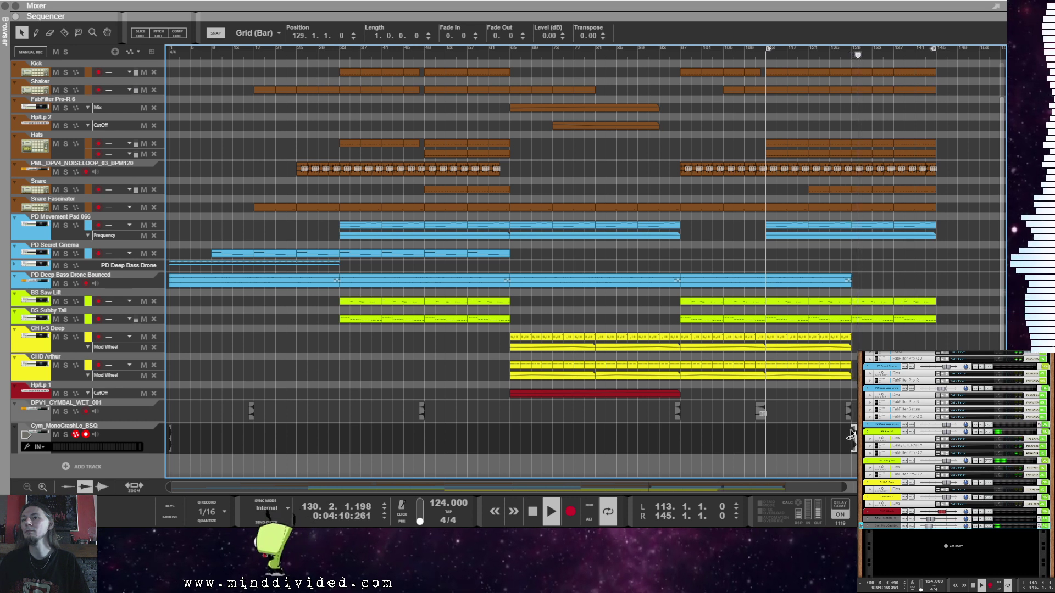
{"action": "left_click", "coordinate": [929, 527]}
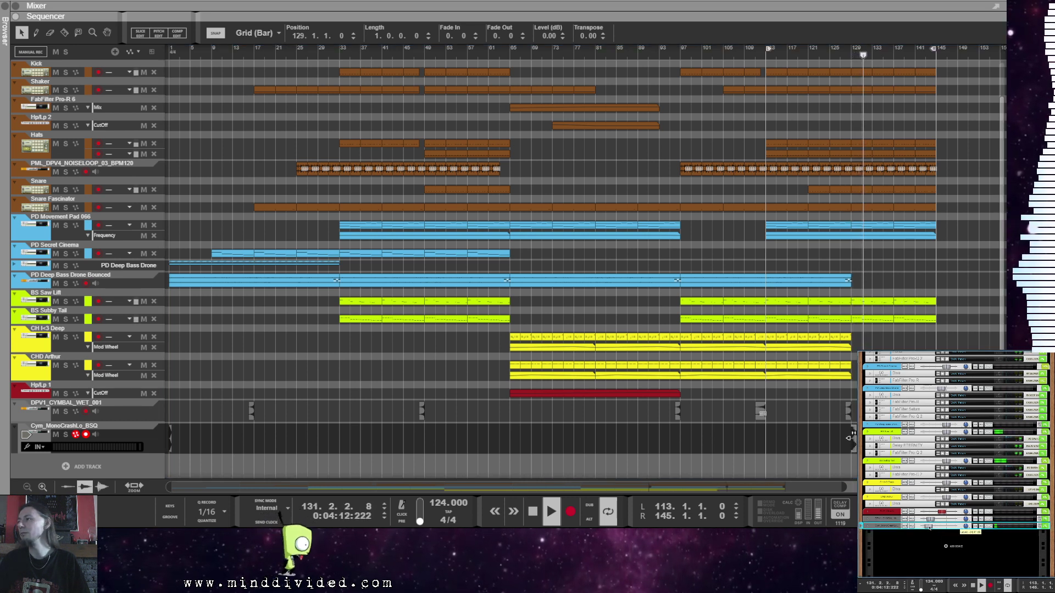
{"action": "left_click", "coordinate": [853, 448]}
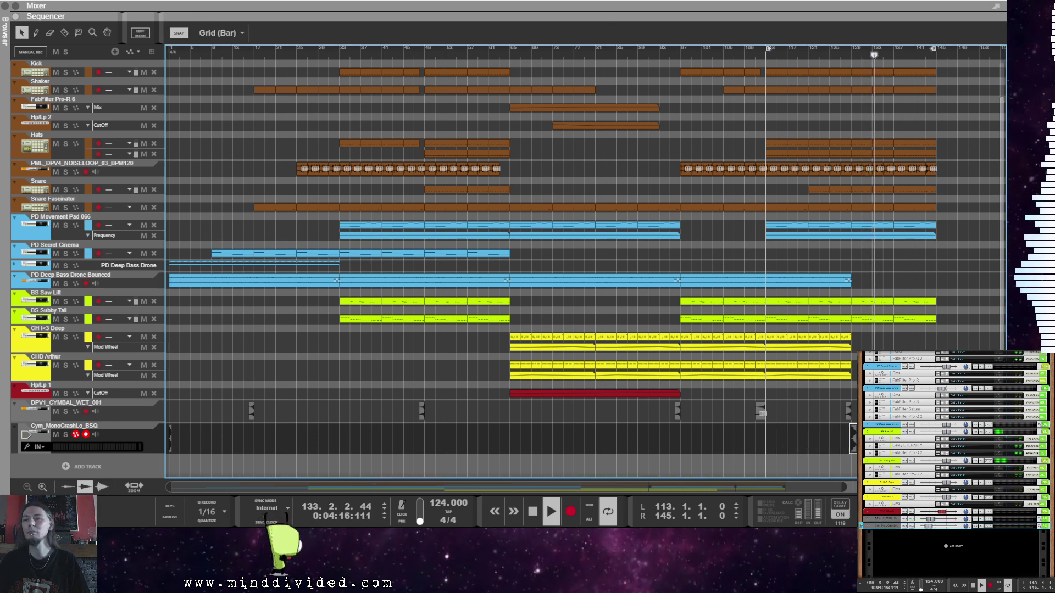
{"action": "left_click", "coordinate": [852, 448]}
{"action": "left_click", "coordinate": [876, 450]}
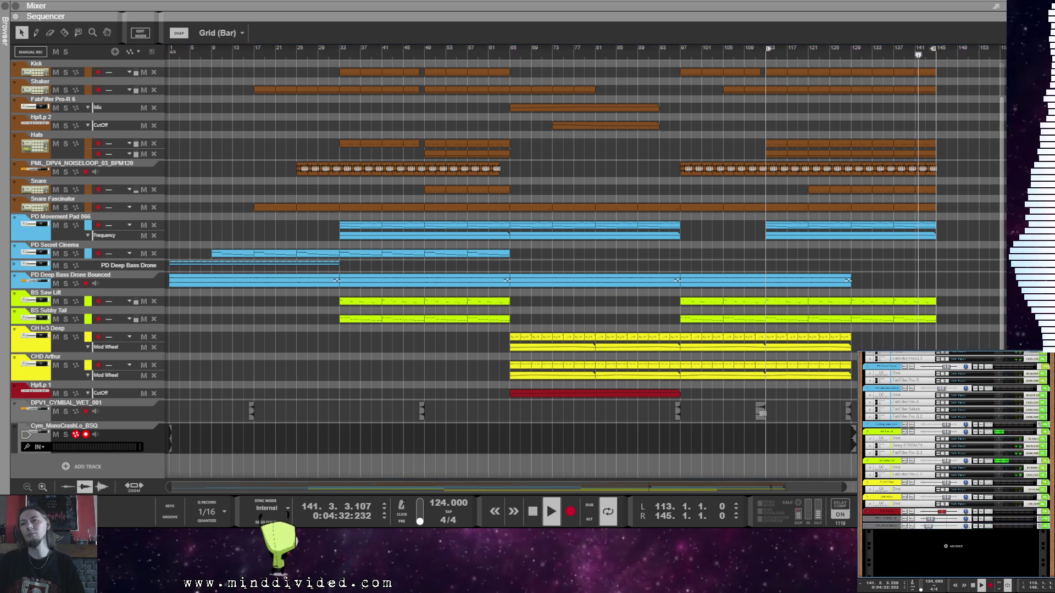
{"action": "left_click", "coordinate": [804, 462]}
{"action": "key", "text": "space"}
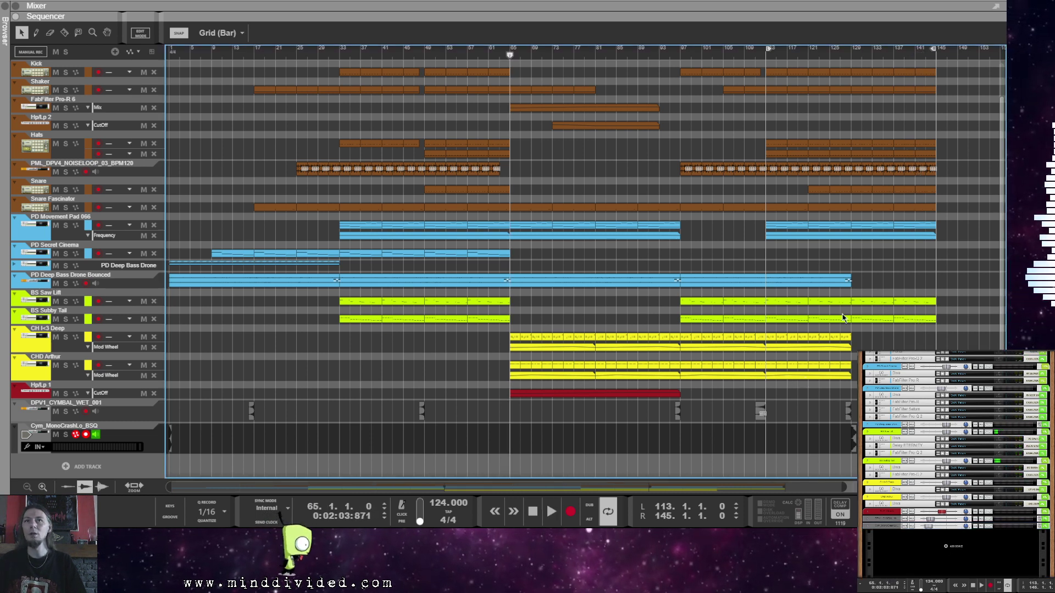
Step: Copy the bar-65 crash clip to bar 33
{"action": "left_click", "coordinate": [896, 439]}
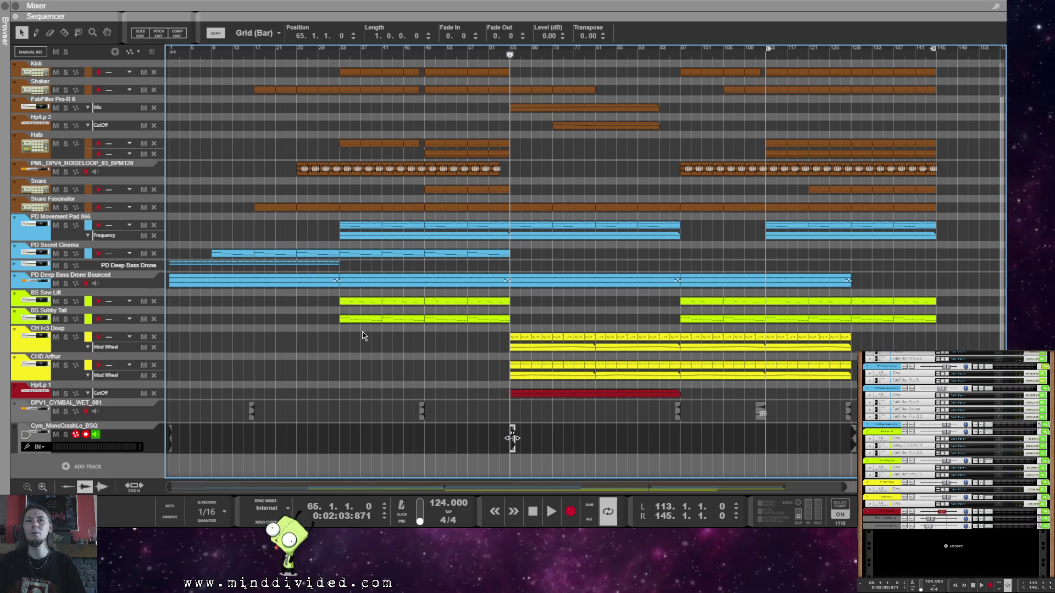
{"action": "scroll", "coordinate": [367, 332], "scroll_direction": "up", "scroll_amount": 2}
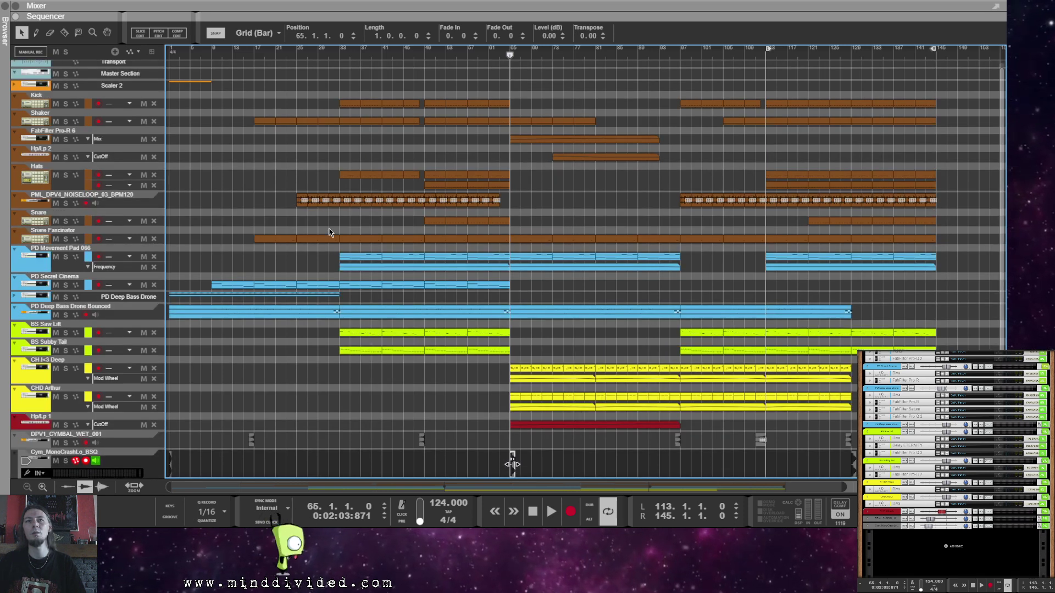
{"action": "left_click", "coordinate": [429, 391]}
{"action": "scroll", "coordinate": [478, 455], "scroll_direction": "down", "scroll_amount": 2}
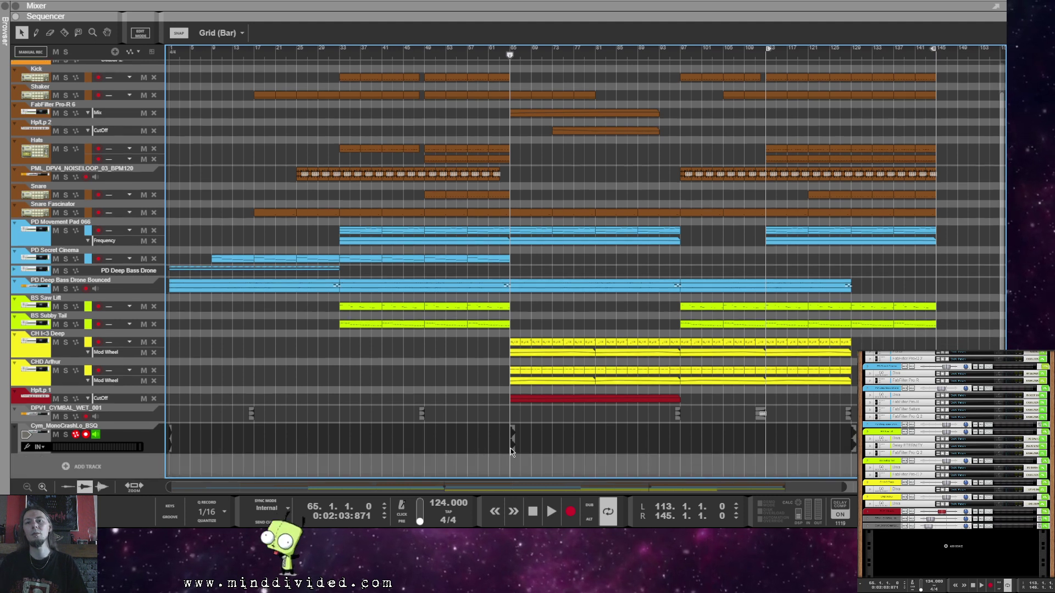
{"action": "left_click_drag", "start_coordinate": [515, 452], "coordinate": [349, 459]}
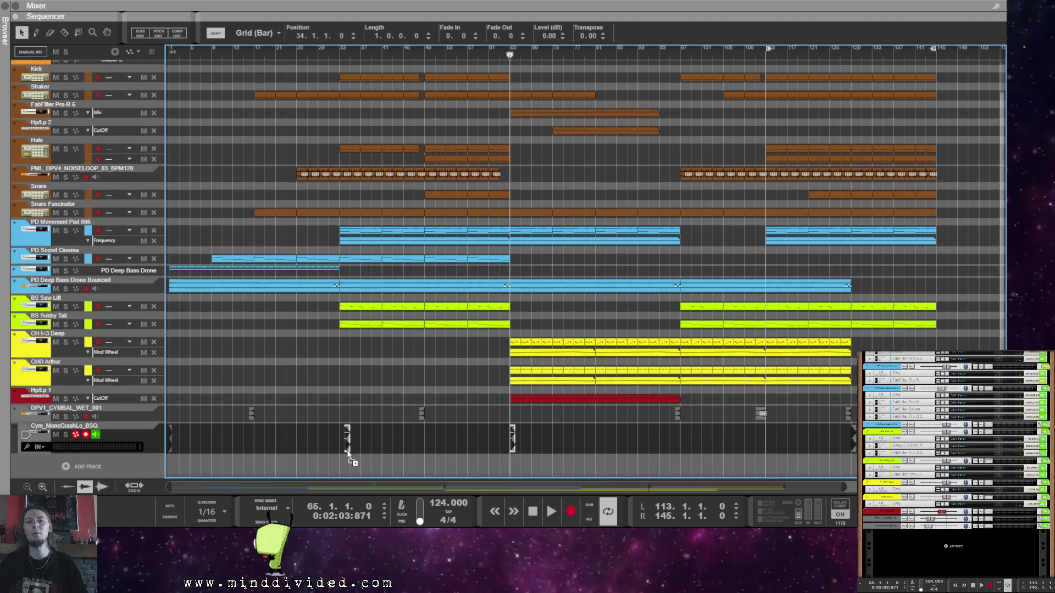
{"action": "left_click", "coordinate": [362, 412]}
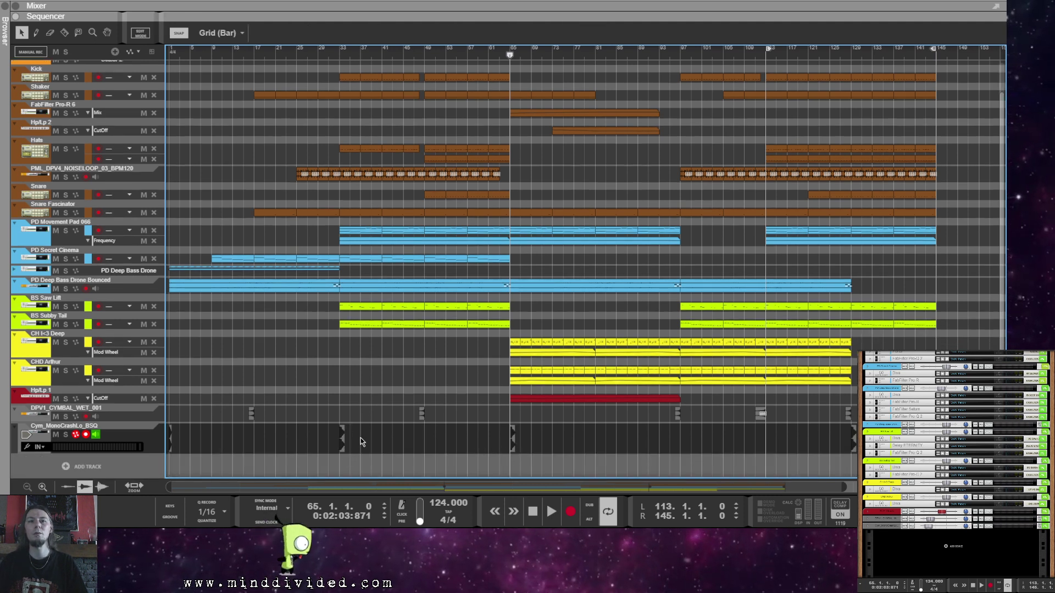
Step: Remove the leftover crash clip at bar 1
{"action": "left_click", "coordinate": [171, 440]}
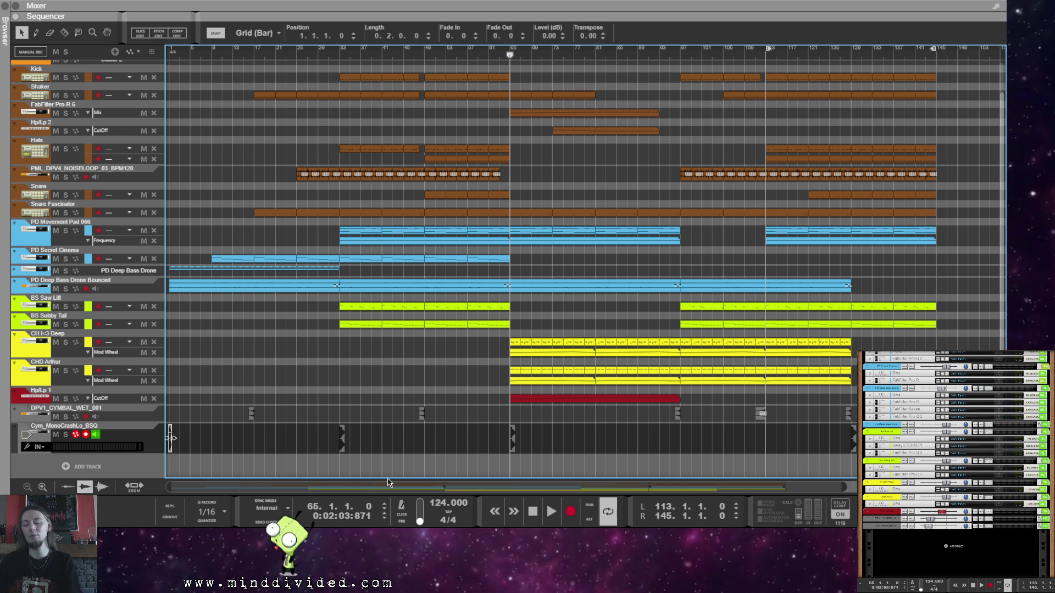
{"action": "key", "text": "ctrl+z"}
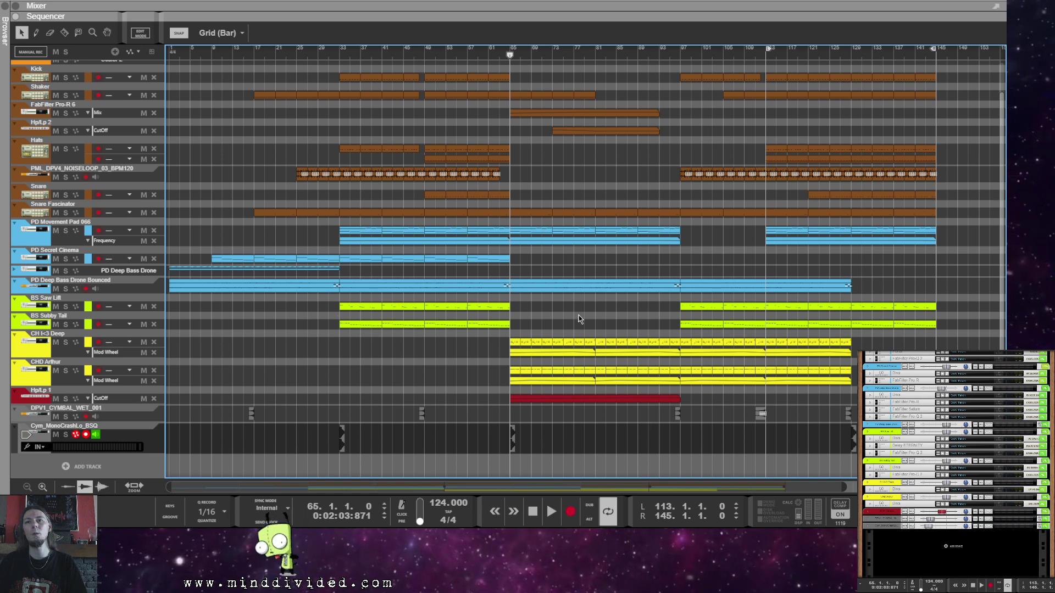
{"action": "scroll", "coordinate": [956, 464], "scroll_direction": "up", "scroll_amount": 3}
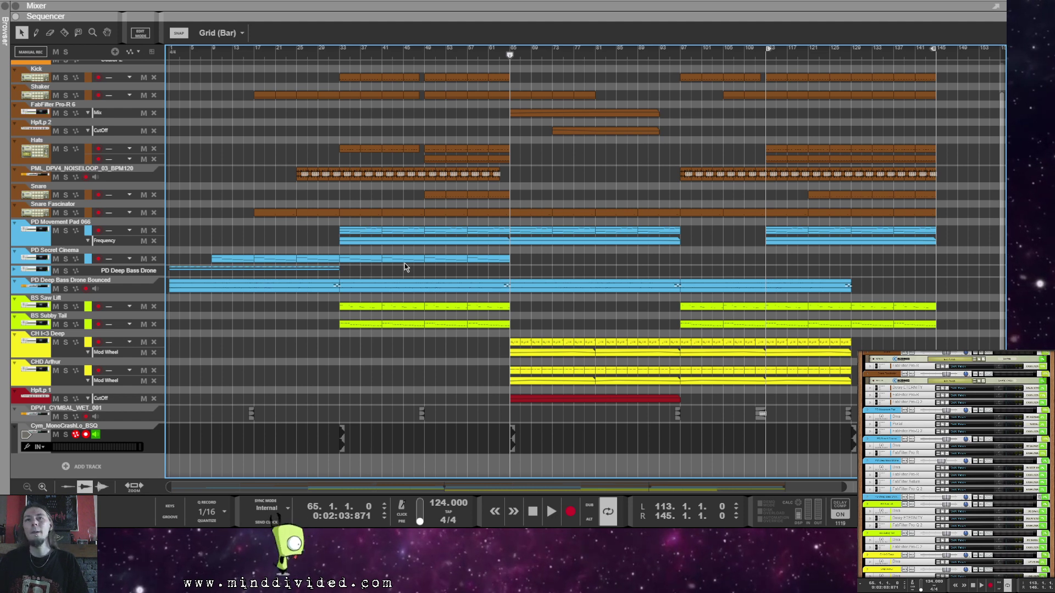
Step: Stop the transport so the song position returns to bar 1, then focus the arrangement
{"action": "scroll", "coordinate": [623, 252], "scroll_direction": "up", "scroll_amount": 2}
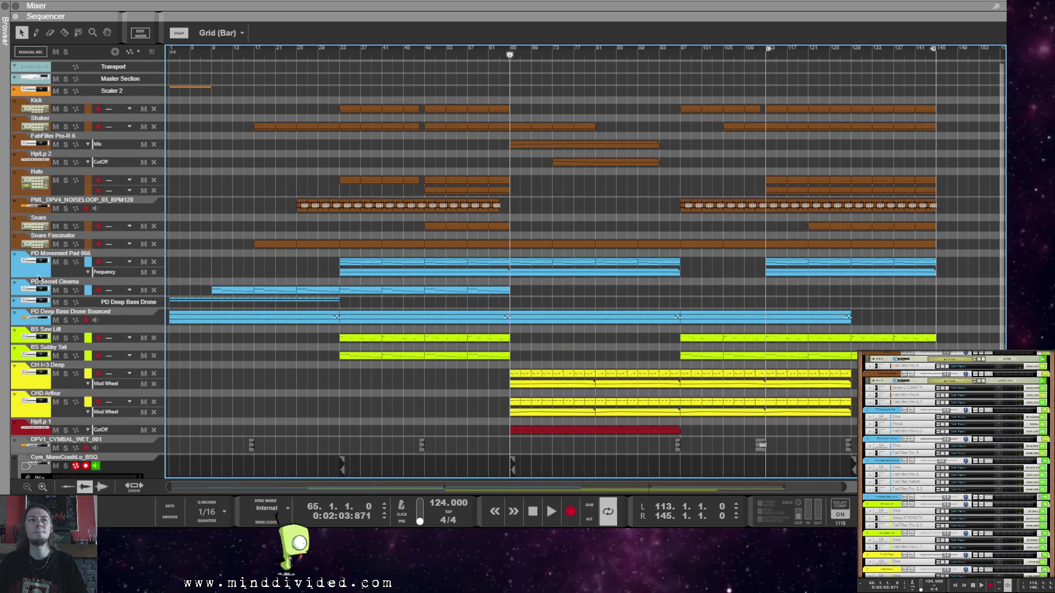
{"action": "scroll", "coordinate": [549, 258], "scroll_direction": "down", "scroll_amount": 2}
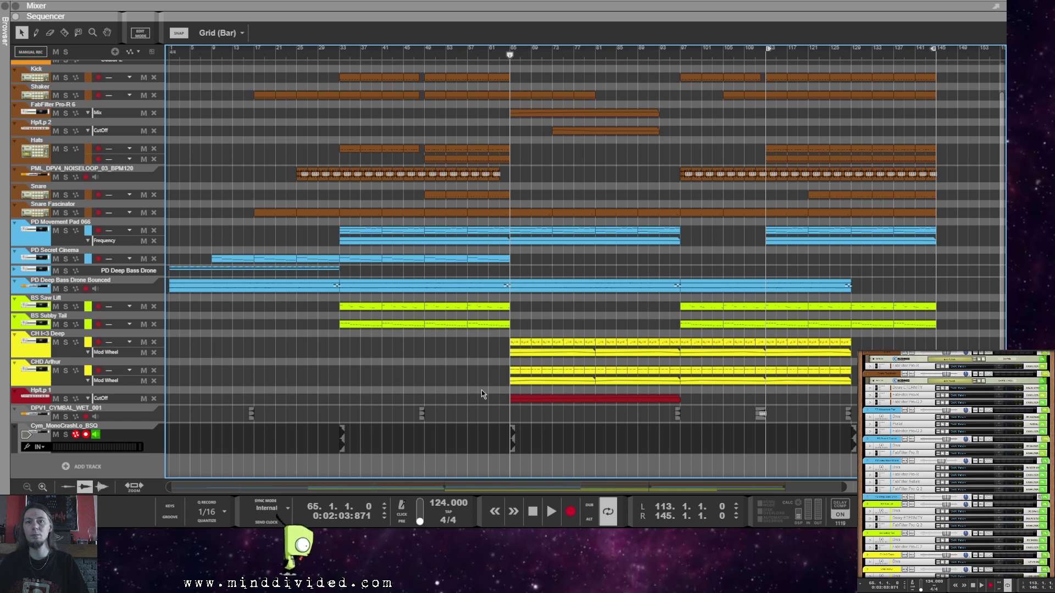
{"action": "left_click", "coordinate": [531, 512]}
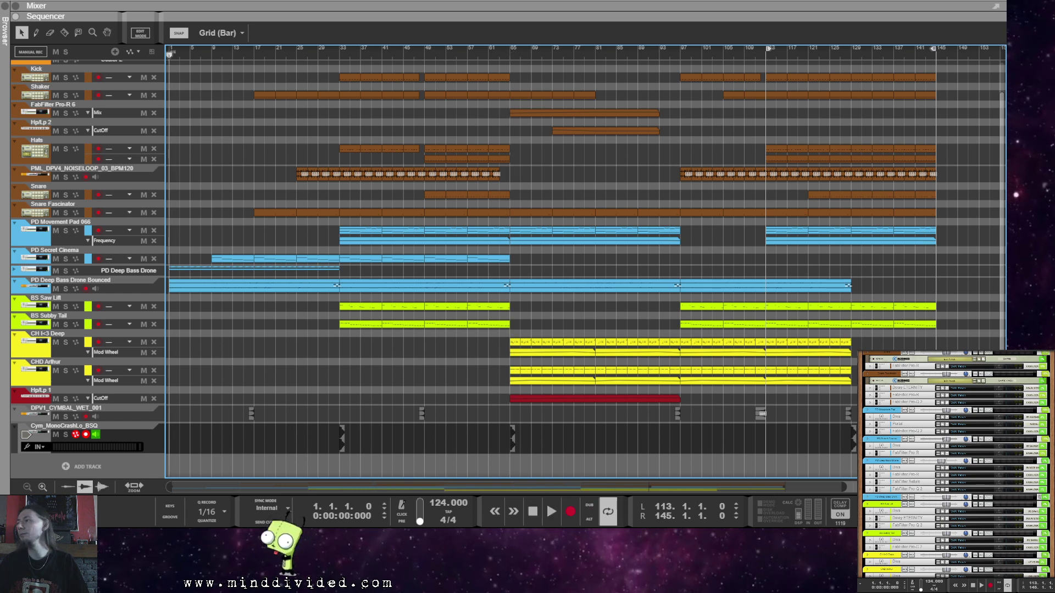
{"action": "scroll", "coordinate": [954, 466], "scroll_direction": "down", "scroll_amount": 5}
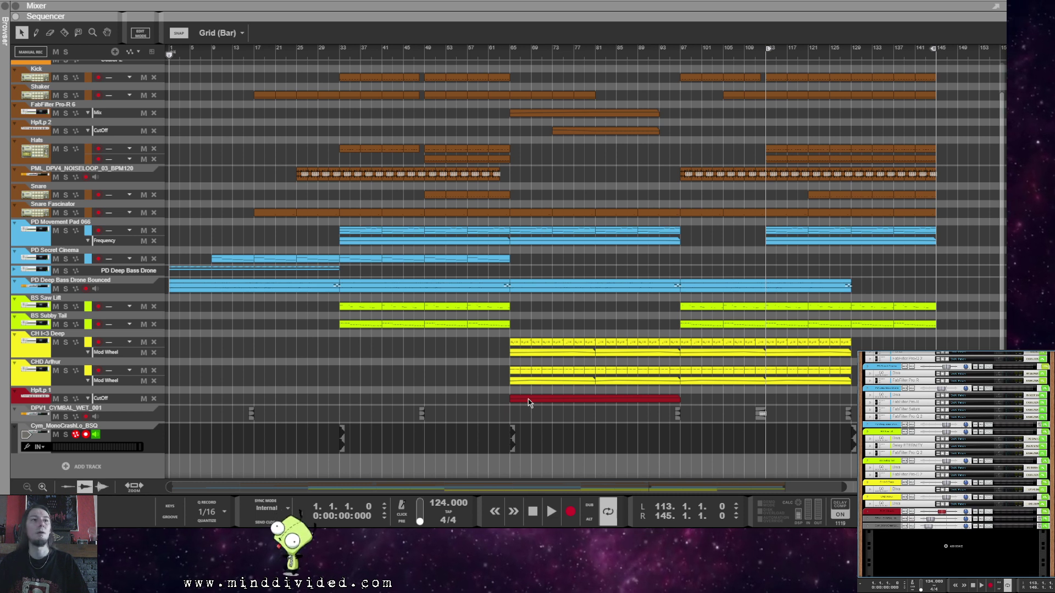
{"action": "left_click", "coordinate": [310, 357]}
Step: Play from bar 1 to hear the crash hits at bars 33, 65 and 129
{"action": "key", "text": "space"}
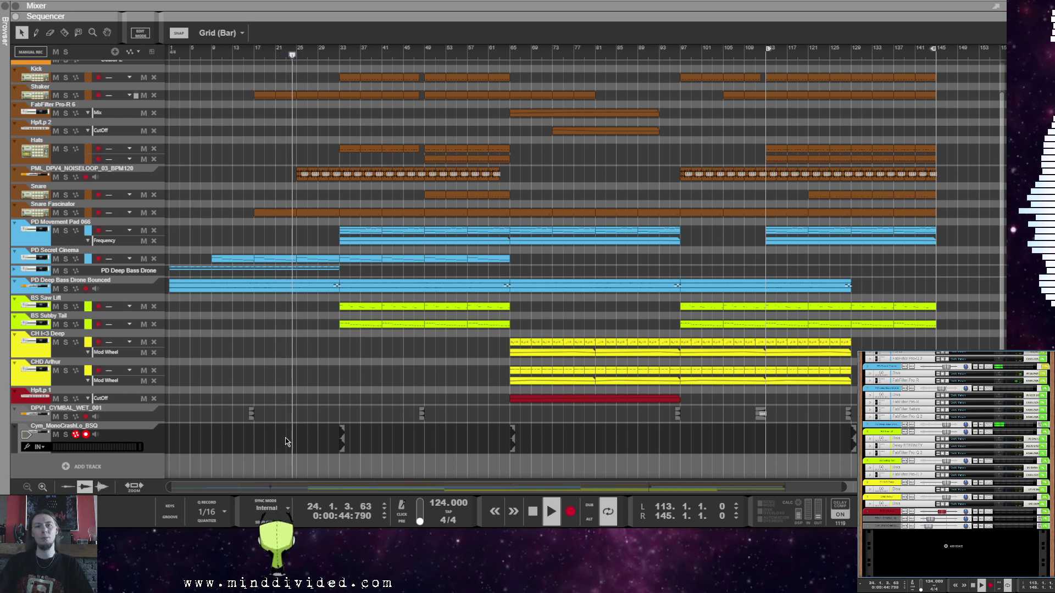
Step: Ctrl-drag a copy of the bar 33 crash clip to bar 41, then deselect it
{"action": "left_click", "coordinate": [342, 448]}
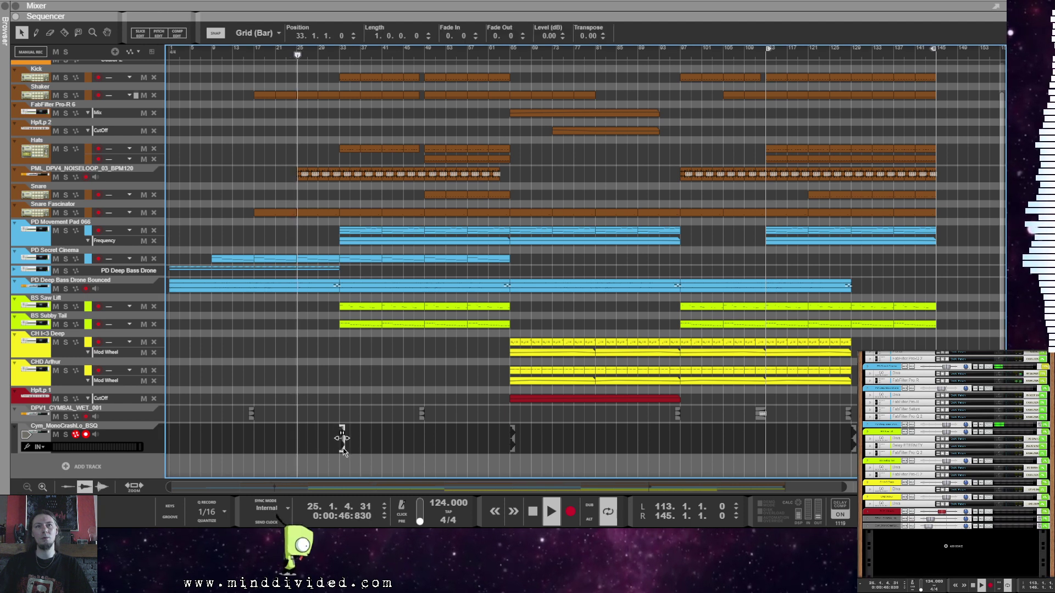
{"action": "left_click_drag", "start_coordinate": [343, 449], "coordinate": [384, 452]}
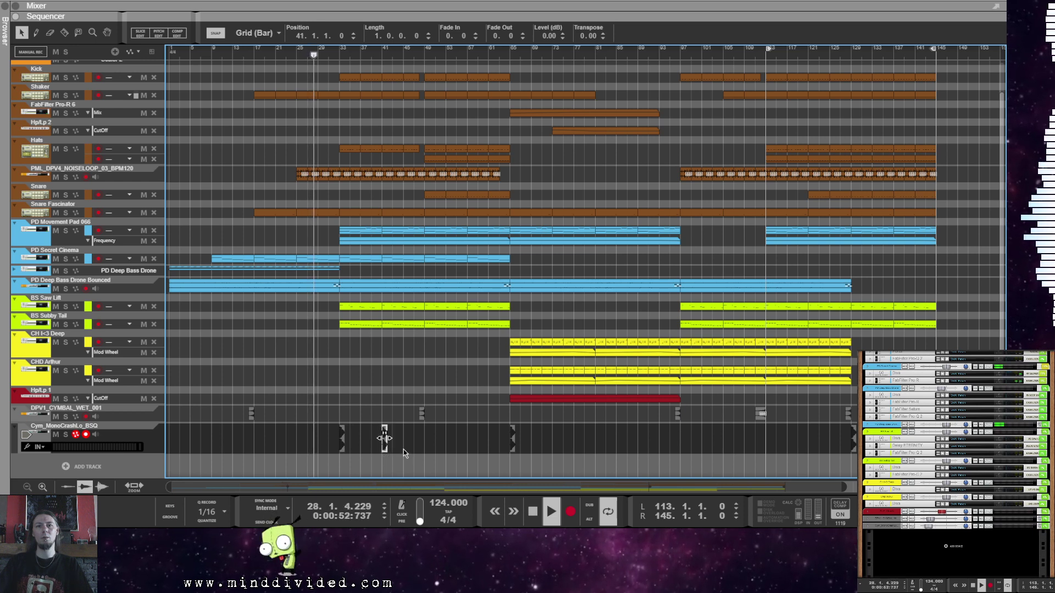
{"action": "left_click", "coordinate": [408, 449]}
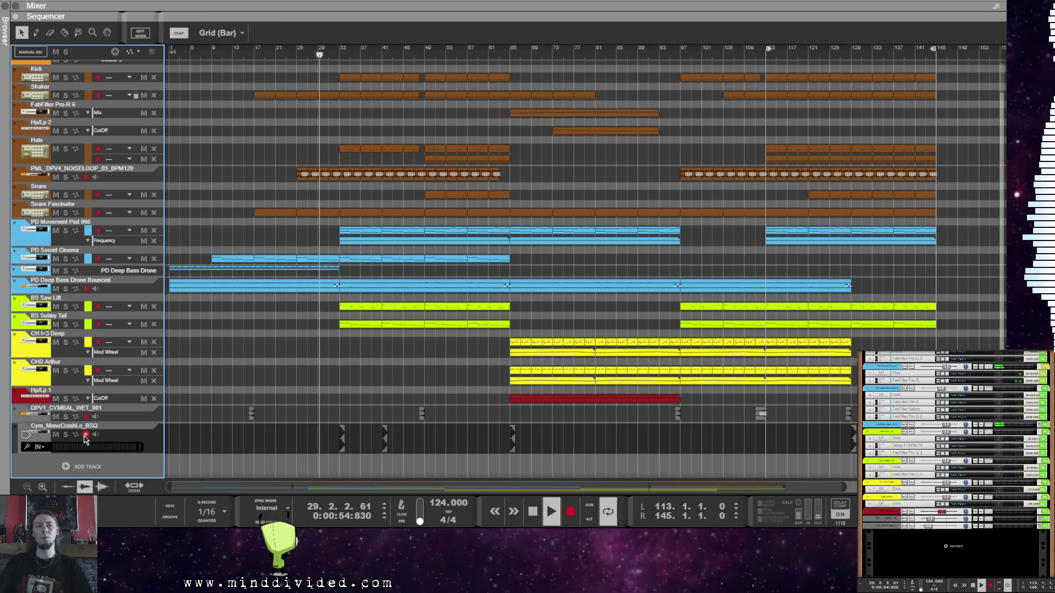
{"action": "scroll", "coordinate": [334, 414], "scroll_direction": "up", "scroll_amount": 1}
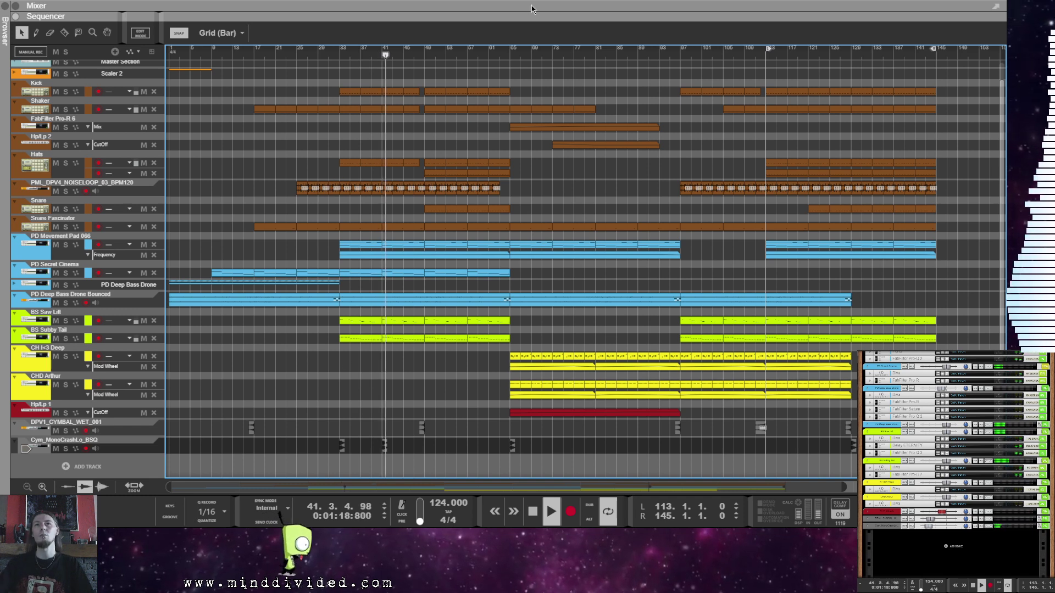
Step: In the full mixer, enable send 1 on the cymbal channels and PD Movement, Secret Cinema and Deep Bass
{"action": "key", "text": "F5"}
{"action": "left_click", "coordinate": [284, 348]}
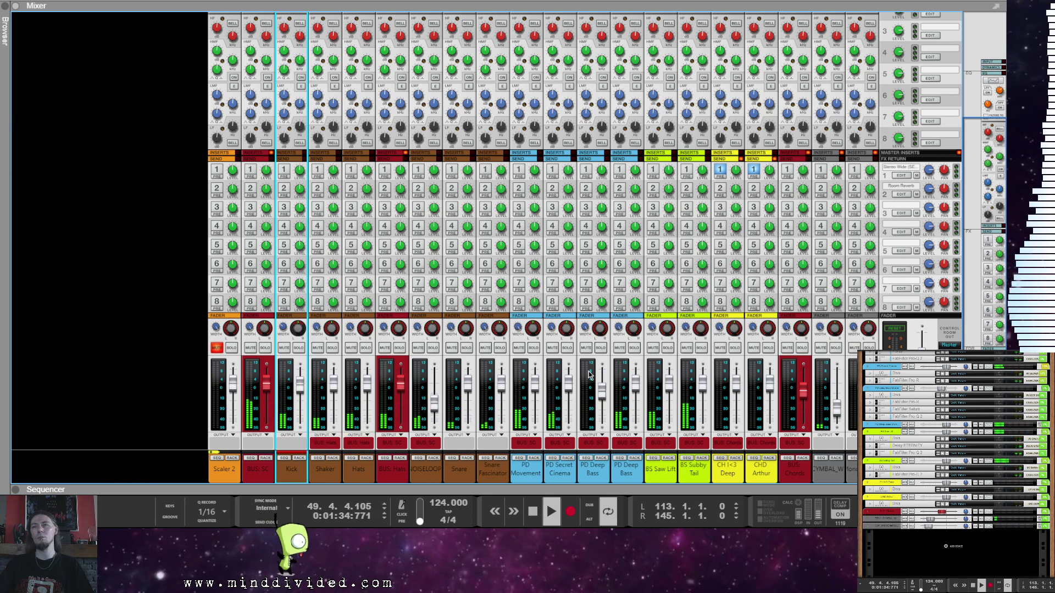
{"action": "left_click", "coordinate": [390, 480]}
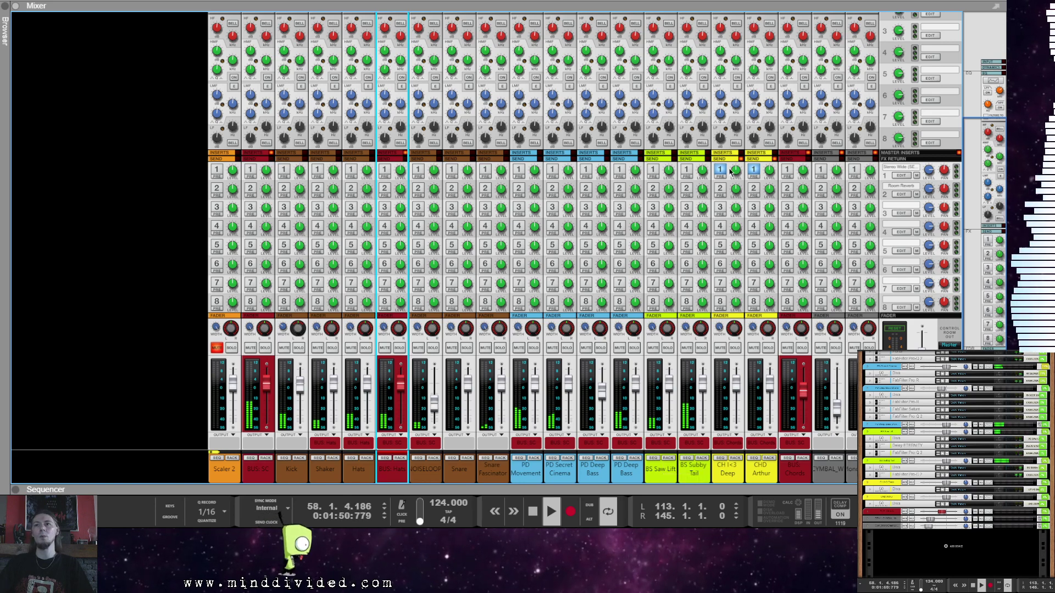
{"action": "left_click", "coordinate": [821, 171]}
{"action": "left_click", "coordinate": [855, 171]}
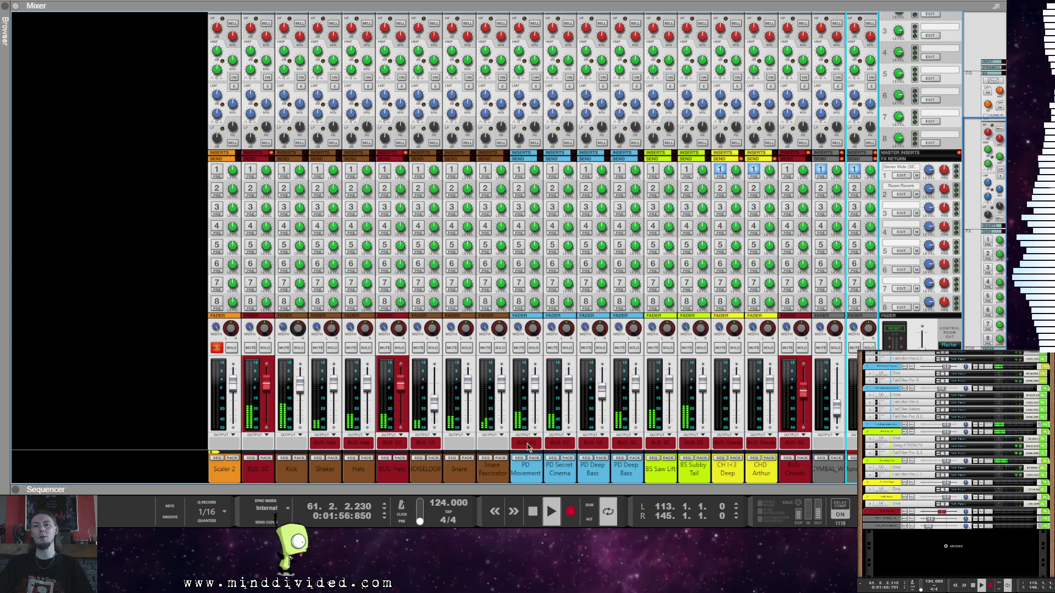
{"action": "left_click", "coordinate": [518, 170]}
{"action": "left_click", "coordinate": [552, 170]}
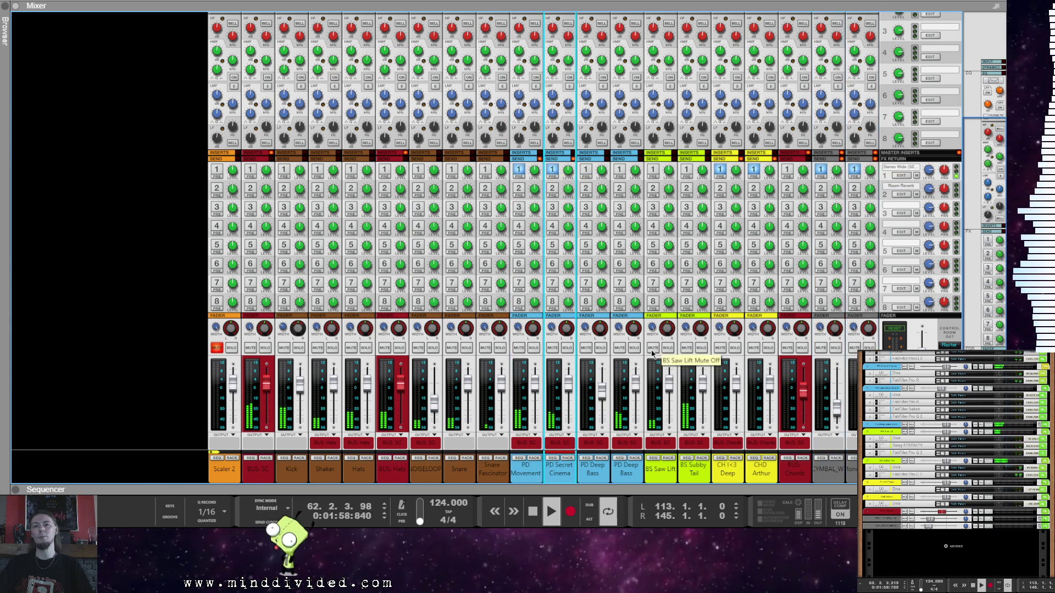
{"action": "left_click", "coordinate": [585, 170]}
{"action": "left_click", "coordinate": [619, 170]}
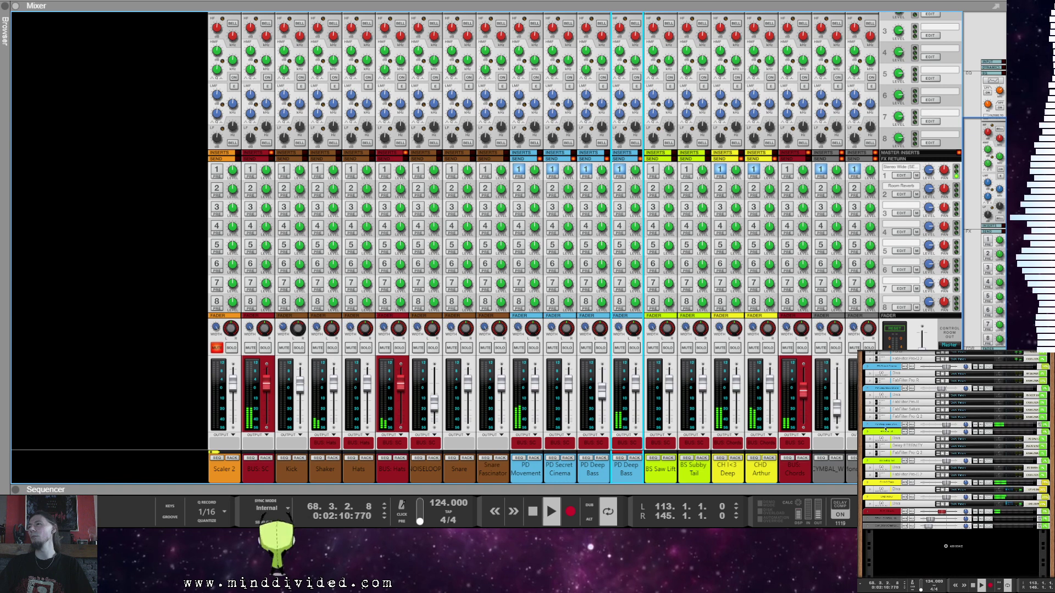
Step: Mute PD Deep Bass Drone, move send 1 from Deep Bass to Snare Fascinator and noise loop, then maximise the Sequencer
{"action": "left_click", "coordinate": [903, 389]}
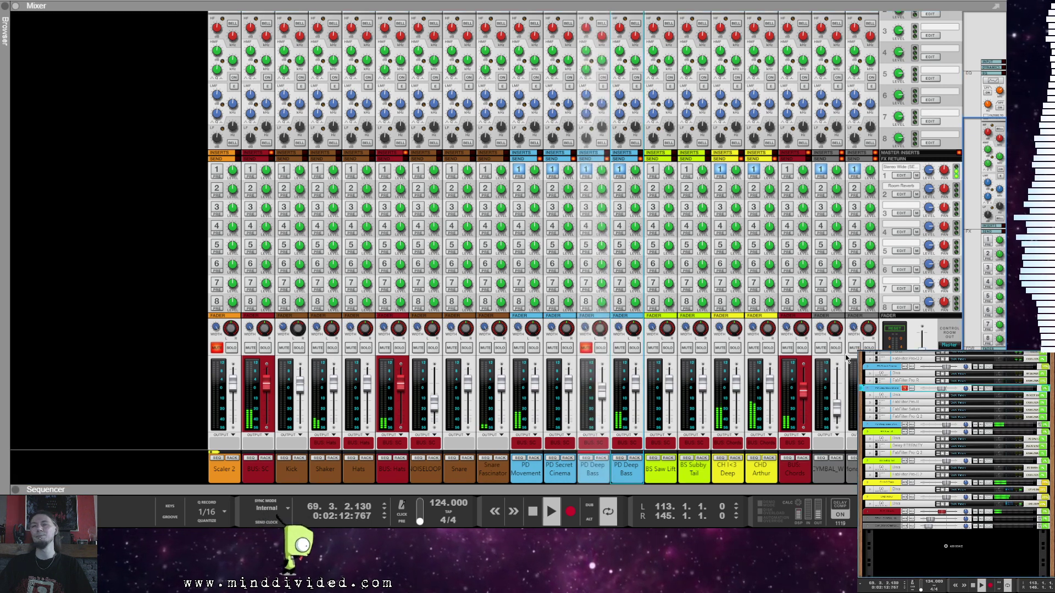
{"action": "left_click", "coordinate": [585, 169]}
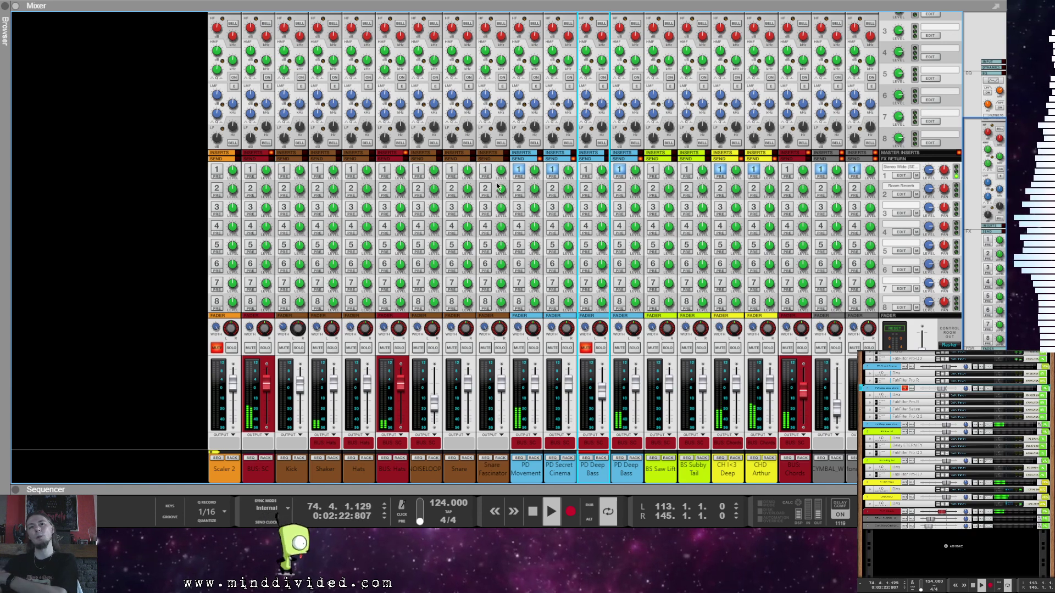
{"action": "left_click", "coordinate": [486, 171]}
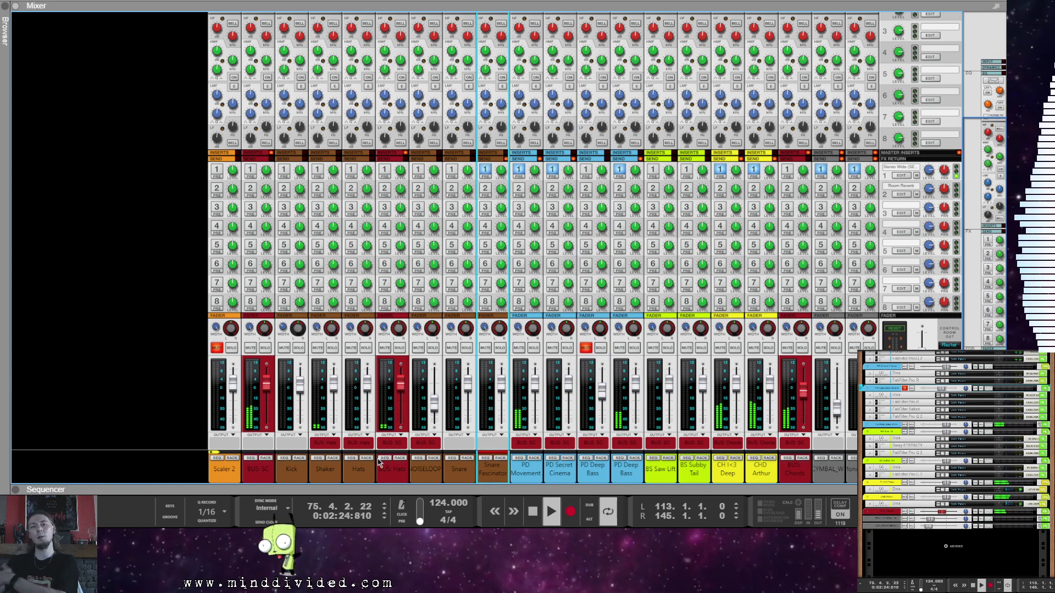
{"action": "left_click", "coordinate": [424, 172]}
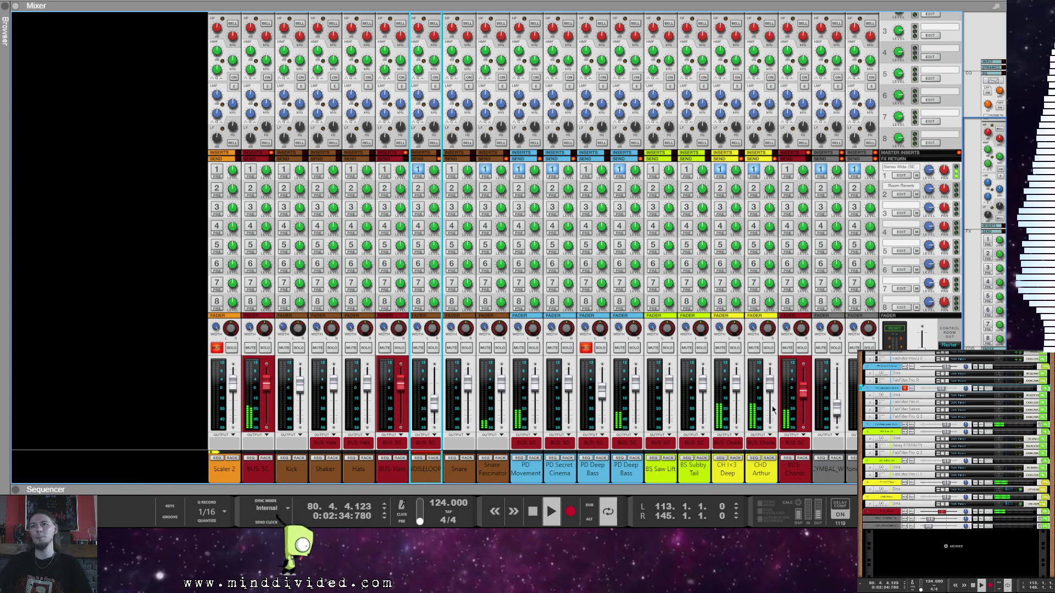
{"action": "left_click", "coordinate": [731, 491]}
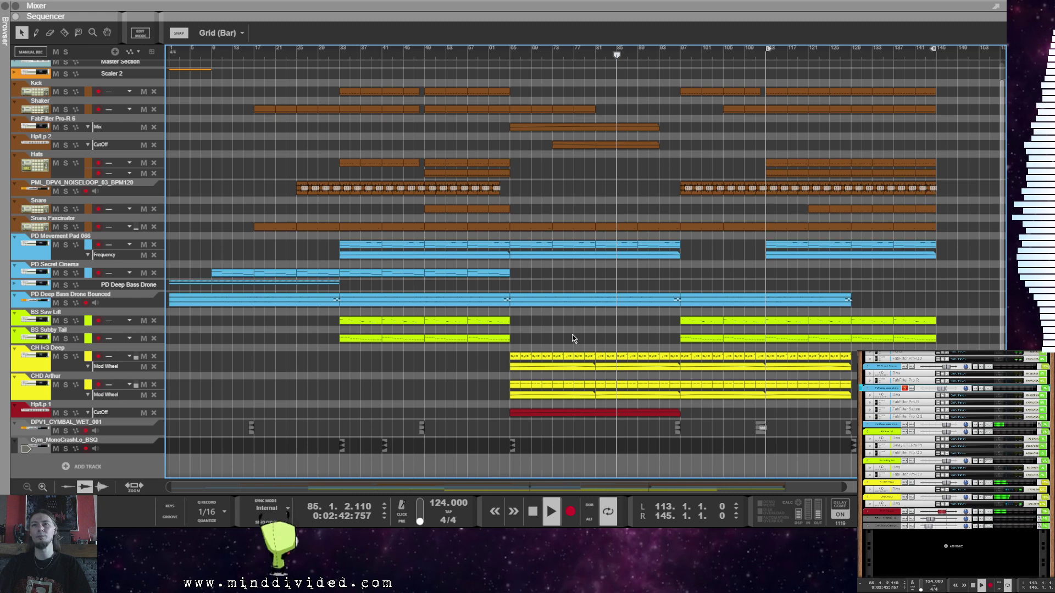
Step: Lower the bar 97 end point of PD Movement Pad's Frequency automation in the bar 65–97 clip
{"action": "double_click", "coordinate": [629, 259]}
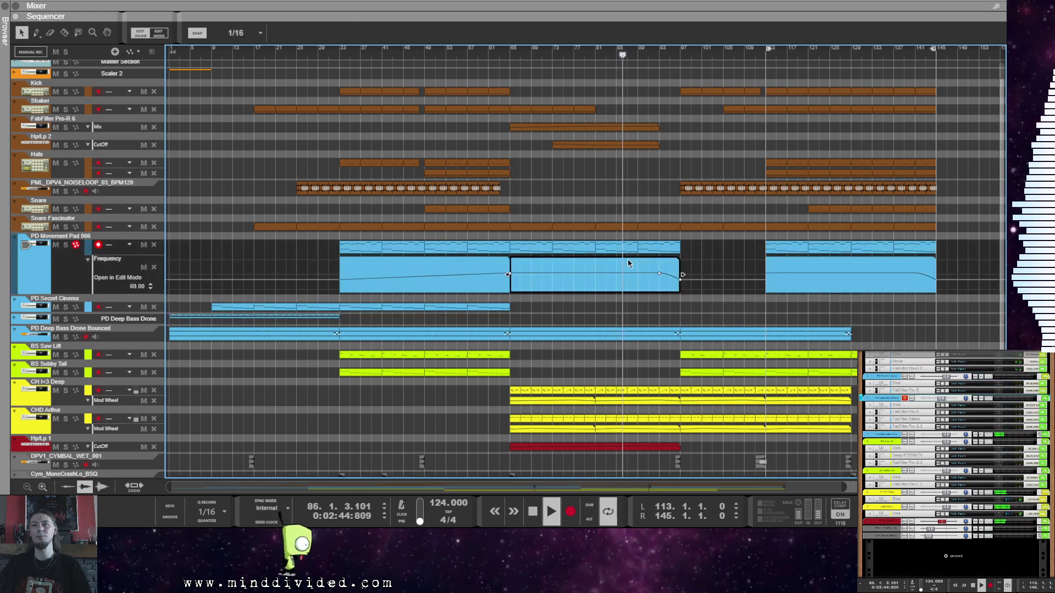
{"action": "left_click", "coordinate": [681, 283]}
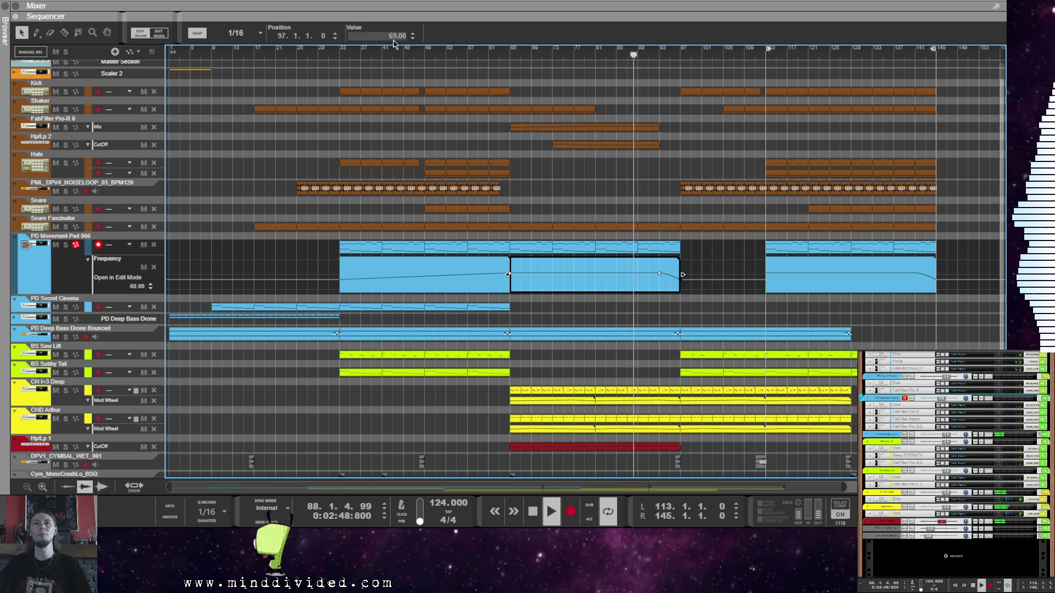
{"action": "left_click_drag", "start_coordinate": [390, 37], "coordinate": [390, 40]}
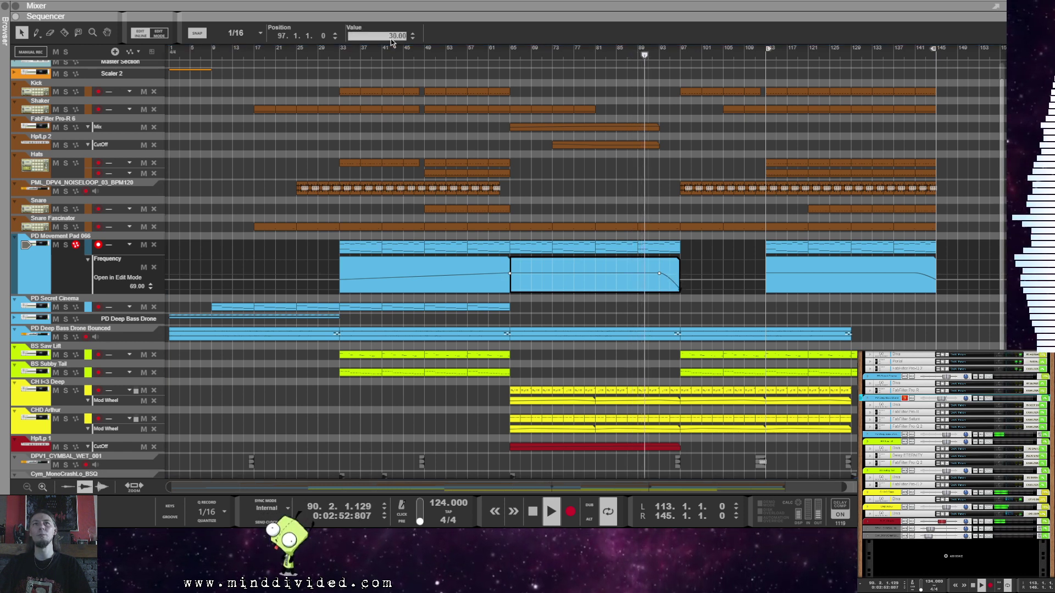
{"action": "left_click", "coordinate": [564, 90]}
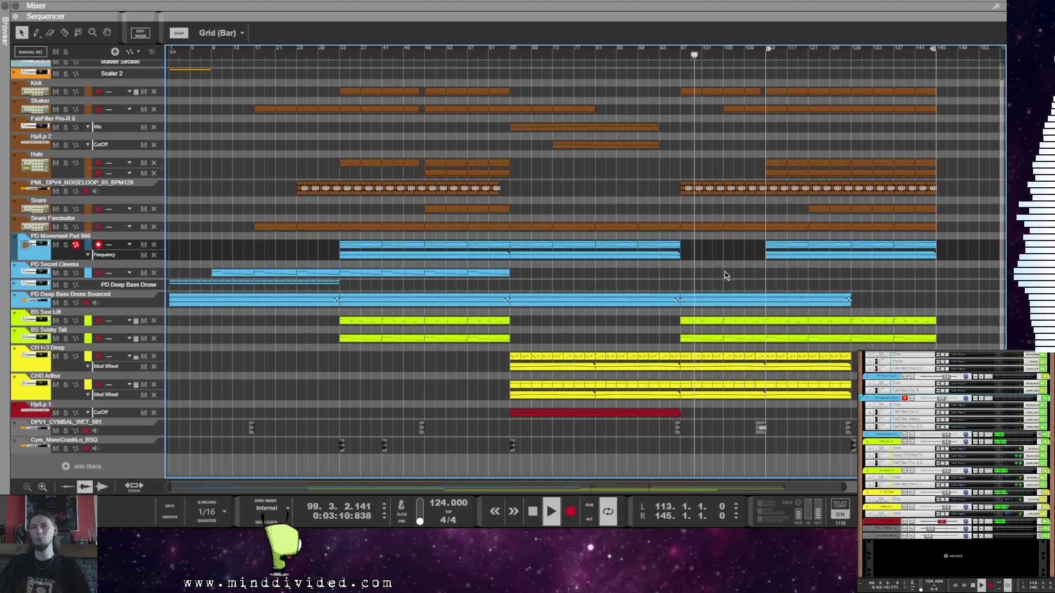
{"action": "left_click_drag", "start_coordinate": [813, 489], "coordinate": [893, 488]}
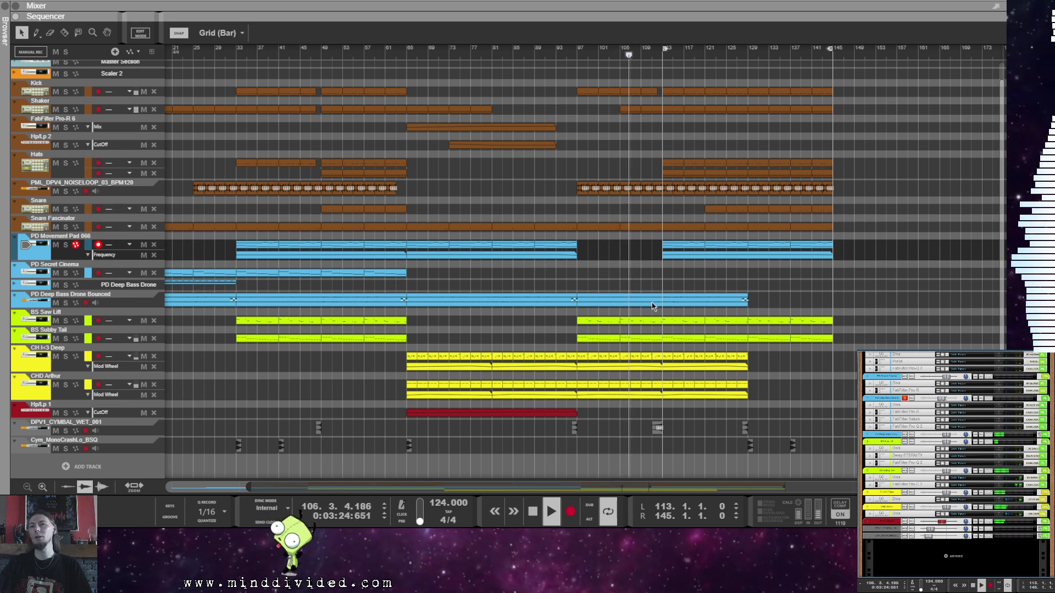
{"action": "left_click", "coordinate": [714, 299]}
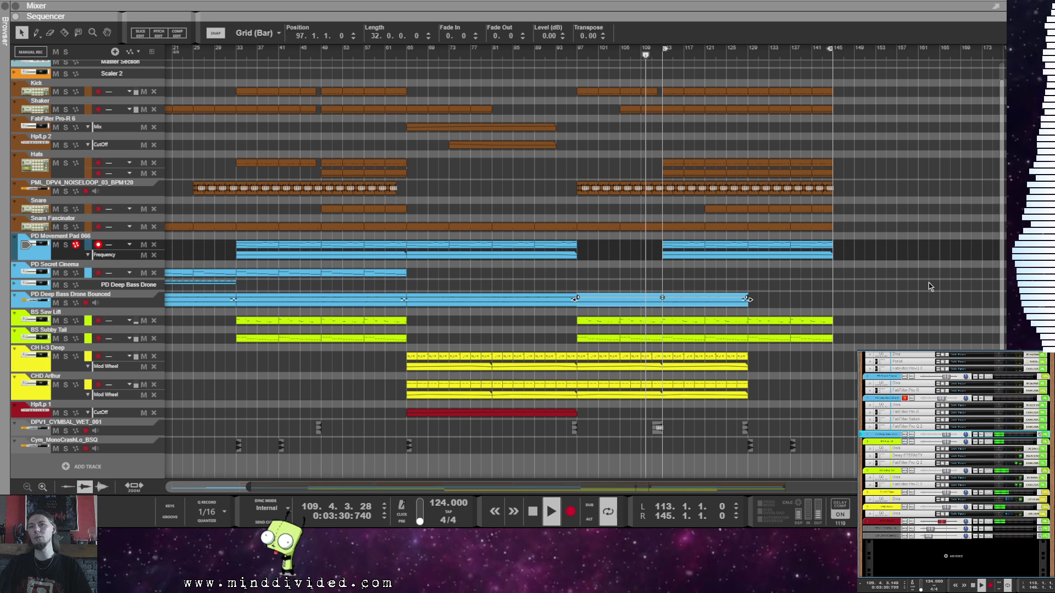
{"action": "left_click", "coordinate": [804, 303]}
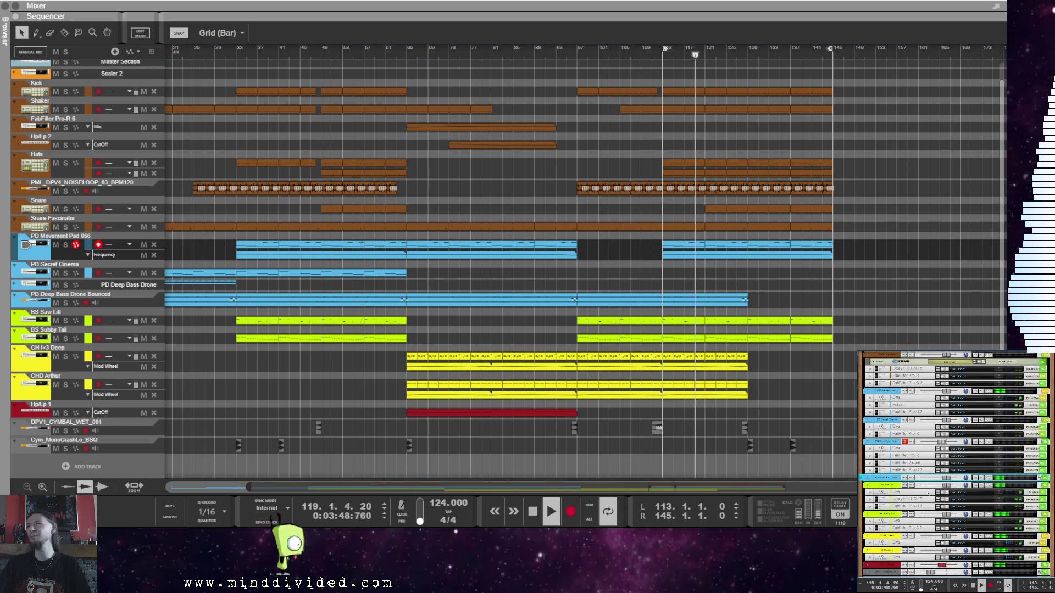
{"action": "scroll", "coordinate": [957, 470], "scroll_direction": "up", "scroll_amount": 2}
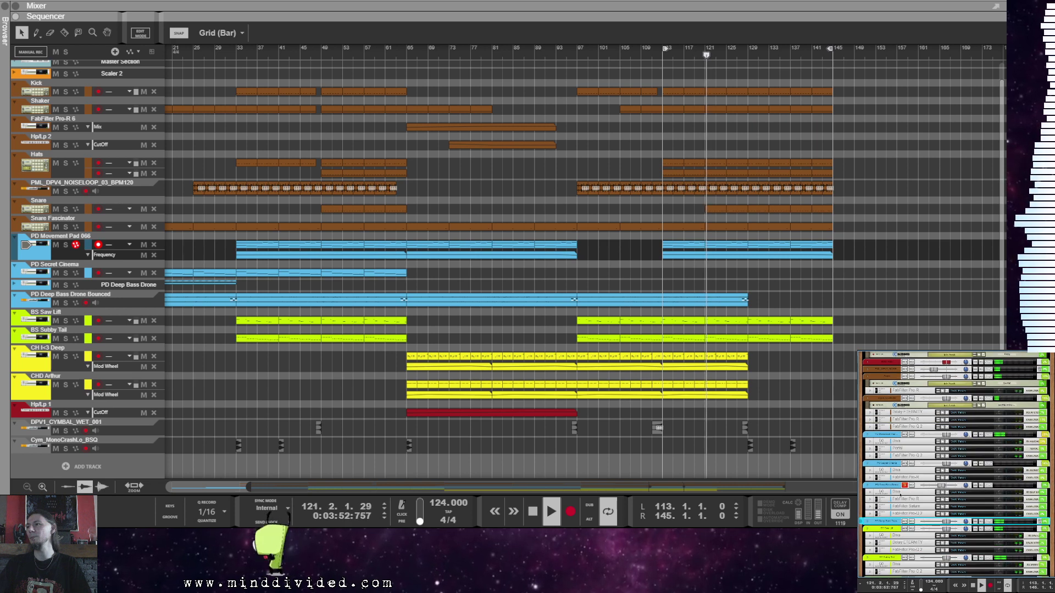
{"action": "scroll", "coordinate": [951, 477], "scroll_direction": "down", "scroll_amount": 3}
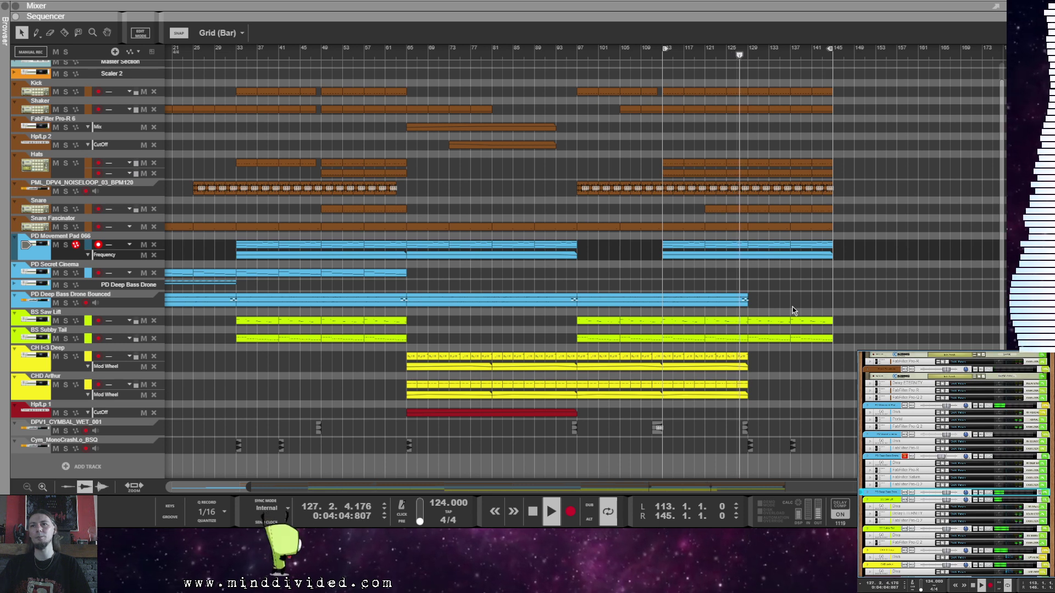
{"action": "left_click_drag", "start_coordinate": [922, 487], "coordinate": [983, 487]}
Step: Zoom out and Ctrl-drag a copy of the last Deep Bass Drone clip to bar 129
{"action": "left_click", "coordinate": [830, 259]}
{"action": "scroll", "coordinate": [862, 318], "scroll_direction": "down", "scroll_amount": 1}
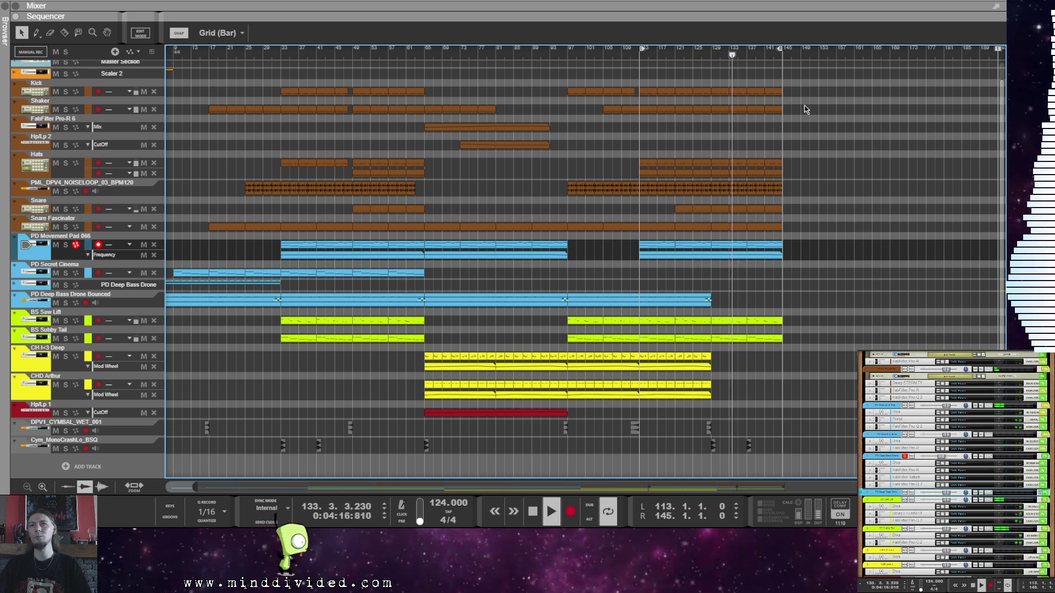
{"action": "left_click_drag", "start_coordinate": [802, 88], "coordinate": [714, 94]}
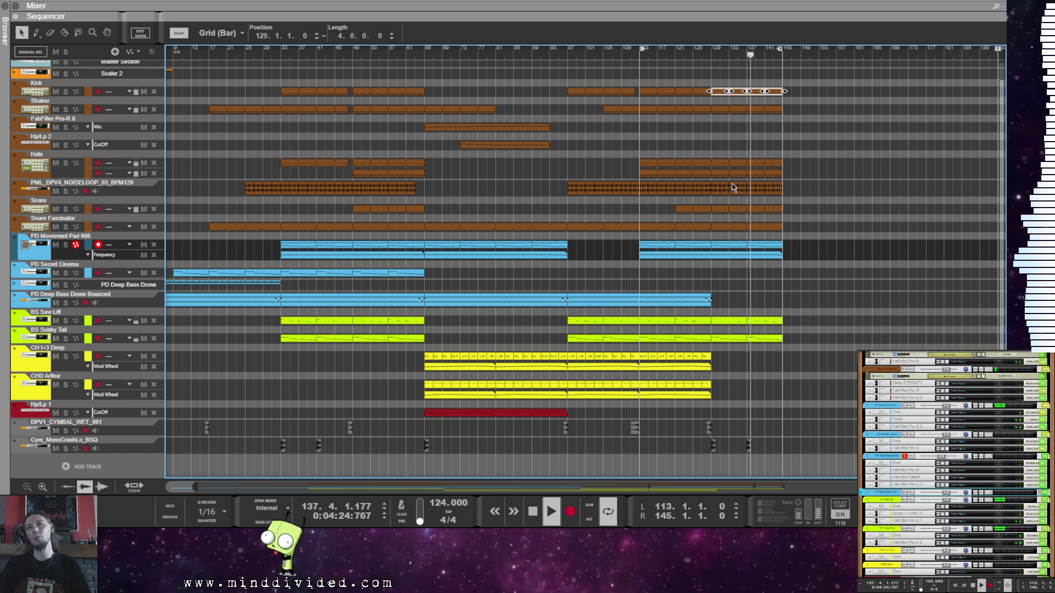
{"action": "left_click", "coordinate": [727, 305]}
{"action": "left_click_drag", "start_coordinate": [575, 306], "coordinate": [721, 306]}
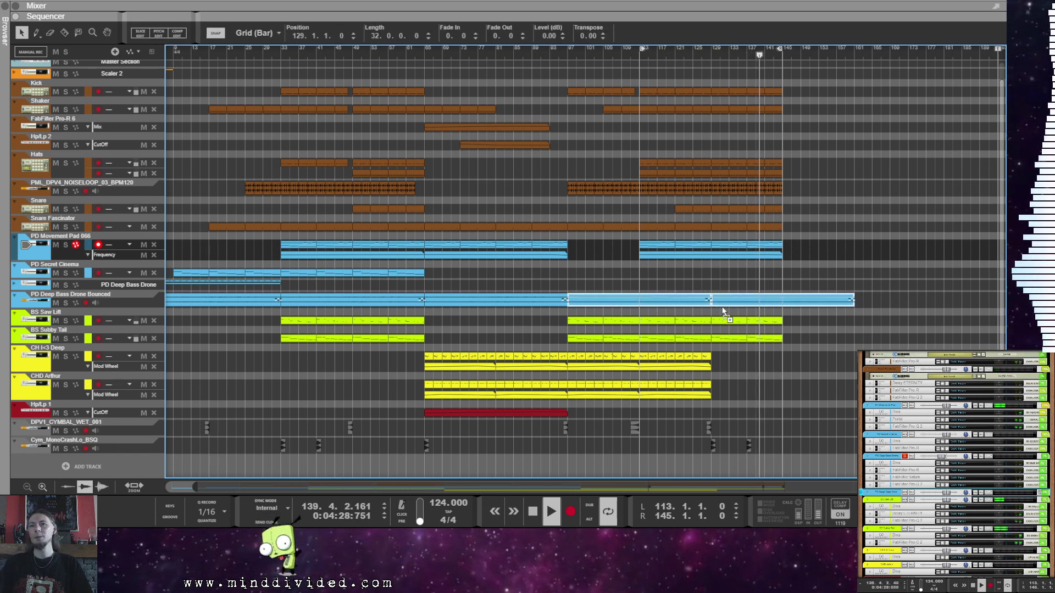
{"action": "left_click", "coordinate": [841, 216]}
Step: Select the Kick clips from bar 129 on plus the last noise loop and Snare Fascinator clips
{"action": "mouse_move", "coordinate": [800, 97]}
{"action": "left_mouse_down"}
{"action": "mouse_move", "coordinate": [721, 97]}
{"action": "mouse_move", "coordinate": [794, 99]}
{"action": "left_mouse_up"}
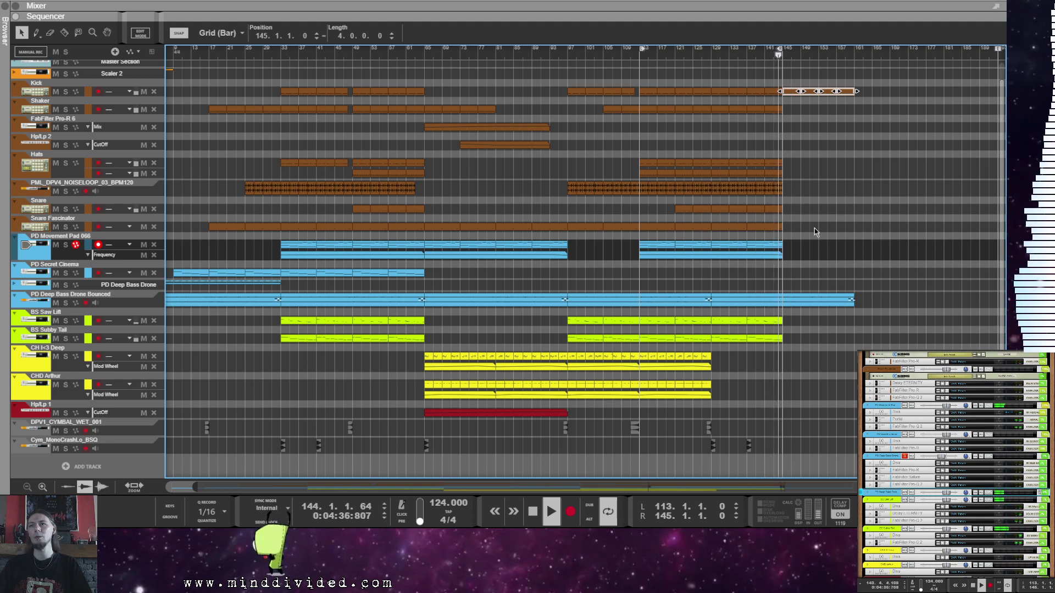
{"action": "left_click_drag", "start_coordinate": [802, 181], "coordinate": [740, 196]}
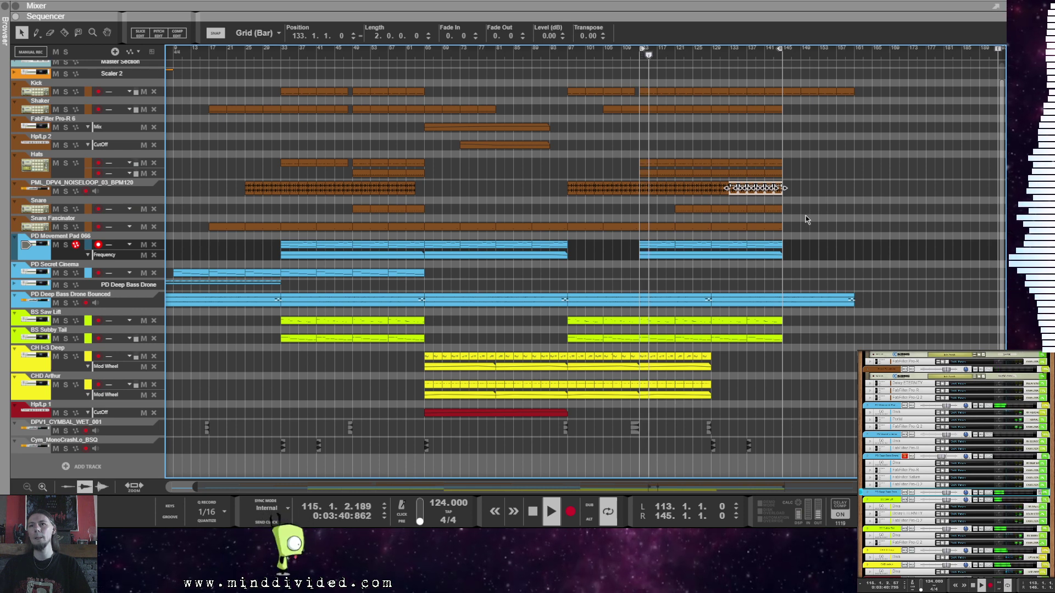
{"action": "left_click_drag", "start_coordinate": [762, 236], "coordinate": [723, 231]}
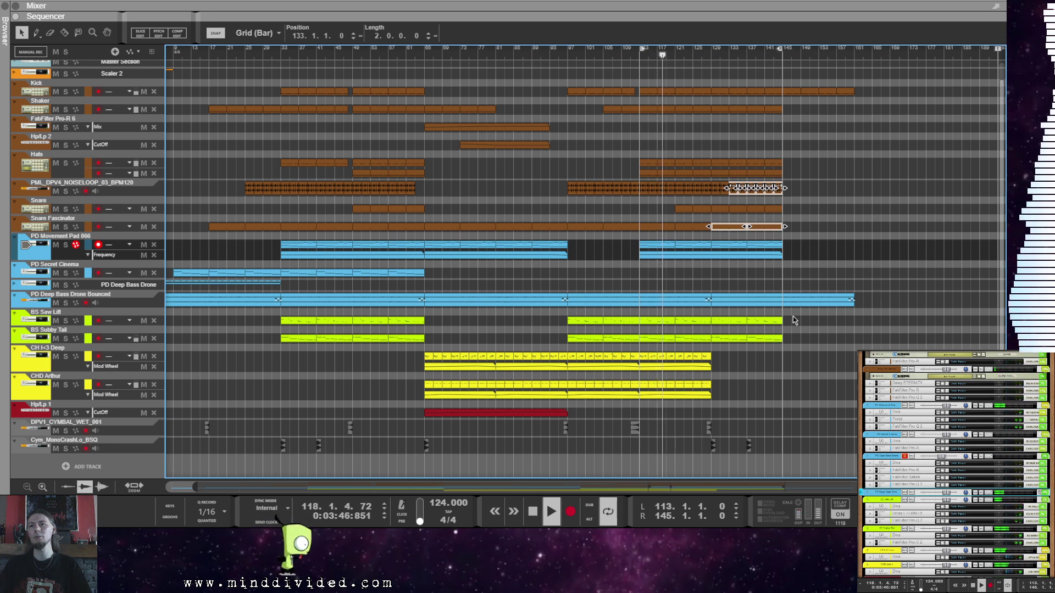
Step: Duplicate the selected clips plus Subby Tail and Saw Lift into bars 145–161, placing the noise loop at bar 145
{"action": "left_click", "coordinate": [735, 340], "text": "shift"}
{"action": "left_click_drag", "start_coordinate": [778, 328], "coordinate": [719, 317]}
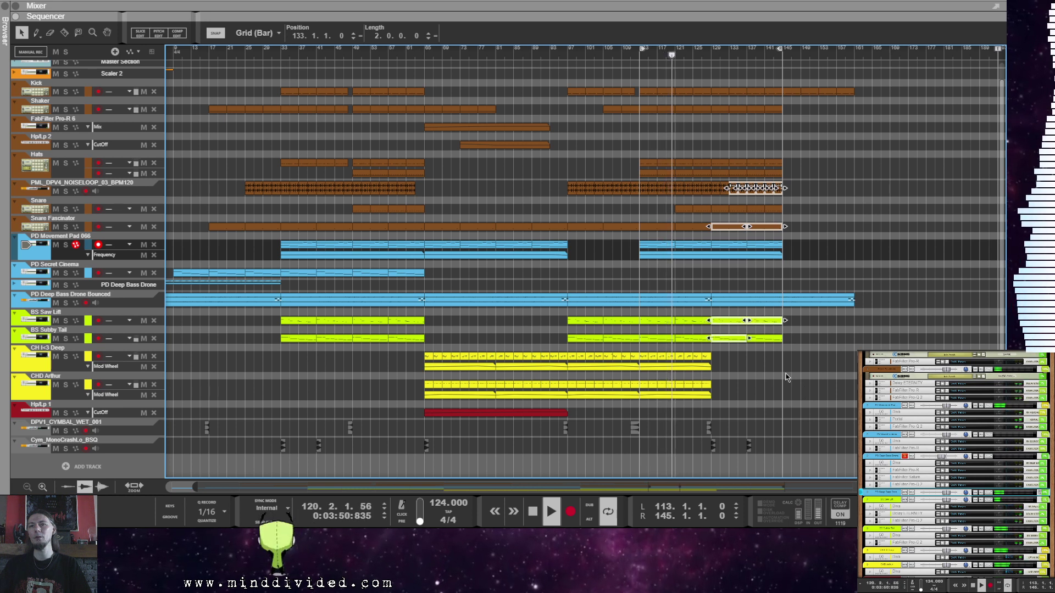
{"action": "key", "text": "ctrl+d"}
{"action": "left_click_drag", "start_coordinate": [794, 317], "coordinate": [795, 318]}
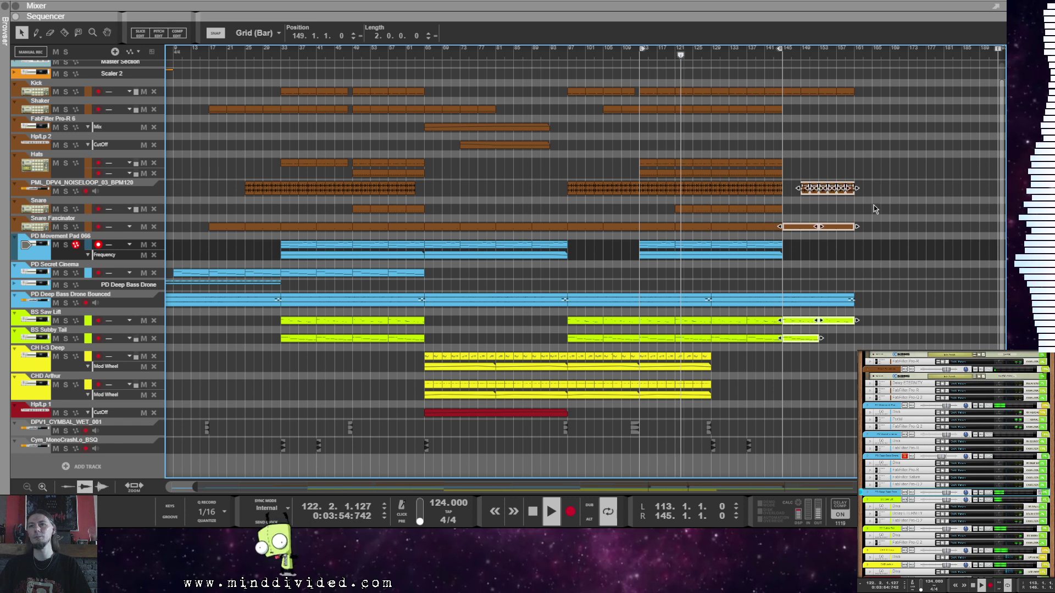
{"action": "left_click", "coordinate": [874, 205]}
{"action": "left_click", "coordinate": [850, 193]}
{"action": "left_click_drag", "start_coordinate": [850, 193], "coordinate": [832, 193]}
{"action": "left_click", "coordinate": [879, 202]}
Step: Extend the loop end to bar 163 and copy the reversed cymbal hit to bar 144
{"action": "left_click_drag", "start_coordinate": [781, 53], "coordinate": [860, 65]}
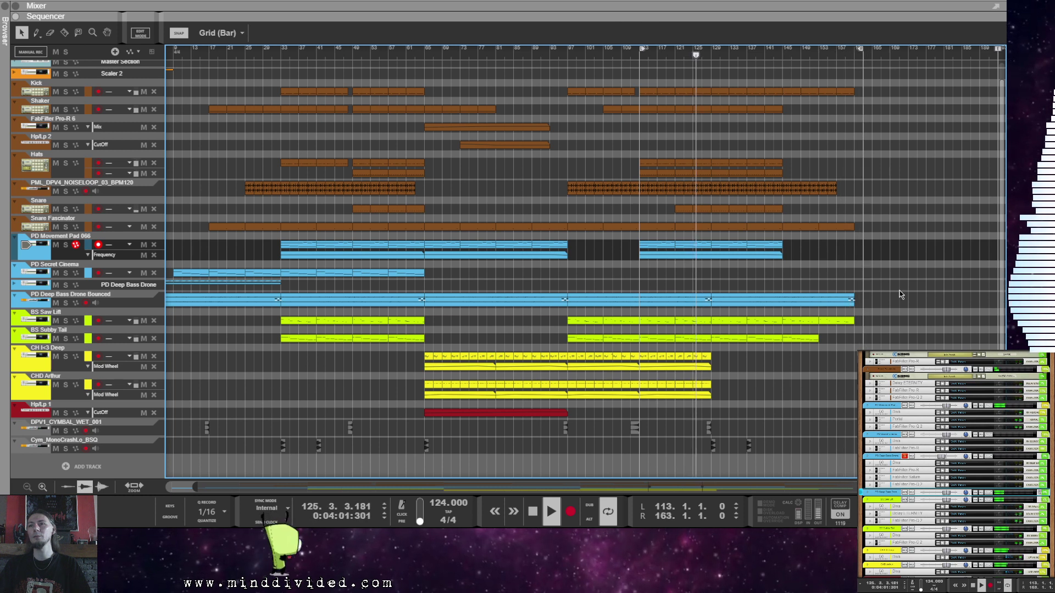
{"action": "left_click", "coordinate": [709, 429]}
{"action": "left_click_drag", "start_coordinate": [708, 430], "coordinate": [779, 430]}
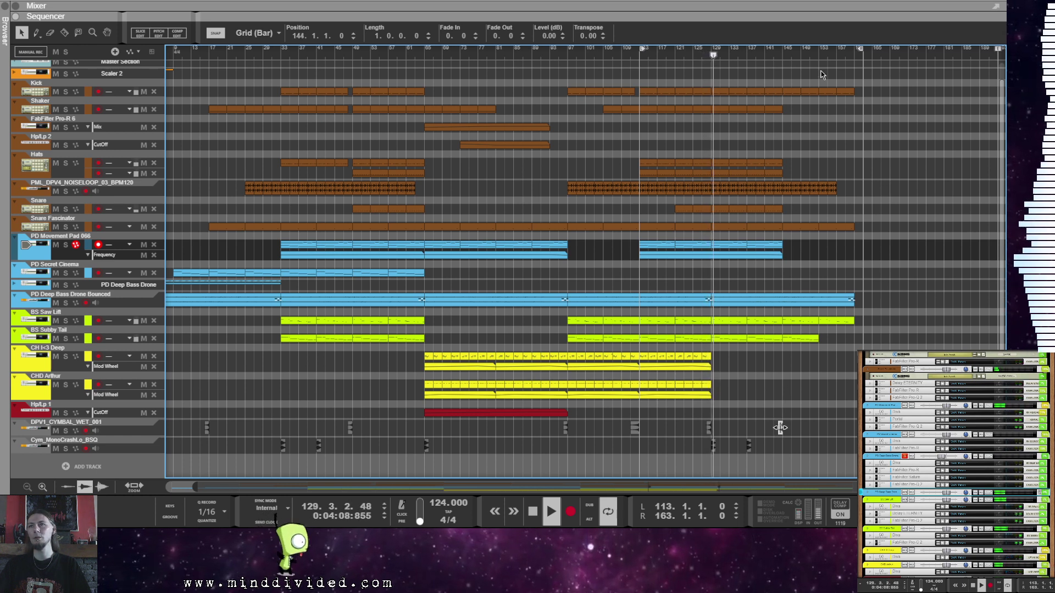
{"action": "left_click", "coordinate": [760, 454]}
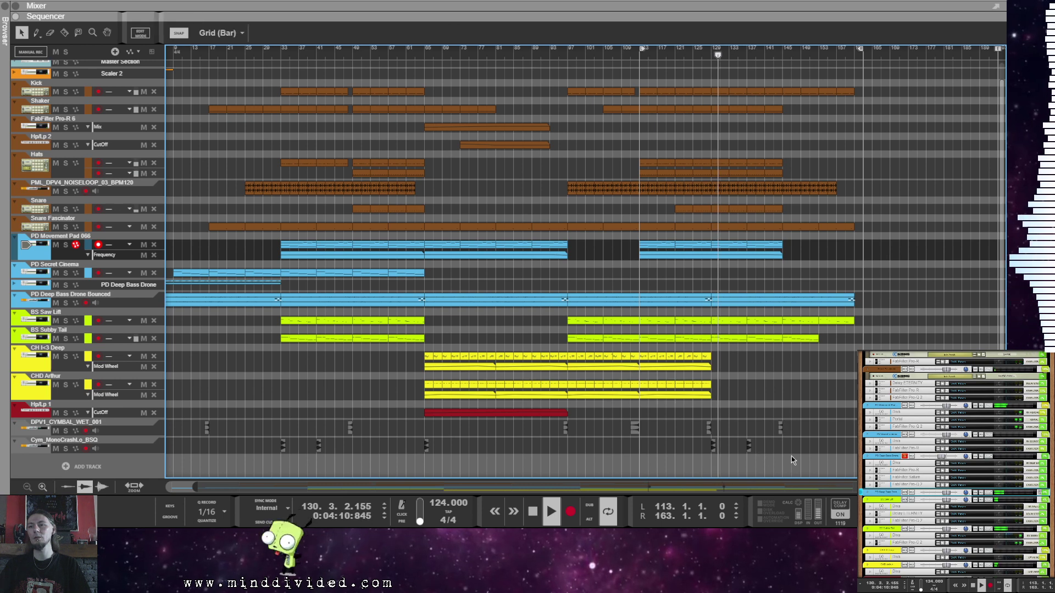
{"action": "scroll", "coordinate": [961, 535], "scroll_direction": "down", "scroll_amount": 5}
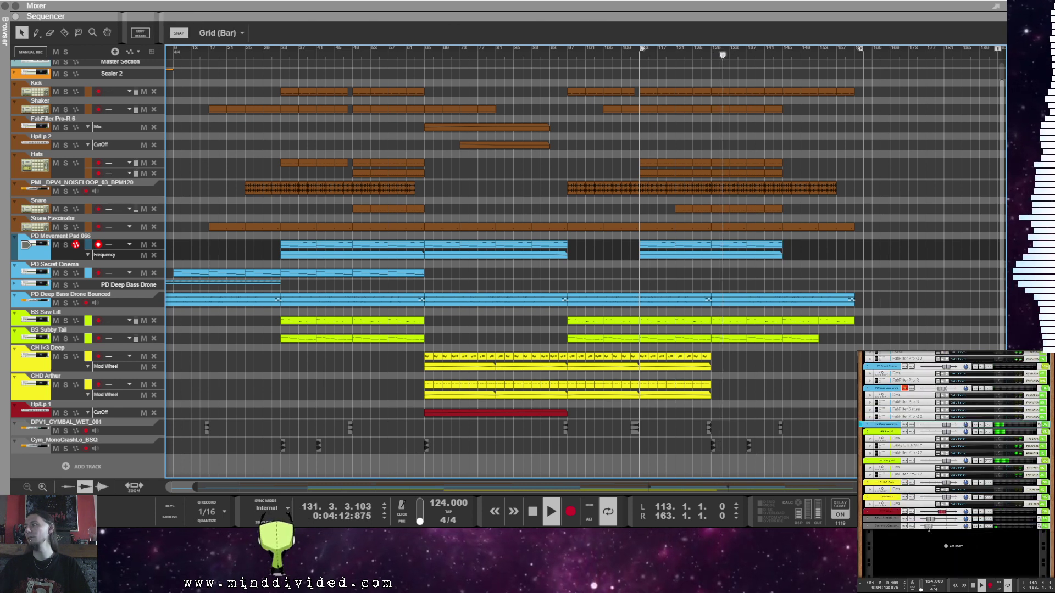
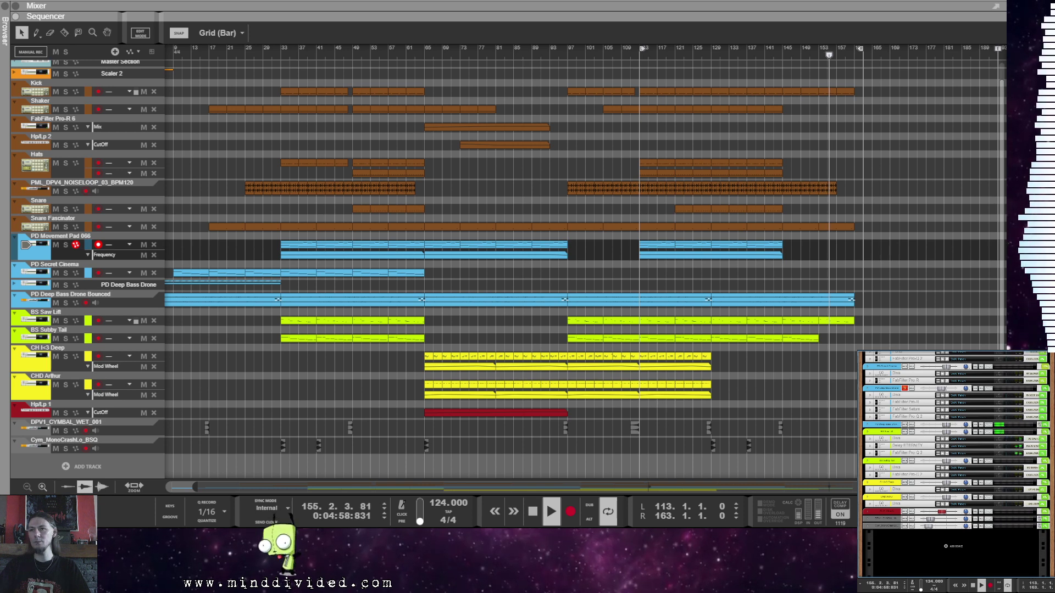
Step: Extend the loop end to bar 165, stop playback, and pull the loop start back to bar 1
{"action": "left_click", "coordinate": [888, 348]}
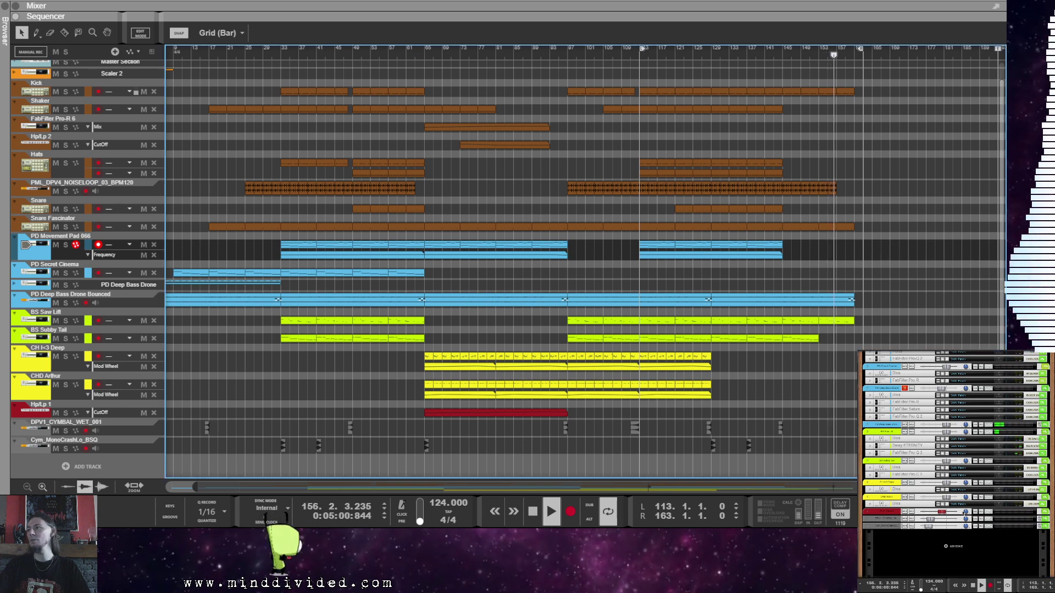
{"action": "left_click", "coordinate": [913, 545]}
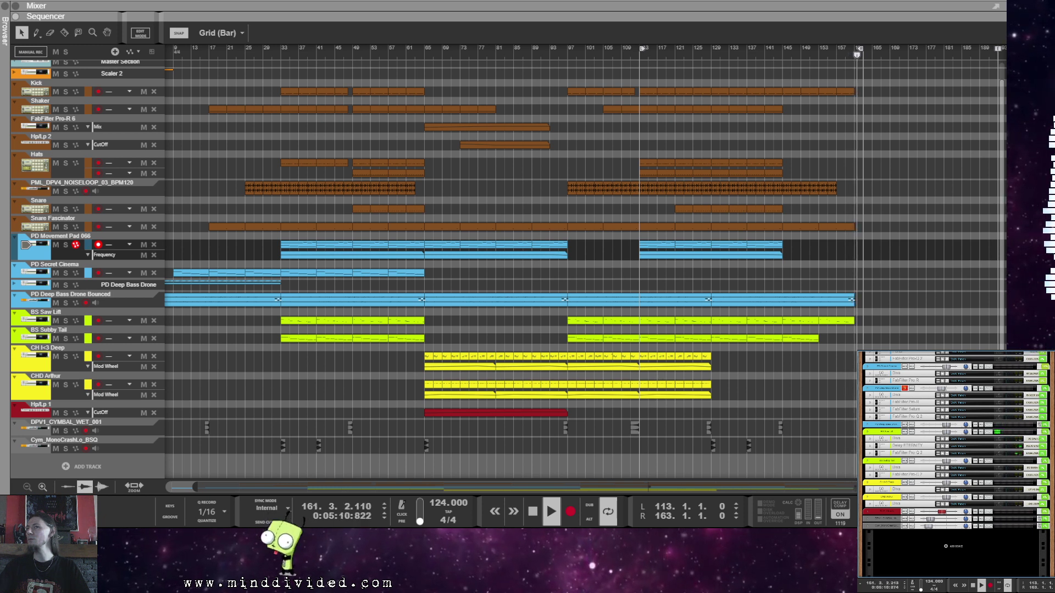
{"action": "left_click_drag", "start_coordinate": [863, 48], "coordinate": [871, 49]}
{"action": "key", "text": "space"}
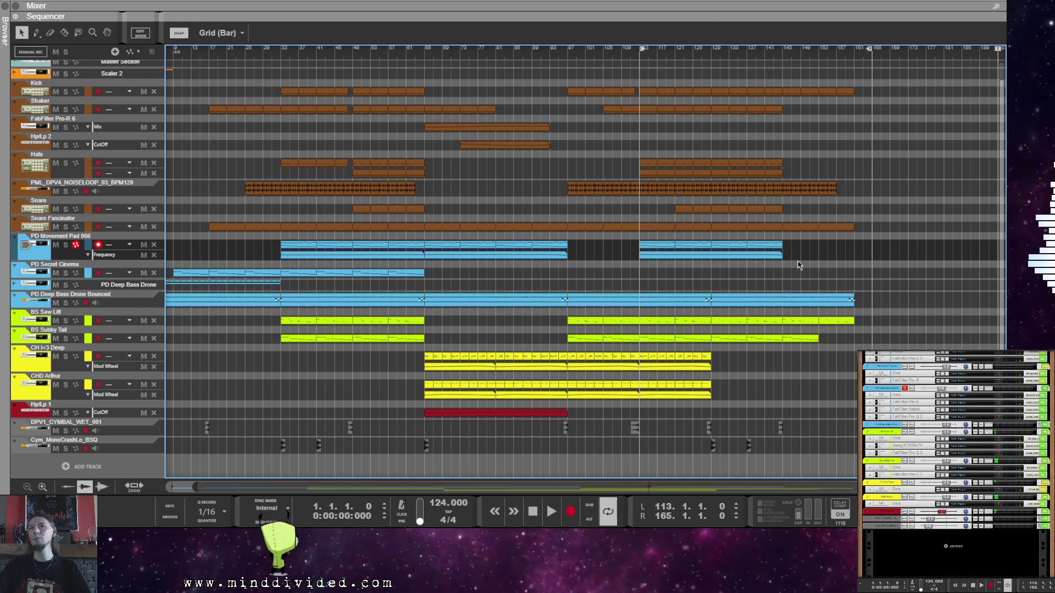
{"action": "left_click_drag", "start_coordinate": [643, 51], "coordinate": [168, 50]}
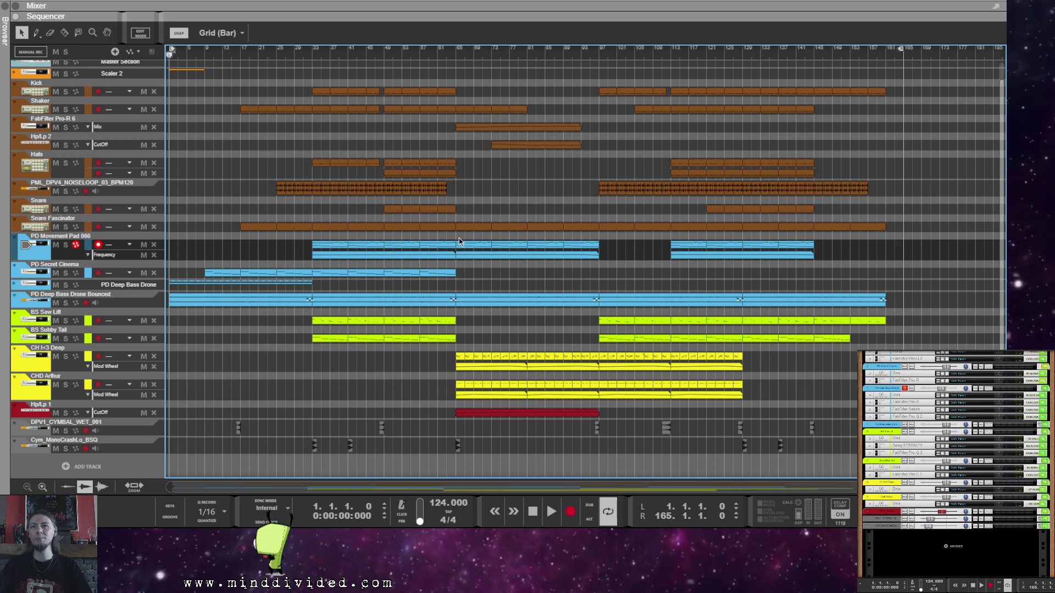
Step: Move the song position to bar 97 and briefly play from there
{"action": "left_click", "coordinate": [600, 55]}
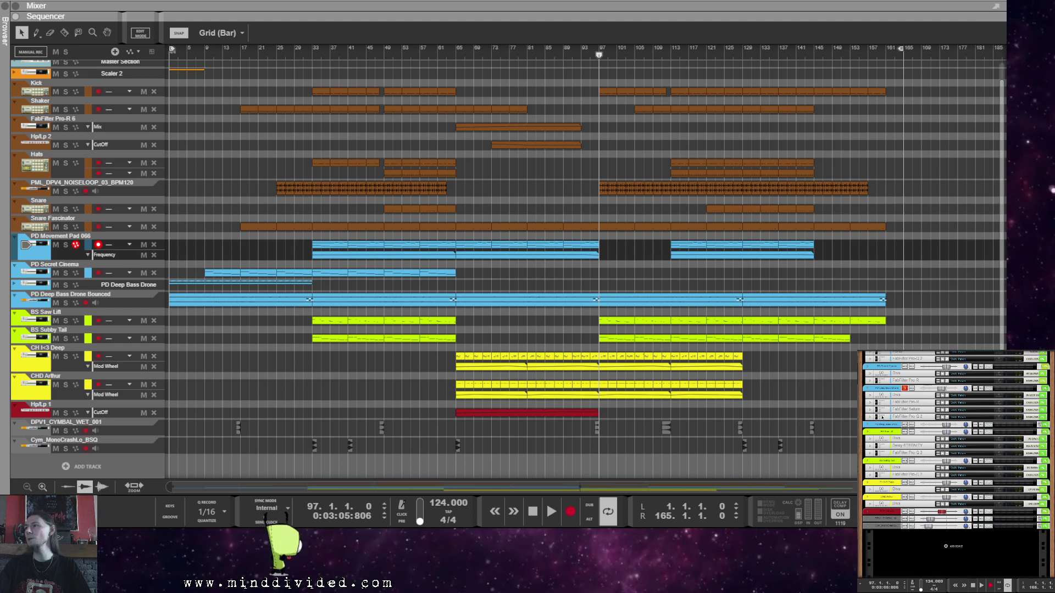
{"action": "scroll", "coordinate": [898, 445], "scroll_direction": "up", "scroll_amount": 5}
{"action": "scroll", "coordinate": [897, 451], "scroll_direction": "up", "scroll_amount": 5}
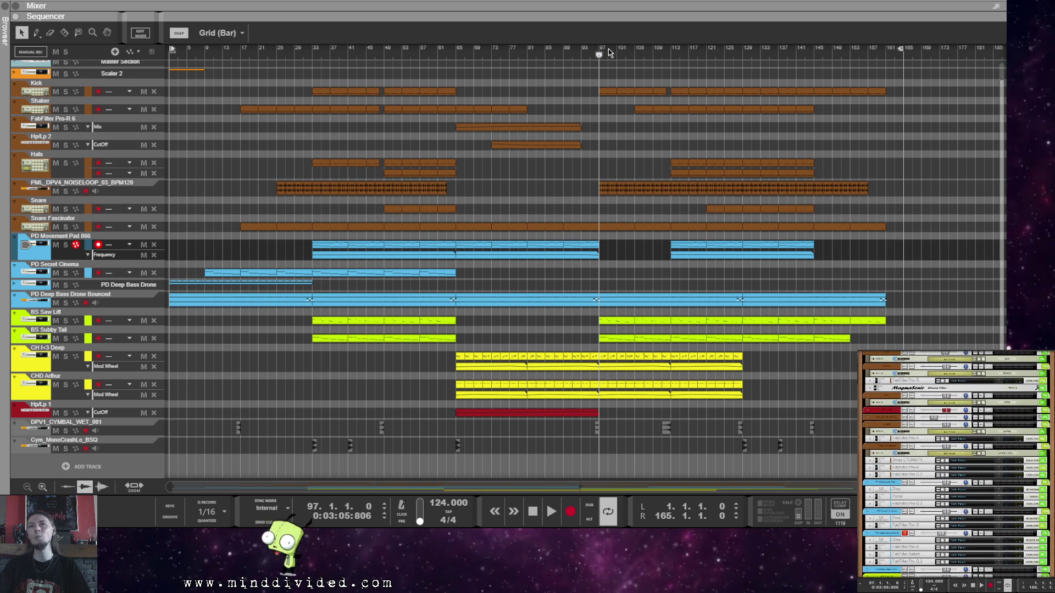
{"action": "left_click", "coordinate": [598, 54]}
{"action": "key", "text": "space"}
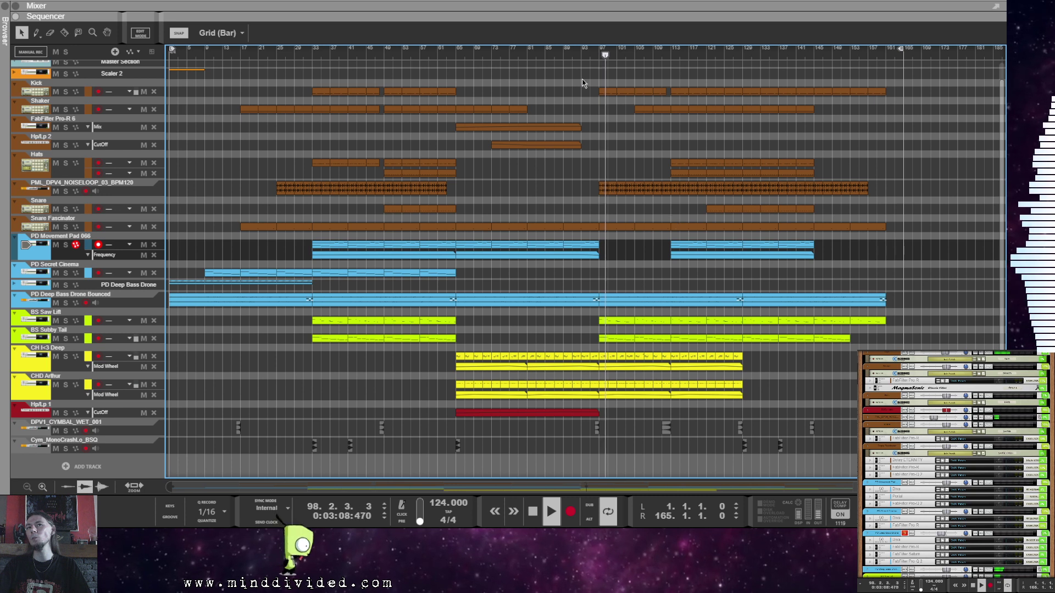
{"action": "key", "text": "space"}
Step: Play from bar 89, then set the loop start to bar 97
{"action": "left_click", "coordinate": [563, 55]}
{"action": "key", "text": "space"}
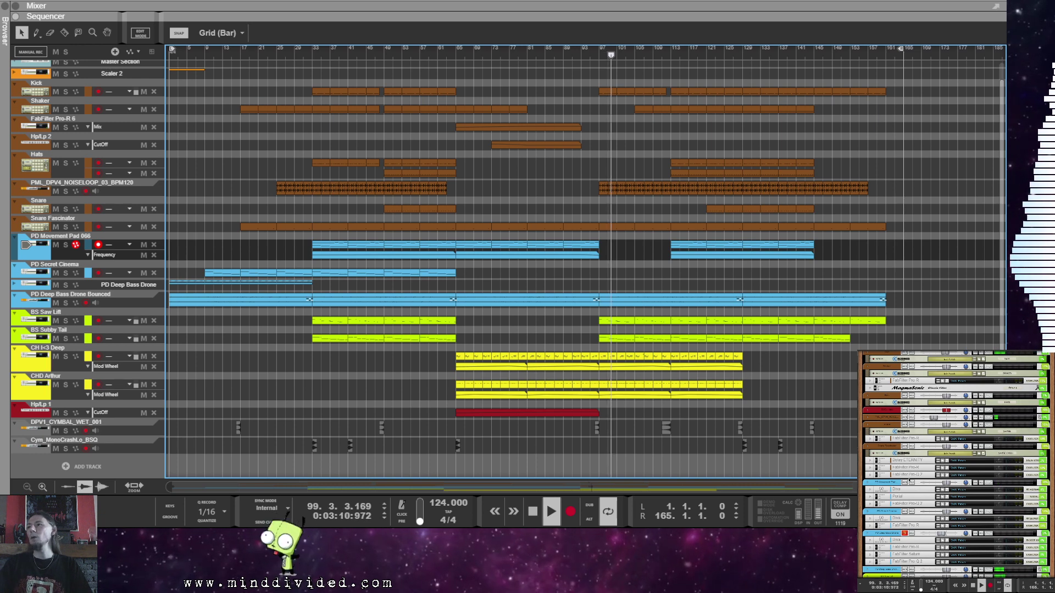
{"action": "scroll", "coordinate": [912, 482], "scroll_direction": "down", "scroll_amount": 5}
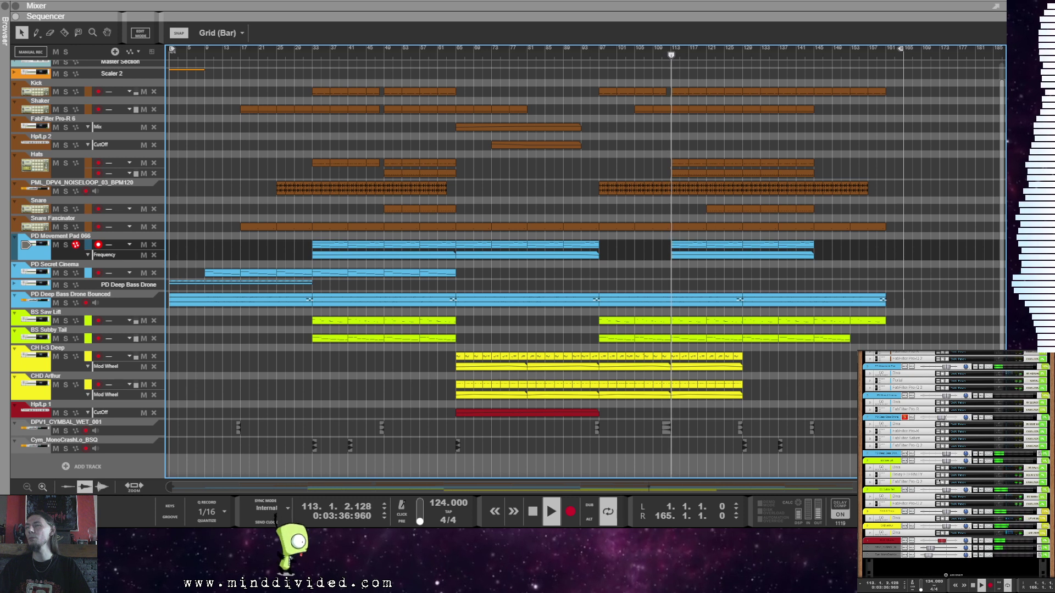
{"action": "left_click", "coordinate": [599, 55], "text": "ctrl"}
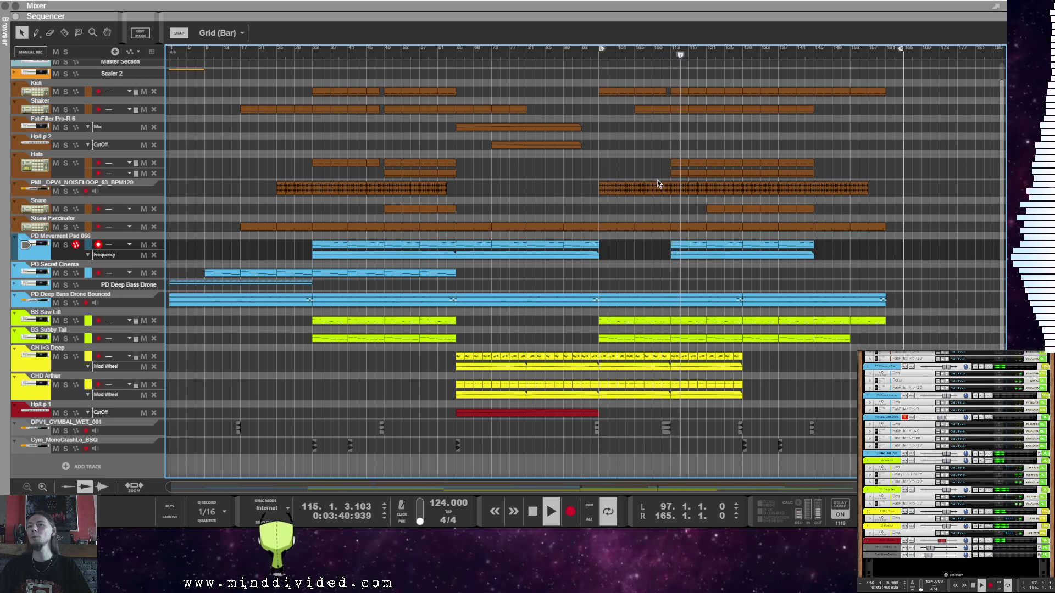
{"action": "scroll", "coordinate": [659, 180], "scroll_direction": "up", "scroll_amount": 1}
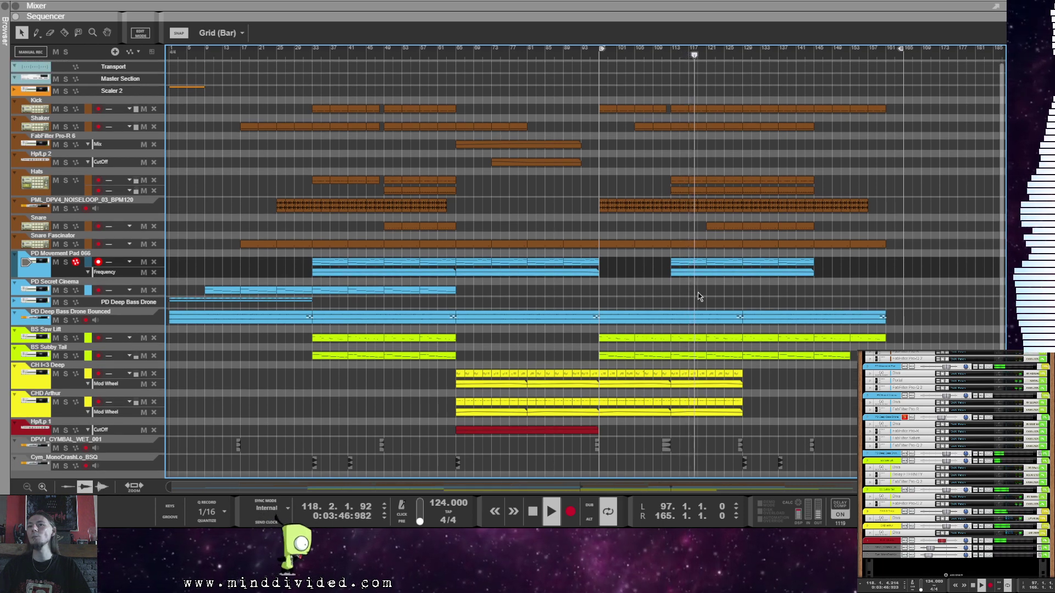
Step: Lengthen the PD Movement Pad Frequency automation clip to 36 bars and place a device in the rack
{"action": "left_click", "coordinate": [706, 274]}
{"action": "scroll", "coordinate": [707, 278], "scroll_direction": "up", "scroll_amount": 2}
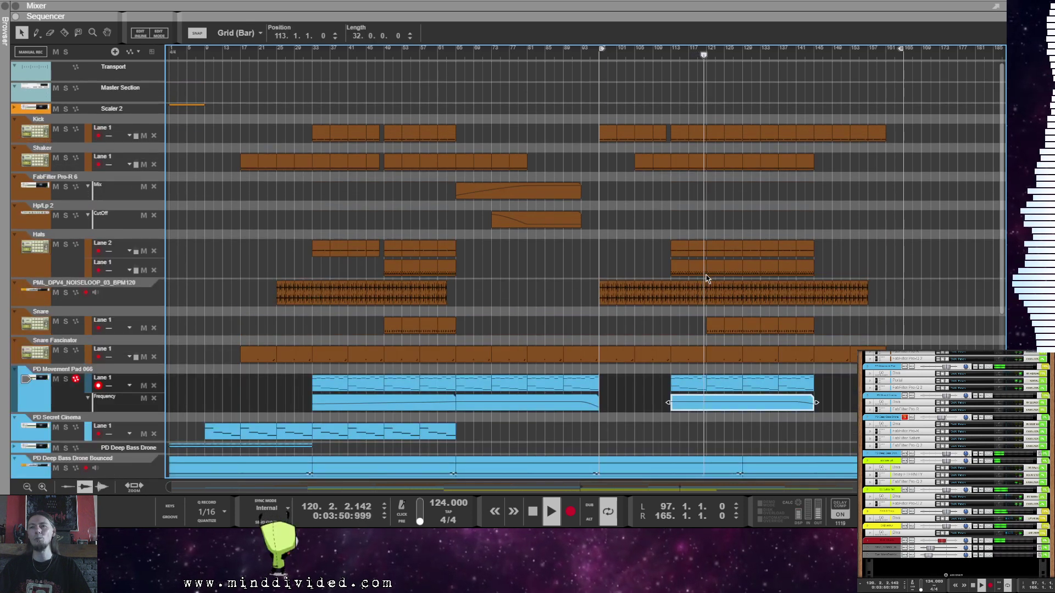
{"action": "scroll", "coordinate": [706, 278], "scroll_direction": "down", "scroll_amount": 2}
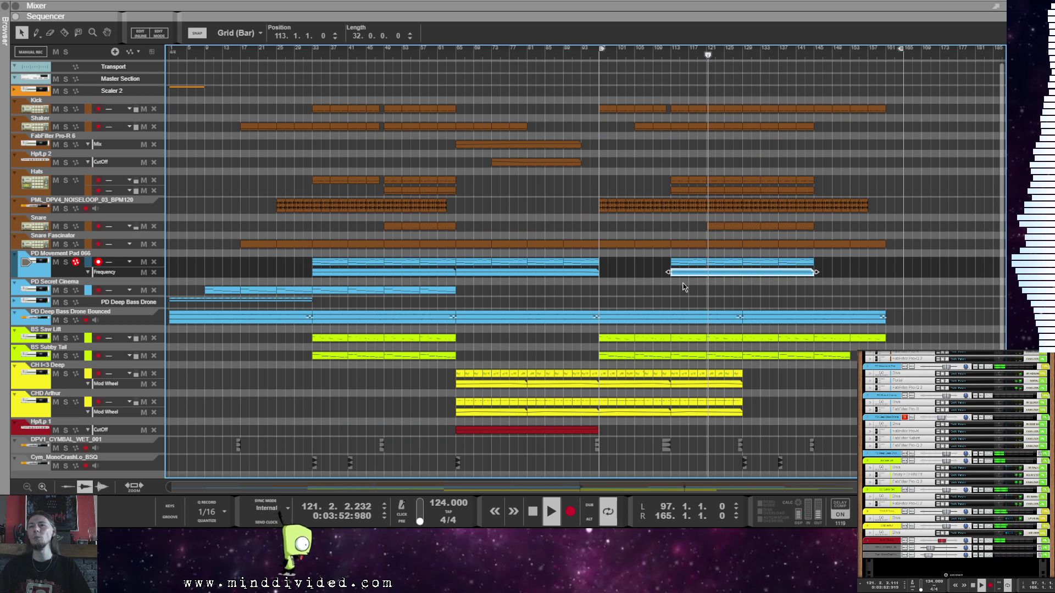
{"action": "left_click", "coordinate": [685, 289]}
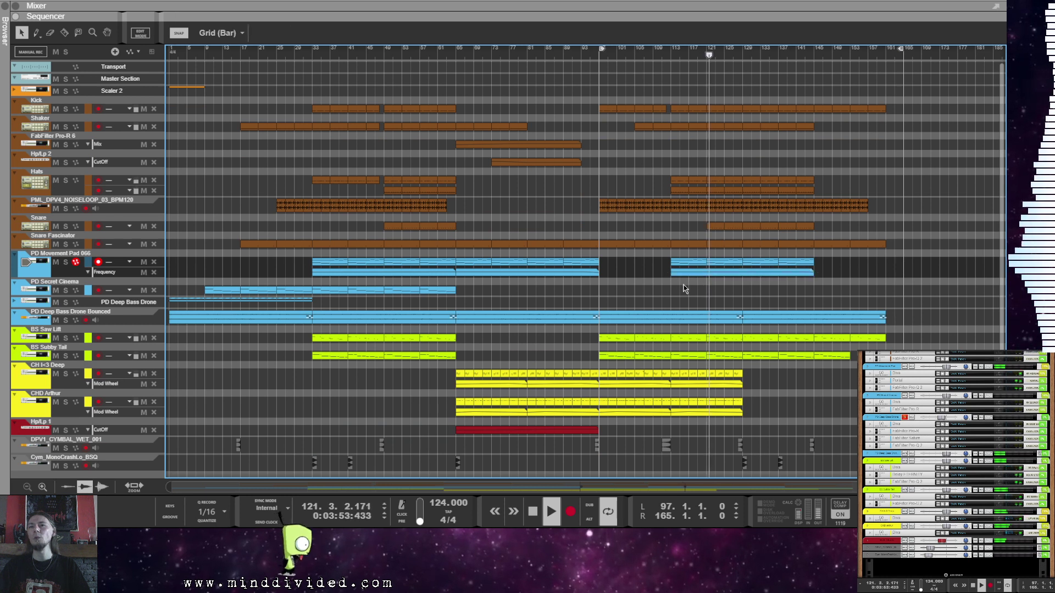
{"action": "left_click", "coordinate": [813, 273]}
{"action": "left_click_drag", "start_coordinate": [817, 273], "coordinate": [832, 273]}
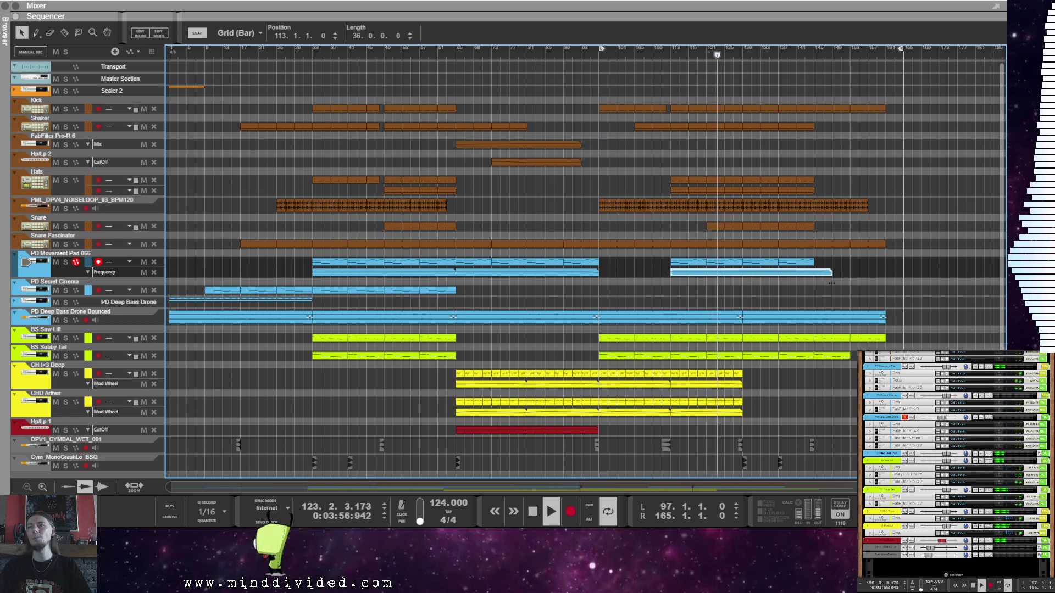
{"action": "left_click", "coordinate": [575, 345]}
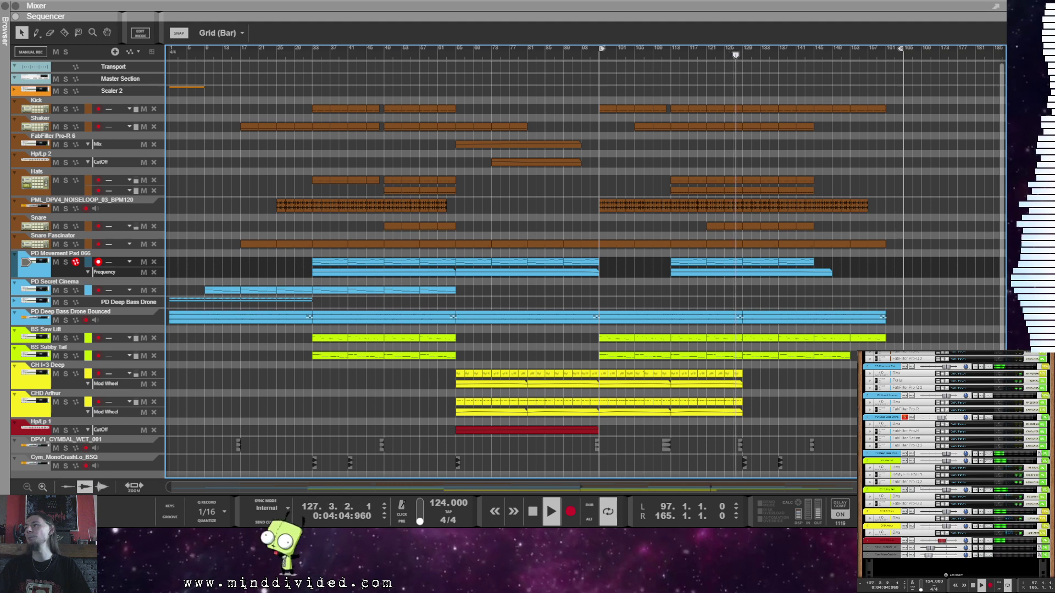
{"action": "scroll", "coordinate": [919, 487], "scroll_direction": "down", "scroll_amount": 3}
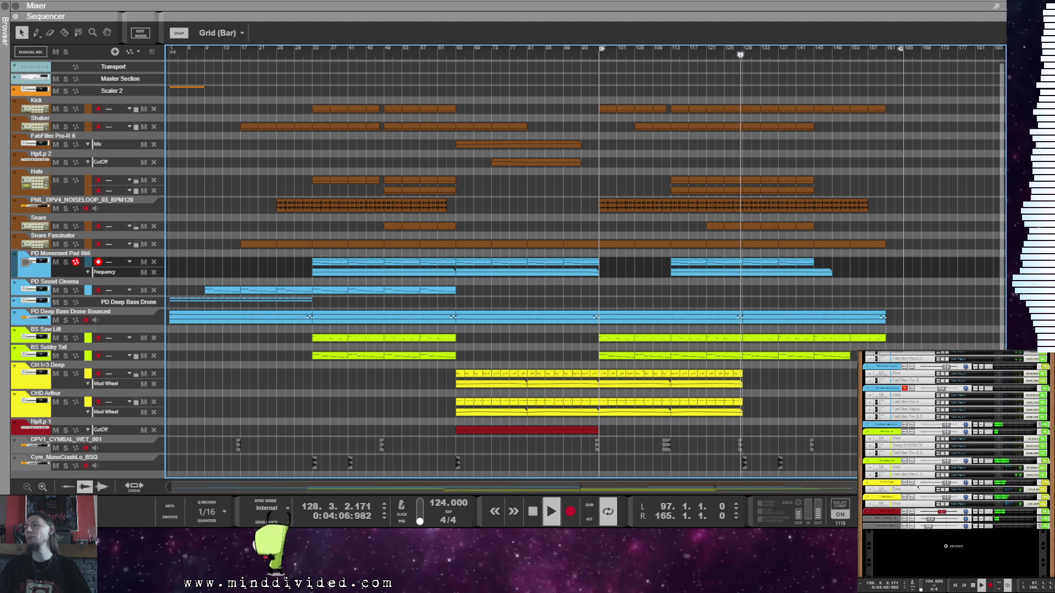
{"action": "left_click_drag", "start_coordinate": [888, 512], "coordinate": [898, 518]}
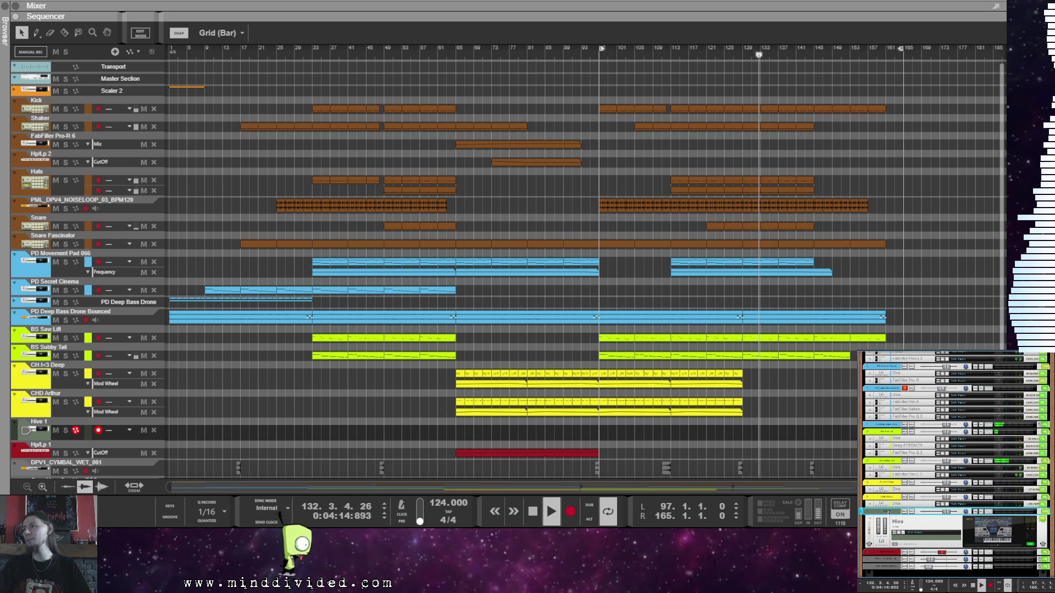
Step: Set the Hive 1 output routing and colour the Hive 1 track yellow
{"action": "right_click", "coordinate": [904, 513]}
{"action": "mouse_move", "coordinate": [908, 462]}
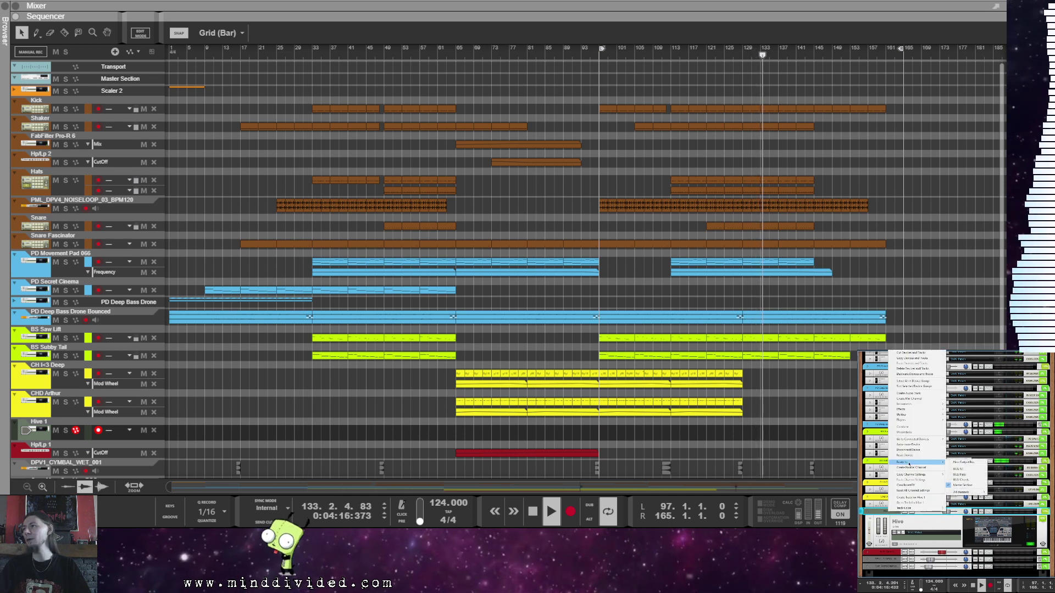
{"action": "left_click", "coordinate": [957, 469]}
{"action": "right_click", "coordinate": [905, 512]}
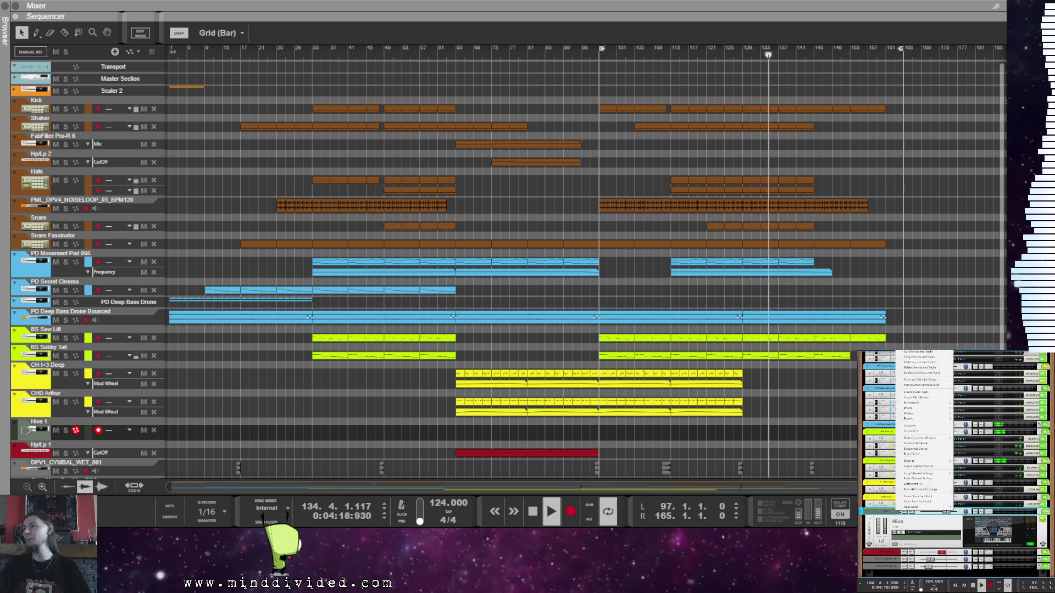
{"action": "mouse_move", "coordinate": [913, 508]}
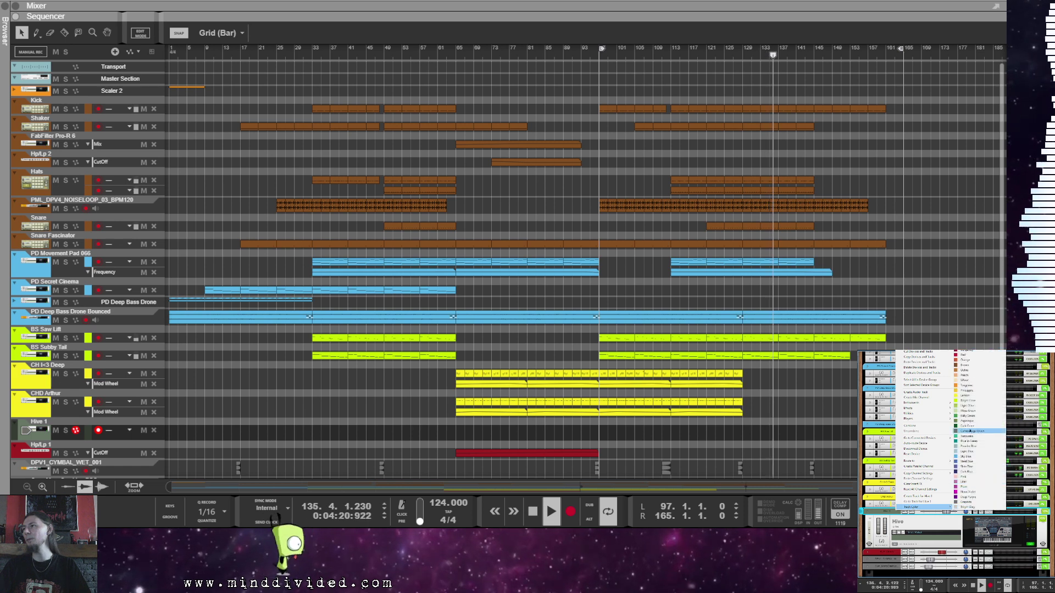
{"action": "left_click", "coordinate": [967, 390]}
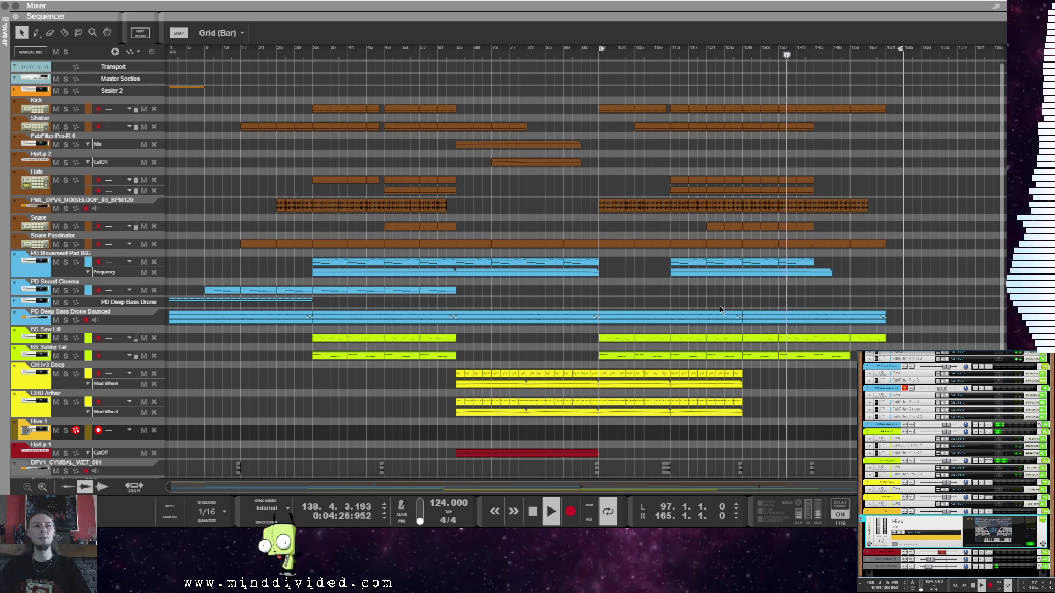
Step: Copy the Scaler 2 chord clip onto the Hive 1 track at bar 97
{"action": "scroll", "coordinate": [466, 345], "scroll_direction": "down", "scroll_amount": 2}
{"action": "scroll", "coordinate": [372, 259], "scroll_direction": "up", "scroll_amount": 2}
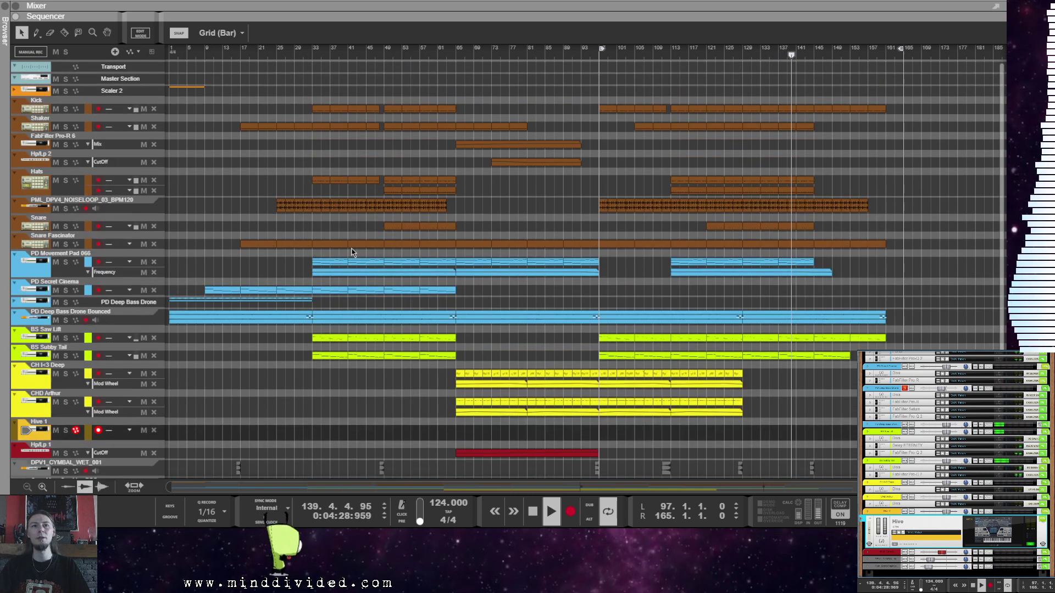
{"action": "left_click_drag", "start_coordinate": [178, 88], "coordinate": [621, 440]}
{"action": "scroll", "coordinate": [663, 369], "scroll_direction": "down", "scroll_amount": 2}
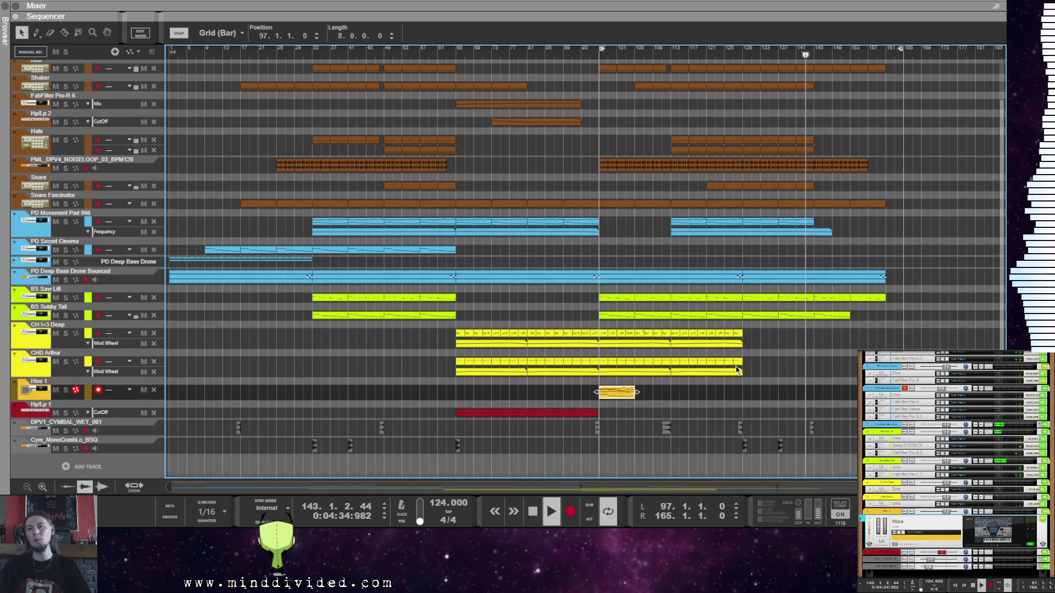
Step: Open the Hive 1 clip in the note editor, zoom to fit bars 97–104, and stop playback
{"action": "double_click", "coordinate": [600, 391]}
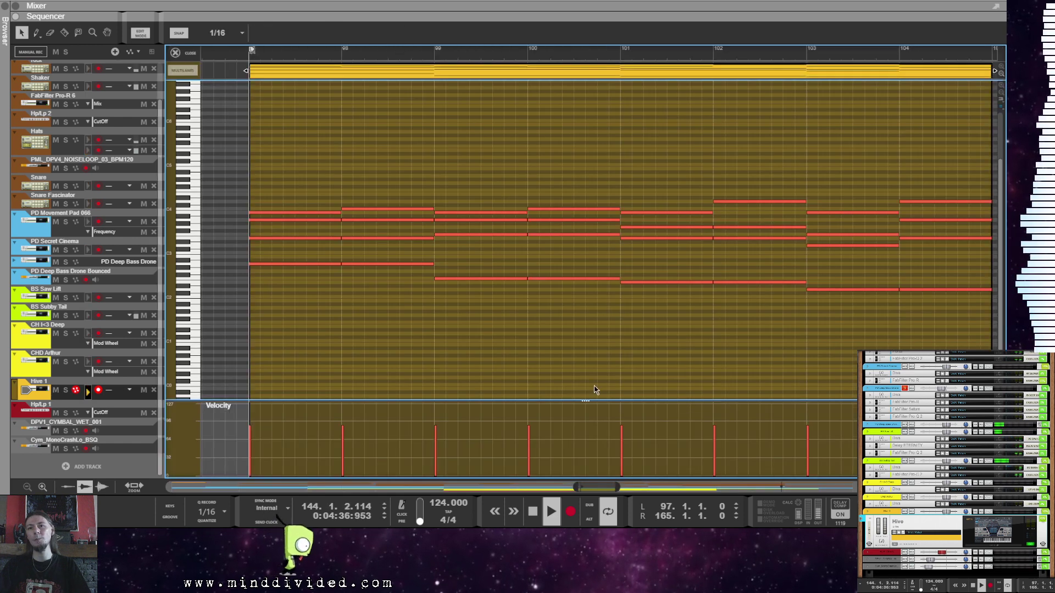
{"action": "left_click", "coordinate": [134, 488]}
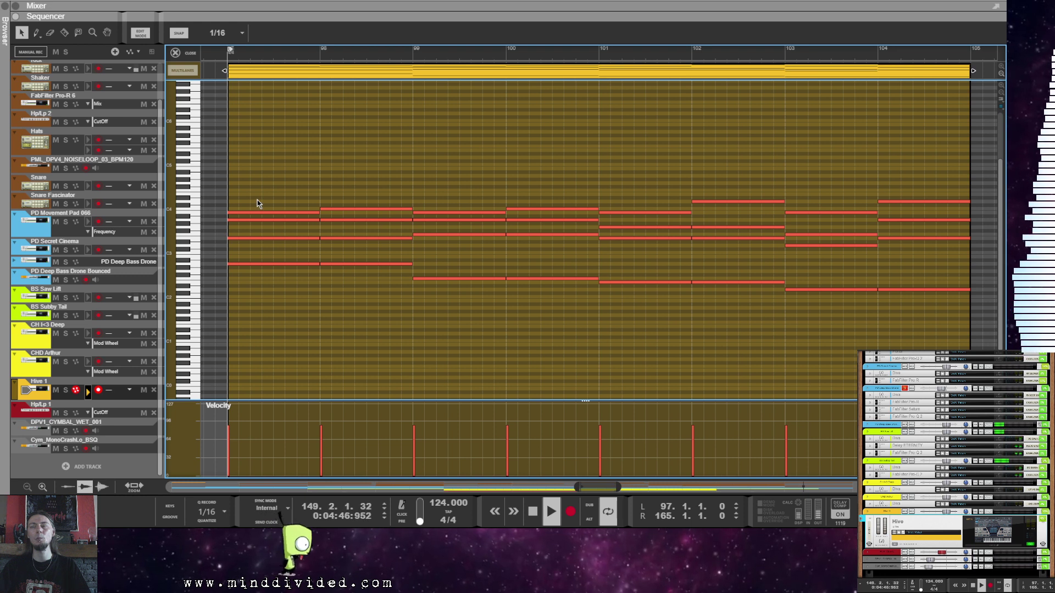
{"action": "key", "text": "space"}
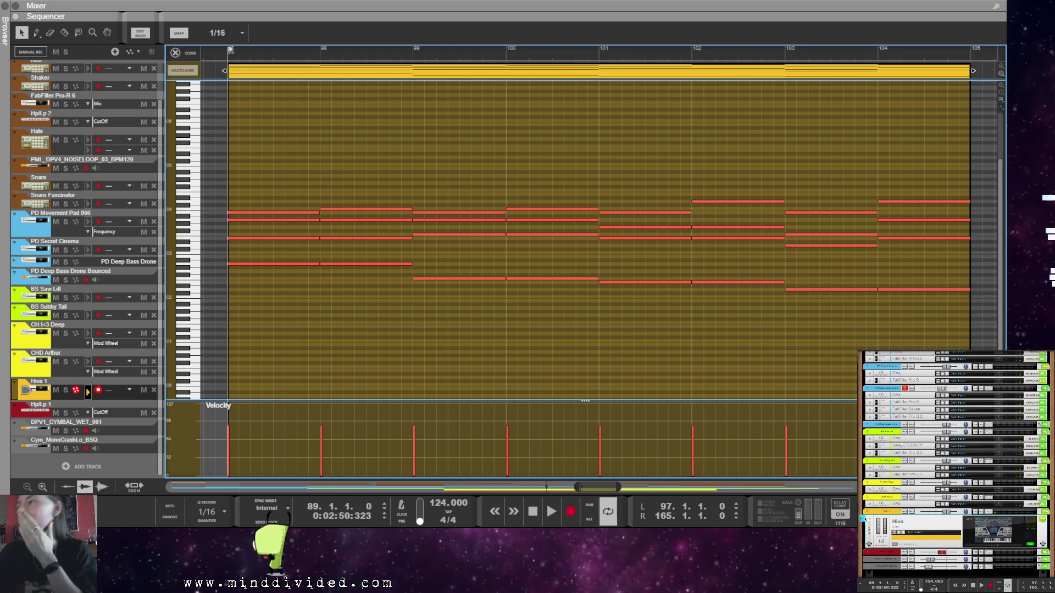
Step: Show Hive's panel on the second screen and audition the Marakashi, Celebrate and Mosquito presets
{"action": "left_click", "coordinate": [995, 540]}
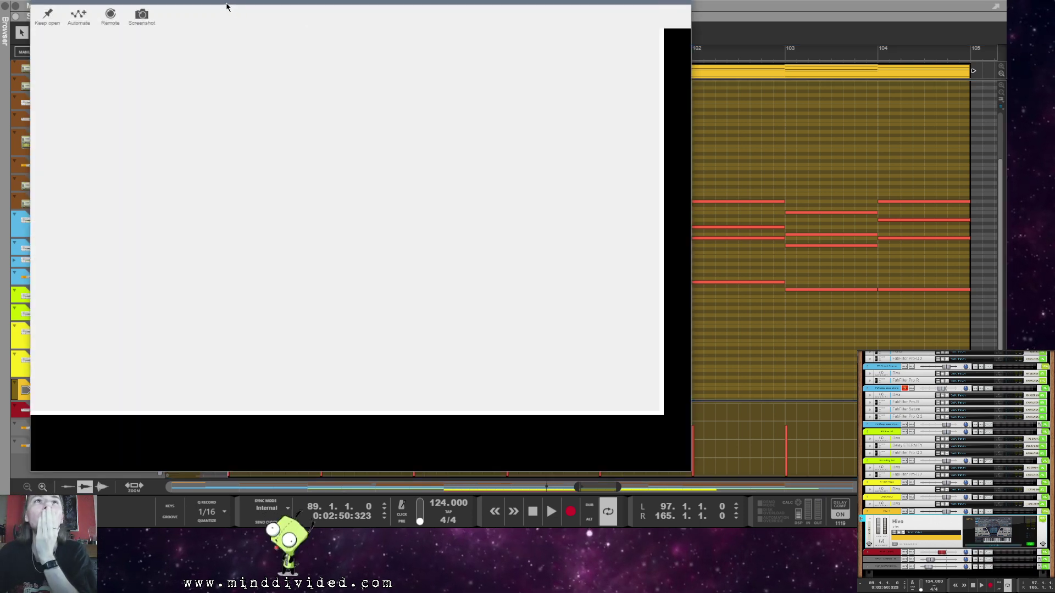
{"action": "left_click_drag", "start_coordinate": [227, 4], "coordinate": [1054, 55]}
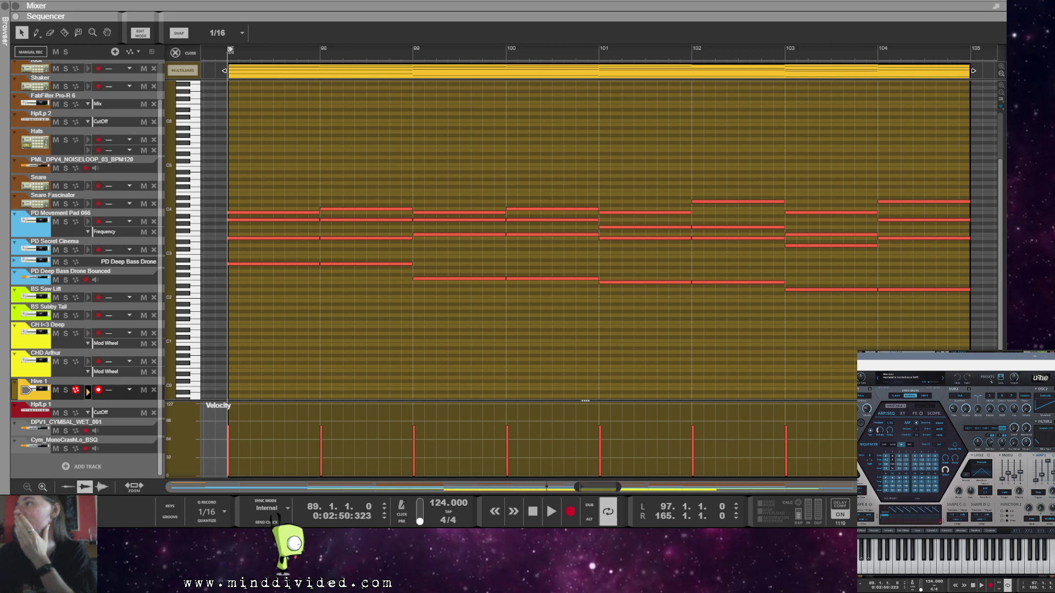
{"action": "left_click", "coordinate": [992, 378]}
{"action": "left_click", "coordinate": [859, 440]}
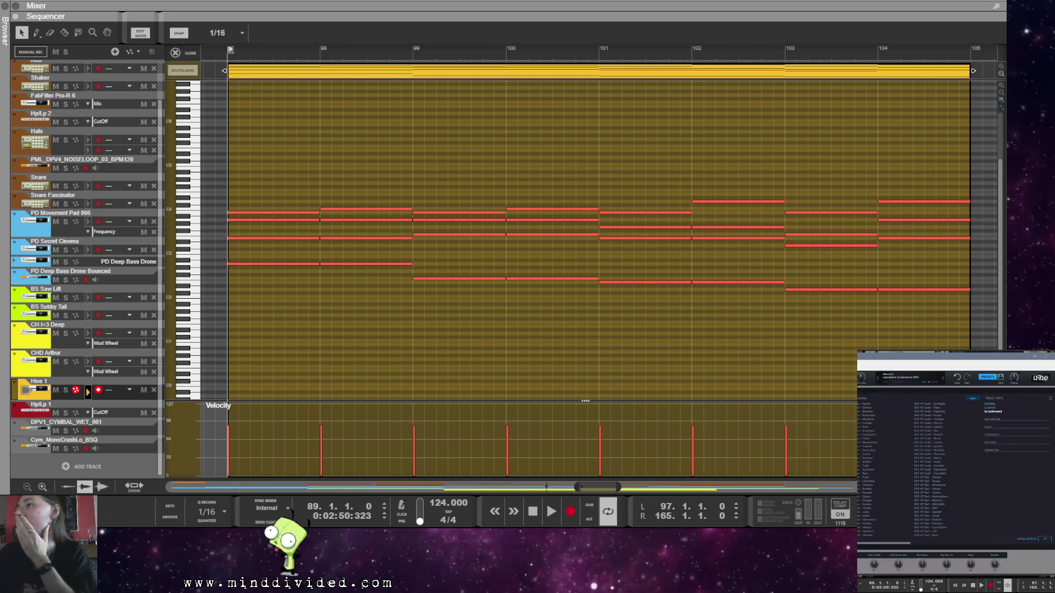
{"action": "left_click", "coordinate": [859, 445]}
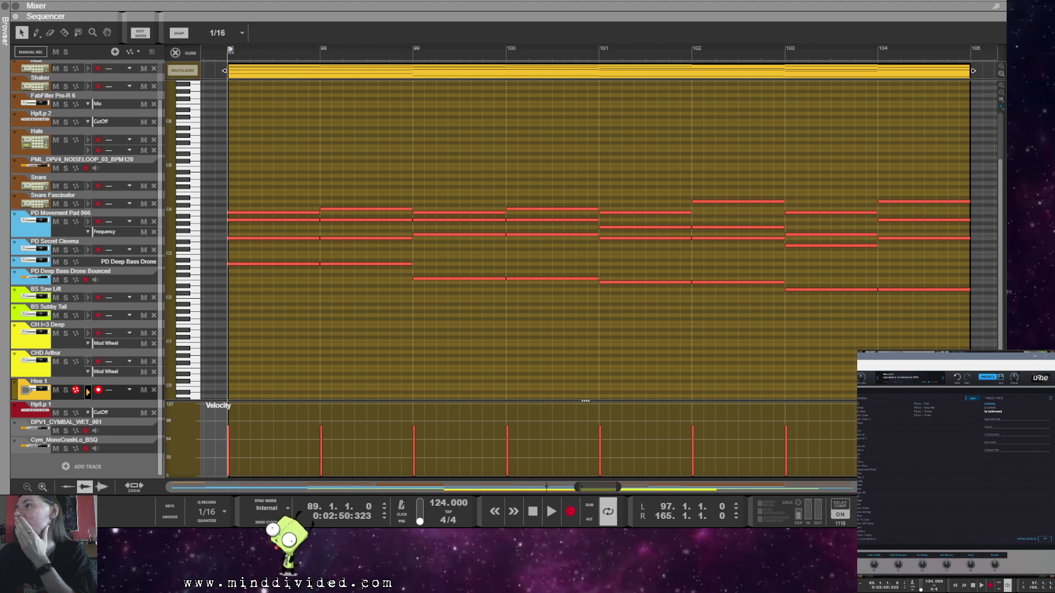
{"action": "left_click", "coordinate": [861, 448]}
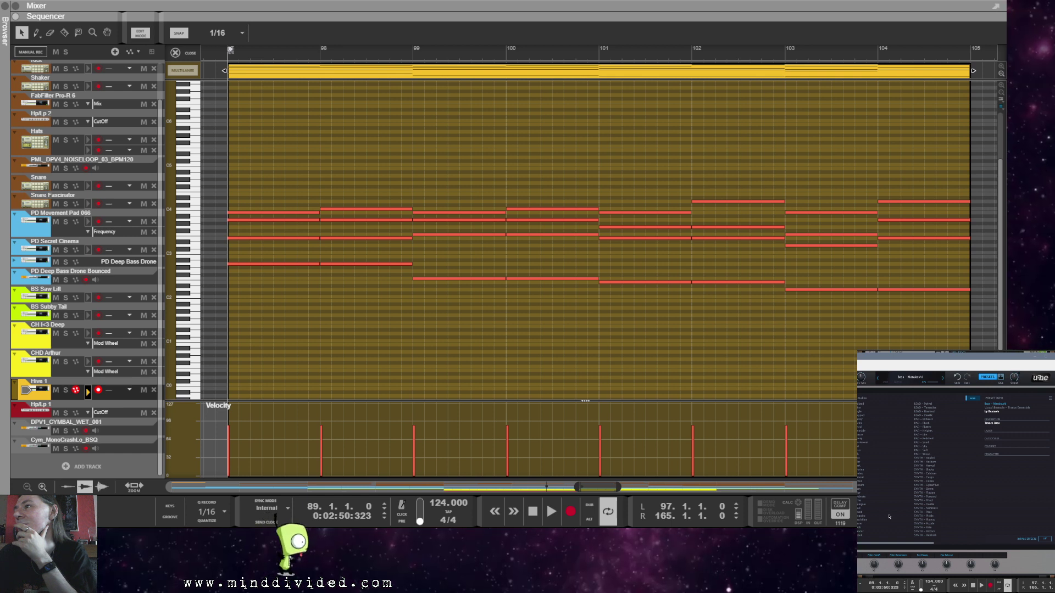
{"action": "left_click", "coordinate": [885, 497]}
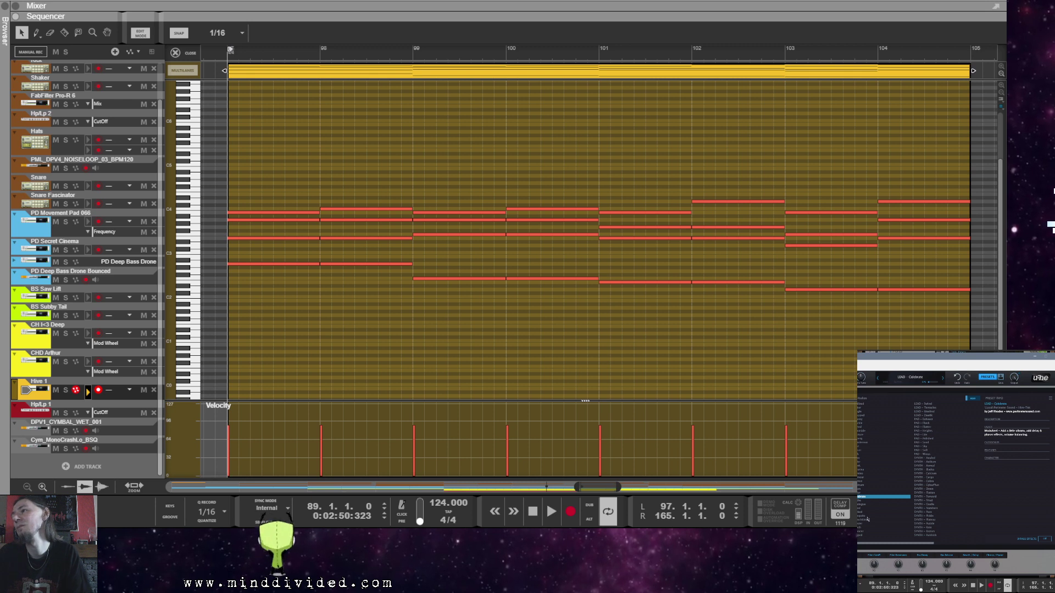
{"action": "left_click", "coordinate": [871, 517]}
Step: Load the PS_MTUI_050_Melodic_Loop preset into Hive
{"action": "scroll", "coordinate": [870, 521], "scroll_direction": "down", "scroll_amount": 2}
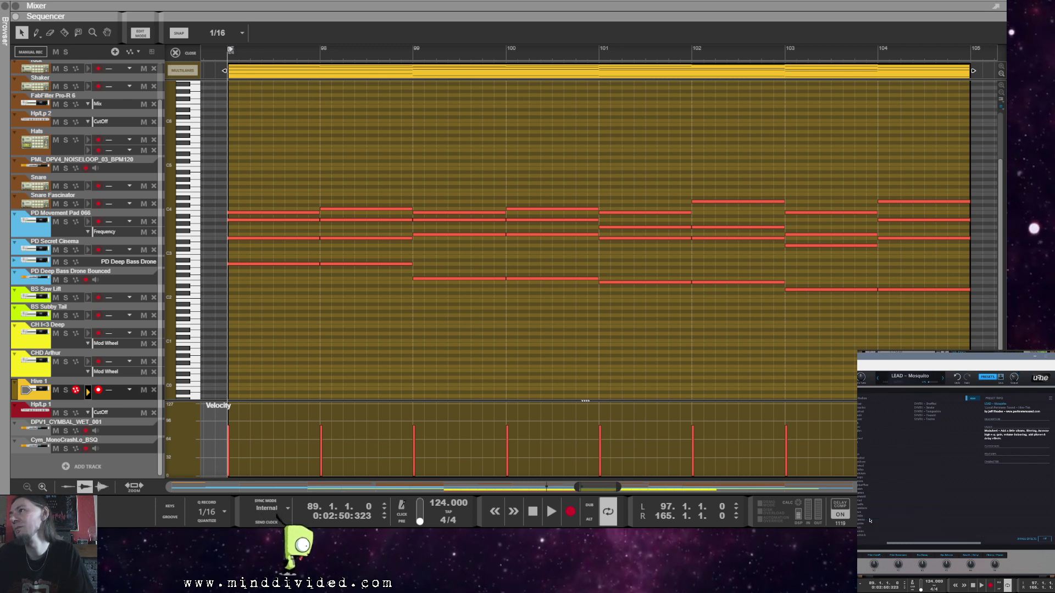
{"action": "left_click", "coordinate": [870, 517]}
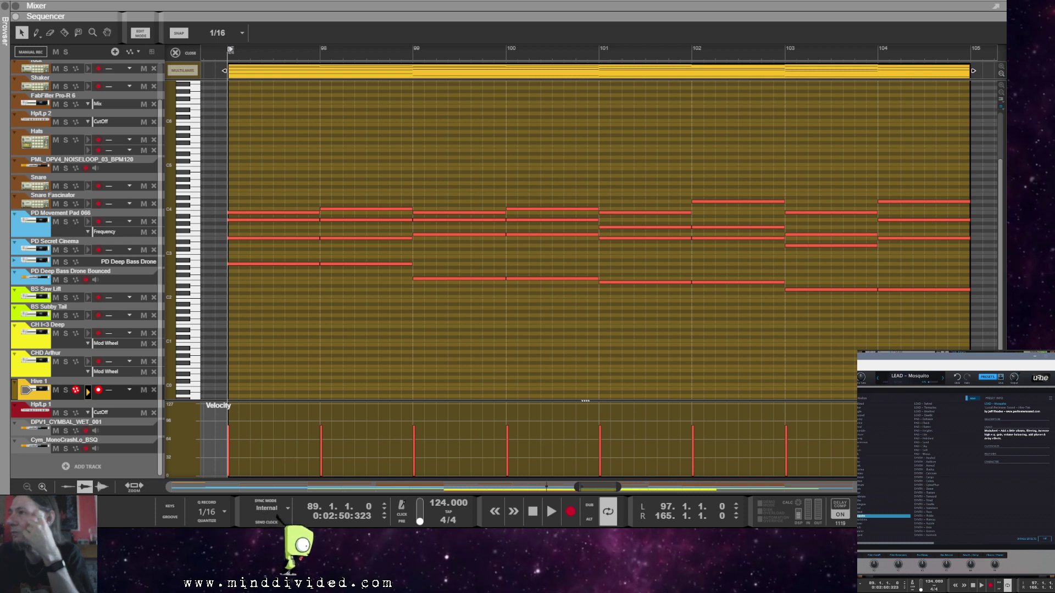
{"action": "left_click", "coordinate": [858, 467]}
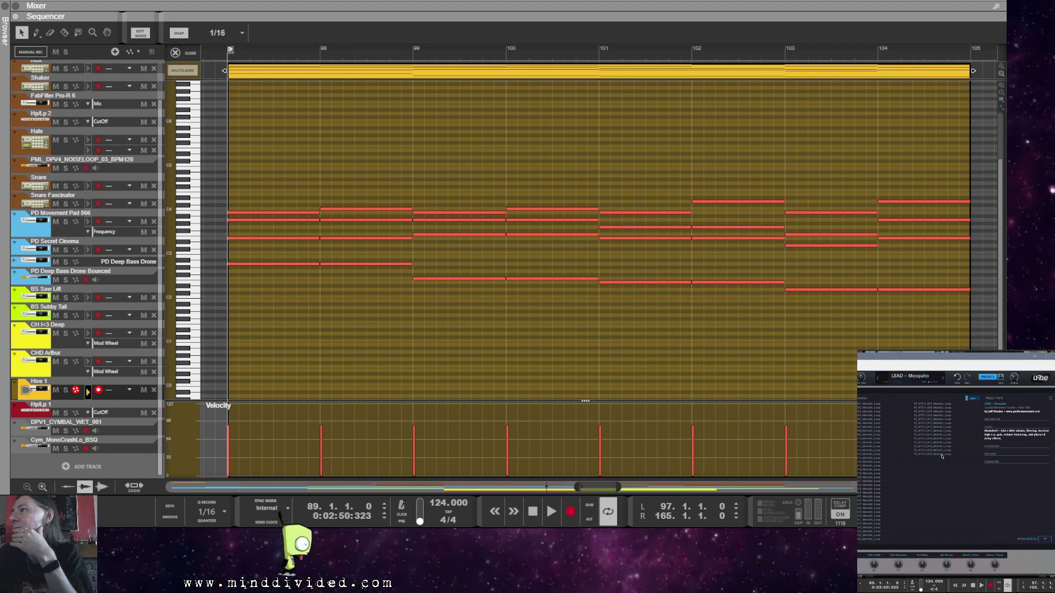
{"action": "left_click", "coordinate": [941, 454]}
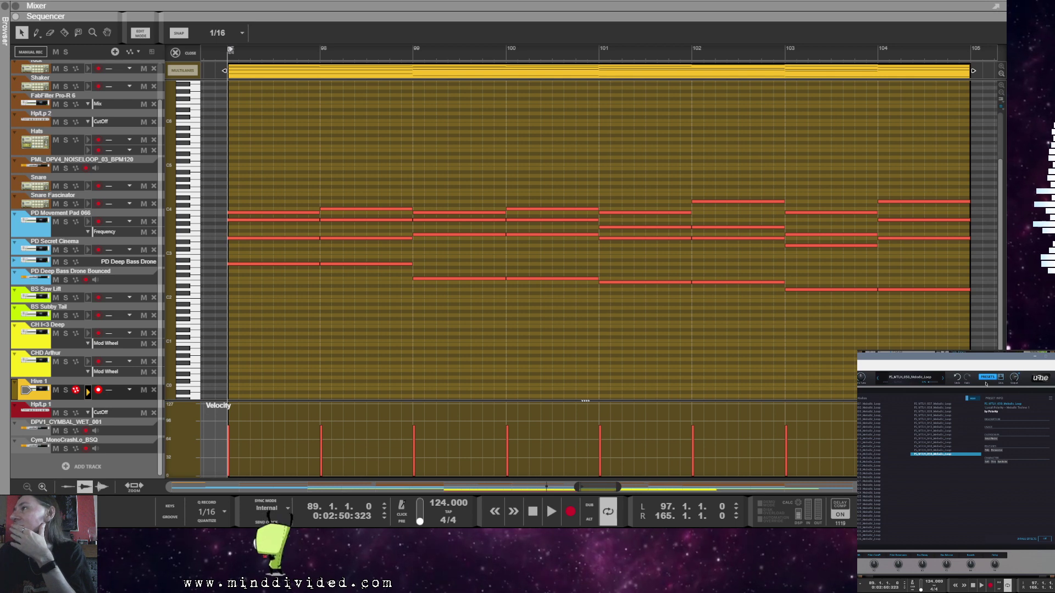
Step: Close the Hive window and set the song position to the start of bar 97
{"action": "left_click", "coordinate": [987, 379]}
{"action": "left_click", "coordinate": [1053, 356]}
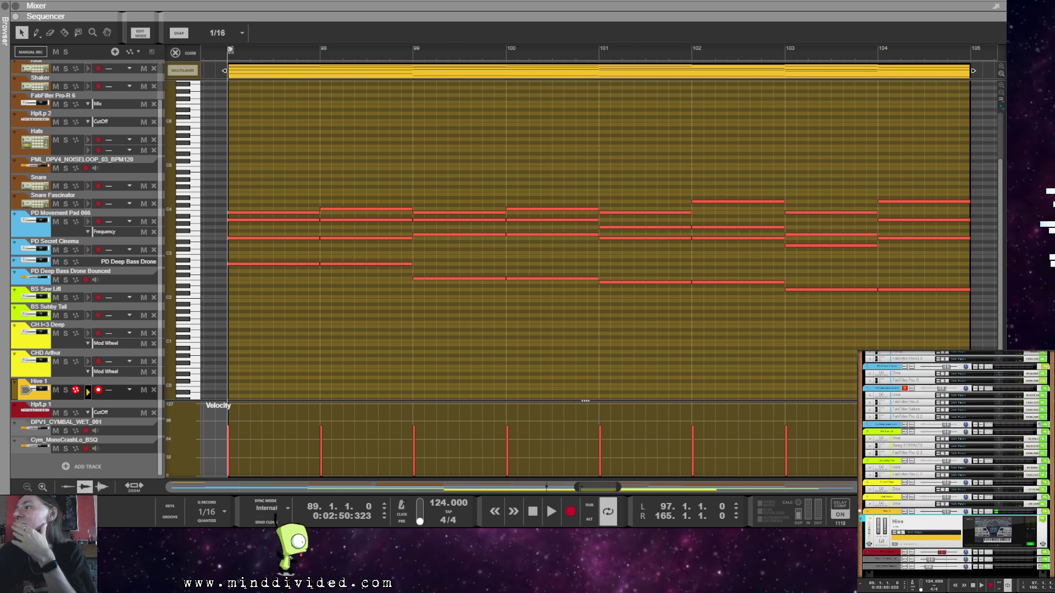
{"action": "left_click", "coordinate": [340, 159]}
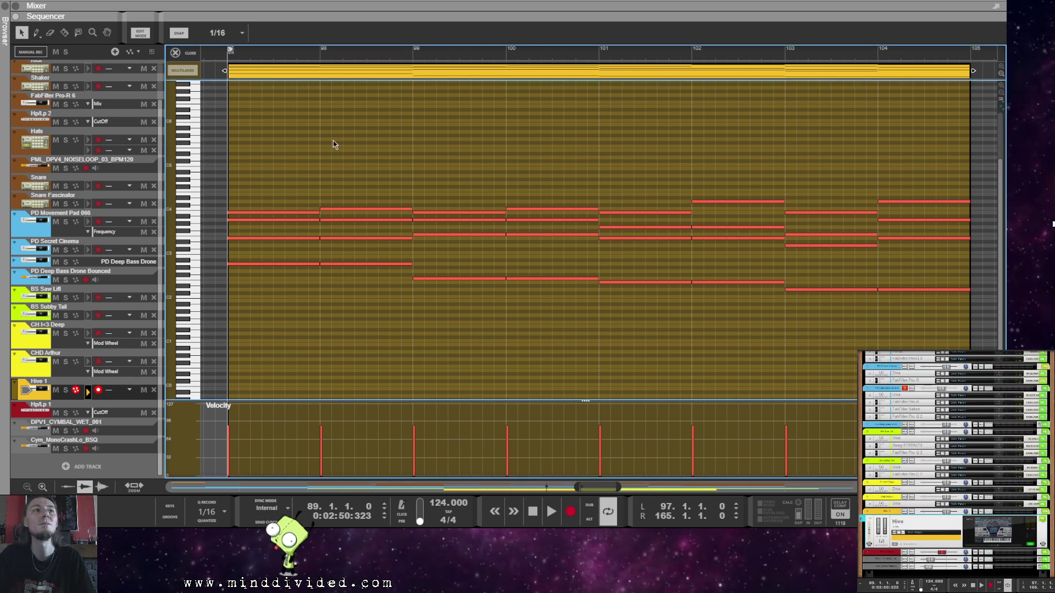
{"action": "left_click", "coordinate": [220, 60]}
{"action": "left_click_drag", "start_coordinate": [219, 59], "coordinate": [225, 61]}
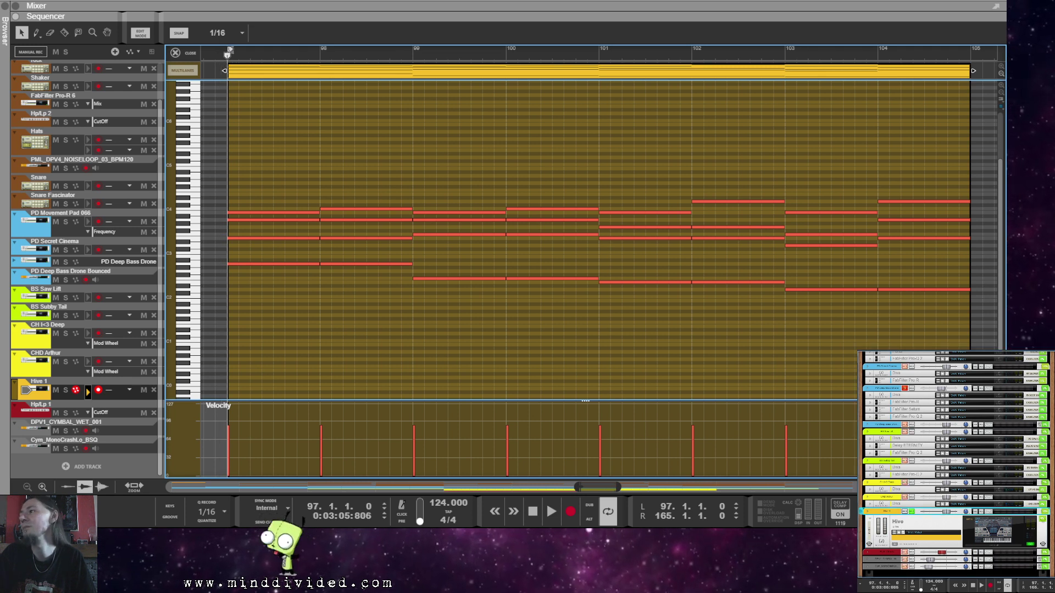
Step: Shorten the four bar-97 chord notes into tiny stabs and shift the A2 stab two sixteenths later
{"action": "key", "text": "space"}
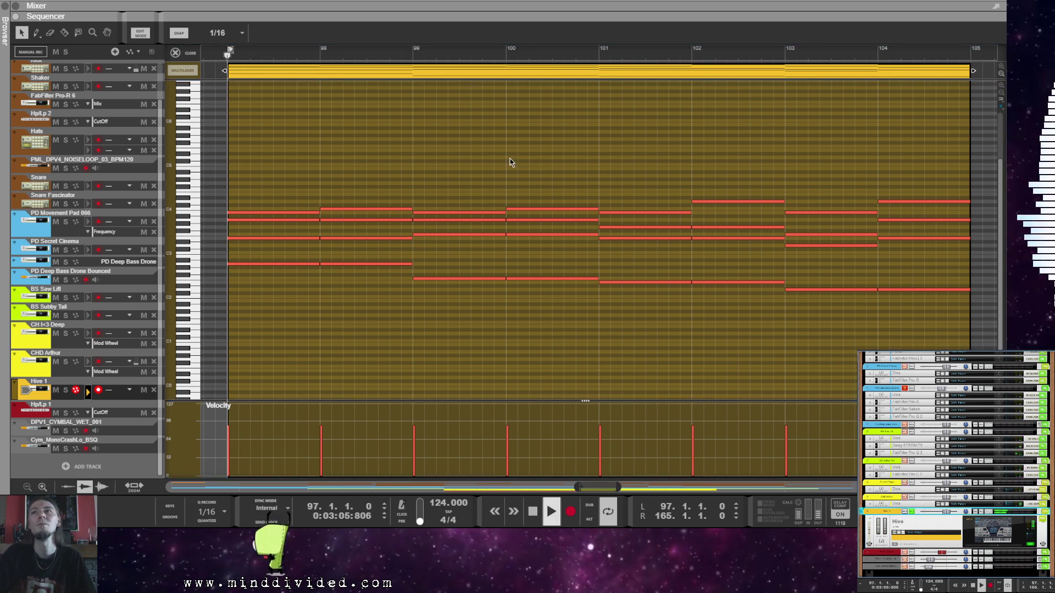
{"action": "key", "text": "space"}
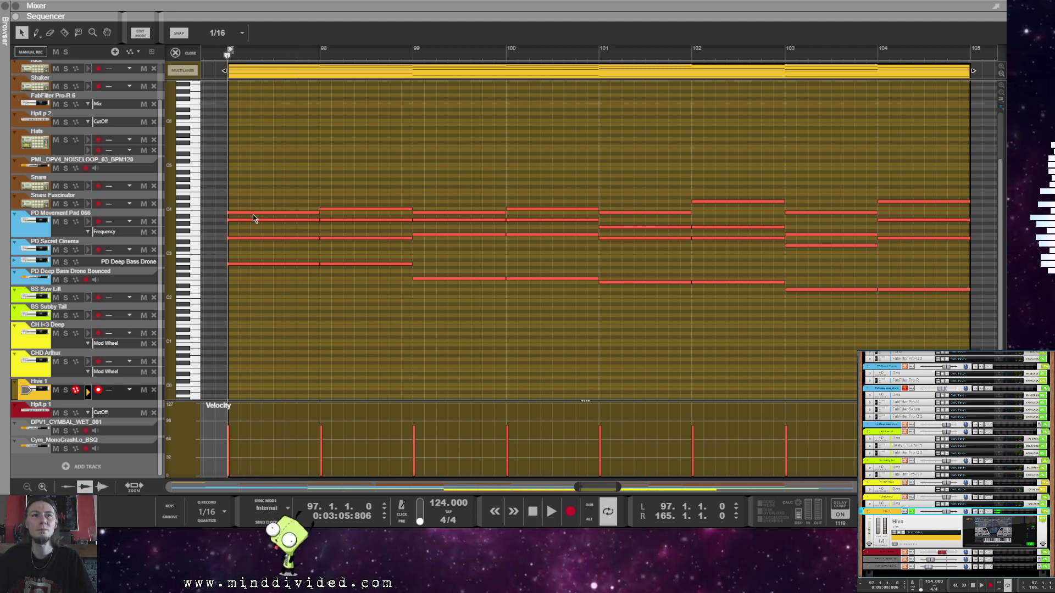
{"action": "left_click_drag", "start_coordinate": [251, 183], "coordinate": [323, 270]}
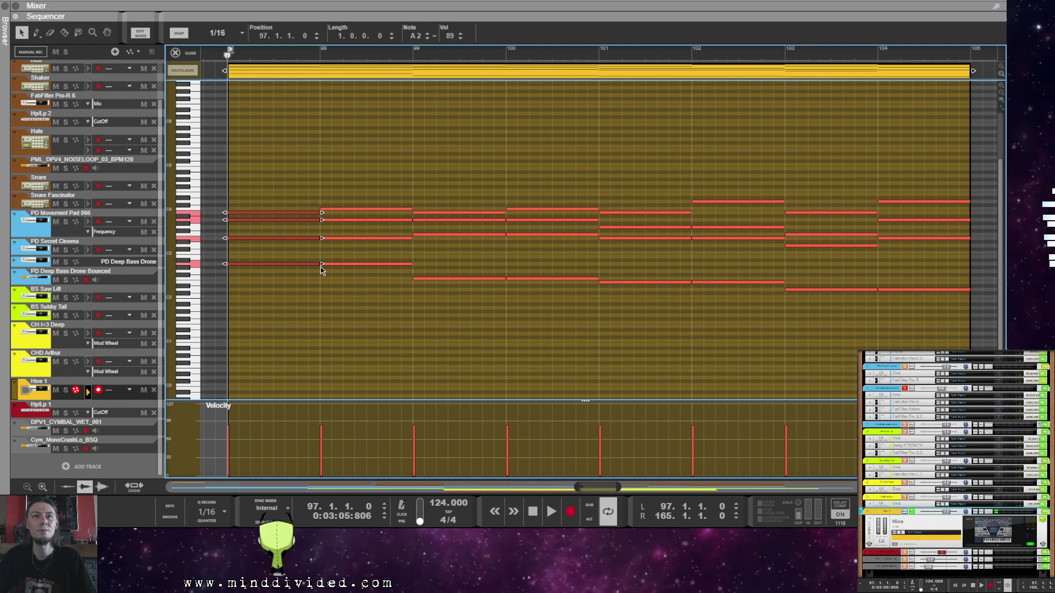
{"action": "left_click_drag", "start_coordinate": [250, 184], "coordinate": [232, 264]}
{"action": "left_click", "coordinate": [233, 291]}
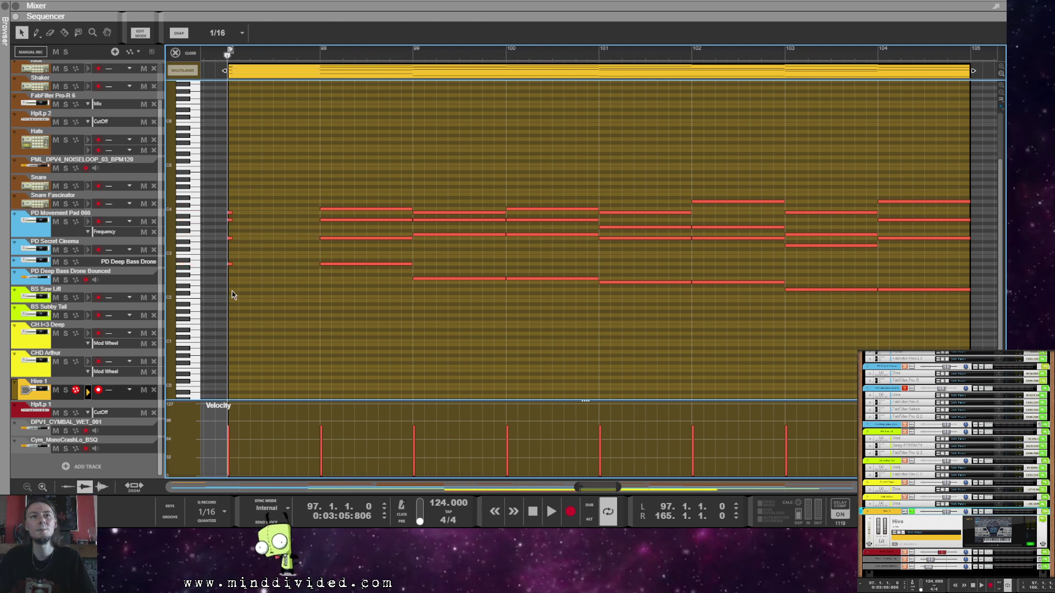
{"action": "left_click_drag", "start_coordinate": [232, 265], "coordinate": [241, 264]}
{"action": "left_click", "coordinate": [252, 279]}
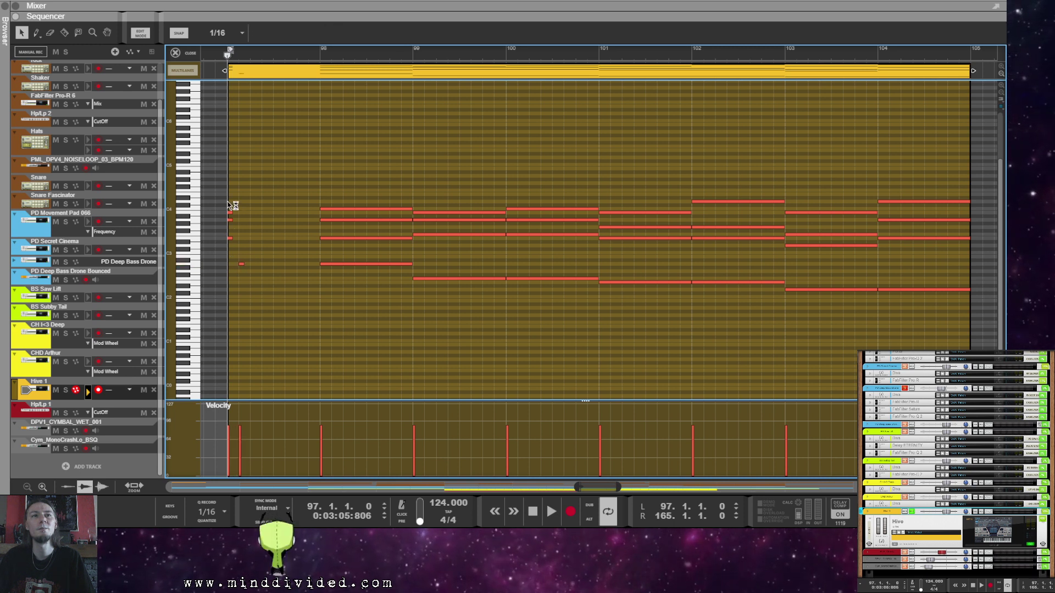
Step: Copy the A3 stab pair to 97.2.1 and play back the new rhythm
{"action": "left_click", "coordinate": [231, 219]}
{"action": "left_click_drag", "start_coordinate": [247, 220], "coordinate": [253, 220]}
{"action": "key", "text": "space"}
{"action": "key", "text": "space"}
{"action": "left_click", "coordinate": [236, 231]}
{"action": "key", "text": "space"}
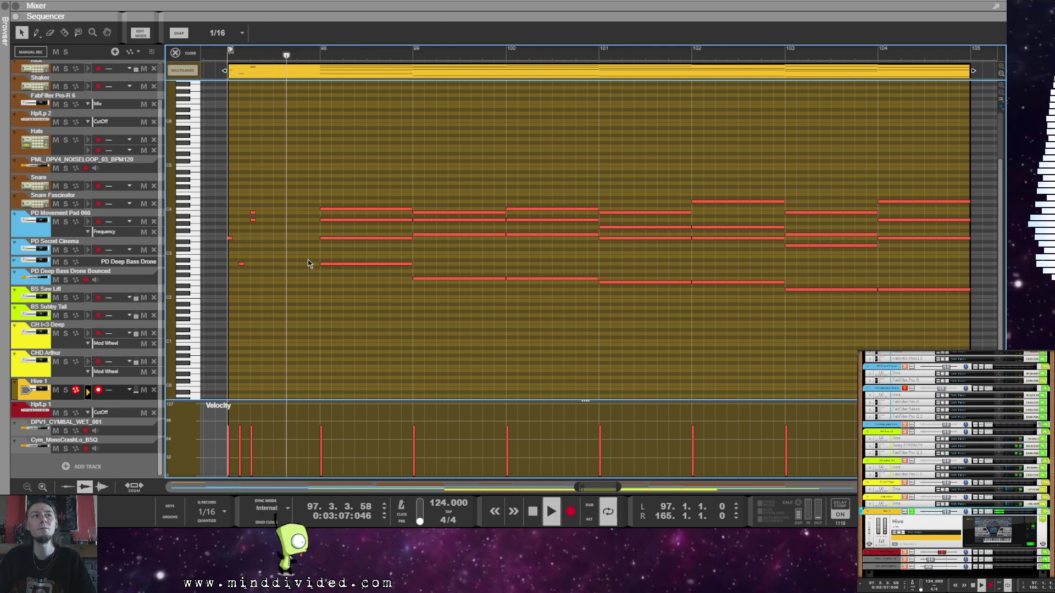
{"action": "key", "text": "space"}
Step: Audition the bar-97 stab pattern and select the four bar-98 chord notes
{"action": "left_click_drag", "start_coordinate": [261, 214], "coordinate": [265, 220]}
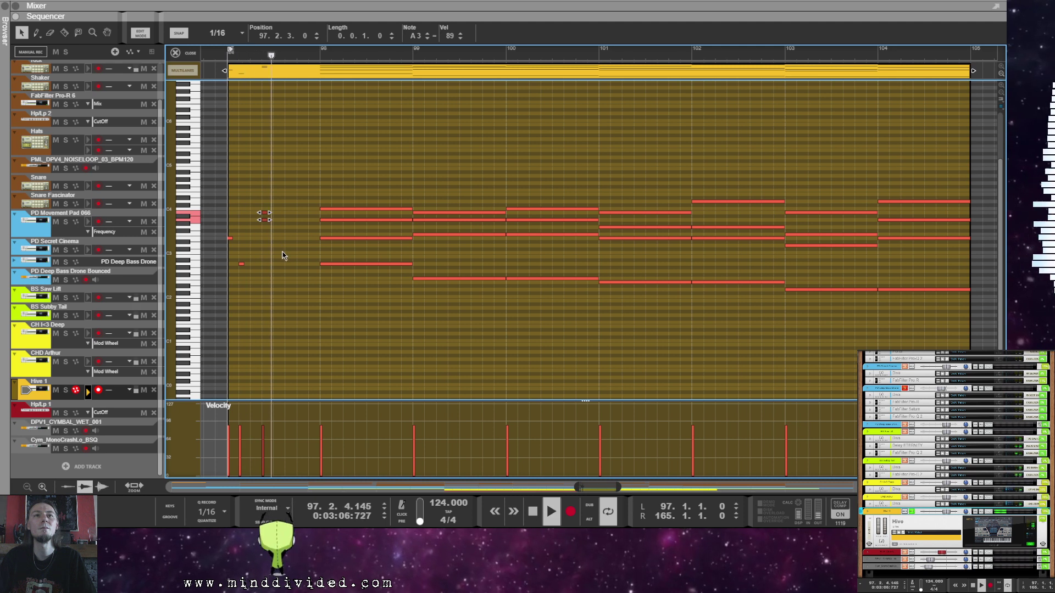
{"action": "key", "text": "space"}
{"action": "left_click", "coordinate": [245, 248]}
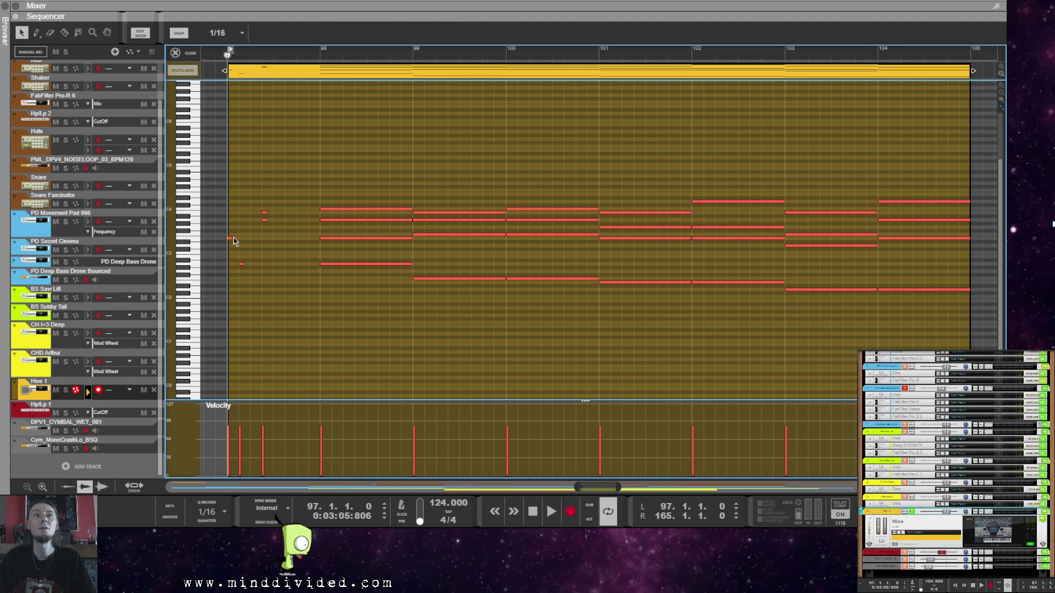
{"action": "left_click_drag", "start_coordinate": [232, 233], "coordinate": [256, 266]}
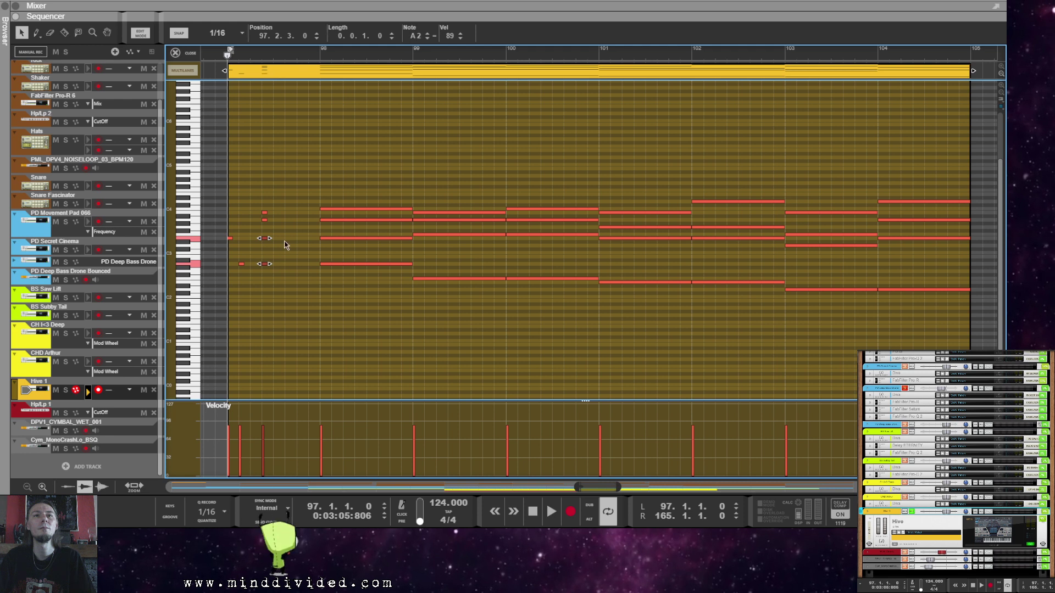
{"action": "key", "text": "space"}
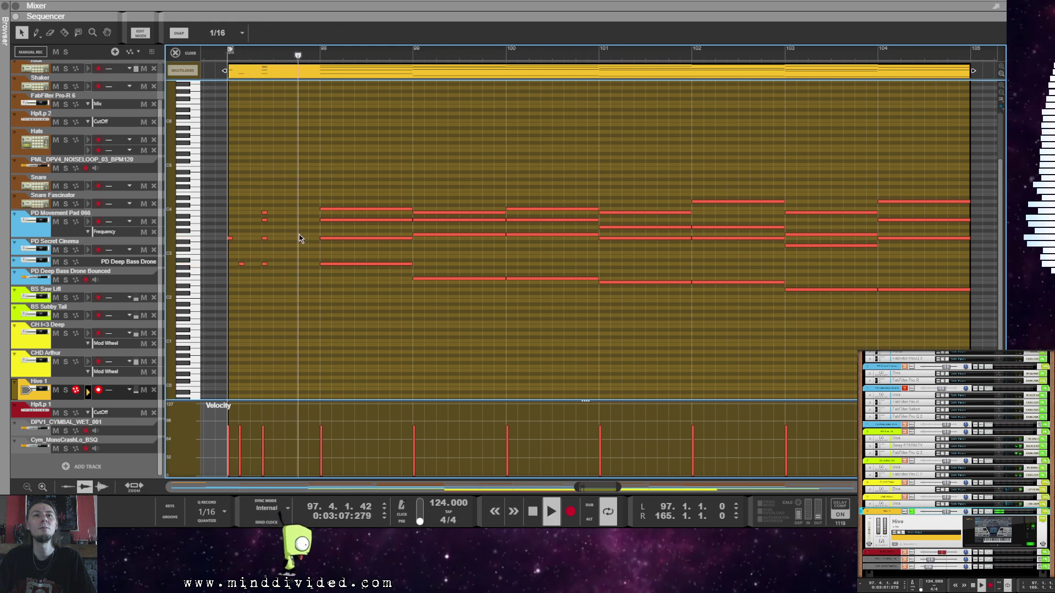
{"action": "key", "text": "space"}
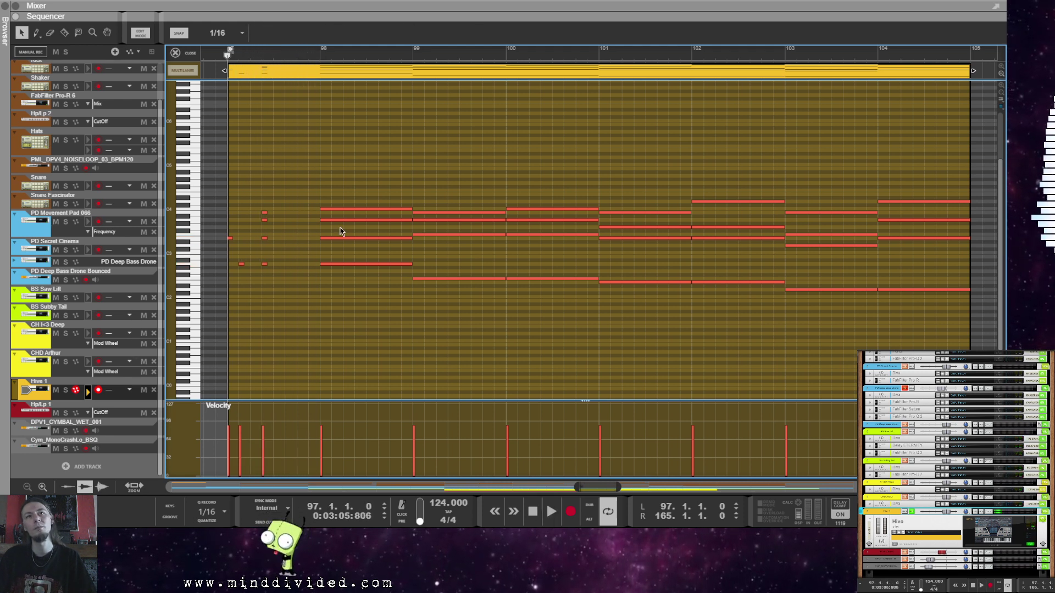
{"action": "left_click_drag", "start_coordinate": [403, 318], "coordinate": [411, 270]}
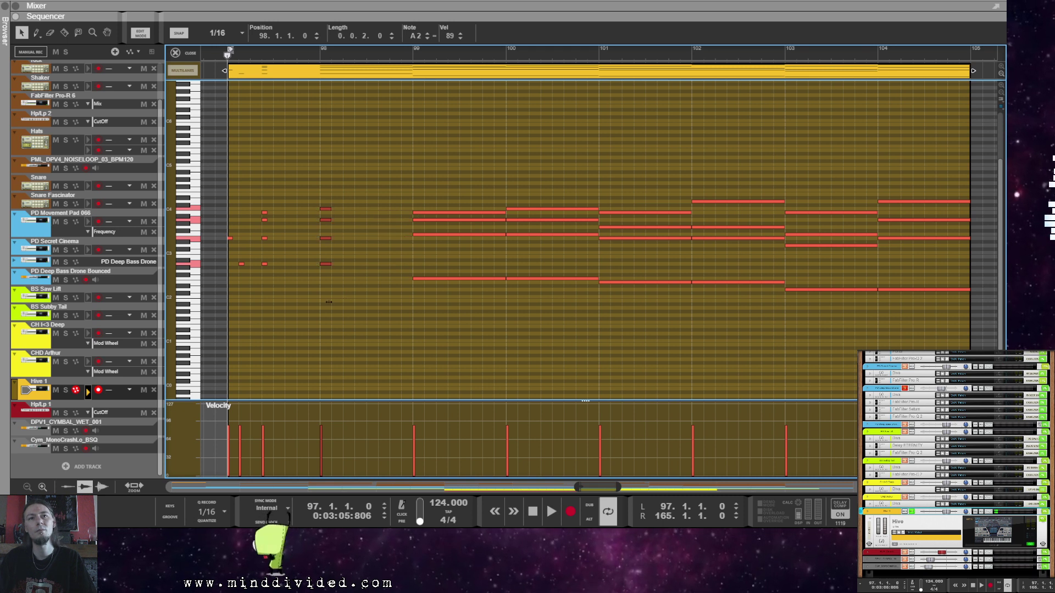
Step: Move the bar-98 notes later to 98.1.3 and audition the result
{"action": "left_click", "coordinate": [345, 295]}
{"action": "key", "text": "space"}
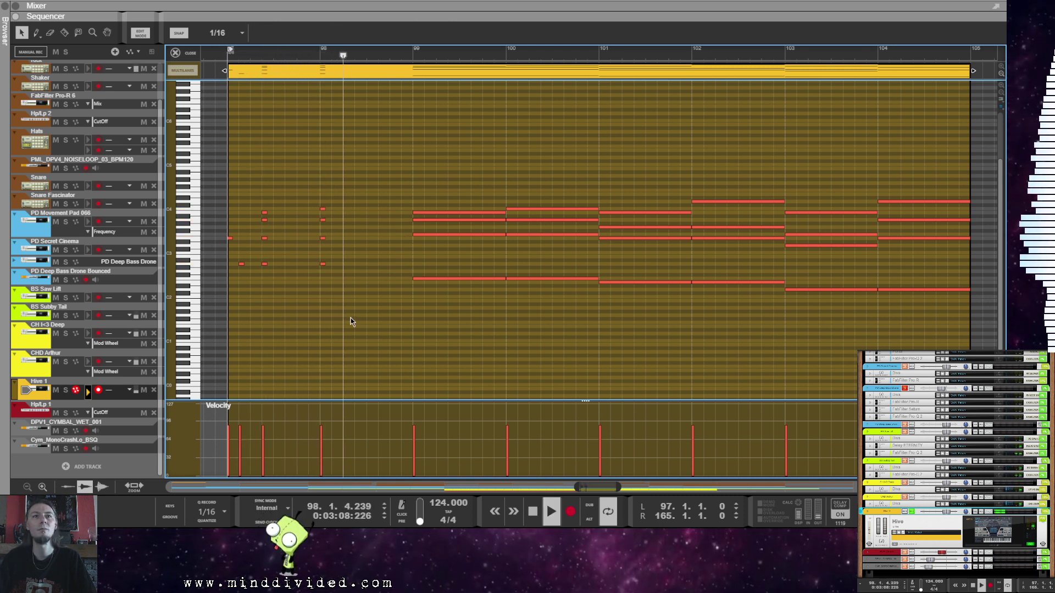
{"action": "key", "text": "space"}
{"action": "left_click_drag", "start_coordinate": [316, 200], "coordinate": [333, 264]}
{"action": "key", "text": "space"}
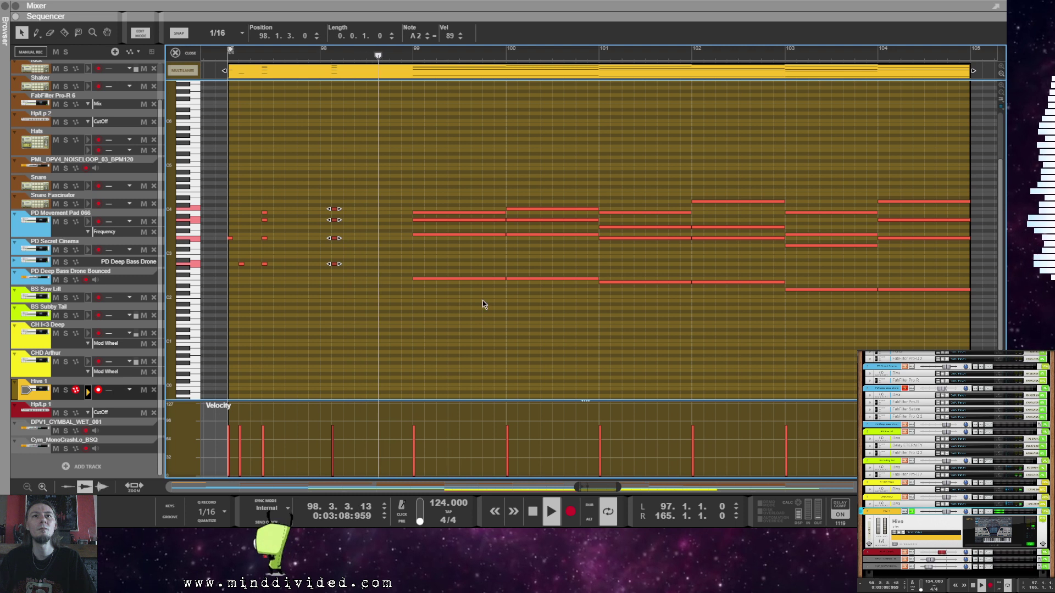
{"action": "key", "text": "space"}
Step: Shift the bar-99 notes one sixteenth later and copy two of them a few sixteenths earlier
{"action": "left_click_drag", "start_coordinate": [438, 189], "coordinate": [465, 277]}
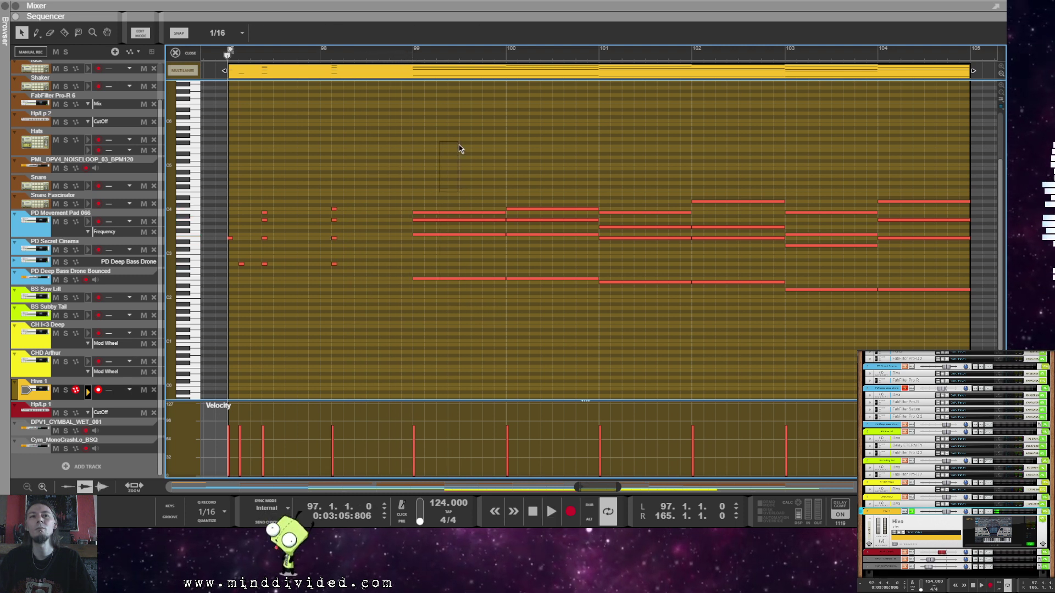
{"action": "left_click_drag", "start_coordinate": [456, 160], "coordinate": [488, 289]}
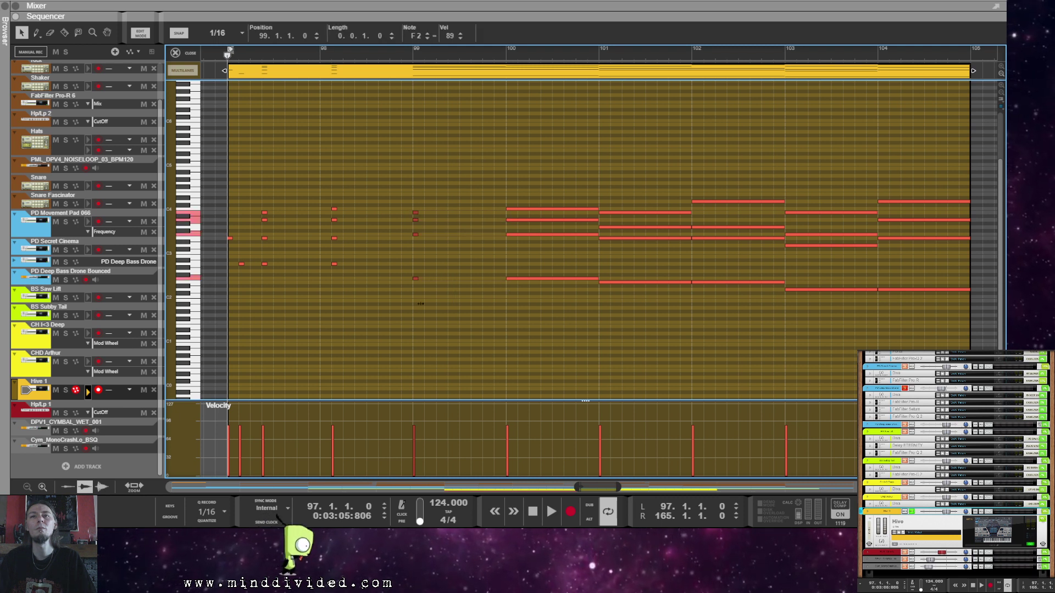
{"action": "left_click", "coordinate": [445, 311]}
{"action": "left_click_drag", "start_coordinate": [414, 208], "coordinate": [452, 279]}
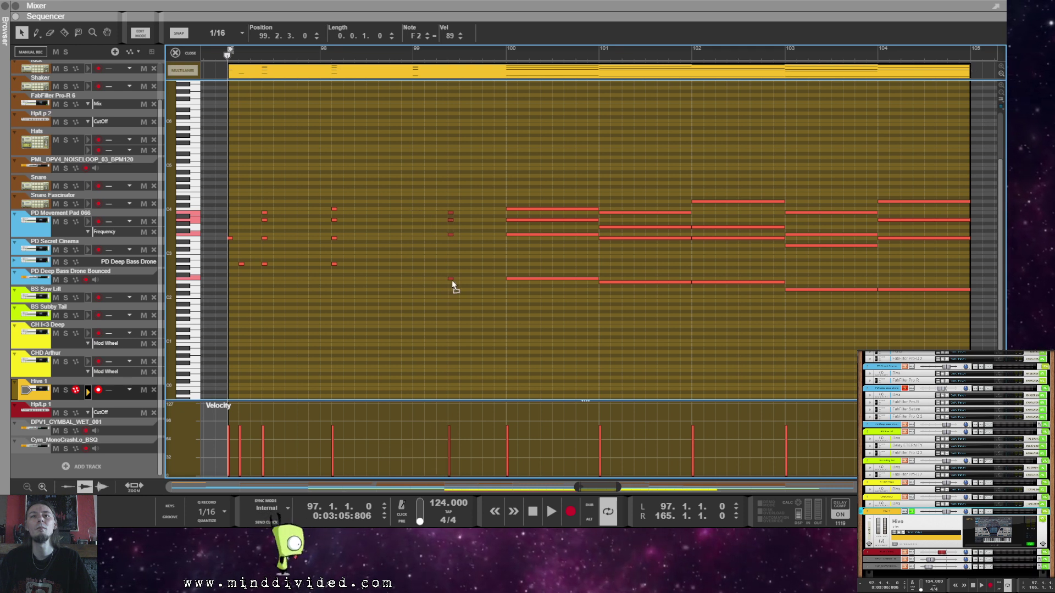
{"action": "left_click", "coordinate": [452, 288]}
{"action": "left_click_drag", "start_coordinate": [473, 294], "coordinate": [416, 279]}
{"action": "left_click", "coordinate": [418, 253]}
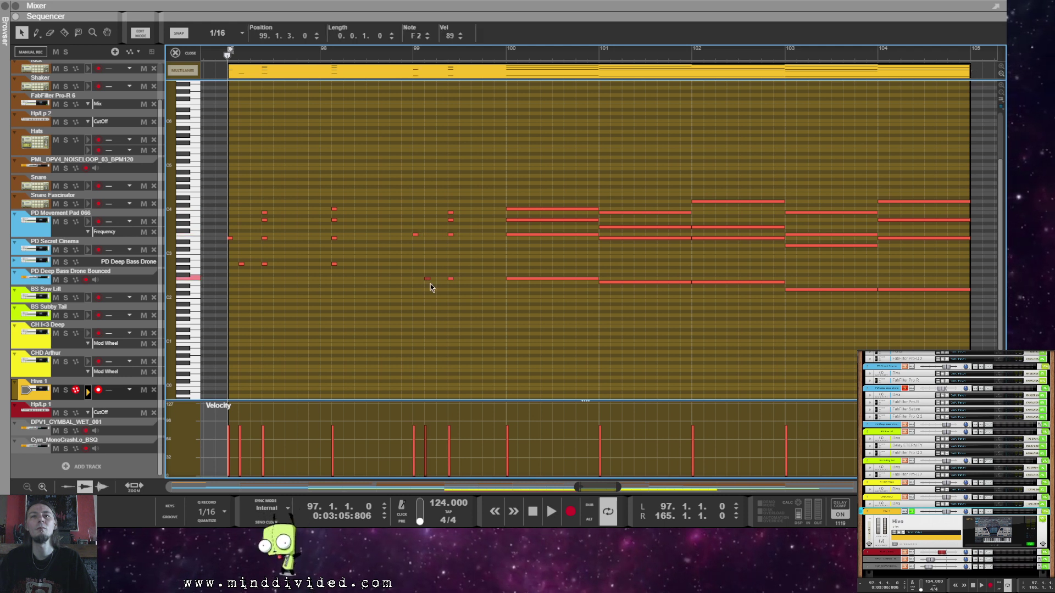
{"action": "left_click", "coordinate": [490, 344]}
{"action": "key", "text": "space"}
Step: Shorten the bar-100 chord to a stab and replay the loop from bar 97
{"action": "left_click_drag", "start_coordinate": [516, 186], "coordinate": [515, 279]}
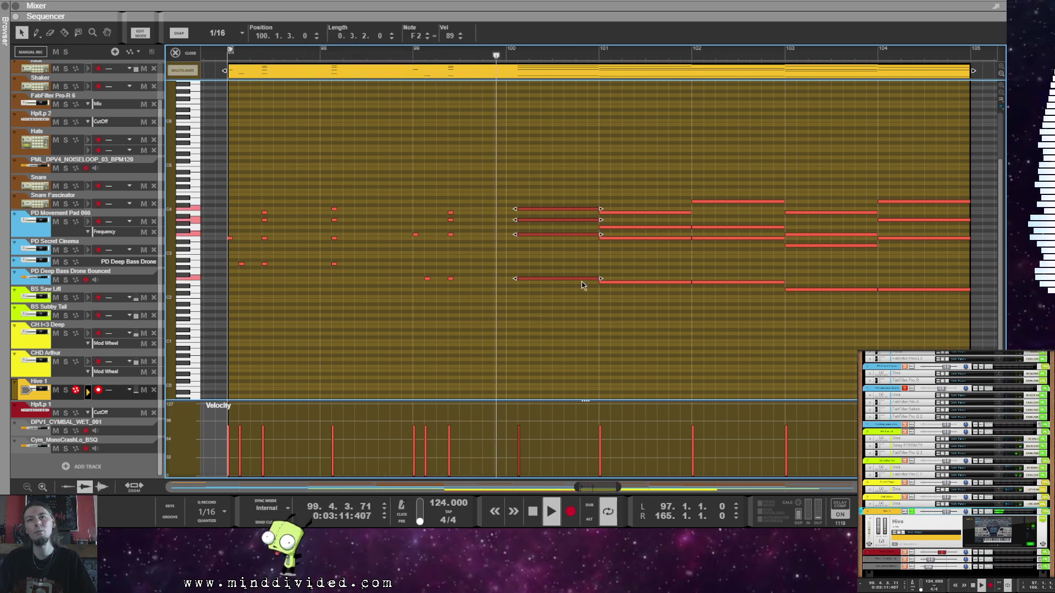
{"action": "left_click_drag", "start_coordinate": [600, 279], "coordinate": [525, 306]}
{"action": "left_click", "coordinate": [485, 326]}
{"action": "key", "text": "KP_0"}
{"action": "key", "text": "KP_0"}
{"action": "key", "text": "space"}
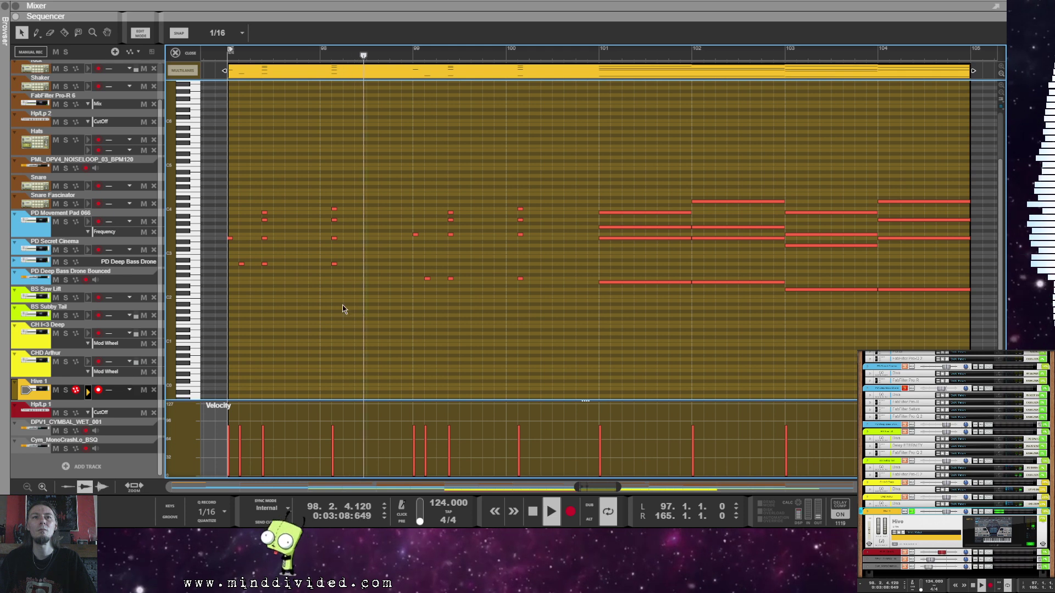
{"action": "key", "text": "space"}
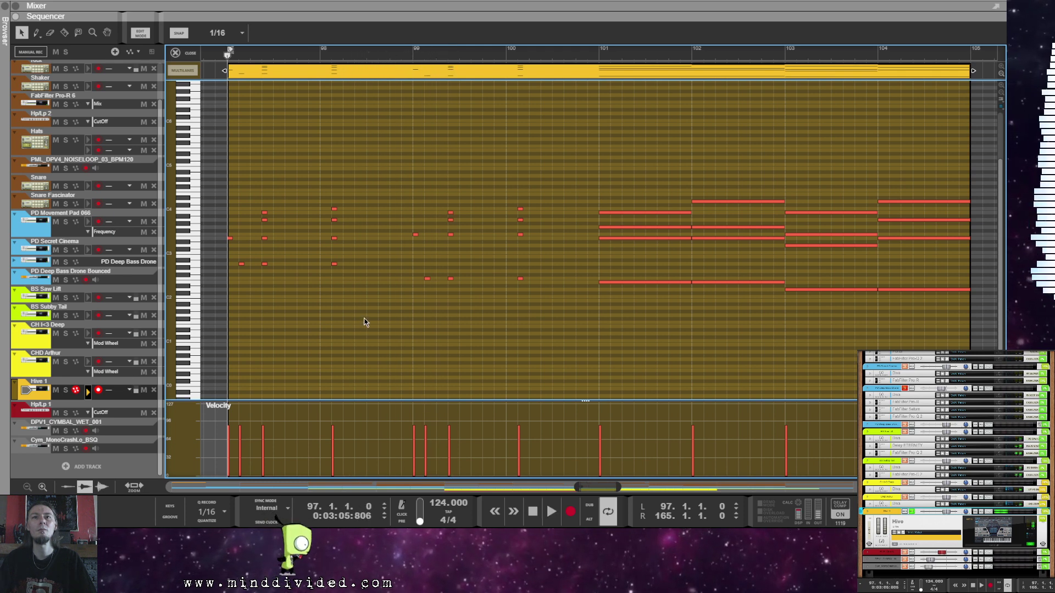
Step: Reverse the two stab notes near bar 99, listen, and unsolo Hive 1
{"action": "left_click_drag", "start_coordinate": [428, 324], "coordinate": [428, 283]}
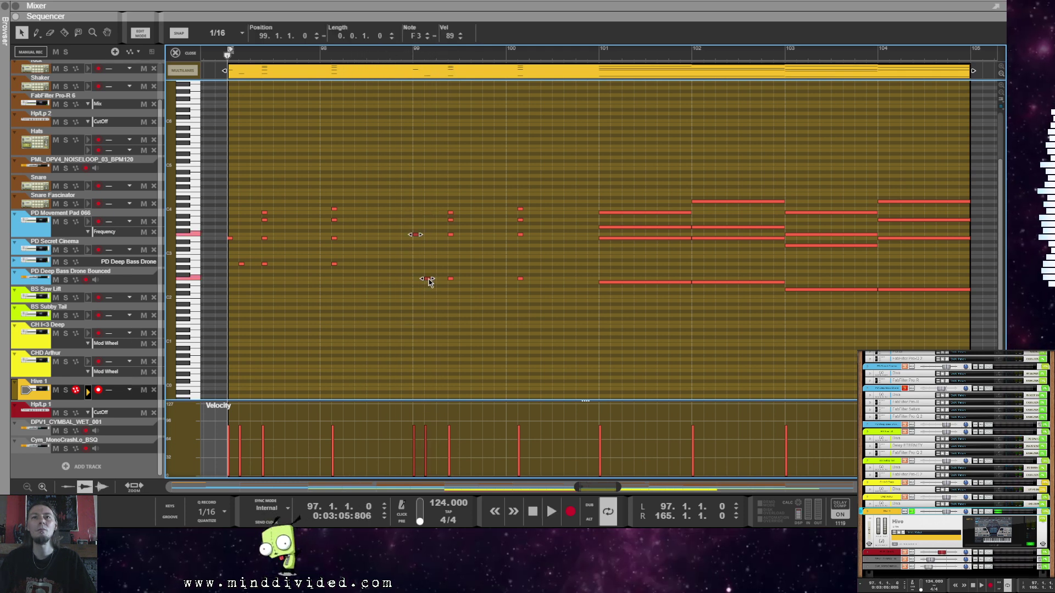
{"action": "right_click", "coordinate": [429, 281]}
{"action": "left_click", "coordinate": [506, 509]}
{"action": "key", "text": "space"}
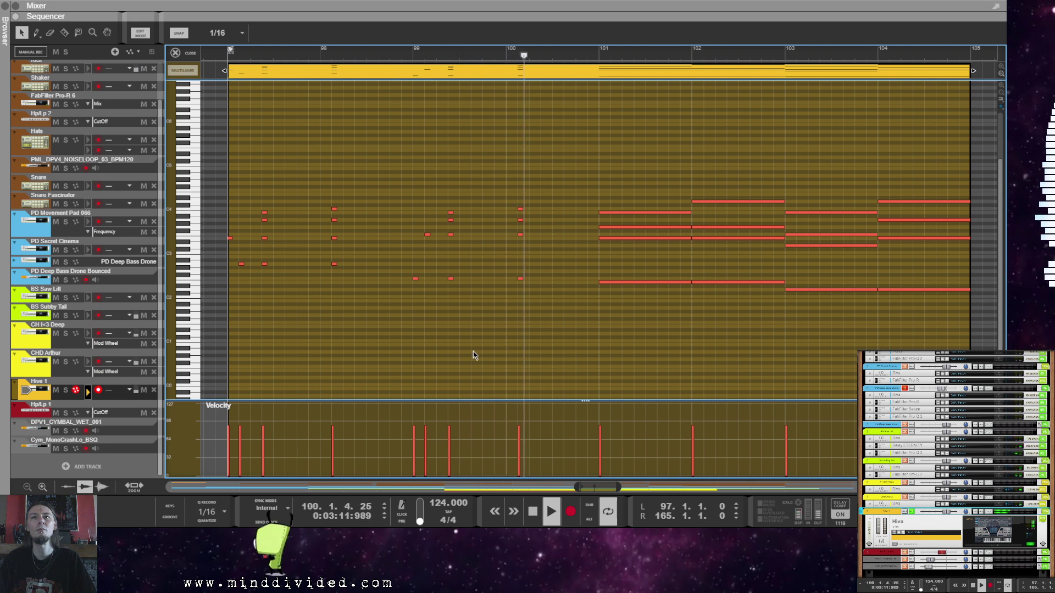
{"action": "key", "text": "space"}
{"action": "left_click", "coordinate": [912, 512]}
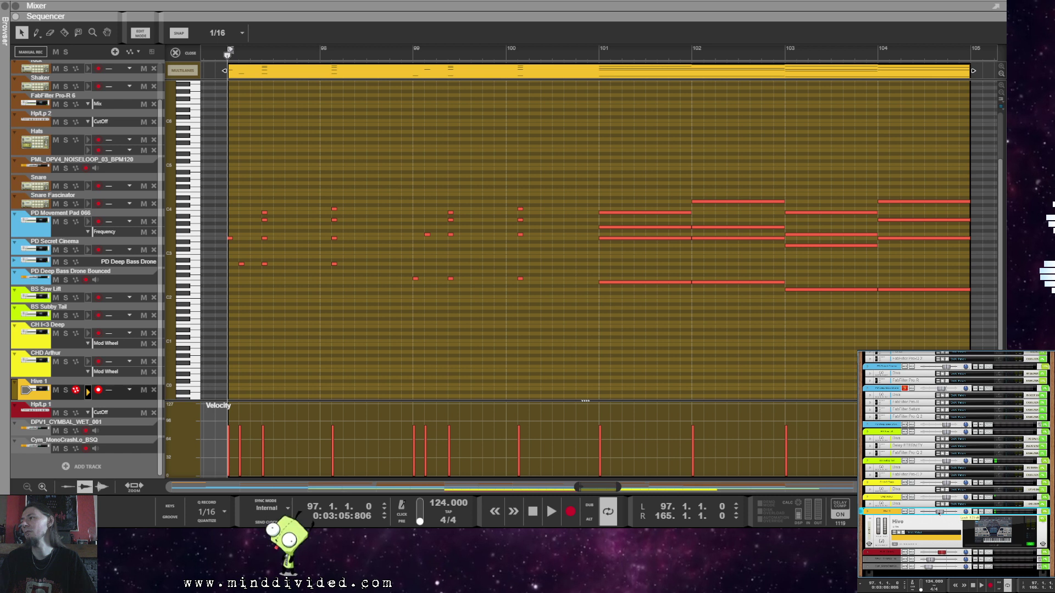
Step: Solo the Hive 1 track and start the stab loop playing
{"action": "left_click", "coordinate": [380, 341]}
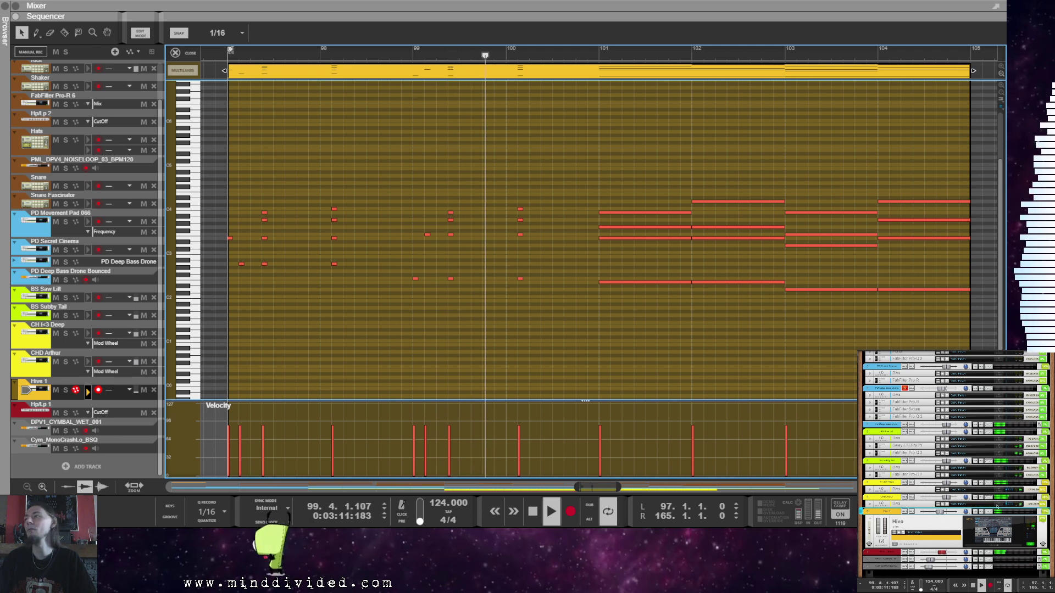
{"action": "right_click", "coordinate": [910, 510]}
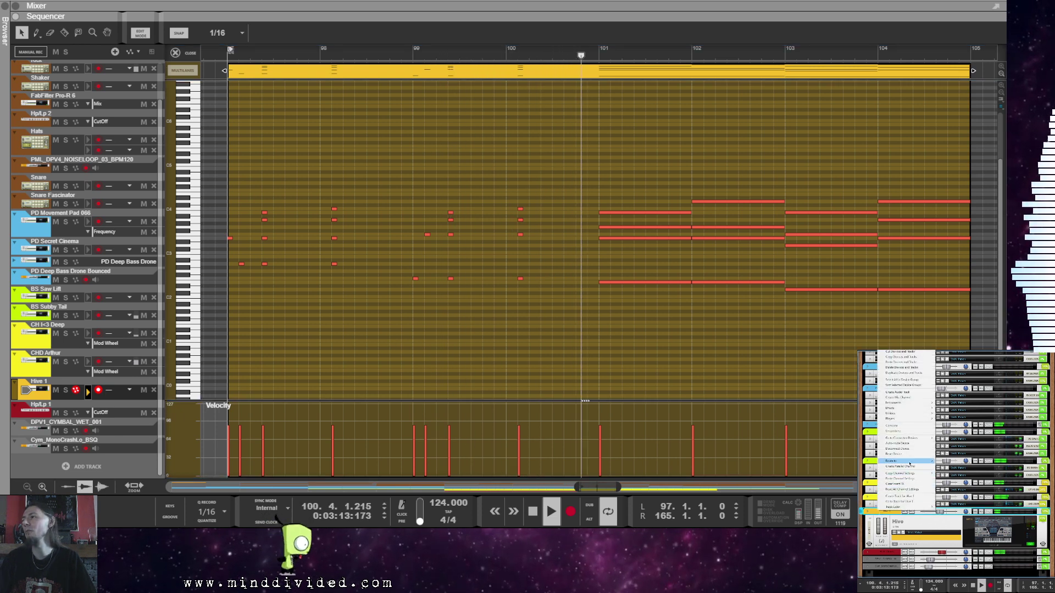
{"action": "mouse_move", "coordinate": [901, 460]}
{"action": "left_click", "coordinate": [947, 469]}
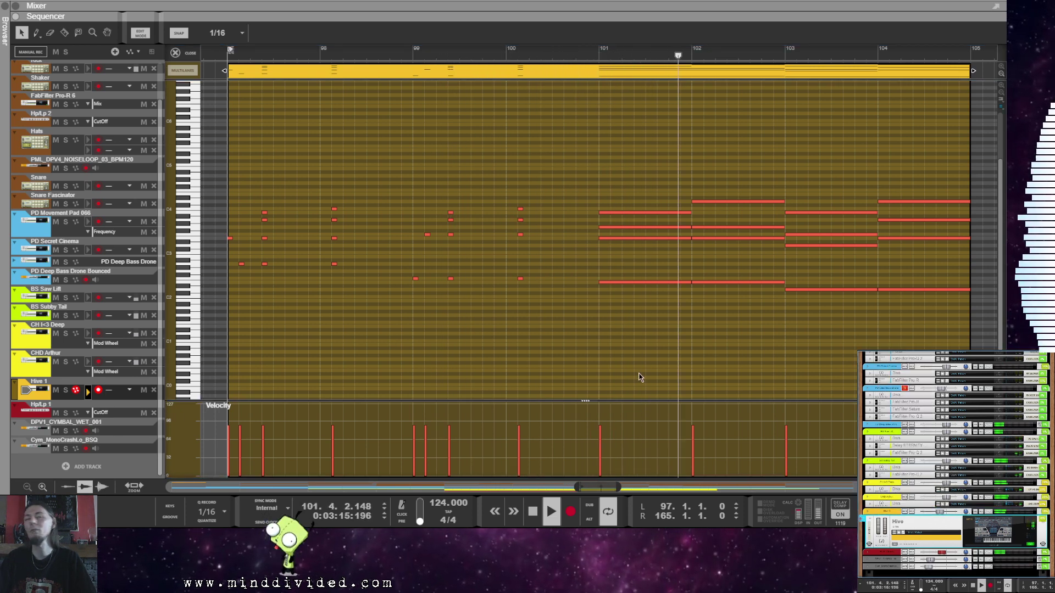
{"action": "left_click", "coordinate": [437, 306]}
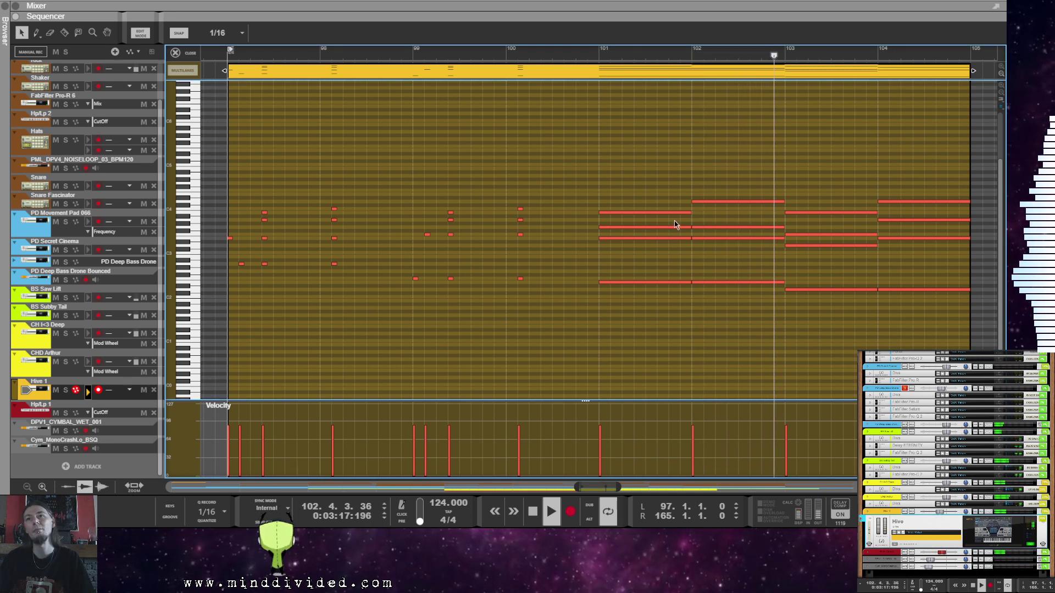
{"action": "left_click", "coordinate": [911, 512]}
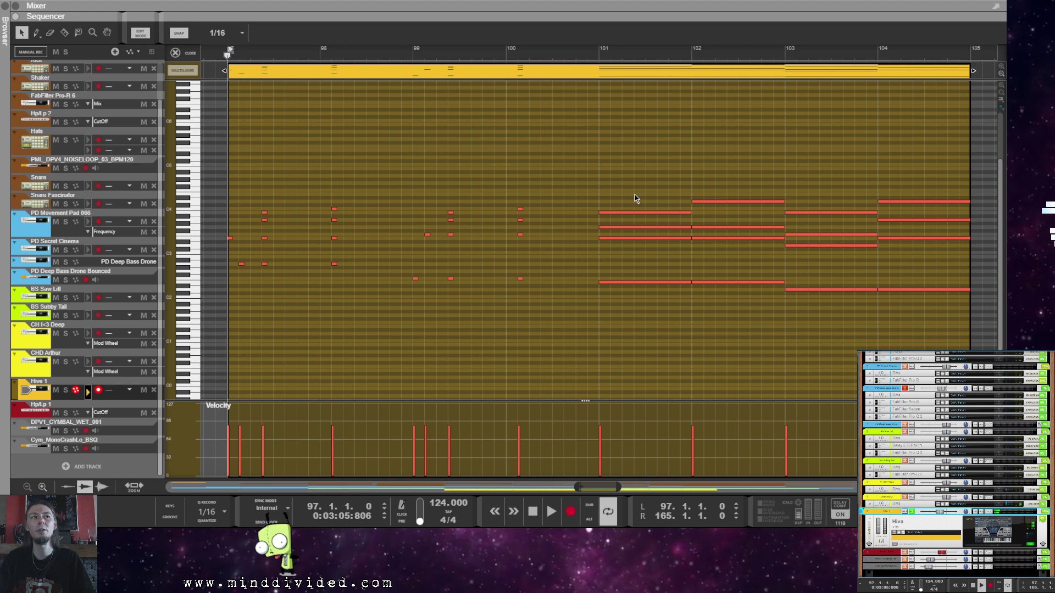
{"action": "key", "text": "space"}
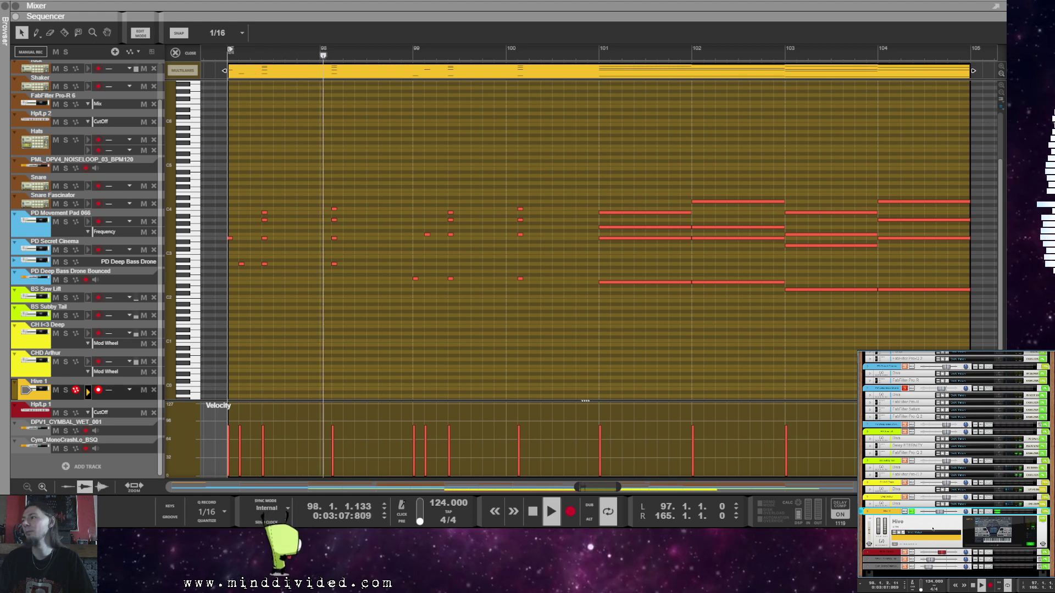
Step: Pick a new value from a Hive synth dropdown setting, then close the Hive window
{"action": "left_click", "coordinate": [992, 530]}
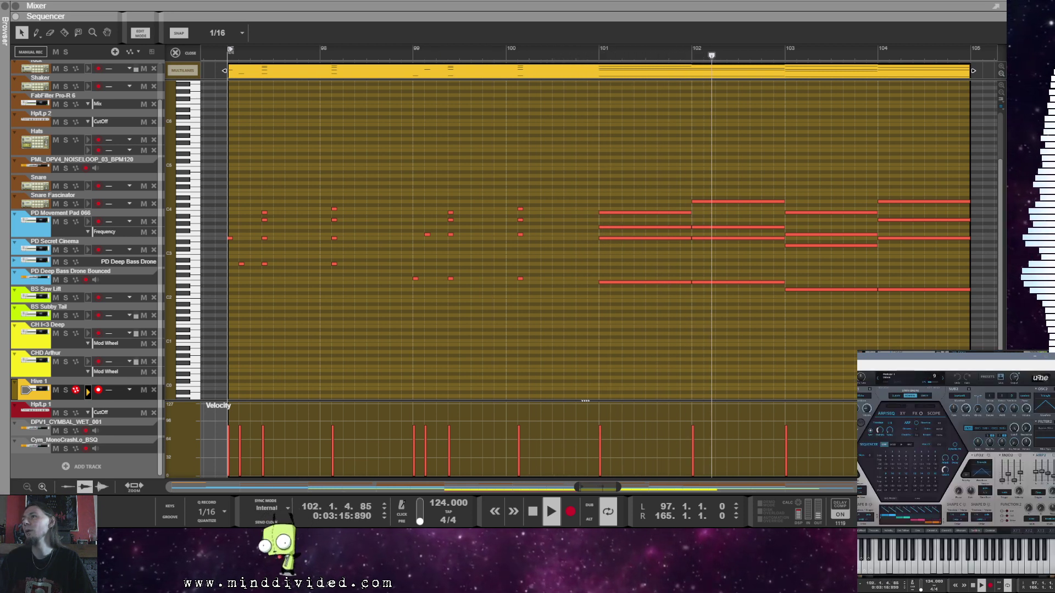
{"action": "left_click", "coordinate": [867, 478]}
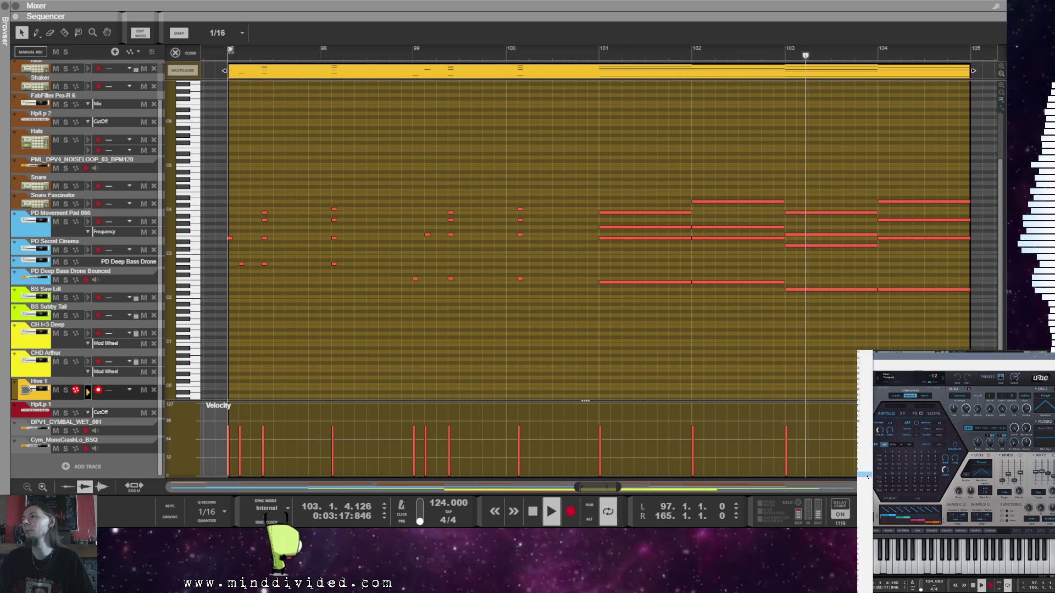
{"action": "left_click", "coordinate": [867, 478]}
{"action": "key", "text": "space"}
{"action": "key", "text": "space"}
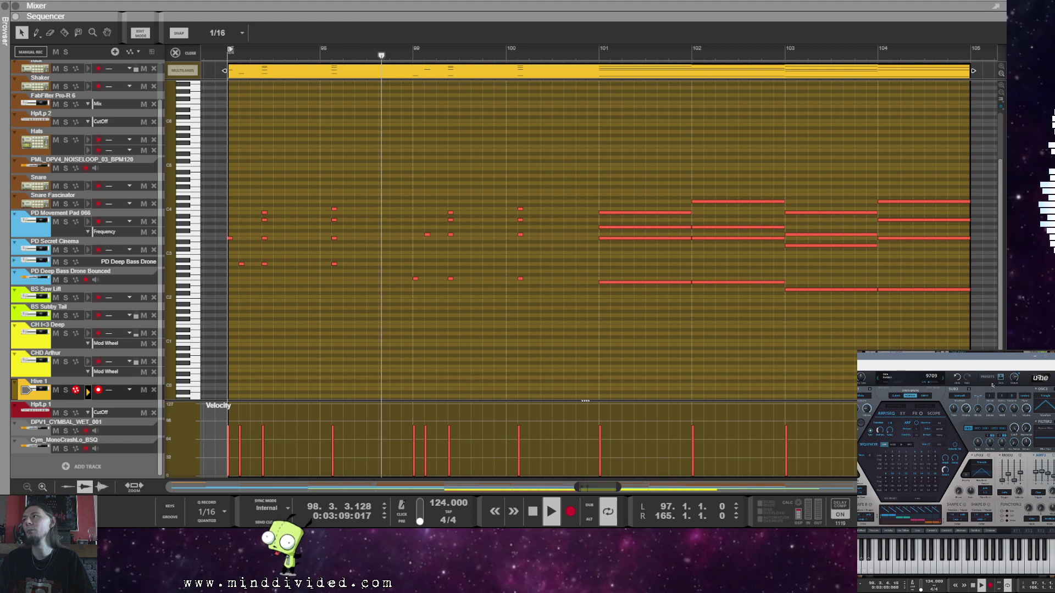
{"action": "key", "text": "space"}
{"action": "left_click", "coordinate": [1054, 356]}
{"action": "key", "text": "space"}
{"action": "key", "text": "space"}
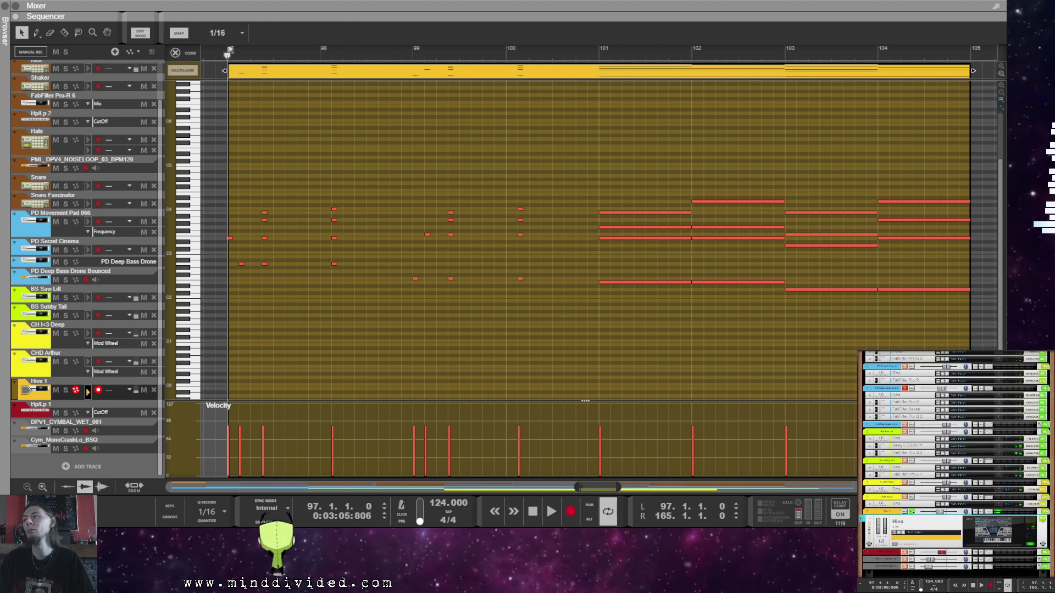
{"action": "key", "text": "space"}
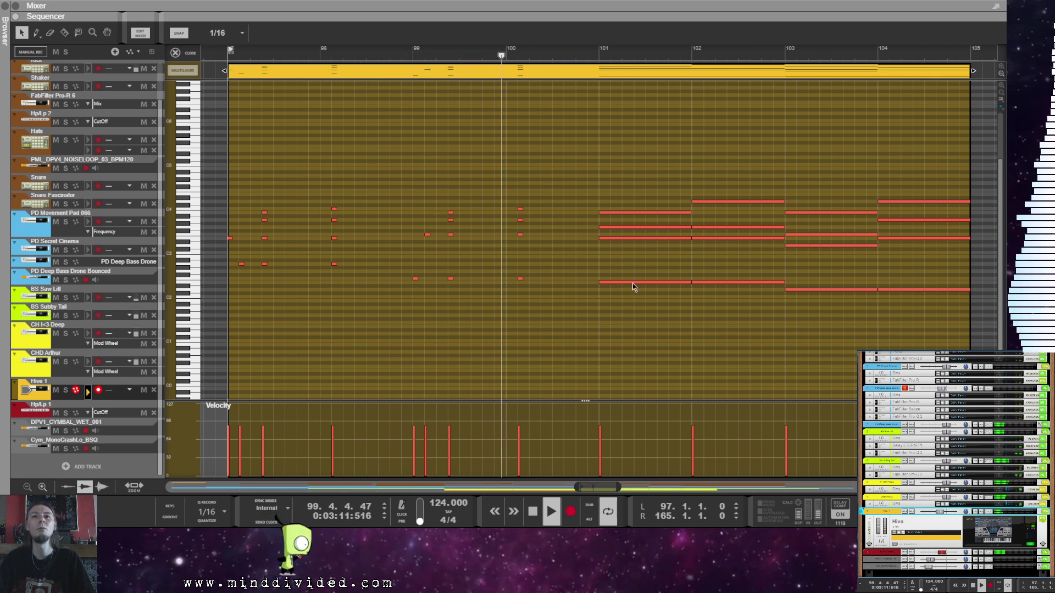
Step: Select the long chords in bars 101–104 and shorten them to 0.0.1.0 stabs
{"action": "key", "text": "space"}
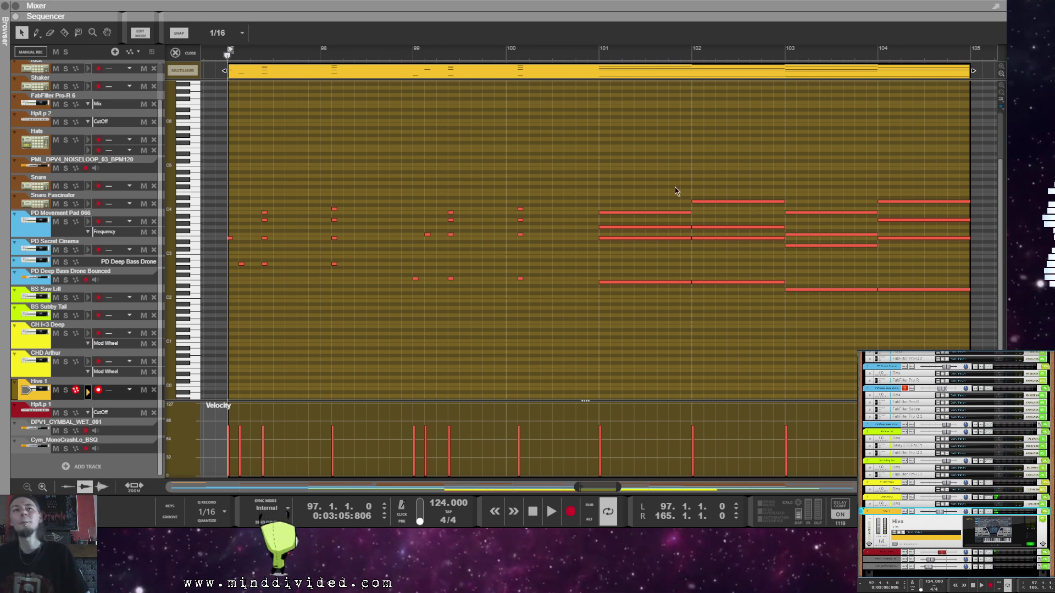
{"action": "left_click_drag", "start_coordinate": [629, 192], "coordinate": [656, 305]}
{"action": "left_click_drag", "start_coordinate": [828, 336], "coordinate": [829, 337]}
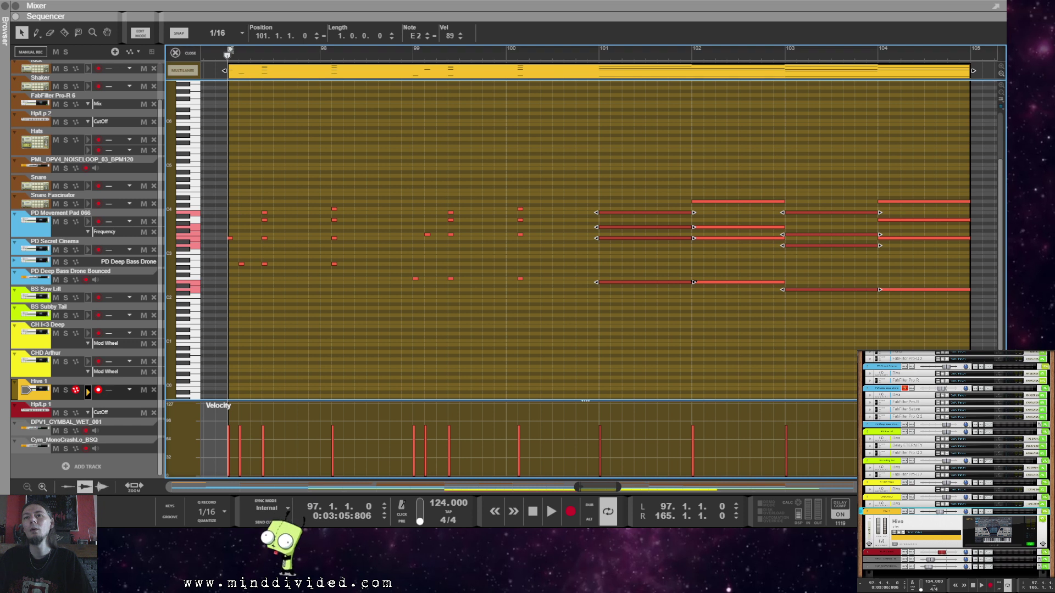
{"action": "left_click_drag", "start_coordinate": [601, 148], "coordinate": [833, 341]}
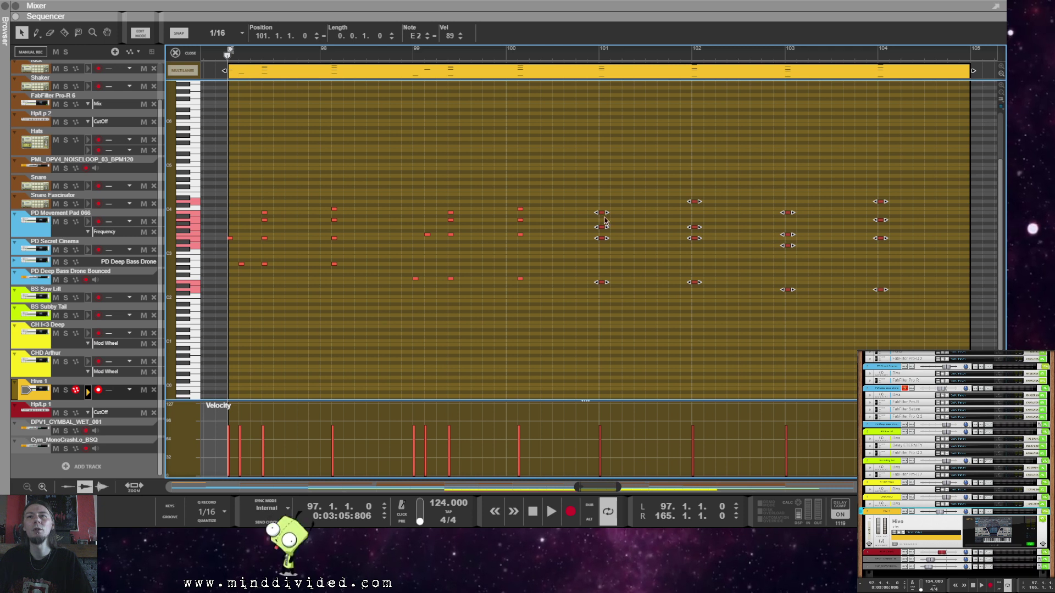
Step: Shift the bar 102 and 104 stabs two sixteenths later
{"action": "left_click_drag", "start_coordinate": [677, 172], "coordinate": [723, 348]}
{"action": "left_click_drag", "start_coordinate": [867, 174], "coordinate": [926, 350]}
{"action": "left_click_drag", "start_coordinate": [695, 286], "coordinate": [705, 284]}
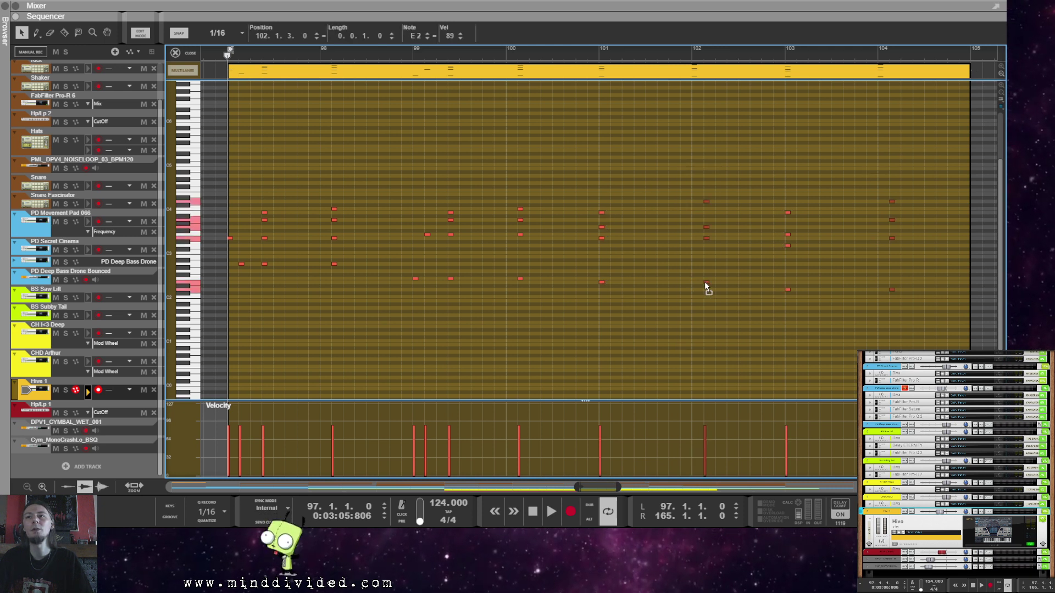
{"action": "left_click", "coordinate": [664, 360]}
Step: Shift the bar 101 and 103 stabs two sixteenths later, play, and return to the arrangement
{"action": "left_click_drag", "start_coordinate": [597, 198], "coordinate": [636, 305]}
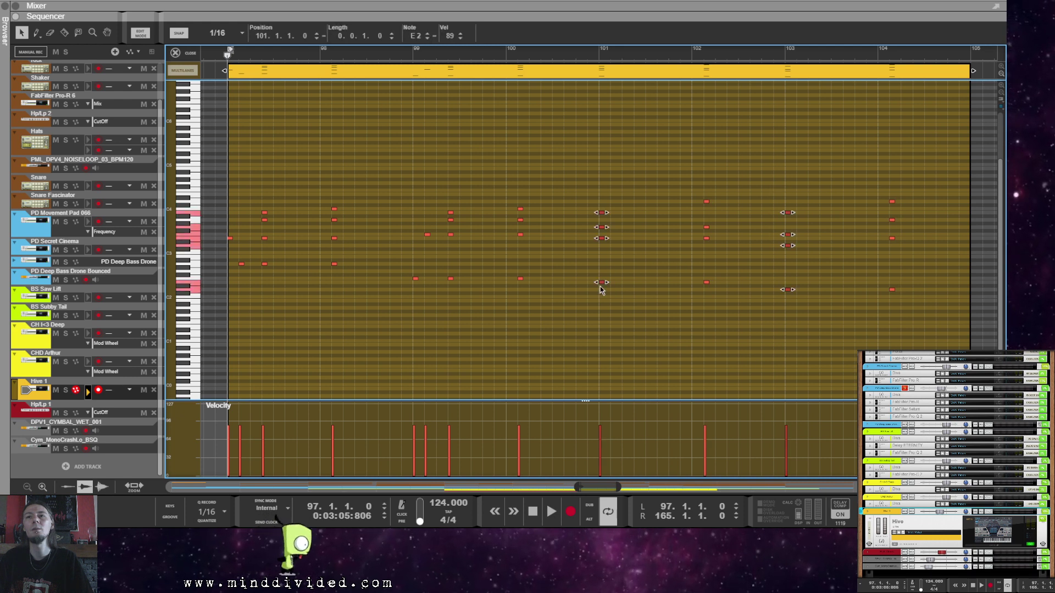
{"action": "left_click_drag", "start_coordinate": [625, 283], "coordinate": [638, 282]}
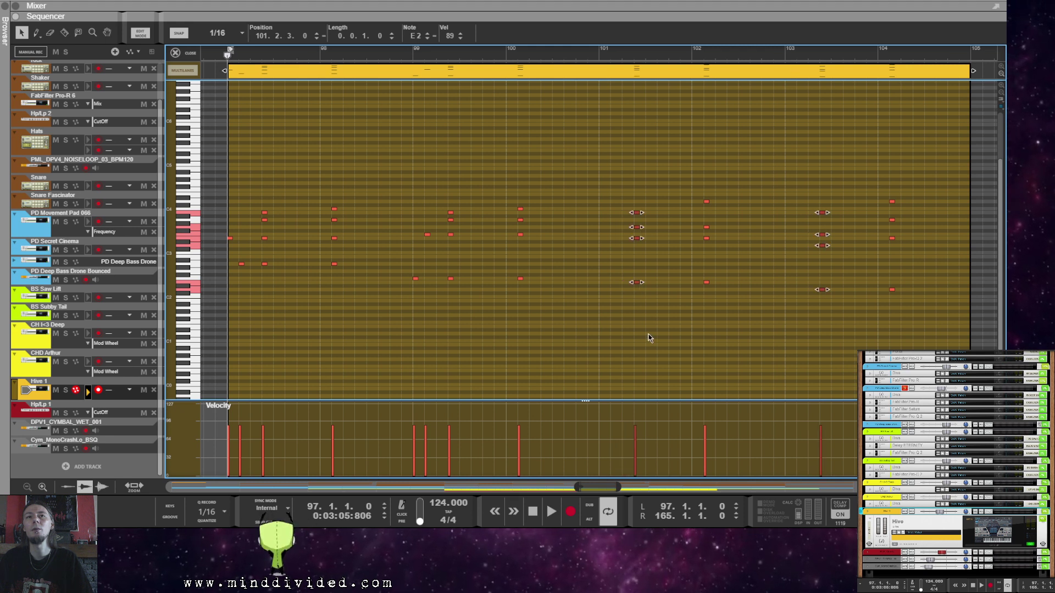
{"action": "left_click_drag", "start_coordinate": [621, 233], "coordinate": [659, 298]}
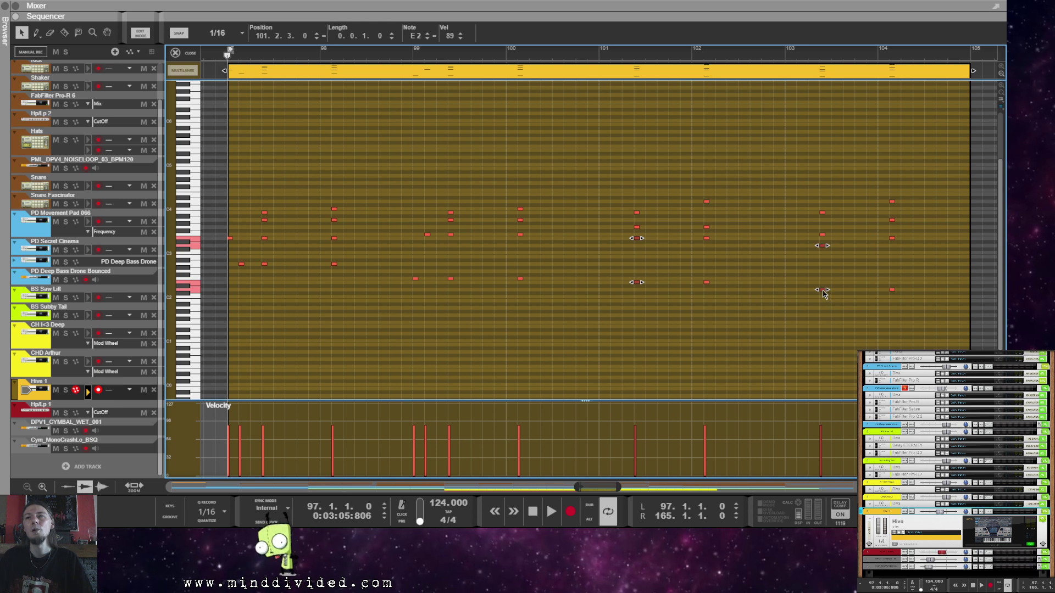
{"action": "left_click", "coordinate": [596, 318]}
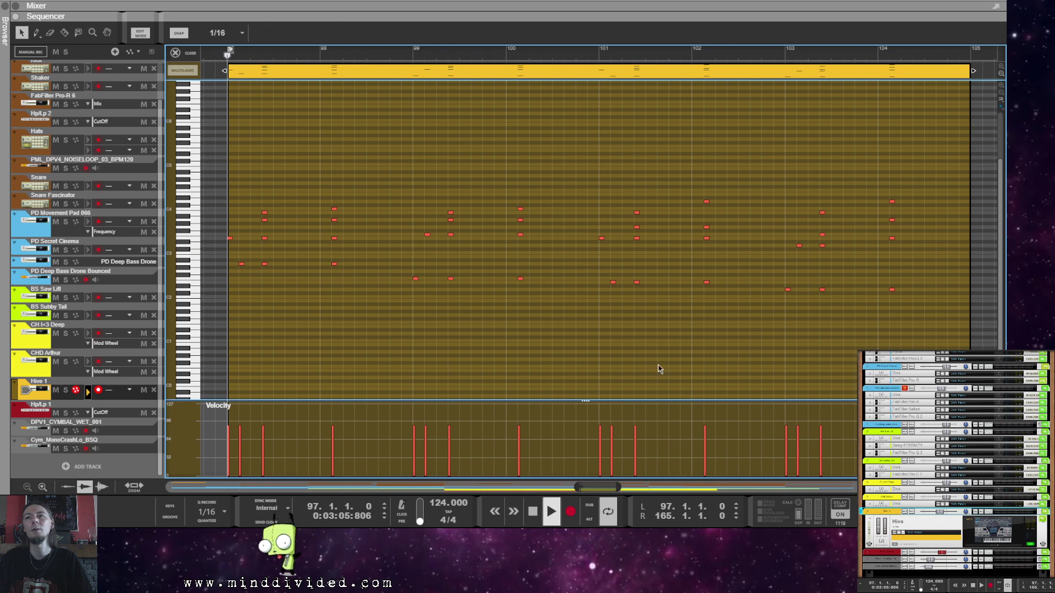
{"action": "key", "text": "space"}
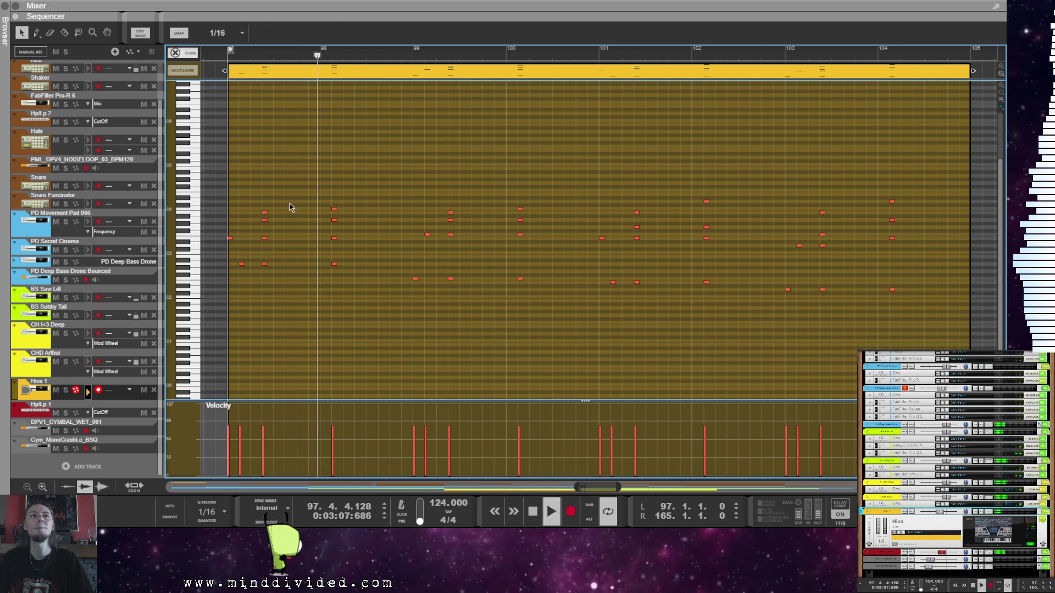
{"action": "key", "text": "ctrl+e"}
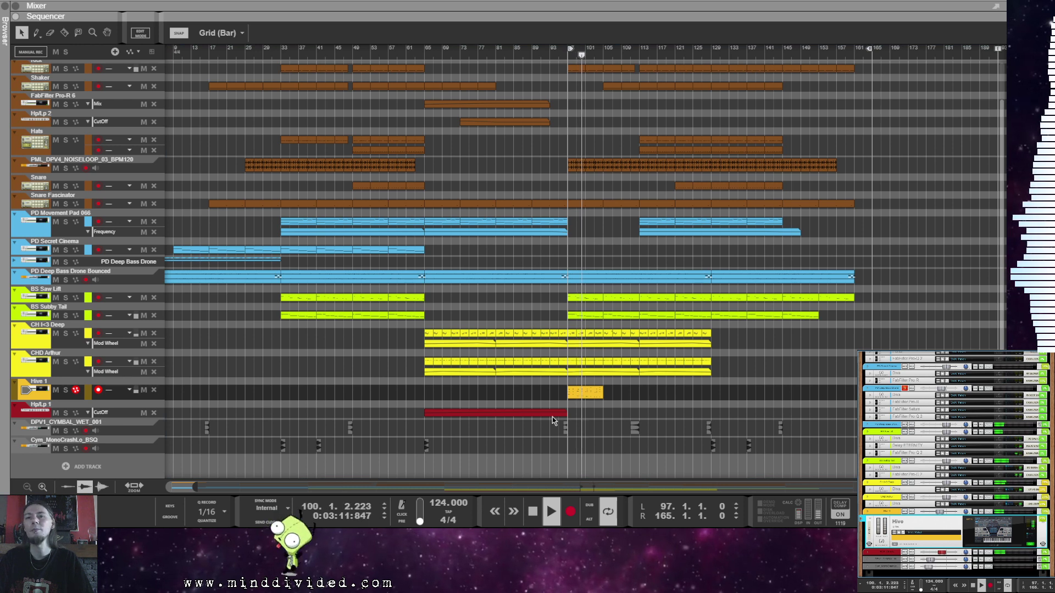
Step: Copy the Hive 1 clip so the copy starts at bar 105
{"action": "left_click_drag", "start_coordinate": [594, 397], "coordinate": [619, 400]}
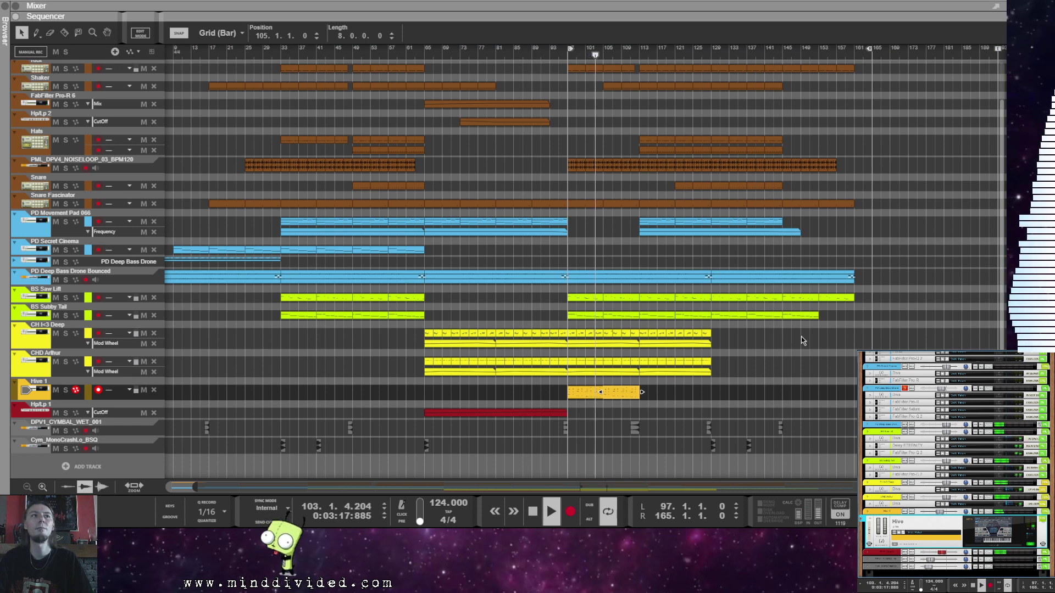
{"action": "scroll", "coordinate": [822, 347], "scroll_direction": "up", "scroll_amount": 1}
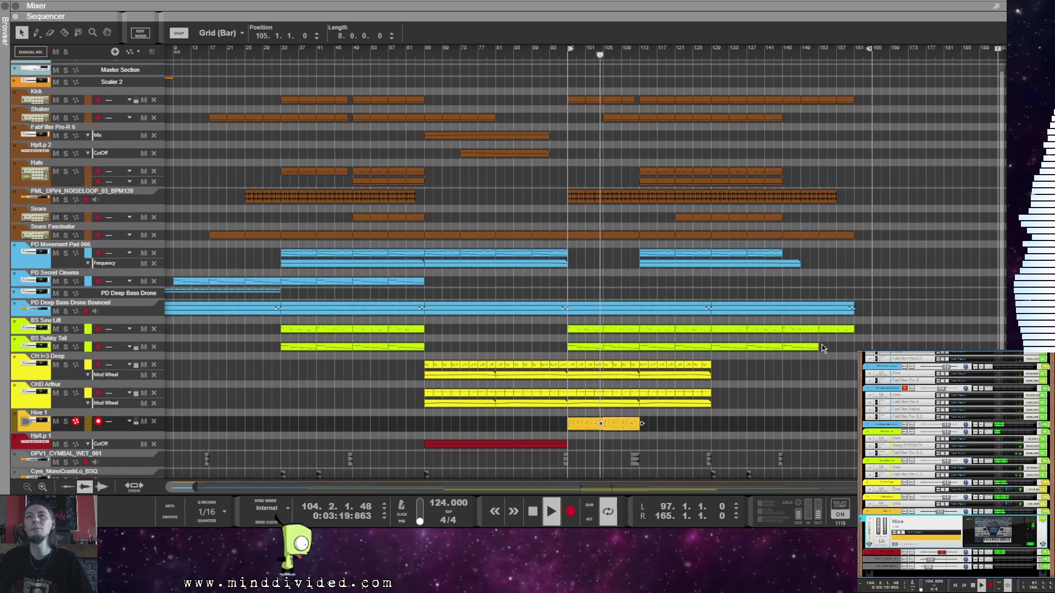
{"action": "scroll", "coordinate": [822, 347], "scroll_direction": "up", "scroll_amount": 1}
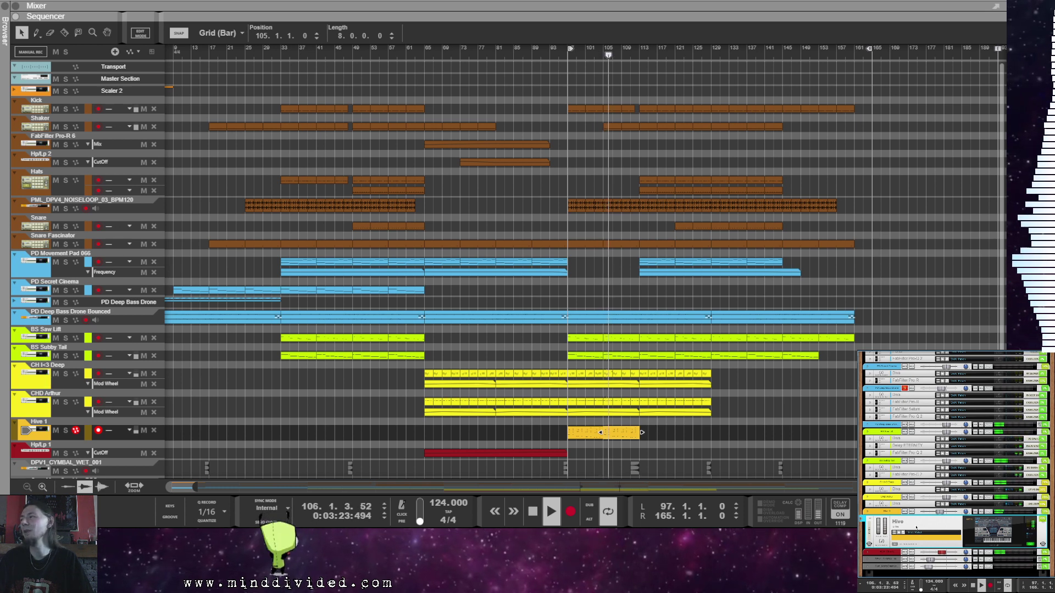
Step: Rename the Hive 1 track to KY Melo 50 and fold the Hive device in the rack
{"action": "left_click", "coordinate": [896, 525]}
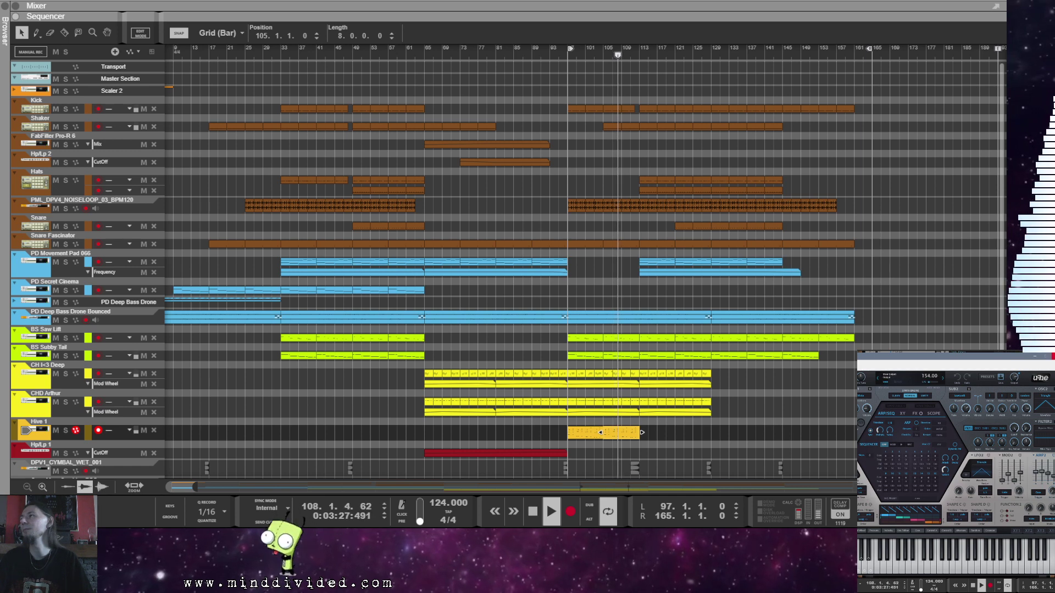
{"action": "left_click", "coordinate": [1053, 356]}
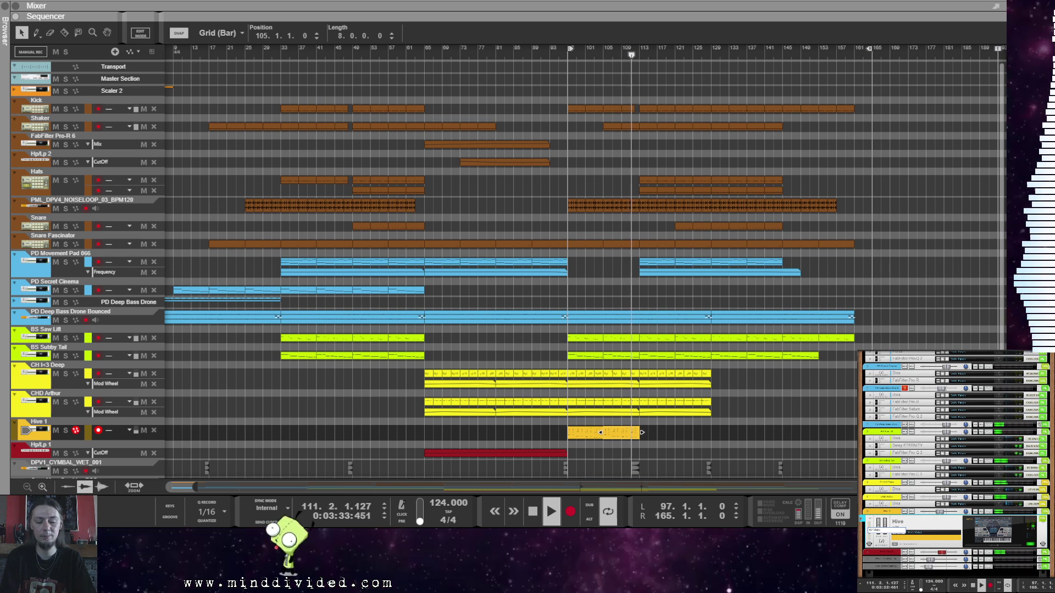
{"action": "key", "text": "Return"}
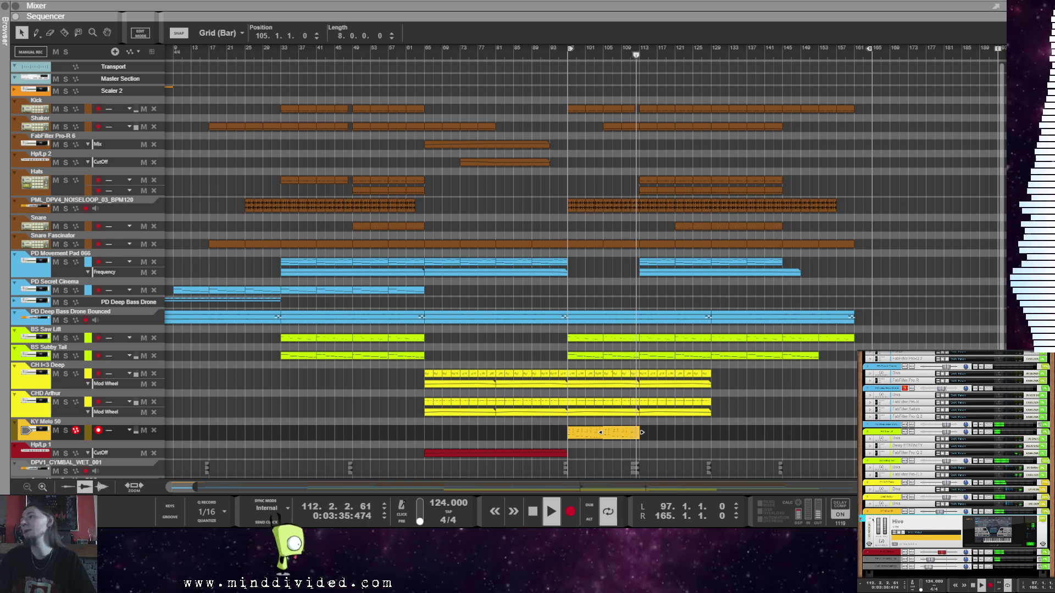
{"action": "left_click", "coordinate": [870, 518]}
Step: Insert FabFilter Pro-R on the KY Melo 50 channel with the Very Large > Huge Synth Wash preset
{"action": "right_click", "coordinate": [903, 521]}
{"action": "mouse_move", "coordinate": [942, 434]}
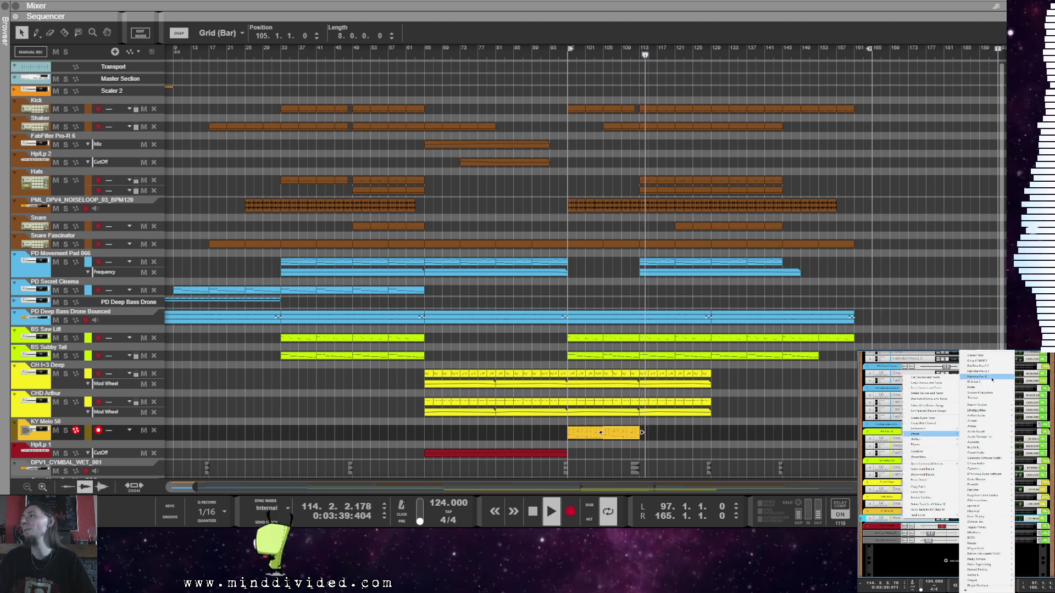
{"action": "left_click", "coordinate": [977, 378]}
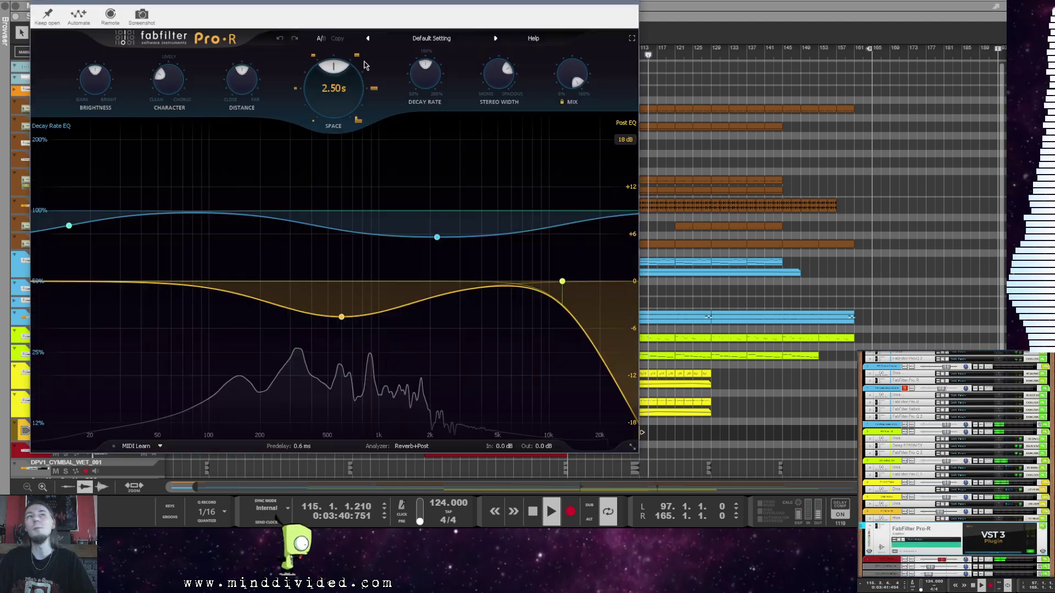
{"action": "left_click", "coordinate": [431, 38]}
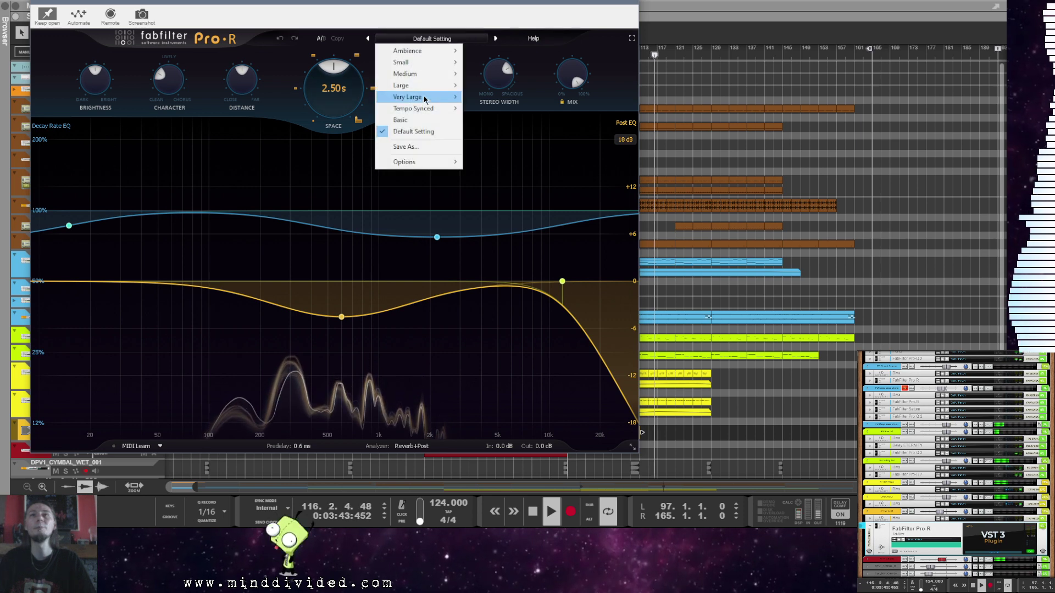
{"action": "mouse_move", "coordinate": [426, 97]}
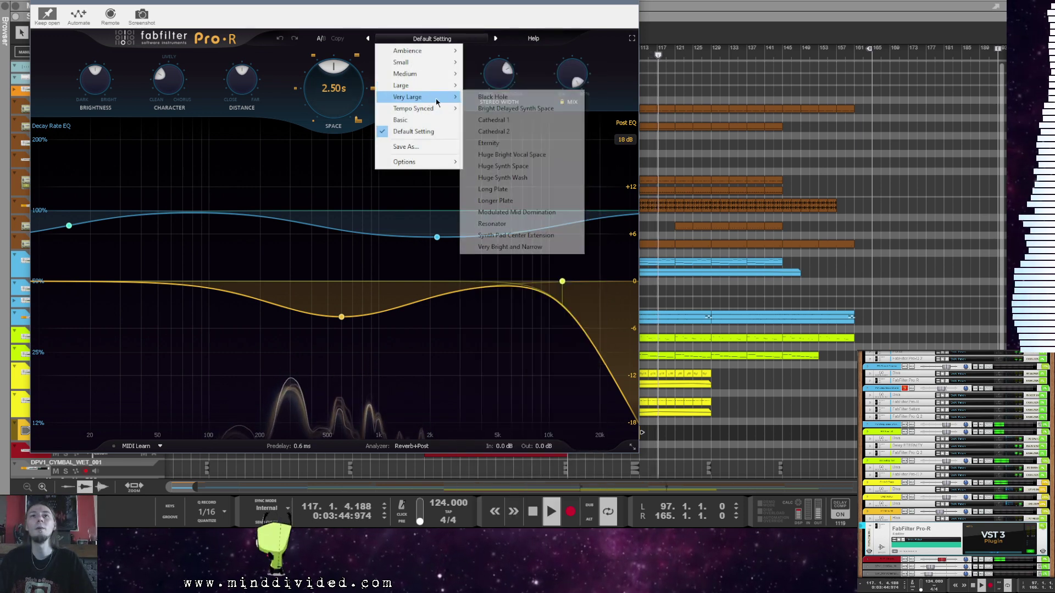
{"action": "left_click", "coordinate": [524, 178]}
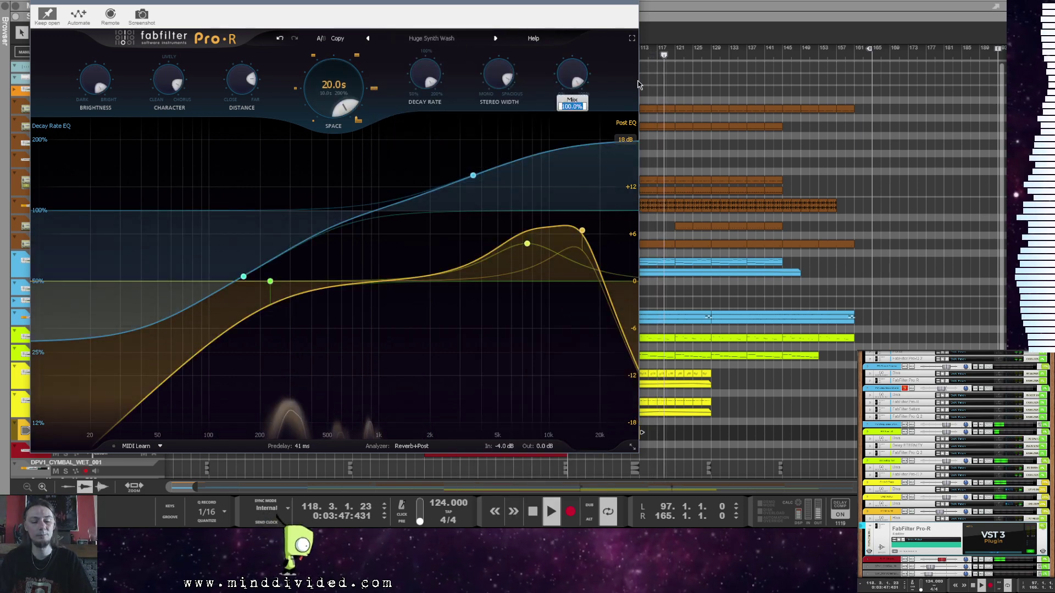
{"action": "left_click", "coordinate": [633, 2]}
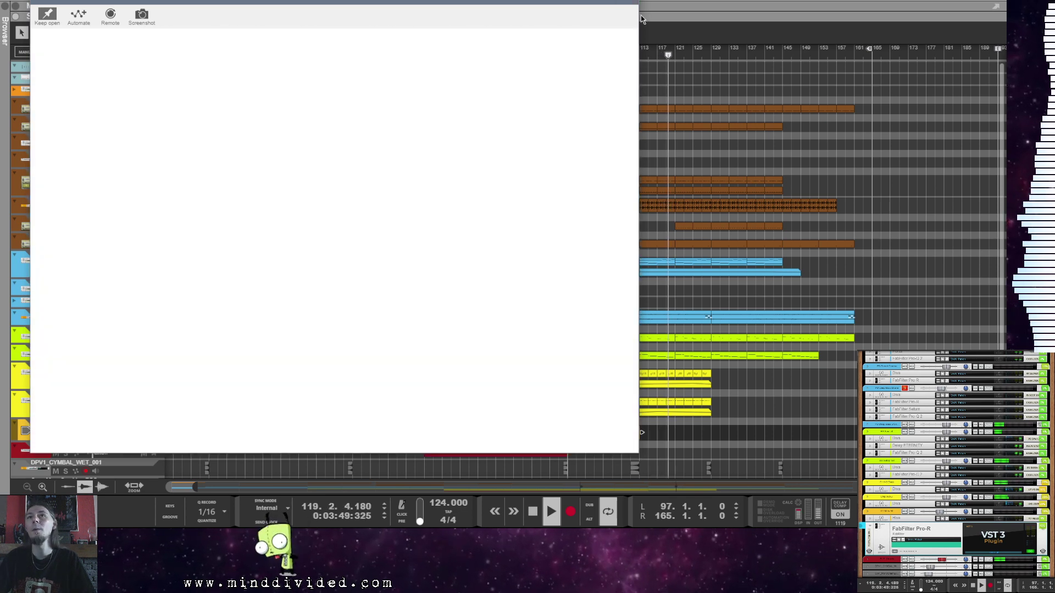
{"action": "left_click", "coordinate": [641, 19]}
{"action": "mouse_move", "coordinate": [934, 528]}
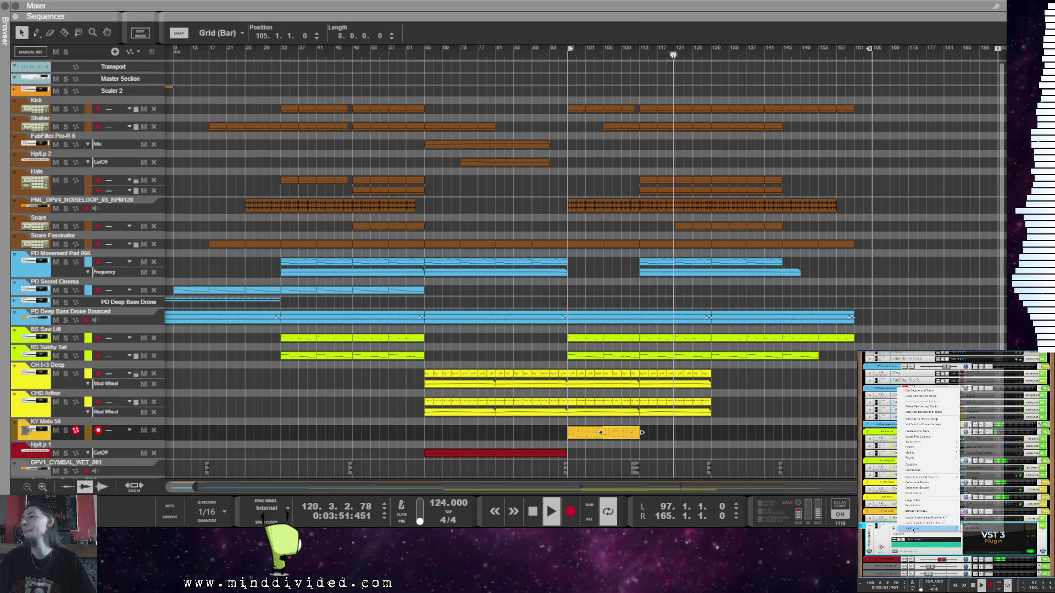
{"action": "left_click", "coordinate": [987, 412]}
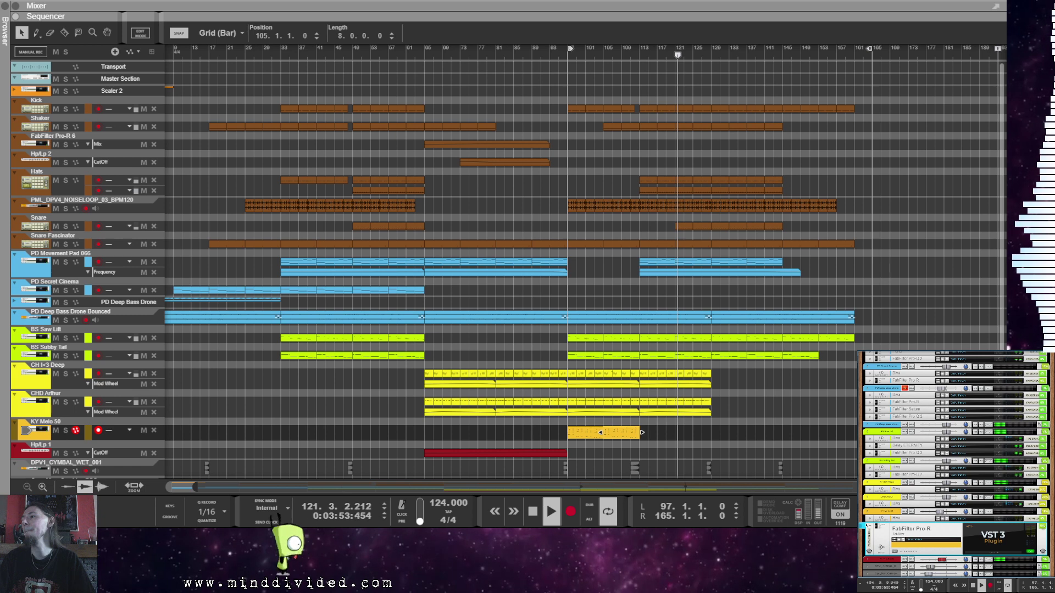
{"action": "left_click", "coordinate": [712, 418]}
{"action": "left_click", "coordinate": [563, 54]}
{"action": "scroll", "coordinate": [800, 387], "scroll_direction": "down", "scroll_amount": 2}
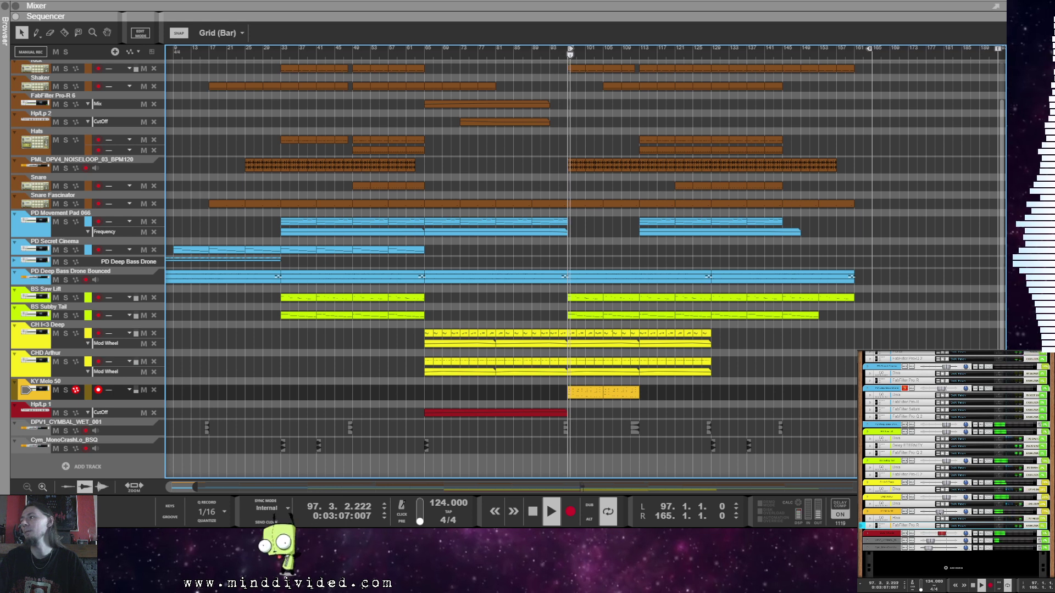
{"action": "left_click", "coordinate": [939, 513]}
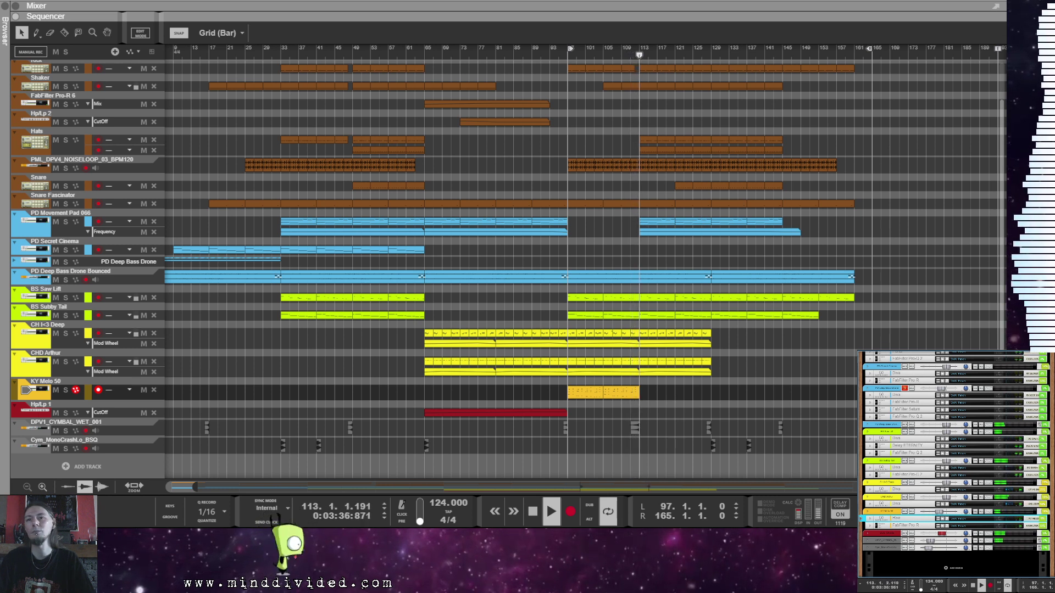
{"action": "left_click", "coordinate": [751, 392]}
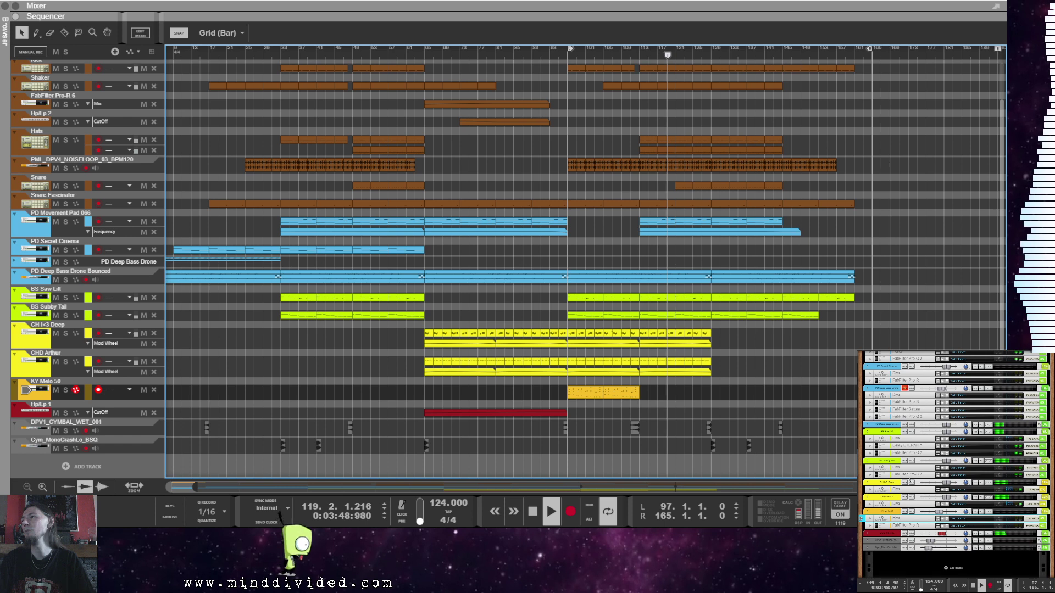
{"action": "scroll", "coordinate": [917, 475], "scroll_direction": "up", "scroll_amount": 3}
{"action": "scroll", "coordinate": [917, 476], "scroll_direction": "up", "scroll_amount": 5}
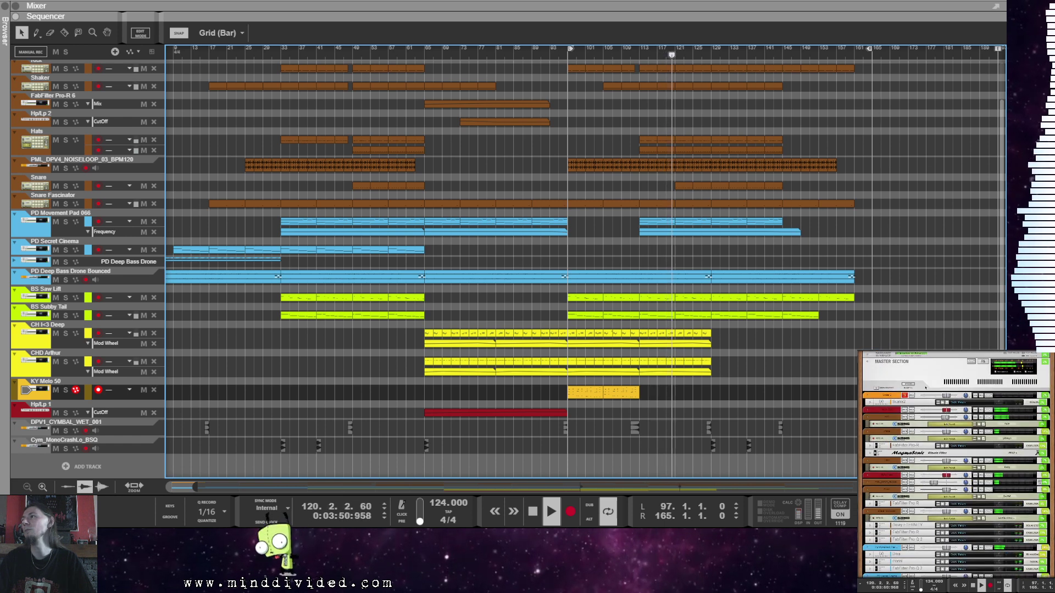
{"action": "scroll", "coordinate": [911, 443], "scroll_direction": "down", "scroll_amount": 3}
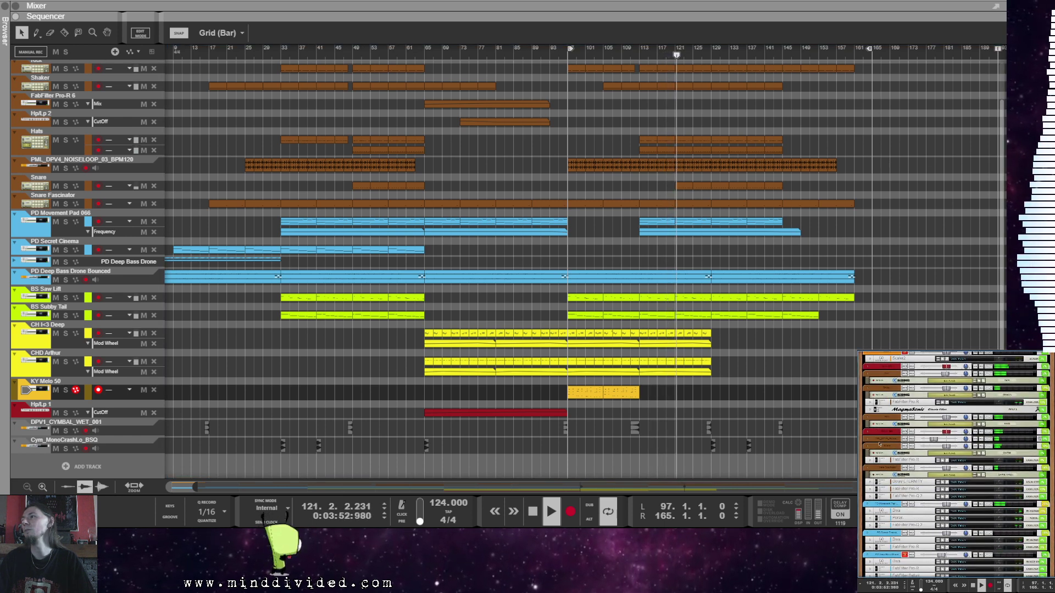
{"action": "scroll", "coordinate": [911, 443], "scroll_direction": "down", "scroll_amount": 1}
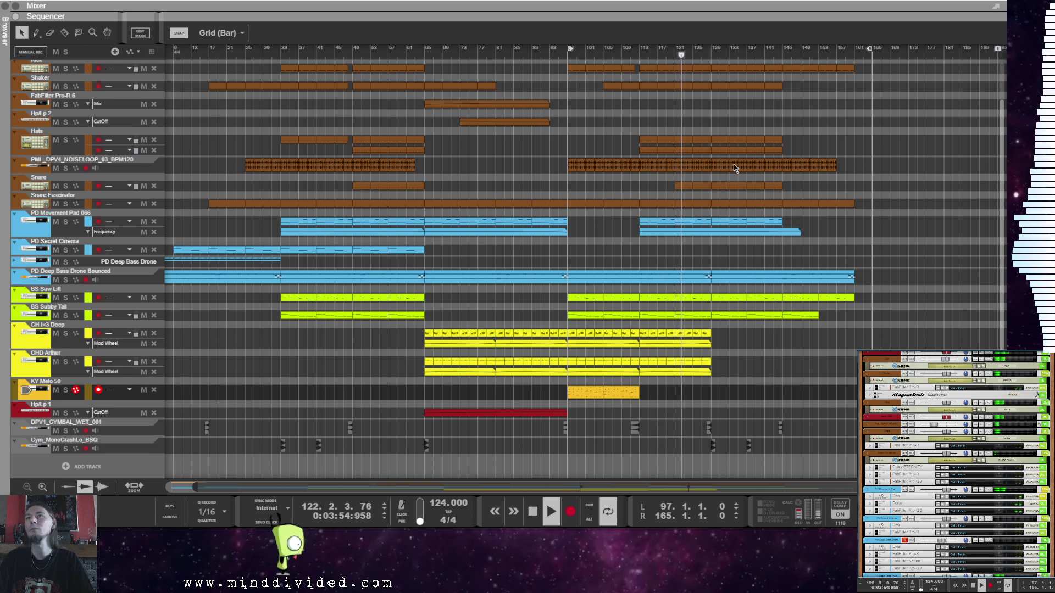
{"action": "scroll", "coordinate": [733, 163], "scroll_direction": "up", "scroll_amount": 2}
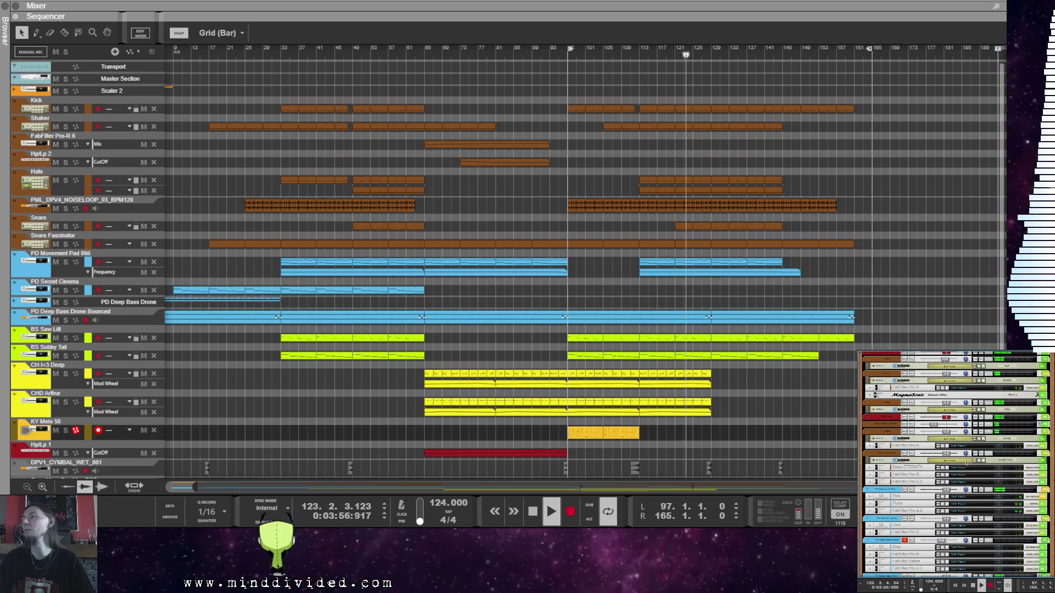
{"action": "scroll", "coordinate": [965, 464], "scroll_direction": "down", "scroll_amount": 3}
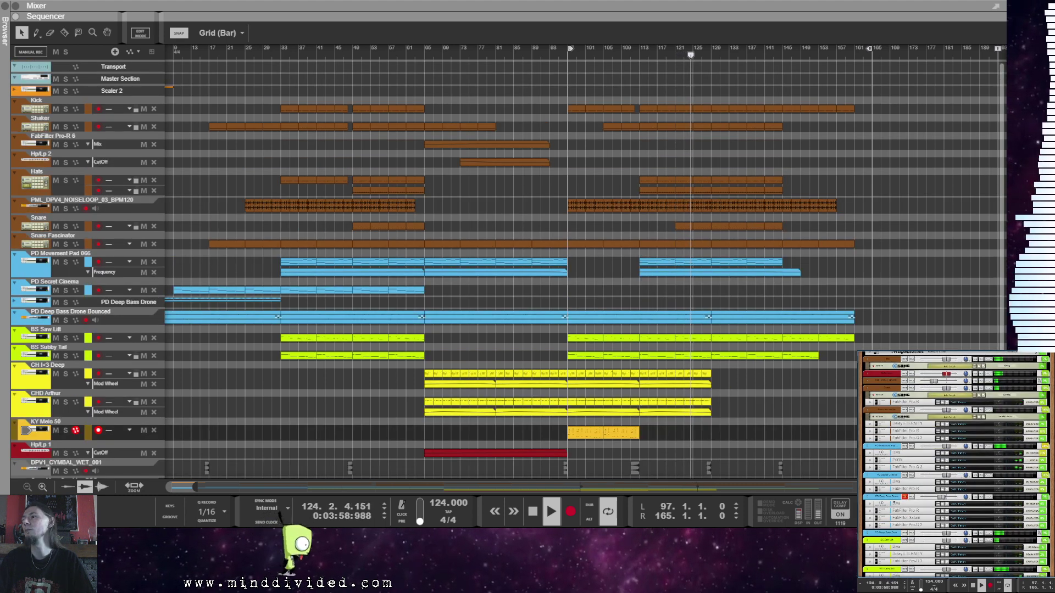
{"action": "scroll", "coordinate": [895, 503], "scroll_direction": "down", "scroll_amount": 2}
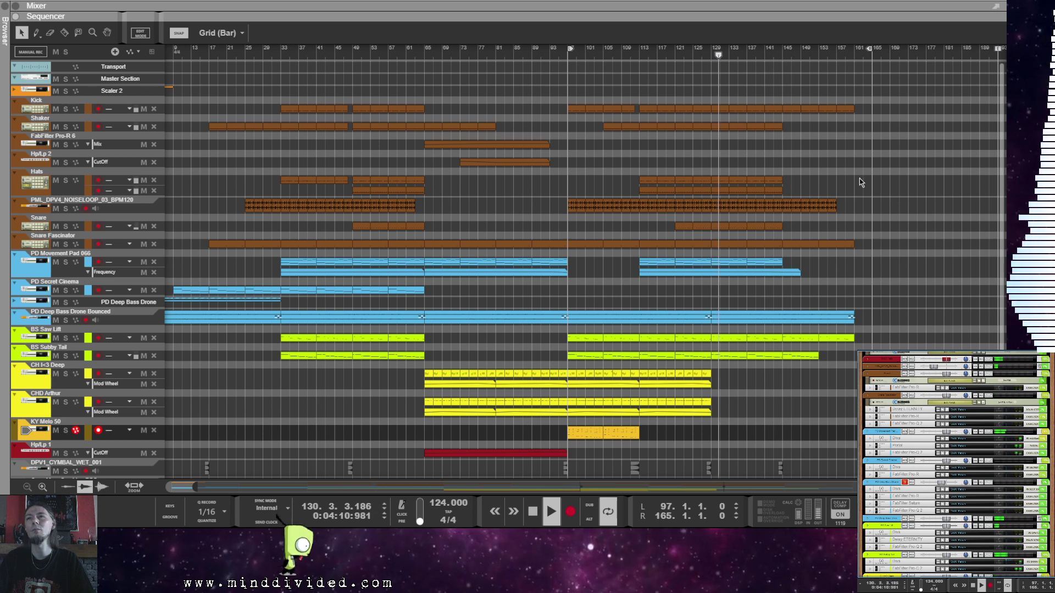
{"action": "scroll", "coordinate": [751, 273], "scroll_direction": "down", "scroll_amount": 2}
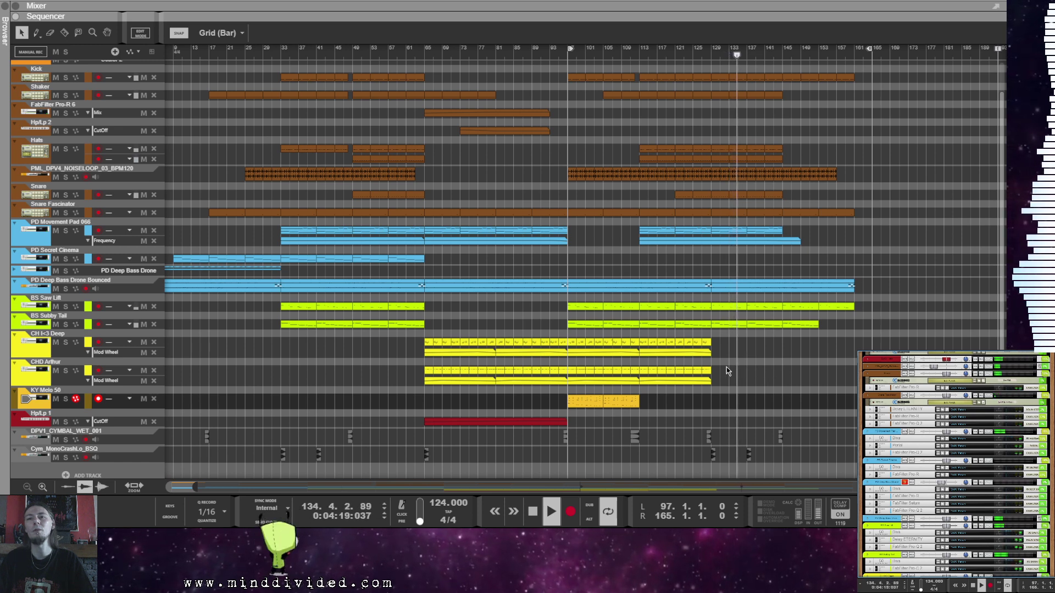
Step: Copy the KY Melo 50 clip to around bar 129 and extend the song and loop end to bar 169
{"action": "left_click", "coordinate": [581, 401]}
{"action": "left_click_drag", "start_coordinate": [581, 401], "coordinate": [723, 399]}
{"action": "left_click", "coordinate": [860, 337]}
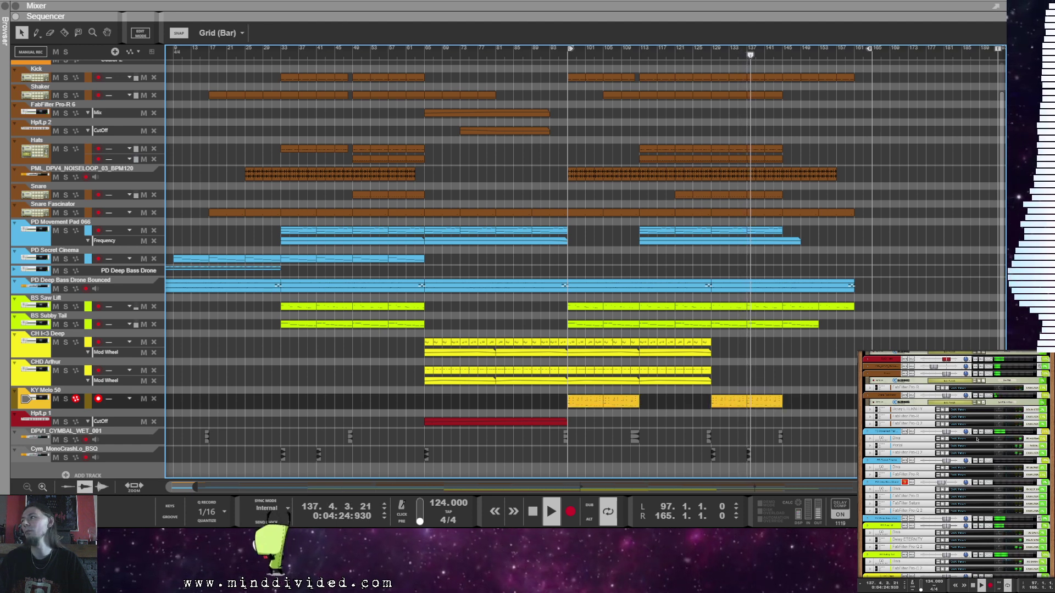
{"action": "scroll", "coordinate": [934, 473], "scroll_direction": "down", "scroll_amount": 3}
{"action": "scroll", "coordinate": [934, 473], "scroll_direction": "down", "scroll_amount": 2}
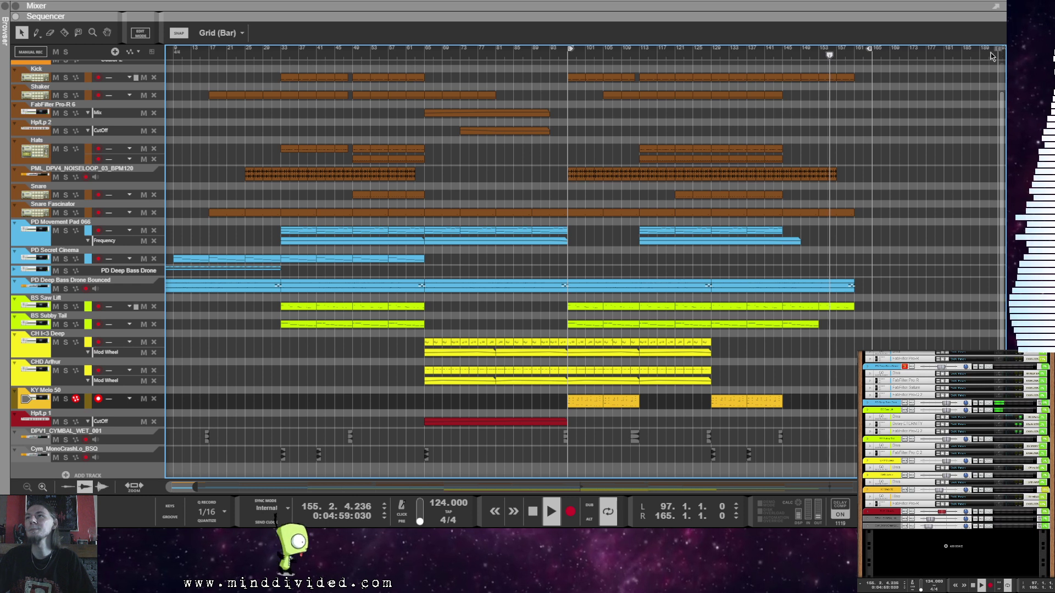
{"action": "mouse_move", "coordinate": [898, 81]}
{"action": "left_mouse_down"}
{"action": "mouse_move", "coordinate": [886, 81]}
{"action": "mouse_move", "coordinate": [922, 69]}
{"action": "left_mouse_up"}
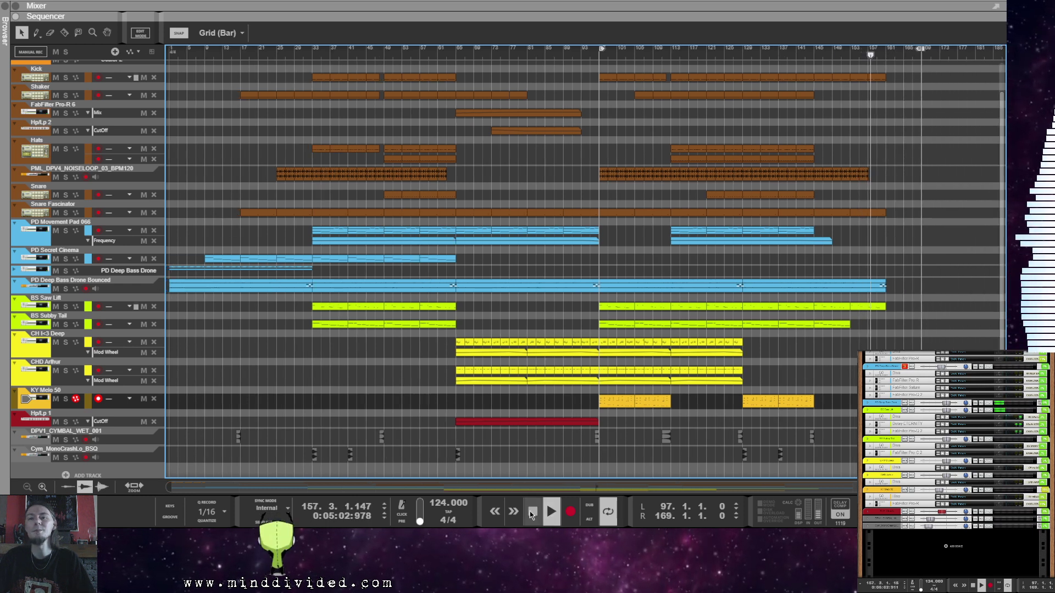
Step: Stop playback at the song start and move the loop start back to bar 1
{"action": "left_click", "coordinate": [531, 514]}
{"action": "left_click", "coordinate": [530, 514]}
{"action": "left_click_drag", "start_coordinate": [602, 51], "coordinate": [171, 50]}
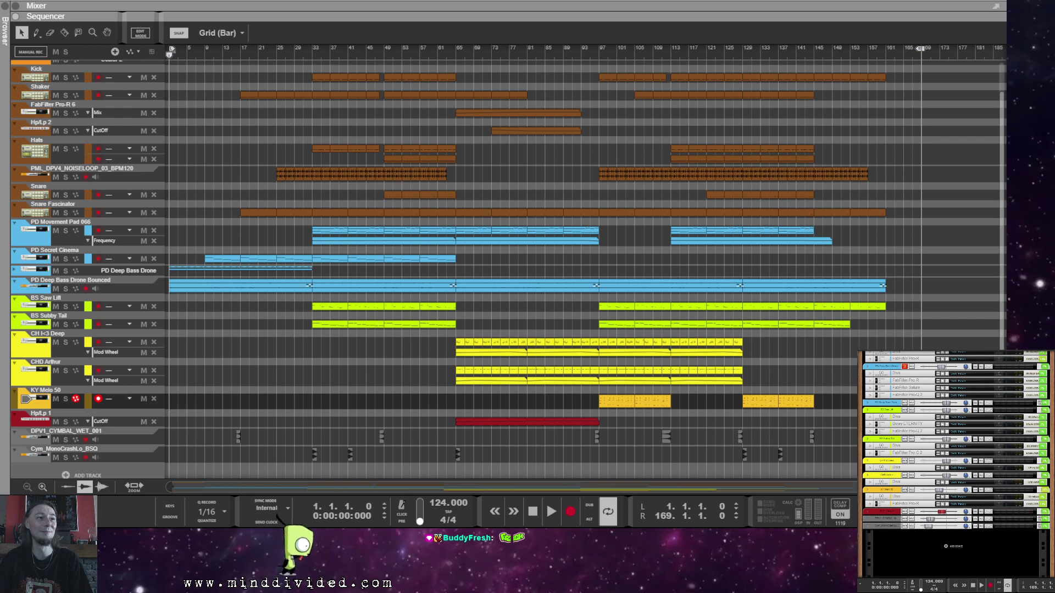
Step: Play the whole 1–169 arrangement from the song start
{"action": "left_click", "coordinate": [519, 69]}
{"action": "scroll", "coordinate": [313, 177], "scroll_direction": "up", "scroll_amount": 2}
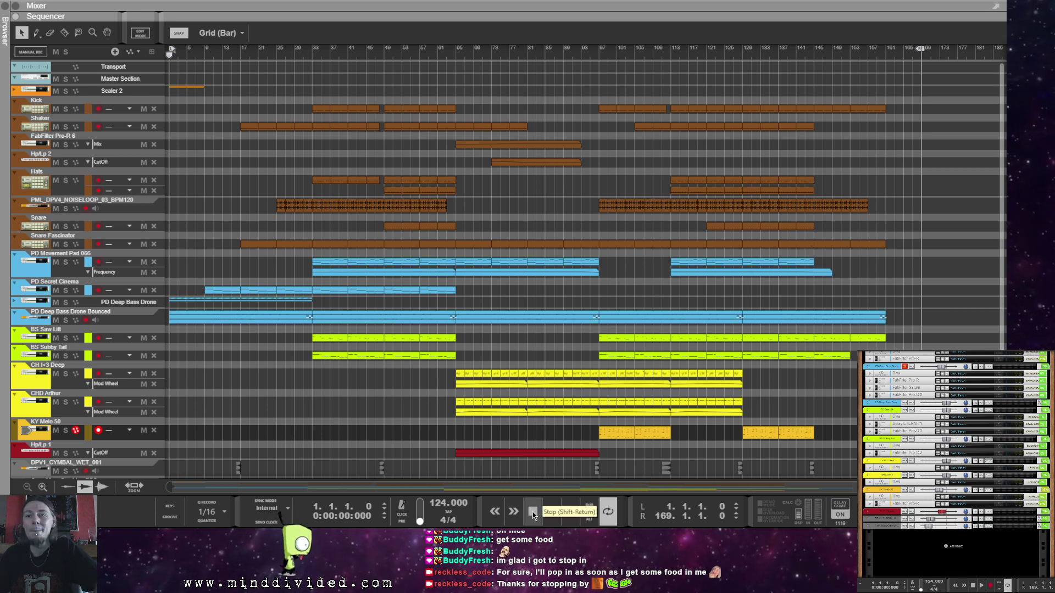
{"action": "left_click", "coordinate": [550, 512]}
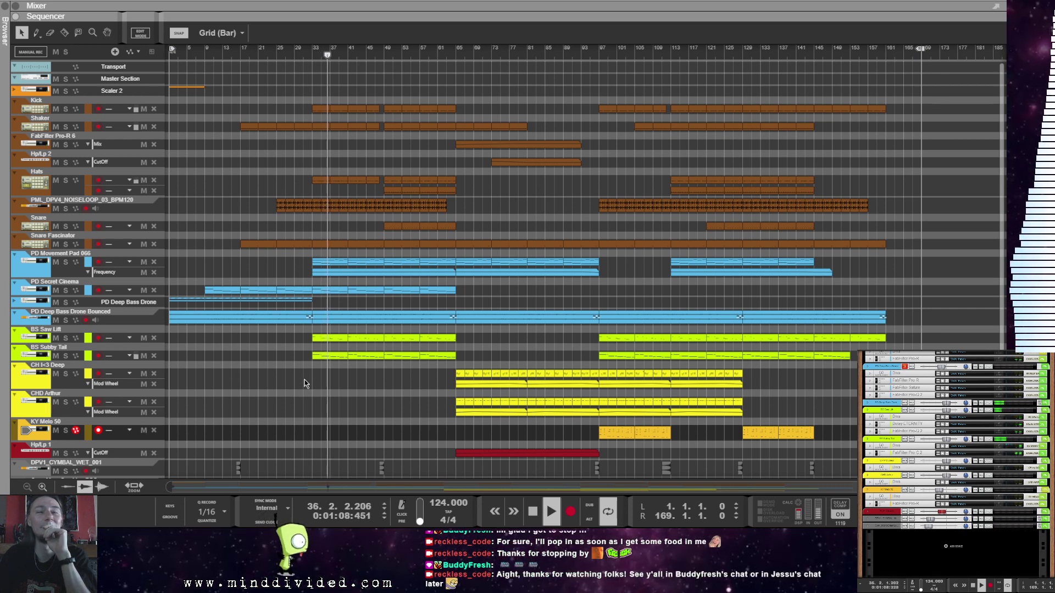
{"action": "left_click", "coordinate": [404, 388]}
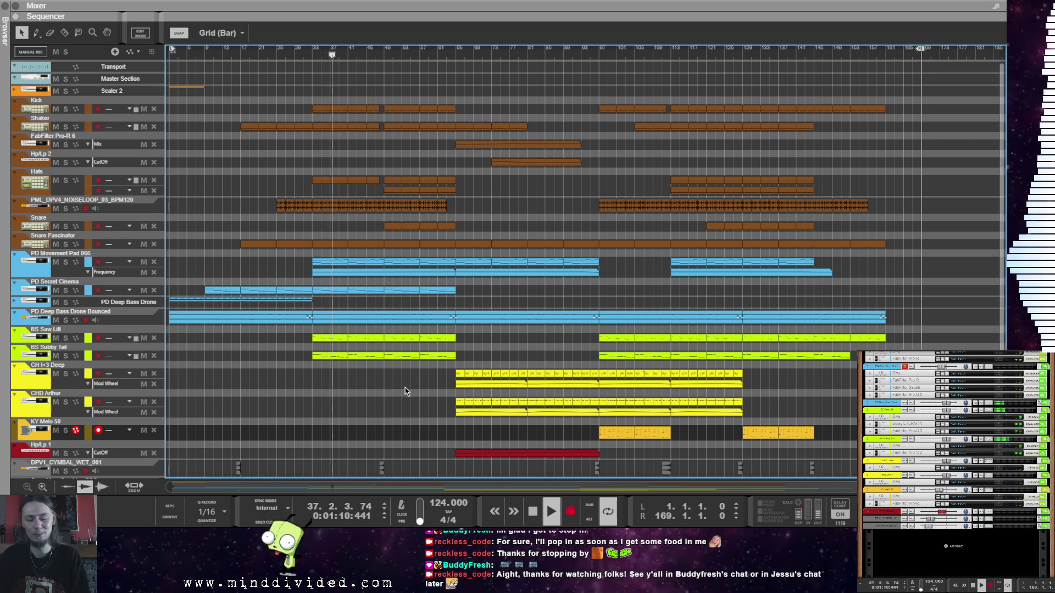
{"action": "scroll", "coordinate": [402, 396], "scroll_direction": "down", "scroll_amount": 2}
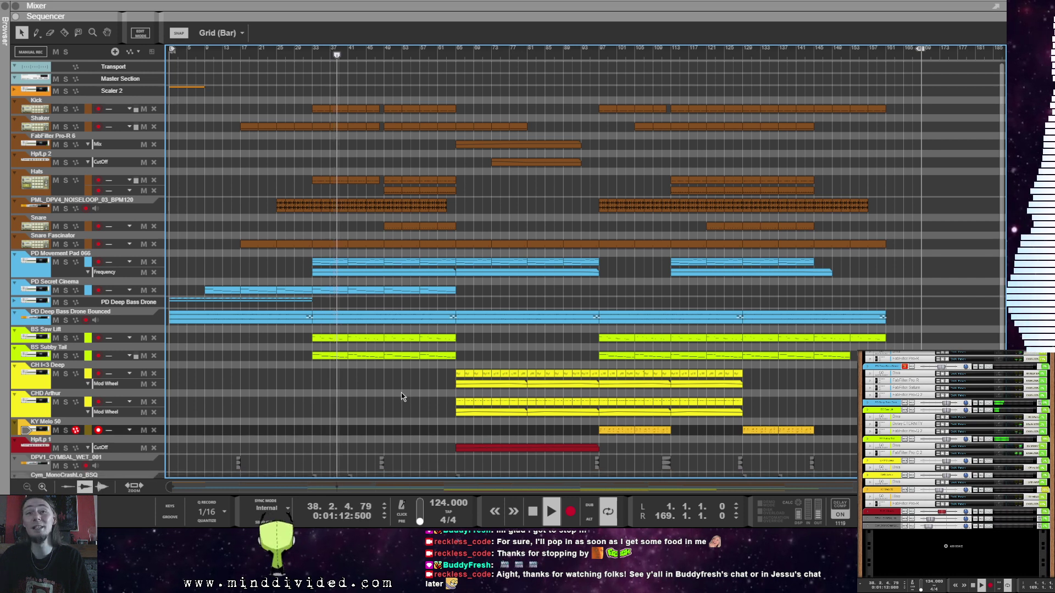